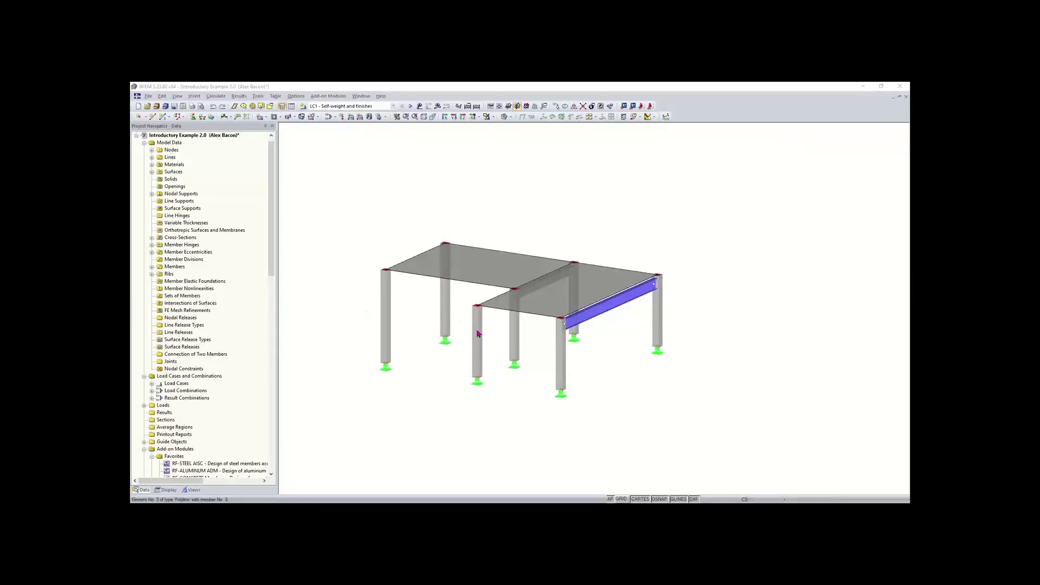
# Expand the list of members in the model data and highlight members 1, 2, 3, 4, 5, 7 and 9 individually in the model.
pyautogui.keyDown('ctrl'); pyautogui.moveTo(547, 356); pyautogui.dragTo(521, 362, button='middle'); pyautogui.keyUp('ctrl')
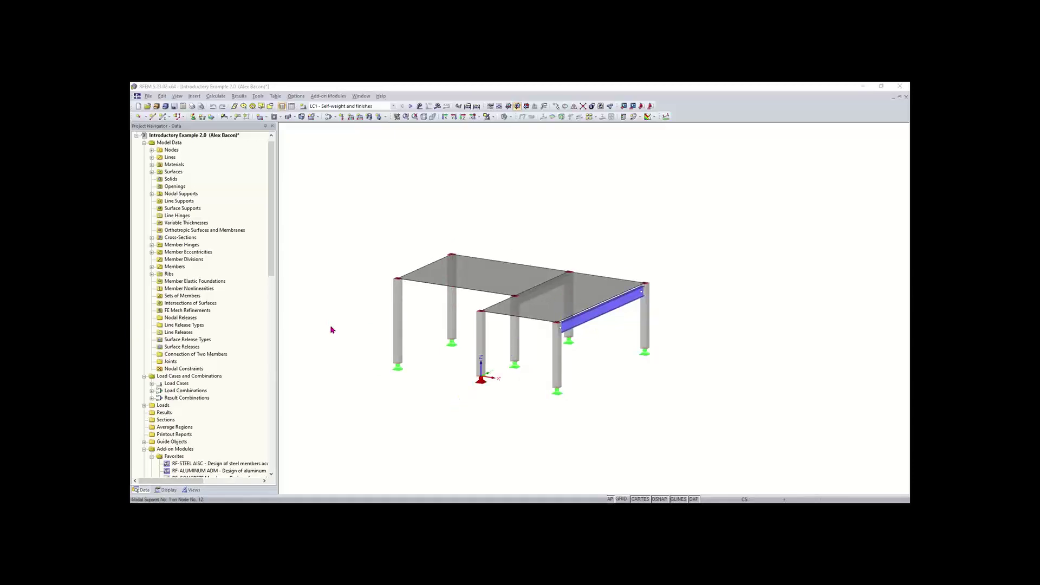
pyautogui.moveTo(525, 358); pyautogui.dragTo(564, 301, button='middle')
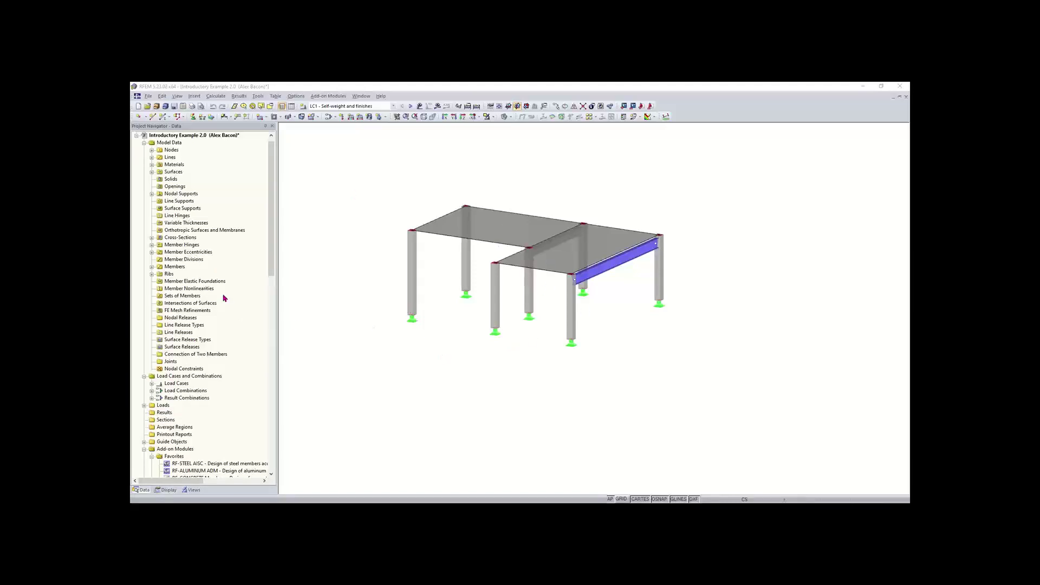
pyautogui.click(152, 267)
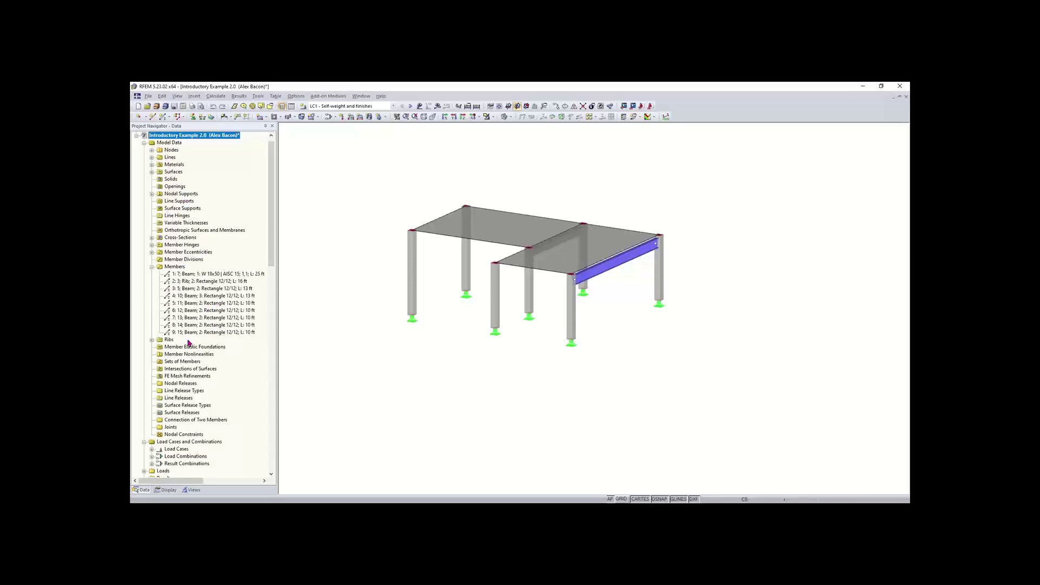
pyautogui.click(224, 275)
pyautogui.click(217, 281)
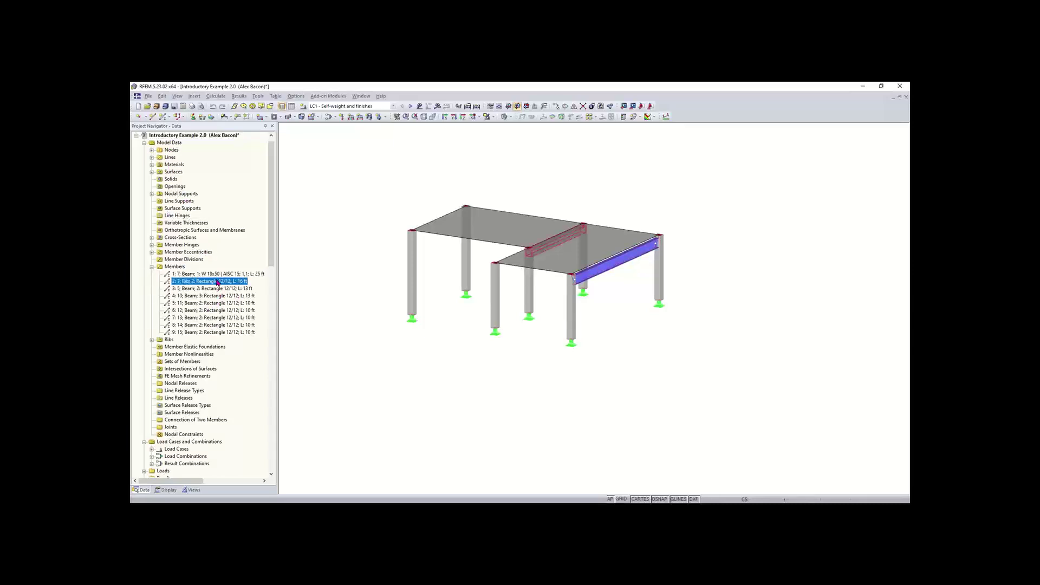
pyautogui.click(220, 289)
pyautogui.click(227, 297)
pyautogui.click(226, 304)
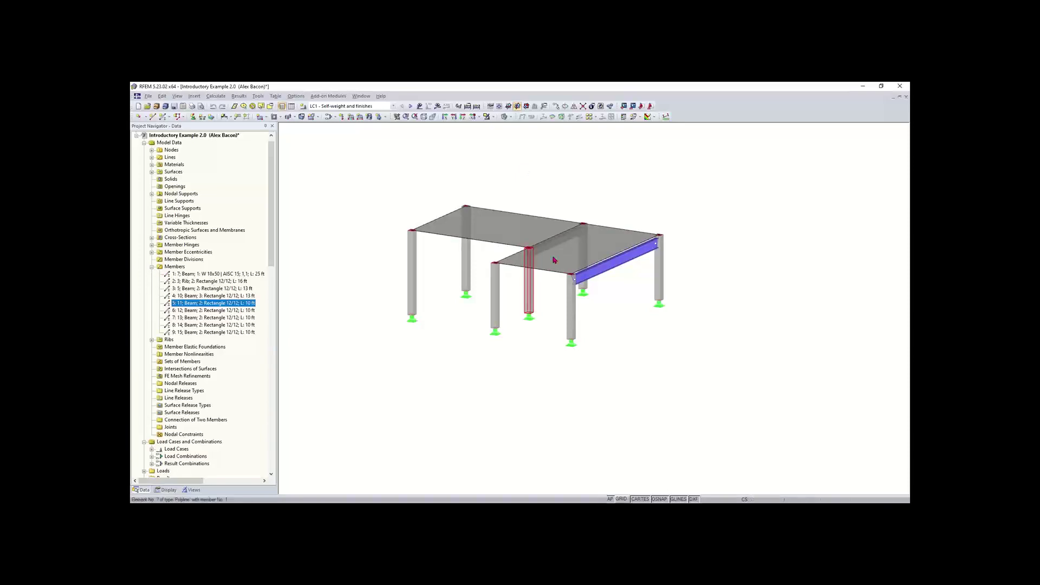
pyautogui.scroll(4, 554, 260)
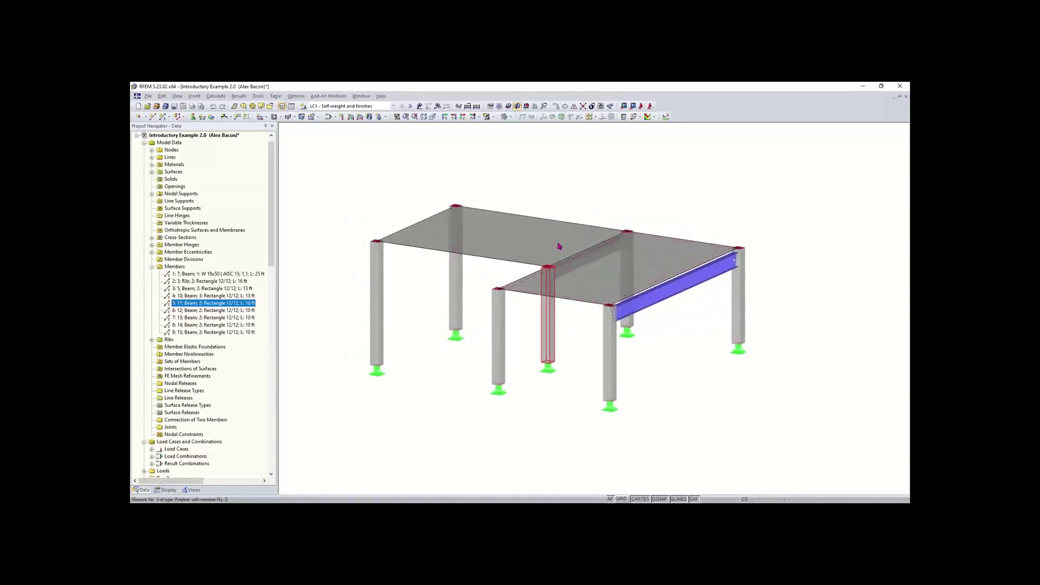
pyautogui.click(233, 318)
pyautogui.click(232, 332)
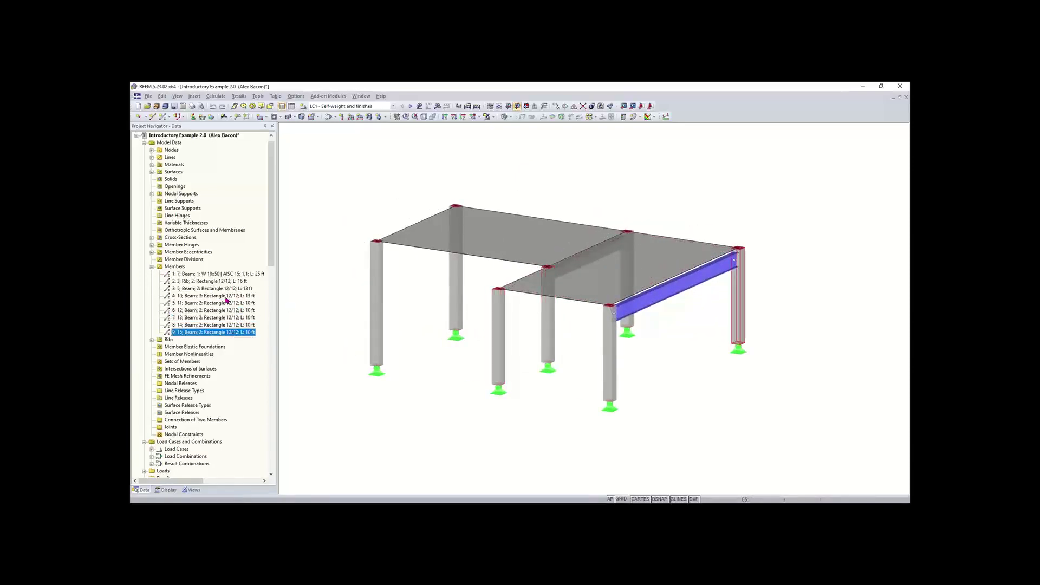
pyautogui.click(226, 297)
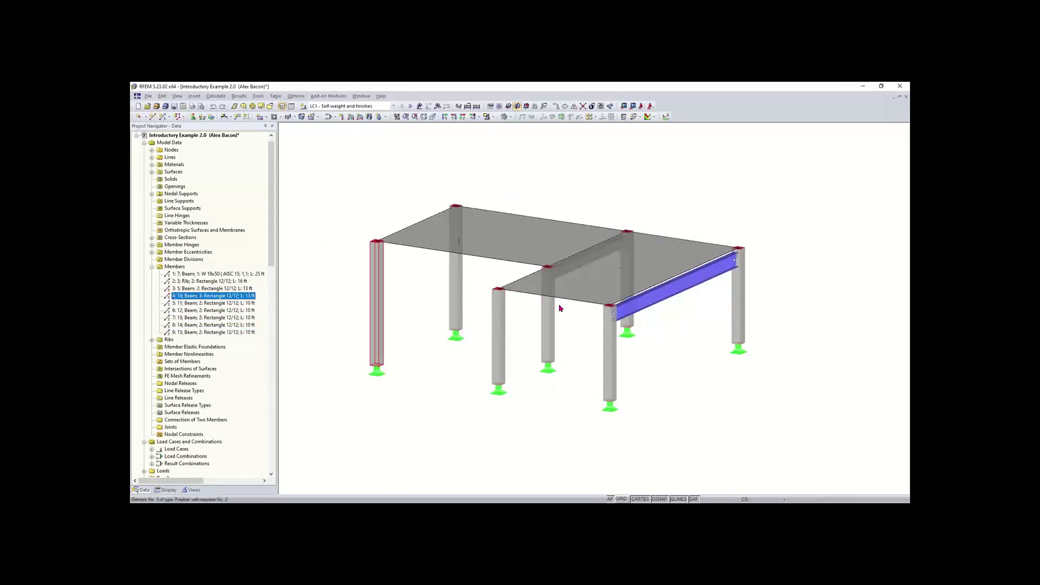
# Show the input tables with the members table and enlarge the table area to display more rows.
pyautogui.scroll(-1, 504, 236)
pyautogui.scroll(-1, 504, 233)
pyautogui.moveTo(505, 232); pyautogui.dragTo(529, 164, button='middle')
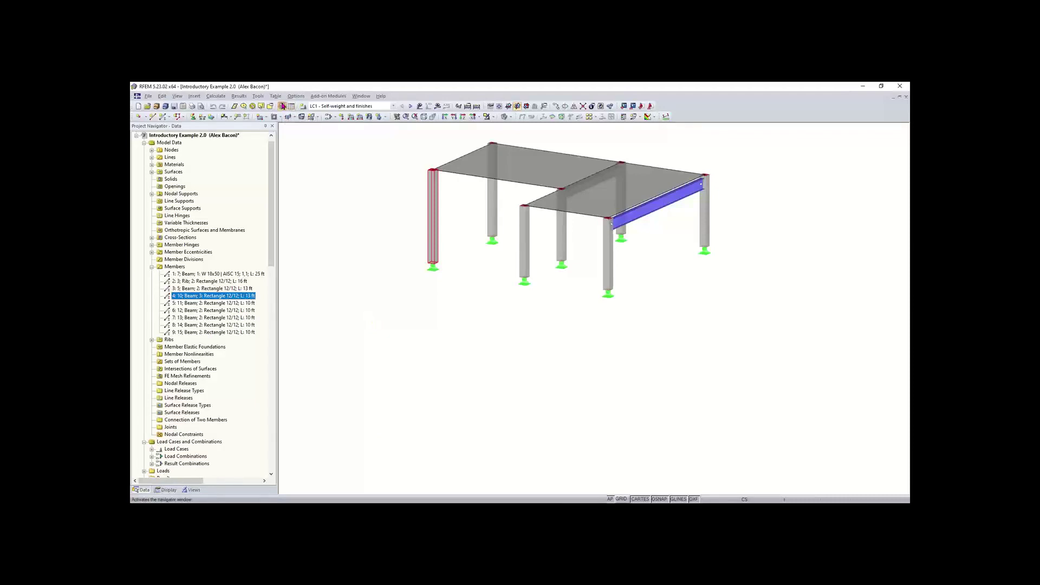
pyautogui.click(291, 107)
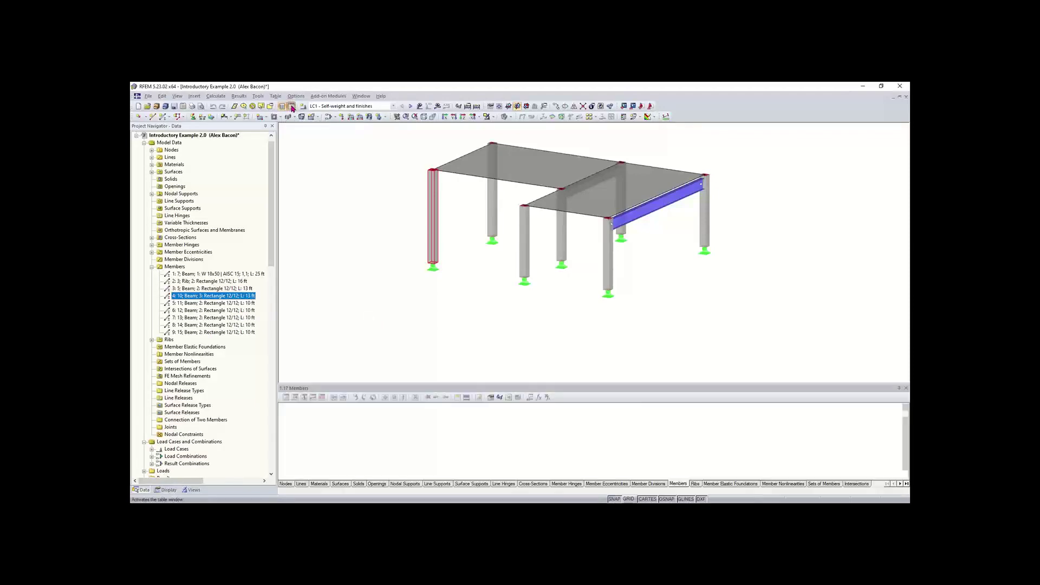
pyautogui.click(291, 107)
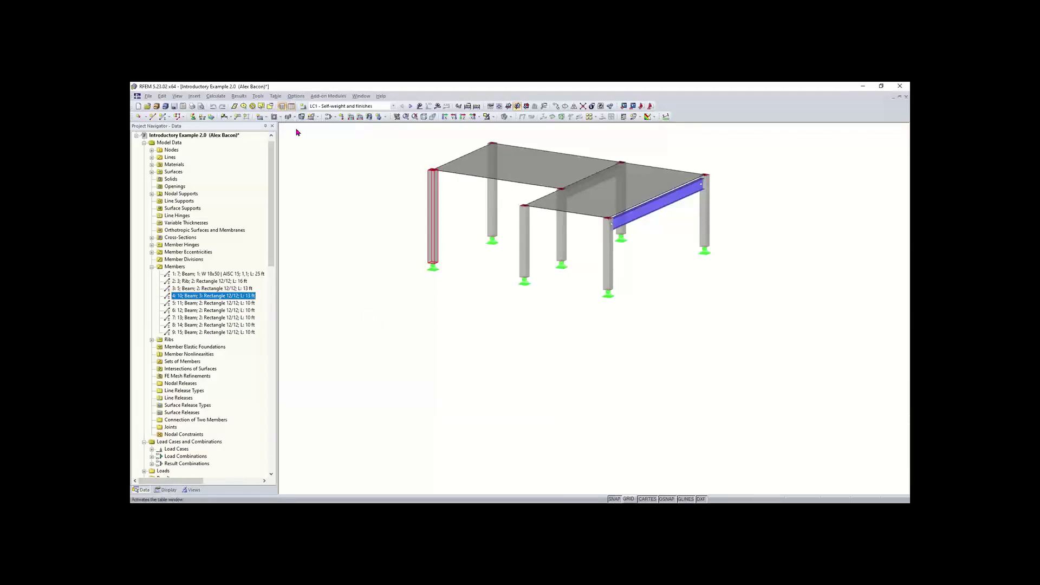
pyautogui.click(292, 107)
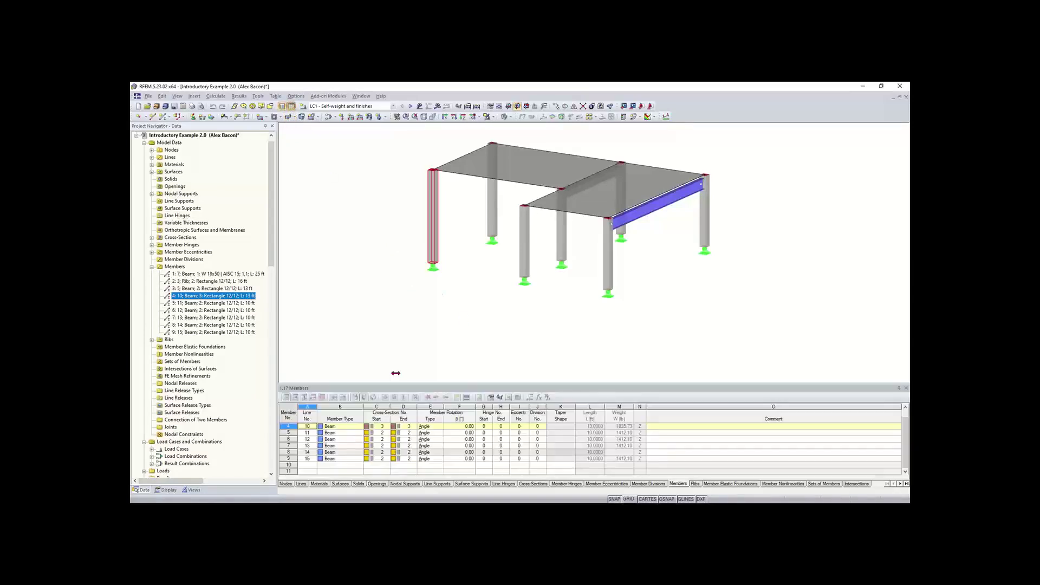
pyautogui.moveTo(460, 384); pyautogui.dragTo(464, 334)
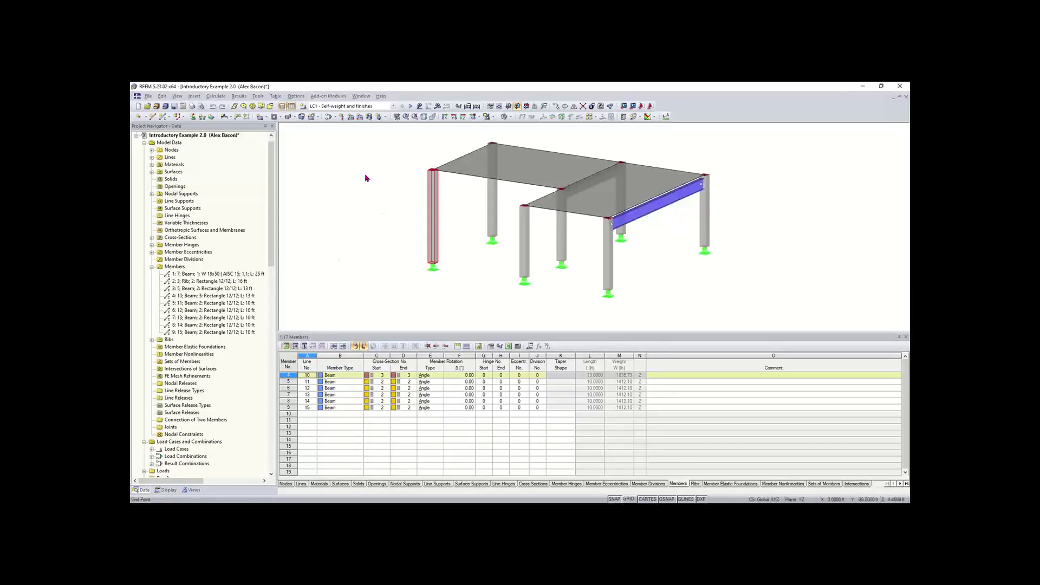
# Review the settings of the Standard - White configuration in the Configuration Manager, close it and hide the input tables.
pyautogui.click(295, 98)
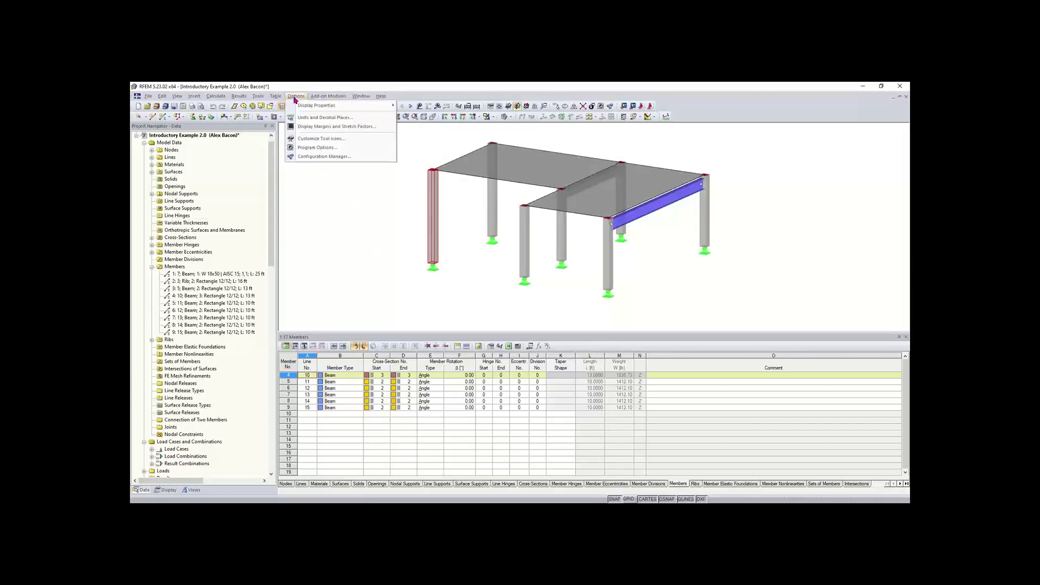
pyautogui.click(318, 157)
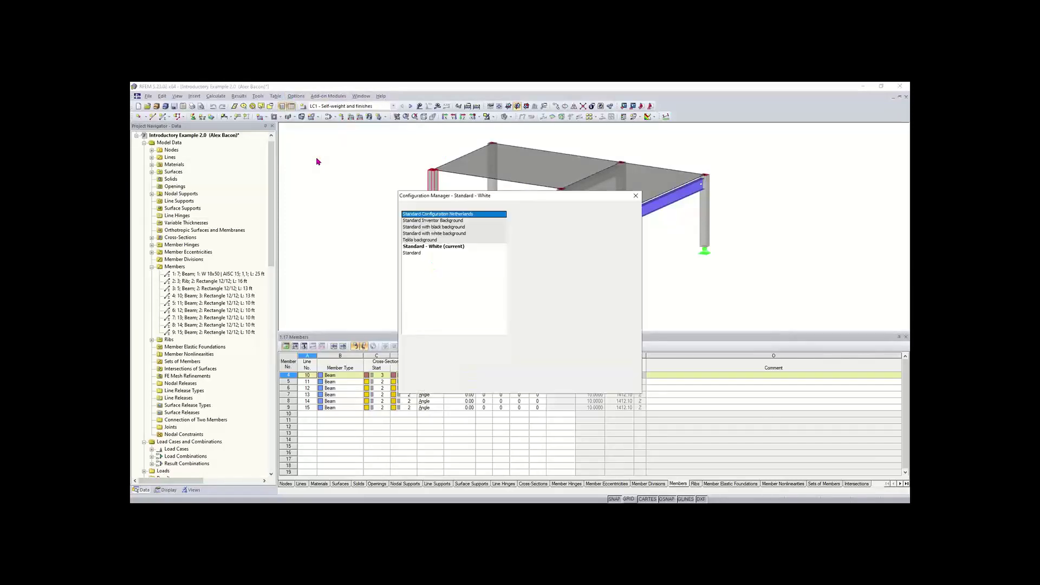
pyautogui.click(454, 248)
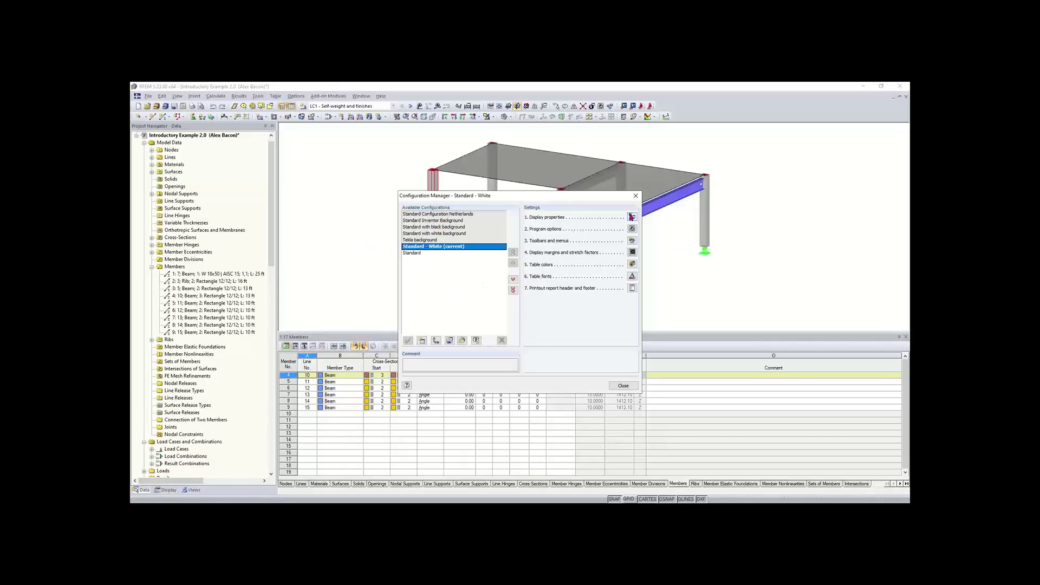
pyautogui.click(636, 196)
pyautogui.click(292, 107)
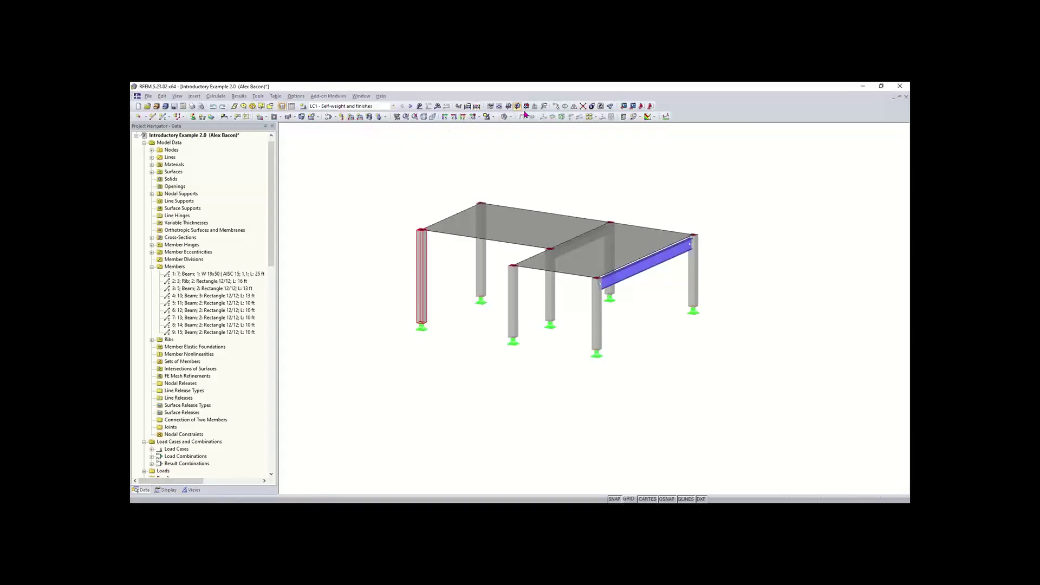
# Reset all toolbars and menus to their default arrangement.
pyautogui.rightClick(683, 113)
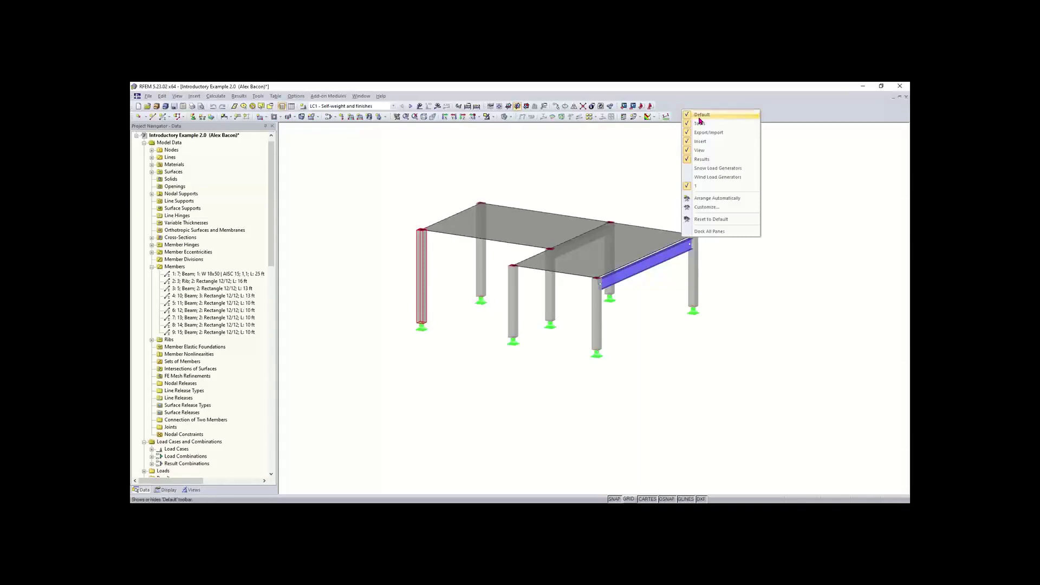
pyautogui.click(711, 220)
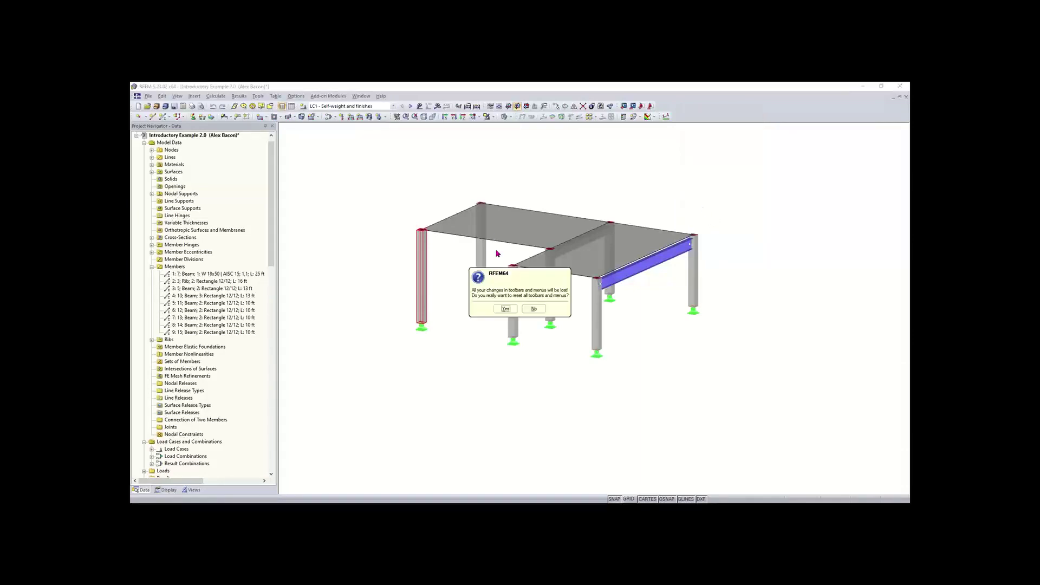
pyautogui.click(503, 308)
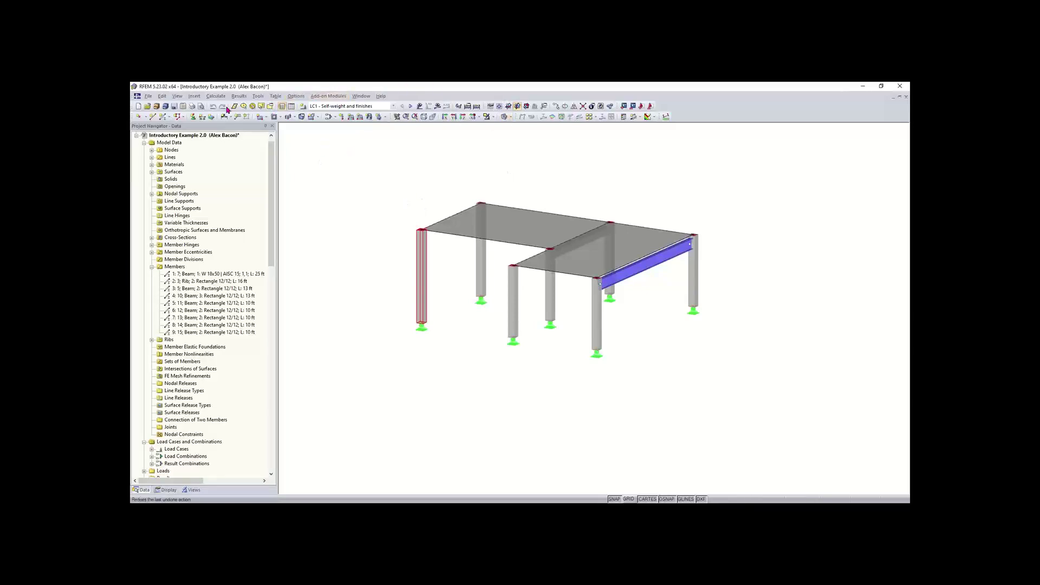
pyautogui.click(195, 97)
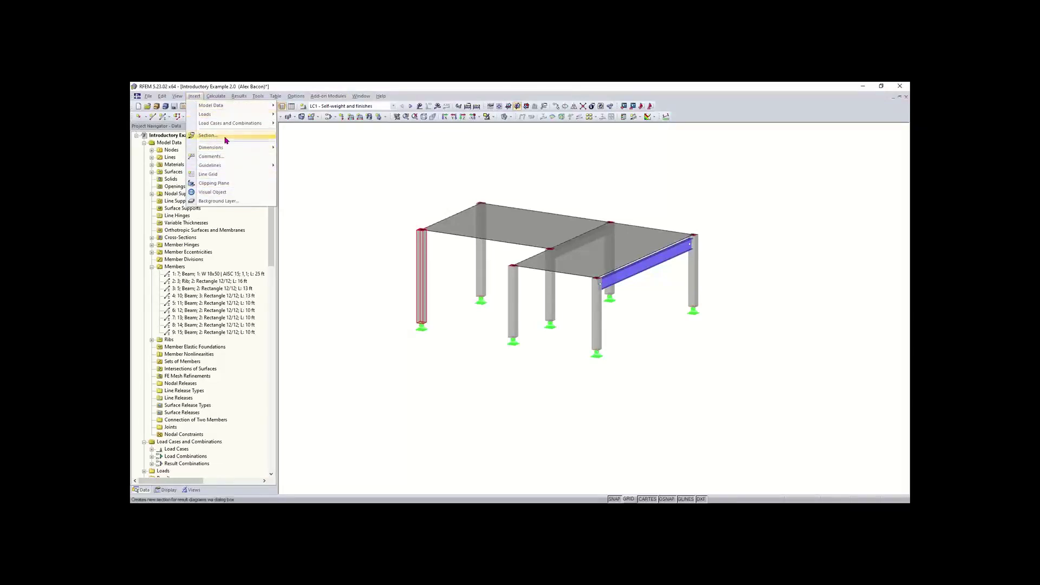
pyautogui.moveTo(228, 109)
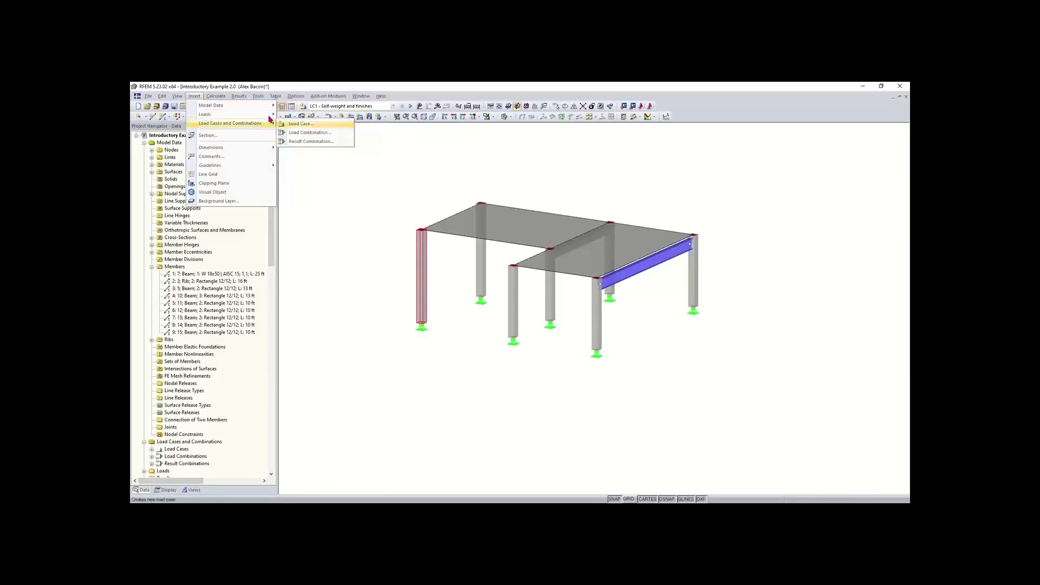
pyautogui.click(430, 153)
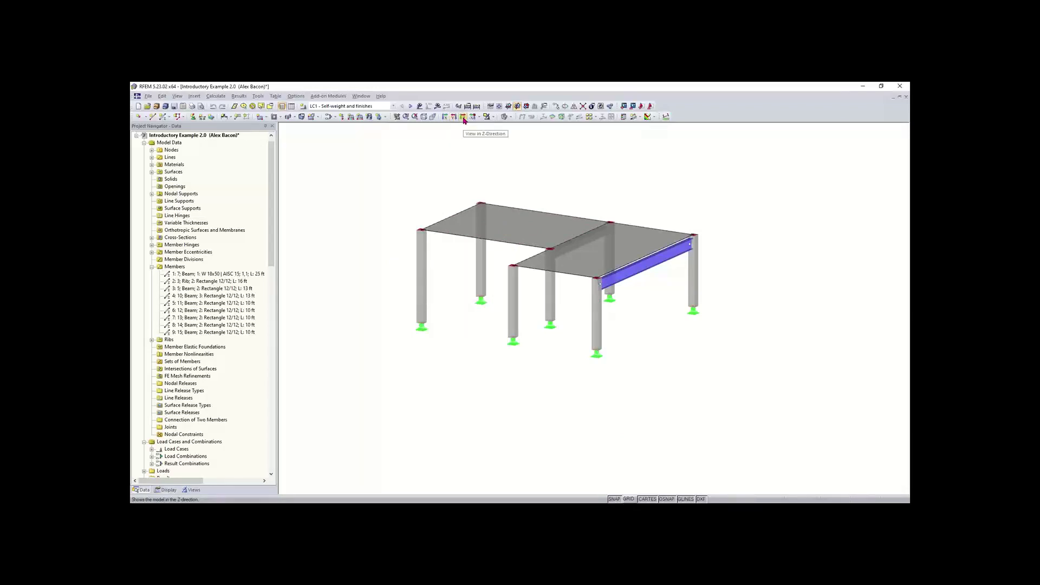
# View the structure along the Y, Z and X directions, starting from and returning to the isometric view.
pyautogui.click(425, 117)
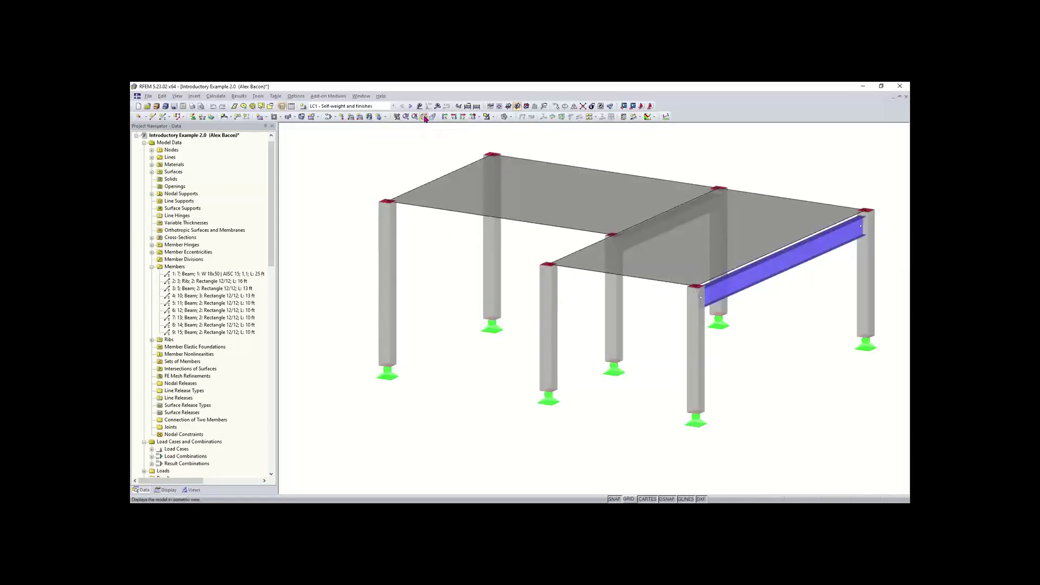
pyautogui.click(453, 118)
pyautogui.click(463, 118)
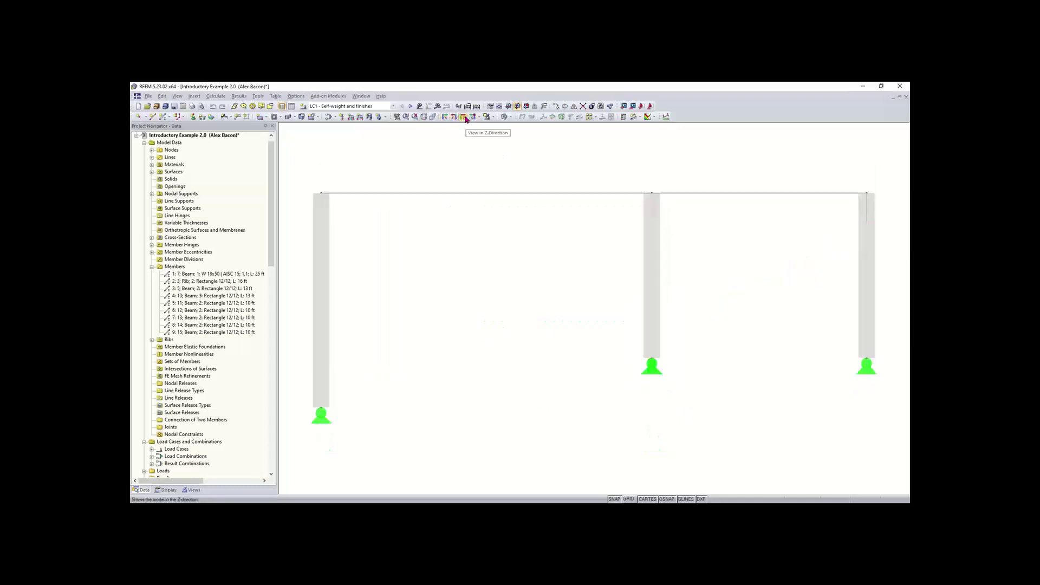
pyautogui.click(474, 117)
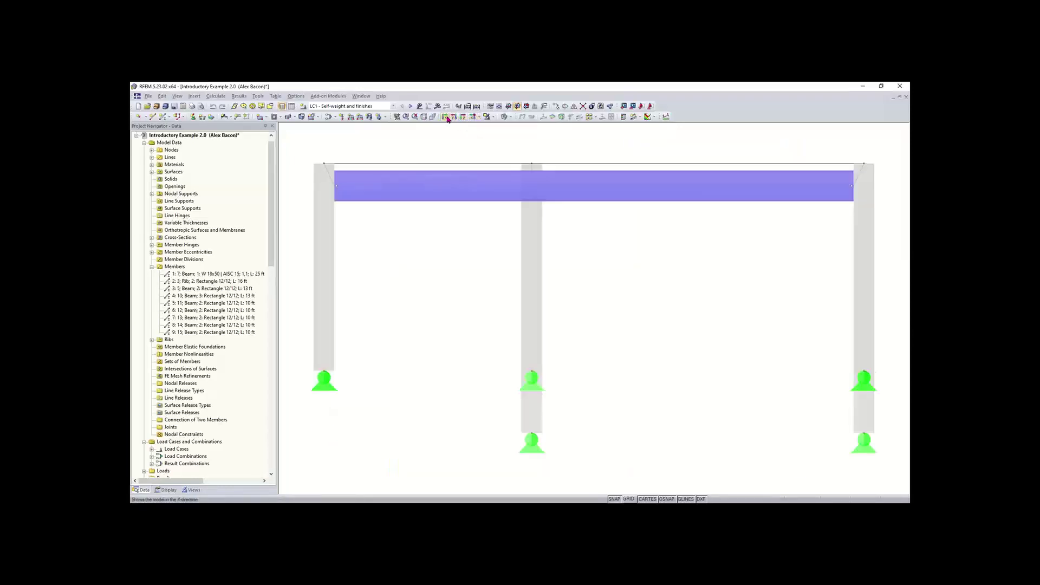
pyautogui.click(424, 118)
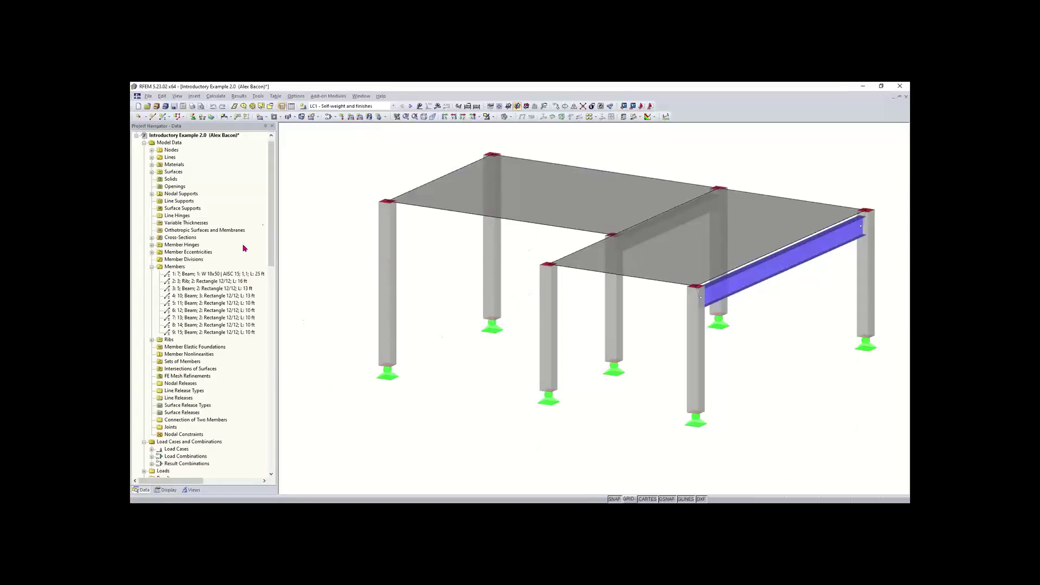
# Examine the list of add-on modules in the project data, including the favorites and the steel, concrete and timber design modules.
pyautogui.moveTo(272, 207); pyautogui.dragTo(270, 285)
pyautogui.scroll(-6, 271, 287)
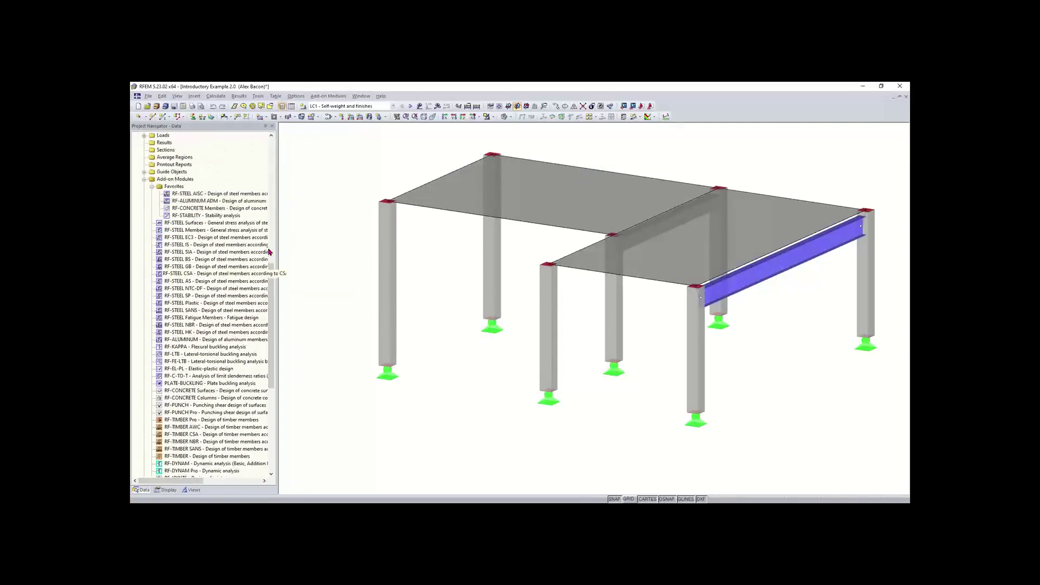
pyautogui.scroll(-1, 272, 295)
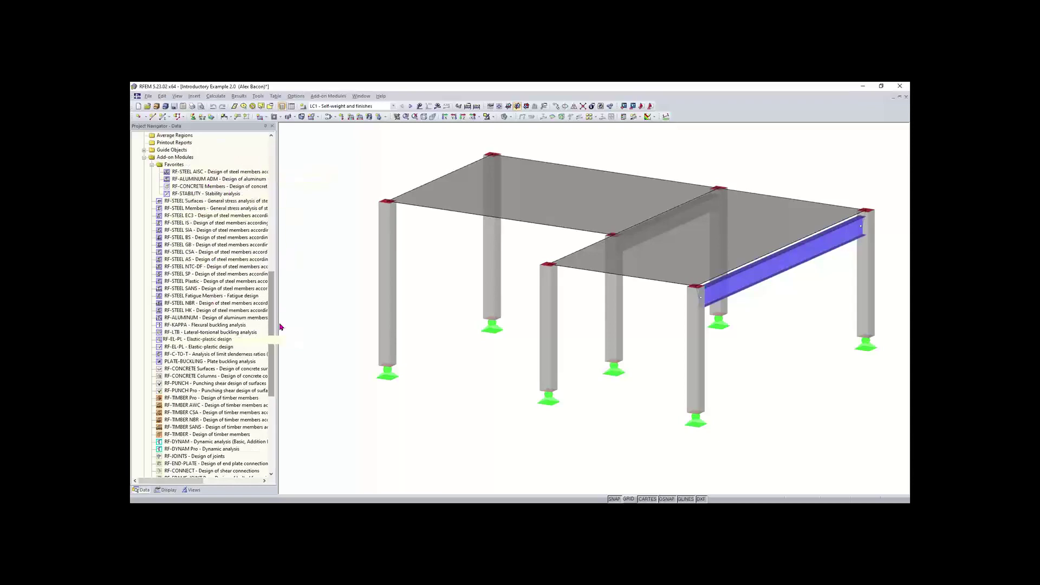
pyautogui.moveTo(270, 317); pyautogui.dragTo(272, 336)
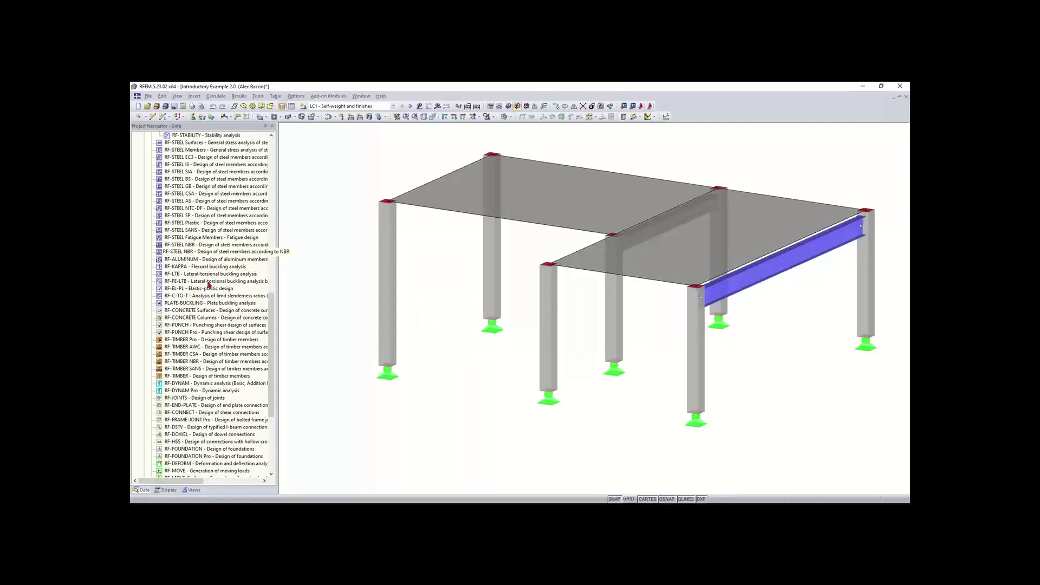
pyautogui.moveTo(273, 309); pyautogui.dragTo(273, 295)
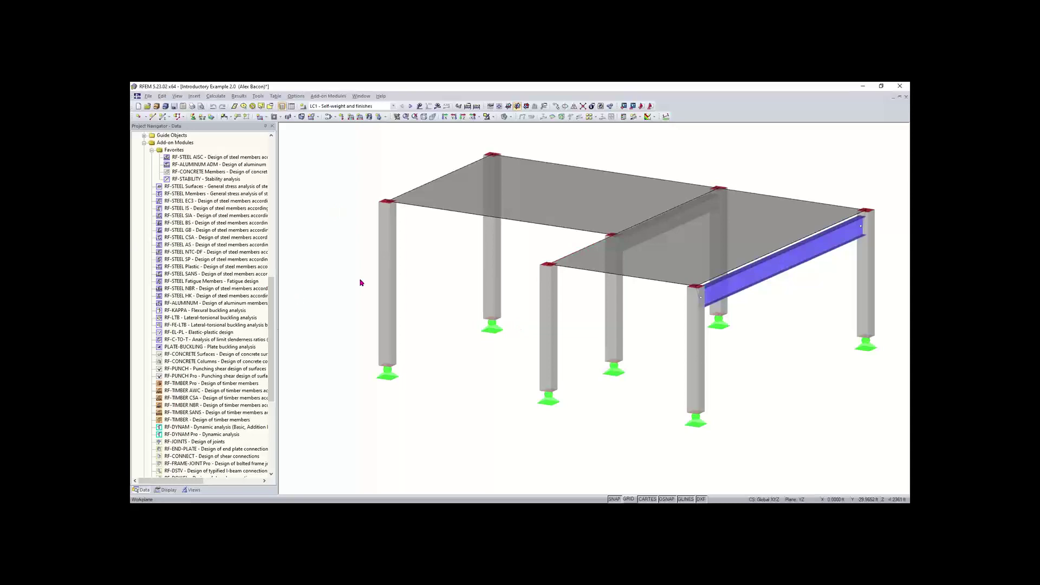
pyautogui.moveTo(274, 326); pyautogui.dragTo(271, 371)
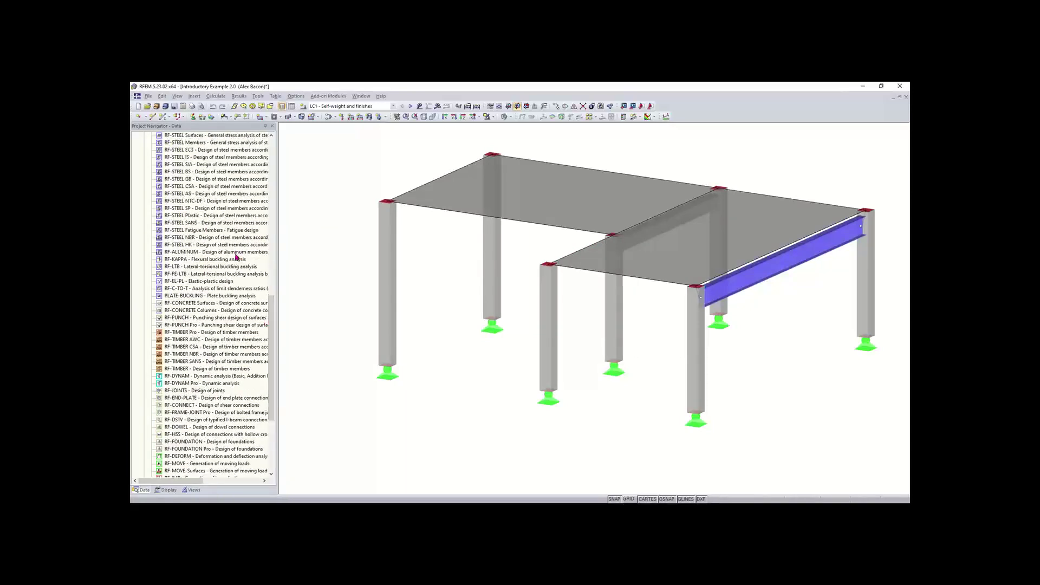
pyautogui.moveTo(272, 320); pyautogui.dragTo(274, 138)
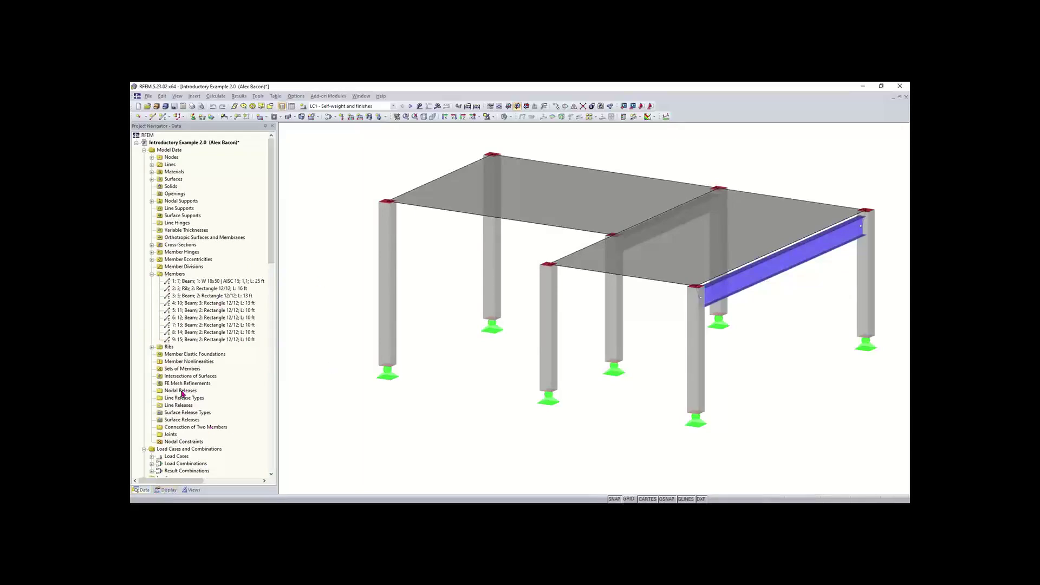
# Switch the project navigator from the model data to the display settings.
pyautogui.click(145, 492)
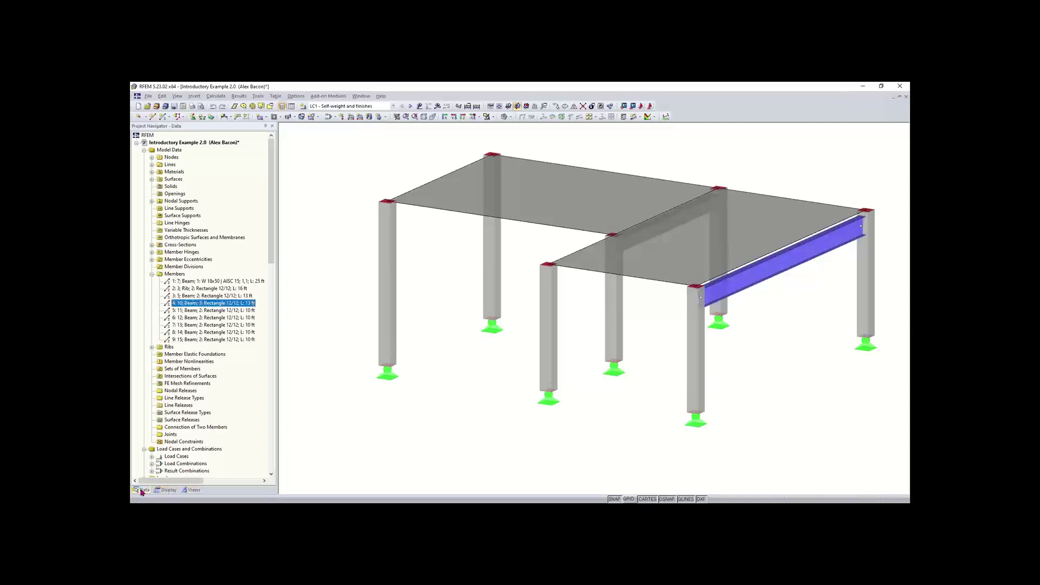
pyautogui.click(169, 491)
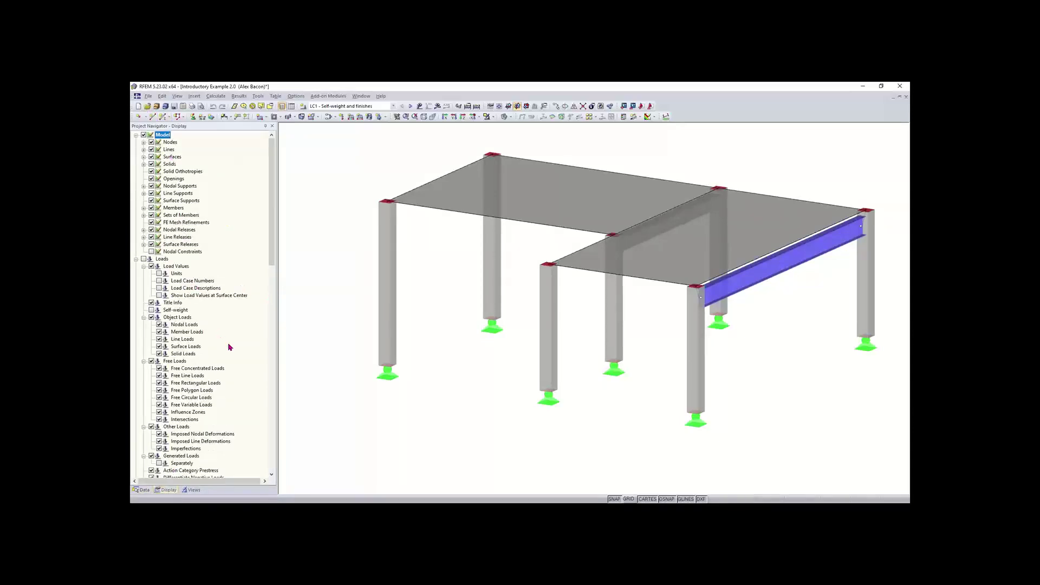
# Collapse all the expanded display categories, including Model, Loads, Results, FE Mesh, Sections, Numbering, Colors in Graphics and Rendering.
pyautogui.click(136, 259)
pyautogui.click(136, 135)
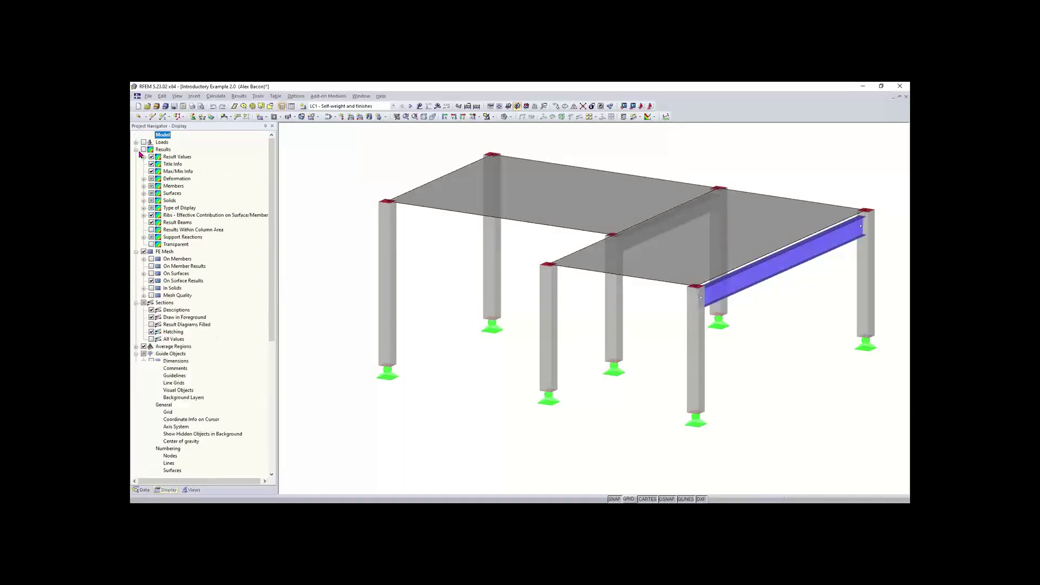
pyautogui.click(136, 150)
pyautogui.click(136, 157)
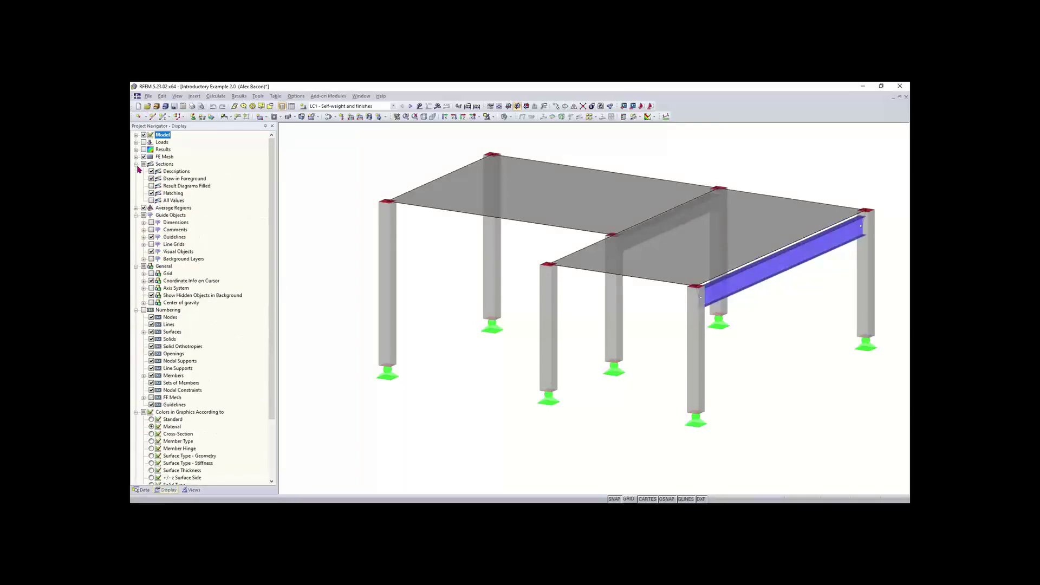
pyautogui.click(136, 164)
pyautogui.click(136, 179)
pyautogui.click(136, 185)
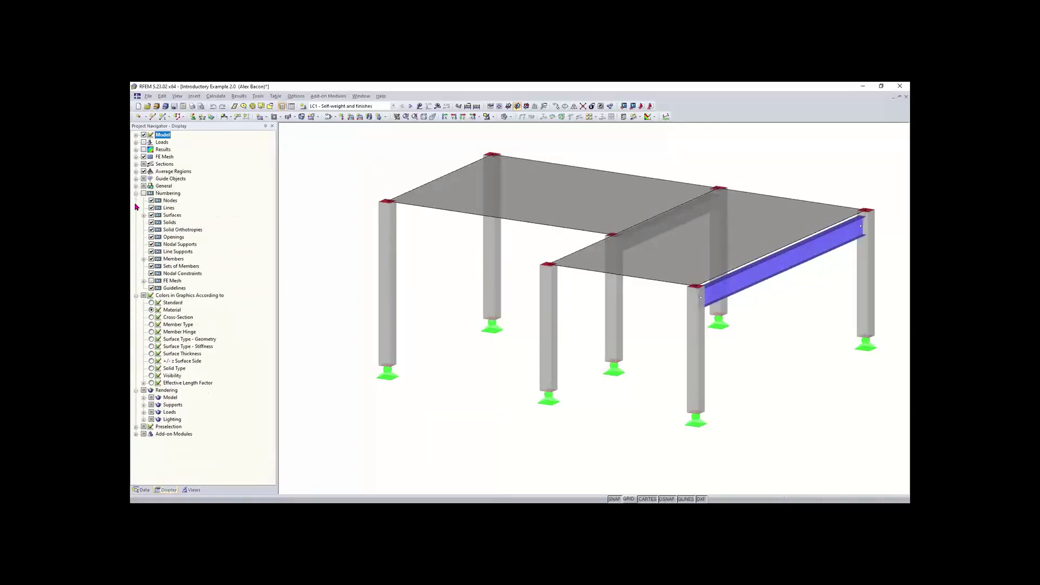
pyautogui.click(136, 194)
pyautogui.click(136, 200)
pyautogui.click(136, 208)
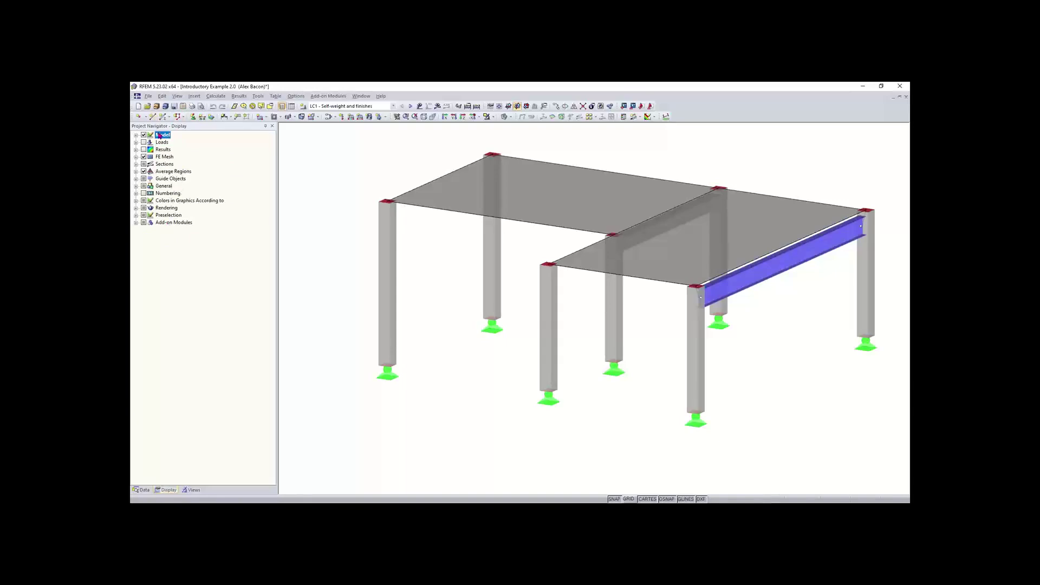
# Expand the Model display settings, hide the surfaces and show them again, and collapse the category.
pyautogui.click(136, 135)
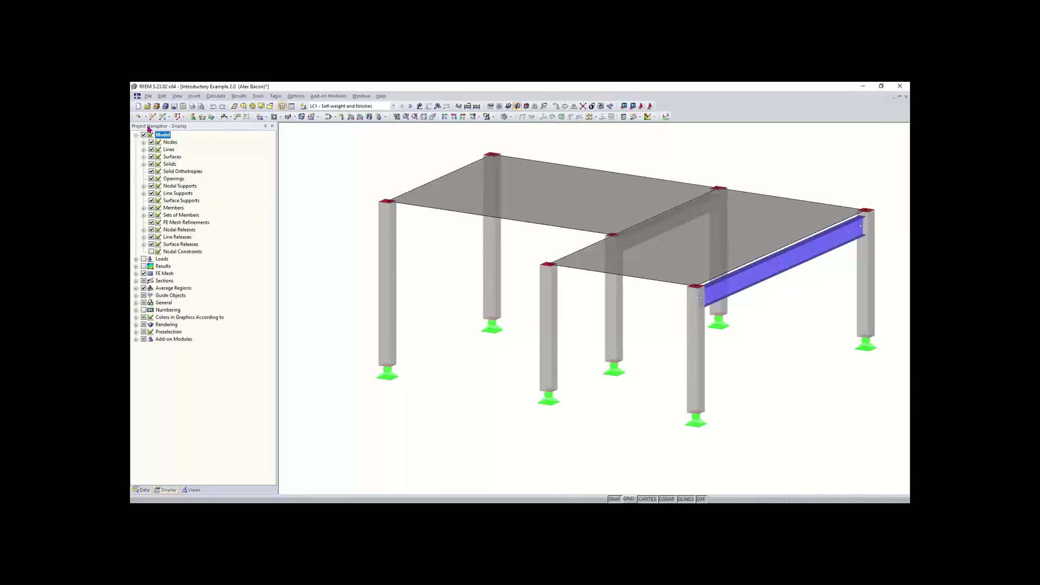
pyautogui.click(151, 156)
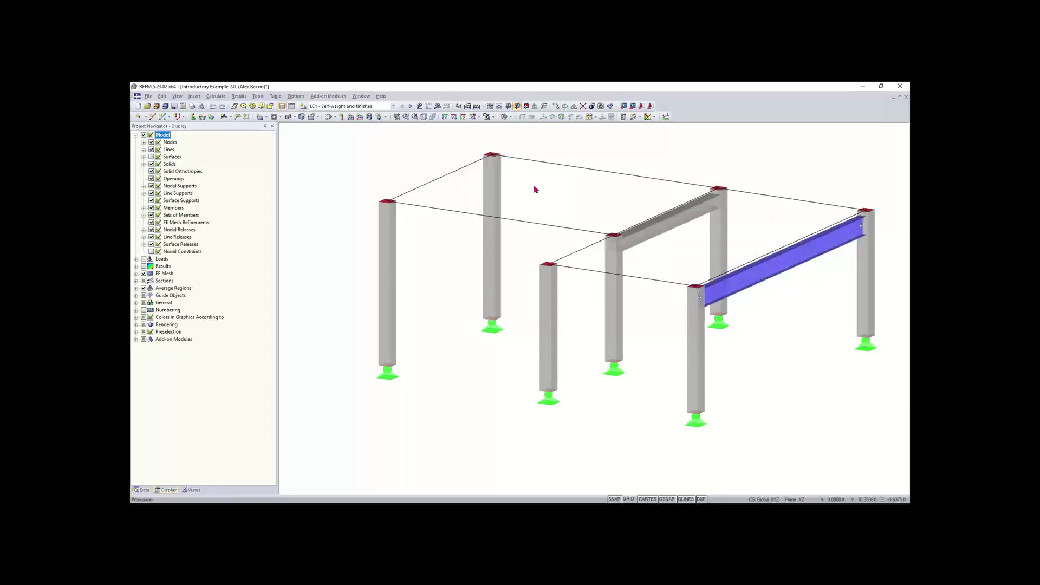
pyautogui.click(152, 157)
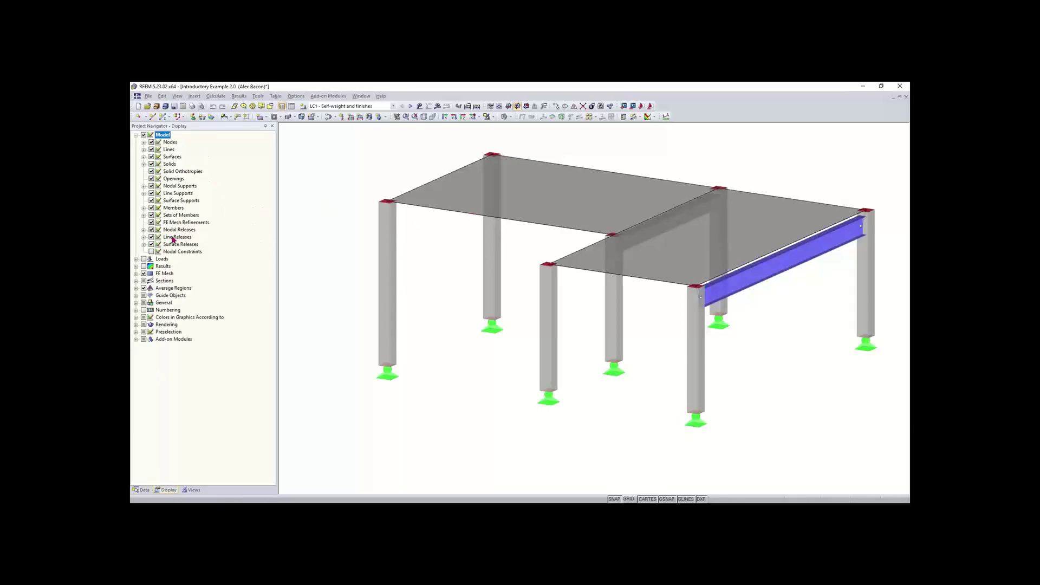
pyautogui.click(136, 135)
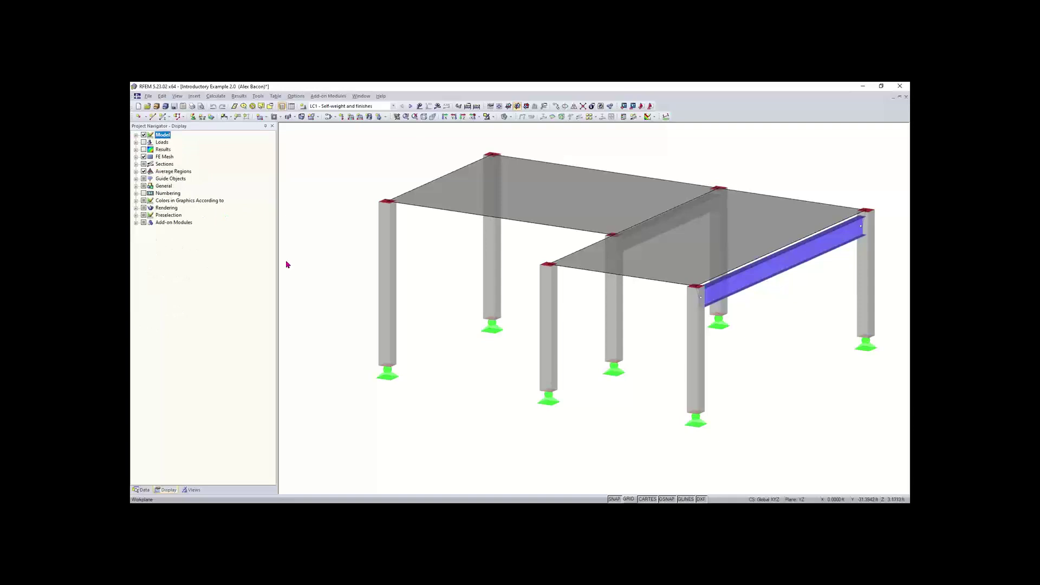
# Switch the project navigator to the views, activate the visibilities and list the generated members by cross-section.
pyautogui.click(193, 490)
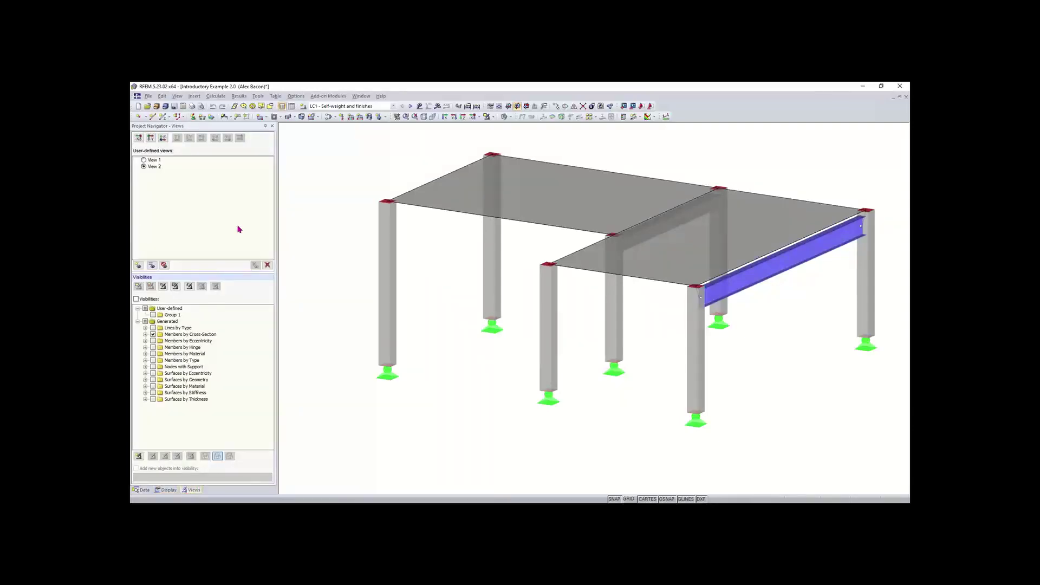
pyautogui.click(137, 300)
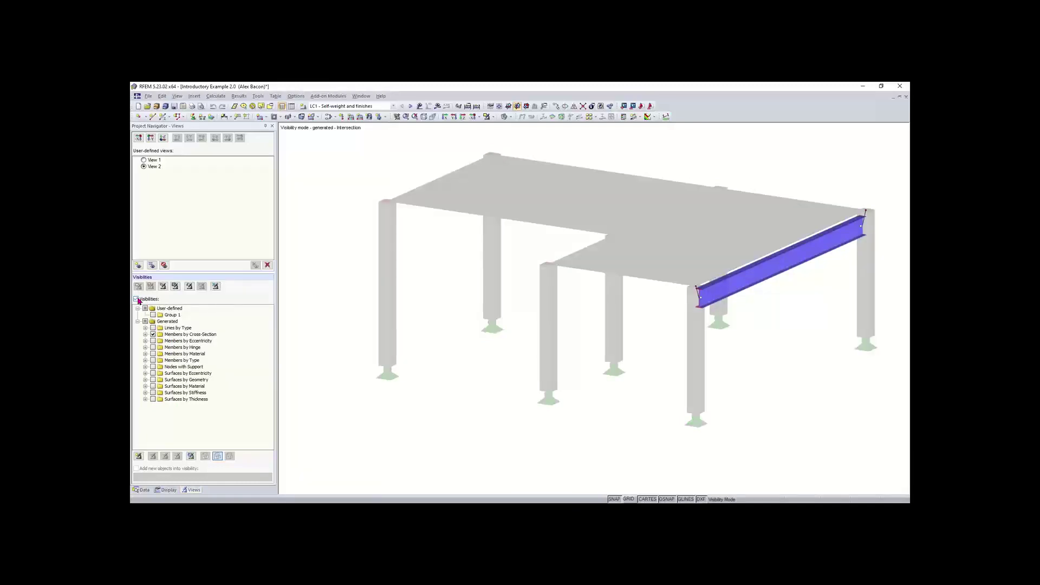
pyautogui.click(154, 335)
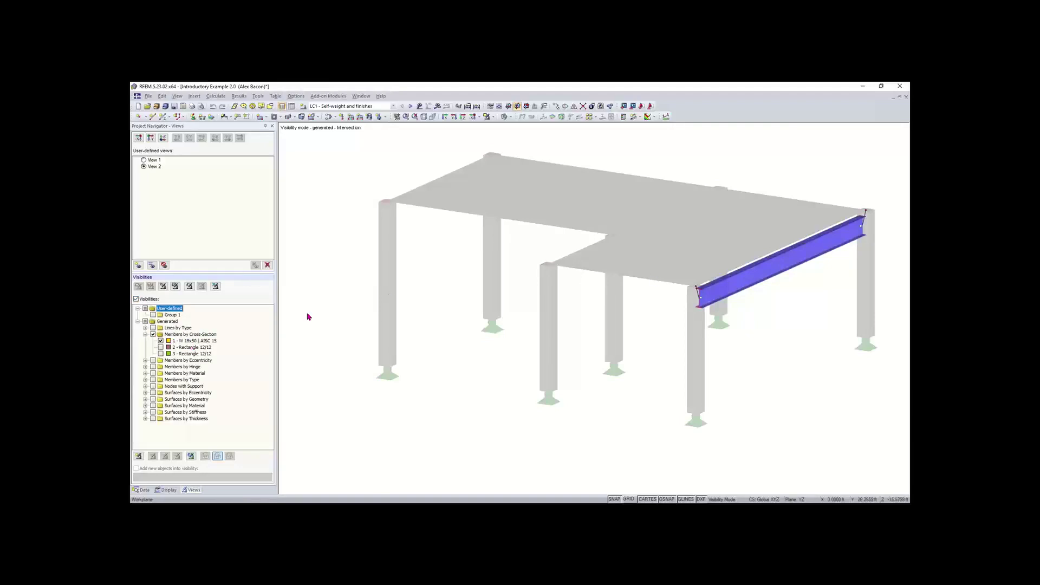
# Isolate the 2 - Rectangle 12/12 members and switch back to isolating the 1 - W 18x50 beam.
pyautogui.scroll(-1, 492, 324)
pyautogui.moveTo(492, 322); pyautogui.dragTo(456, 322, button='middle')
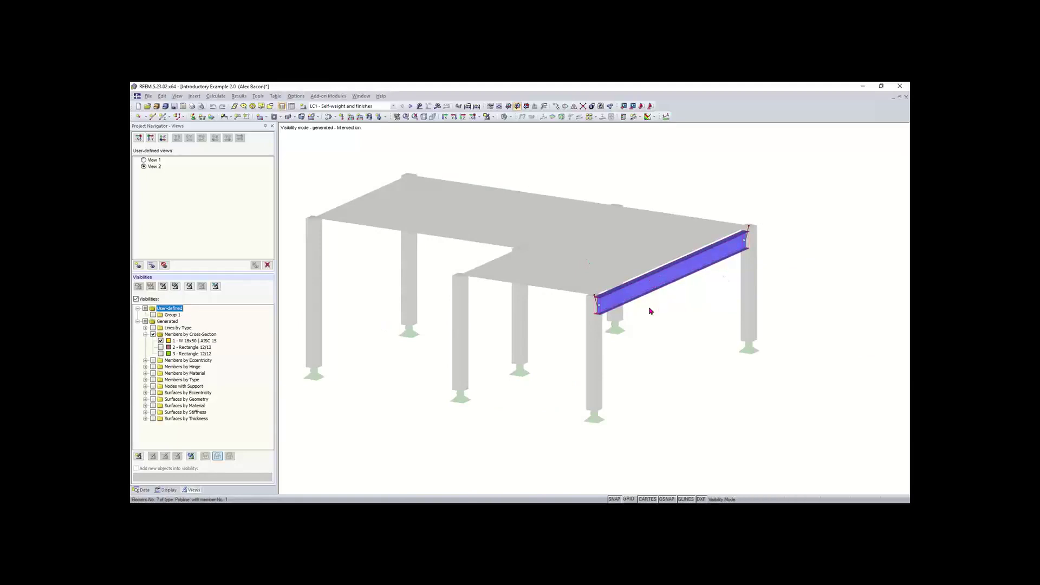
pyautogui.click(161, 347)
pyautogui.click(161, 341)
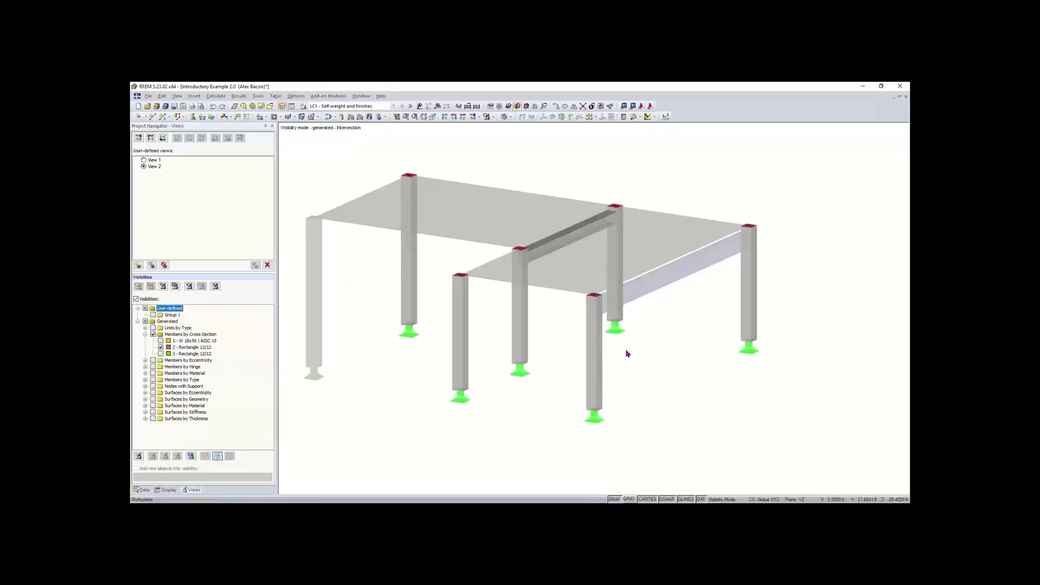
pyautogui.scroll(-1, 599, 372)
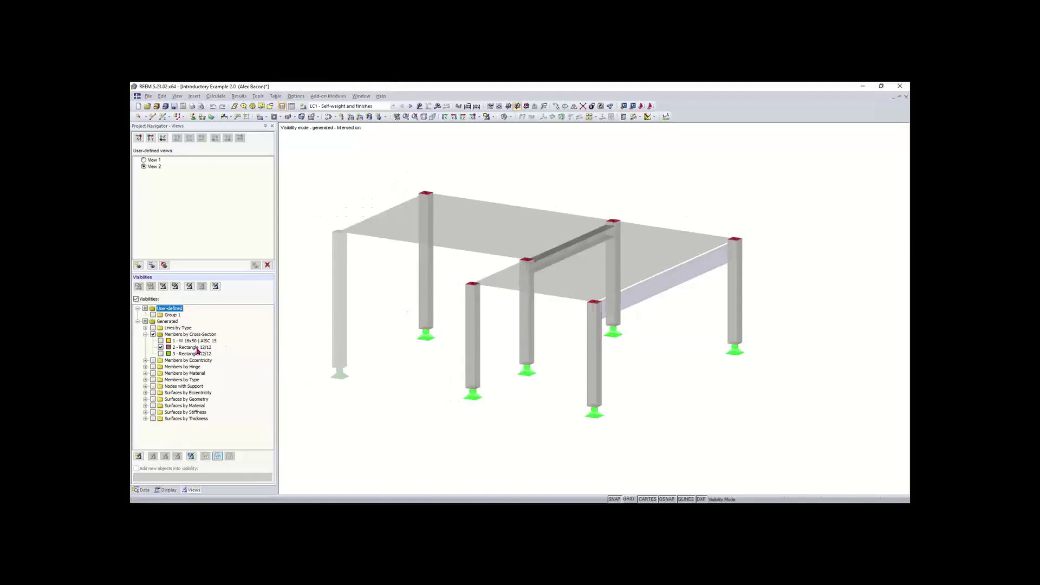
pyautogui.click(161, 347)
pyautogui.click(160, 341)
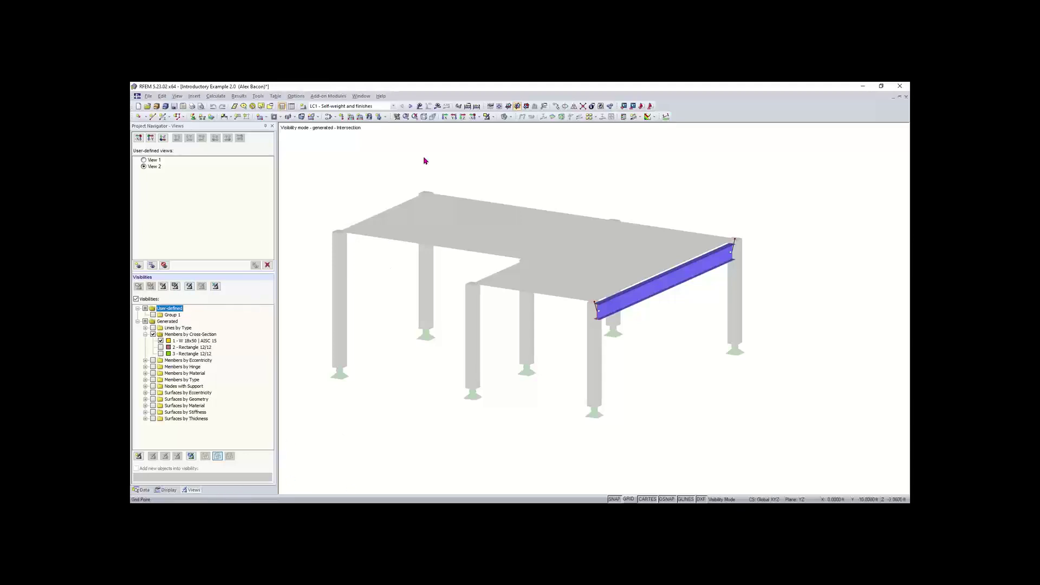
# Show the global deformations u of load case LC1, and deactivate the visibilities so they cover the whole structure.
pyautogui.click(504, 312)
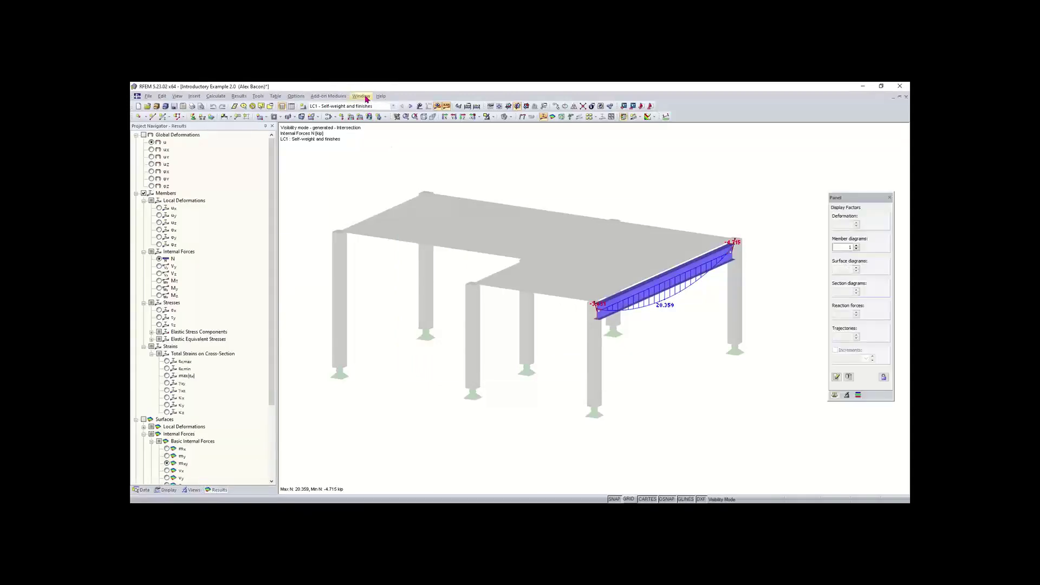
pyautogui.click(144, 135)
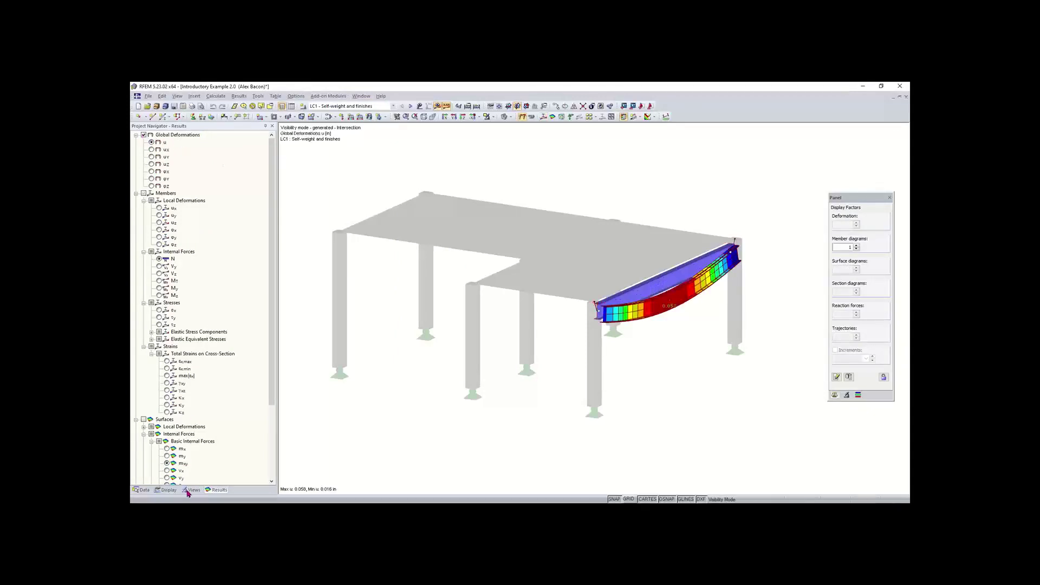
pyautogui.click(190, 490)
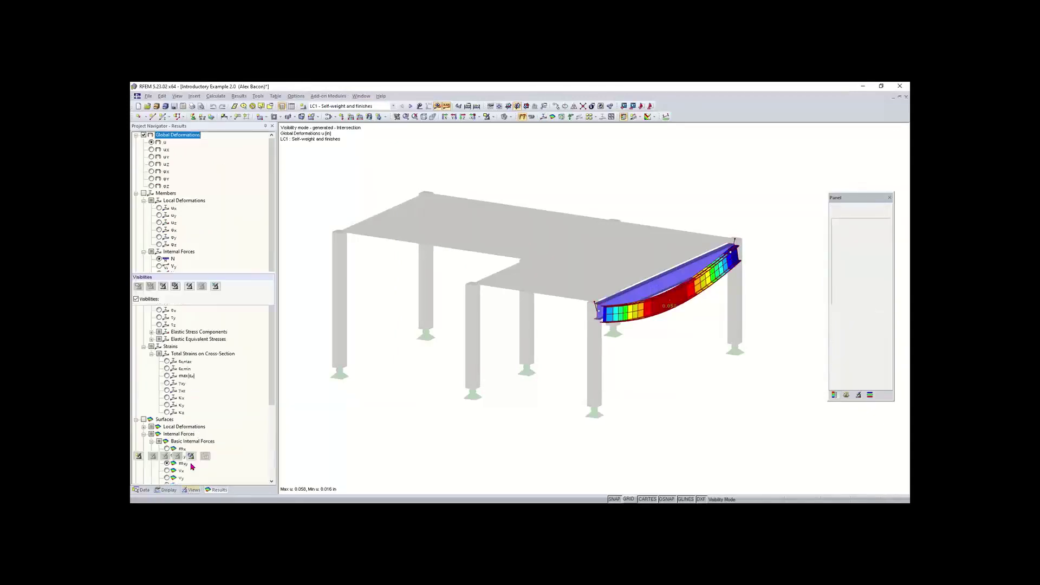
pyautogui.click(136, 299)
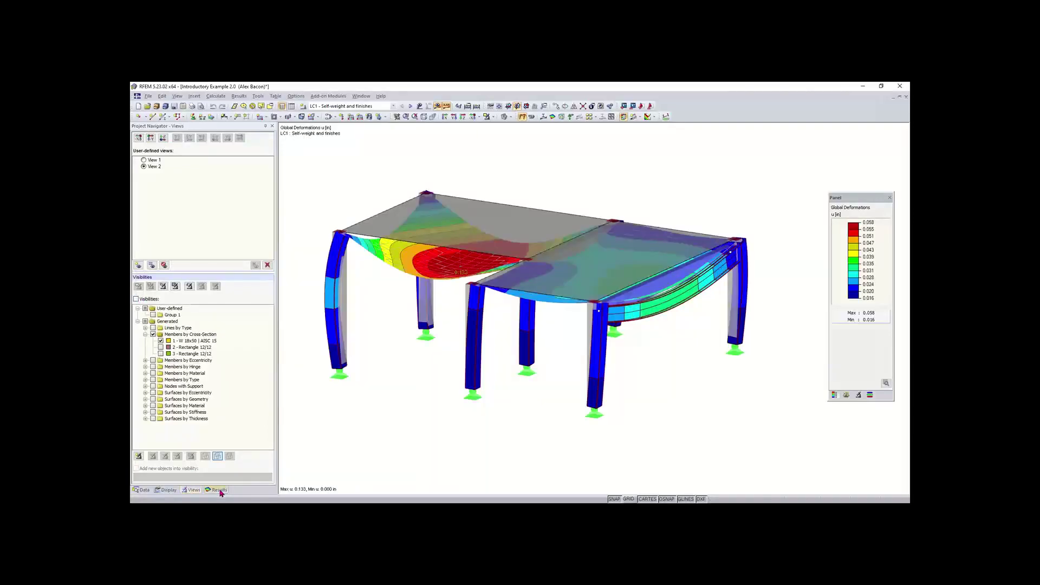
# Return to the results navigator and collapse the Surfaces and Members result categories.
pyautogui.click(217, 490)
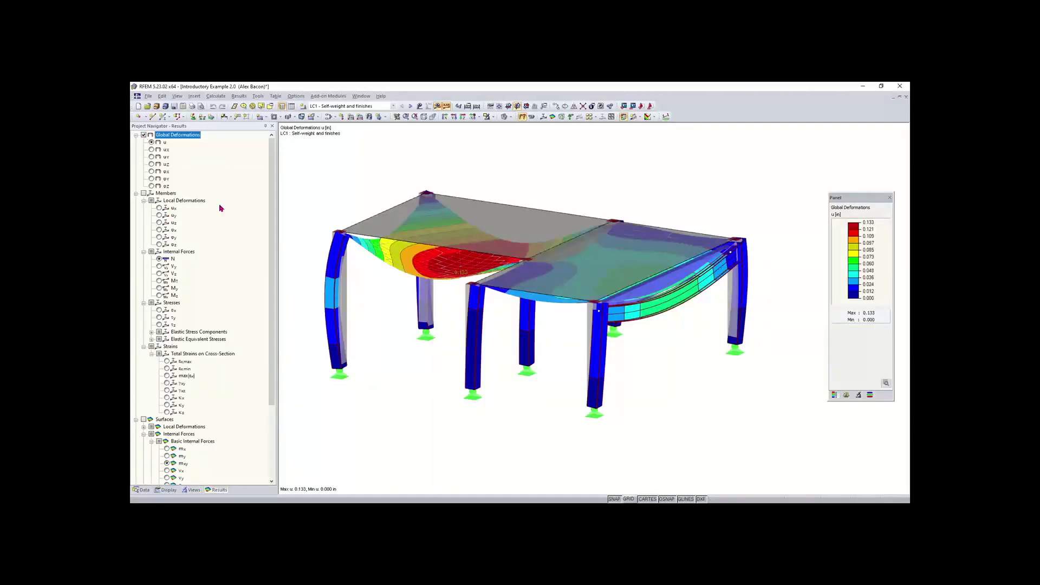
pyautogui.click(136, 420)
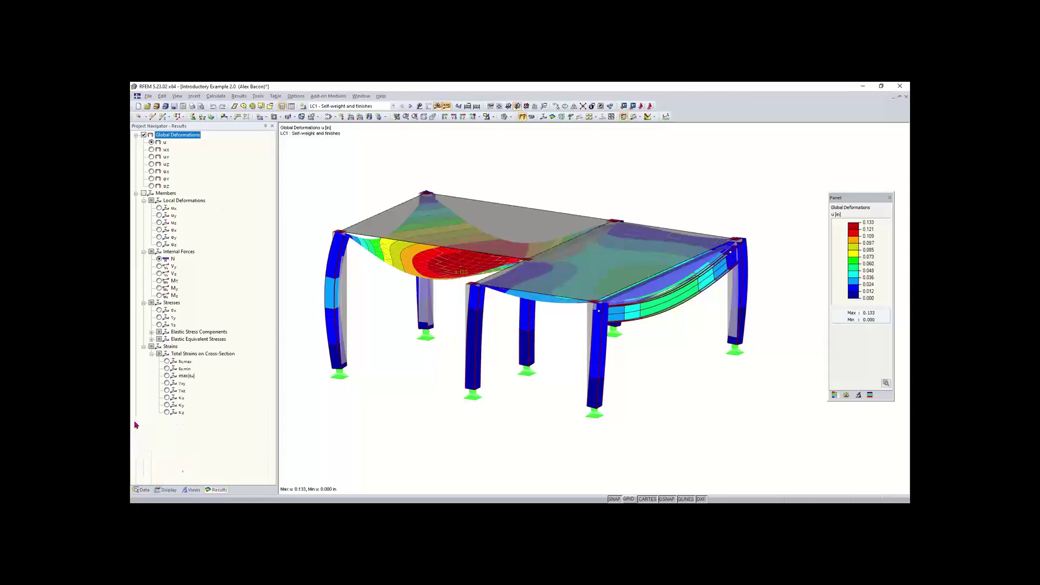
pyautogui.click(136, 194)
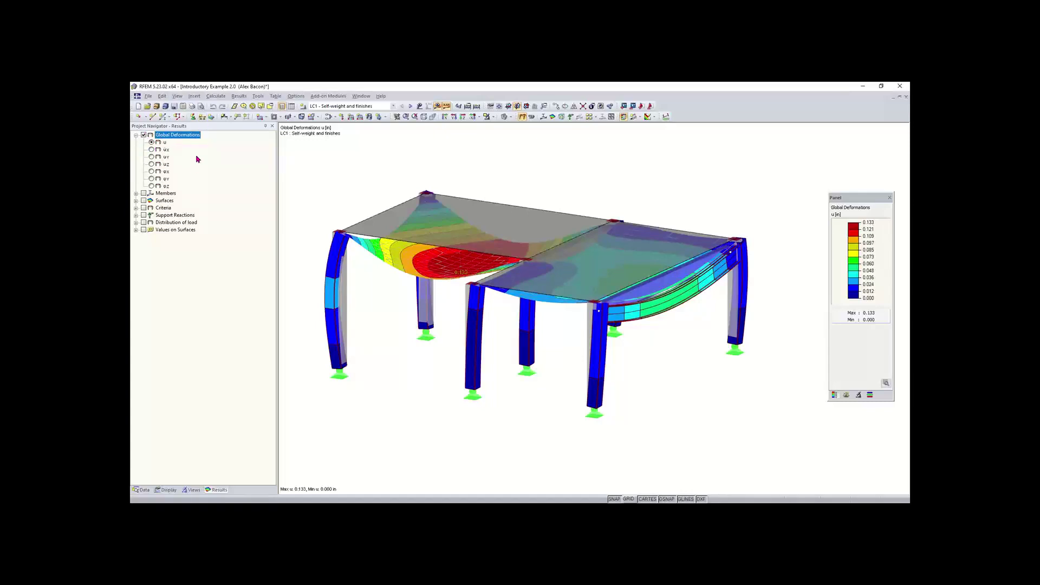
# Display the member internal forces N together with the surface basic internal forces mxy.
pyautogui.moveTo(706, 397)
pyautogui.keyDown('ctrl'); pyautogui.mouseDown(button='middle')
pyautogui.moveTo(664, 385)
pyautogui.moveTo(723, 397)
pyautogui.mouseUp(button='middle'); pyautogui.keyUp('ctrl')
pyautogui.rightClick(723, 397)
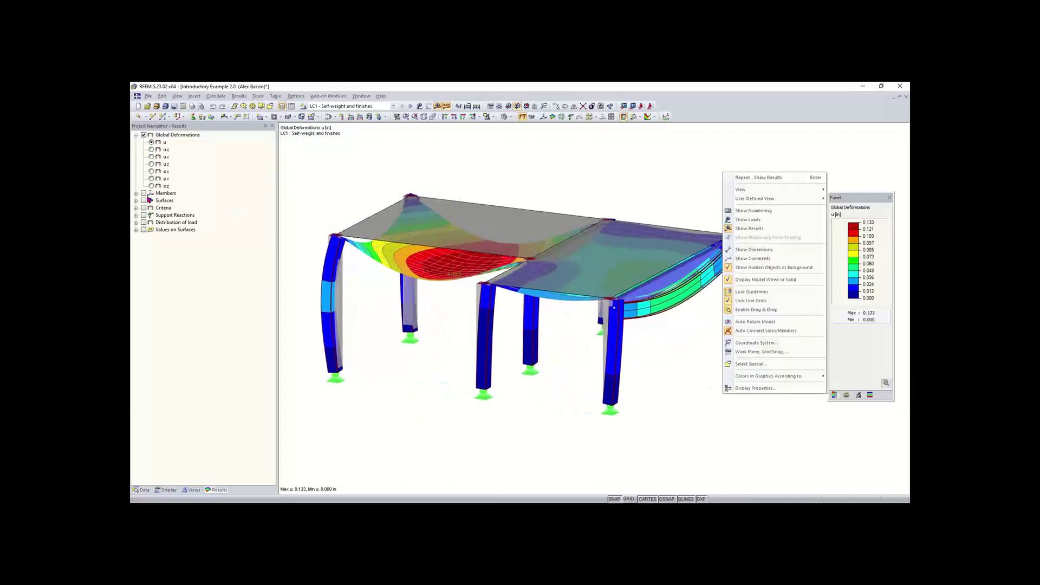
pyautogui.click(144, 194)
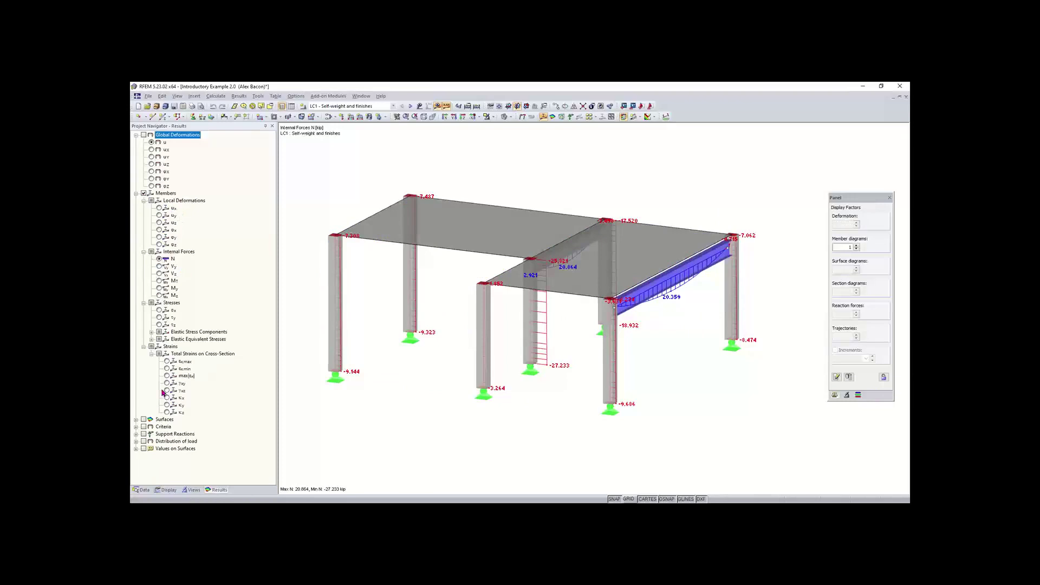
pyautogui.click(136, 420)
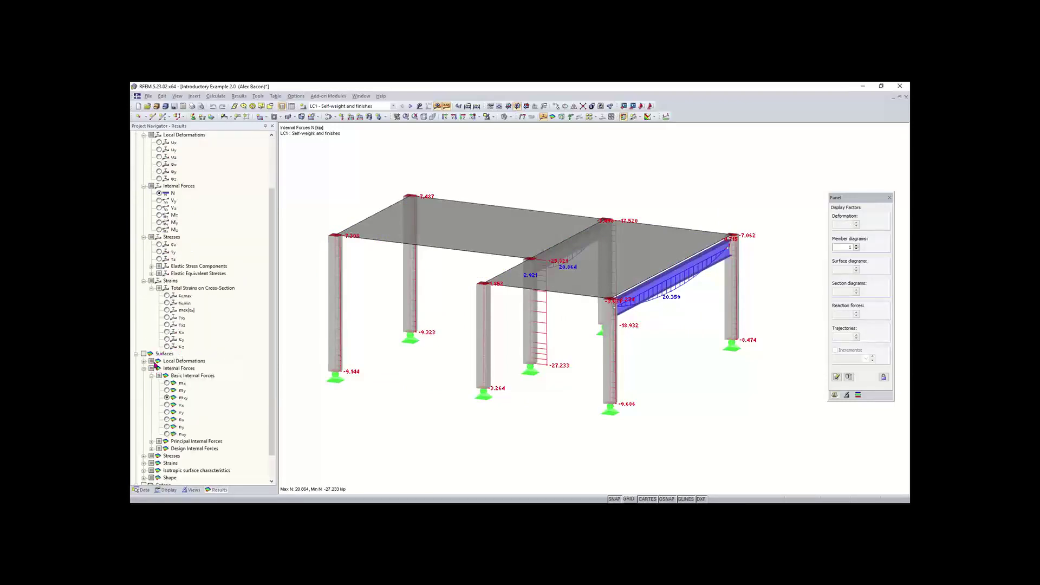
pyautogui.click(145, 354)
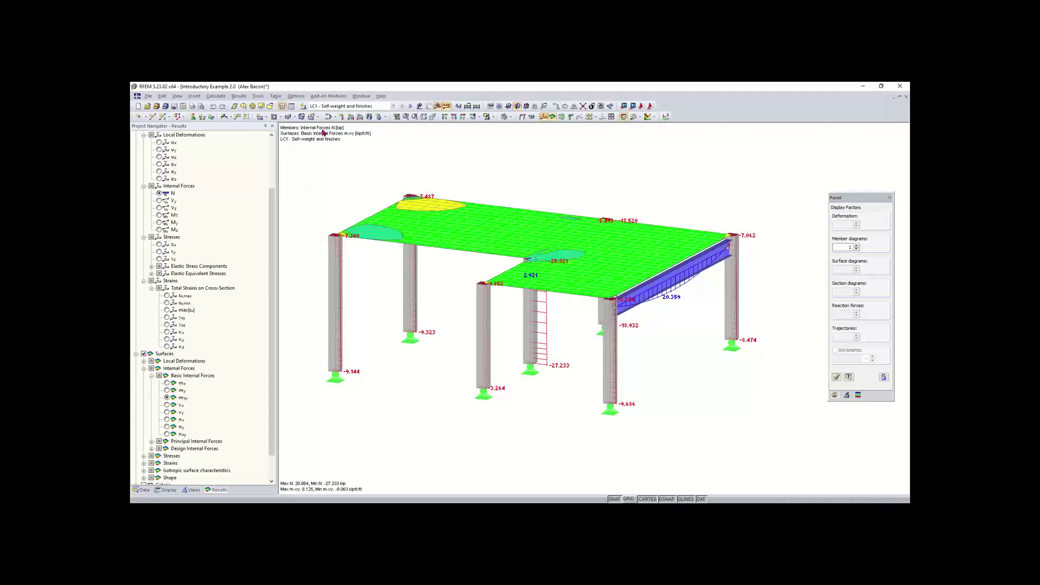
# Collapse the Members and Global Deformations result categories in the results navigator.
pyautogui.scroll(3, 267, 248)
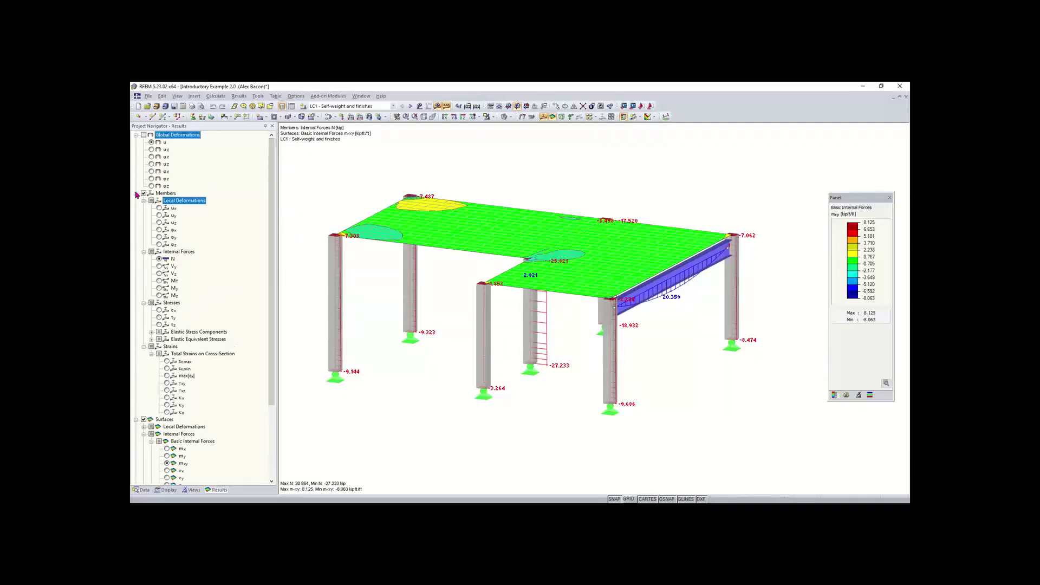
pyautogui.click(136, 194)
pyautogui.click(137, 136)
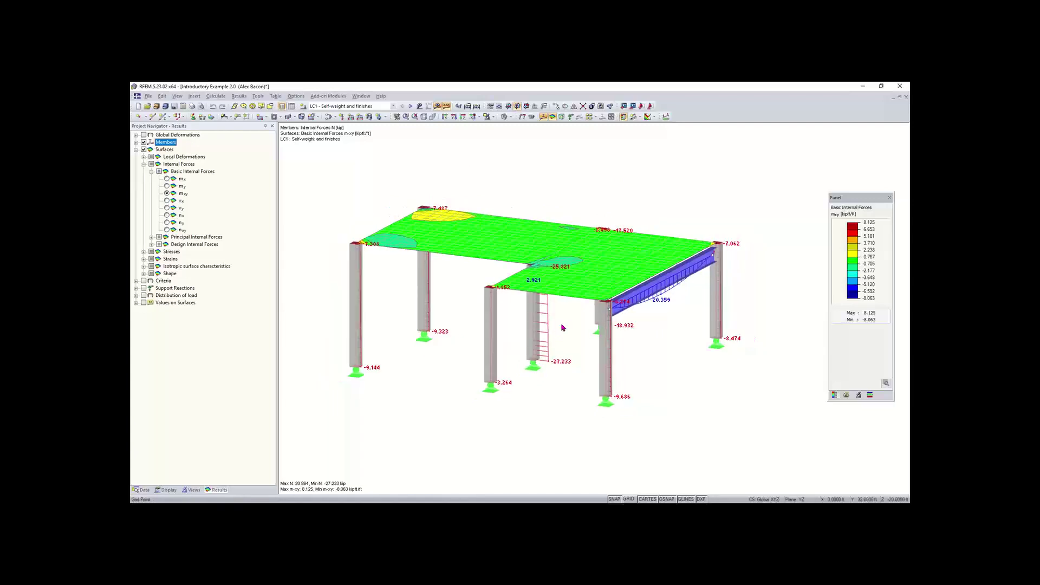
# Examine the structure with its internal force results by panning, zooming in and out, and rotating the model.
pyautogui.moveTo(565, 331); pyautogui.dragTo(591, 325, button='middle')
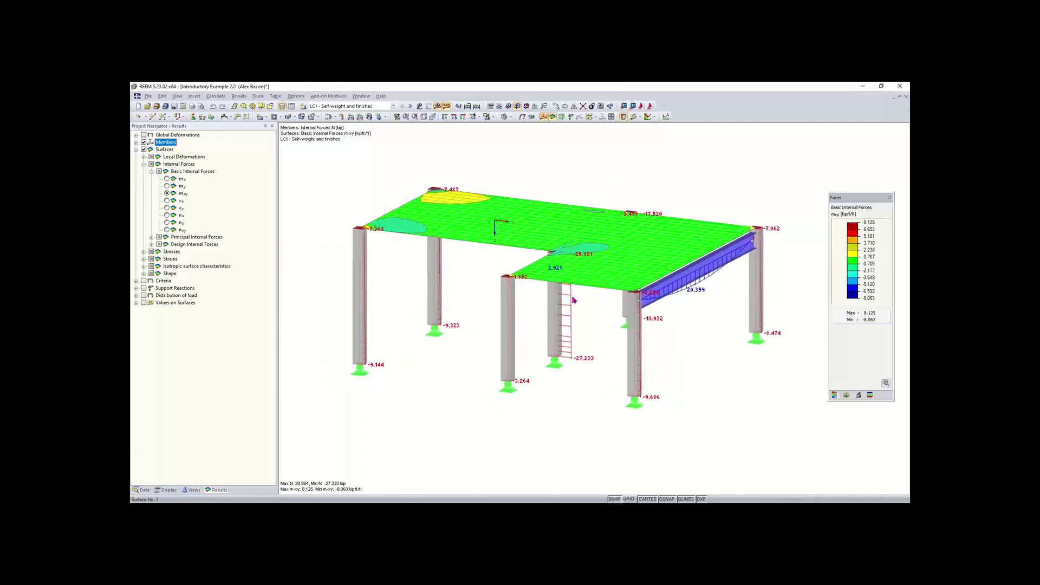
pyautogui.scroll(-1, 489, 275)
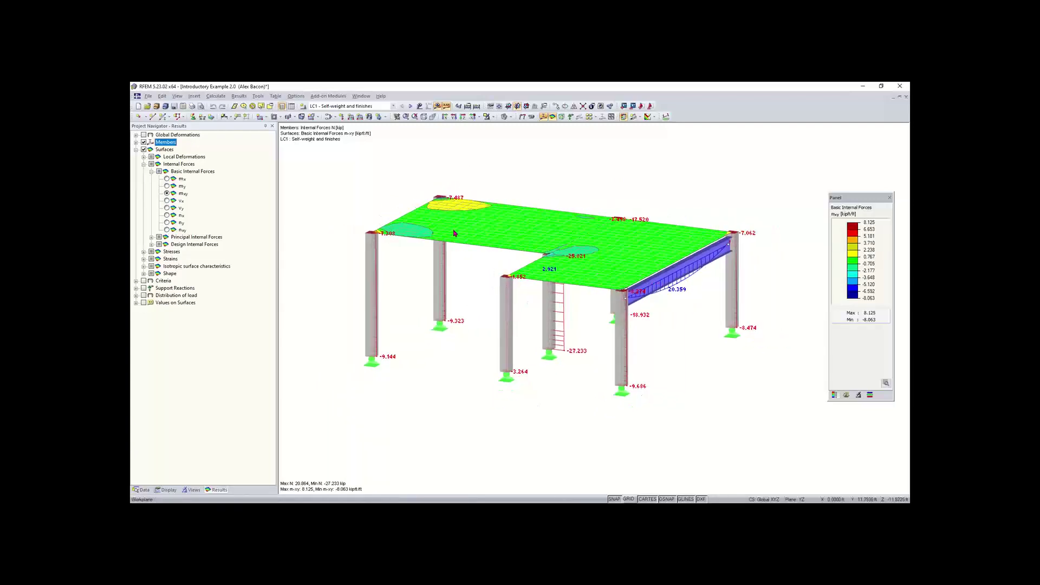
pyautogui.scroll(-2, 481, 279)
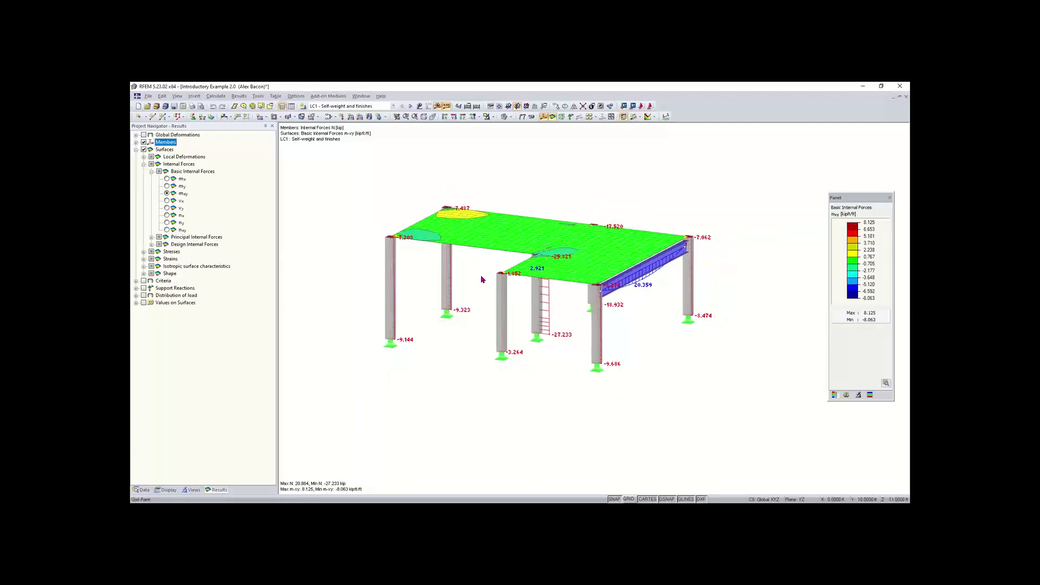
pyautogui.scroll(3, 482, 279)
pyautogui.scroll(1, 483, 282)
pyautogui.scroll(-3, 485, 282)
pyautogui.scroll(4, 492, 286)
pyautogui.scroll(-2, 491, 287)
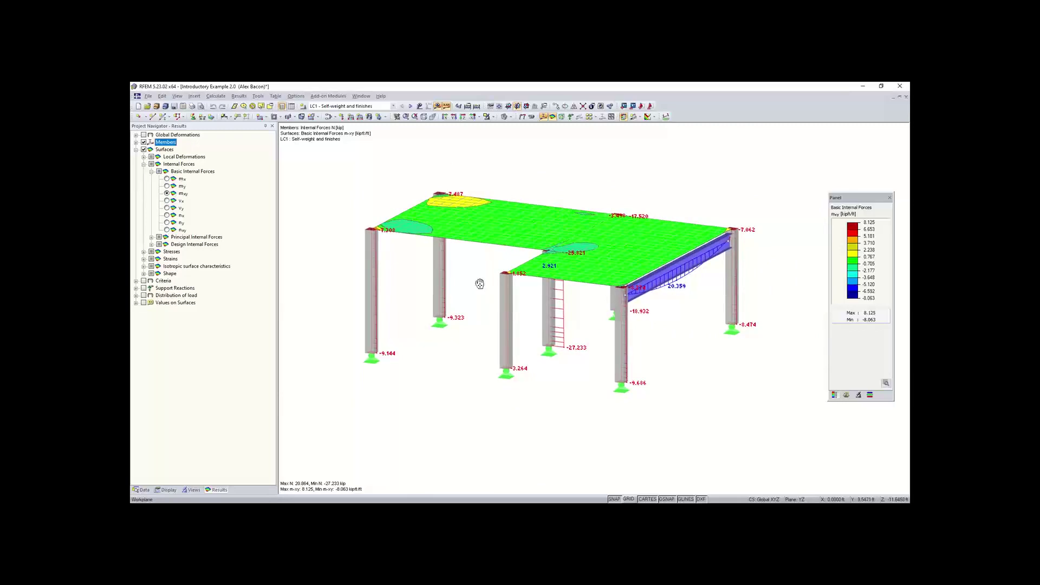
pyautogui.moveTo(480, 284)
pyautogui.mouseDown(button='middle')
pyautogui.moveTo(499, 288)
pyautogui.moveTo(485, 258)
pyautogui.moveTo(534, 302)
pyautogui.moveTo(483, 243)
pyautogui.moveTo(486, 314)
pyautogui.moveTo(550, 278)
pyautogui.moveTo(489, 272)
pyautogui.mouseUp(button='middle')
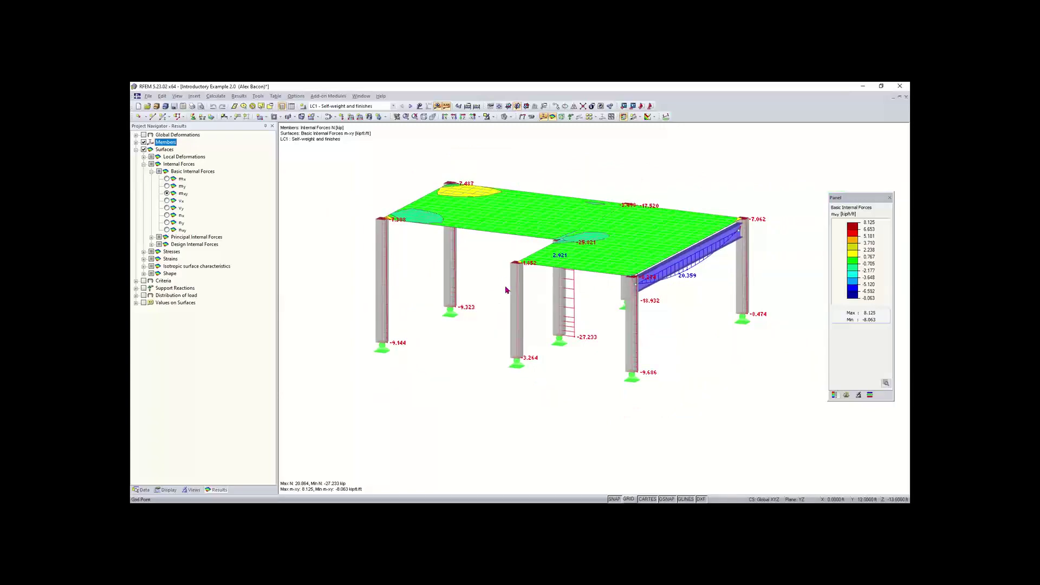
pyautogui.keyDown('ctrl'); pyautogui.moveTo(502, 286); pyautogui.dragTo(531, 225, button='middle'); pyautogui.keyUp('ctrl')
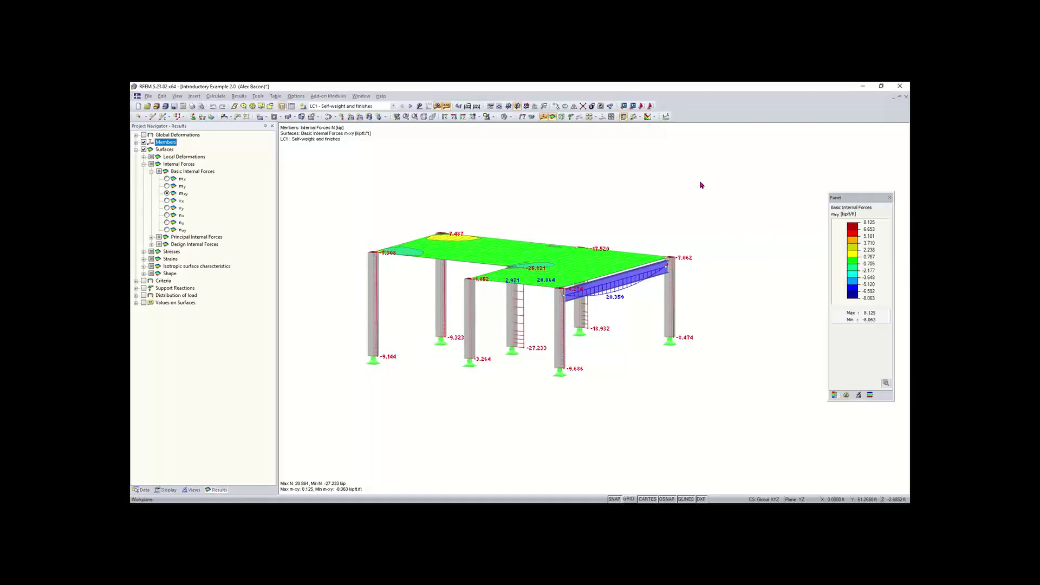
# Shift the model view in small increments up, sideways and down, and turn the model slightly.
pyautogui.press('Up')
pyautogui.click(647, 196)
pyautogui.press('Left')
pyautogui.press('Left')
pyautogui.press('Right')
pyautogui.press('Right')
pyautogui.press('Right')
pyautogui.press('Down')
pyautogui.press('Down')
pyautogui.press('Down')
pyautogui.press('Up')
pyautogui.hotkey('ctrl', 'Right')
pyautogui.hotkey('ctrl', 'Right')
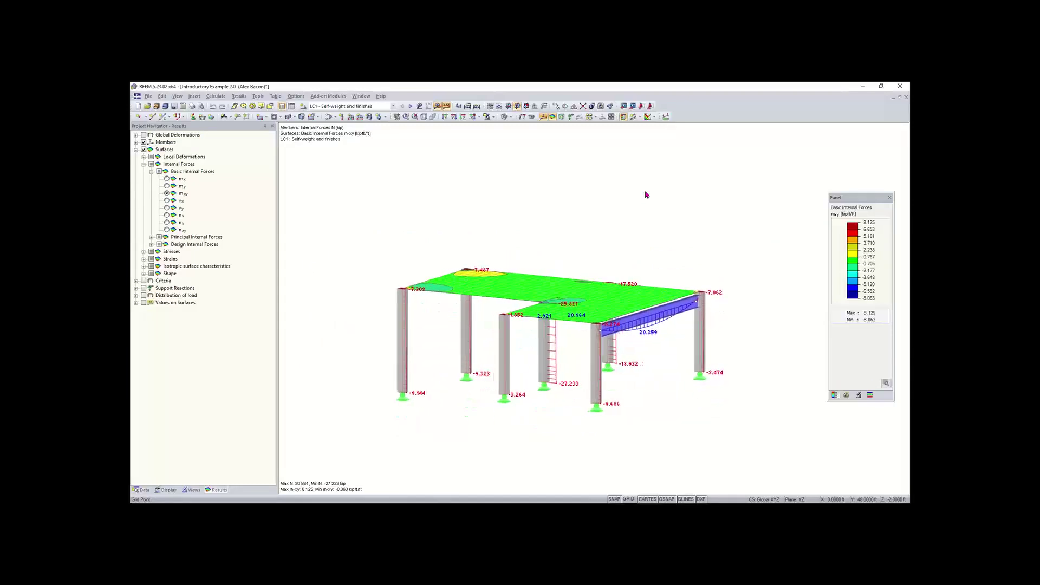
# Tilt the model view in small increments down to a flat angle and back up to see the slab surface.
pyautogui.hotkey('ctrl', 'Down')
pyautogui.hotkey('ctrl', 'Down')
pyautogui.hotkey('ctrl', 'Down')
pyautogui.hotkey('ctrl', 'Down')
pyautogui.hotkey('ctrl', 'Down')
pyautogui.hotkey('ctrl', 'Down')
pyautogui.hotkey('ctrl', 'Up')
pyautogui.hotkey('ctrl', 'Up')
pyautogui.hotkey('ctrl', 'Up')
pyautogui.hotkey('ctrl', 'Up')
pyautogui.hotkey('ctrl', 'Up')
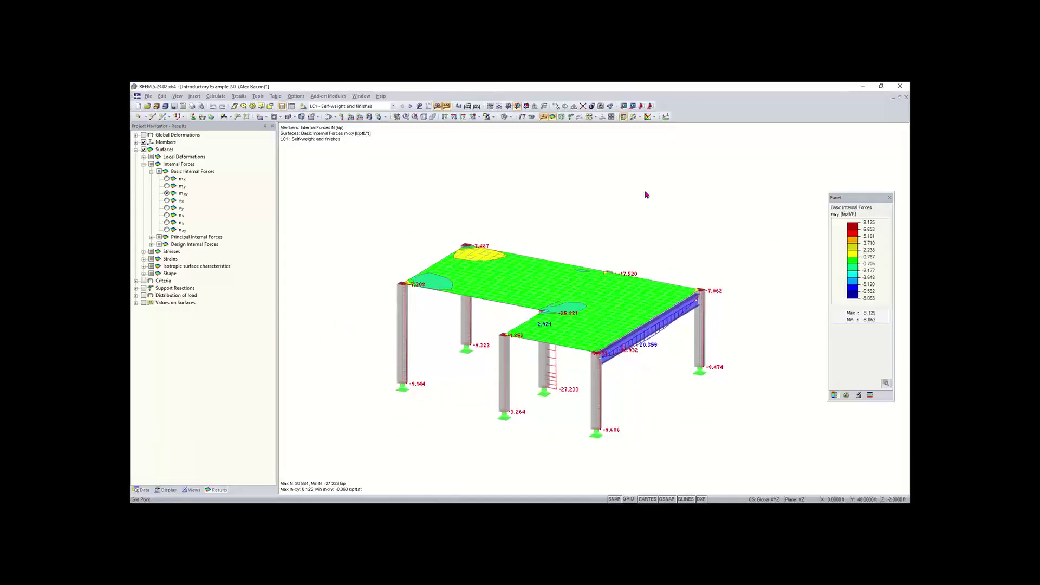
# Zoom the model view out and in by increments, and rotate and shift the structure to show all columns.
pyautogui.hotkey('shift', 'Down')
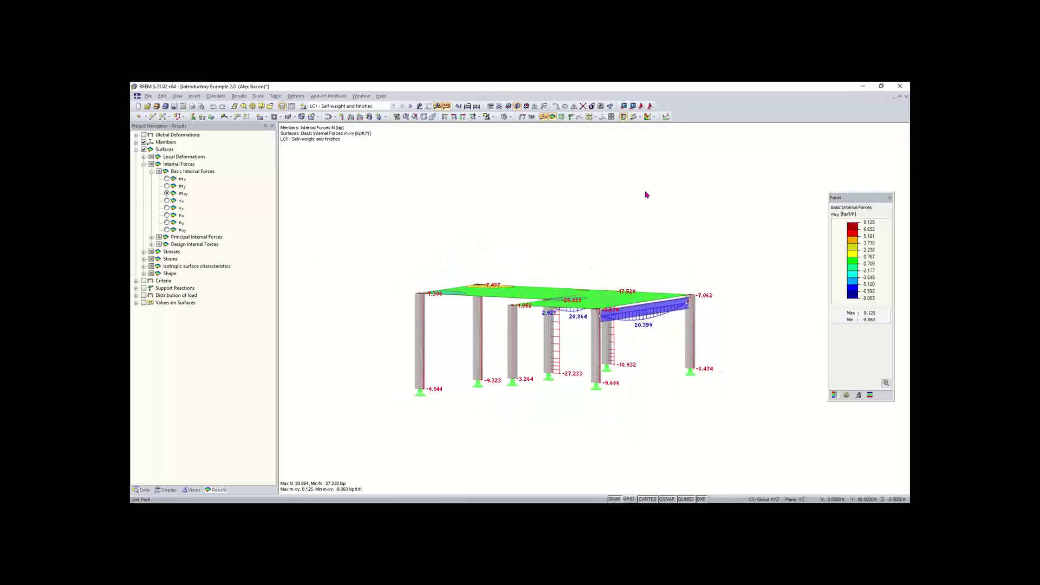
pyautogui.hotkey('shift', 'Up')
pyautogui.hotkey('shift', 'Up')
pyautogui.hotkey('shift', 'Up')
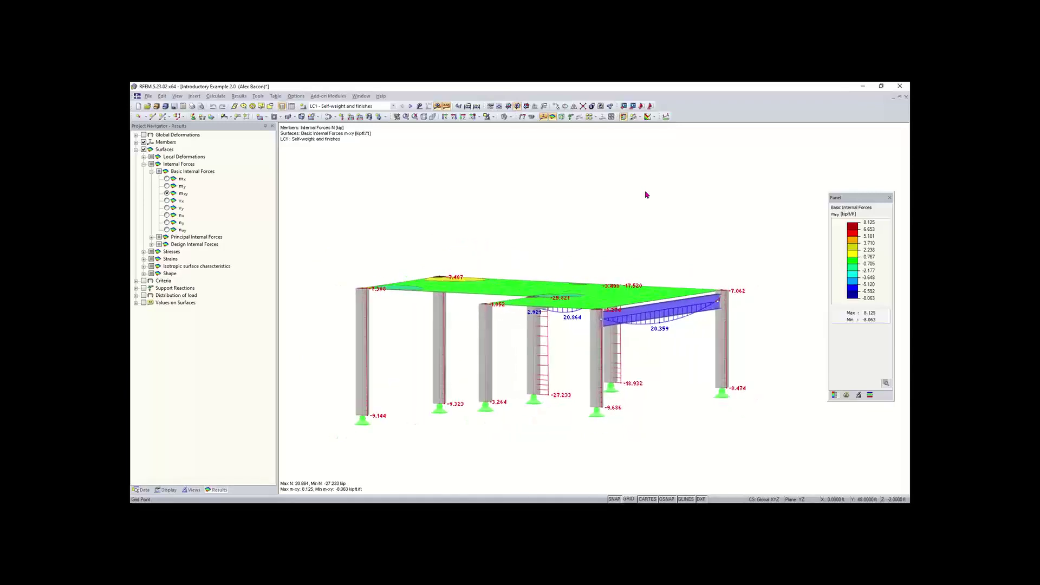
pyautogui.hotkey('shift', 'Up')
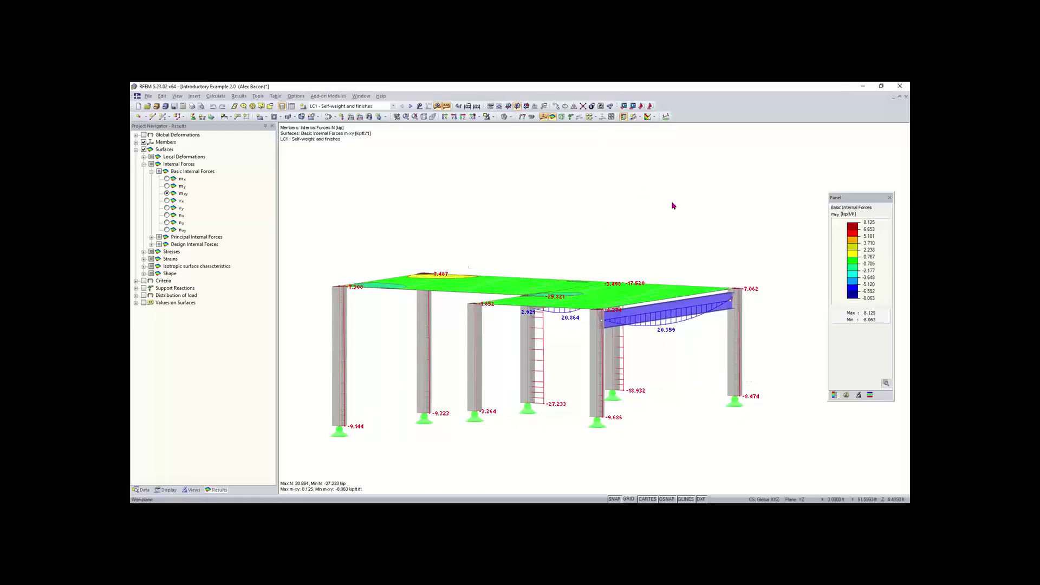
pyautogui.scroll(-1, 673, 205)
pyautogui.moveTo(555, 263); pyautogui.dragTo(531, 239, button='middle')
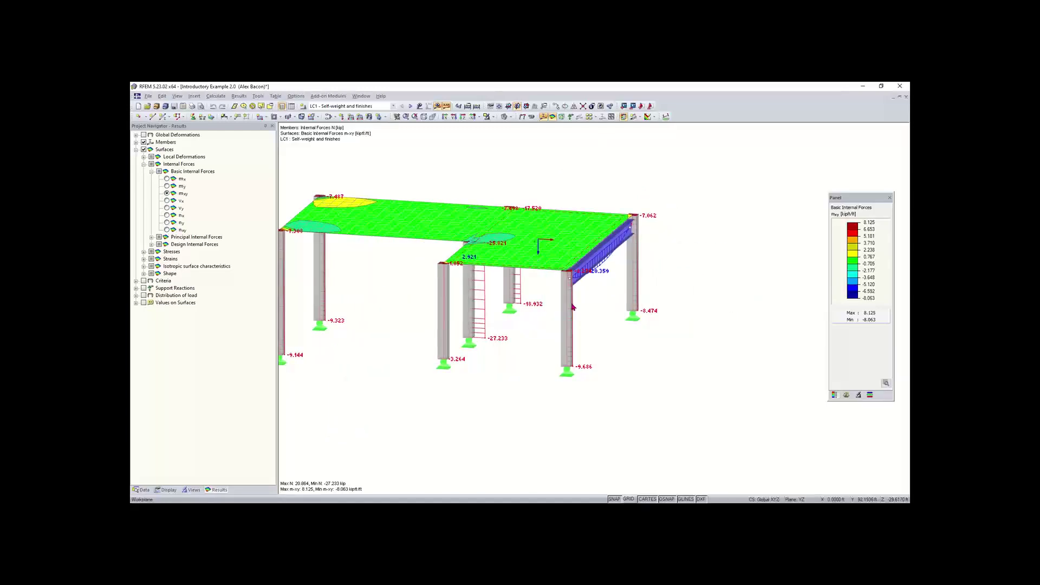
pyautogui.moveTo(390, 365); pyautogui.dragTo(439, 382, button='middle')
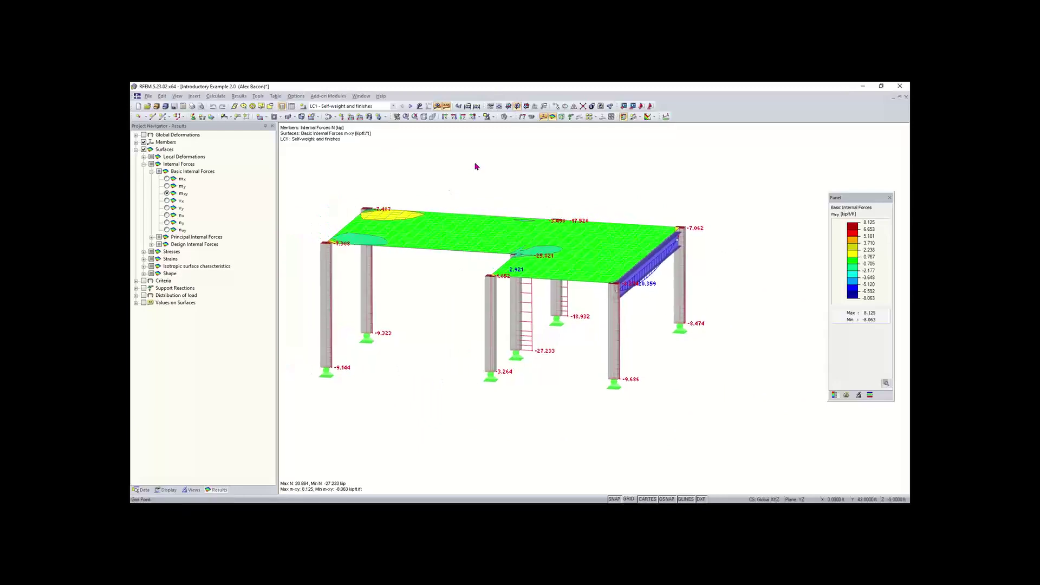
# Window-select the structure with a crossing window, select the front base supports with an enclosing window, and clear the selection.
pyautogui.moveTo(715, 163)
pyautogui.mouseDown()
pyautogui.moveTo(608, 242)
pyautogui.moveTo(704, 190)
pyautogui.moveTo(715, 166)
pyautogui.mouseUp()
pyautogui.moveTo(733, 176); pyautogui.dragTo(509, 334)
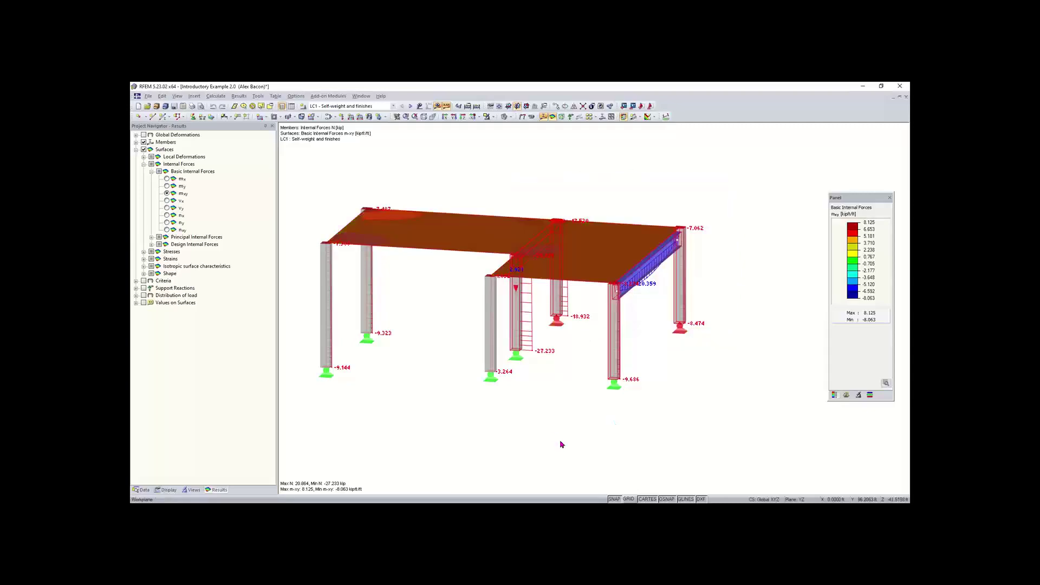
pyautogui.click(409, 467)
pyautogui.moveTo(397, 461); pyautogui.dragTo(646, 342)
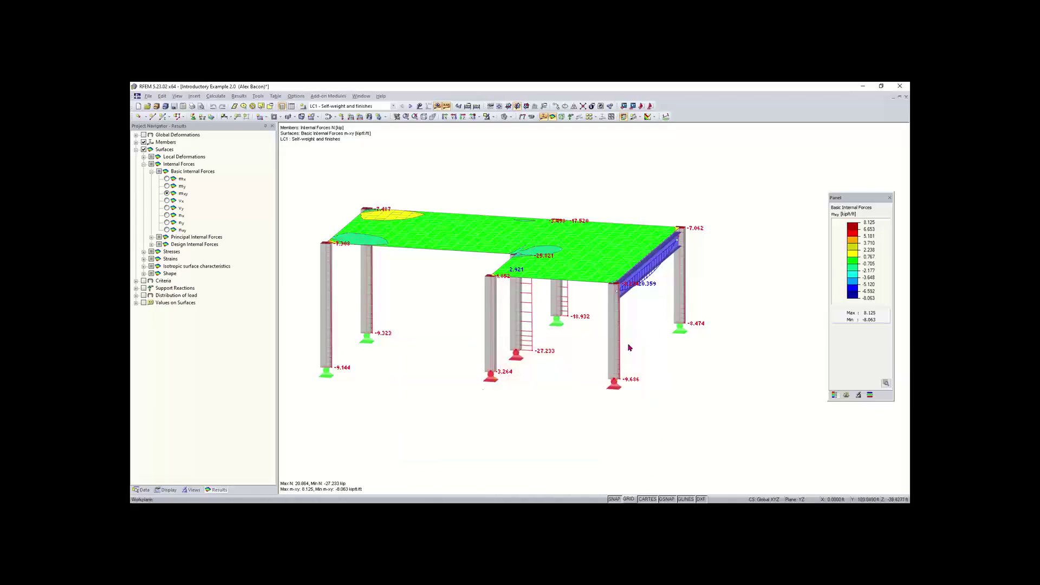
pyautogui.moveTo(688, 372); pyautogui.dragTo(667, 395)
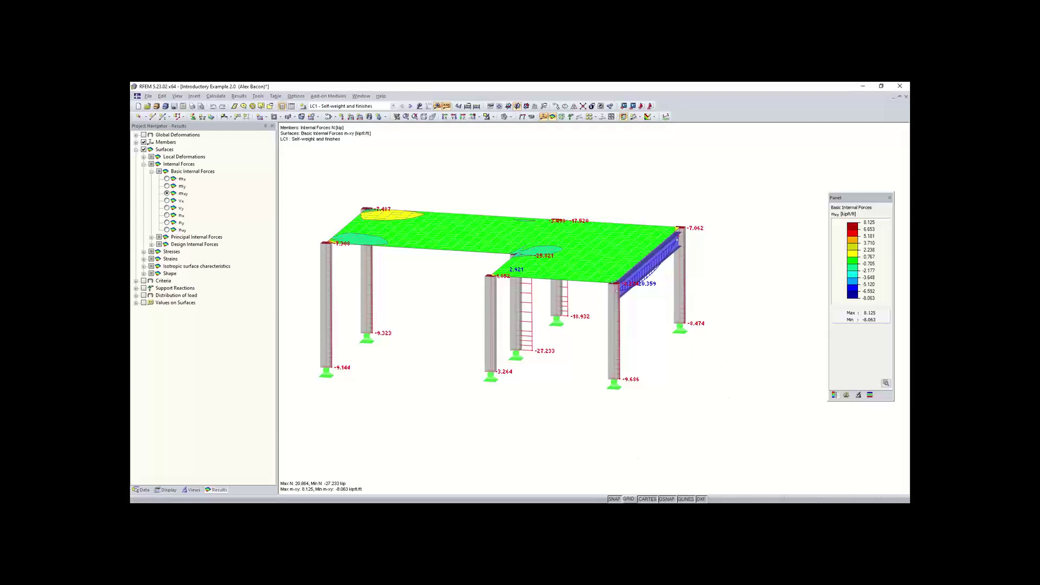
pyautogui.moveTo(618, 511)
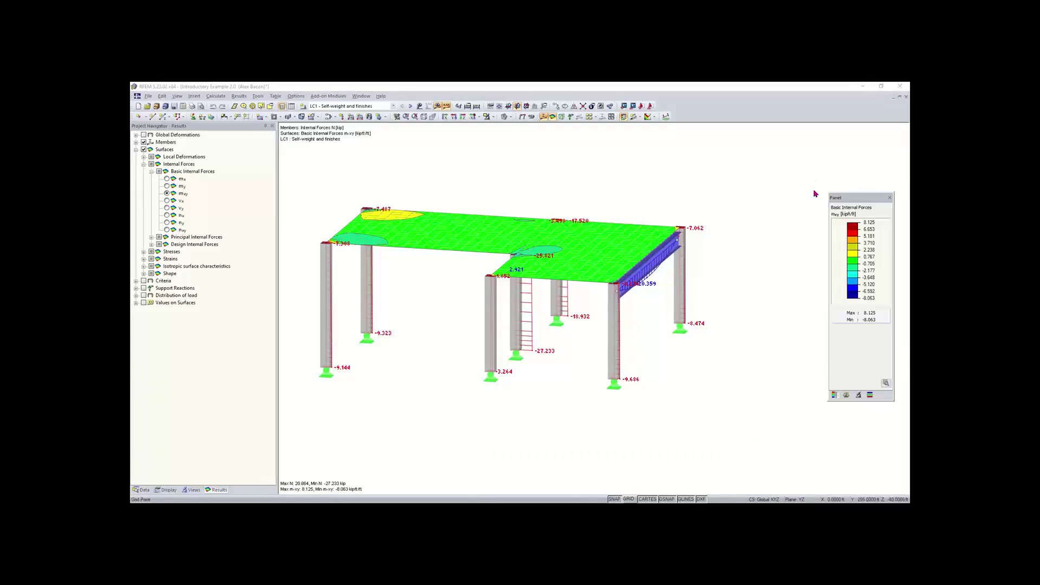
pyautogui.hotkey('alt', 'Tab')
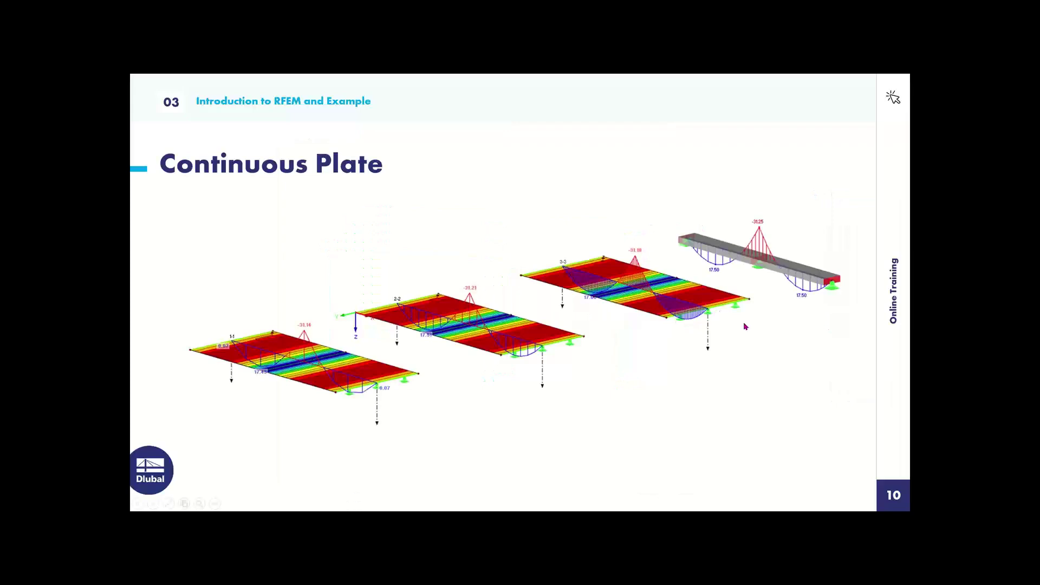
pyautogui.rightClick(699, 302)
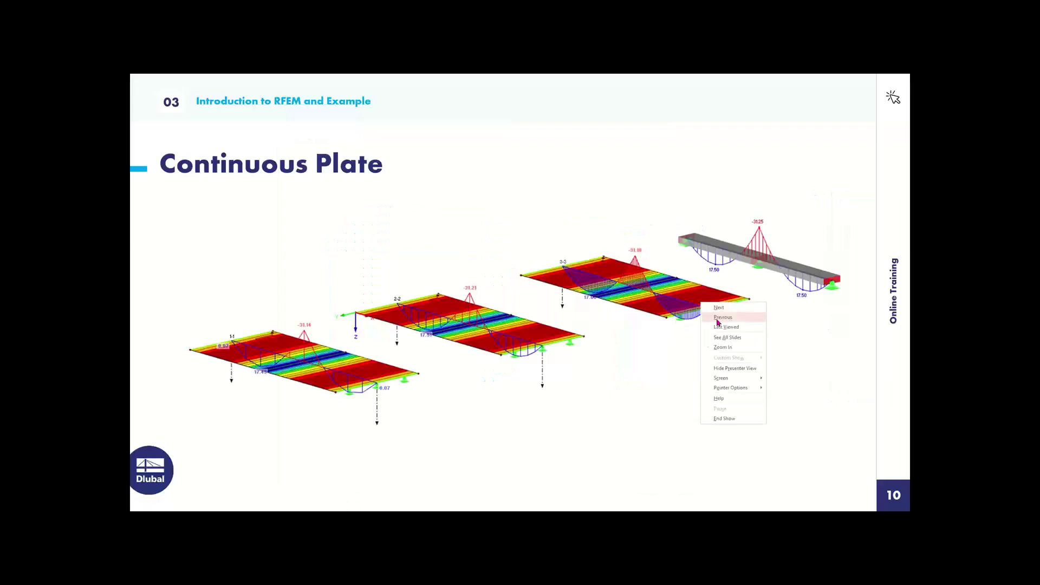
pyautogui.click(718, 323)
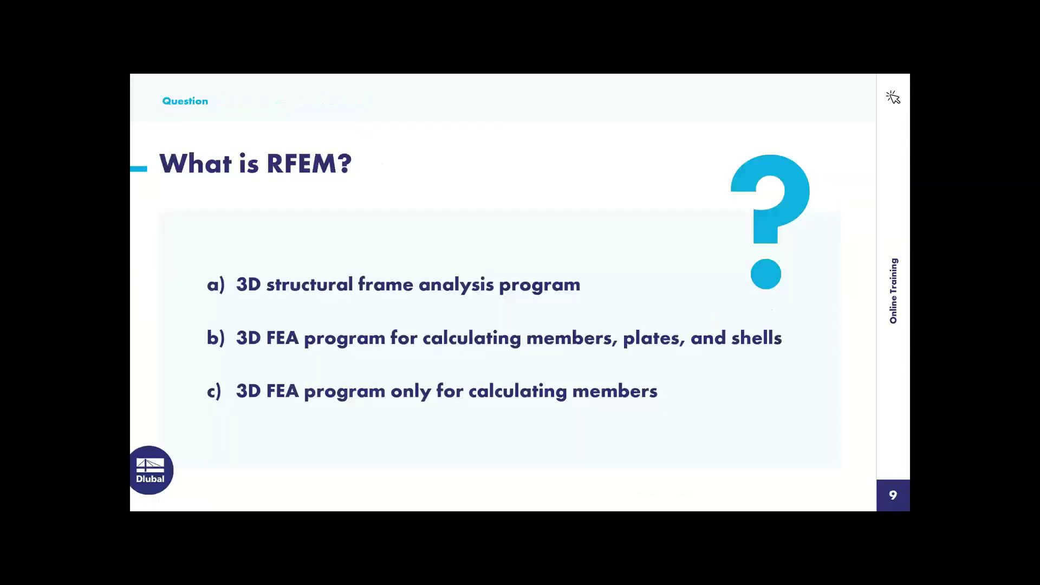
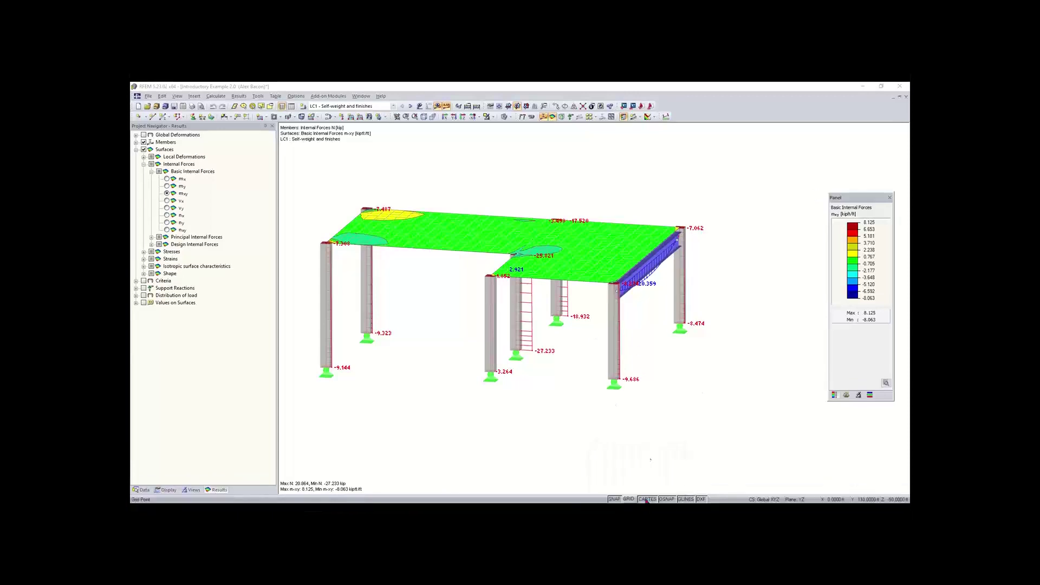
# Show the data navigator and start a new 3D model named "Continous plate - Training" in the Tests project.
pyautogui.click(147, 491)
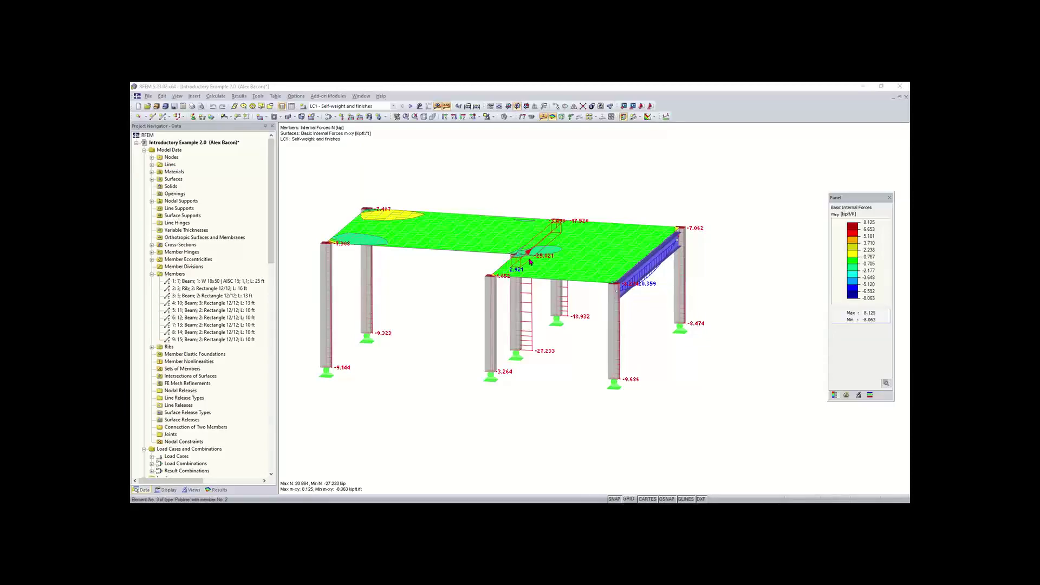
pyautogui.click(149, 96)
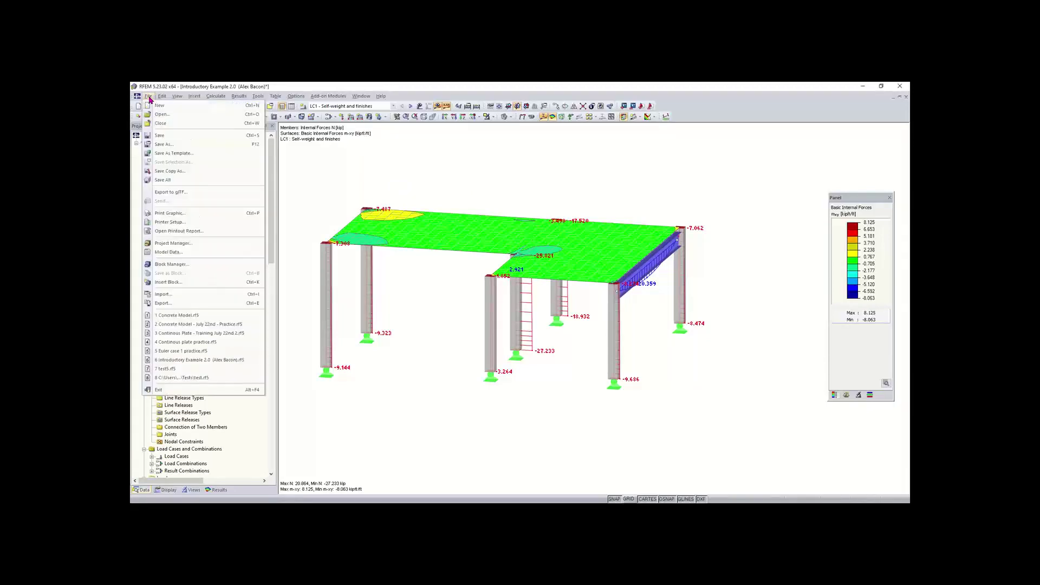
pyautogui.click(148, 97)
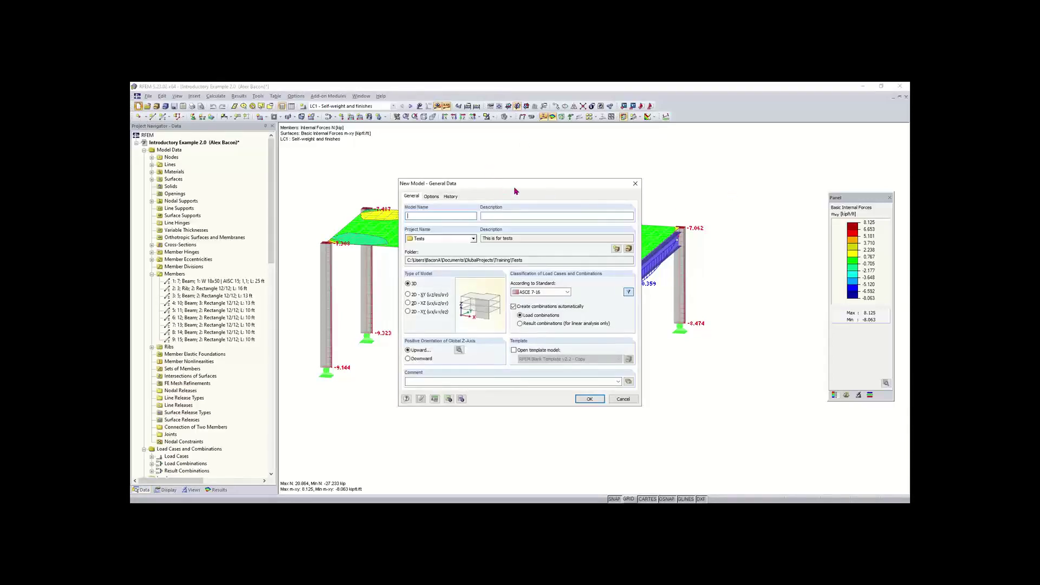
pyautogui.moveTo(514, 187); pyautogui.dragTo(481, 195)
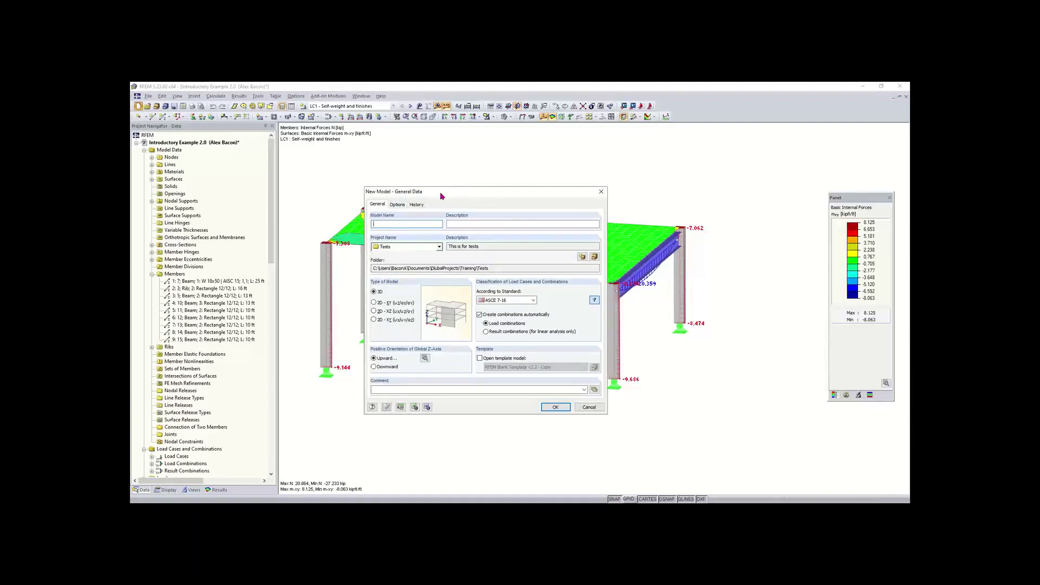
pyautogui.moveTo(437, 193)
pyautogui.mouseDown()
pyautogui.moveTo(470, 195)
pyautogui.moveTo(468, 180)
pyautogui.moveTo(411, 193)
pyautogui.moveTo(423, 196)
pyautogui.mouseUp()
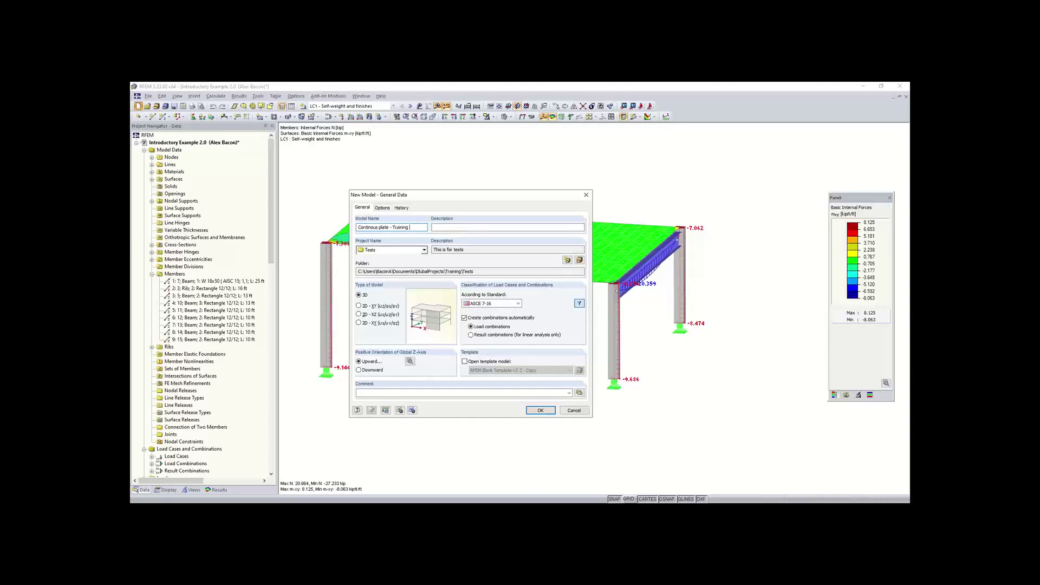
pyautogui.click(507, 231)
# Review the available load combination standards, keeping ASCE 7-16, and confirm the downward orientation of the local z-axis.
pyautogui.click(508, 306)
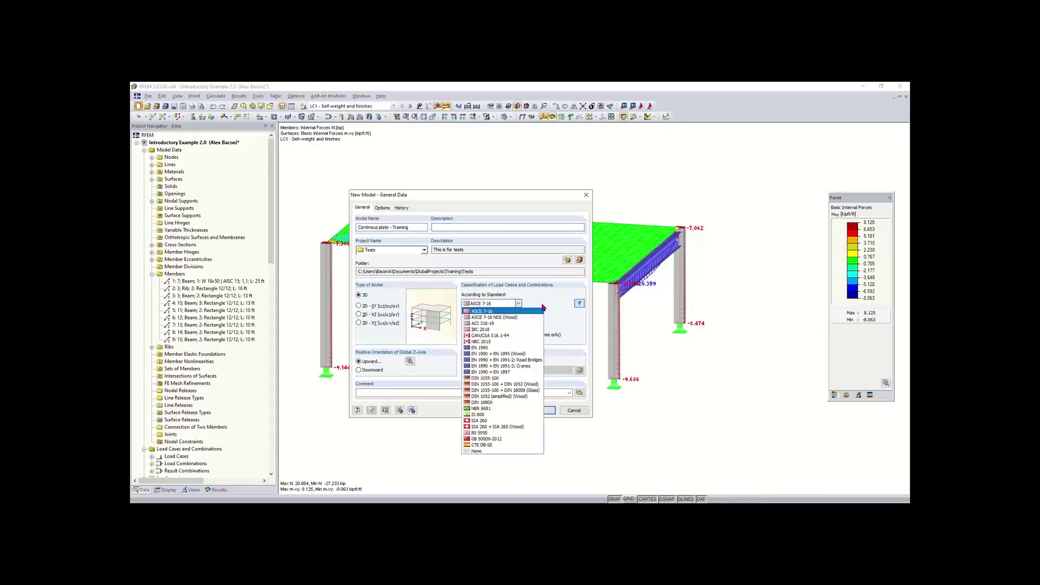
pyautogui.click(544, 307)
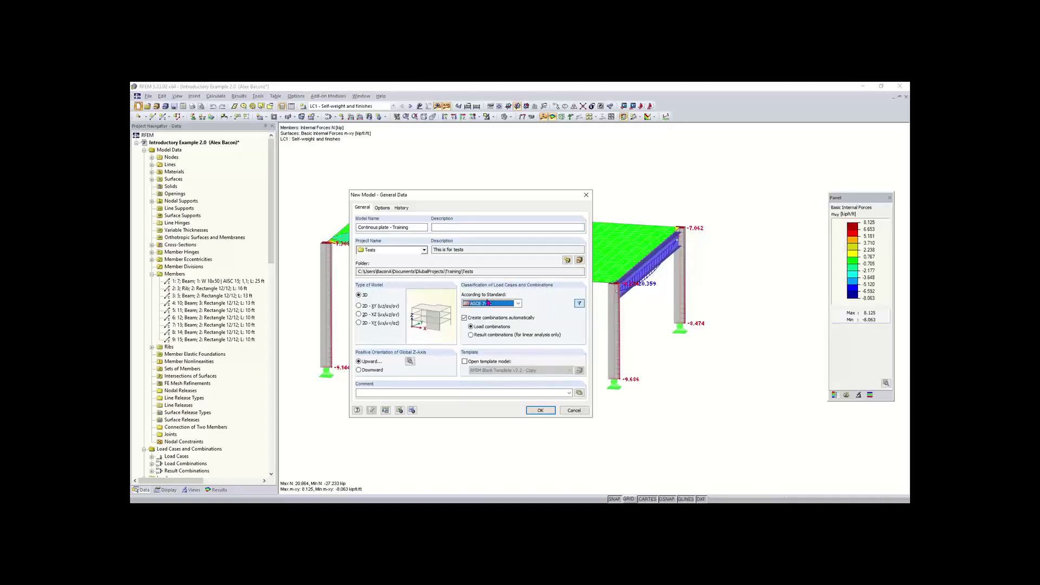
pyautogui.click(520, 303)
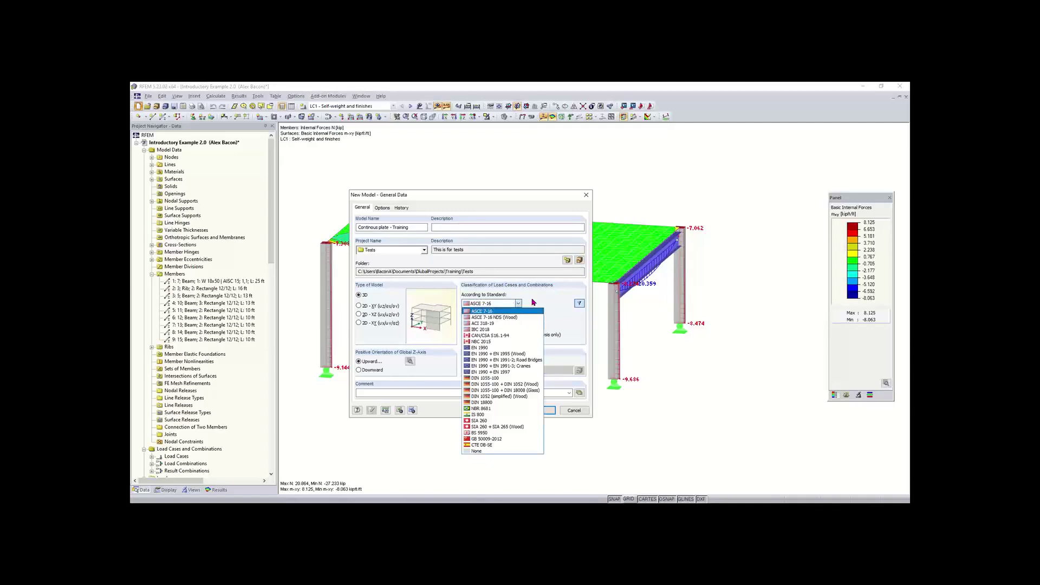
pyautogui.click(532, 302)
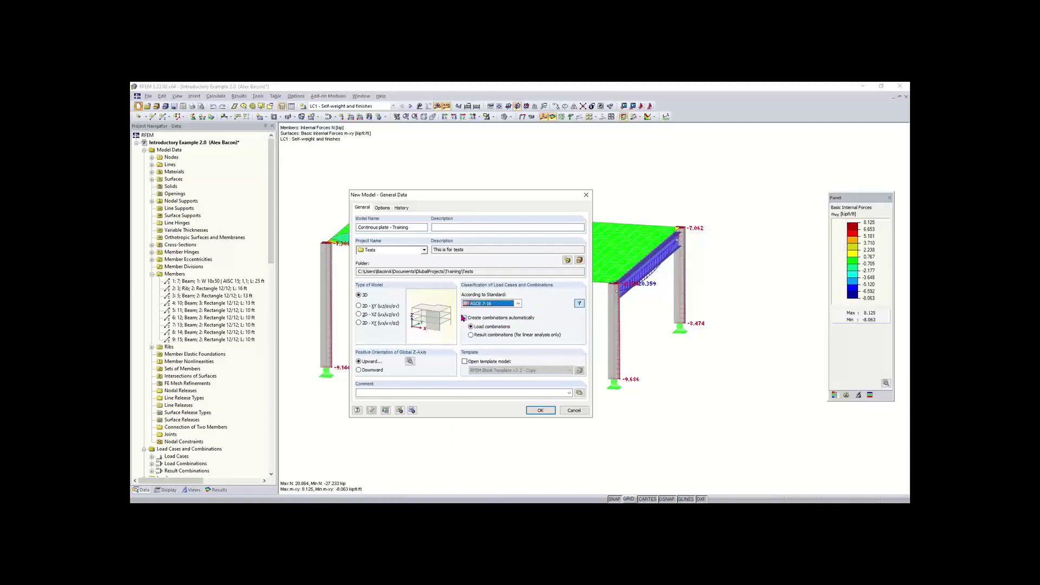
pyautogui.click(503, 304)
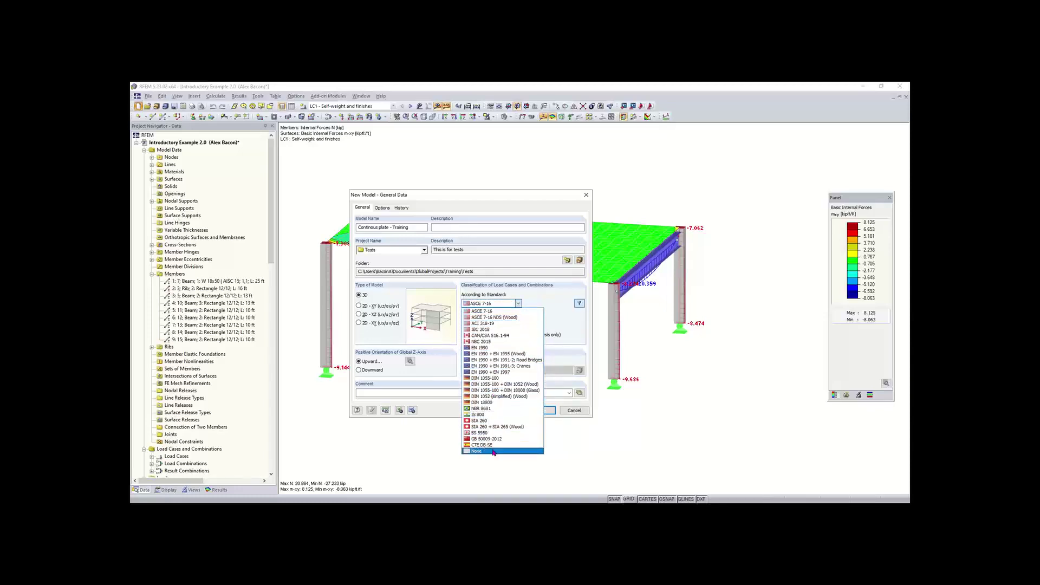
pyautogui.click(555, 307)
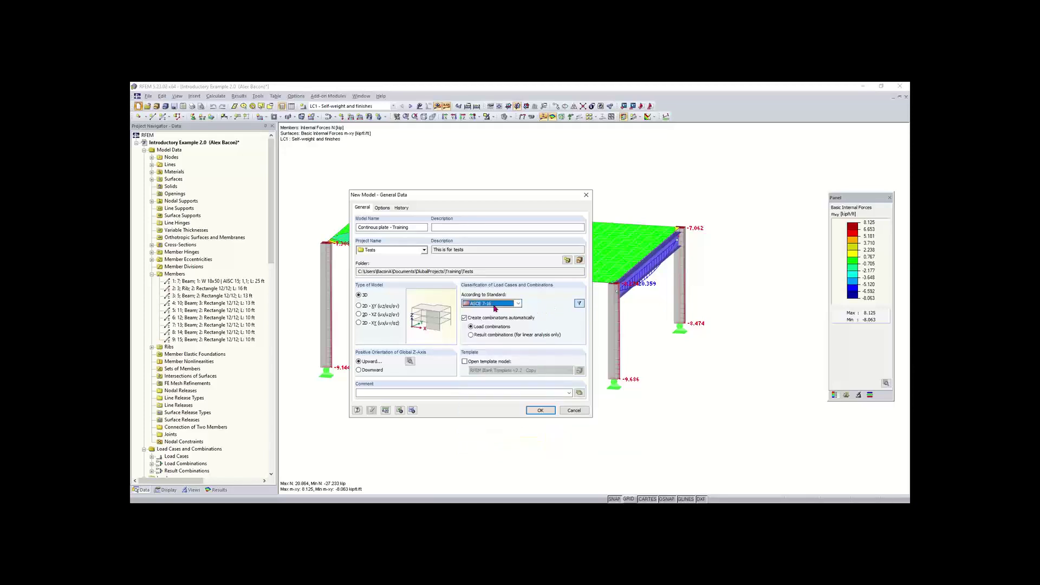
pyautogui.click(494, 304)
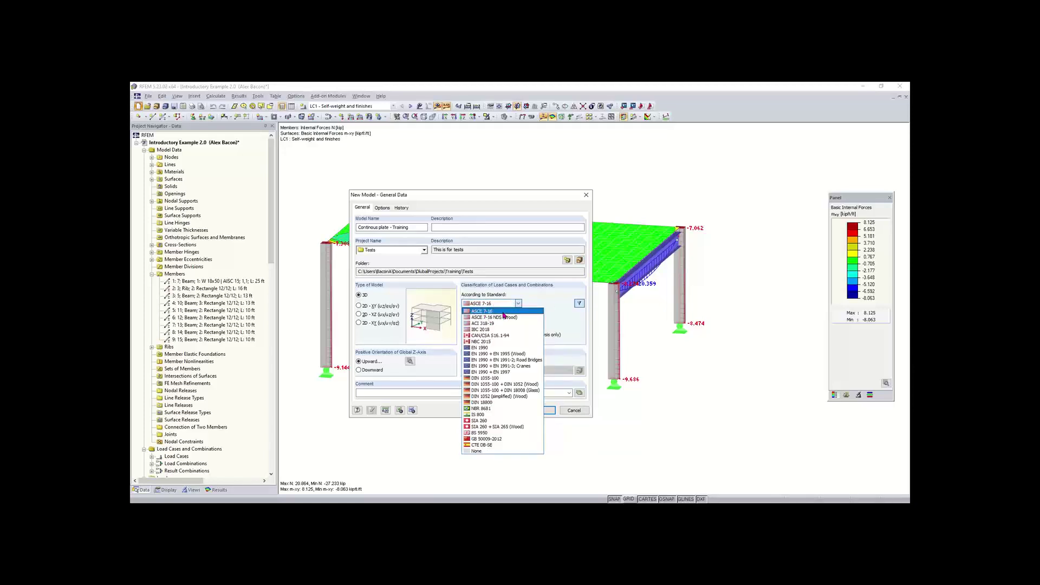
pyautogui.click(547, 305)
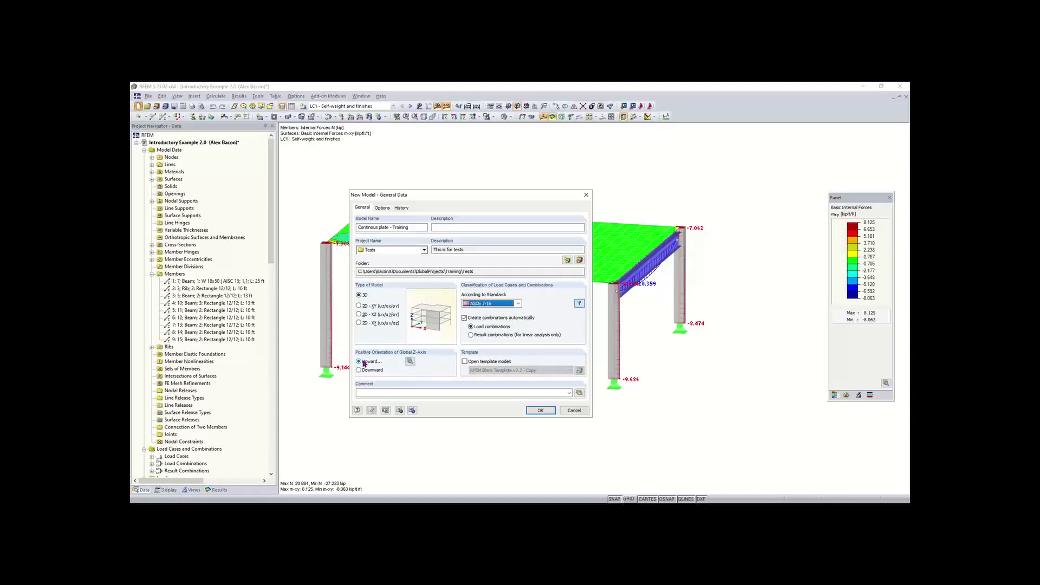
pyautogui.click(410, 362)
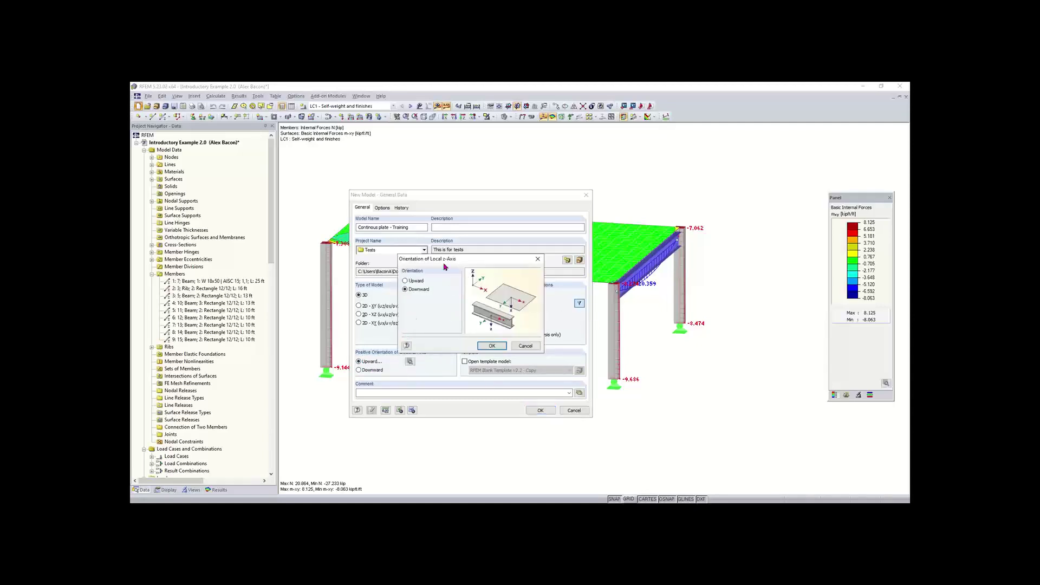
pyautogui.click(492, 347)
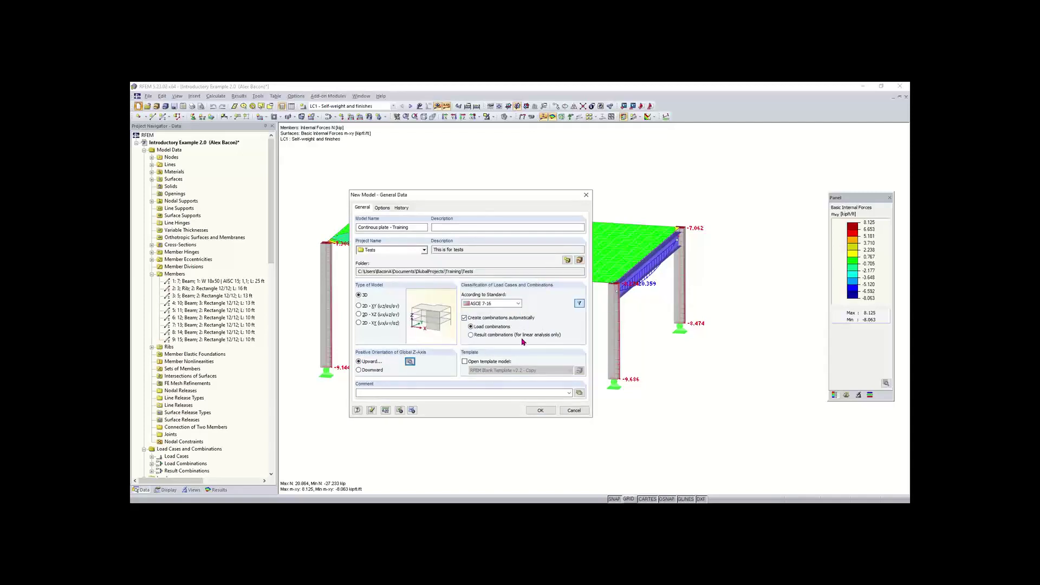
# Load the Metric profile for the new model's units and decimal places and make it the default.
pyautogui.click(386, 410)
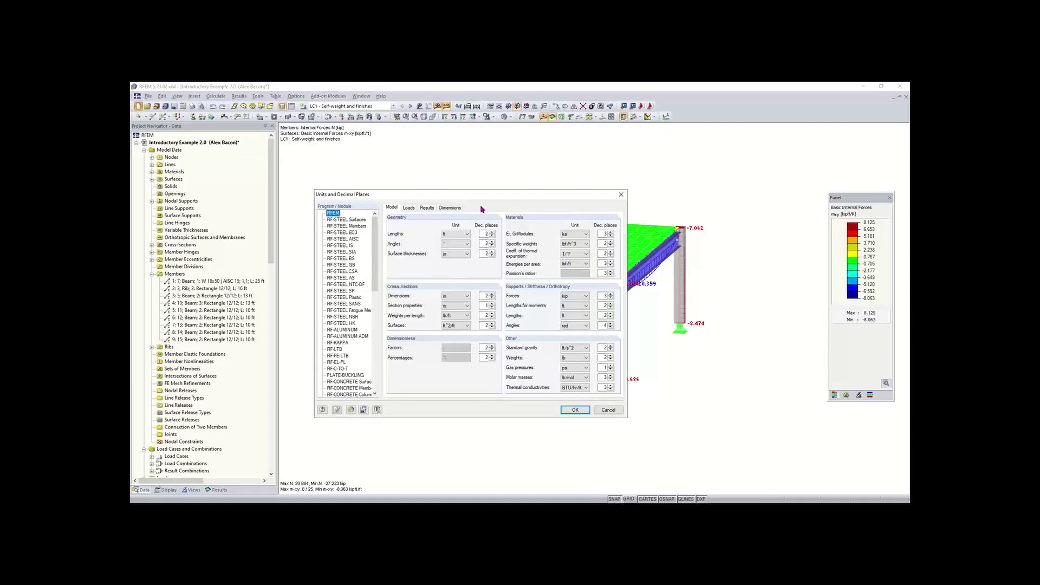
pyautogui.moveTo(479, 201)
pyautogui.mouseDown()
pyautogui.moveTo(460, 193)
pyautogui.moveTo(480, 193)
pyautogui.mouseUp()
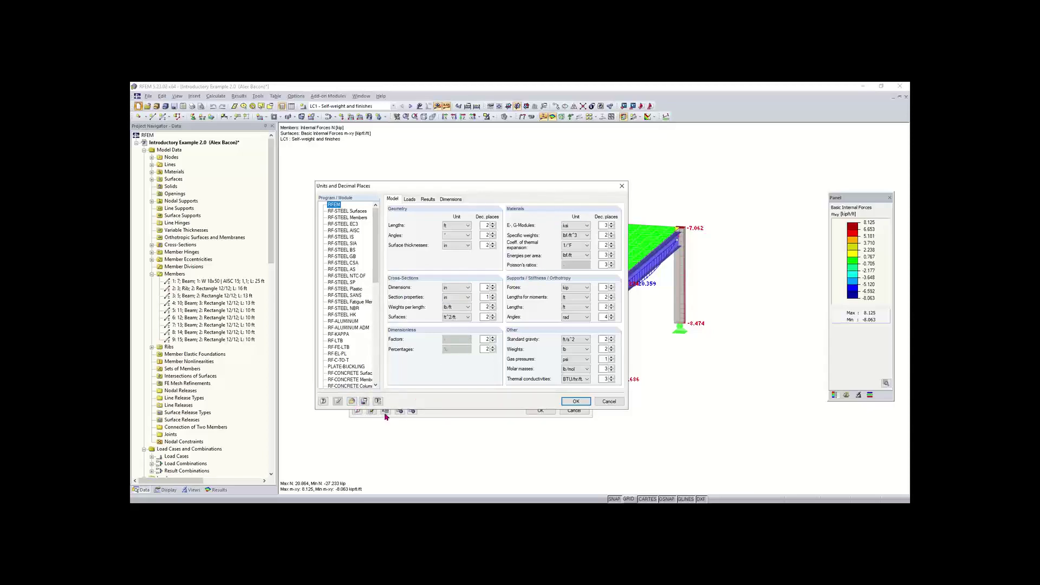
pyautogui.click(352, 402)
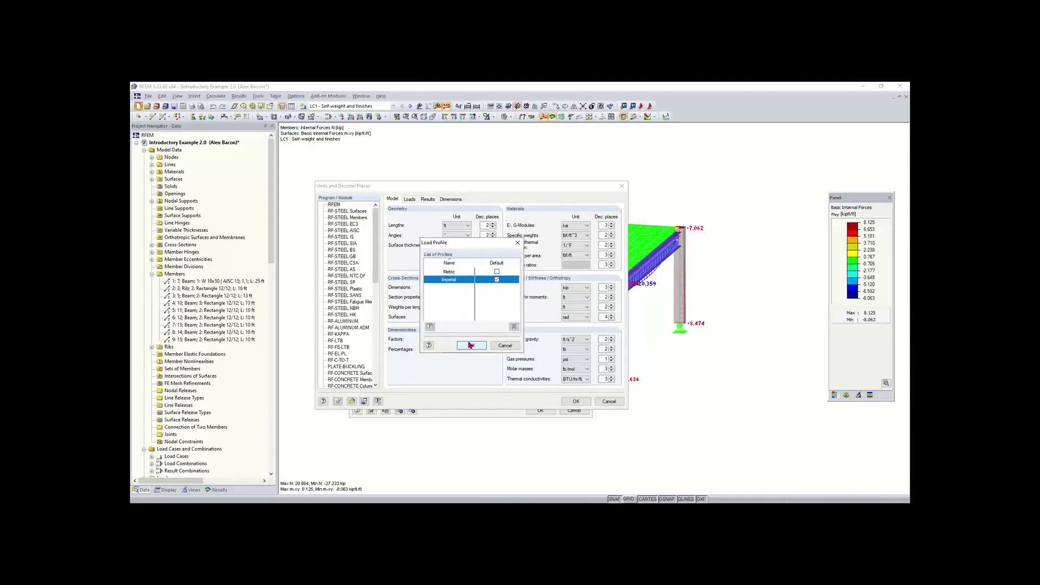
pyautogui.click(497, 271)
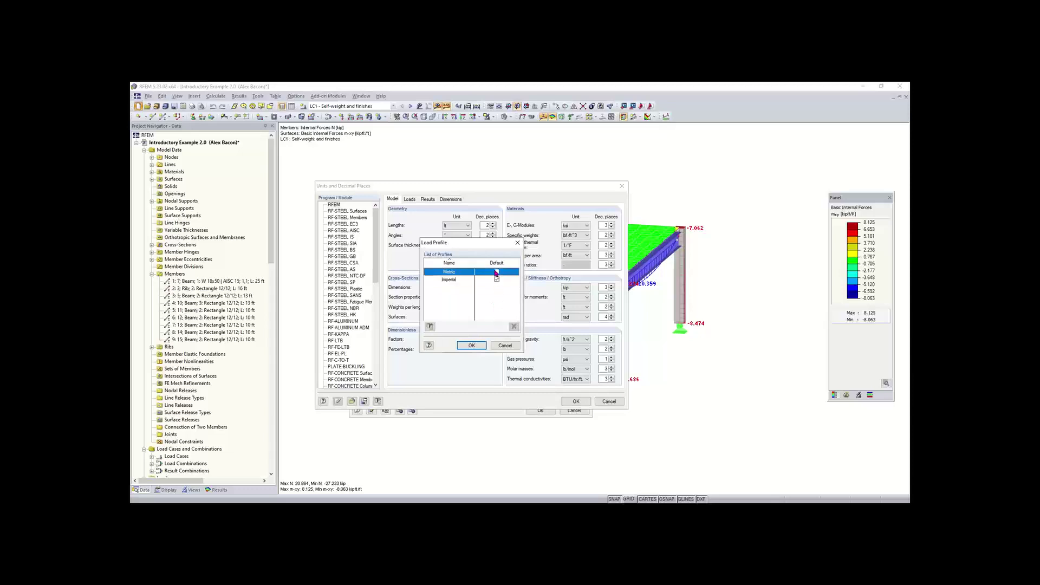
pyautogui.click(471, 346)
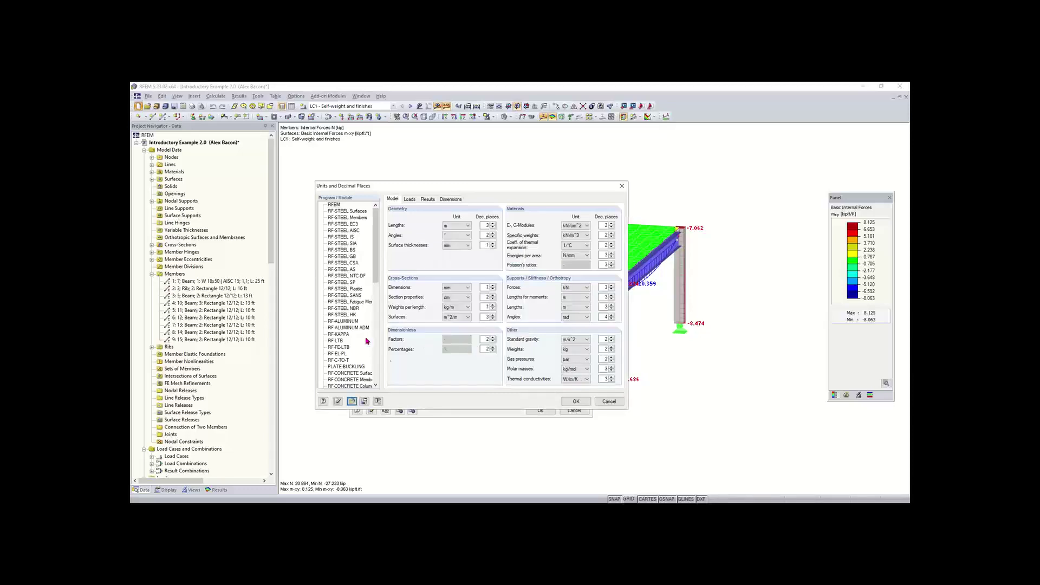
# Reload the Metric units profile, switch to the Imperial profile instead, and create the new model with these settings.
pyautogui.click(353, 402)
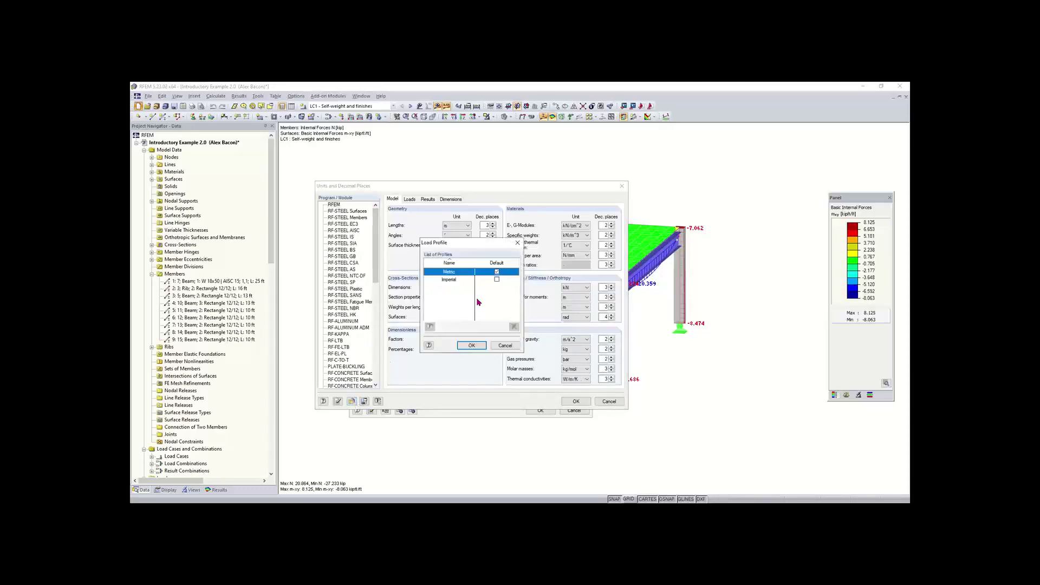
pyautogui.doubleClick(449, 275)
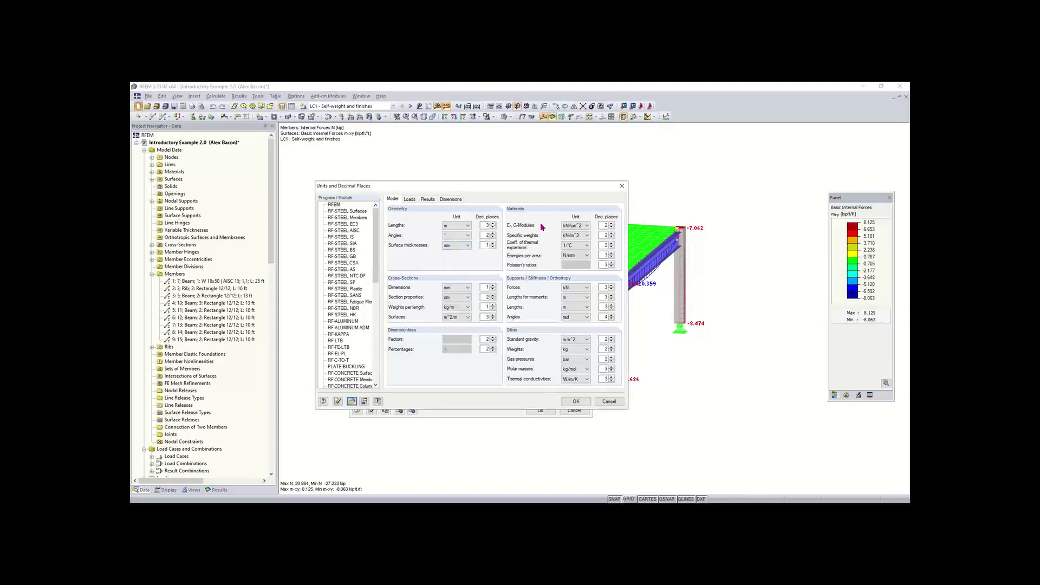
pyautogui.click(351, 401)
pyautogui.doubleClick(448, 280)
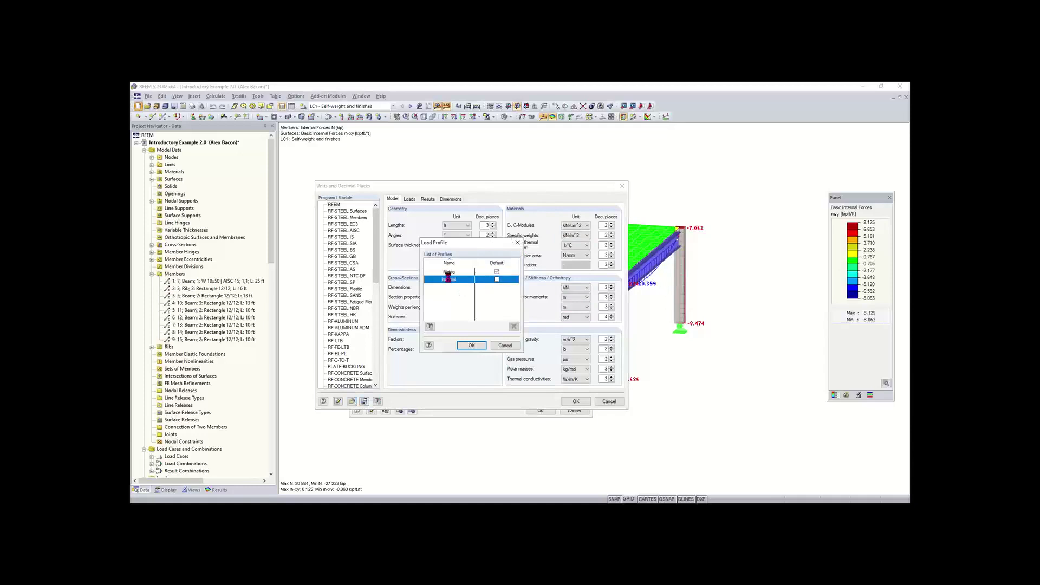
pyautogui.click(578, 401)
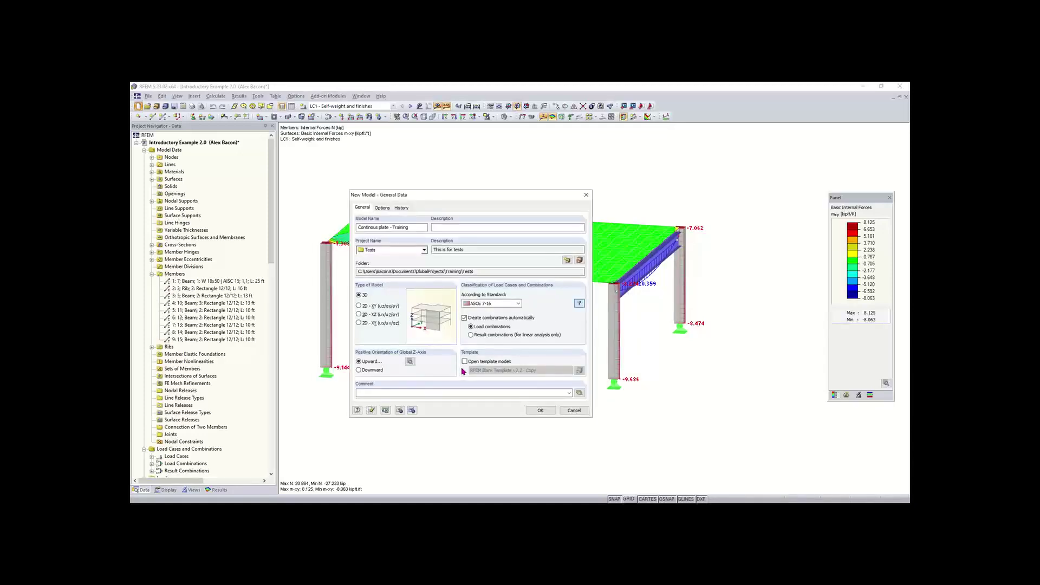
pyautogui.click(548, 410)
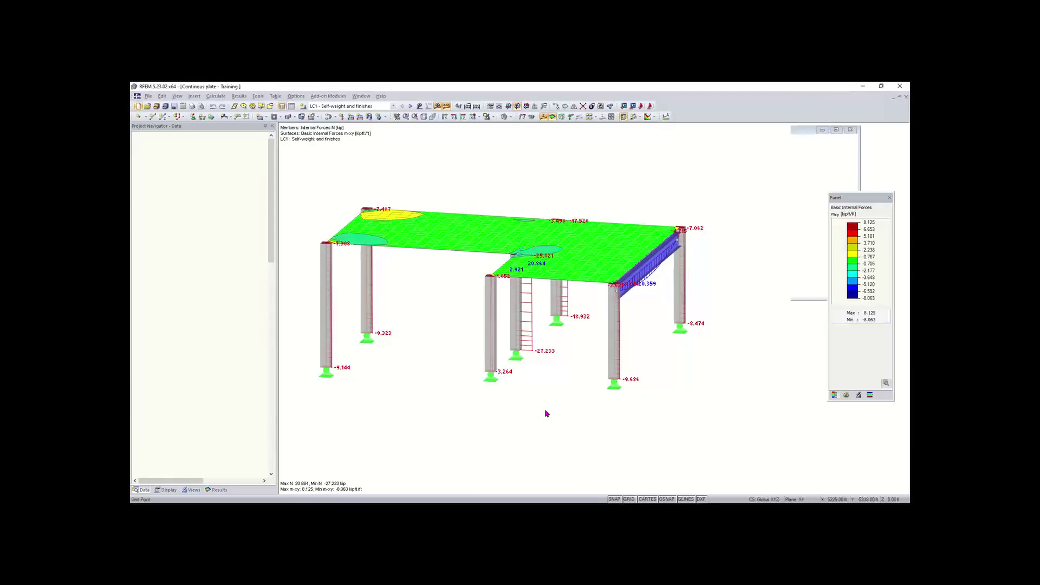
# Inspect the empty work plane of the new model and browse the model data types available for insertion.
pyautogui.scroll(-3, 650, 327)
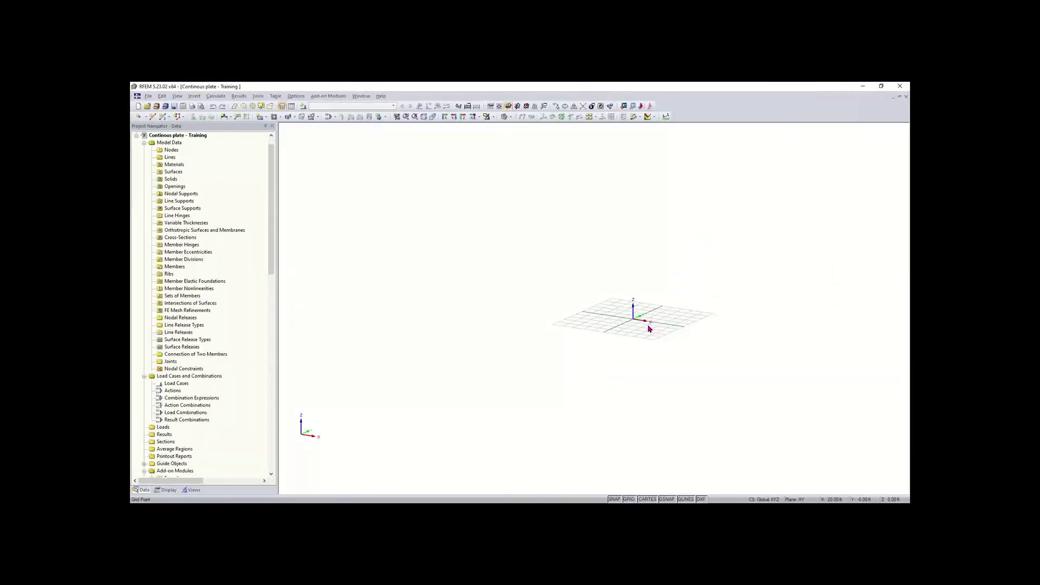
pyautogui.scroll(5, 649, 329)
pyautogui.moveTo(645, 328); pyautogui.dragTo(577, 365, button='middle')
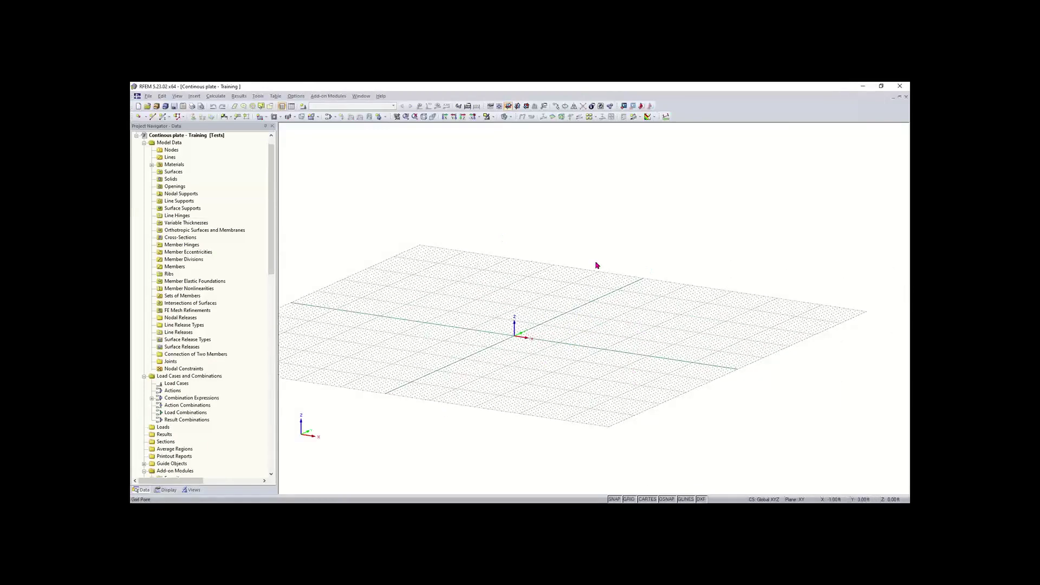
pyautogui.scroll(1, 269, 204)
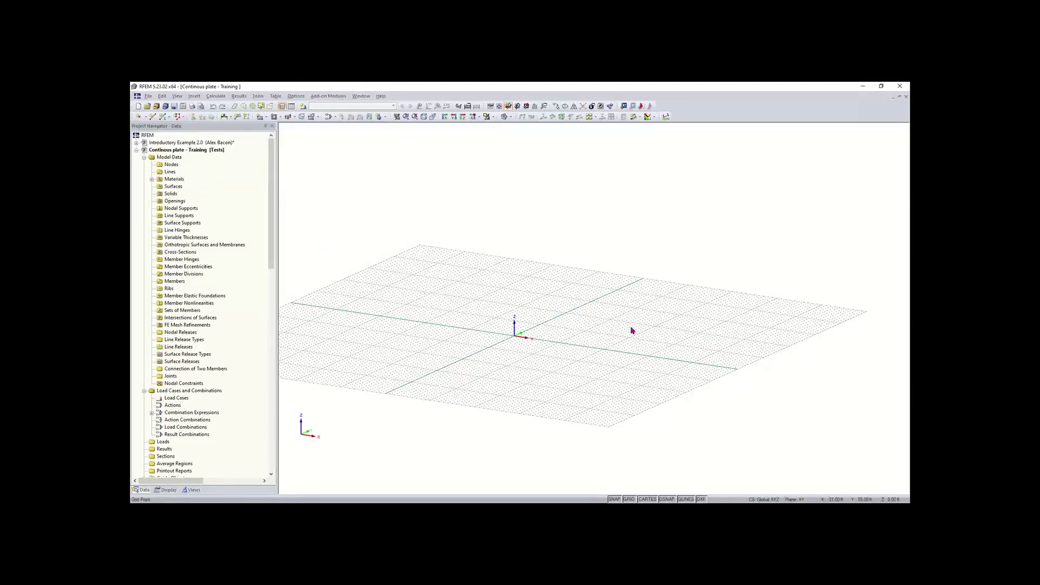
pyautogui.moveTo(506, 348); pyautogui.dragTo(521, 369, button='middle')
pyautogui.scroll(2, 523, 388)
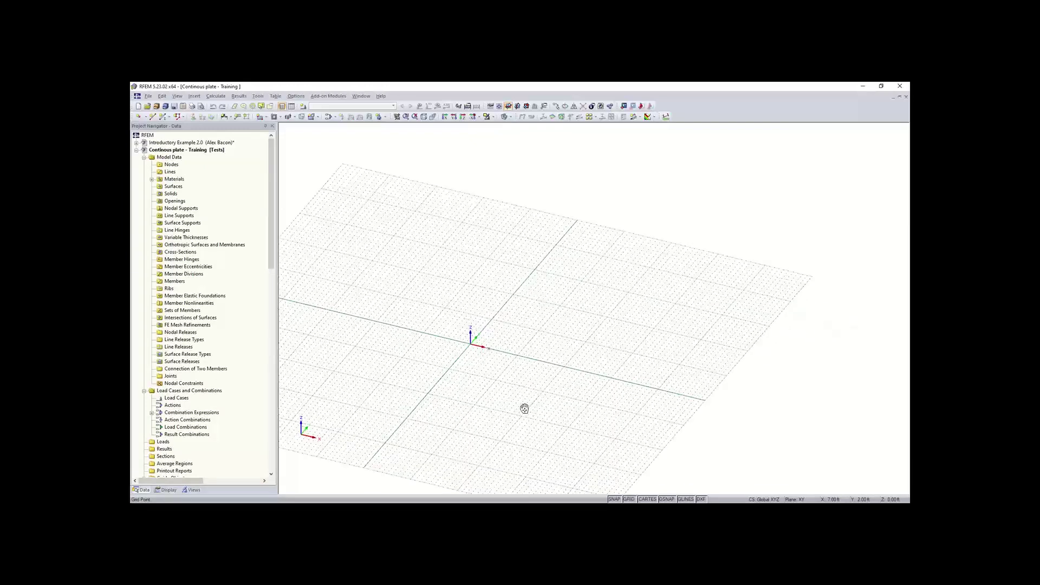
pyautogui.moveTo(525, 409); pyautogui.dragTo(490, 432, button='middle')
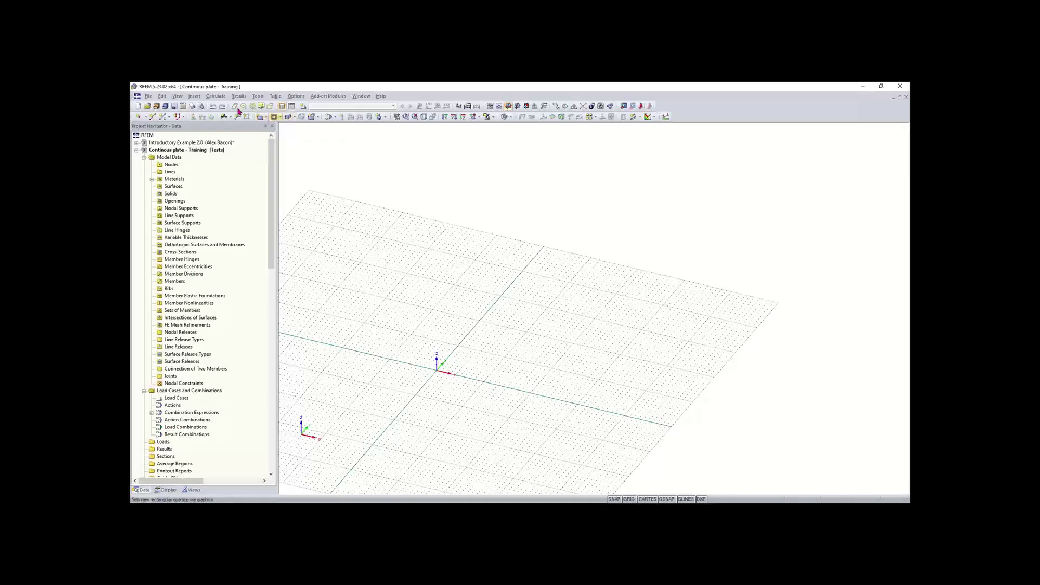
pyautogui.click(194, 96)
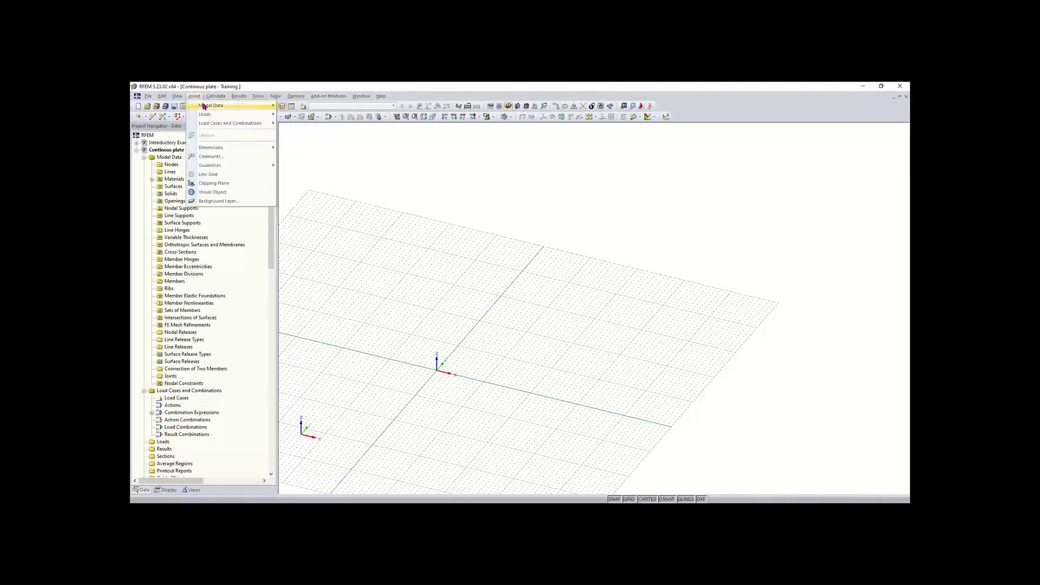
pyautogui.moveTo(204, 106)
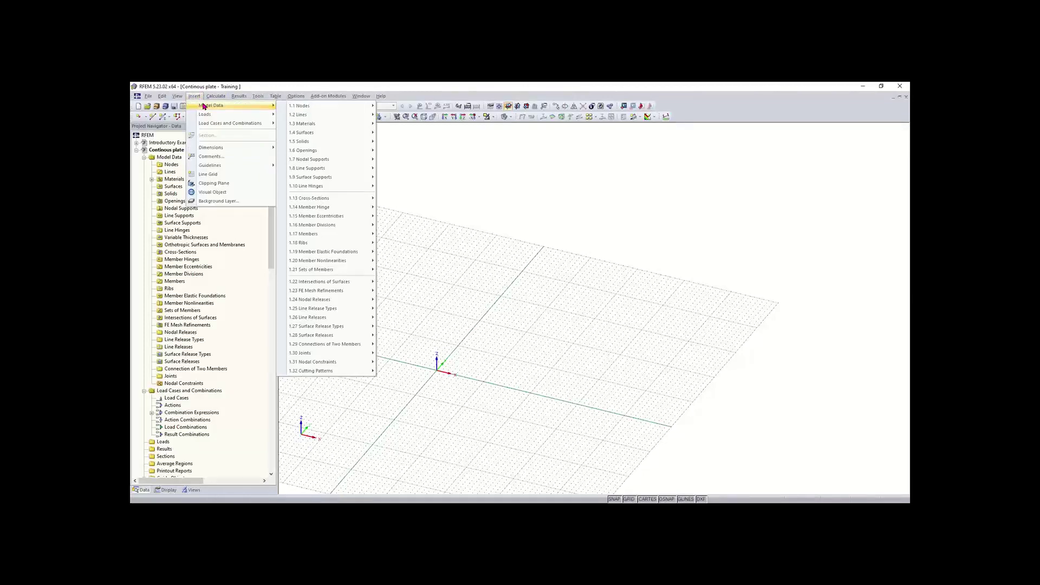
pyautogui.click(449, 159)
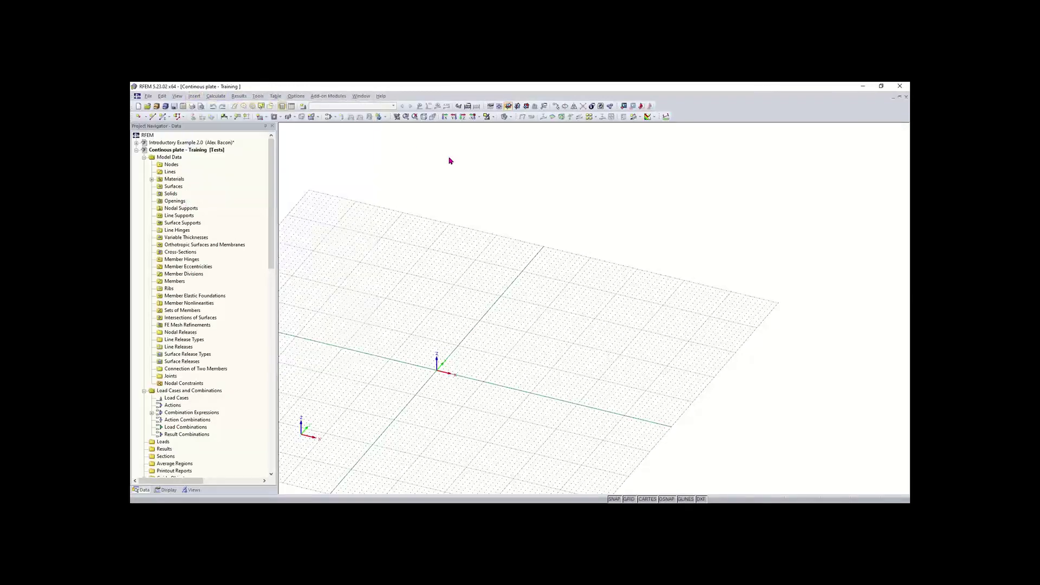
# Start a new rectangular surface and filter the material library to the Concrete category group and Concrete category.
pyautogui.click(260, 118)
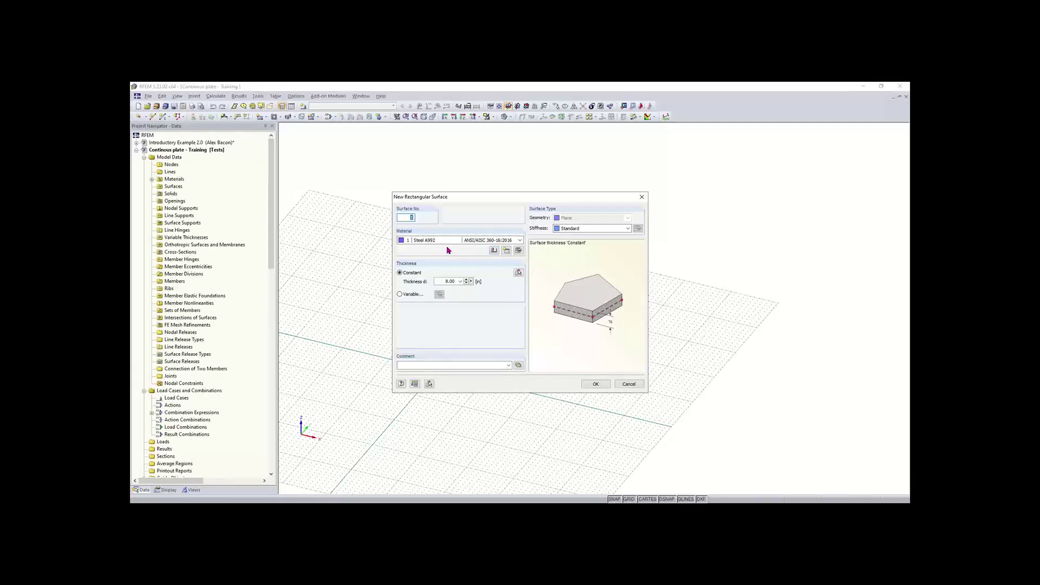
pyautogui.click(495, 251)
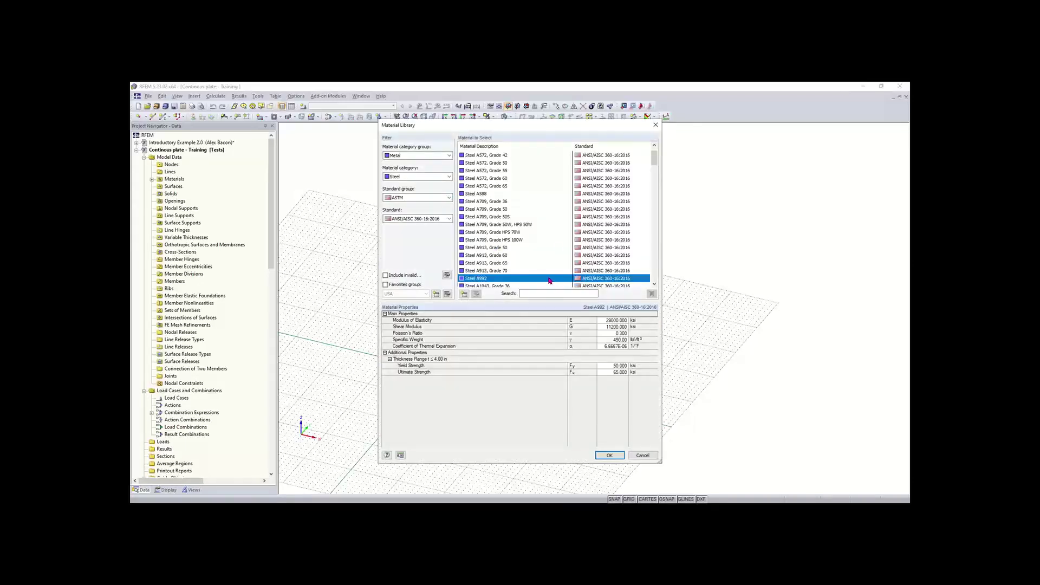
pyautogui.moveTo(503, 129); pyautogui.dragTo(479, 129)
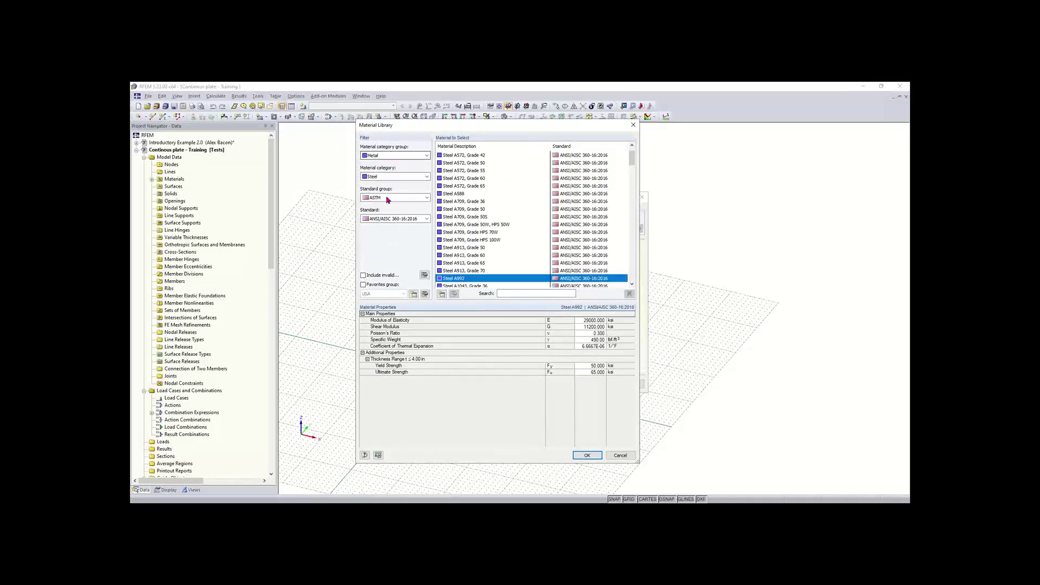
pyautogui.click(385, 158)
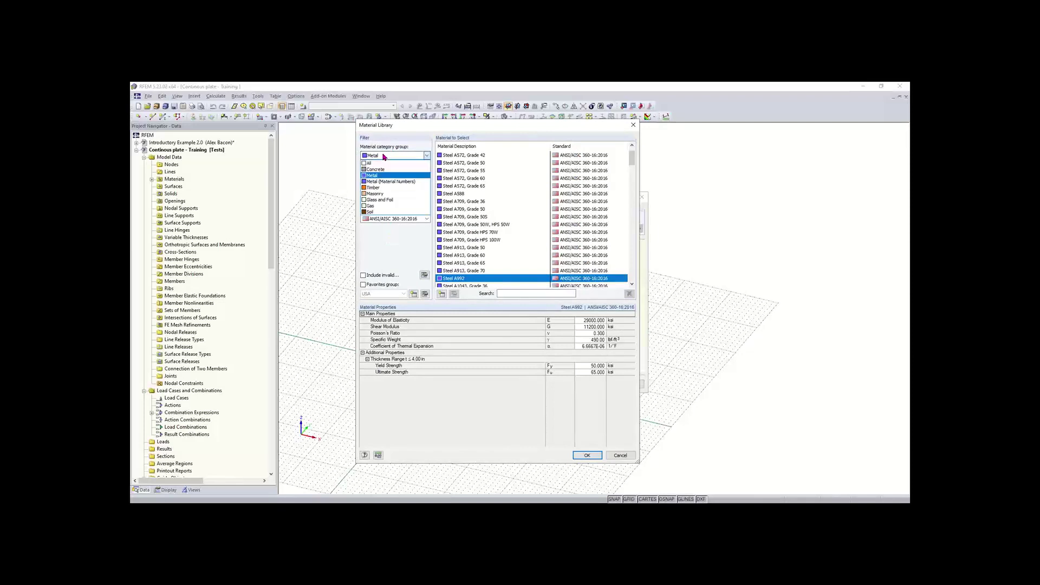
pyautogui.click(382, 170)
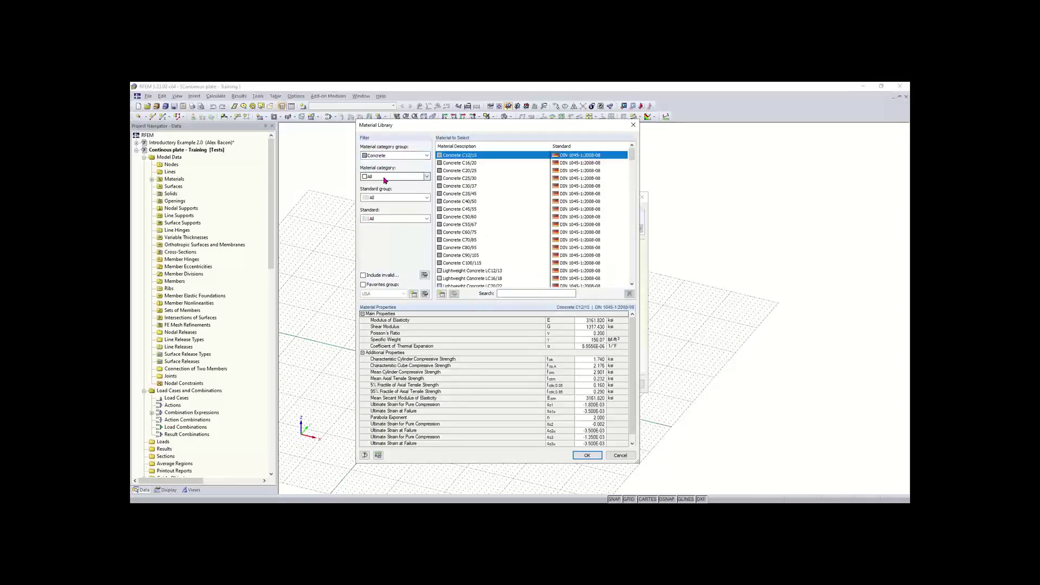
pyautogui.click(390, 177)
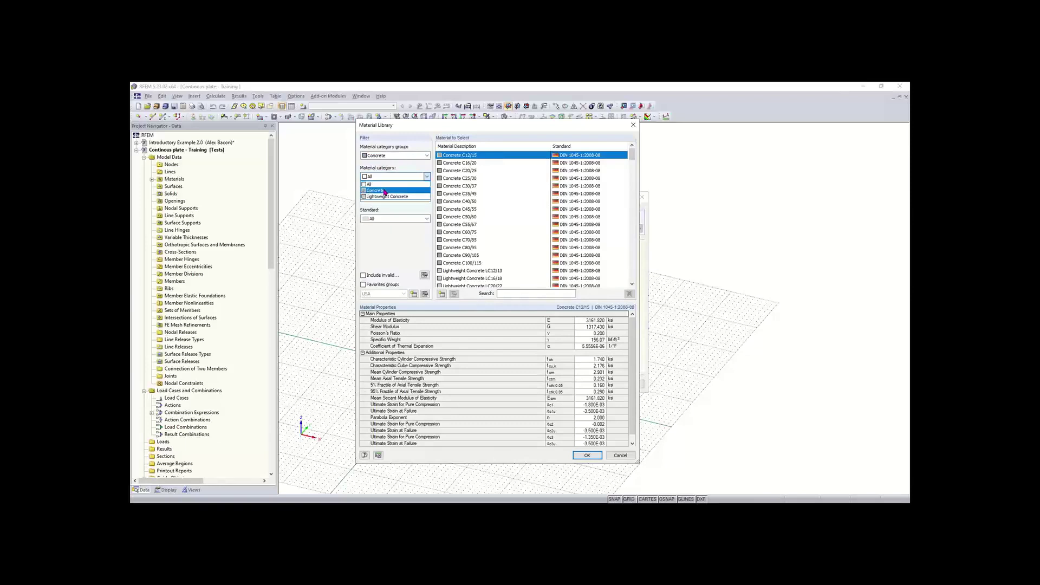
pyautogui.click(385, 192)
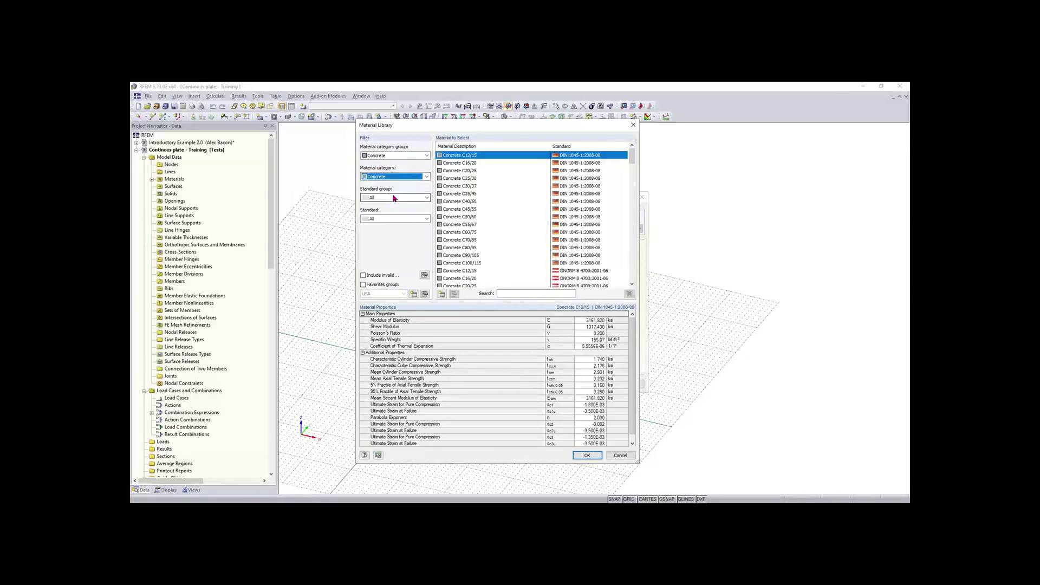
# Narrow the materials to the ACI group and ACI 318-19 standard, and assign Concrete f'c = 4000 psi to the surface.
pyautogui.click(394, 199)
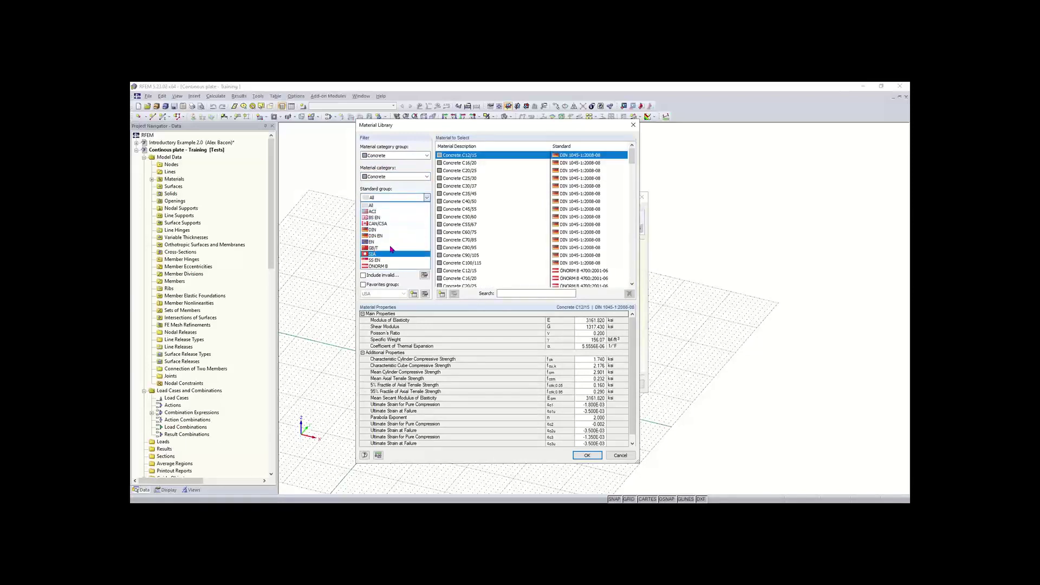
pyautogui.click(378, 212)
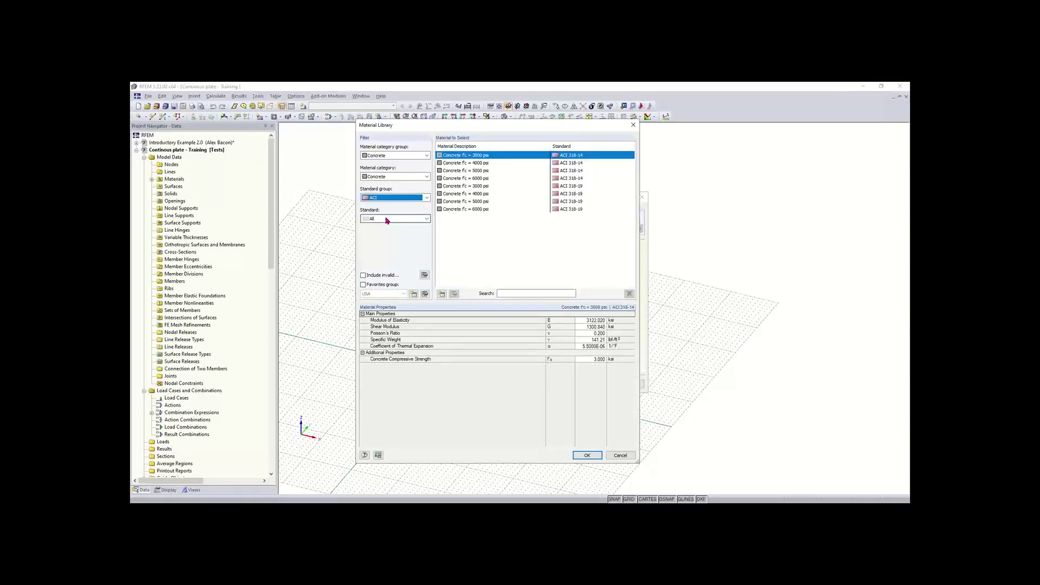
pyautogui.click(387, 219)
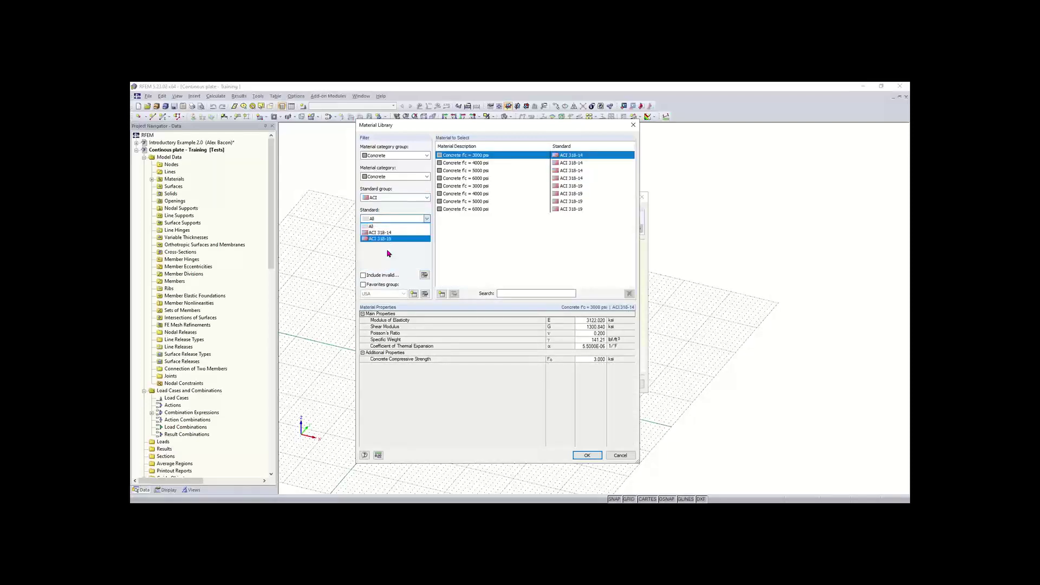
pyautogui.click(387, 239)
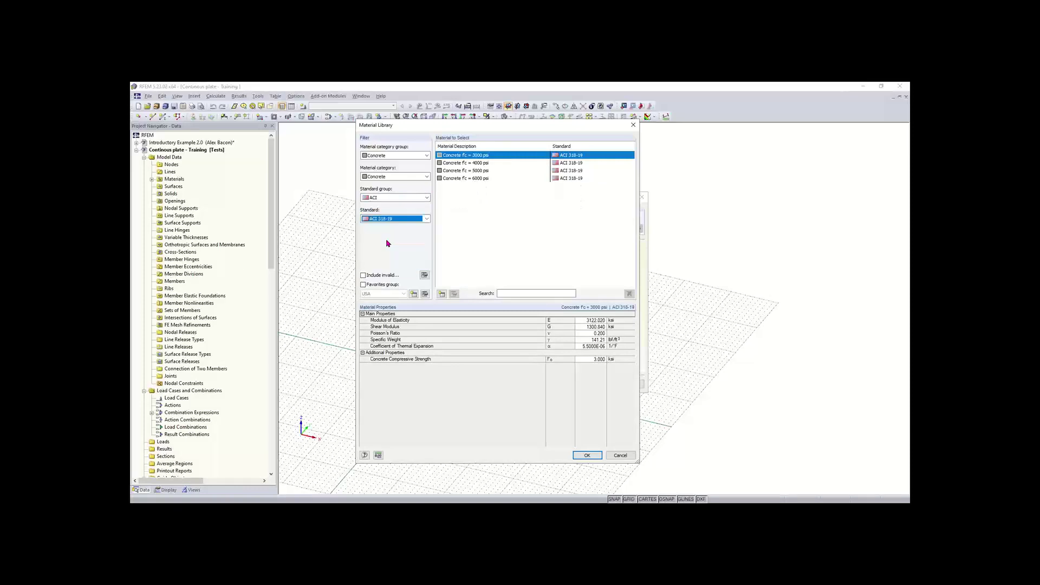
pyautogui.click(469, 163)
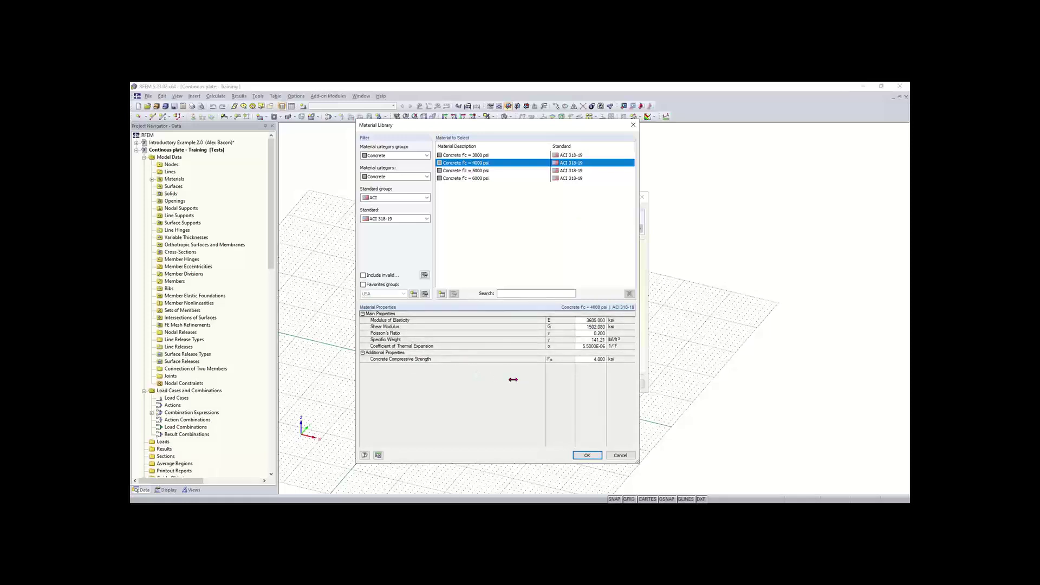
pyautogui.click(586, 455)
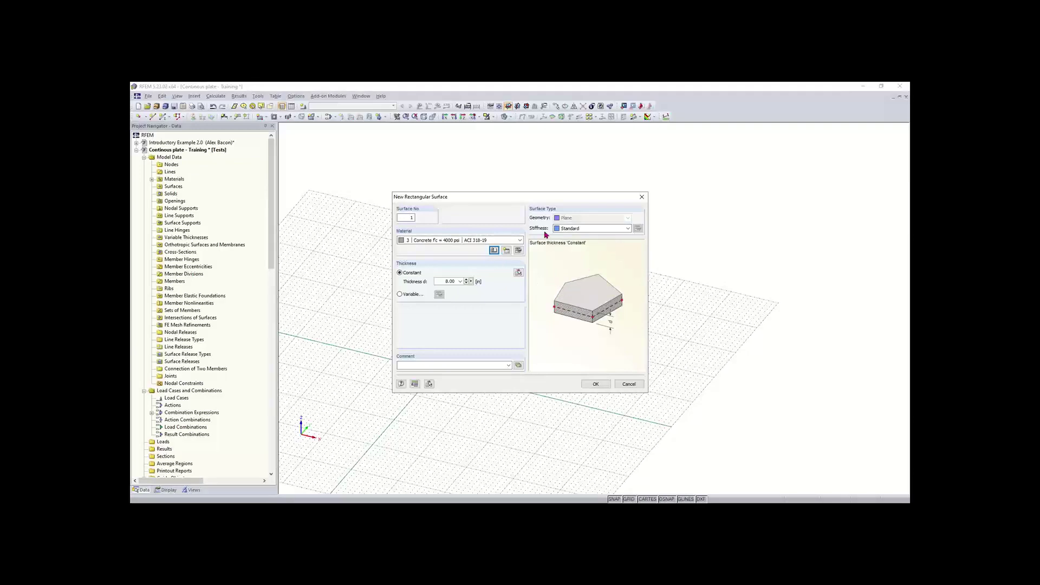
# Accept the surface settings and place the rectangular plate from the origin to X 32 ft, Y 16 ft in the XY plane.
pyautogui.click(605, 385)
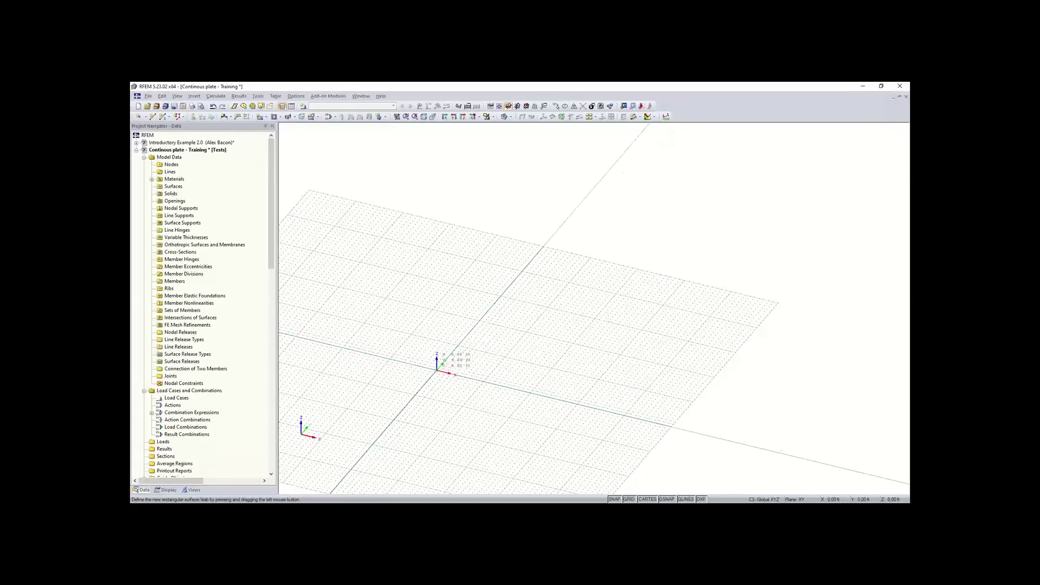
pyautogui.moveTo(458, 355); pyautogui.dragTo(475, 325, button='middle')
pyautogui.scroll(3, 474, 324)
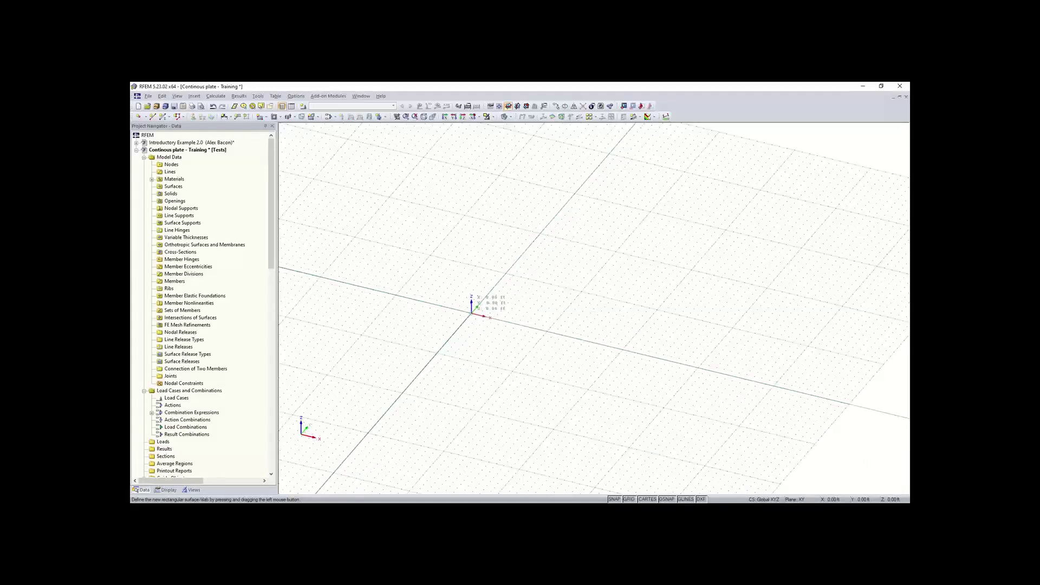
pyautogui.click(471, 314)
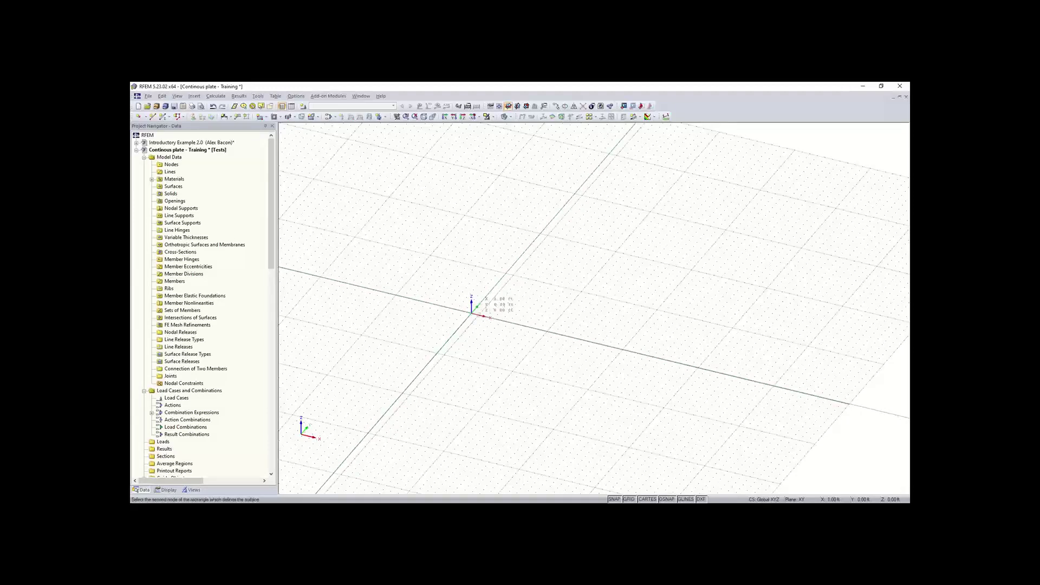
pyautogui.moveTo(695, 275); pyautogui.dragTo(618, 307, button='middle')
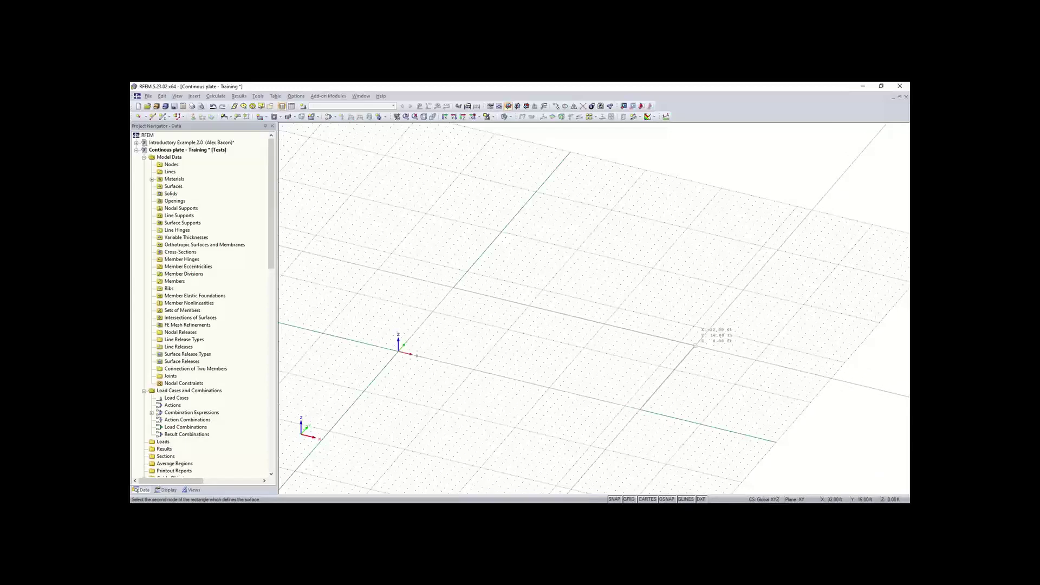
pyautogui.click(695, 346)
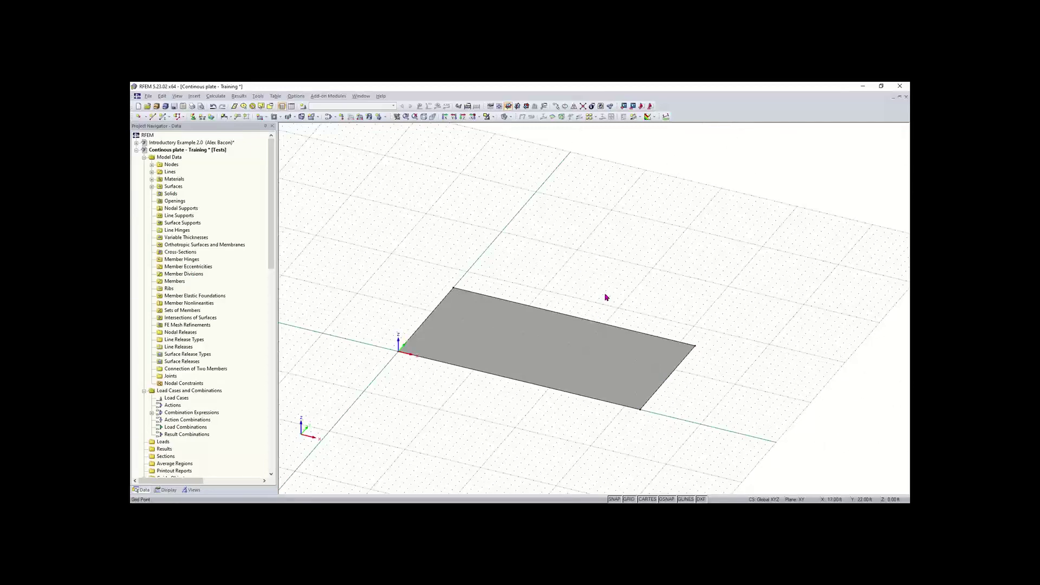
# Review the commands available for the rectangular plate and open its surface properties for editing.
pyautogui.keyDown('ctrl'); pyautogui.moveTo(599, 276); pyautogui.dragTo(531, 274, button='middle'); pyautogui.keyUp('ctrl')
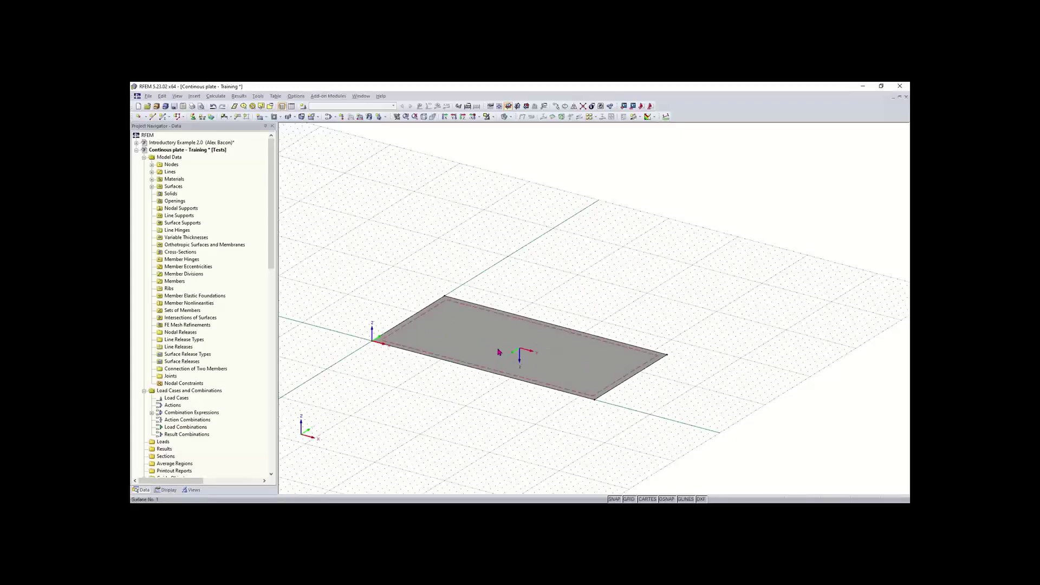
pyautogui.click(474, 336)
pyautogui.rightClick(475, 336)
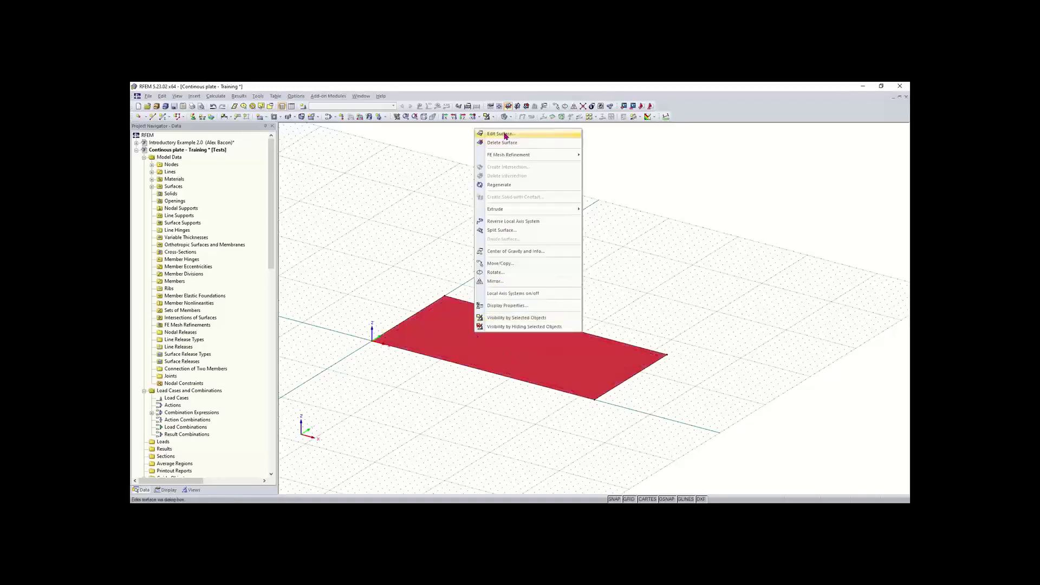
pyautogui.click(422, 194)
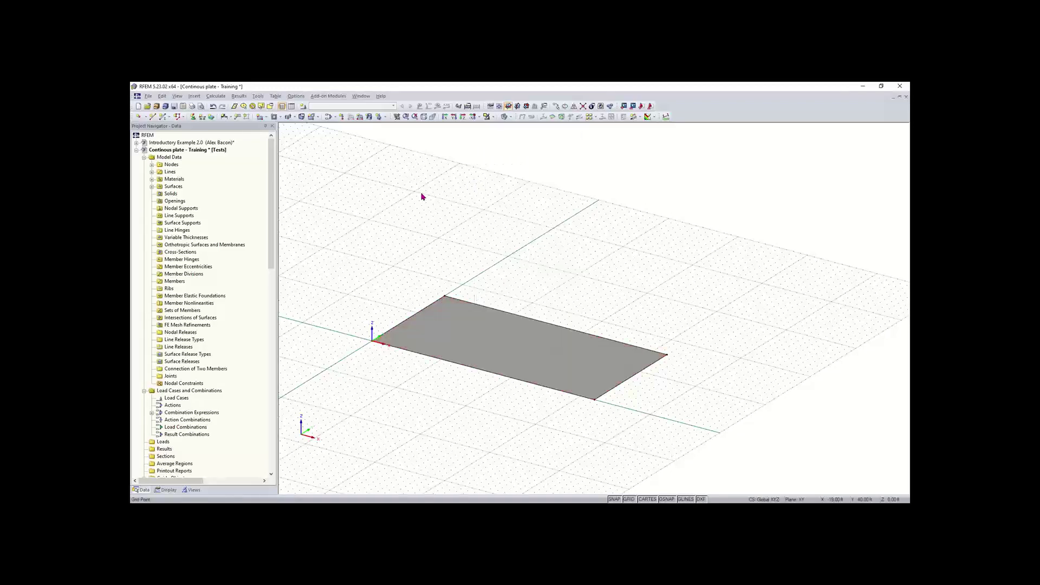
pyautogui.doubleClick(461, 338)
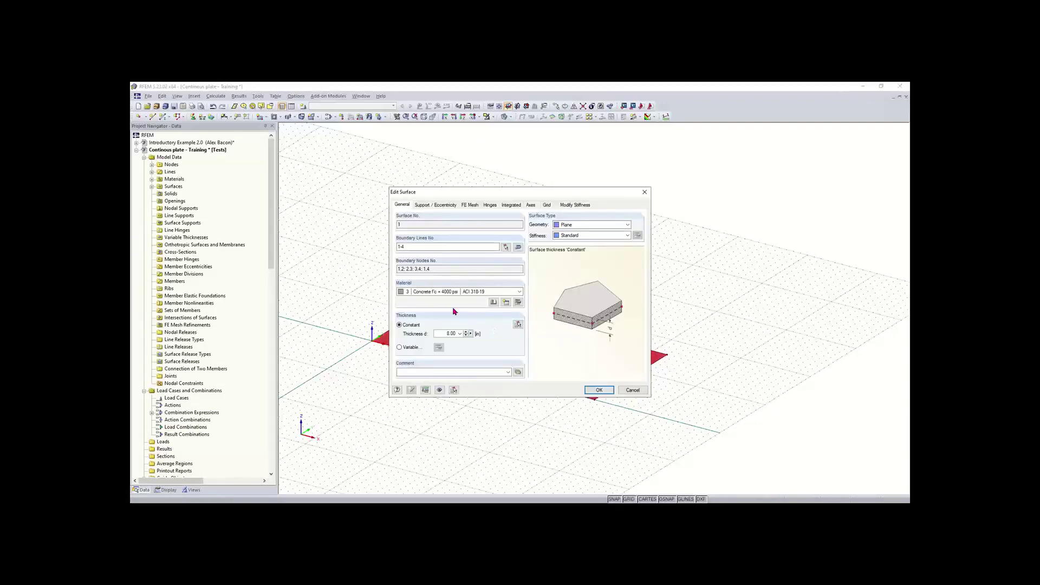
# Set the first rectangular plate's constant thickness to 12 in and accept the surface changes.
pyautogui.moveTo(440, 333); pyautogui.dragTo(478, 335)
pyautogui.click(600, 390)
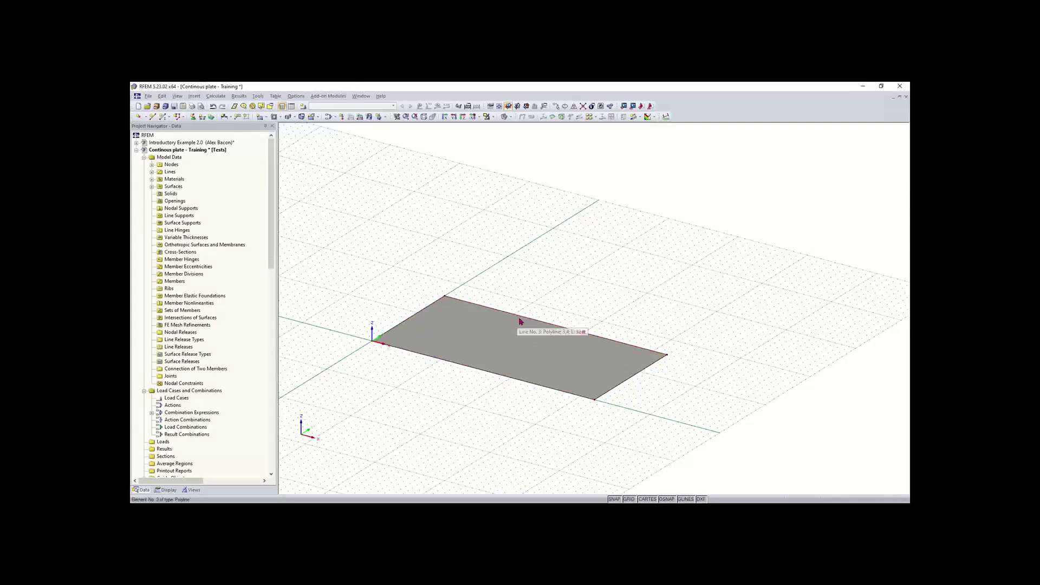
# Add a second rectangular surface with the same concrete and 12 in thickness, from X 0, Y 21 ft to X 32 ft, Y 37 ft.
pyautogui.moveTo(617, 385); pyautogui.dragTo(511, 418, button='middle')
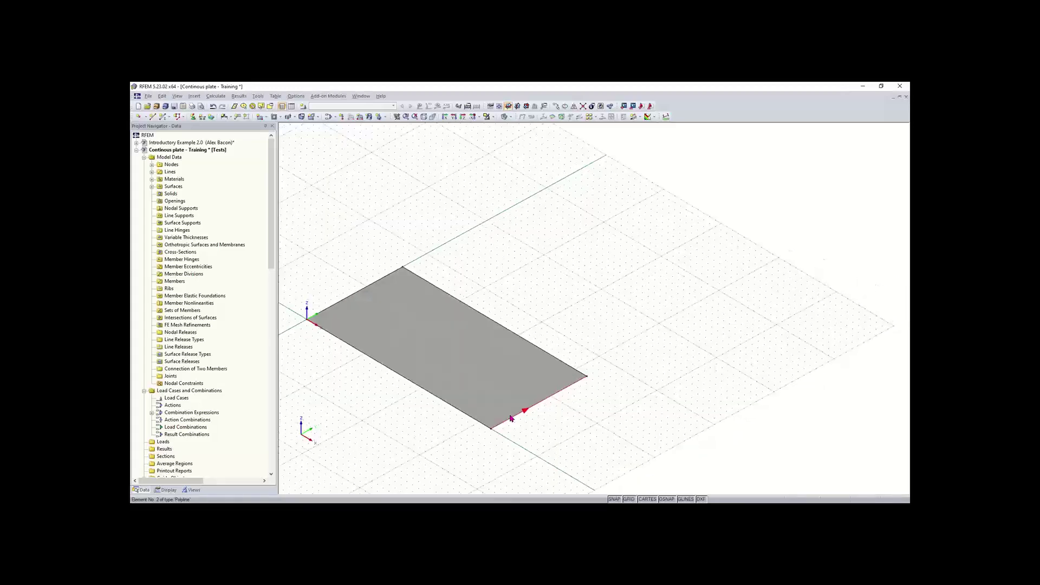
pyautogui.click(261, 117)
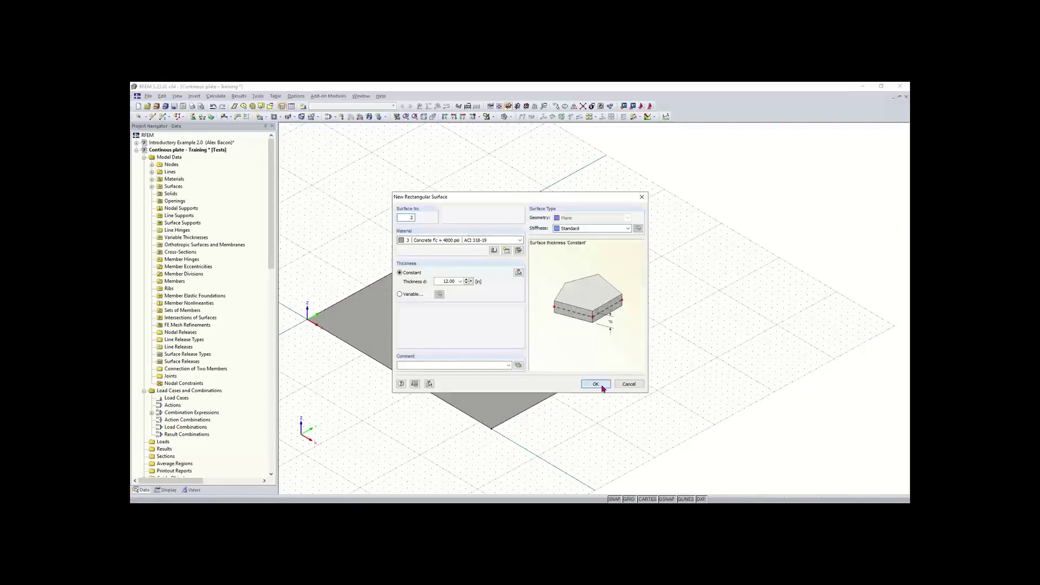
pyautogui.click(596, 384)
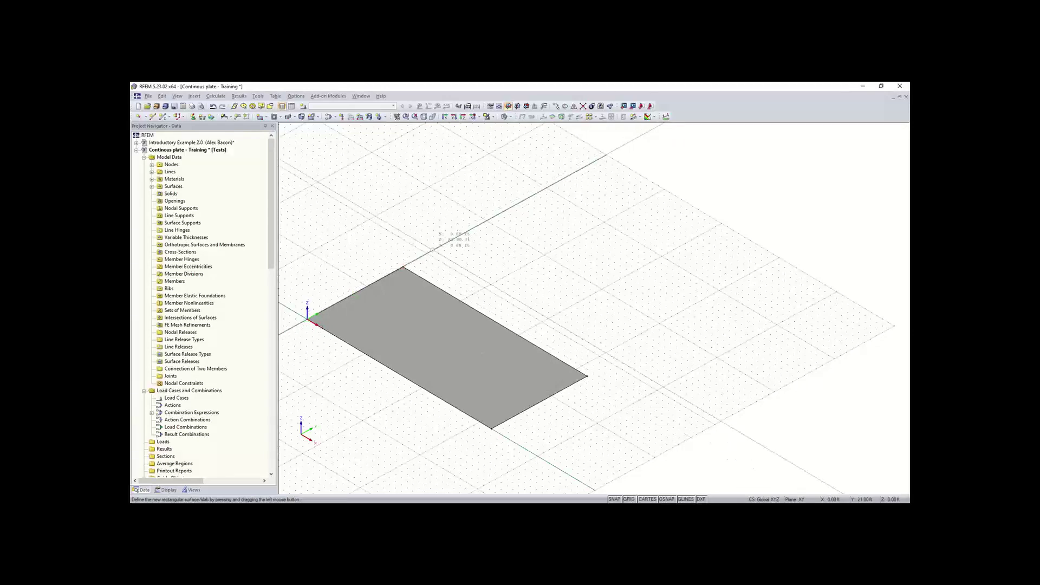
pyautogui.click(432, 250)
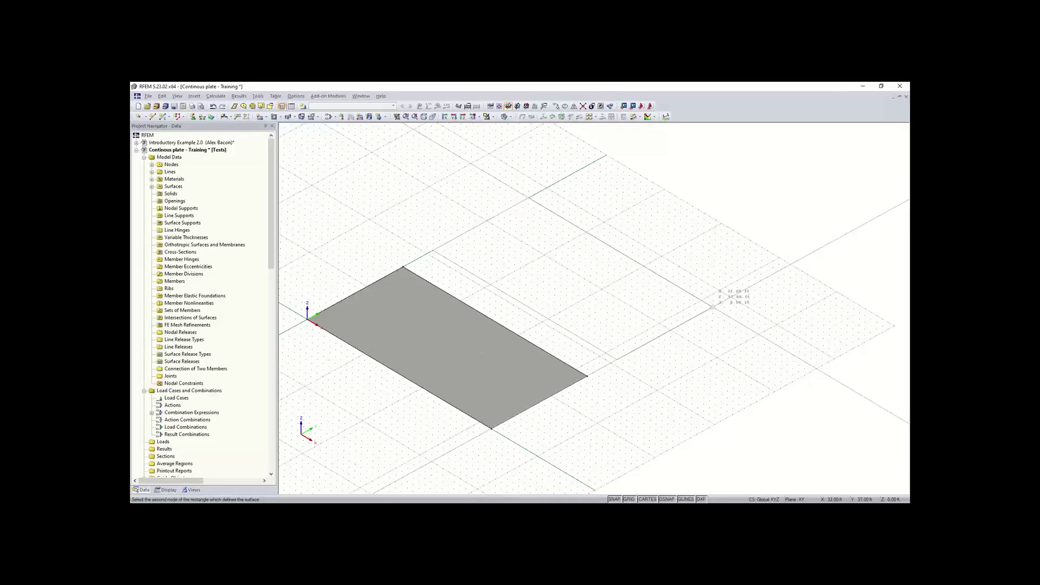
pyautogui.click(713, 307)
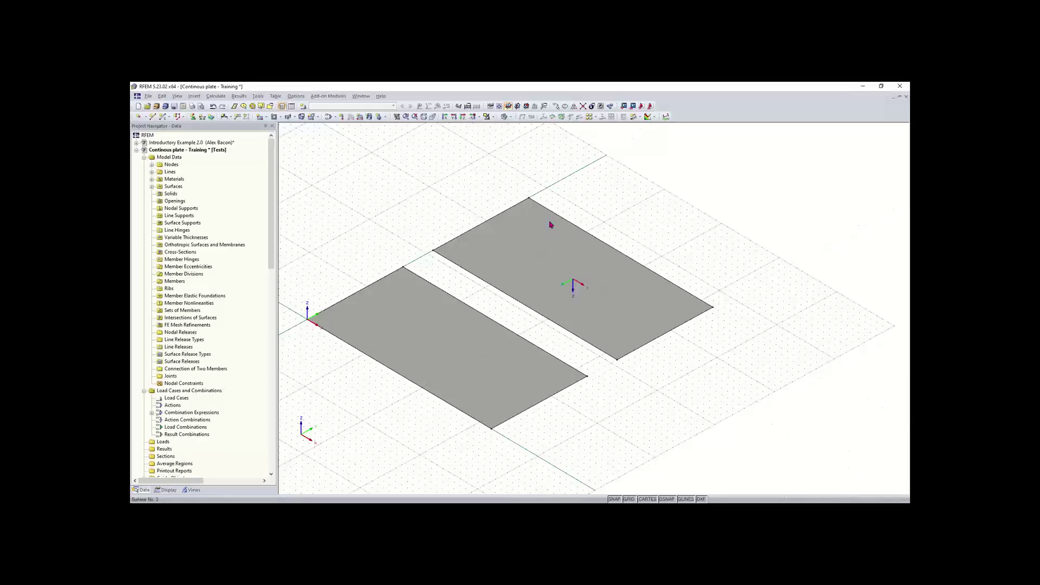
# Examine the two plates and the gap between them from several viewing angles.
pyautogui.scroll(-3, 628, 222)
pyautogui.keyDown('ctrl'); pyautogui.moveTo(623, 221); pyautogui.dragTo(602, 212, button='middle'); pyautogui.keyUp('ctrl')
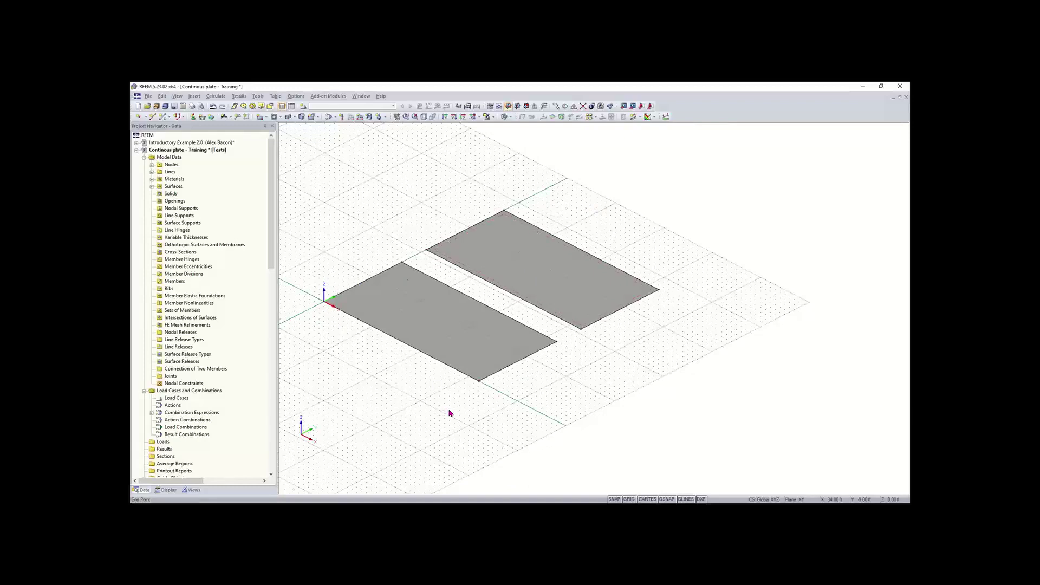
pyautogui.scroll(-1, 450, 411)
pyautogui.moveTo(473, 410); pyautogui.dragTo(550, 406, button='middle')
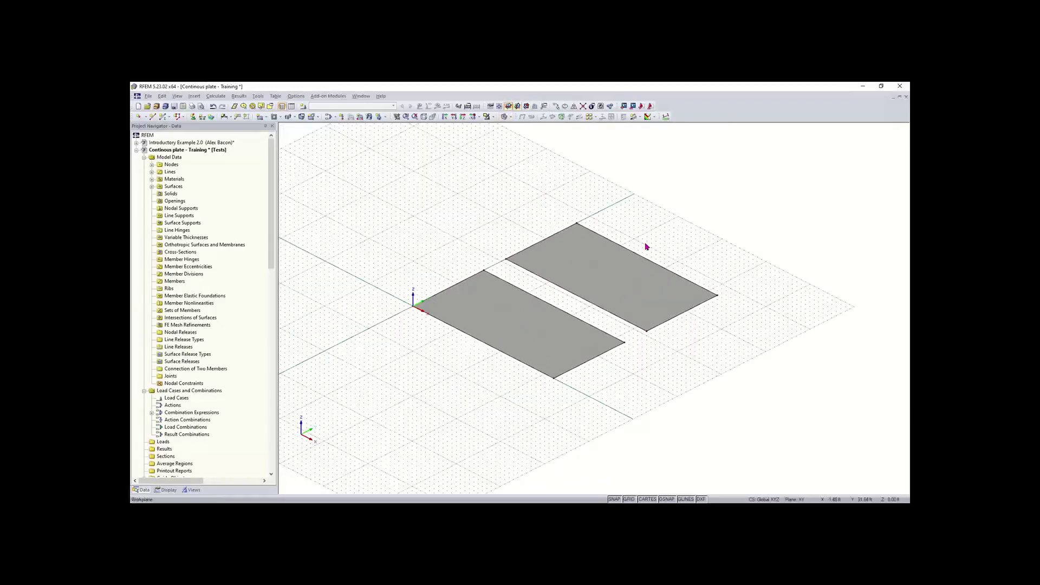
pyautogui.moveTo(701, 275); pyautogui.dragTo(652, 294, button='middle')
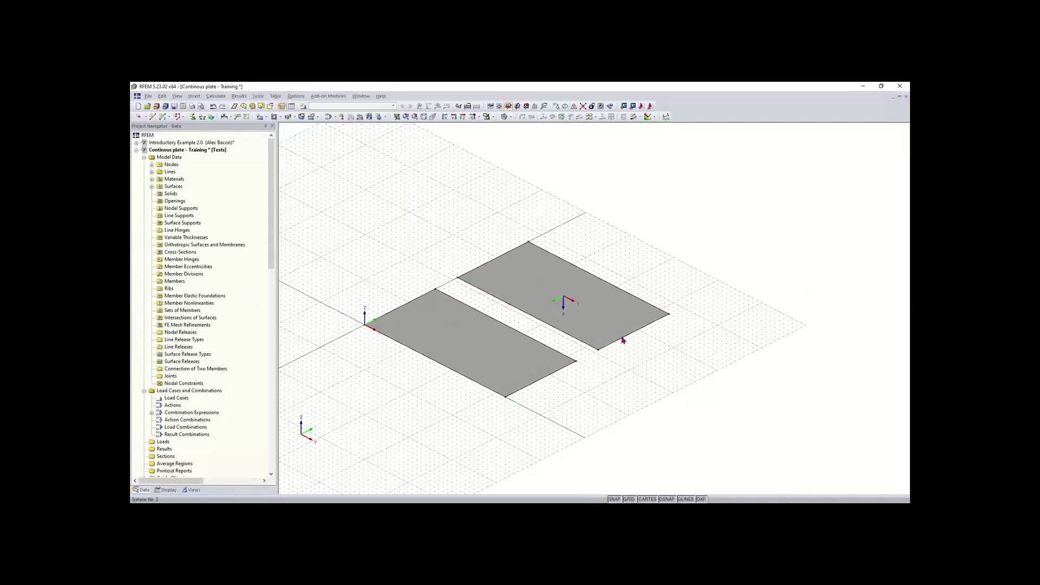
pyautogui.keyDown('ctrl'); pyautogui.moveTo(650, 356); pyautogui.dragTo(520, 367, button='middle'); pyautogui.keyUp('ctrl')
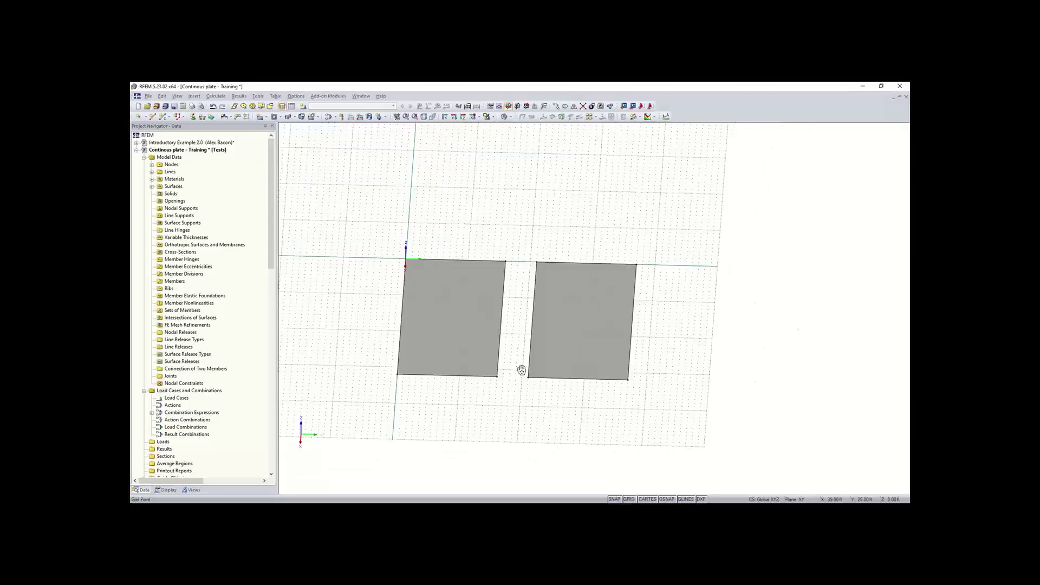
pyautogui.rightClick(523, 371)
pyautogui.click(680, 378)
pyautogui.keyDown('ctrl'); pyautogui.moveTo(681, 377); pyautogui.dragTo(621, 340, button='middle'); pyautogui.keyUp('ctrl')
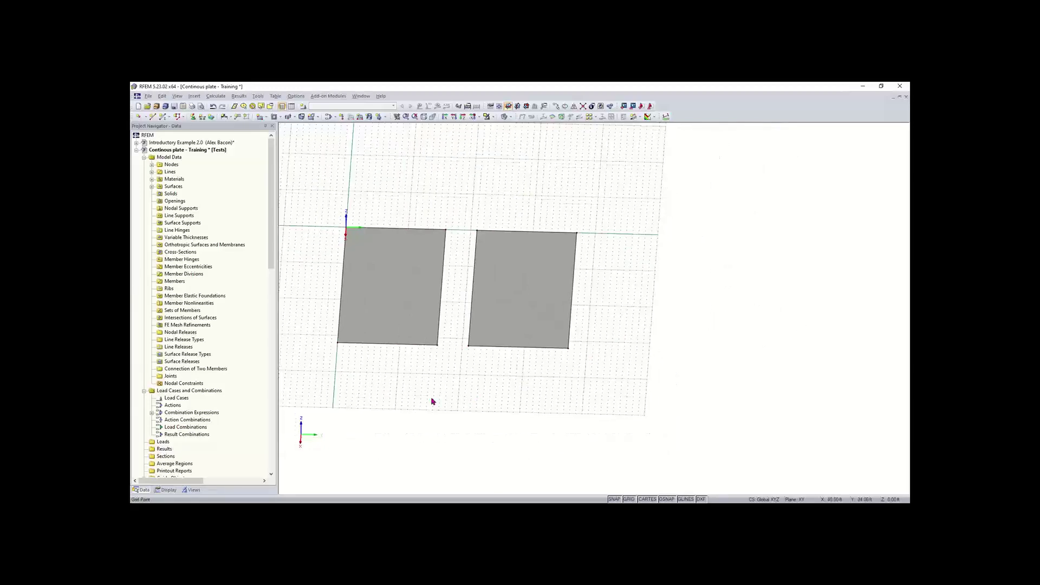
pyautogui.keyDown('ctrl'); pyautogui.moveTo(391, 400); pyautogui.dragTo(496, 396, button='middle'); pyautogui.keyUp('ctrl')
pyautogui.rightClick(496, 396)
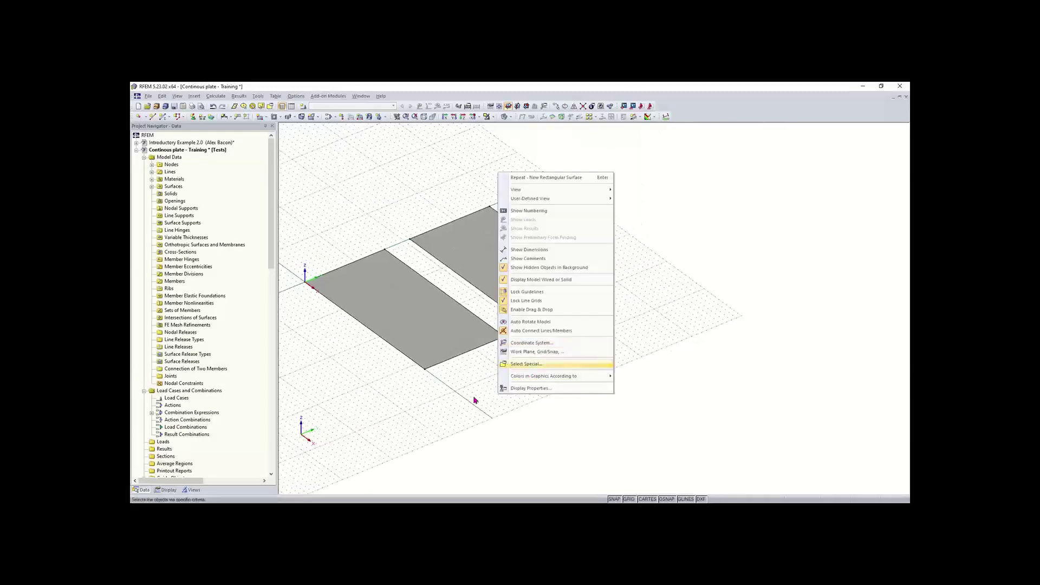
pyautogui.click(443, 376)
pyautogui.keyDown('ctrl'); pyautogui.moveTo(407, 381); pyautogui.dragTo(448, 365, button='middle'); pyautogui.keyUp('ctrl')
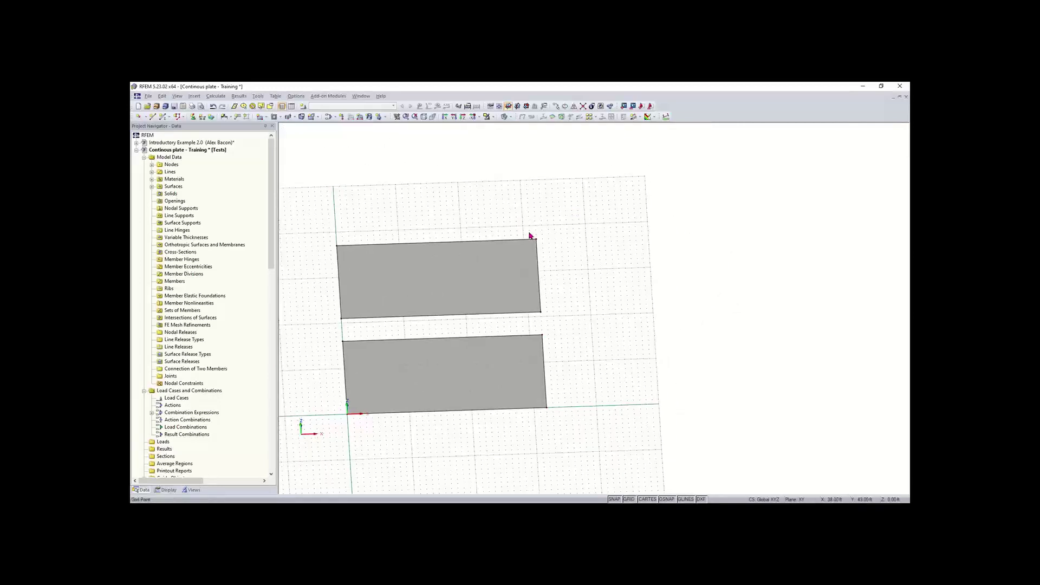
# Copy the second plate once by a picked displacement of 21 ft in Y, and clear the selection.
pyautogui.moveTo(574, 209); pyautogui.dragTo(313, 332)
pyautogui.rightClick(473, 284)
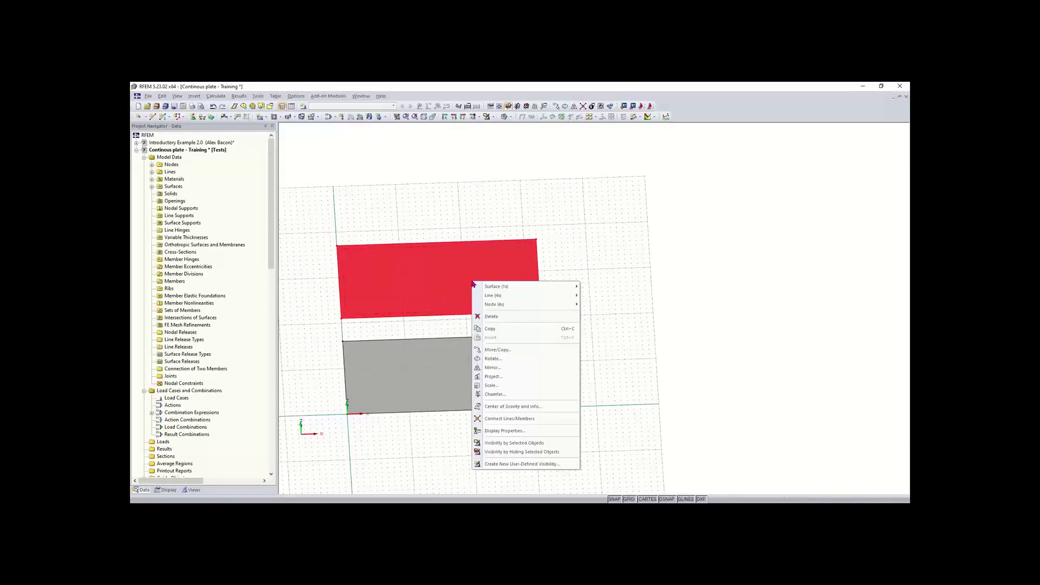
pyautogui.click(528, 351)
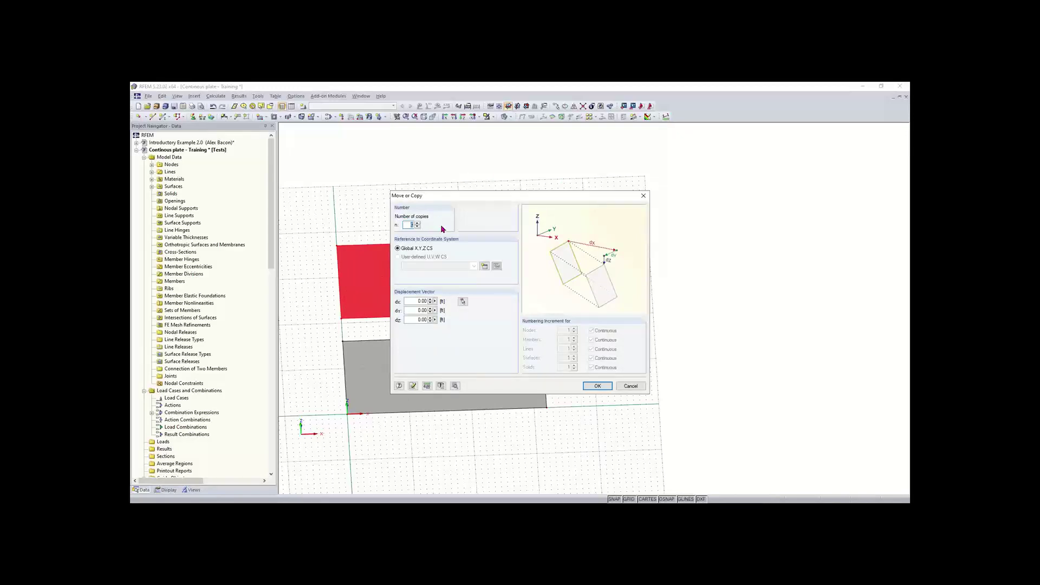
pyautogui.moveTo(485, 199); pyautogui.dragTo(560, 192)
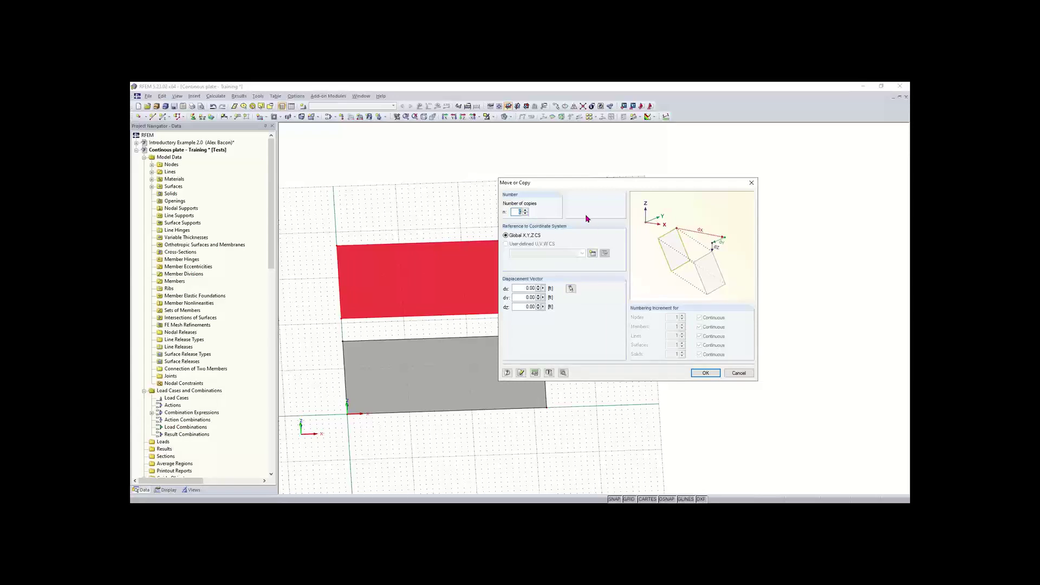
pyautogui.click(525, 211)
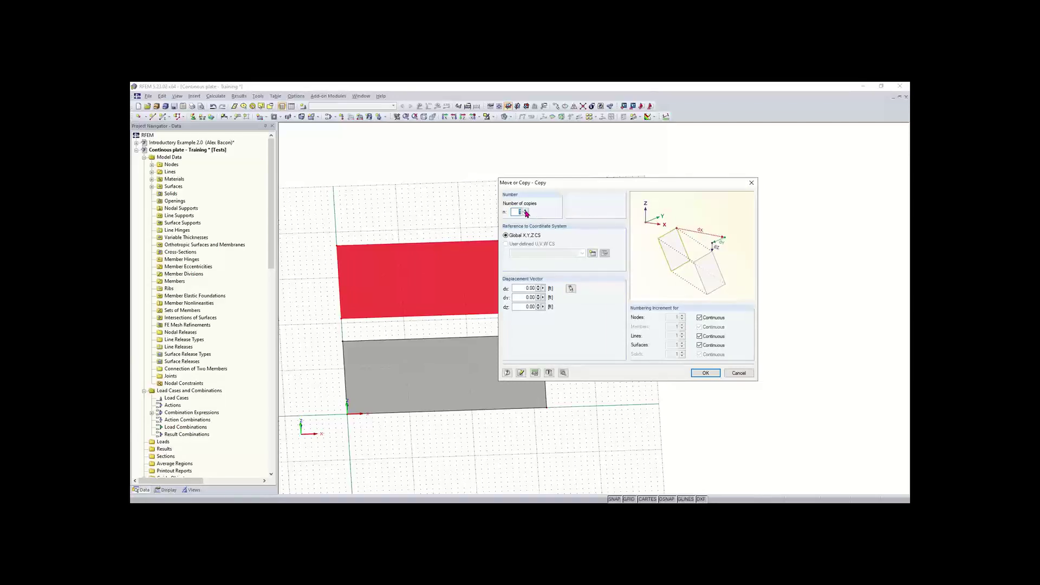
pyautogui.click(571, 289)
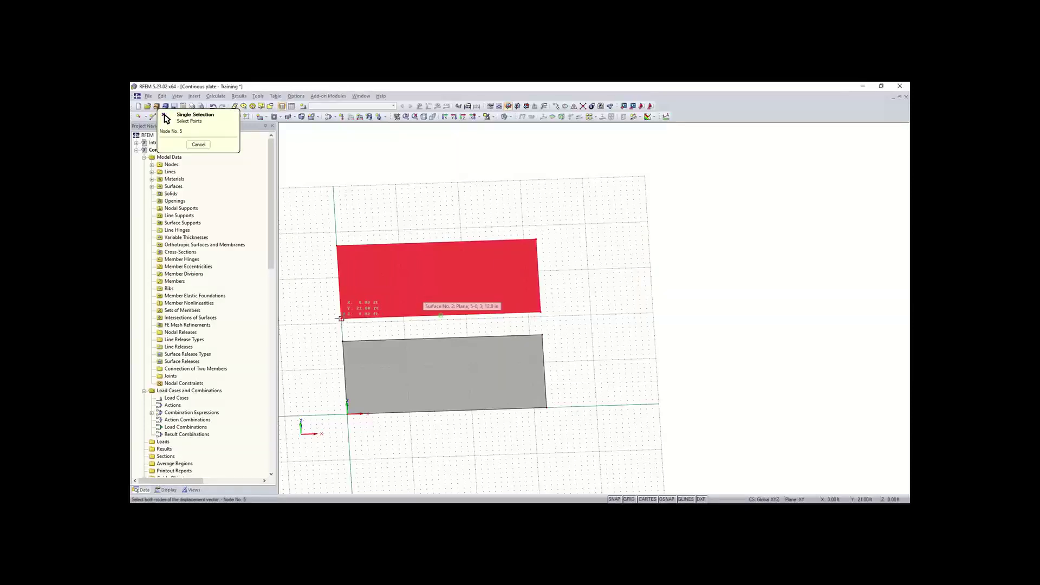
pyautogui.click(337, 224)
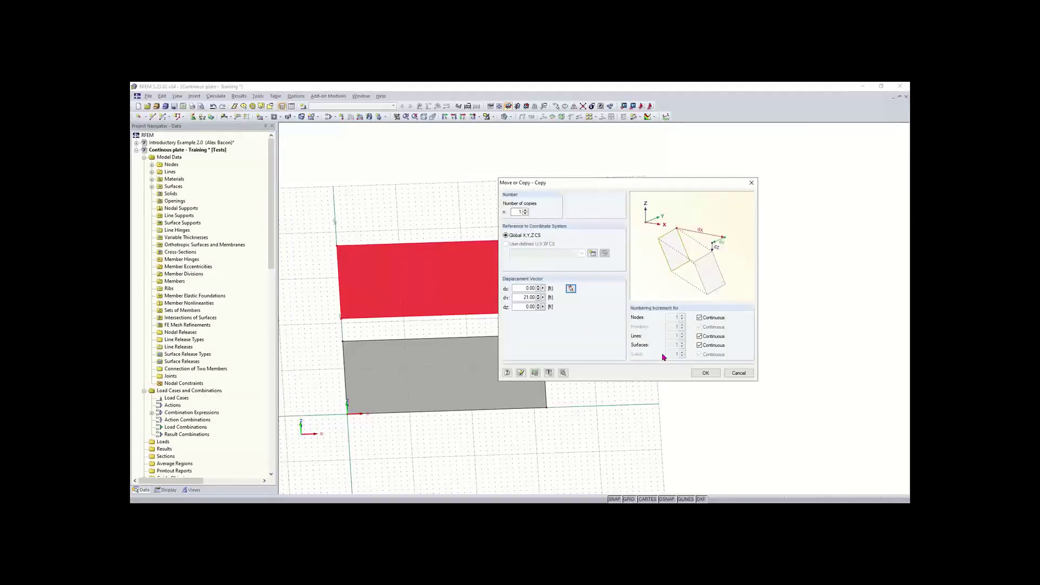
pyautogui.click(704, 373)
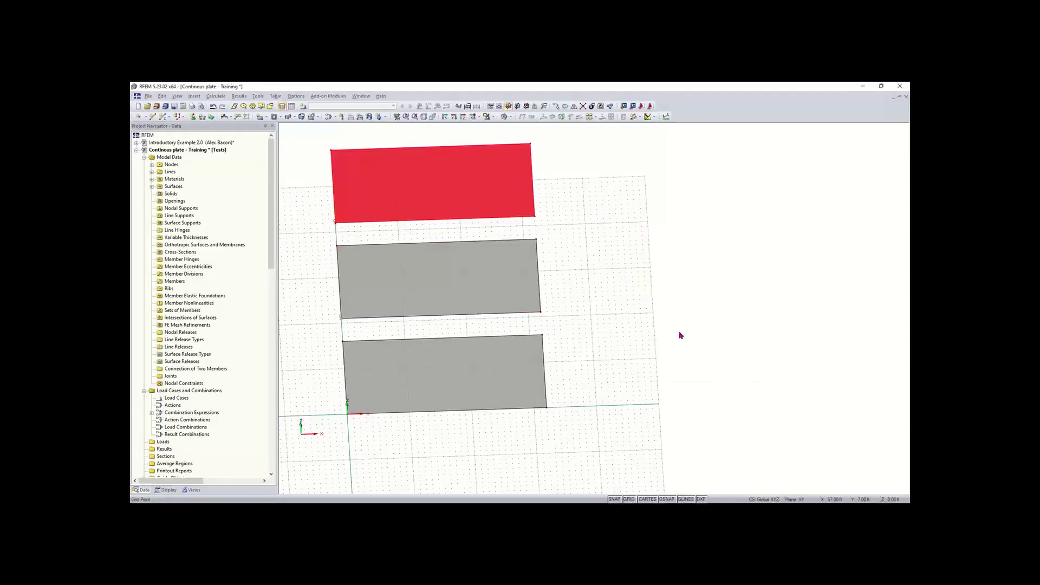
pyautogui.keyDown('ctrl'); pyautogui.moveTo(656, 261); pyautogui.dragTo(457, 214, button='right'); pyautogui.keyUp('ctrl')
pyautogui.click(448, 207)
pyautogui.click(413, 186)
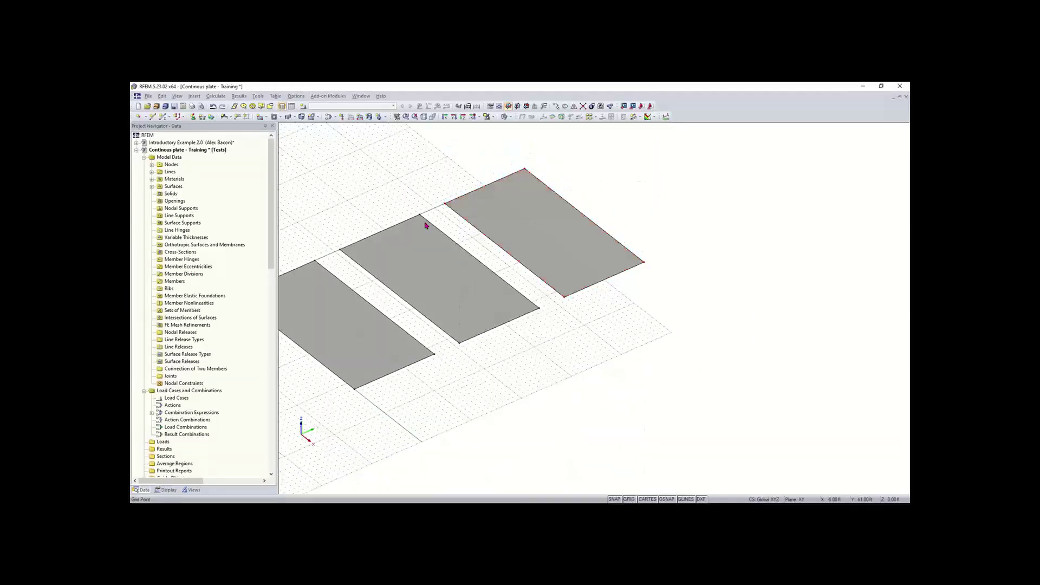
# Look over the row of three plates and the extent of the work plane grid around them.
pyautogui.moveTo(465, 244); pyautogui.dragTo(503, 252, button='middle')
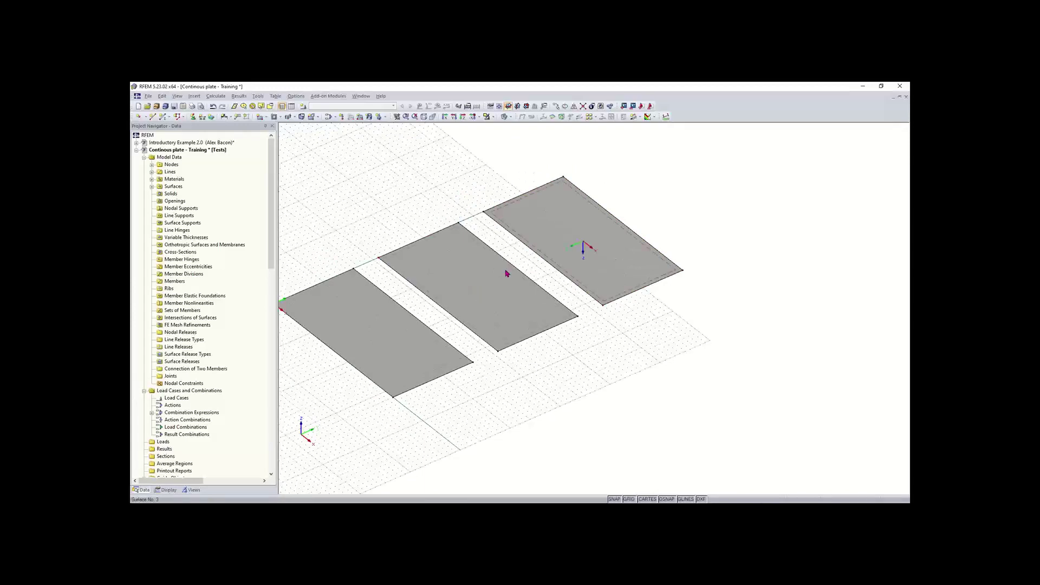
pyautogui.scroll(-1, 542, 379)
pyautogui.moveTo(542, 379); pyautogui.dragTo(634, 374, button='middle')
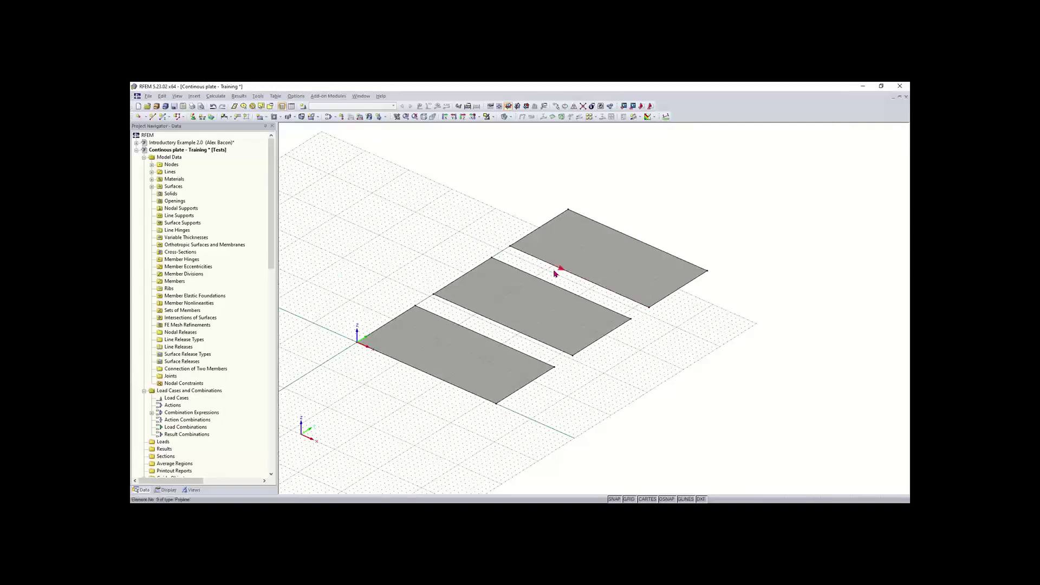
pyautogui.click(566, 320)
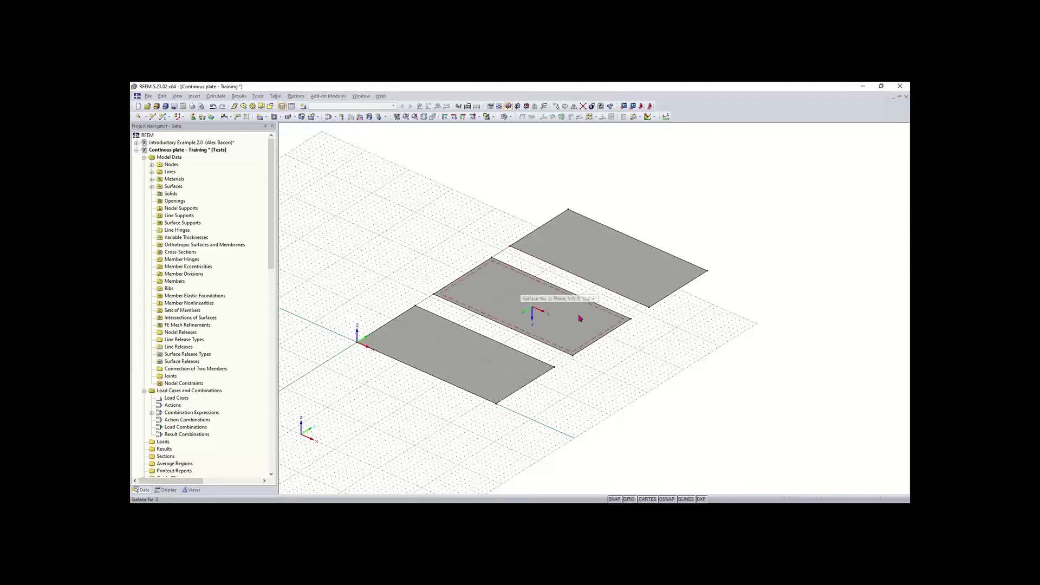
pyautogui.click(653, 313)
pyautogui.moveTo(699, 315); pyautogui.dragTo(677, 341, button='middle')
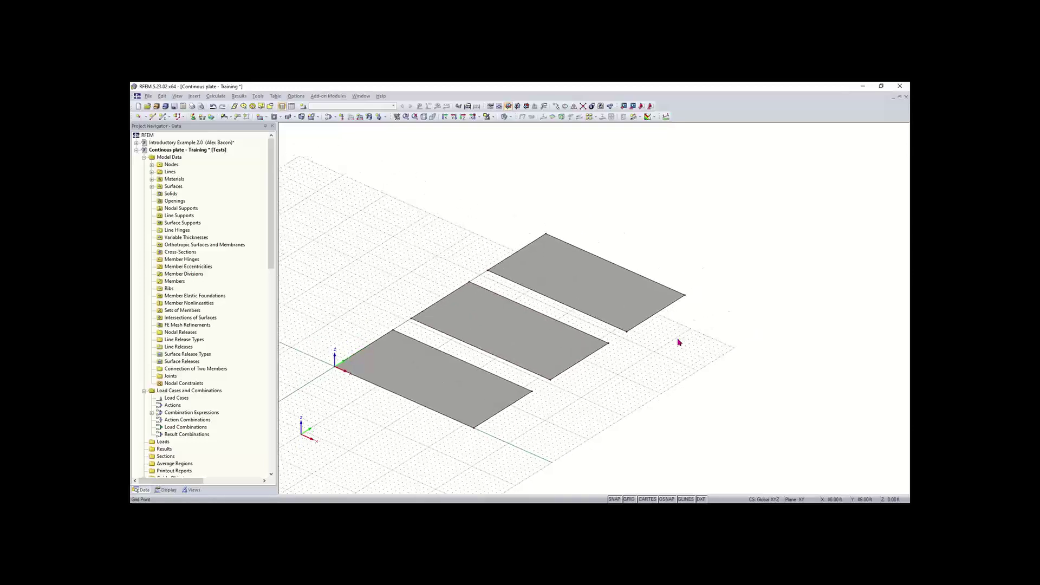
pyautogui.scroll(-1, 704, 329)
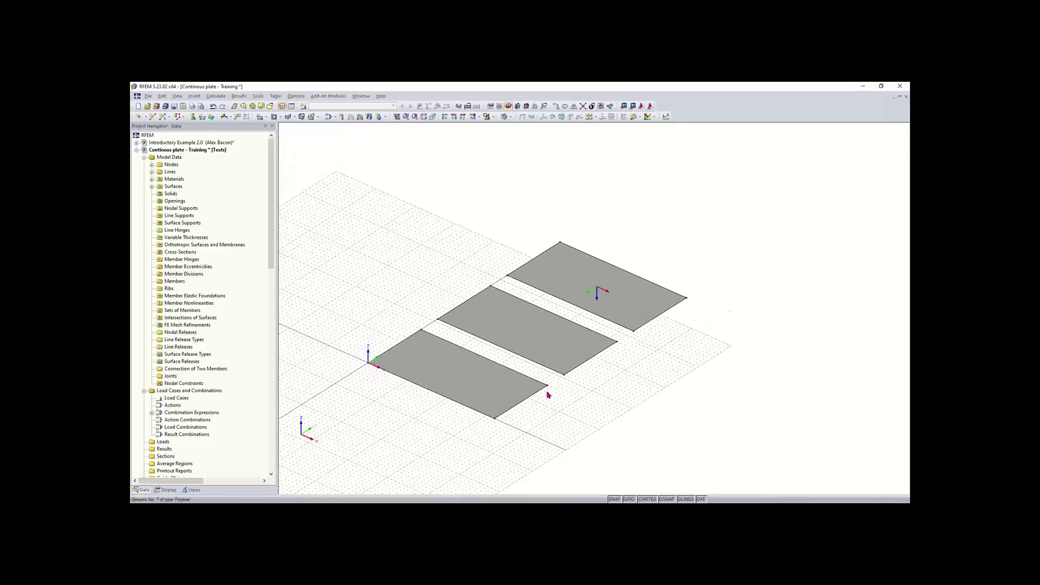
pyautogui.scroll(-1, 542, 404)
pyautogui.moveTo(562, 384); pyautogui.dragTo(592, 357, button='middle')
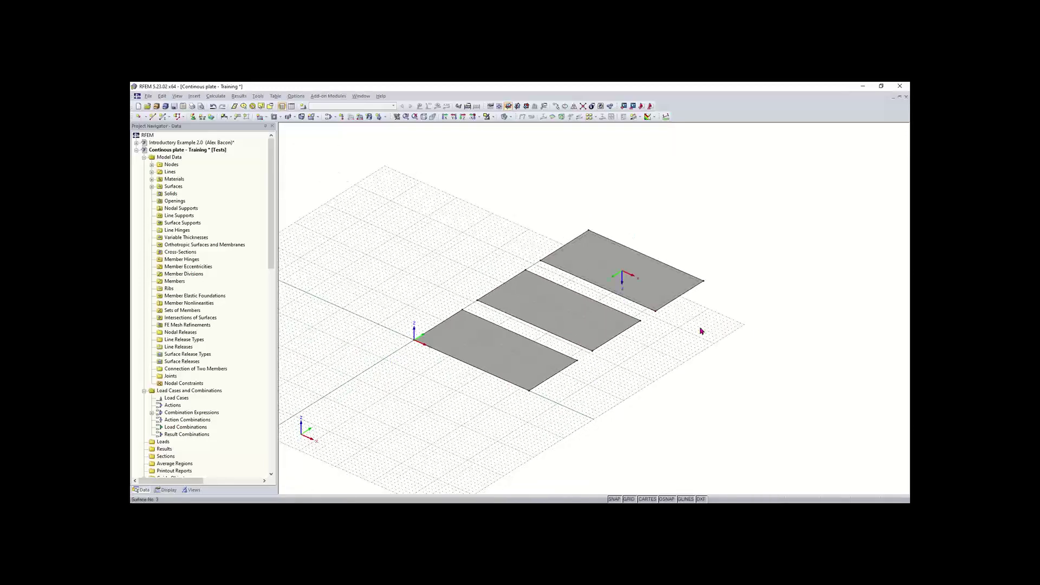
pyautogui.keyDown('ctrl'); pyautogui.moveTo(556, 415); pyautogui.dragTo(608, 386, button='middle'); pyautogui.keyUp('ctrl')
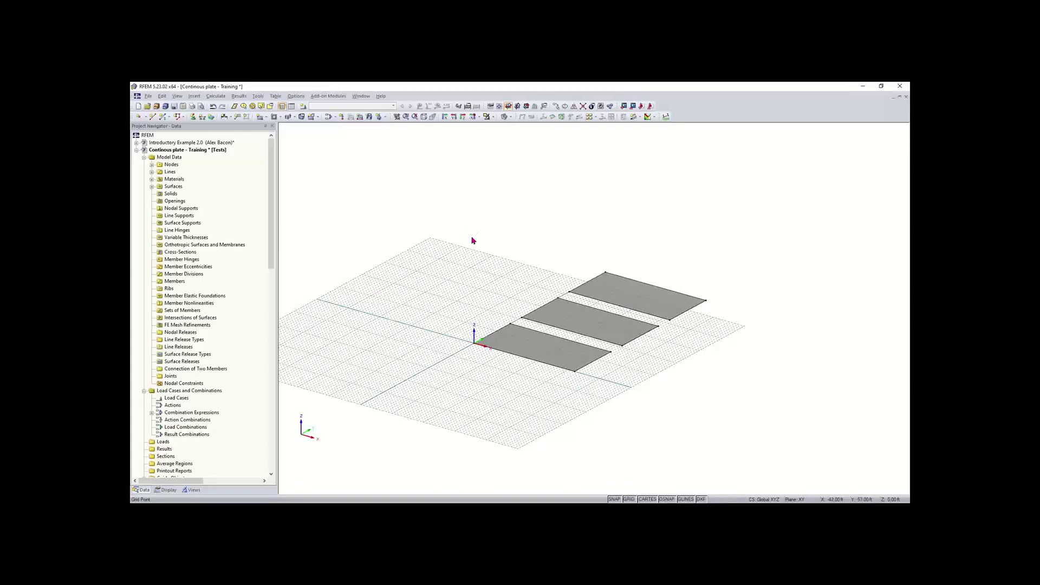
# Make the number of work plane grid points adjust dynamically to the size of the model.
pyautogui.click(490, 107)
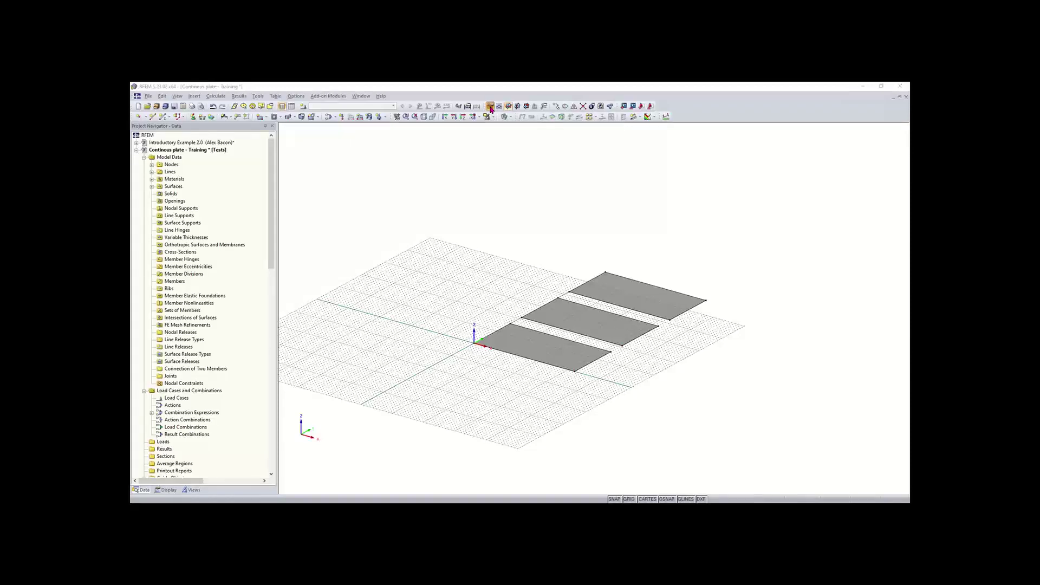
pyautogui.moveTo(514, 184)
pyautogui.mouseDown()
pyautogui.moveTo(493, 158)
pyautogui.moveTo(519, 177)
pyautogui.mouseUp()
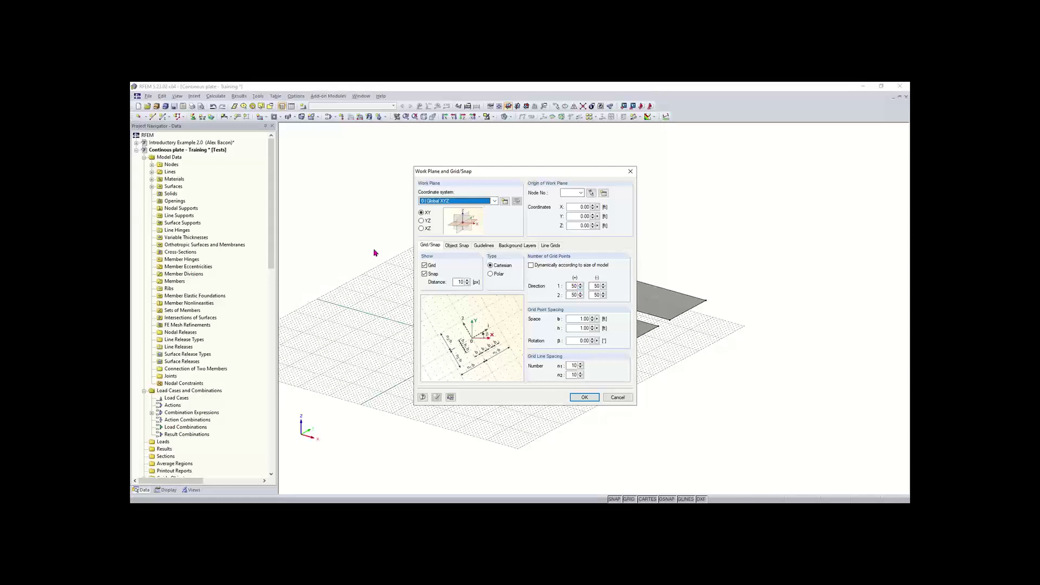
pyautogui.click(531, 266)
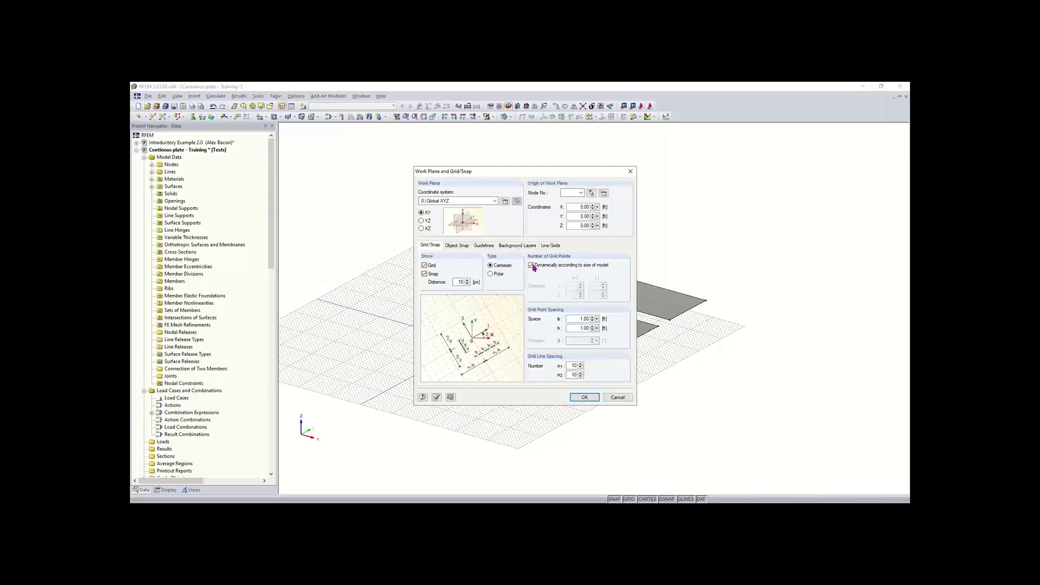
pyautogui.click(585, 398)
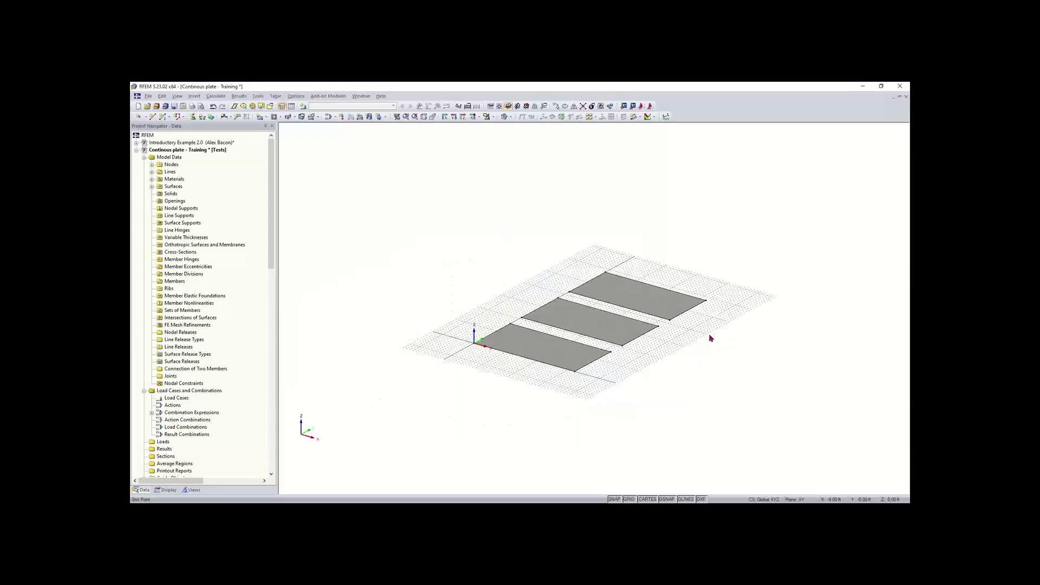
# Start a new beam member and define its solid rectangular cross-section as 40 in wide by 12 in high.
pyautogui.moveTo(711, 279); pyautogui.dragTo(685, 289, button='middle')
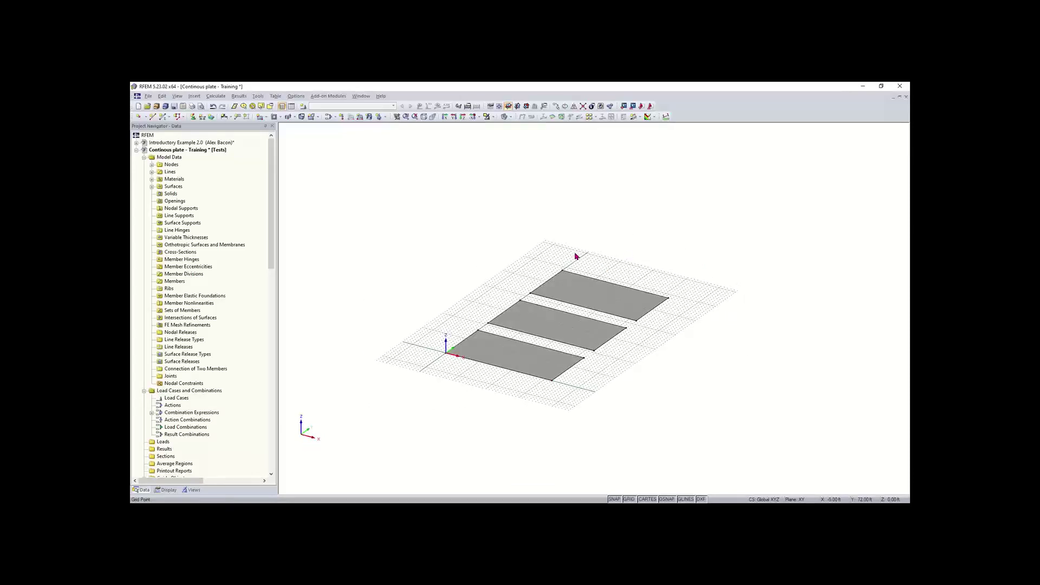
pyautogui.scroll(5, 607, 293)
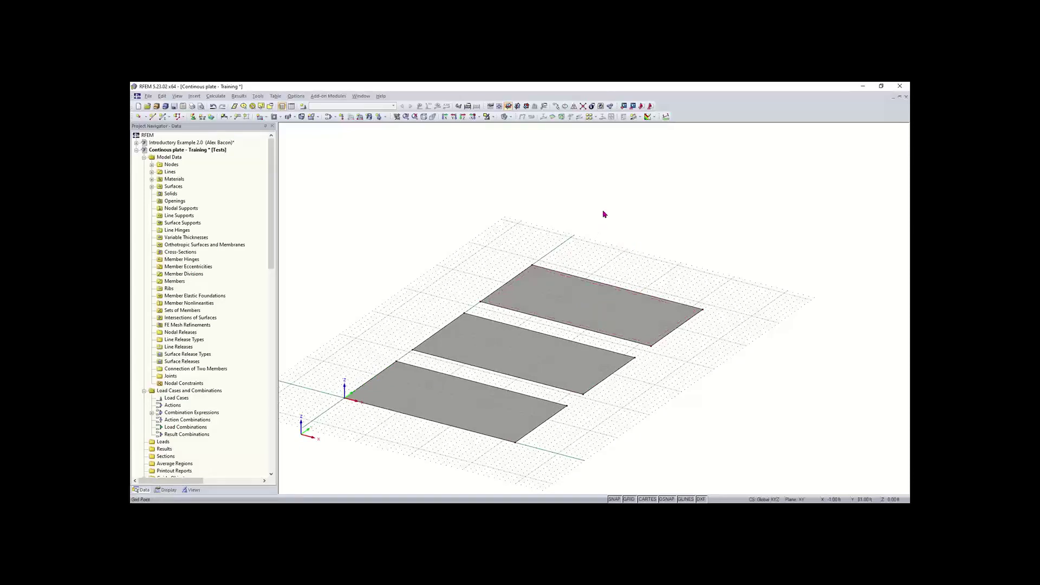
pyautogui.click(163, 118)
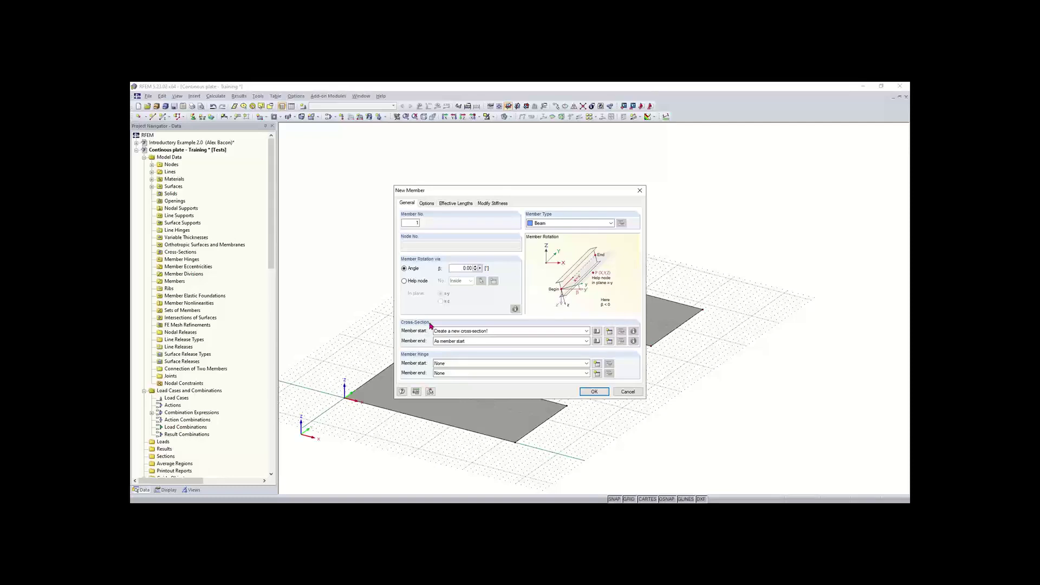
pyautogui.click(598, 333)
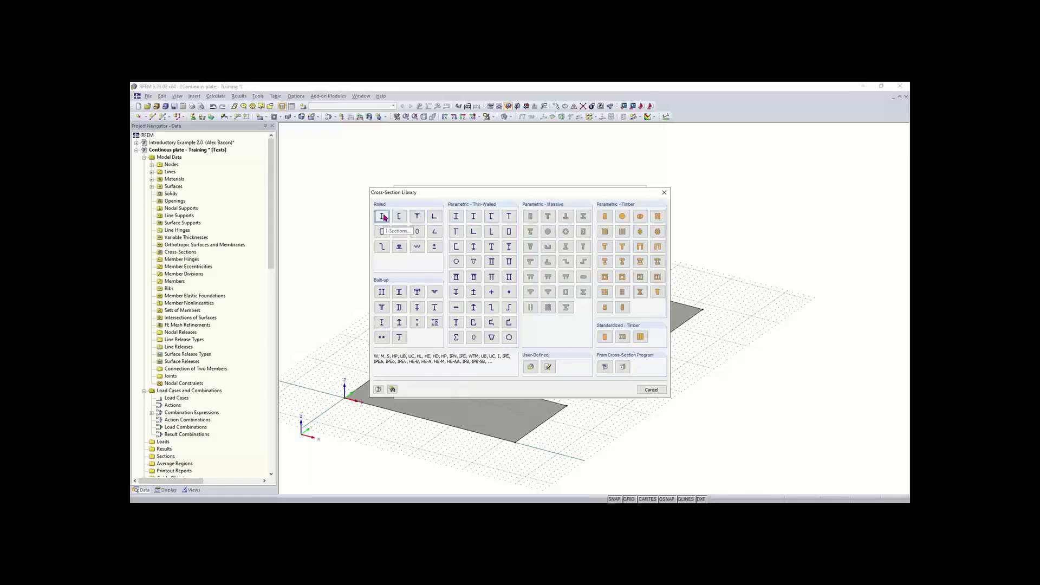
pyautogui.press('Escape')
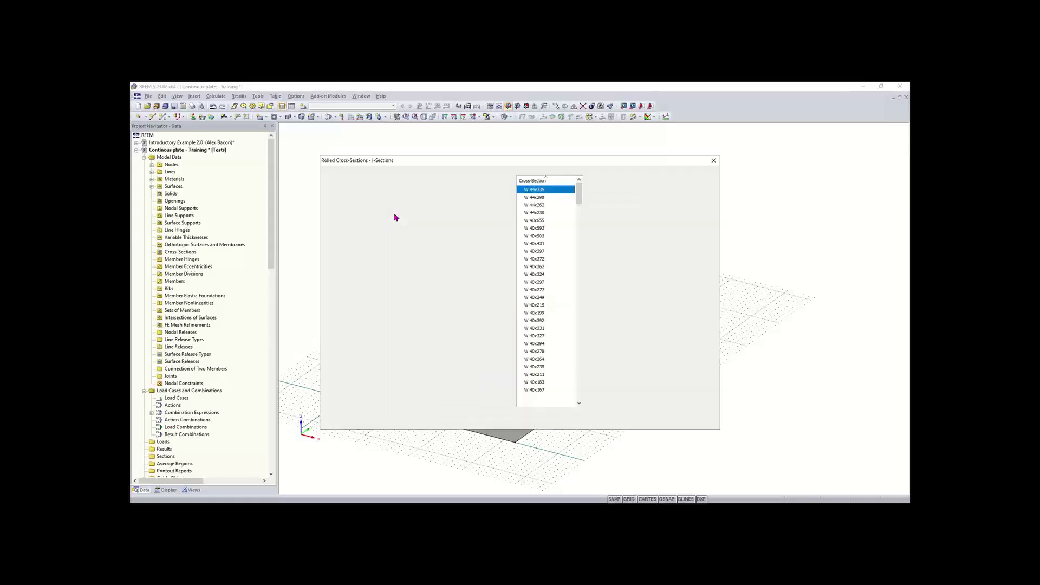
pyautogui.click(715, 159)
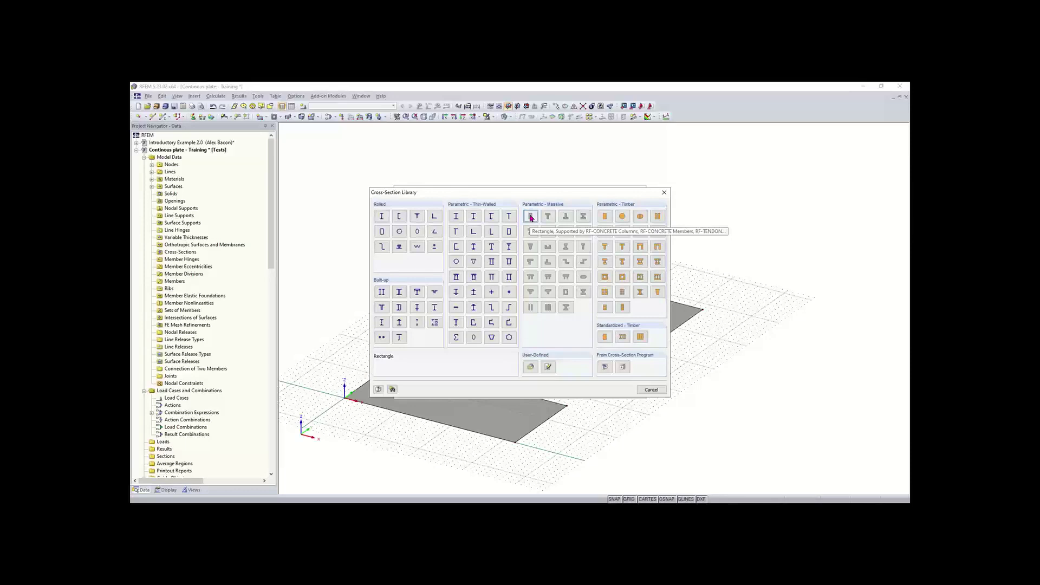
pyautogui.click(530, 216)
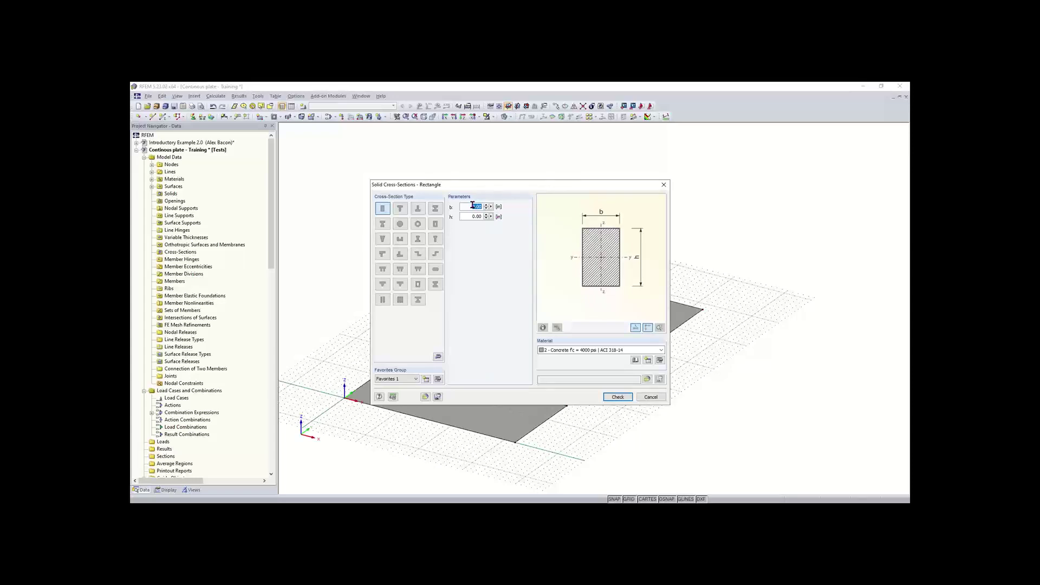
pyautogui.write('40')
pyautogui.click(463, 216)
pyautogui.write('12')
# Assign Concrete f'c = 4000 psi from the ACI 318-19 standard to the rectangular section and accept the section.
pyautogui.click(634, 359)
pyautogui.click(422, 219)
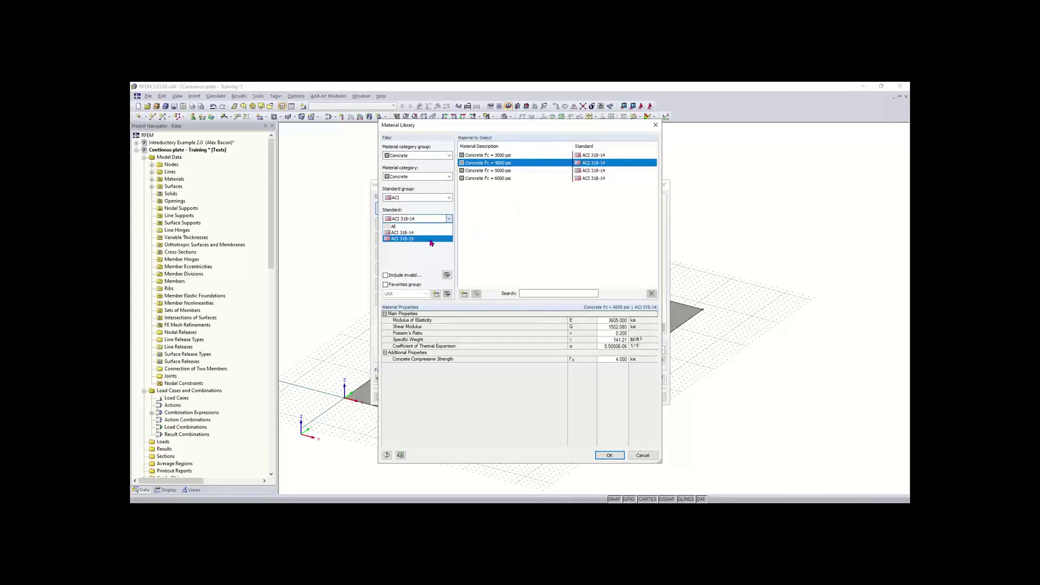
pyautogui.click(428, 239)
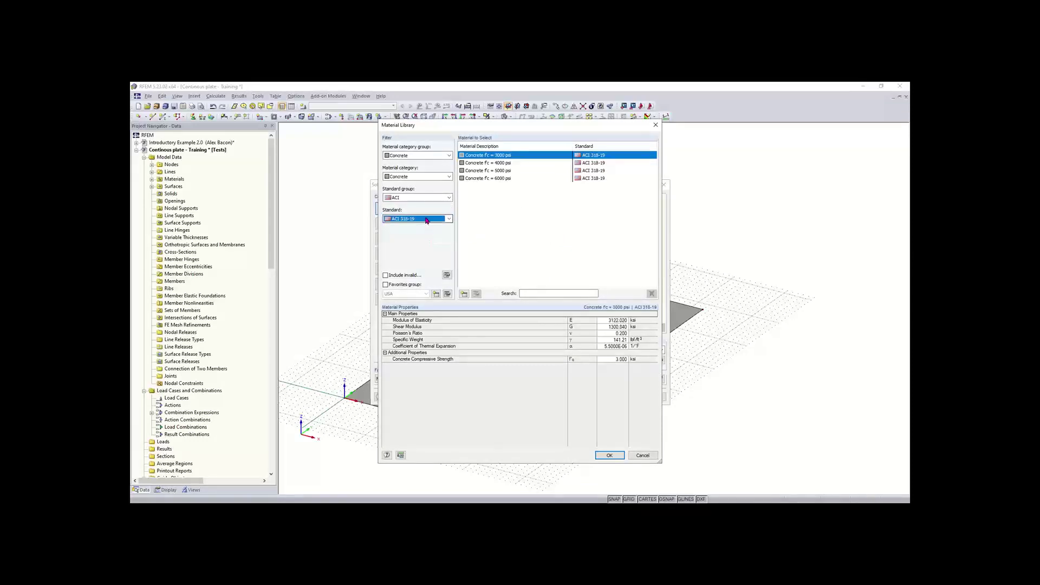
pyautogui.click(497, 164)
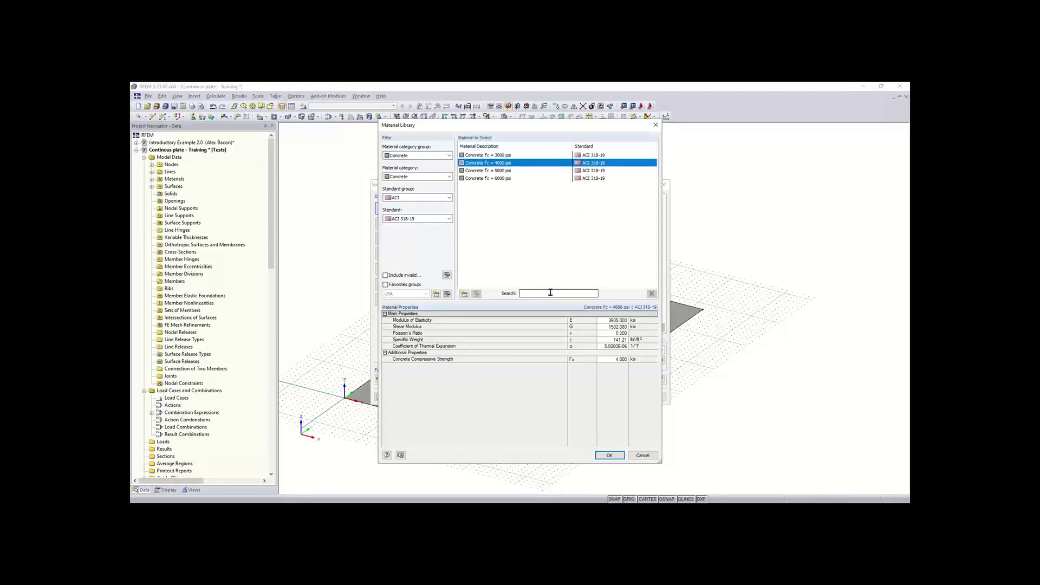
pyautogui.click(608, 454)
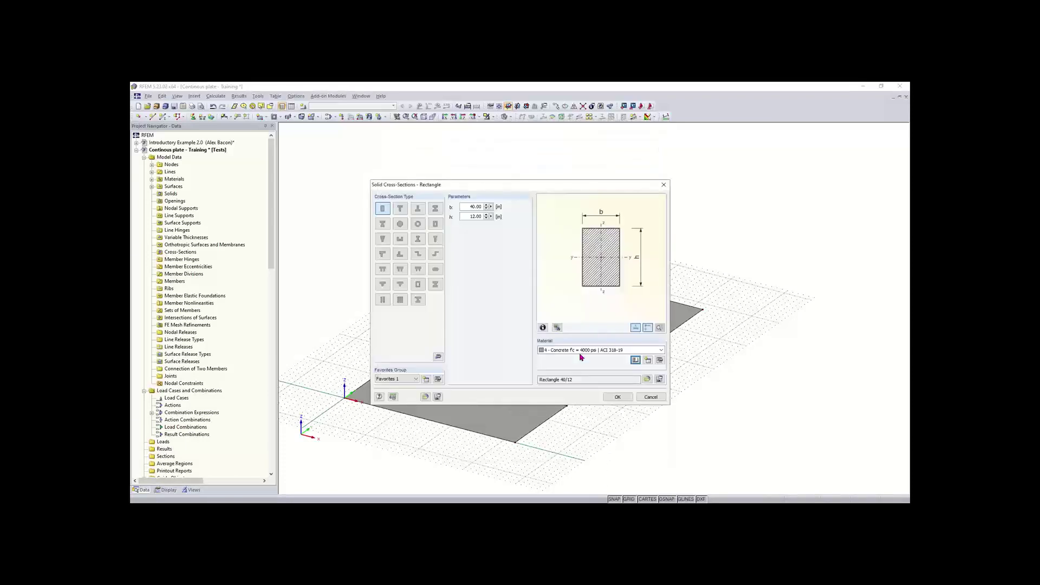
pyautogui.click(618, 397)
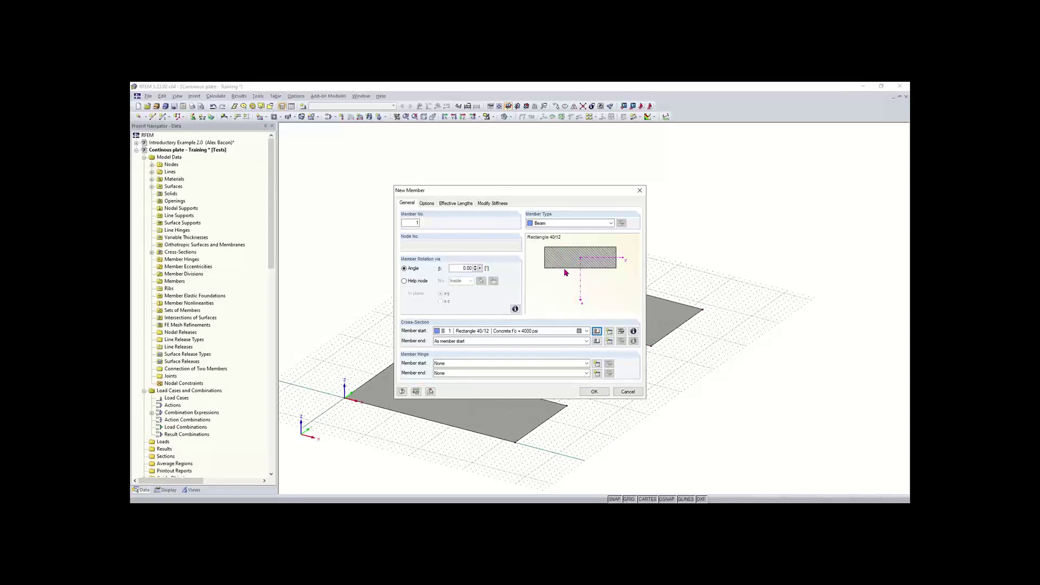
# Place the beam member beyond the third plate from (0, 63, 0) to (32, 63, 0) ft and finish placing members.
pyautogui.click(594, 392)
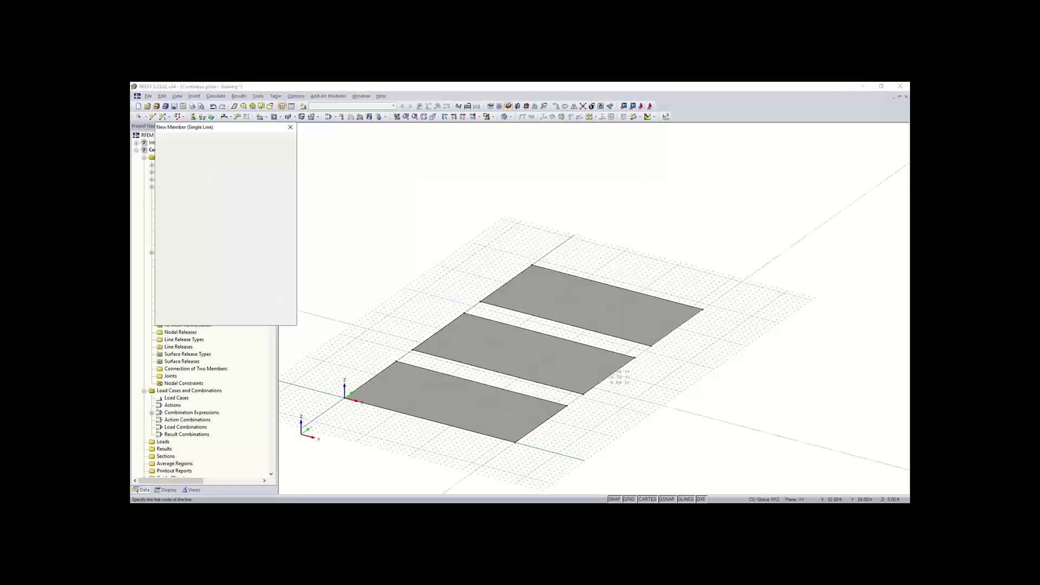
pyautogui.moveTo(662, 293); pyautogui.dragTo(607, 326, button='middle')
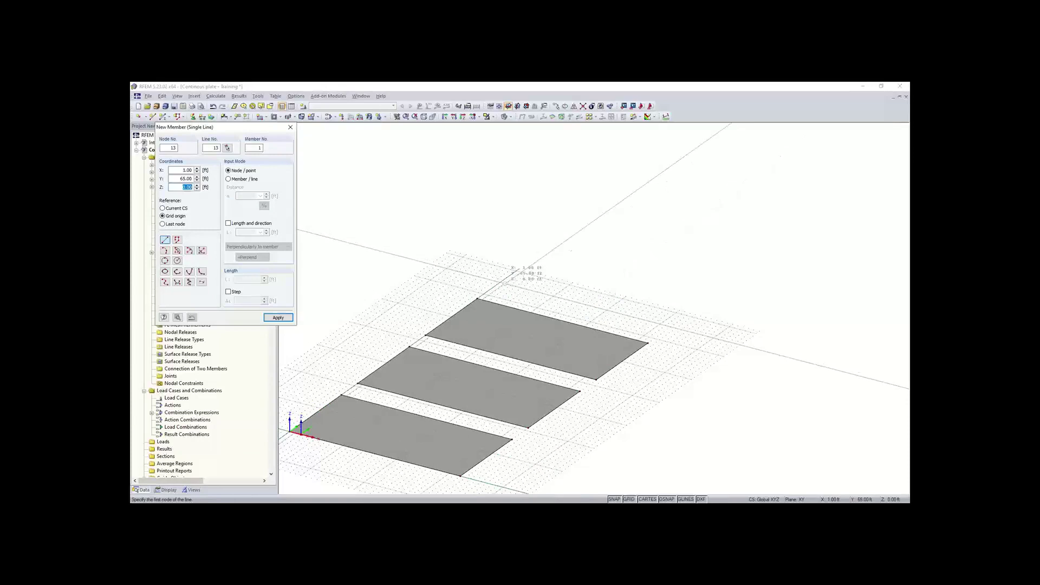
pyautogui.scroll(3, 506, 283)
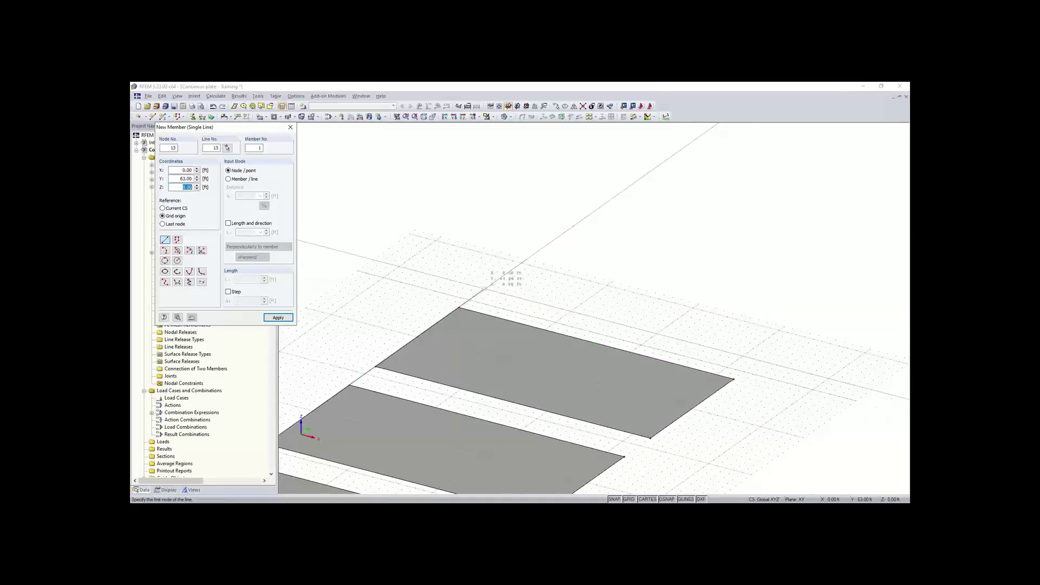
pyautogui.click(487, 288)
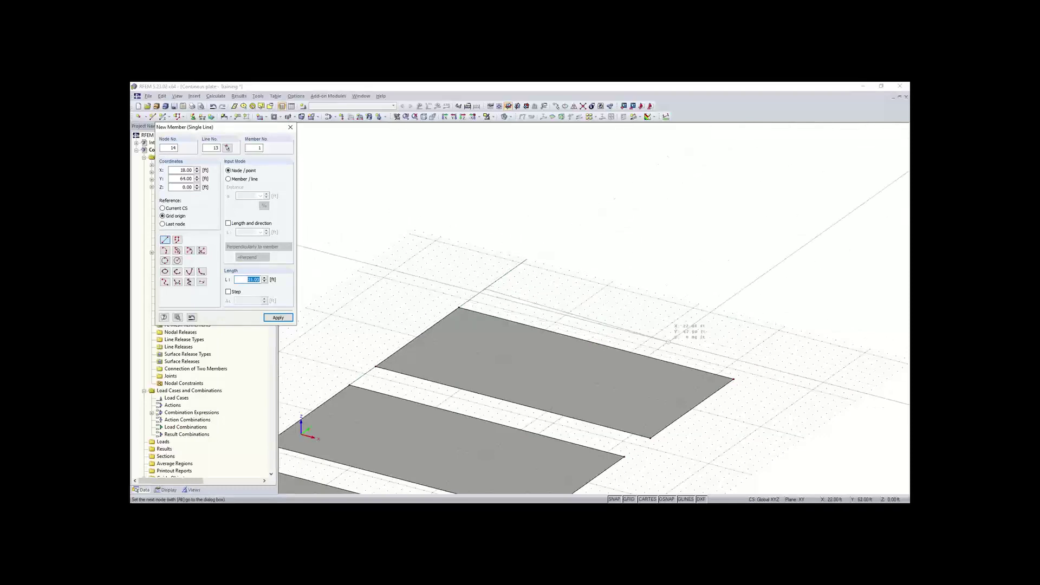
pyautogui.moveTo(722, 348); pyautogui.dragTo(672, 336, button='middle')
pyautogui.press('alt')
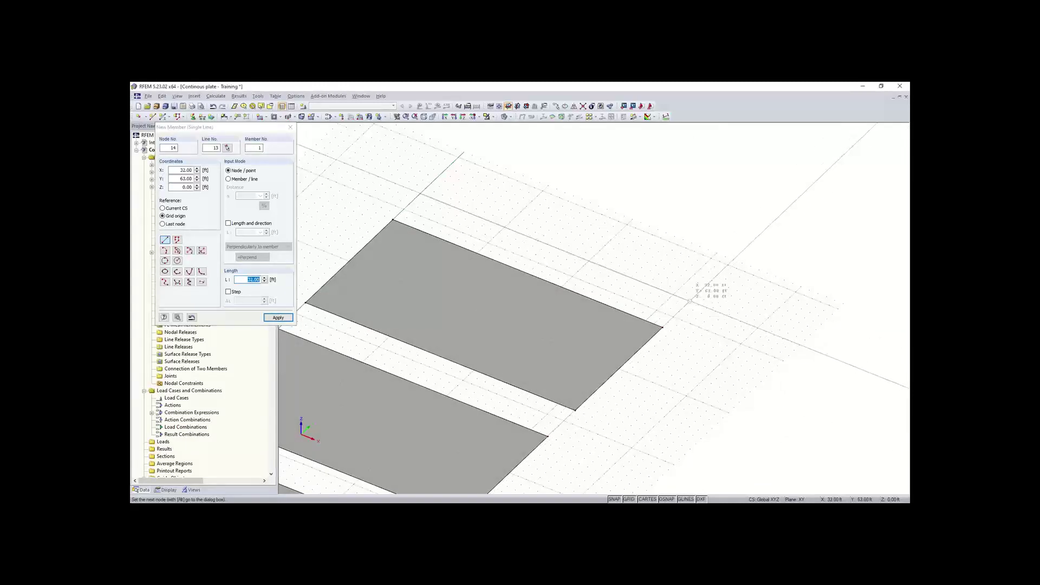
pyautogui.press('Return')
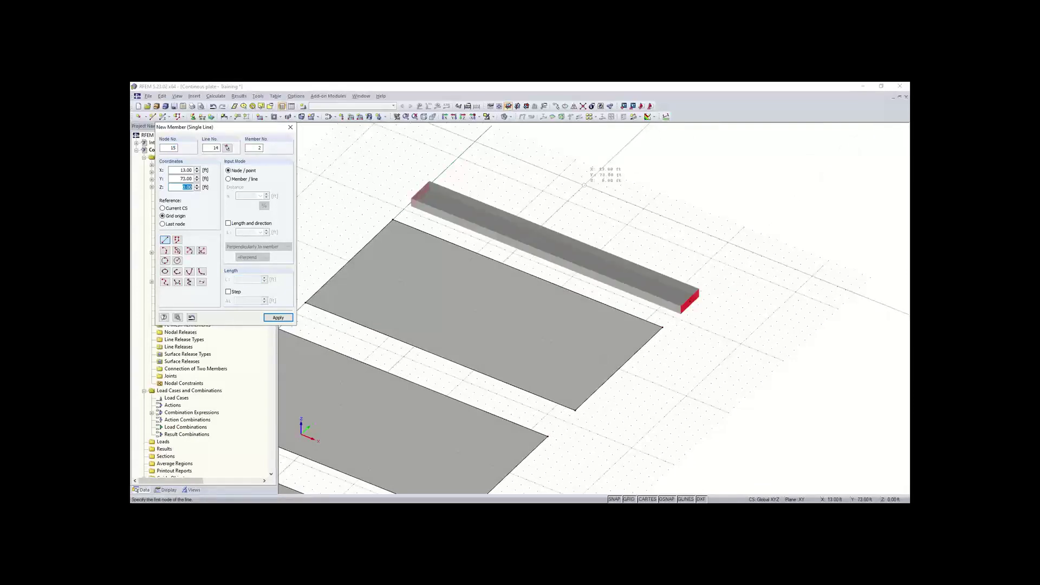
pyautogui.press('Escape')
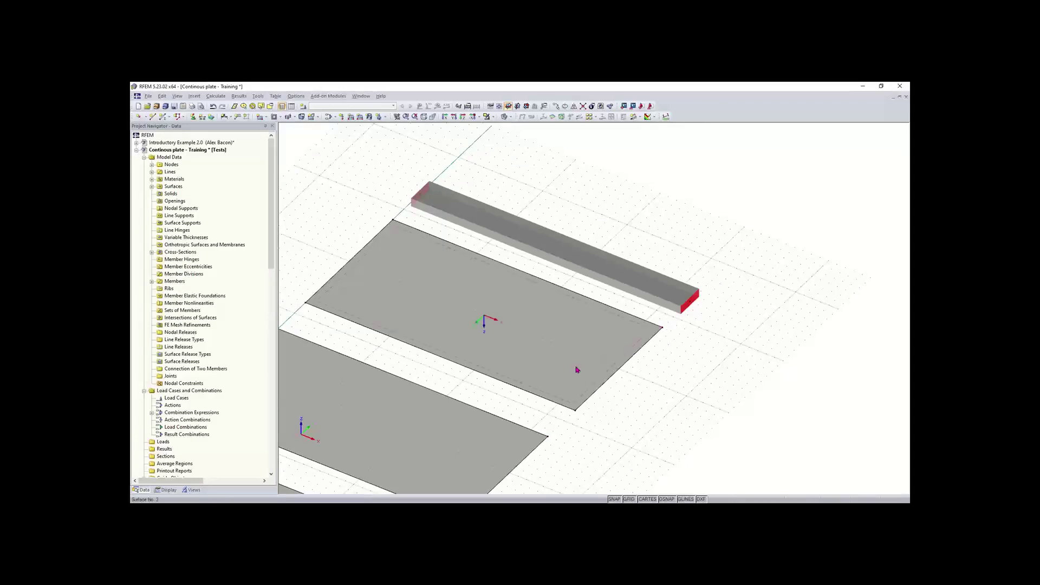
# Examine the new member's position relative to the third plate and the edge lines along the row of plates.
pyautogui.scroll(-2, 576, 369)
pyautogui.moveTo(576, 369); pyautogui.dragTo(593, 288, button='middle')
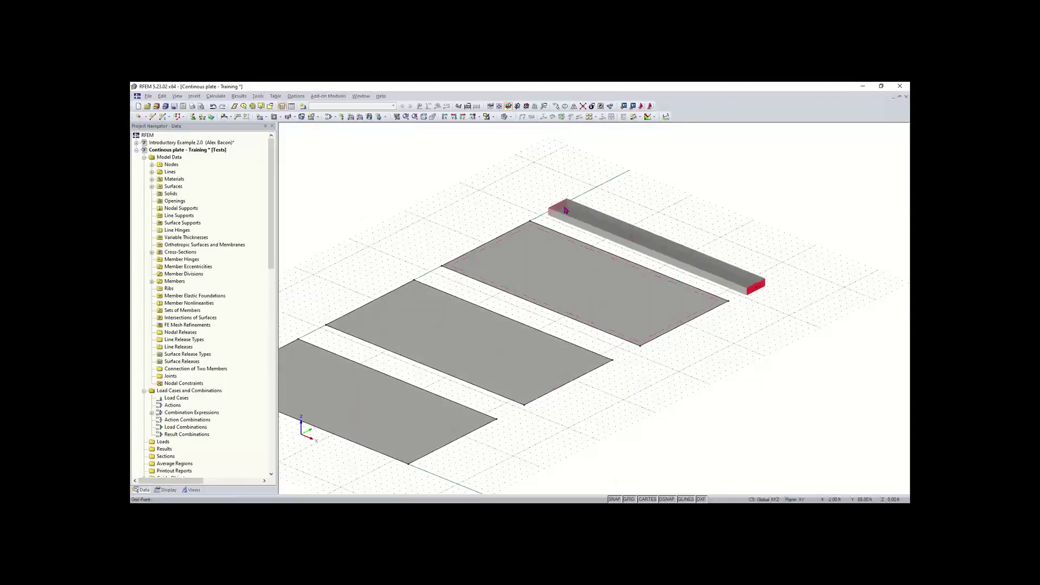
pyautogui.click(630, 228)
pyautogui.press('Escape')
pyautogui.scroll(-1, 348, 359)
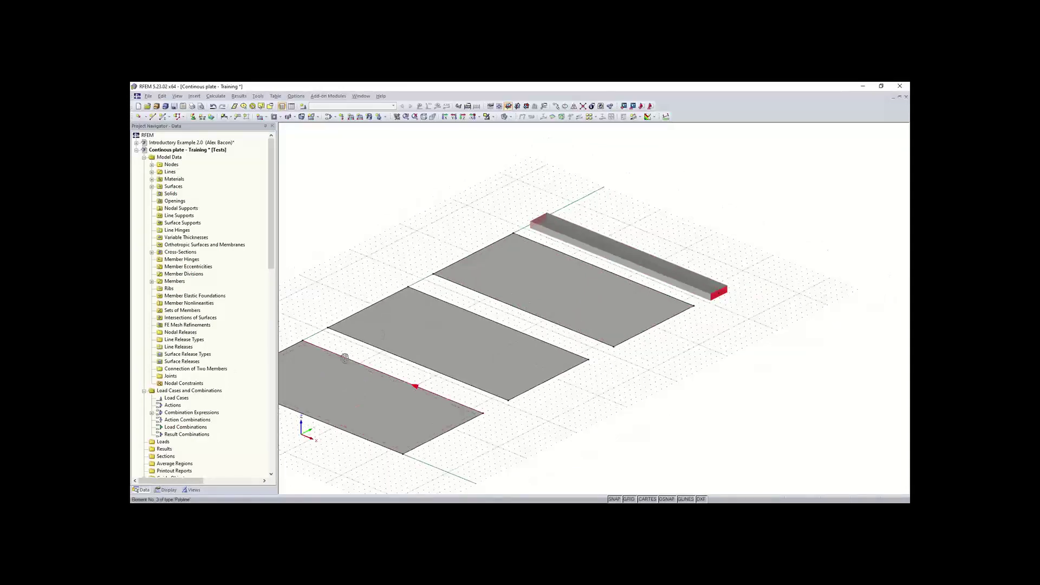
pyautogui.moveTo(348, 360); pyautogui.dragTo(401, 322, button='middle')
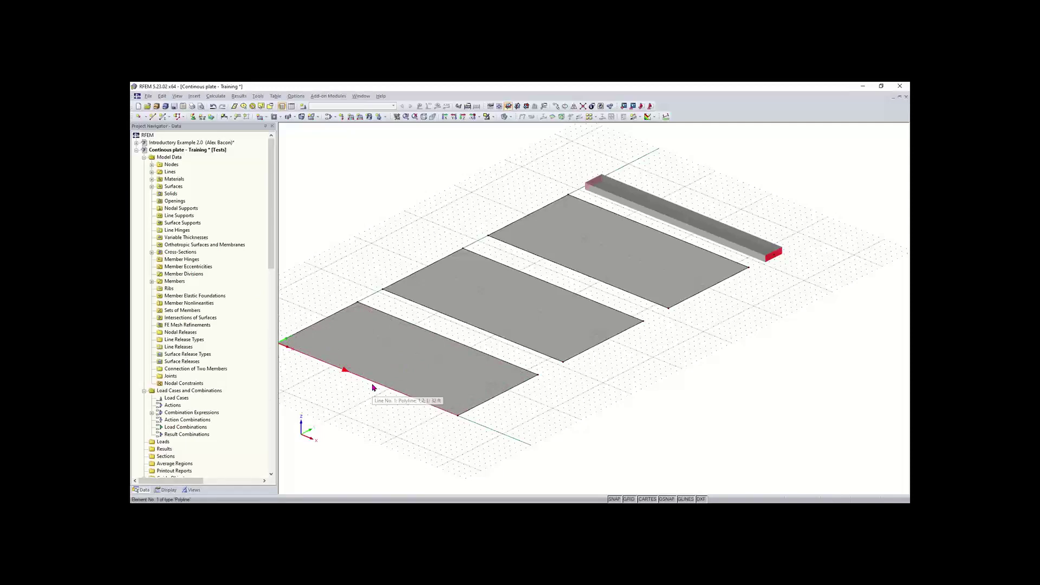
pyautogui.rightClick(372, 387)
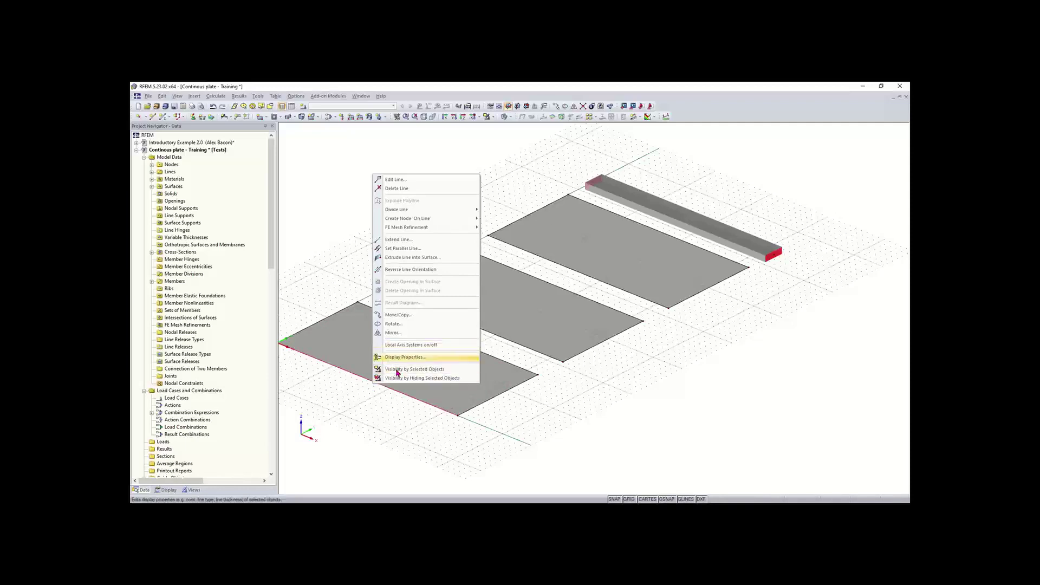
pyautogui.click(361, 394)
pyautogui.rightClick(353, 394)
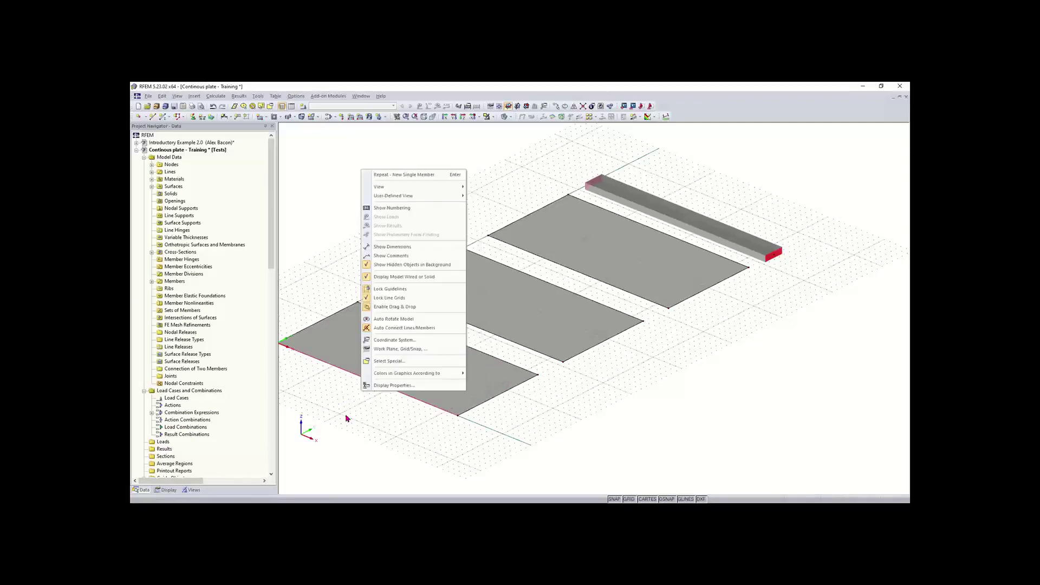
pyautogui.click(440, 420)
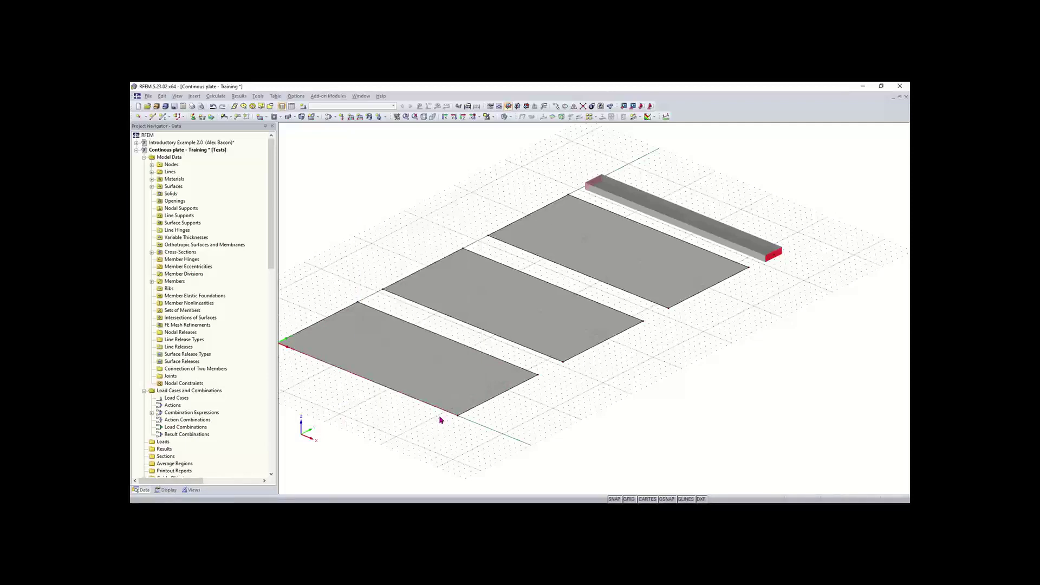
pyautogui.rightClick(397, 421)
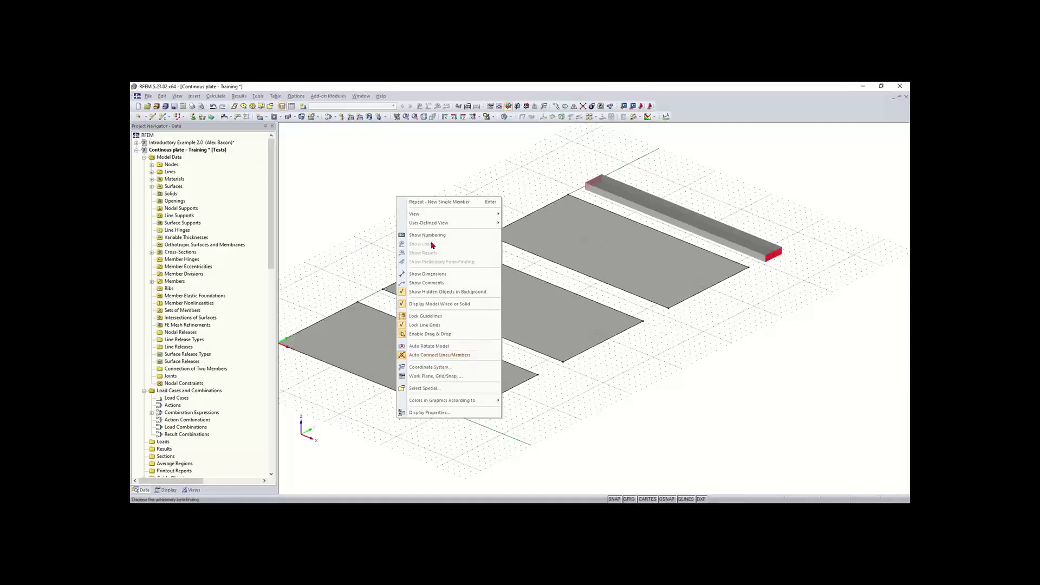
pyautogui.click(336, 238)
# Divide the outer long edge of the first plate at the origin with a new intermediate node 16 ft from the line start.
pyautogui.rightClick(387, 390)
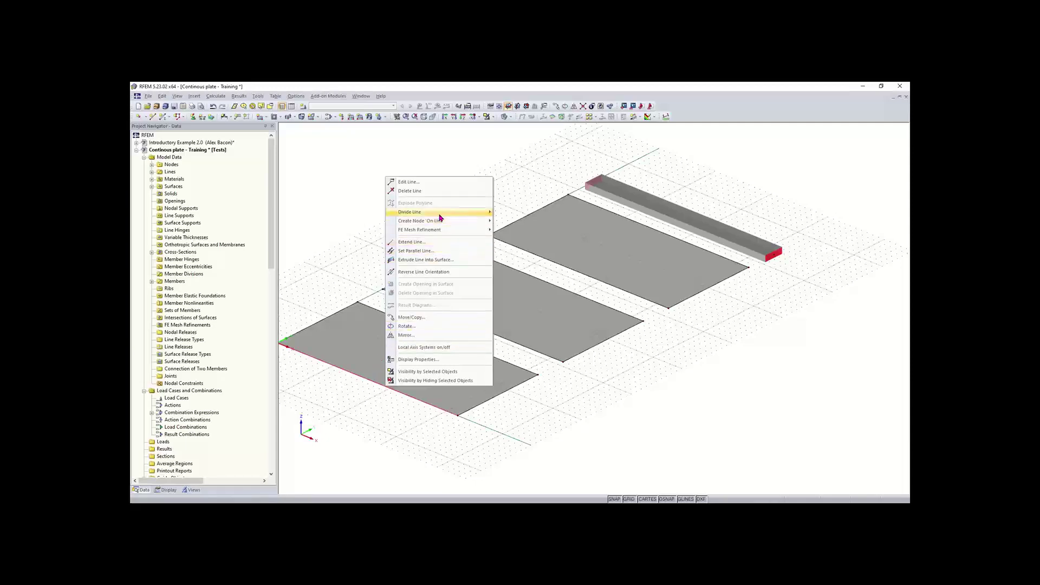
pyautogui.moveTo(440, 218)
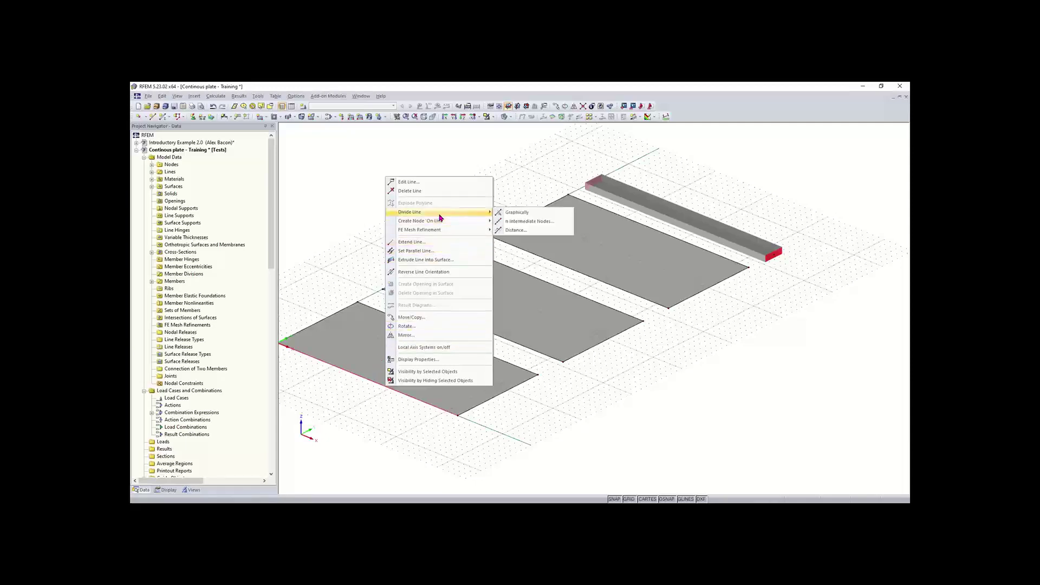
pyautogui.click(526, 233)
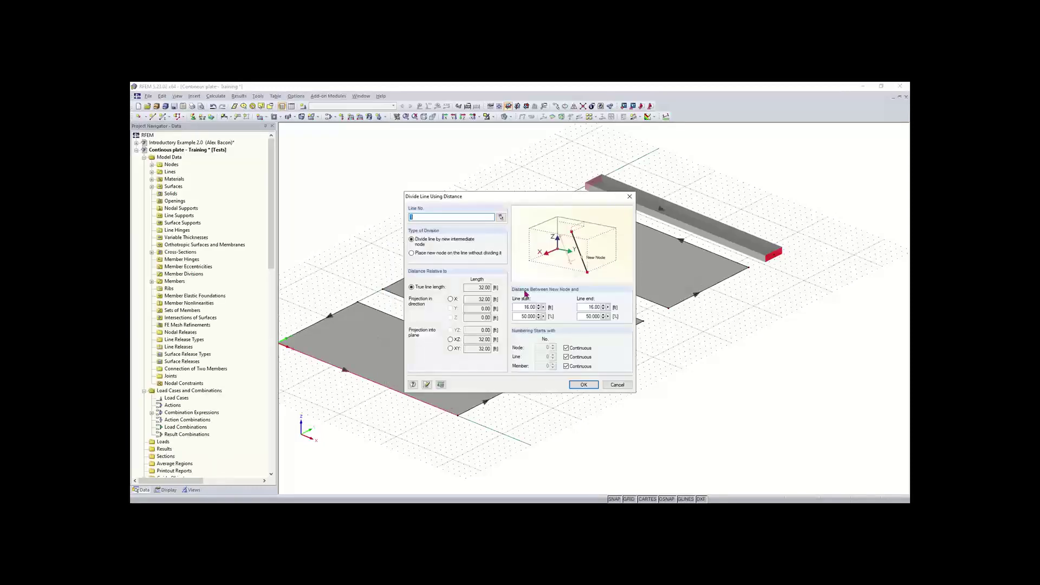
pyautogui.moveTo(515, 198); pyautogui.dragTo(606, 134)
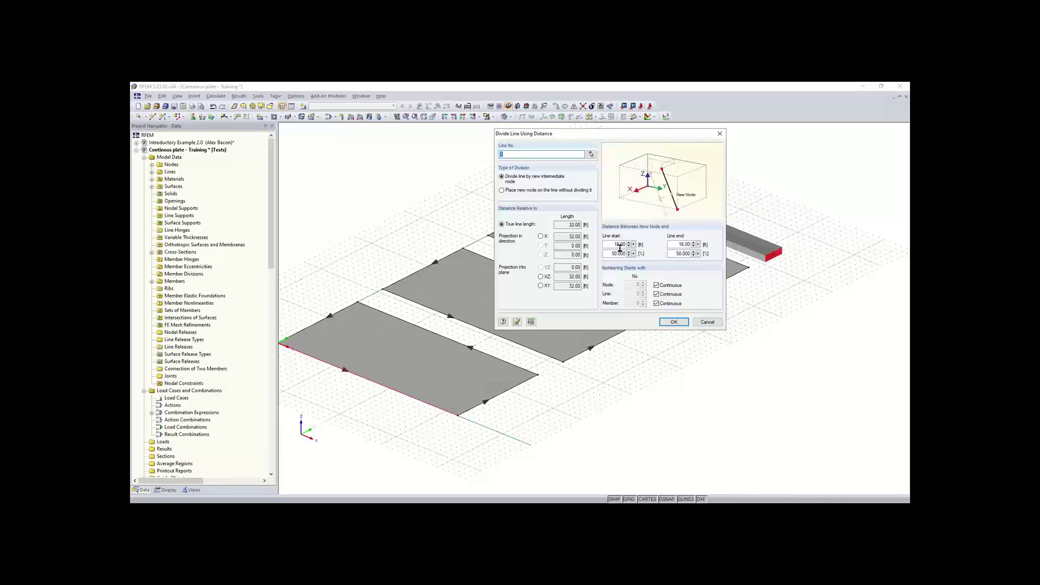
pyautogui.moveTo(626, 138); pyautogui.dragTo(602, 160)
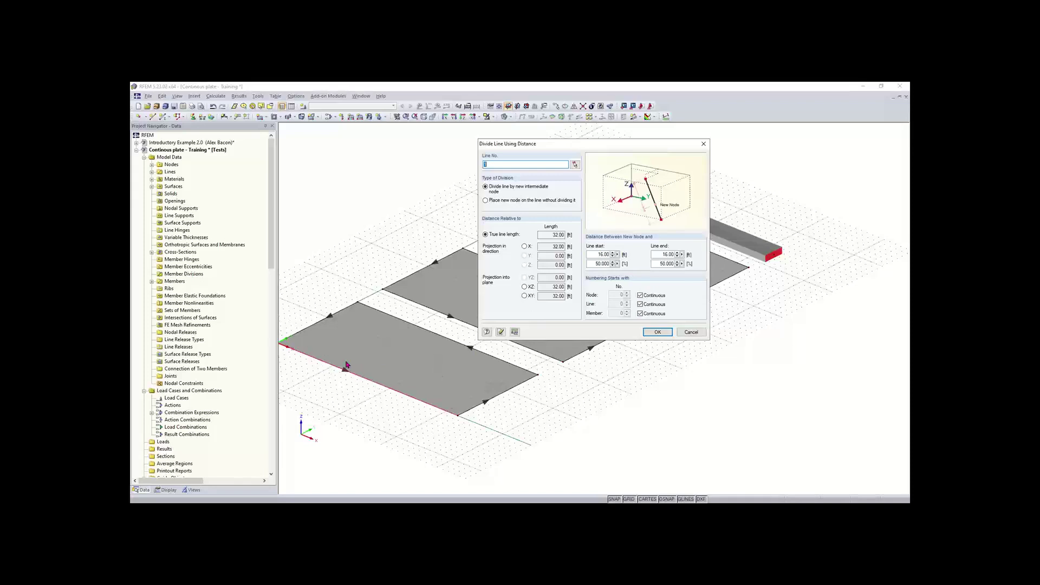
pyautogui.click(658, 333)
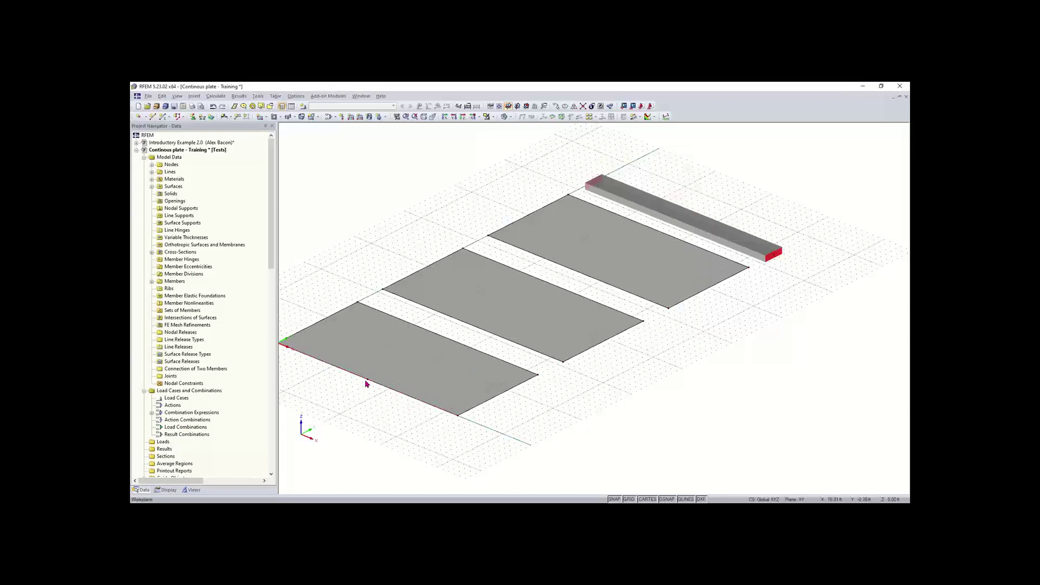
pyautogui.scroll(2, 367, 383)
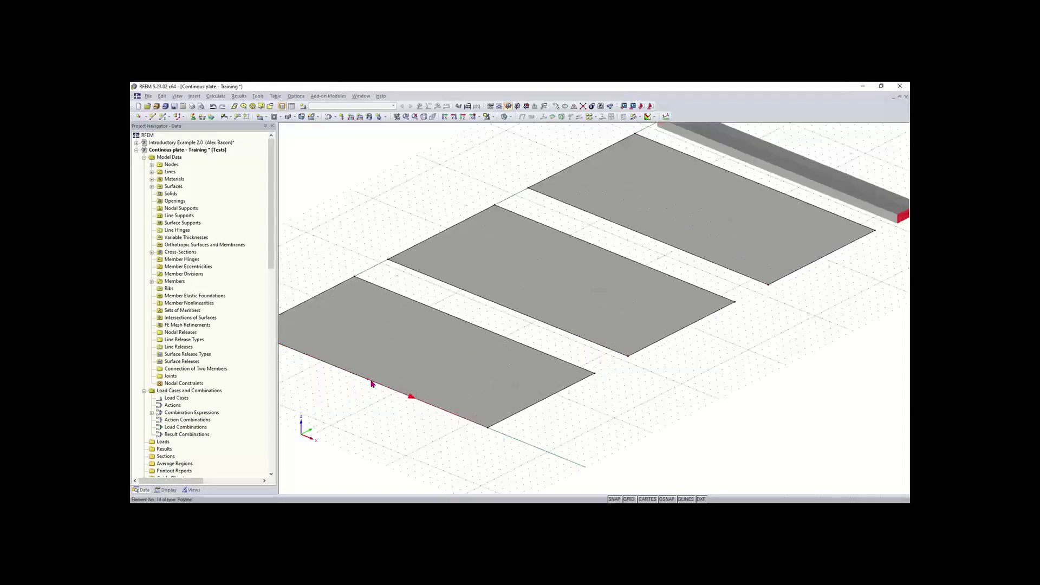
pyautogui.scroll(-2, 367, 383)
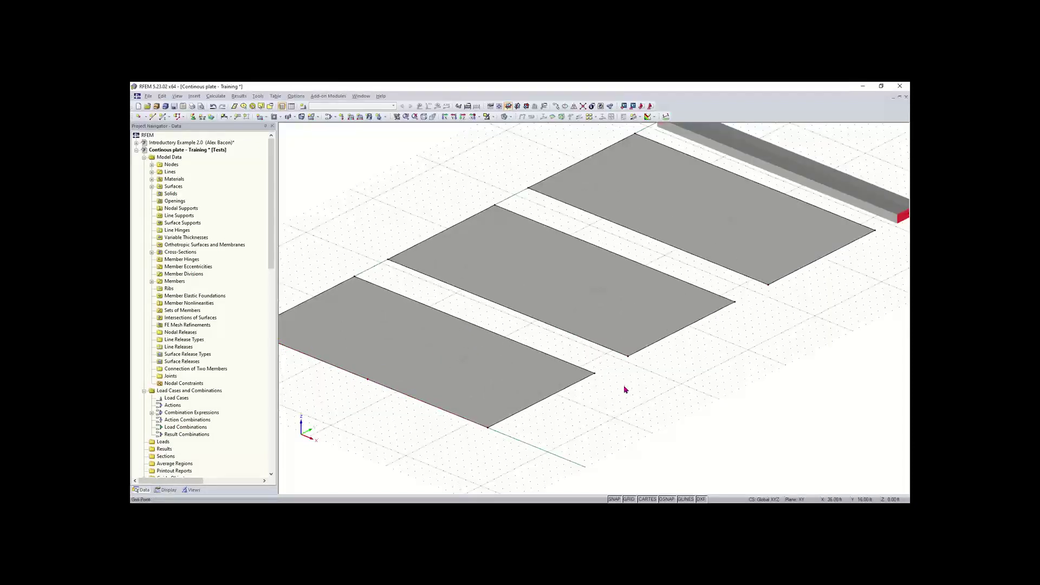
pyautogui.scroll(-1, 622, 388)
pyautogui.moveTo(623, 393)
pyautogui.mouseDown(button='middle')
pyautogui.moveTo(718, 421)
pyautogui.moveTo(639, 404)
pyautogui.mouseUp(button='middle')
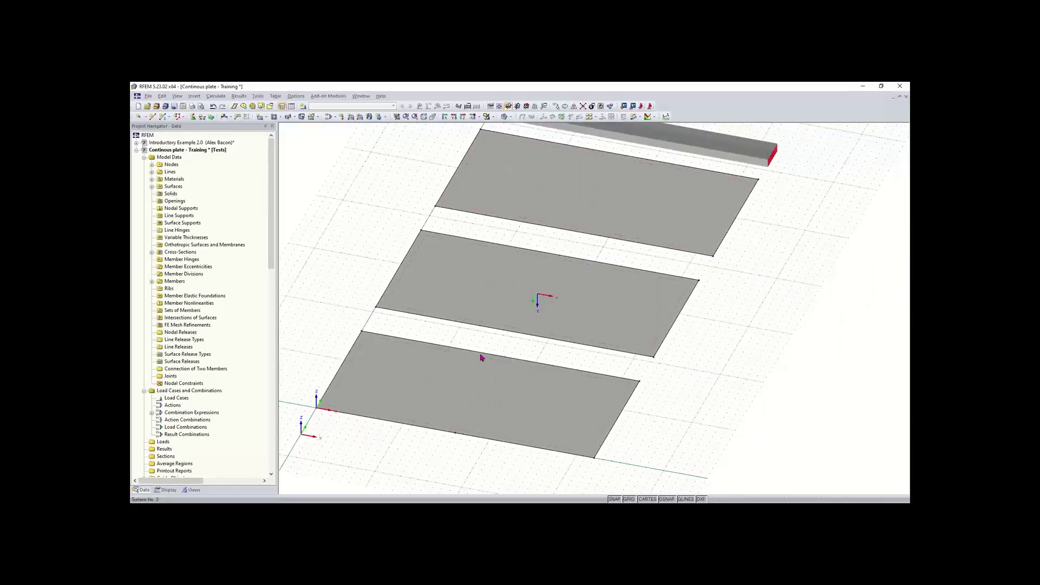
# Divide the first plate's long edge facing the second plate using one new intermediate node.
pyautogui.rightClick(490, 357)
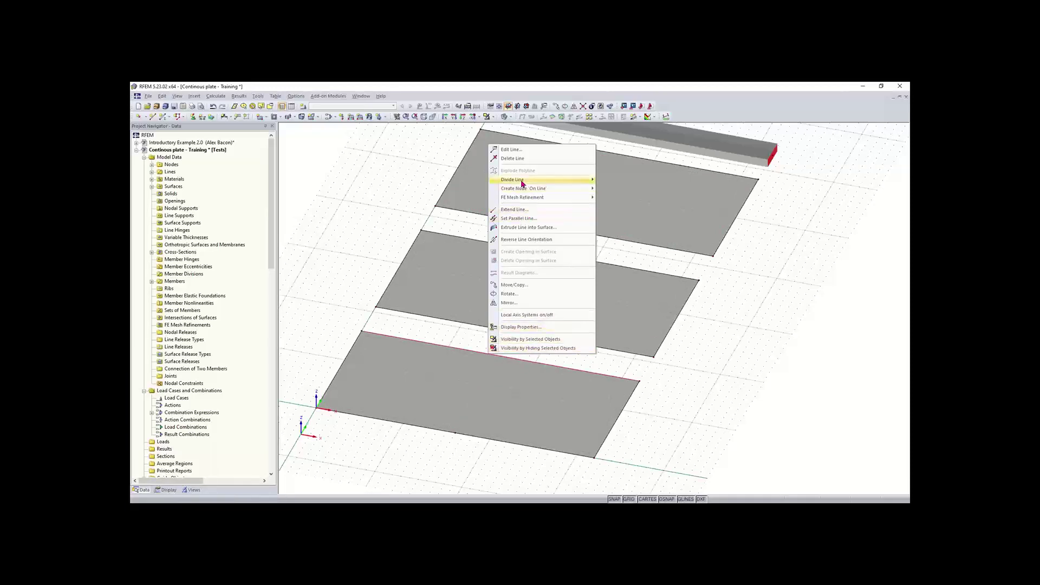
pyautogui.moveTo(526, 183)
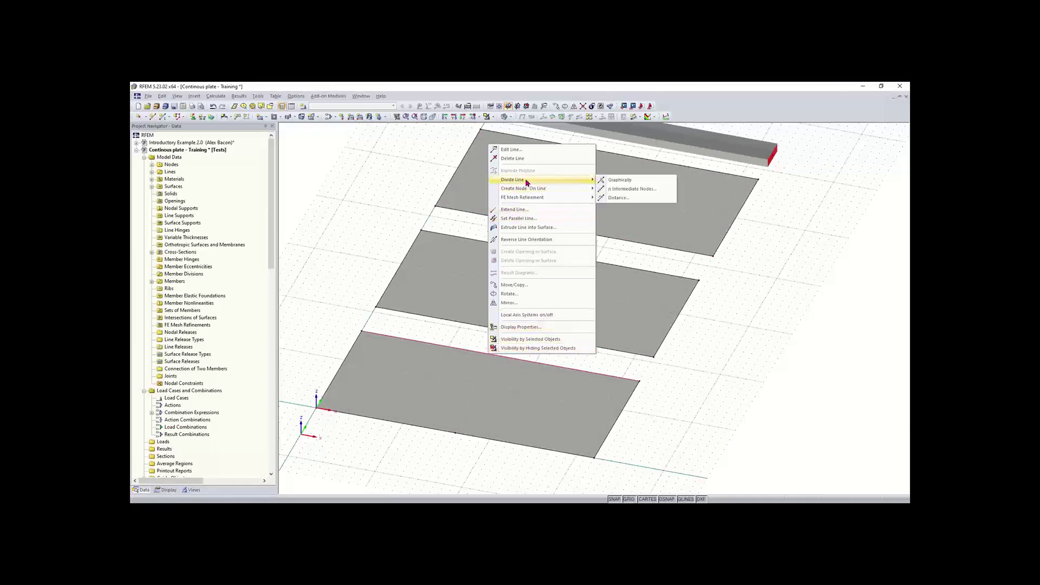
pyautogui.click(632, 192)
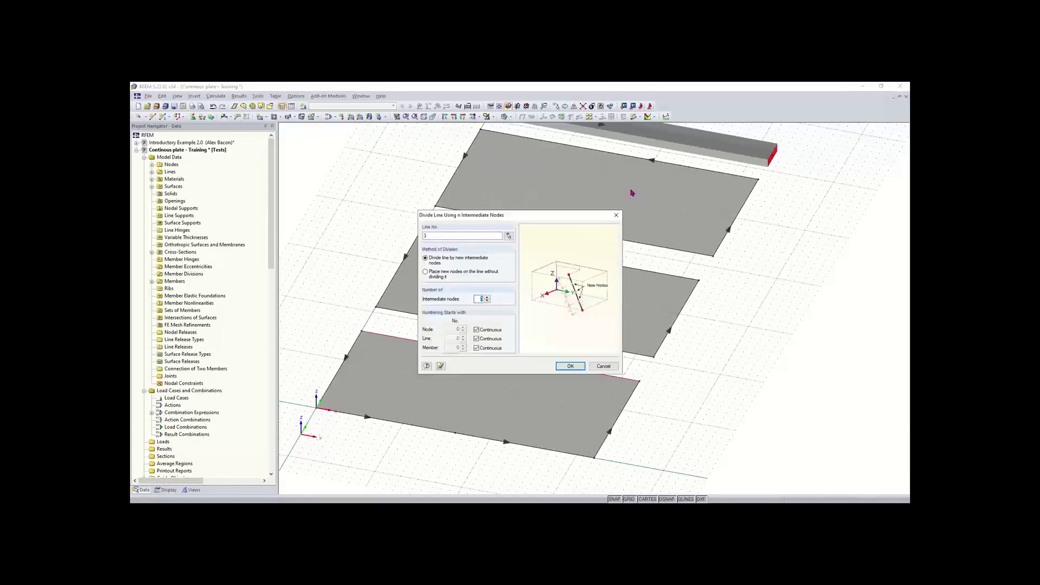
pyautogui.moveTo(567, 213); pyautogui.dragTo(597, 170)
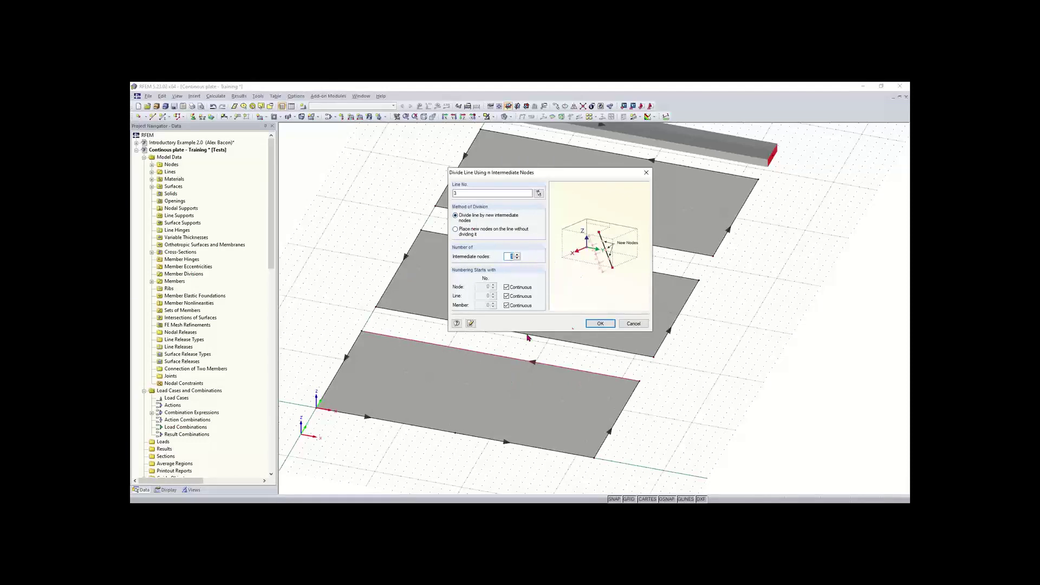
pyautogui.click(601, 324)
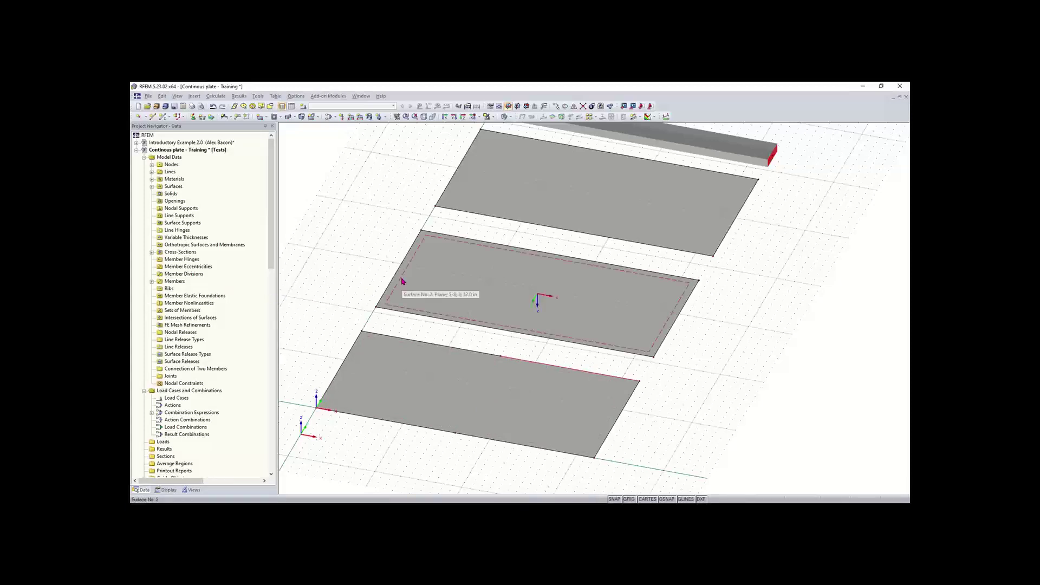
# Divide both long edges of the second and third plates by distance, with a new intermediate node 16 ft from each line start.
pyautogui.click(513, 337)
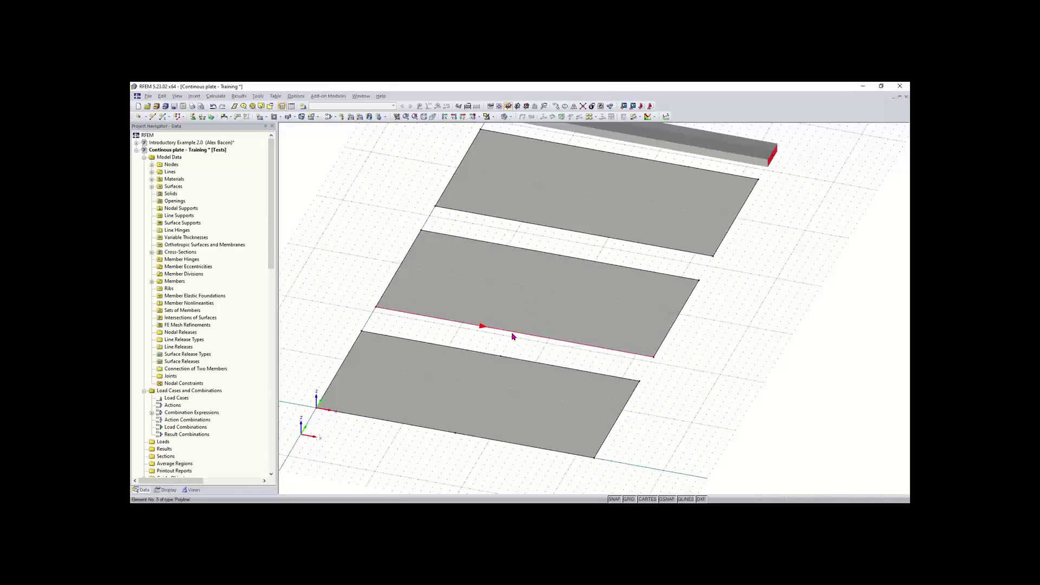
pyautogui.keyDown('ctrl'); pyautogui.click(577, 232); pyautogui.keyUp('ctrl')
pyautogui.rightClick(614, 155)
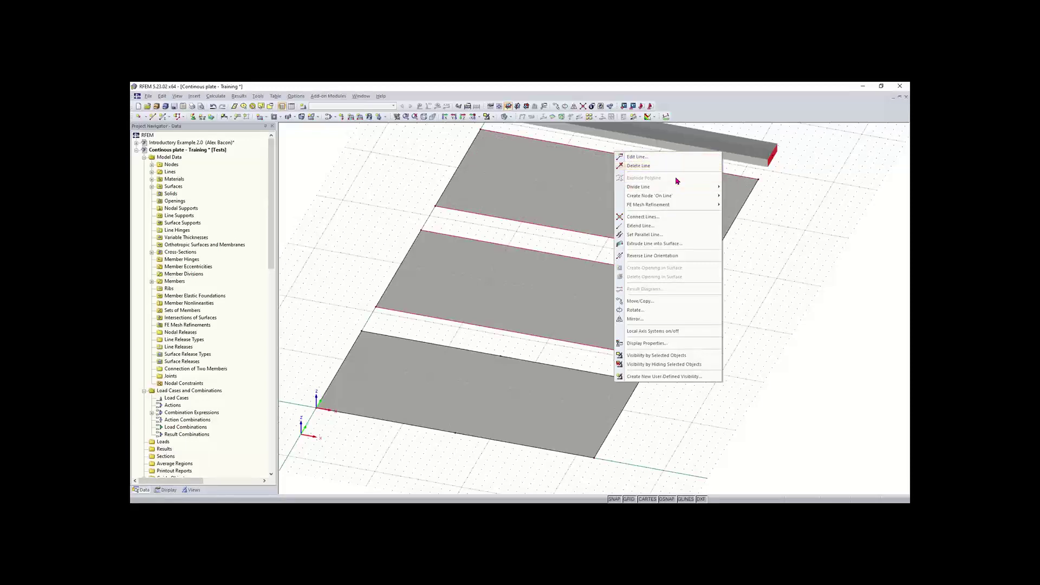
pyautogui.moveTo(660, 187)
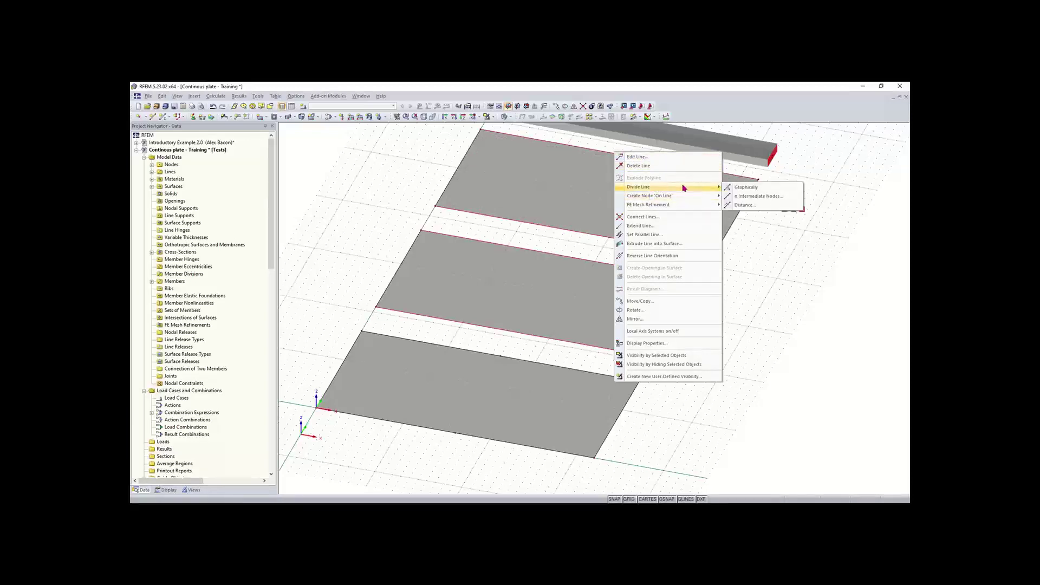
pyautogui.click(745, 205)
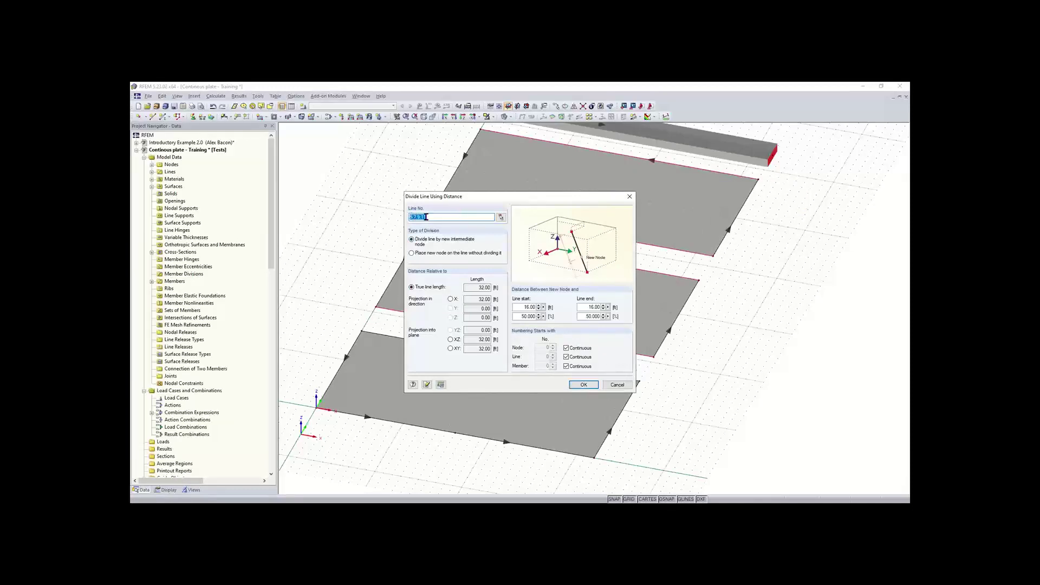
pyautogui.click(596, 389)
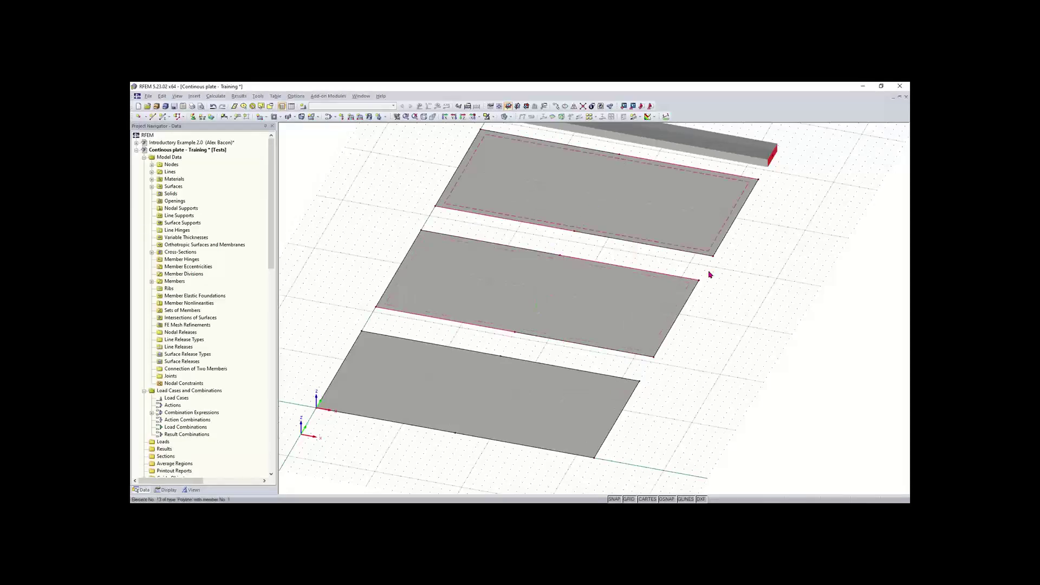
# Divide the beam member beyond the third plate graphically at 16 ft from its start, using absolute division spacing.
pyautogui.scroll(-1, 737, 295)
pyautogui.moveTo(737, 293); pyautogui.dragTo(638, 368, button='middle')
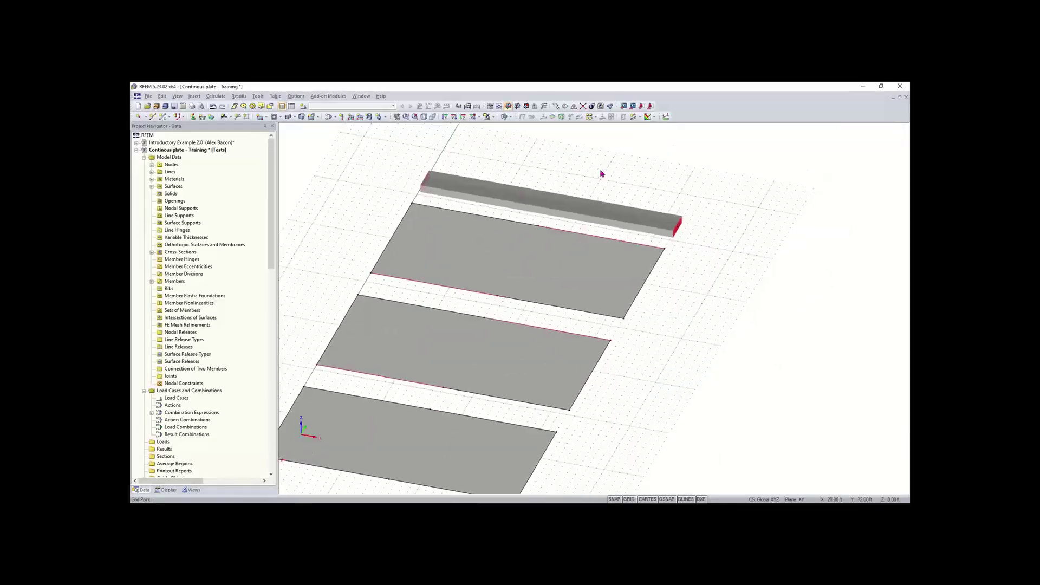
pyautogui.rightClick(548, 206)
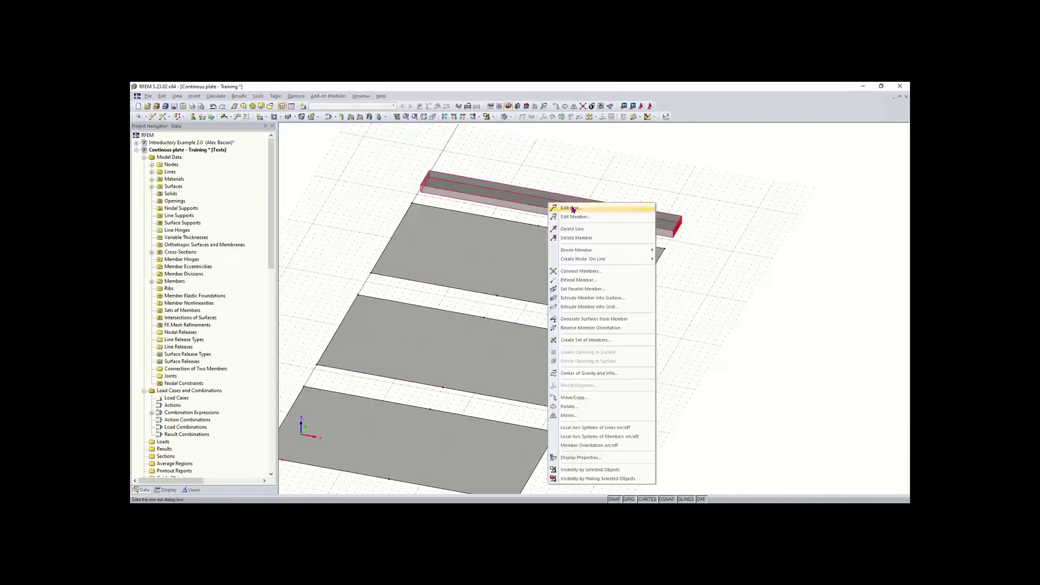
pyautogui.moveTo(587, 251)
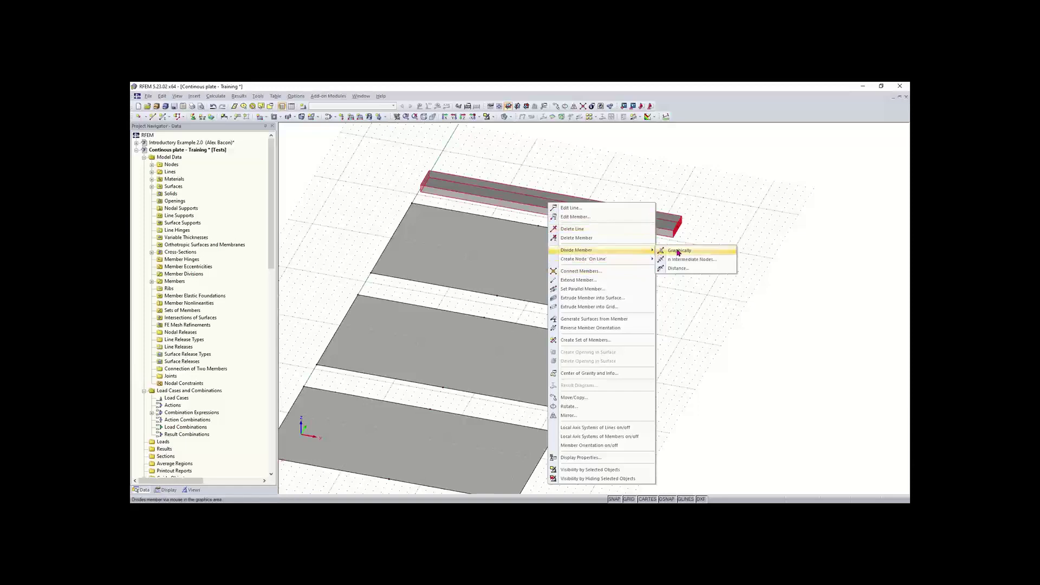
pyautogui.click(706, 252)
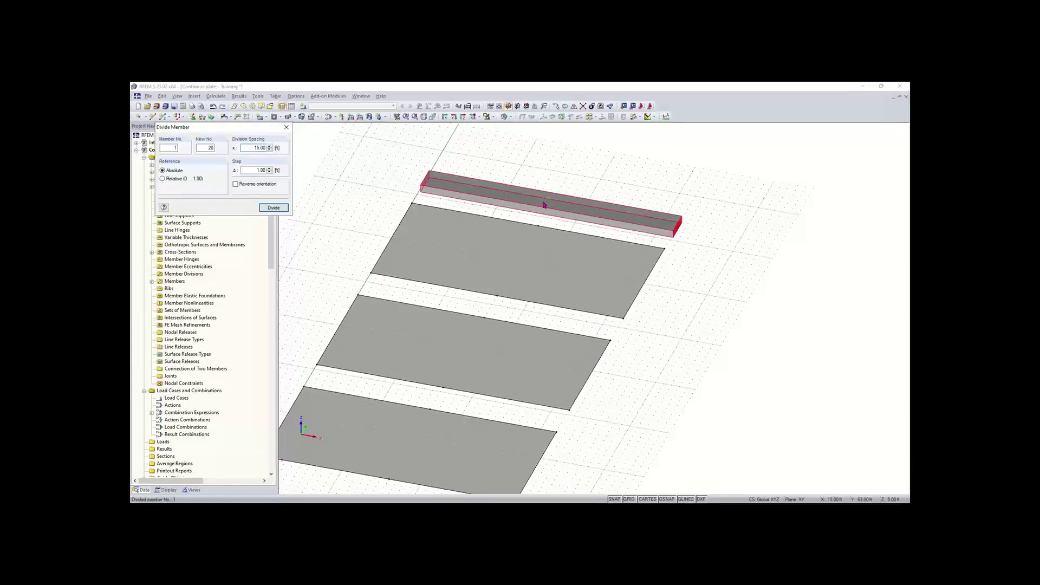
pyautogui.scroll(3, 541, 207)
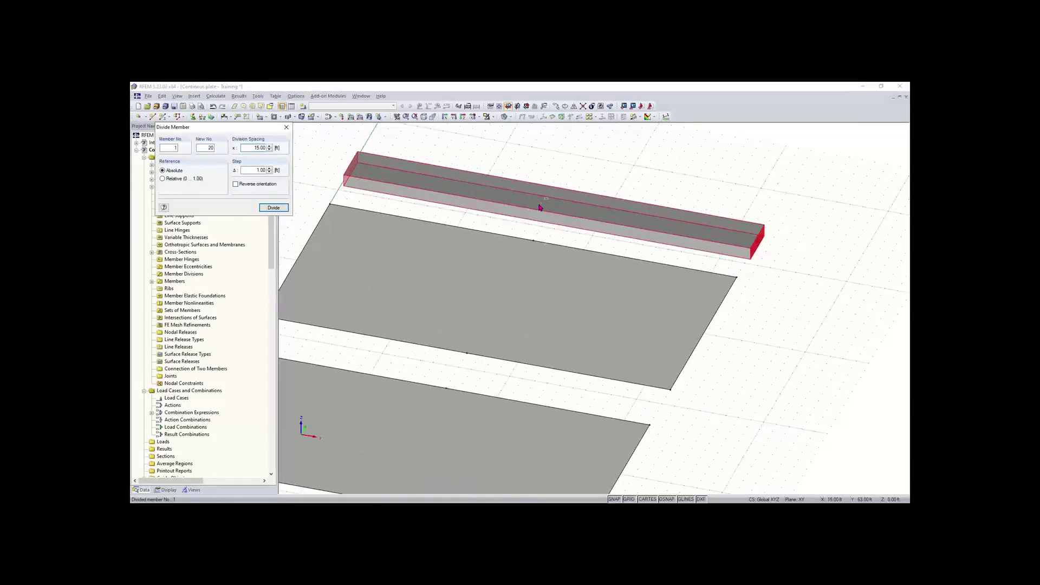
pyautogui.keyDown('ctrl'); pyautogui.moveTo(552, 210); pyautogui.dragTo(596, 221, button='middle'); pyautogui.keyUp('ctrl')
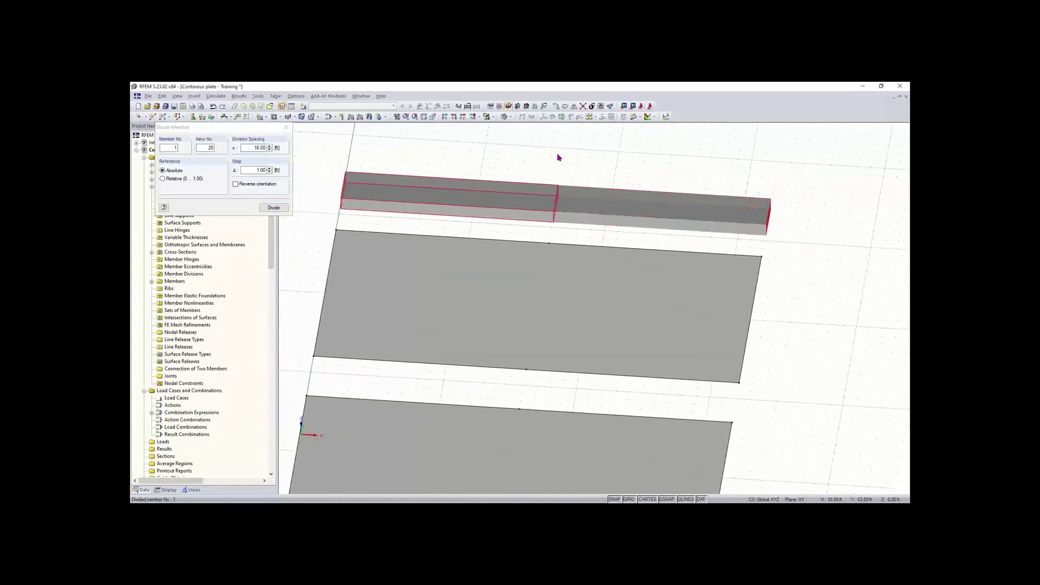
pyautogui.press('Return')
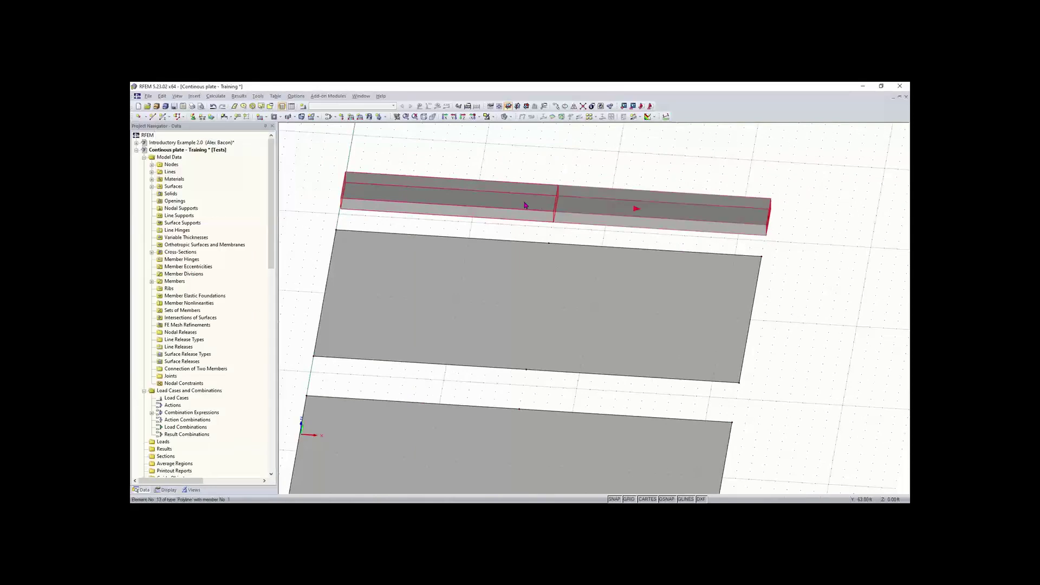
pyautogui.keyDown('ctrl'); pyautogui.click(592, 213); pyautogui.keyUp('ctrl')
pyautogui.keyDown('ctrl'); pyautogui.moveTo(547, 349); pyautogui.dragTo(555, 330, button='middle'); pyautogui.keyUp('ctrl')
pyautogui.click(529, 335)
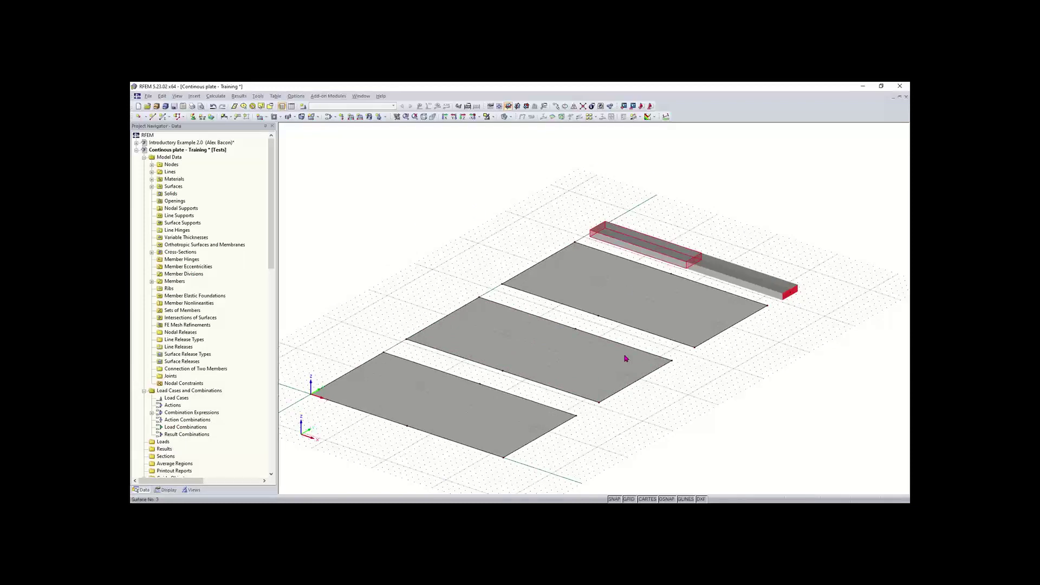
pyautogui.click(429, 279)
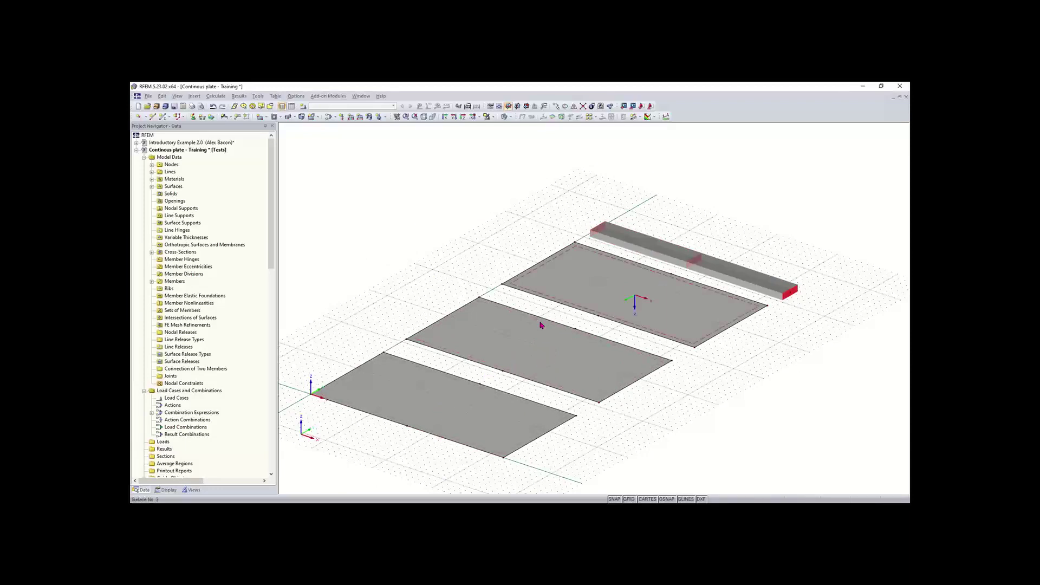
pyautogui.click(153, 118)
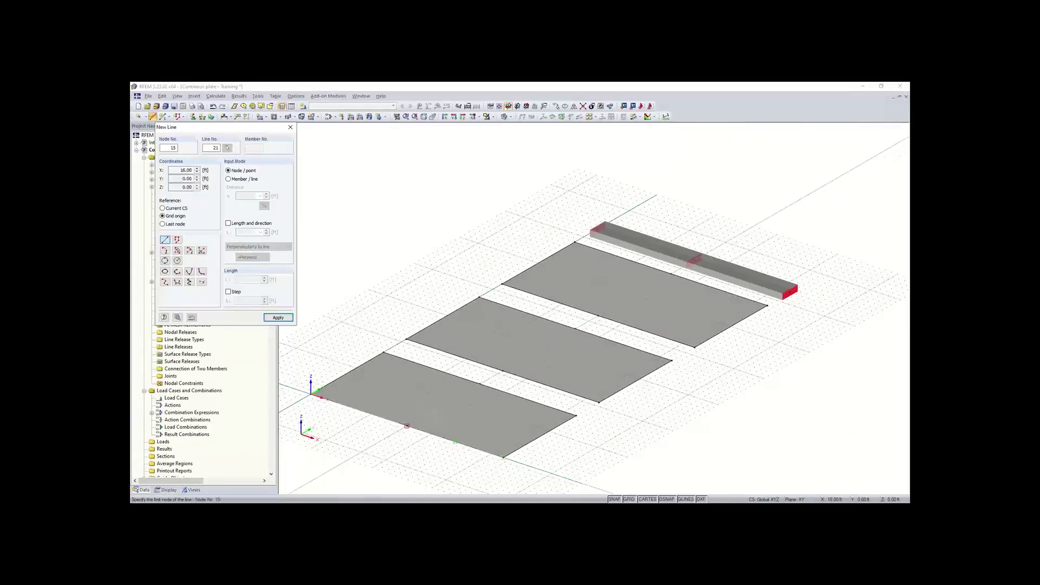
pyautogui.click(407, 426)
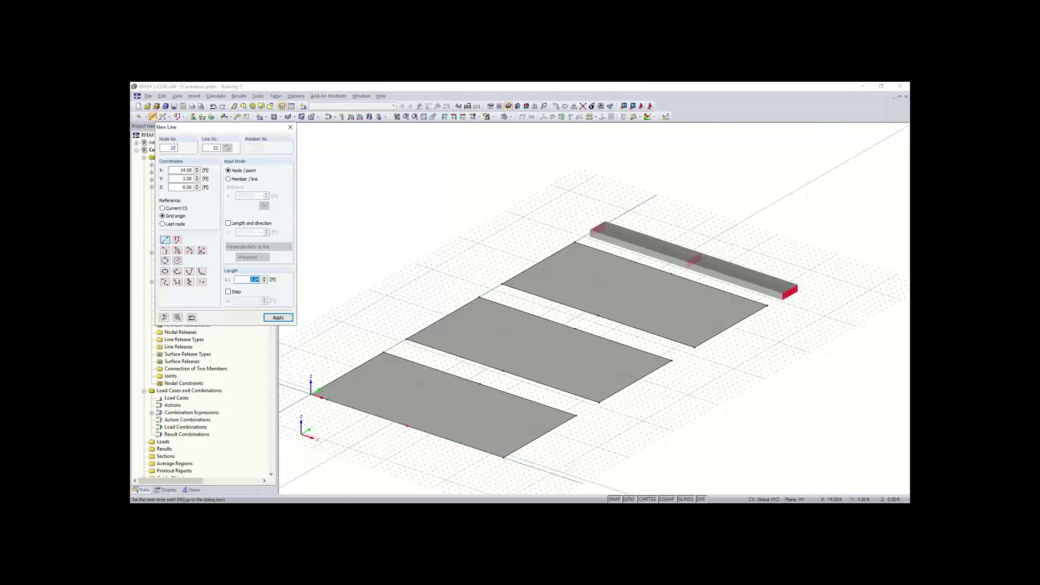
pyautogui.click(290, 126)
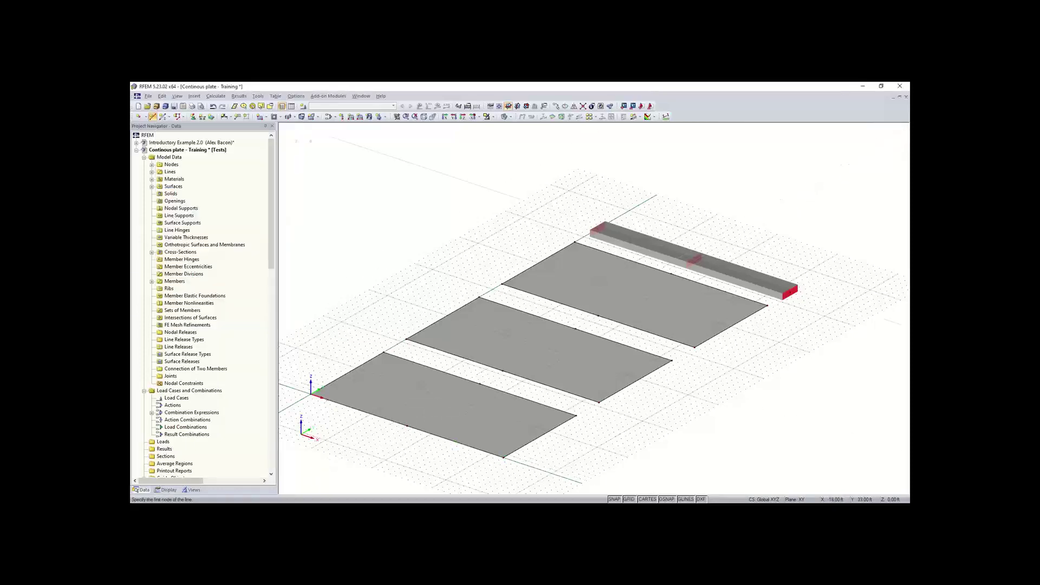
# Draw a straight line across the first plate from midpoint node (16, 0, 0) to midpoint node (16, 16, 0) ft.
pyautogui.click(153, 118)
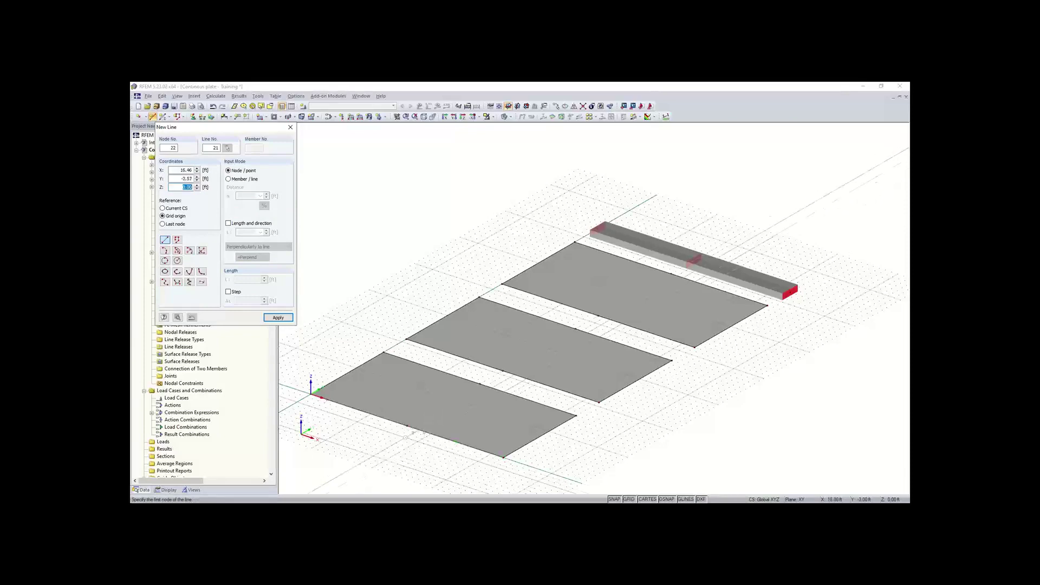
pyautogui.click(407, 426)
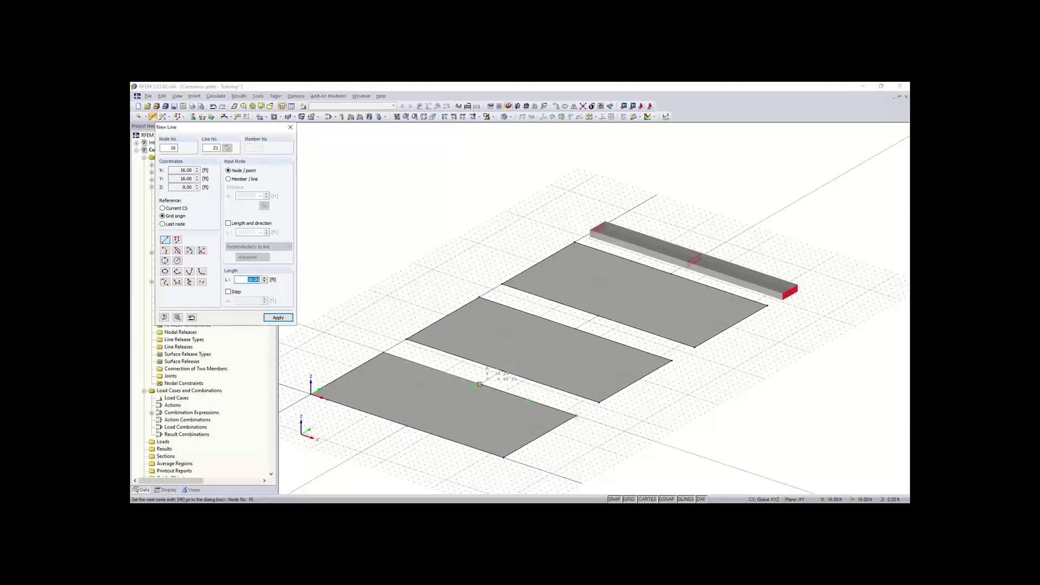
pyautogui.click(479, 384)
pyautogui.rightClick(395, 475)
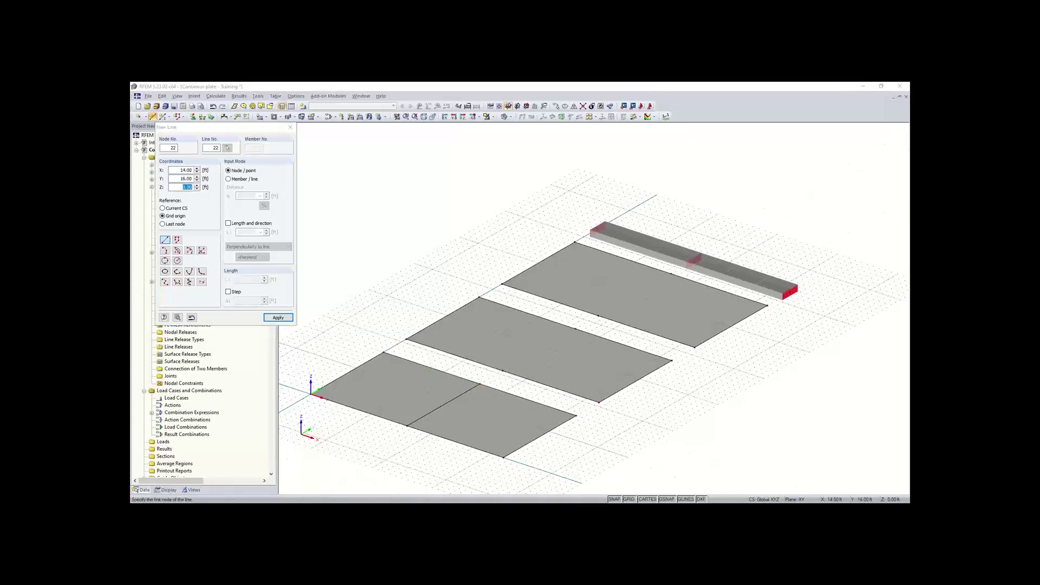
pyautogui.press('Escape')
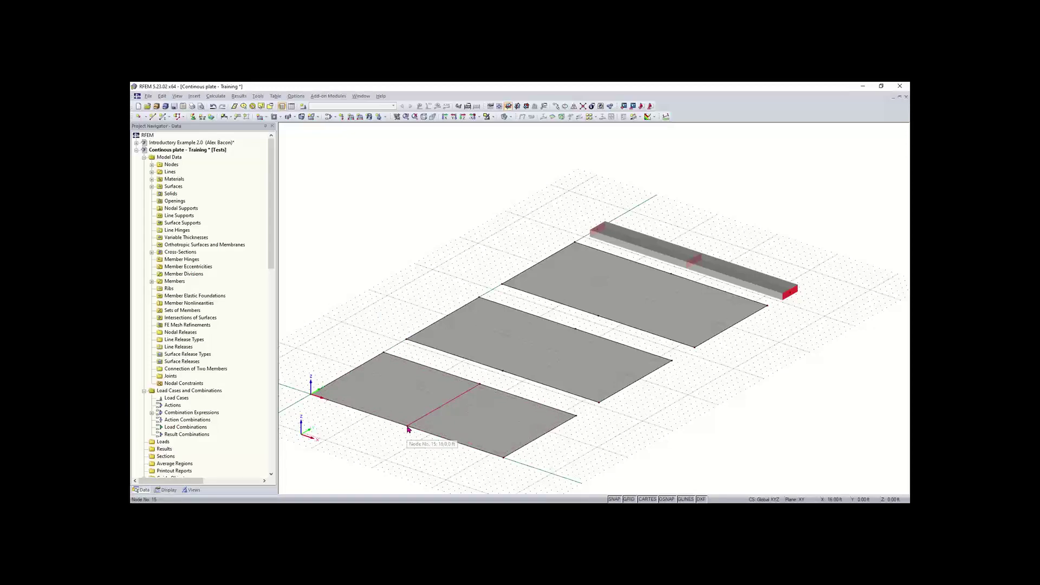
# Copy the first plate's crossing line onto the second and third plates, joining the midpoint nodes of their long edges.
pyautogui.click(504, 374)
pyautogui.moveTo(597, 320); pyautogui.dragTo(598, 317)
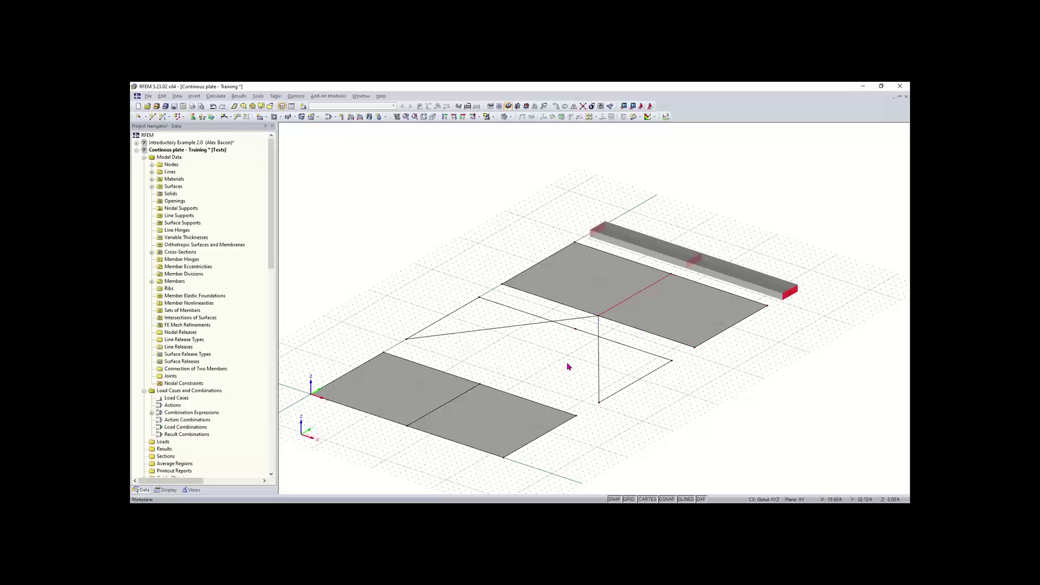
pyautogui.hotkey('ctrl', 'z')
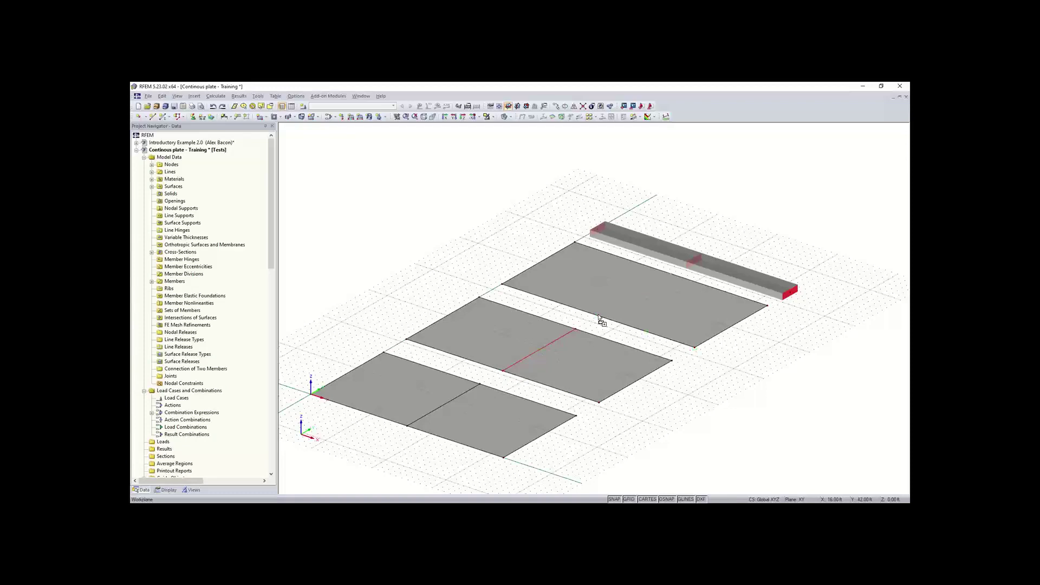
pyautogui.click(543, 376)
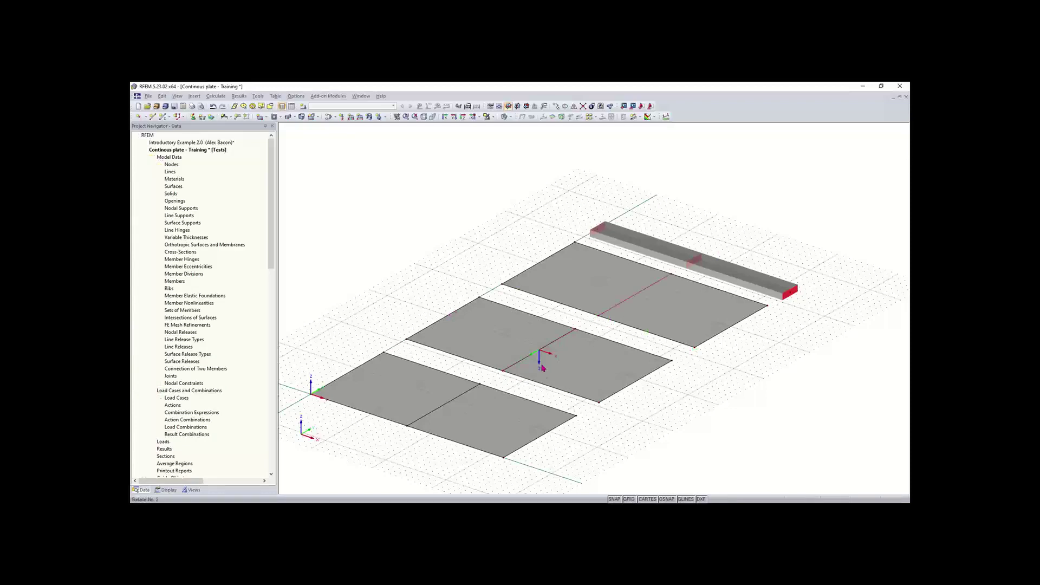
pyautogui.press('Escape')
pyautogui.scroll(-1, 576, 244)
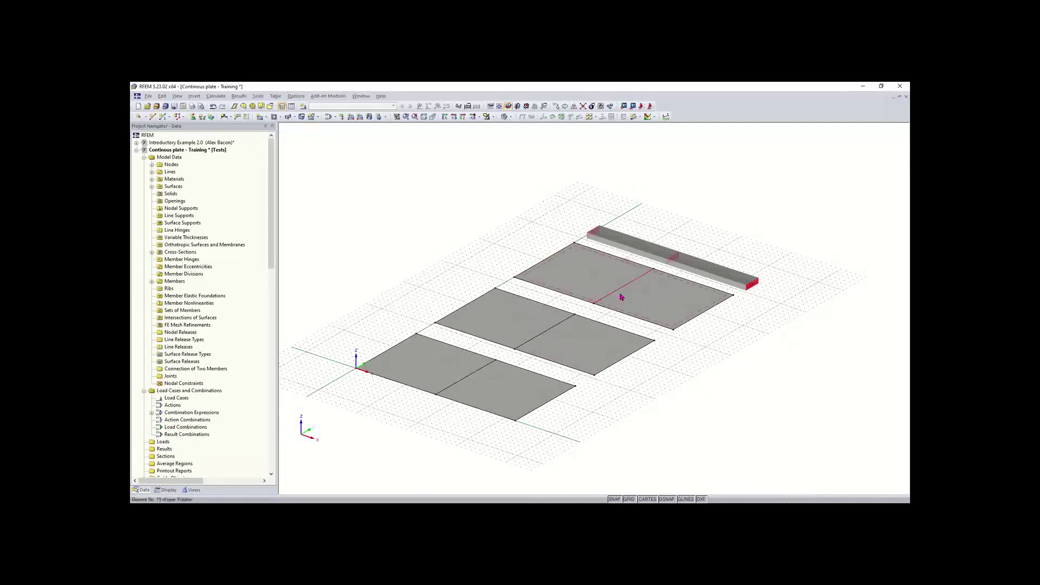
pyautogui.moveTo(697, 353); pyautogui.dragTo(682, 351, button='middle')
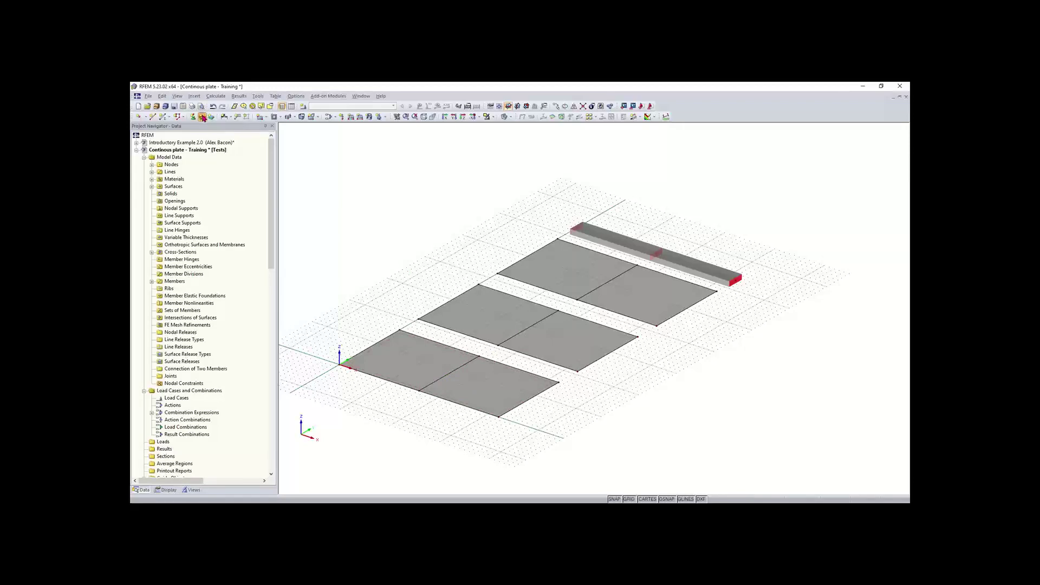
# Create a hinged line support with global X, Y and Z fixed and assign it to the crossing lines of all three plates.
pyautogui.click(202, 117)
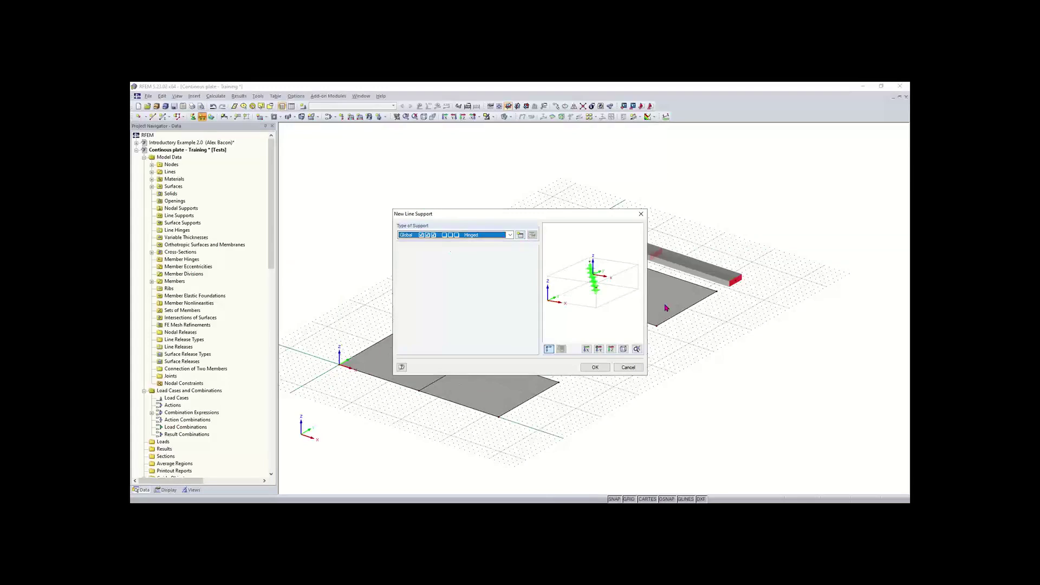
pyautogui.click(521, 237)
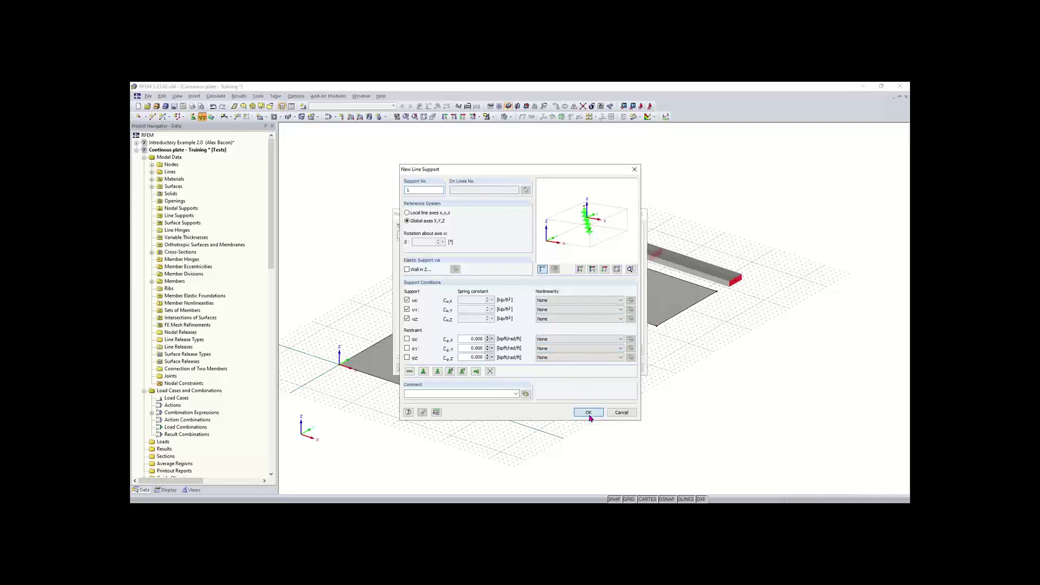
pyautogui.click(588, 412)
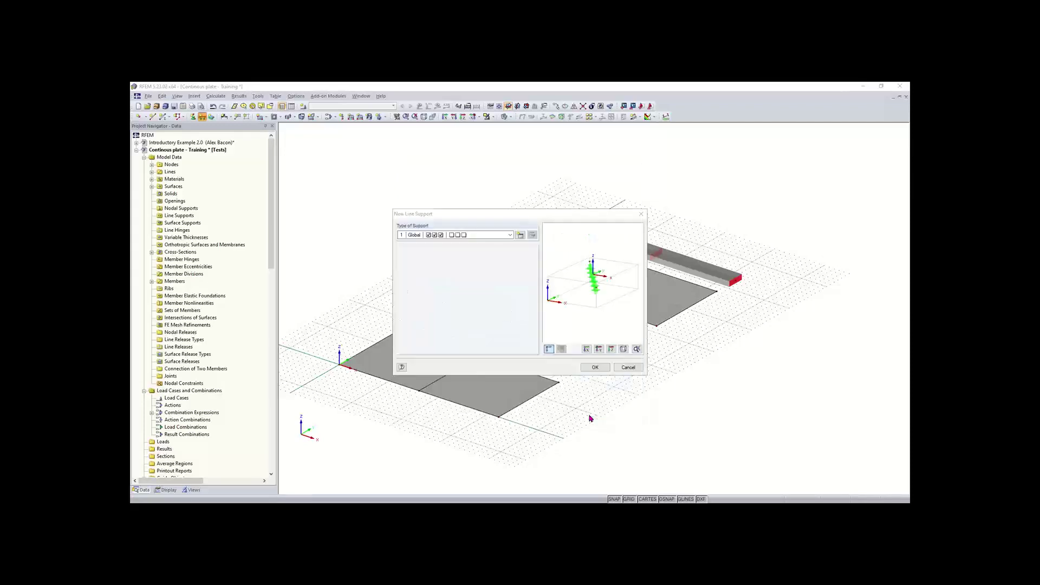
pyautogui.click(595, 367)
pyautogui.click(443, 377)
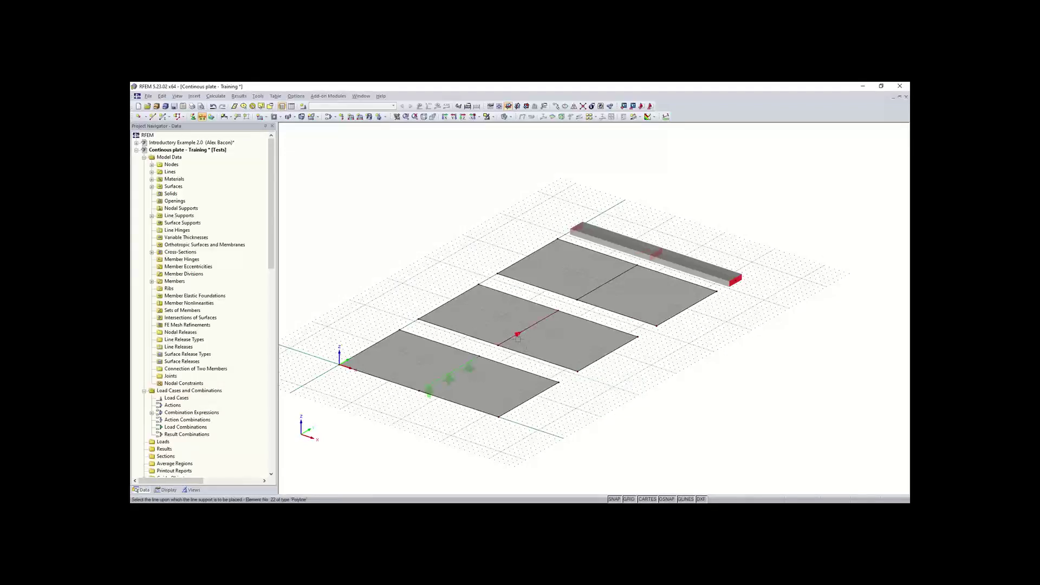
pyautogui.click(566, 304)
pyautogui.click(596, 287)
# Assign the same hinged line support to both short outer edges of each of the three plates.
pyautogui.click(387, 335)
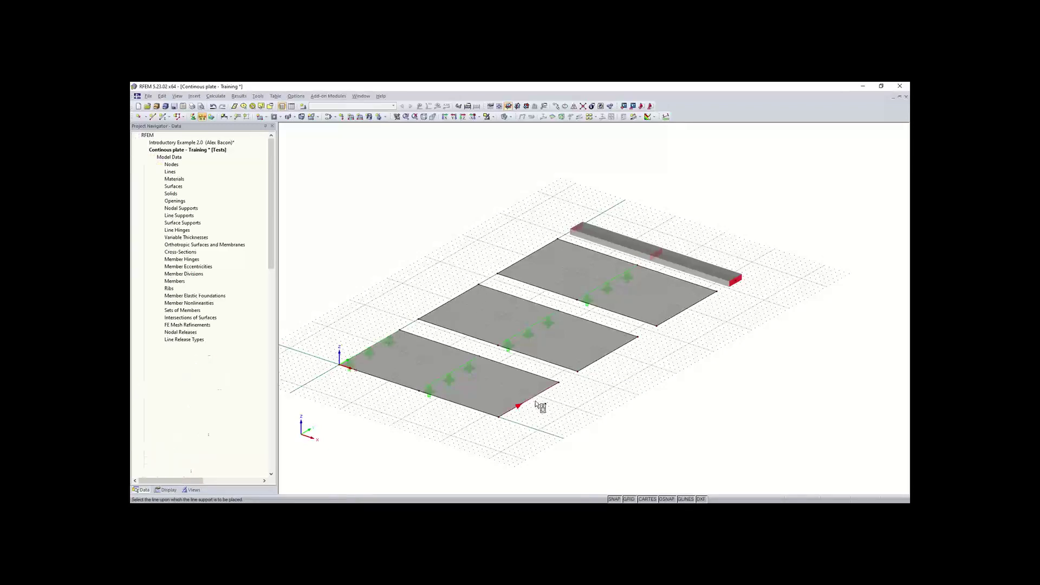
pyautogui.click(596, 363)
pyautogui.click(529, 400)
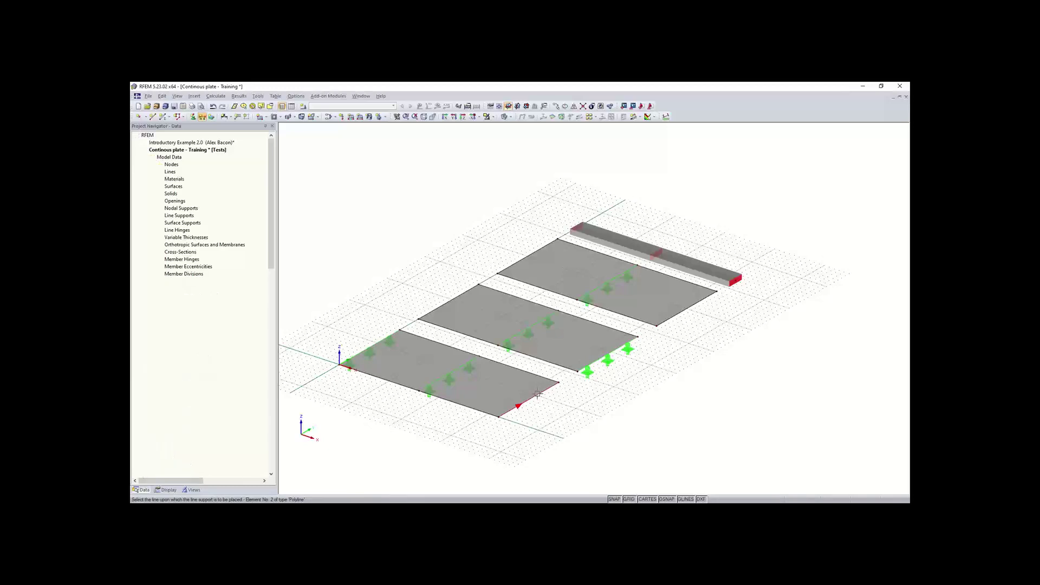
pyautogui.click(458, 298)
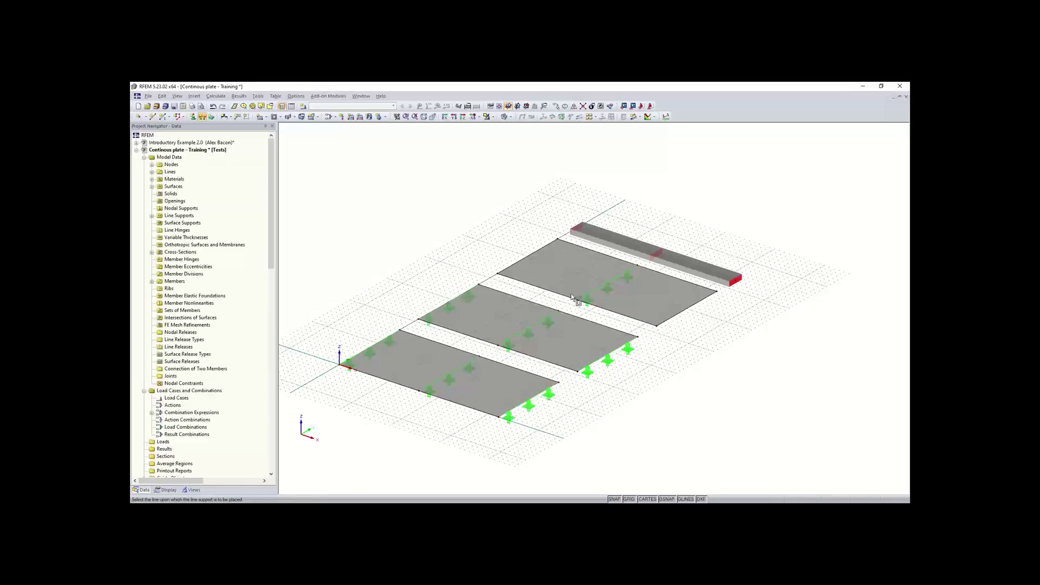
pyautogui.click(512, 266)
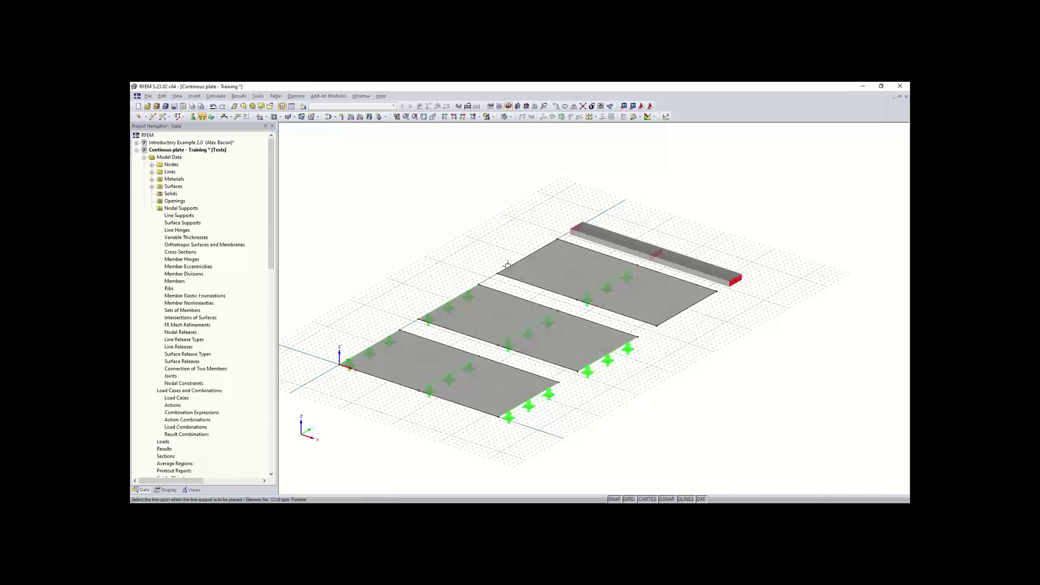
pyautogui.click(681, 314)
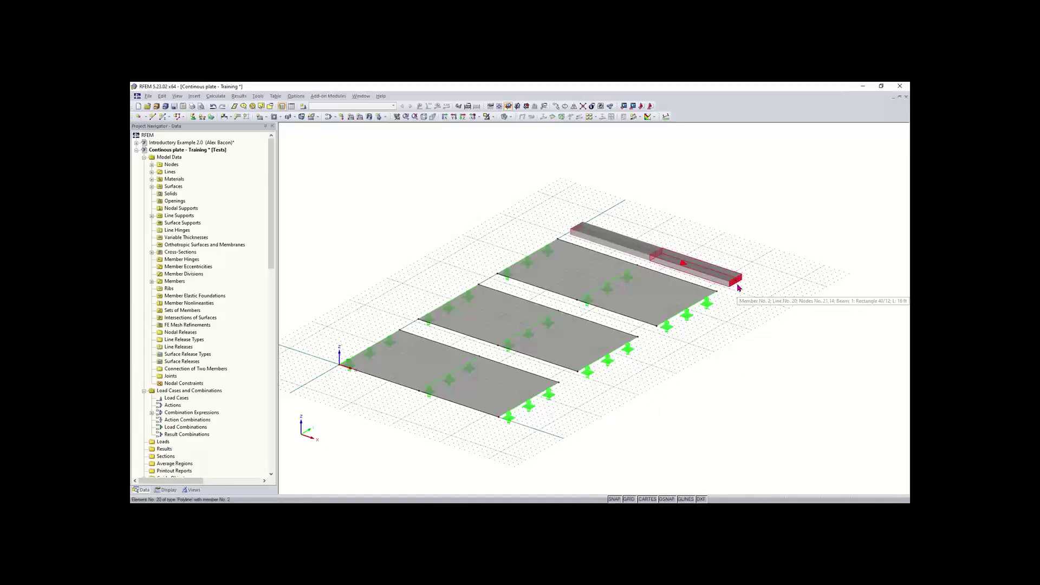
# Place hinged nodal supports on the beam's end node at X 32 ft and on its middle node.
pyautogui.scroll(1, 695, 309)
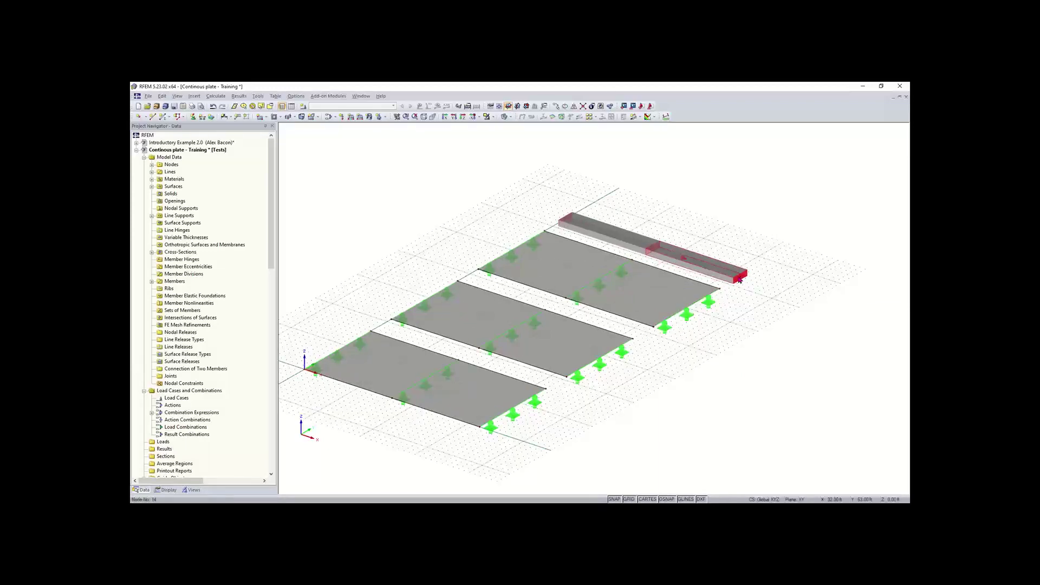
pyautogui.click(193, 118)
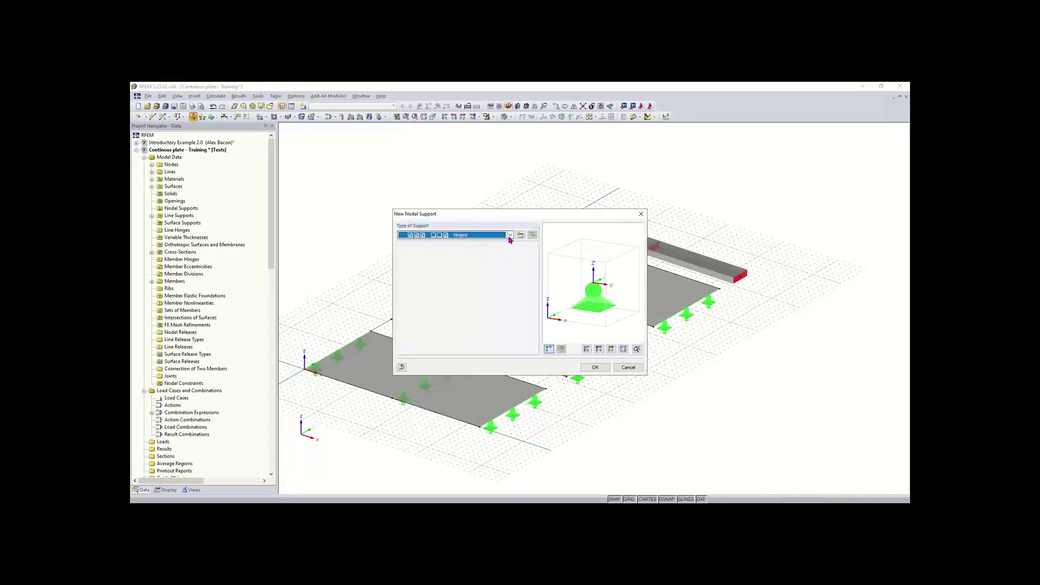
pyautogui.click(510, 235)
pyautogui.click(484, 243)
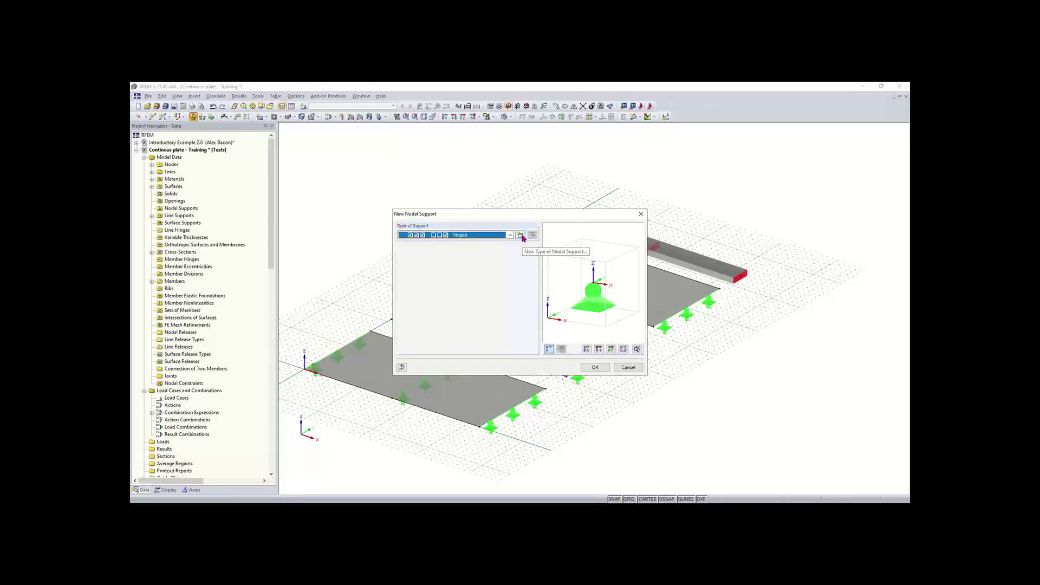
pyautogui.click(510, 235)
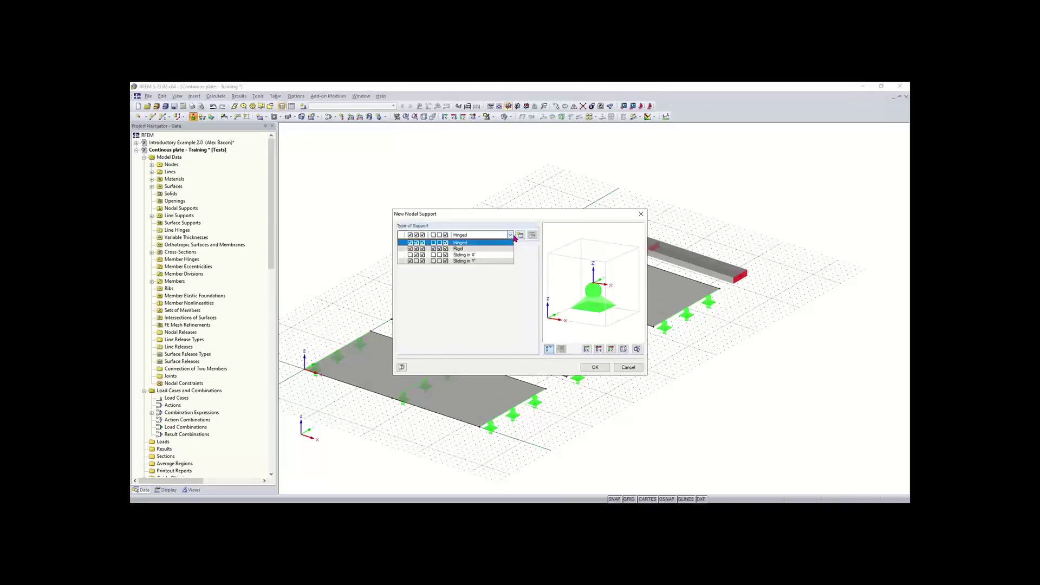
pyautogui.click(450, 244)
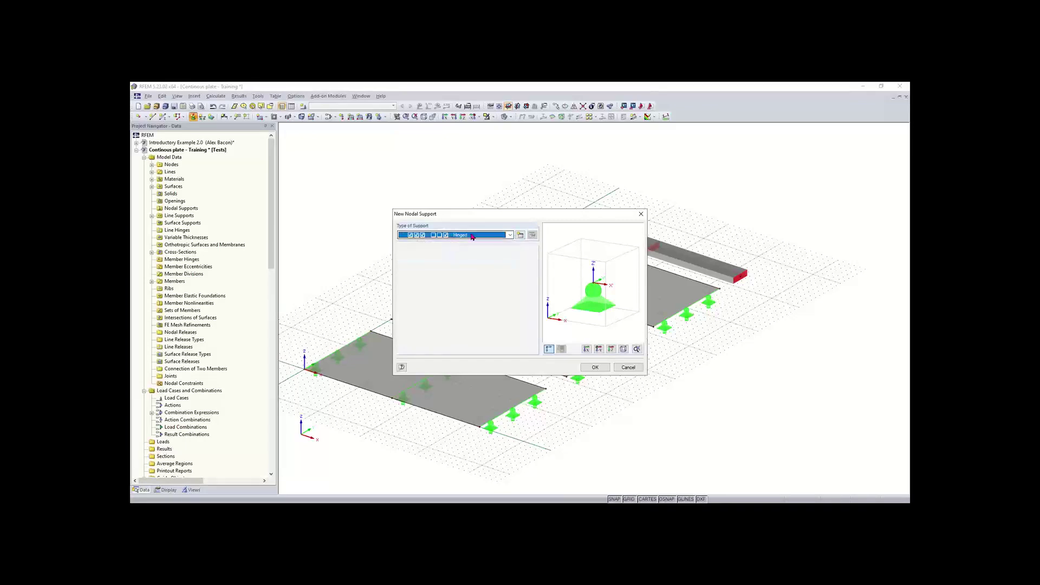
pyautogui.click(595, 368)
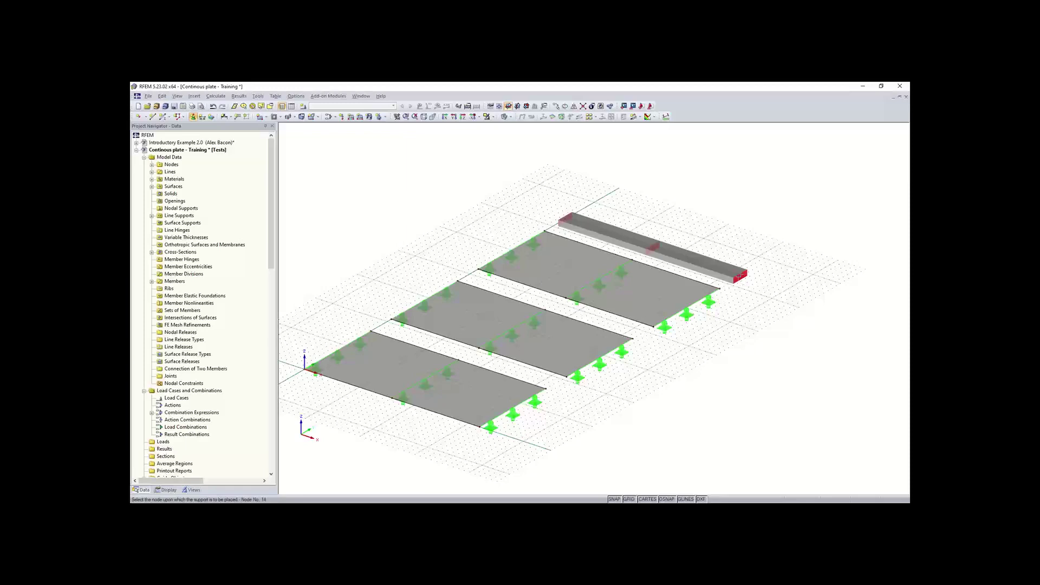
pyautogui.click(739, 277)
pyautogui.scroll(4, 653, 252)
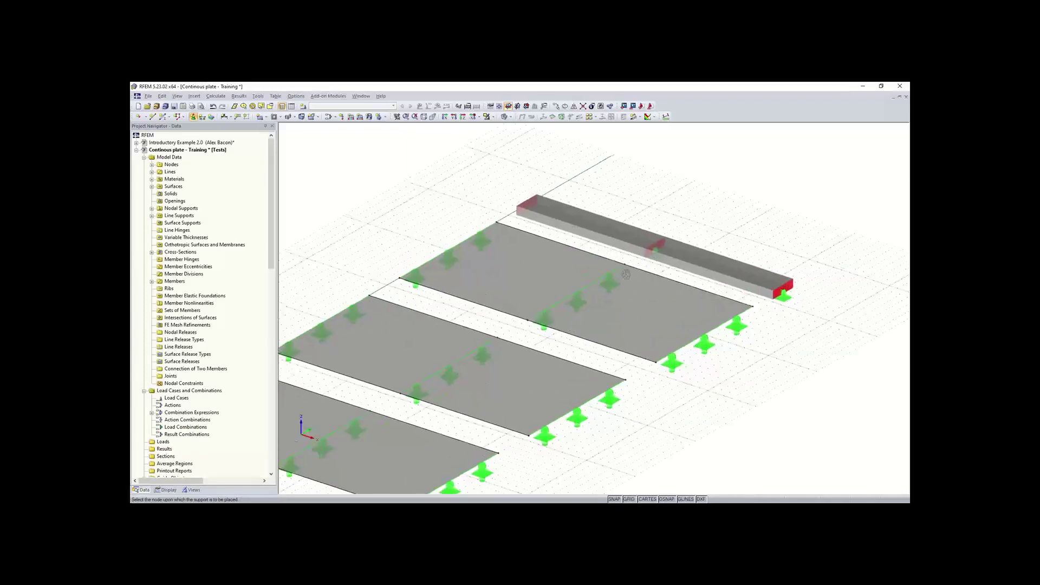
pyautogui.moveTo(626, 274); pyautogui.dragTo(561, 280, button='middle')
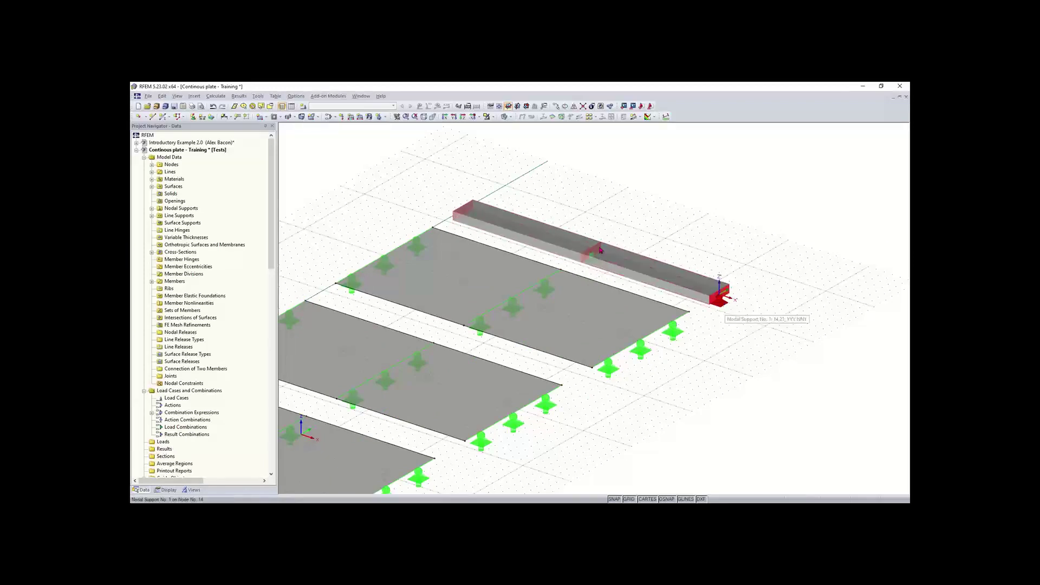
# Create a second nodal support type with rotation about X also restrained and place it on the beam's start node.
pyautogui.click(193, 117)
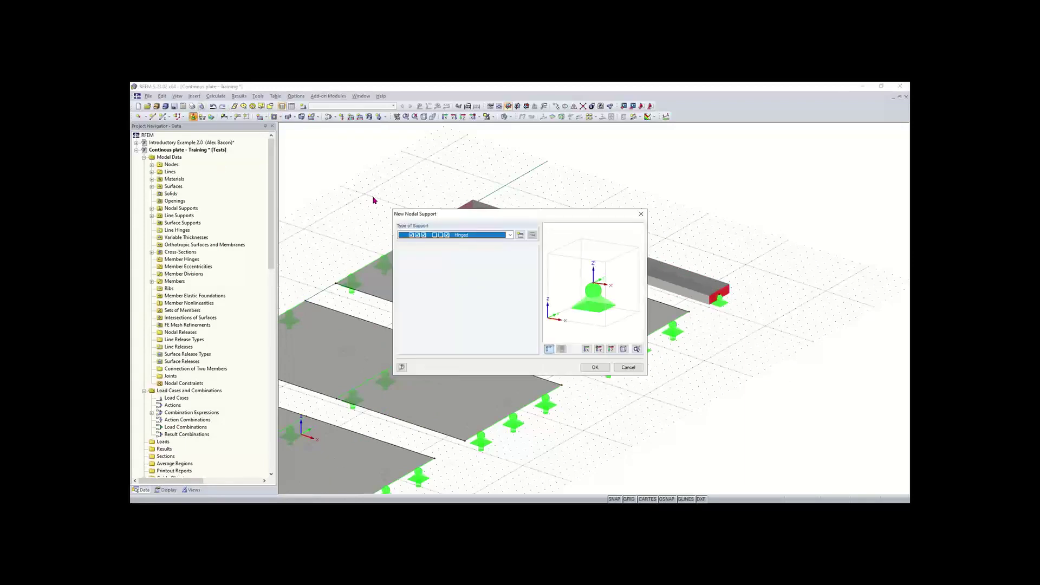
pyautogui.click(520, 236)
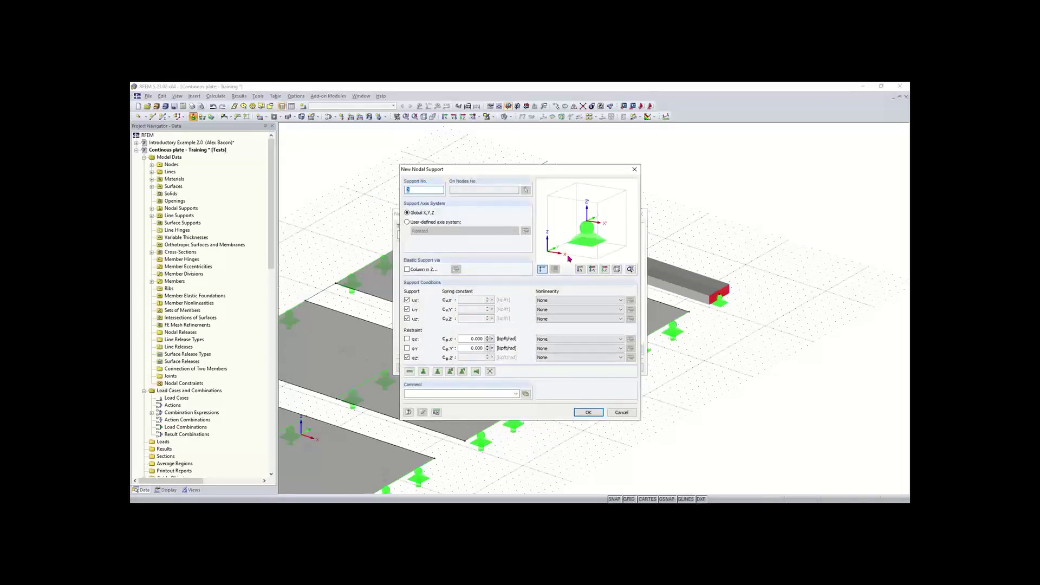
pyautogui.click(407, 339)
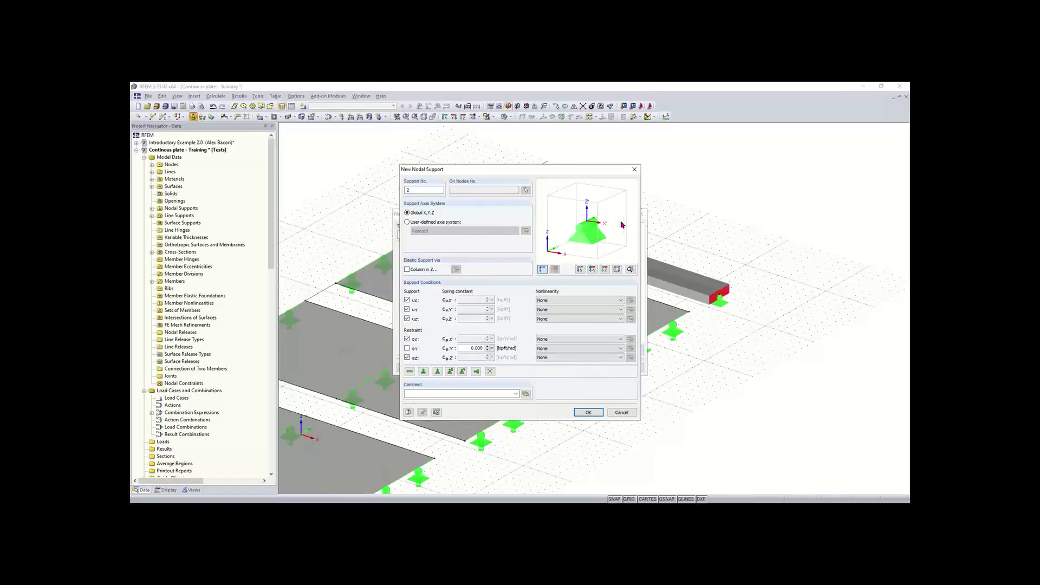
pyautogui.click(591, 413)
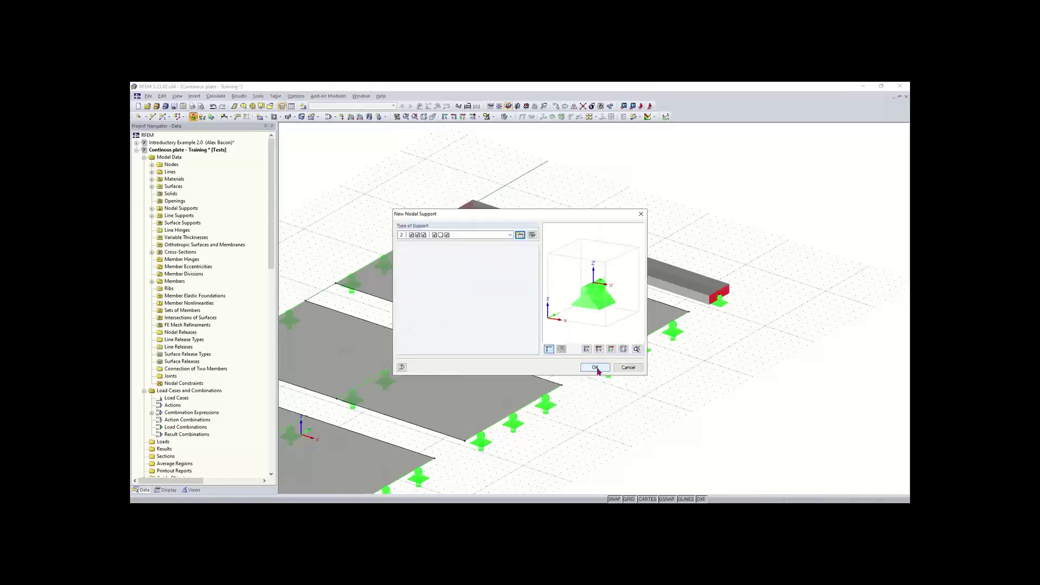
pyautogui.click(595, 368)
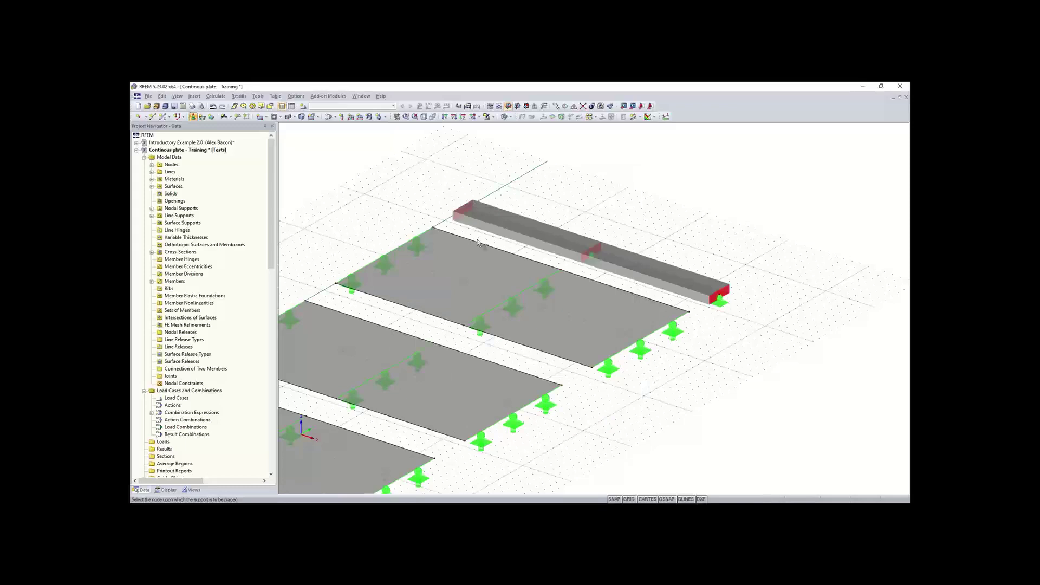
pyautogui.click(461, 213)
pyautogui.scroll(4, 464, 220)
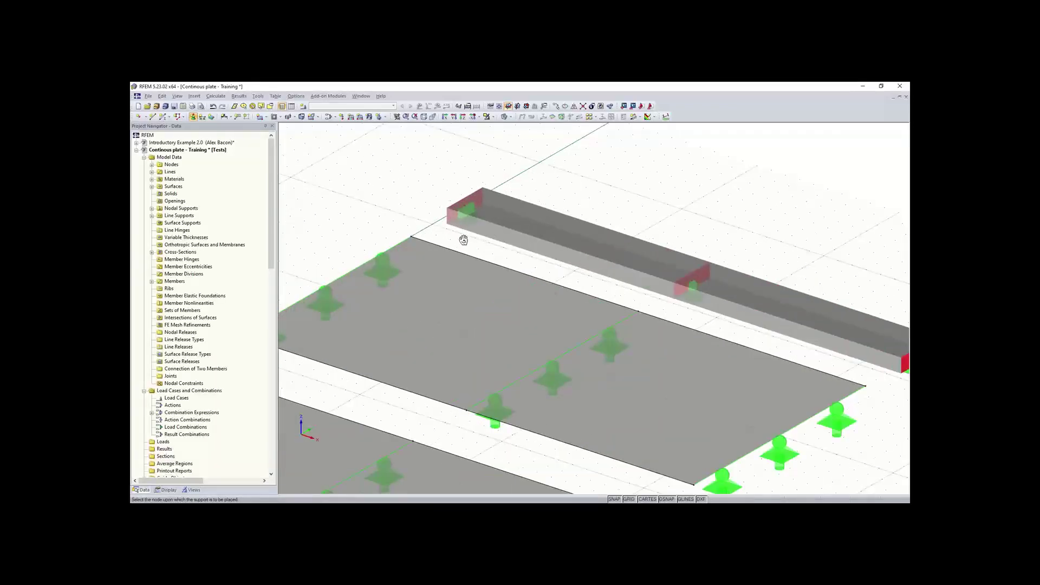
pyautogui.moveTo(464, 239); pyautogui.dragTo(391, 224, button='middle')
pyautogui.press('Escape')
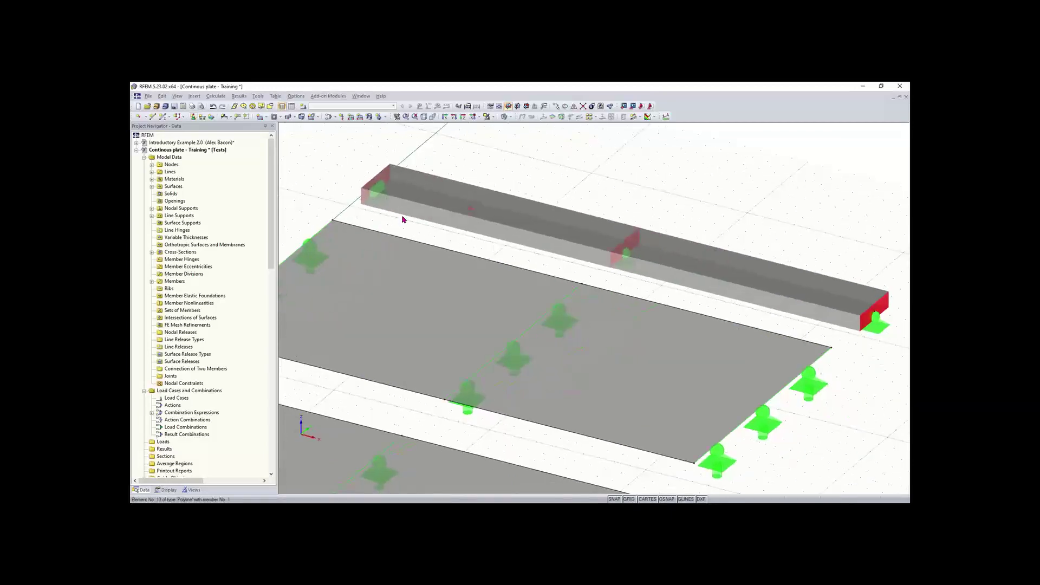
# Examine the supports on the plates and the beam from several viewing angles.
pyautogui.scroll(-1, 404, 219)
pyautogui.scroll(-2, 543, 260)
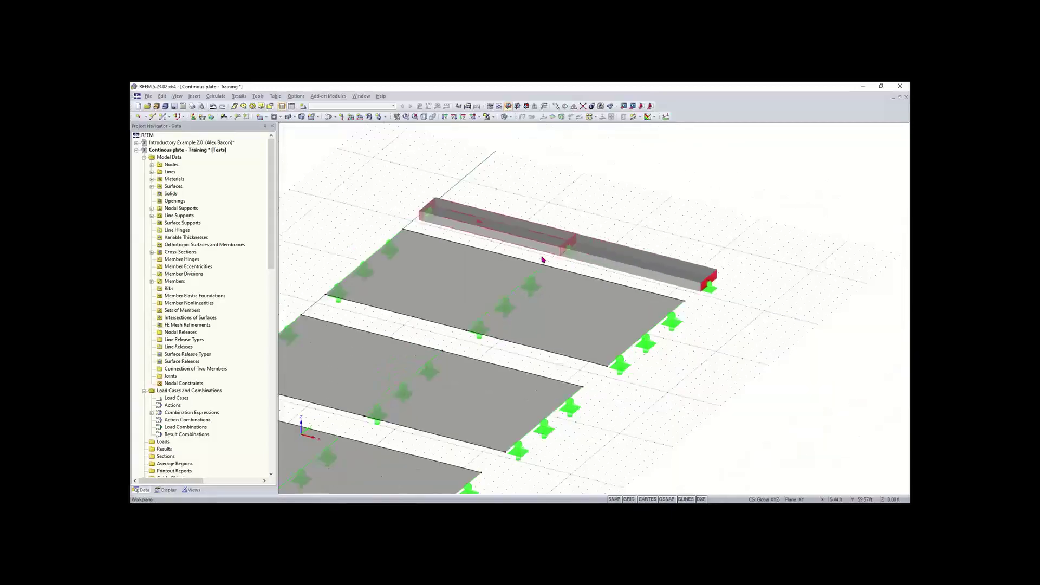
pyautogui.moveTo(499, 243); pyautogui.dragTo(572, 198, button='middle')
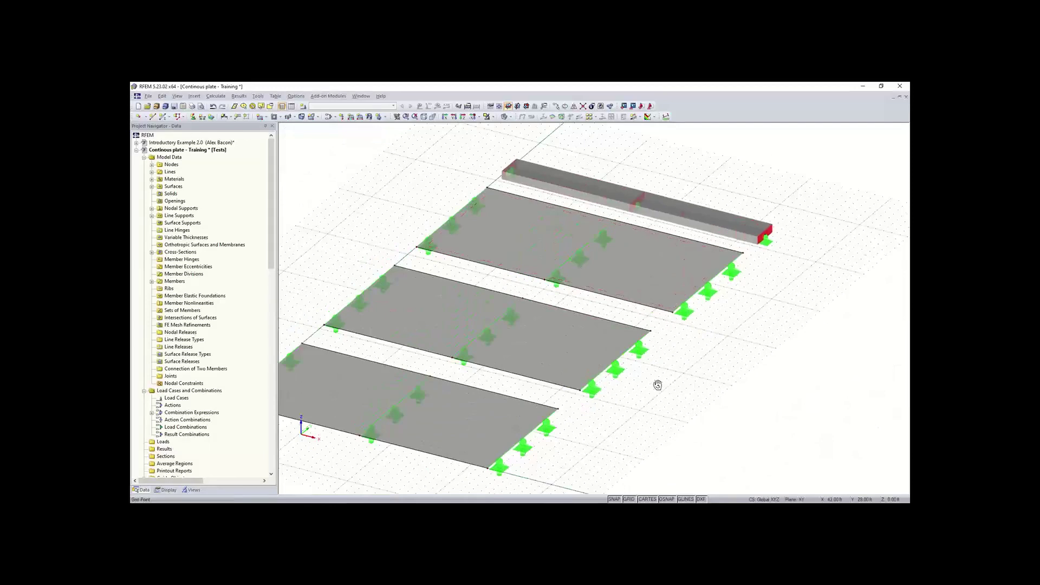
pyautogui.keyDown('ctrl'); pyautogui.moveTo(658, 385); pyautogui.dragTo(614, 381, button='middle'); pyautogui.keyUp('ctrl')
pyautogui.rightClick(613, 380)
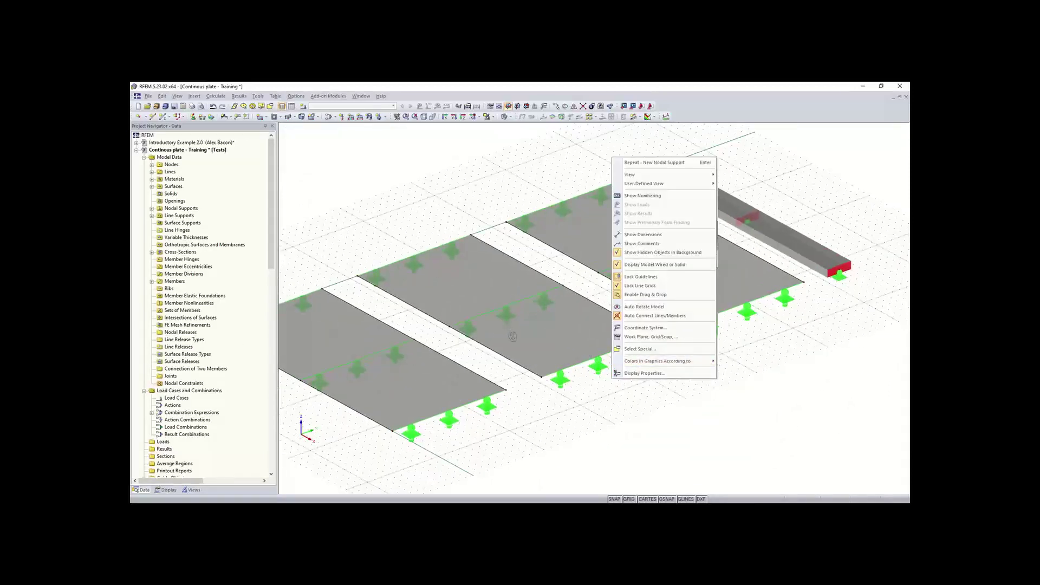
pyautogui.moveTo(514, 336); pyautogui.dragTo(541, 322, button='middle')
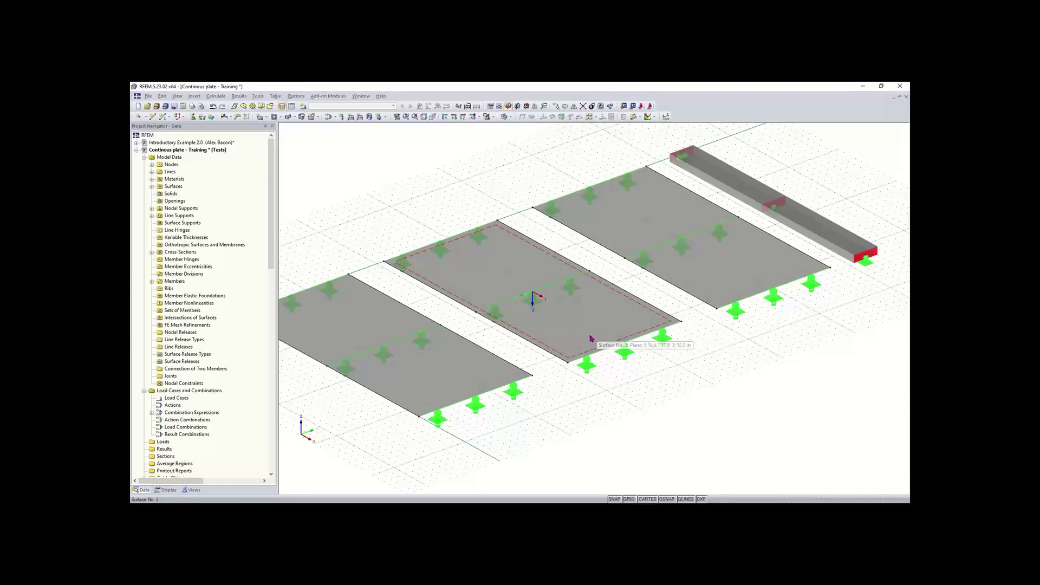
pyautogui.click(576, 347)
pyautogui.keyDown('ctrl'); pyautogui.moveTo(578, 348); pyautogui.dragTo(666, 390, button='middle'); pyautogui.keyUp('ctrl')
pyautogui.click(667, 389)
pyautogui.scroll(-2, 671, 280)
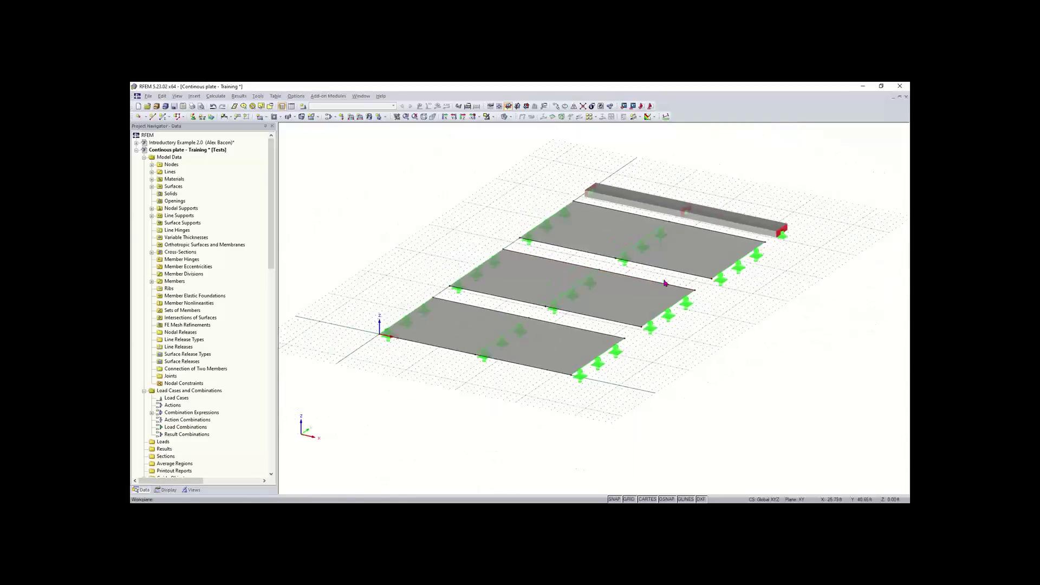
pyautogui.moveTo(665, 281); pyautogui.dragTo(601, 312, button='middle')
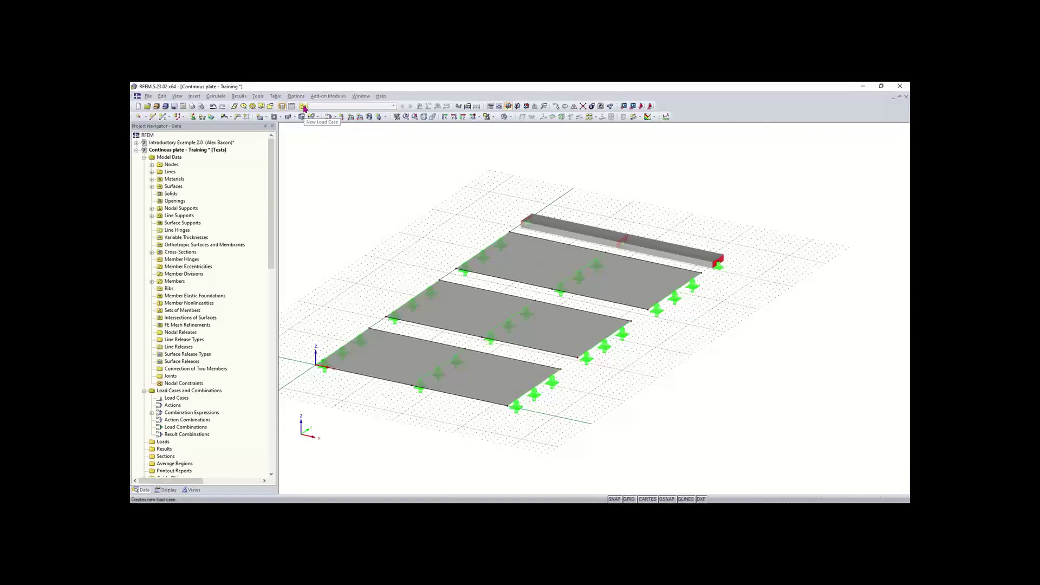
# Create load case LC1 with the description Dead load, the Dead action category and active self-weight.
pyautogui.click(304, 107)
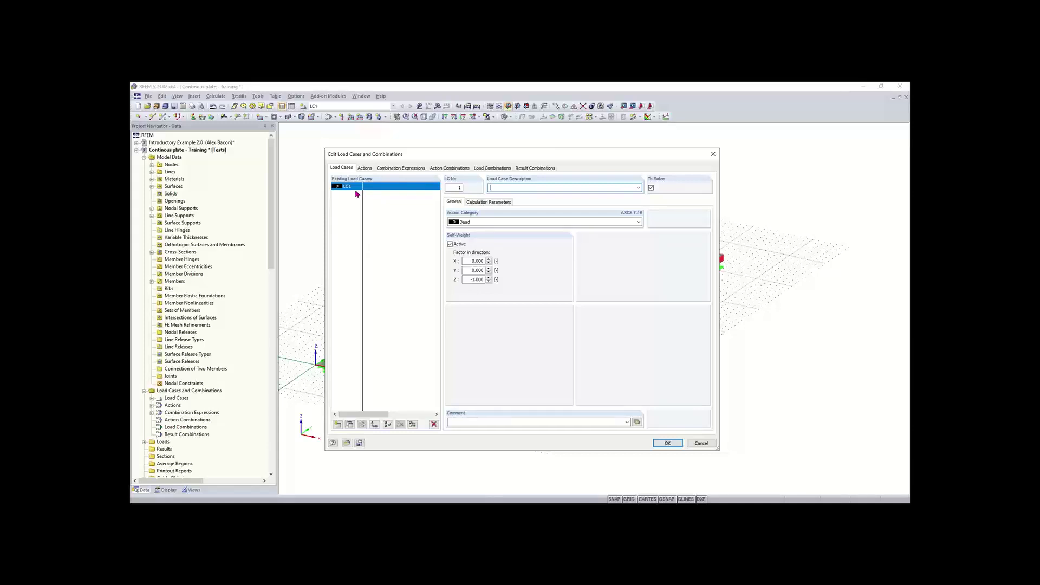
pyautogui.click(524, 188)
pyautogui.click(450, 244)
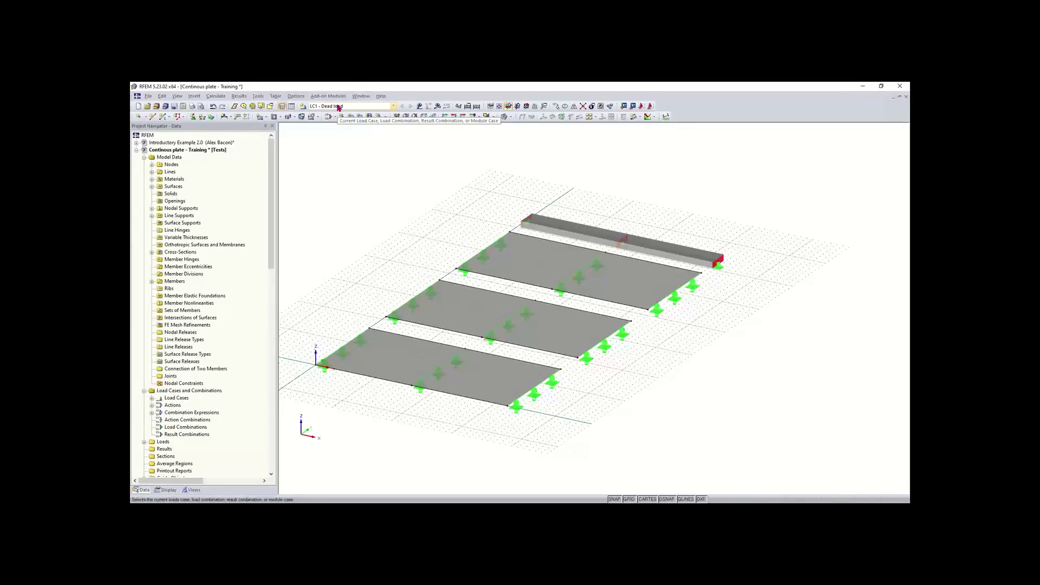
# Generate the load combinations and keep LC1 - Dead load as the current load case.
pyautogui.hotkey('ctrl', 'F5')
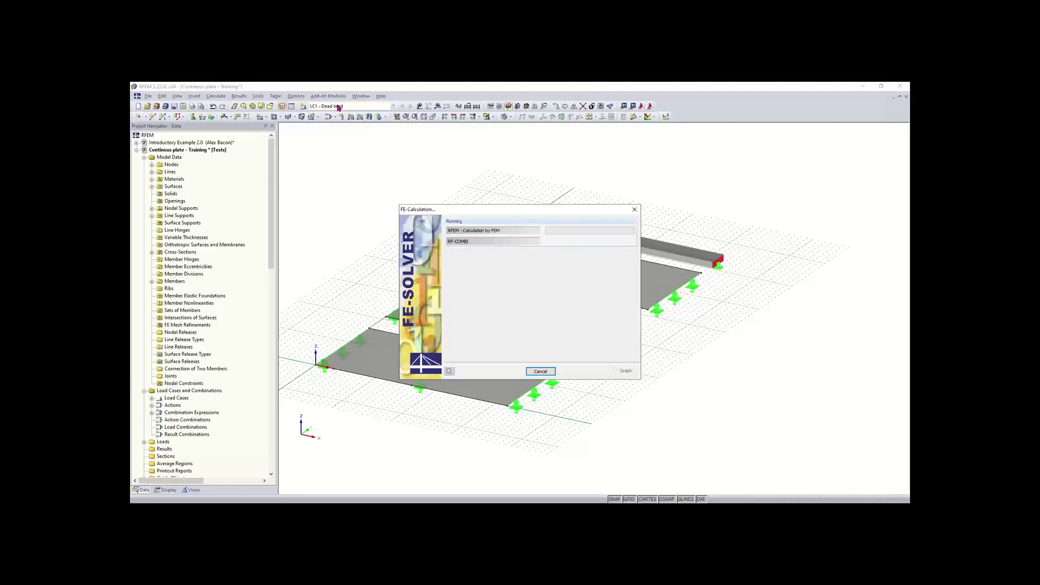
pyautogui.click(341, 108)
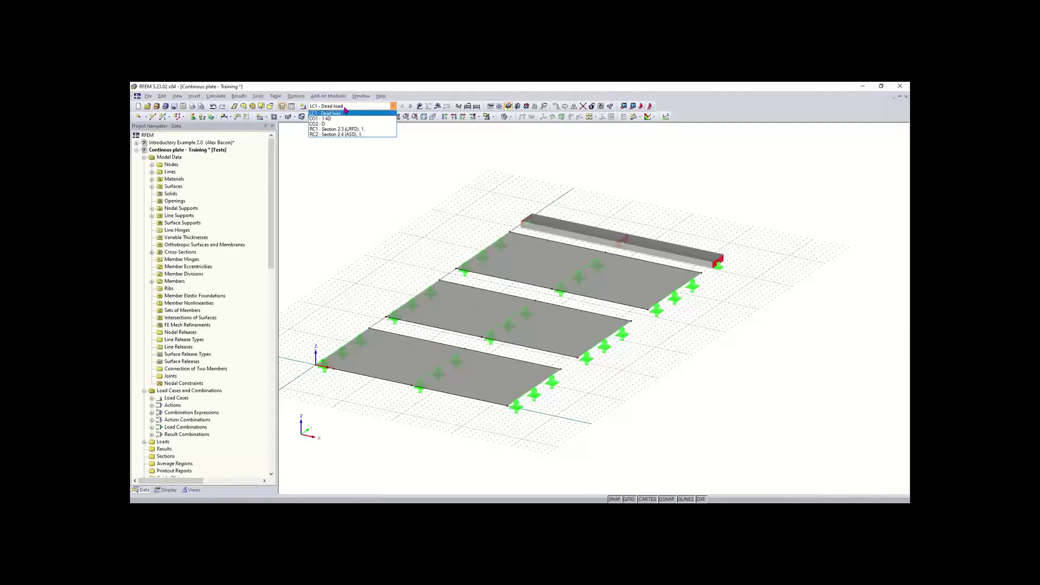
pyautogui.click(343, 110)
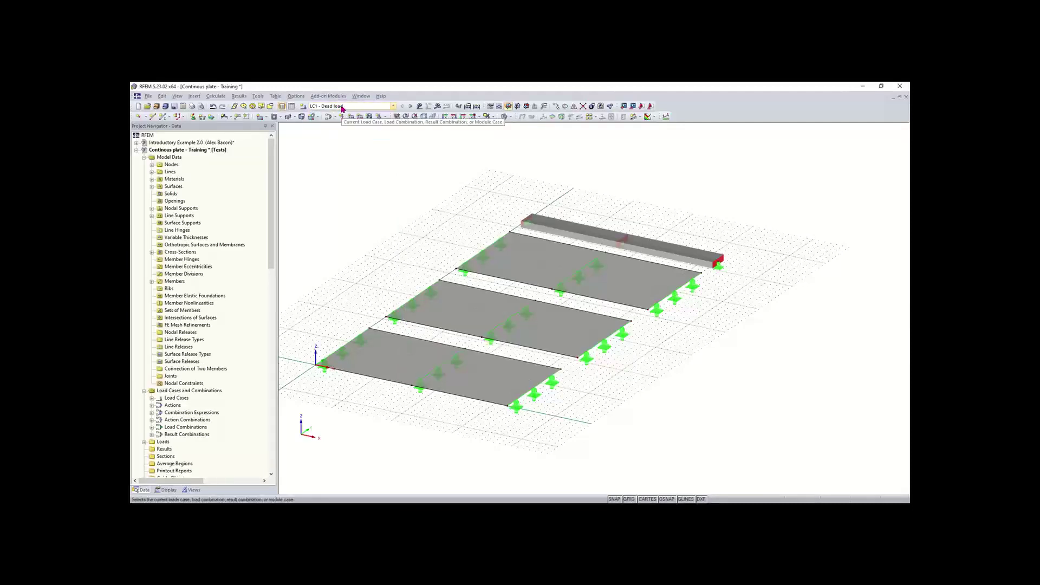
# Review the available load cases and combinations, keeping LC1 - Dead load as the current one.
pyautogui.click(342, 109)
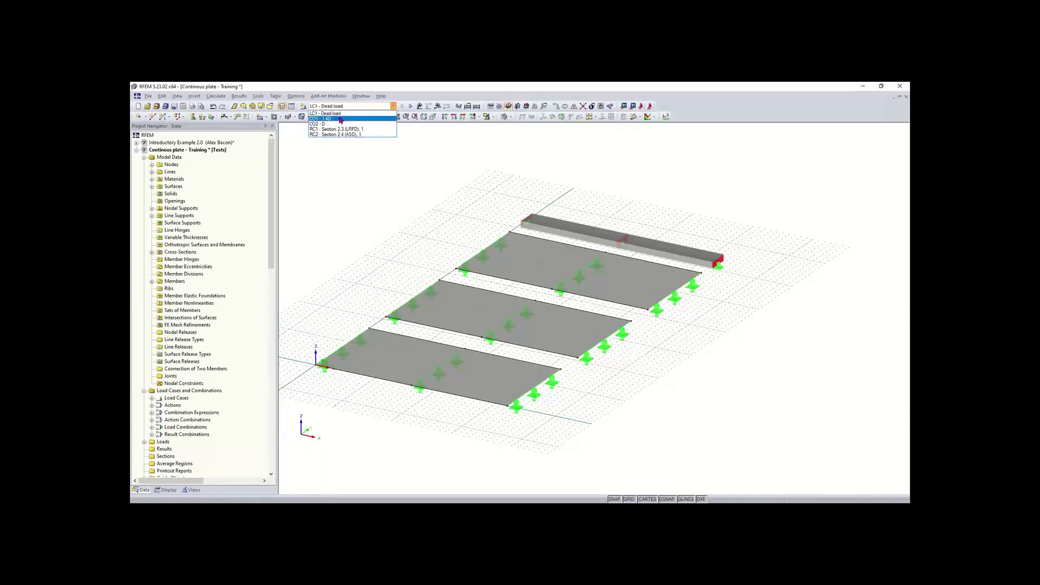
pyautogui.click(367, 181)
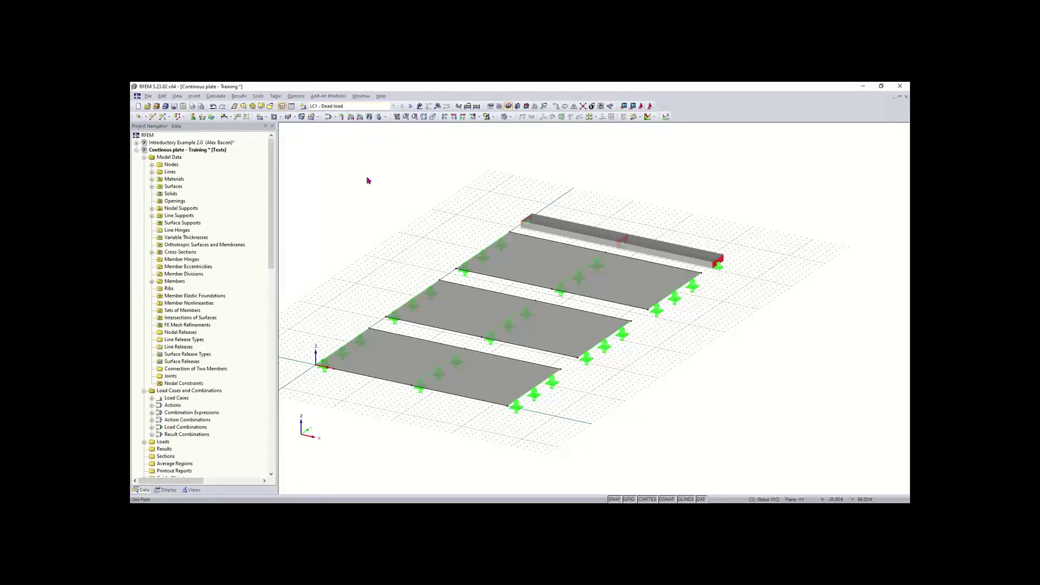
pyautogui.click(570, 275)
pyautogui.click(421, 163)
pyautogui.click(336, 106)
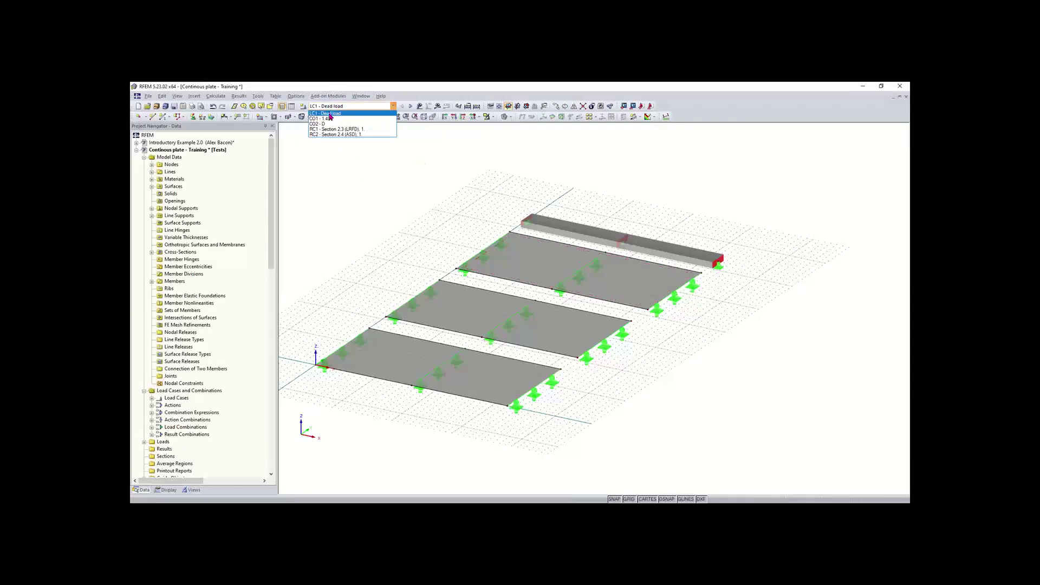
pyautogui.click(413, 139)
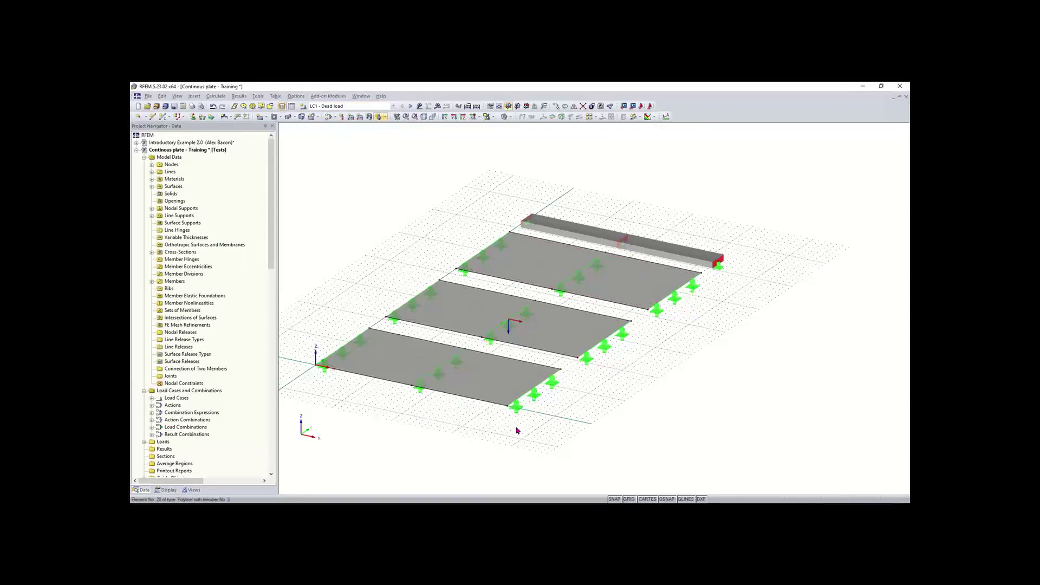
# Apply a uniform surface force load of 0.210 ksf in the global ZL direction to all three plates.
pyautogui.keyDown('ctrl'); pyautogui.moveTo(622, 389); pyautogui.dragTo(595, 389, button='middle'); pyautogui.keyUp('ctrl')
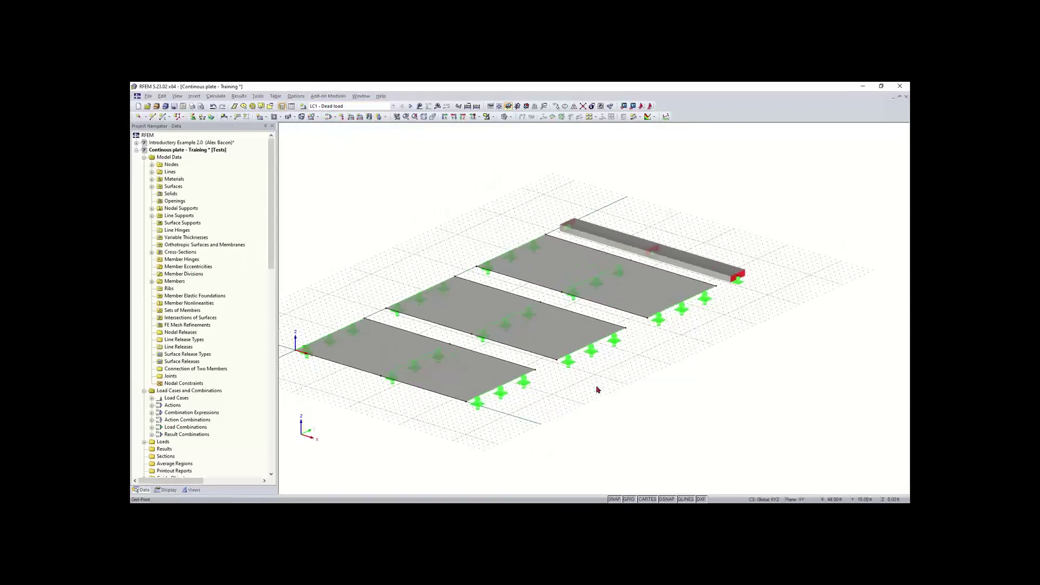
pyautogui.rightClick(597, 386)
pyautogui.click(337, 245)
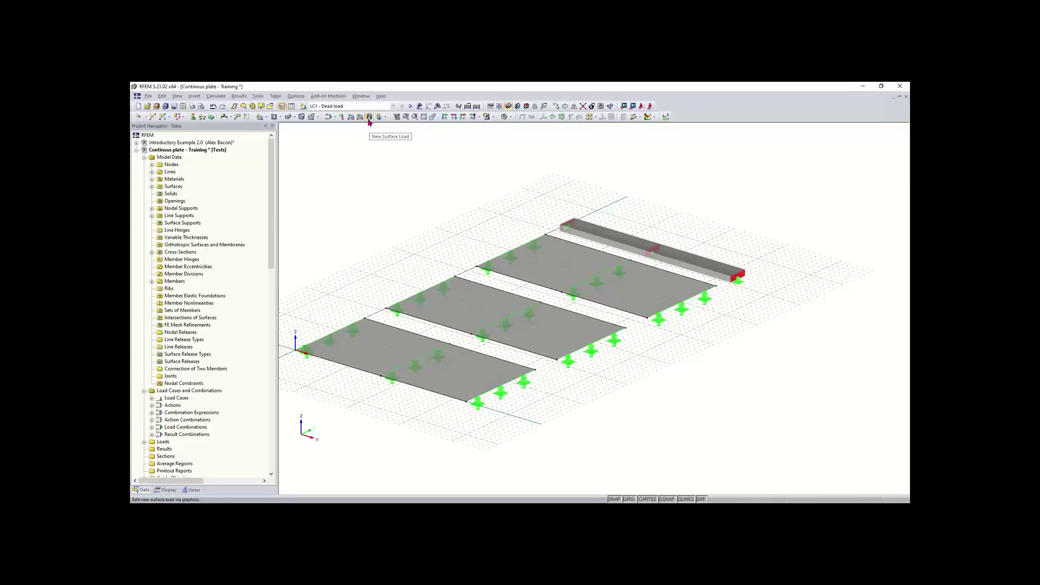
pyautogui.click(369, 121)
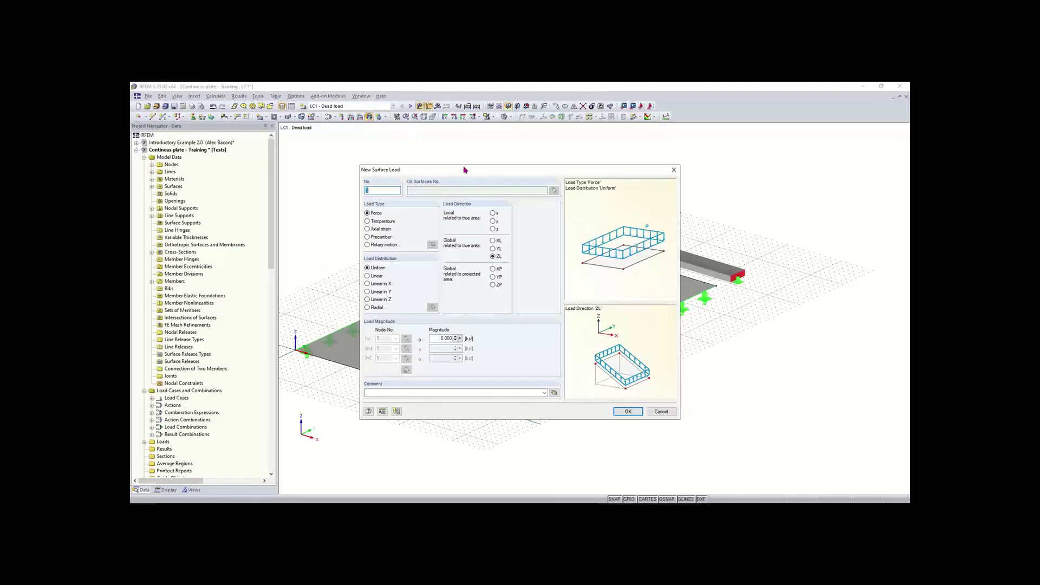
pyautogui.moveTo(464, 168); pyautogui.dragTo(456, 161)
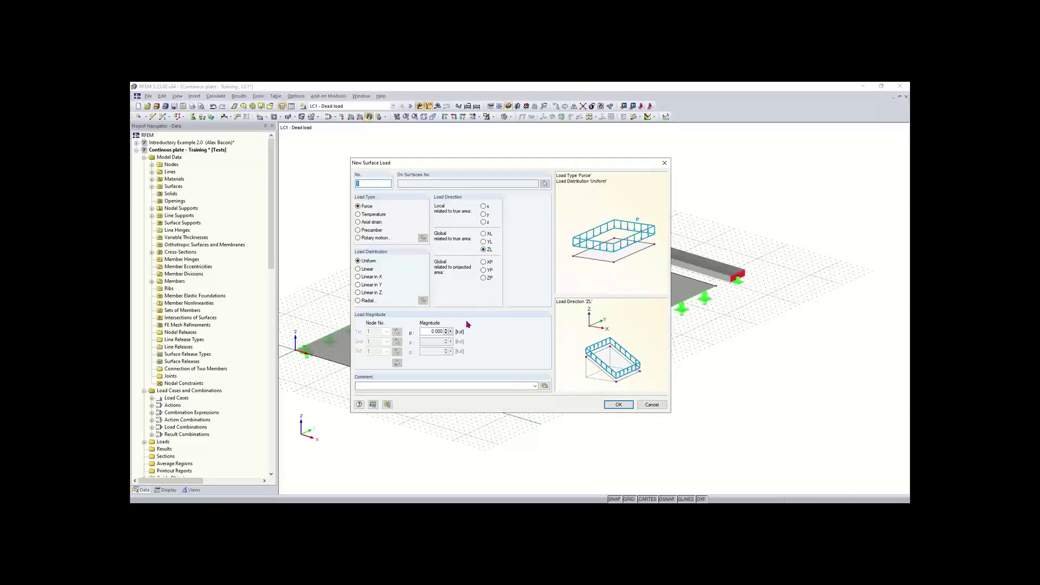
pyautogui.click(427, 332)
pyautogui.write('0')
pyautogui.click(619, 406)
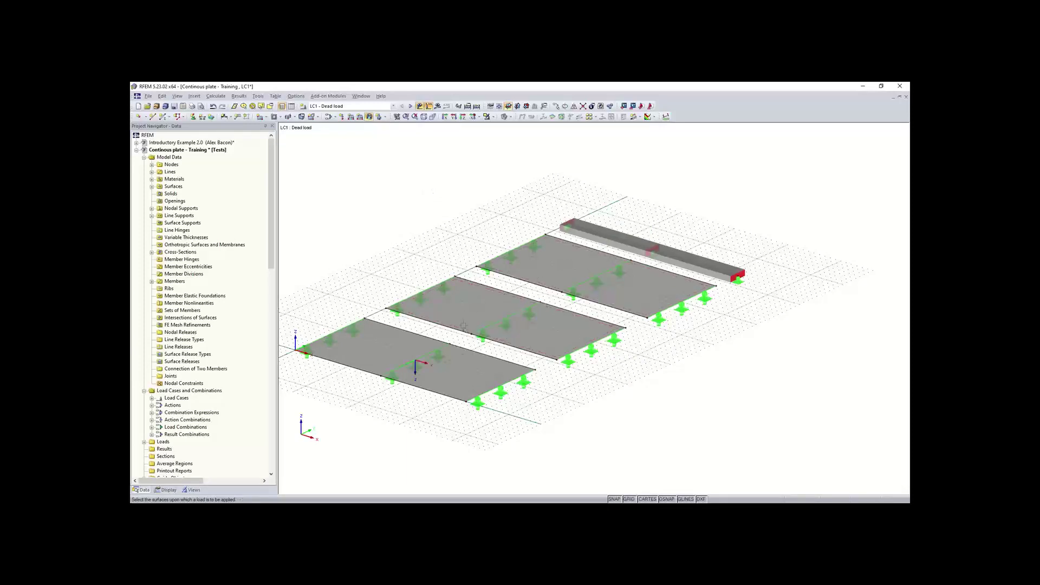
pyautogui.click(368, 344)
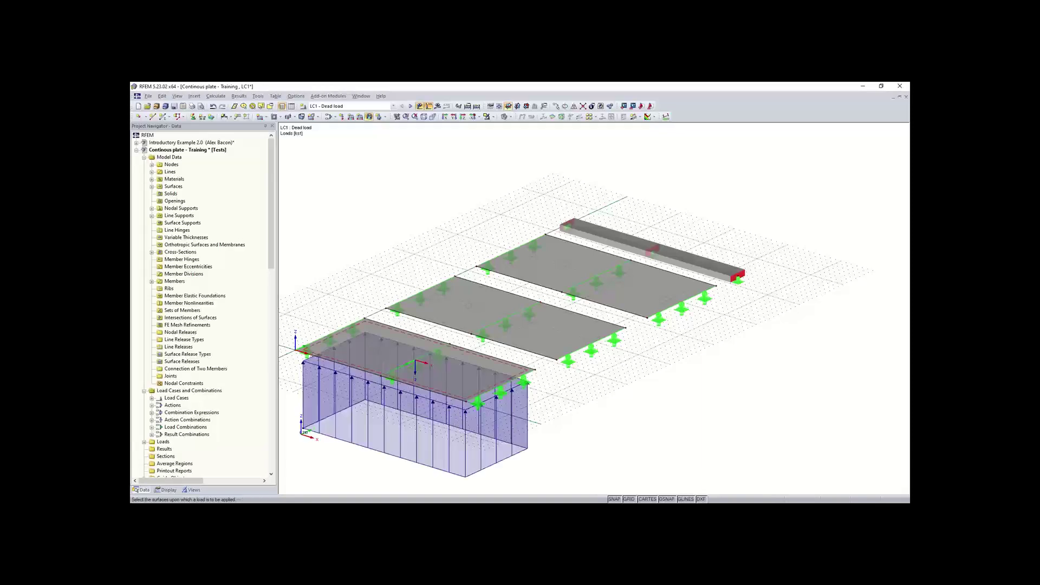
pyautogui.click(468, 305)
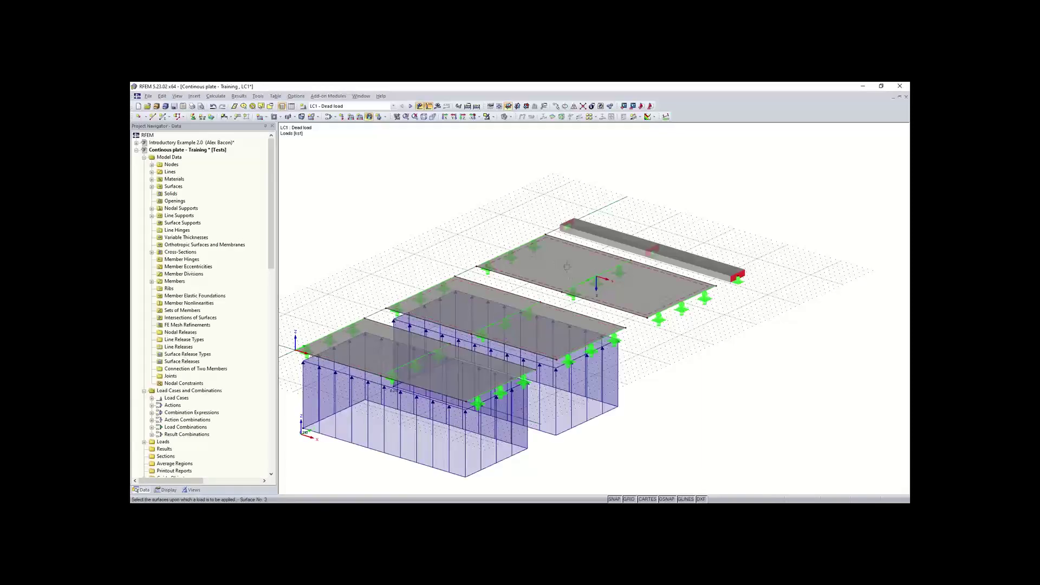
pyautogui.click(585, 274)
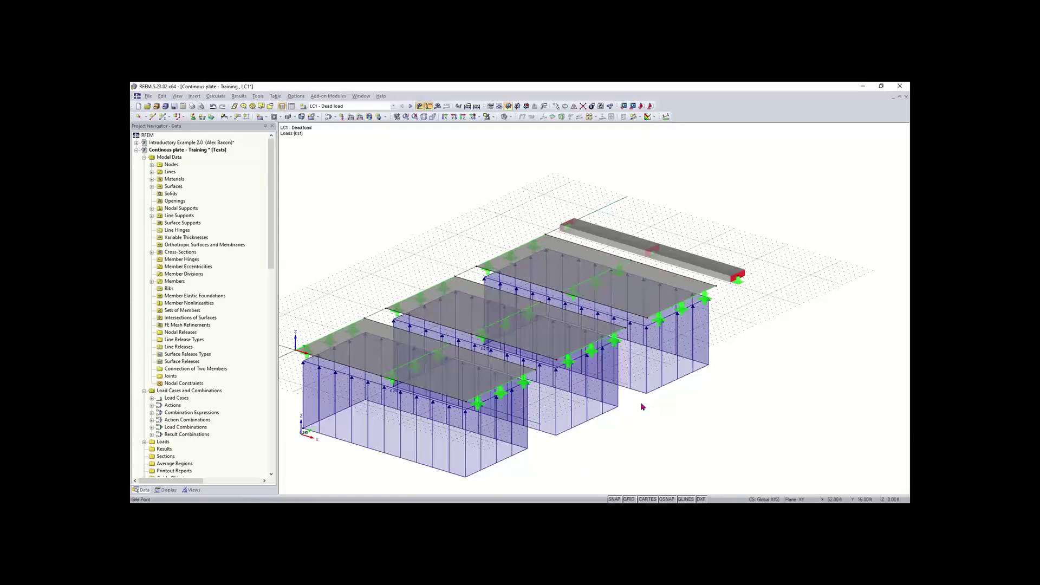
# Select the surface loads on all three plates and change their magnitude to -0.210 ksf so they act downward.
pyautogui.keyDown('ctrl'); pyautogui.moveTo(667, 420); pyautogui.dragTo(590, 371, button='middle'); pyautogui.keyUp('ctrl')
pyautogui.rightClick(481, 367)
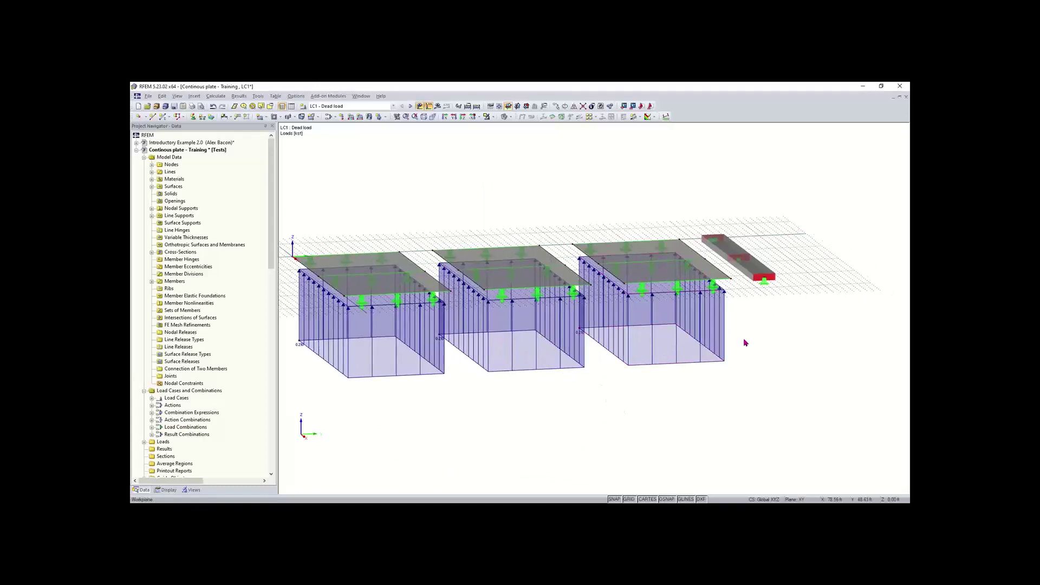
pyautogui.moveTo(746, 338); pyautogui.dragTo(327, 410)
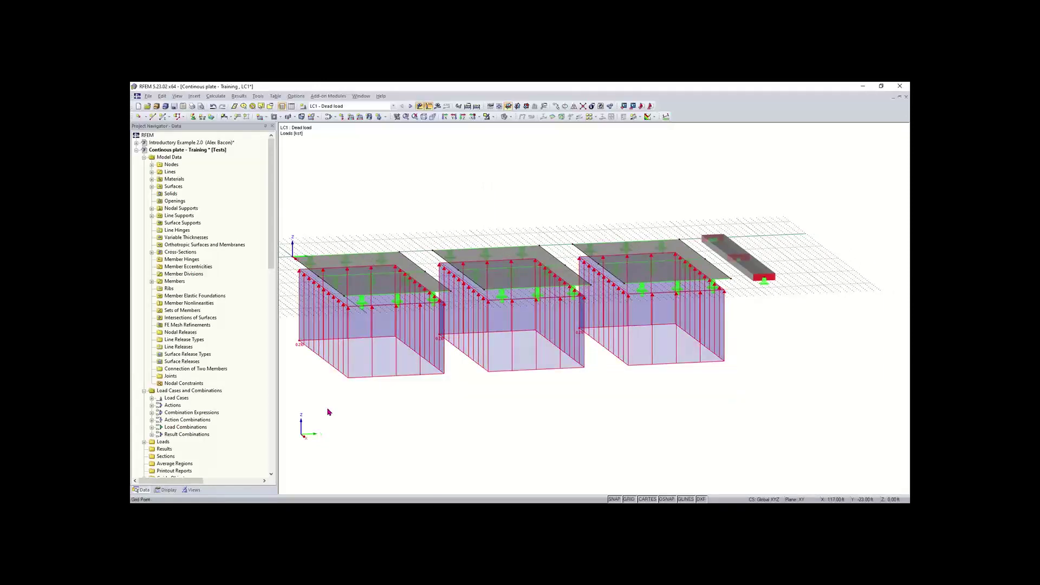
pyautogui.doubleClick(348, 364)
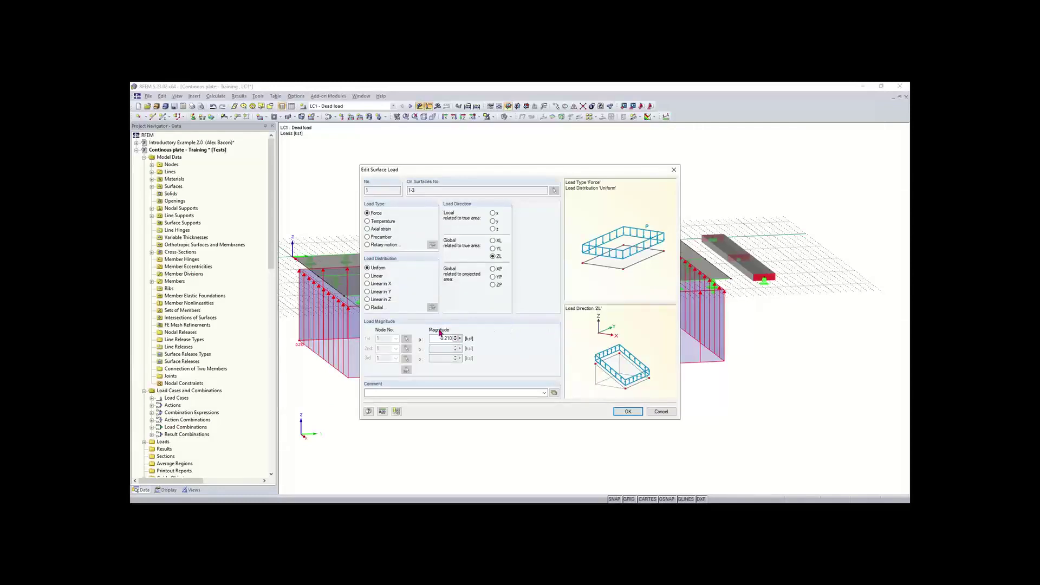
pyautogui.click(627, 412)
pyautogui.keyDown('ctrl'); pyautogui.moveTo(437, 364); pyautogui.dragTo(511, 388, button='middle'); pyautogui.keyUp('ctrl')
pyautogui.moveTo(597, 378); pyautogui.dragTo(616, 408, button='middle')
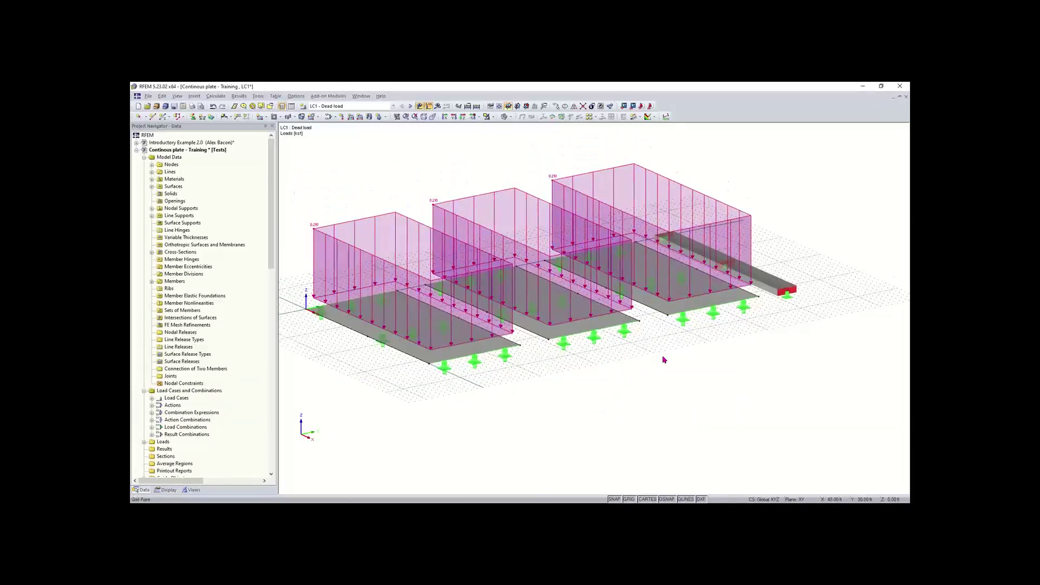
pyautogui.moveTo(663, 357); pyautogui.dragTo(623, 366, button='middle')
pyautogui.scroll(-1, 664, 359)
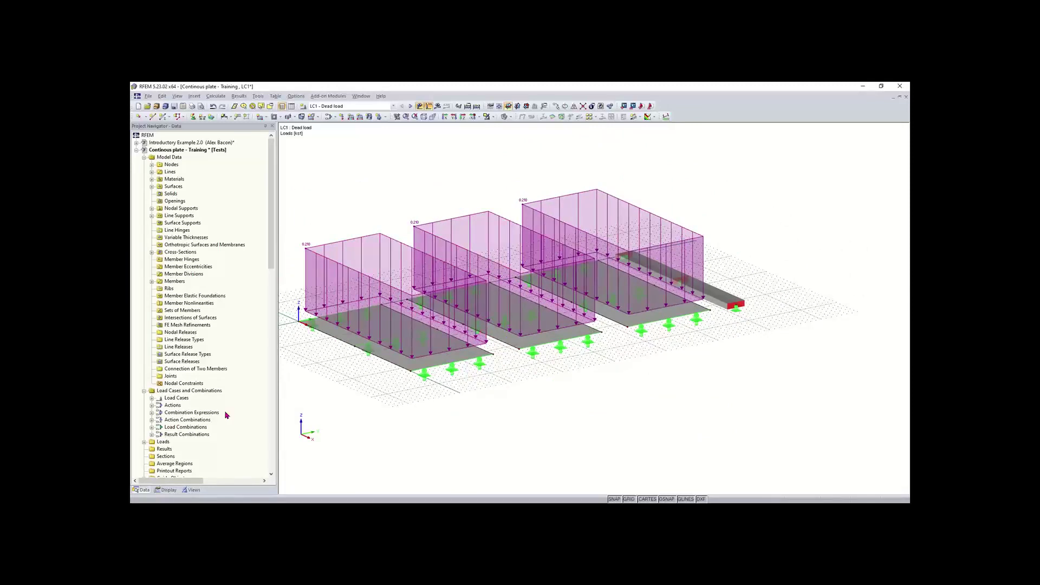
# Apply a uniform downward member load of 0.210 kip/ft in the global ZL direction to the beam.
pyautogui.keyDown('ctrl'); pyautogui.moveTo(560, 362); pyautogui.dragTo(301, 394, button='middle'); pyautogui.keyUp('ctrl')
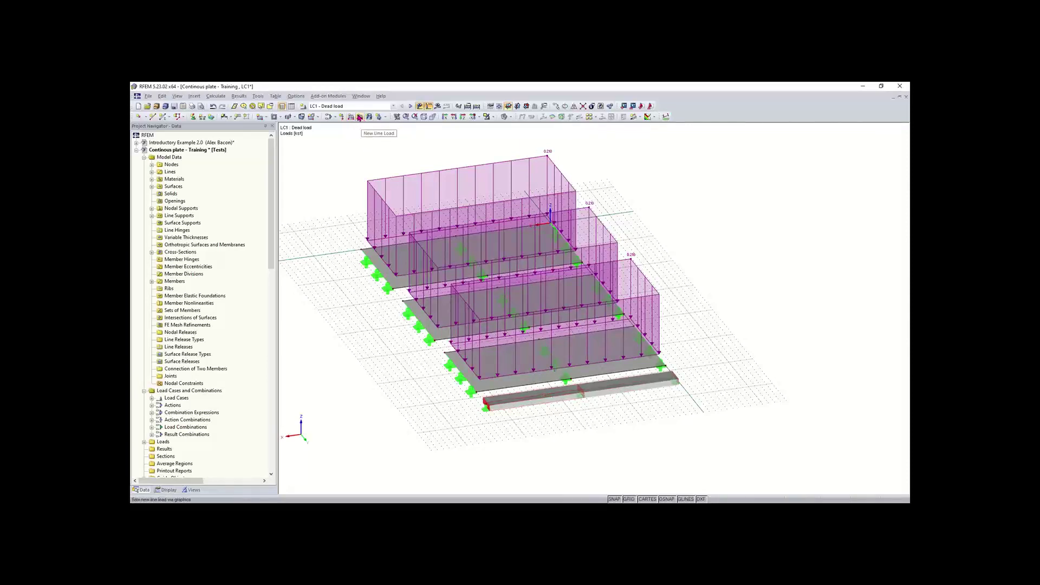
pyautogui.click(359, 118)
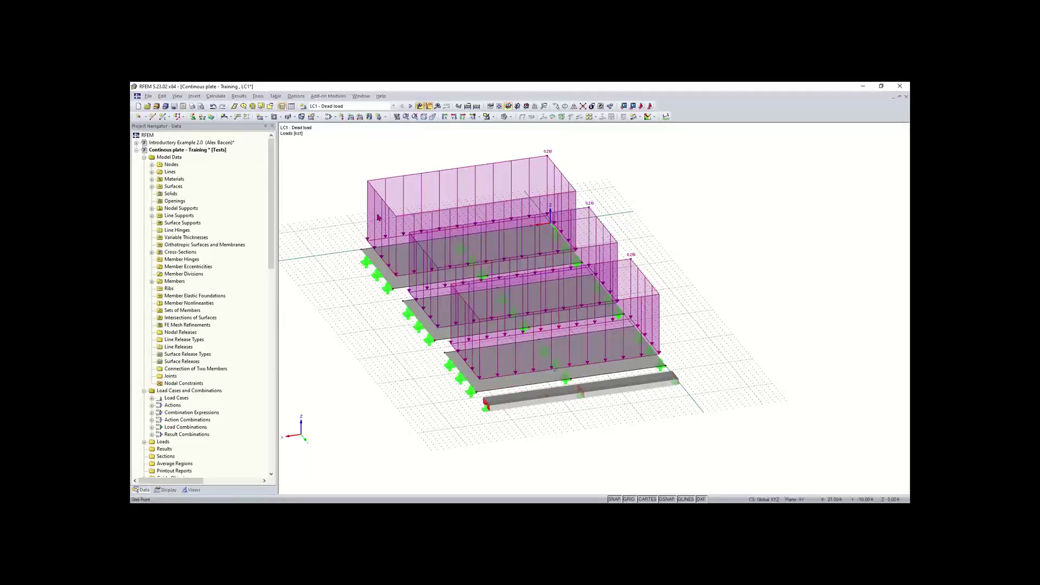
pyautogui.click(350, 117)
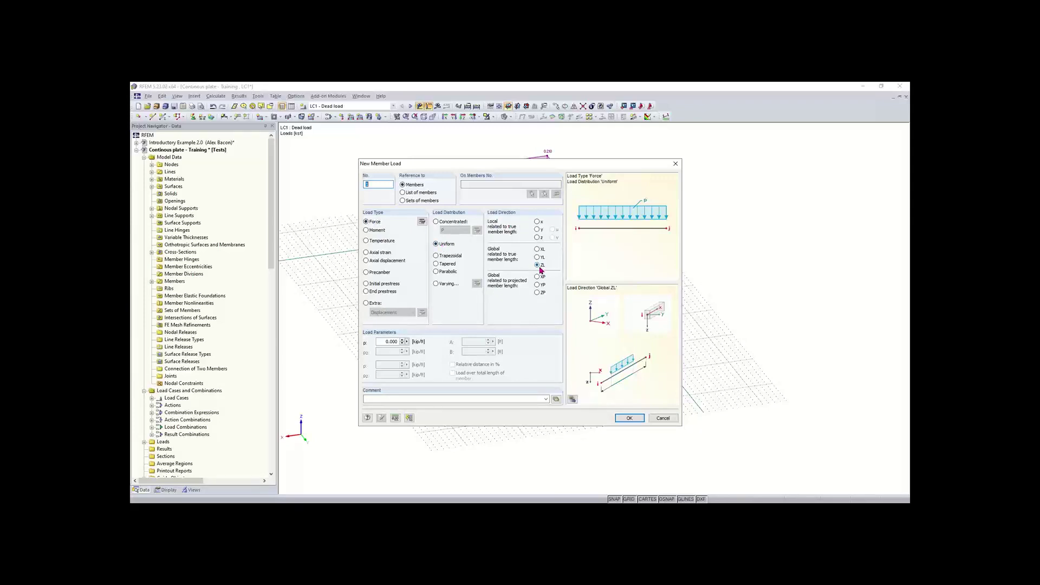
pyautogui.click(385, 342)
pyautogui.press('BackSpace')
pyautogui.click(629, 417)
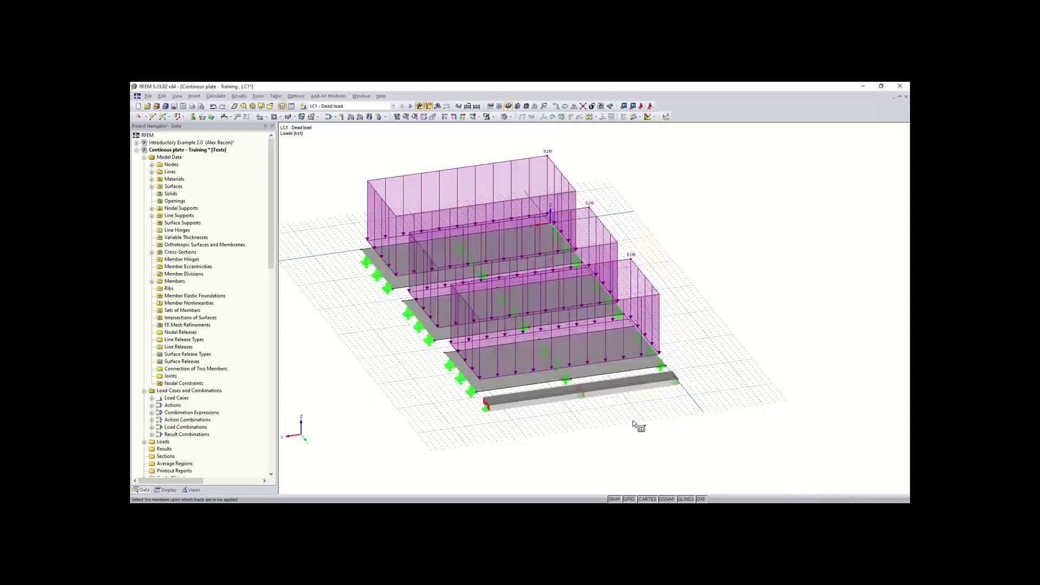
pyautogui.click(621, 390)
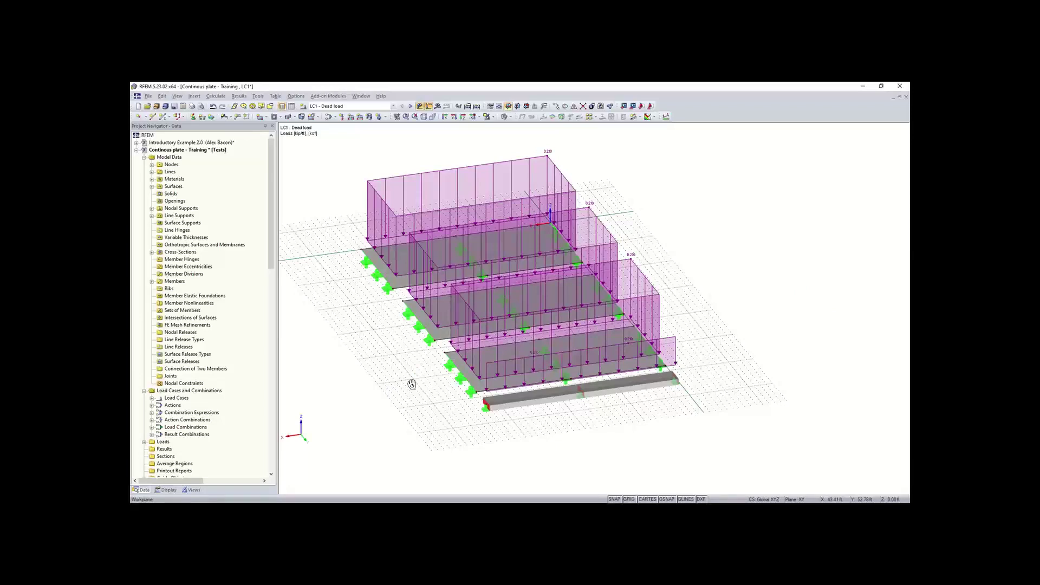
# Inspect the properties of the surface load on the plate nearest the beam without changing them.
pyautogui.keyDown('ctrl'); pyautogui.moveTo(411, 383); pyautogui.dragTo(645, 217, button='middle'); pyautogui.keyUp('ctrl')
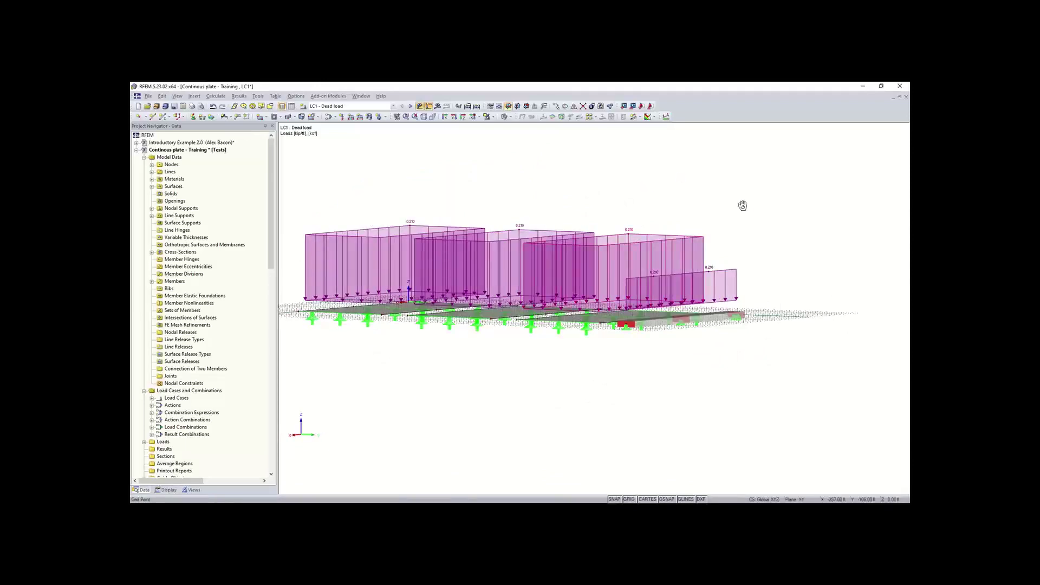
pyautogui.keyDown('ctrl'); pyautogui.moveTo(743, 204); pyautogui.dragTo(685, 181, button='middle'); pyautogui.keyUp('ctrl')
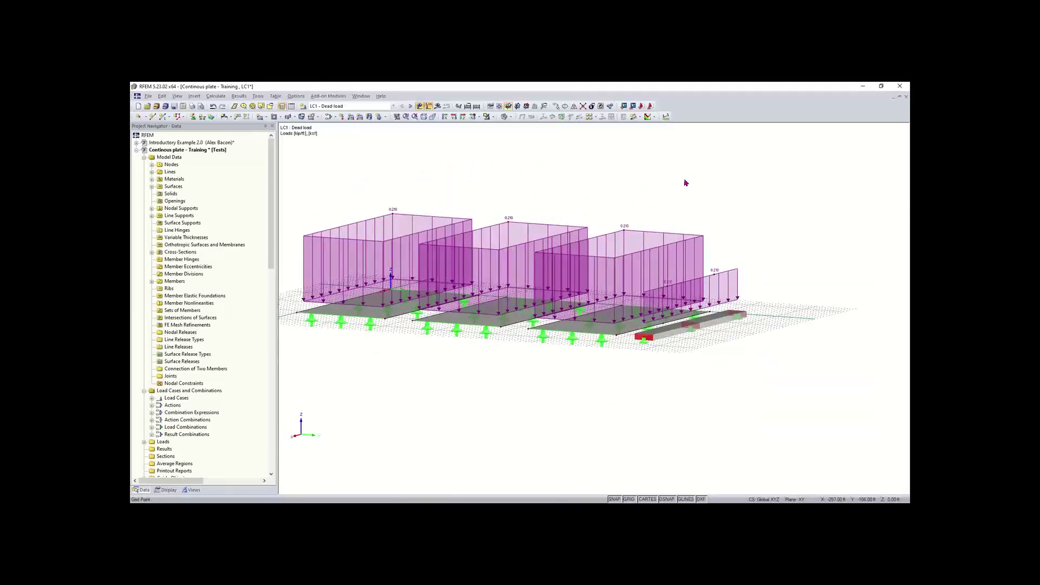
pyautogui.doubleClick(618, 258)
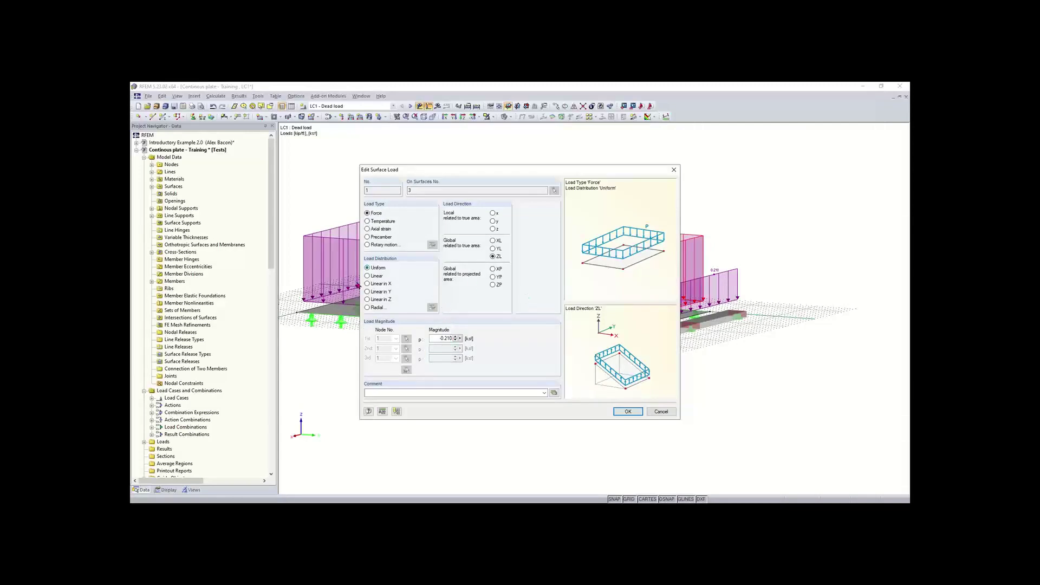
pyautogui.click(674, 170)
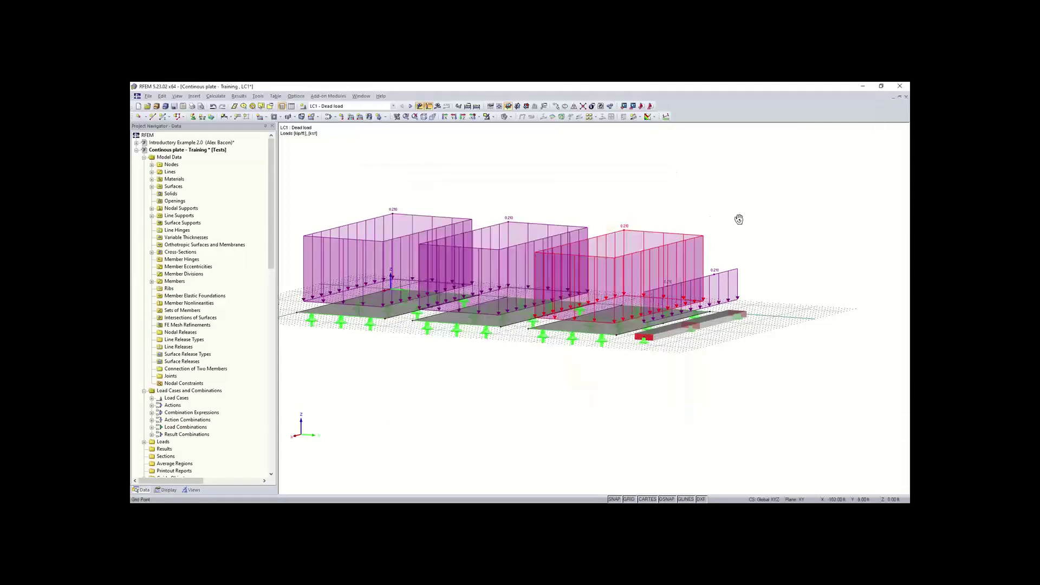
# Select the surface loads on the two plates farthest from the beam and inspect their shared properties without changing them.
pyautogui.keyDown('ctrl'); pyautogui.moveTo(739, 219); pyautogui.dragTo(699, 209, button='middle'); pyautogui.keyUp('ctrl')
pyautogui.click(747, 168)
pyautogui.moveTo(747, 168); pyautogui.dragTo(599, 240)
pyautogui.keyDown('ctrl'); pyautogui.moveTo(362, 339); pyautogui.dragTo(536, 365, button='middle'); pyautogui.keyUp('ctrl')
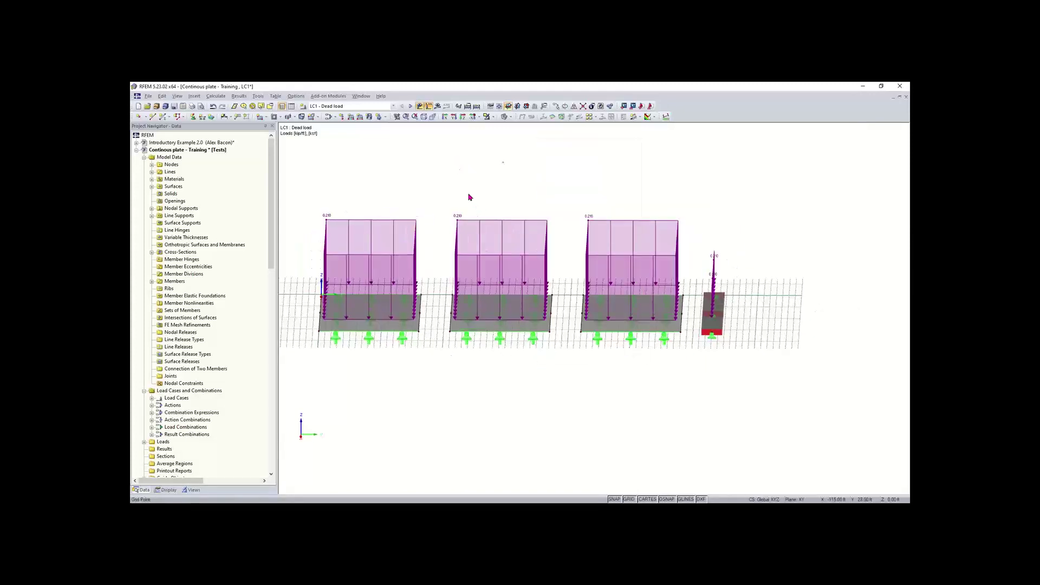
pyautogui.moveTo(506, 161); pyautogui.dragTo(368, 277)
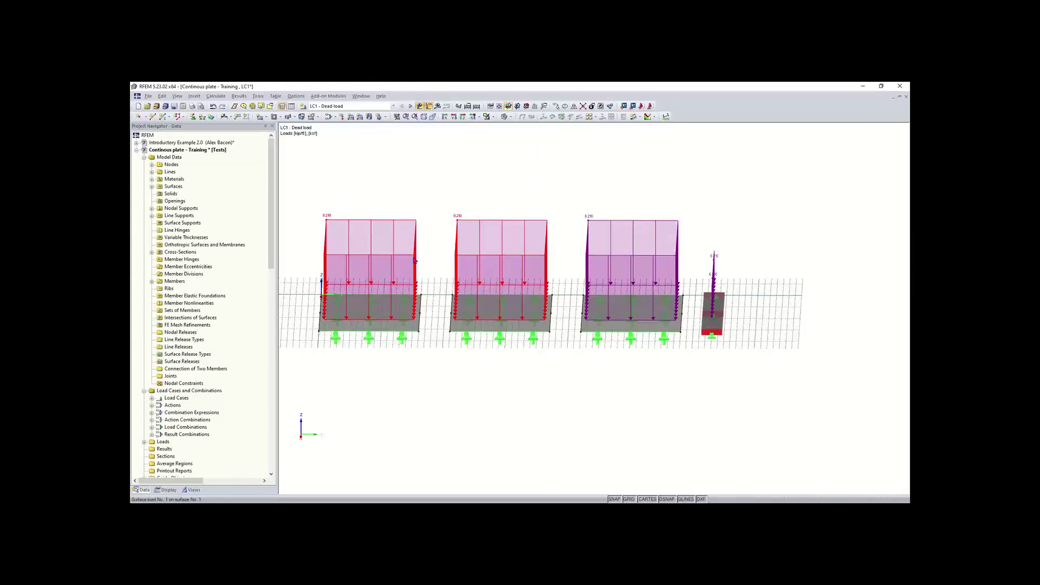
pyautogui.doubleClick(414, 259)
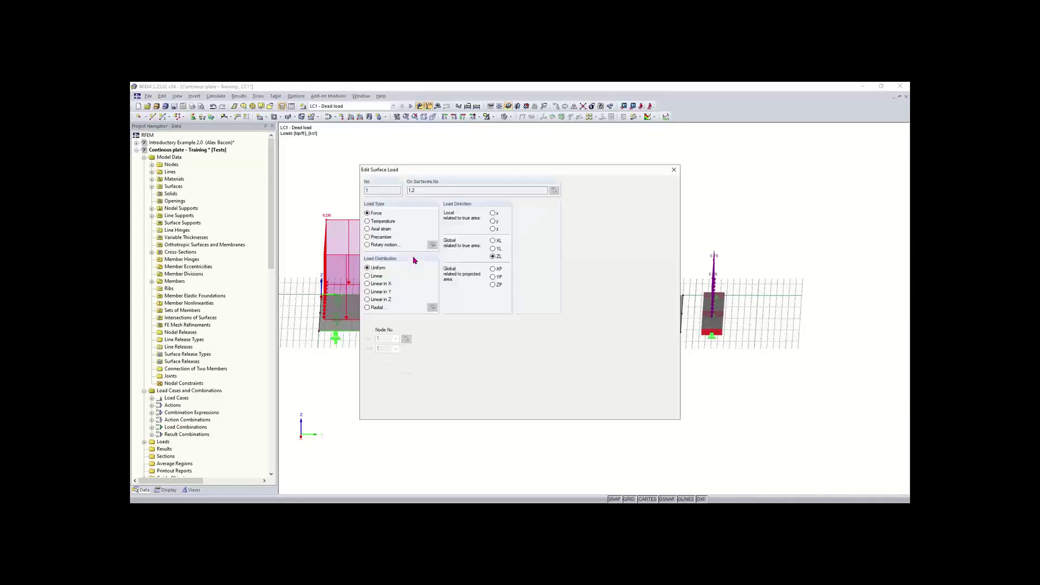
pyautogui.click(674, 170)
# Examine the dead loads on the plates and the beam from several viewing angles.
pyautogui.keyDown('ctrl'); pyautogui.moveTo(693, 381); pyautogui.dragTo(622, 386, button='middle'); pyautogui.keyUp('ctrl')
pyautogui.keyDown('ctrl'); pyautogui.moveTo(621, 385); pyautogui.dragTo(610, 395, button='right'); pyautogui.keyUp('ctrl')
pyautogui.press('Escape')
pyautogui.keyDown('ctrl'); pyautogui.moveTo(707, 401); pyautogui.dragTo(625, 405, button='right'); pyautogui.keyUp('ctrl')
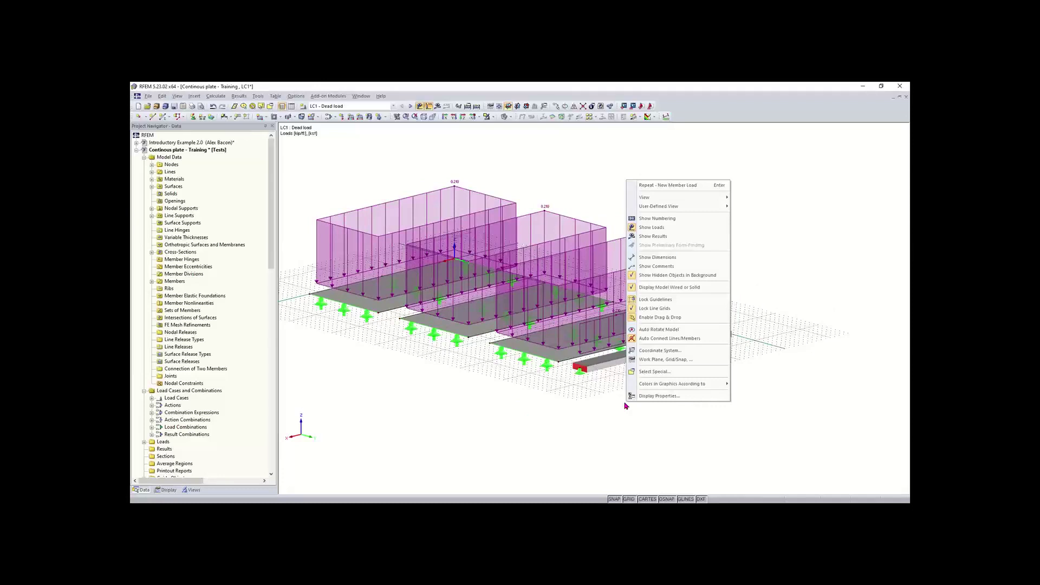
pyautogui.click(535, 394)
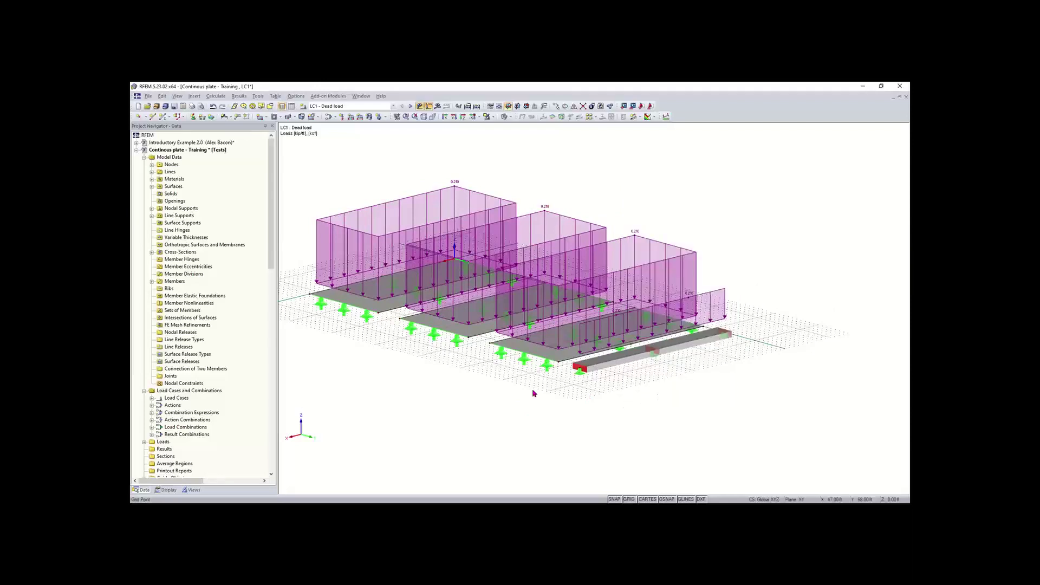
pyautogui.keyDown('ctrl'); pyautogui.moveTo(437, 381); pyautogui.dragTo(481, 402, button='middle'); pyautogui.keyUp('ctrl')
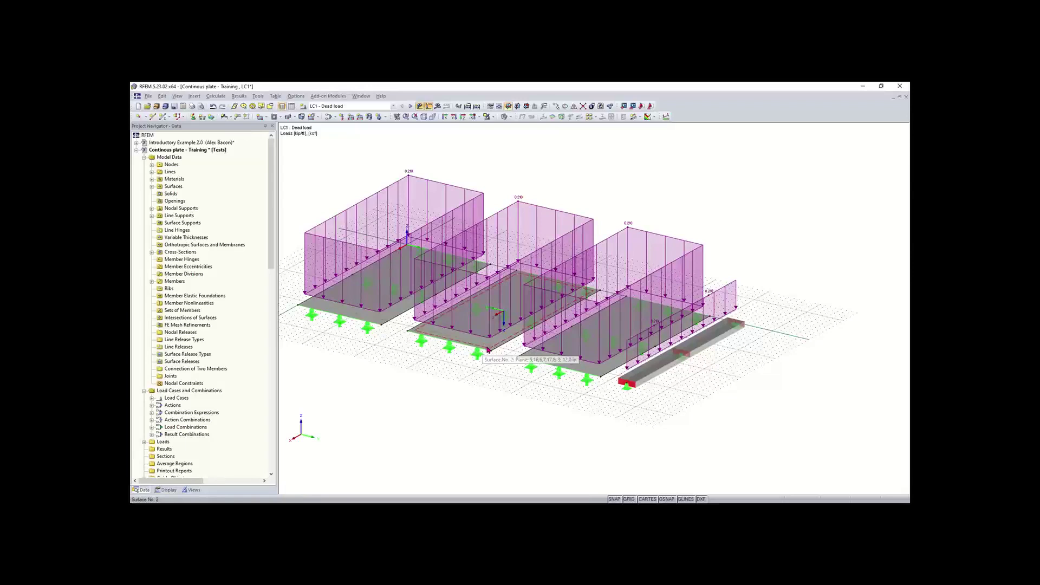
pyautogui.scroll(1, 408, 374)
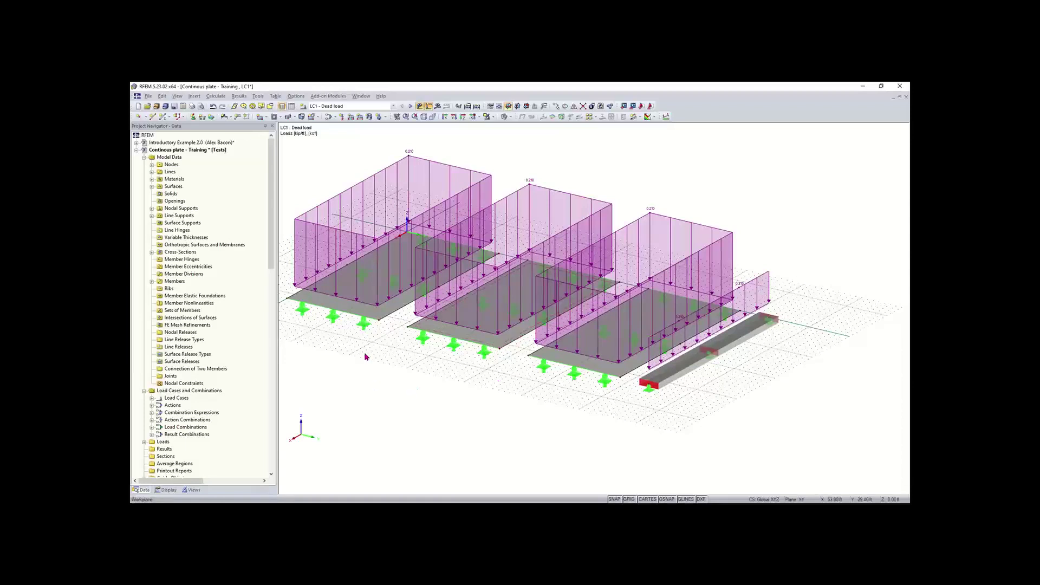
pyautogui.moveTo(399, 379); pyautogui.dragTo(445, 409, button='middle')
pyautogui.scroll(1, 408, 340)
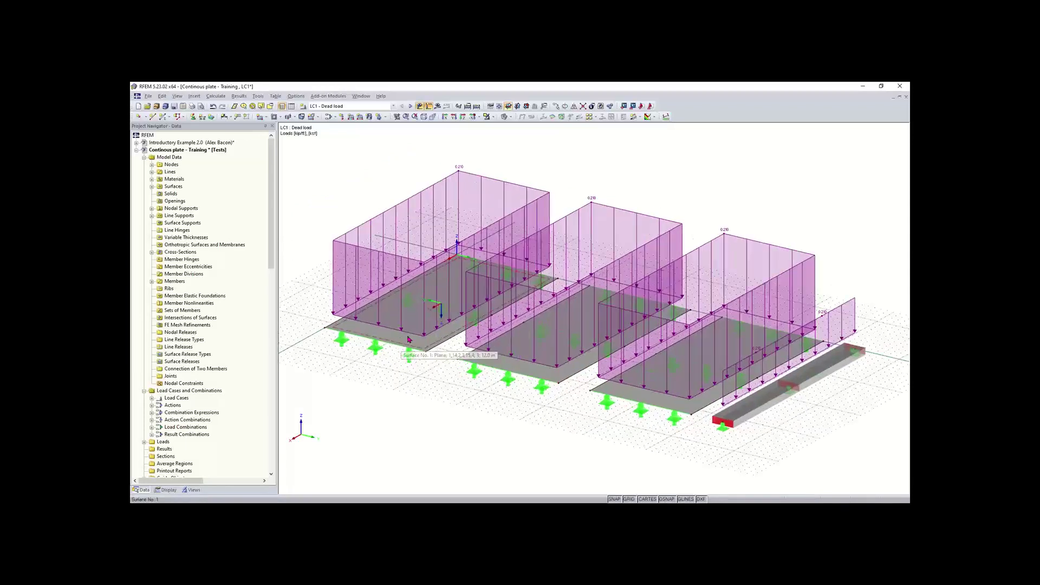
pyautogui.moveTo(567, 337); pyautogui.dragTo(527, 330, button='middle')
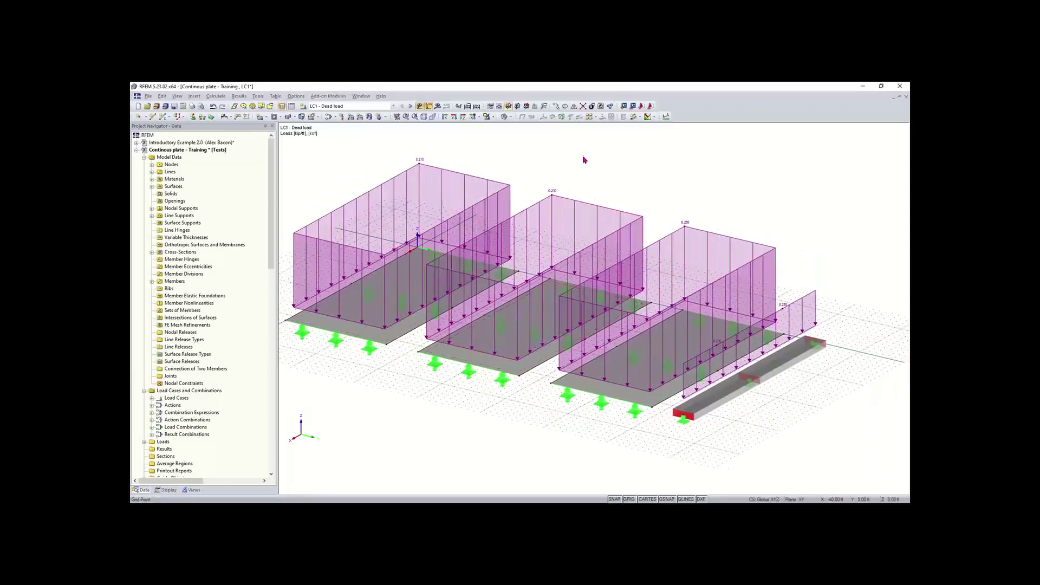
# Hide the load display and assign a surface FE mesh refinement with a 0.20 ft target length to the plate at the origin.
pyautogui.click(428, 107)
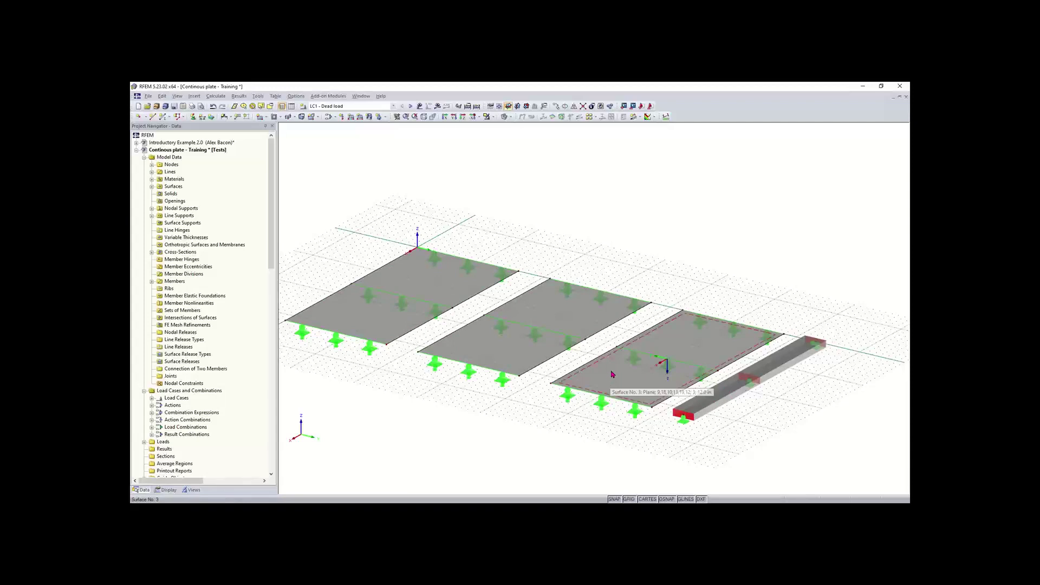
pyautogui.rightClick(371, 323)
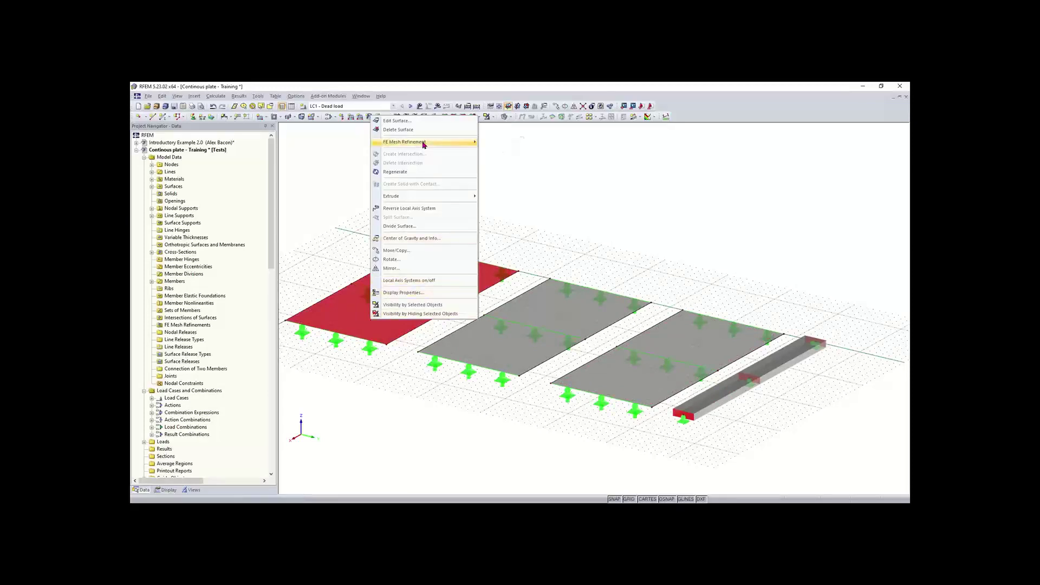
pyautogui.moveTo(424, 143)
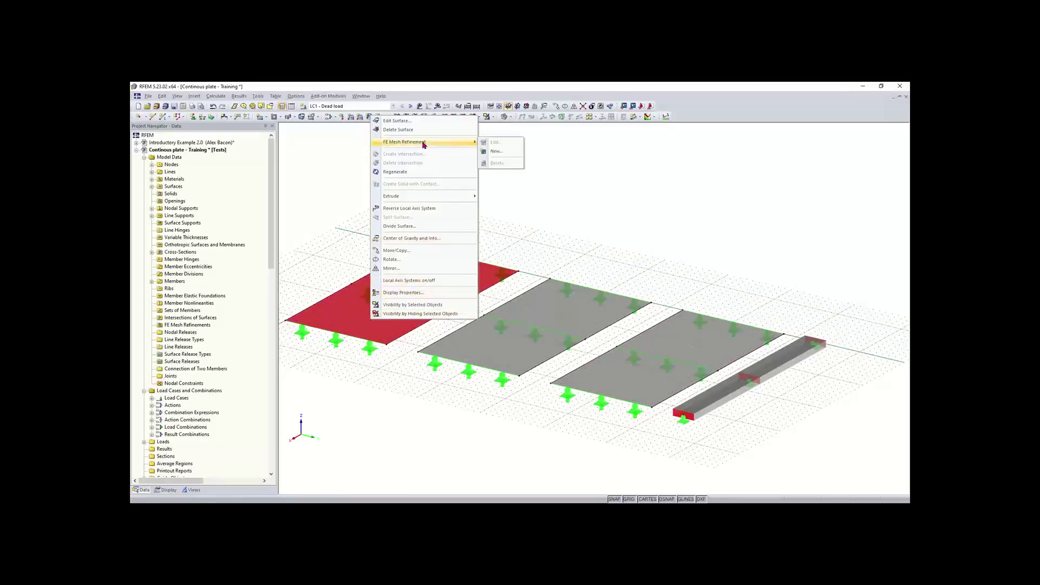
pyautogui.click(494, 151)
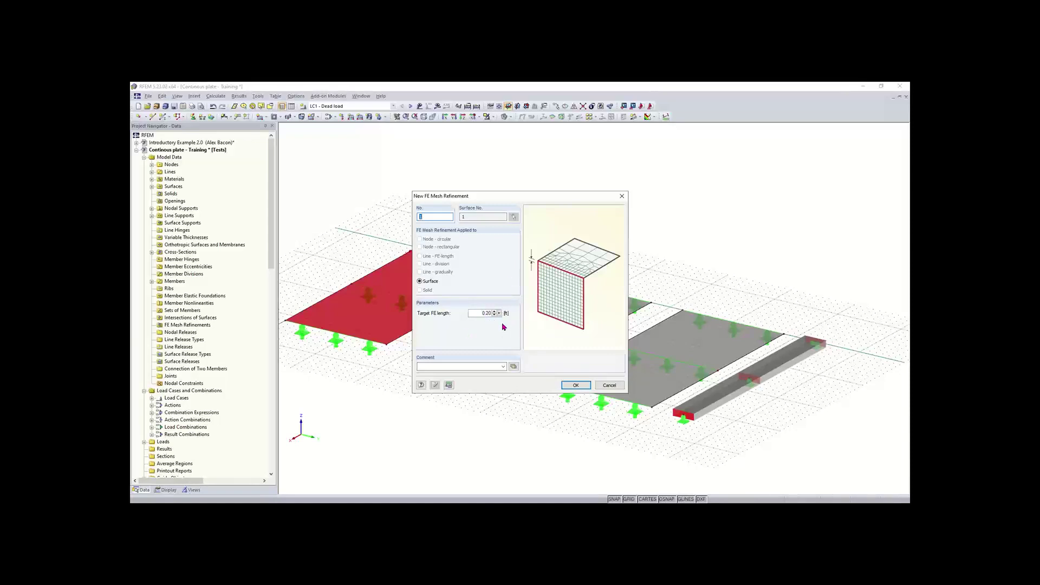
pyautogui.click(576, 386)
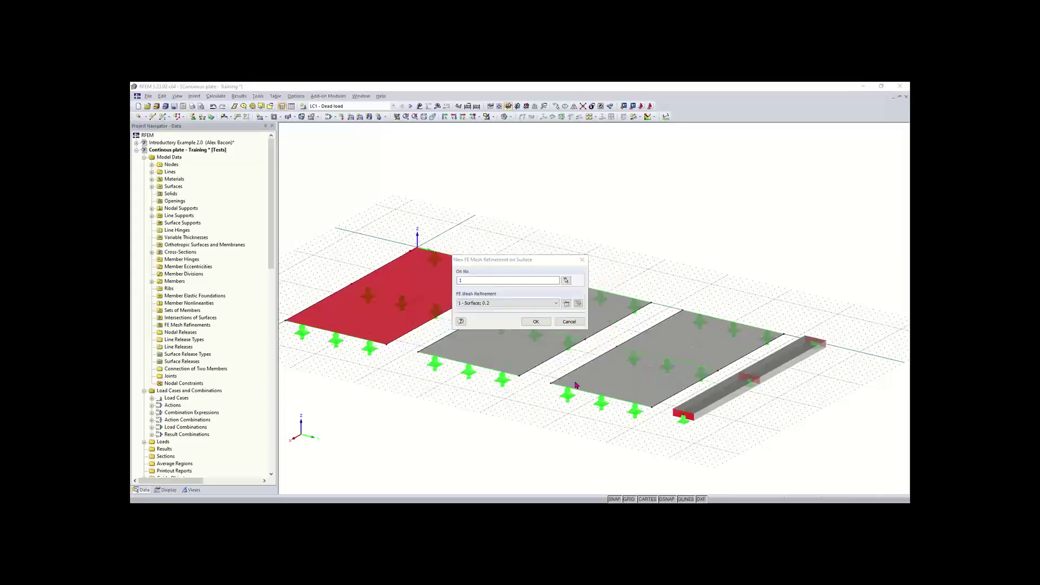
pyautogui.click(536, 323)
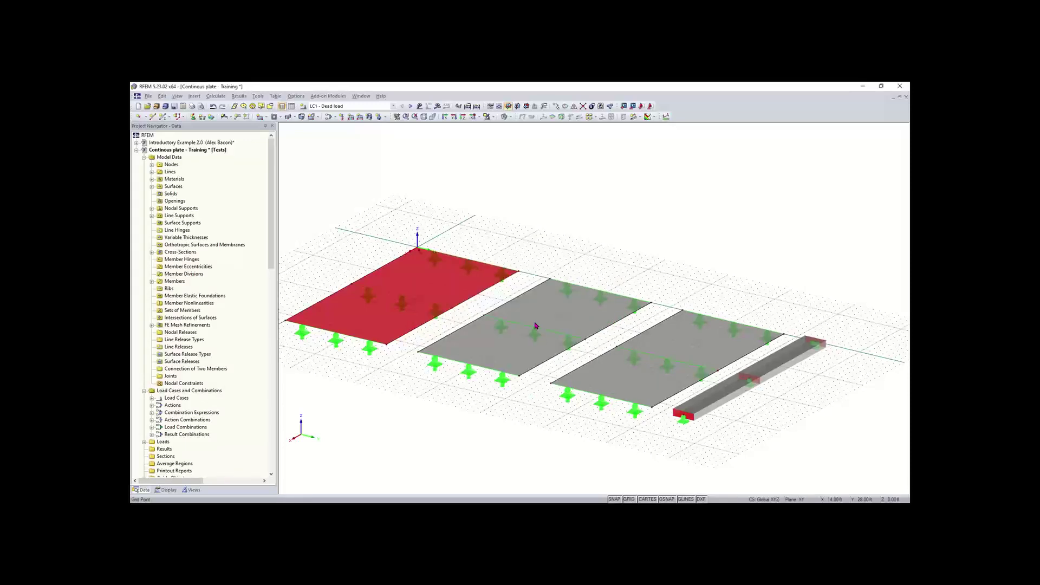
pyautogui.click(457, 214)
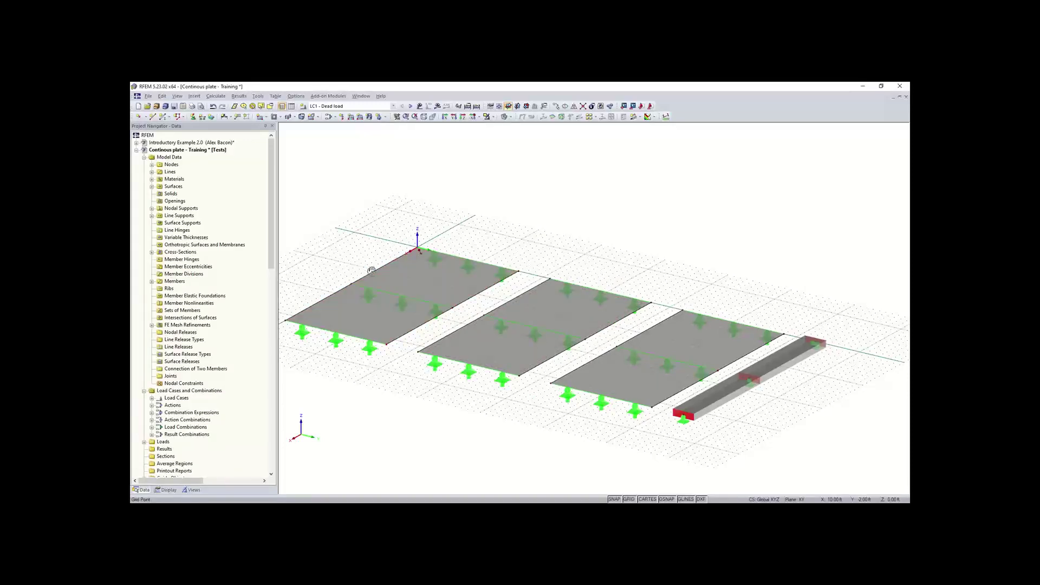
# Examine the FE mesh refinement marker at the corner of the plate at the origin.
pyautogui.moveTo(372, 270); pyautogui.dragTo(398, 276, button='middle')
pyautogui.scroll(1, 448, 267)
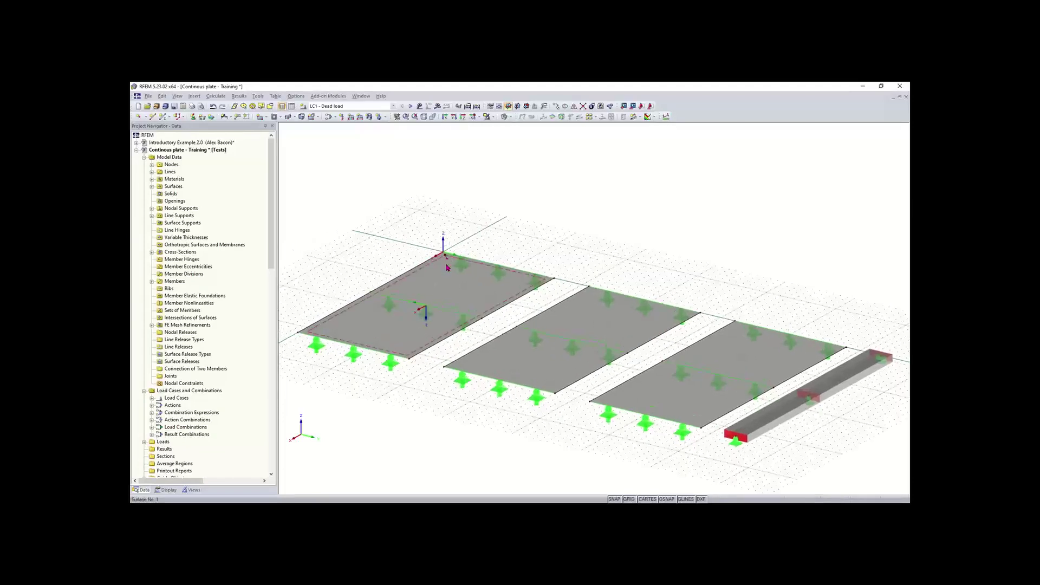
pyautogui.scroll(6, 447, 268)
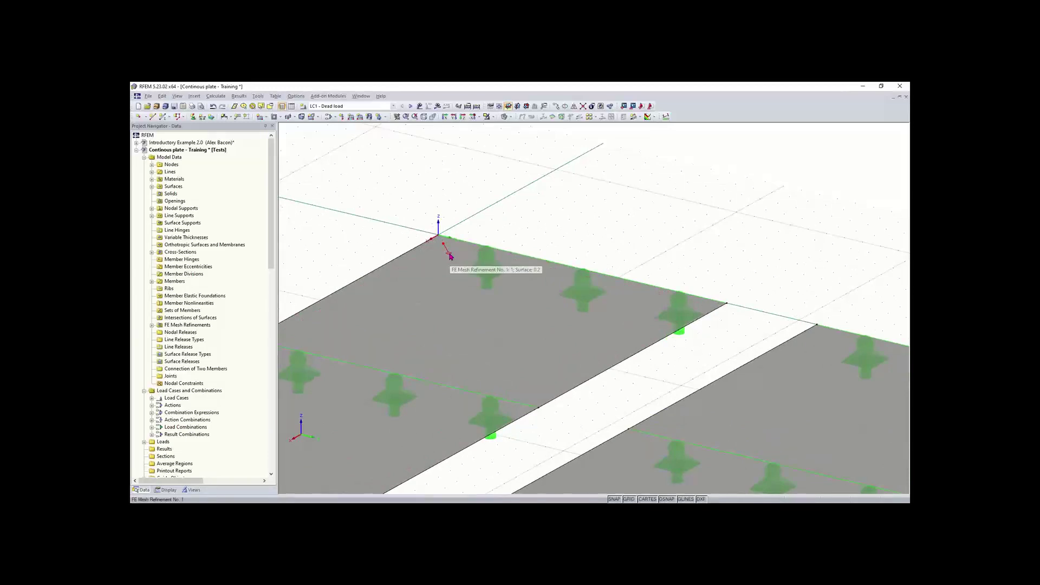
pyautogui.scroll(-5, 450, 257)
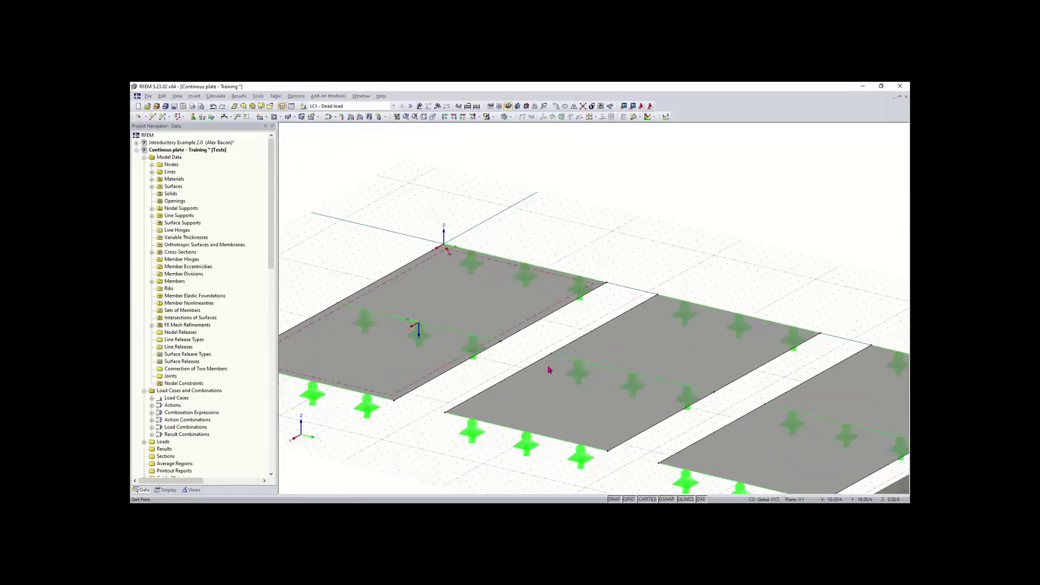
pyautogui.scroll(1, 533, 358)
pyautogui.moveTo(544, 366); pyautogui.dragTo(441, 274, button='middle')
pyautogui.scroll(-2, 441, 275)
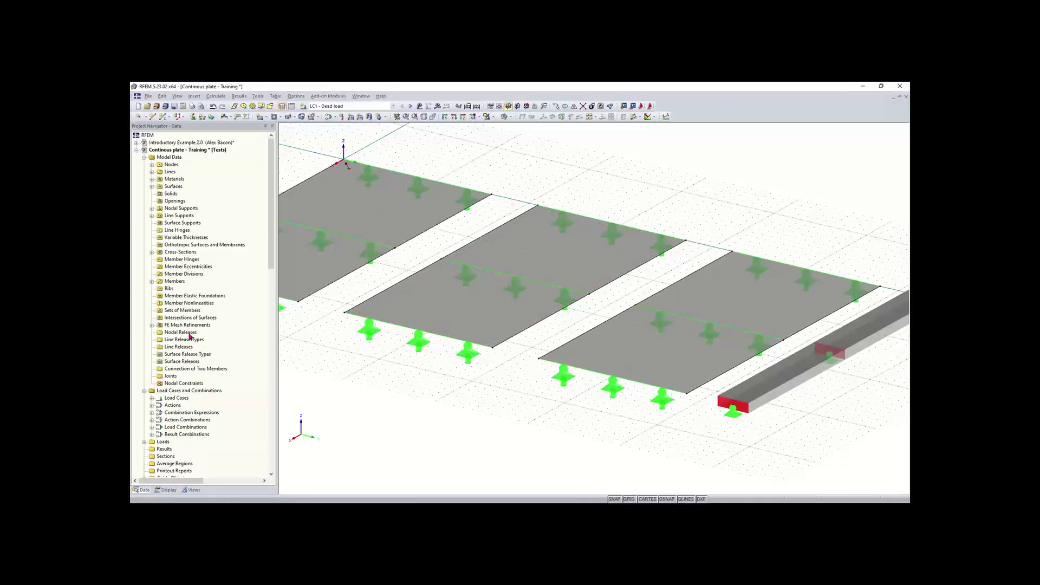
# Start a new surface FE mesh refinement from the project data tree and pick the middle plate, surface 2, as its target.
pyautogui.scroll(-1, 190, 370)
pyautogui.scroll(-1, 190, 370)
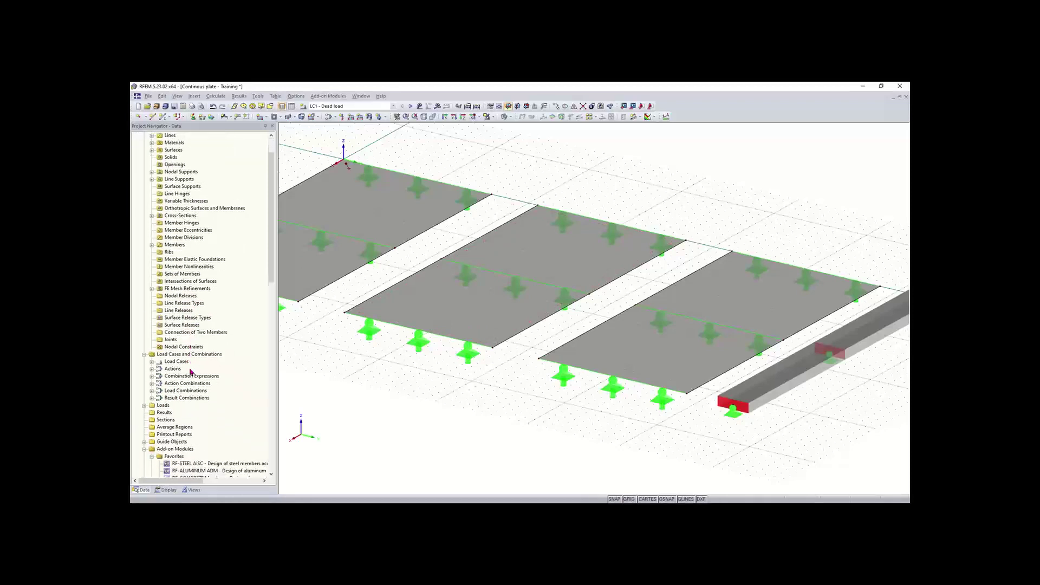
pyautogui.click(153, 289)
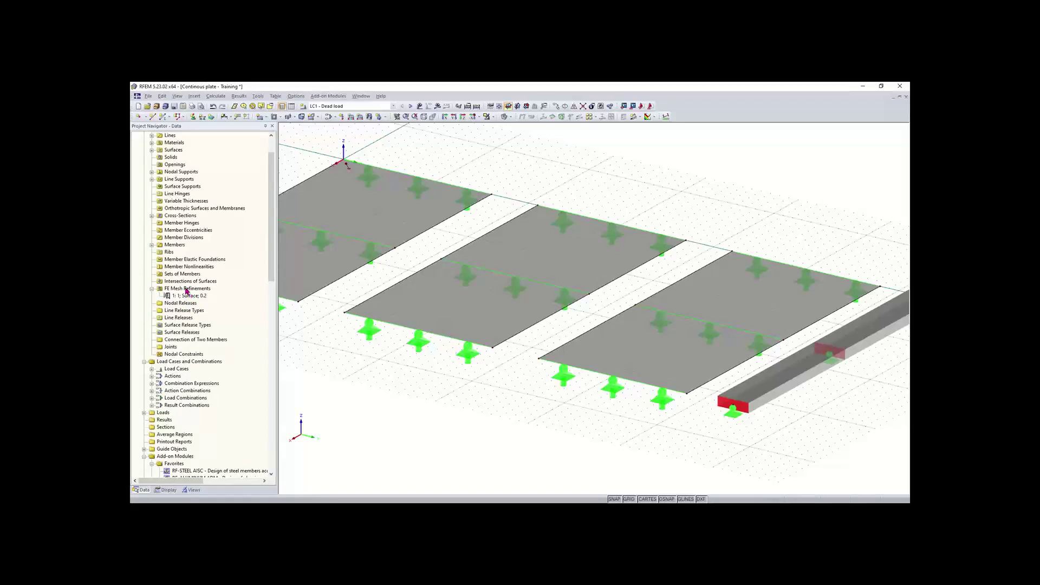
pyautogui.rightClick(186, 289)
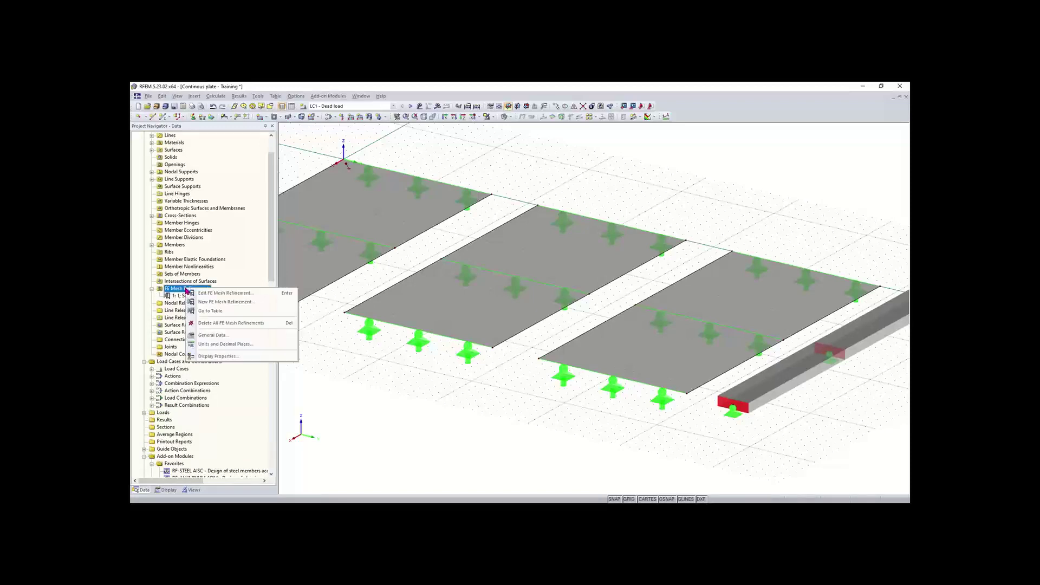
pyautogui.click(230, 303)
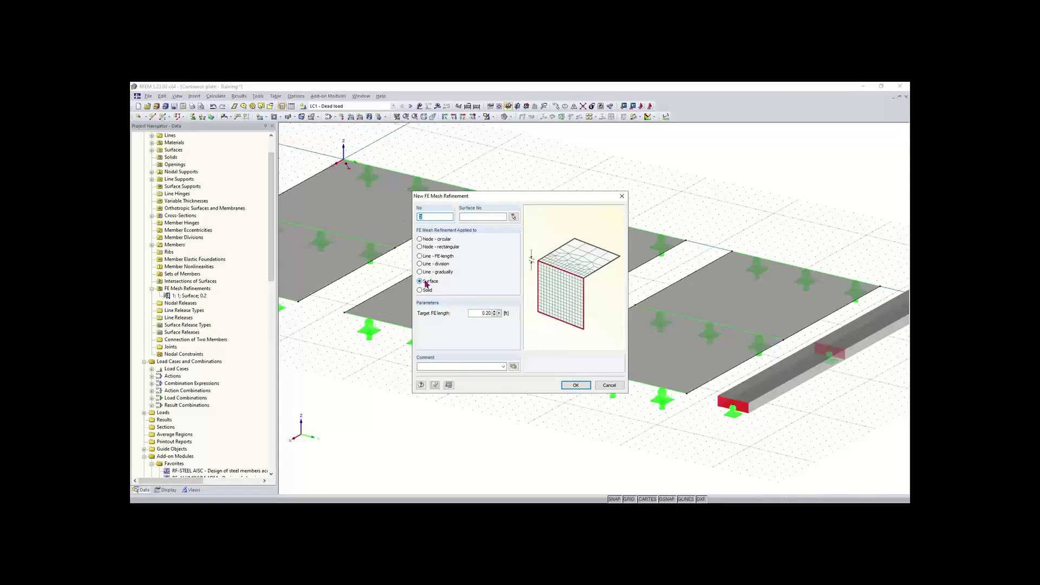
pyautogui.click(477, 216)
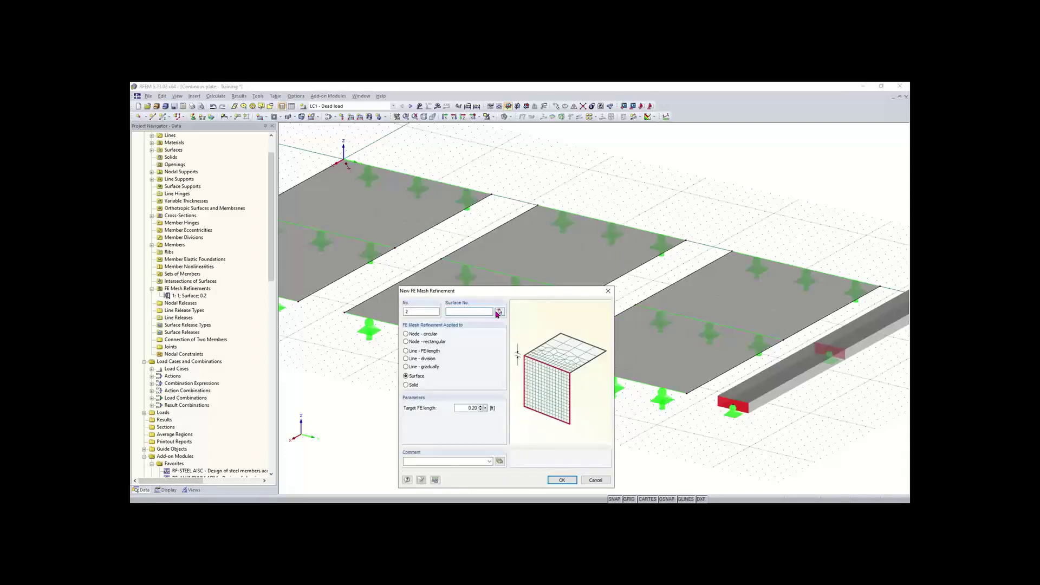
pyautogui.click(499, 312)
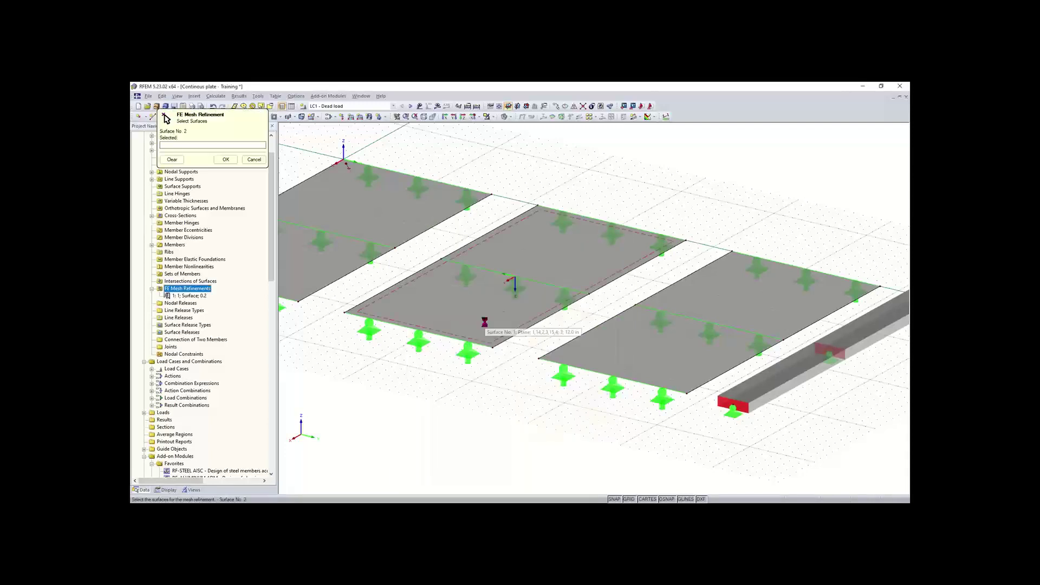
pyautogui.click(510, 321)
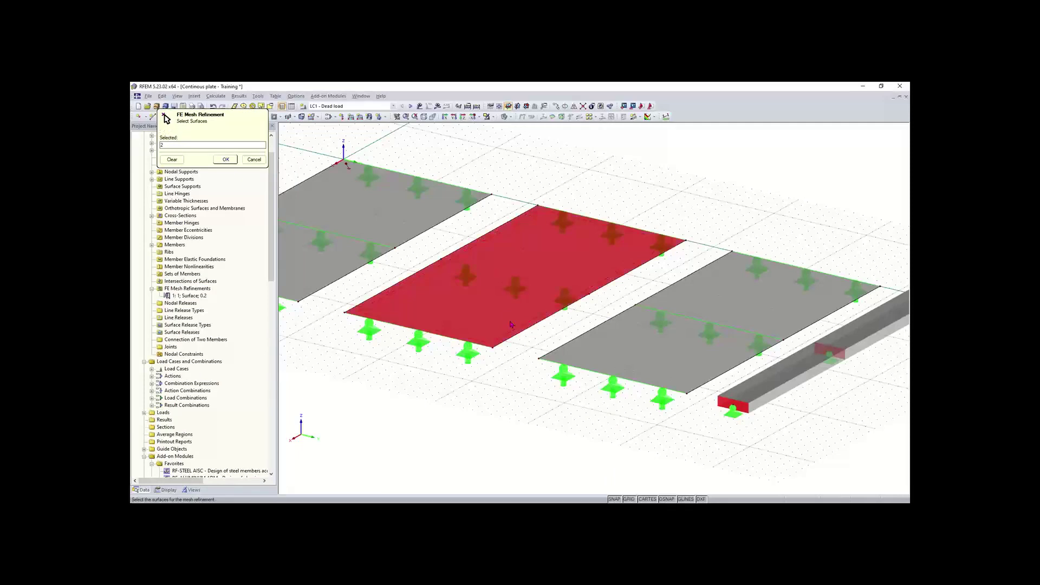
pyautogui.click(226, 160)
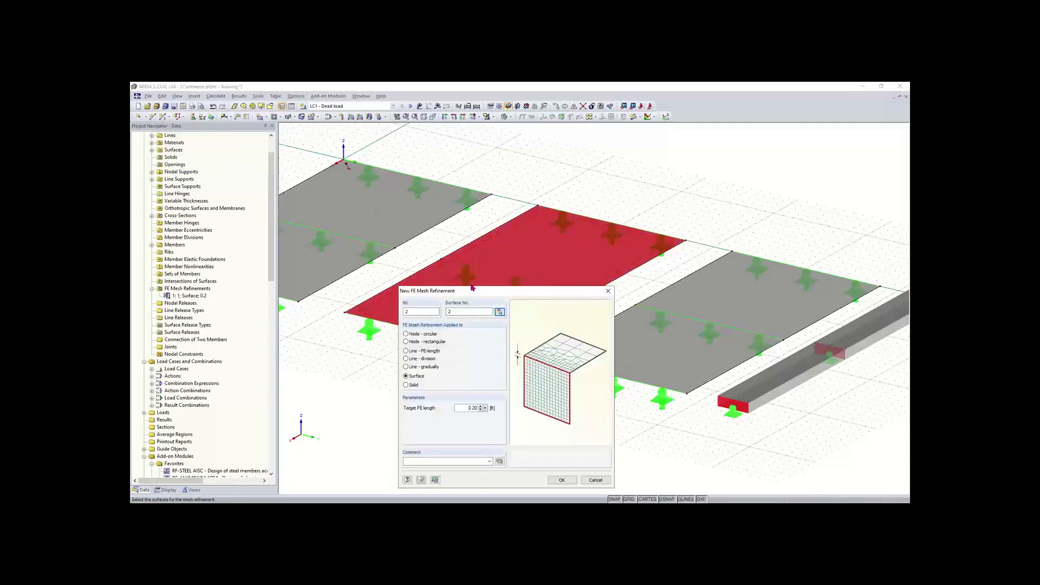
# Set the middle plate's target FE length to 0.4 ft and create the refinement.
pyautogui.moveTo(471, 289); pyautogui.dragTo(455, 241)
pyautogui.doubleClick(445, 361)
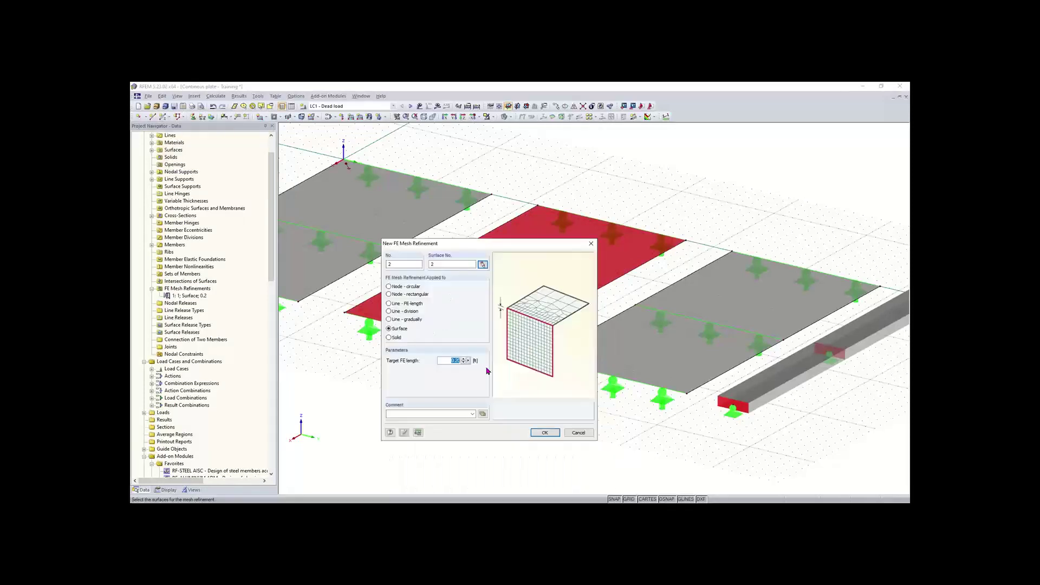
pyautogui.write('0')
pyautogui.click(545, 433)
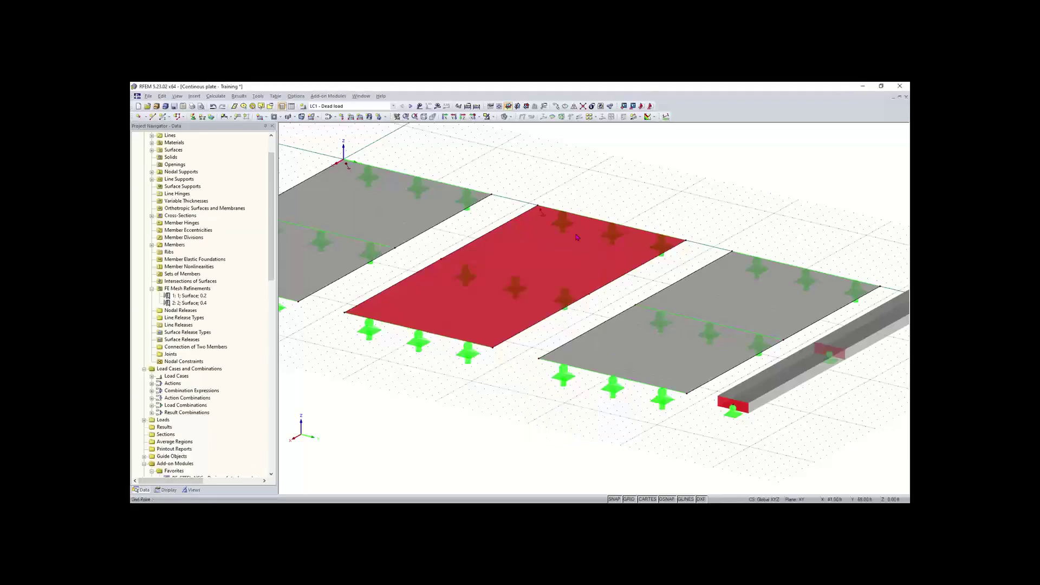
pyautogui.click(559, 194)
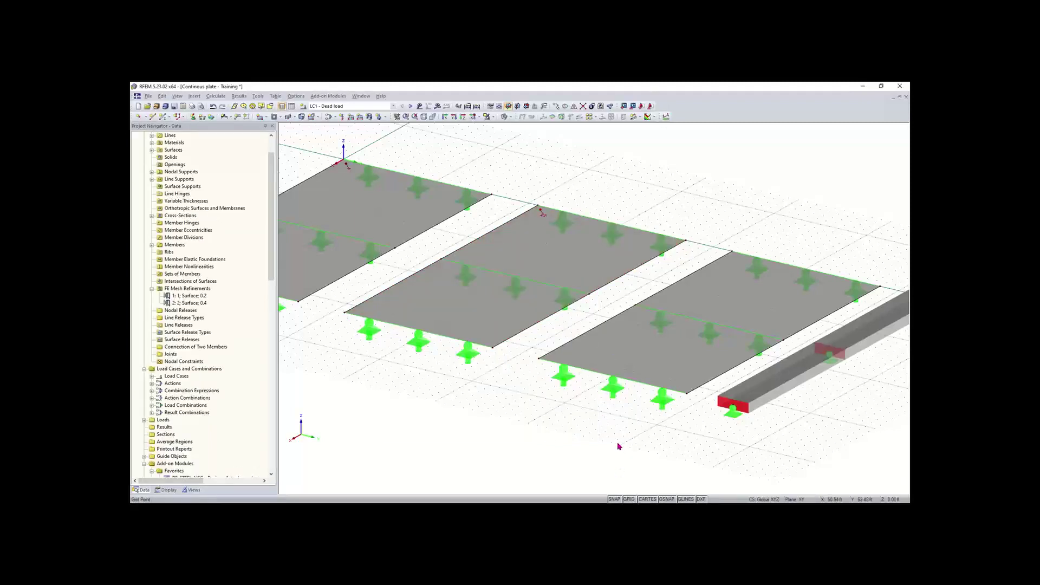
# Assign a new surface FE mesh refinement with a 0.6 ft target length to the plate nearest the beam.
pyautogui.scroll(-1, 616, 444)
pyautogui.moveTo(616, 444); pyautogui.dragTo(502, 440, button='middle')
pyautogui.rightClick(519, 353)
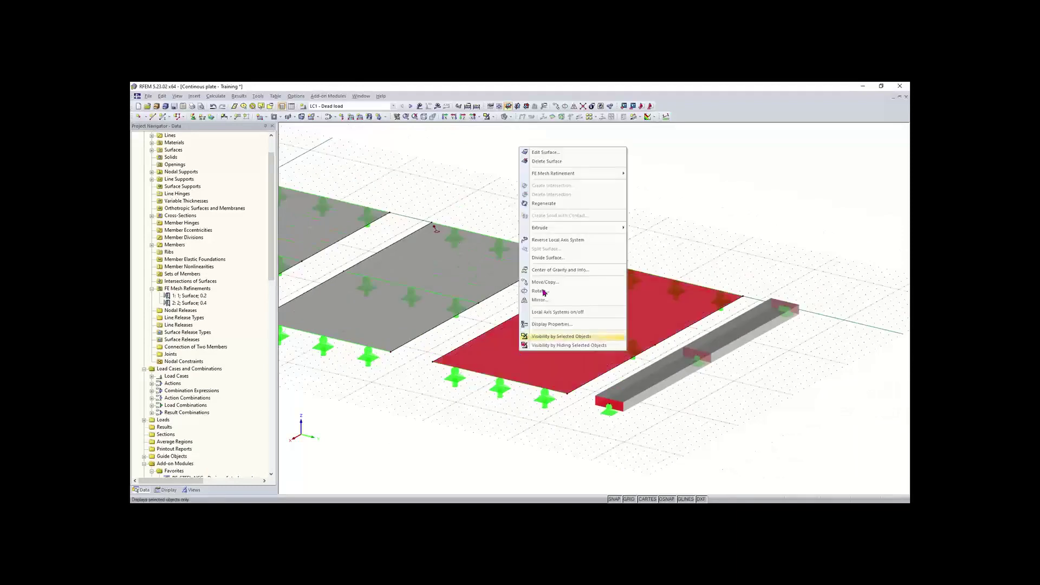
pyautogui.moveTo(560, 177)
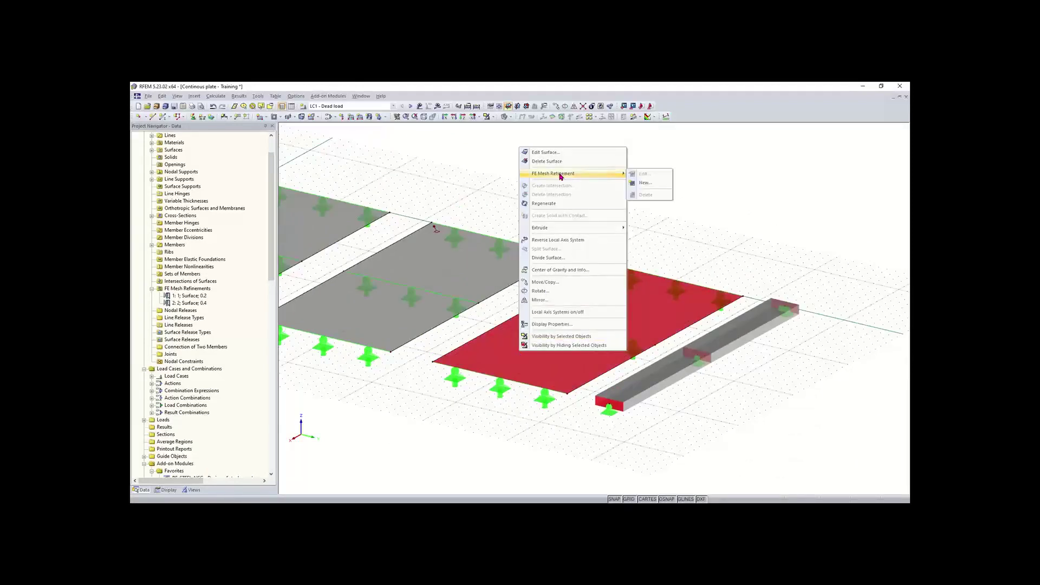
pyautogui.click(643, 183)
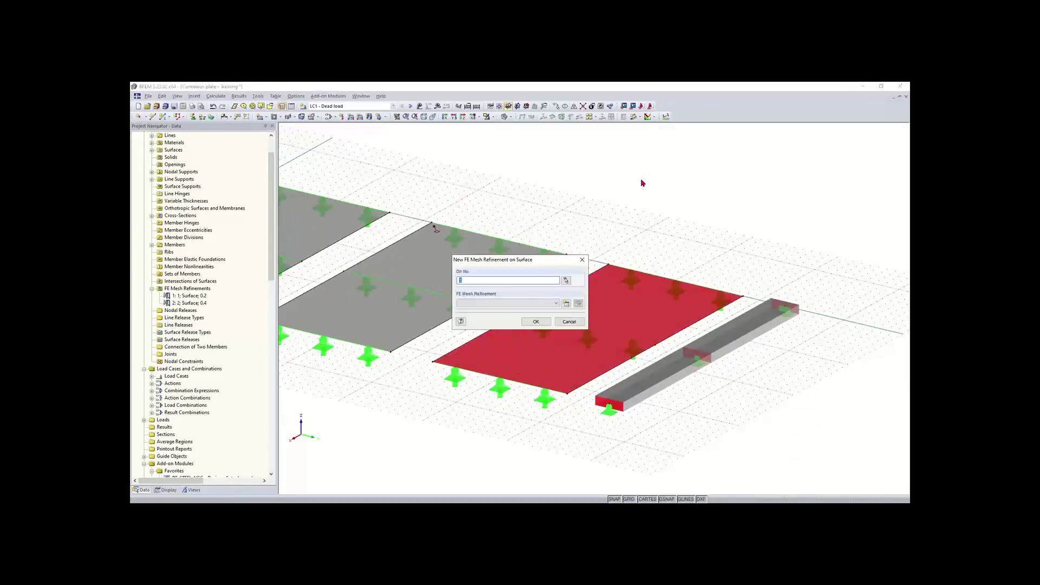
pyautogui.click(536, 321)
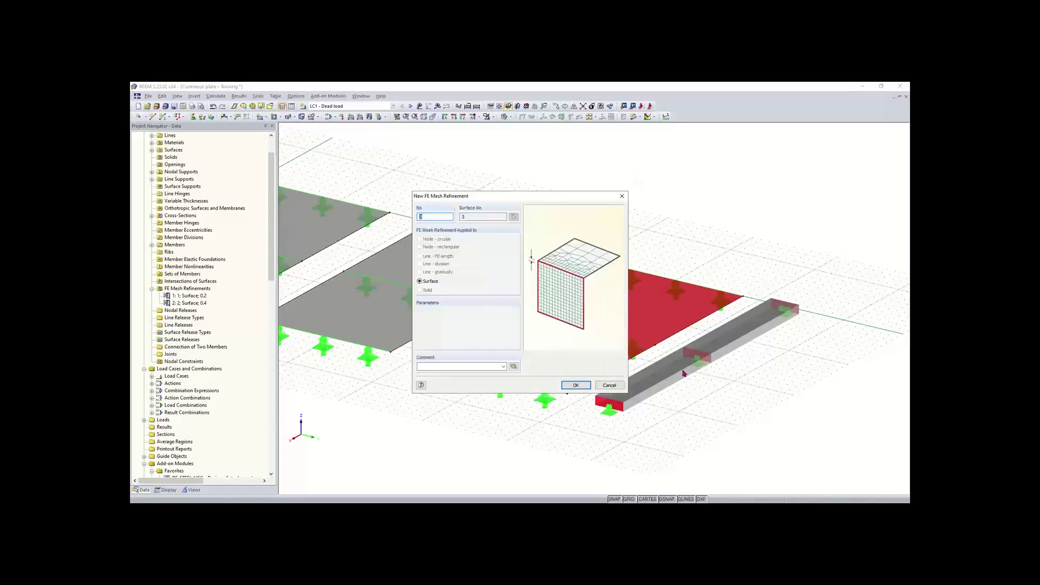
pyautogui.click(477, 315)
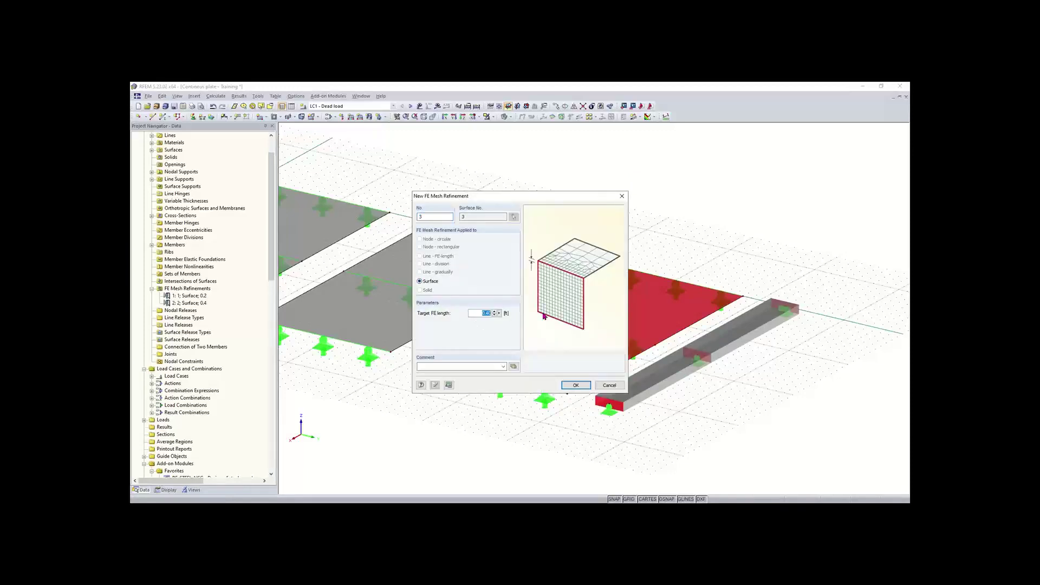
pyautogui.write('0.')
pyautogui.click(576, 386)
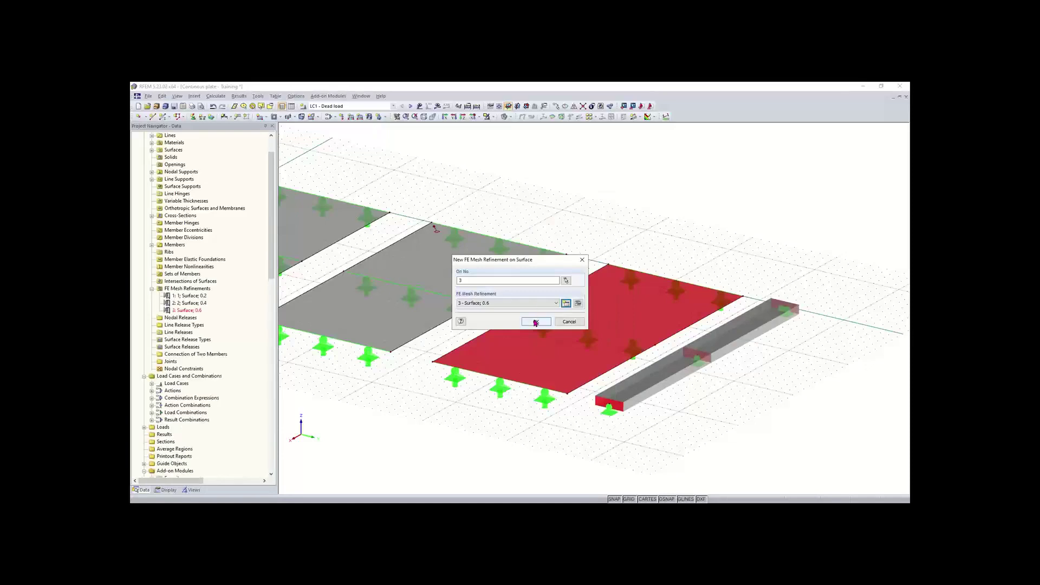
pyautogui.click(536, 322)
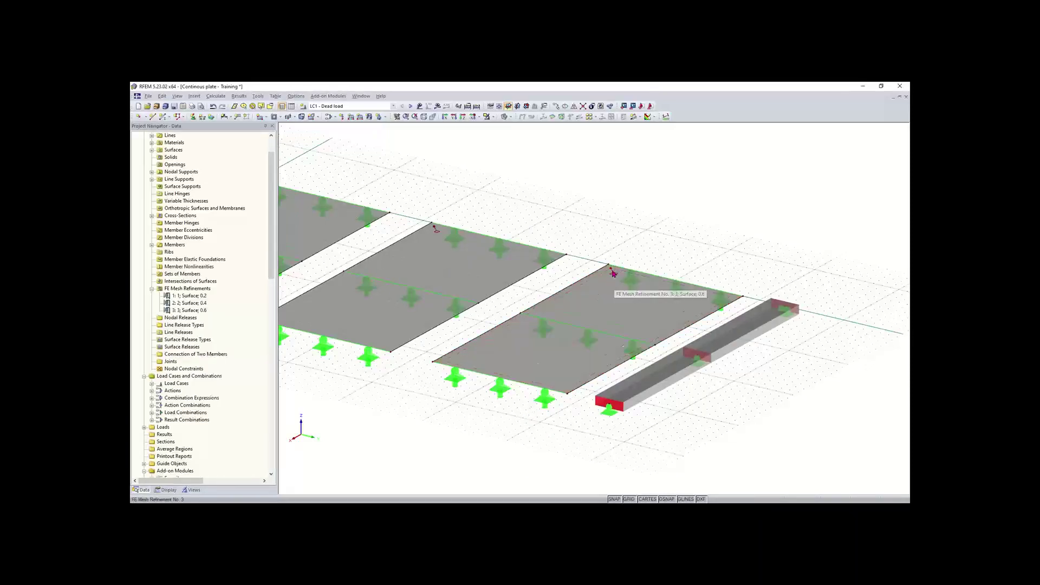
# Review the three plates and look through the project's FE mesh refinements, load combinations and available add-on modules.
pyautogui.scroll(-3, 614, 274)
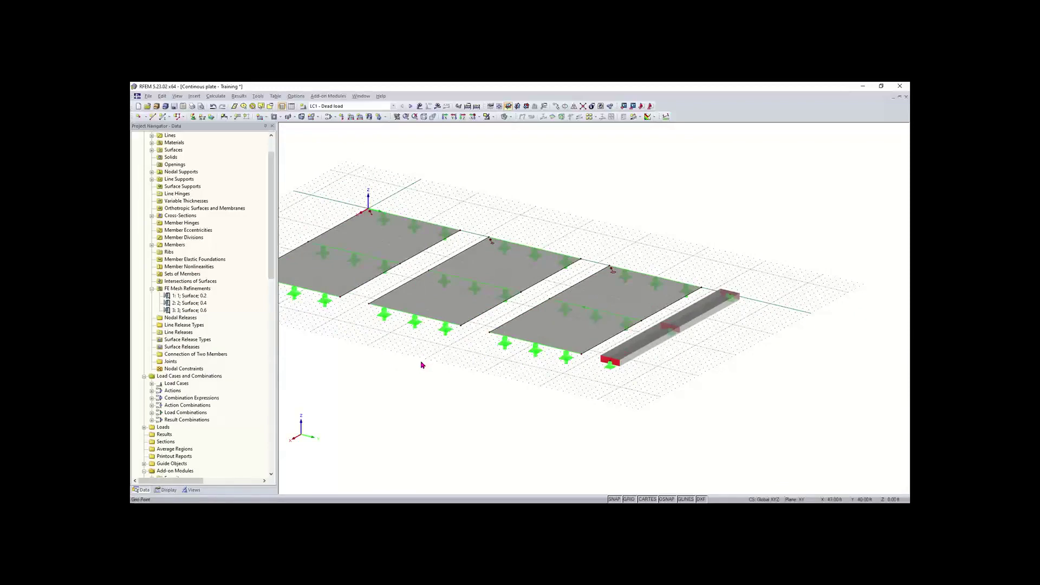
pyautogui.moveTo(401, 359); pyautogui.dragTo(441, 383, button='middle')
pyautogui.scroll(-1, 429, 380)
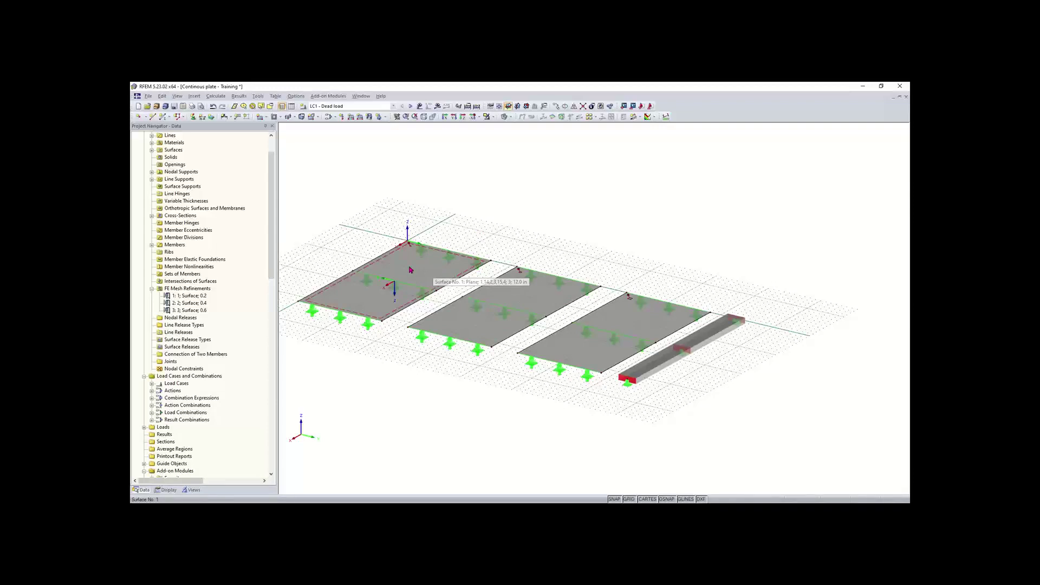
pyautogui.moveTo(274, 223); pyautogui.dragTo(275, 261)
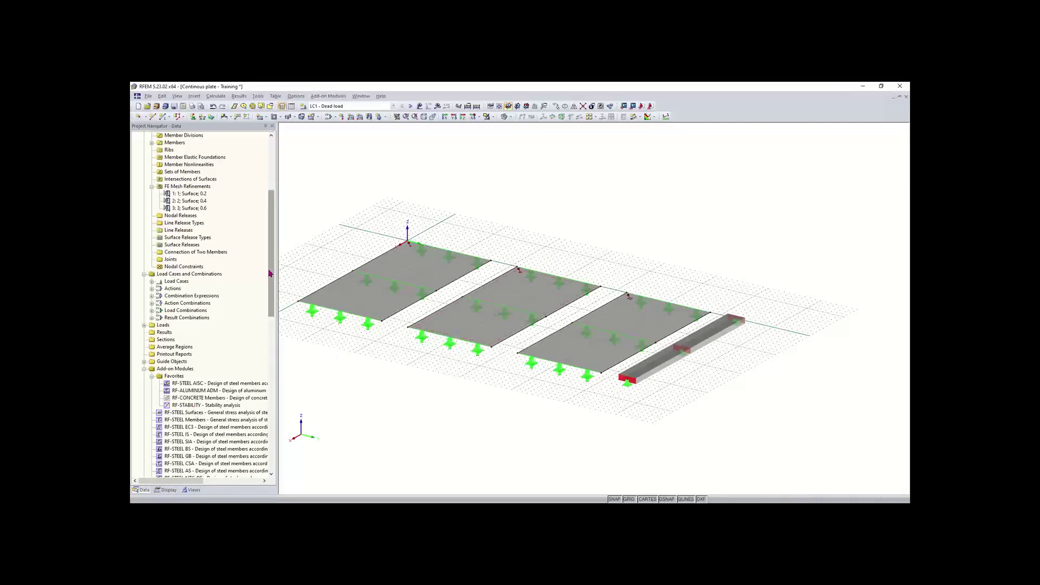
pyautogui.moveTo(271, 275)
pyautogui.mouseDown()
pyautogui.moveTo(272, 286)
pyautogui.moveTo(273, 261)
pyautogui.moveTo(273, 283)
pyautogui.mouseUp()
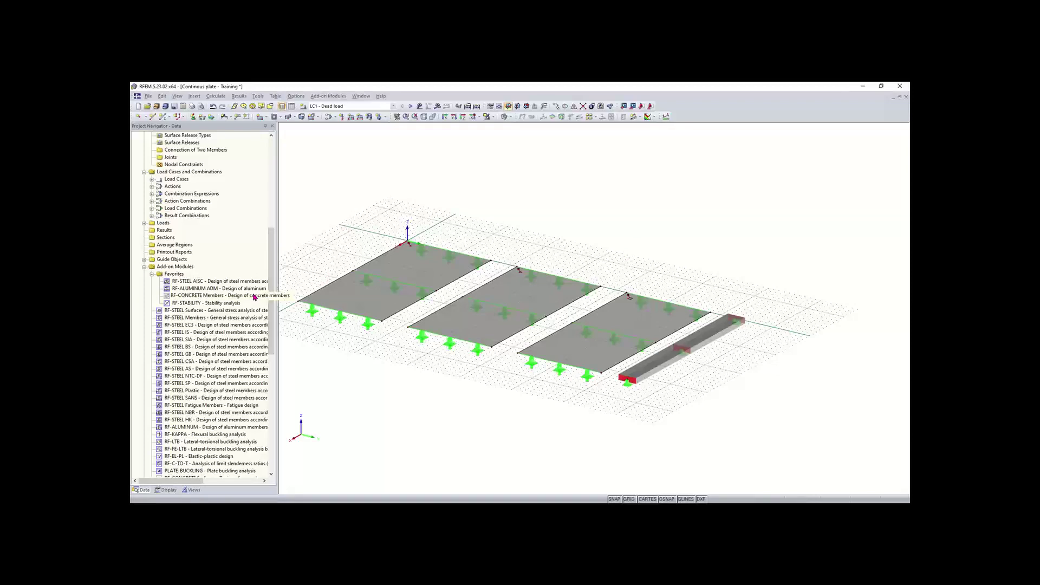
pyautogui.scroll(-3, 274, 301)
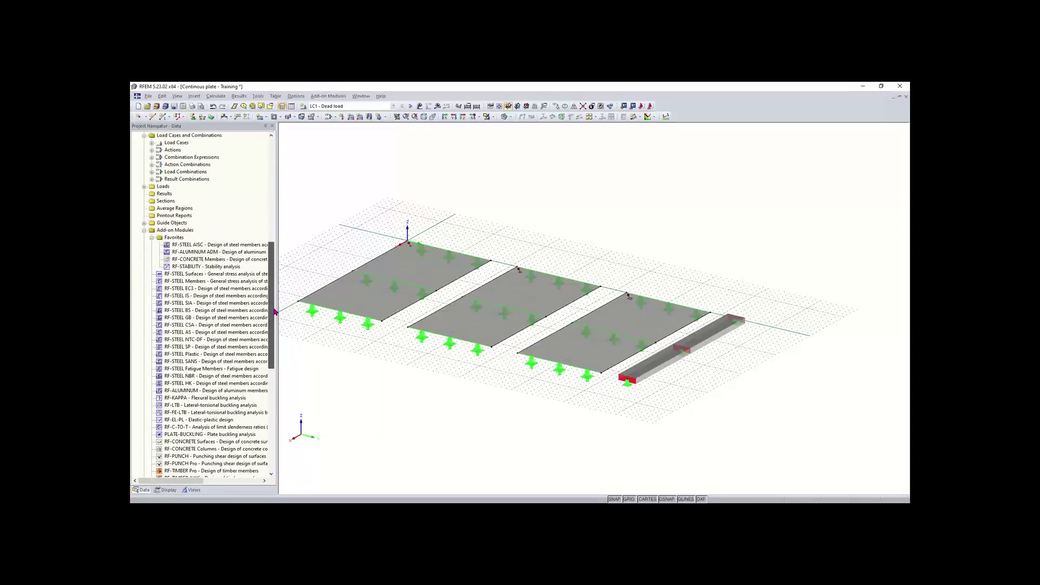
pyautogui.scroll(-2, 274, 309)
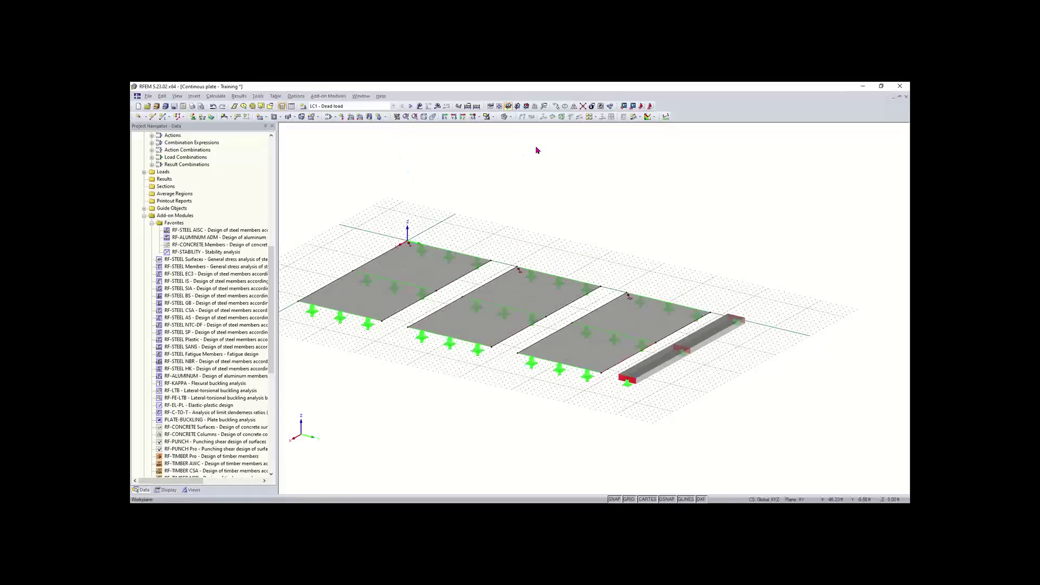
# Numerically create a surface section named AA lengthwise through the first plate, from X 32, Y 8 to X 0, Y 8 ft.
pyautogui.click(640, 119)
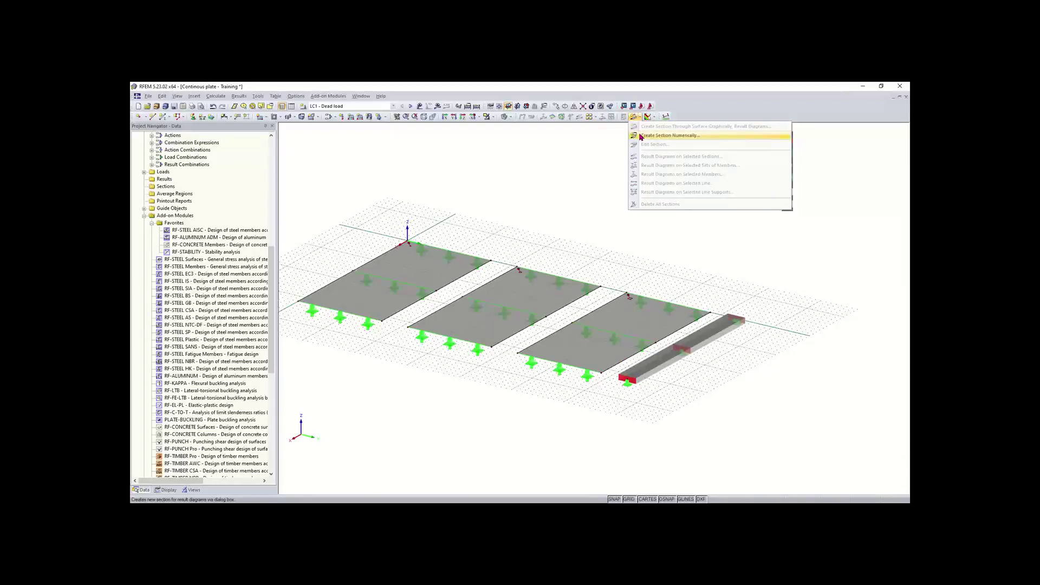
pyautogui.click(669, 135)
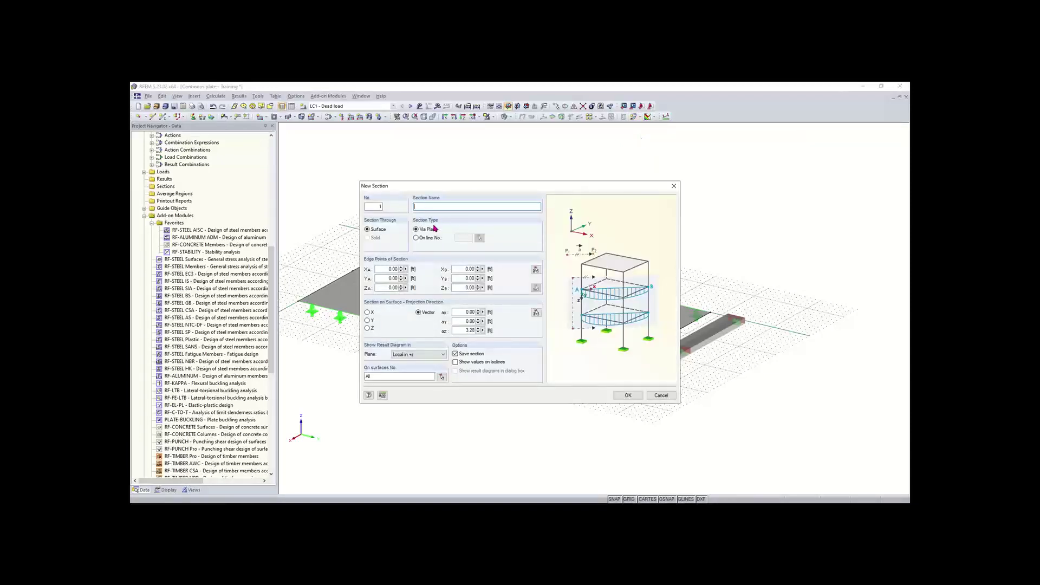
pyautogui.moveTo(454, 189); pyautogui.dragTo(435, 171)
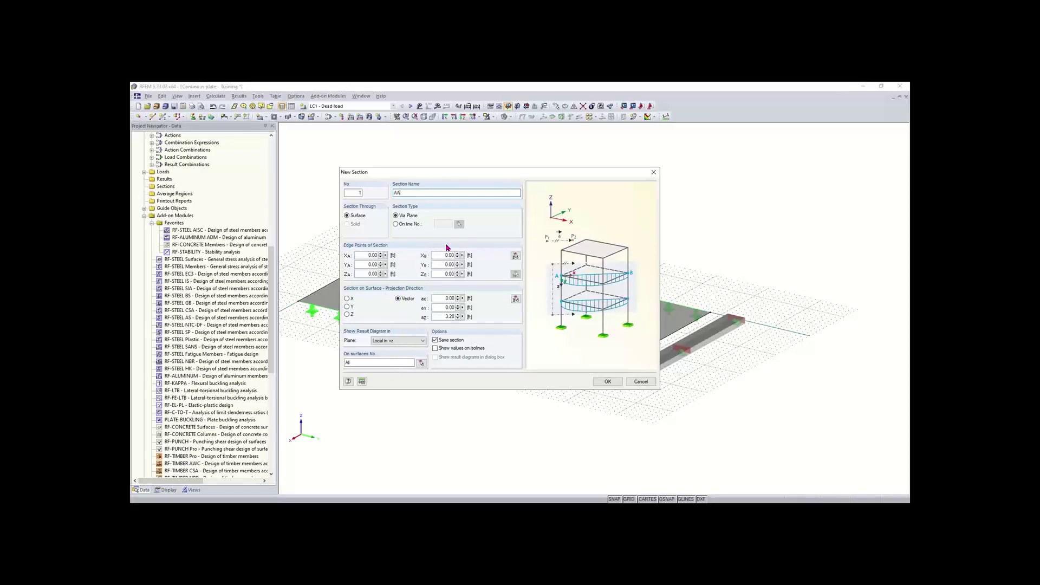
pyautogui.click(515, 256)
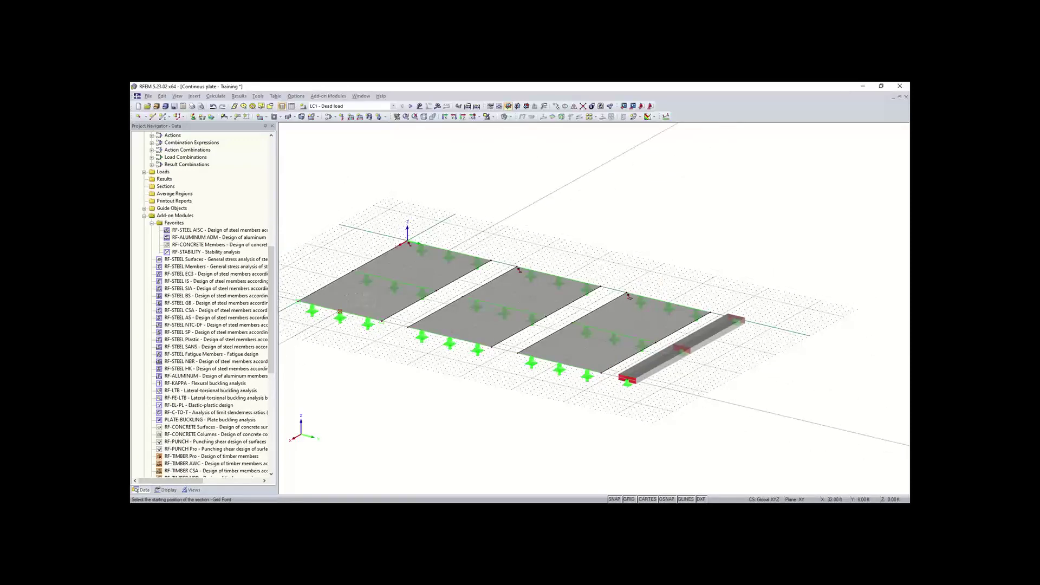
pyautogui.click(340, 310)
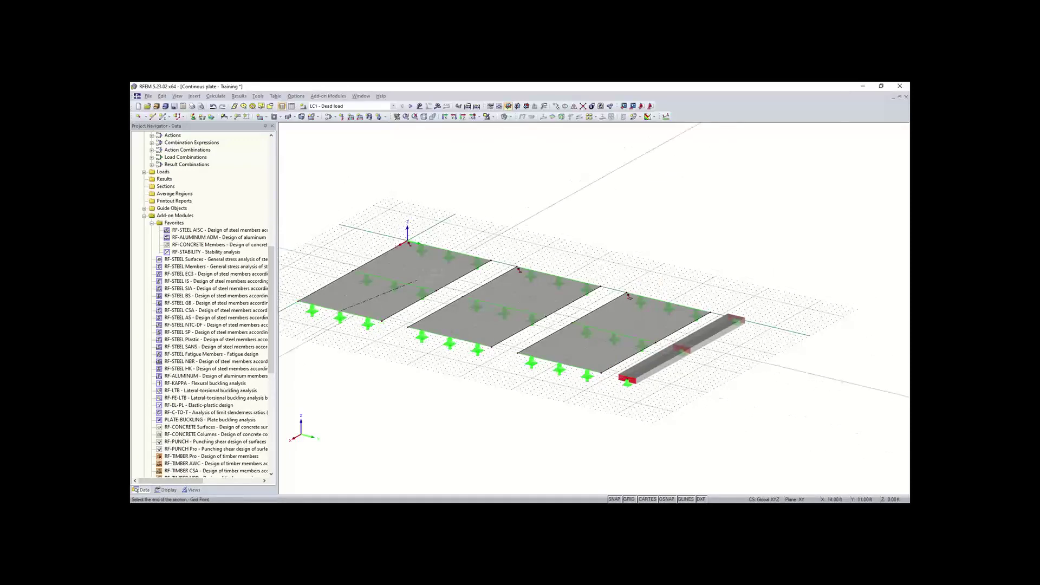
pyautogui.click(441, 251)
pyautogui.click(449, 251)
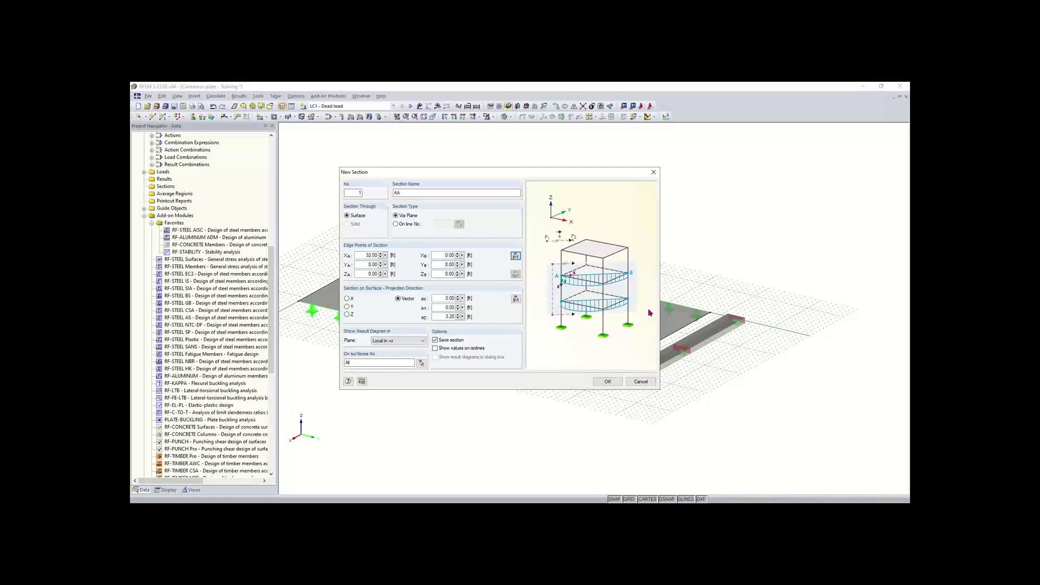
pyautogui.click(607, 382)
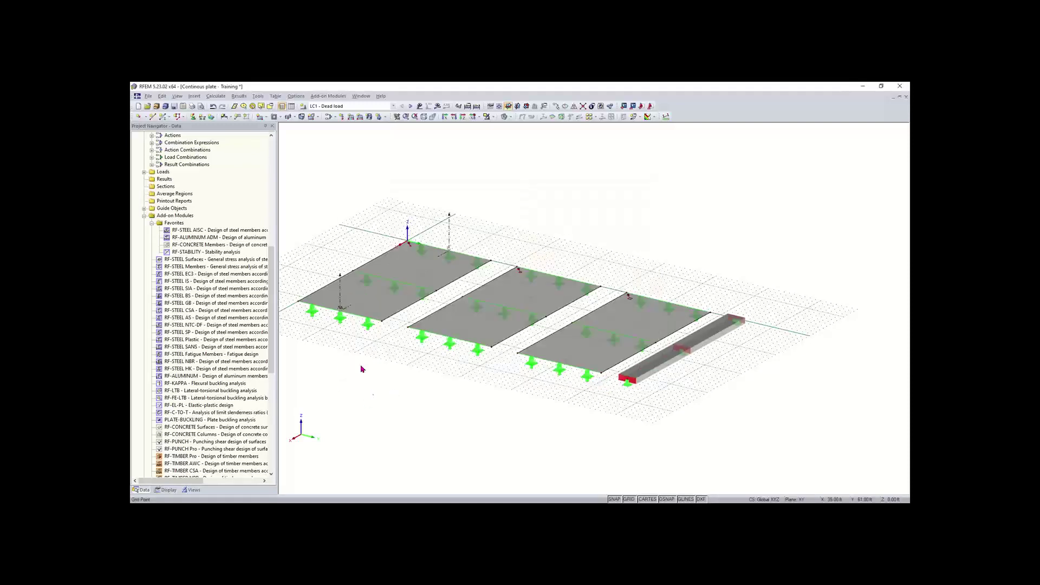
# Copy section AA onto the midline of the plate nearest the beam and onto the midline of the middle plate.
pyautogui.scroll(5, 347, 293)
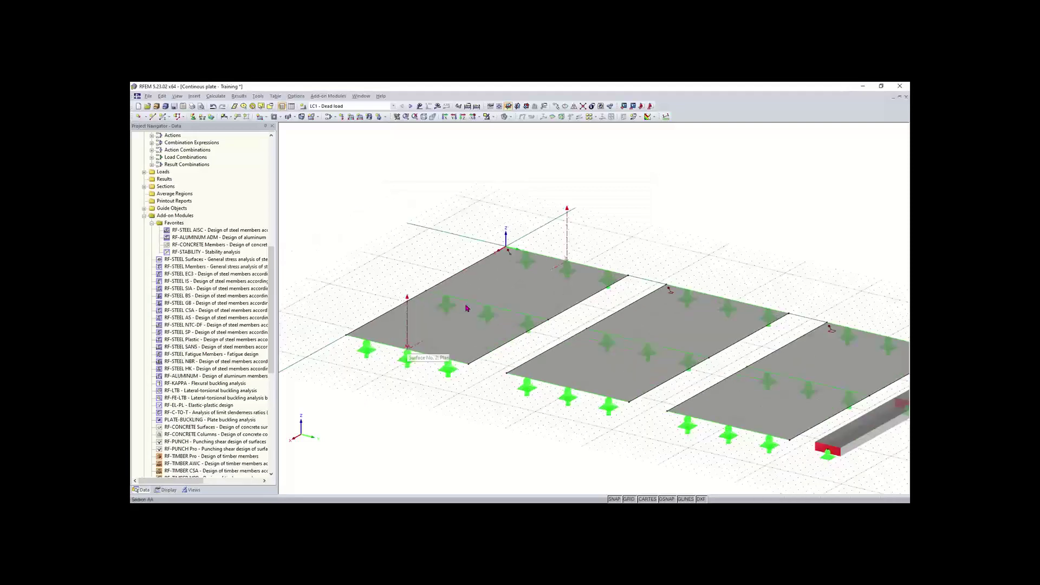
pyautogui.scroll(-1, 686, 287)
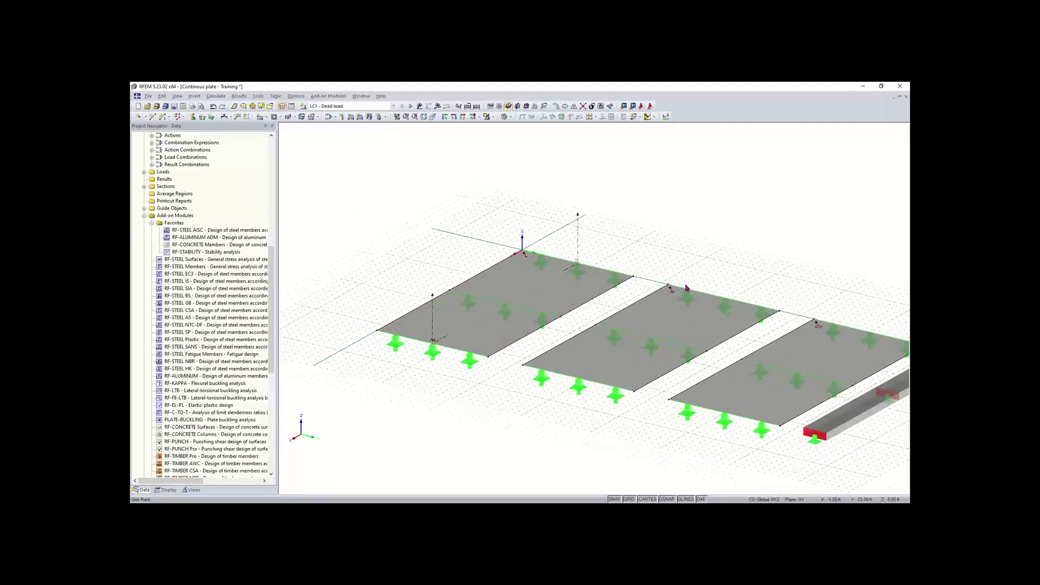
pyautogui.moveTo(665, 257); pyautogui.dragTo(592, 239, button='middle')
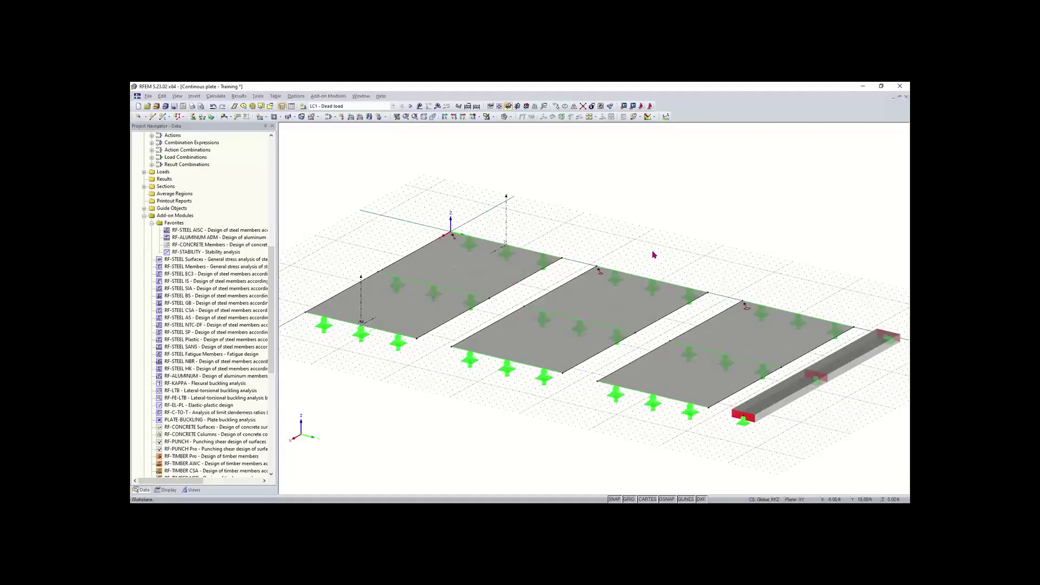
pyautogui.scroll(-1, 652, 253)
pyautogui.moveTo(652, 253); pyautogui.dragTo(557, 246, button='middle')
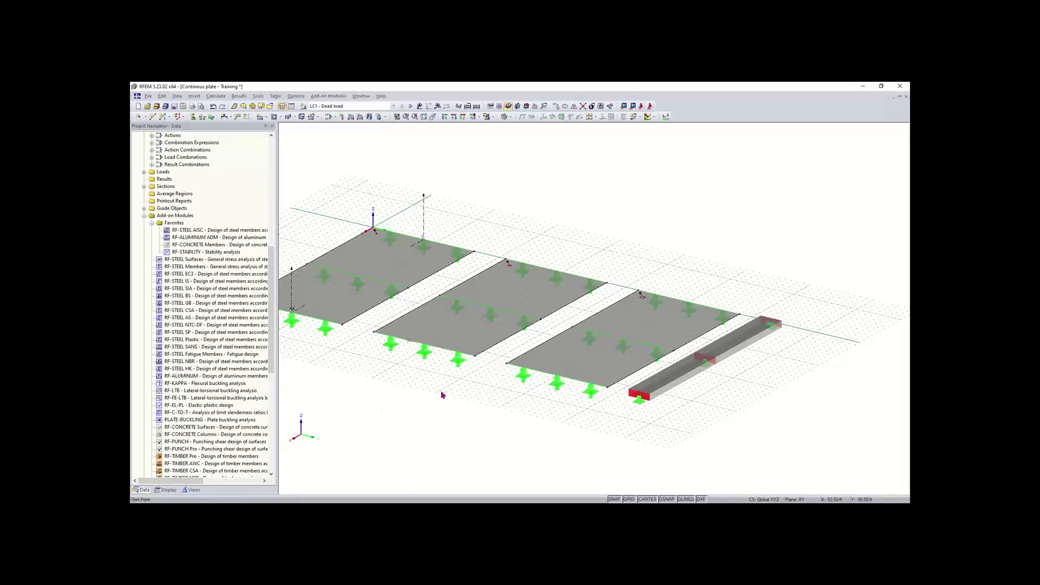
pyautogui.moveTo(440, 414); pyautogui.dragTo(466, 422, button='middle')
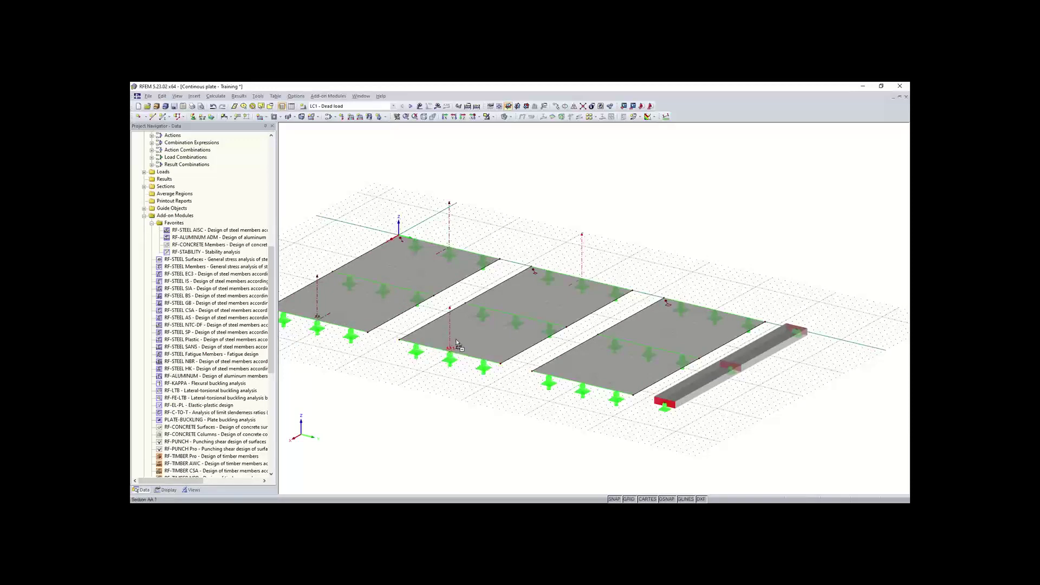
pyautogui.keyDown('ctrl'); pyautogui.moveTo(585, 387); pyautogui.dragTo(584, 388); pyautogui.keyUp('ctrl')
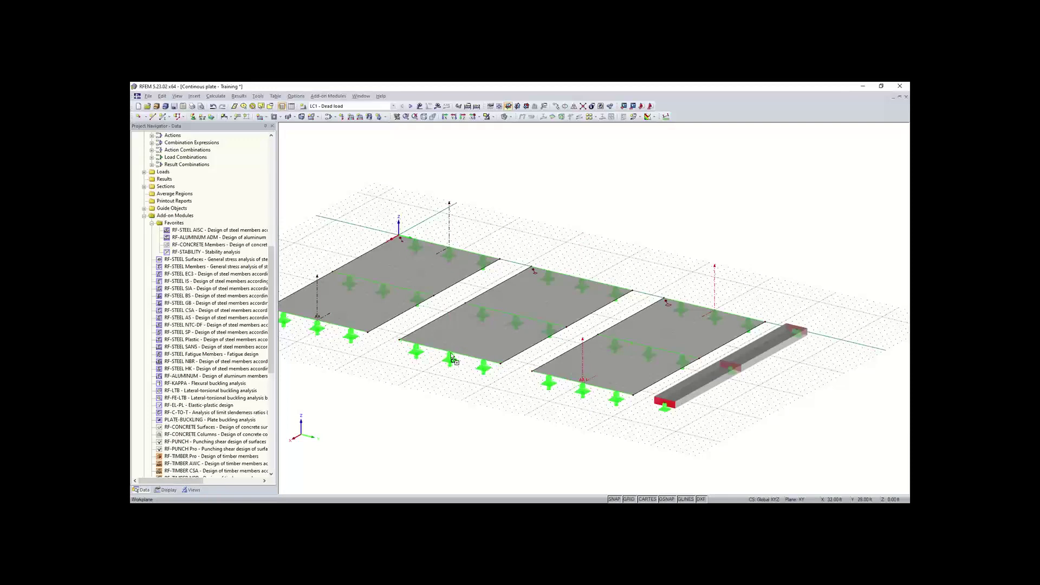
pyautogui.keyDown('ctrl'); pyautogui.moveTo(451, 358); pyautogui.dragTo(452, 358); pyautogui.keyUp('ctrl')
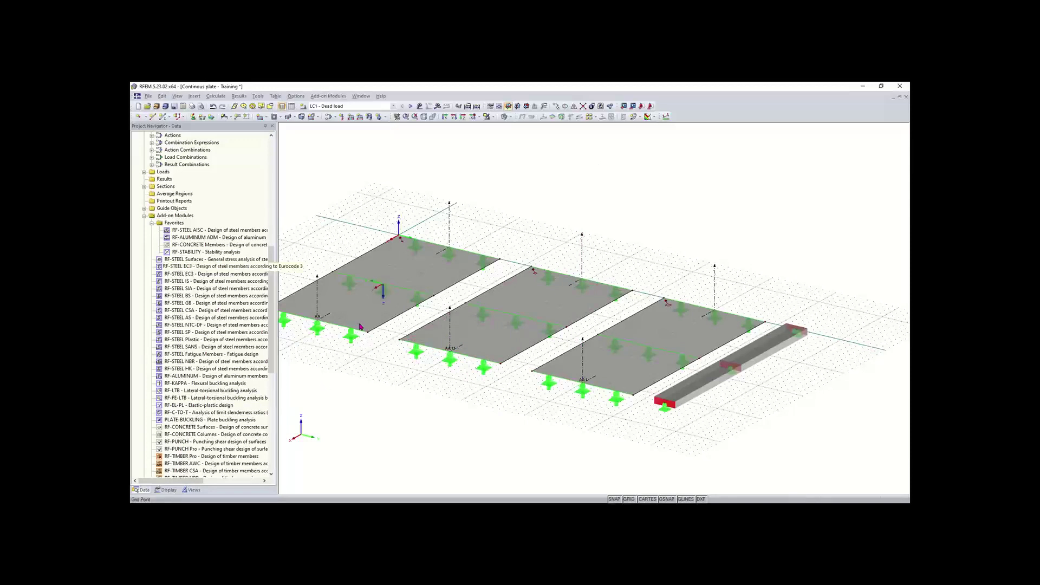
# Find the copied sections in the project data and rename section 2, on the plate nearest the beam, to AC.
pyautogui.scroll(4, 231, 289)
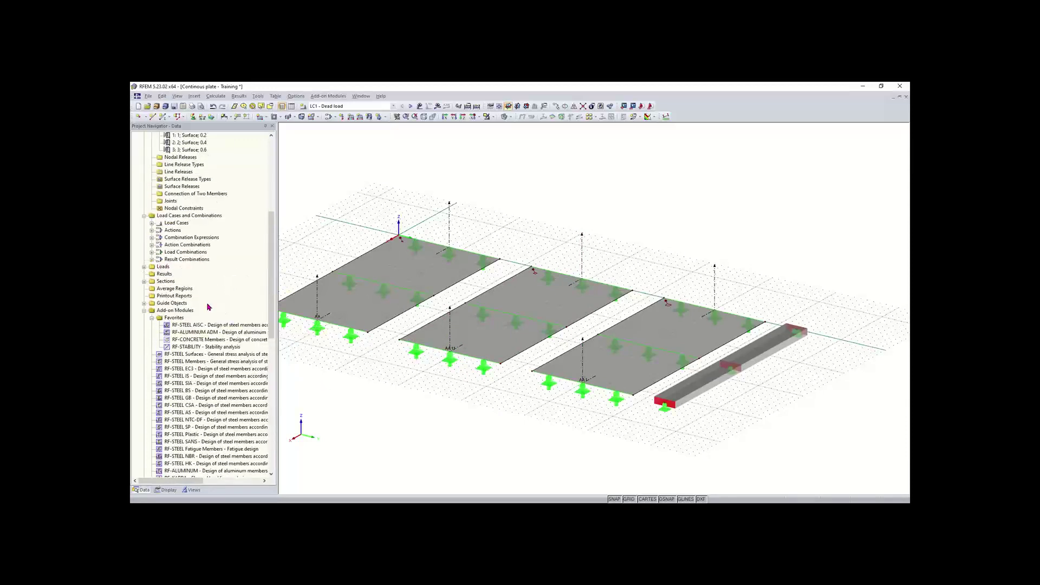
pyautogui.click(144, 282)
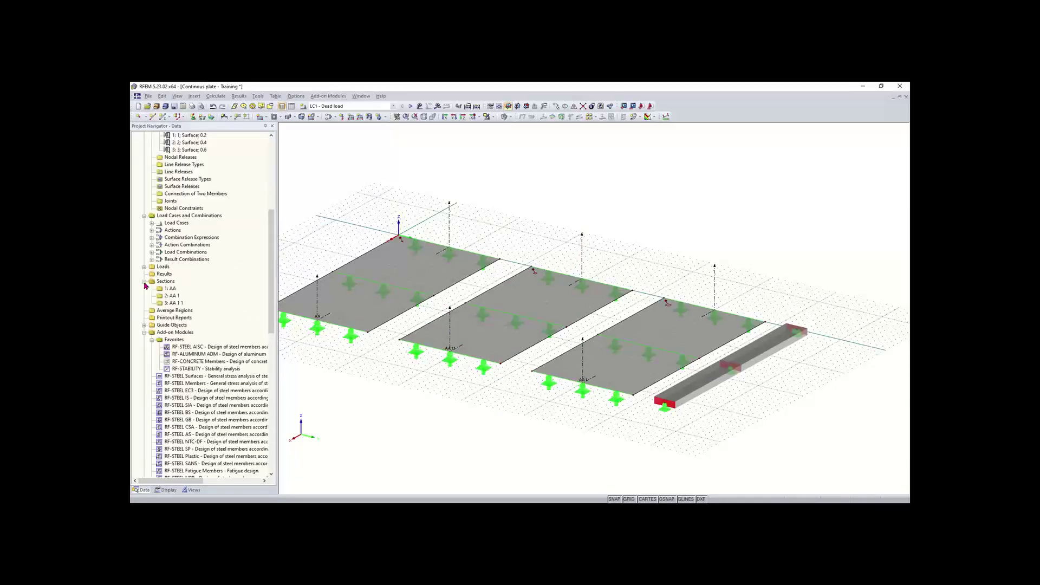
pyautogui.click(175, 296)
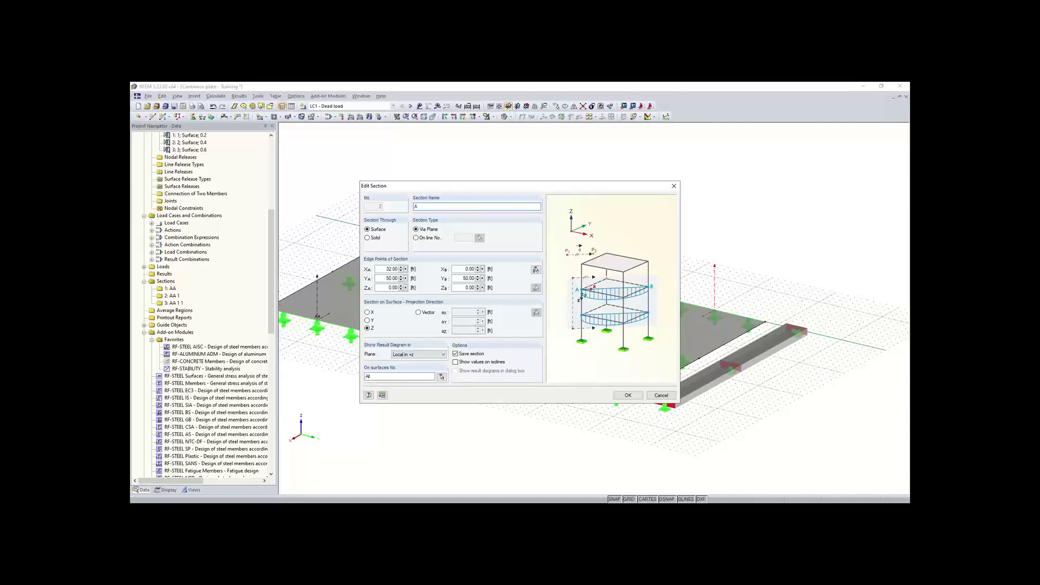
pyautogui.click(627, 395)
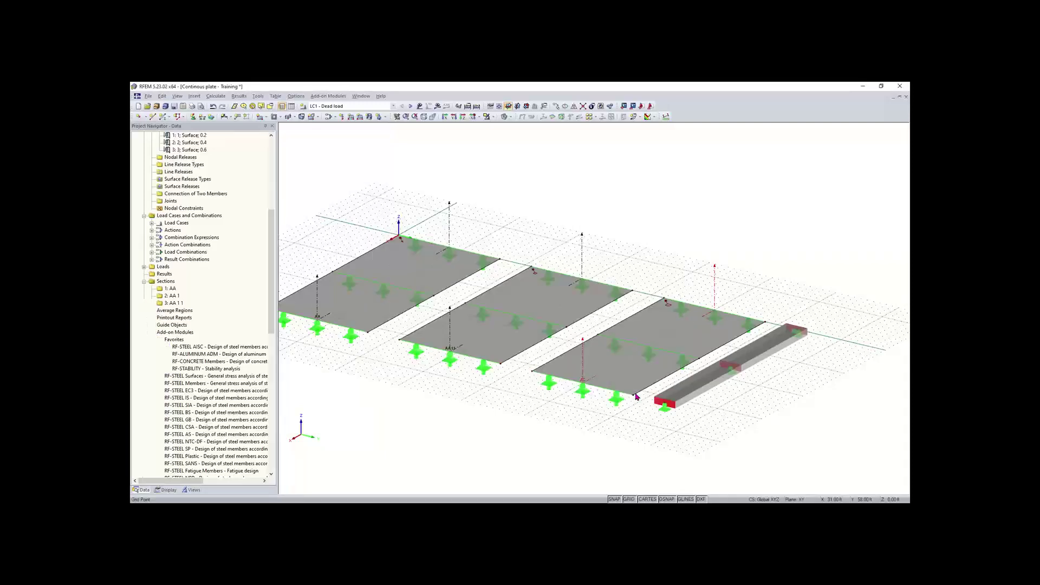
# Rename section 3, on the middle plate, to AB.
pyautogui.rightClick(174, 301)
pyautogui.click(186, 307)
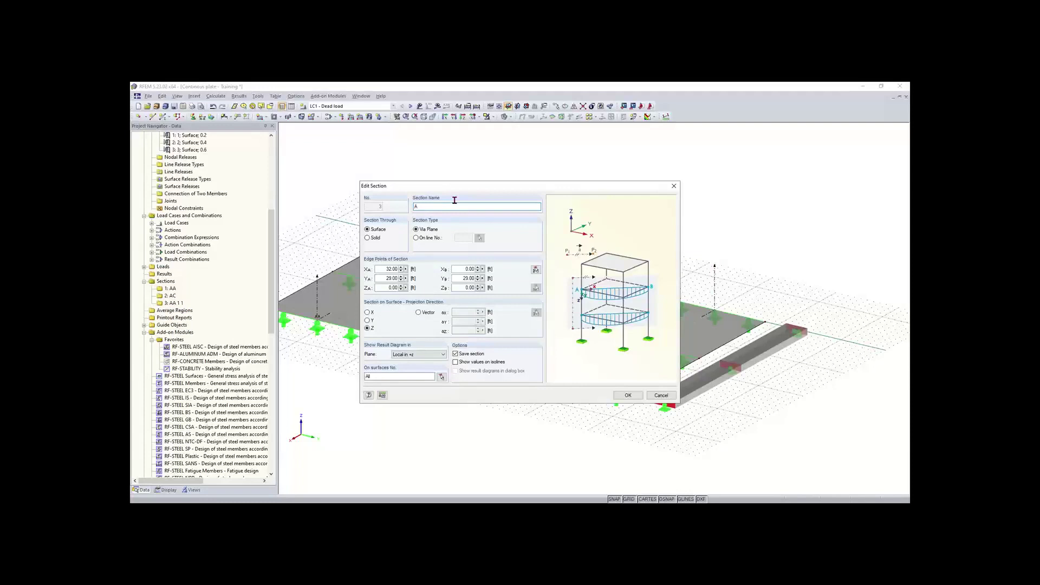
pyautogui.click(626, 396)
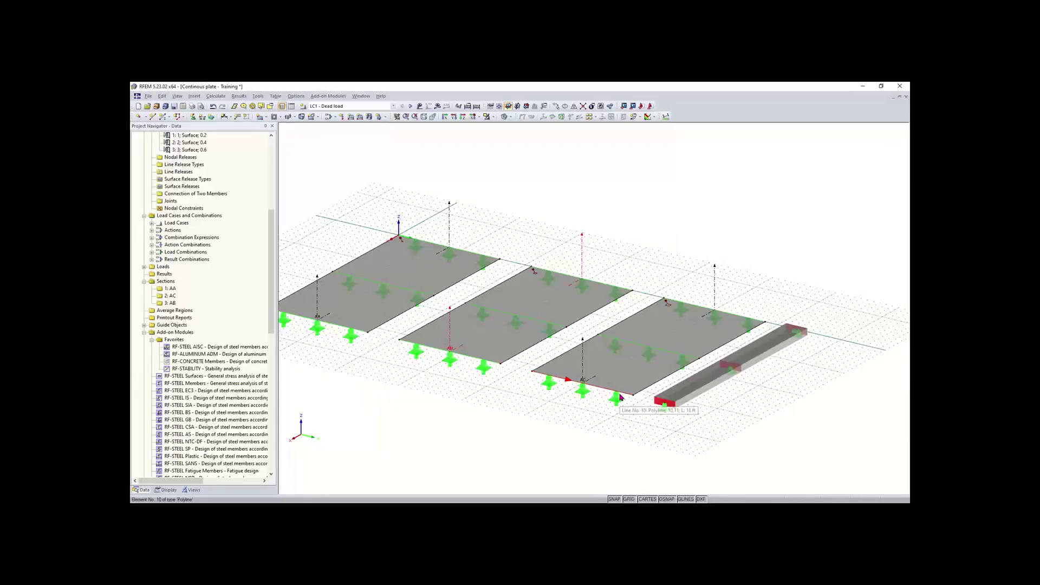
# Display the LC1 dead loads briefly, hide them again, and run Calculate All for the model.
pyautogui.scroll(-1, 563, 425)
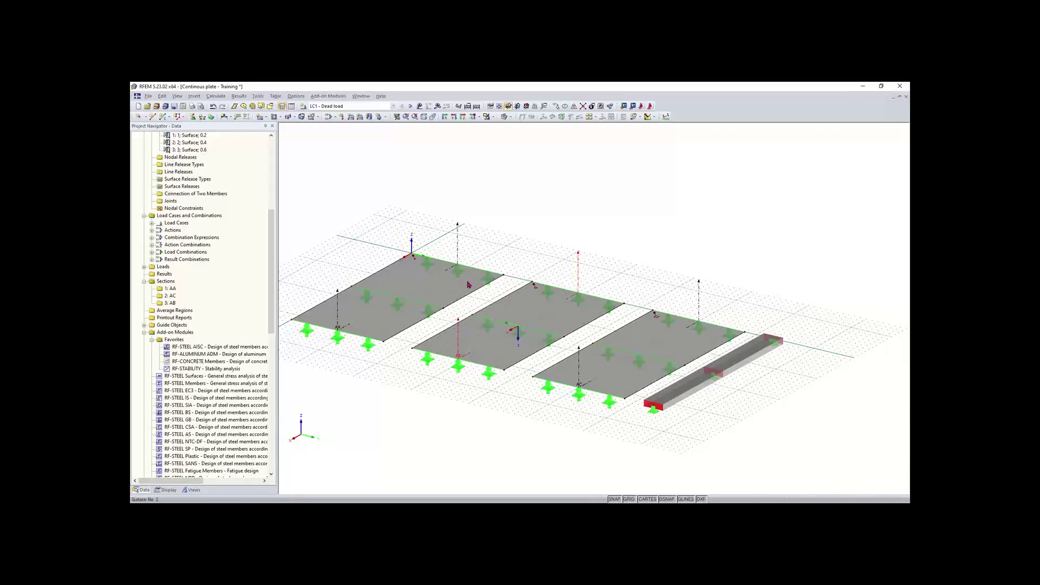
pyautogui.click(421, 107)
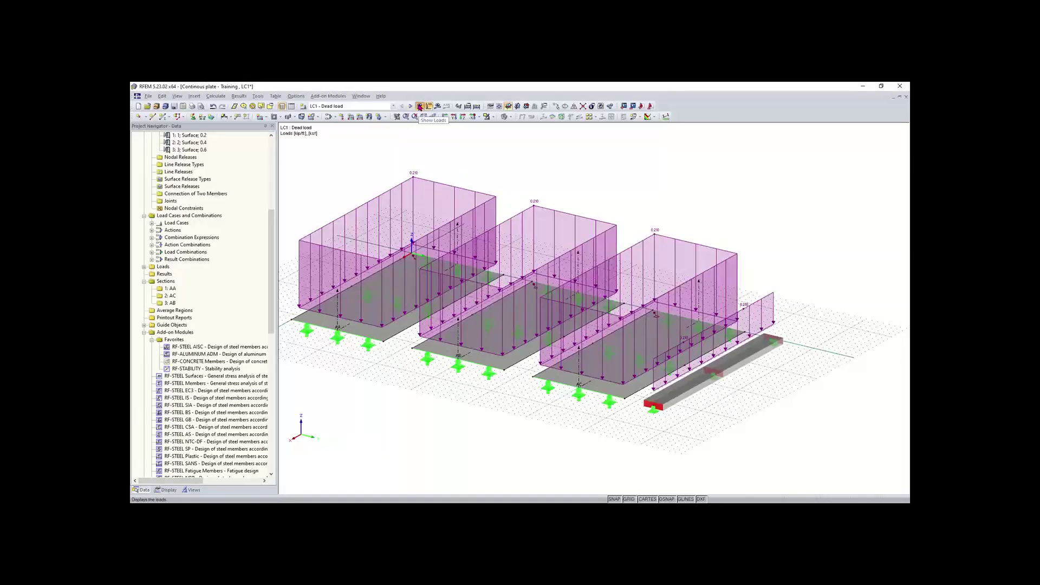
pyautogui.click(420, 107)
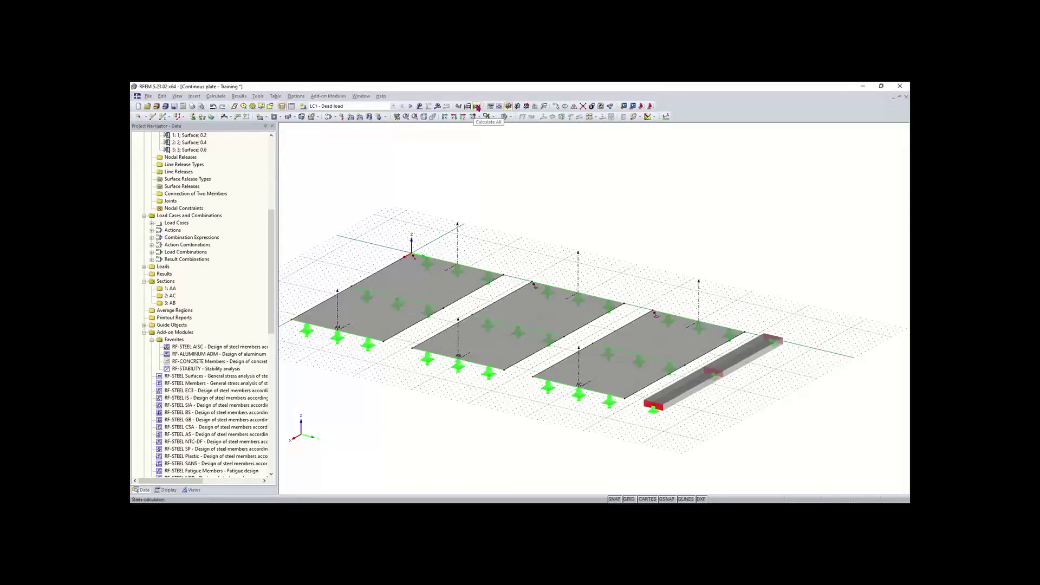
pyautogui.click(477, 107)
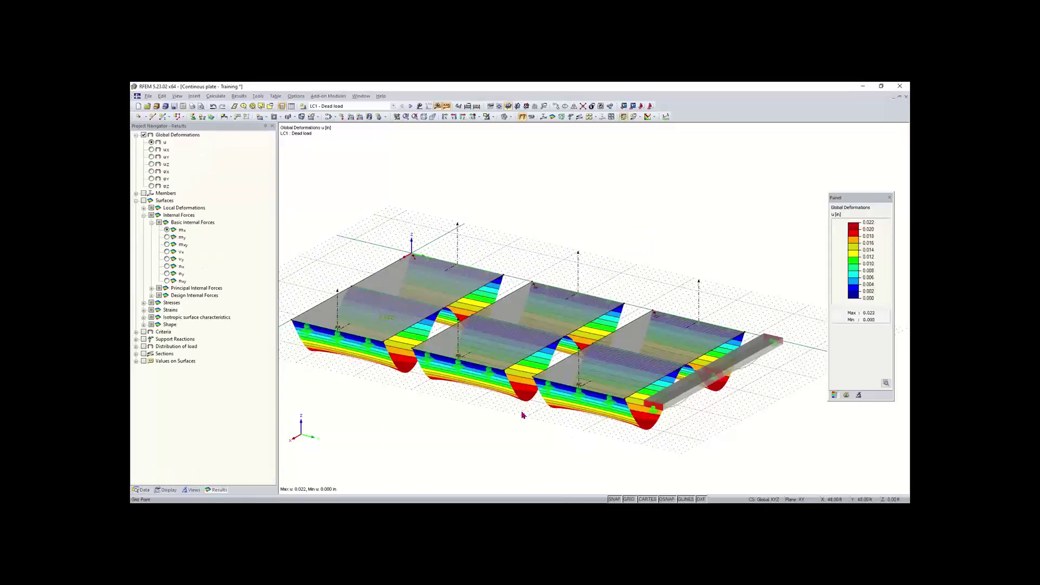
# Examine the plates' global deformations under dead load from different sides, moving the colour scale panel closer to the model.
pyautogui.moveTo(521, 413); pyautogui.dragTo(390, 353, button='middle')
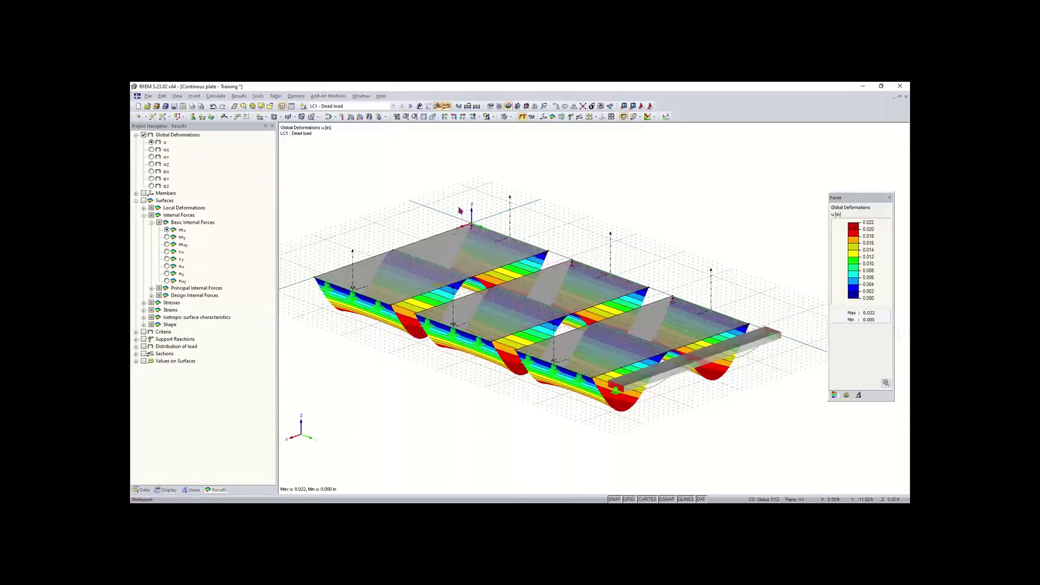
pyautogui.keyDown('ctrl'); pyautogui.moveTo(365, 356); pyautogui.dragTo(702, 339, button='middle'); pyautogui.keyUp('ctrl')
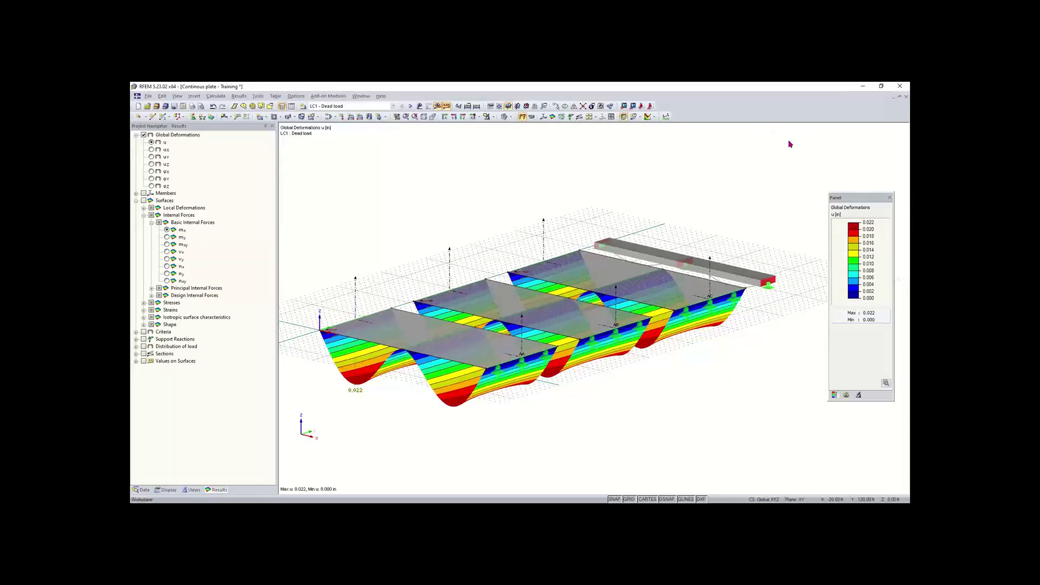
pyautogui.click(847, 198)
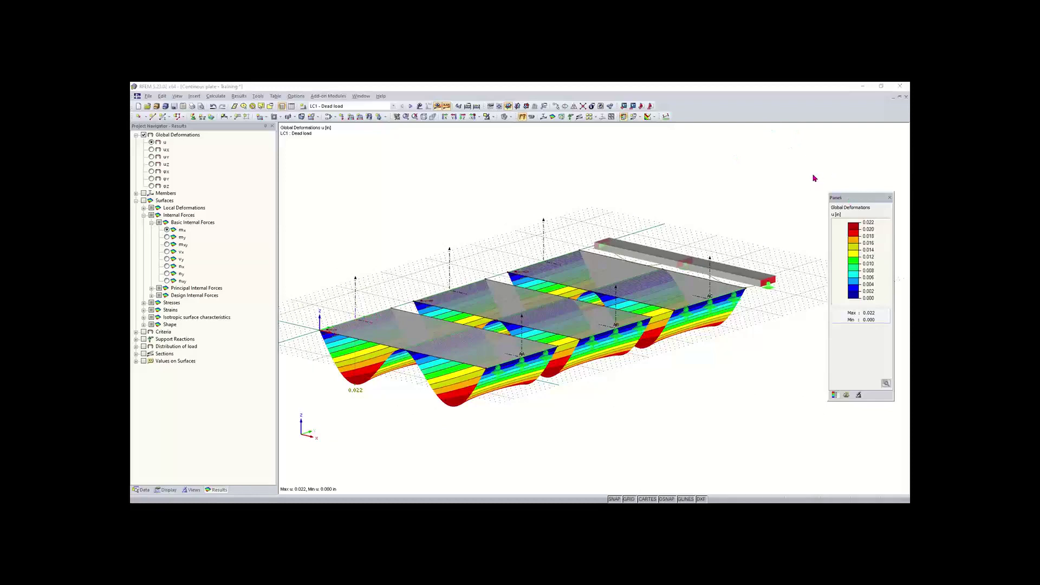
pyautogui.moveTo(849, 197); pyautogui.dragTo(819, 159)
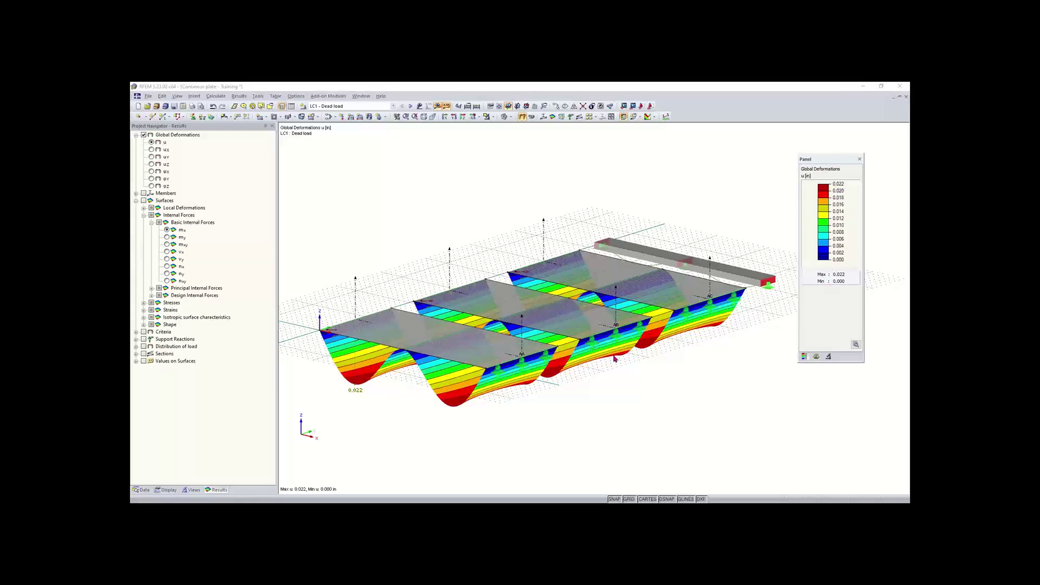
pyautogui.click(537, 391)
pyautogui.keyDown('ctrl'); pyautogui.moveTo(537, 391); pyautogui.dragTo(496, 394, button='middle'); pyautogui.keyUp('ctrl')
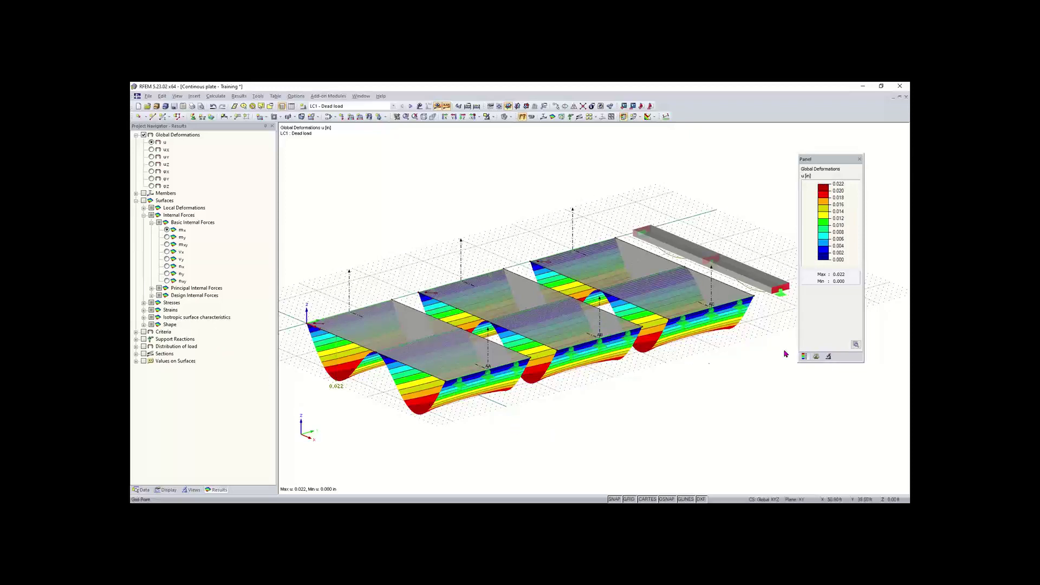
# Inspect the beam's deflected shape under dead load up close beside the neighbouring plate.
pyautogui.moveTo(761, 328); pyautogui.dragTo(645, 338, button='middle')
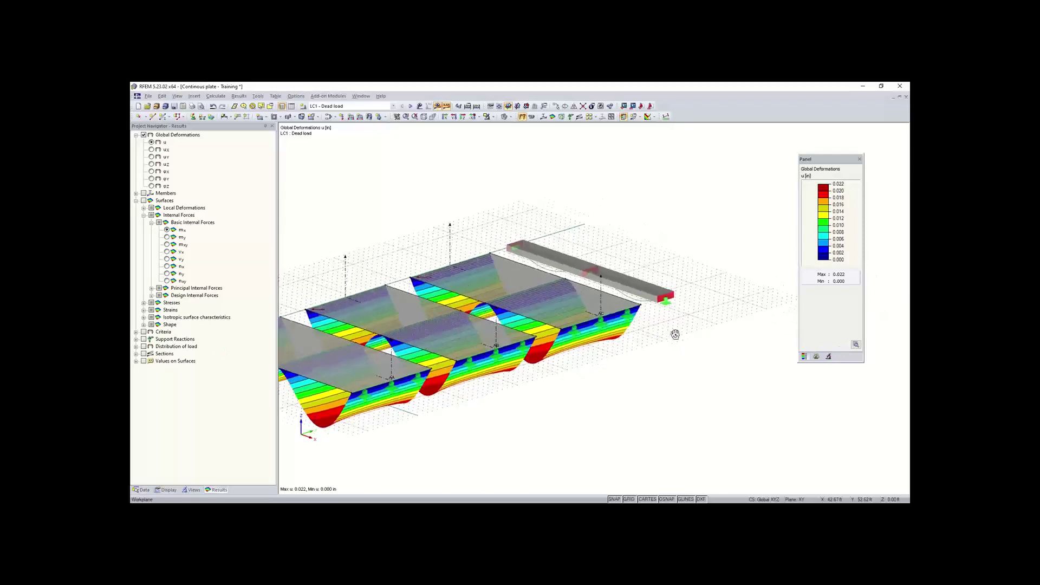
pyautogui.keyDown('ctrl'); pyautogui.moveTo(577, 334); pyautogui.dragTo(362, 325, button='middle'); pyautogui.keyUp('ctrl')
pyautogui.scroll(4, 578, 417)
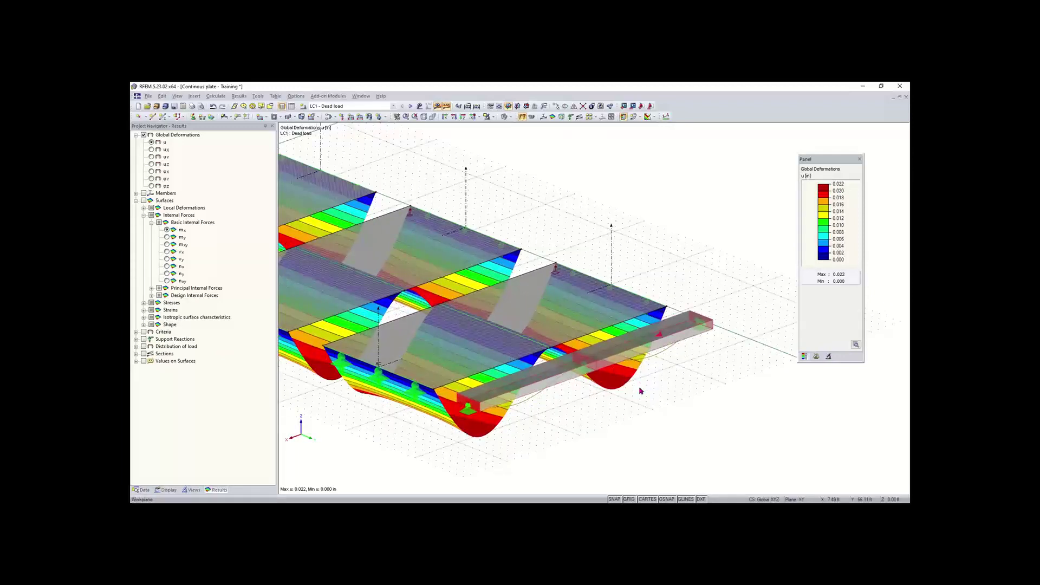
pyautogui.scroll(-1, 544, 389)
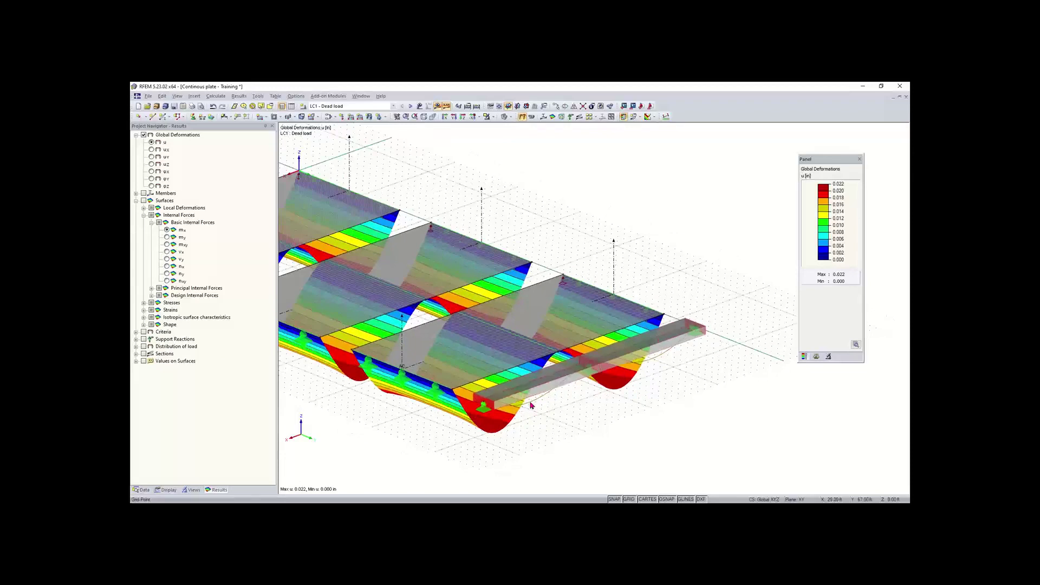
pyautogui.scroll(2, 667, 353)
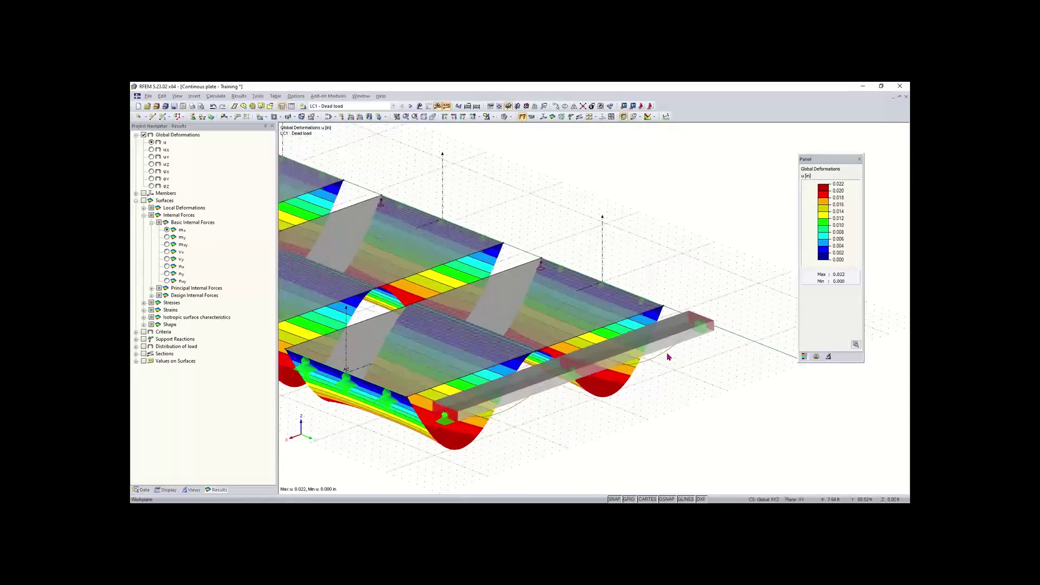
pyautogui.scroll(-1, 550, 373)
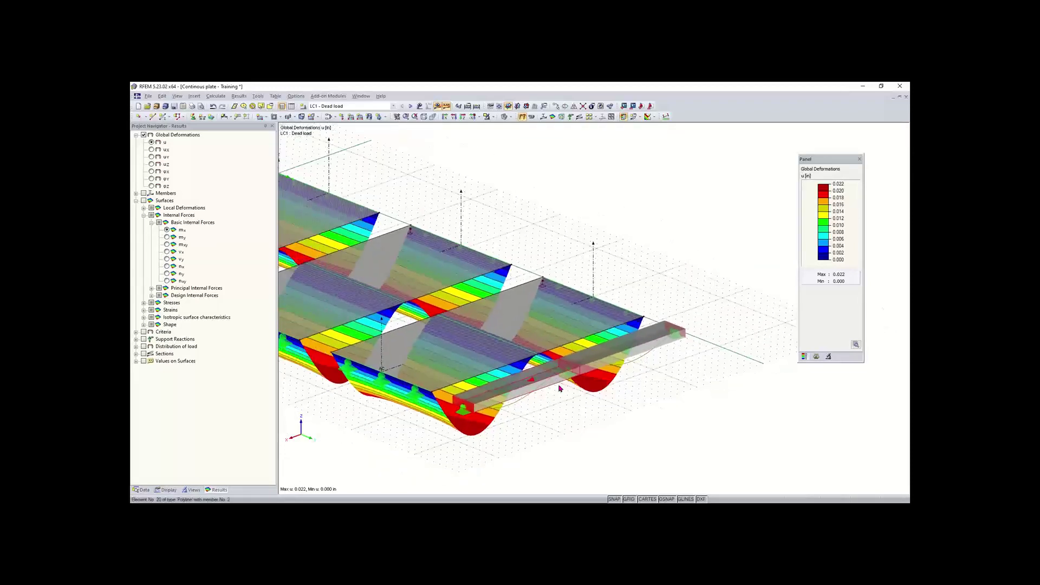
# Set the members' deformation display to Cross-Sections Colored so the beam's deformation is shown in color.
pyautogui.click(166, 491)
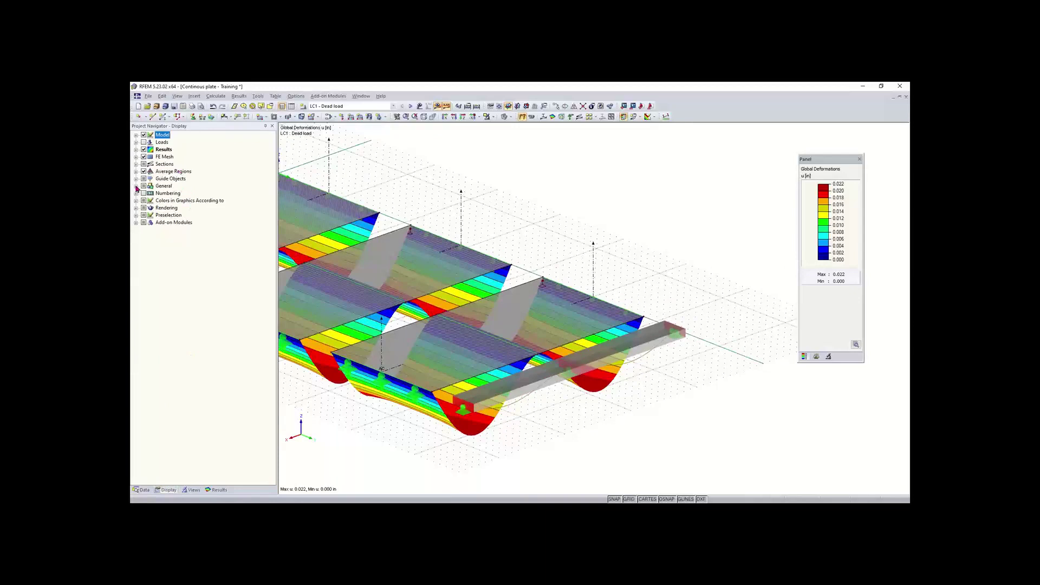
pyautogui.click(136, 150)
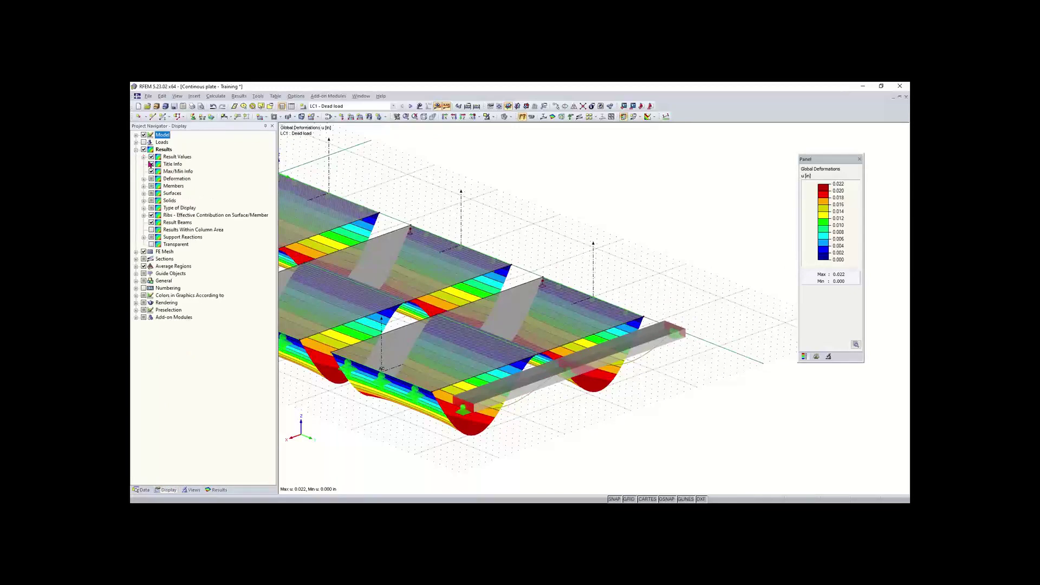
pyautogui.click(144, 179)
pyautogui.click(152, 186)
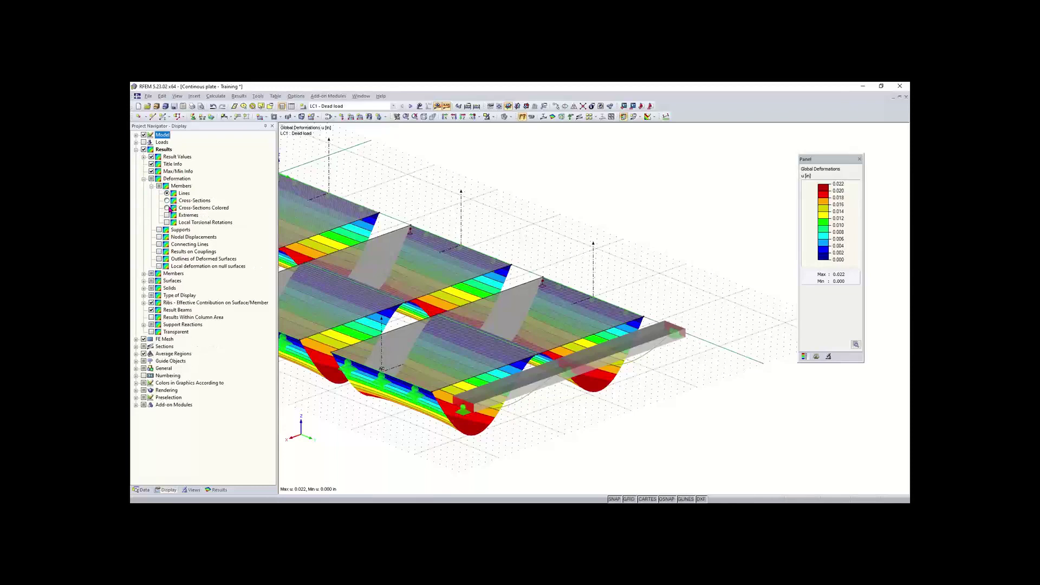
pyautogui.click(166, 208)
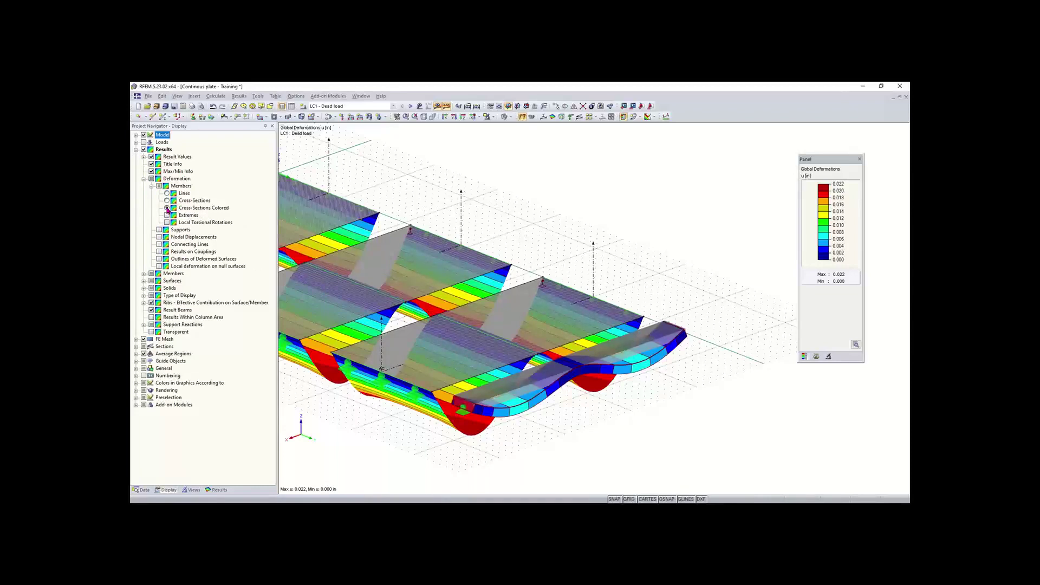
# Switch the displayed results from global deformations to the members' internal forces, with the beam's My moment diagram in view.
pyautogui.click(217, 490)
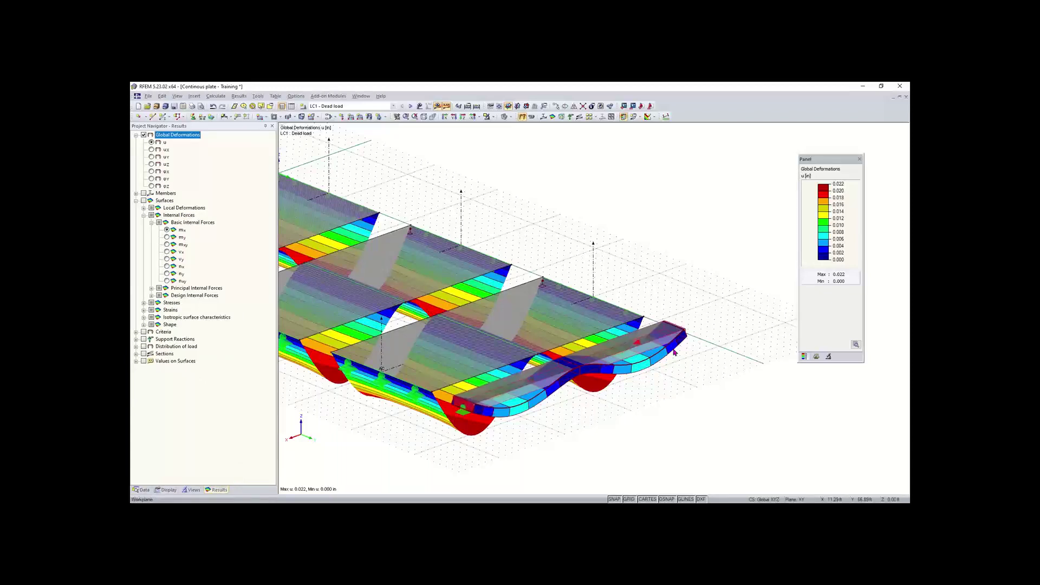
pyautogui.scroll(-1, 486, 412)
pyautogui.moveTo(485, 412); pyautogui.dragTo(625, 406, button='middle')
pyautogui.click(136, 194)
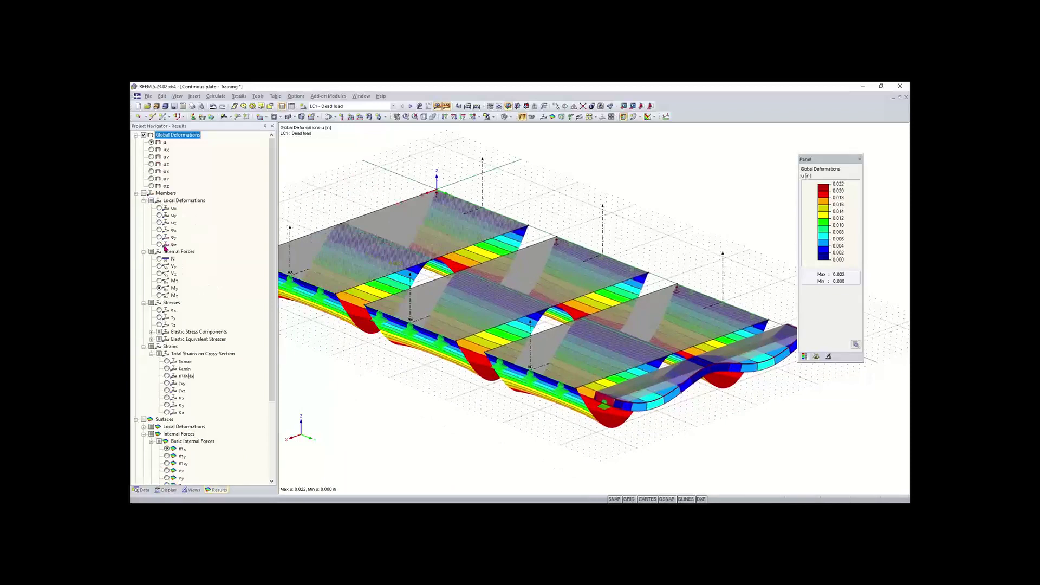
pyautogui.click(144, 193)
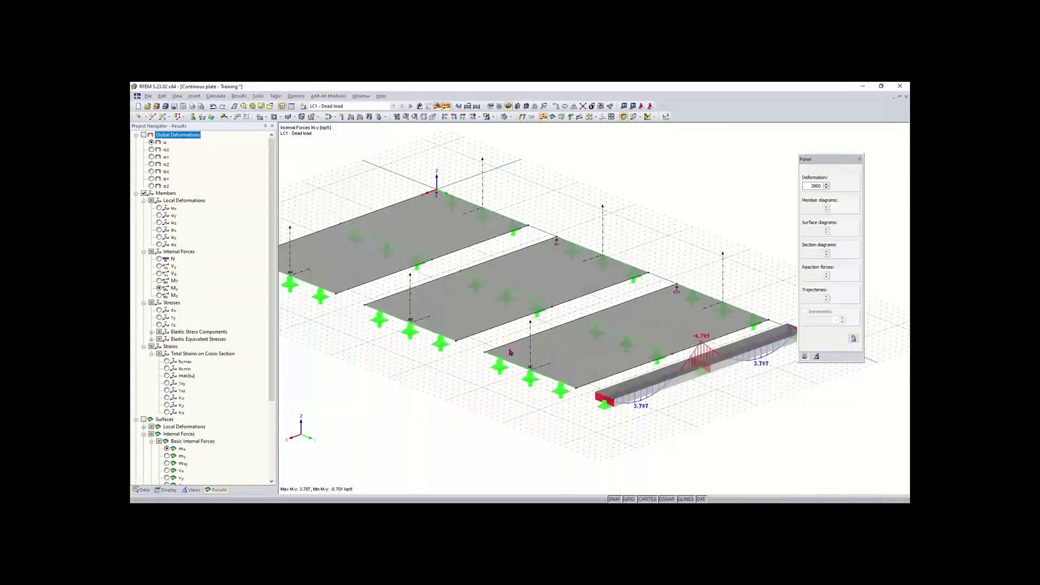
pyautogui.moveTo(478, 337); pyautogui.dragTo(320, 279, button='middle')
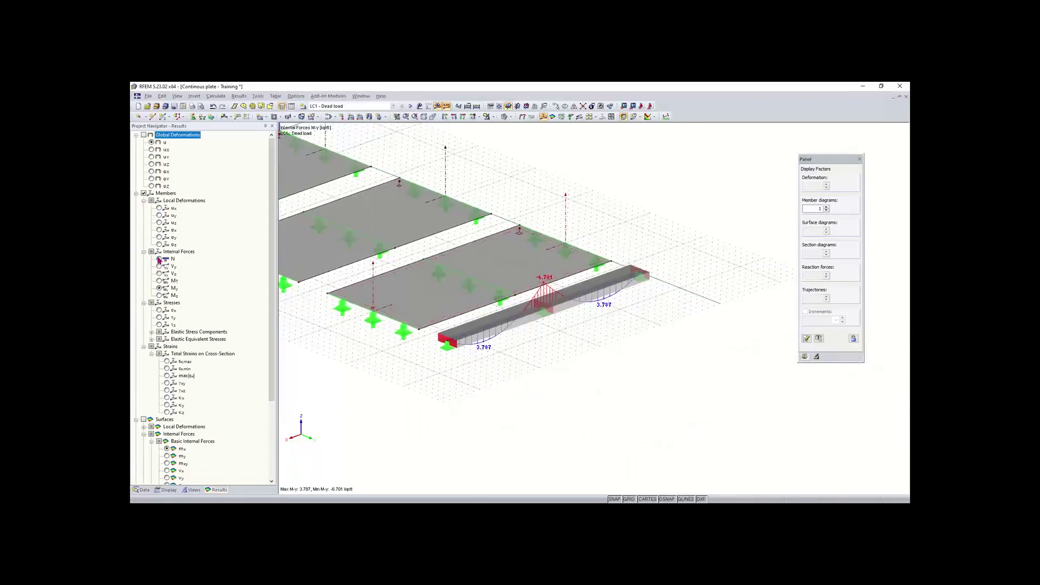
# Check the beam's N and Vy internal force diagrams under dead load and return to the My diagram.
pyautogui.click(159, 259)
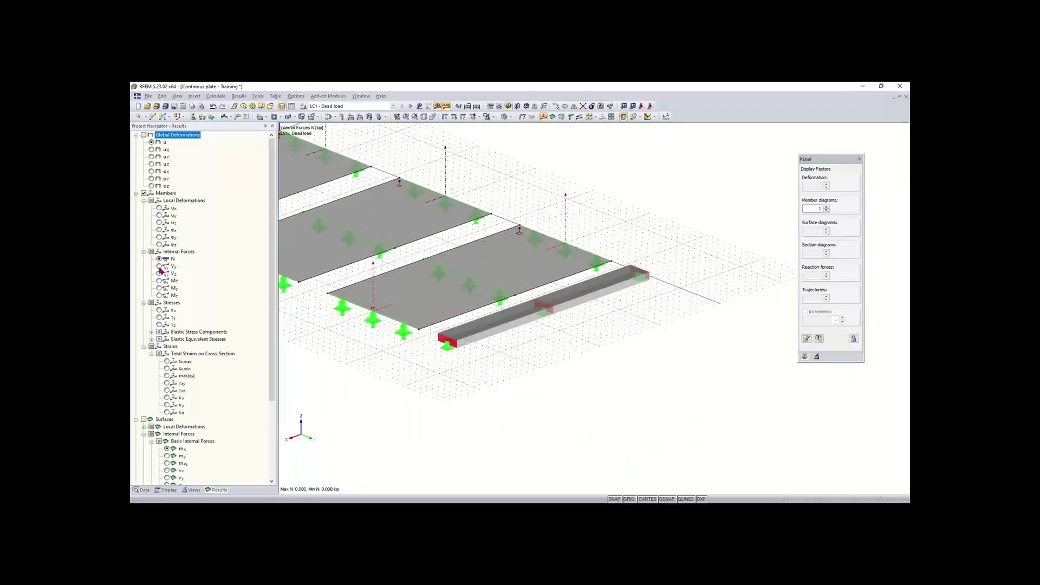
pyautogui.click(159, 267)
pyautogui.click(160, 289)
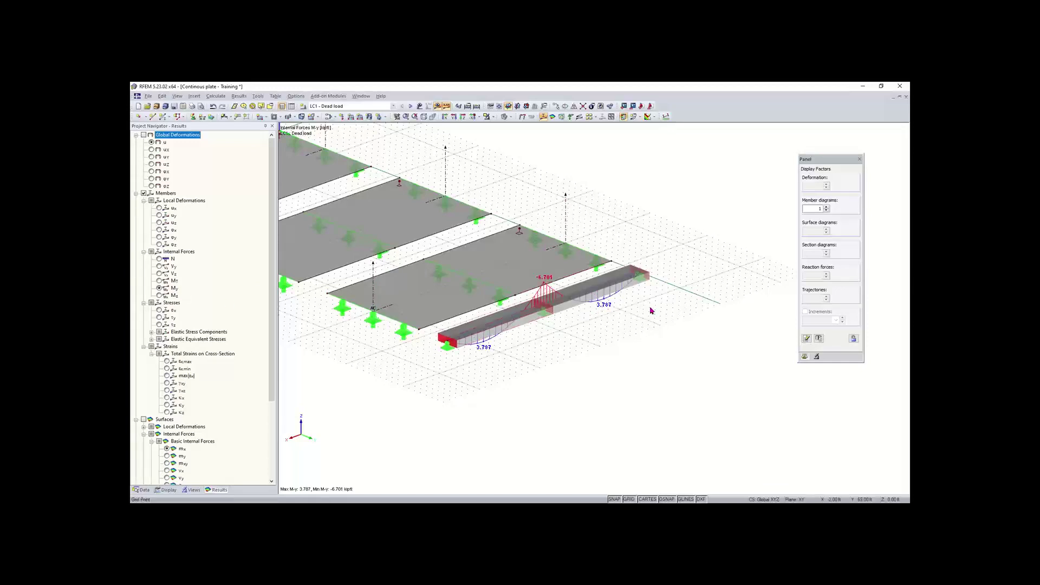
# Display the surfaces' basic internal forces mx on the three plates together with the beam's My diagram.
pyautogui.scroll(-1, 332, 342)
pyautogui.moveTo(332, 343); pyautogui.dragTo(468, 396, button='middle')
pyautogui.scroll(-1, 214, 334)
pyautogui.scroll(-1, 213, 334)
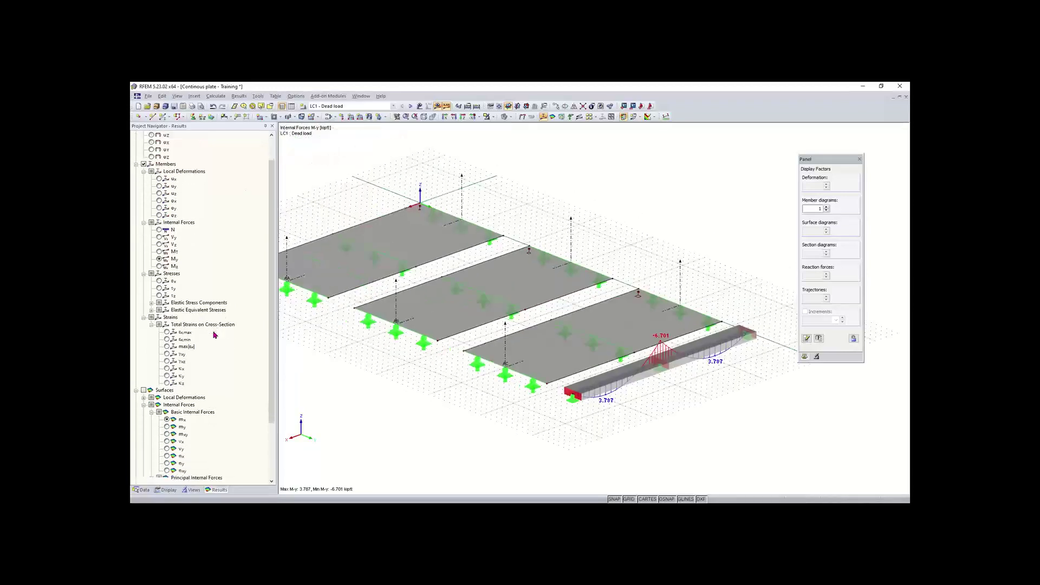
pyautogui.scroll(-2, 213, 335)
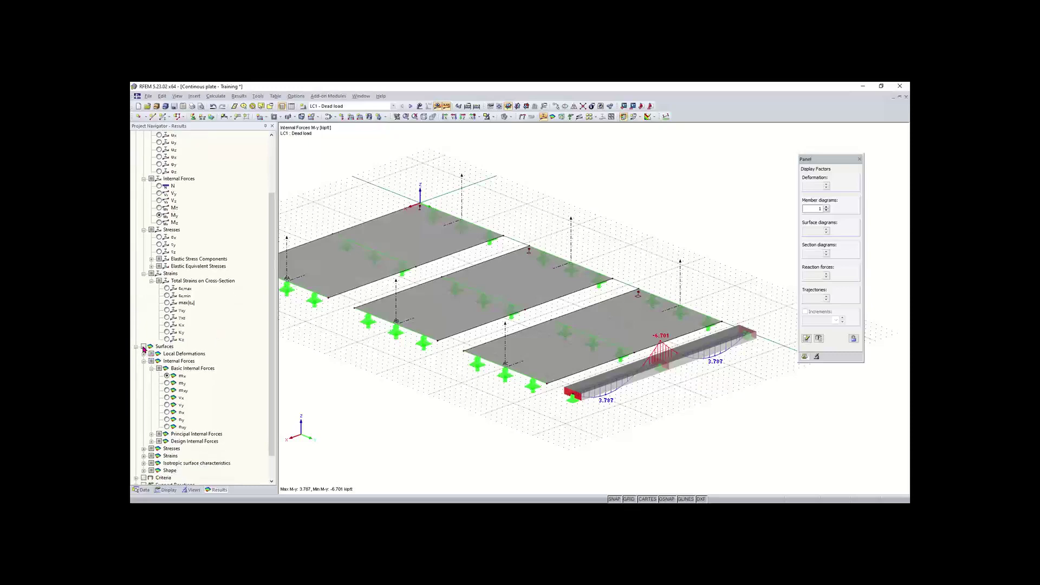
pyautogui.click(144, 347)
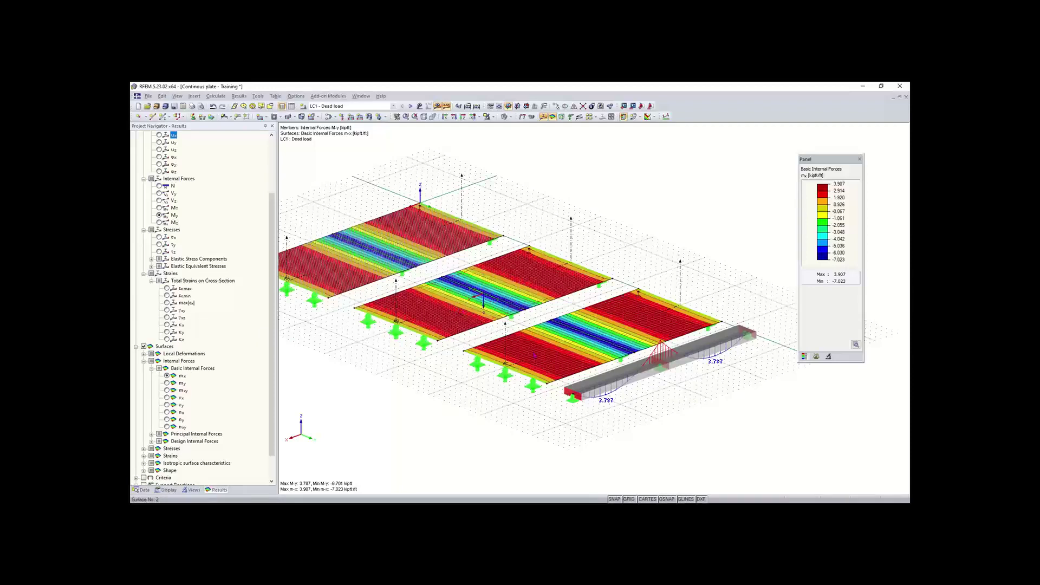
# Turn on the local axis systems of lines across the model, starting from the beam.
pyautogui.rightClick(618, 375)
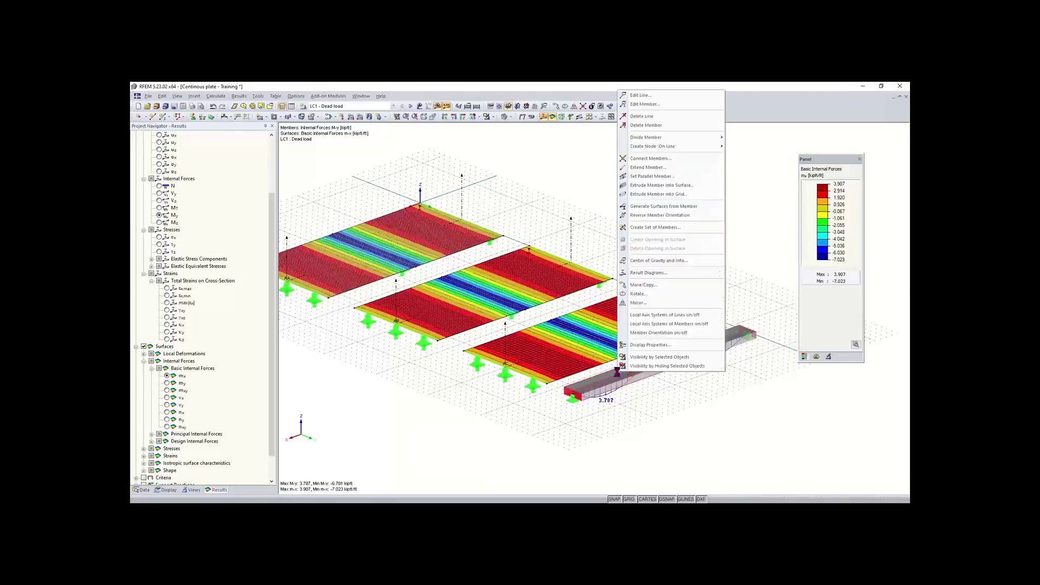
pyautogui.click(656, 318)
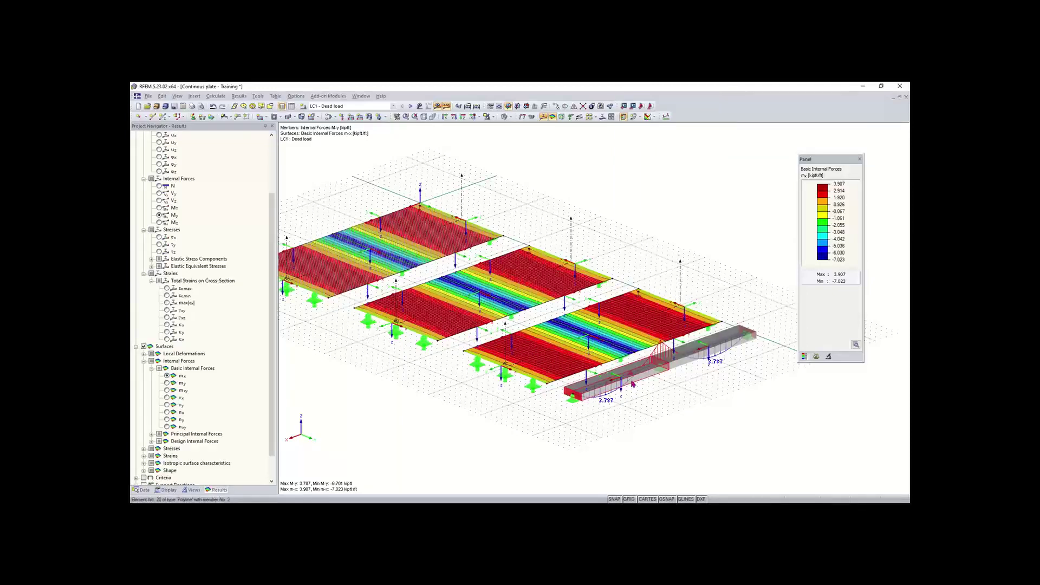
# Turn off the local axis systems of lines in the model view.
pyautogui.scroll(1, 632, 383)
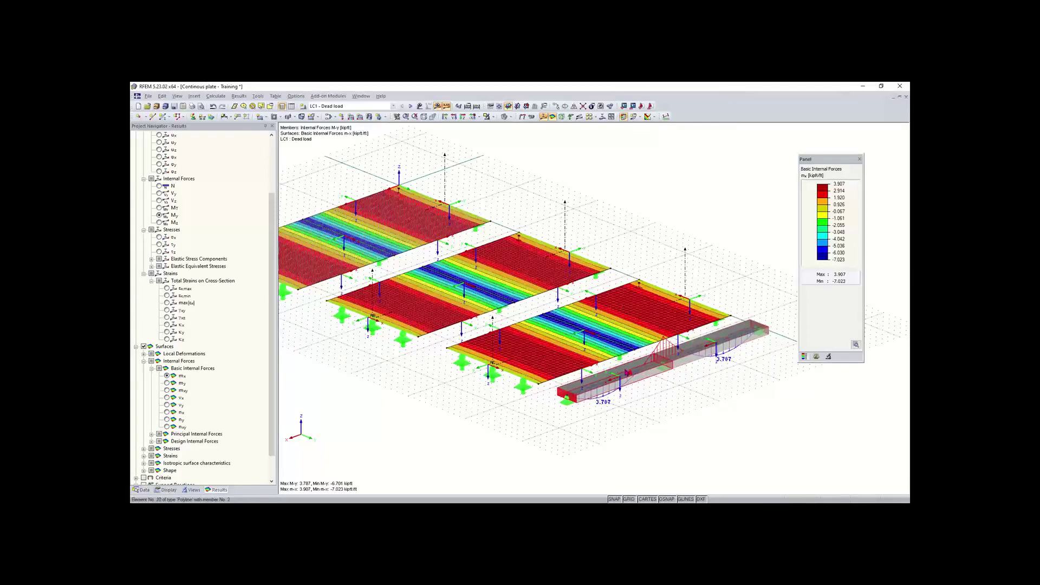
pyautogui.rightClick(627, 374)
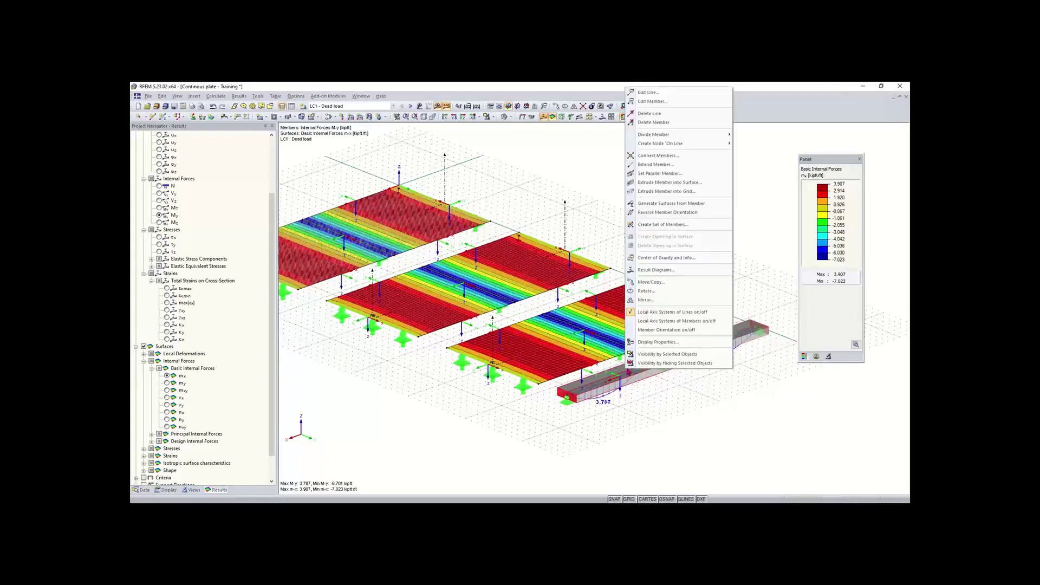
pyautogui.click(666, 312)
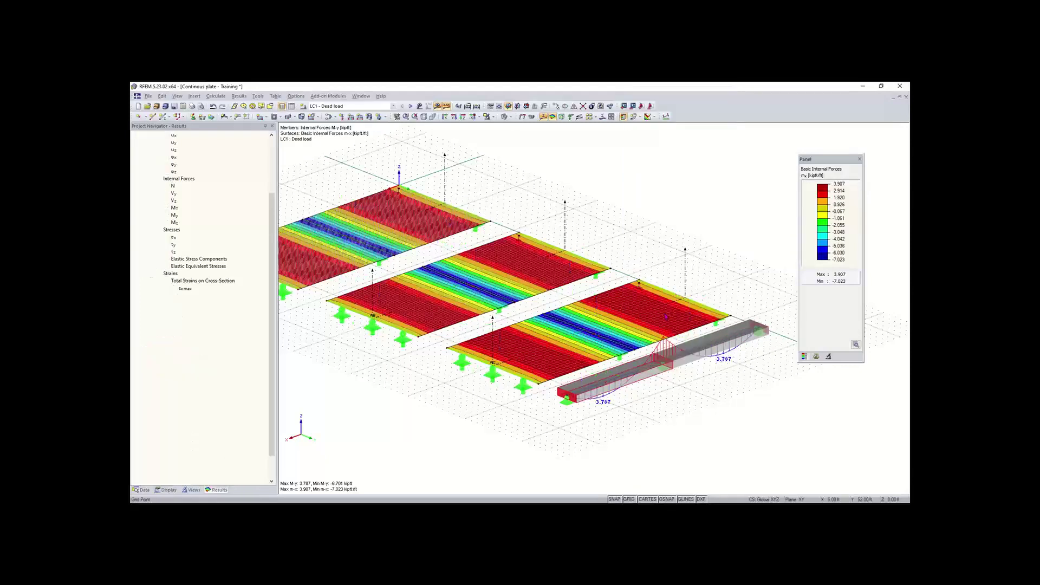
pyautogui.moveTo(558, 356); pyautogui.dragTo(574, 373, button='middle')
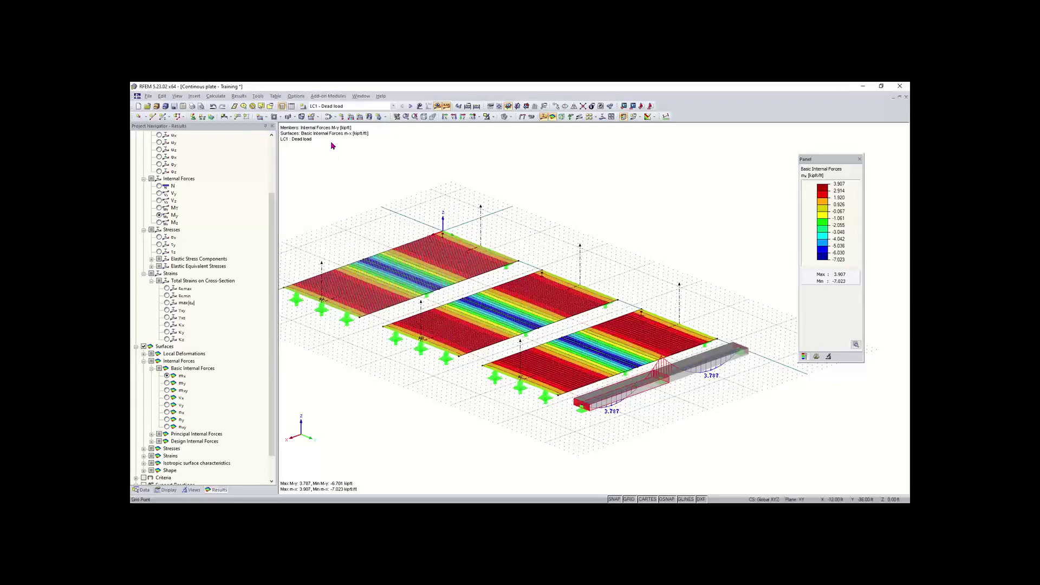
# Review the general FE mesh settings for members, surfaces and solids, leaving them unchanged.
pyautogui.click(216, 97)
pyautogui.click(215, 97)
pyautogui.click(214, 97)
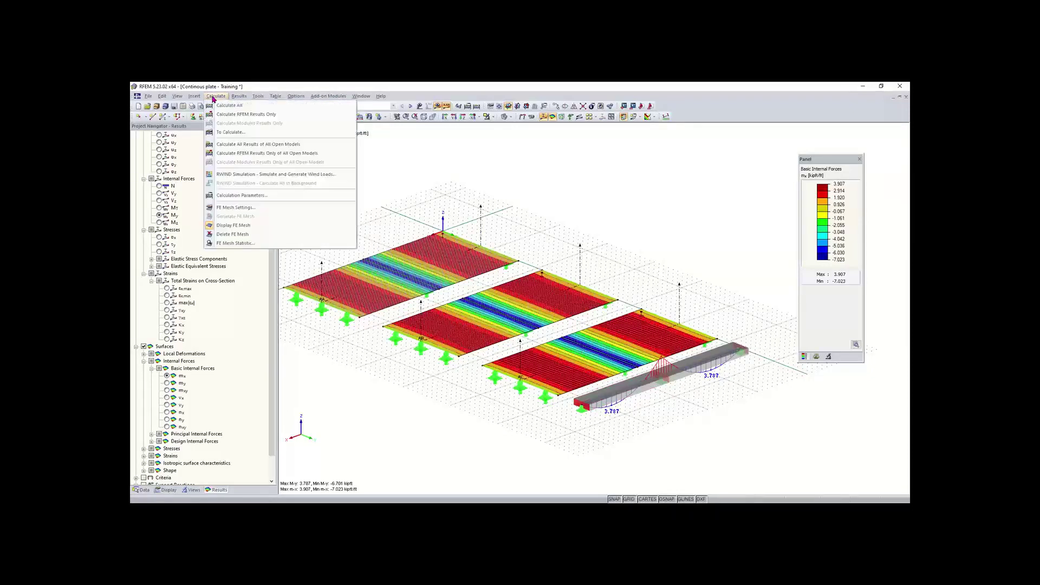
pyautogui.click(244, 209)
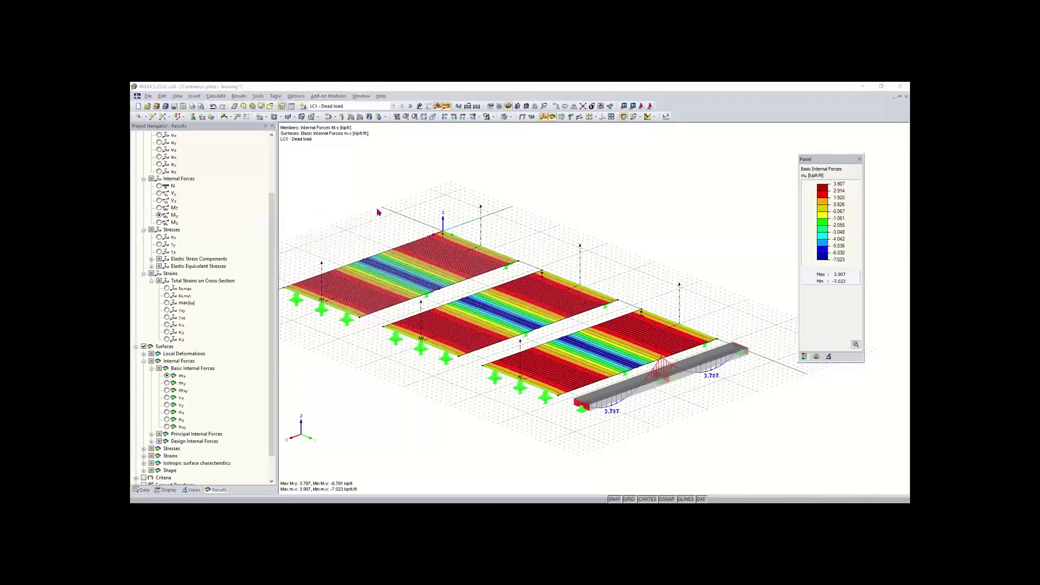
pyautogui.moveTo(437, 165); pyautogui.dragTo(523, 178)
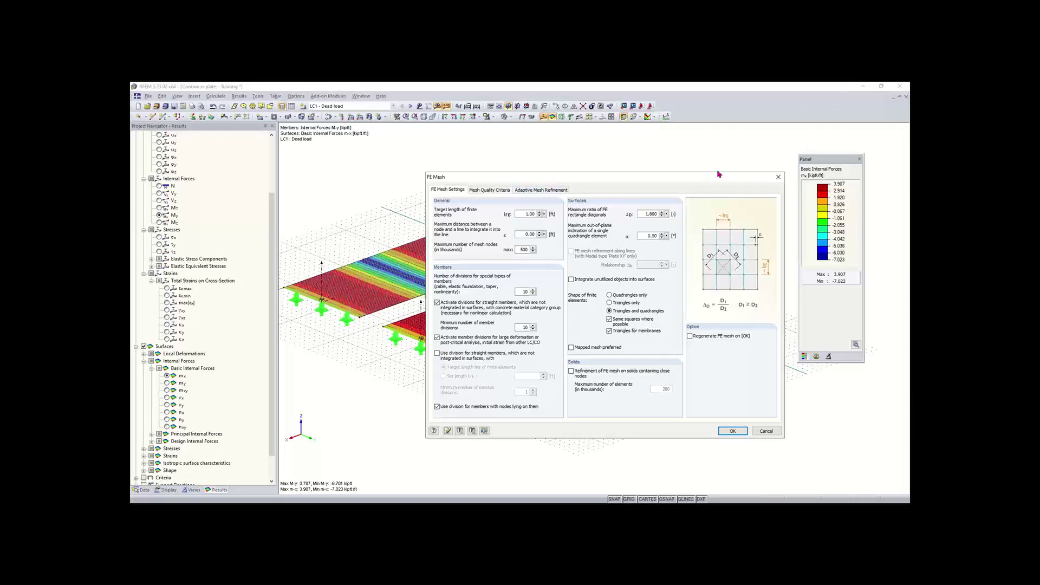
pyautogui.click(779, 178)
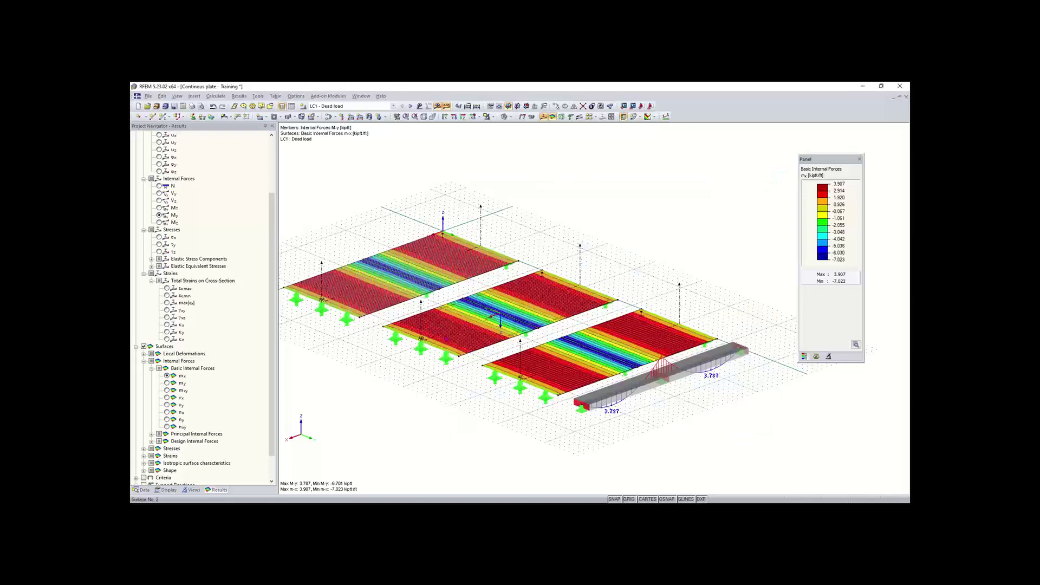
# Examine the finite element mesh and the m-x moment bands on the plate surfaces up close and across the whole model.
pyautogui.scroll(3, 448, 340)
pyautogui.scroll(5, 449, 340)
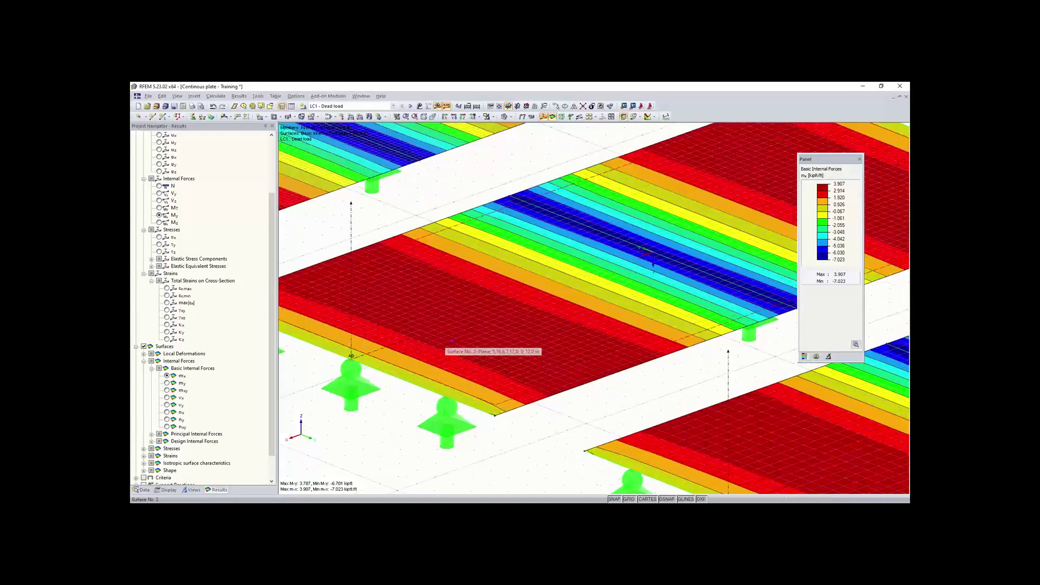
pyautogui.scroll(2, 601, 358)
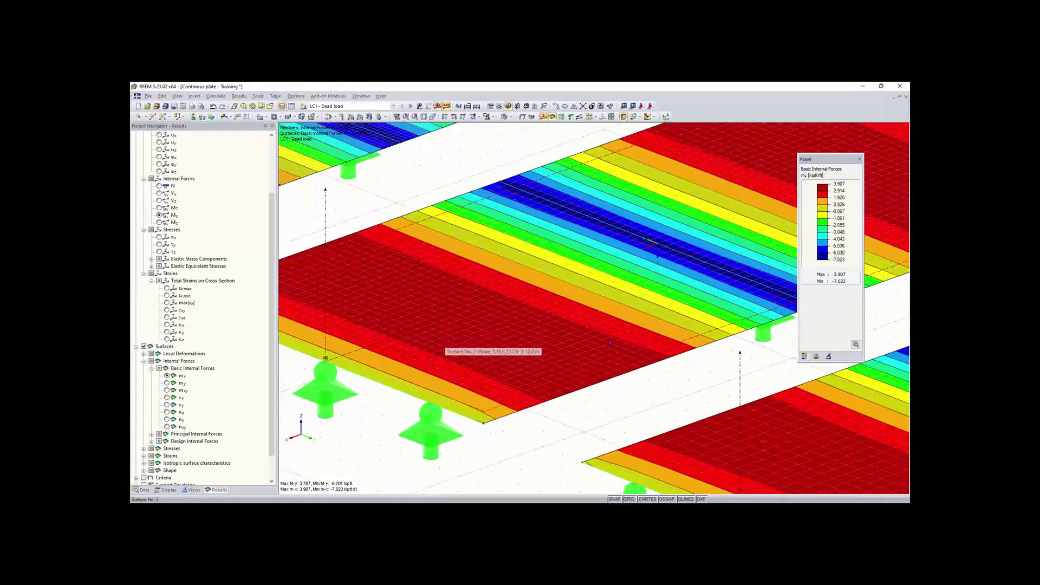
pyautogui.scroll(-4, 503, 354)
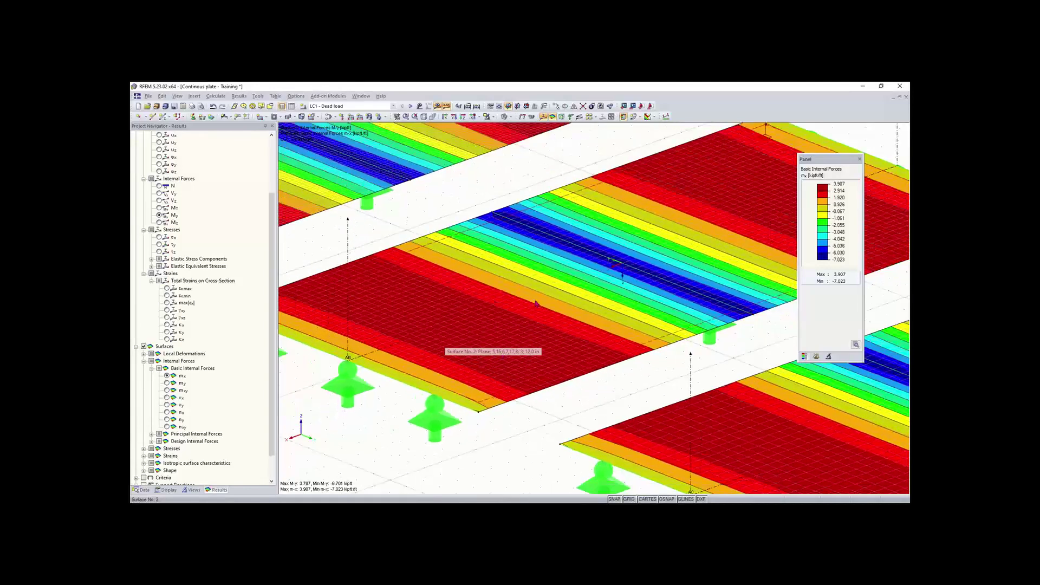
pyautogui.scroll(-5, 537, 308)
pyautogui.scroll(1, 536, 308)
pyautogui.scroll(1, 538, 308)
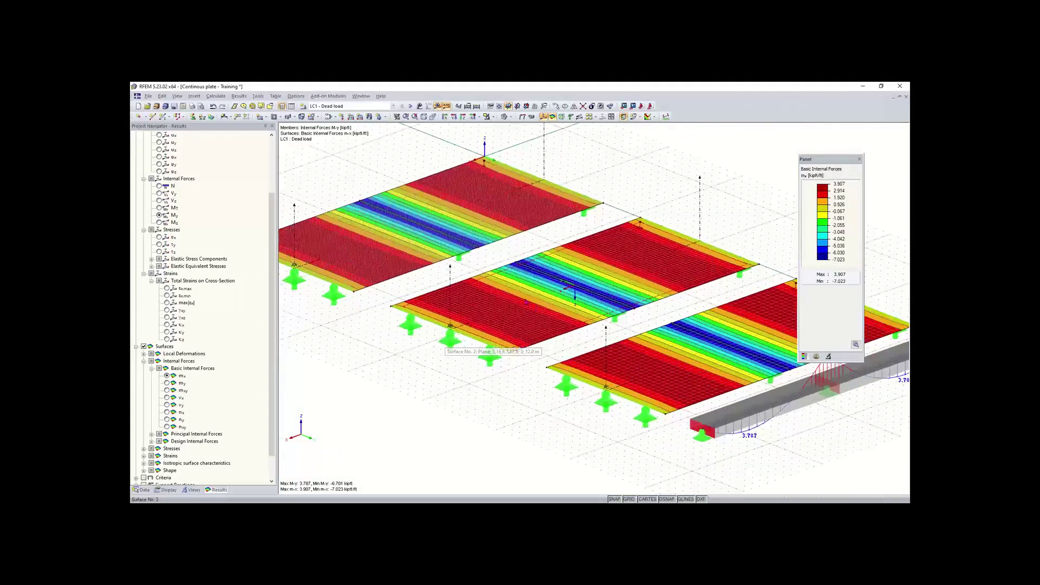
pyautogui.scroll(-1, 625, 263)
pyautogui.moveTo(625, 263); pyautogui.dragTo(578, 297, button='middle')
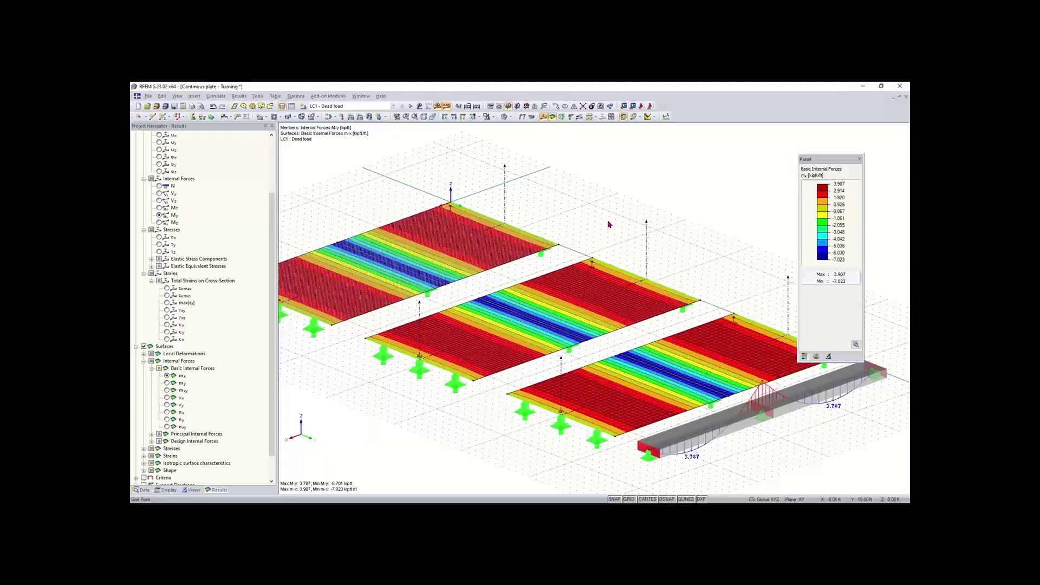
pyautogui.scroll(-2, 591, 332)
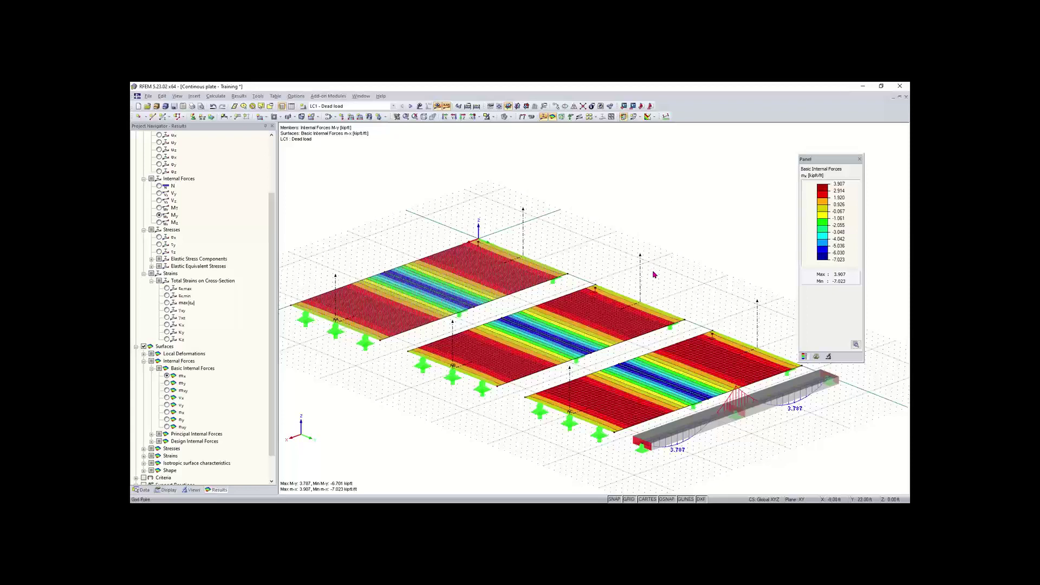
# Try adaptive mesh refinement in the FE mesh settings with LC1 - Dead load as the reference, and discard the changes.
pyautogui.click(216, 96)
pyautogui.click(247, 207)
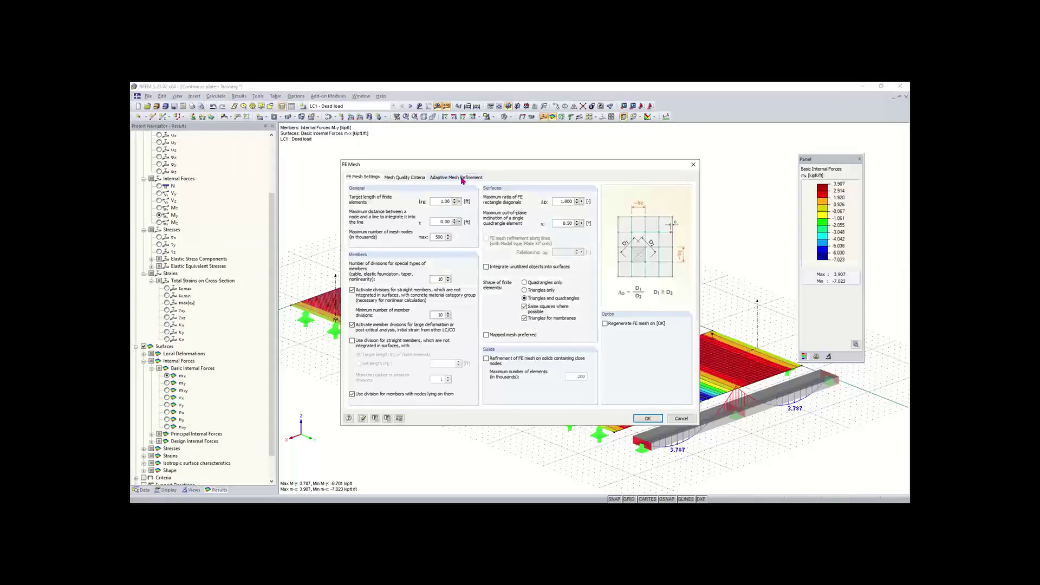
pyautogui.click(462, 180)
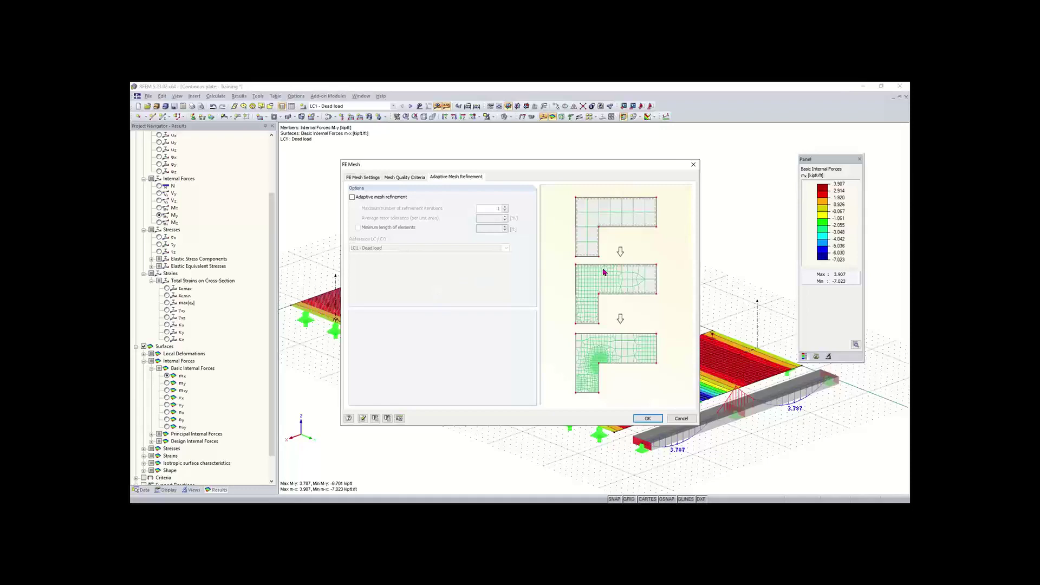
pyautogui.click(352, 197)
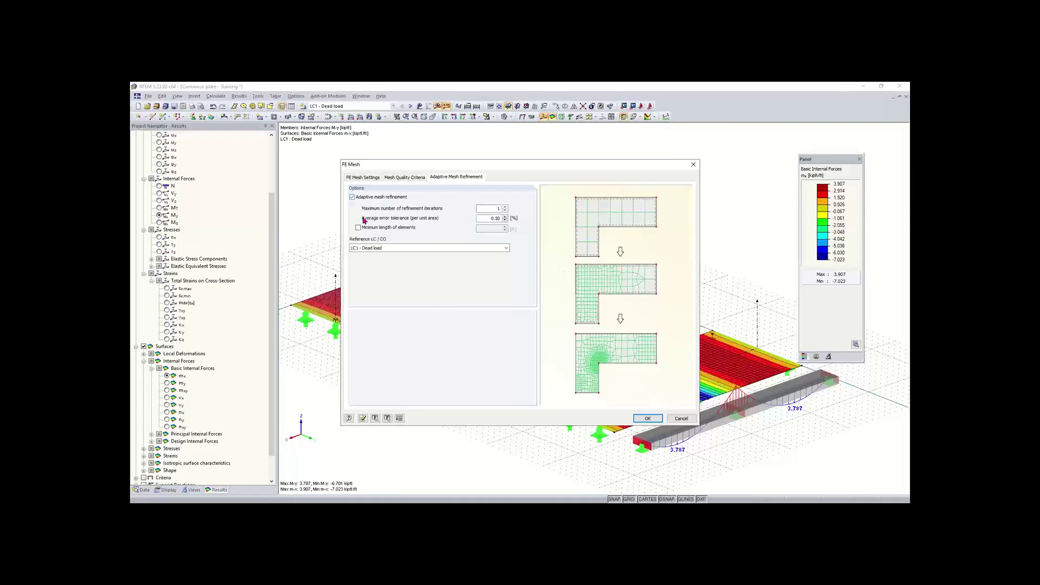
pyautogui.click(385, 249)
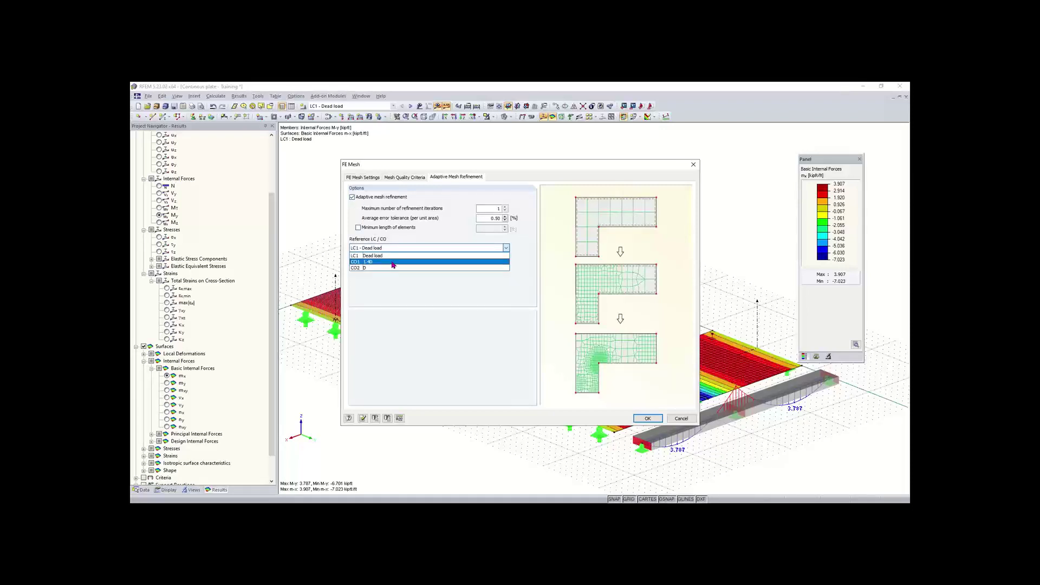
pyautogui.click(394, 254)
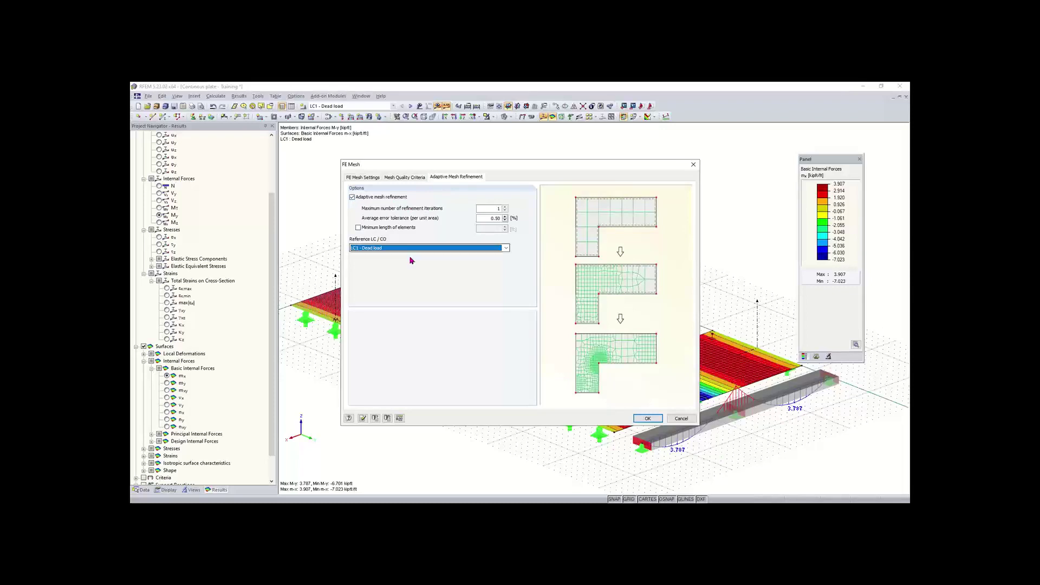
pyautogui.click(364, 179)
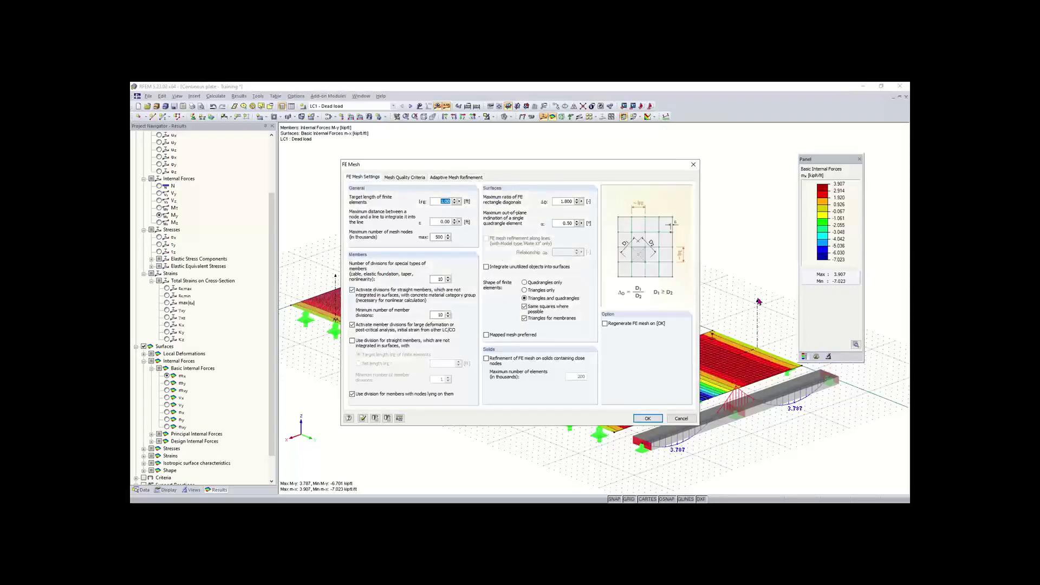
pyautogui.click(693, 165)
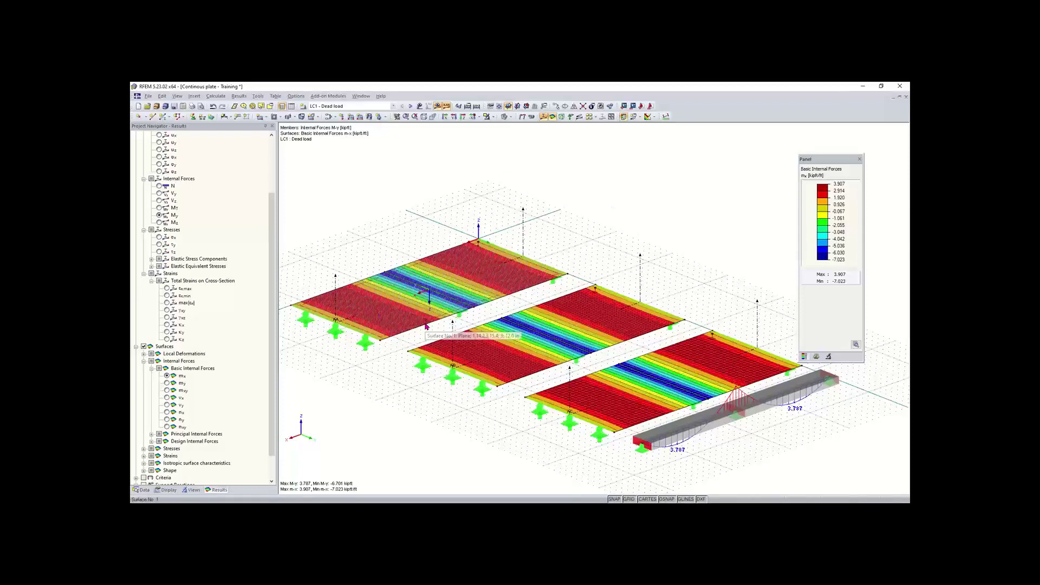
# Collapse the Global Deformations, Members and Surfaces result groups, and turn on the display of the Sections results.
pyautogui.scroll(1, 428, 325)
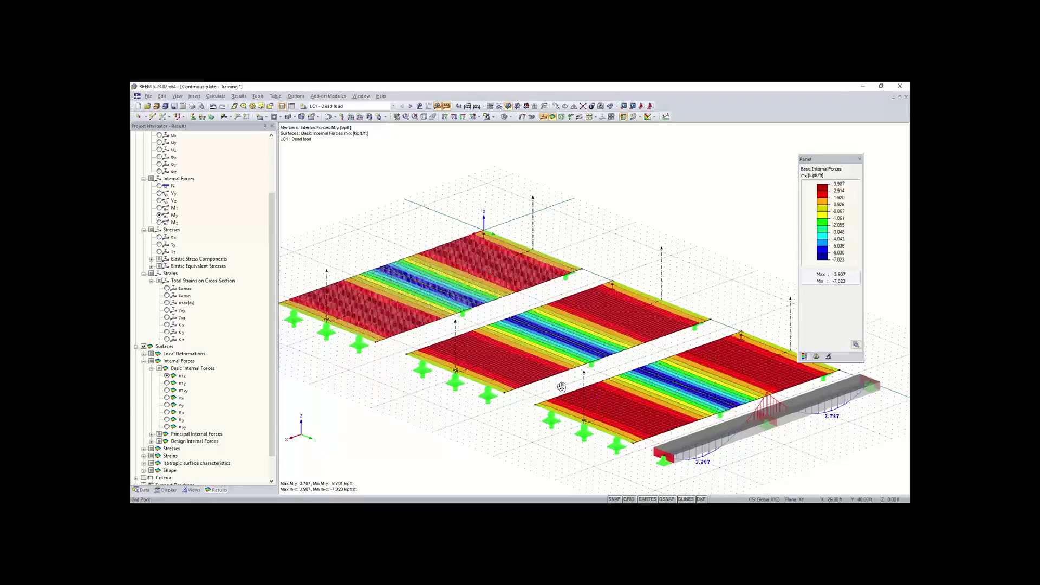
pyautogui.moveTo(563, 388); pyautogui.dragTo(541, 375, button='middle')
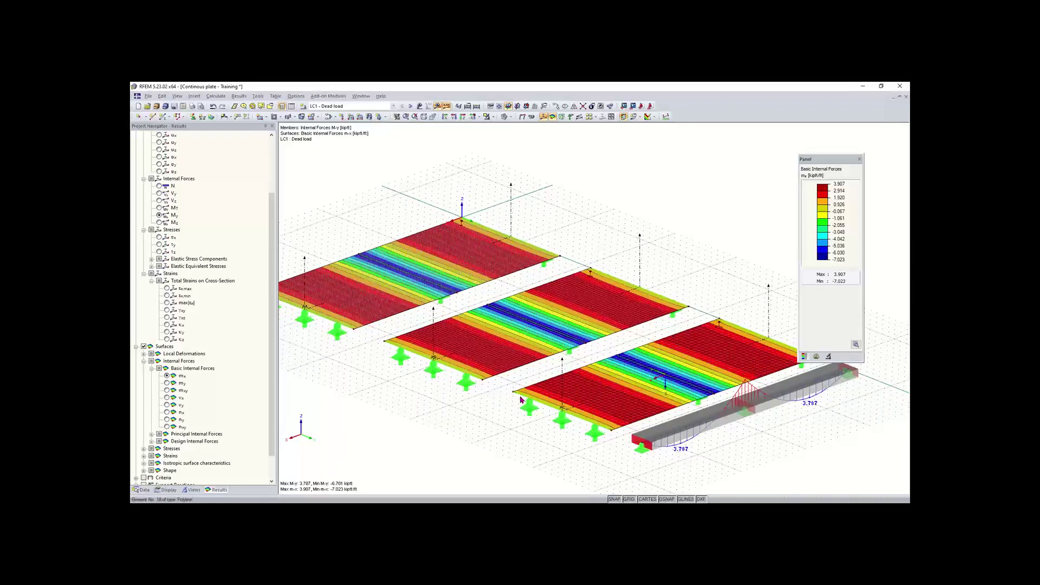
pyautogui.scroll(-2, 512, 405)
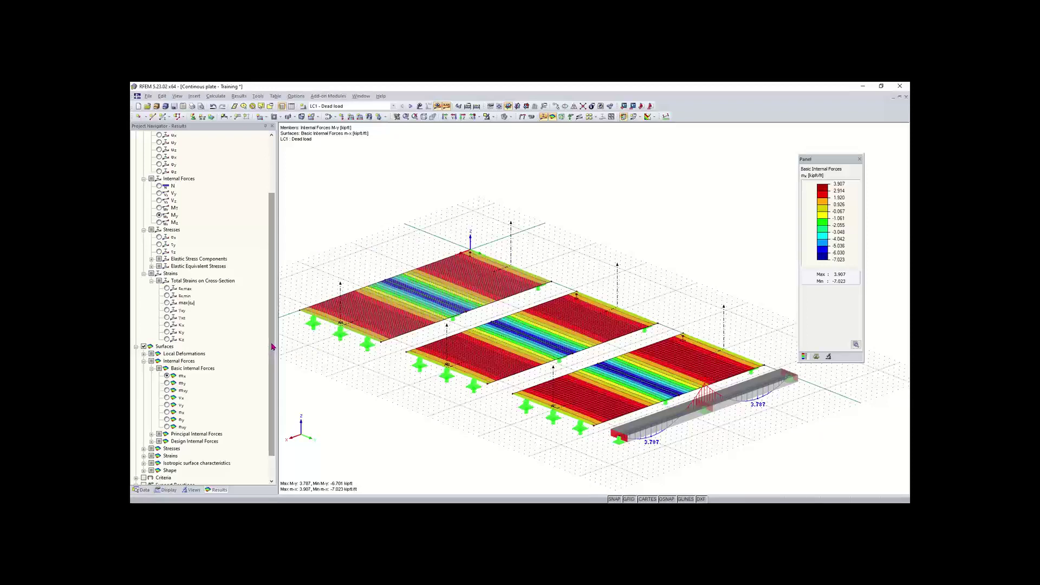
pyautogui.scroll(-2, 273, 347)
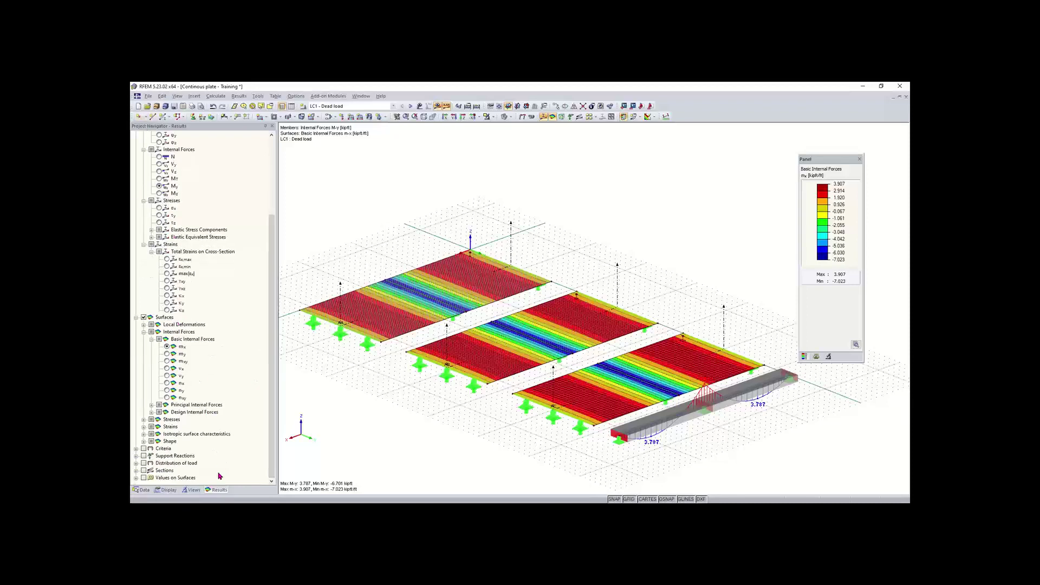
pyautogui.click(136, 317)
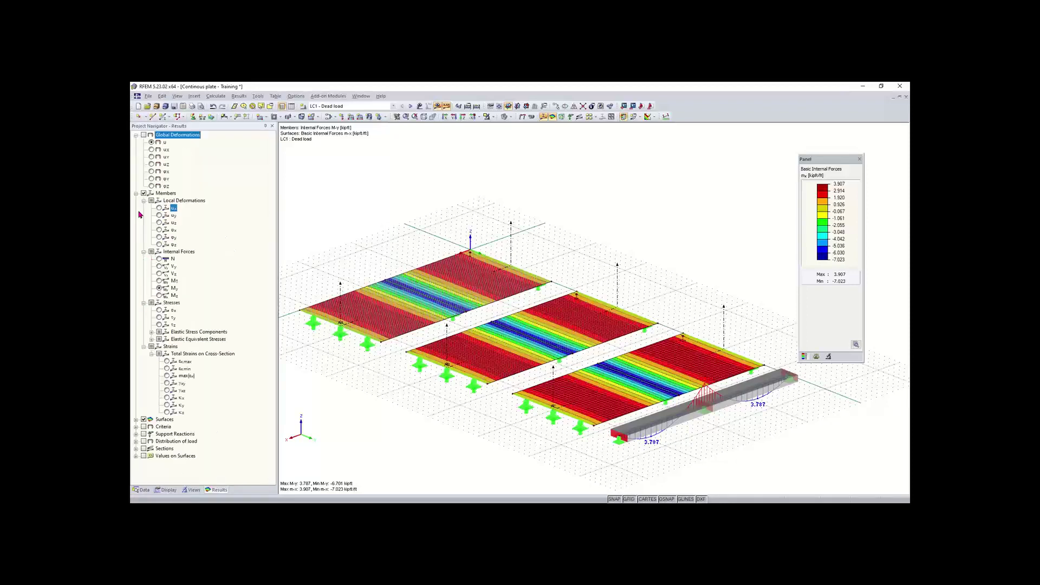
pyautogui.click(136, 193)
pyautogui.click(136, 135)
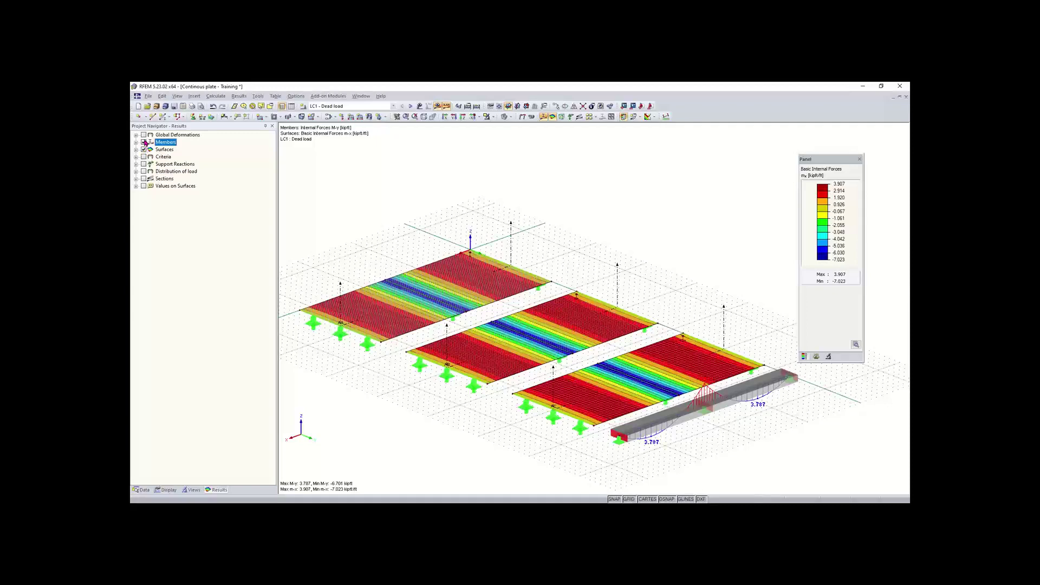
pyautogui.click(144, 142)
pyautogui.click(144, 179)
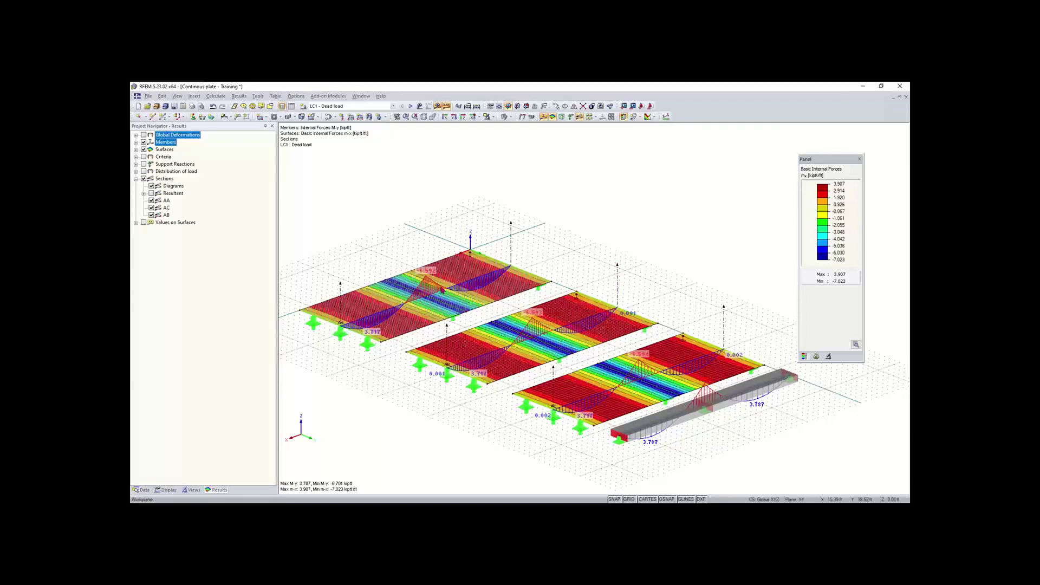
# Examine the section moment diagrams on the three plates from several angles and compare them with the beam member's M-y diagram.
pyautogui.scroll(2, 437, 286)
pyautogui.scroll(2, 437, 286)
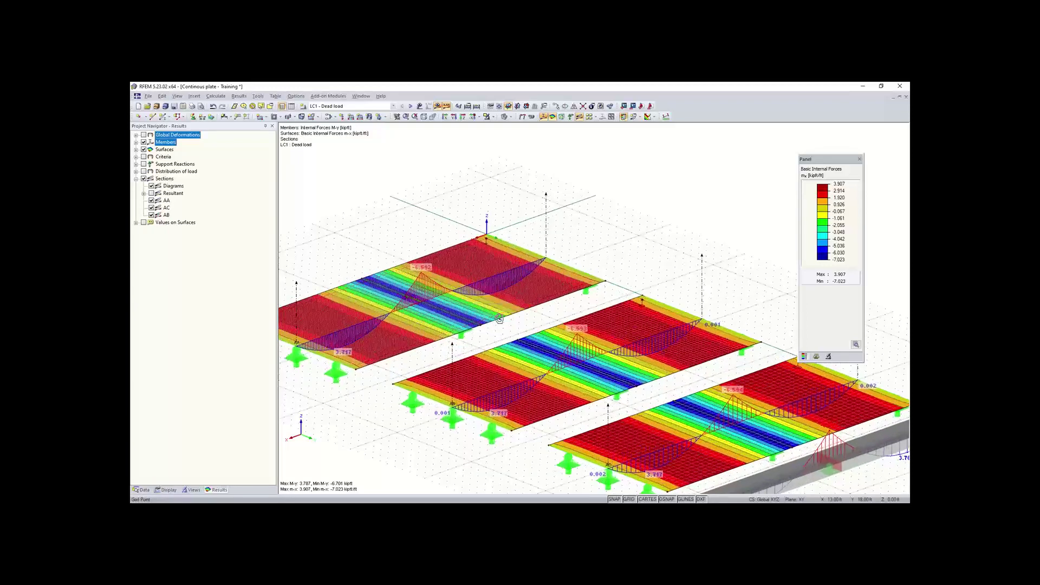
pyautogui.keyDown('ctrl'); pyautogui.moveTo(519, 325); pyautogui.dragTo(468, 307, button='middle'); pyautogui.keyUp('ctrl')
pyautogui.rightClick(468, 307)
pyautogui.click(449, 251)
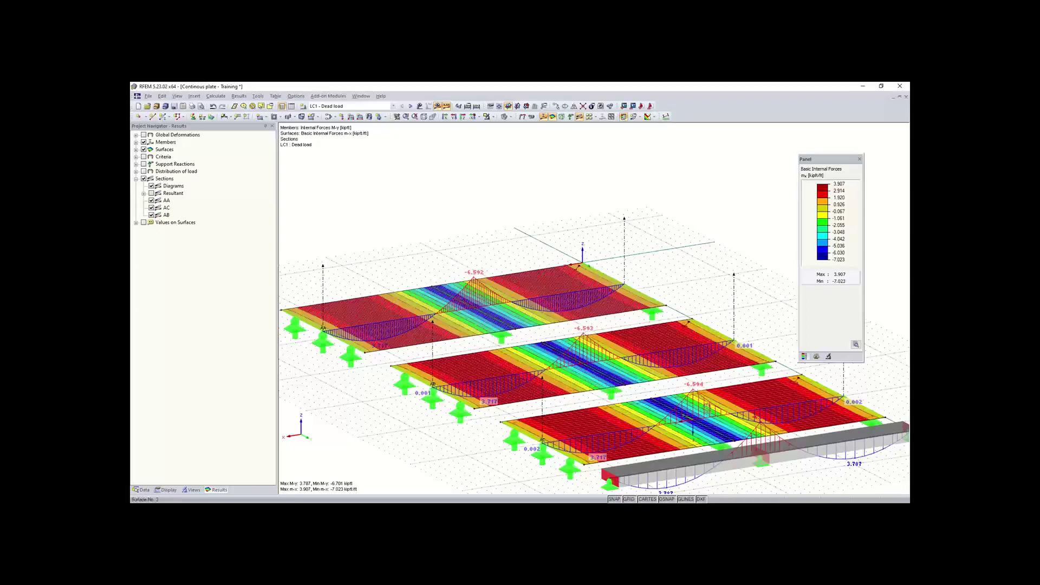
pyautogui.moveTo(707, 408); pyautogui.dragTo(622, 376, button='middle')
pyautogui.scroll(1, 609, 354)
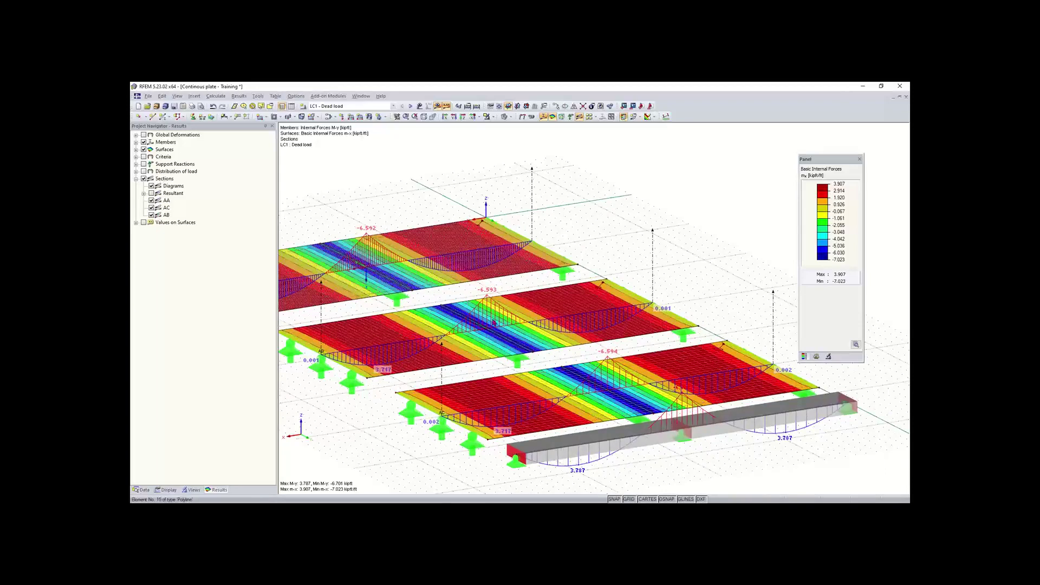
pyautogui.moveTo(494, 323); pyautogui.dragTo(538, 346, button='middle')
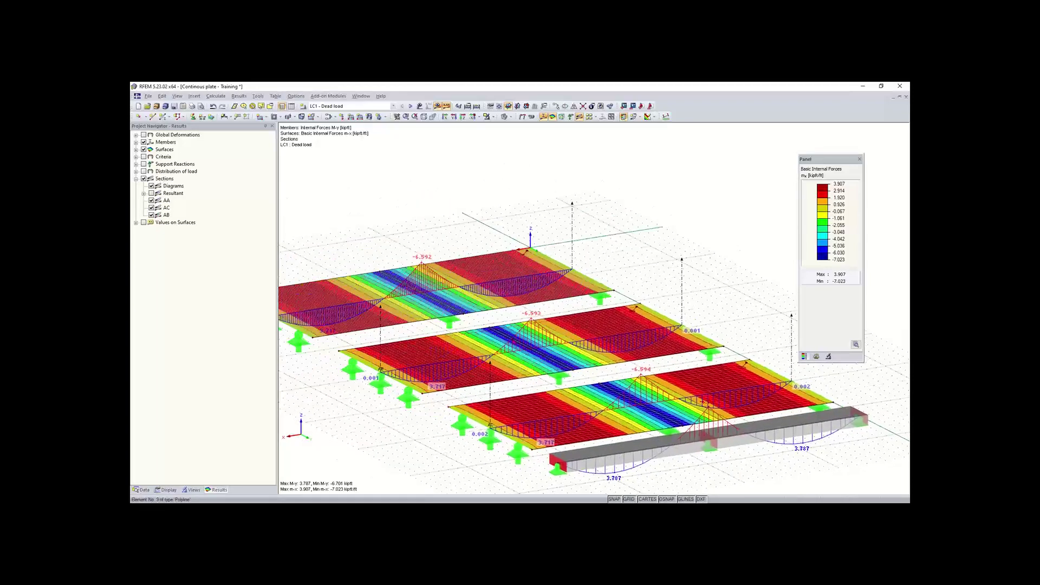
pyautogui.moveTo(690, 430); pyautogui.dragTo(661, 407, button='middle')
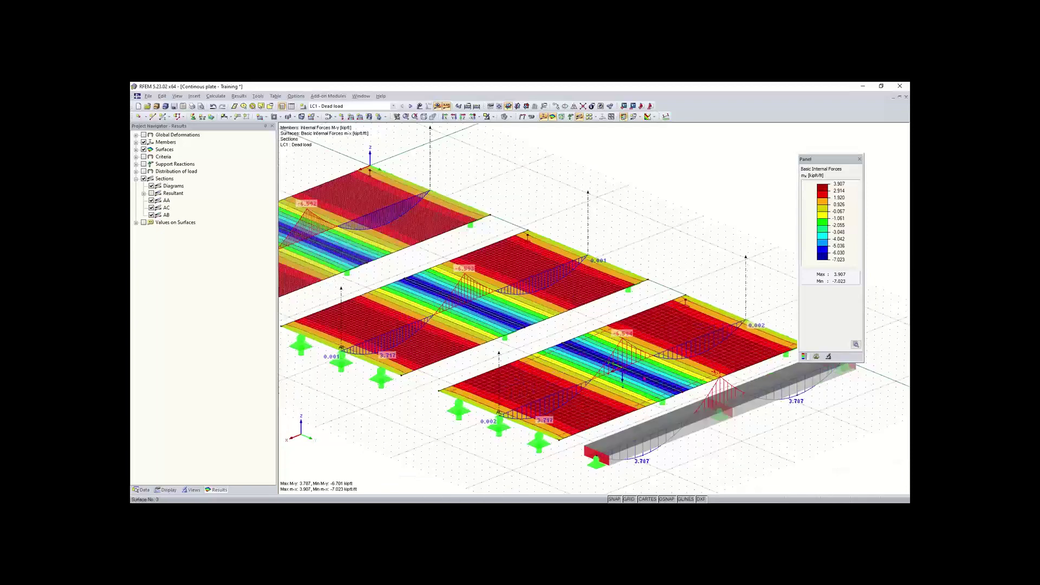
pyautogui.moveTo(681, 370); pyautogui.dragTo(633, 352, button='middle')
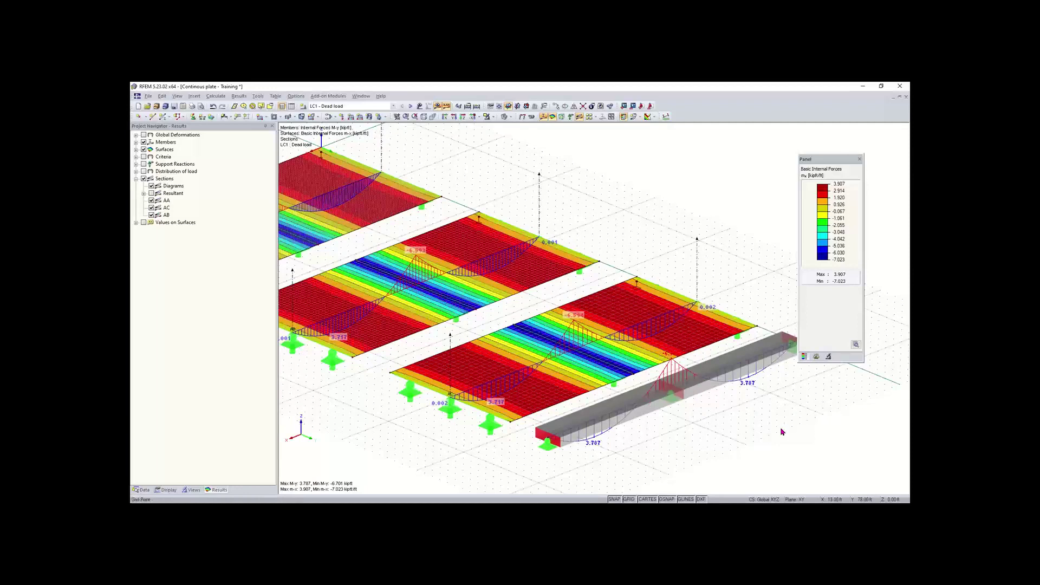
pyautogui.scroll(-2, 881, 494)
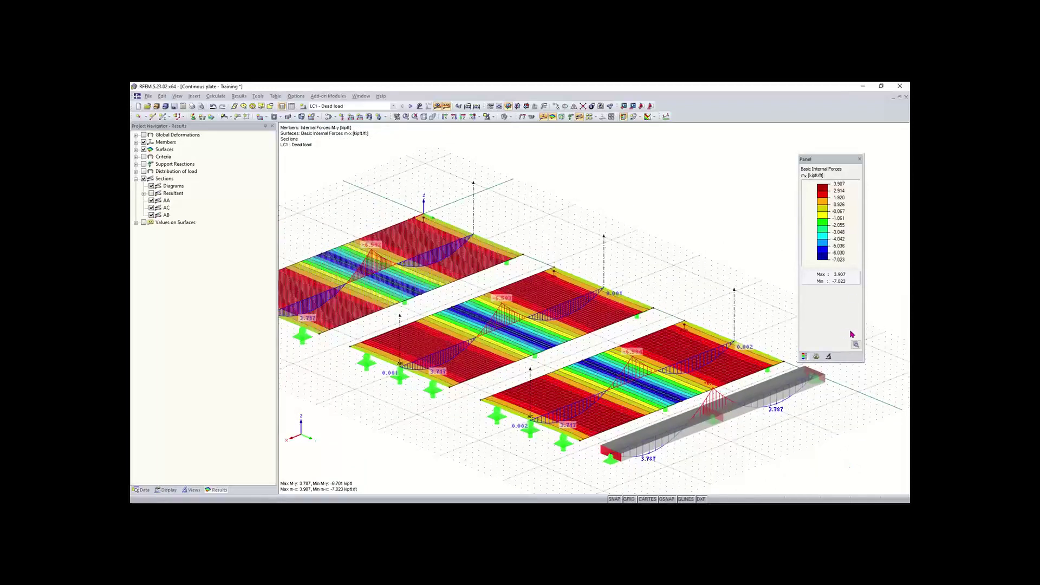
# Switch to the PowerPoint slide show of the online training.
pyautogui.click(903, 158)
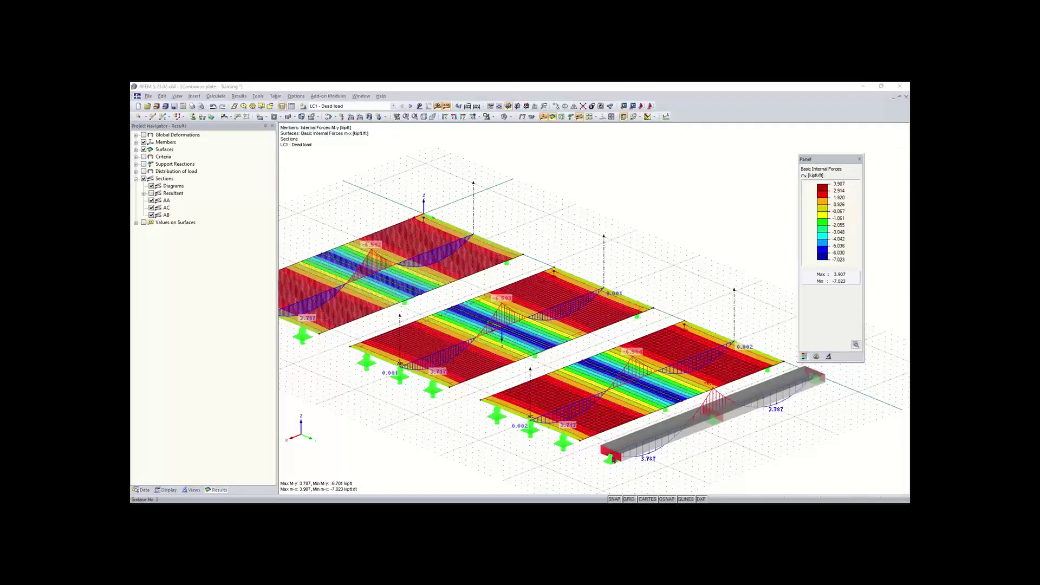
pyautogui.click(619, 510)
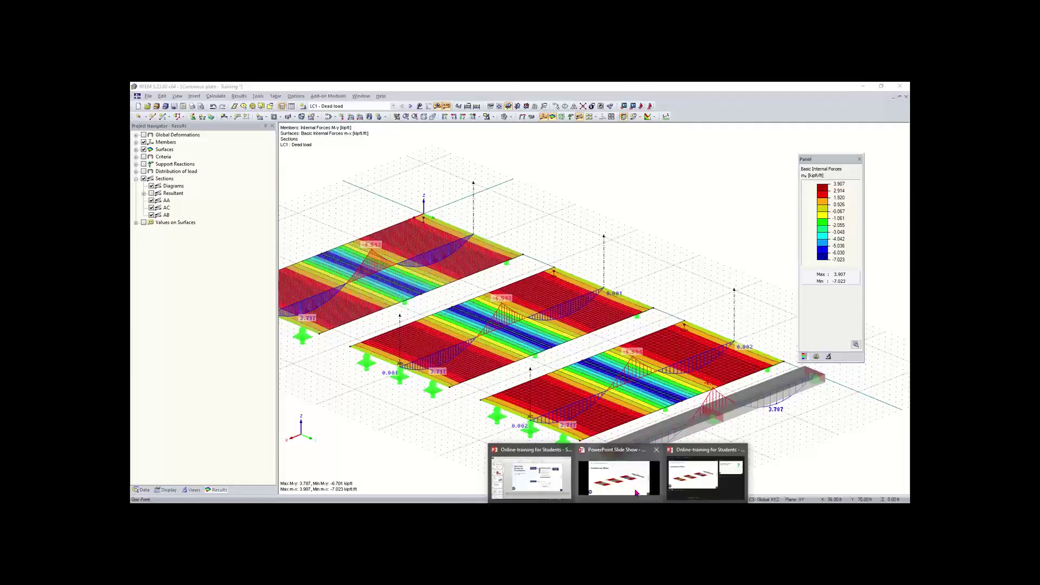
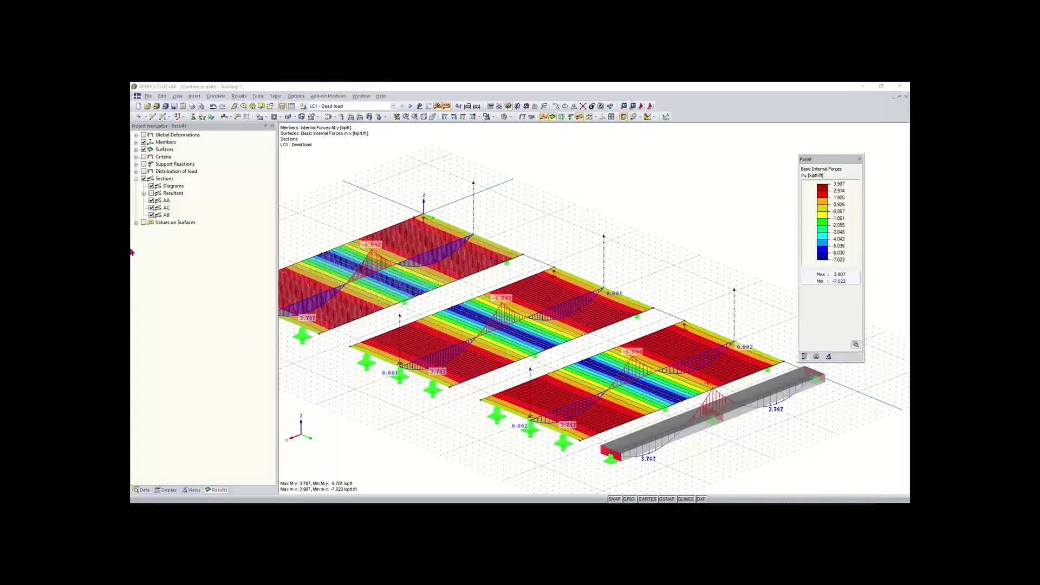
# Deactivate the shear stiffness of members in the global calculation parameters and accept the deletion of all results.
pyautogui.scroll(-1, 386, 314)
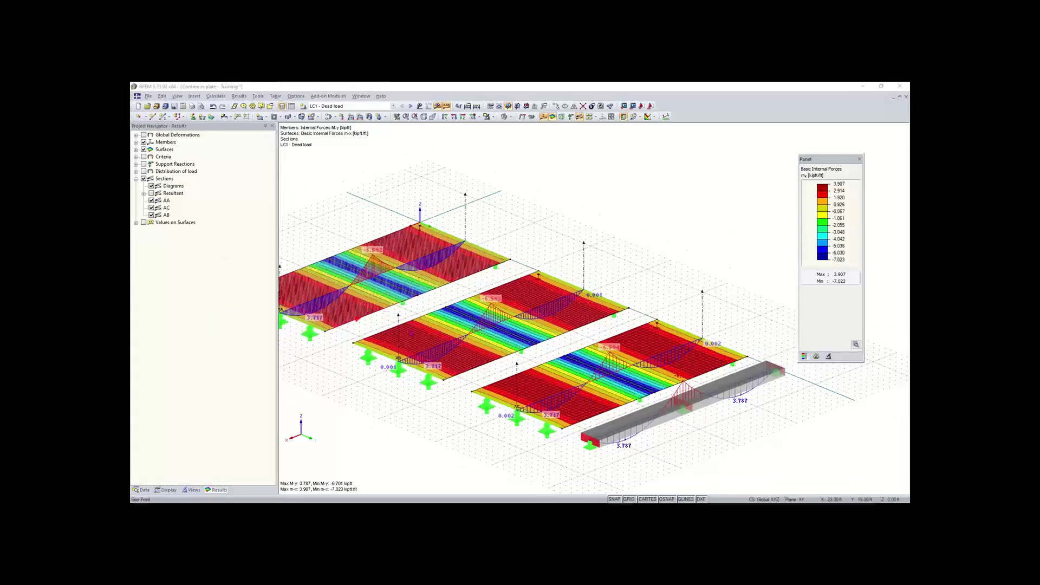
pyautogui.moveTo(409, 331); pyautogui.dragTo(456, 330, button='middle')
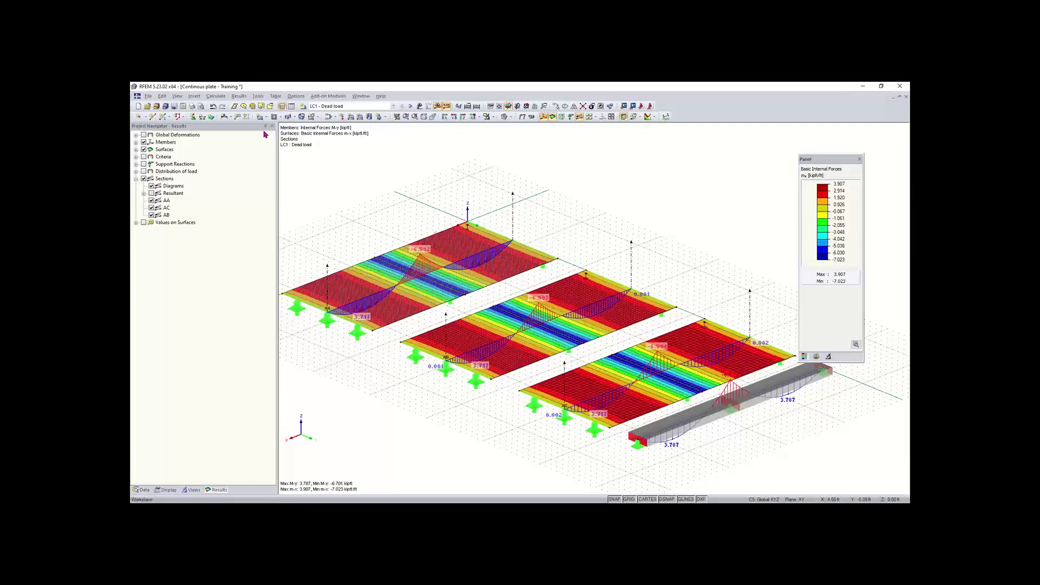
pyautogui.click(217, 96)
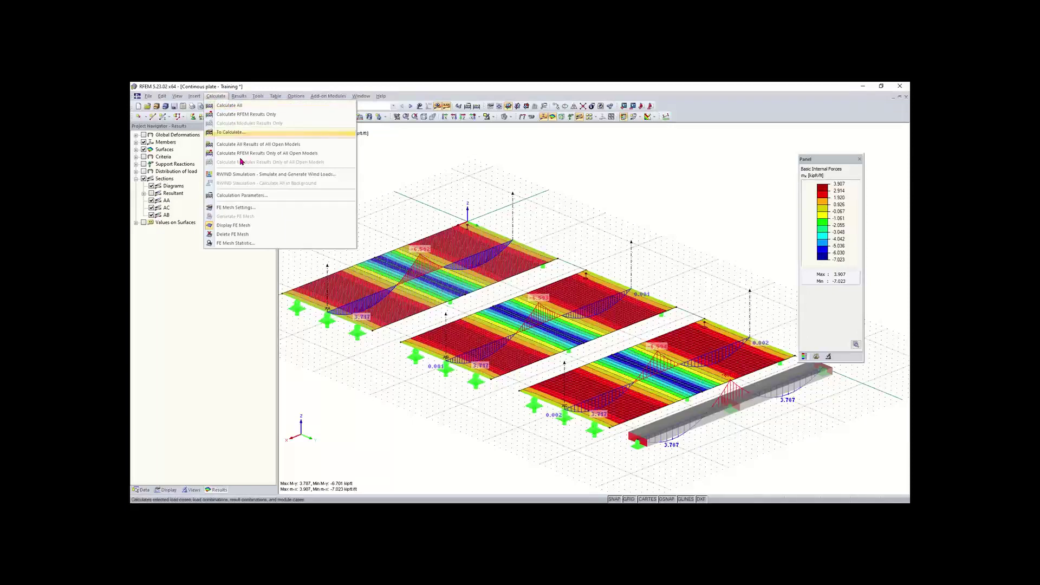
pyautogui.click(246, 195)
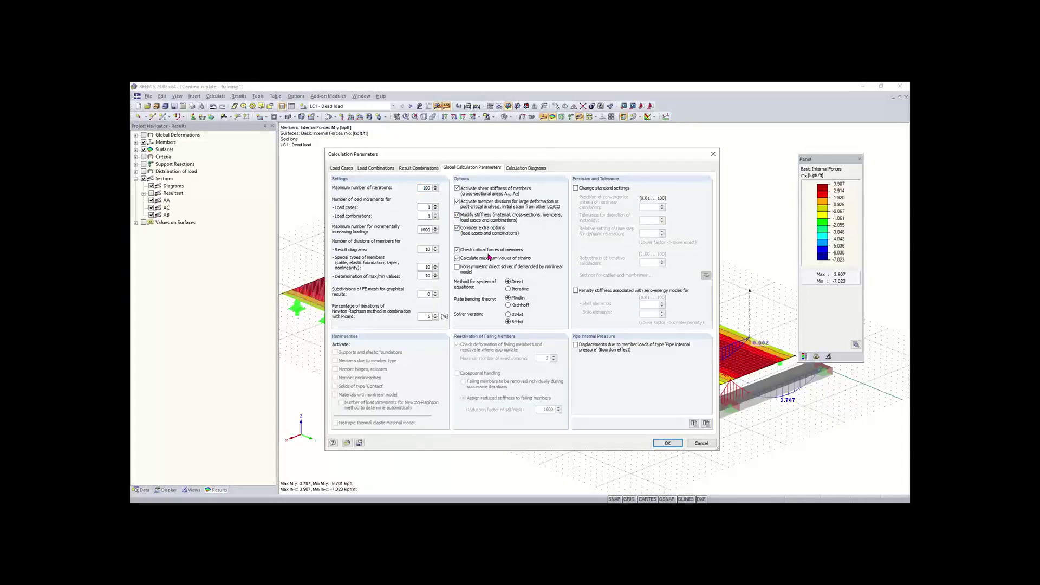
pyautogui.click(456, 189)
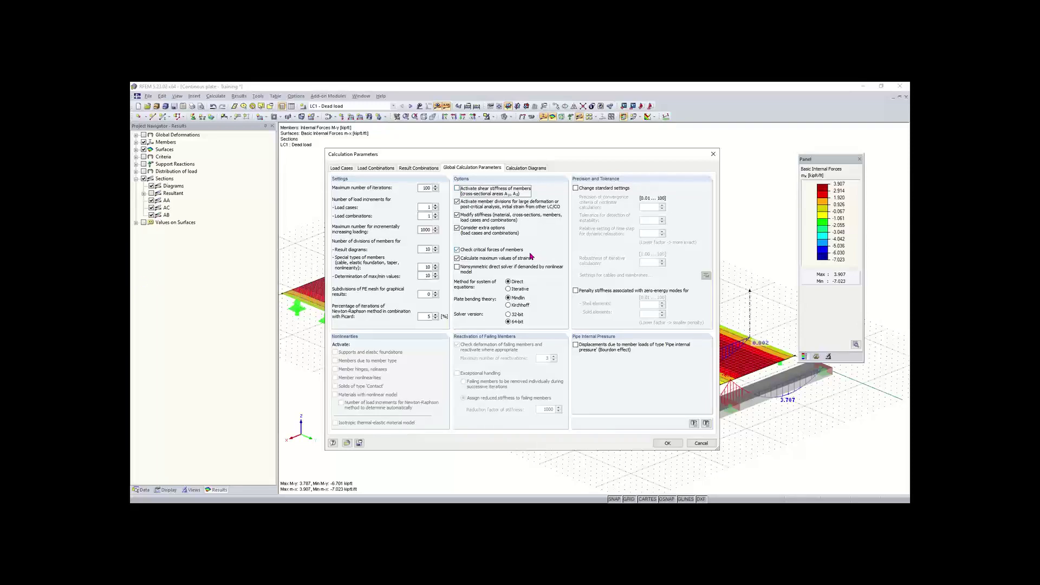
pyautogui.click(667, 443)
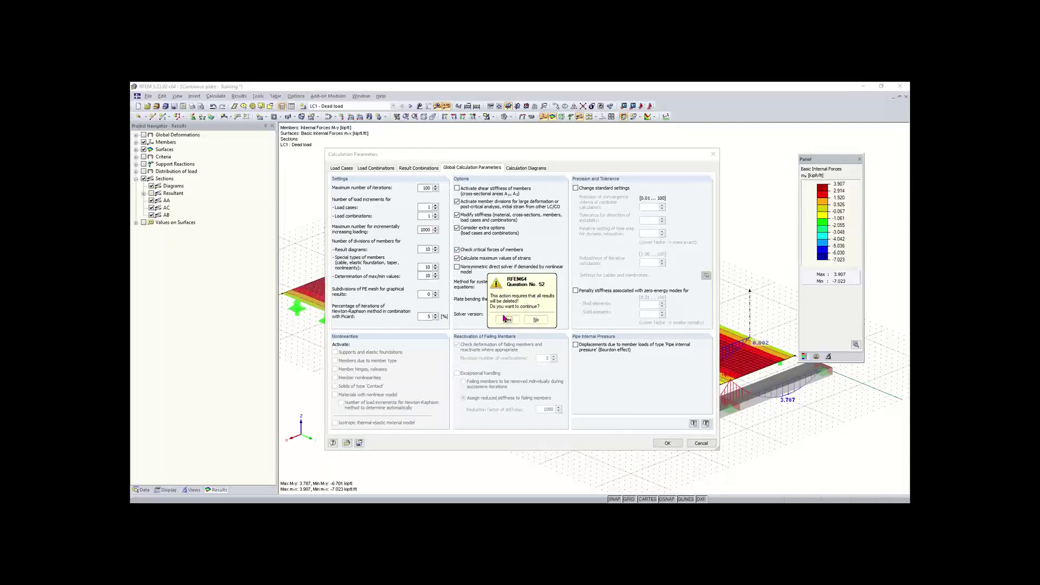
pyautogui.press('Tab')
pyautogui.click(507, 320)
pyautogui.click(507, 321)
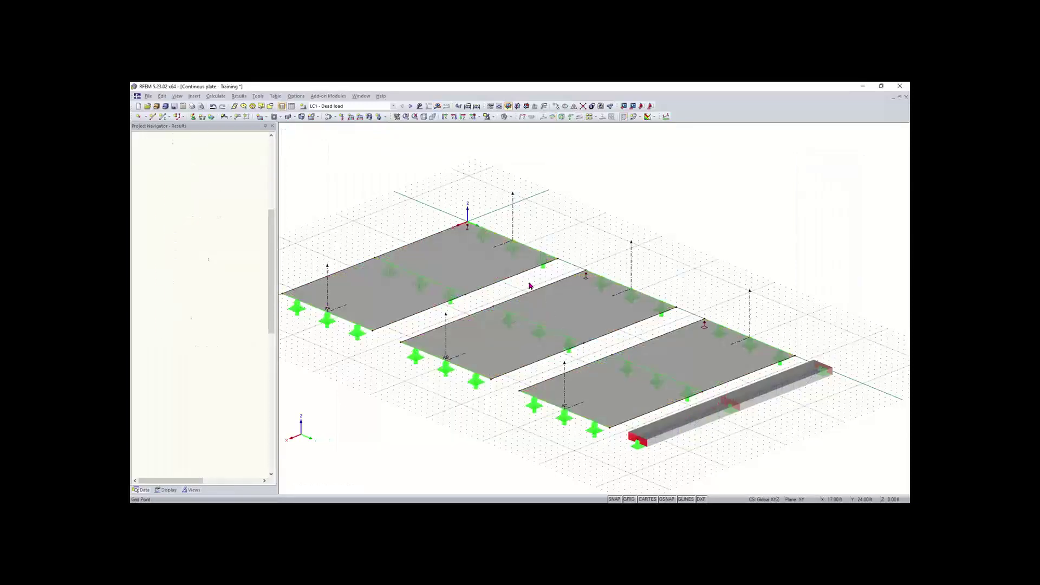
# Recalculate the whole model and inspect the dead-load moments on the plate sections and the beam.
pyautogui.moveTo(586, 366); pyautogui.dragTo(593, 313, button='middle')
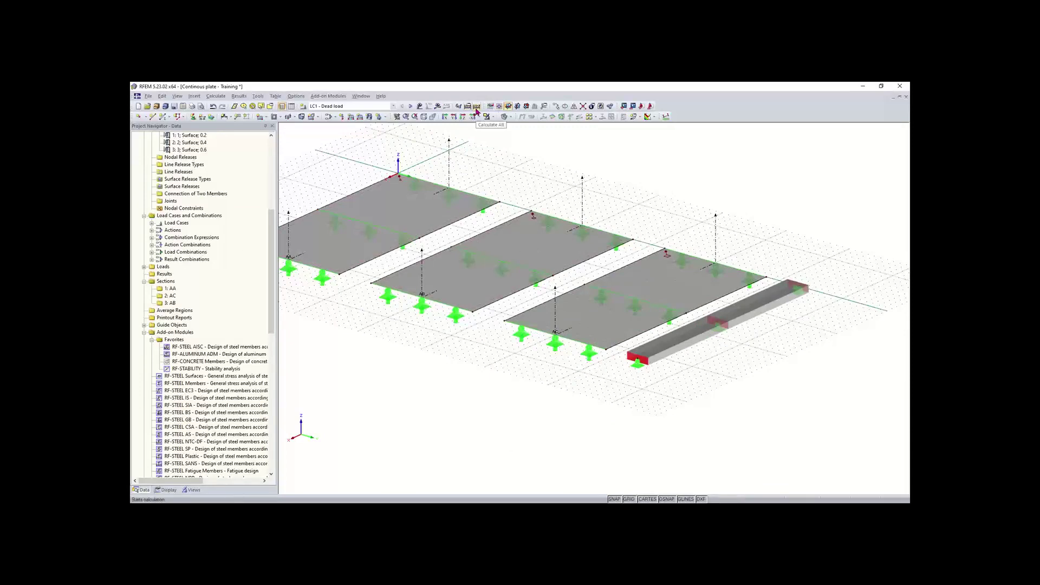
pyautogui.click(476, 108)
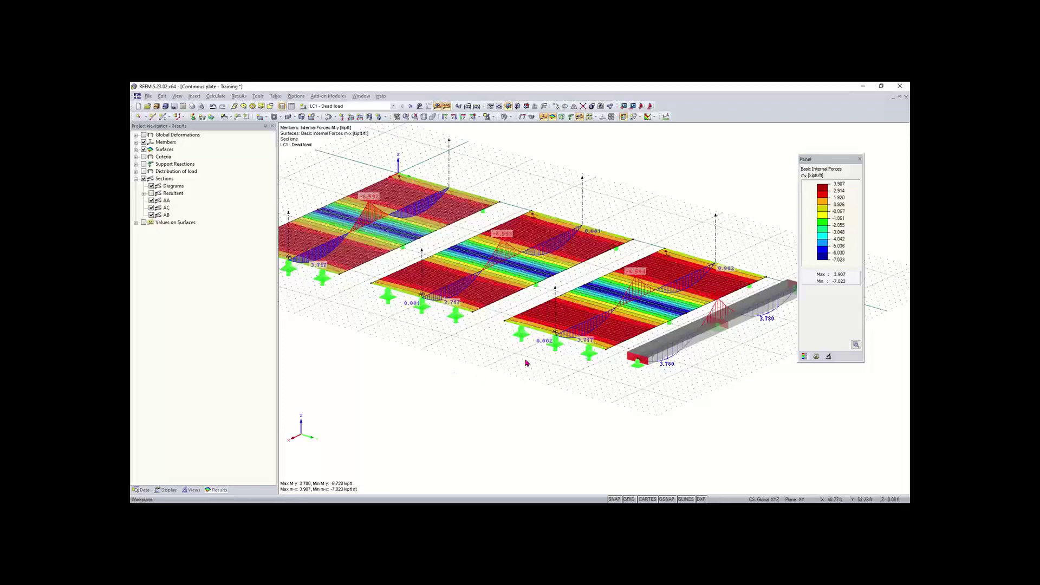
pyautogui.keyDown('ctrl'); pyautogui.moveTo(555, 376); pyautogui.dragTo(571, 463, button='middle'); pyautogui.keyUp('ctrl')
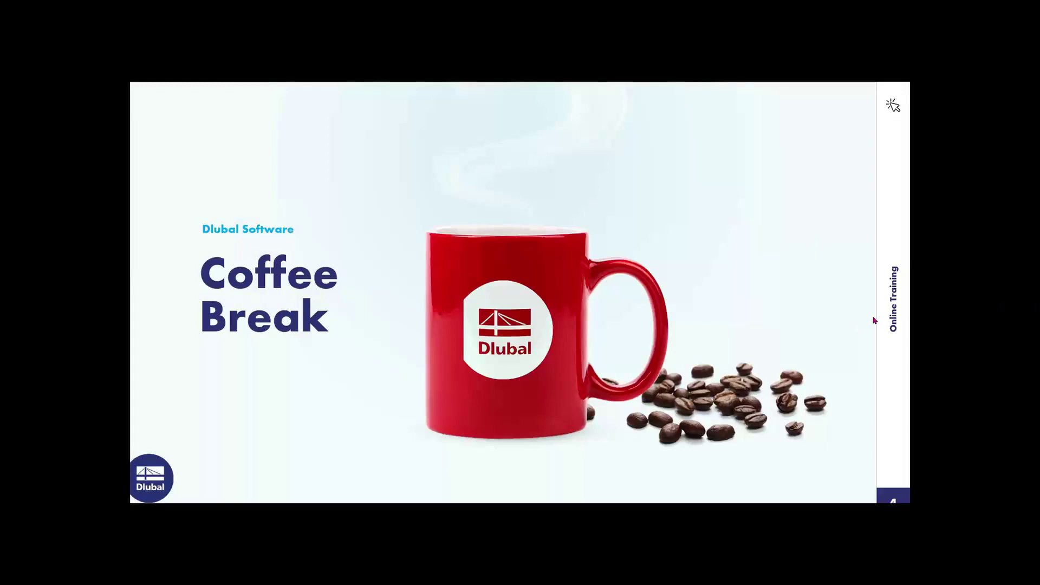
pyautogui.click(894, 308)
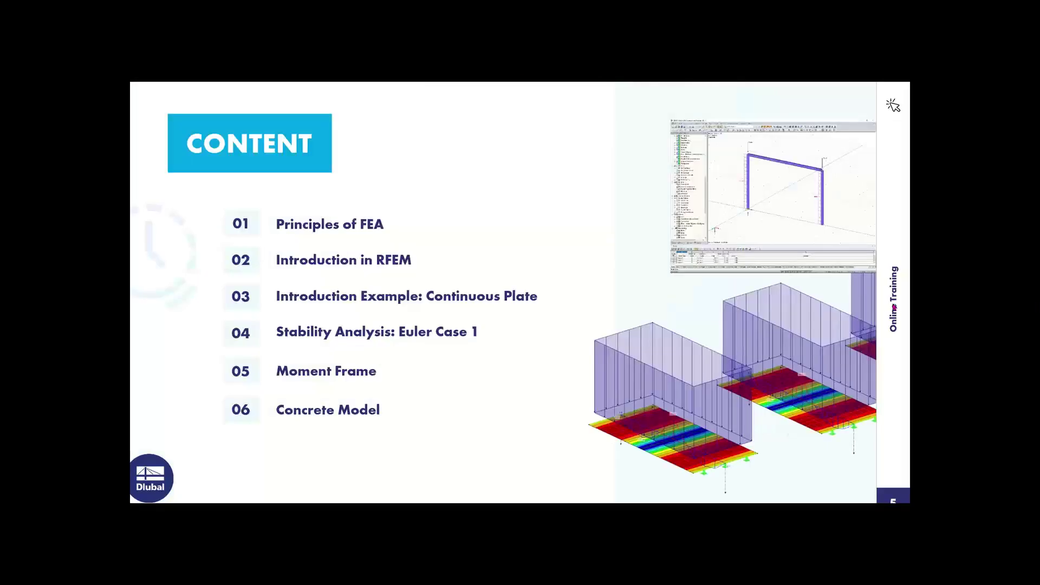
pyautogui.click(894, 307)
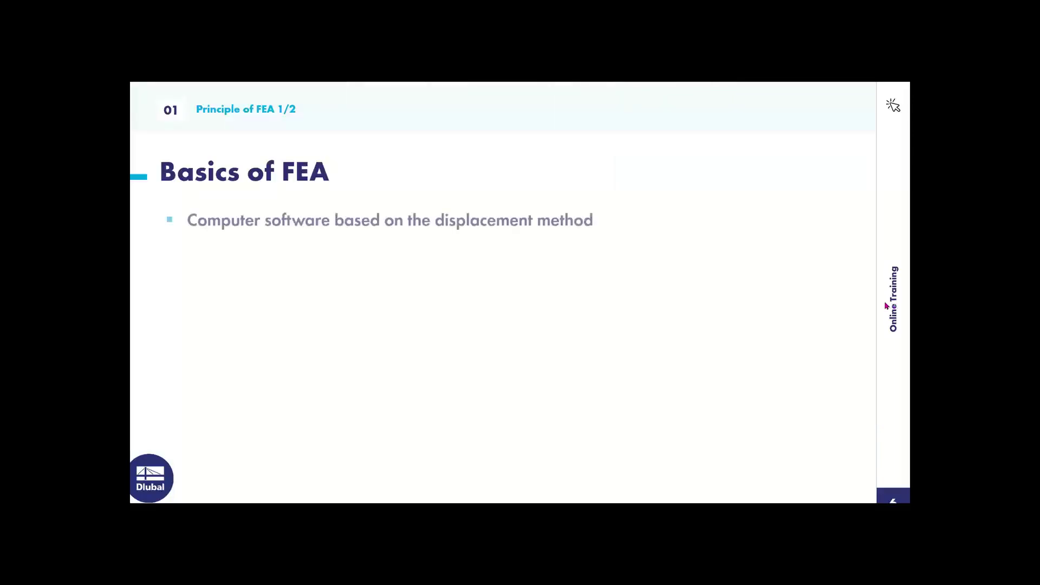
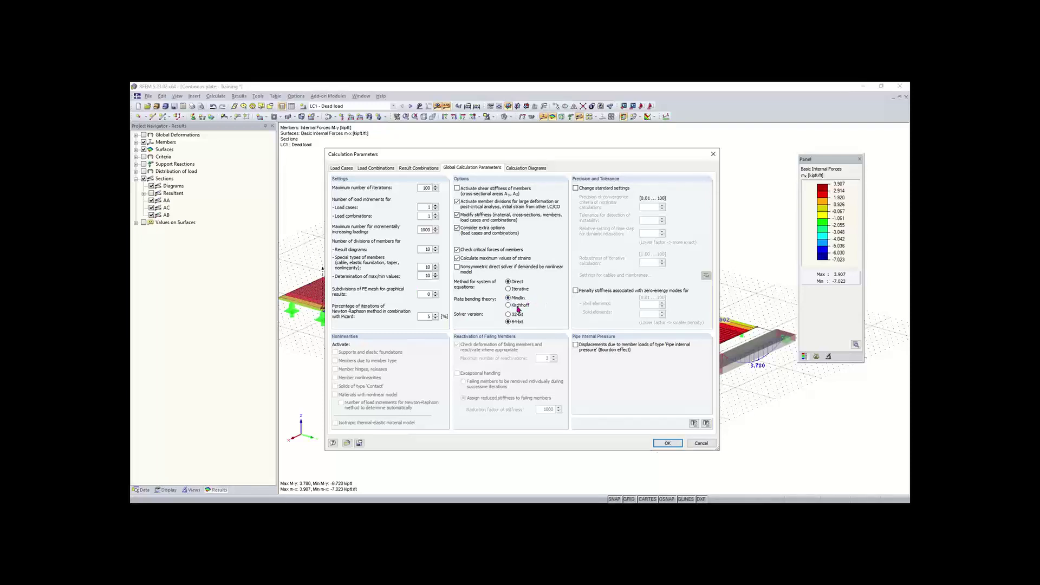
# Set the plate bending theory to Kirchhoff in the global calculation parameters, accept deleting the results, and recalculate the whole model.
pyautogui.click(516, 306)
pyautogui.moveTo(561, 157); pyautogui.dragTo(535, 408)
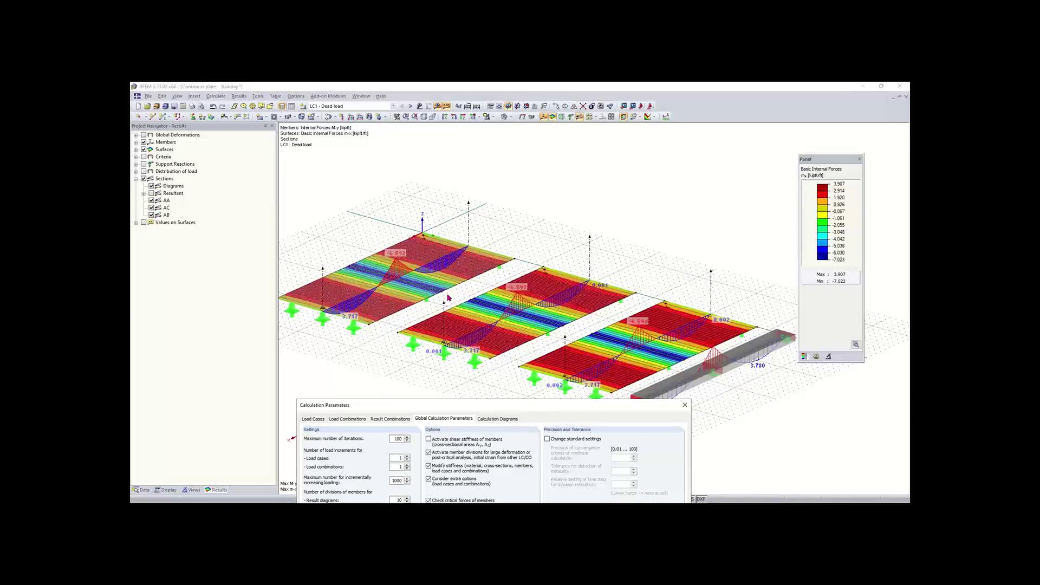
pyautogui.moveTo(477, 410); pyautogui.dragTo(450, 176)
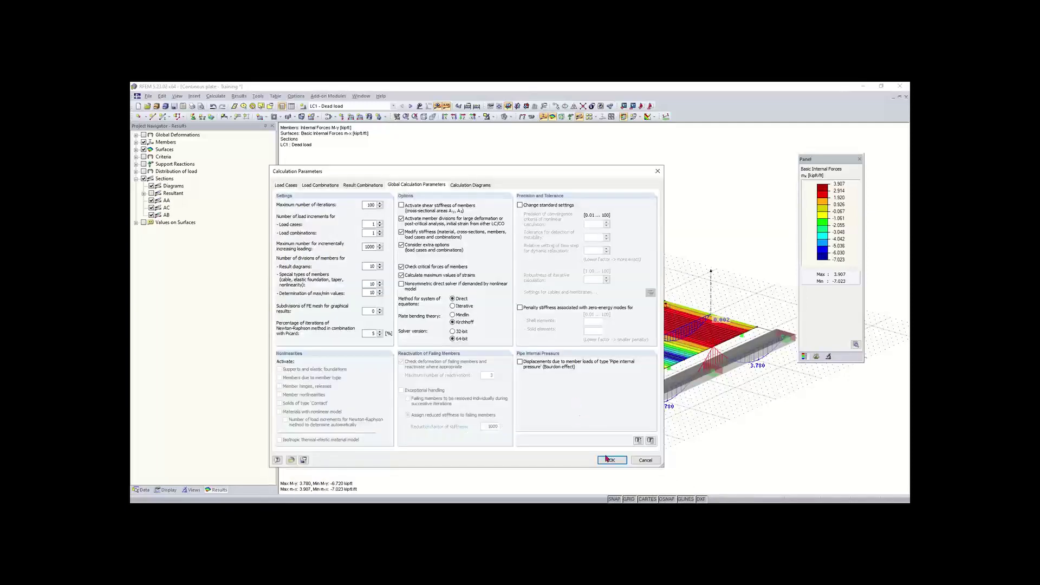
pyautogui.click(475, 263)
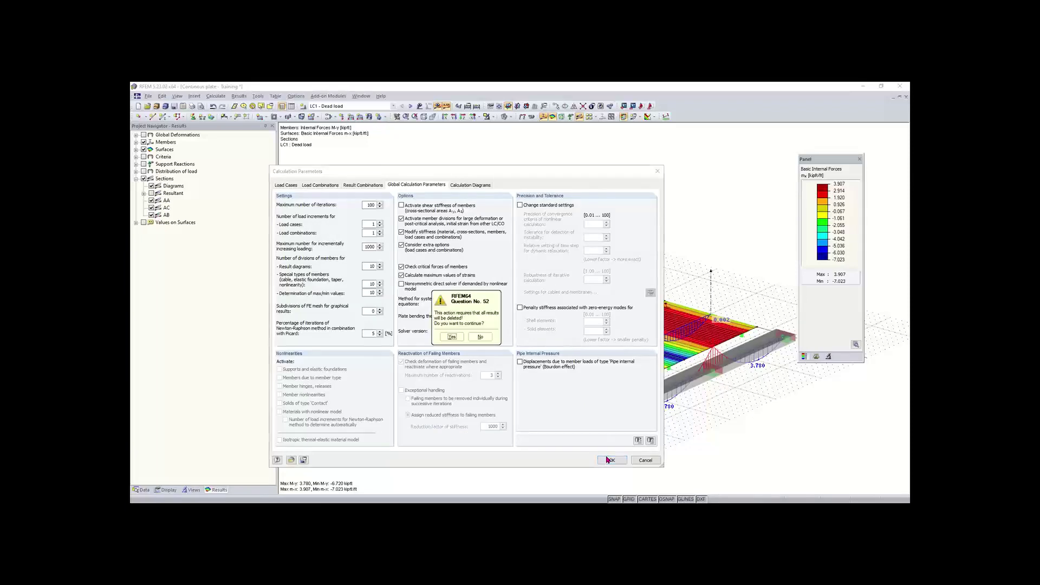
pyautogui.click(452, 336)
pyautogui.press('Return')
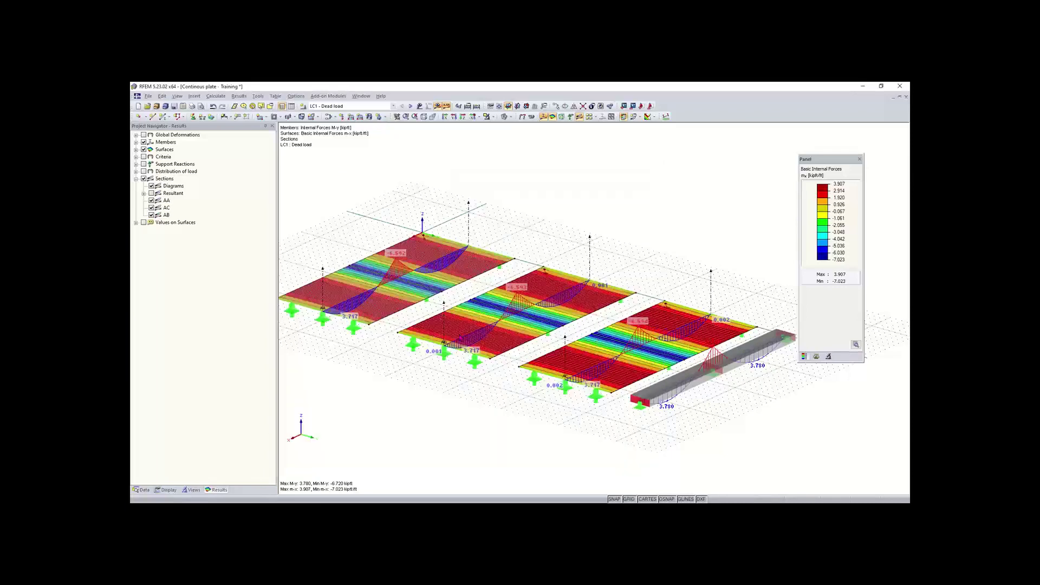
pyautogui.click(477, 107)
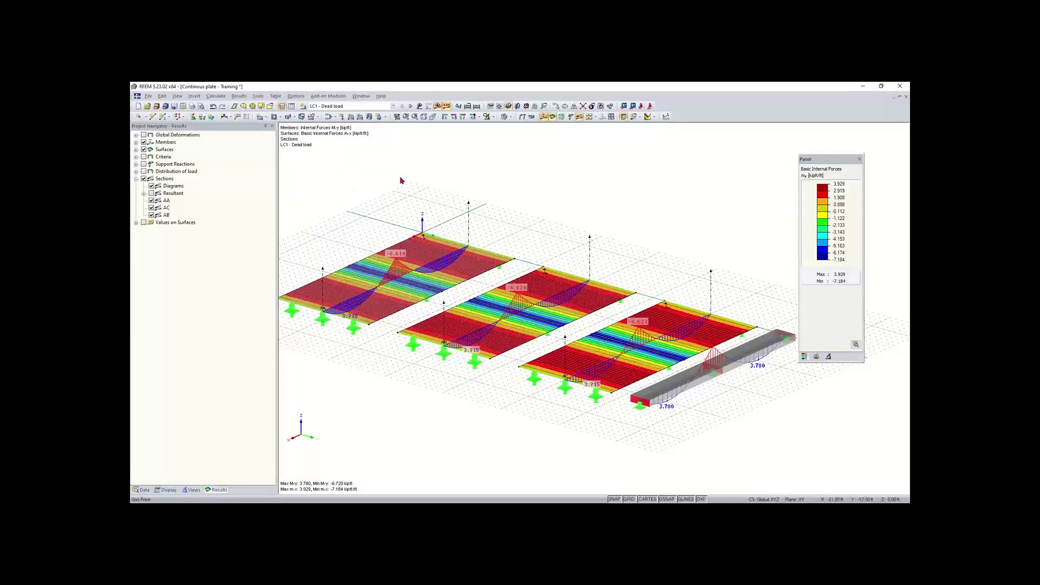
# Review the result units and decimal places, including the available force units and the Metric and Imperial profiles, without changing them.
pyautogui.click(297, 97)
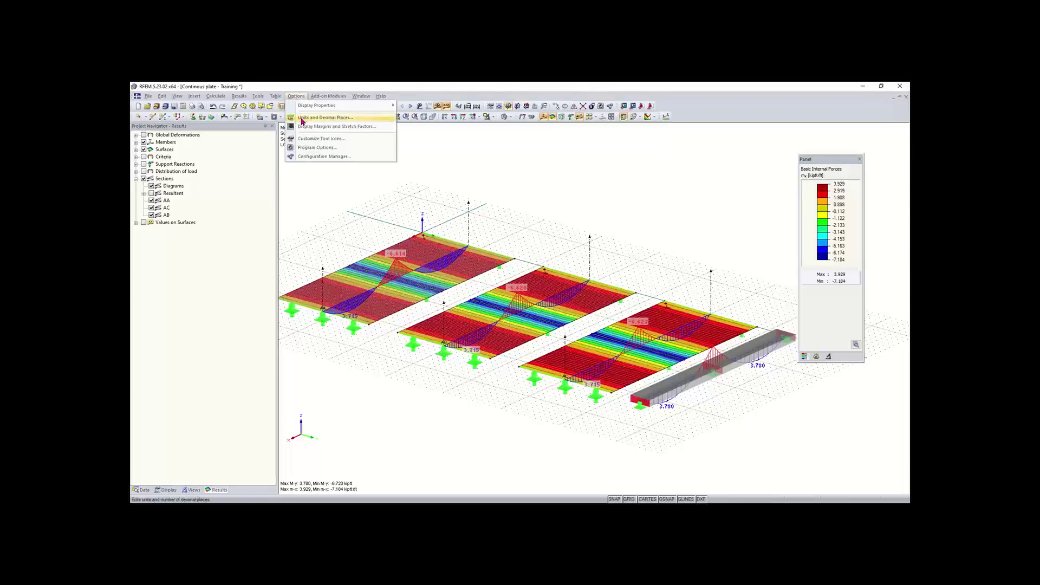
pyautogui.click(302, 121)
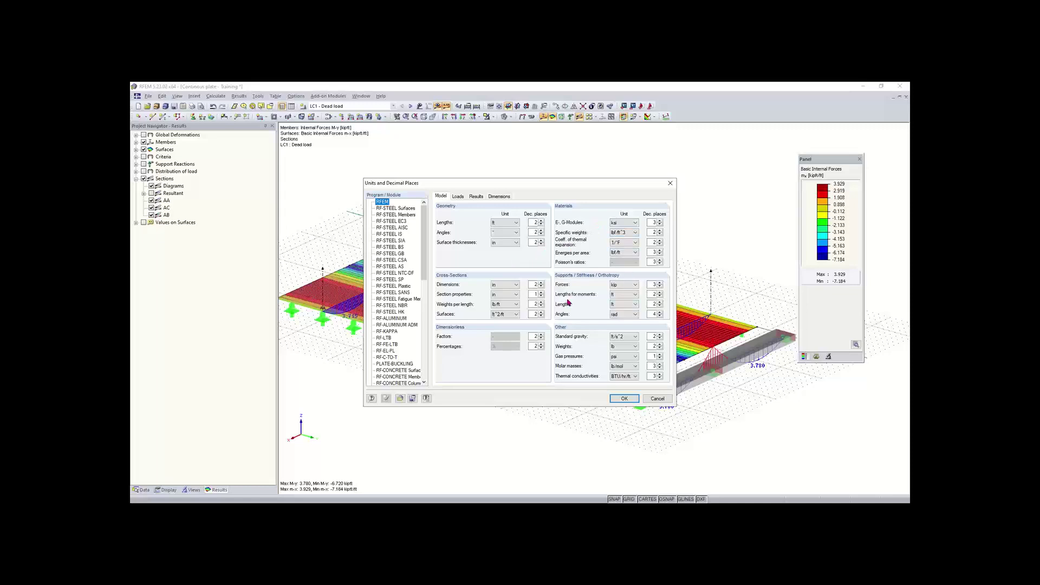
pyautogui.click(476, 197)
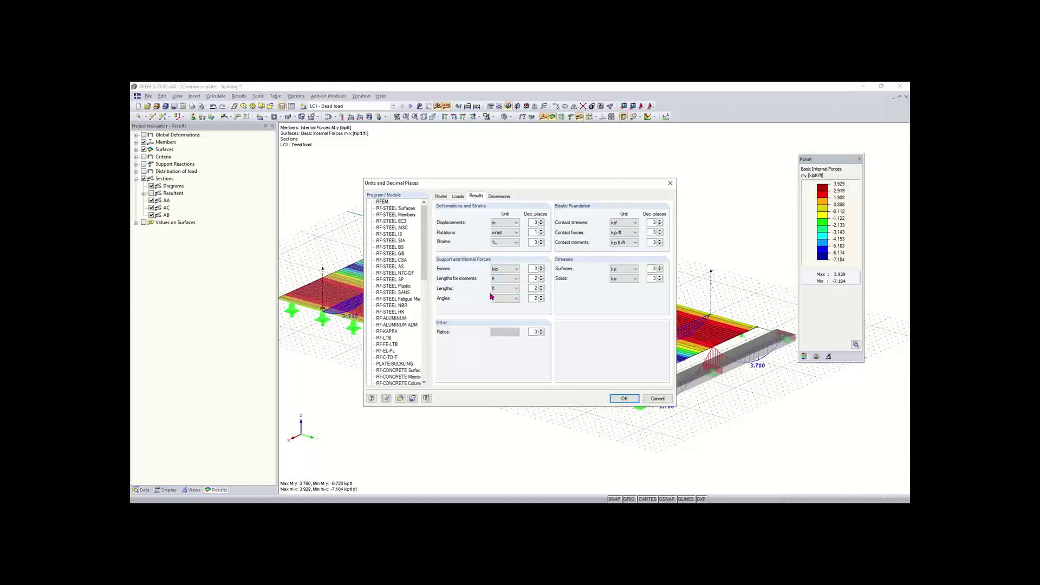
pyautogui.click(517, 269)
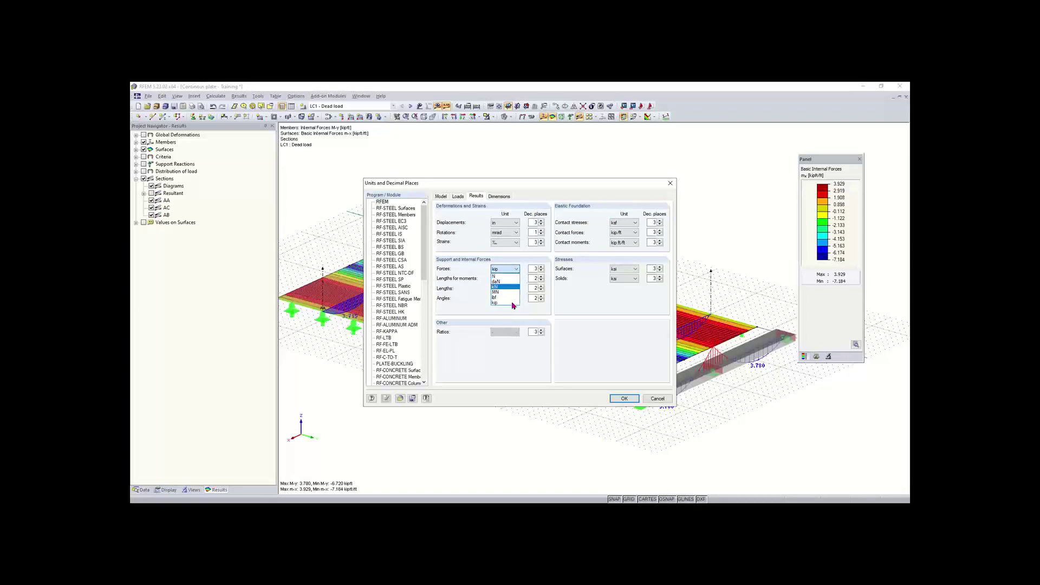
pyautogui.click(509, 269)
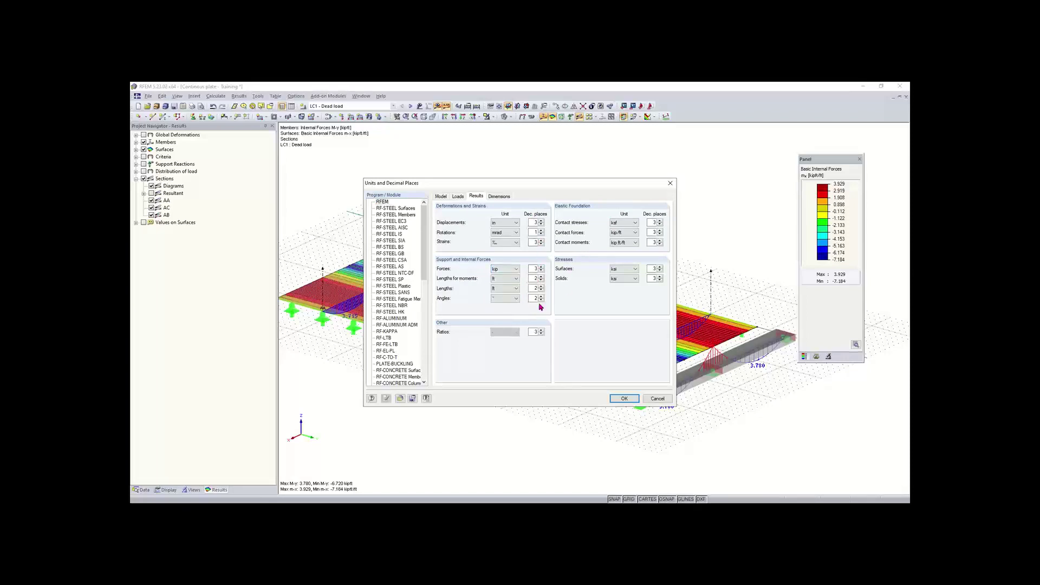
pyautogui.click(400, 398)
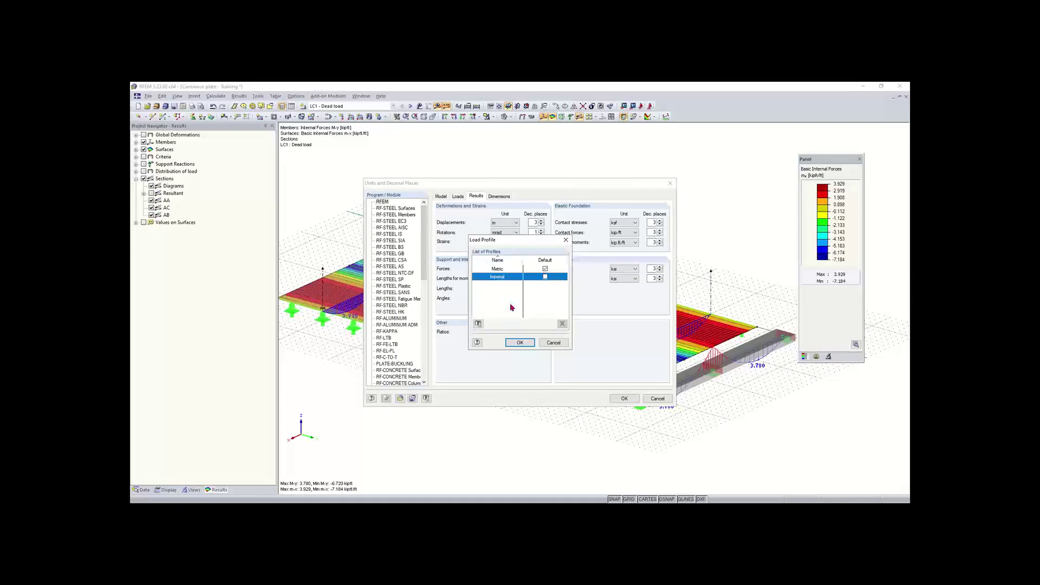
pyautogui.click(554, 342)
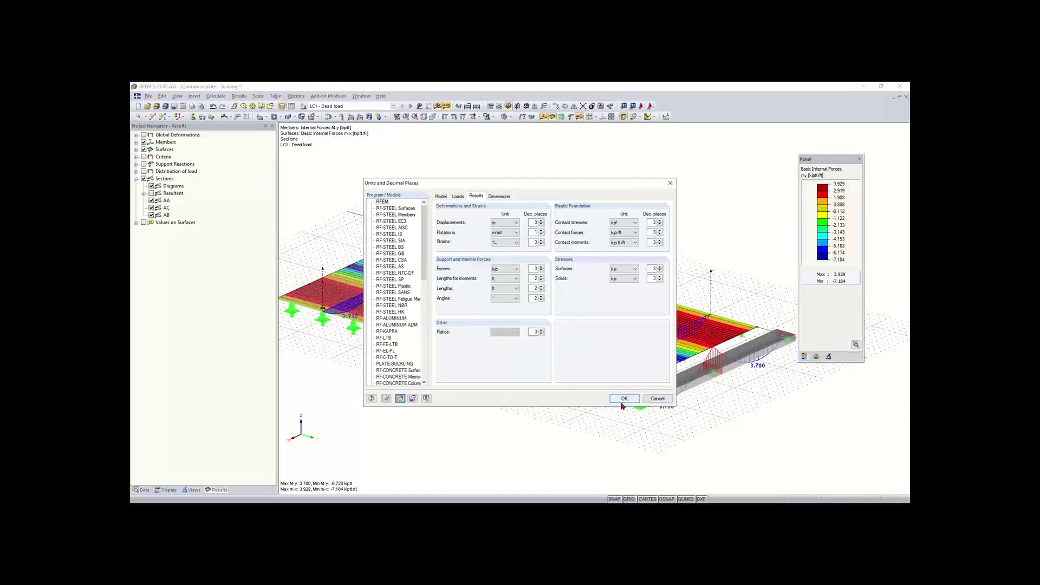
pyautogui.click(625, 399)
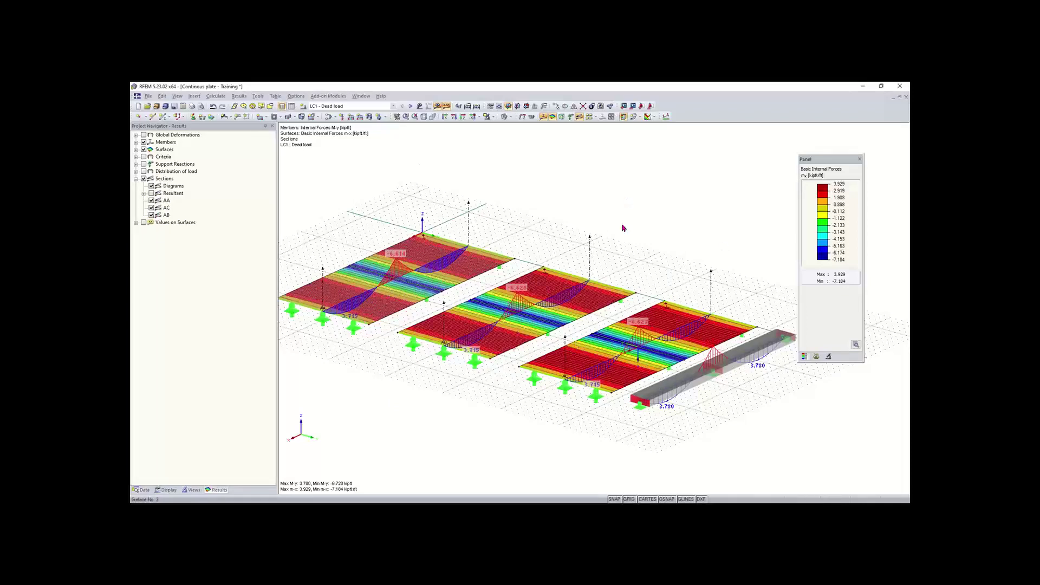
# Examine the Kirchhoff section moment diagrams on the three plates from several angles and compare them with the beam member's M-y diagram.
pyautogui.keyDown('ctrl'); pyautogui.moveTo(661, 271); pyautogui.dragTo(618, 260, button='middle'); pyautogui.keyUp('ctrl')
pyautogui.rightClick(618, 260)
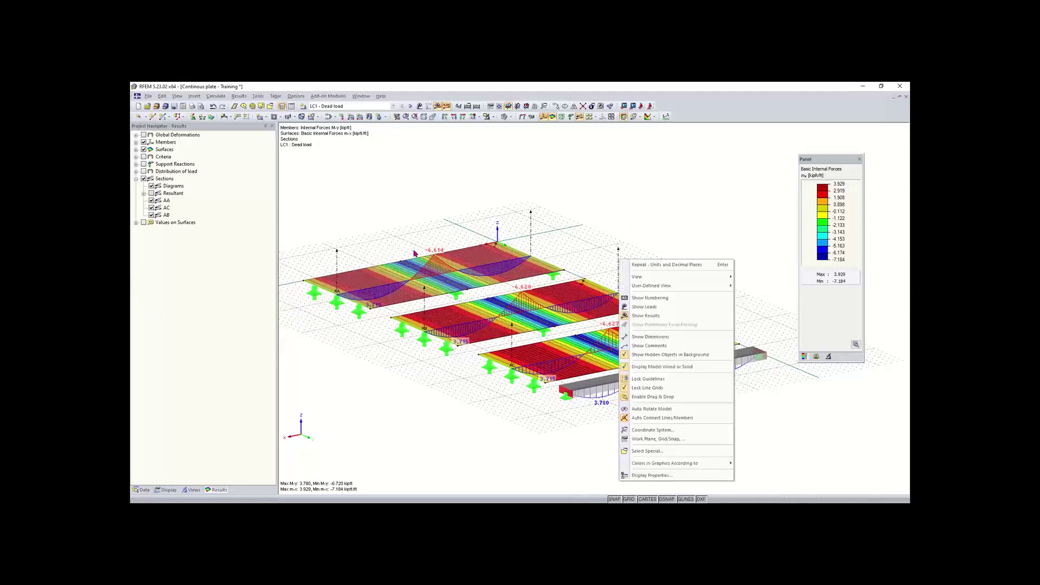
pyautogui.click(380, 228)
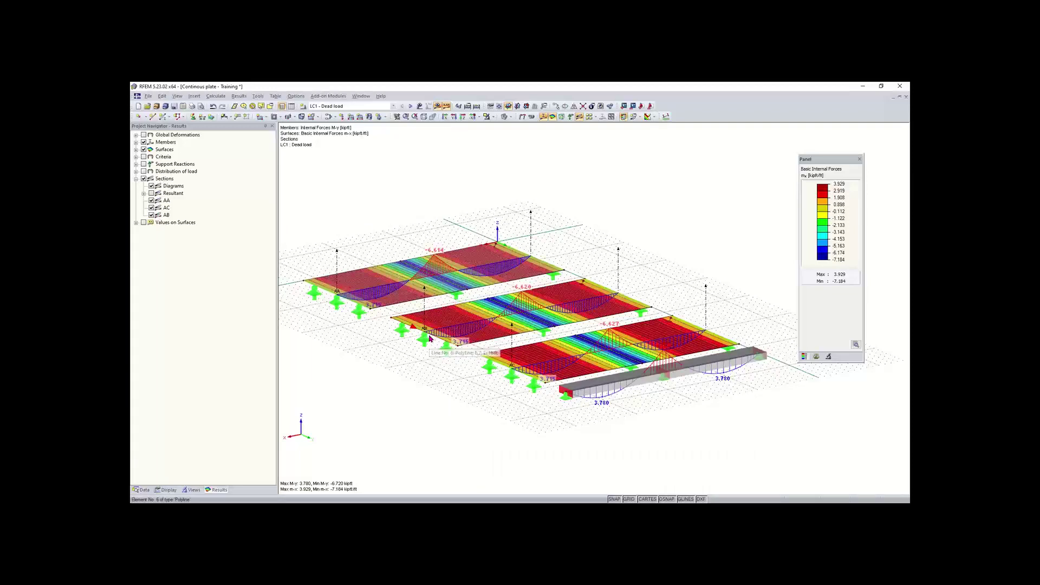
pyautogui.moveTo(618, 500)
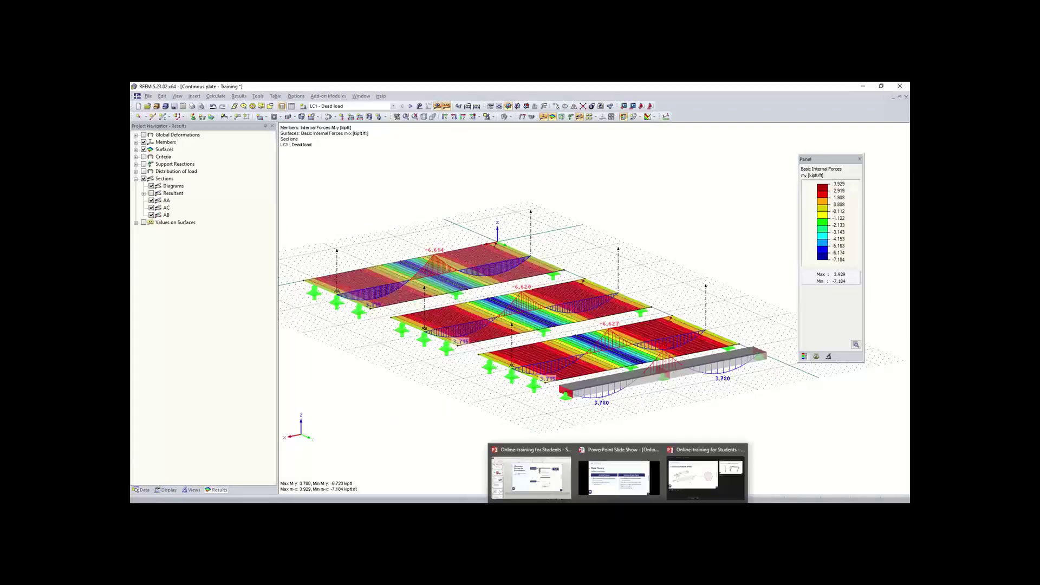
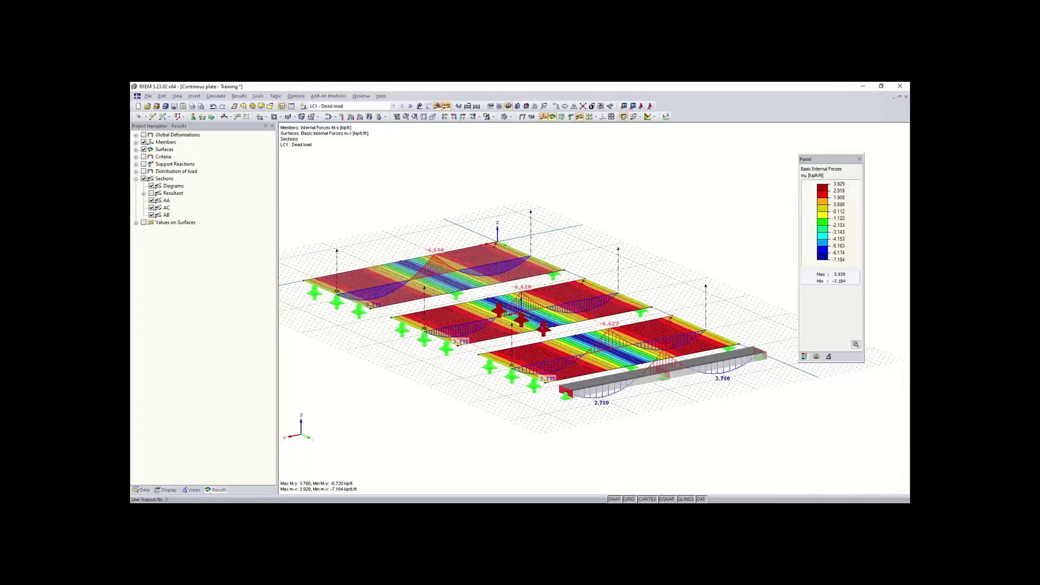
pyautogui.keyDown('ctrl'); pyautogui.moveTo(450, 401); pyautogui.dragTo(531, 422, button='middle'); pyautogui.keyUp('ctrl')
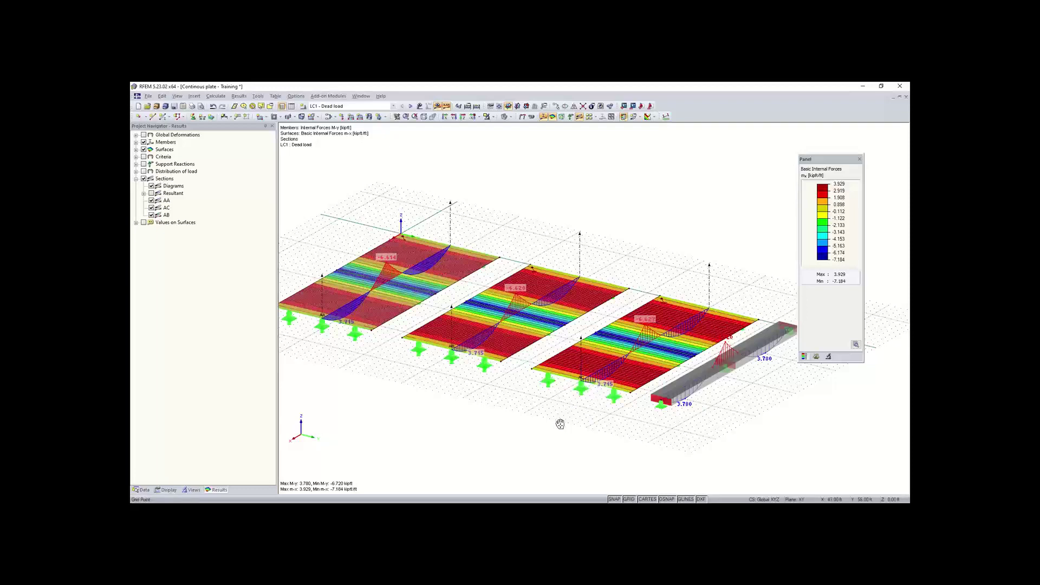
pyautogui.moveTo(560, 423); pyautogui.dragTo(538, 411, button='middle')
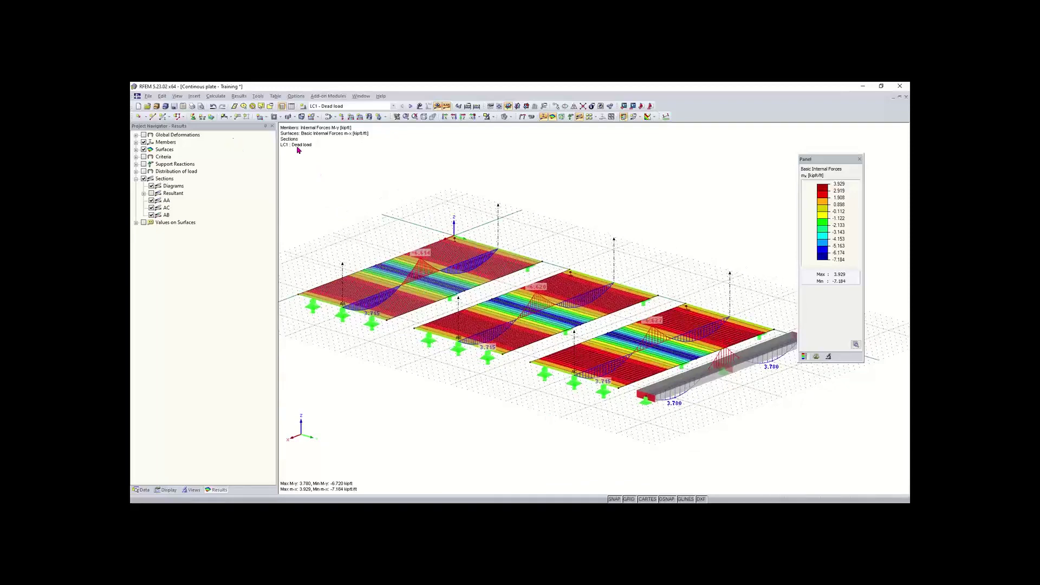
# Save the plate model and create the 3D model "Euler Case 1 - Example training" in project Tests with automatic combinations switched off.
pyautogui.click(174, 107)
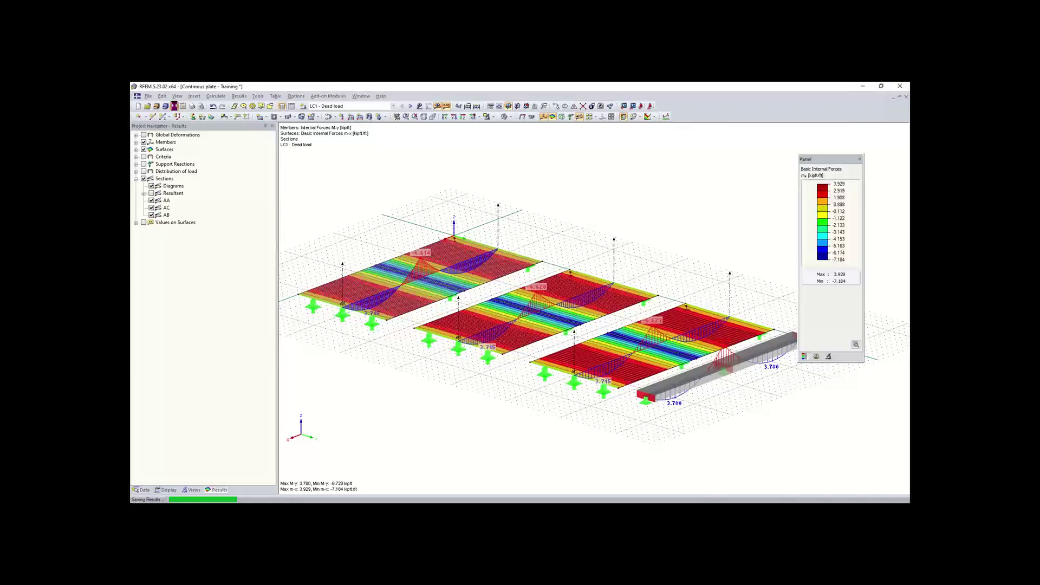
pyautogui.click(140, 108)
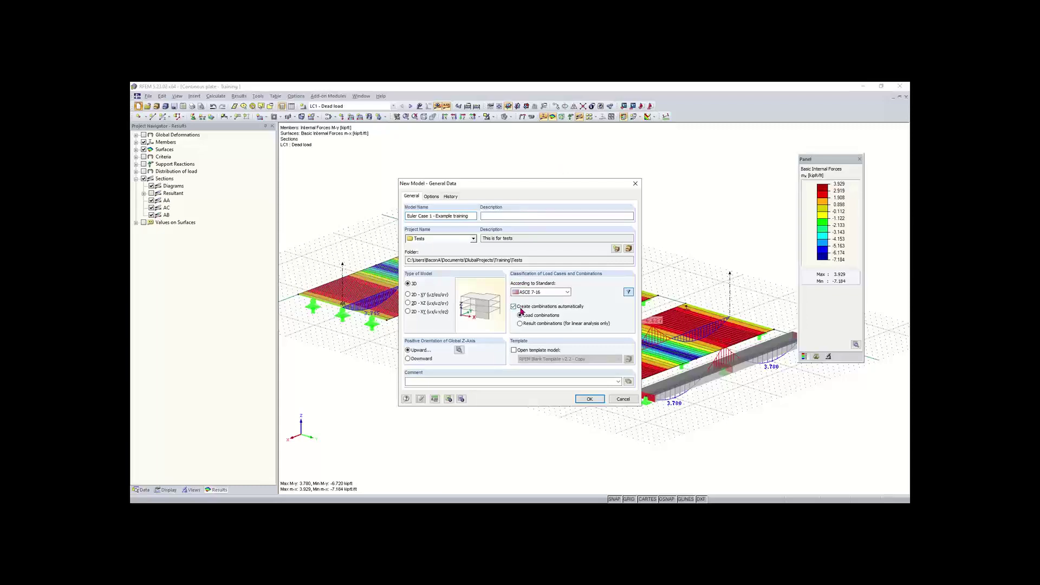
pyautogui.click(521, 307)
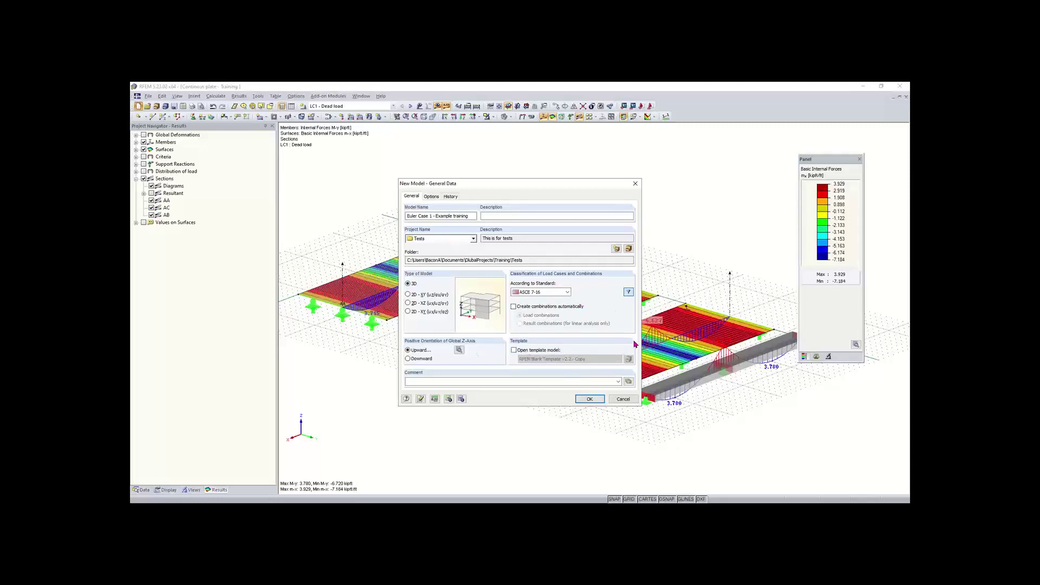
pyautogui.click(590, 399)
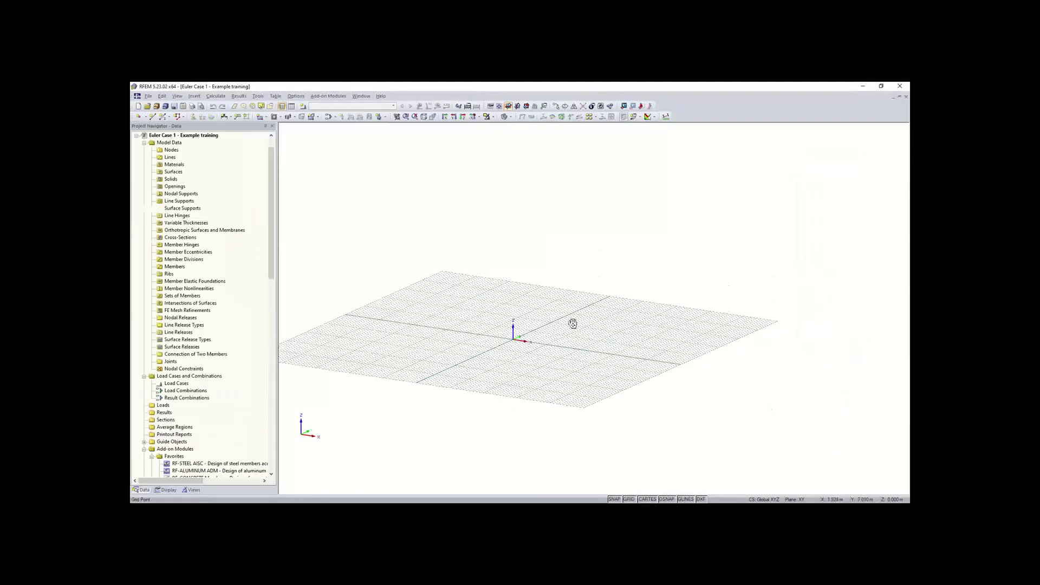
# Start a new beam member and open the rolled I-section library for its start cross-section.
pyautogui.scroll(5, 488, 346)
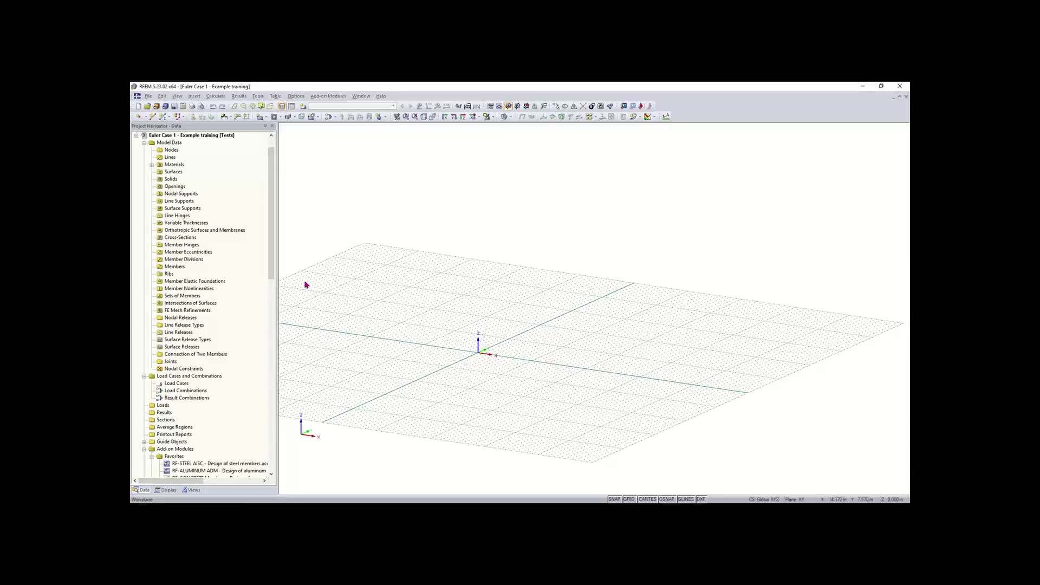
pyautogui.moveTo(506, 345); pyautogui.dragTo(482, 346, button='middle')
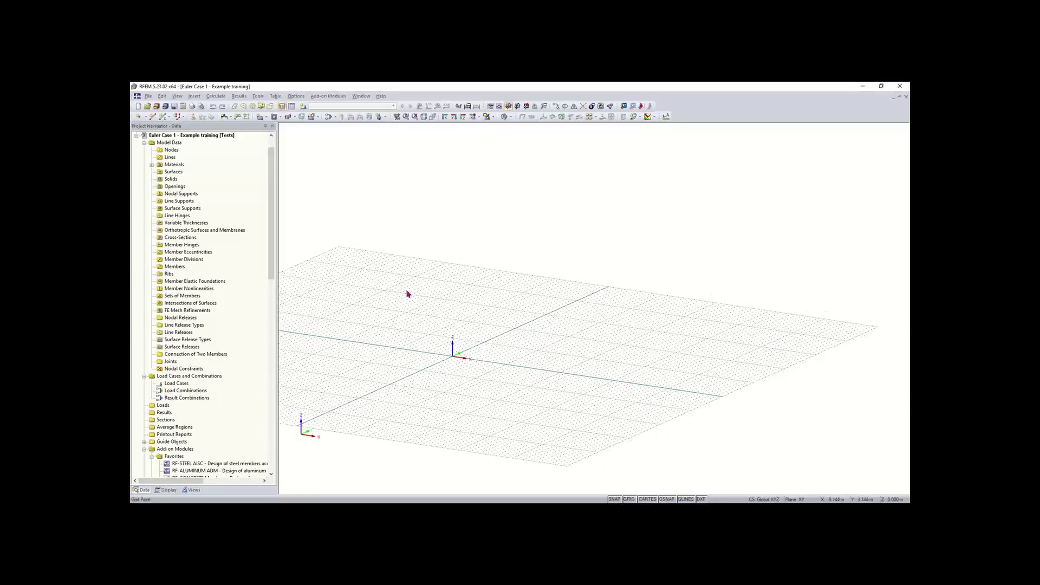
pyautogui.click(162, 118)
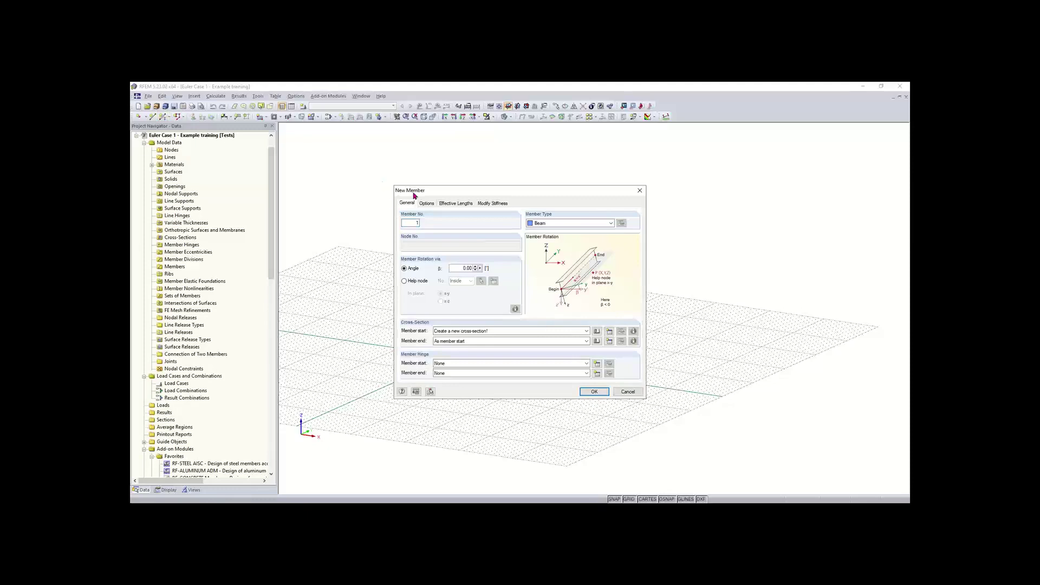
pyautogui.moveTo(479, 188); pyautogui.dragTo(461, 181)
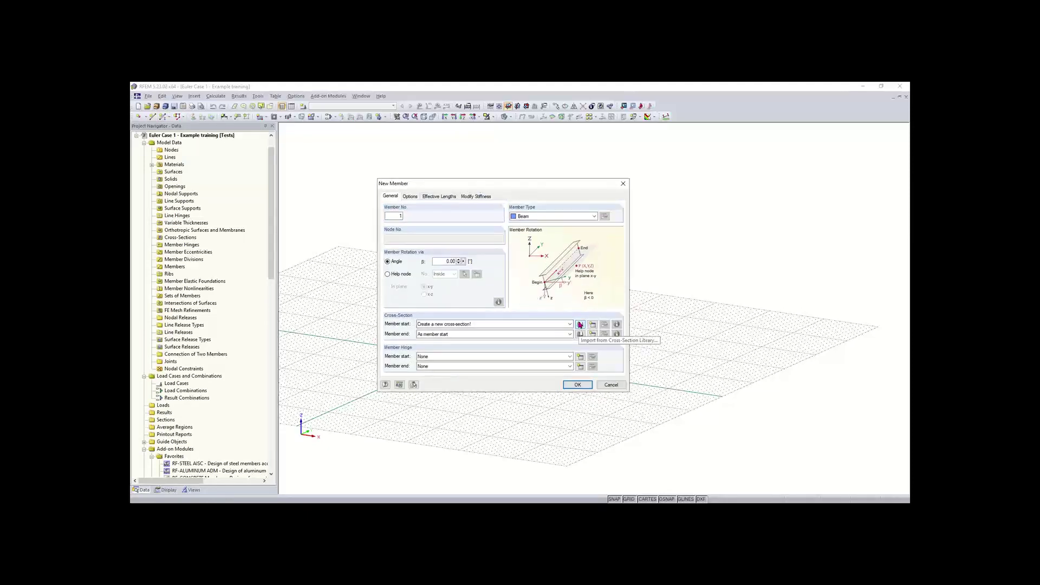
pyautogui.click(581, 325)
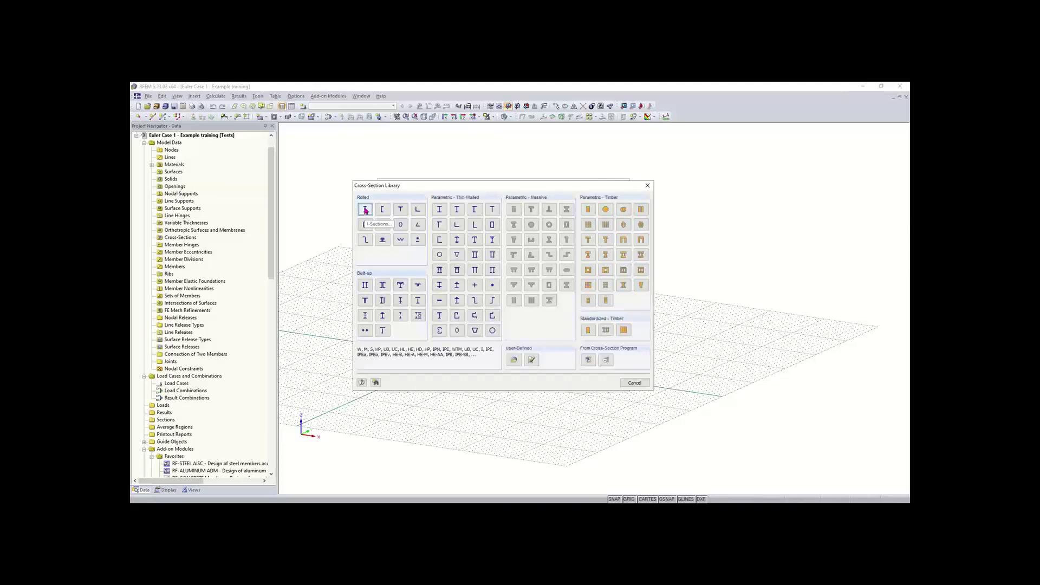
pyautogui.click(365, 209)
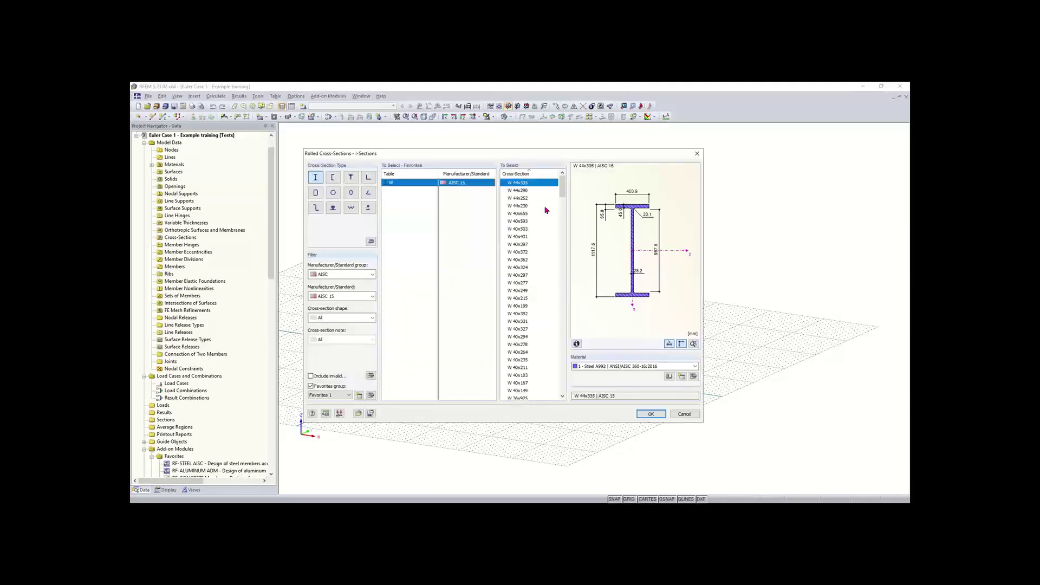
# Filter the rolled I-sections to the AISC manufacturer group, the AISC 15 standard and all cross-section shapes.
pyautogui.click(330, 277)
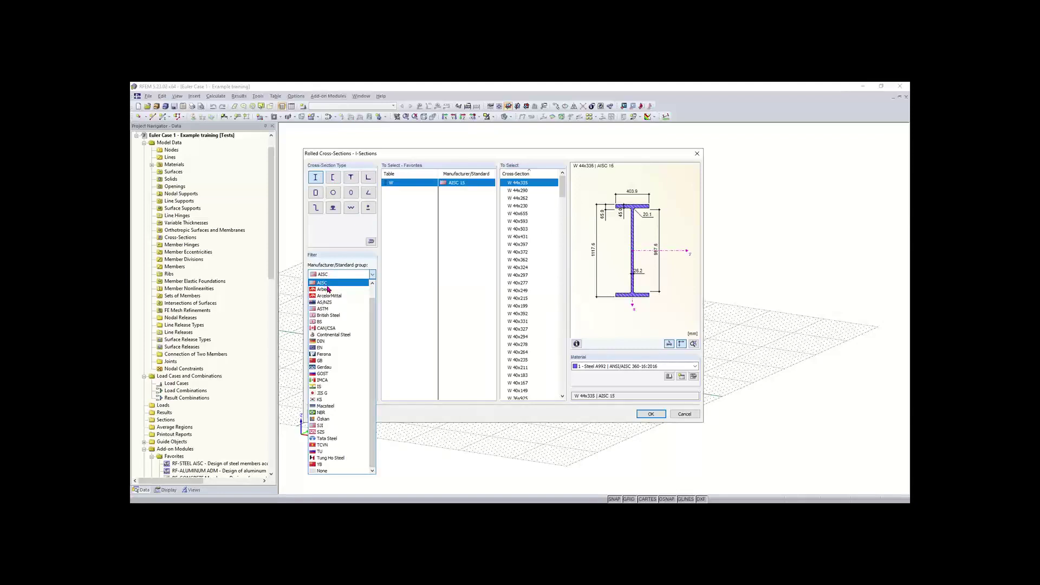
pyautogui.scroll(1, 325, 287)
pyautogui.scroll(-1, 335, 320)
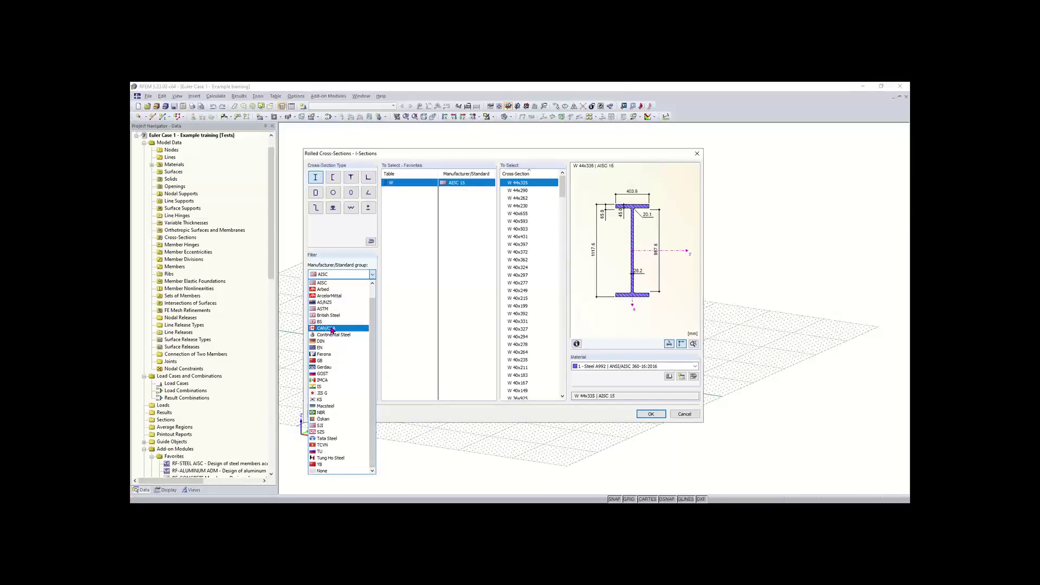
pyautogui.scroll(1, 374, 320)
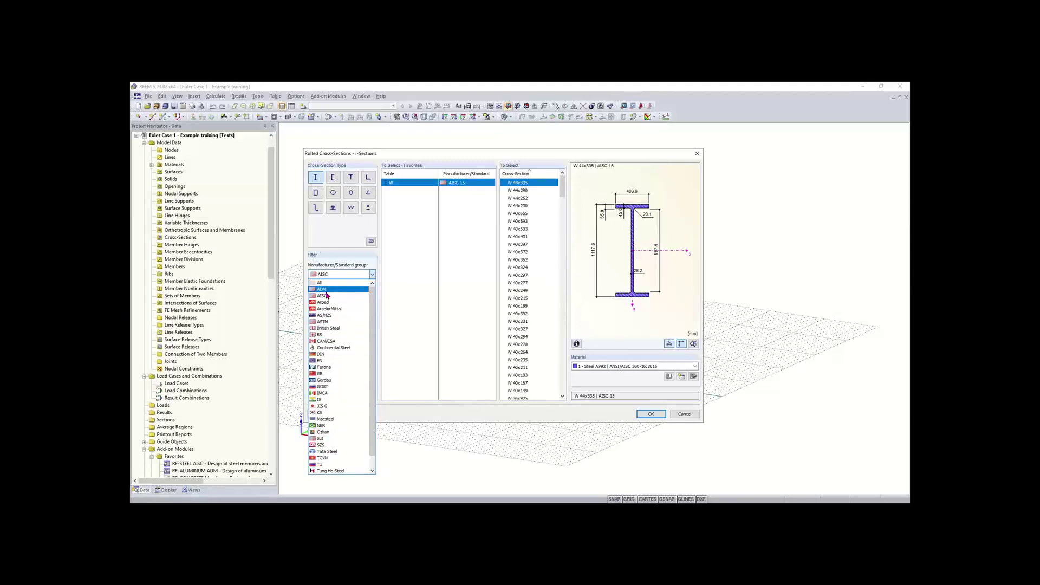
pyautogui.scroll(1, 327, 296)
pyautogui.click(327, 296)
pyautogui.click(336, 296)
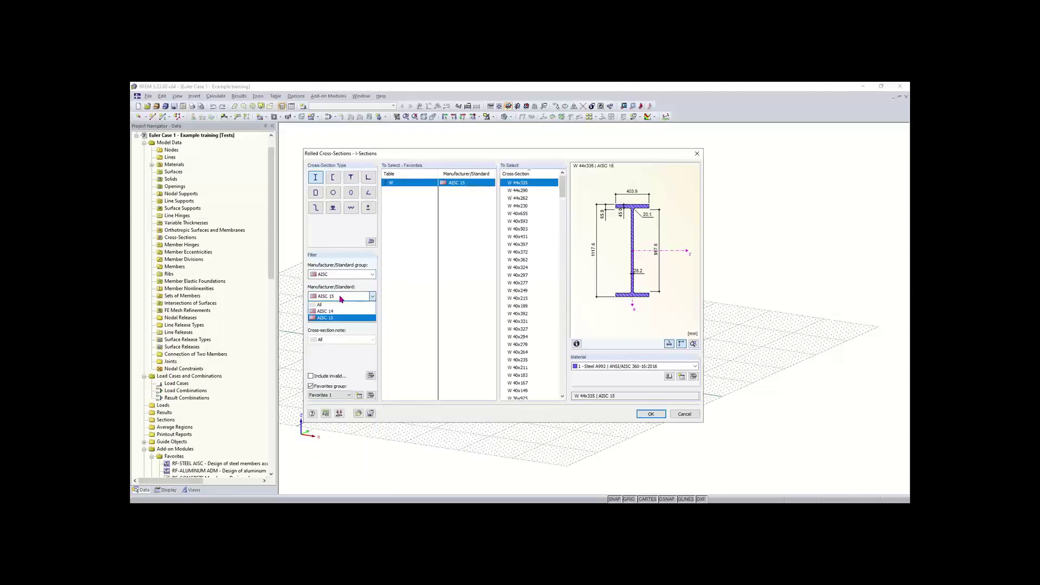
pyautogui.click(339, 318)
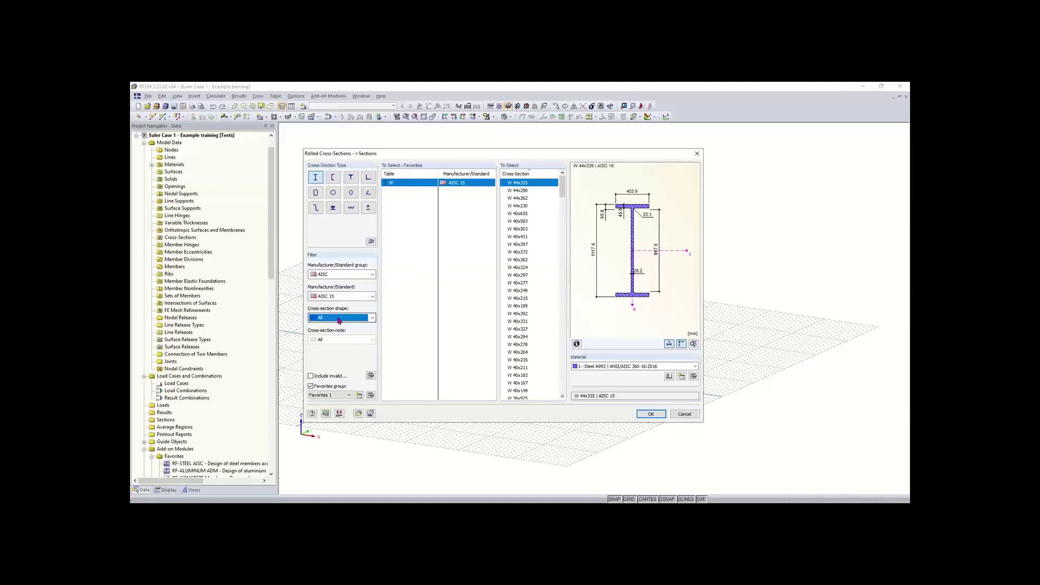
pyautogui.click(339, 319)
pyautogui.click(339, 321)
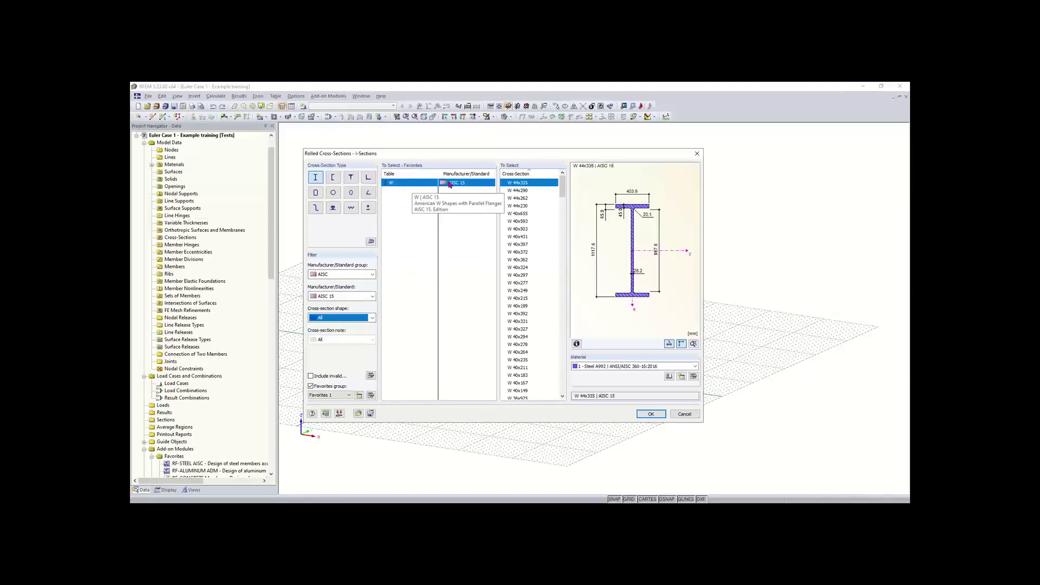
# Assign the W 12x35 section in Steel A992 to the member, review its cross-section properties and accept the member definition.
pyautogui.scroll(-1, 554, 214)
pyautogui.moveTo(563, 192); pyautogui.dragTo(562, 356)
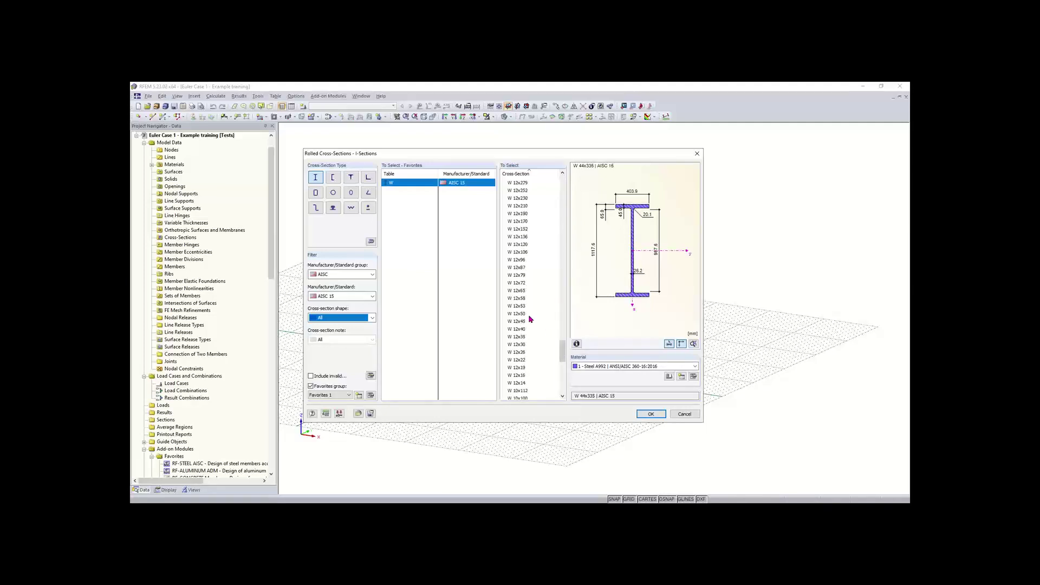
pyautogui.click(519, 337)
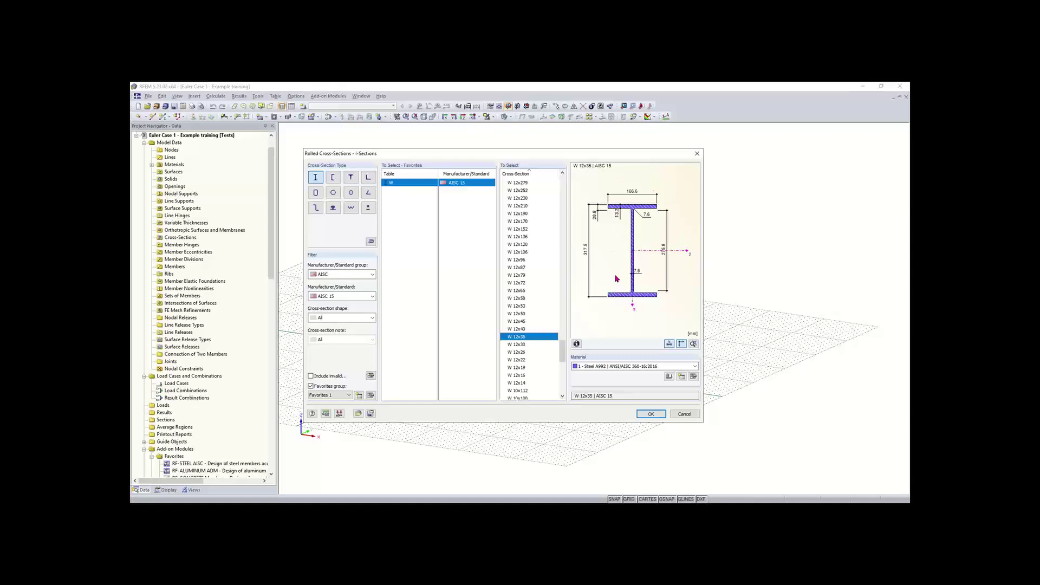
pyautogui.click(651, 415)
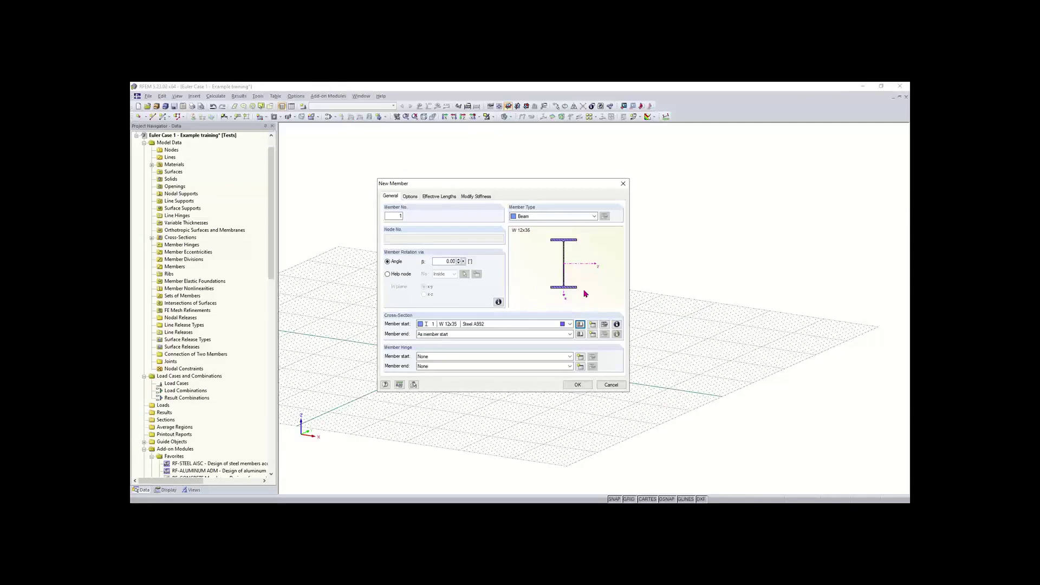
pyautogui.click(617, 325)
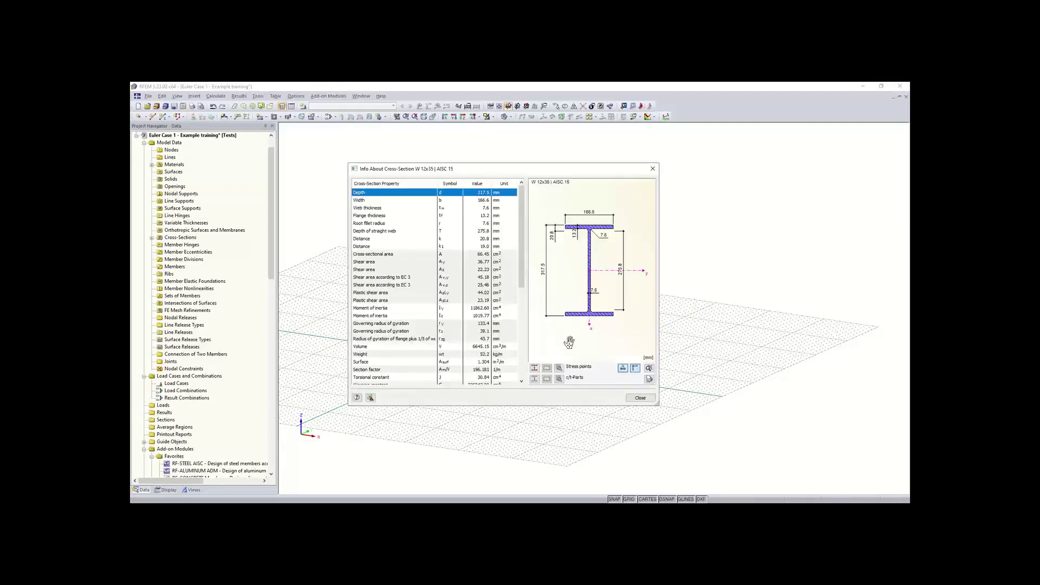
pyautogui.scroll(-4, 441, 245)
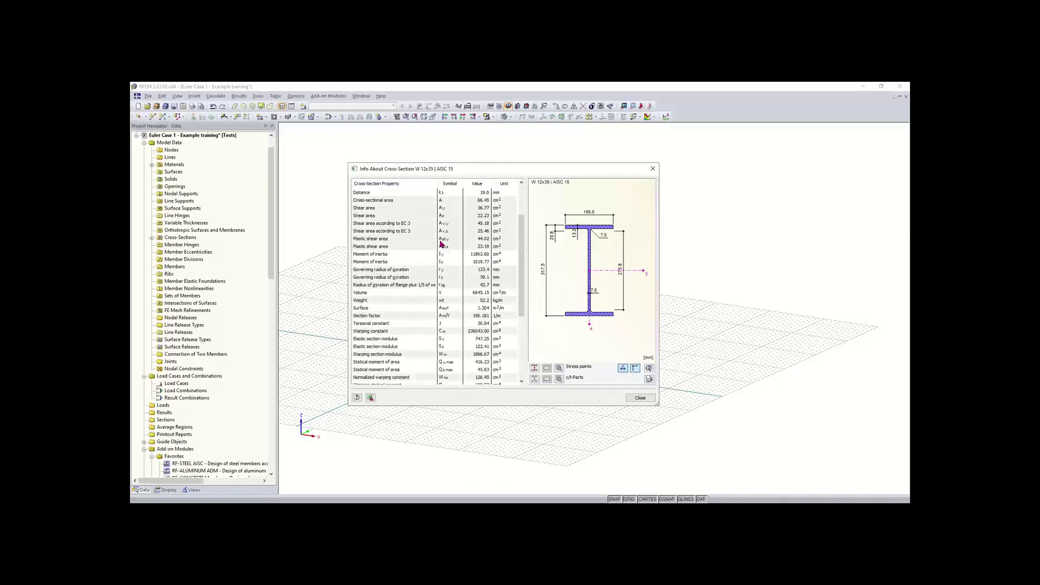
pyautogui.scroll(4, 449, 247)
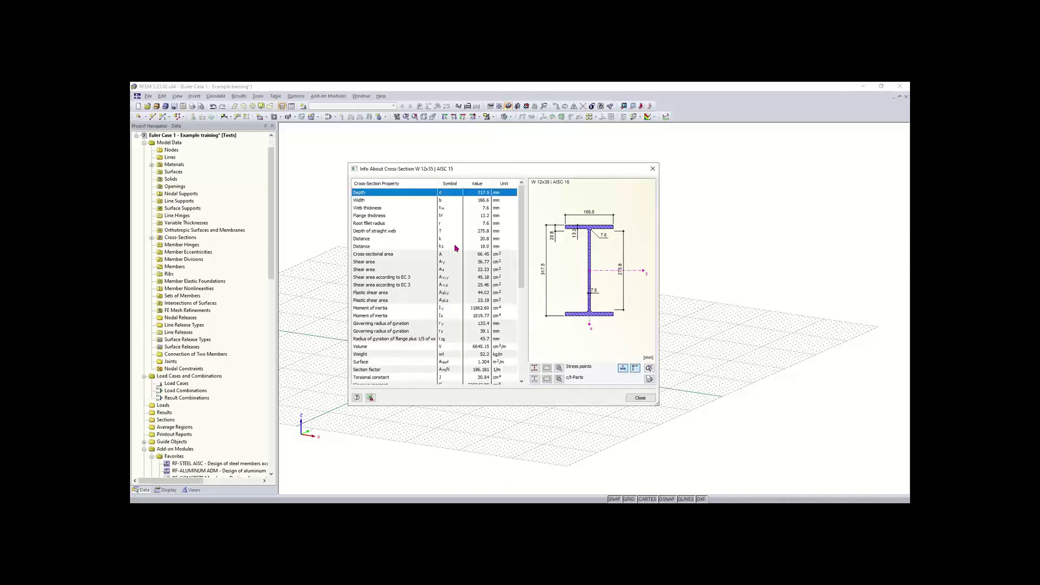
pyautogui.click(641, 399)
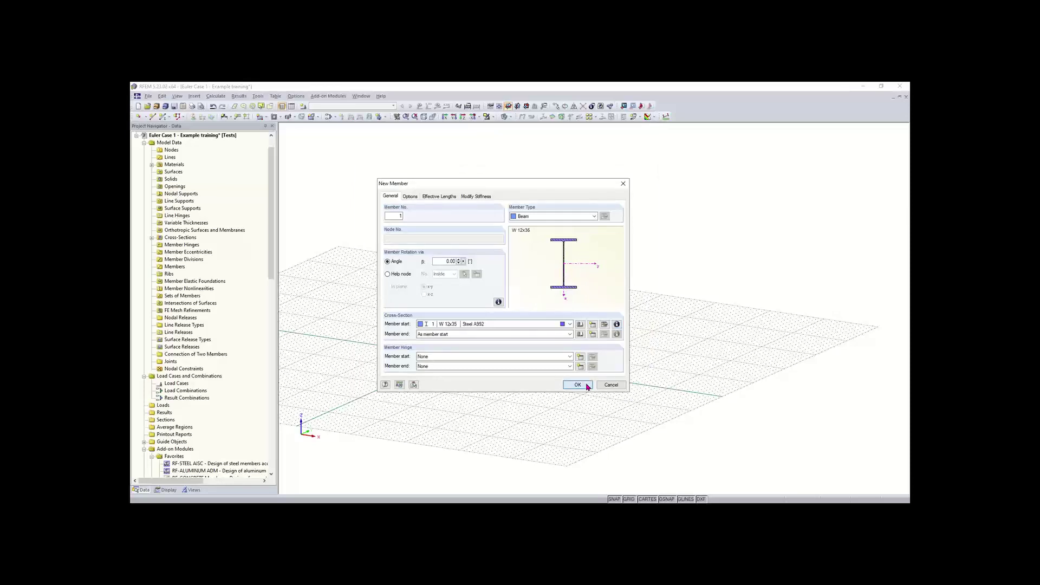
pyautogui.click(586, 386)
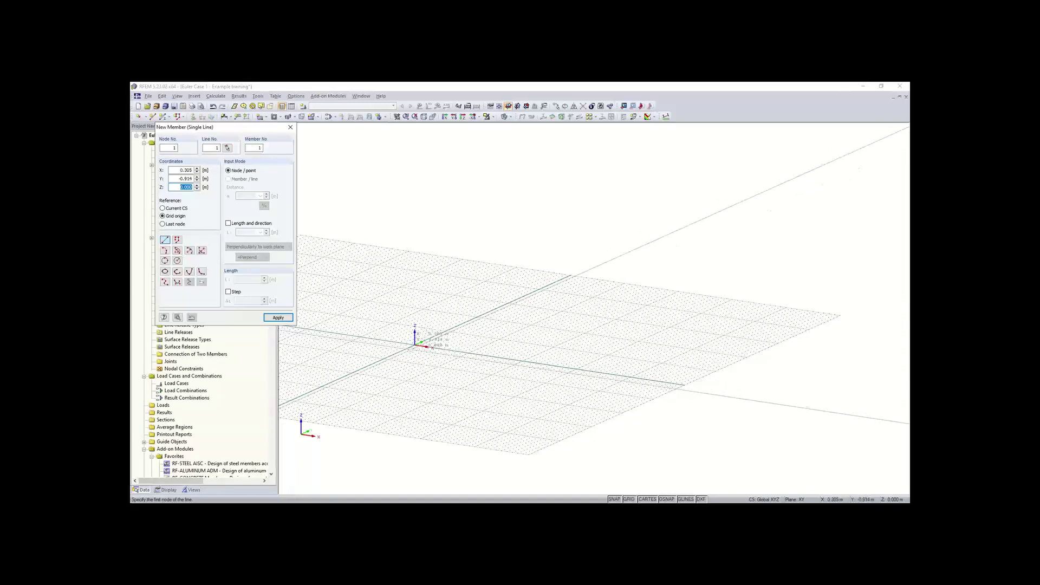
pyautogui.click(228, 224)
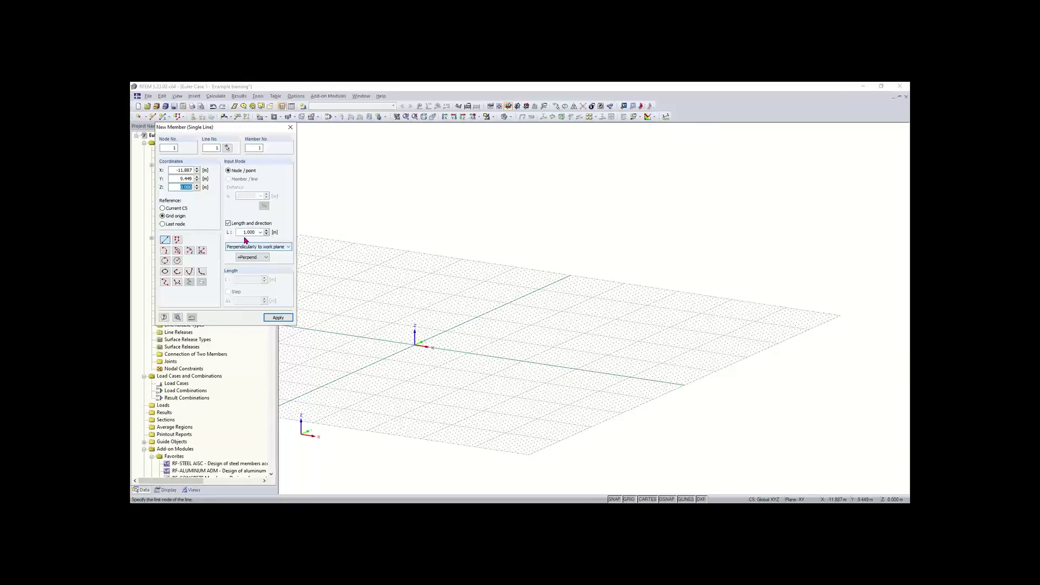
pyautogui.click(245, 244)
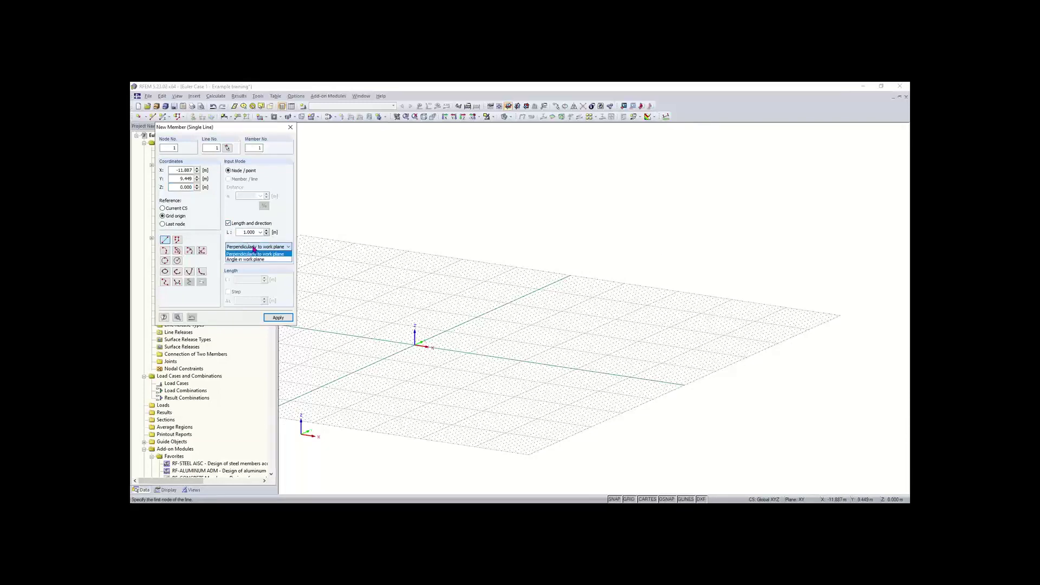
pyautogui.click(252, 253)
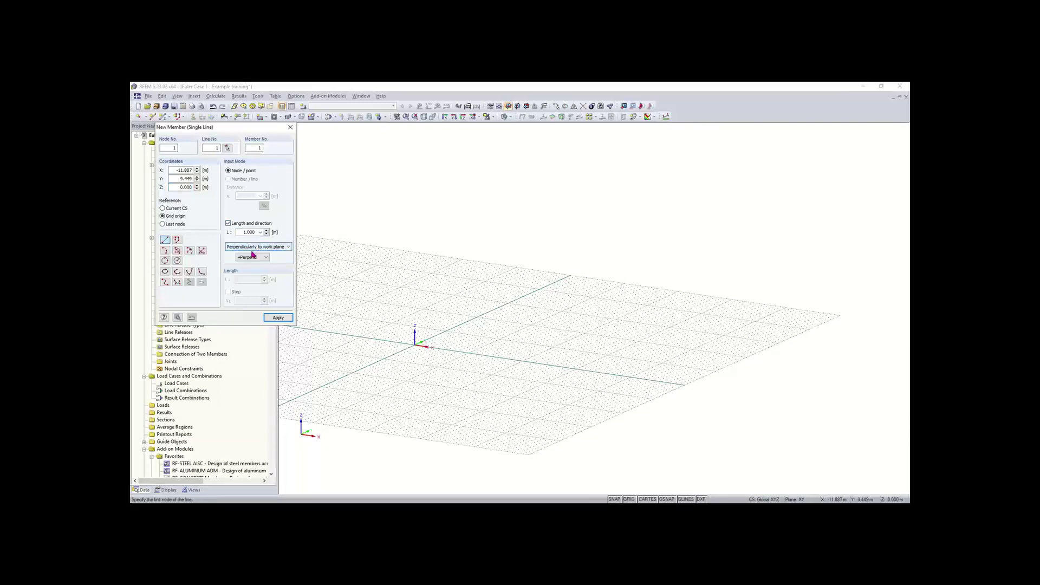
pyautogui.click(234, 227)
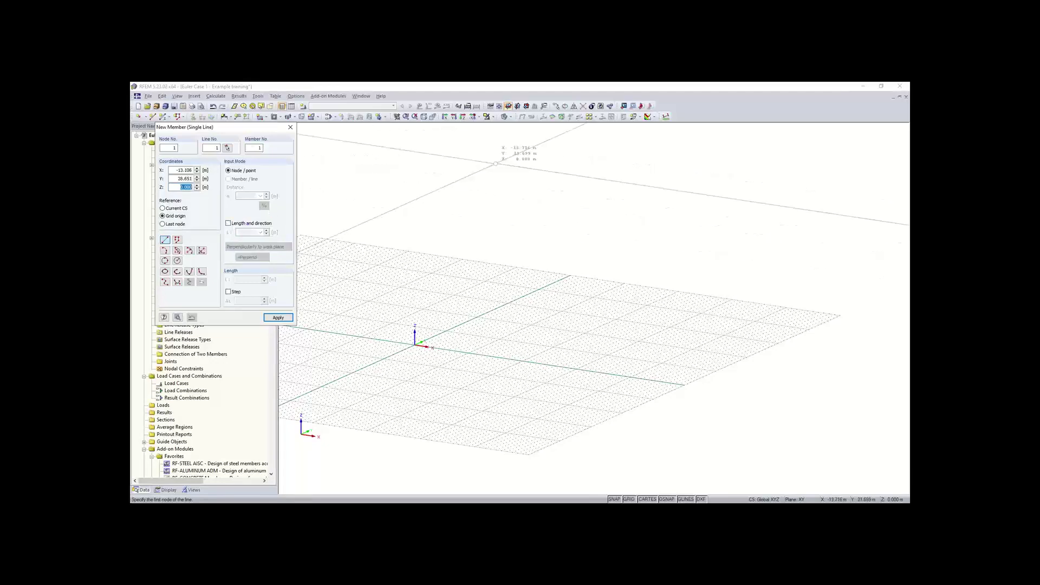
# Switch the work plane to XZ and draw the vertical member from the grid origin to Z = 9.144 m.
pyautogui.click(518, 108)
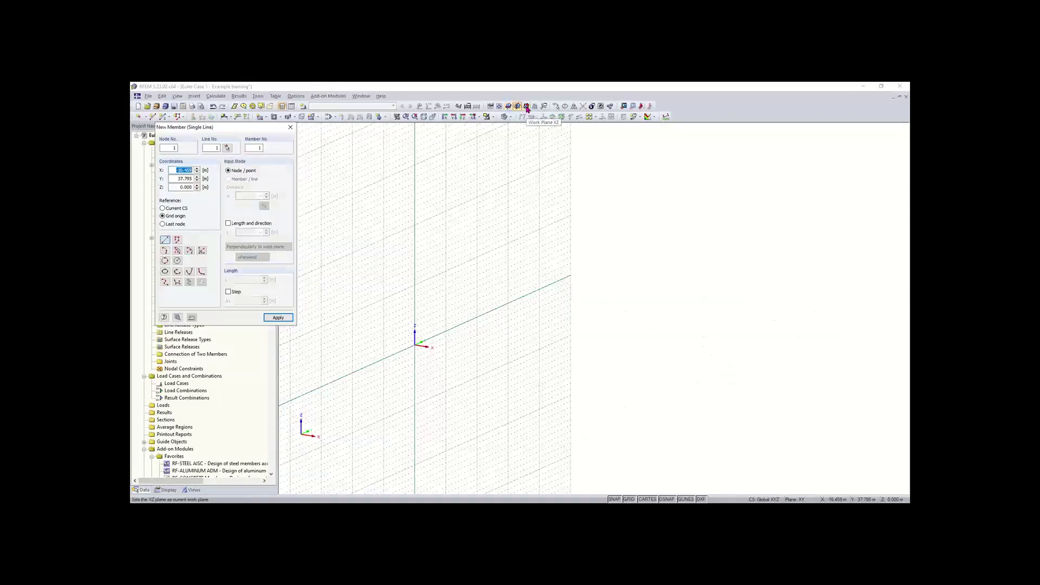
pyautogui.click(527, 108)
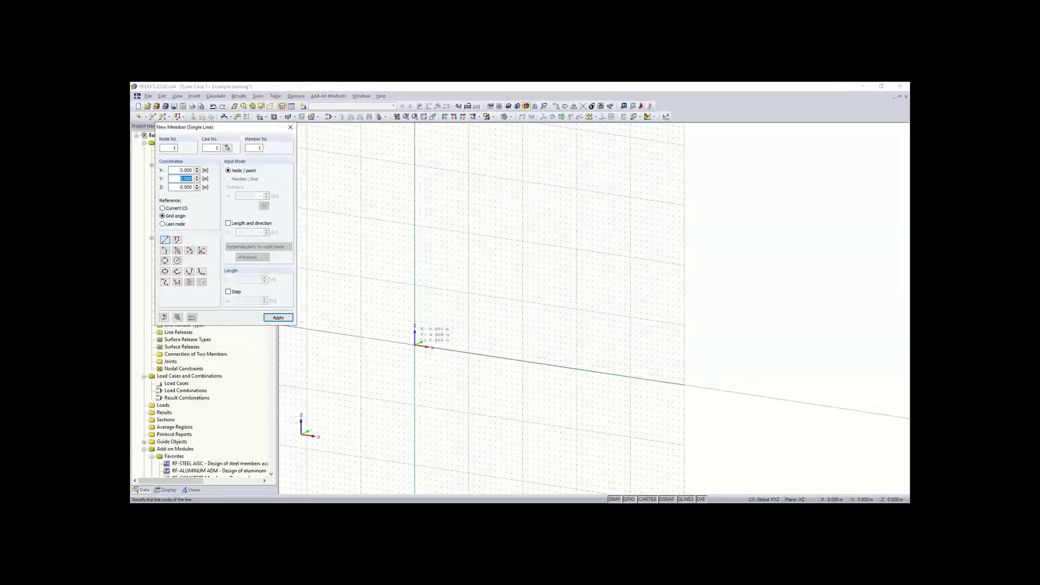
pyautogui.click(415, 343)
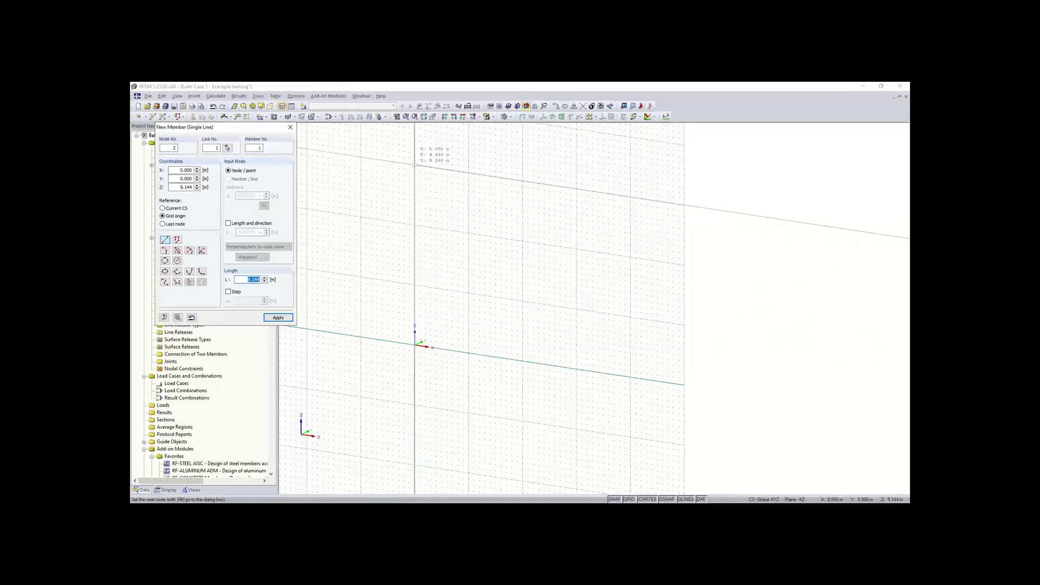
pyautogui.click(415, 165)
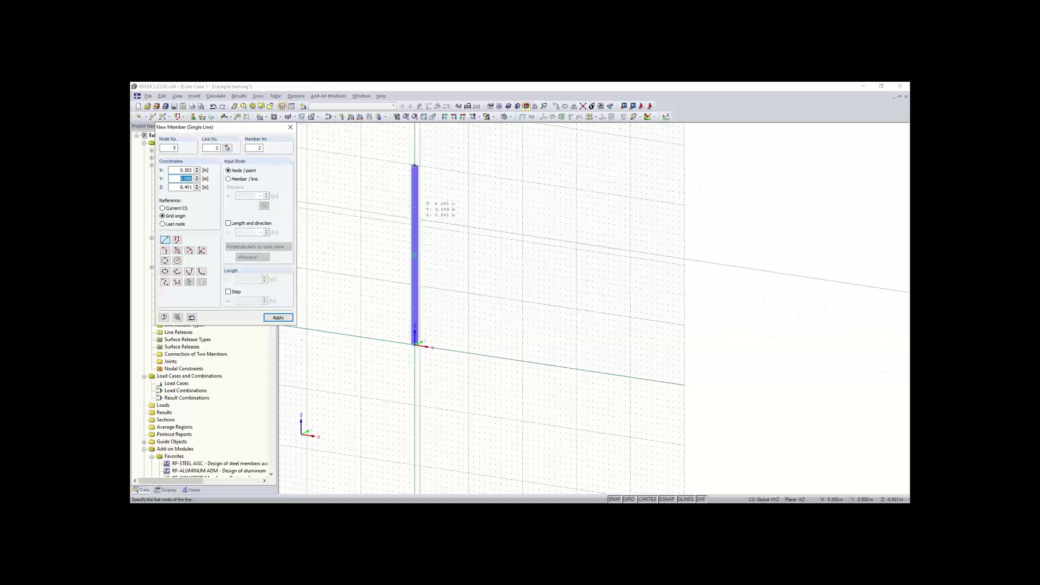
pyautogui.press('Escape')
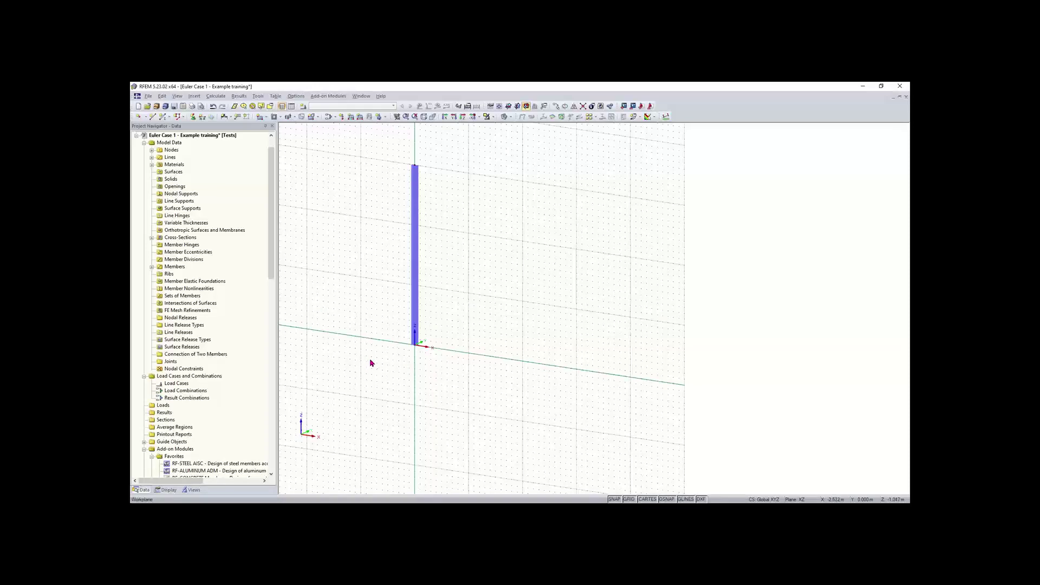
# Assign a rigid nodal support to node 1 at the base of the column.
pyautogui.moveTo(370, 359); pyautogui.dragTo(505, 310)
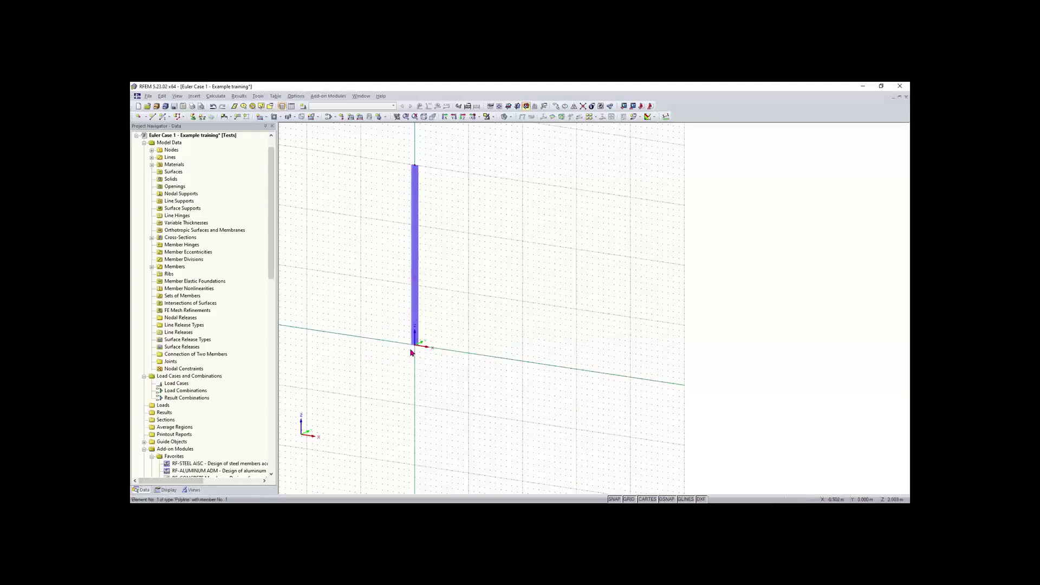
pyautogui.click(193, 117)
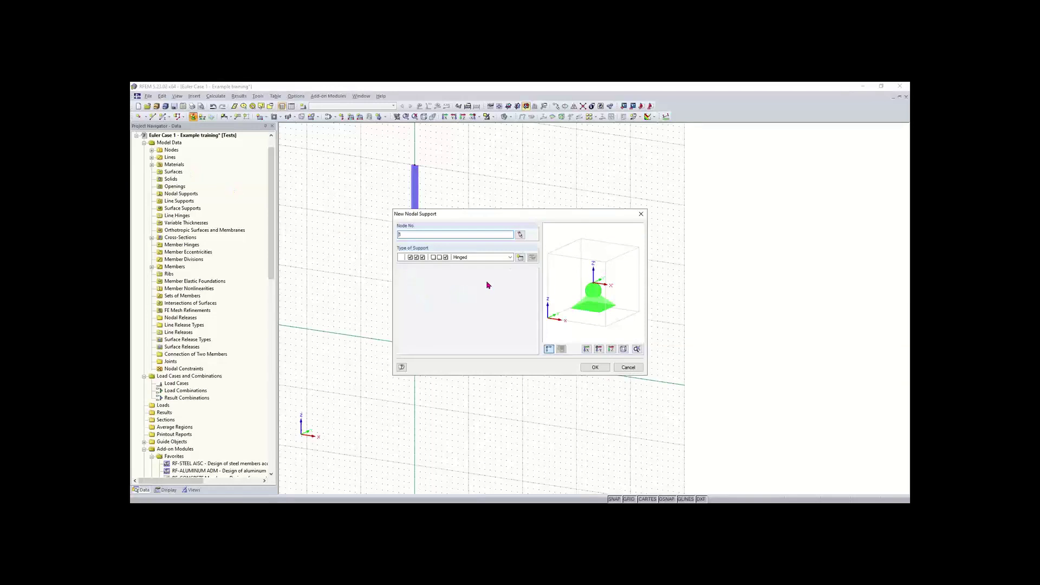
pyautogui.click(510, 258)
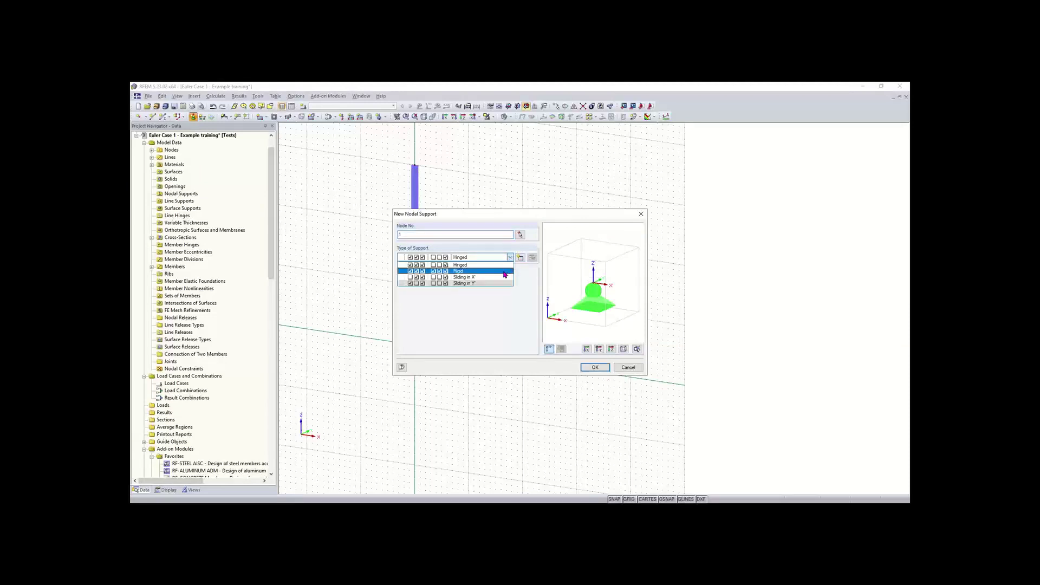
pyautogui.click(504, 272)
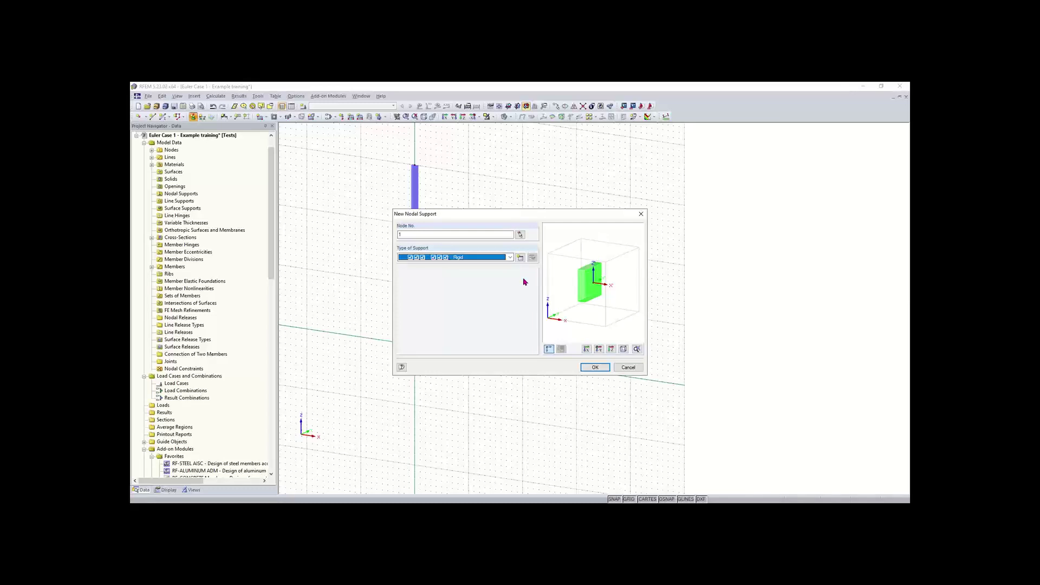
pyautogui.click(594, 368)
pyautogui.scroll(5, 421, 353)
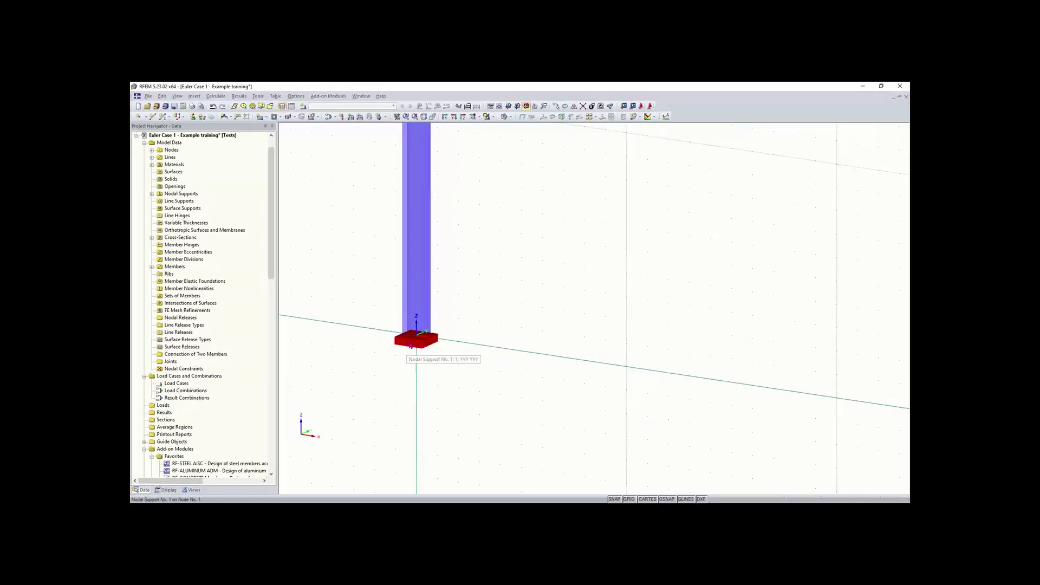
pyautogui.scroll(-5, 478, 295)
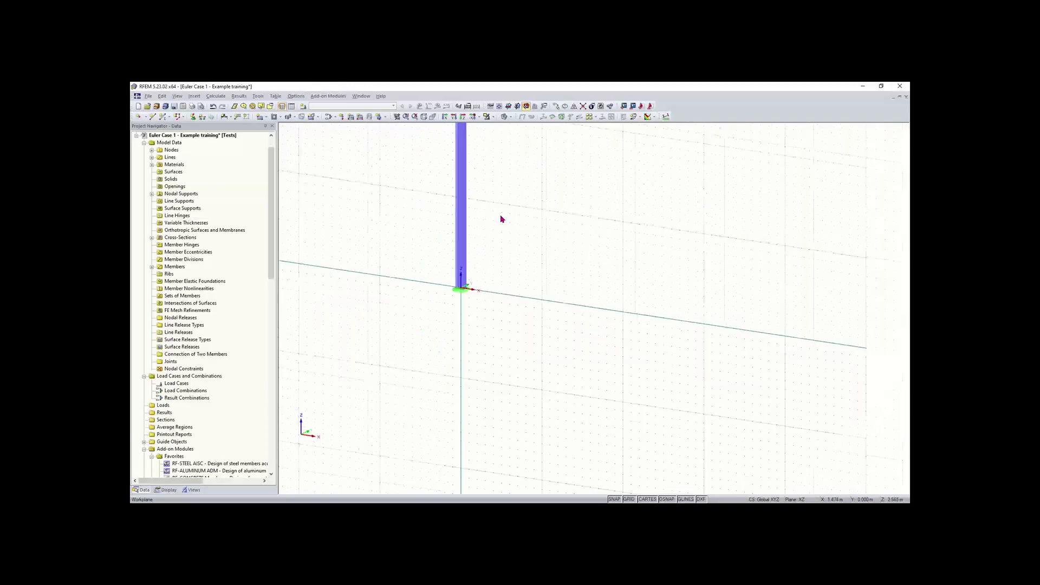
# Create load case LC1 described as Test in the Dead action category, with self-weight deactivated.
pyautogui.scroll(-1, 501, 217)
pyautogui.moveTo(499, 227); pyautogui.dragTo(474, 373, button='middle')
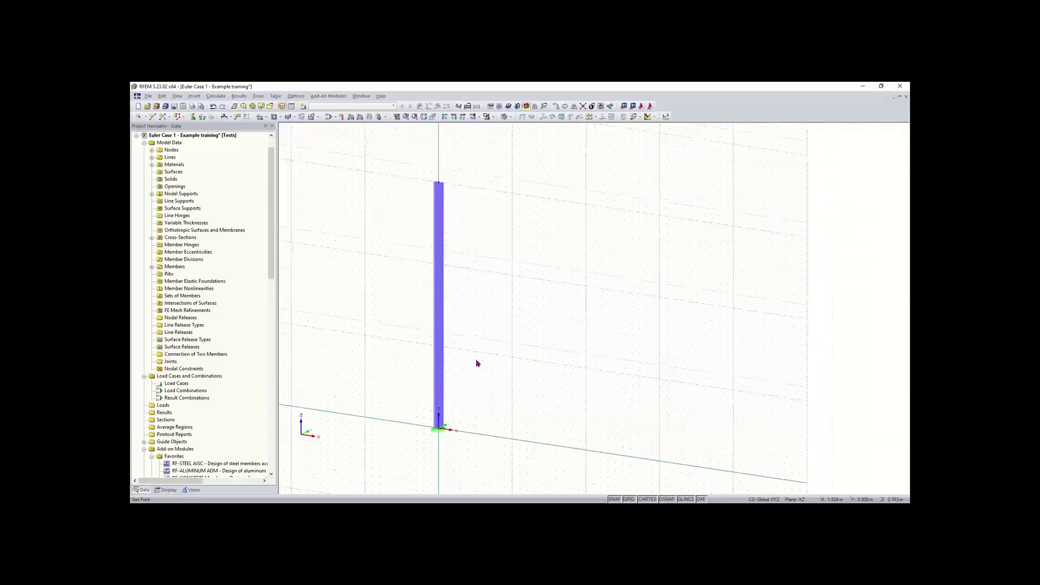
pyautogui.scroll(-1, 498, 328)
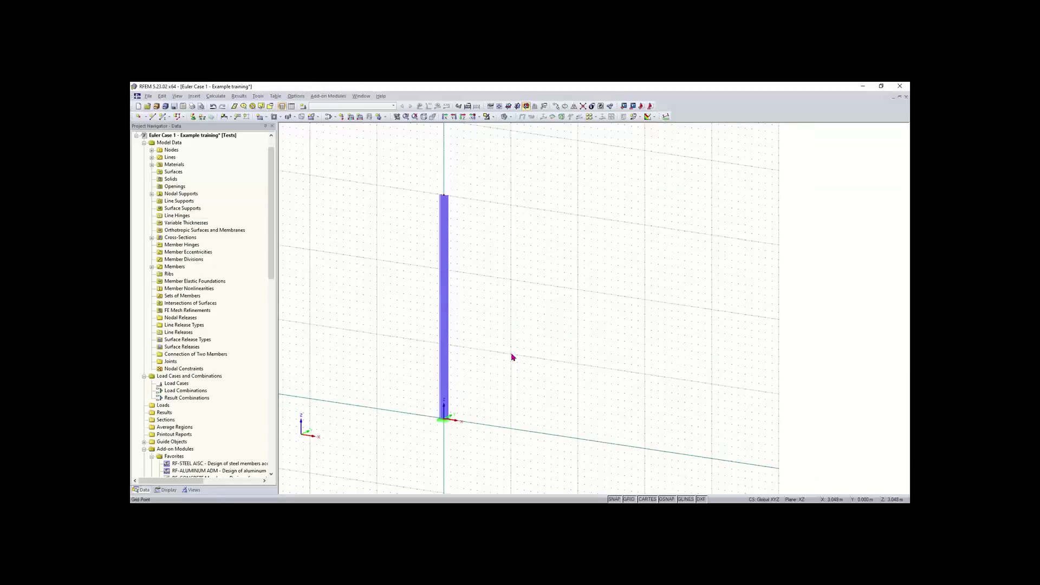
pyautogui.click(303, 107)
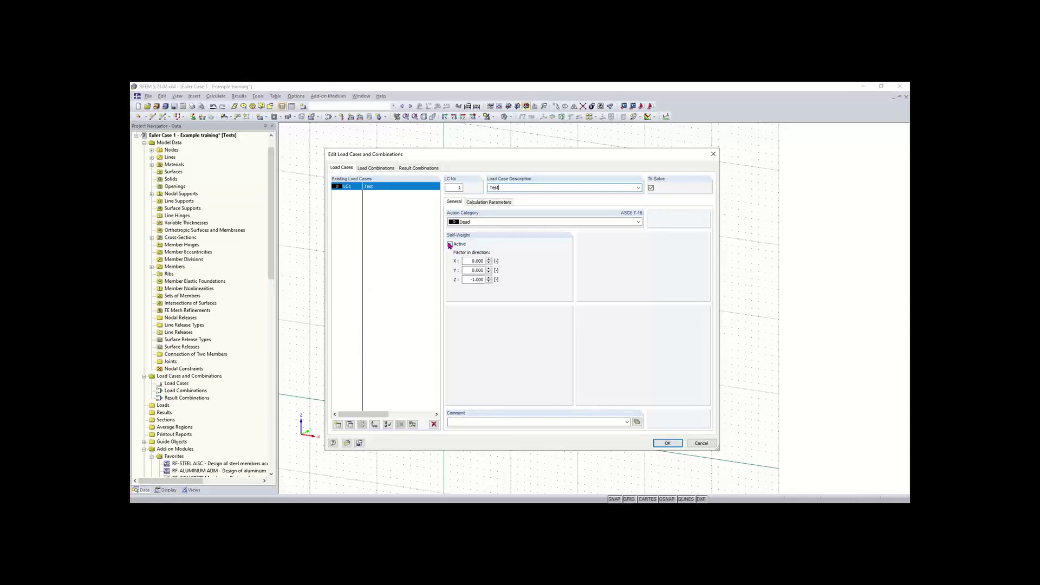
pyautogui.click(450, 244)
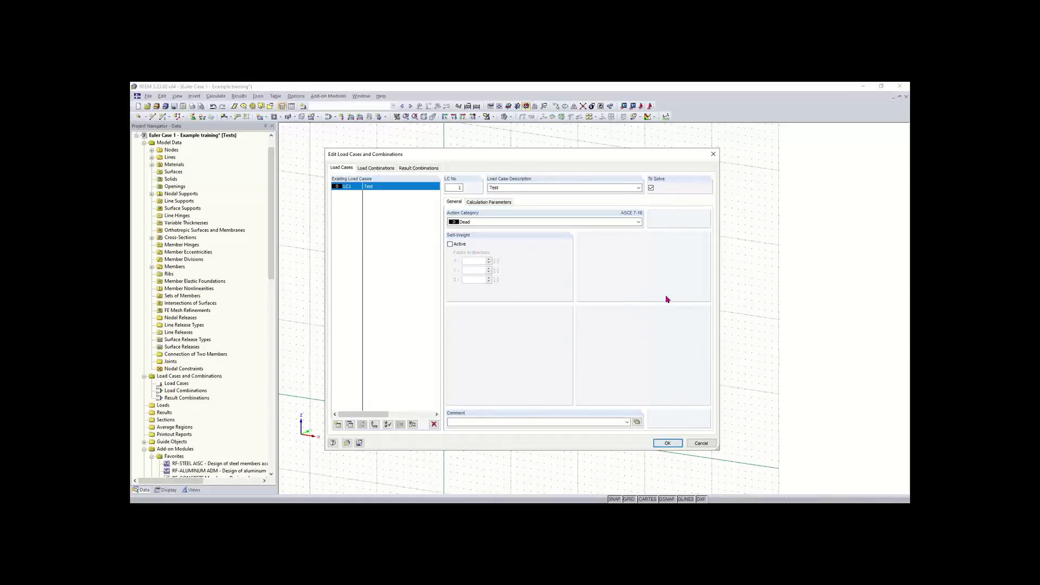
pyautogui.click(668, 444)
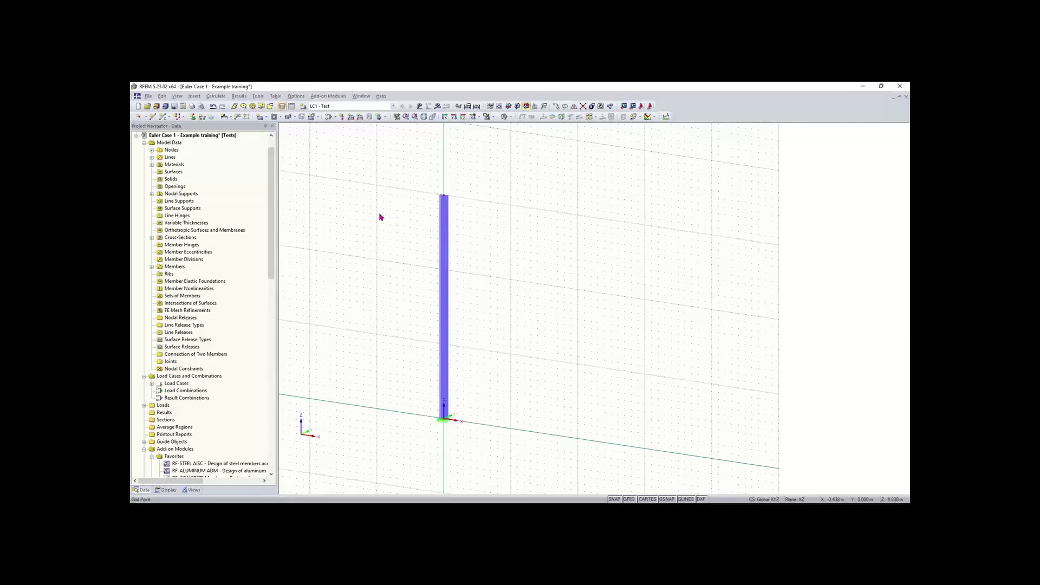
# Start a new nodal load on node 1 and load the Imperial profile for units and decimal places.
pyautogui.moveTo(454, 183); pyautogui.dragTo(477, 206, button='middle')
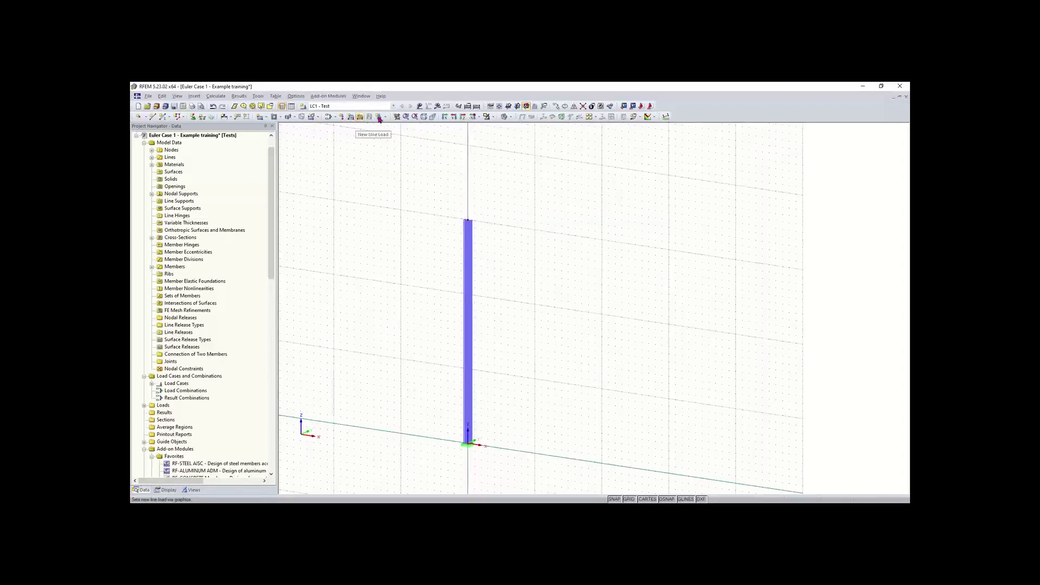
pyautogui.click(342, 118)
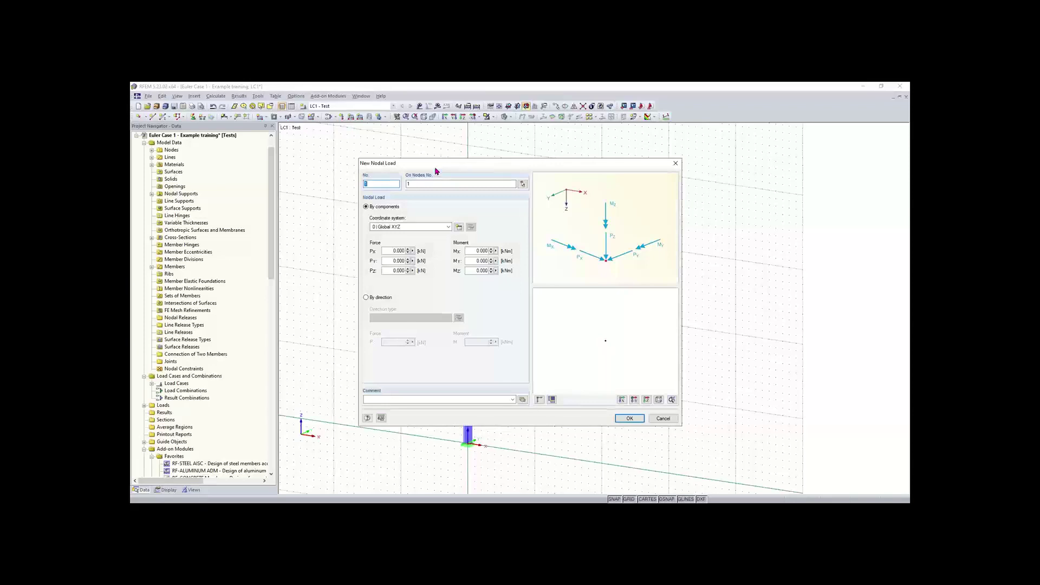
pyautogui.moveTo(441, 162); pyautogui.dragTo(439, 157)
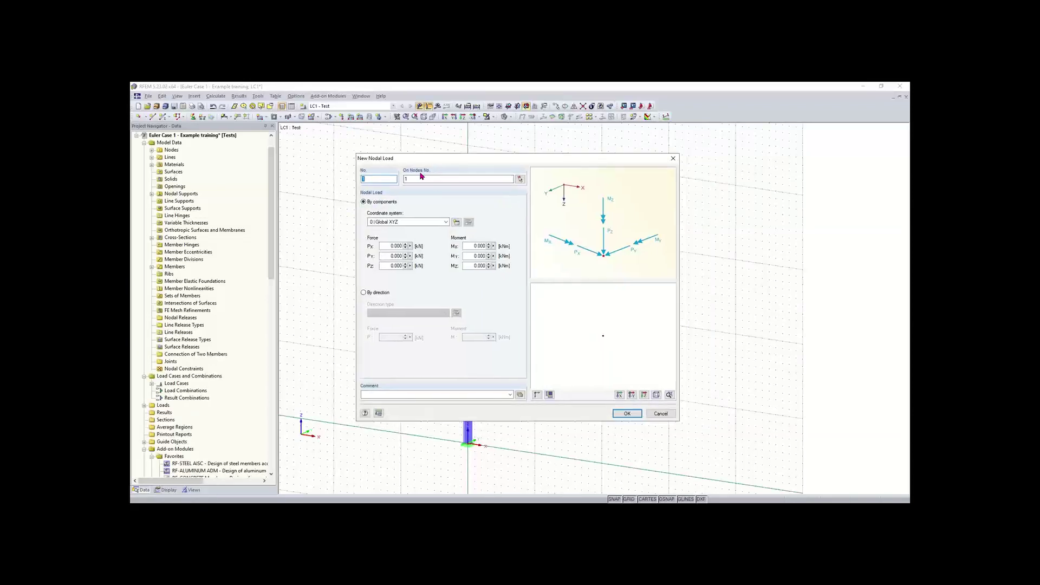
pyautogui.click(417, 180)
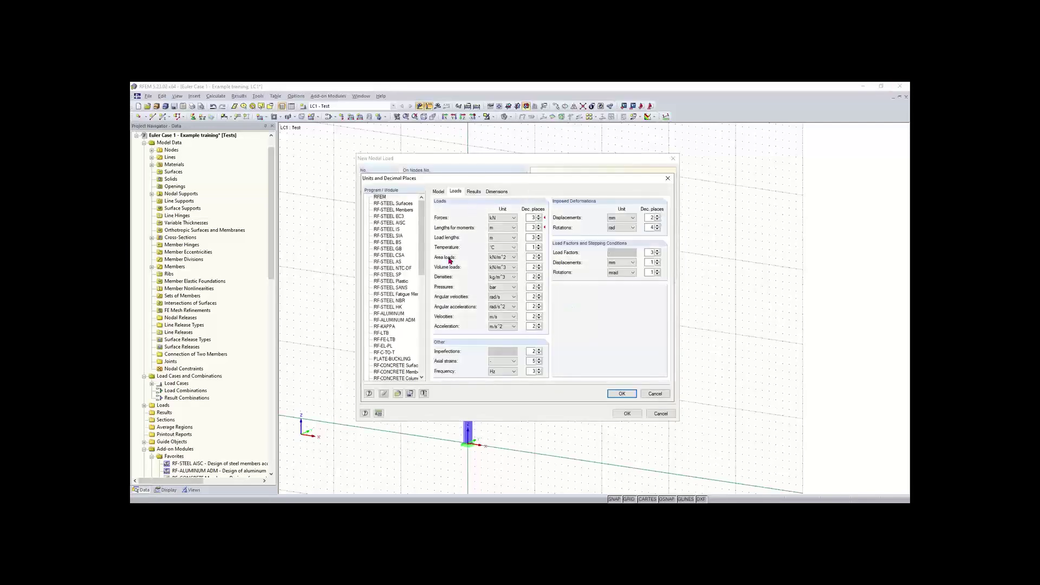
pyautogui.click(398, 394)
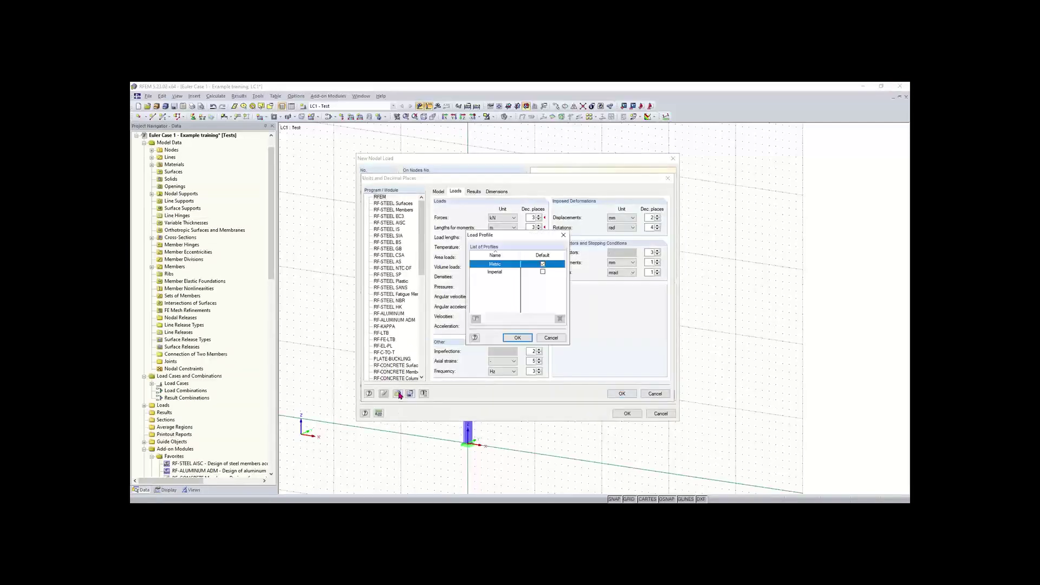
pyautogui.doubleClick(510, 271)
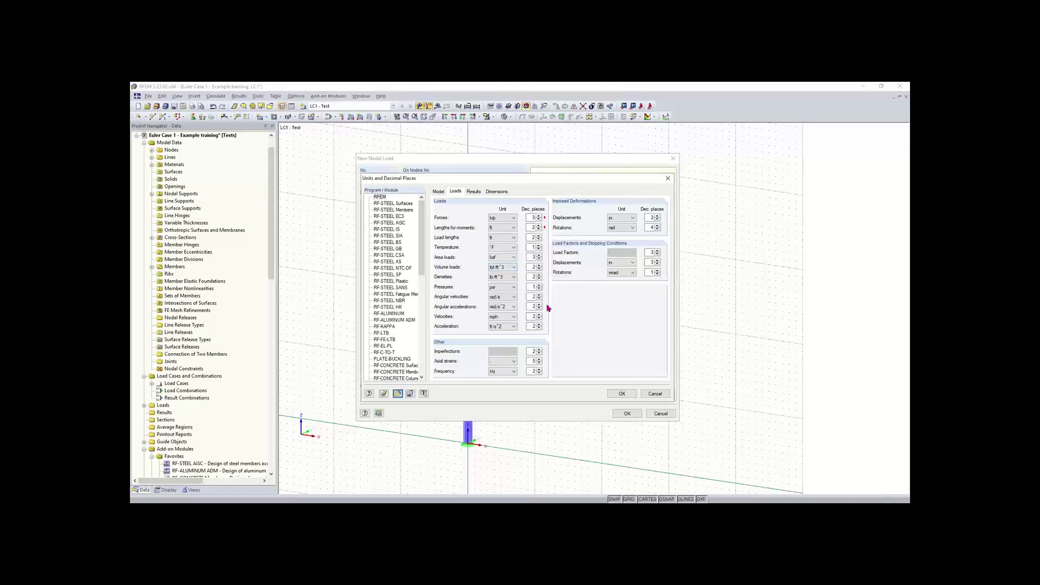
pyautogui.click(622, 394)
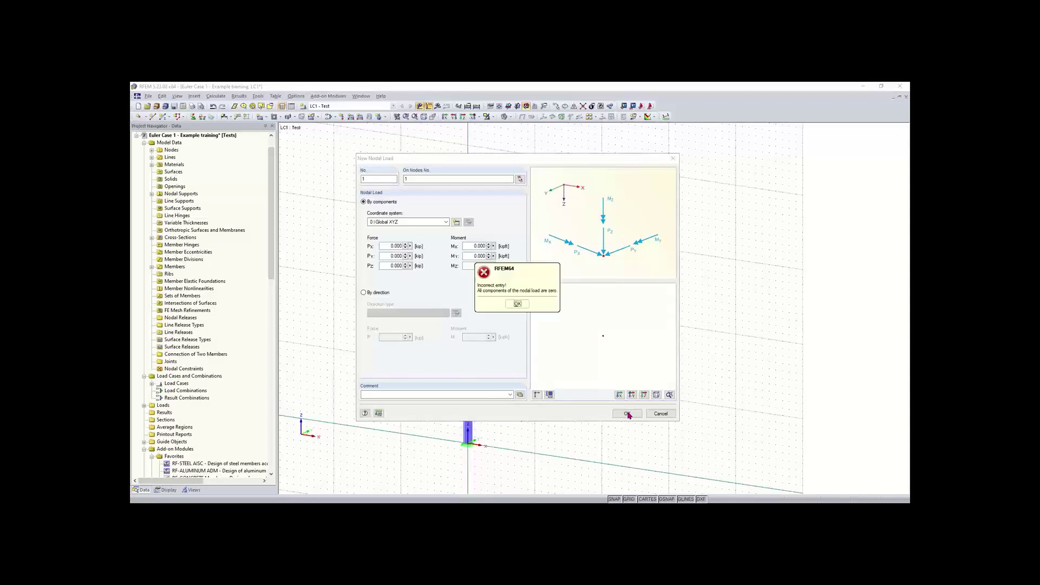
# Define the nodal load on node 1 with forces PX = 2 kip and PZ = -5 kip.
pyautogui.click(627, 414)
pyautogui.click(517, 304)
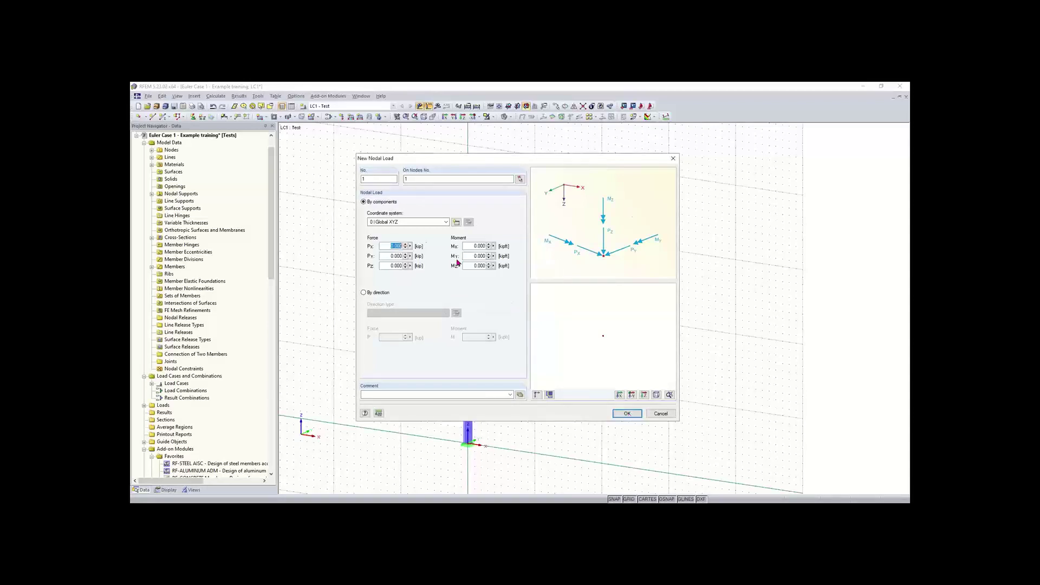
pyautogui.click(389, 266)
pyautogui.write('-5')
pyautogui.click(401, 245)
pyautogui.write('2')
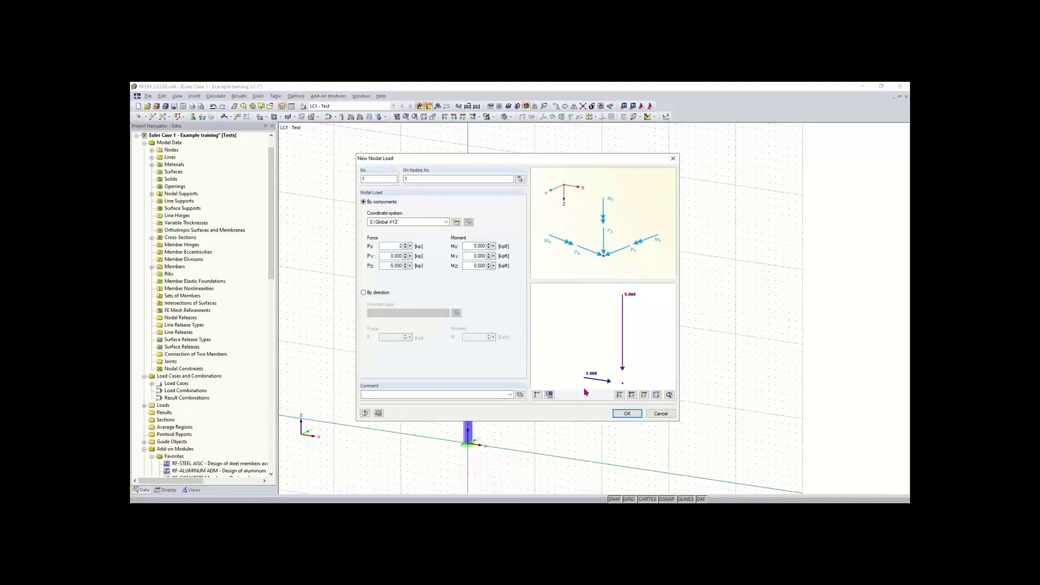
pyautogui.click(626, 414)
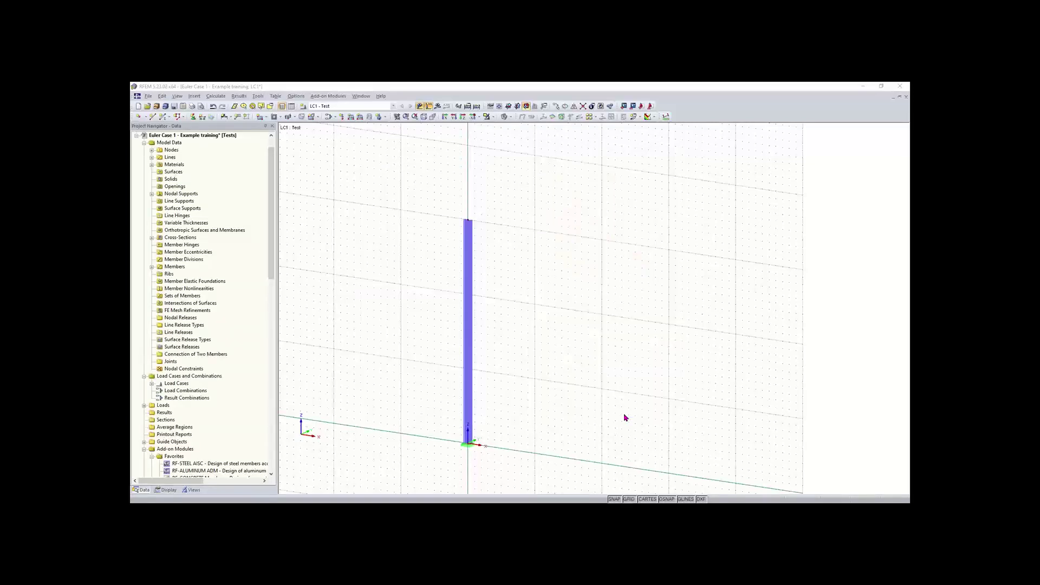
# Reassign the nodal load from the column's base node to its top node.
pyautogui.scroll(2, 471, 457)
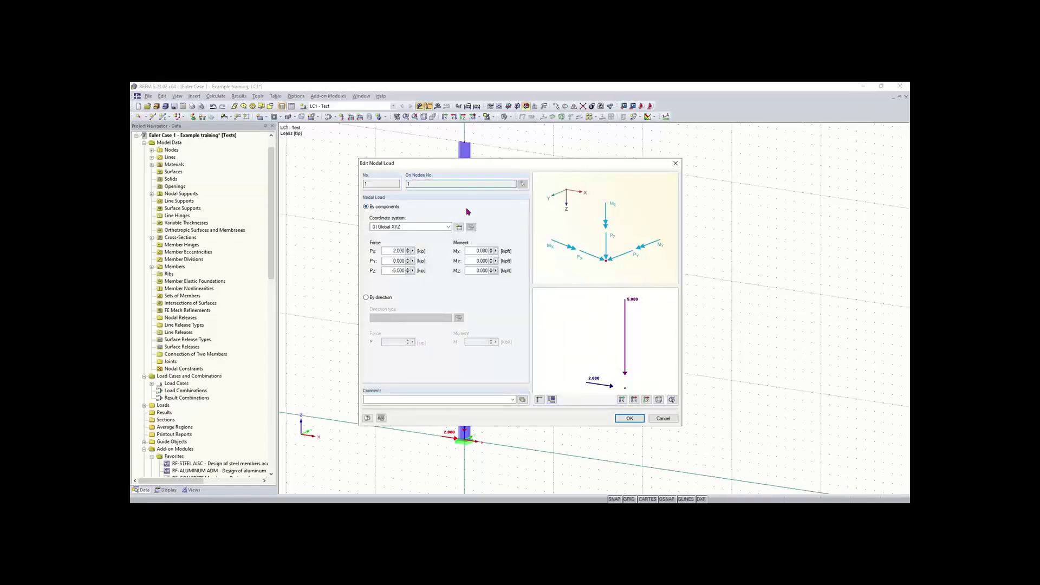
pyautogui.click(676, 163)
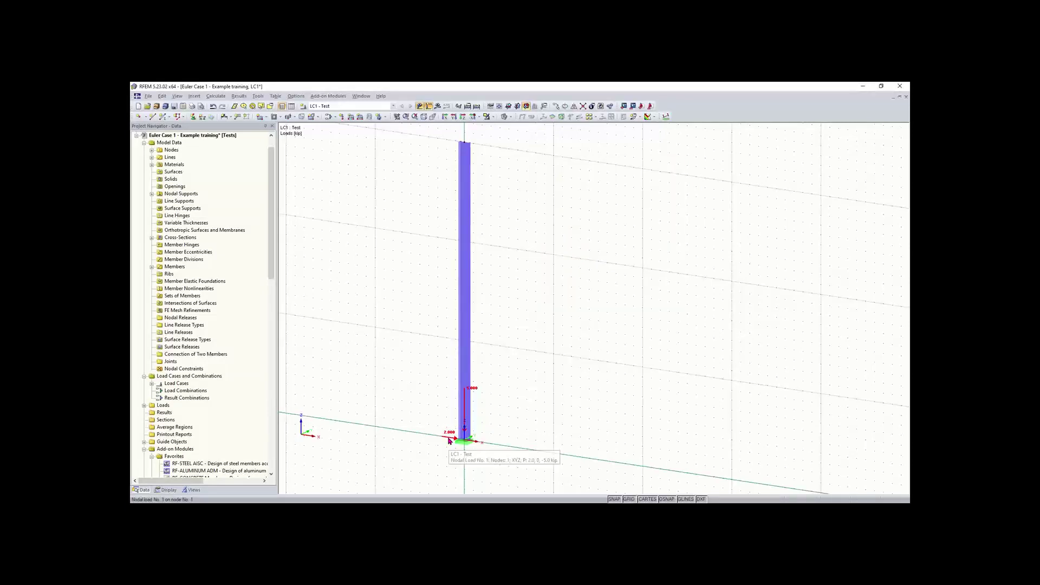
pyautogui.click(464, 146)
pyautogui.scroll(-2, 560, 260)
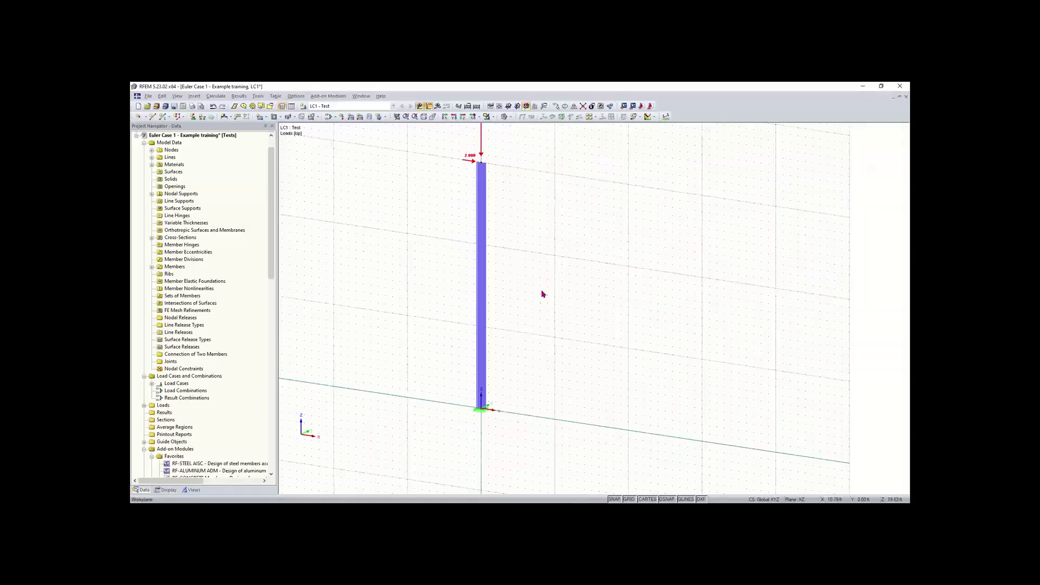
pyautogui.moveTo(532, 311); pyautogui.dragTo(504, 365, button='middle')
pyautogui.click(425, 264)
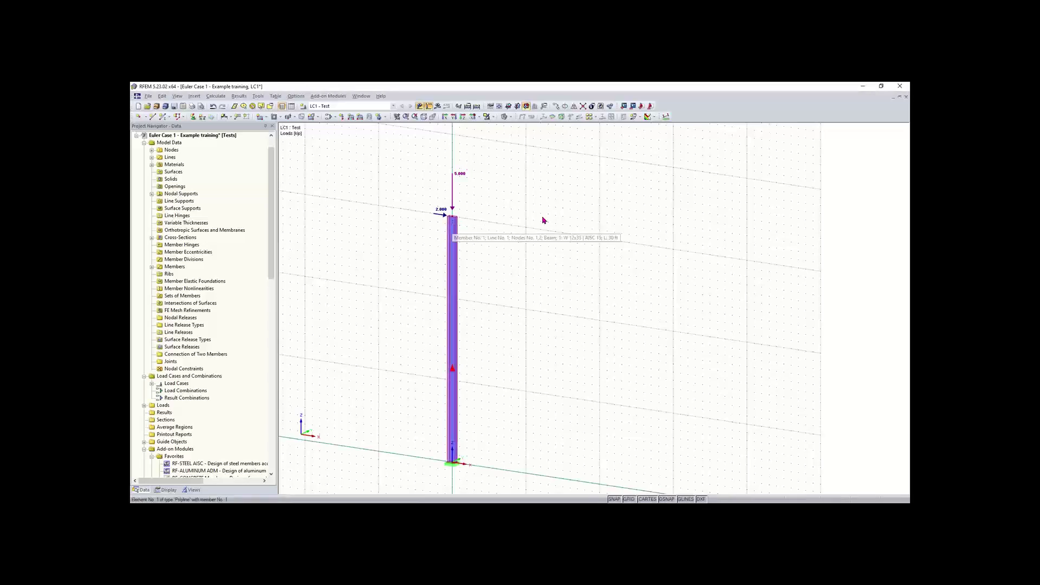
# Measure the distance between the column's base and top nodes, and end the measurement.
pyautogui.click(258, 96)
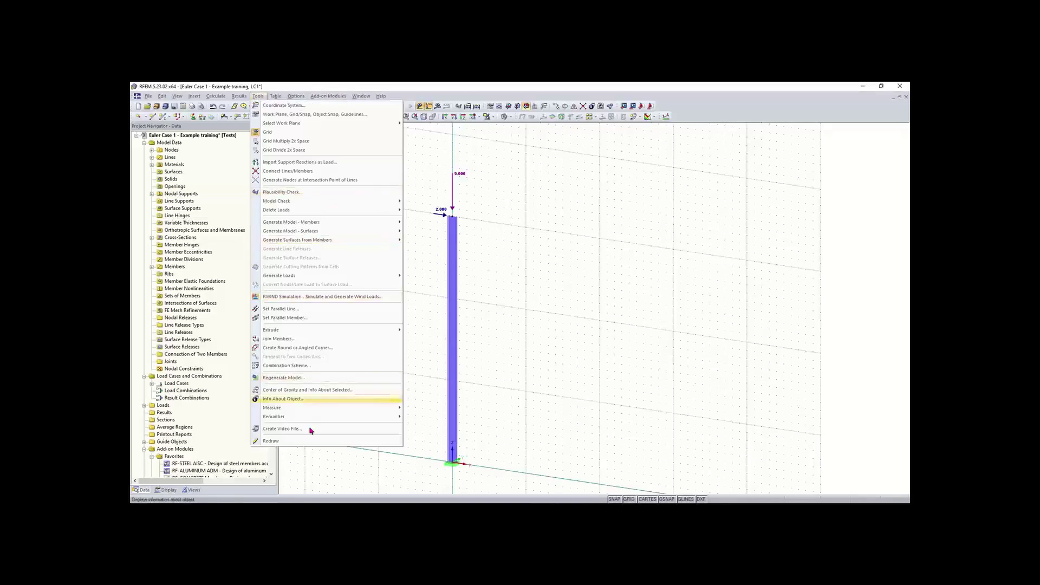
pyautogui.moveTo(294, 416)
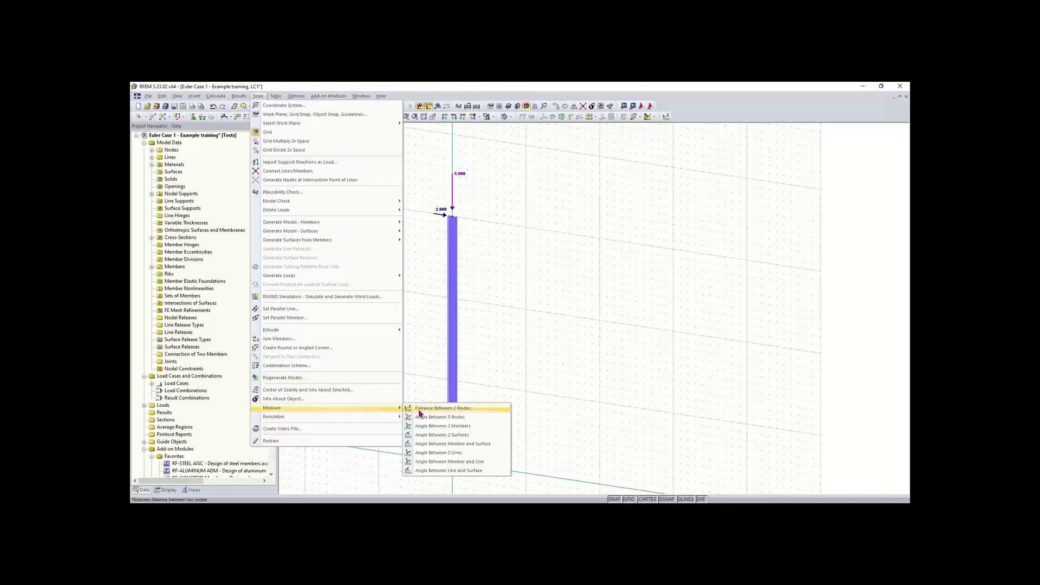
pyautogui.click(433, 412)
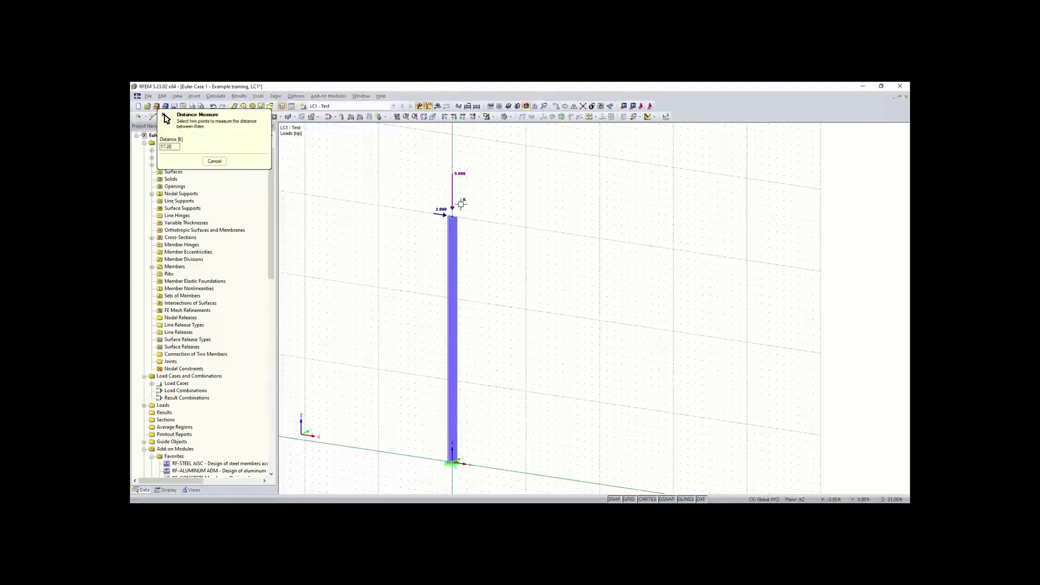
pyautogui.click(453, 216)
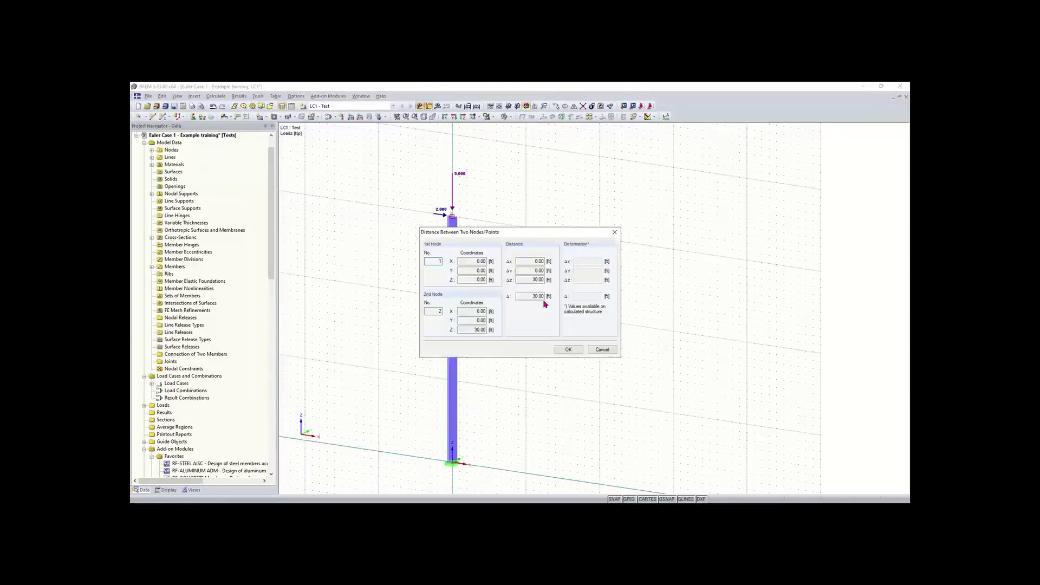
pyautogui.click(568, 350)
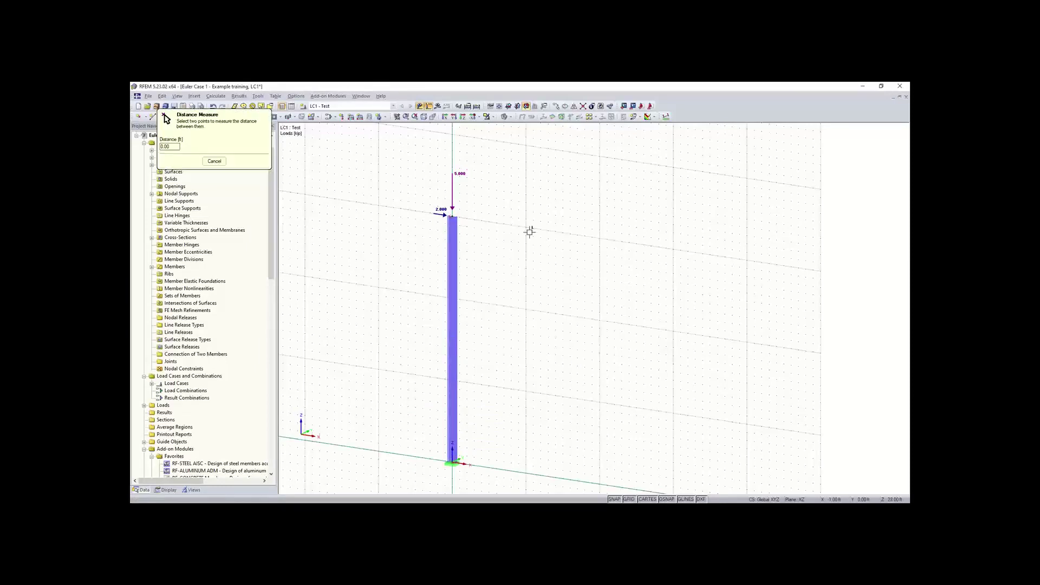
pyautogui.press('Escape')
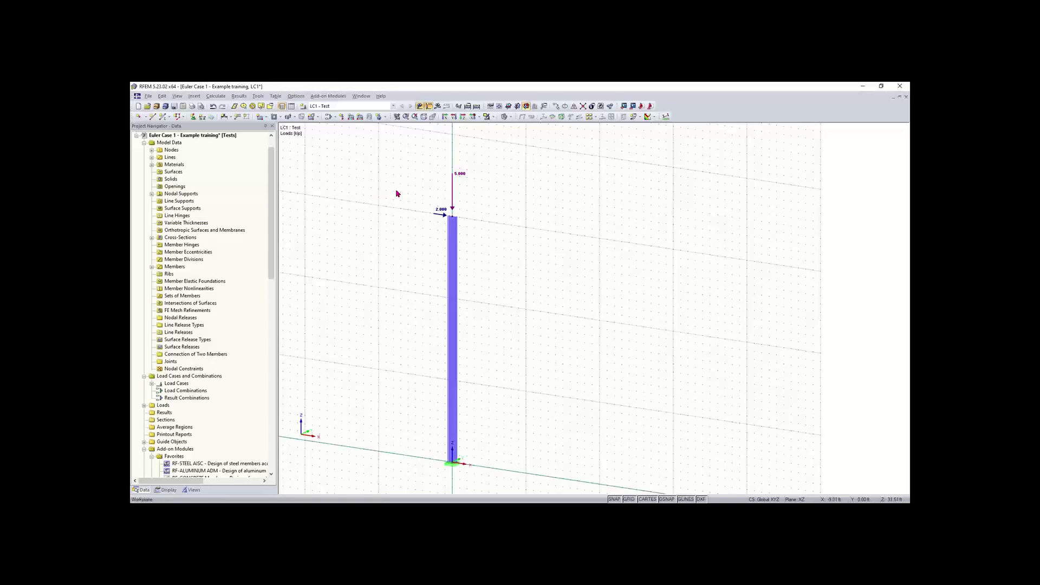
# Calculate load case LC1 and display the member bending moment My diagram in a front view of the XZ plane.
pyautogui.click(477, 107)
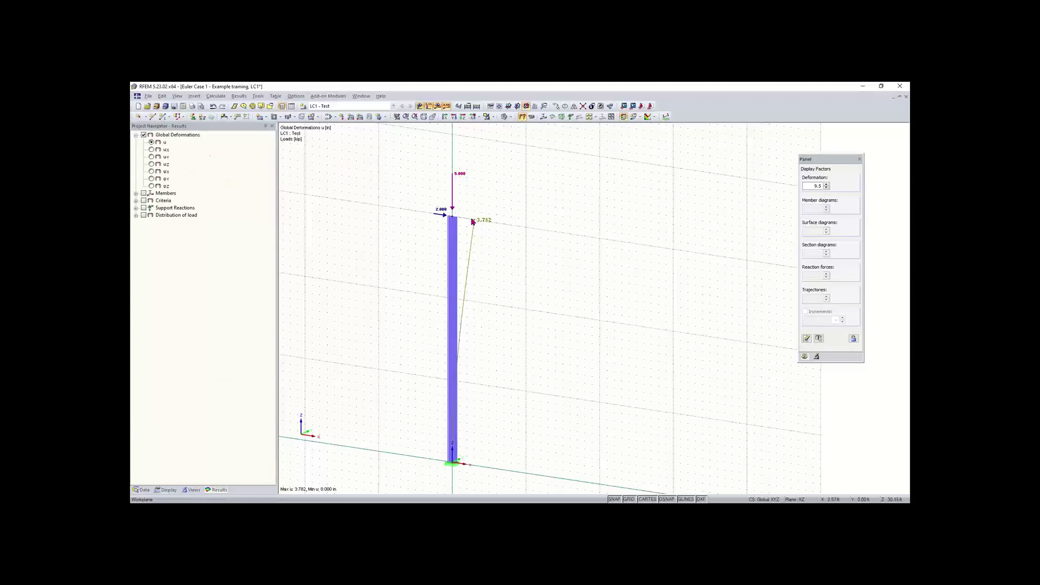
pyautogui.click(145, 195)
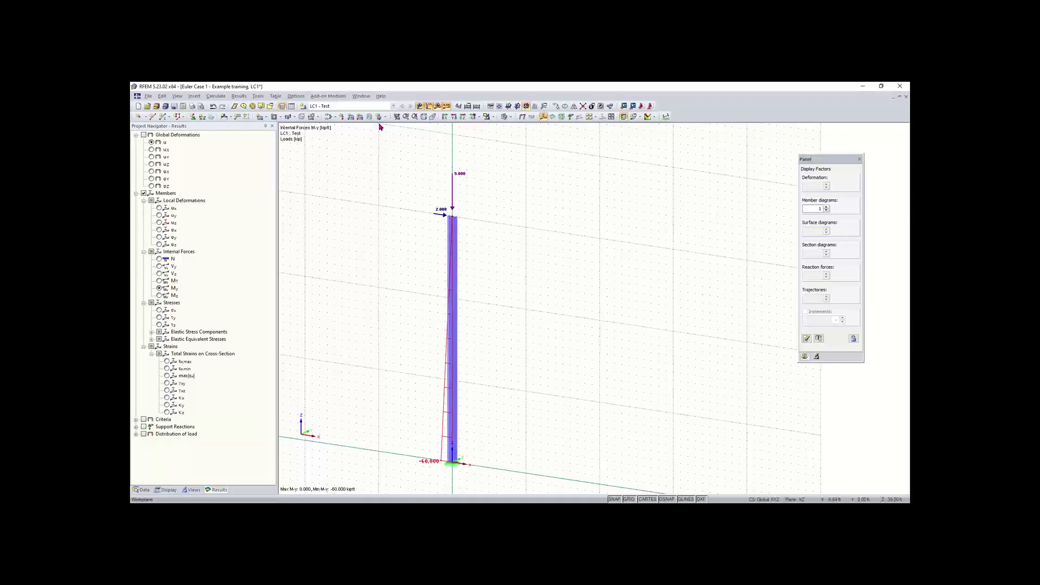
pyautogui.click(465, 118)
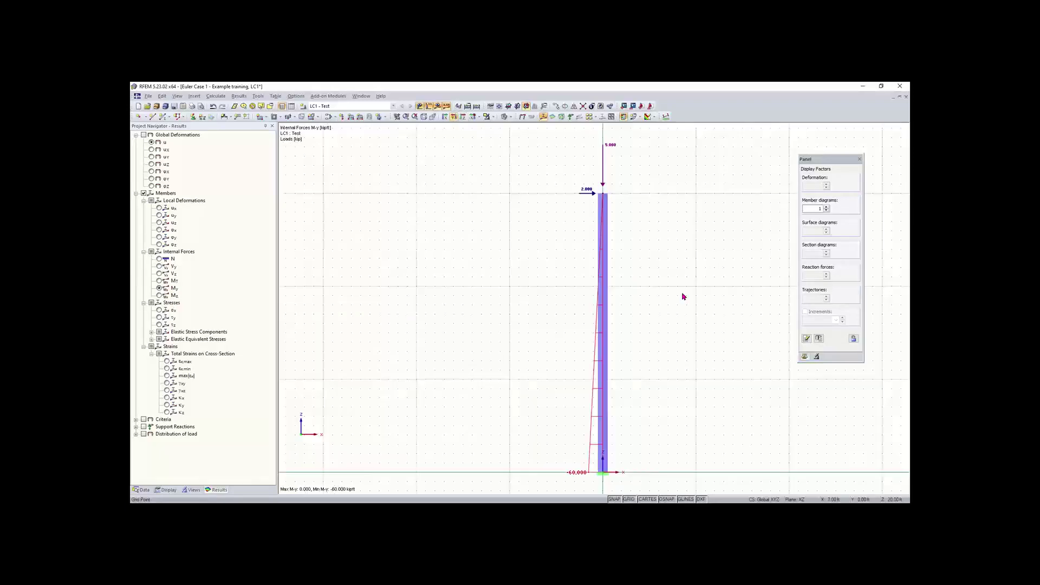
pyautogui.moveTo(684, 297); pyautogui.dragTo(599, 283, button='middle')
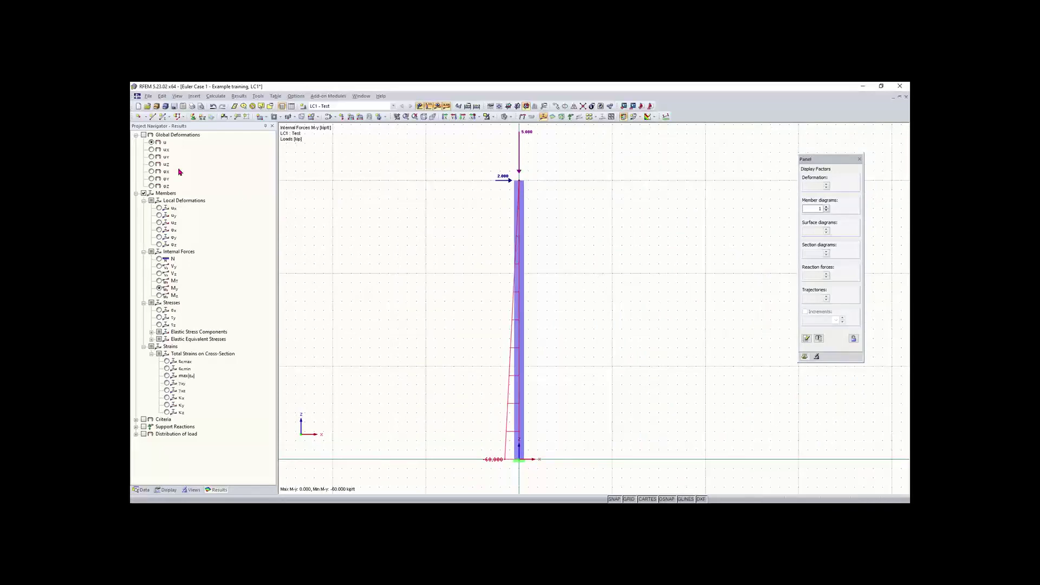
# Display the column's global deformation in the X direction, and set load case LC1 to second-order analysis (P-Delta).
pyautogui.click(152, 150)
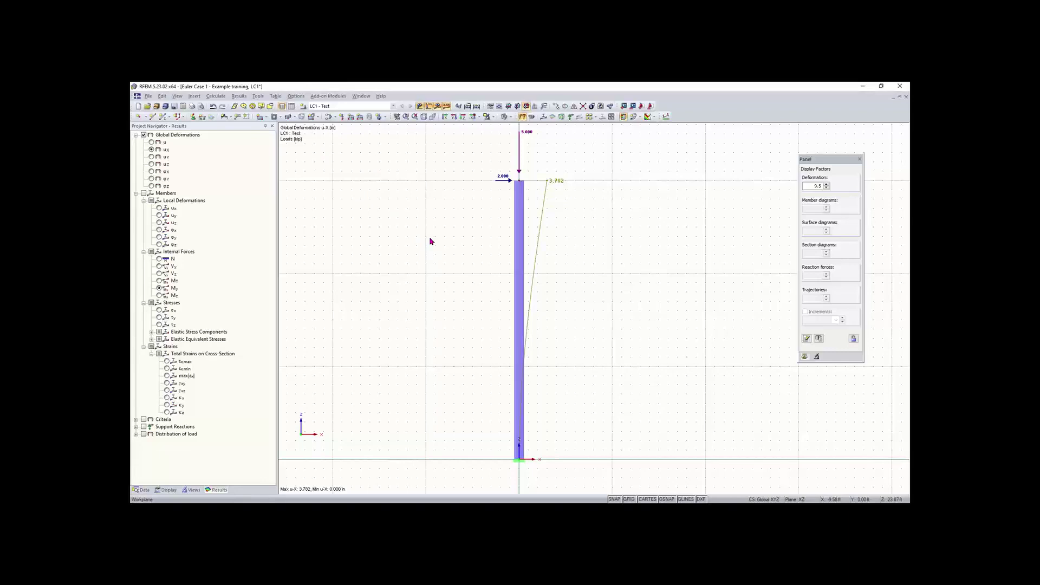
pyautogui.click(329, 117)
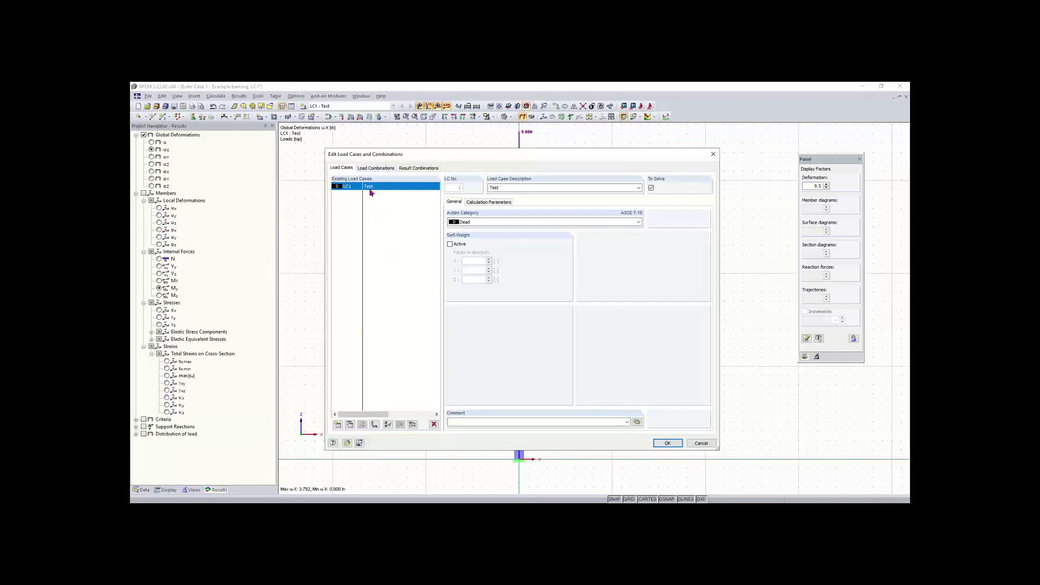
pyautogui.click(477, 205)
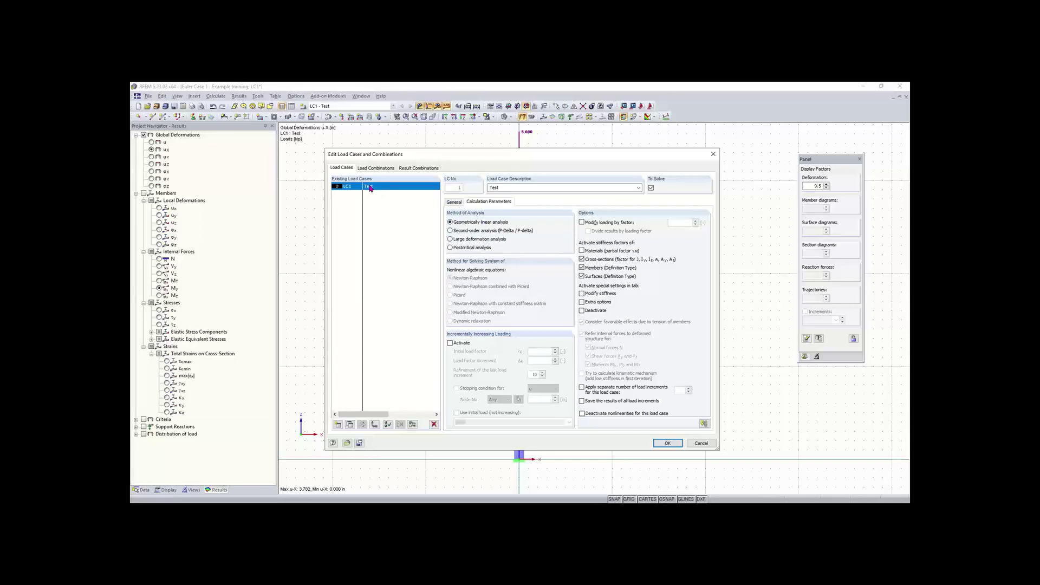
pyautogui.click(465, 232)
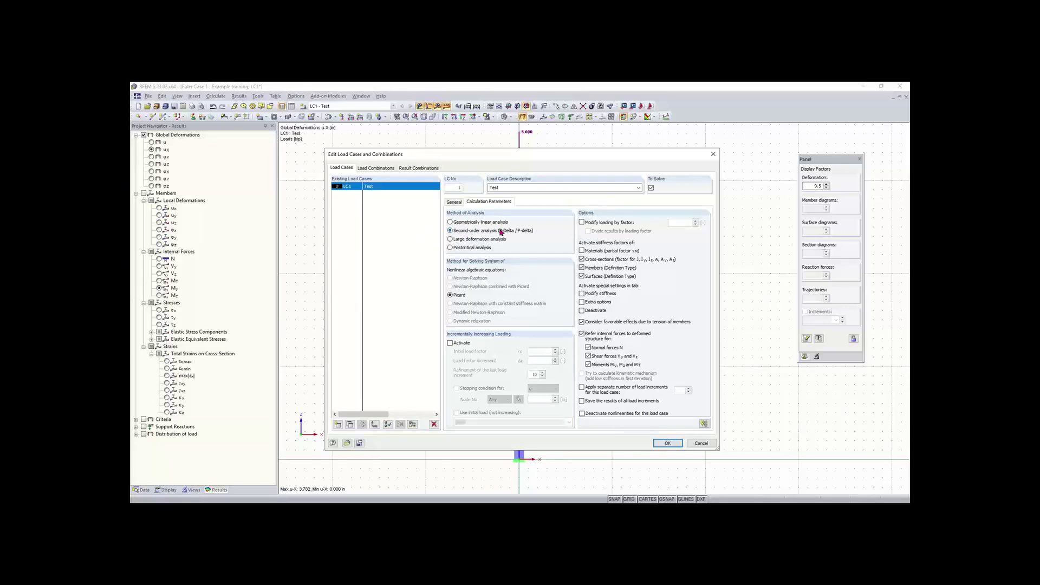
pyautogui.click(668, 443)
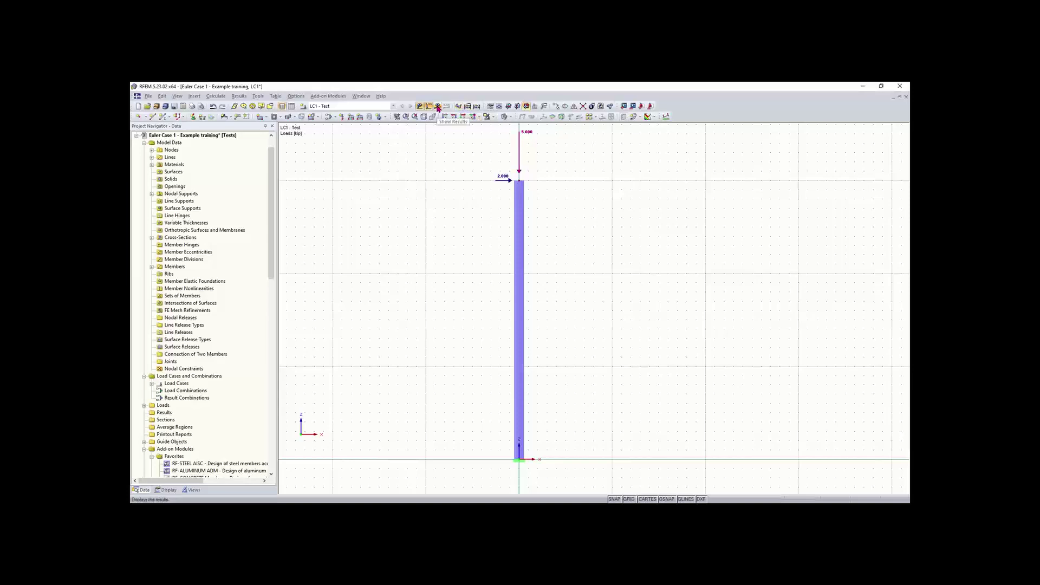
# Recalculate load case LC1 and display the member bending moment My diagram instead of the deformation.
pyautogui.click(477, 108)
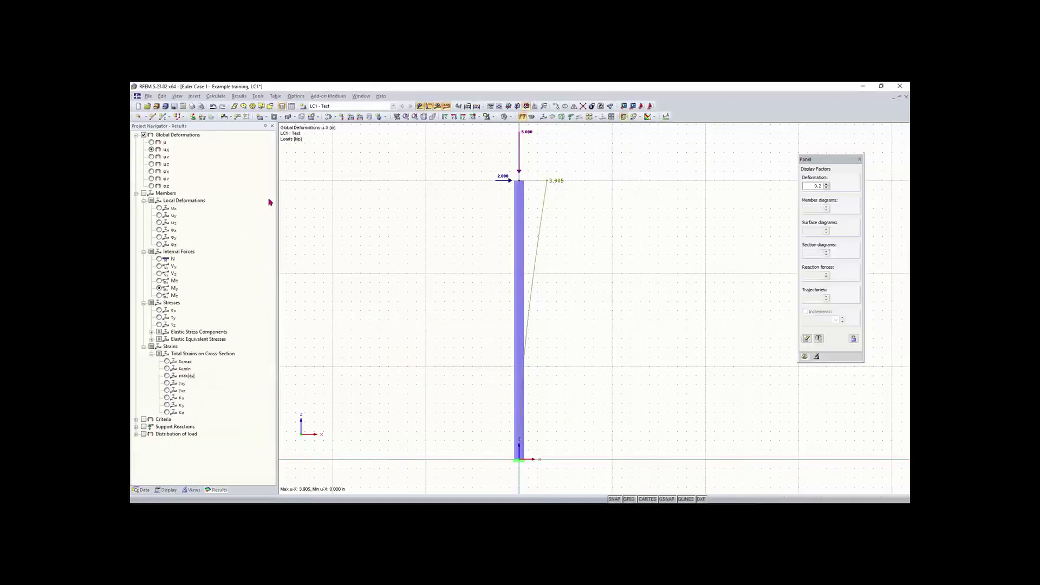
pyautogui.click(143, 194)
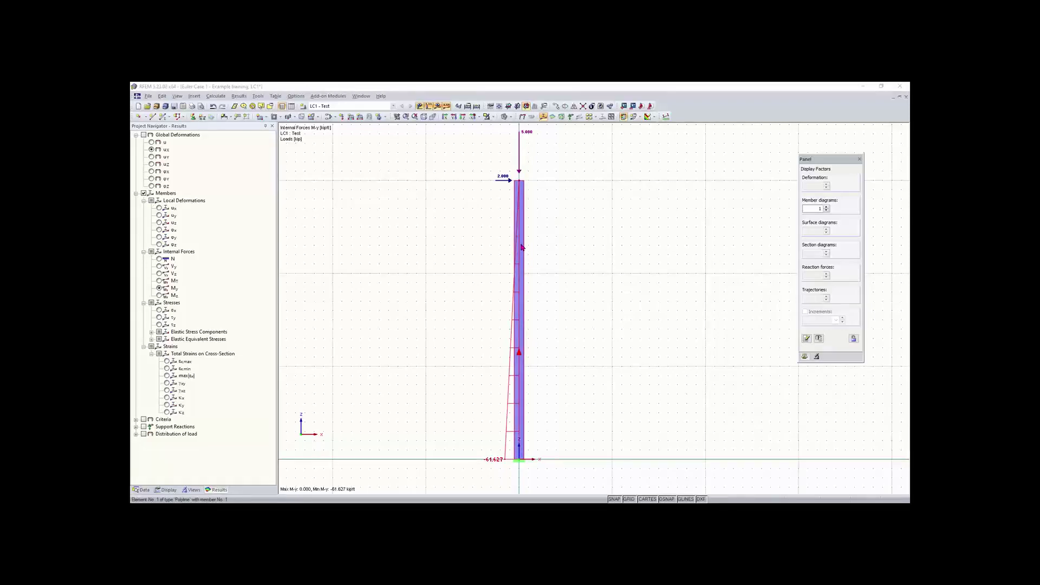
# Examine the member types available for the column in its member settings, and close the settings.
pyautogui.doubleClick(522, 247)
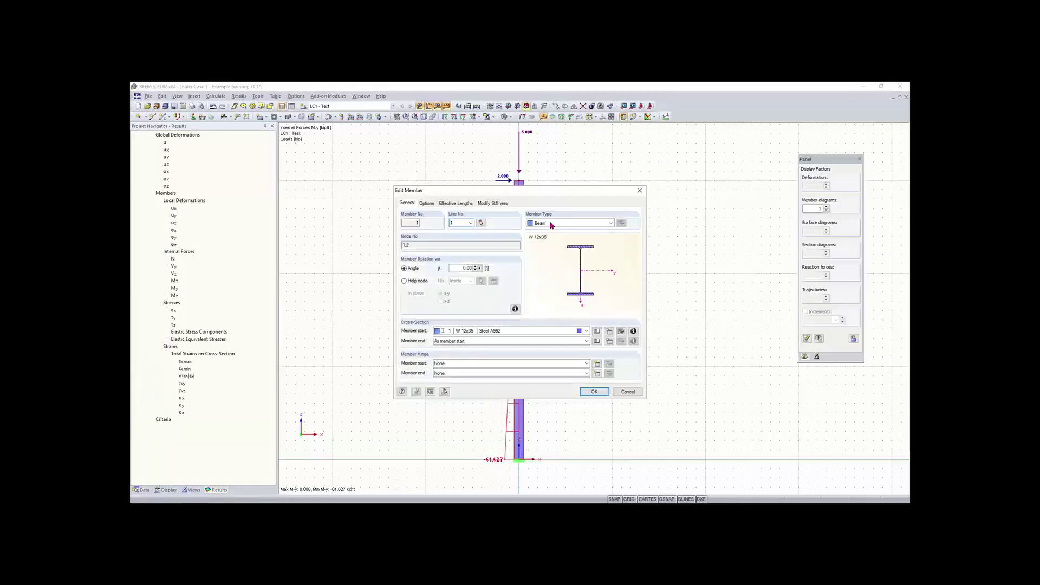
pyautogui.moveTo(541, 193); pyautogui.dragTo(296, 175)
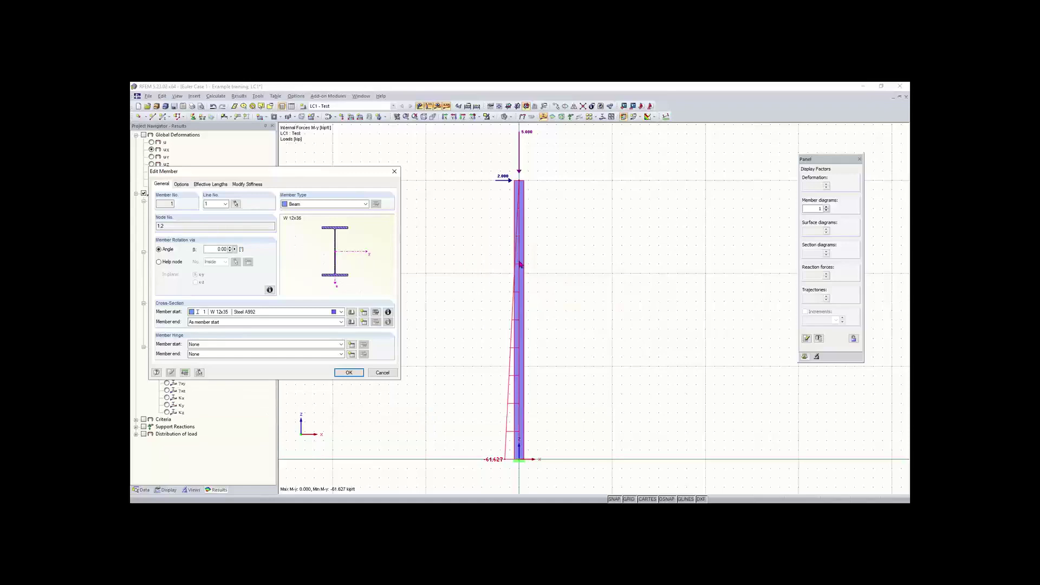
pyautogui.click(326, 205)
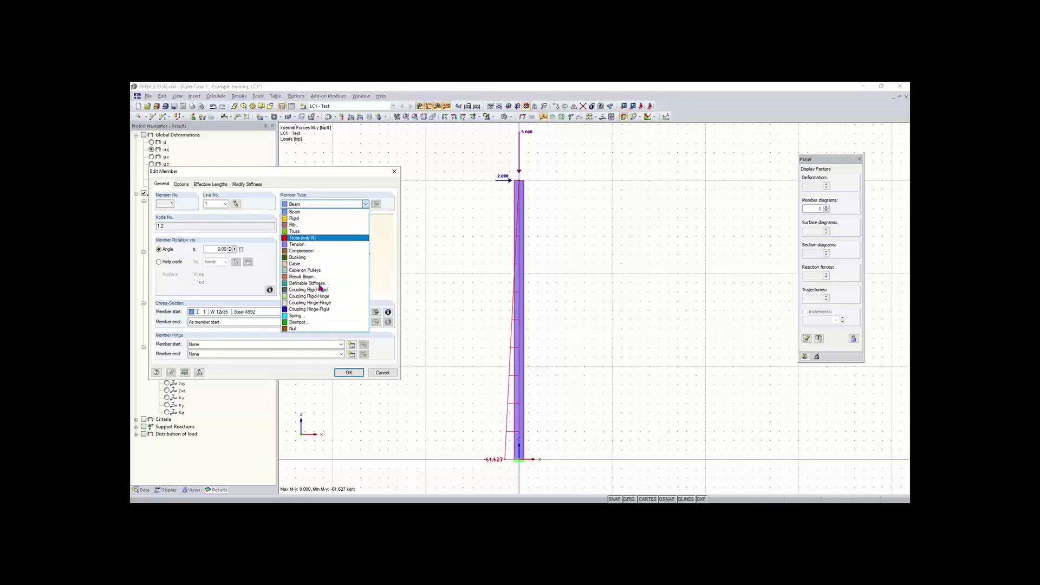
pyautogui.click(312, 206)
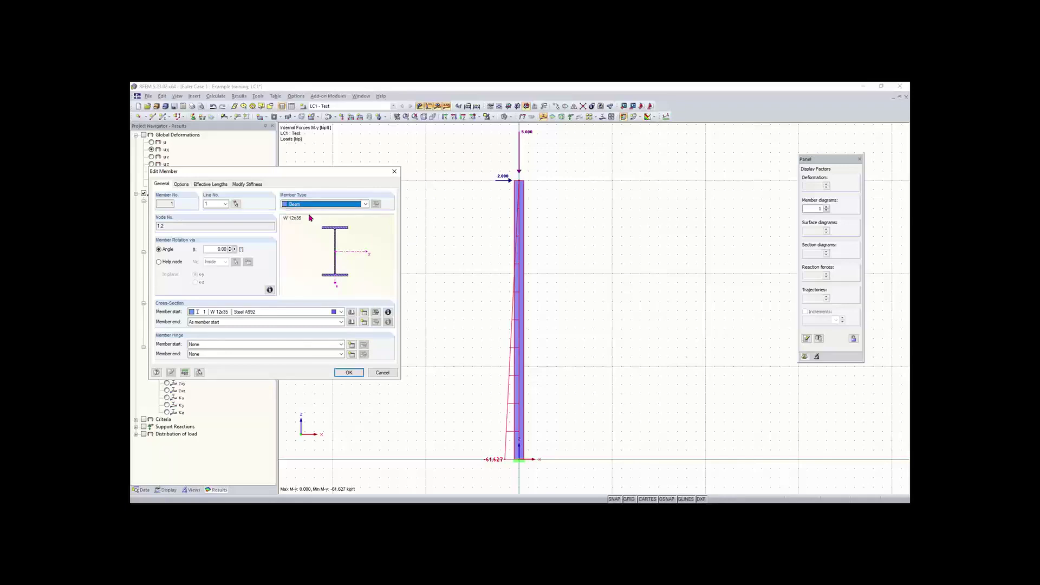
pyautogui.click(299, 206)
pyautogui.click(298, 205)
pyautogui.click(393, 172)
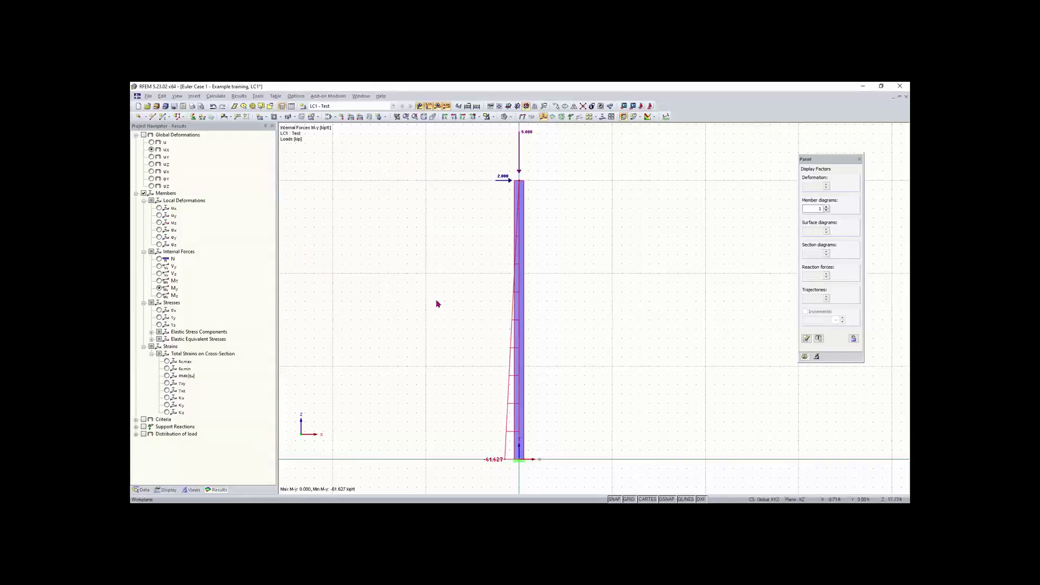
# Set the nodal load at the column's top to PX = 0 and PZ = -0.100 kip.
pyautogui.scroll(-1, 583, 254)
pyautogui.moveTo(579, 257); pyautogui.dragTo(528, 283, button='middle')
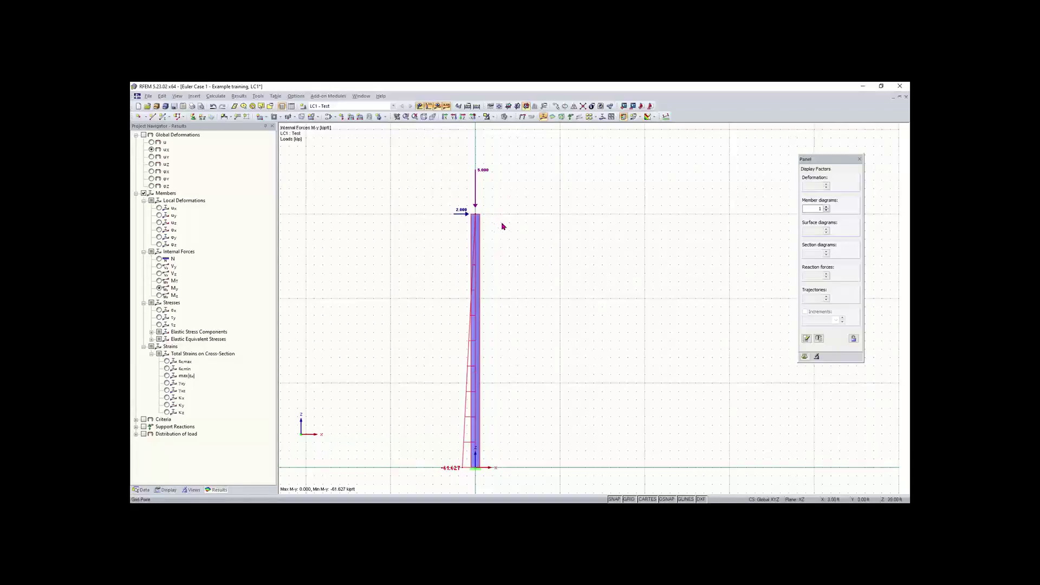
pyautogui.doubleClick(475, 172)
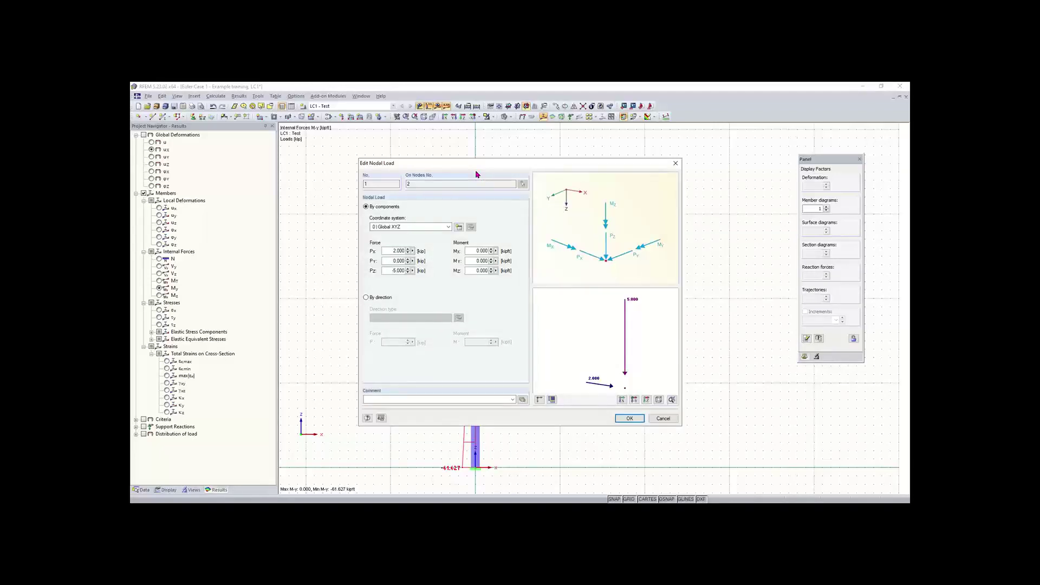
pyautogui.doubleClick(393, 271)
pyautogui.press('BackSpace')
pyautogui.write('-.10')
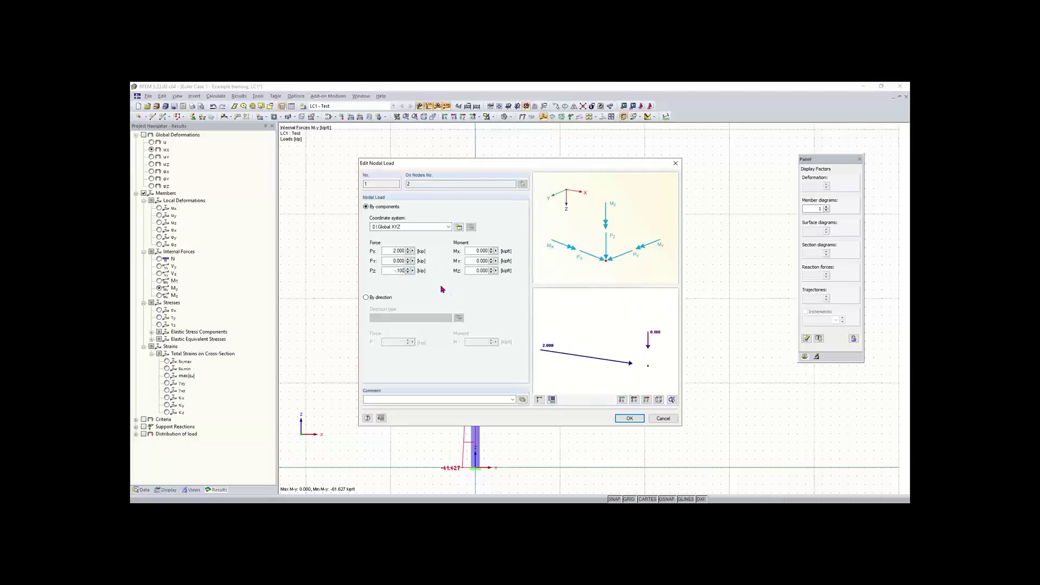
pyautogui.doubleClick(397, 251)
pyautogui.press('BackSpace')
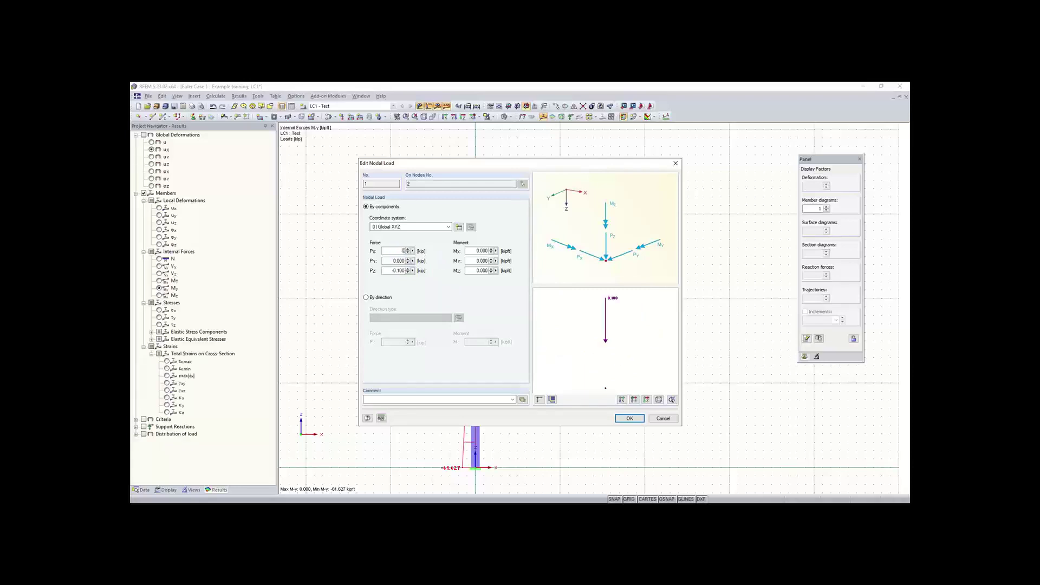
pyautogui.click(628, 419)
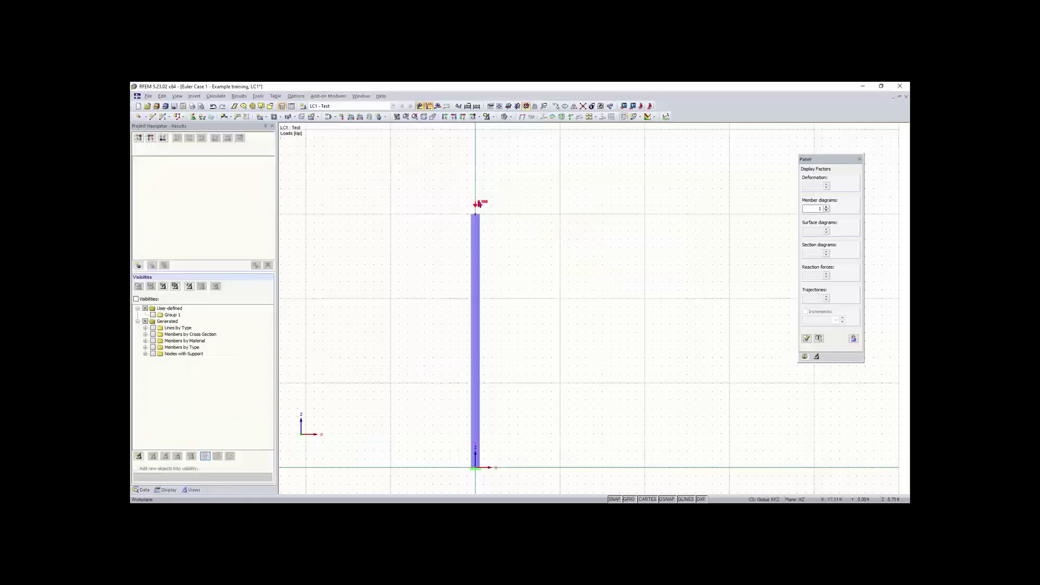
pyautogui.scroll(3, 482, 207)
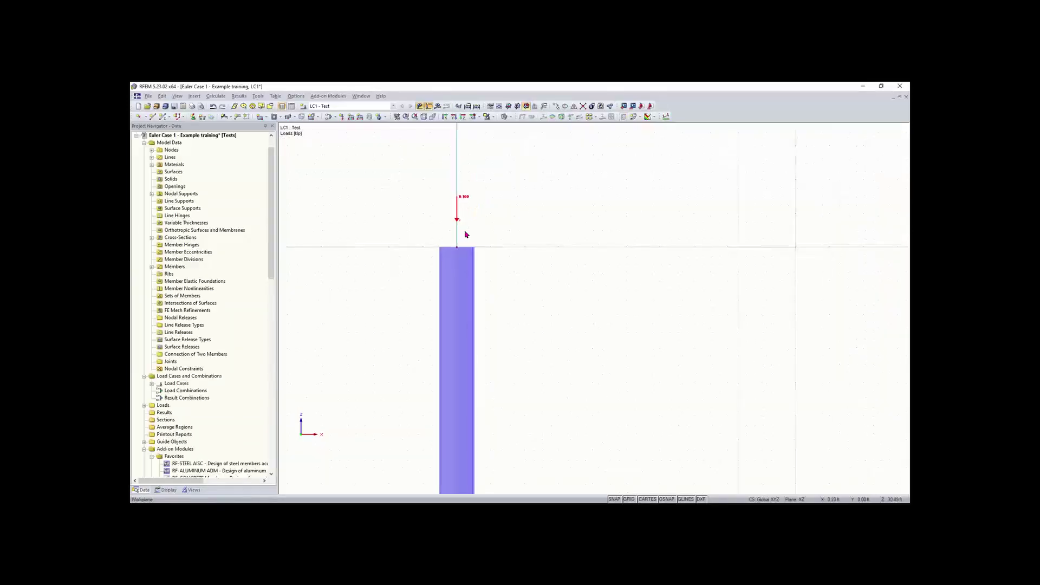
pyautogui.scroll(-3, 485, 279)
pyautogui.moveTo(506, 285); pyautogui.dragTo(509, 276, button='middle')
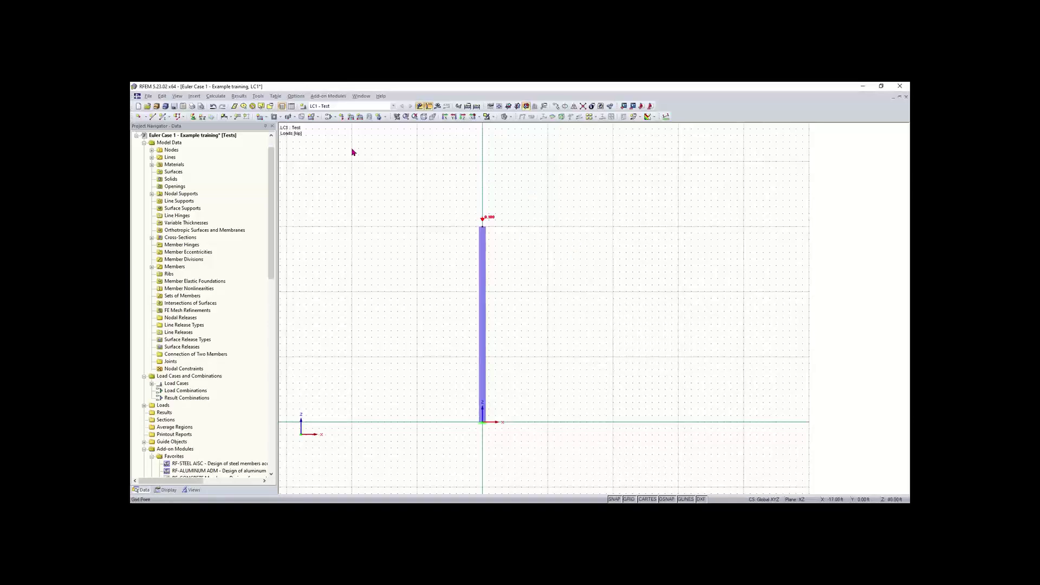
# Activate self-weight in load case LC1, switch it off again, and accept the load case settings.
pyautogui.click(329, 117)
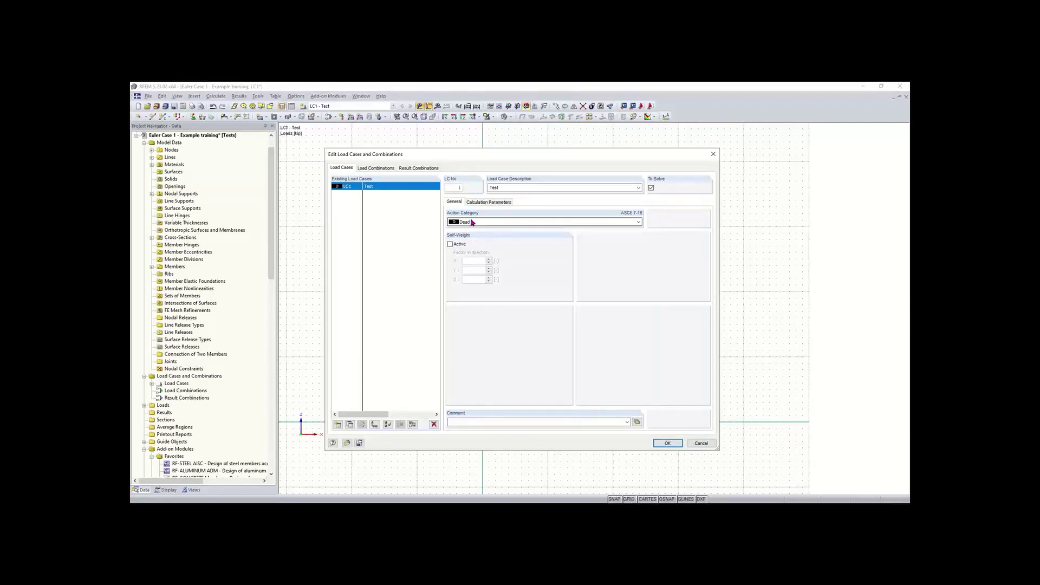
pyautogui.click(449, 245)
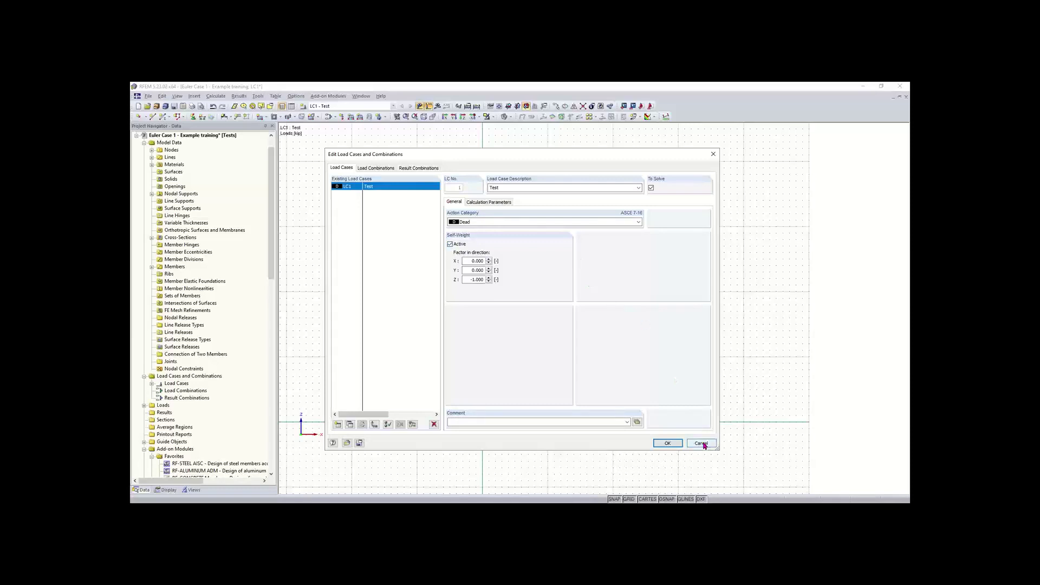
pyautogui.click(450, 245)
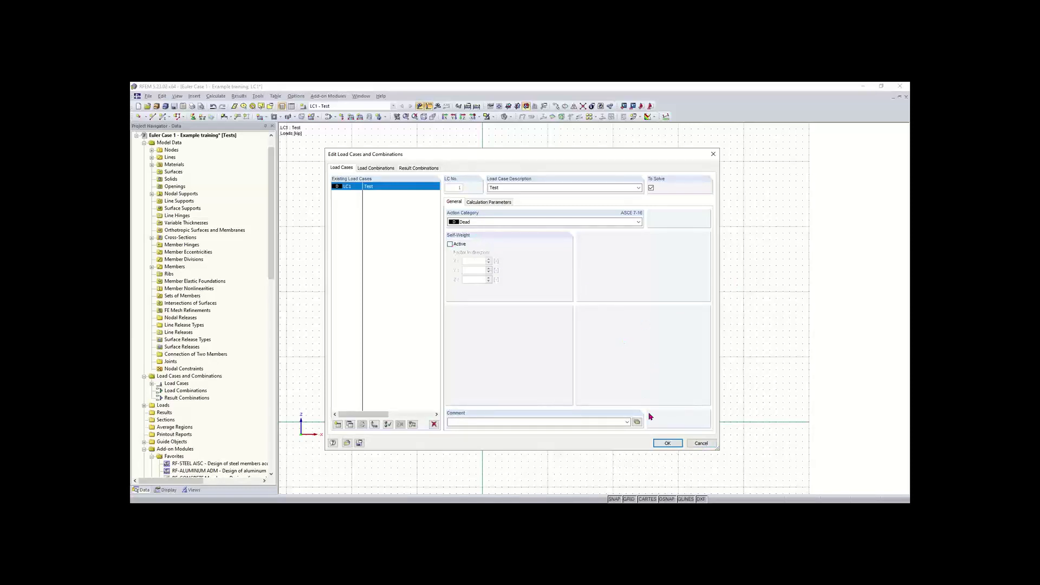
pyautogui.click(668, 443)
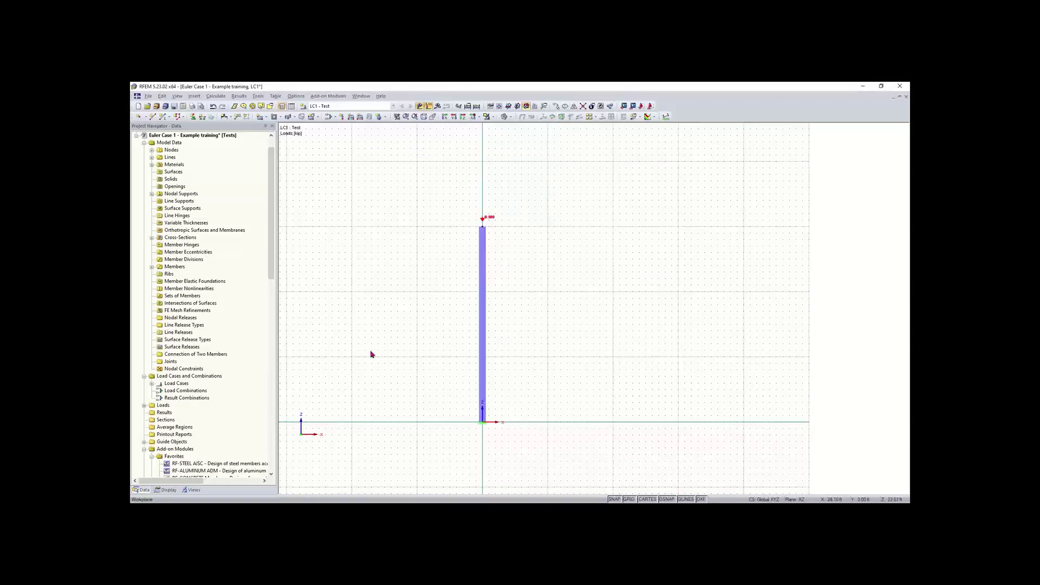
# Enable the graphical display of self-weight among the load display options.
pyautogui.click(164, 490)
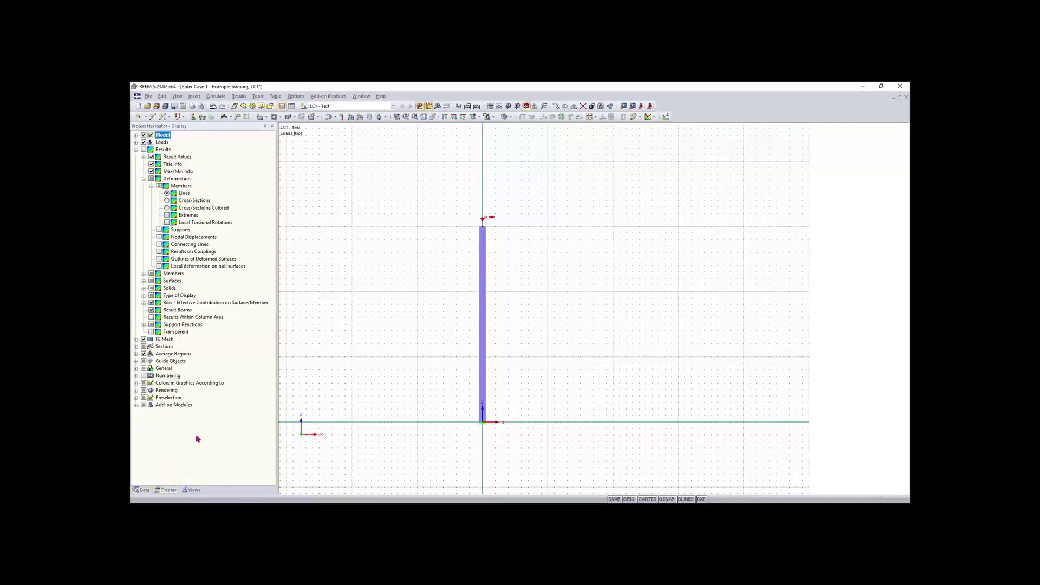
pyautogui.click(136, 143)
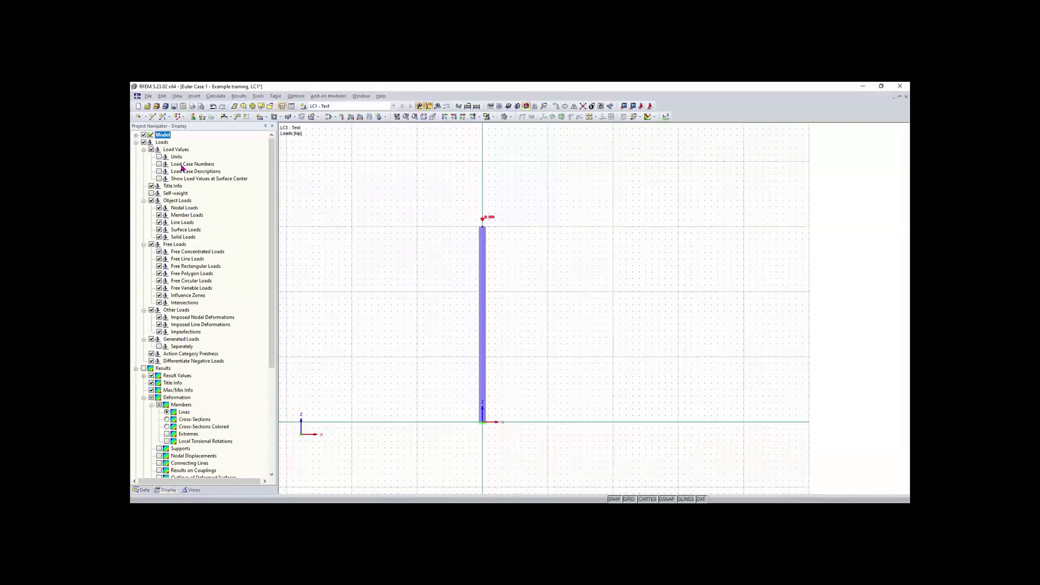
pyautogui.click(152, 194)
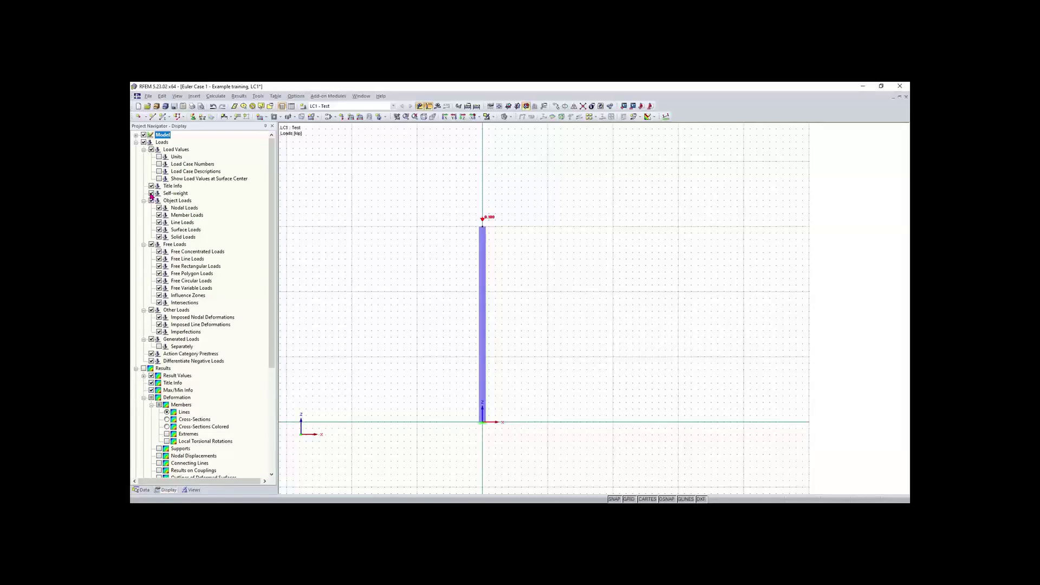
pyautogui.click(136, 142)
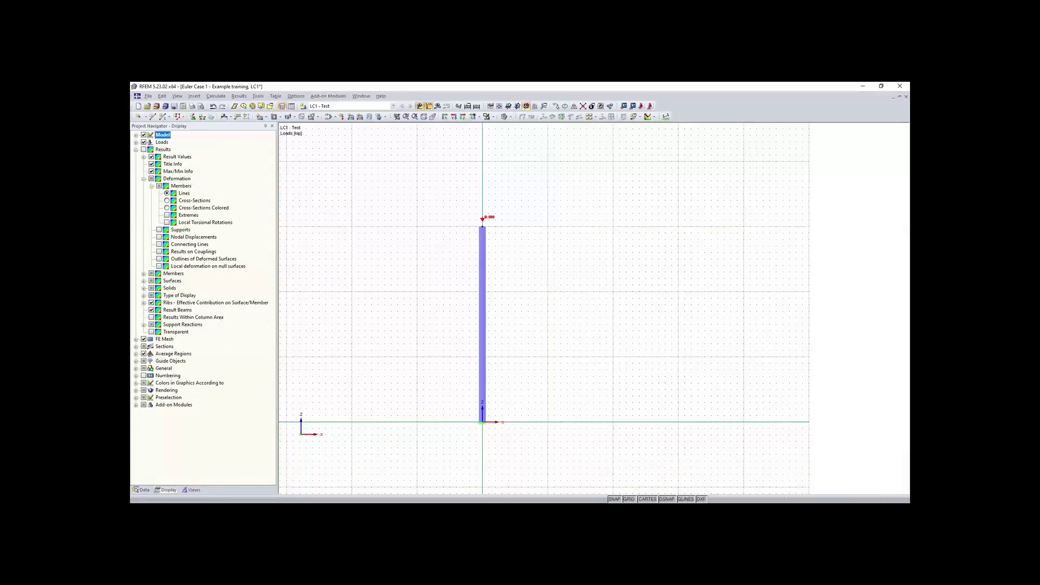
# Locate the RF-STABILITY stability analysis module among the favorite add-on modules in the project data.
pyautogui.click(142, 490)
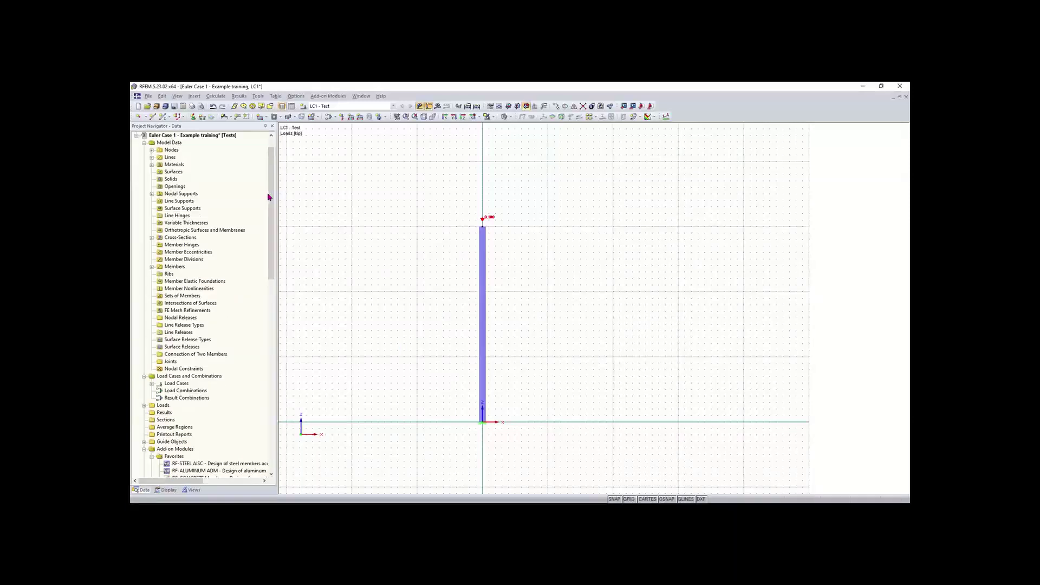
pyautogui.scroll(1, 271, 184)
pyautogui.scroll(-6, 272, 211)
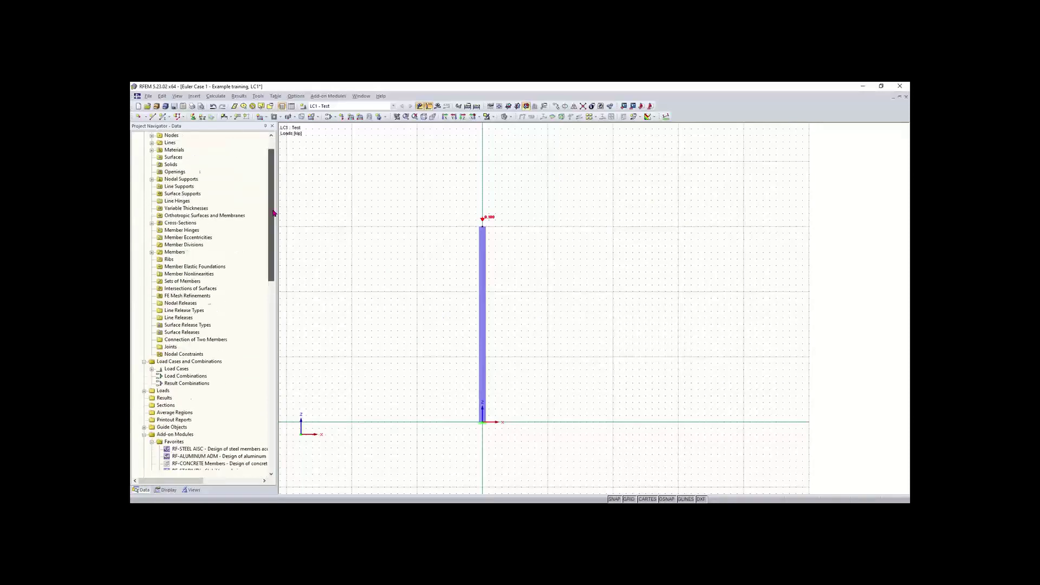
pyautogui.moveTo(272, 238); pyautogui.dragTo(272, 242)
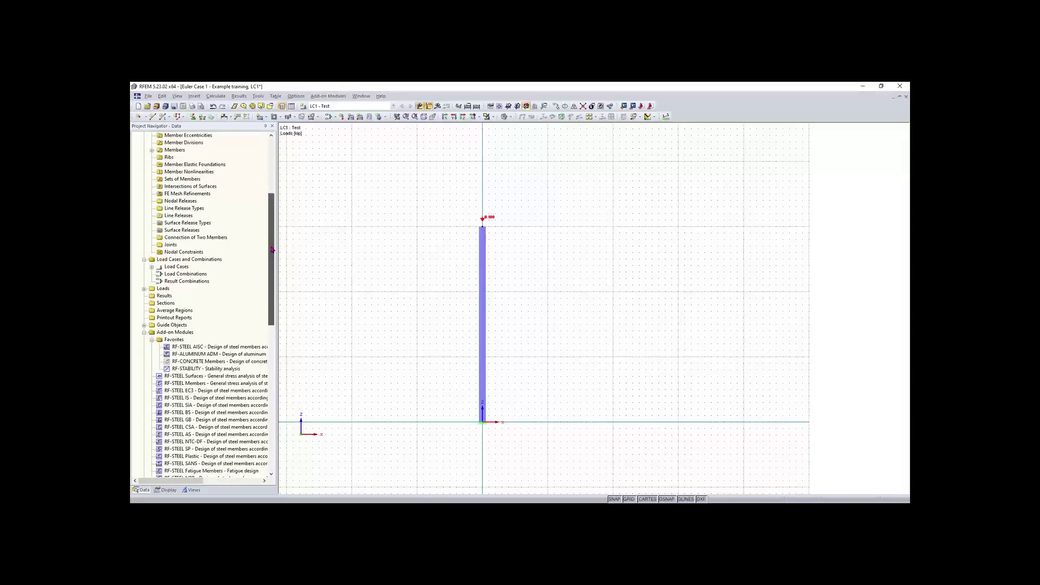
pyautogui.scroll(-1, 273, 243)
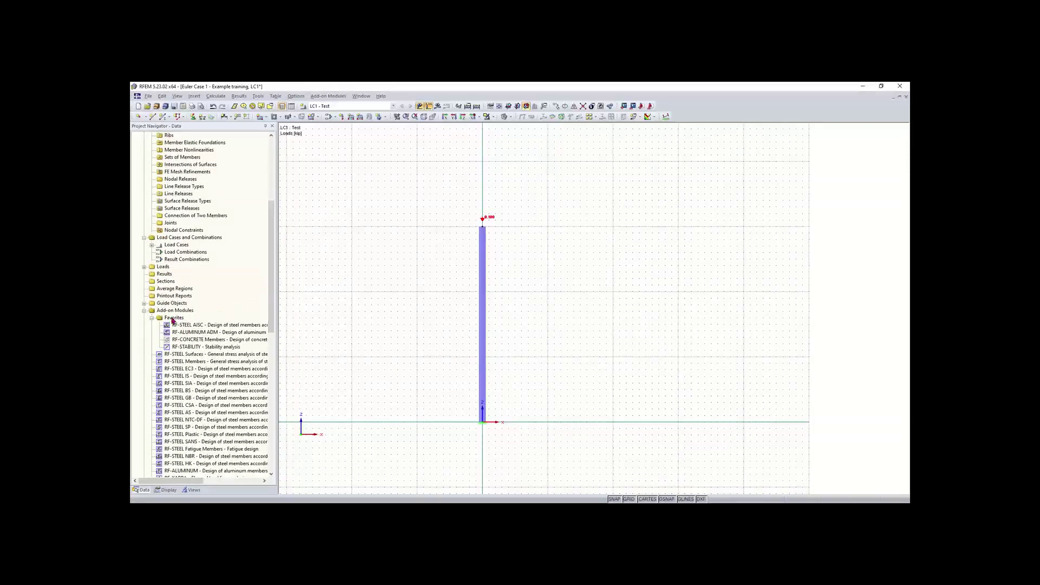
pyautogui.scroll(-4, 232, 353)
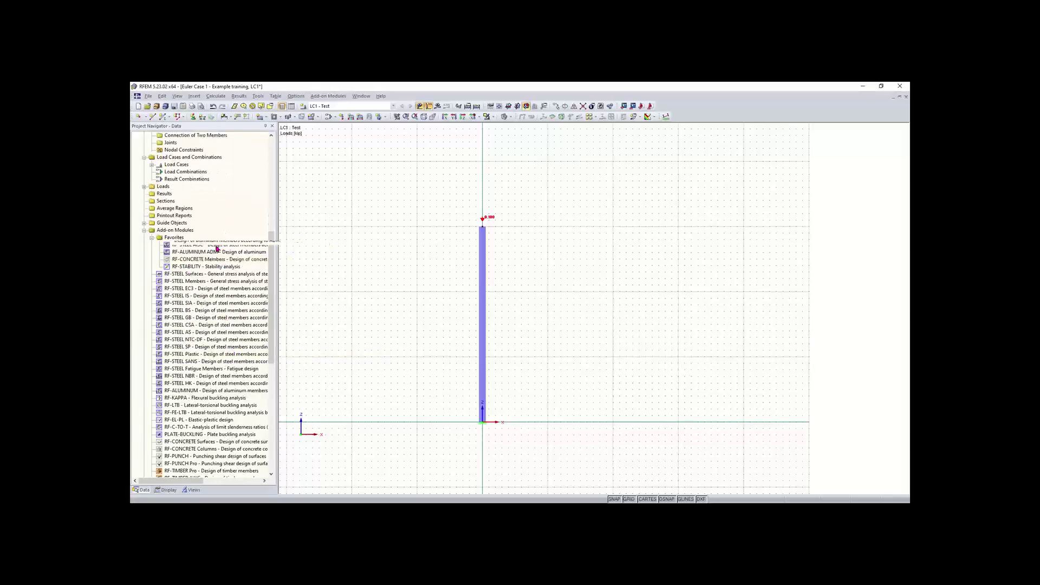
pyautogui.scroll(-1, 258, 287)
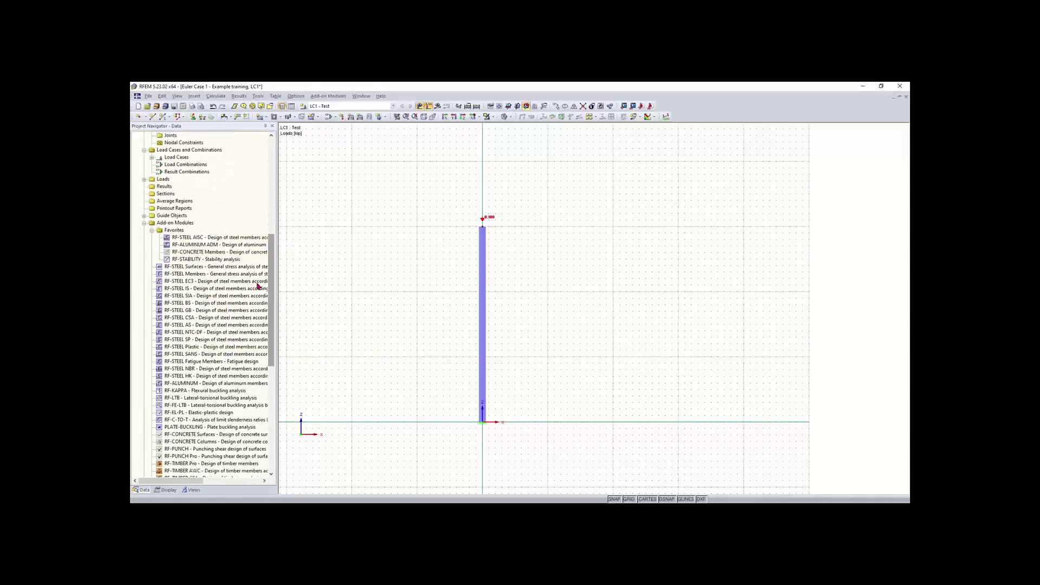
pyautogui.click(212, 260)
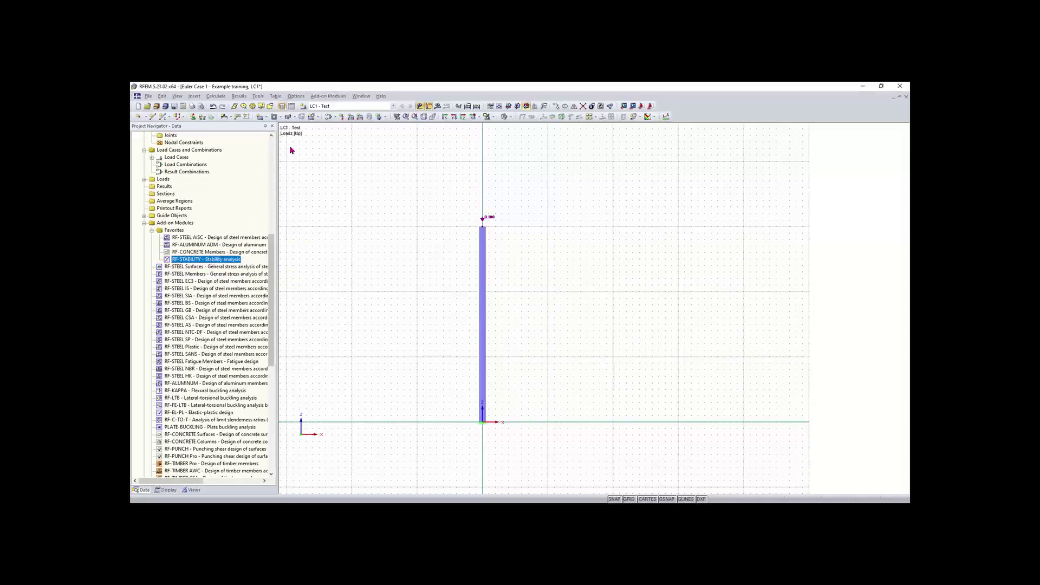
# Open the RF-STABILITY add-on module for the stability analysis of the column.
pyautogui.click(329, 96)
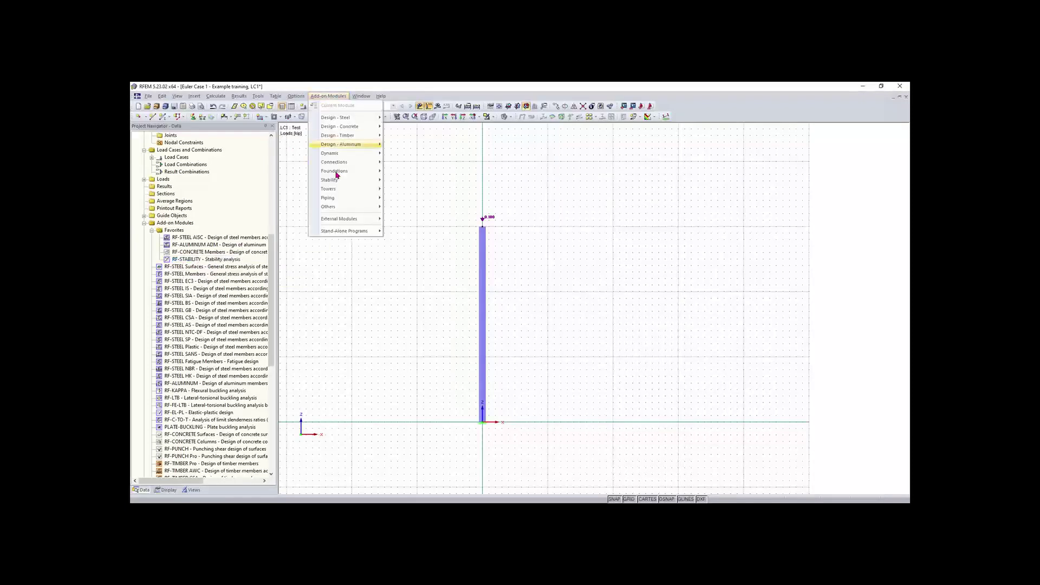
pyautogui.moveTo(339, 209)
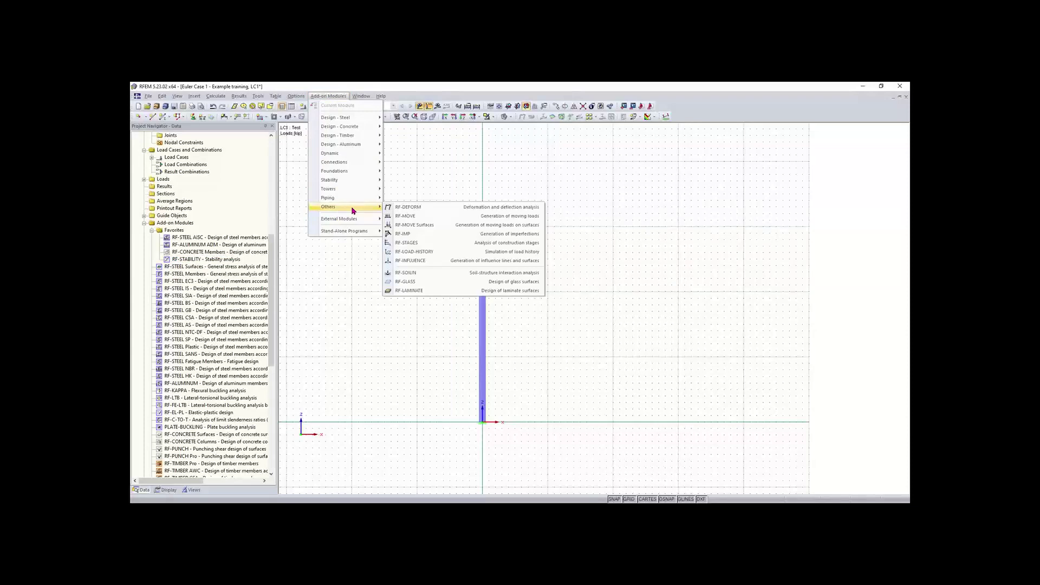
pyautogui.moveTo(349, 183)
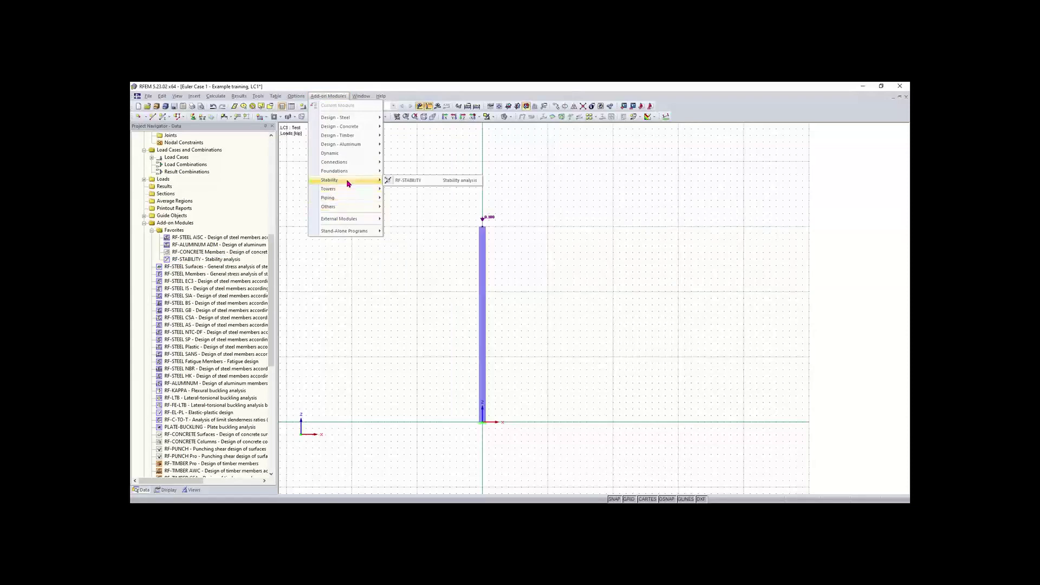
pyautogui.click(402, 182)
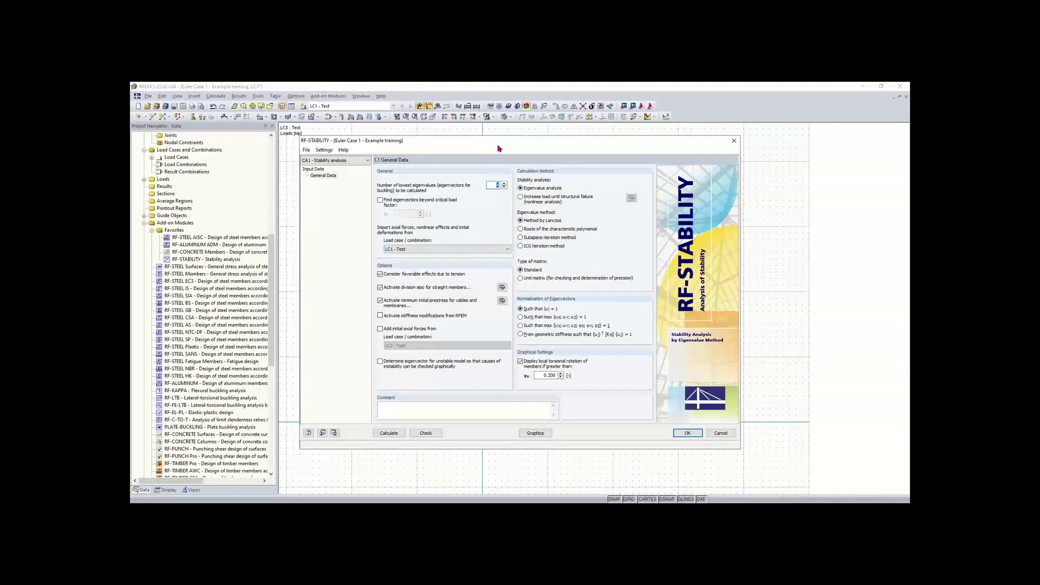
pyautogui.moveTo(495, 146)
pyautogui.mouseDown()
pyautogui.moveTo(476, 163)
pyautogui.moveTo(433, 158)
pyautogui.moveTo(465, 143)
pyautogui.moveTo(478, 165)
pyautogui.moveTo(462, 140)
pyautogui.moveTo(494, 148)
pyautogui.mouseUp()
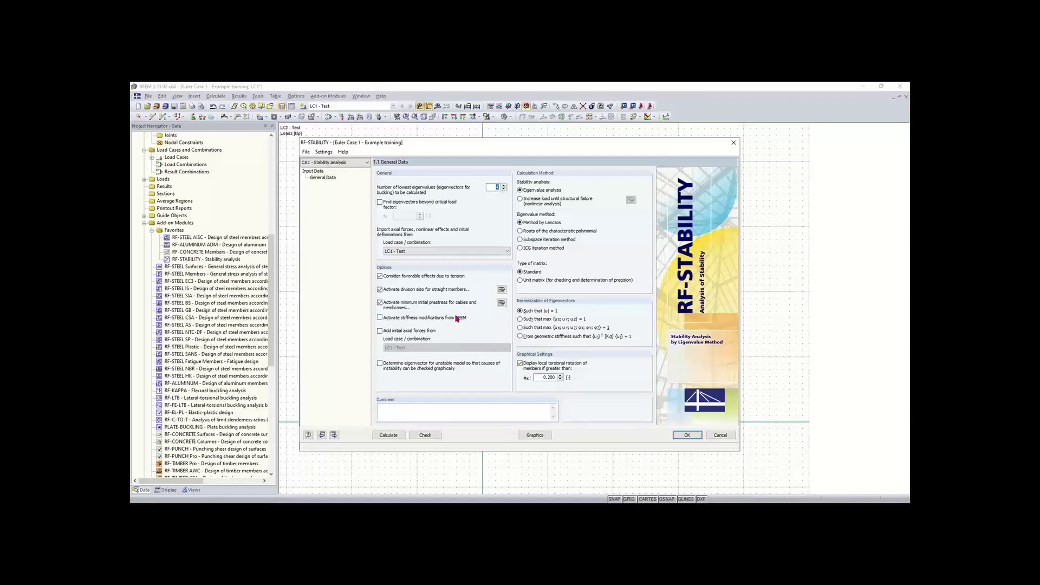
# Deactivate the minimum initial prestress for cables and membranes, and set the minimum number of divisions for straight members to 10.
pyautogui.click(396, 307)
pyautogui.click(503, 292)
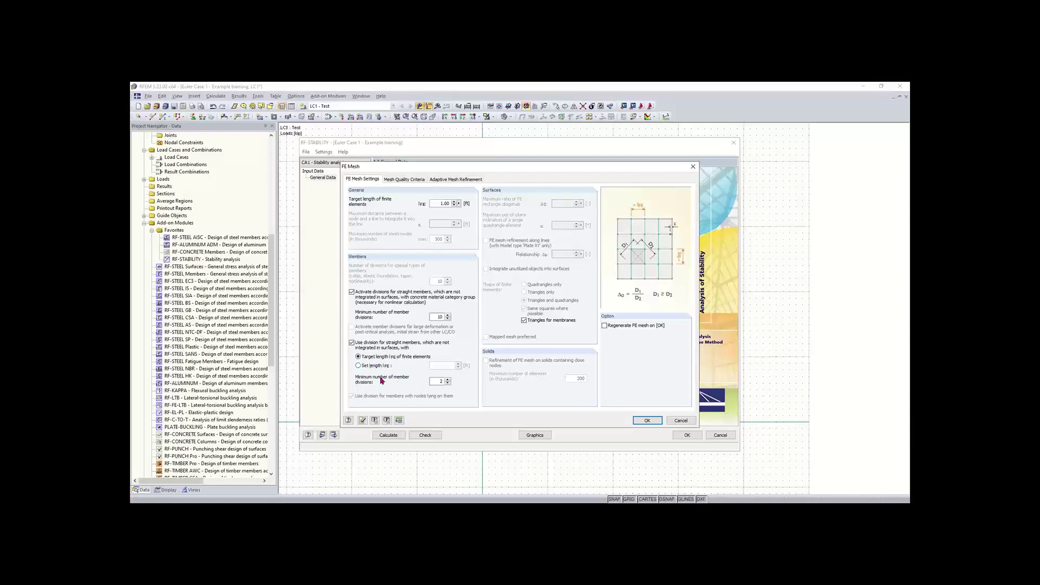
pyautogui.doubleClick(441, 382)
pyautogui.write('10')
pyautogui.click(647, 420)
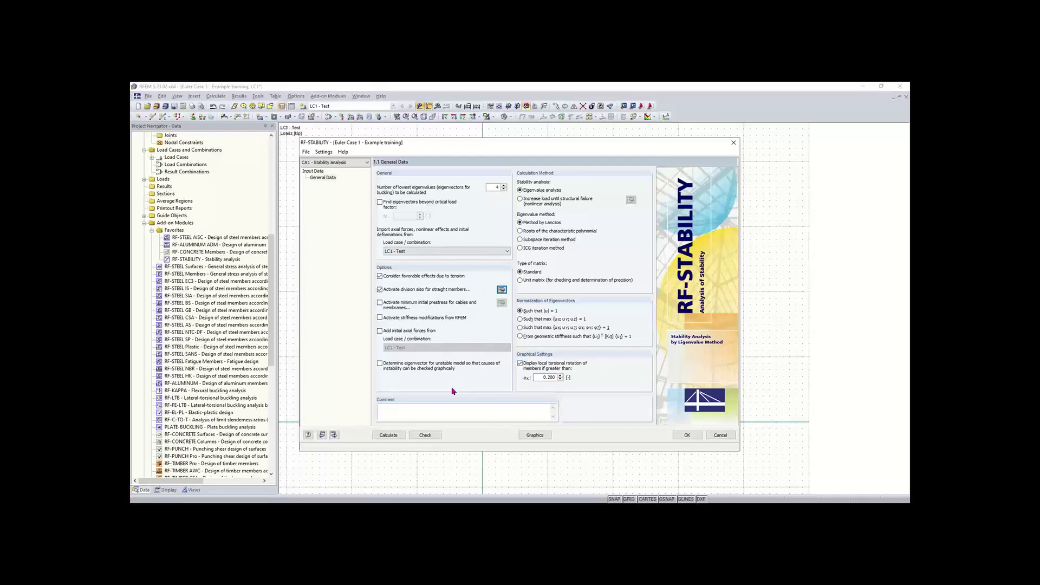
# Calculate the stability case and review the table of effective lengths and critical loads.
pyautogui.click(397, 436)
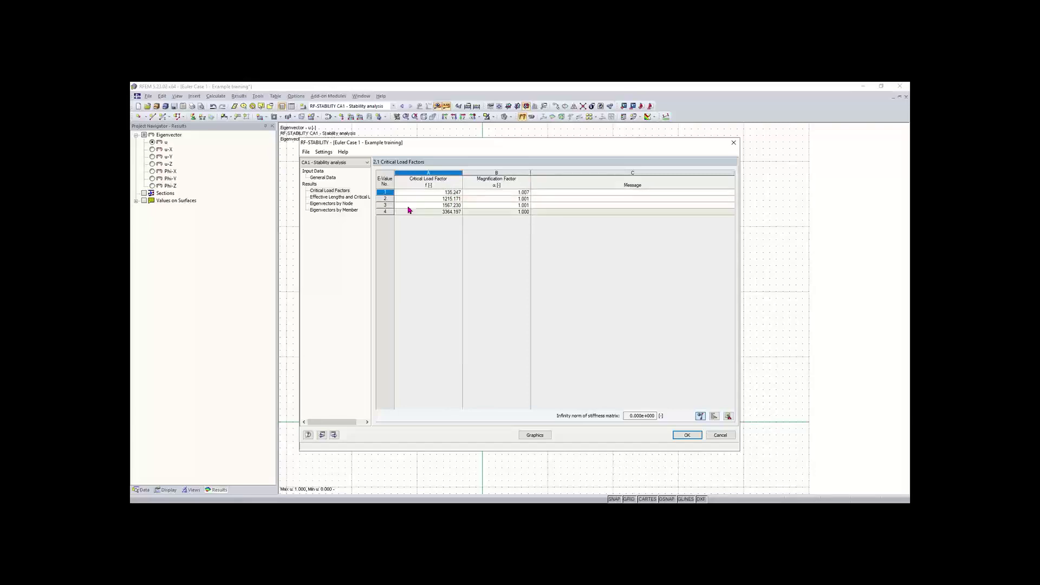
pyautogui.click(348, 198)
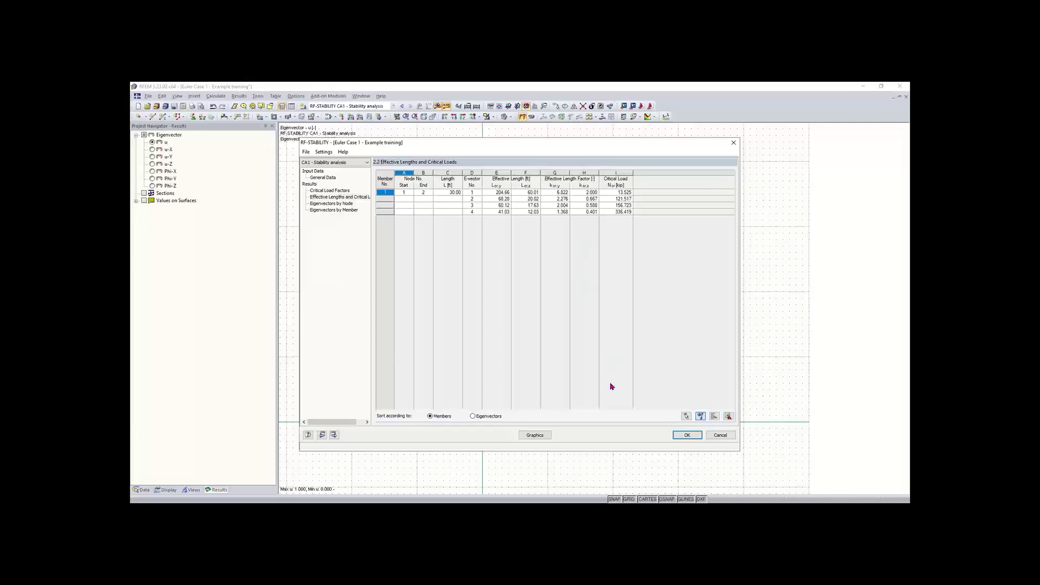
# Show the stability results graphically for eigenvector 2, with the column viewed in the X-direction.
pyautogui.click(534, 435)
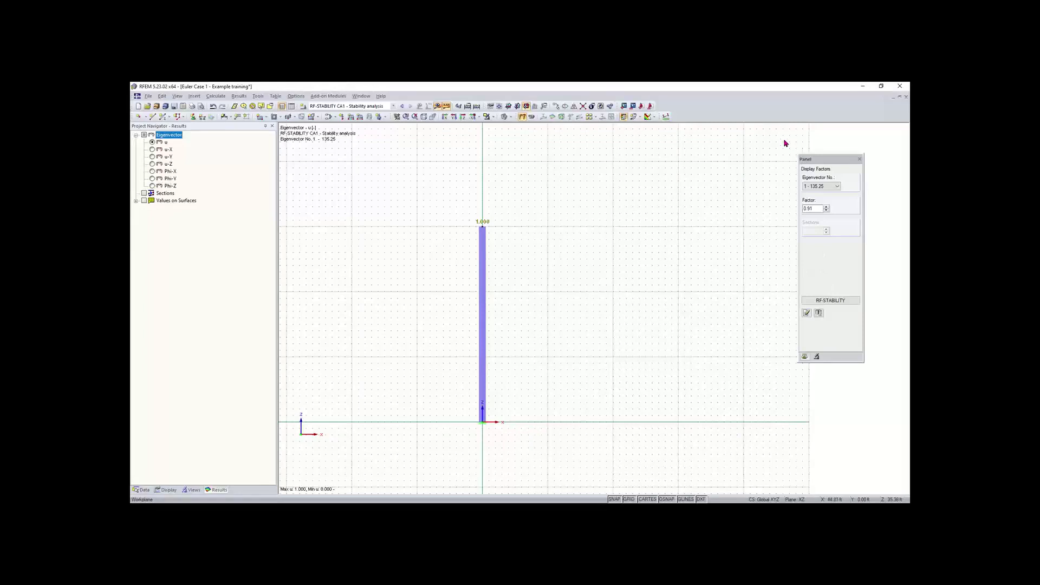
pyautogui.moveTo(825, 163); pyautogui.dragTo(739, 168)
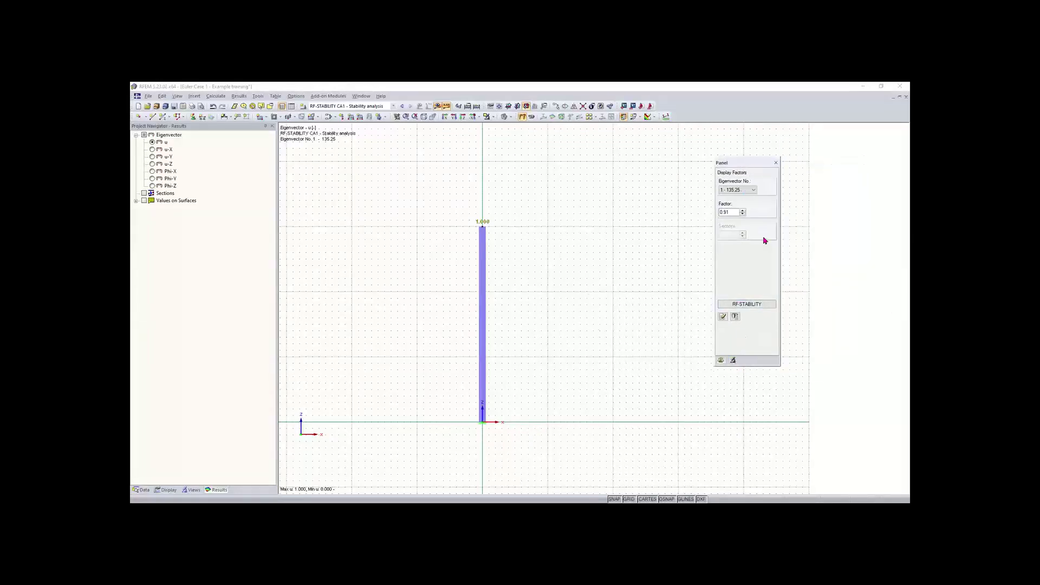
pyautogui.click(742, 191)
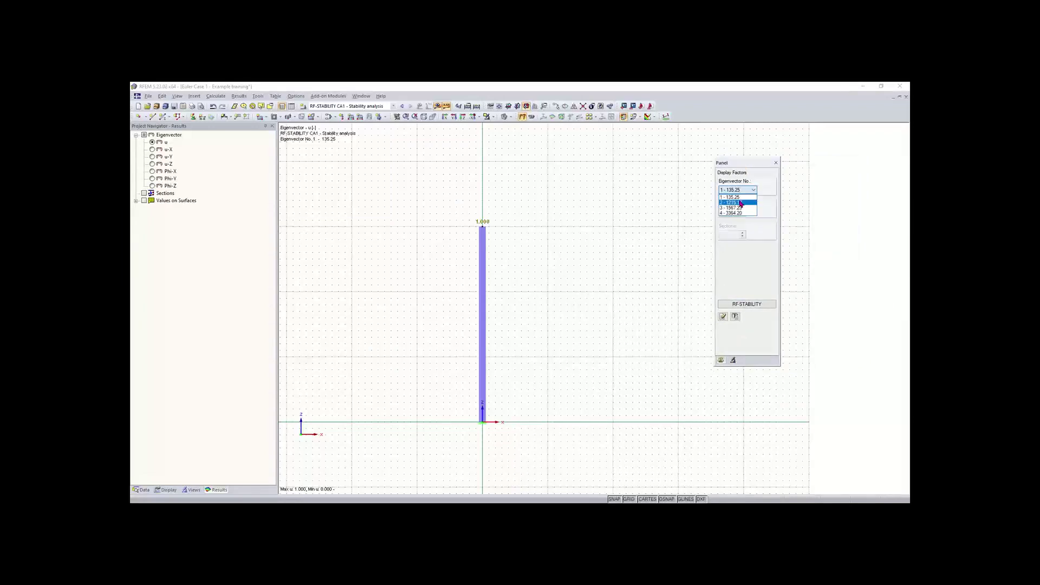
pyautogui.click(731, 204)
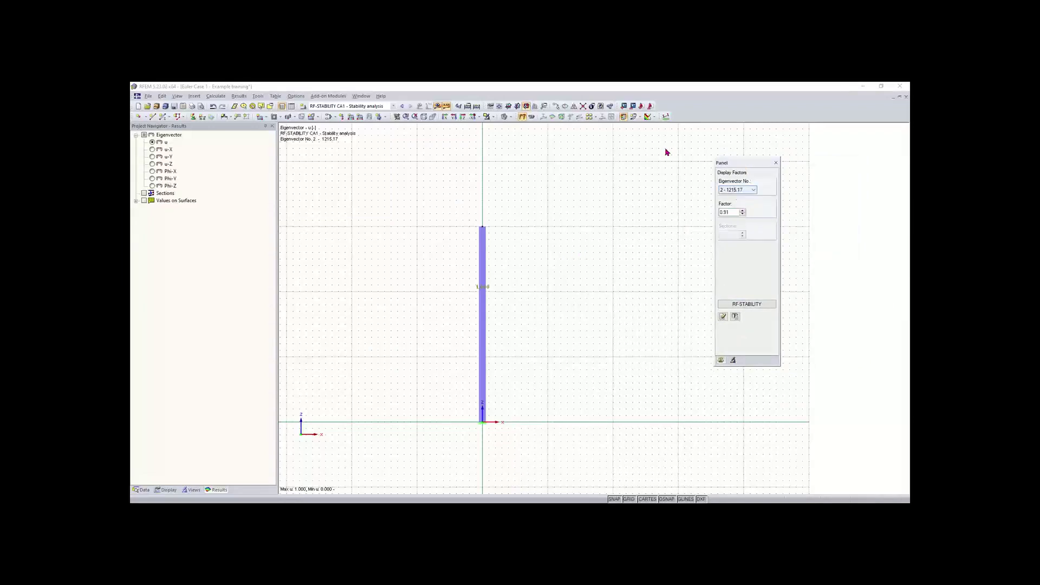
pyautogui.click(454, 117)
pyautogui.click(445, 117)
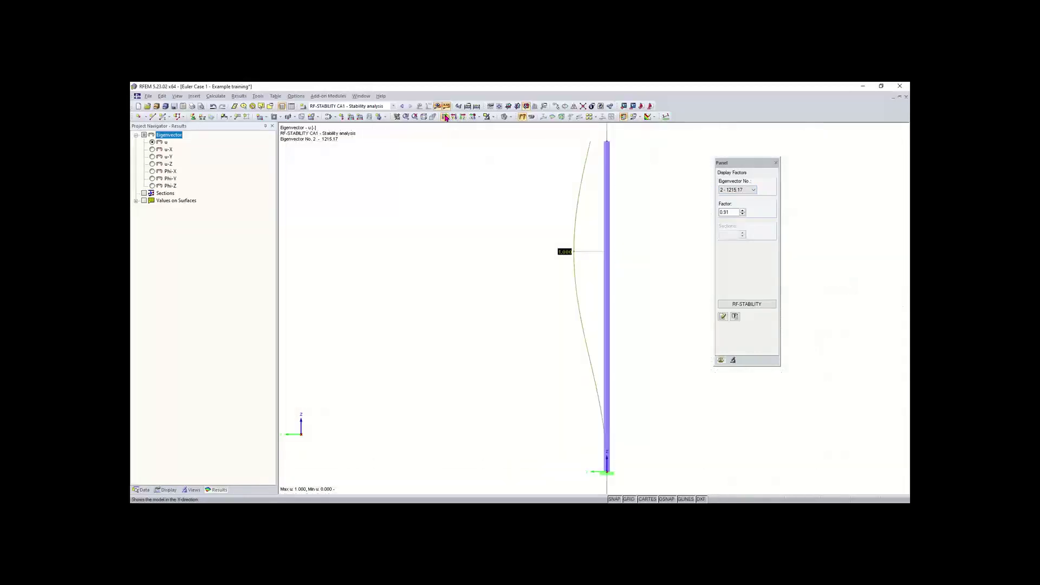
pyautogui.moveTo(594, 220); pyautogui.dragTo(530, 235, button='middle')
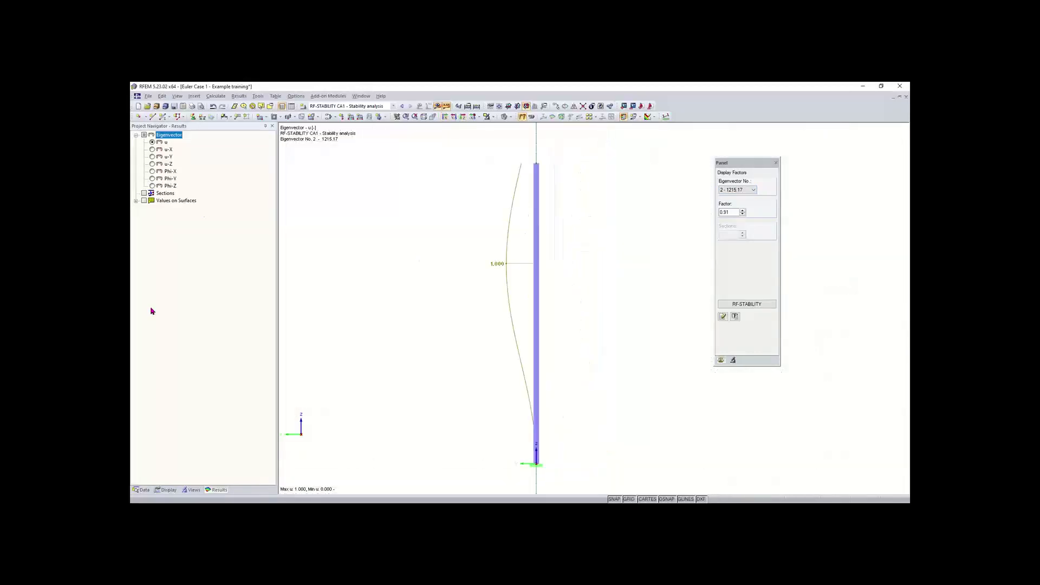
# Display member deformations as colored cross-sections and step through eigenvectors 3 and 4 before returning to eigenvector 1.
pyautogui.click(166, 490)
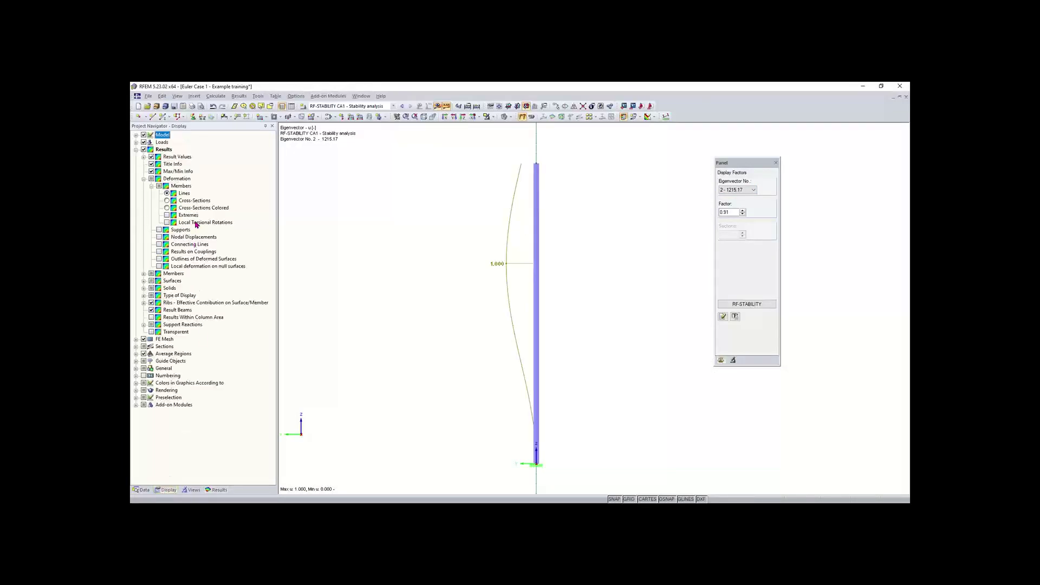
pyautogui.click(167, 208)
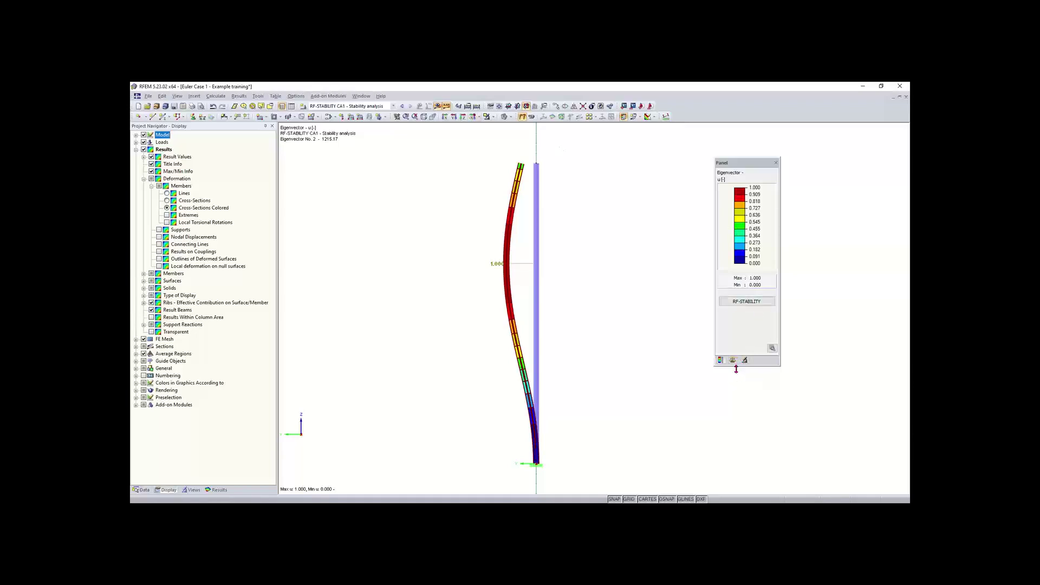
pyautogui.click(731, 361)
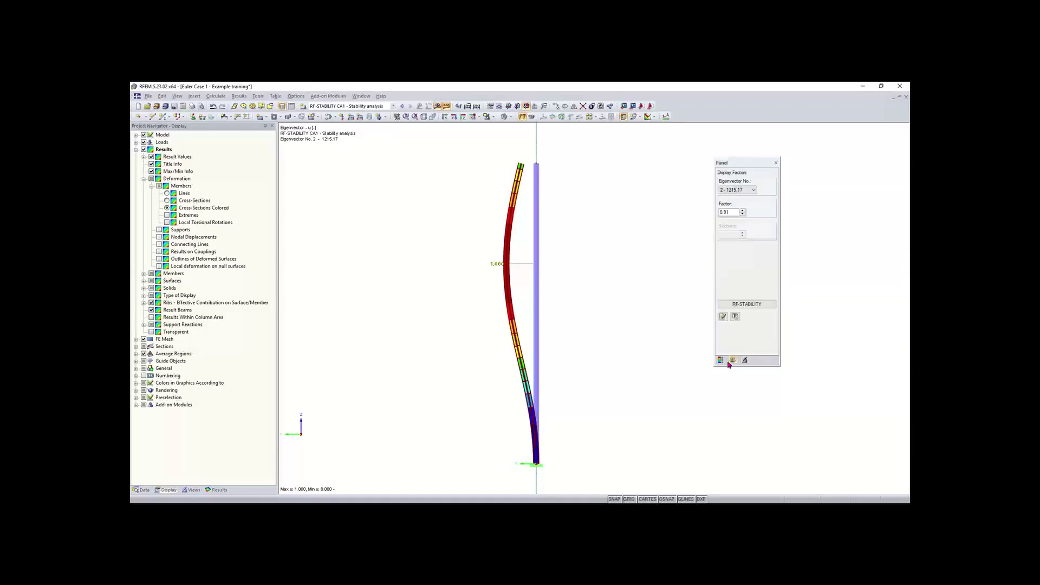
pyautogui.click(753, 190)
pyautogui.click(741, 208)
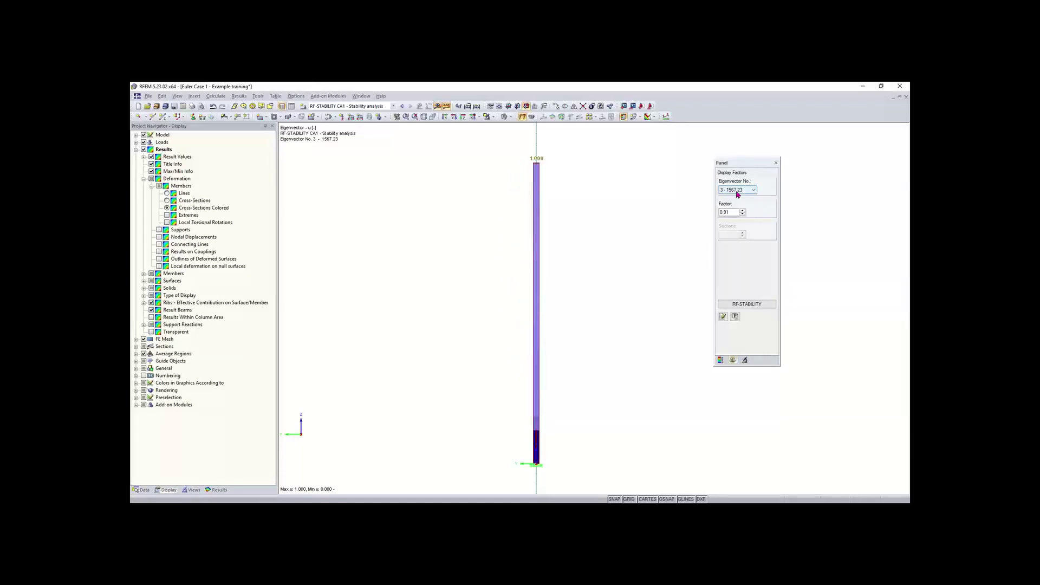
pyautogui.click(738, 191)
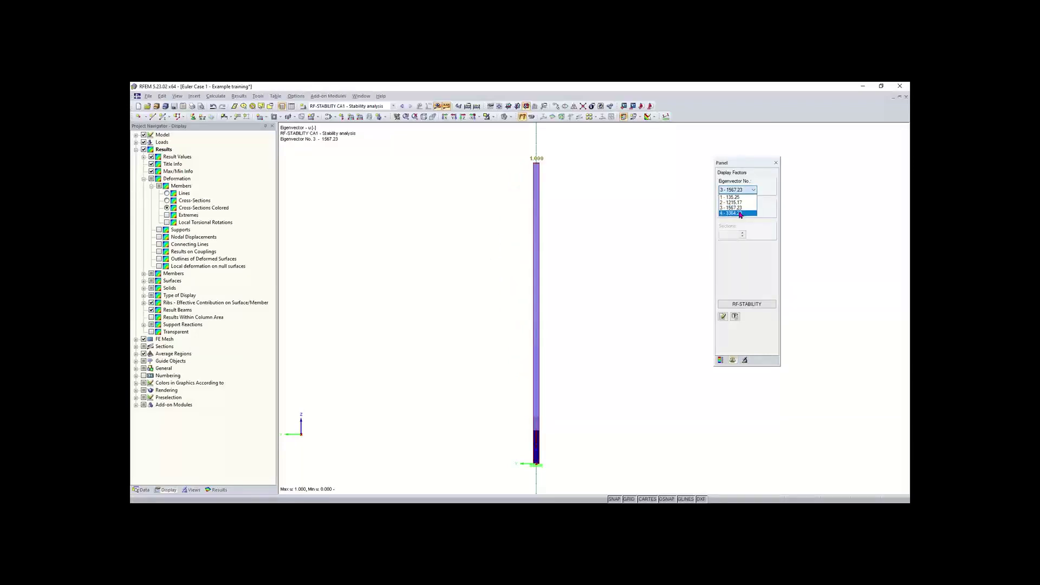
pyautogui.click(741, 213)
pyautogui.click(738, 190)
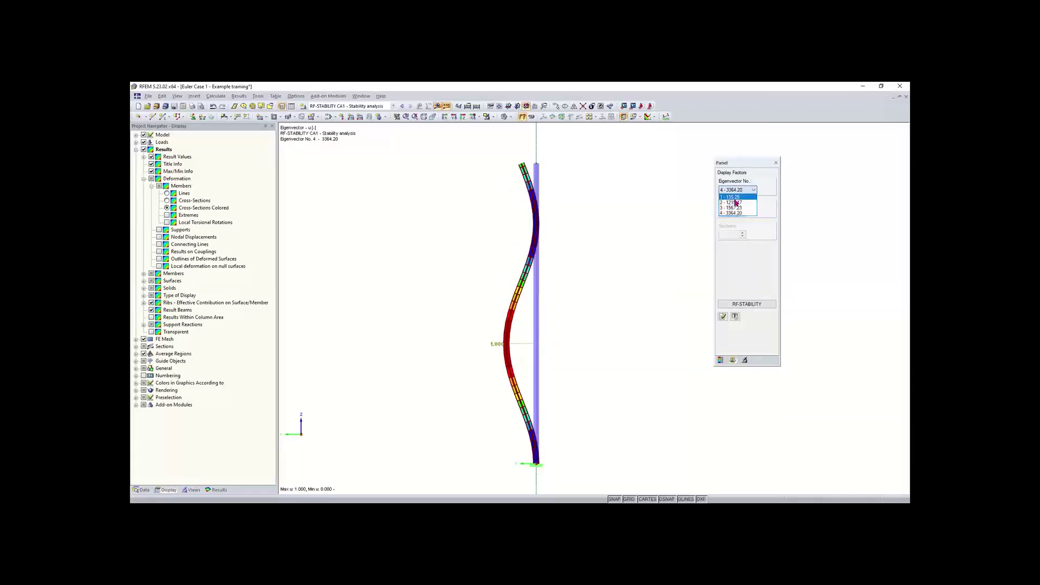
pyautogui.click(736, 199)
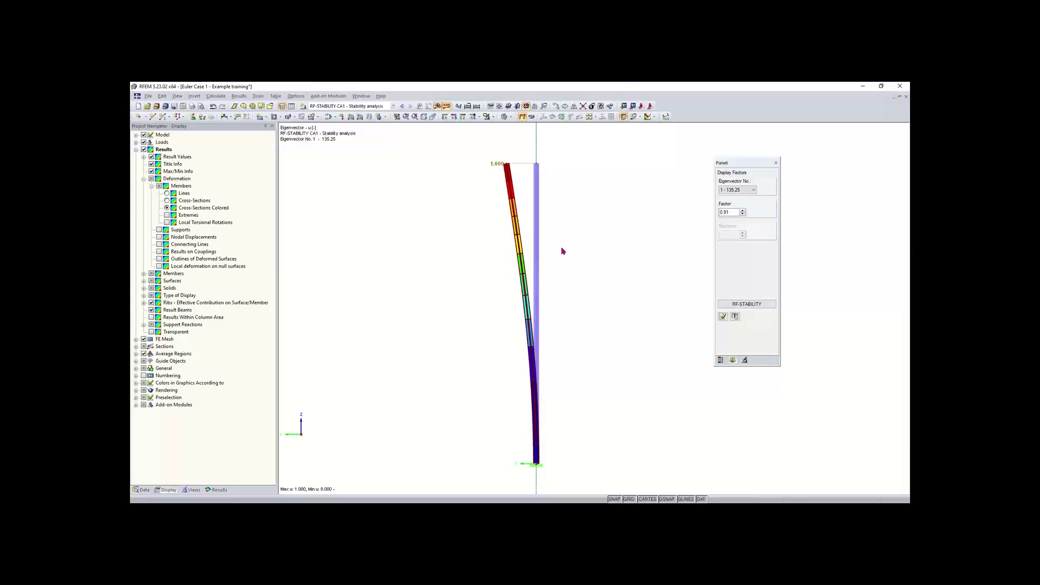
# Show the column's local member axis system and view the buckled column in 3D.
pyautogui.rightClick(535, 240)
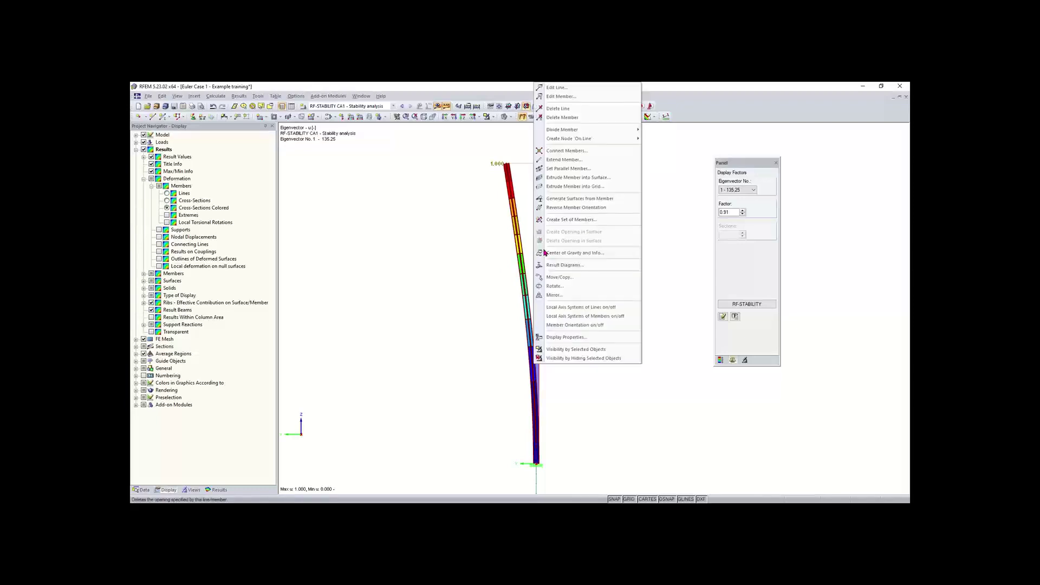
pyautogui.click(562, 300)
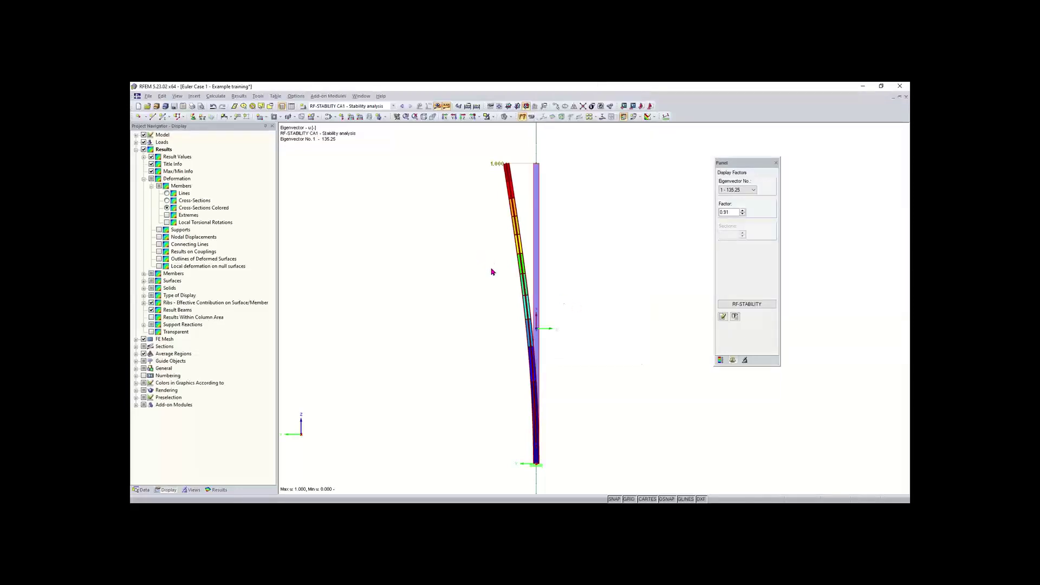
pyautogui.keyDown('ctrl'); pyautogui.moveTo(491, 272); pyautogui.dragTo(558, 339, button='middle'); pyautogui.keyUp('ctrl')
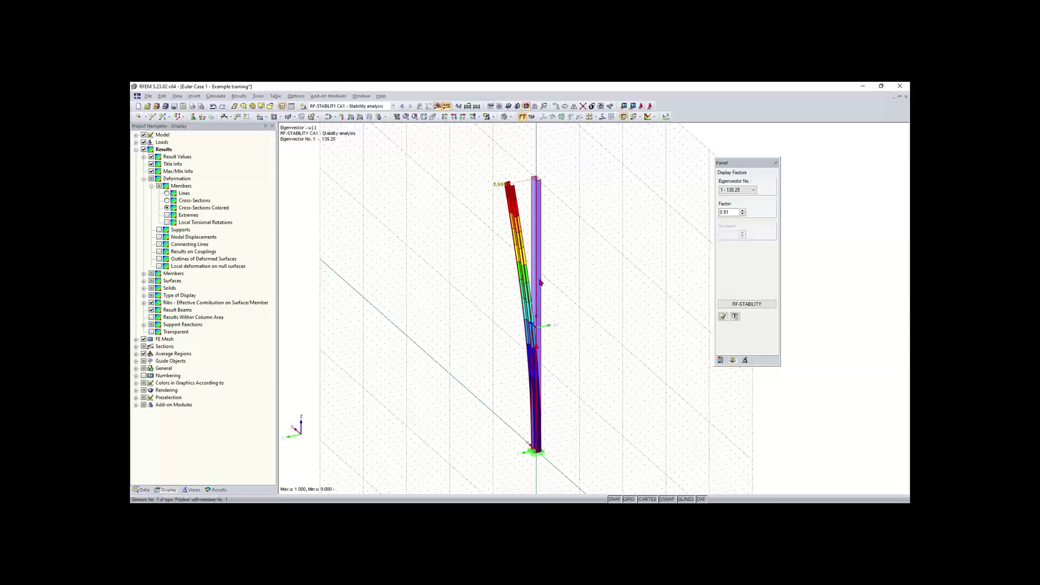
# Open the column's W 12x35 cross-section information and examine the moment of inertia about the z-axis.
pyautogui.rightClick(536, 280)
pyautogui.click(477, 239)
pyautogui.doubleClick(538, 272)
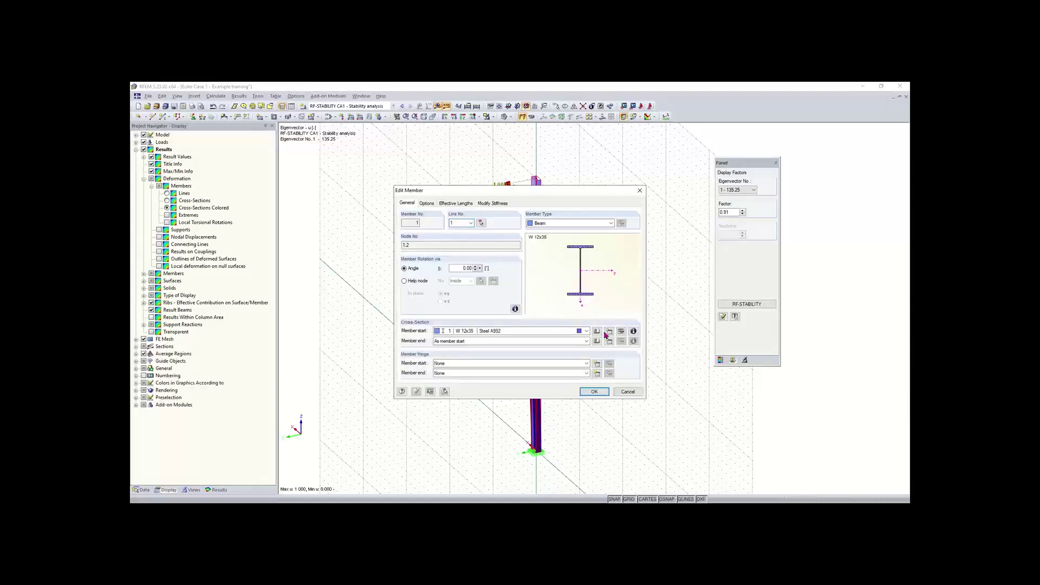
pyautogui.click(632, 332)
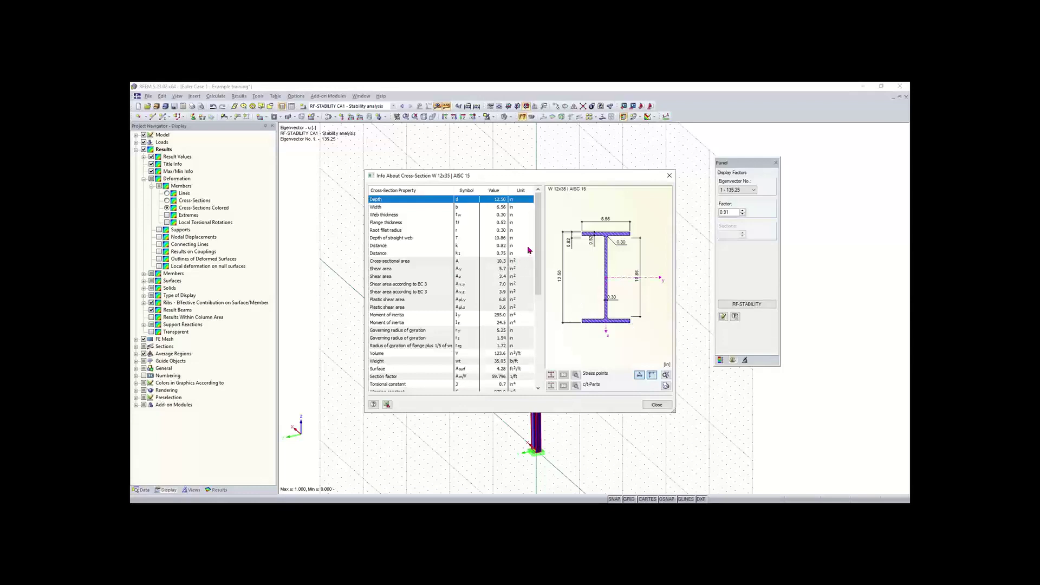
pyautogui.click(461, 324)
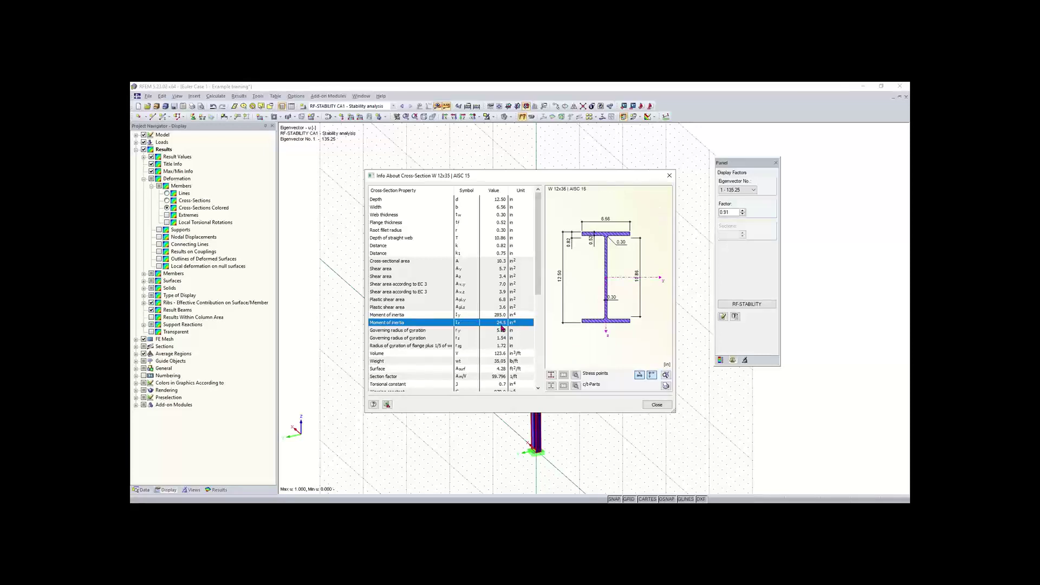
# Close the cross-section and member details, and review the RF-STABILITY effective lengths and critical loads.
pyautogui.click(657, 405)
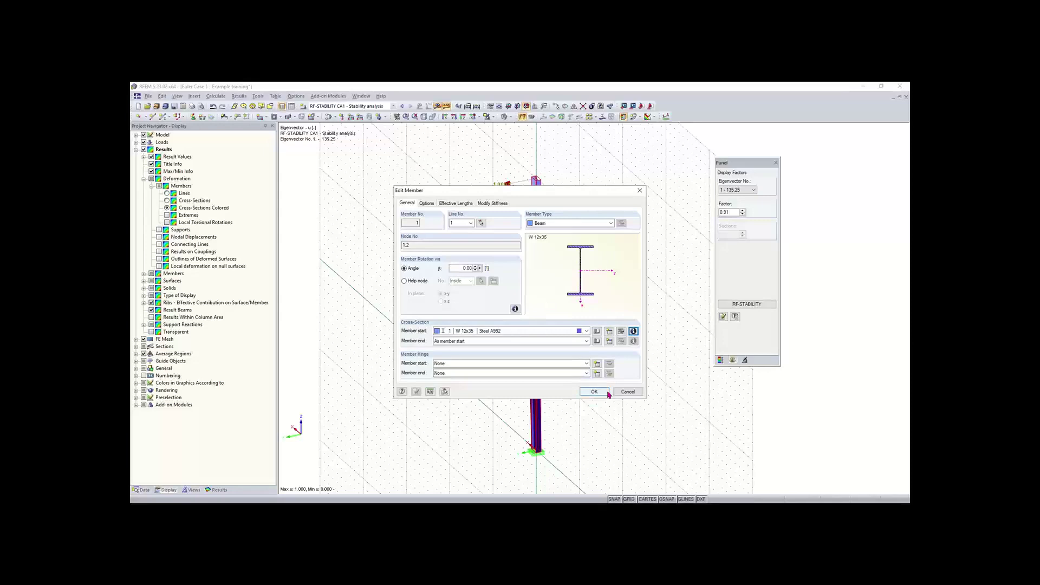
pyautogui.click(640, 190)
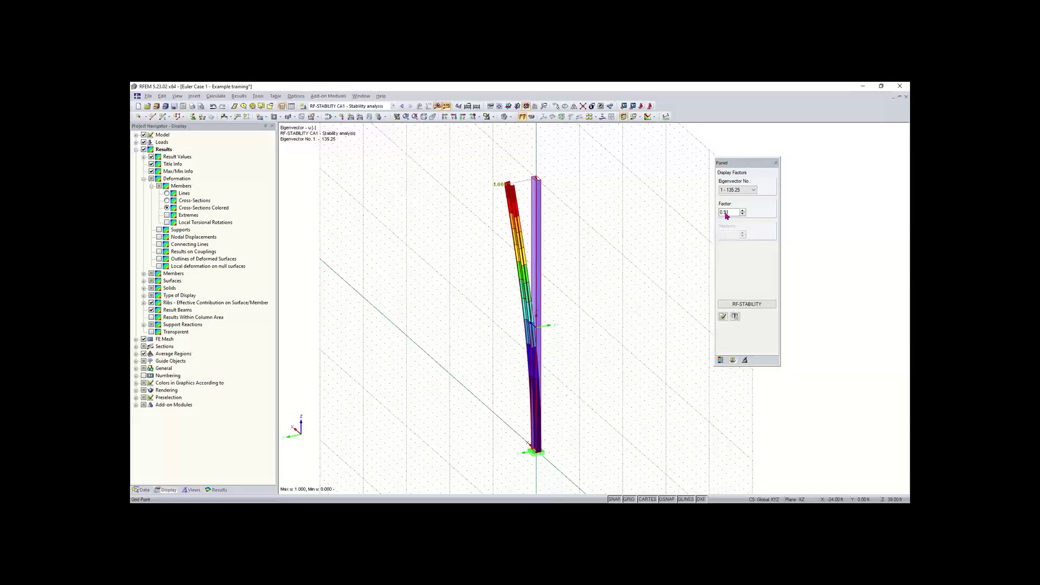
pyautogui.click(746, 307)
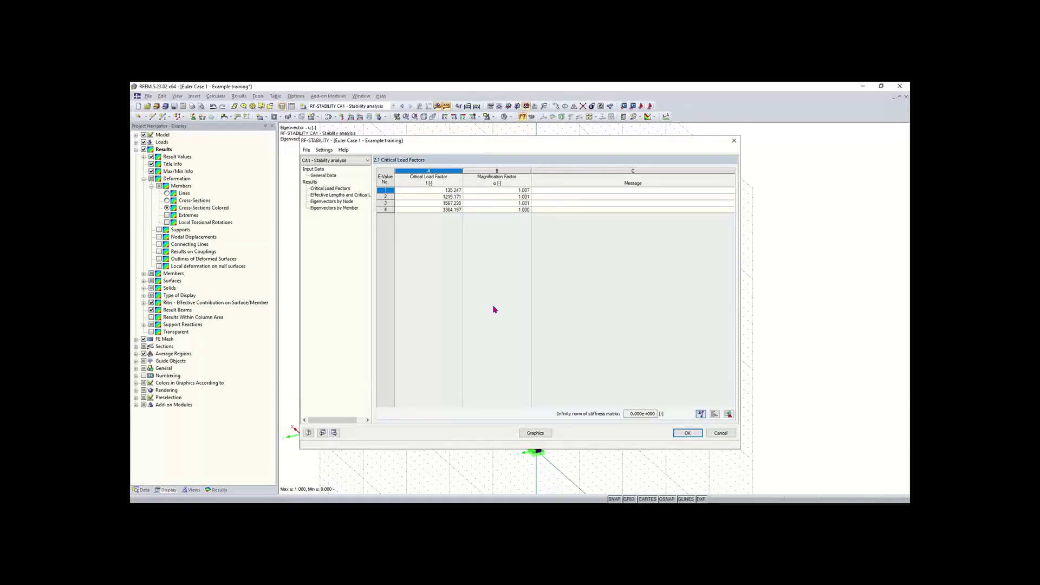
pyautogui.click(334, 196)
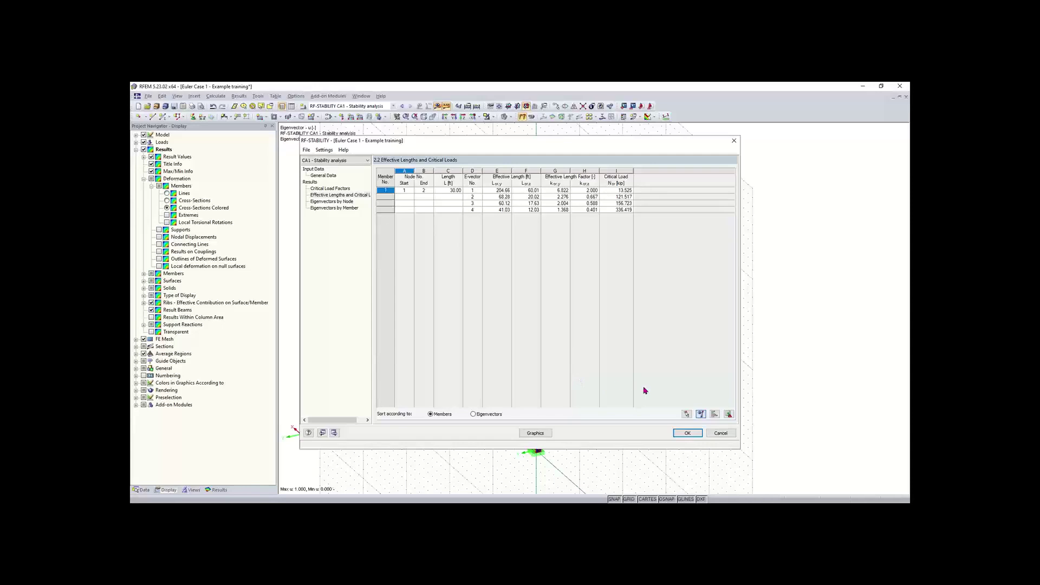
pyautogui.click(687, 434)
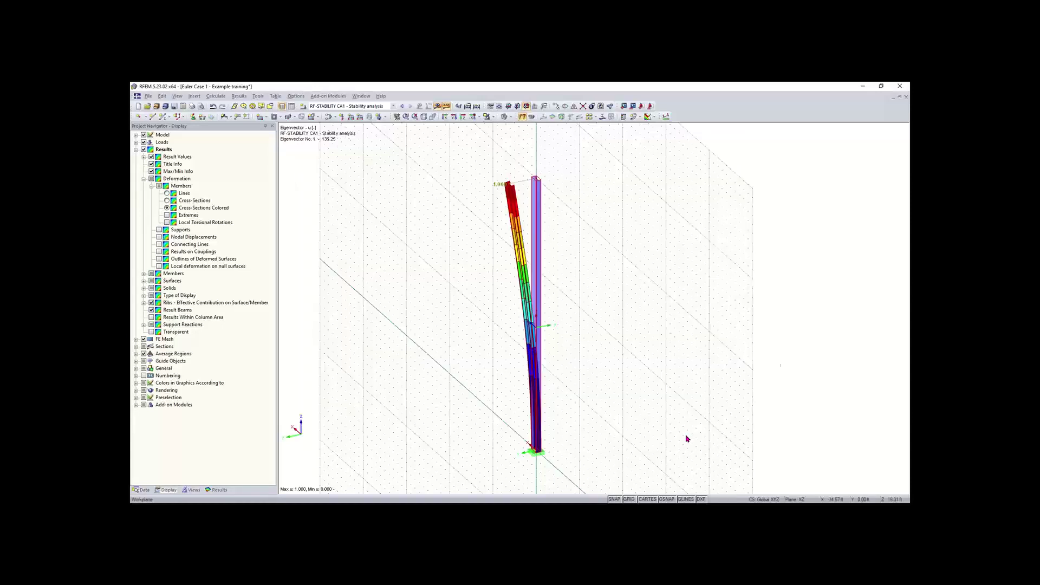
# Switch to load case LC1 and set the nodal load at the column top to PZ = -14 kip.
pyautogui.moveTo(589, 203); pyautogui.dragTo(537, 247, button='middle')
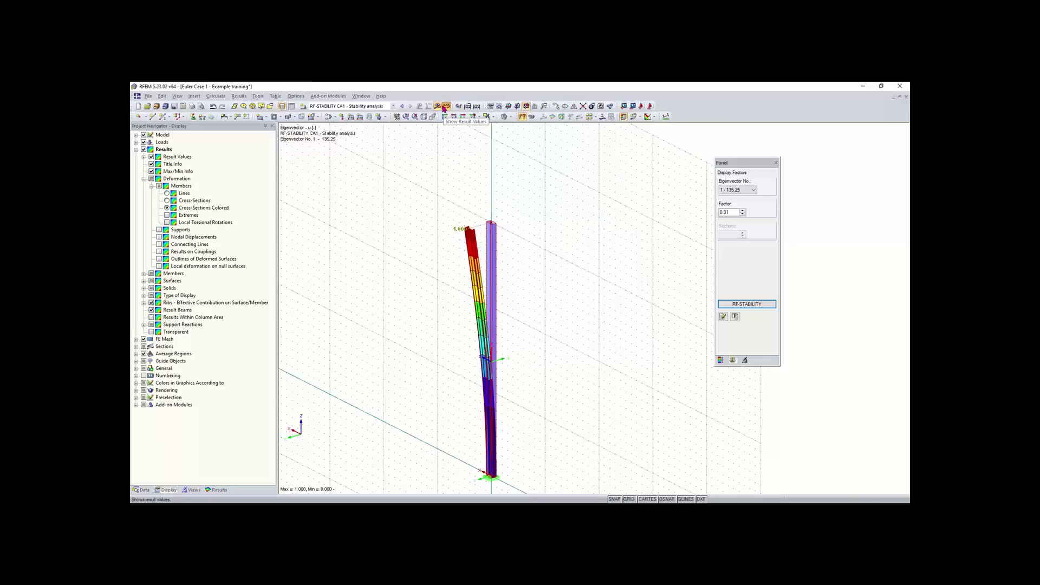
pyautogui.click(361, 96)
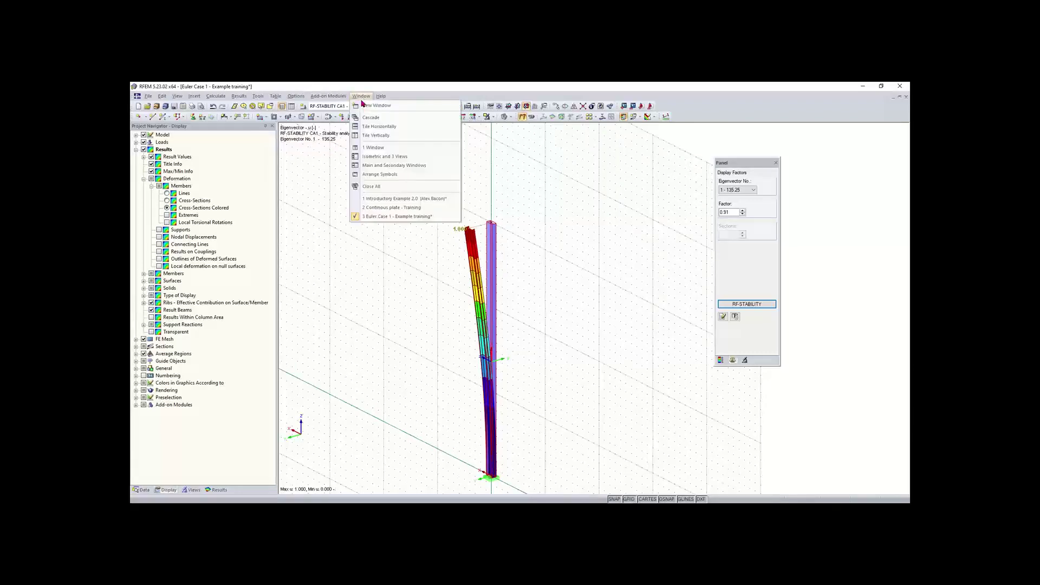
pyautogui.click(337, 106)
pyautogui.click(335, 113)
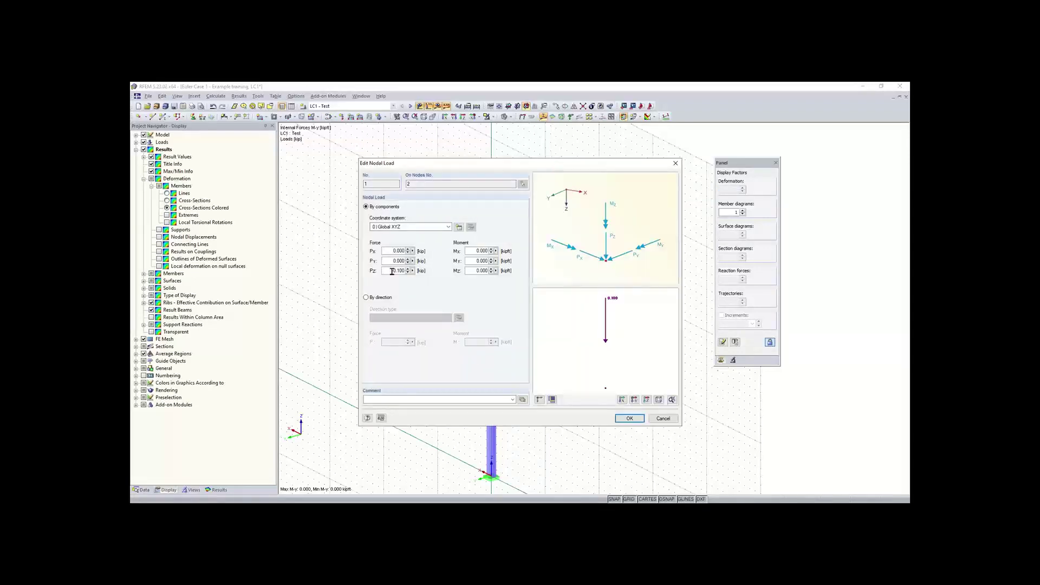
pyautogui.doubleClick(391, 271)
pyautogui.press('BackSpace')
pyautogui.write('-14')
pyautogui.click(629, 418)
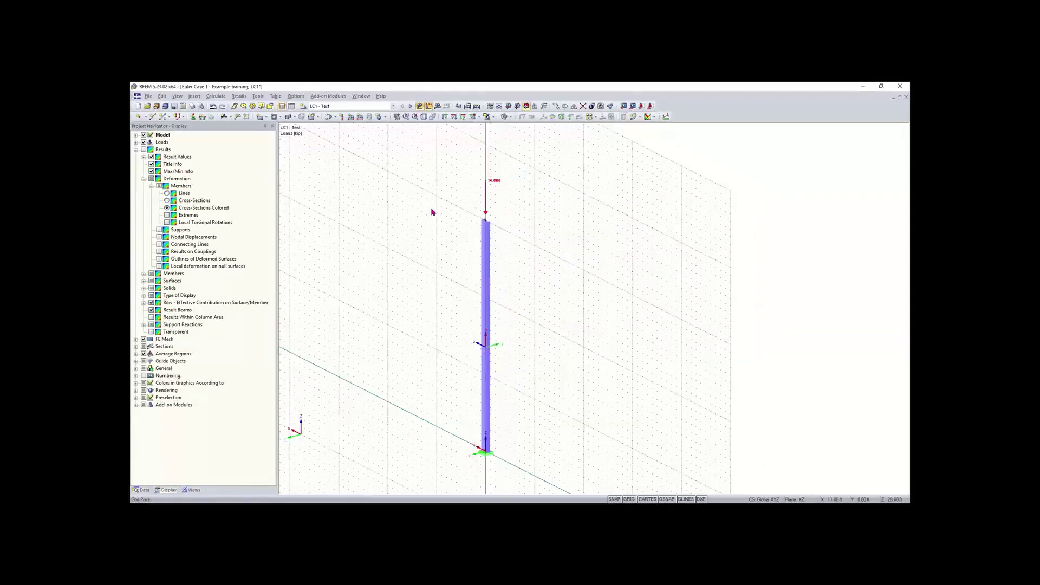
# Try to calculate load case LC1 and read the resulting calculation message.
pyautogui.moveTo(450, 240); pyautogui.dragTo(473, 227, button='middle')
pyautogui.click(438, 106)
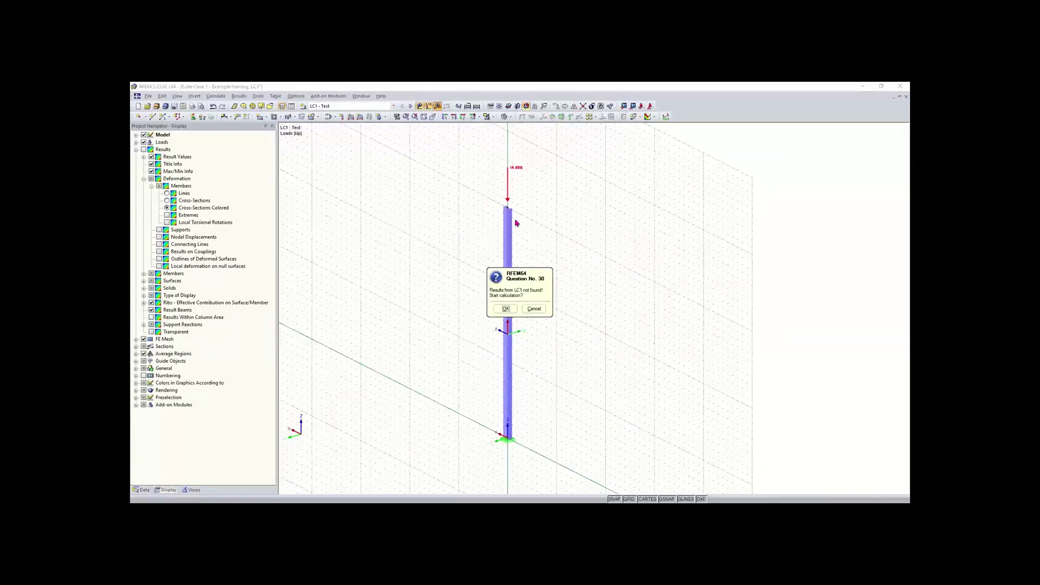
pyautogui.click(506, 309)
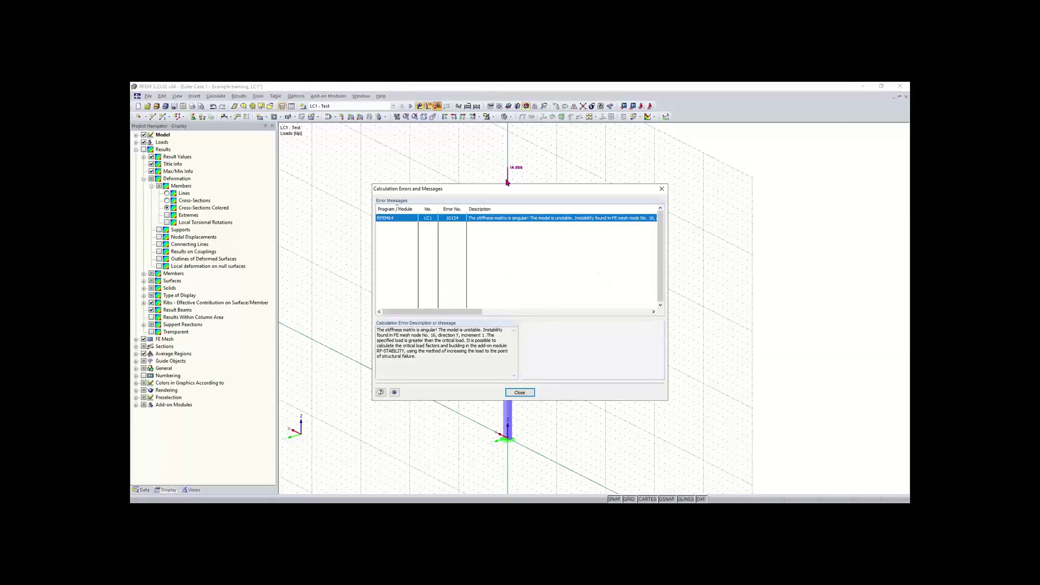
pyautogui.moveTo(484, 189); pyautogui.dragTo(471, 182)
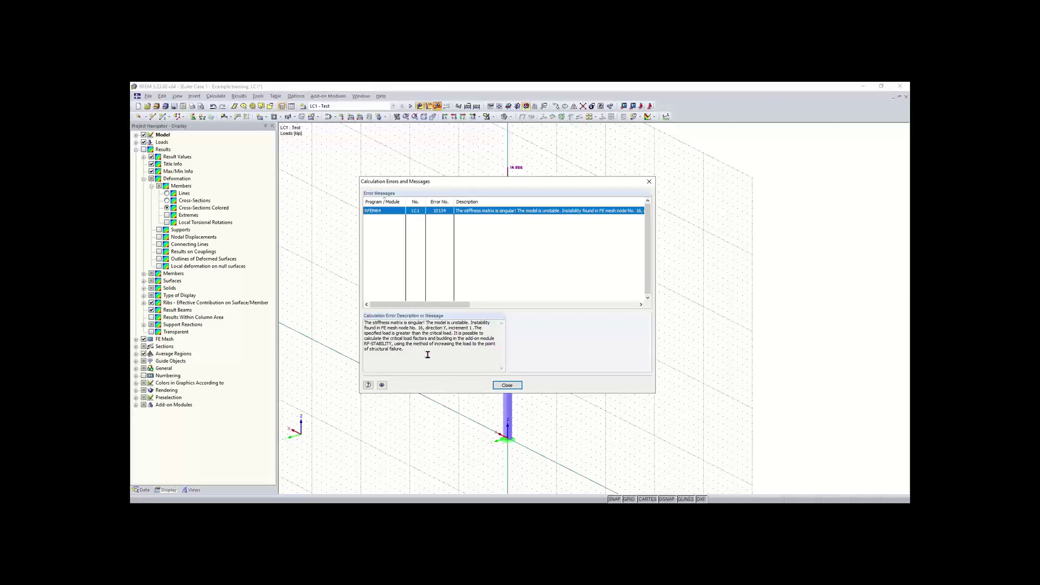
pyautogui.click(507, 386)
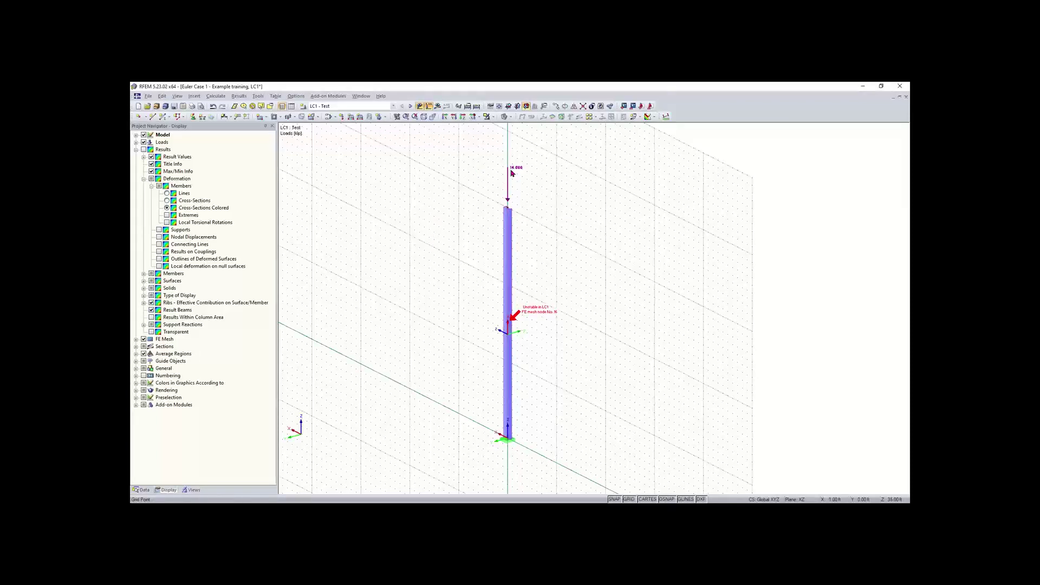
# Set load case LC1's method of analysis to geometrically linear analysis.
pyautogui.click(330, 118)
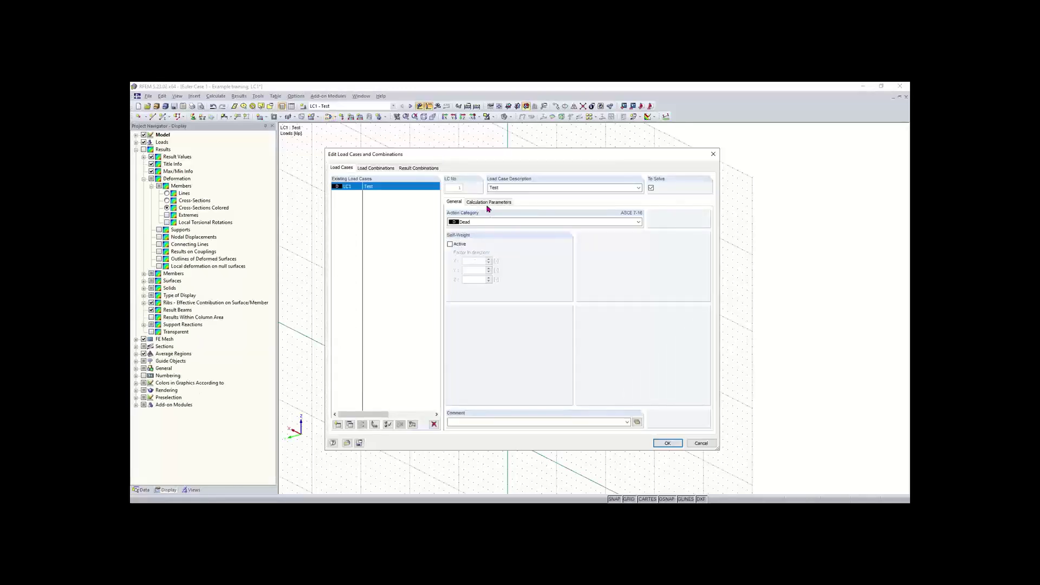
pyautogui.click(488, 203)
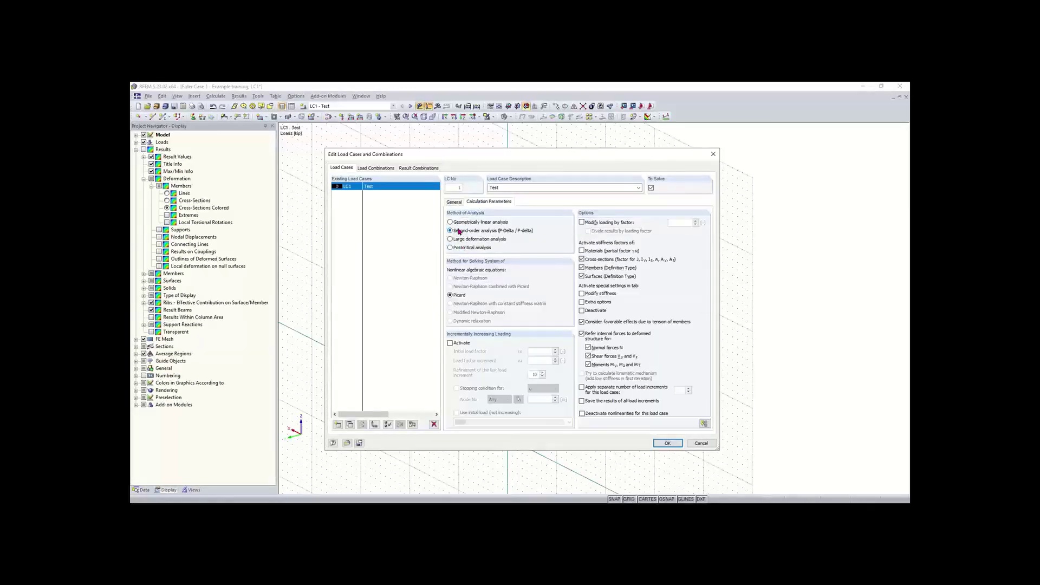
pyautogui.click(450, 222)
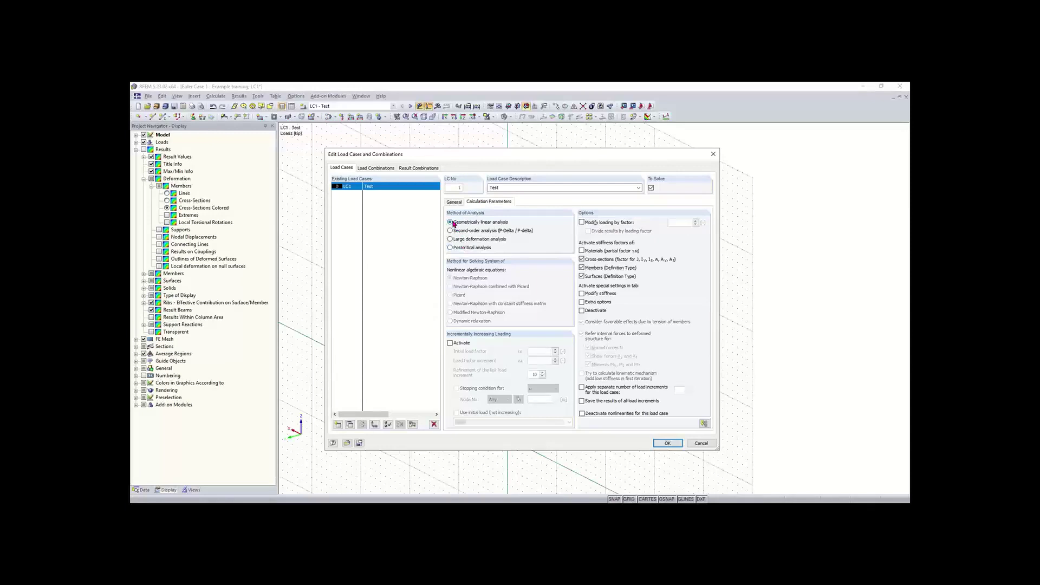
pyautogui.click(675, 443)
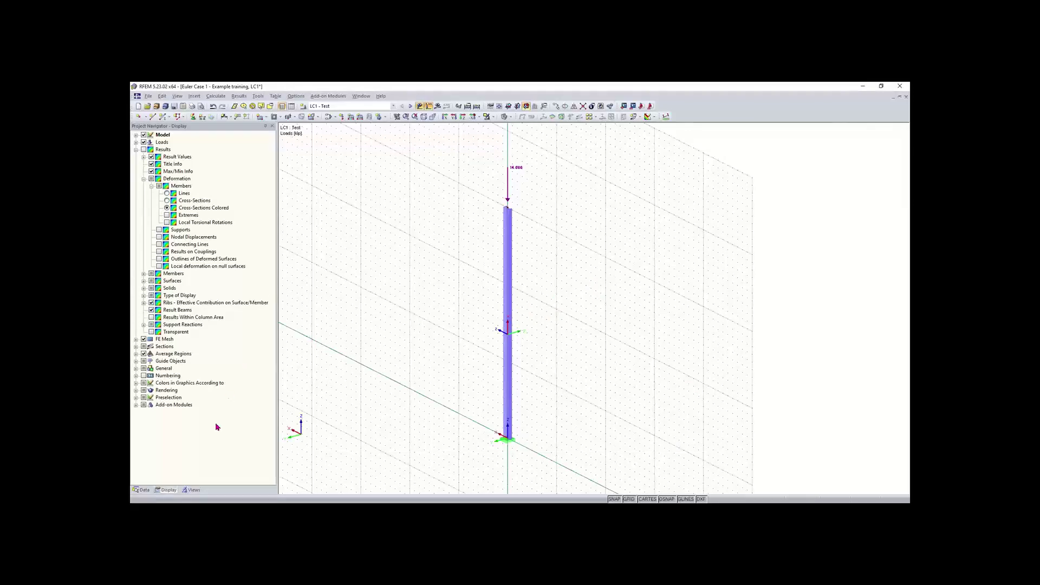
# Rerun the RF-STABILITY eigenvalue analysis, importing axial forces from load case LC1 - Test.
pyautogui.click(147, 490)
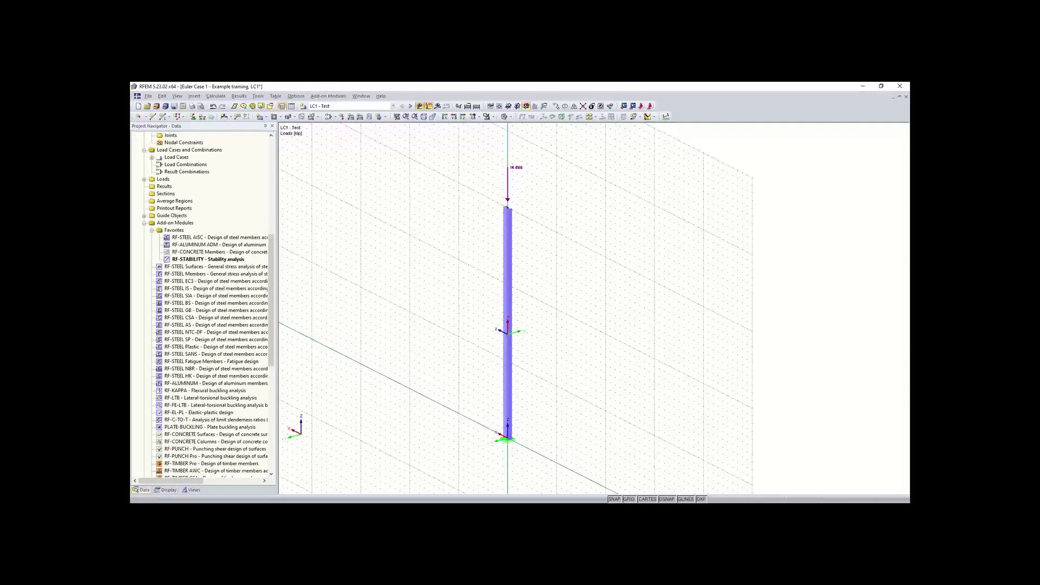
pyautogui.doubleClick(217, 259)
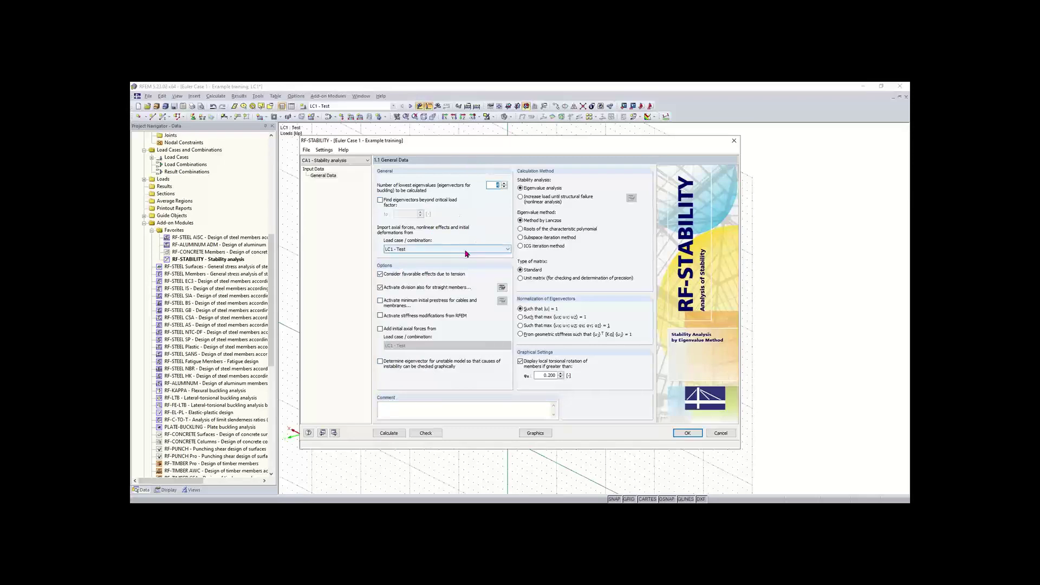
pyautogui.click(418, 250)
pyautogui.click(418, 256)
pyautogui.click(388, 435)
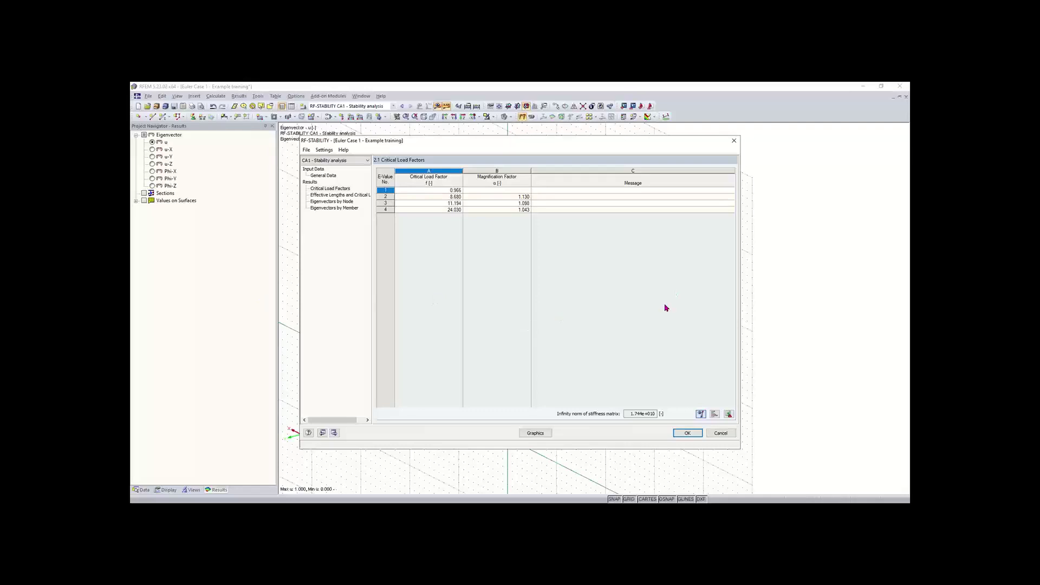
pyautogui.moveTo(638, 472)
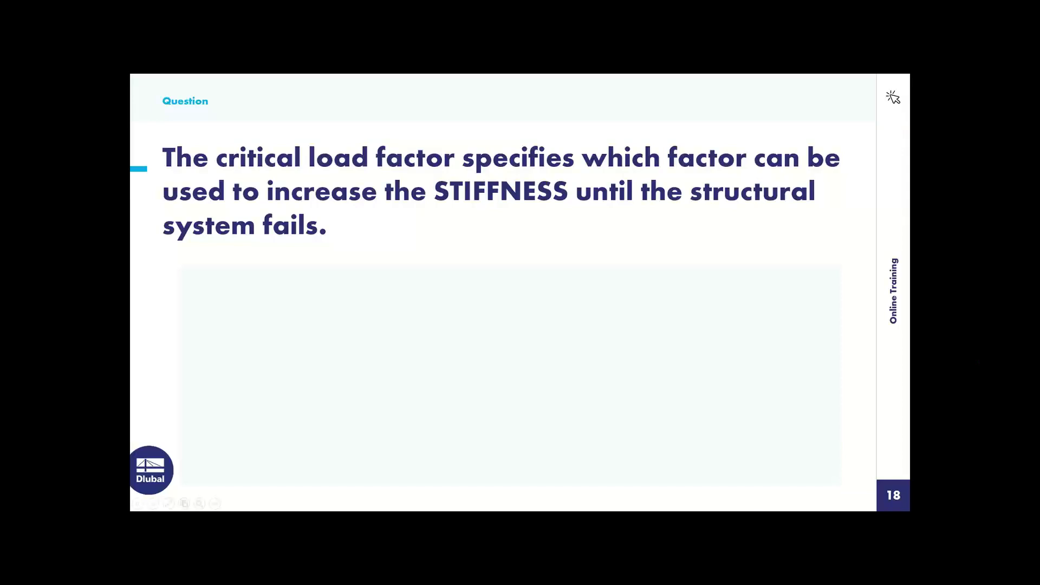
pyautogui.press('Right')
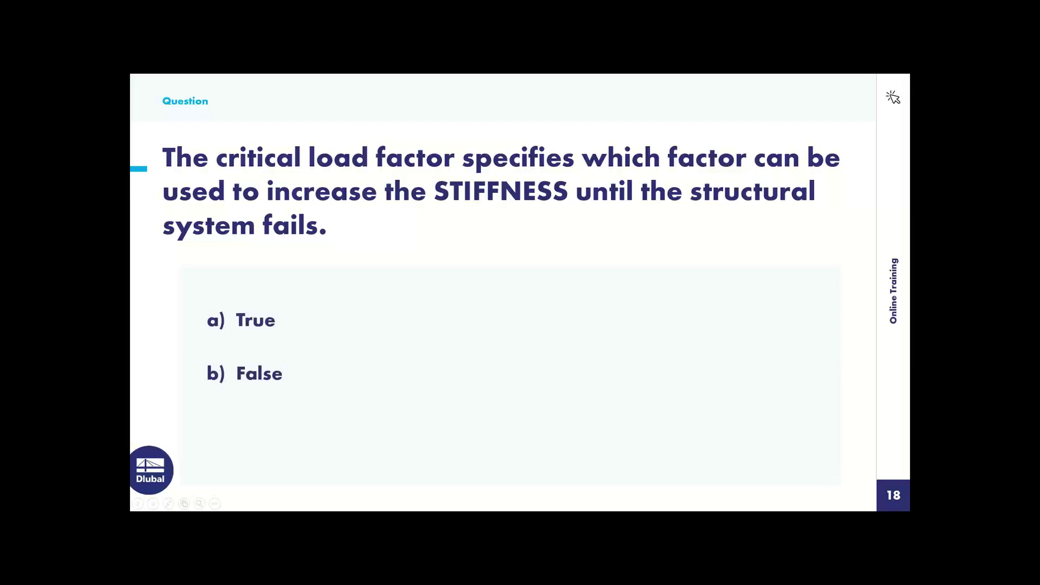
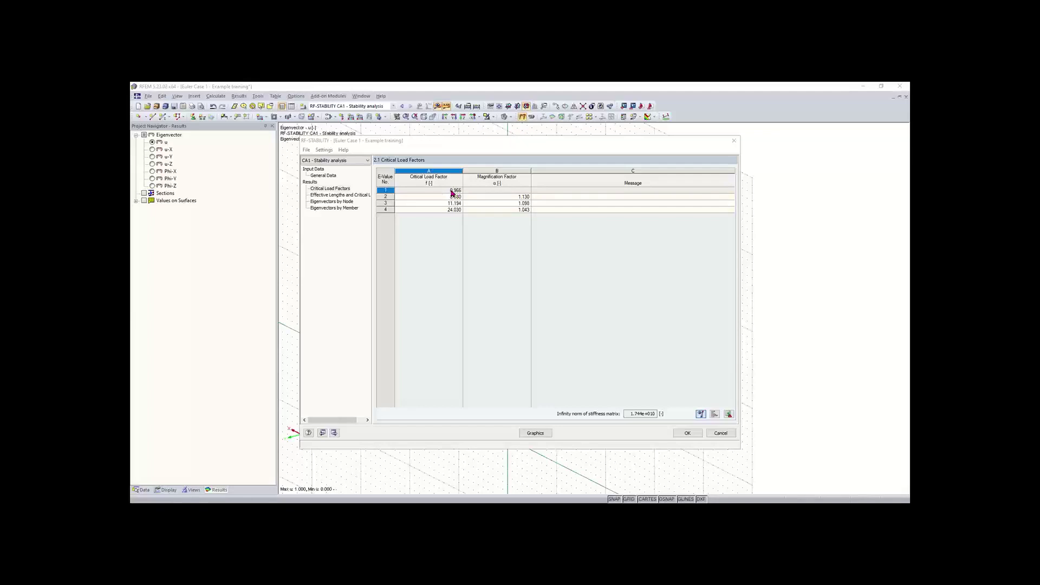
# Check the first eigenvalue's critical load factor, close the stability results and display load case LC1.
pyautogui.click(455, 192)
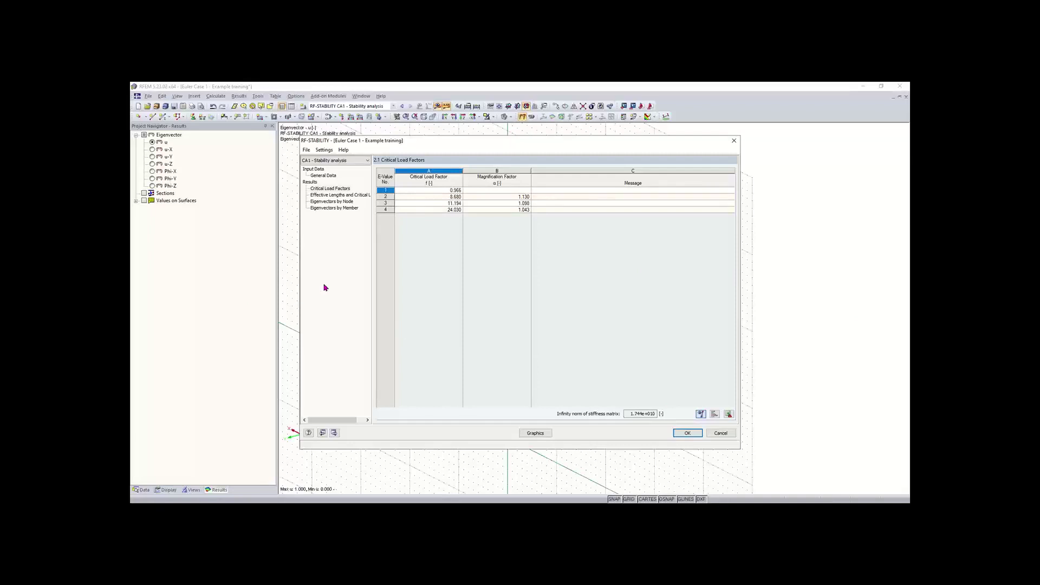
pyautogui.click(695, 433)
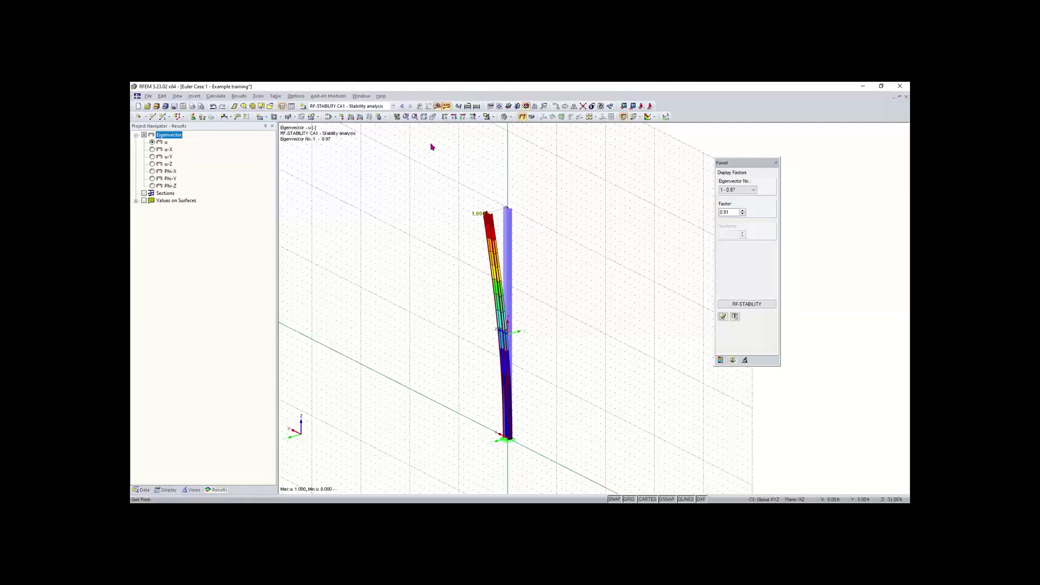
pyautogui.click(351, 106)
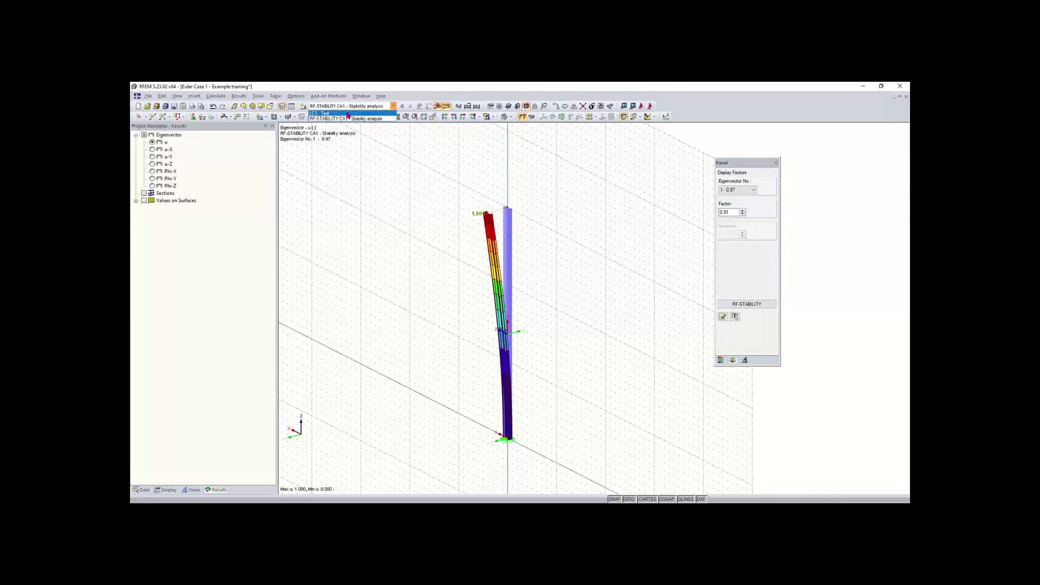
pyautogui.click(347, 113)
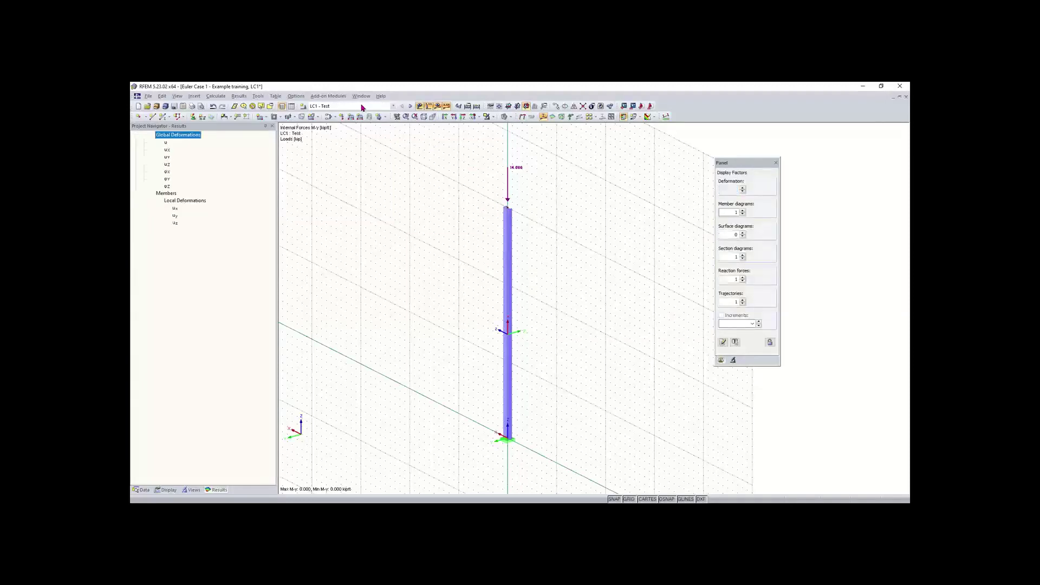
pyautogui.click(363, 107)
pyautogui.click(360, 111)
pyautogui.click(360, 109)
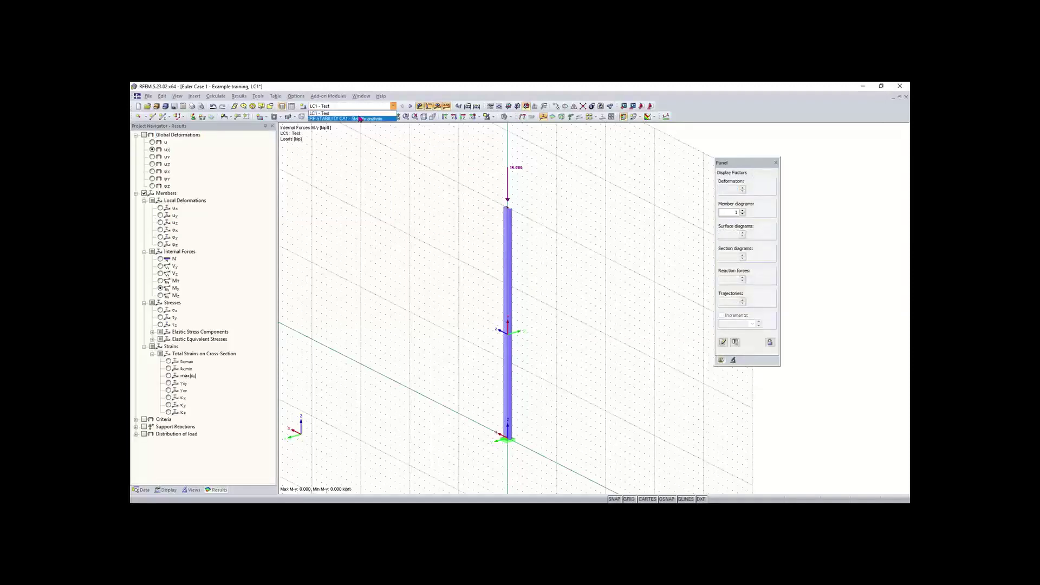
pyautogui.click(358, 110)
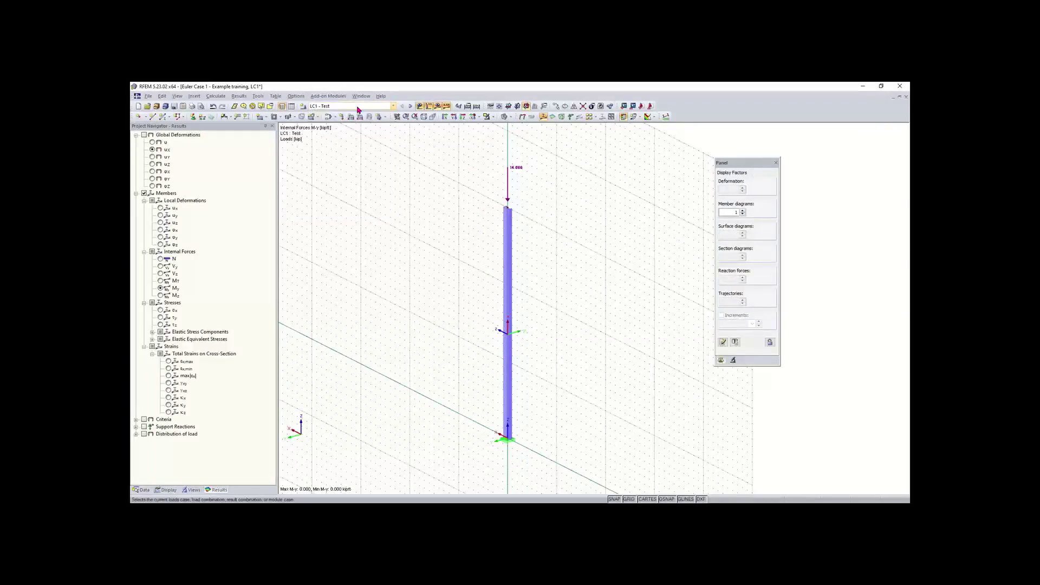
pyautogui.click(358, 110)
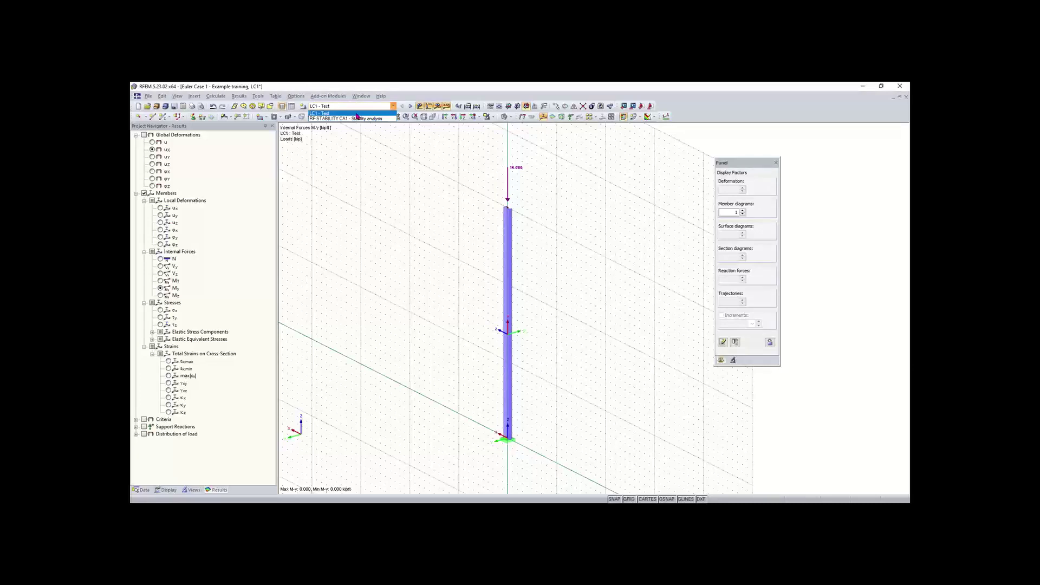
pyautogui.click(356, 110)
pyautogui.click(355, 110)
pyautogui.click(354, 111)
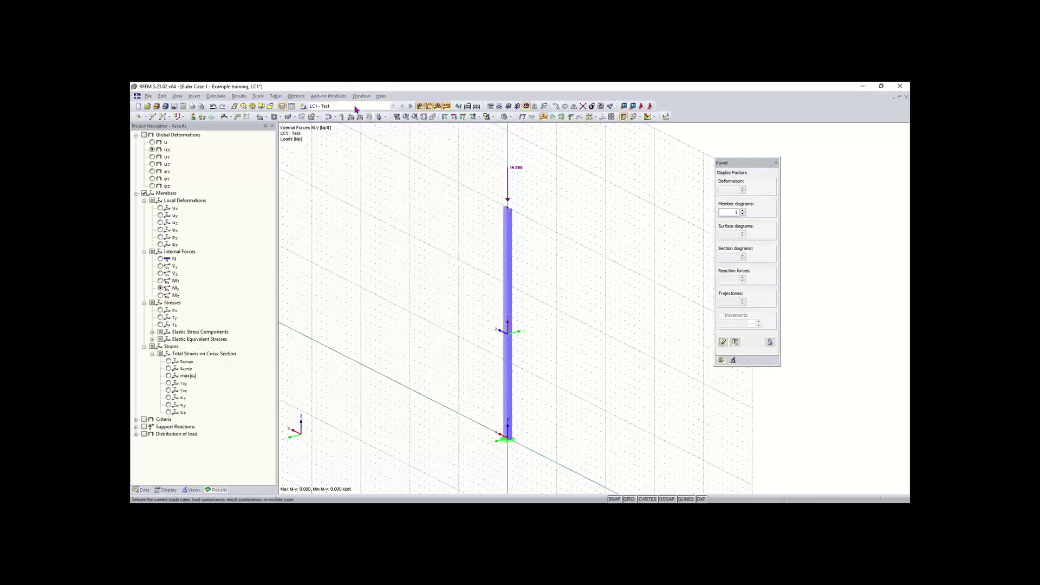
pyautogui.click(353, 110)
pyautogui.click(353, 113)
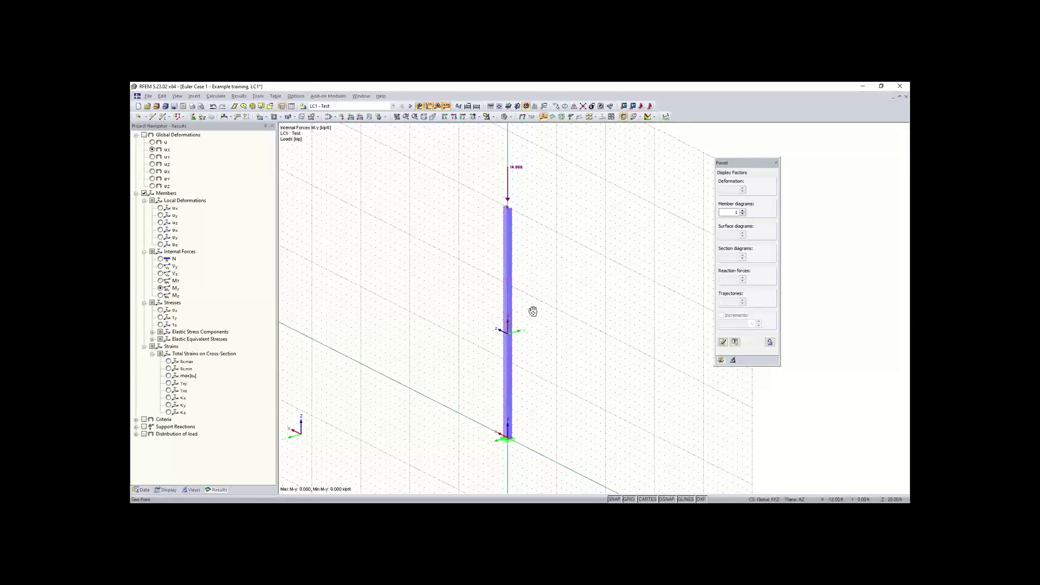
# Change the nodal load on top of the column to 5 kip acting downward.
pyautogui.moveTo(531, 311); pyautogui.dragTo(473, 308, button='middle')
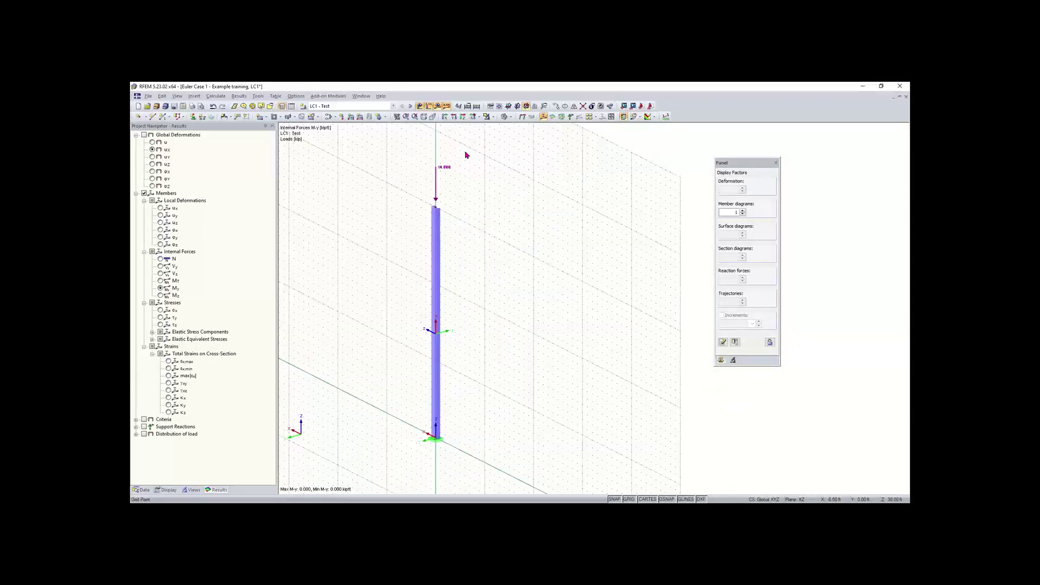
pyautogui.moveTo(465, 153); pyautogui.dragTo(409, 205)
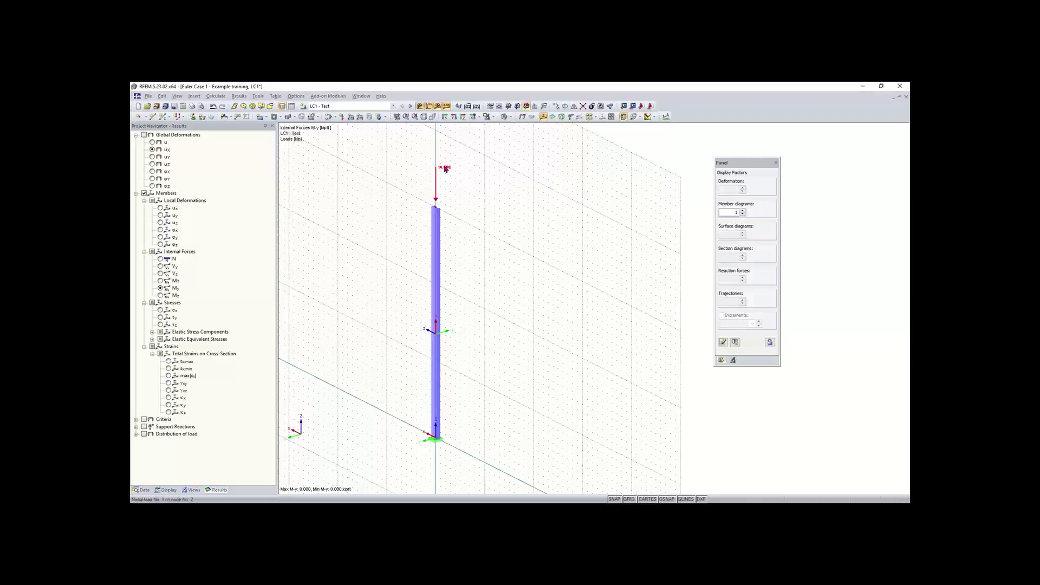
pyautogui.doubleClick(445, 170)
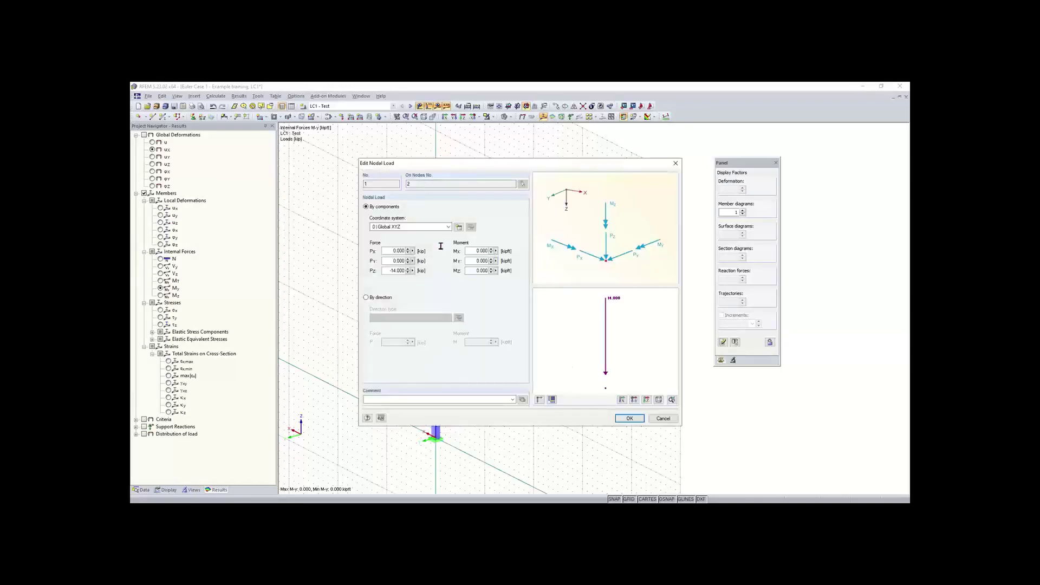
pyautogui.moveTo(382, 272); pyautogui.dragTo(429, 278)
pyautogui.press('BackSpace')
pyautogui.write('5')
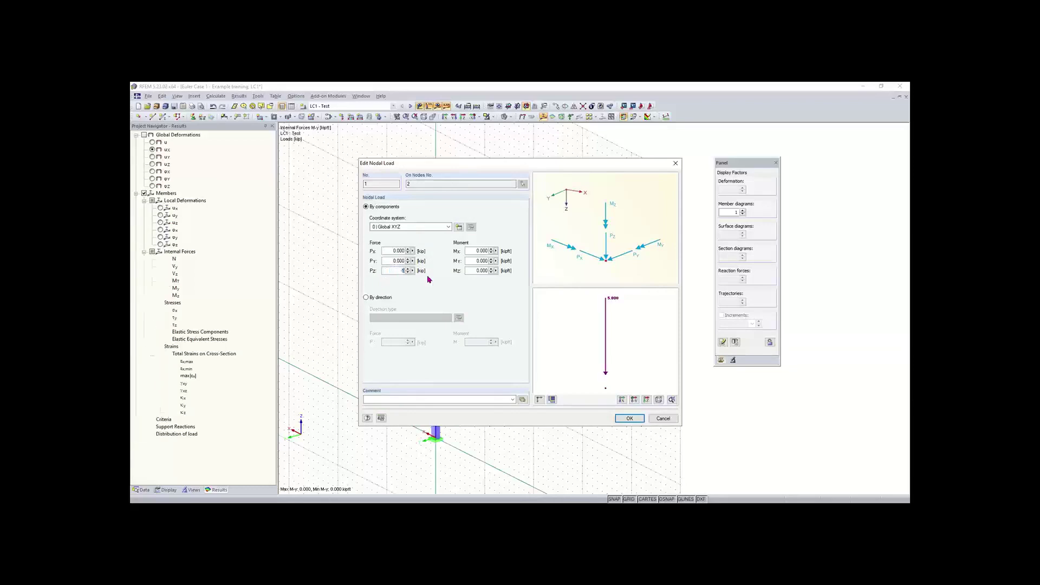
pyautogui.click(627, 419)
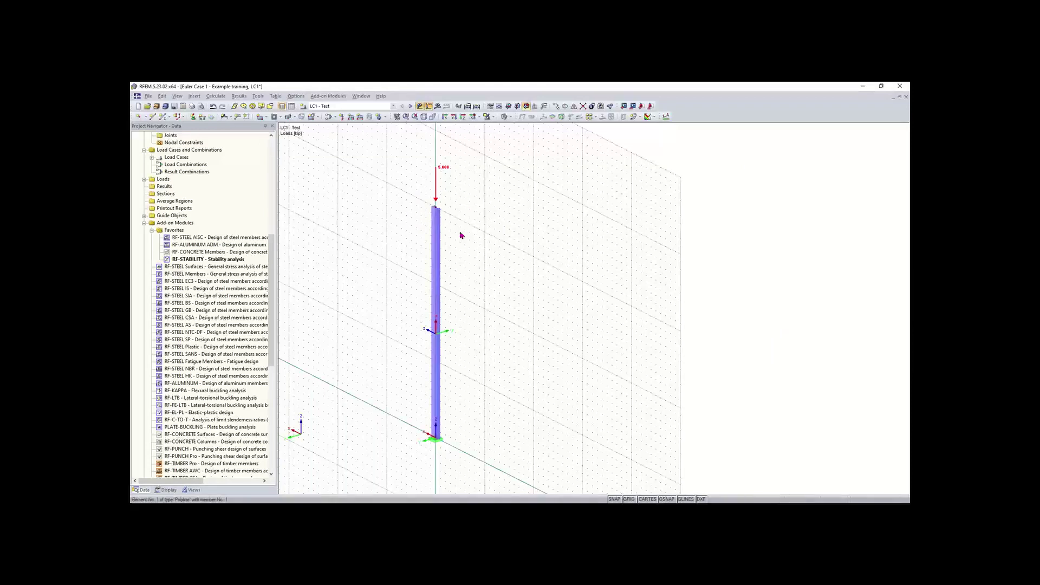
# Try to shorten the column by setting its top node's Z coordinate to 10 ft, and undo the change.
pyautogui.moveTo(407, 213); pyautogui.dragTo(501, 182)
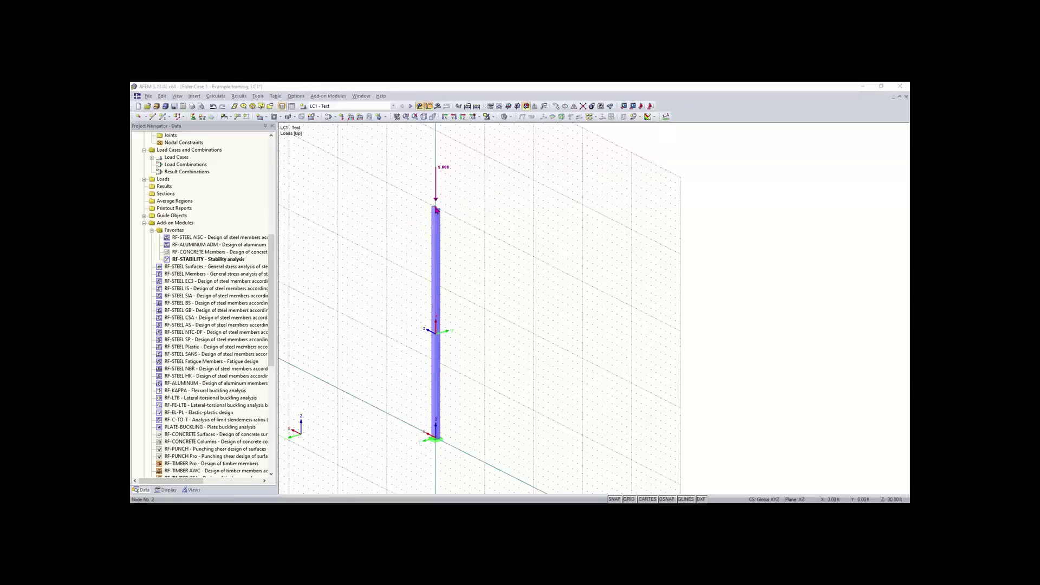
pyautogui.doubleClick(437, 209)
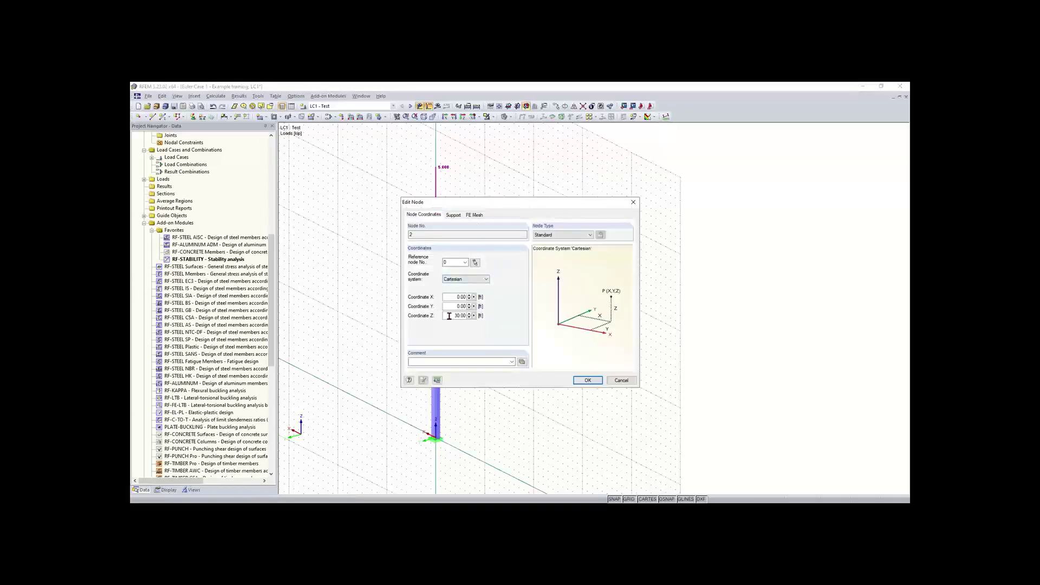
pyautogui.doubleClick(449, 316)
pyautogui.write('10')
pyautogui.press('Return')
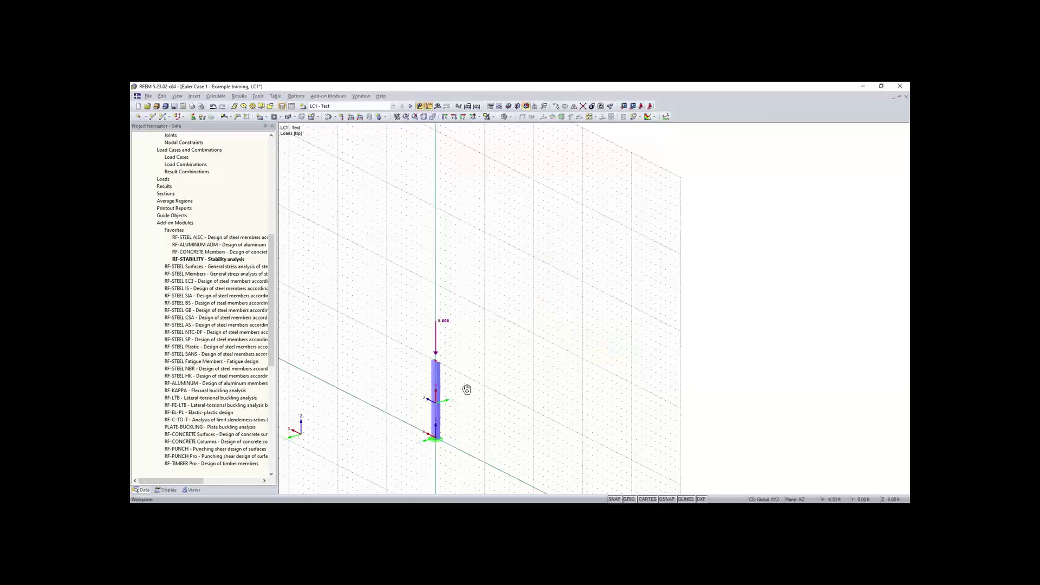
pyautogui.moveTo(465, 388); pyautogui.dragTo(510, 319, button='middle')
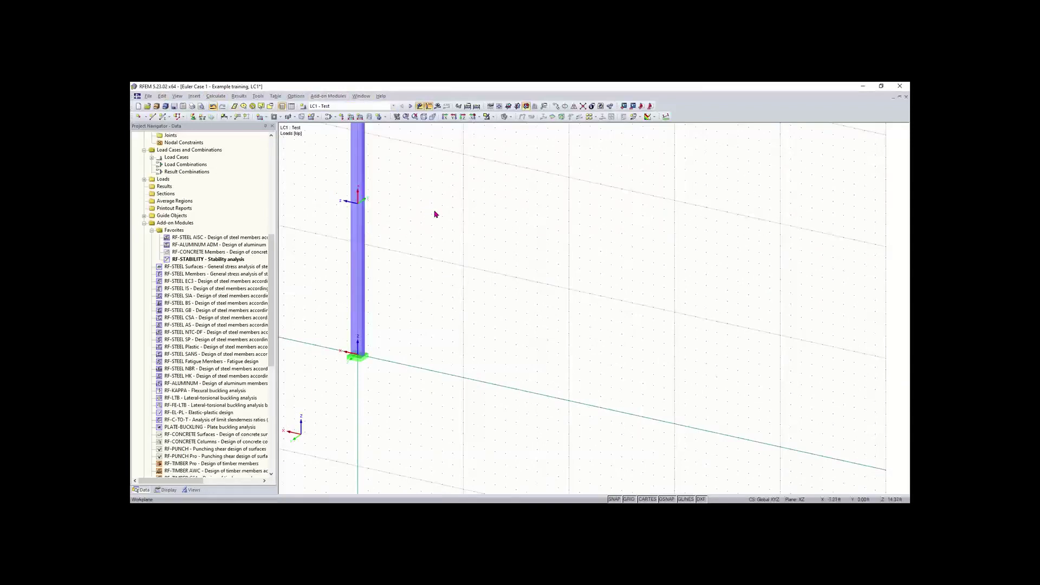
pyautogui.scroll(-4, 436, 212)
pyautogui.moveTo(452, 275); pyautogui.dragTo(448, 412, button='middle')
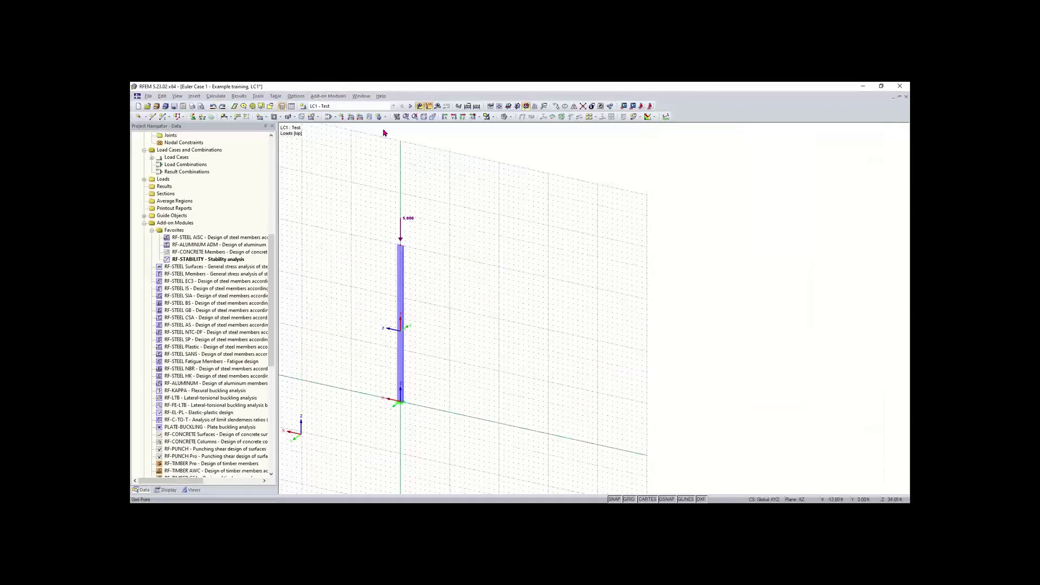
# Save the model and save a copy of it to the Desktop as Moment frame.
pyautogui.click(174, 107)
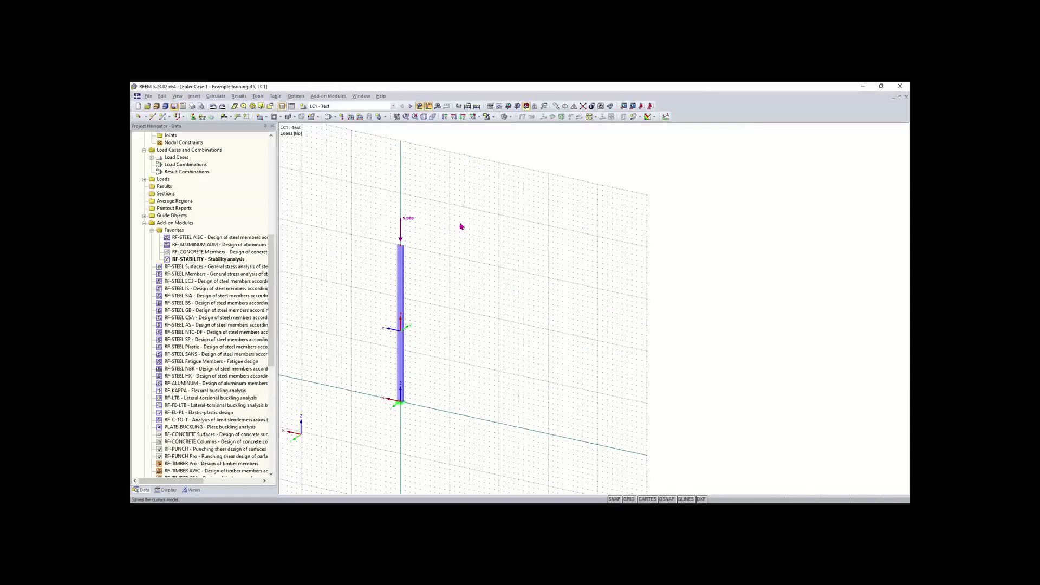
pyautogui.click(148, 96)
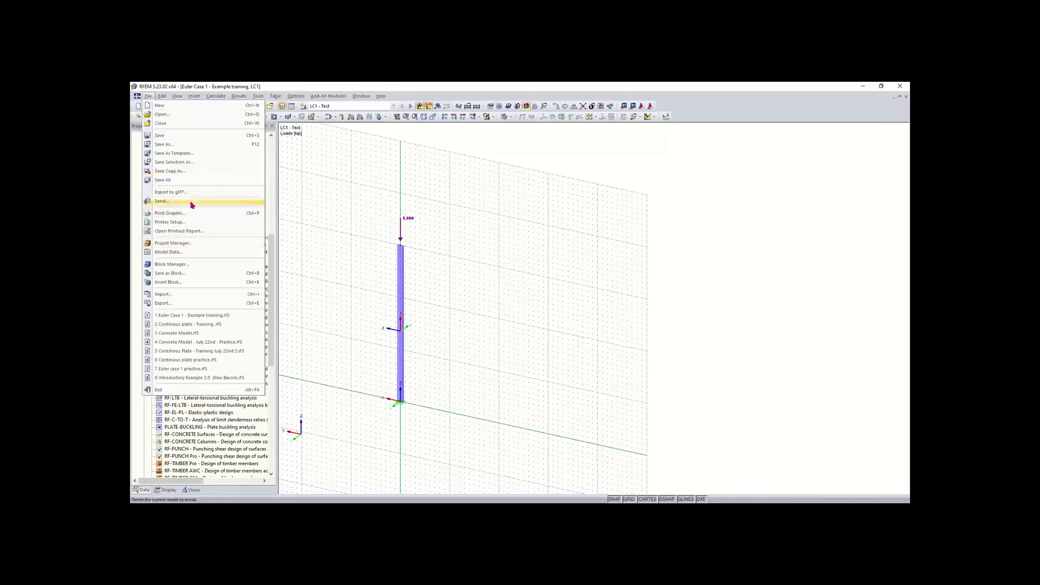
pyautogui.click(174, 171)
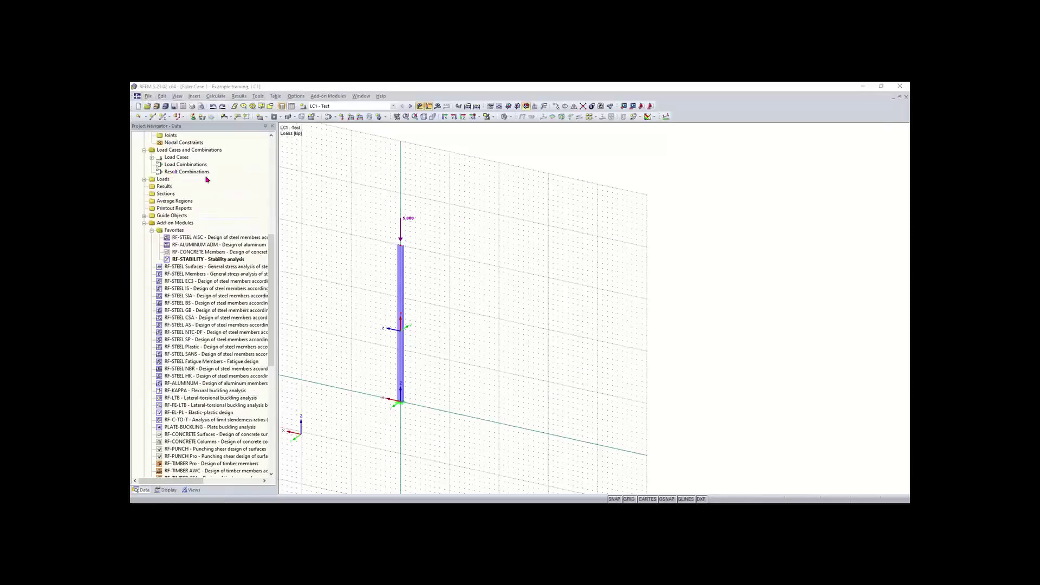
pyautogui.click(534, 339)
pyautogui.click(350, 230)
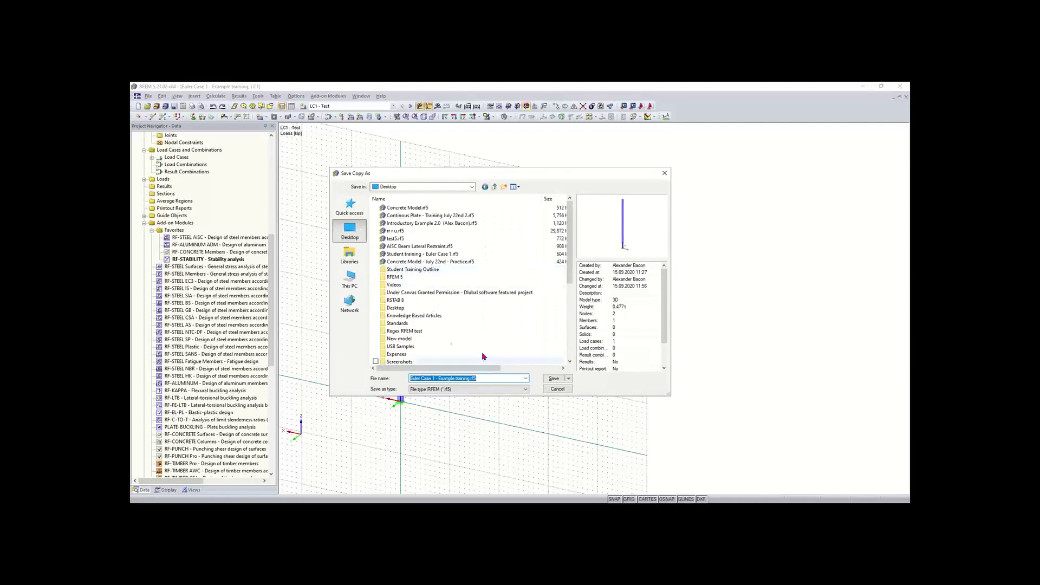
pyautogui.press('BackSpace')
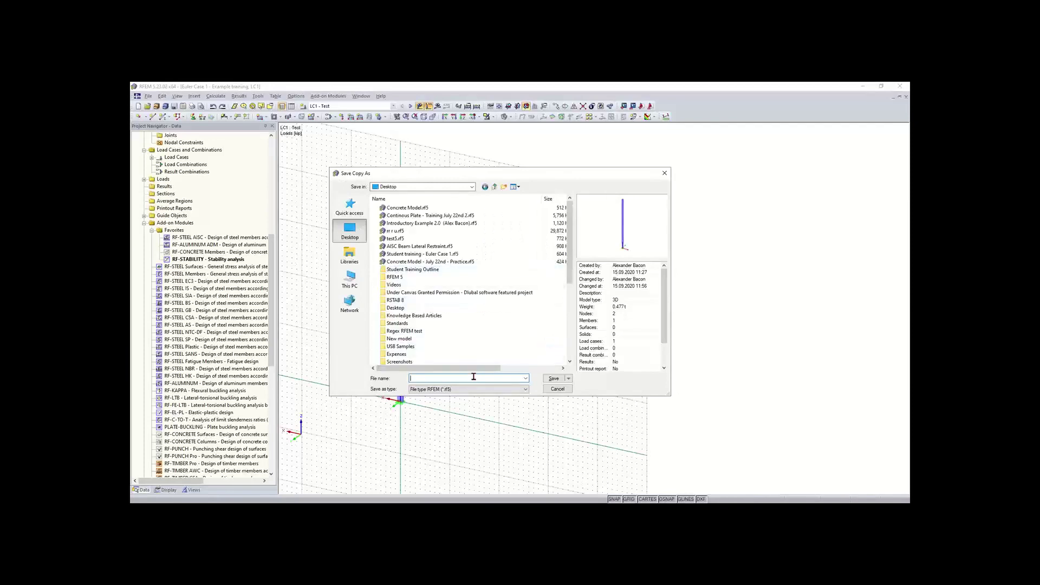
pyautogui.write('Moment frame')
pyautogui.click(554, 378)
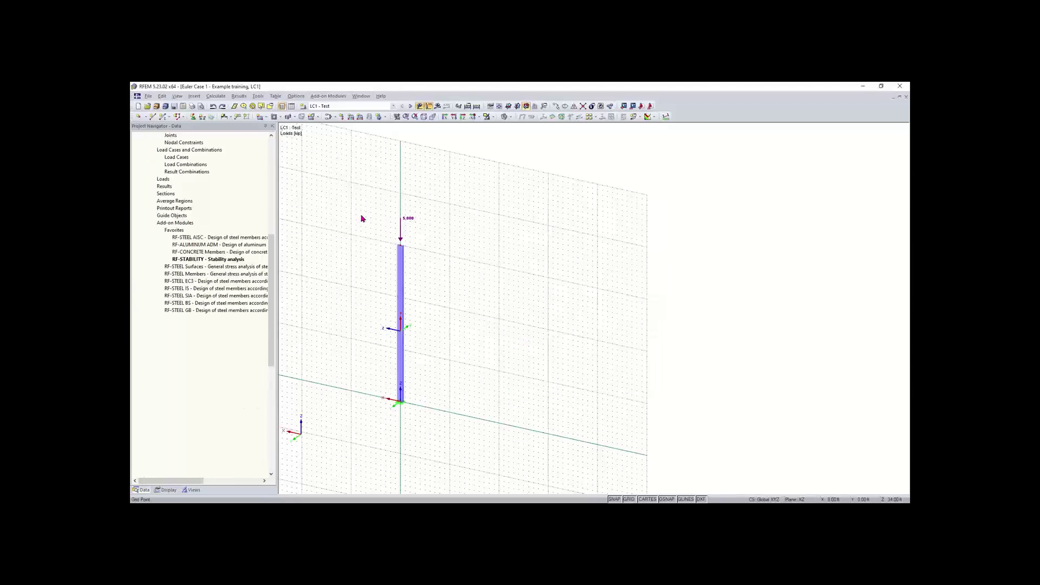
# Open the Moment frame.rf5 model from the Desktop.
pyautogui.click(149, 97)
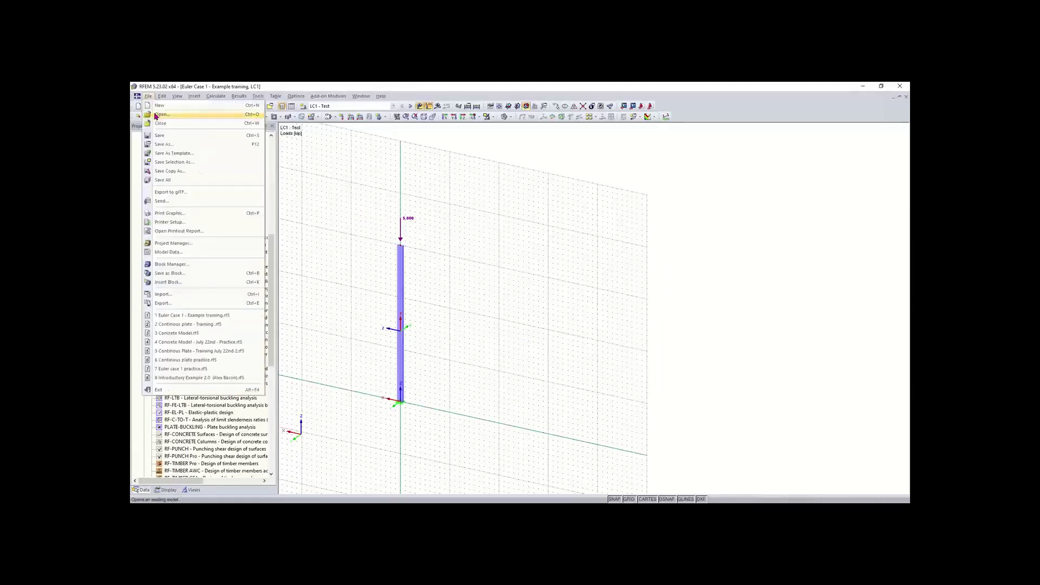
pyautogui.click(160, 114)
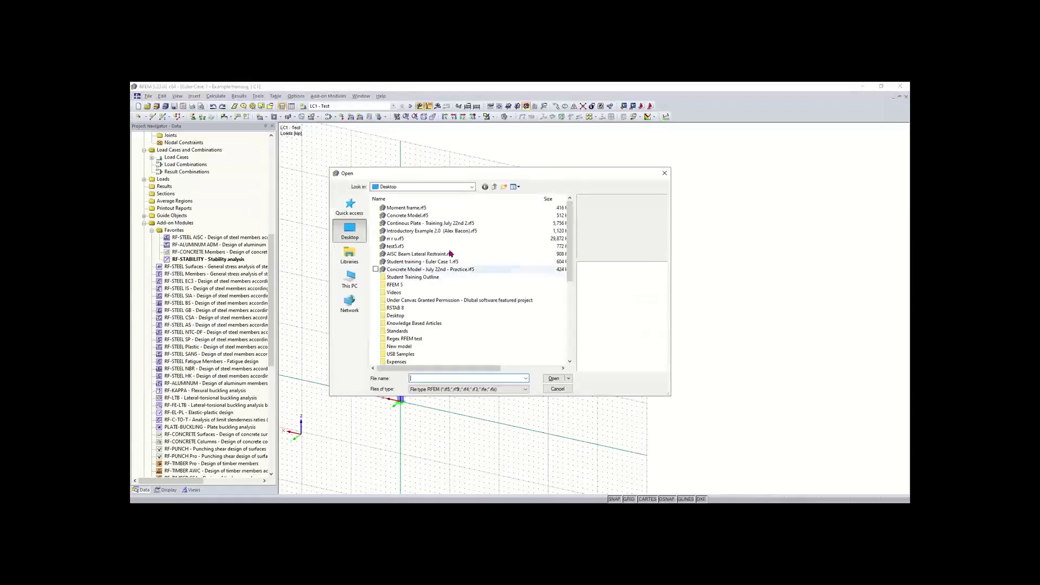
pyautogui.click(410, 209)
pyautogui.click(553, 379)
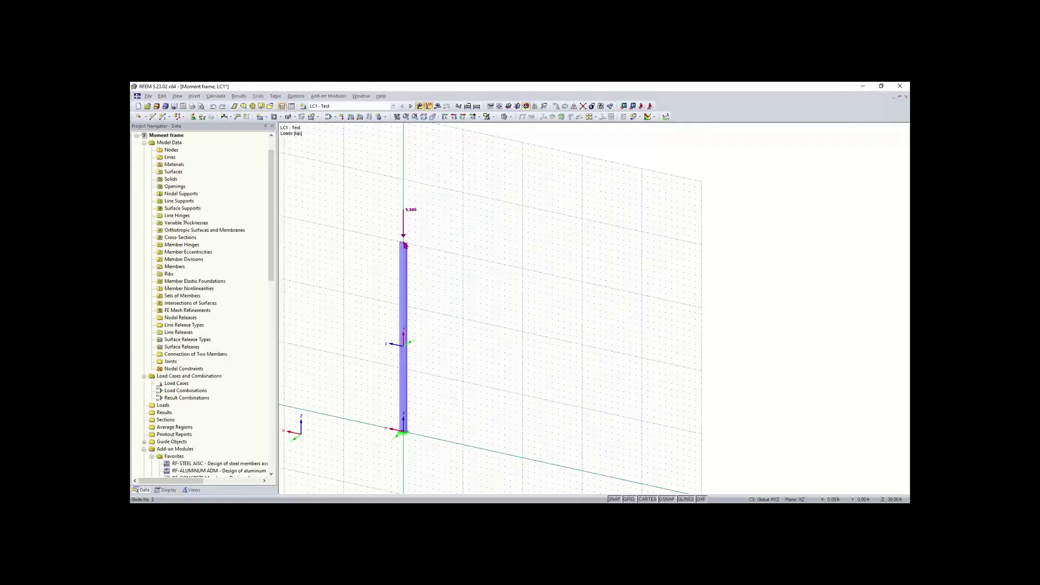
# Set the Z coordinate of the column's top node to 10 ft.
pyautogui.doubleClick(404, 245)
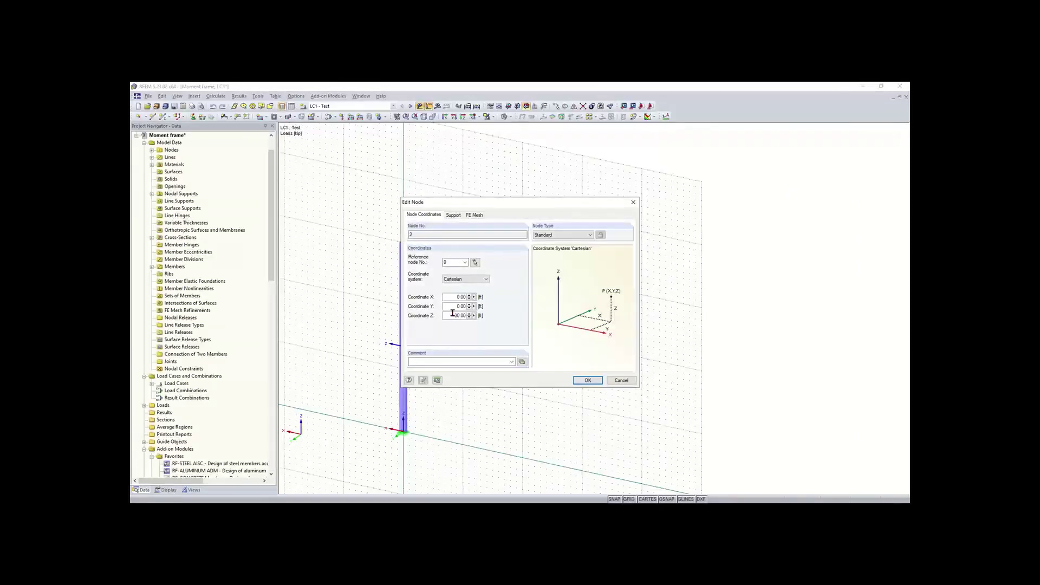
pyautogui.write('10')
pyautogui.click(590, 380)
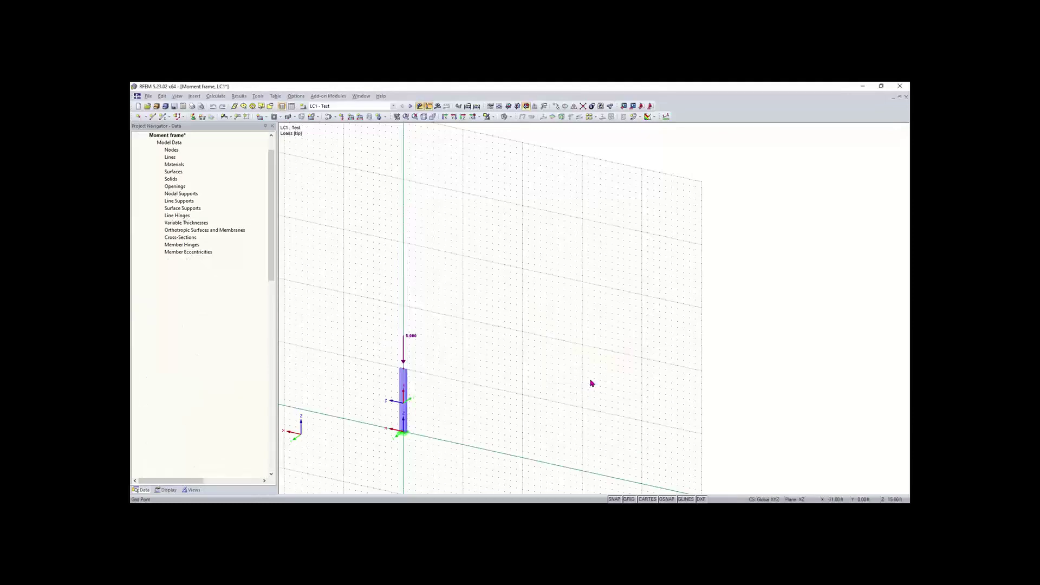
# Copy the column with its base support about 20 ft along the negative X axis.
pyautogui.moveTo(471, 407); pyautogui.dragTo(434, 336, button='middle')
pyautogui.scroll(2, 434, 336)
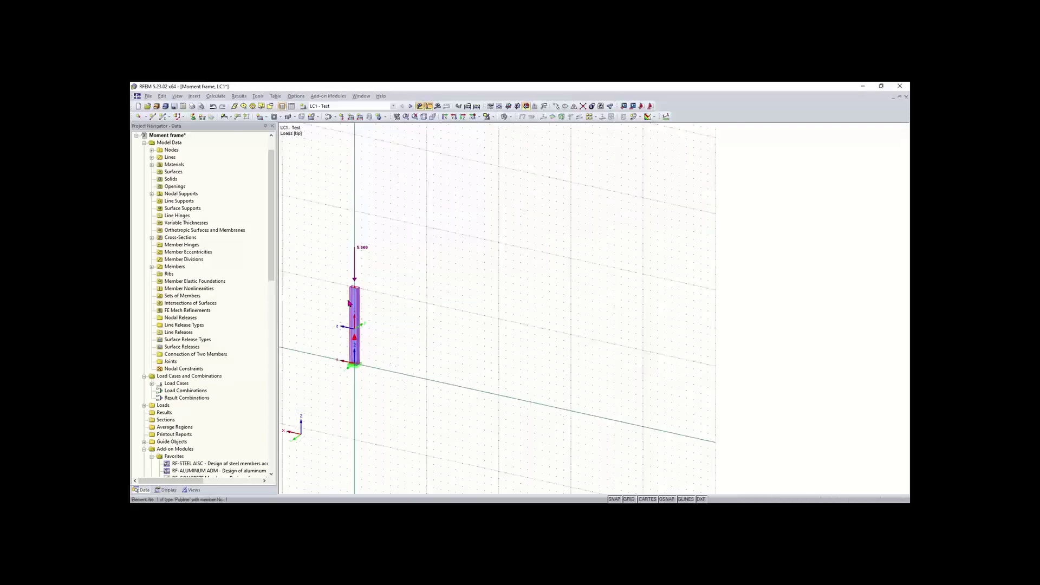
pyautogui.scroll(1, 349, 304)
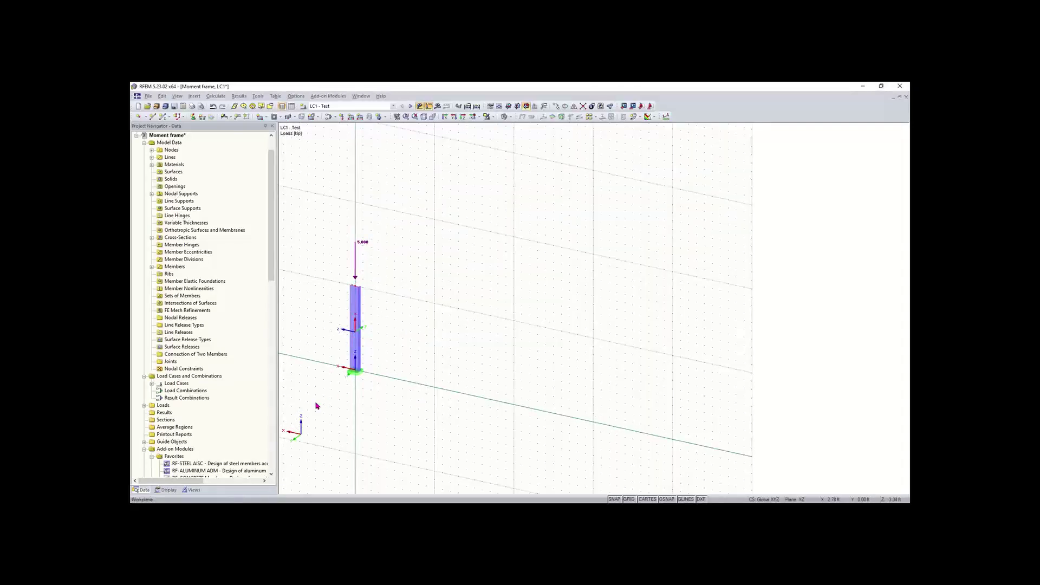
pyautogui.moveTo(326, 395); pyautogui.dragTo(412, 250)
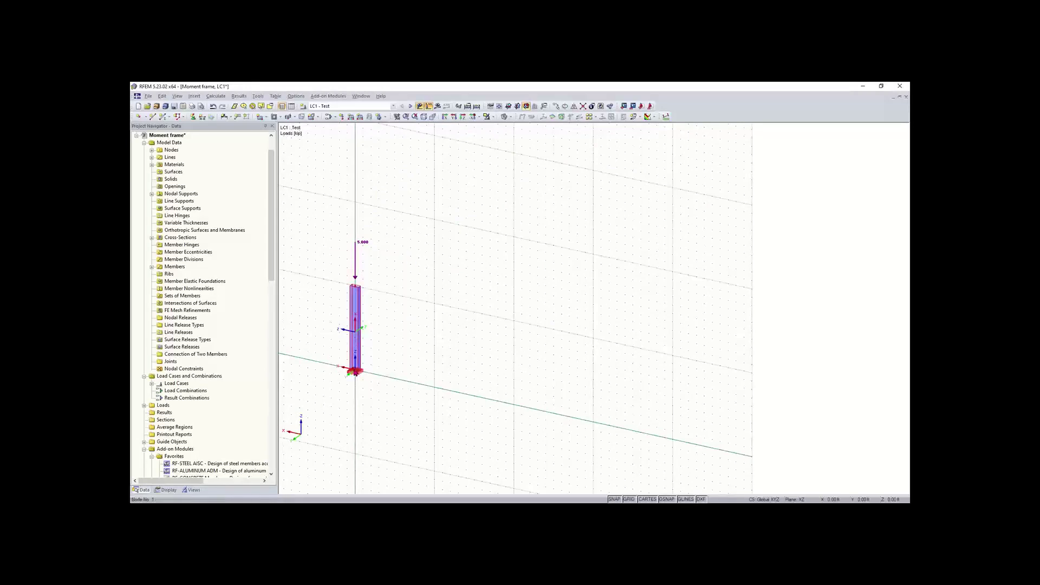
pyautogui.keyDown('ctrl'); pyautogui.moveTo(355, 373); pyautogui.dragTo(513, 408); pyautogui.keyUp('ctrl')
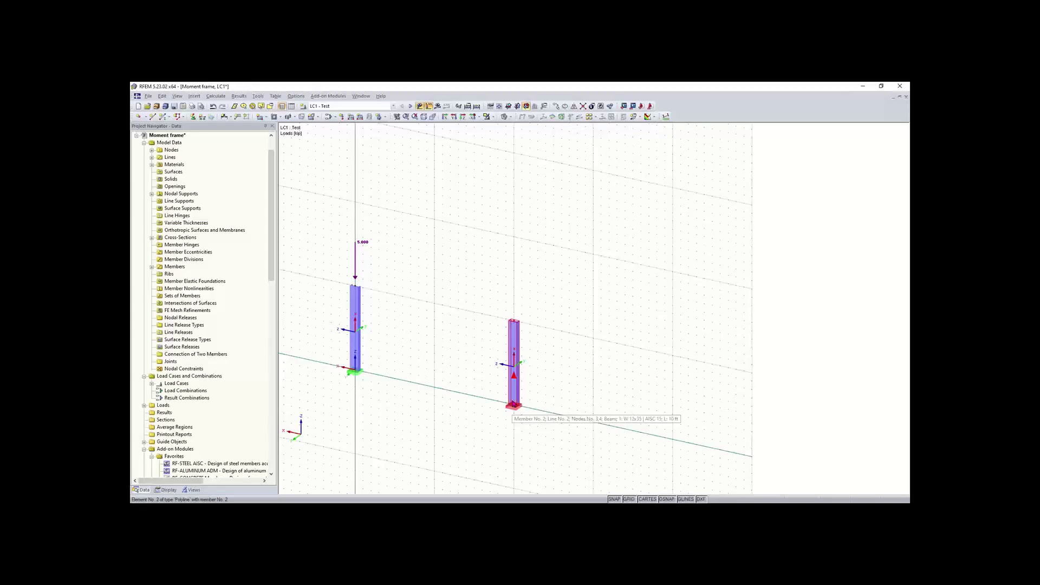
# Reposition the copied column about 10 ft from the original along the positive X axis.
pyautogui.keyDown('ctrl'); pyautogui.moveTo(604, 311); pyautogui.dragTo(534, 399, button='middle'); pyautogui.keyUp('ctrl')
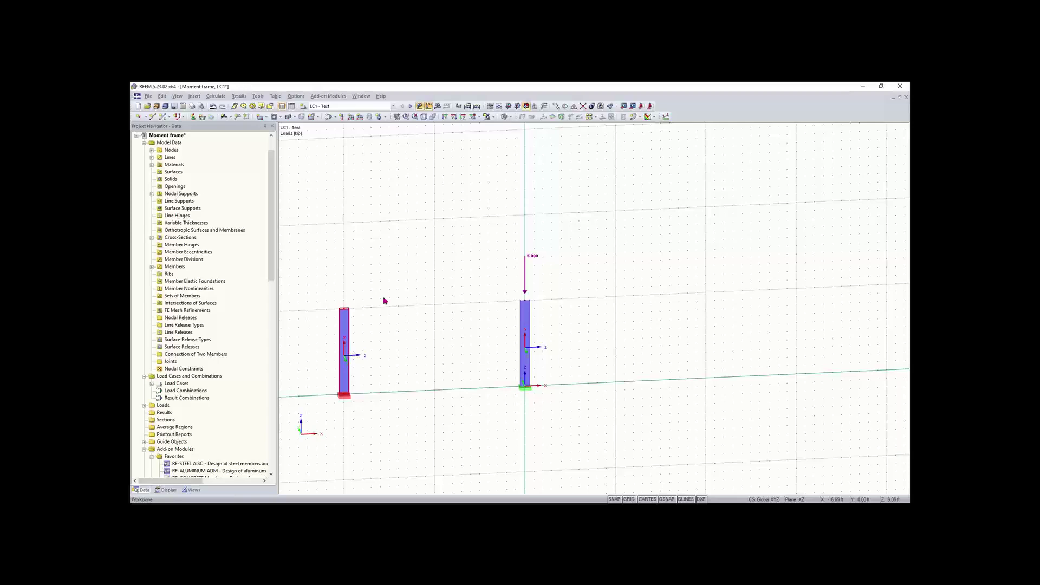
pyautogui.click(390, 296)
pyautogui.moveTo(390, 296); pyautogui.dragTo(616, 383)
pyautogui.scroll(1, 663, 391)
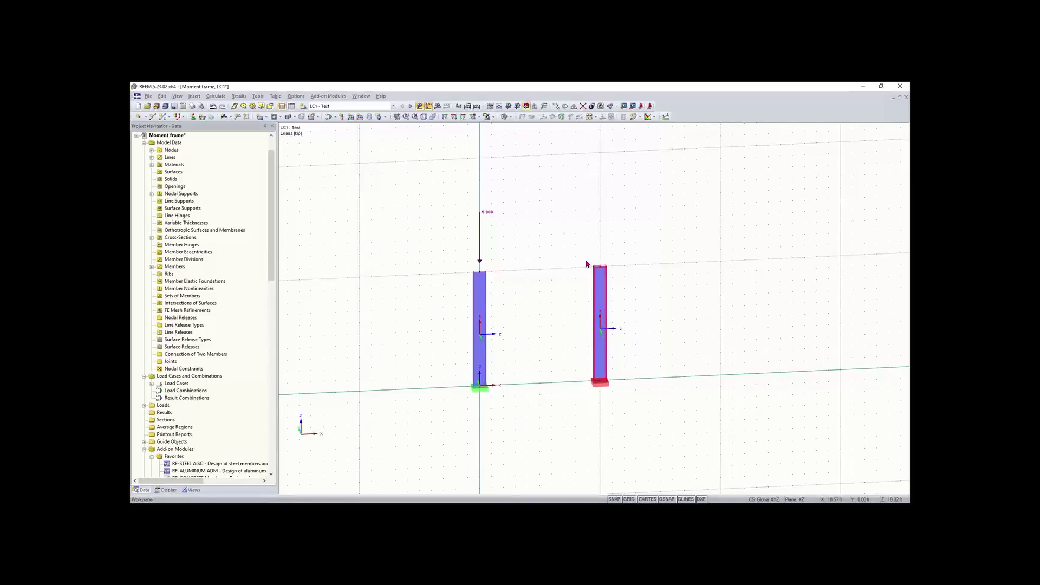
# Copy the 5 kip nodal load from the original column onto the top node of the second column.
pyautogui.scroll(2, 539, 275)
pyautogui.moveTo(540, 276); pyautogui.dragTo(425, 265, button='middle')
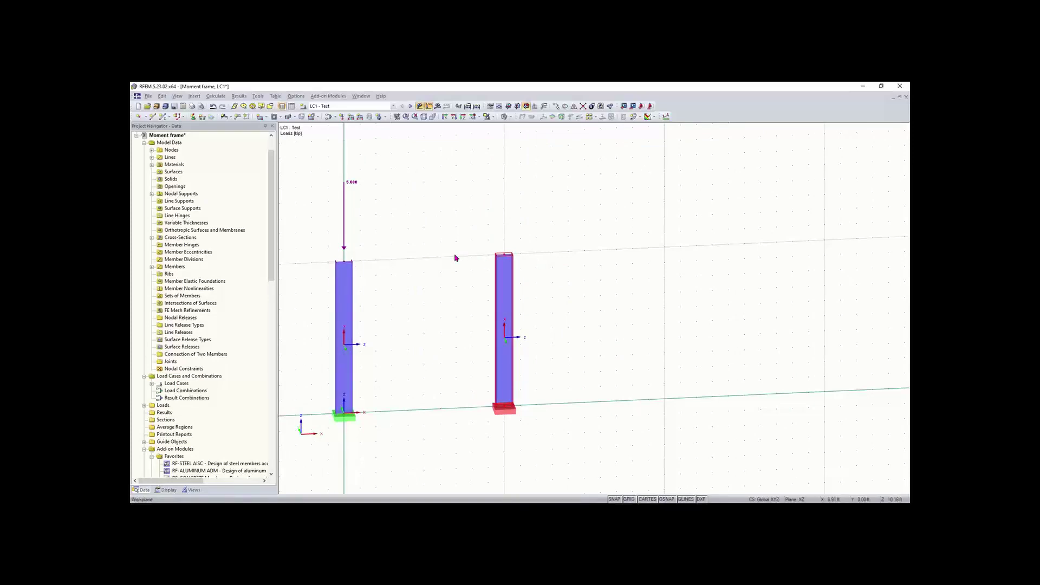
pyautogui.scroll(-1, 442, 259)
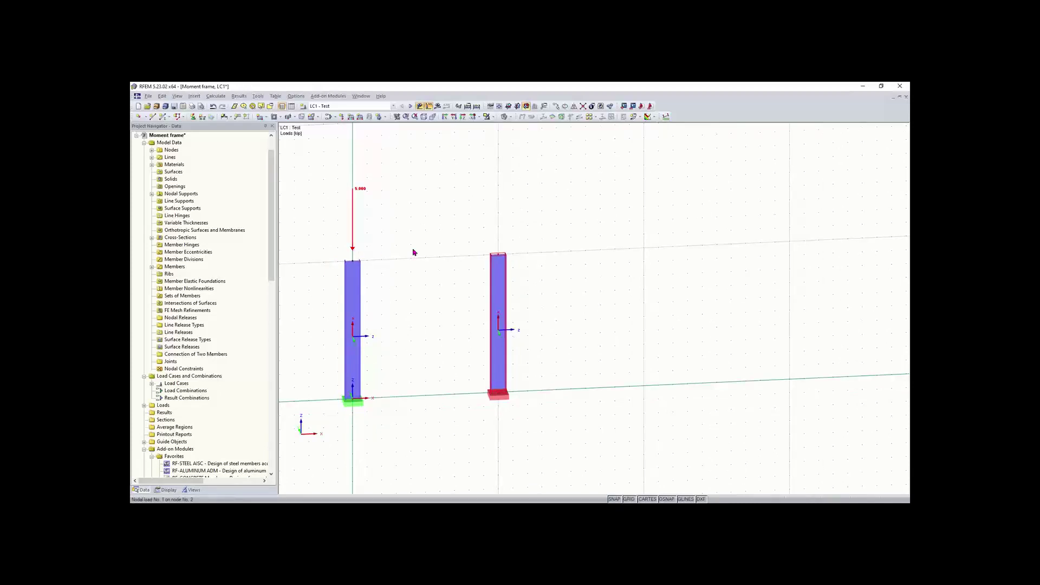
pyautogui.click(455, 213)
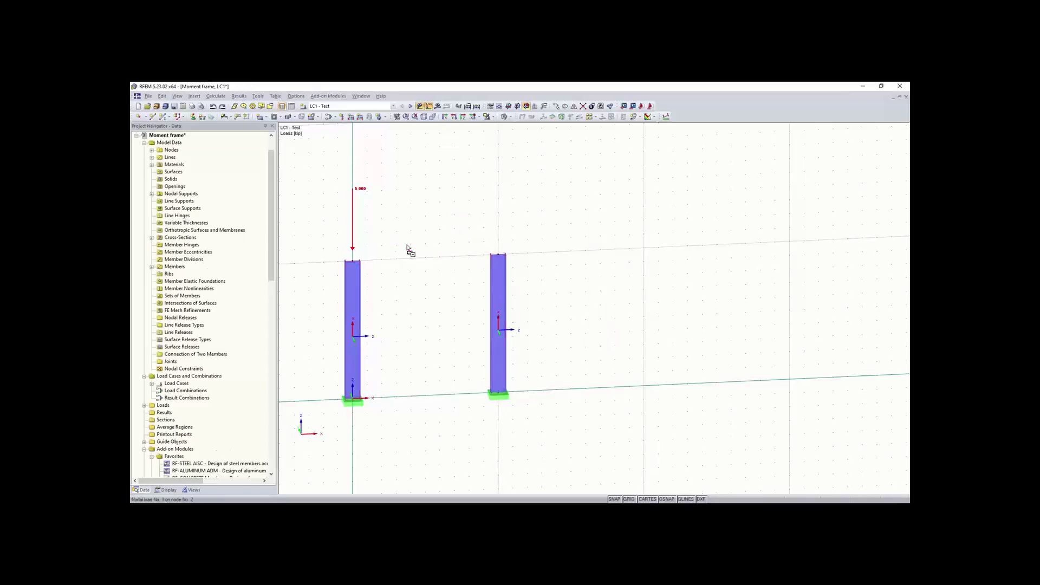
pyautogui.click(498, 255)
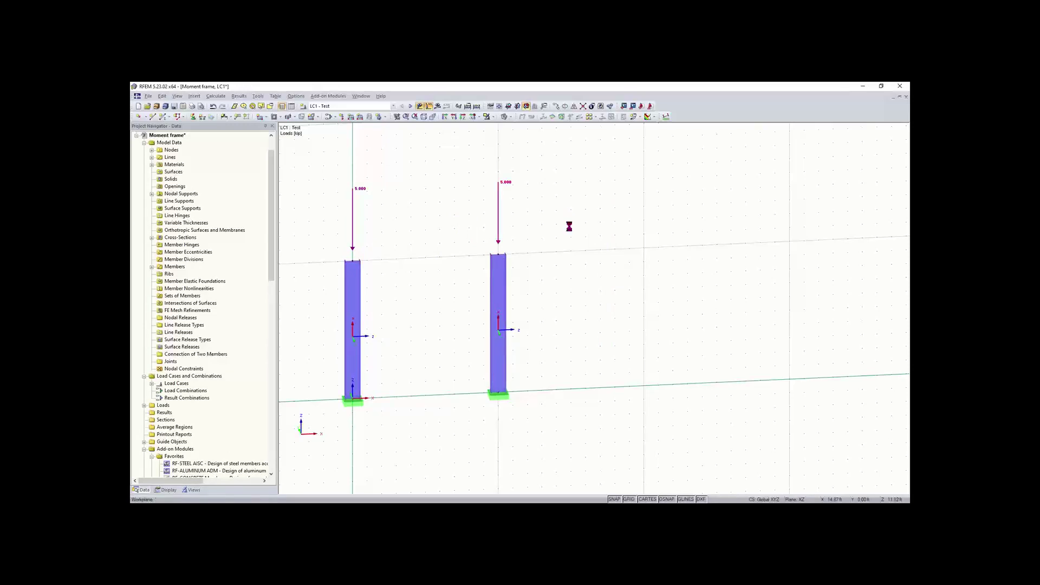
# Start a new beam member with the rolled I-section W 8x15 from the AISC 15 library in Steel A992.
pyautogui.click(163, 119)
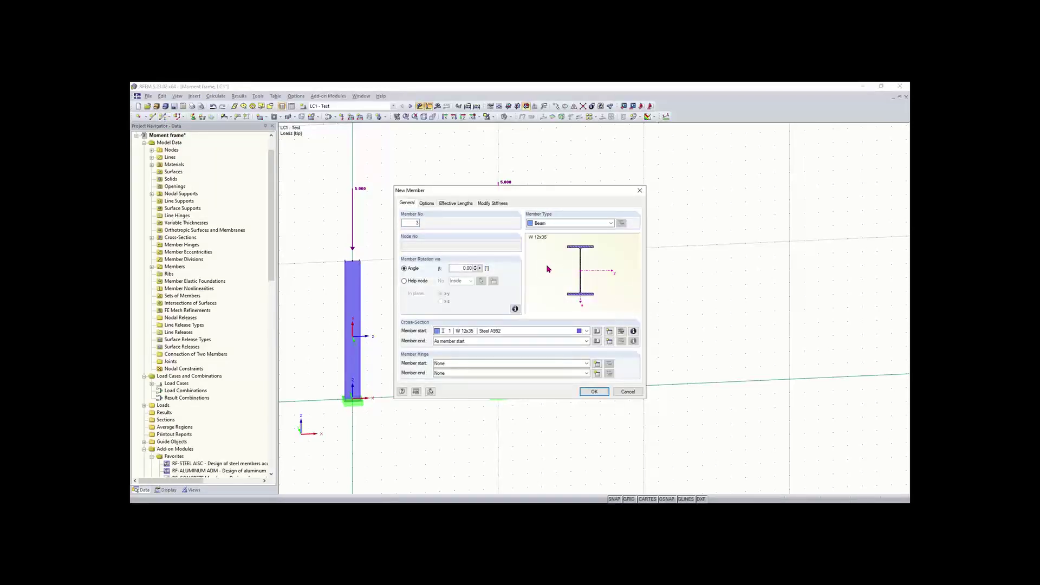
pyautogui.click(597, 332)
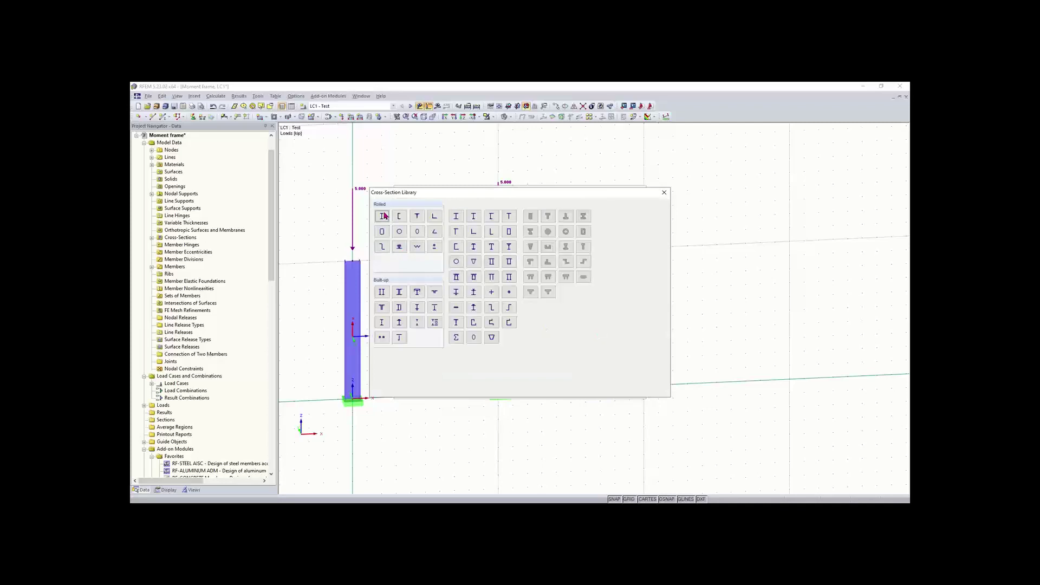
pyautogui.click(383, 216)
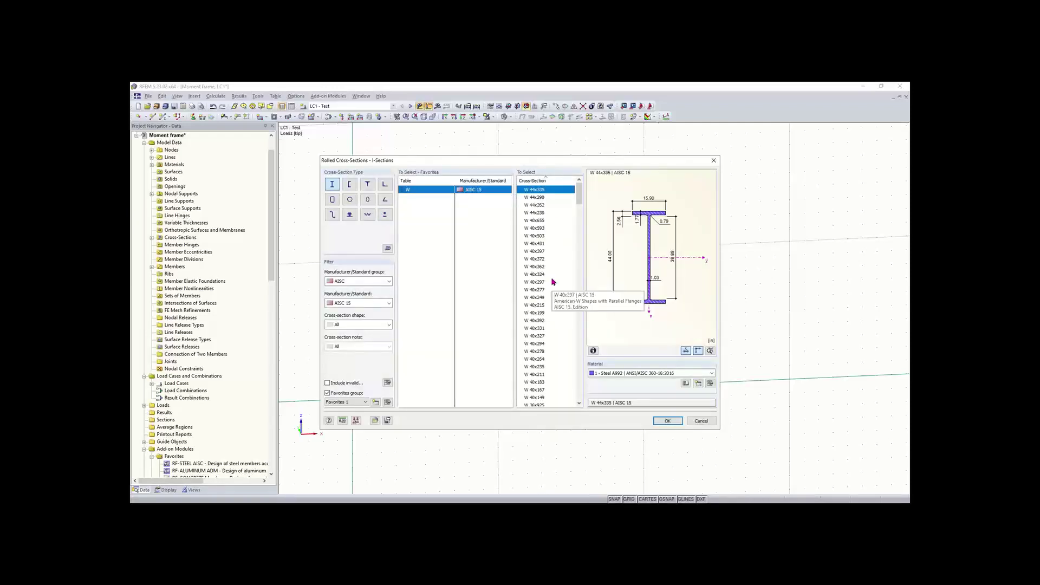
pyautogui.scroll(-2, 559, 282)
pyautogui.scroll(-12, 559, 282)
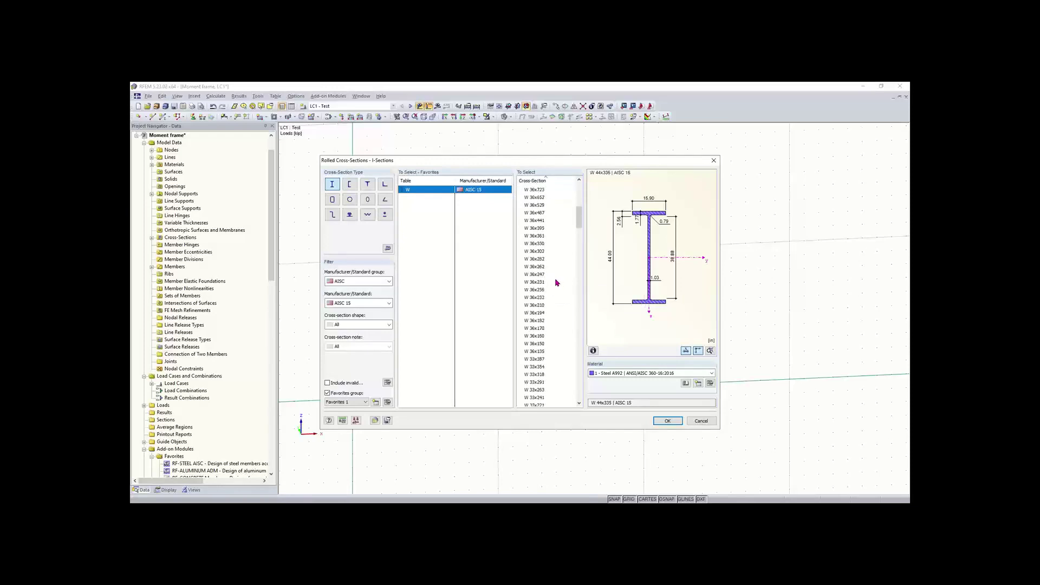
pyautogui.moveTo(580, 242); pyautogui.dragTo(589, 307)
pyautogui.moveTo(580, 295); pyautogui.dragTo(589, 387)
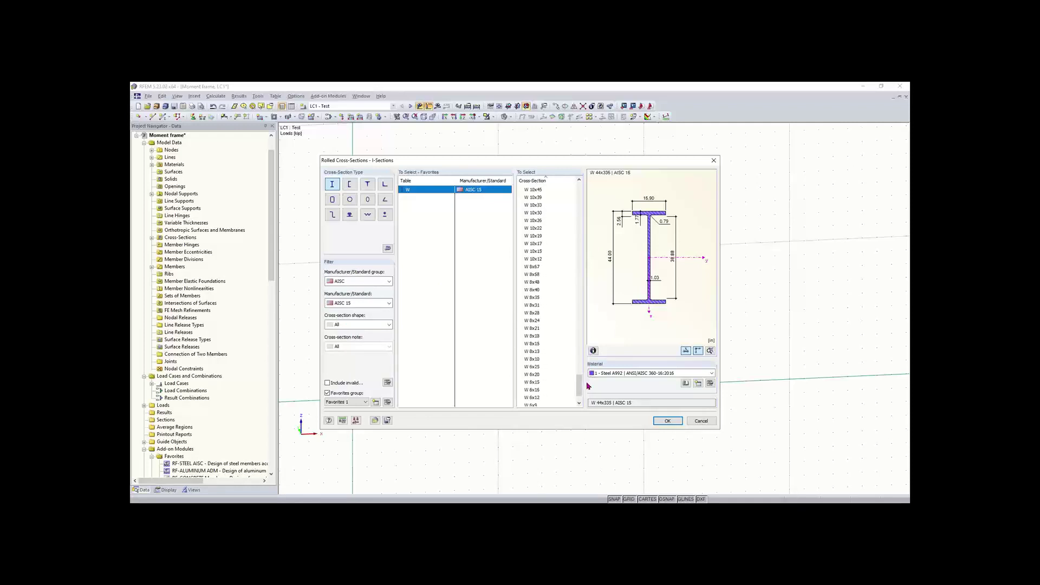
pyautogui.click(534, 344)
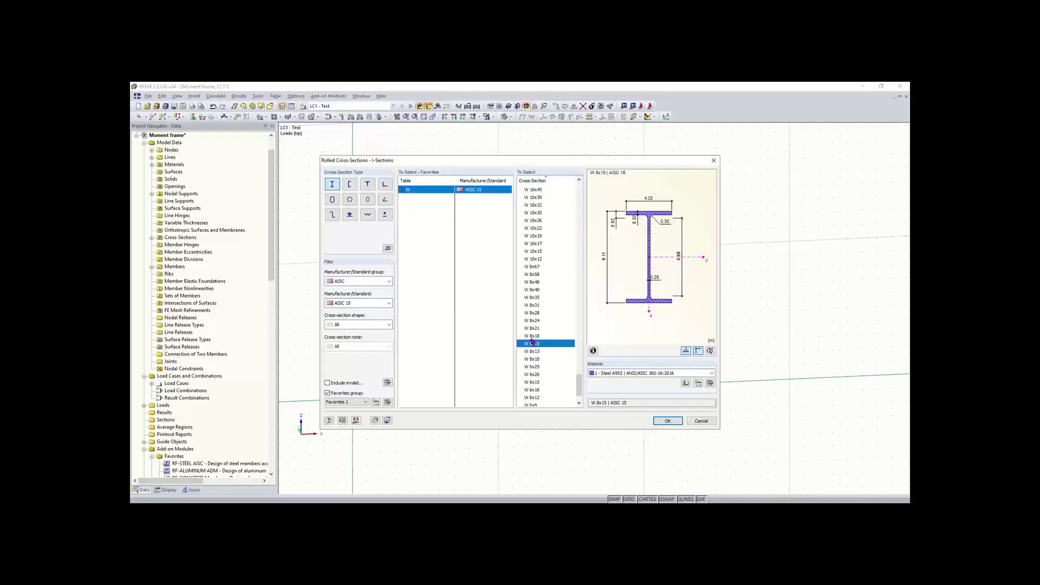
pyautogui.click(668, 421)
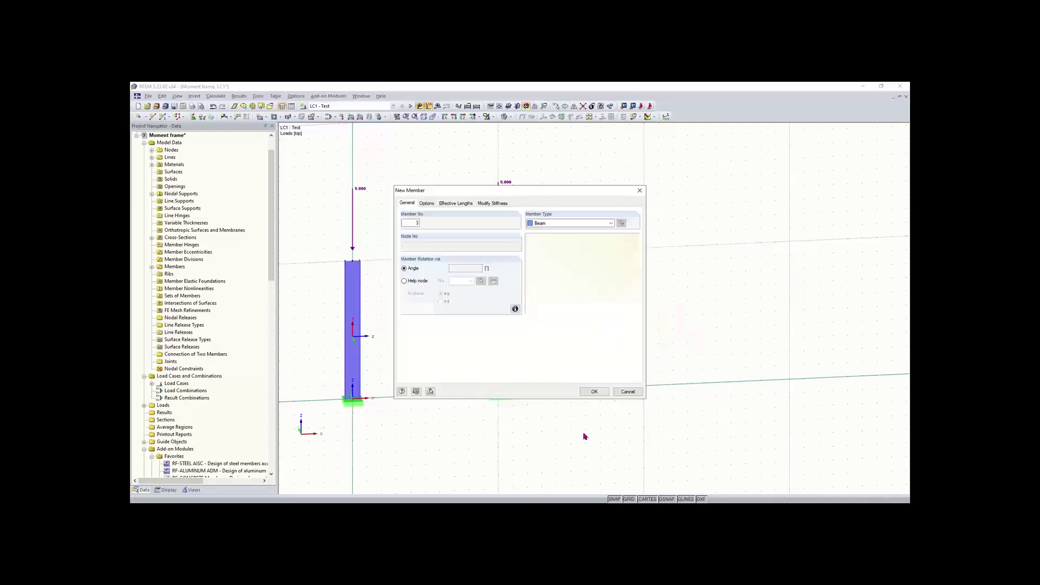
pyautogui.click(594, 391)
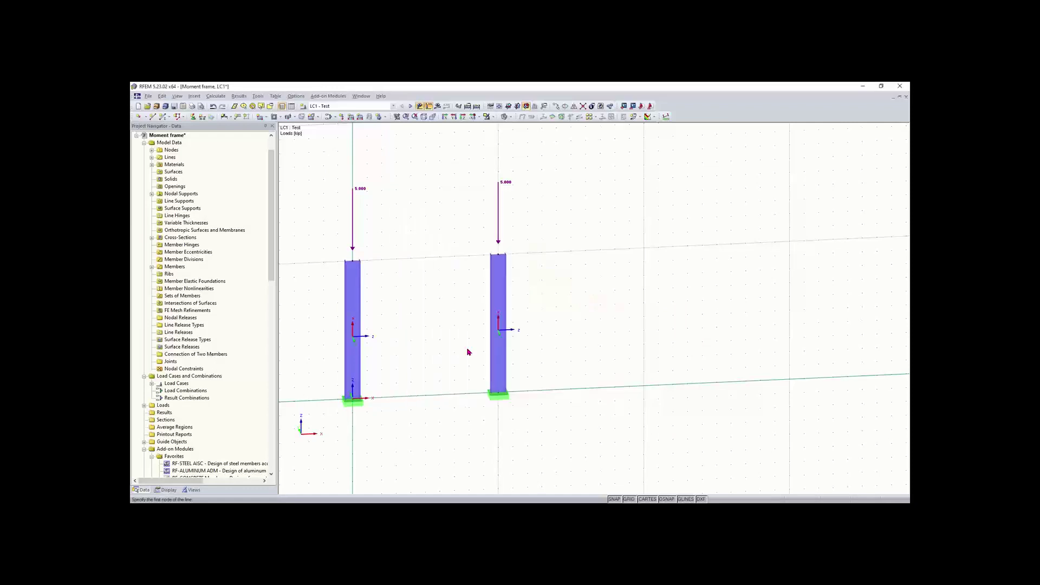
# Draw the beam as a single member connecting the top nodes of the two columns.
pyautogui.click(357, 264)
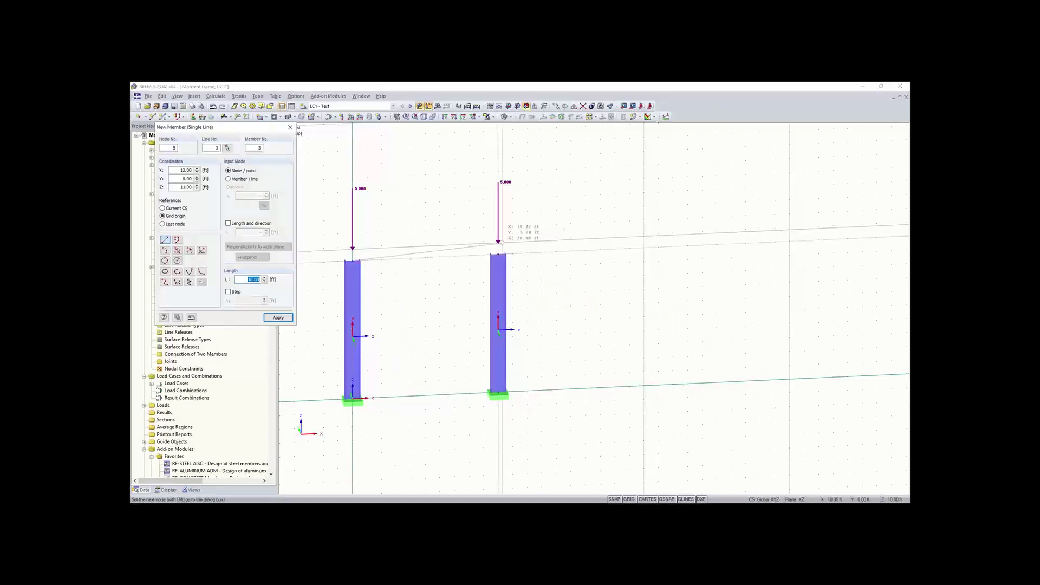
pyautogui.click(499, 251)
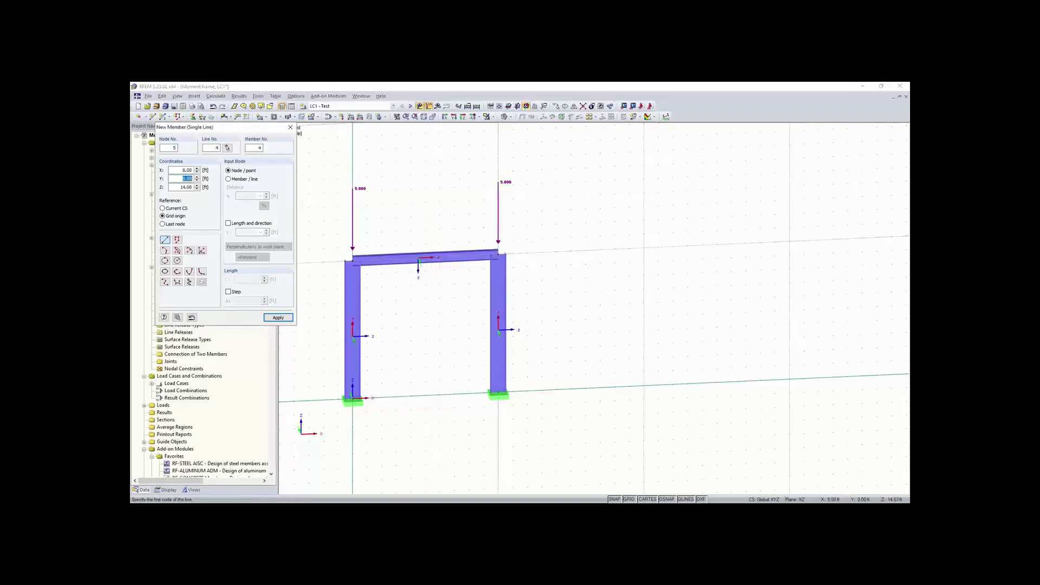
pyautogui.press('Escape')
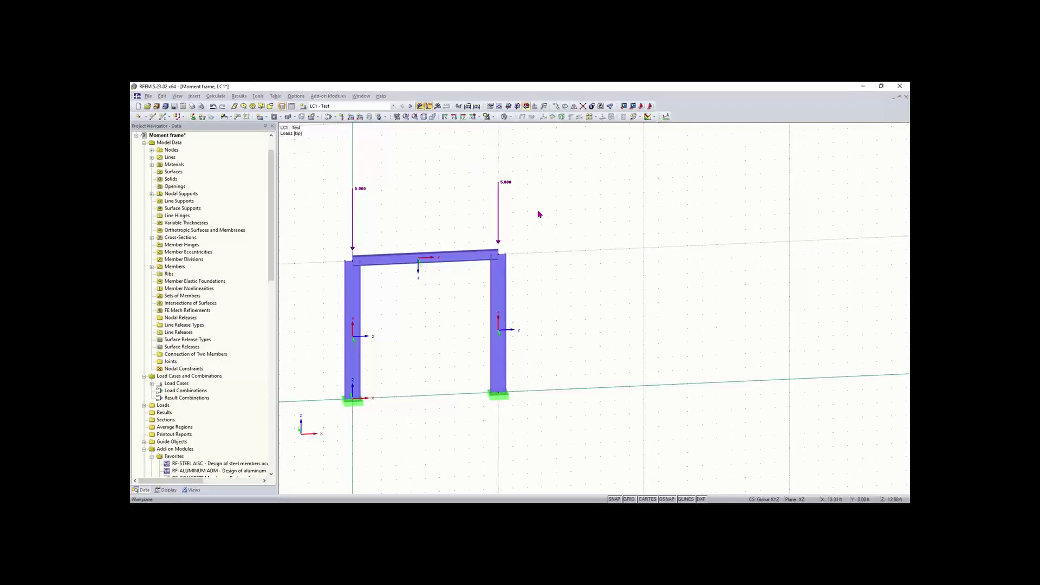
# Calculate load case LC1 and view the frame's global deformations as total displacement u.
pyautogui.click(438, 106)
pyautogui.click(506, 308)
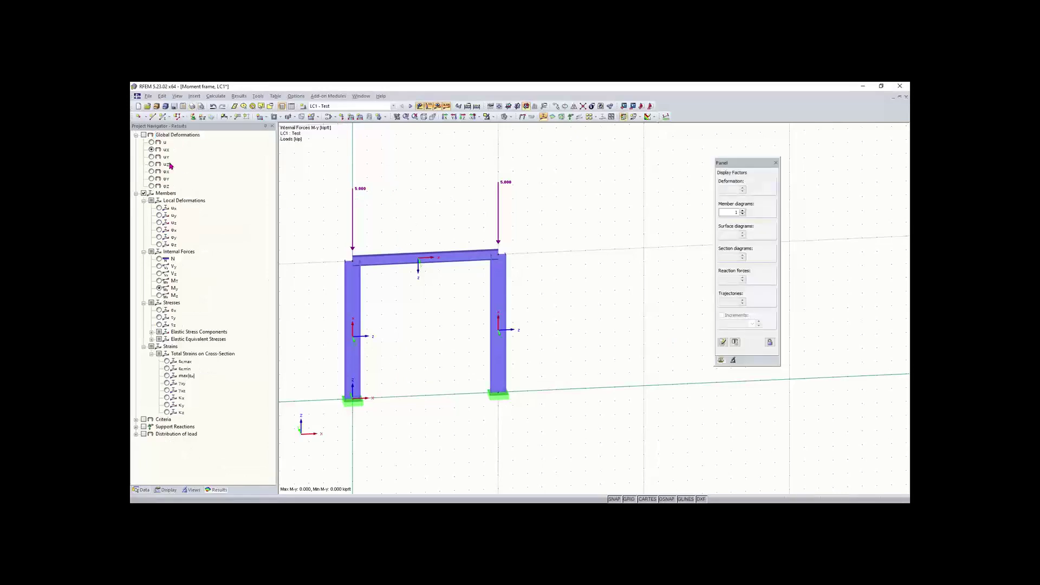
pyautogui.click(143, 135)
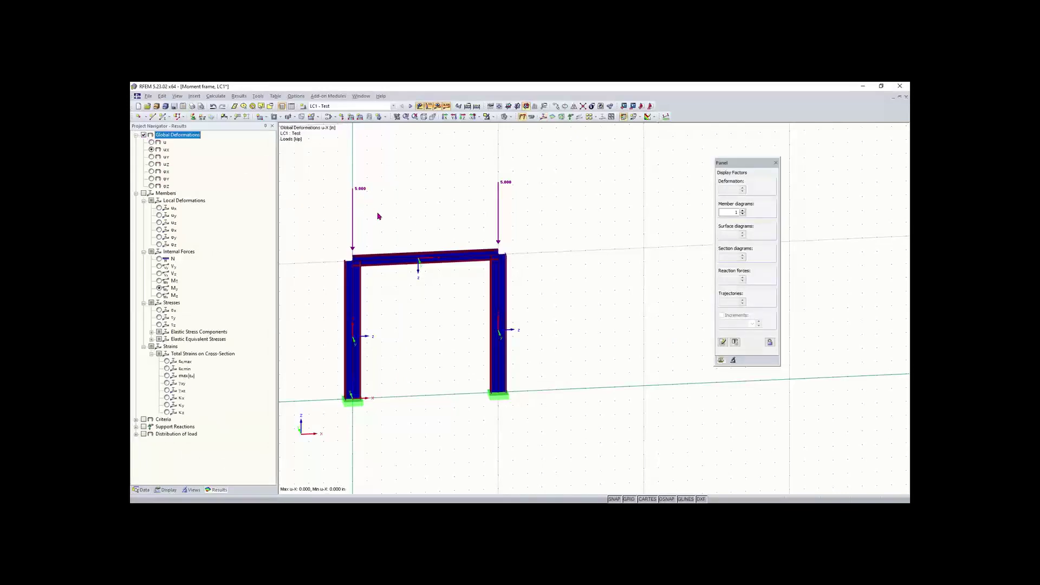
pyautogui.keyDown('ctrl'); pyautogui.moveTo(372, 220); pyautogui.dragTo(437, 235, button='middle'); pyautogui.keyUp('ctrl')
pyautogui.click(152, 142)
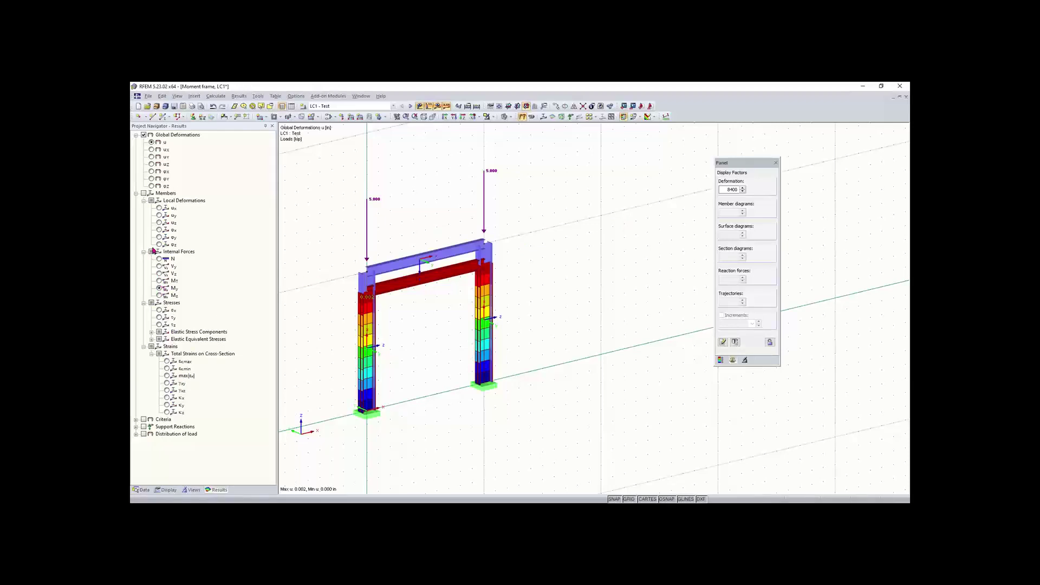
# Review the members' internal force diagrams for My, MT, N and Vz.
pyautogui.click(144, 193)
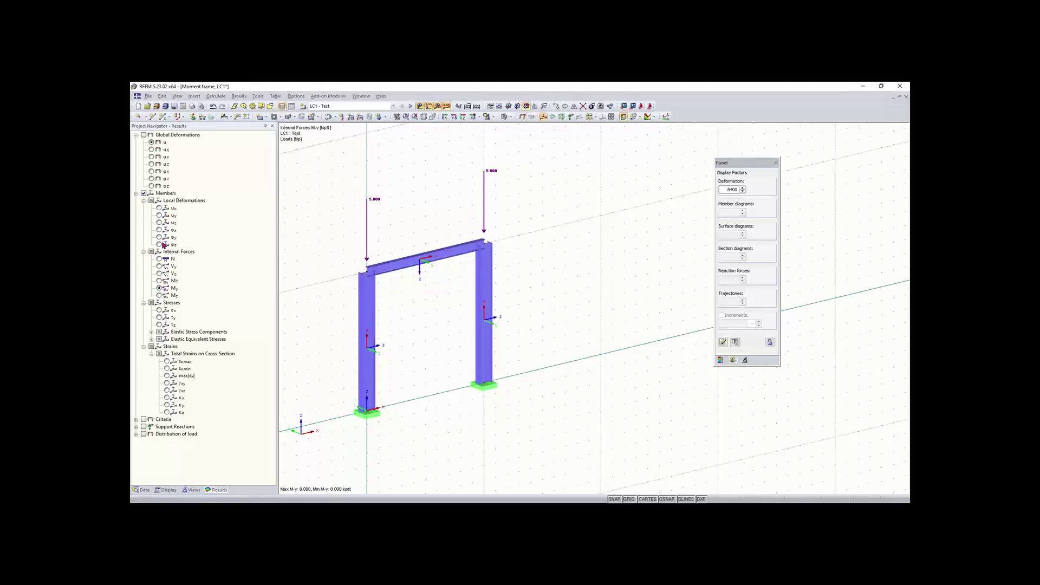
pyautogui.keyDown('ctrl'); pyautogui.moveTo(314, 309); pyautogui.dragTo(284, 315, button='middle'); pyautogui.keyUp('ctrl')
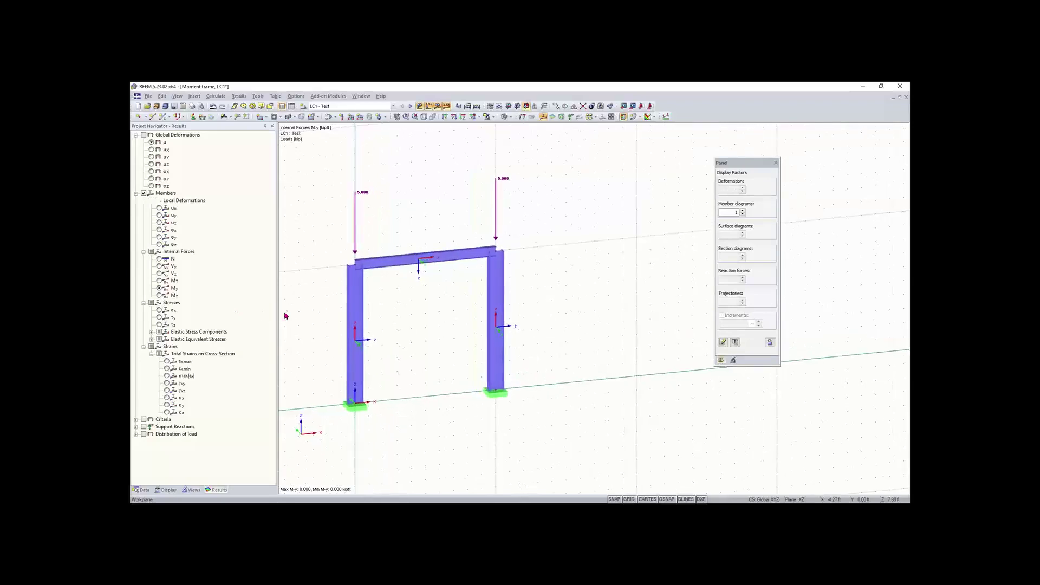
pyautogui.rightClick(280, 316)
pyautogui.click(159, 280)
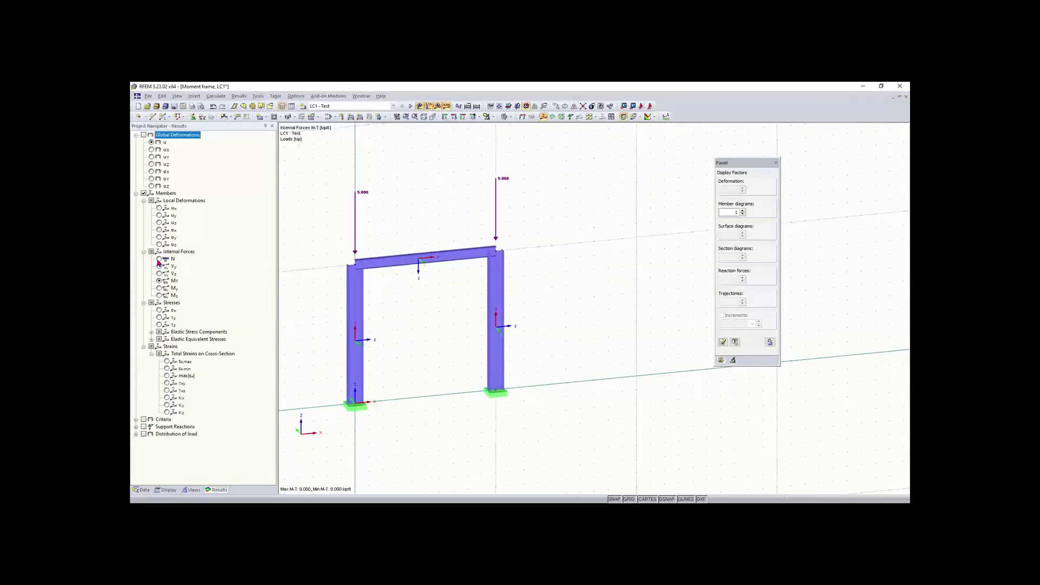
pyautogui.click(159, 259)
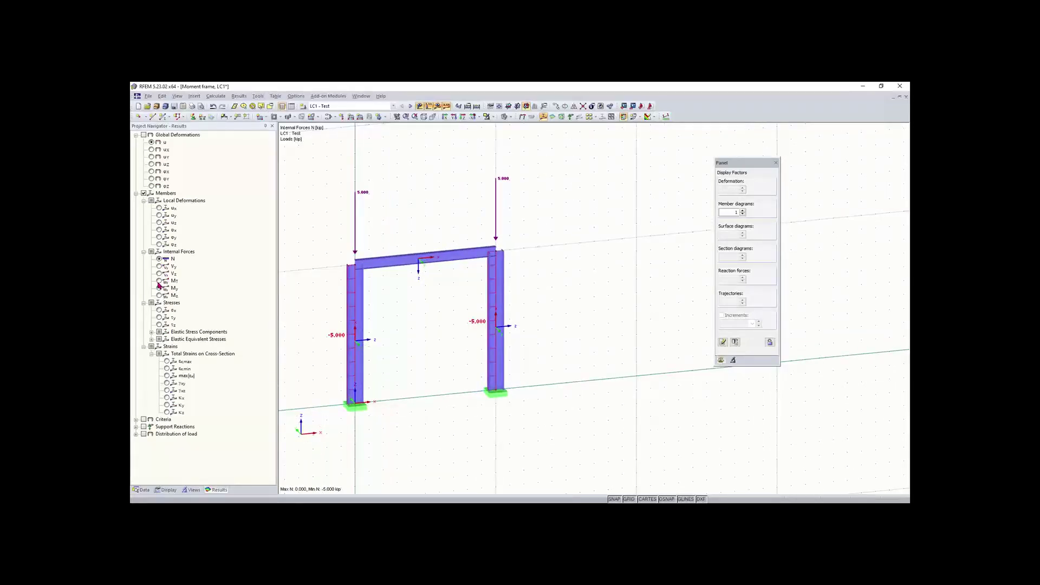
pyautogui.click(158, 274)
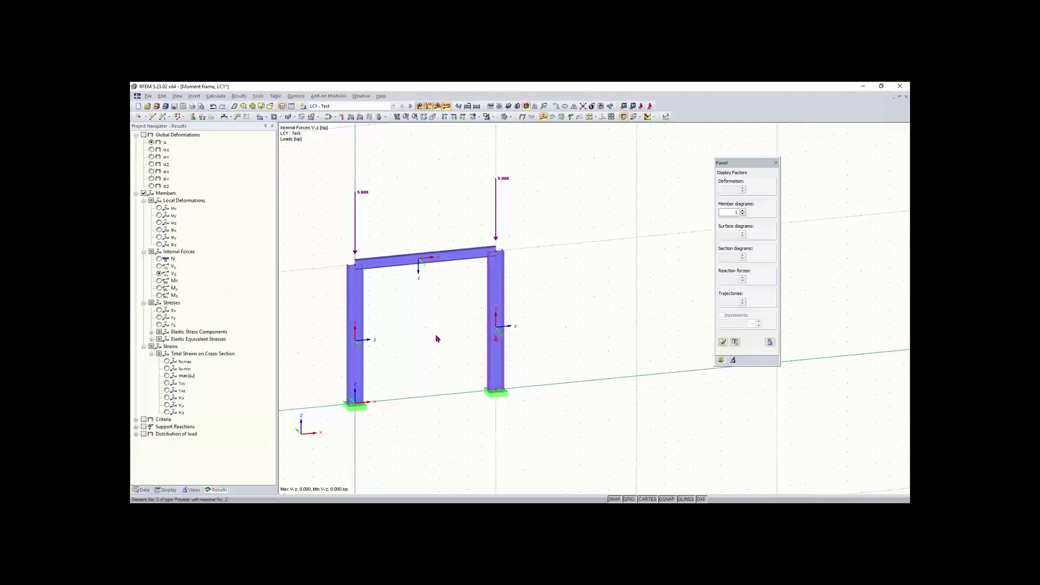
# Add a 2 kip force component in the X direction to the nodal load on both column tops.
pyautogui.moveTo(437, 339); pyautogui.dragTo(481, 333, button='middle')
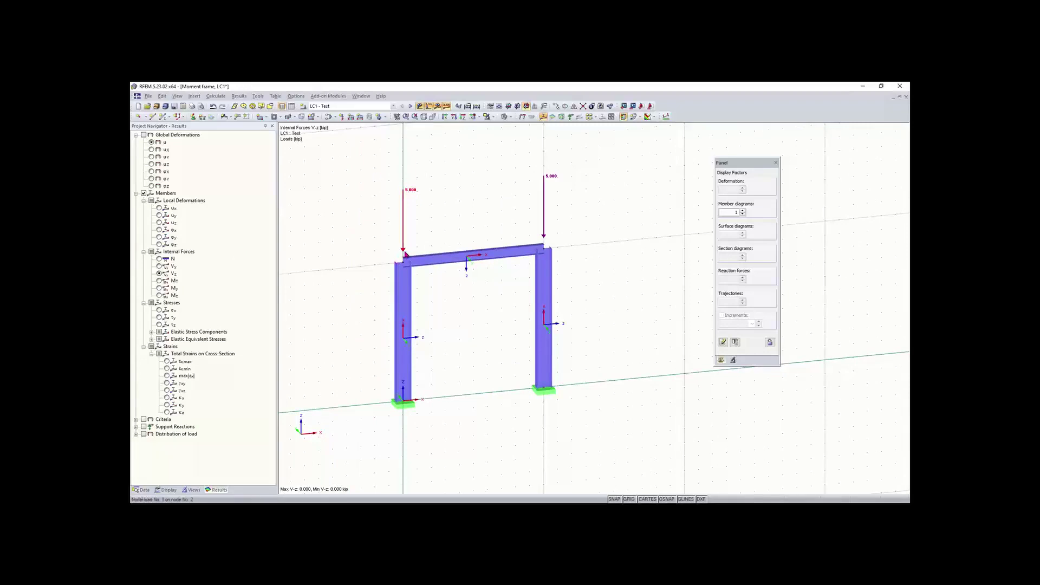
pyautogui.moveTo(405, 253)
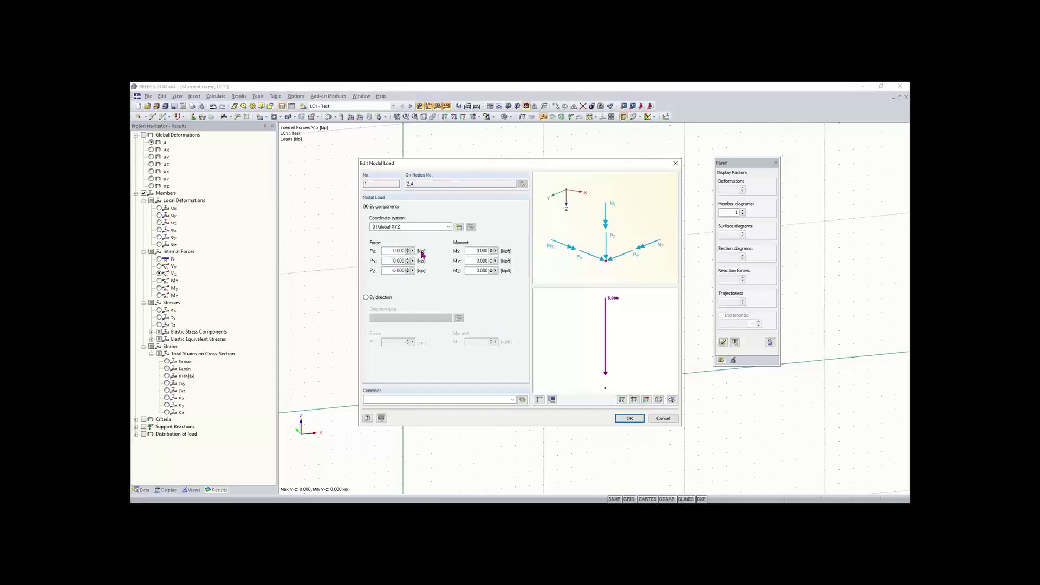
pyautogui.moveTo(393, 251); pyautogui.dragTo(421, 252)
pyautogui.write('2')
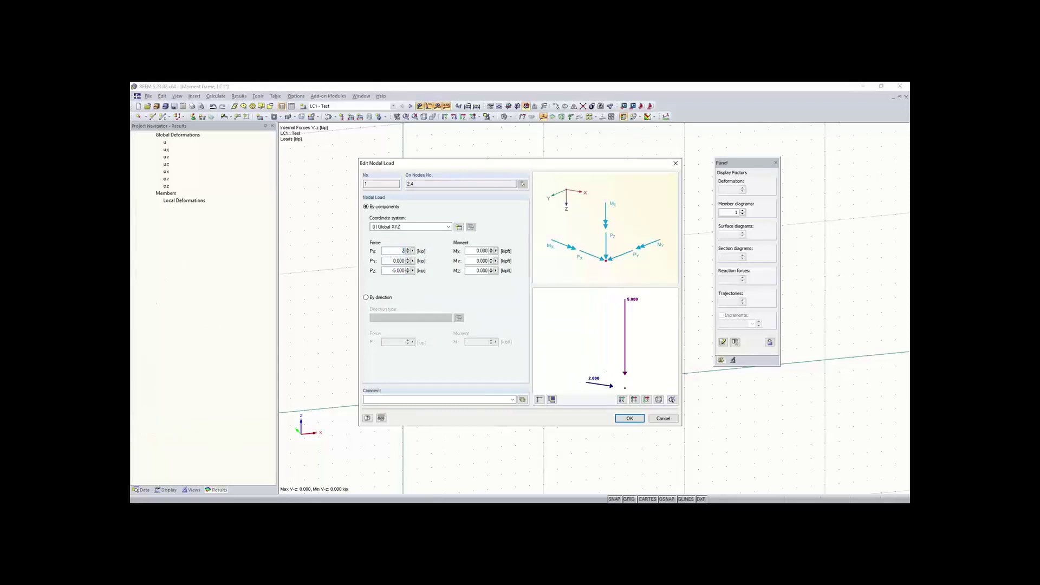
pyautogui.click(640, 418)
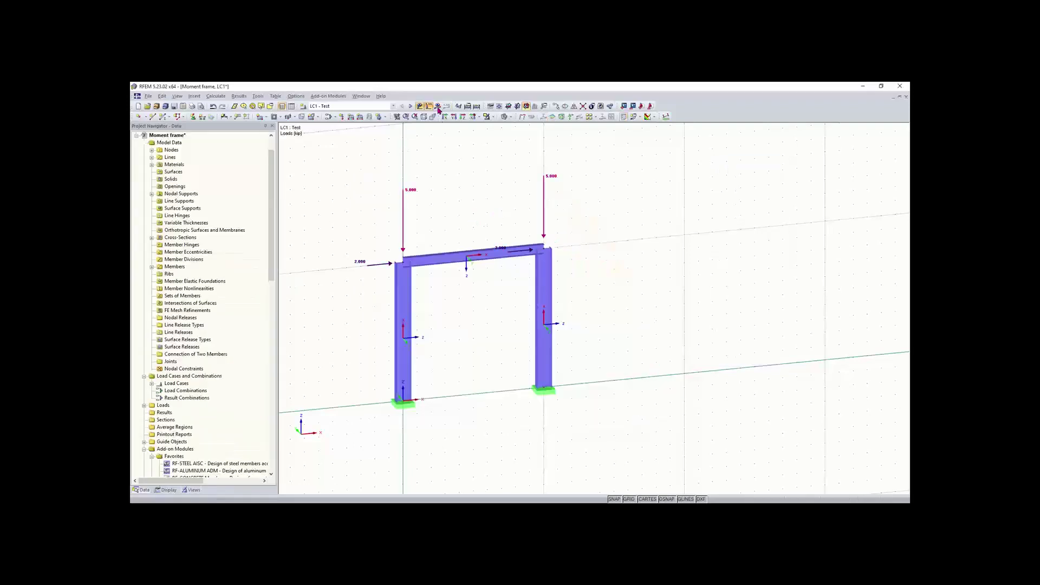
# Recalculate LC1 with the lateral load and display the My bending moments on the frame members.
pyautogui.click(507, 315)
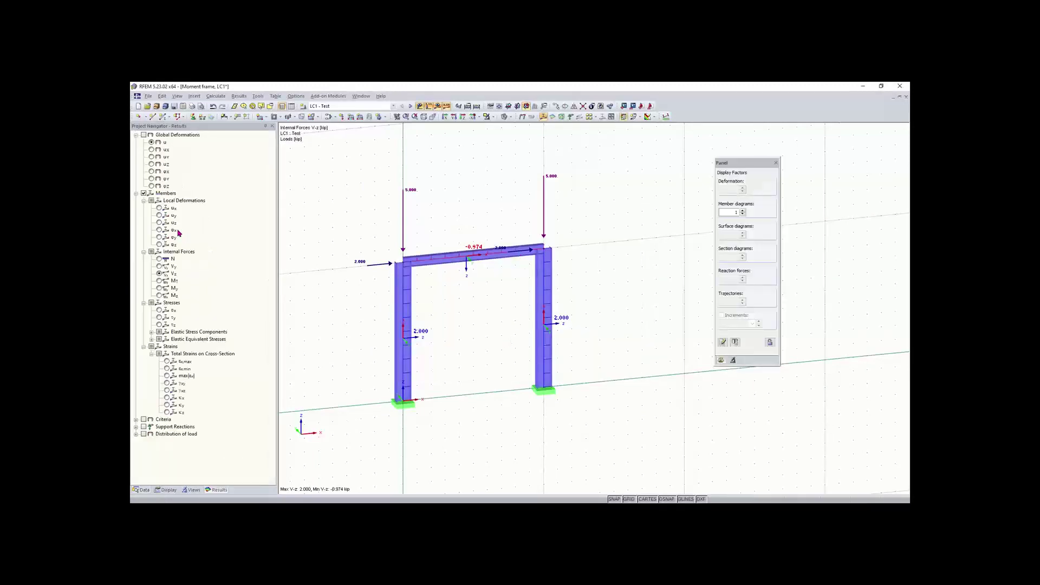
pyautogui.click(159, 288)
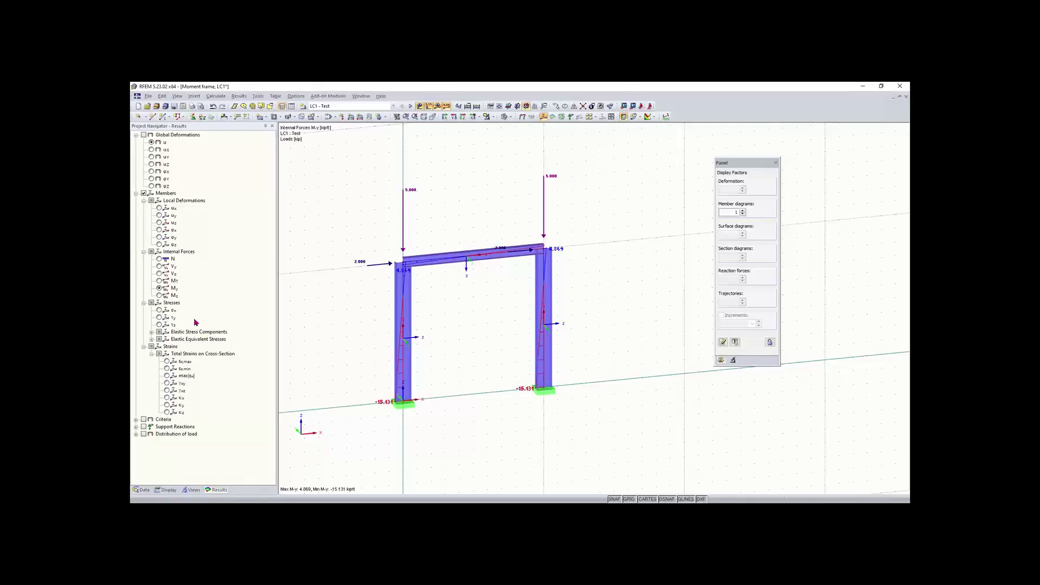
# Display the support reactions at the column bases, including the moment components Mx, My and Mz.
pyautogui.click(143, 428)
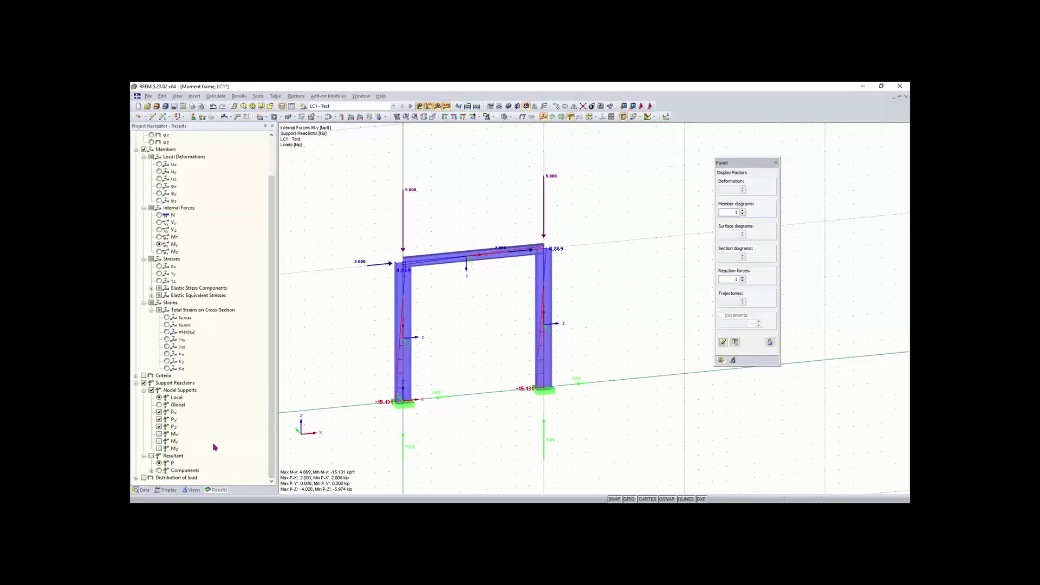
pyautogui.moveTo(430, 445); pyautogui.dragTo(427, 396, button='middle')
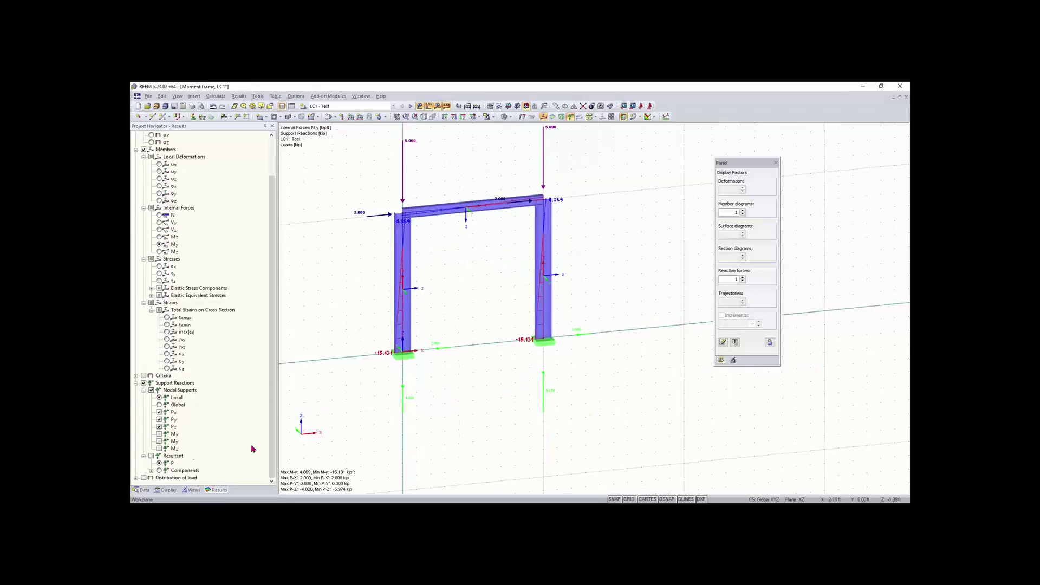
pyautogui.click(159, 434)
pyautogui.click(160, 442)
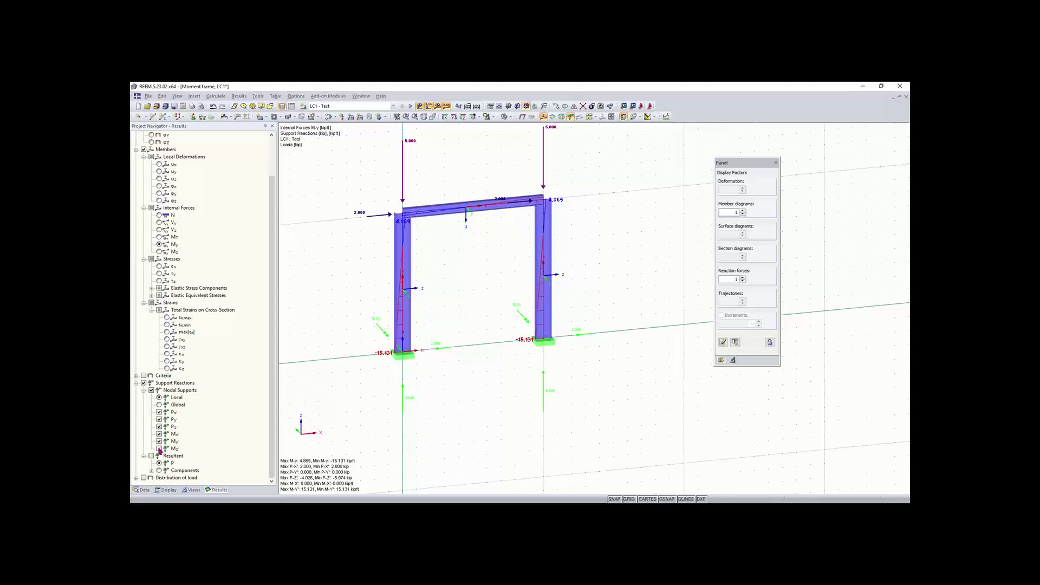
pyautogui.click(160, 448)
pyautogui.scroll(2, 417, 393)
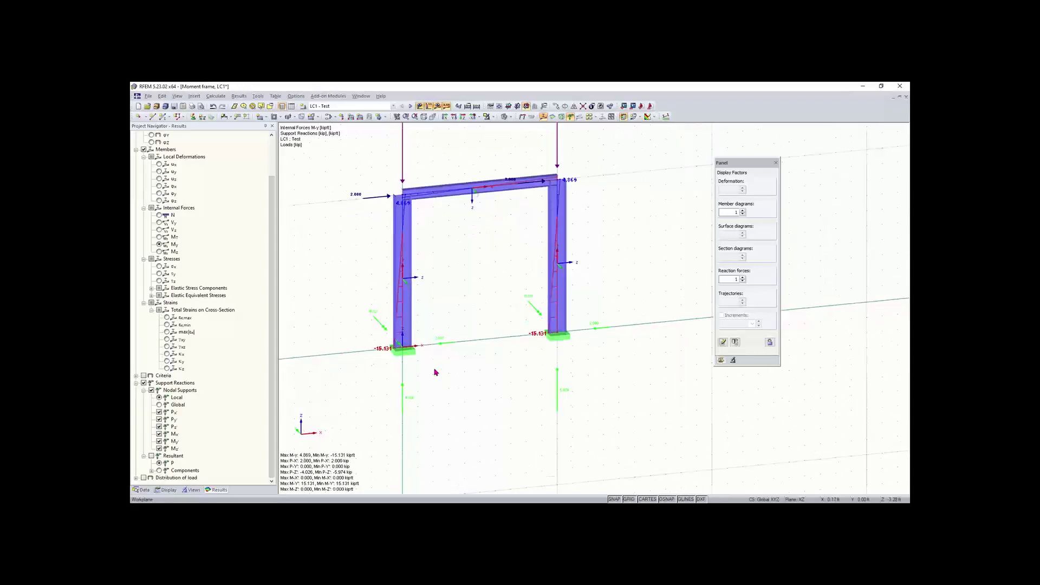
pyautogui.keyDown('ctrl'); pyautogui.moveTo(494, 345); pyautogui.dragTo(373, 349, button='middle'); pyautogui.keyUp('ctrl')
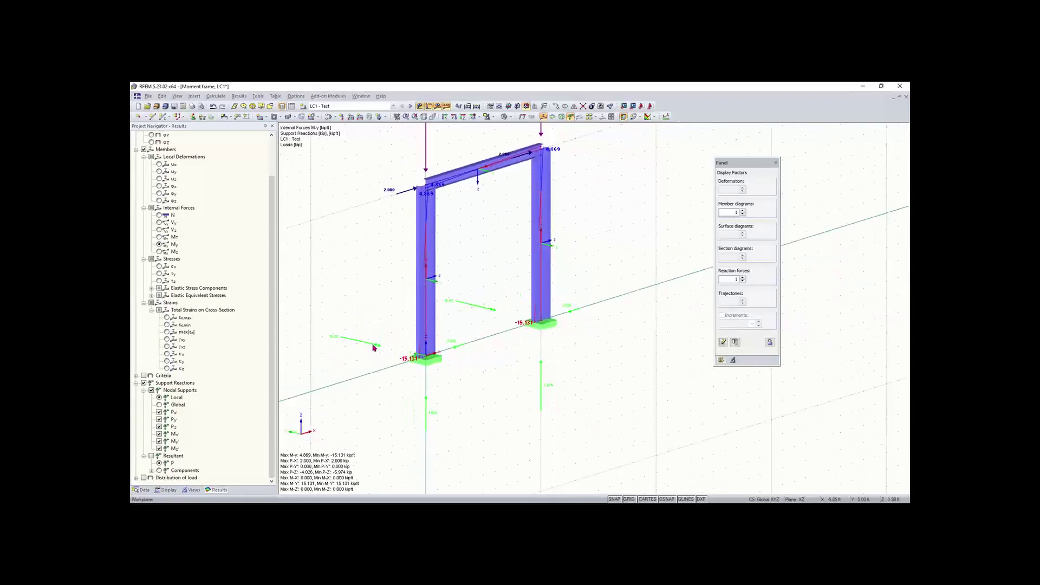
# Hide the work plane grid so the support reactions can be read clearly.
pyautogui.click(629, 499)
pyautogui.scroll(-1, 501, 363)
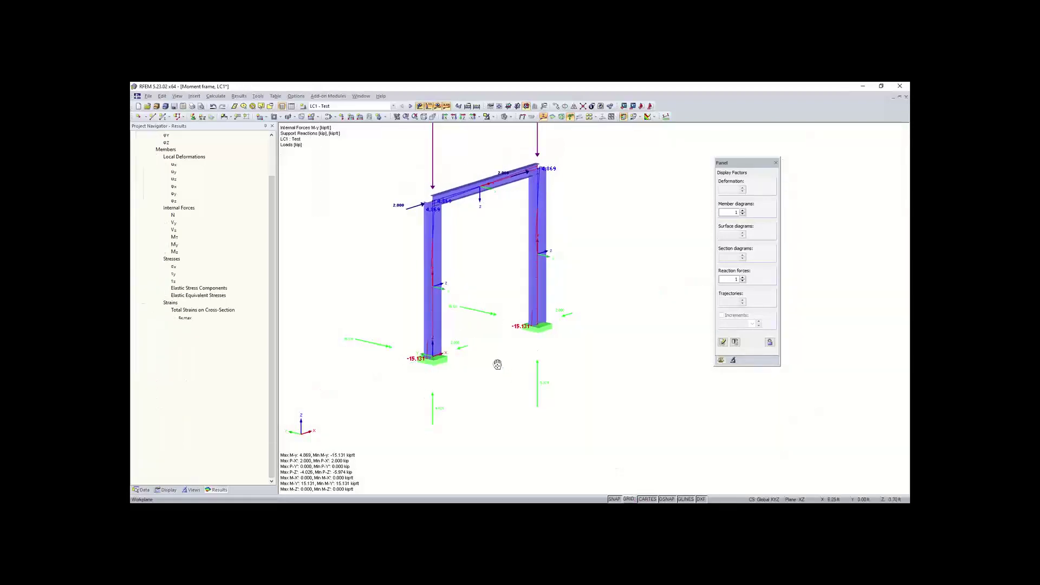
pyautogui.moveTo(498, 364); pyautogui.dragTo(519, 394, button='middle')
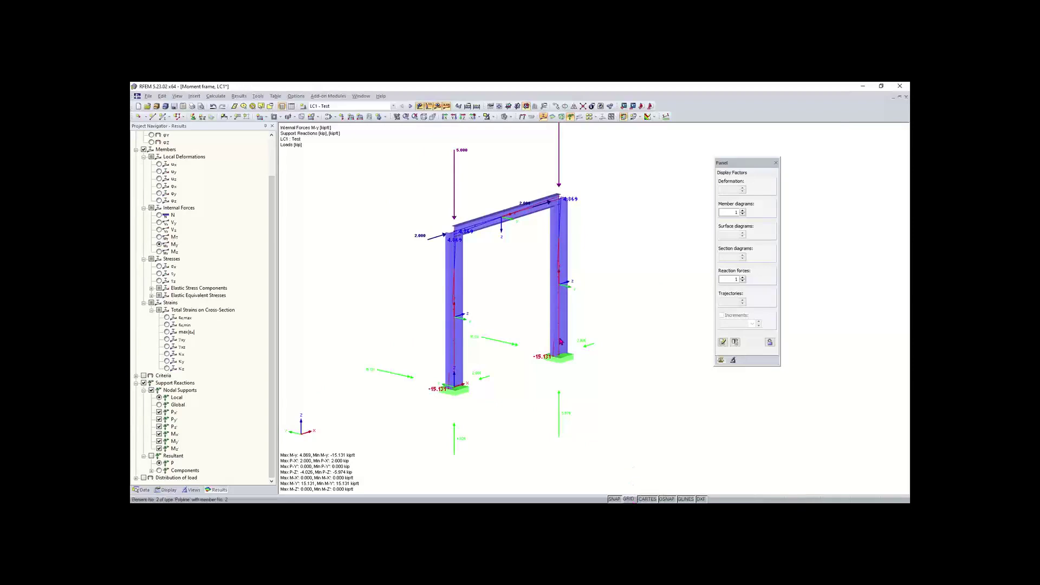
pyautogui.scroll(-1, 560, 317)
pyautogui.moveTo(559, 317); pyautogui.dragTo(550, 335, button='middle')
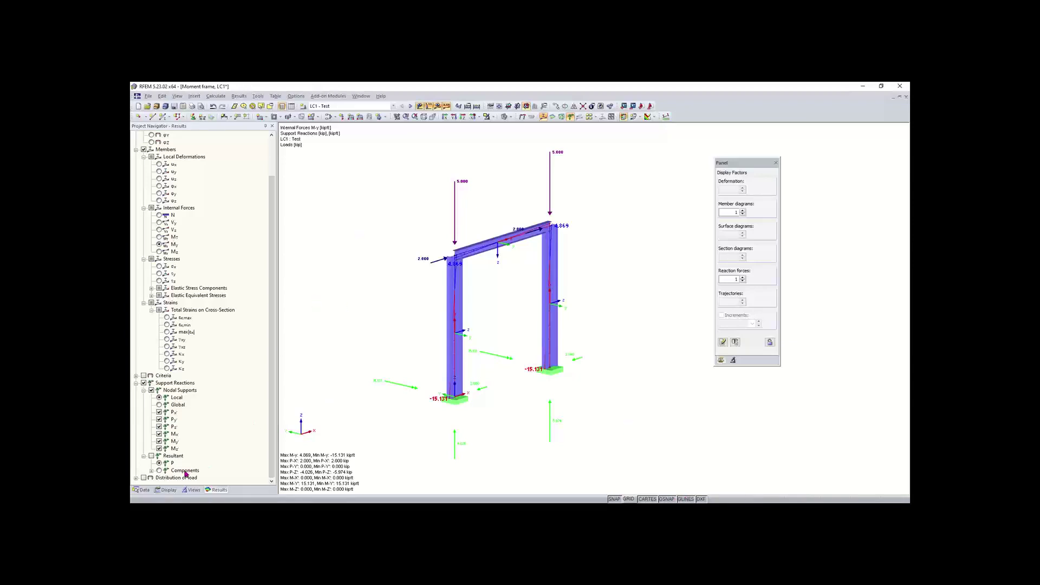
# Open the RF-STABILITY add-on module for the moment frame's stability analysis.
pyautogui.click(143, 490)
pyautogui.scroll(-10, 232, 305)
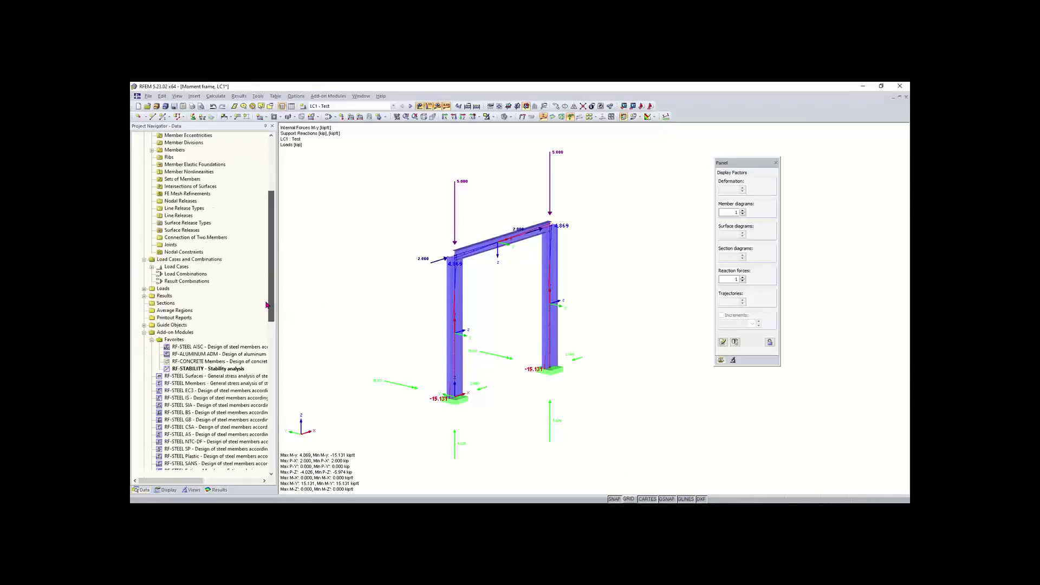
pyautogui.doubleClick(215, 296)
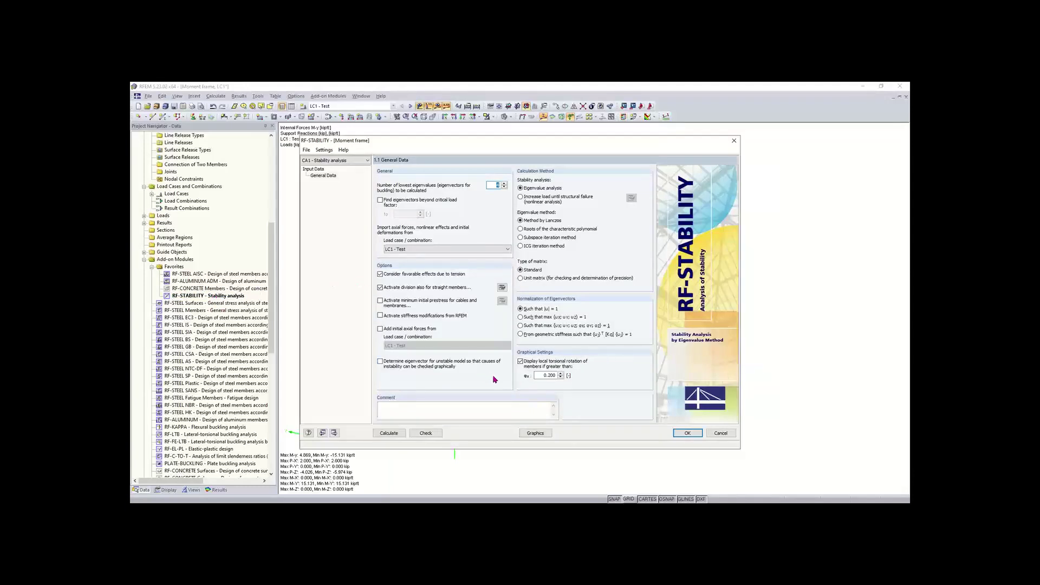
# Run the RF-STABILITY calculation for LC1 and display the first buckling mode shape of the frame, seen side-on along the X axis.
pyautogui.click(389, 433)
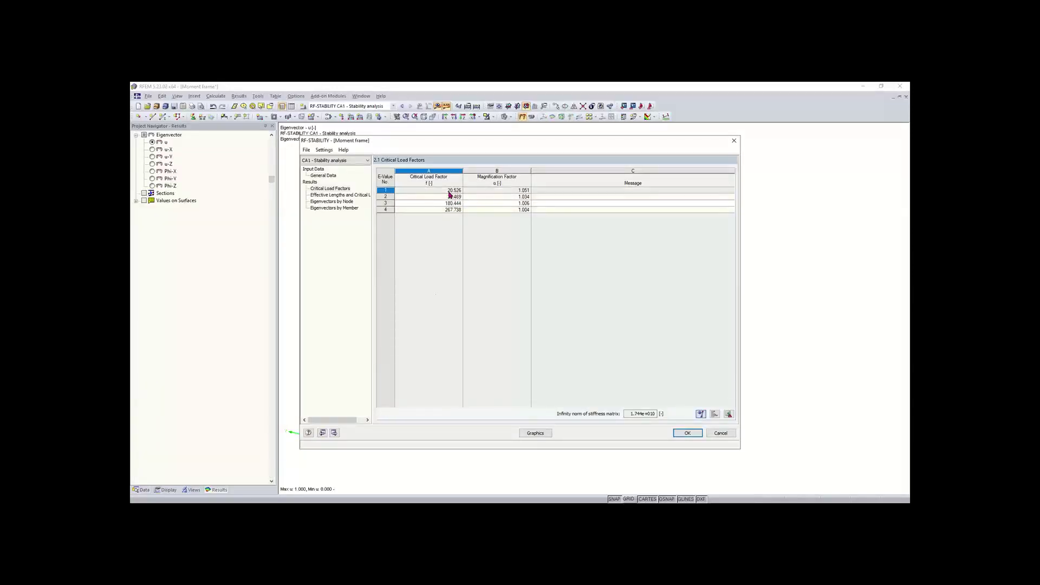
pyautogui.click(535, 433)
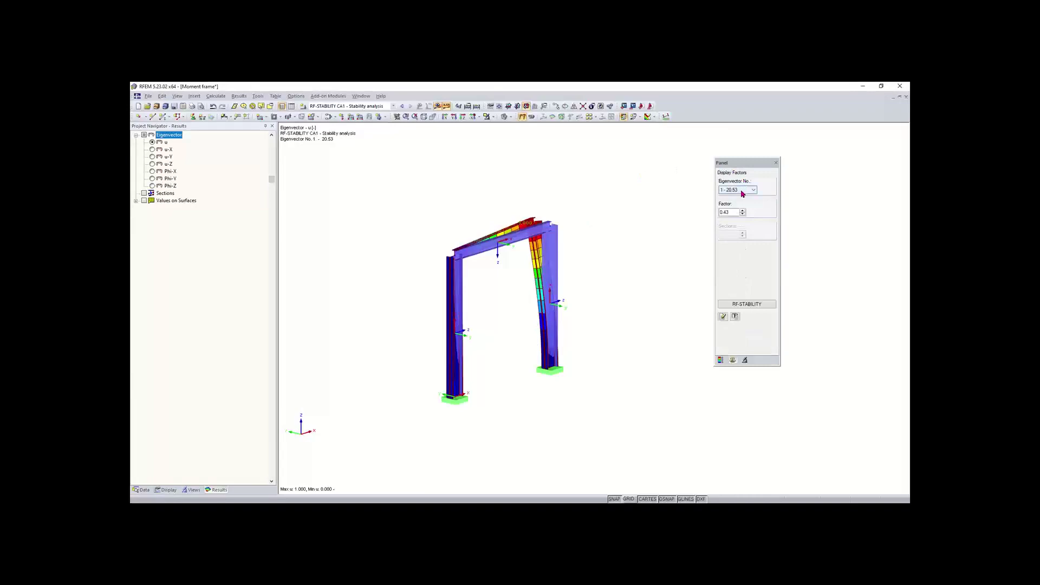
pyautogui.click(456, 117)
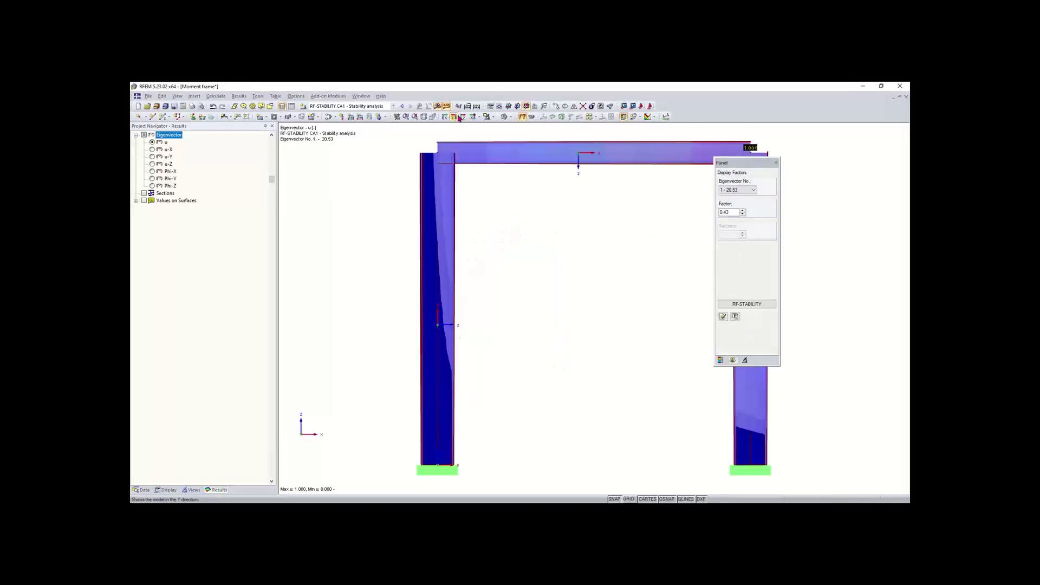
pyautogui.click(463, 118)
pyautogui.scroll(-2, 535, 204)
pyautogui.moveTo(535, 203); pyautogui.dragTo(434, 200, button='middle')
pyautogui.click(444, 117)
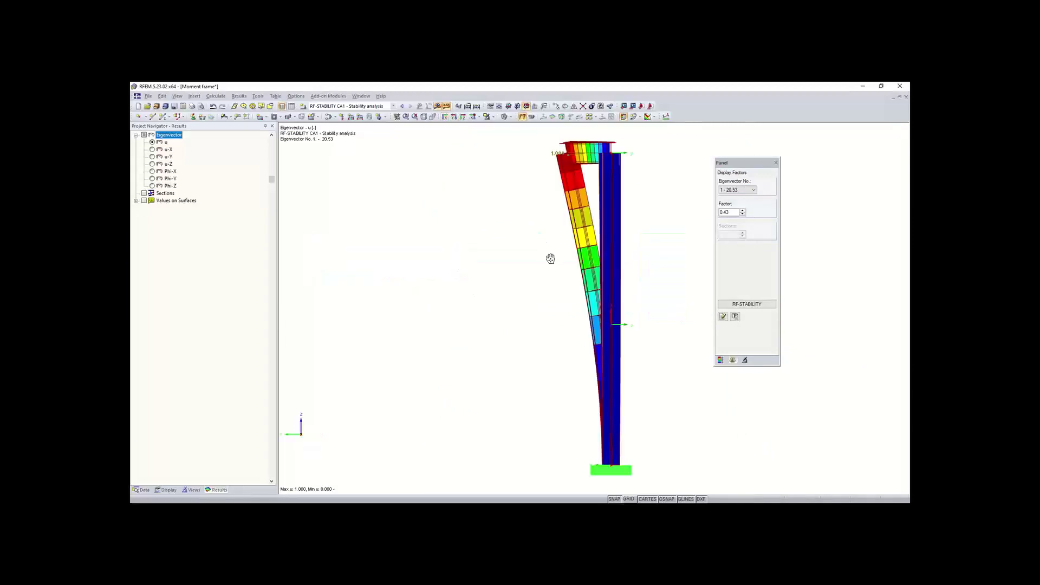
pyautogui.moveTo(550, 258); pyautogui.dragTo(455, 271, button='middle')
# Review the frame's buckling mode shapes for eigenvectors 2, 3 and 4, and return to eigenvector 1 in a 3D view.
pyautogui.click(740, 190)
pyautogui.click(737, 199)
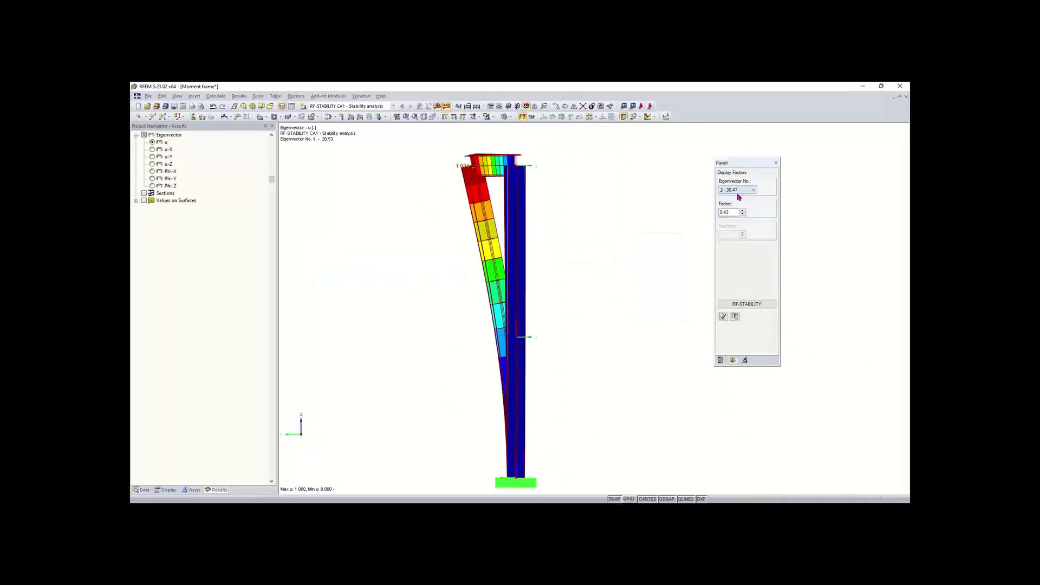
pyautogui.click(740, 190)
pyautogui.click(738, 204)
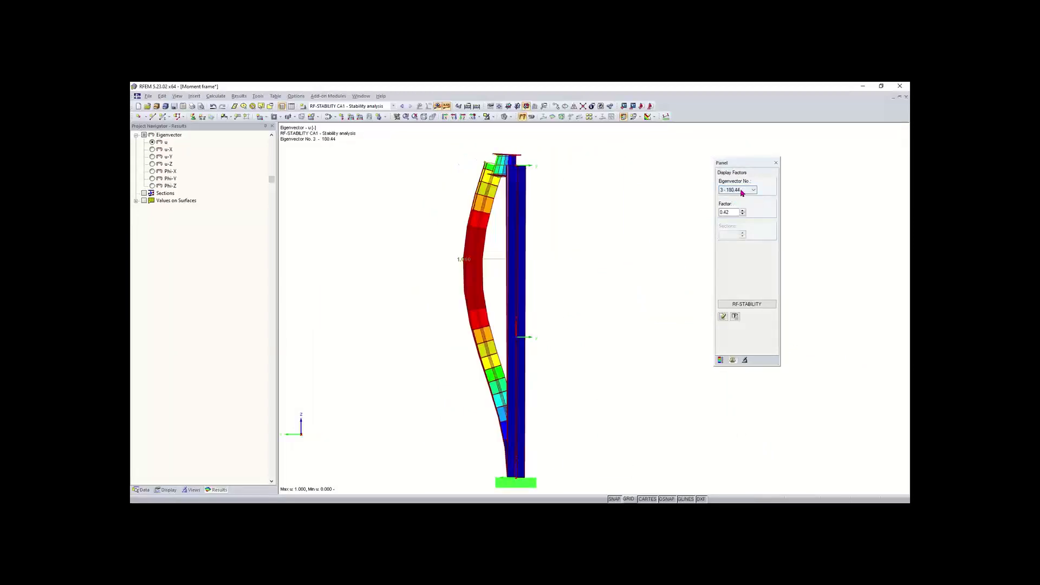
pyautogui.click(740, 190)
pyautogui.click(738, 209)
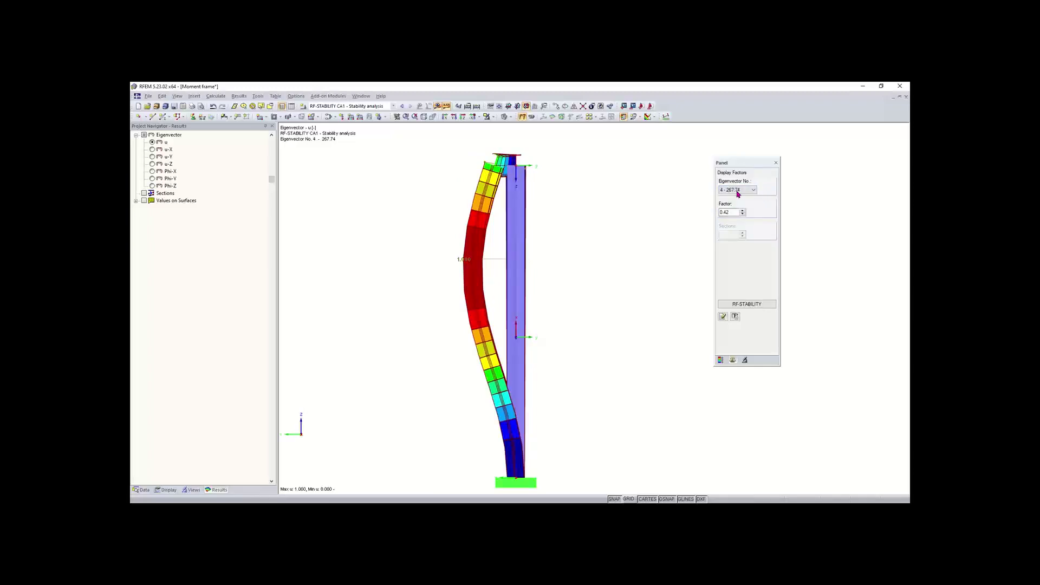
pyautogui.click(738, 189)
pyautogui.click(736, 194)
pyautogui.keyDown('ctrl'); pyautogui.moveTo(603, 272); pyautogui.dragTo(522, 348, button='middle'); pyautogui.keyUp('ctrl')
pyautogui.scroll(-2, 523, 349)
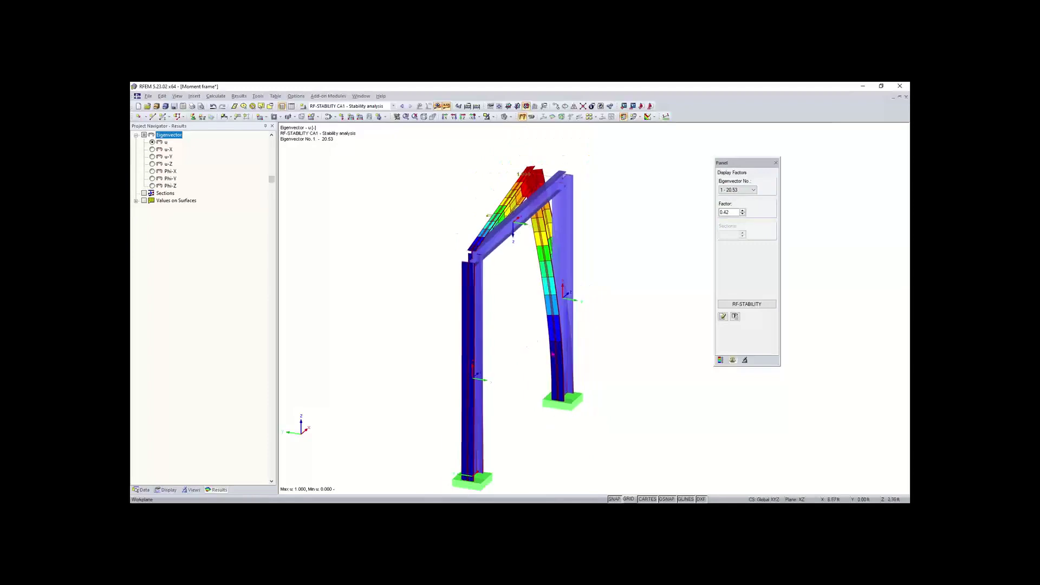
pyautogui.keyDown('ctrl'); pyautogui.moveTo(632, 272); pyautogui.dragTo(636, 193, button='middle'); pyautogui.keyUp('ctrl')
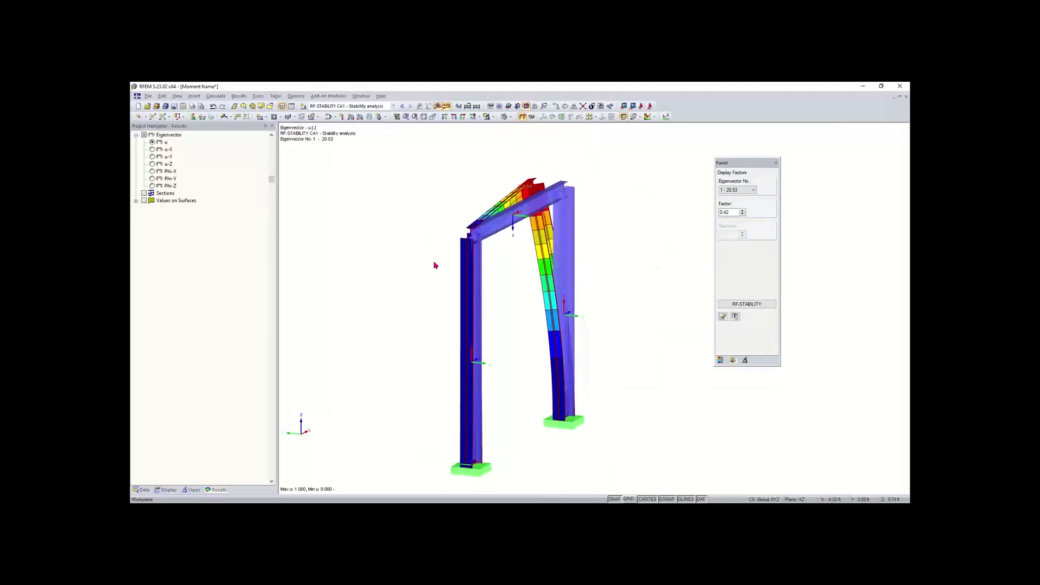
# Add a nodal support at the two top frame nodes (2 and 4) that fixes only the displacement uY and leaves all rotations free.
pyautogui.moveTo(434, 262); pyautogui.dragTo(627, 165)
pyautogui.doubleClick(563, 192)
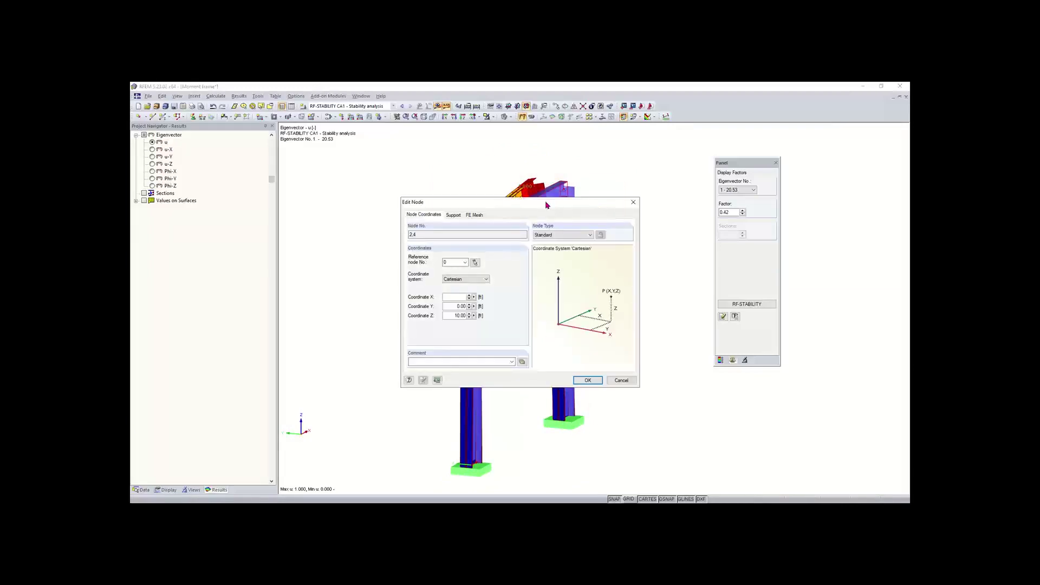
pyautogui.click(634, 202)
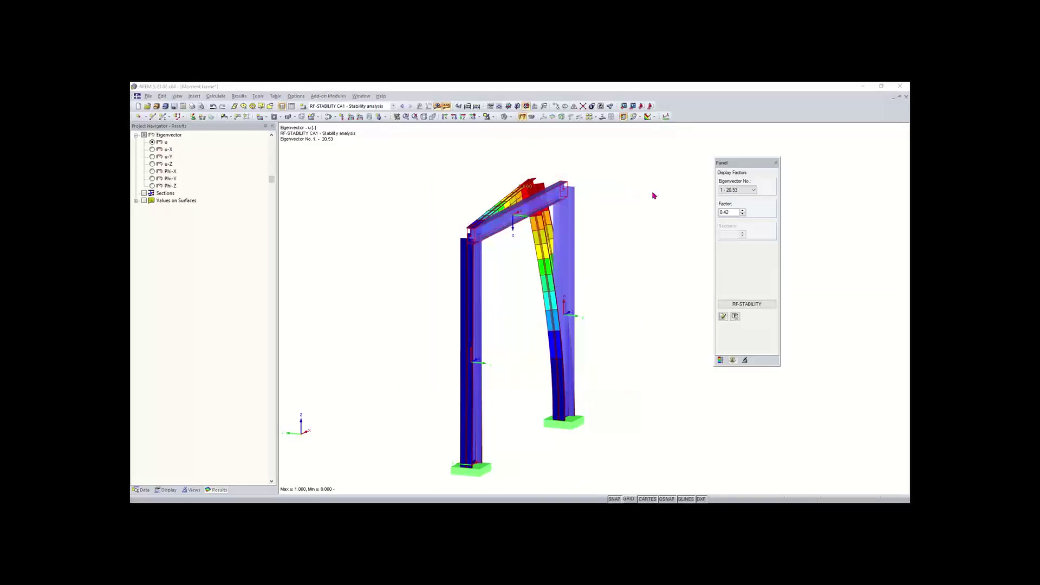
pyautogui.click(193, 117)
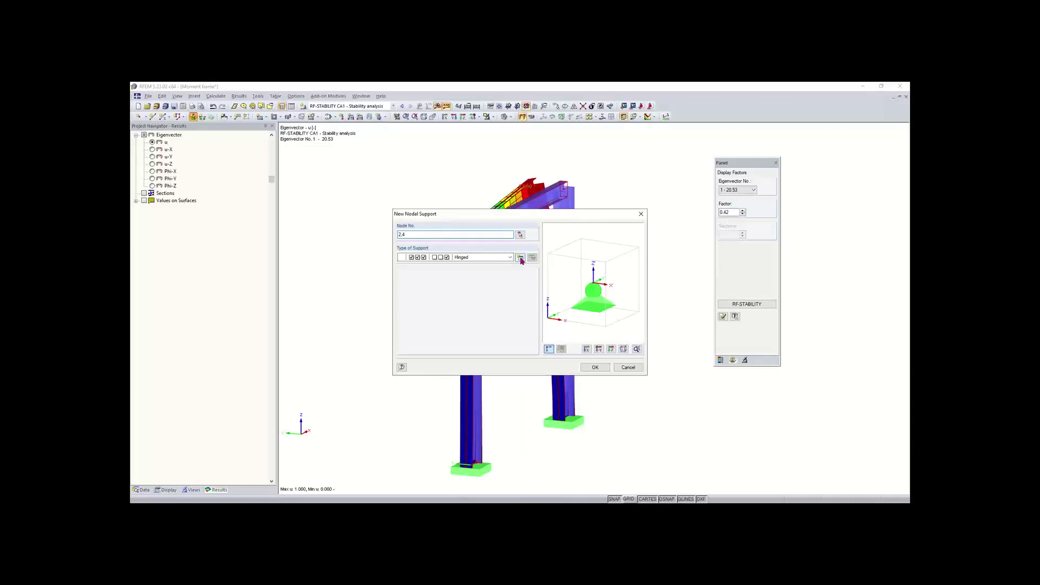
pyautogui.click(521, 259)
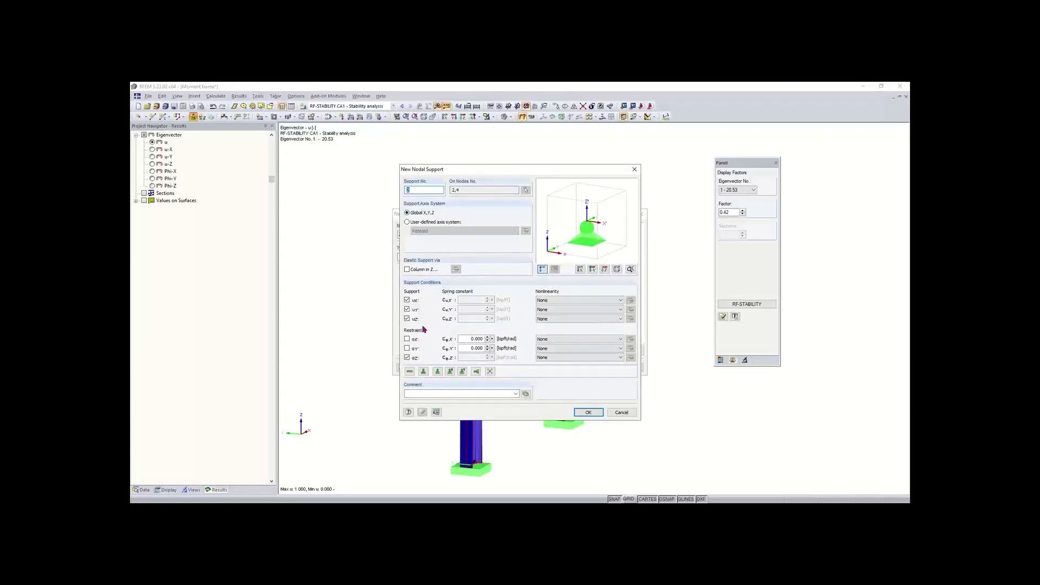
pyautogui.click(407, 319)
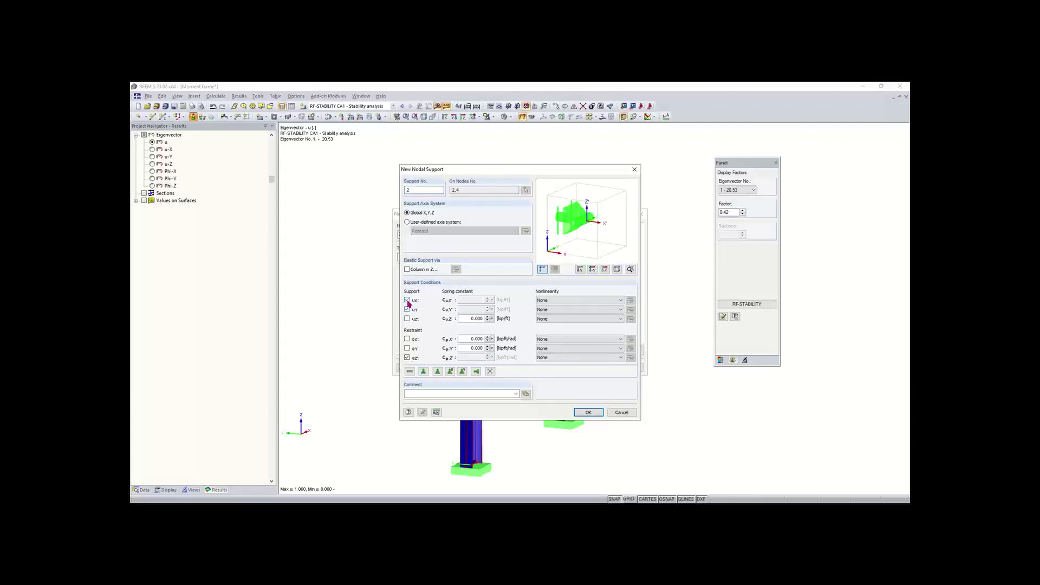
pyautogui.click(407, 301)
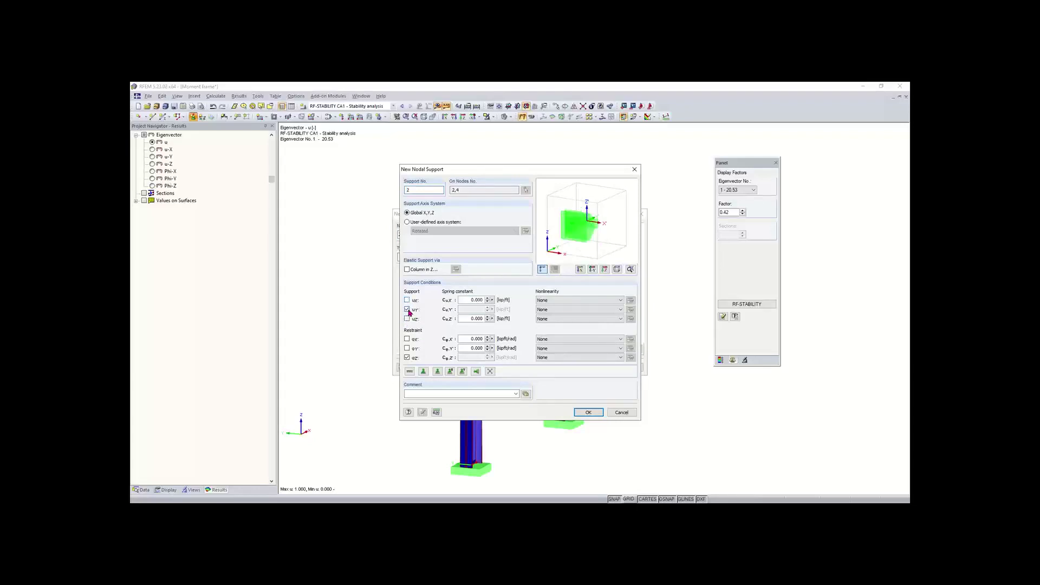
pyautogui.click(408, 358)
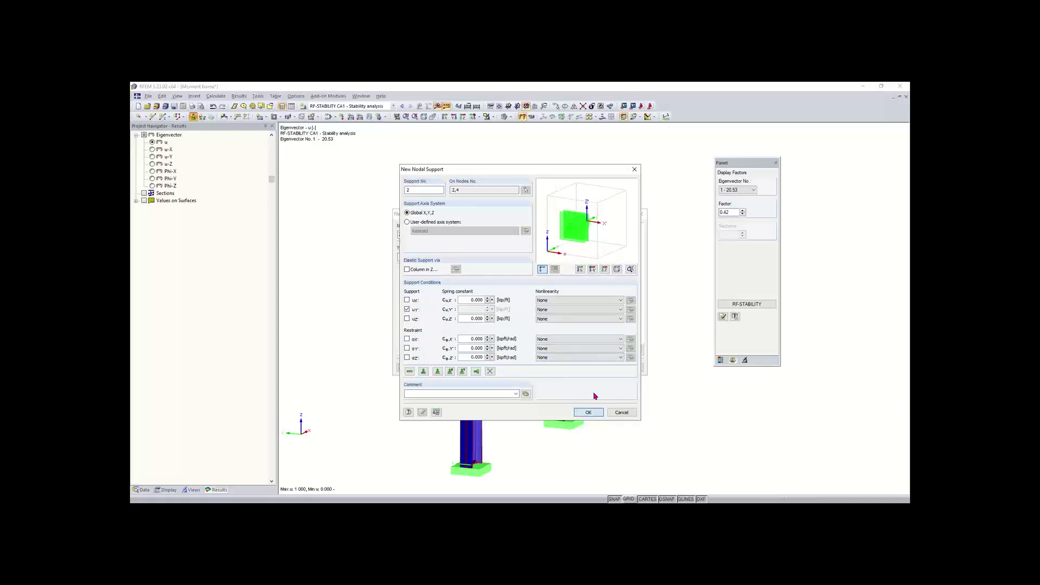
pyautogui.click(589, 412)
pyautogui.click(594, 367)
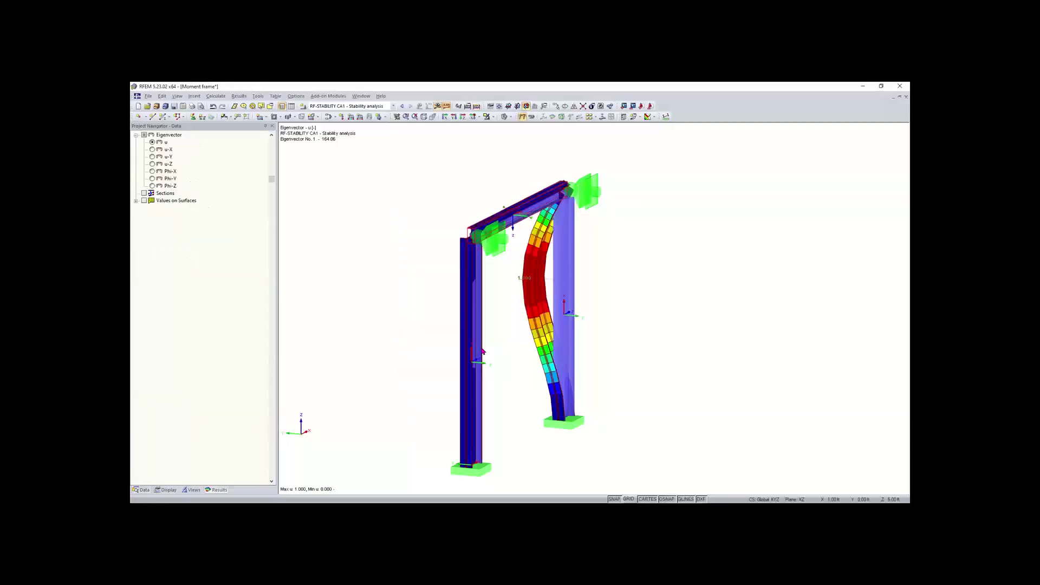
# Review the buckling mode shapes of the laterally braced frame for eigenvectors 1 to 4.
pyautogui.moveTo(594, 244)
pyautogui.keyDown('ctrl'); pyautogui.mouseDown(button='middle')
pyautogui.moveTo(656, 247)
pyautogui.moveTo(638, 237)
pyautogui.moveTo(529, 252)
pyautogui.moveTo(588, 251)
pyautogui.mouseUp(button='middle'); pyautogui.keyUp('ctrl')
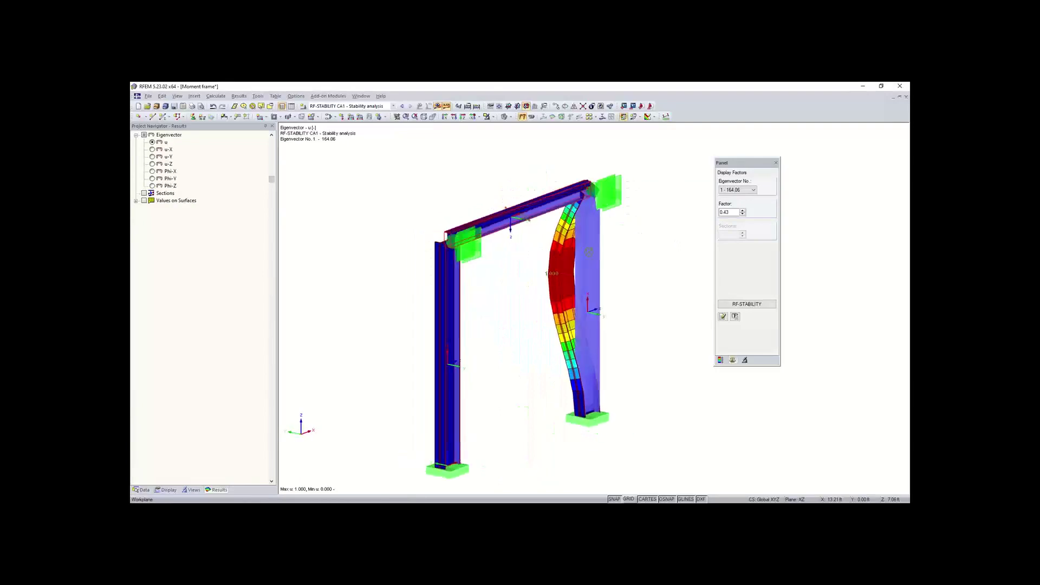
pyautogui.moveTo(589, 252); pyautogui.dragTo(729, 254, button='right')
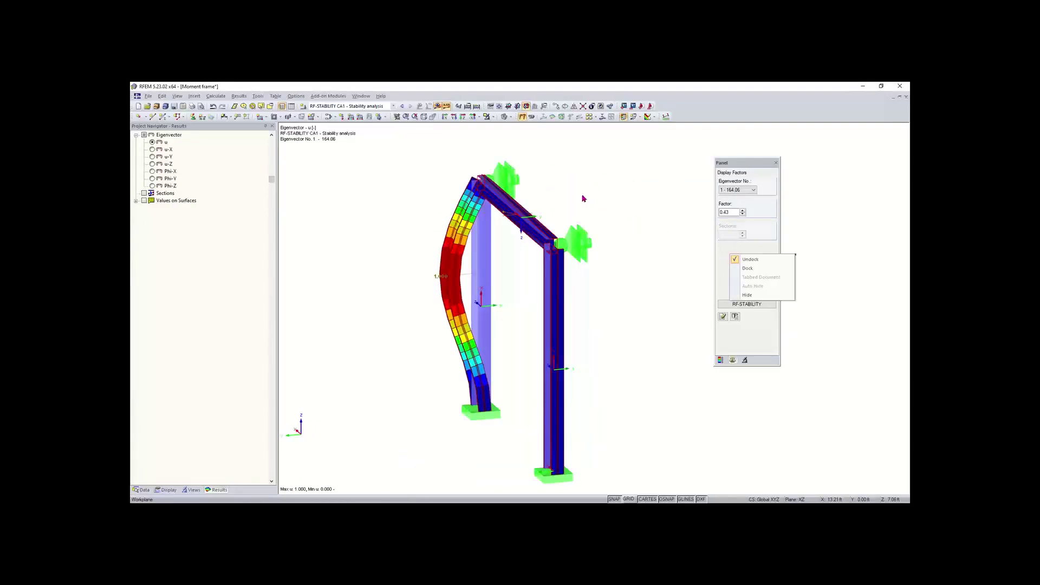
pyautogui.click(743, 190)
pyautogui.click(738, 202)
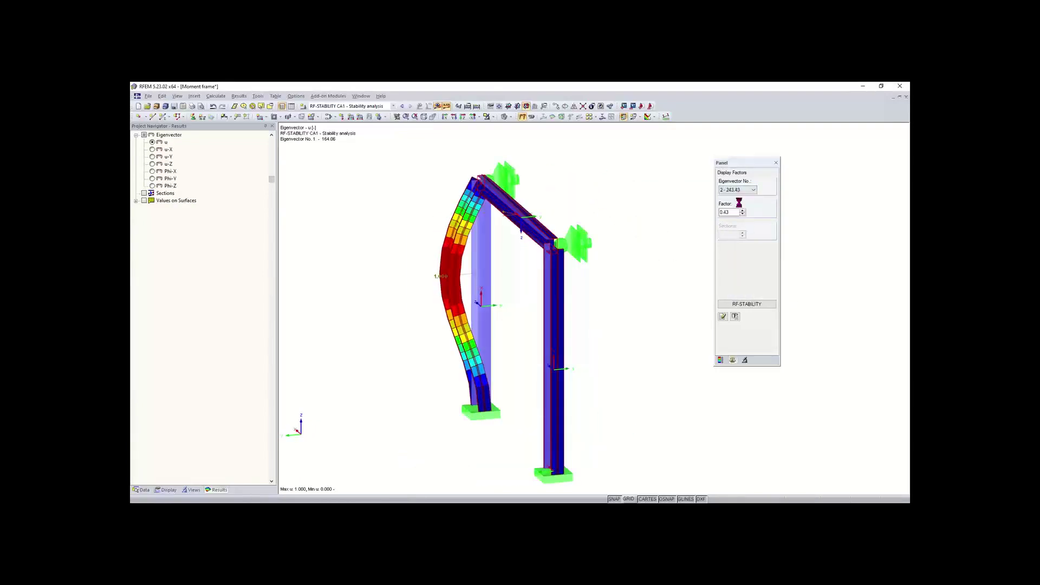
pyautogui.click(739, 190)
pyautogui.click(737, 208)
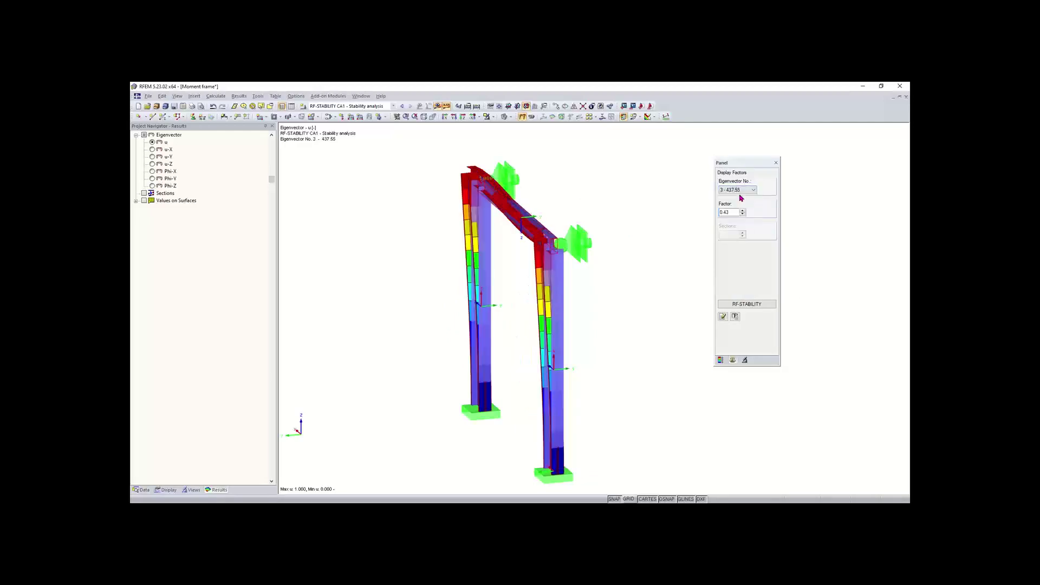
pyautogui.click(738, 190)
pyautogui.click(735, 213)
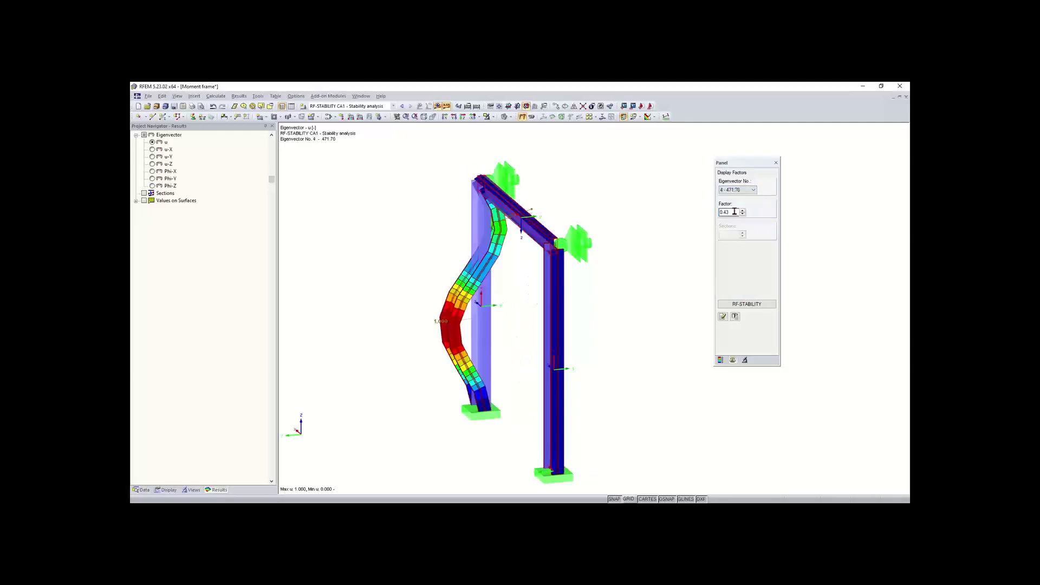
# Reopen RF-STABILITY to check the critical load factors of the braced frame, and close the module.
pyautogui.click(138, 488)
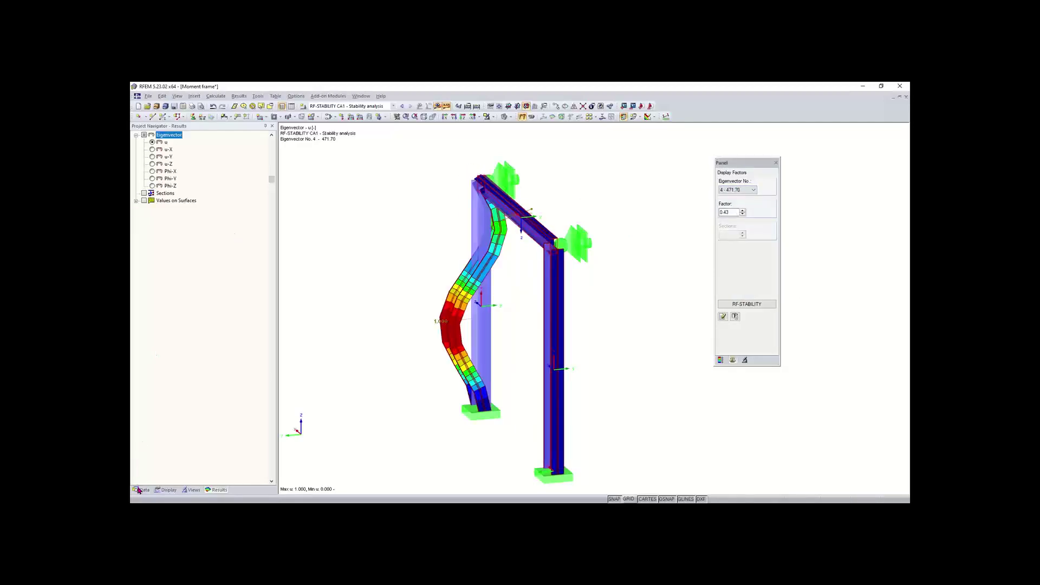
pyautogui.click(216, 290)
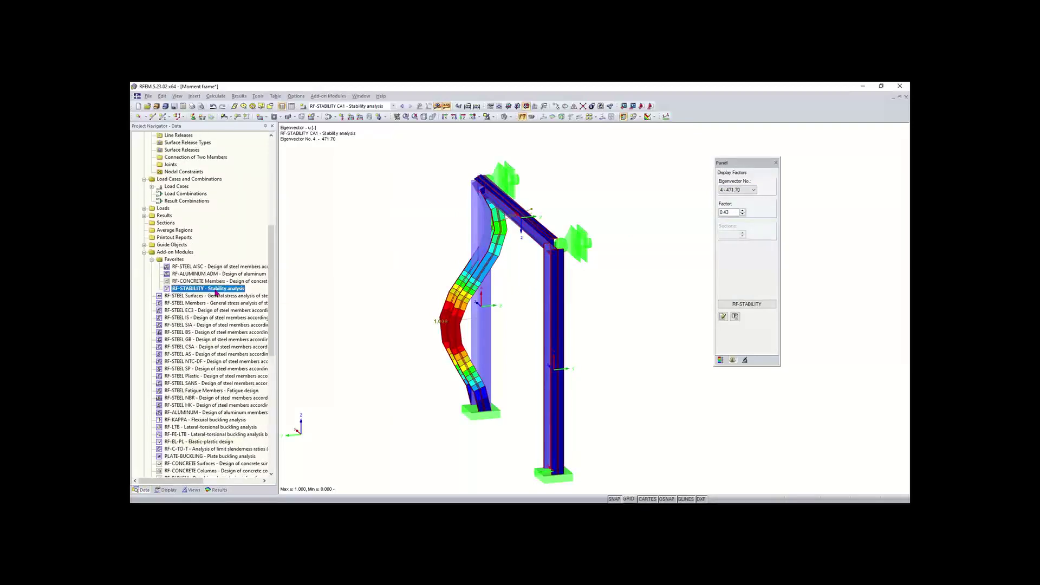
pyautogui.doubleClick(216, 290)
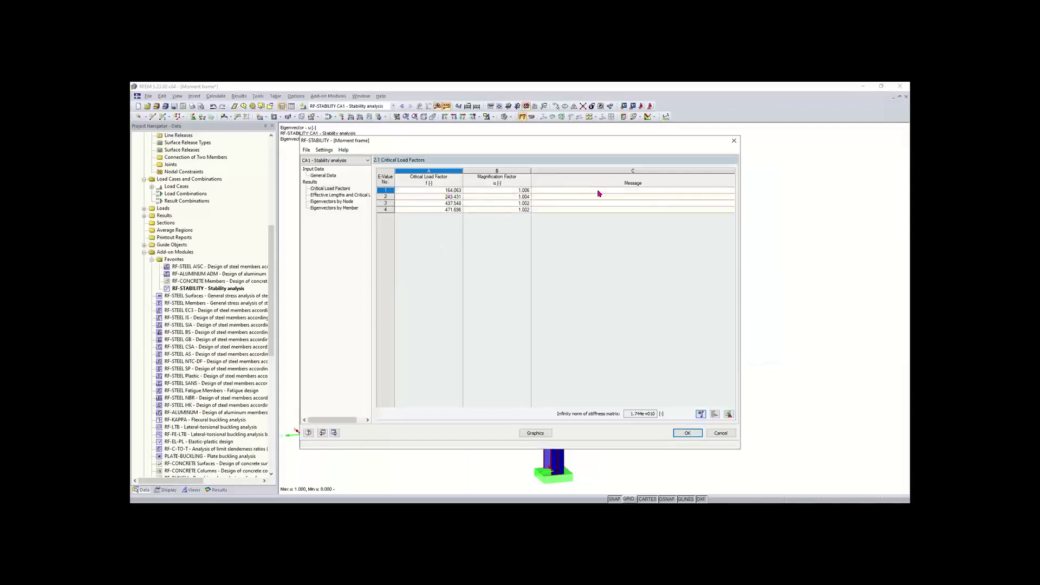
pyautogui.click(734, 140)
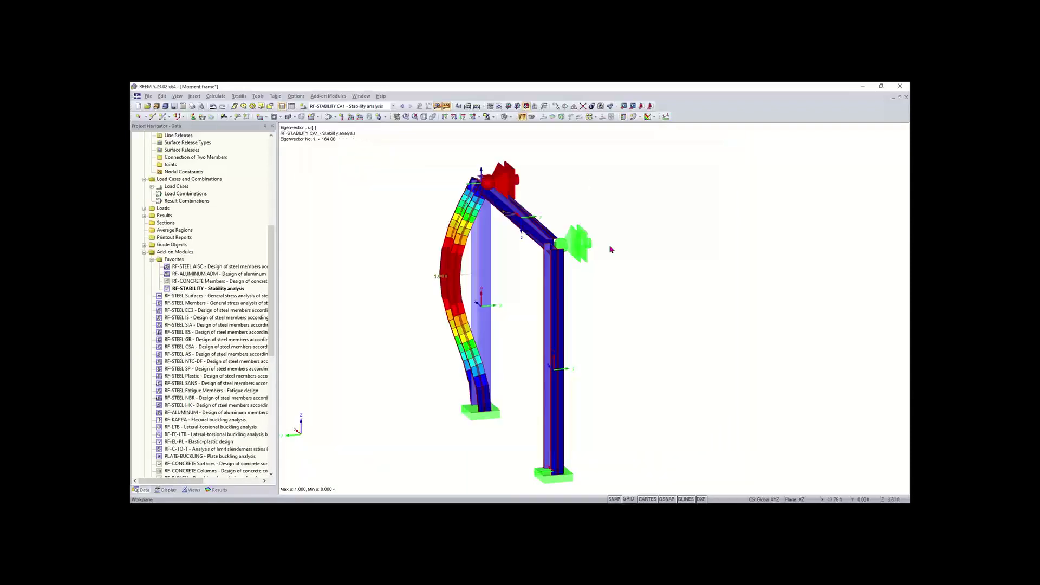
pyautogui.keyDown('ctrl'); pyautogui.moveTo(615, 253); pyautogui.dragTo(395, 234, button='middle'); pyautogui.keyUp('ctrl')
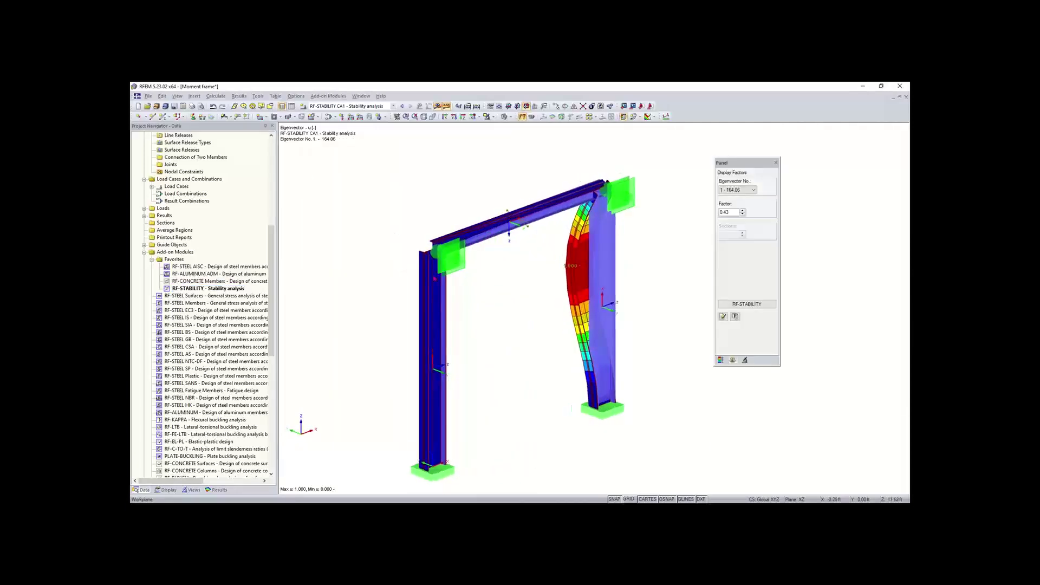
pyautogui.scroll(-3, 506, 316)
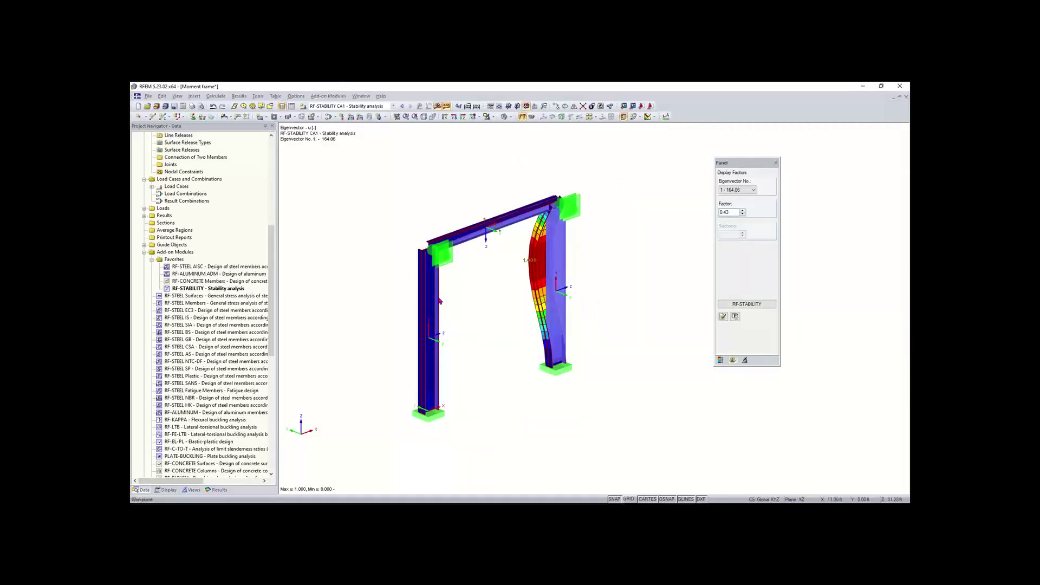
pyautogui.click(424, 117)
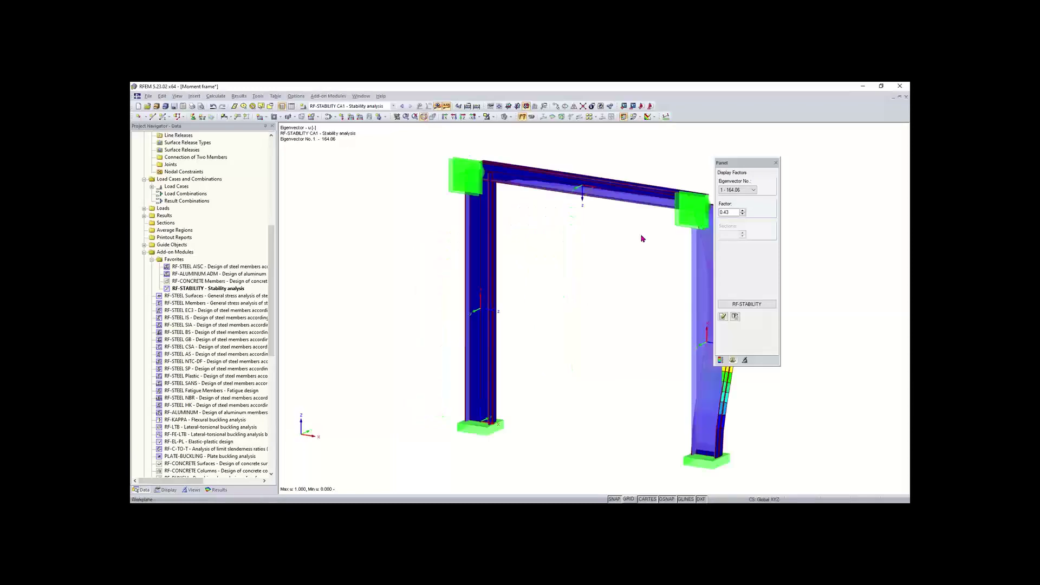
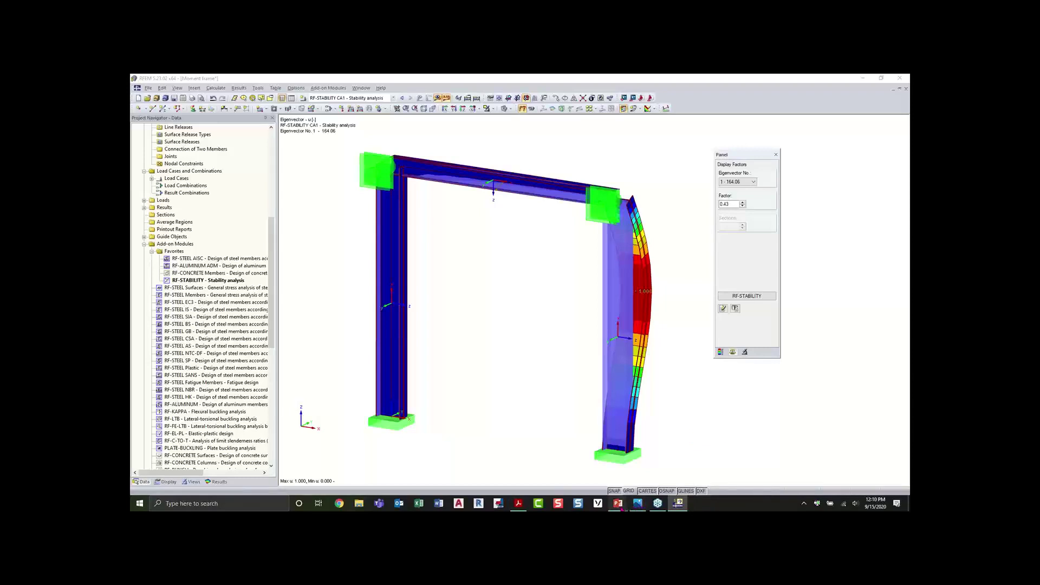
pyautogui.moveTo(620, 507)
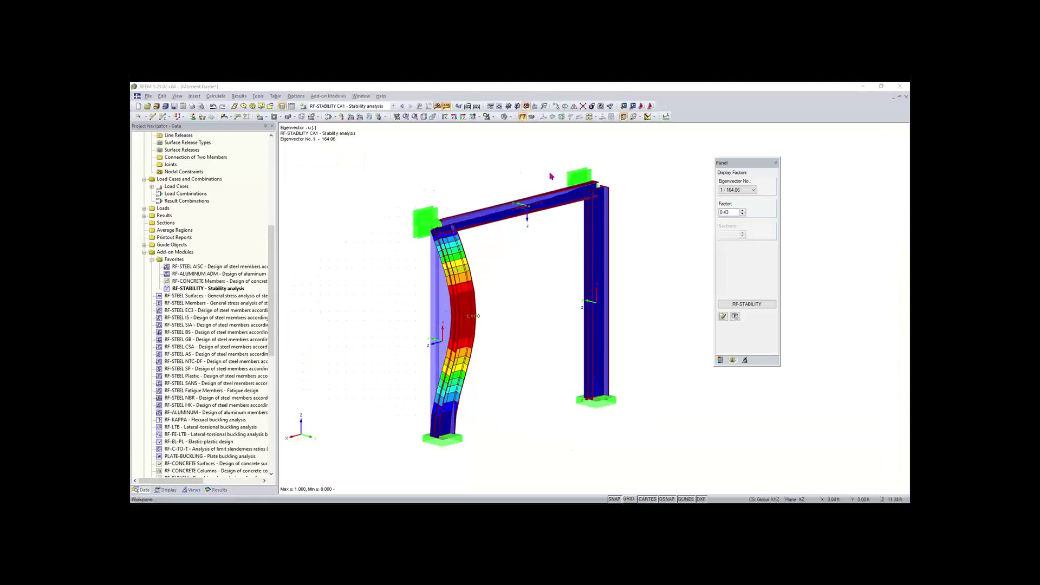
# Switch the displayed results from the stability analysis back to load case LC1 - Test.
pyautogui.moveTo(550, 172); pyautogui.dragTo(529, 191, button='middle')
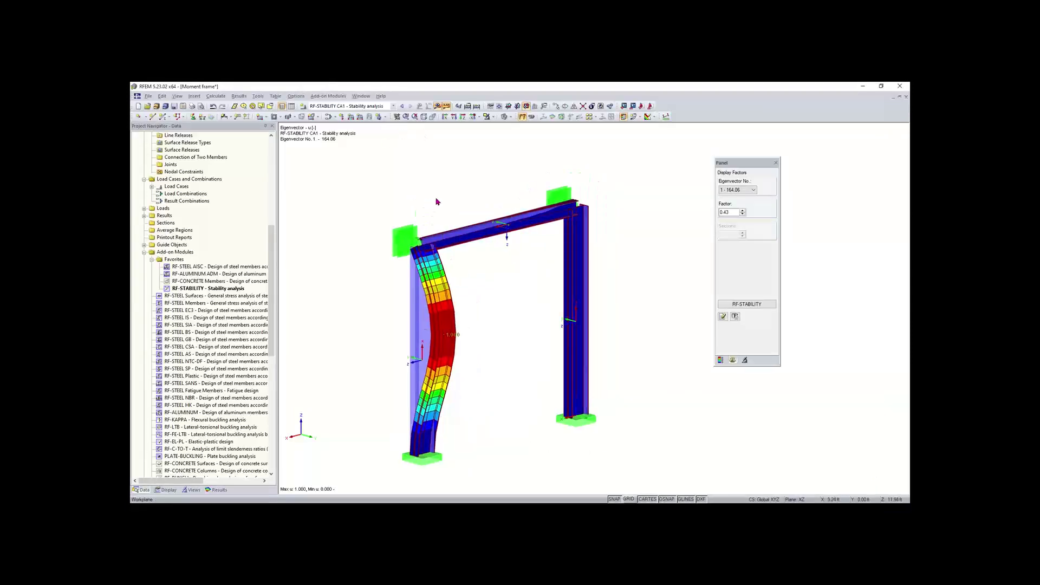
pyautogui.scroll(-1, 464, 194)
pyautogui.moveTo(464, 194); pyautogui.dragTo(456, 170, button='middle')
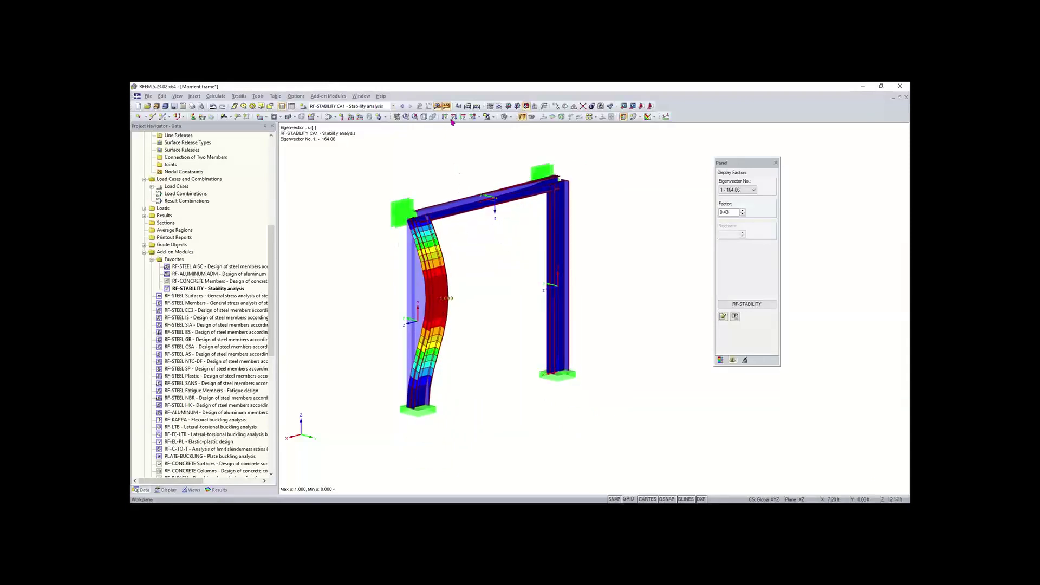
pyautogui.click(365, 106)
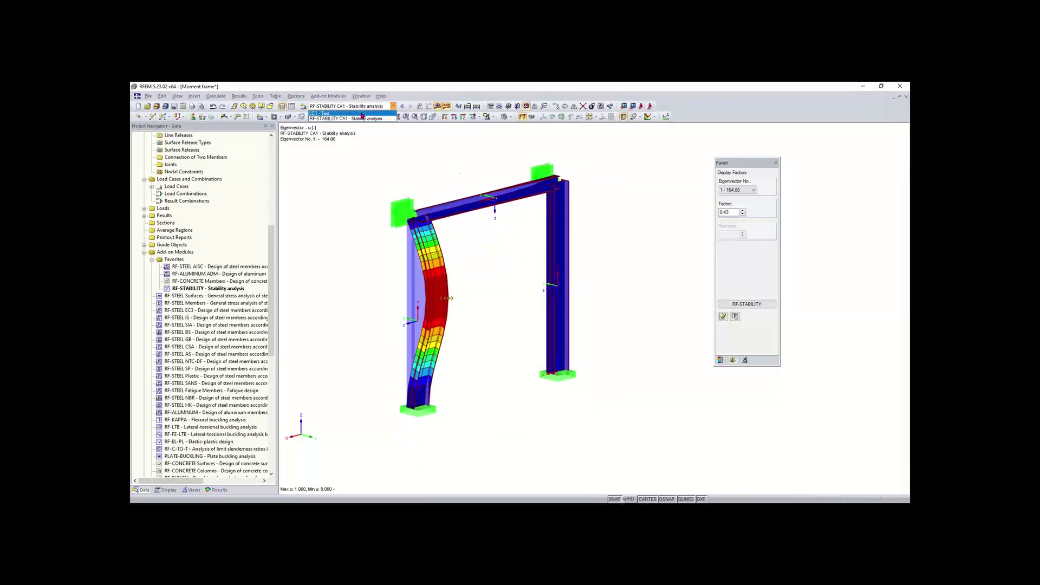
pyautogui.click(366, 113)
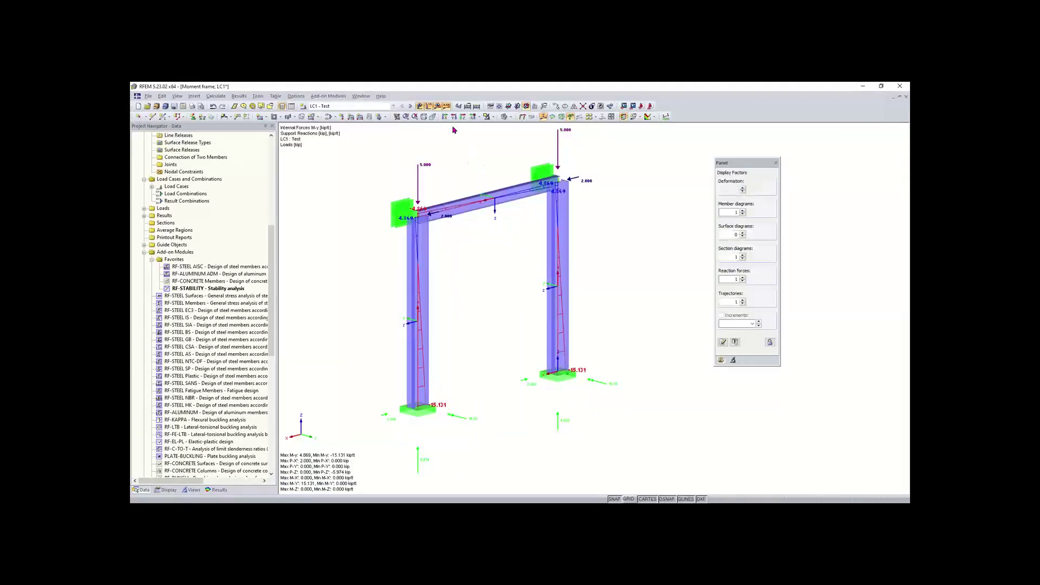
# Hide the LC1 - Test results and examine the nodal loads at the two top frame nodes.
pyautogui.click(437, 107)
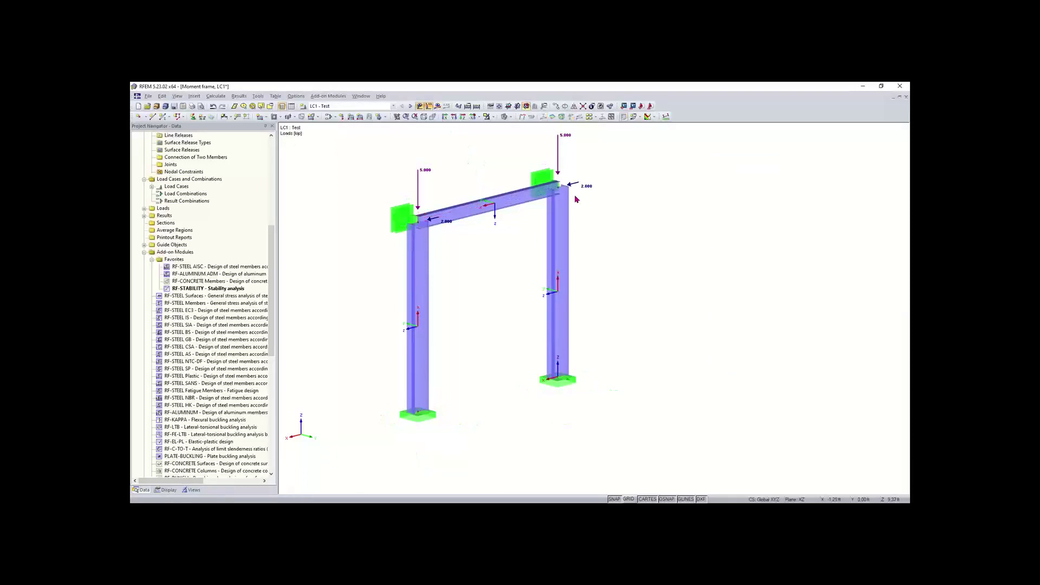
pyautogui.moveTo(445, 223)
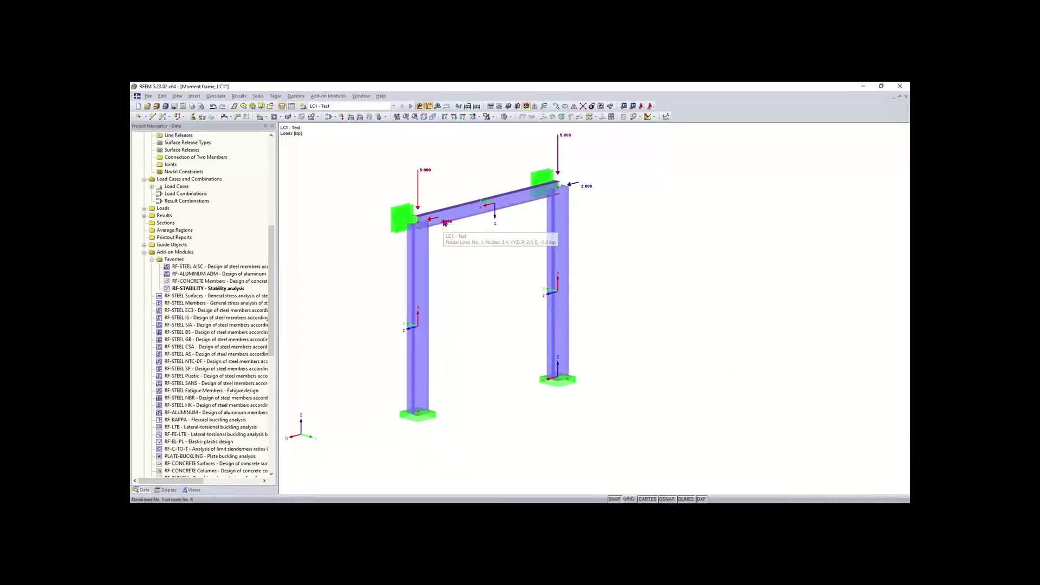
pyautogui.scroll(2, 445, 222)
pyautogui.scroll(1, 445, 222)
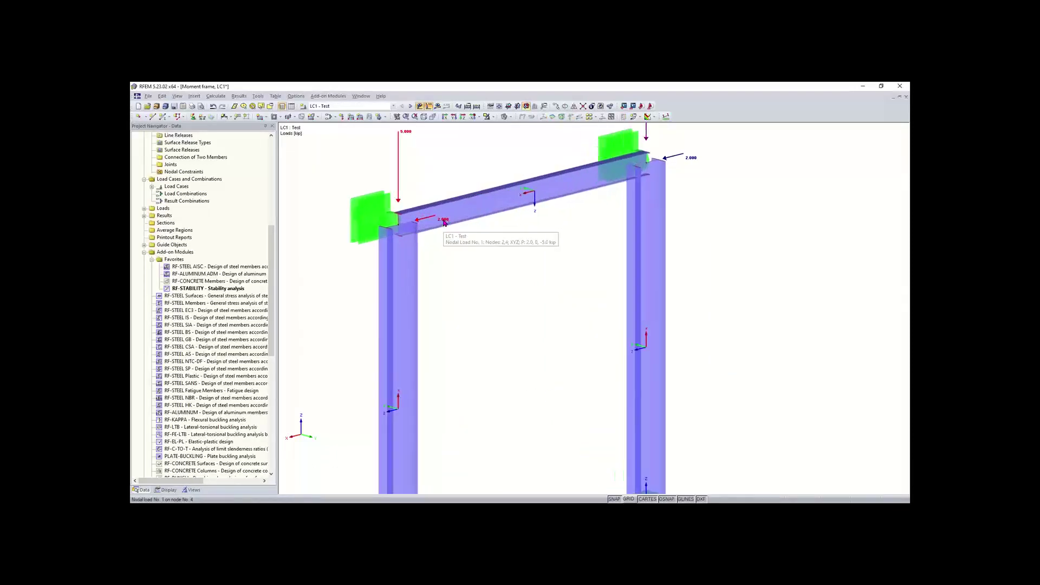
pyautogui.moveTo(443, 178); pyautogui.dragTo(432, 232, button='middle')
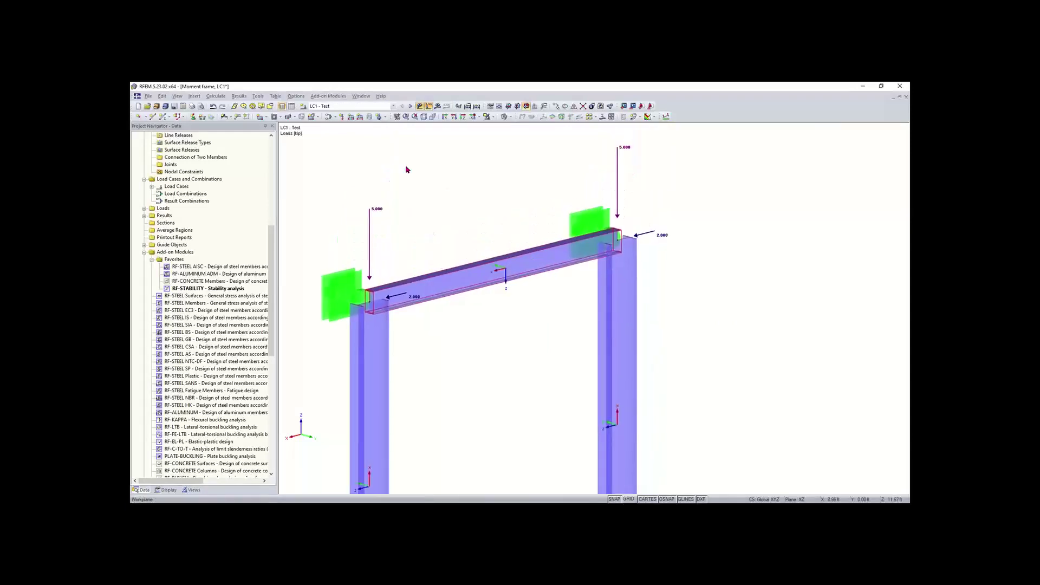
# Look at the force and moment components available for a new nodal load, without adding a load.
pyautogui.click(341, 120)
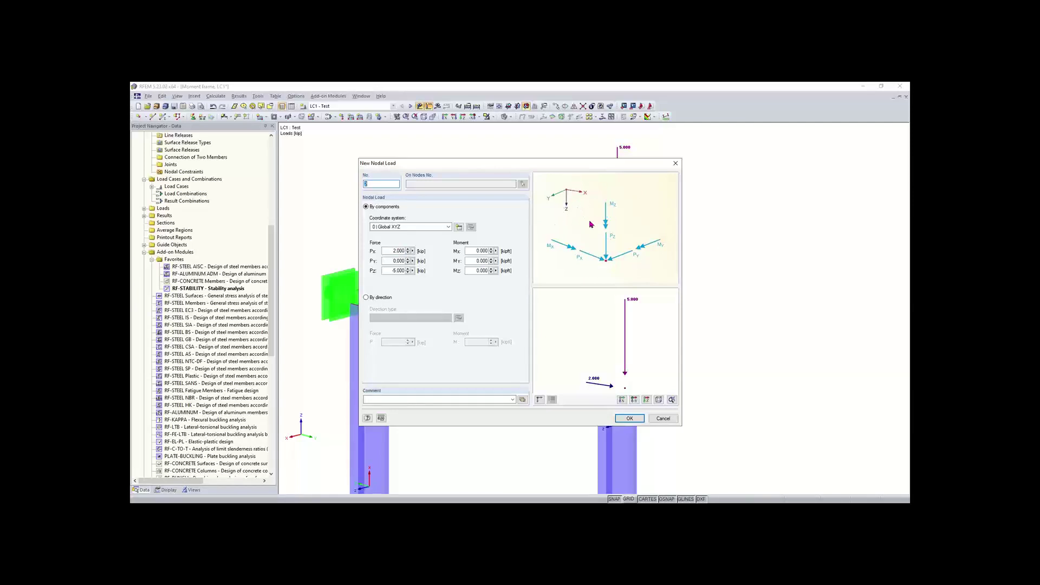
pyautogui.click(663, 419)
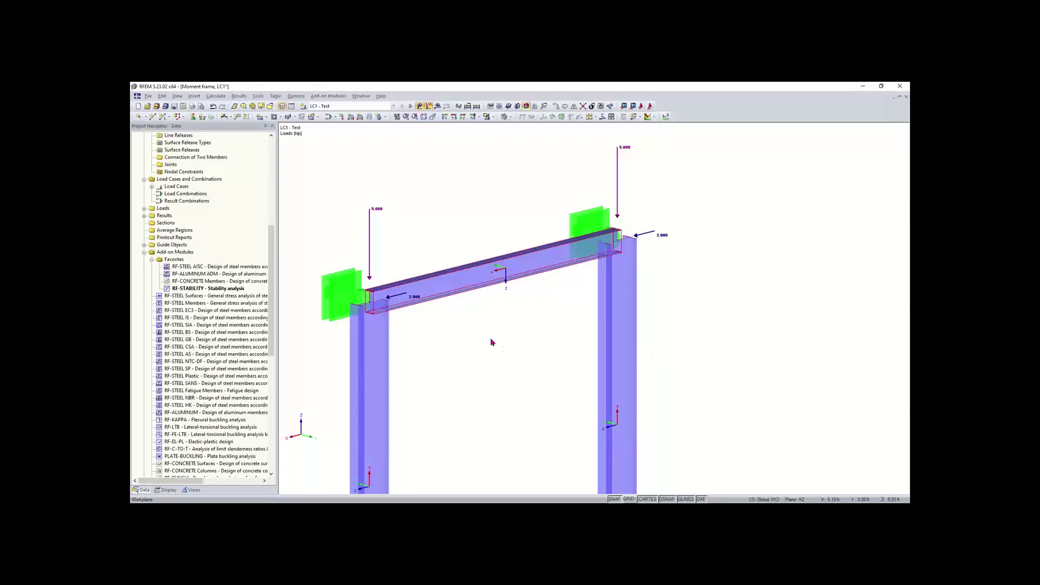
pyautogui.scroll(-1, 464, 342)
pyautogui.moveTo(463, 342); pyautogui.dragTo(471, 289, button='middle')
pyautogui.scroll(-2, 471, 290)
pyautogui.scroll(-1, 471, 289)
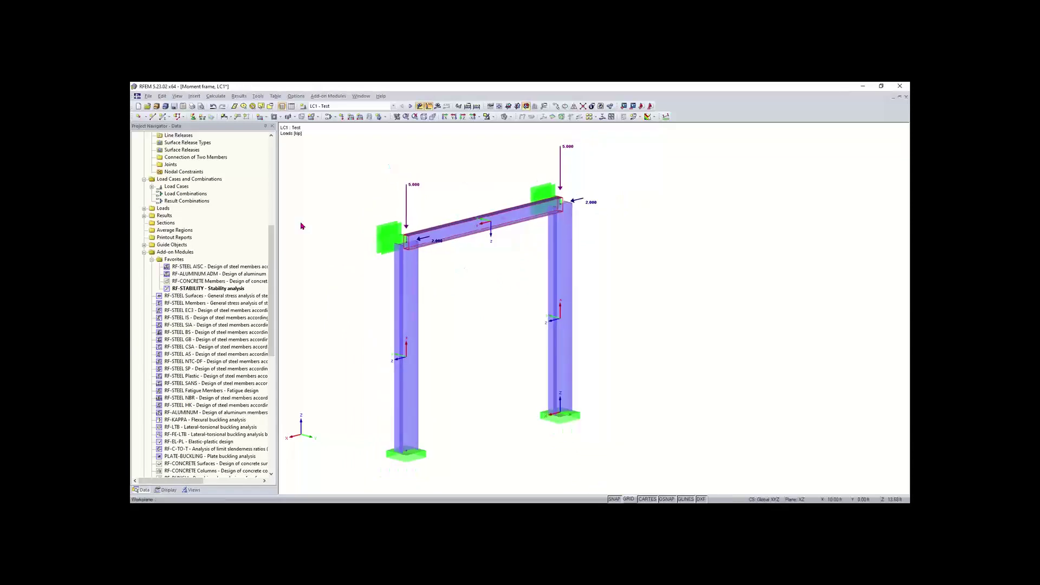
# Look at the wind load generator for a flat roof according to ASCE/SEI 7-16, and close it without generating loads.
pyautogui.moveTo(272, 264); pyautogui.dragTo(274, 347)
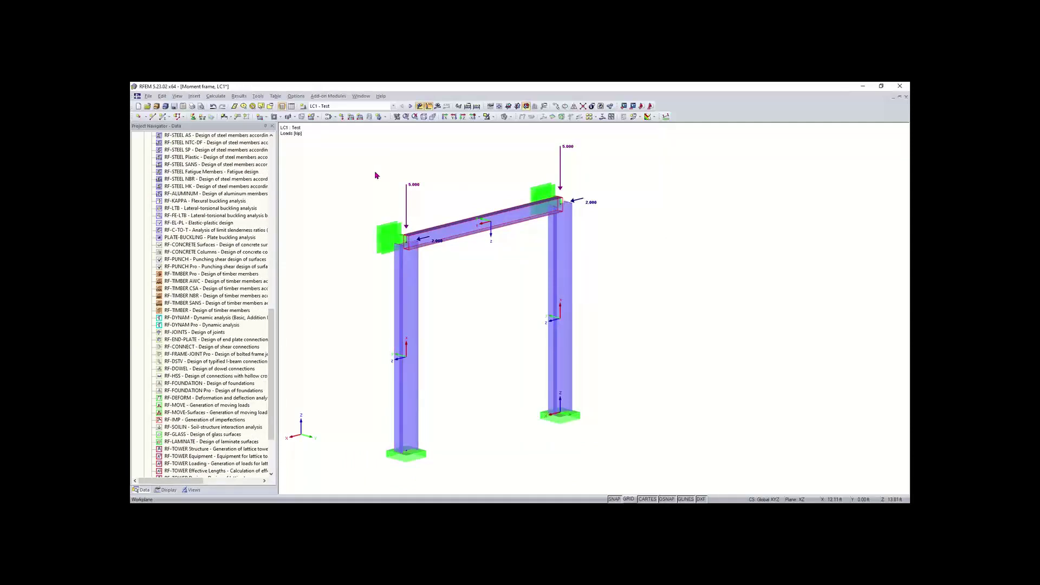
pyautogui.scroll(-1, 361, 201)
pyautogui.moveTo(361, 202)
pyautogui.mouseDown(button='middle')
pyautogui.moveTo(395, 209)
pyautogui.moveTo(366, 212)
pyautogui.mouseUp(button='middle')
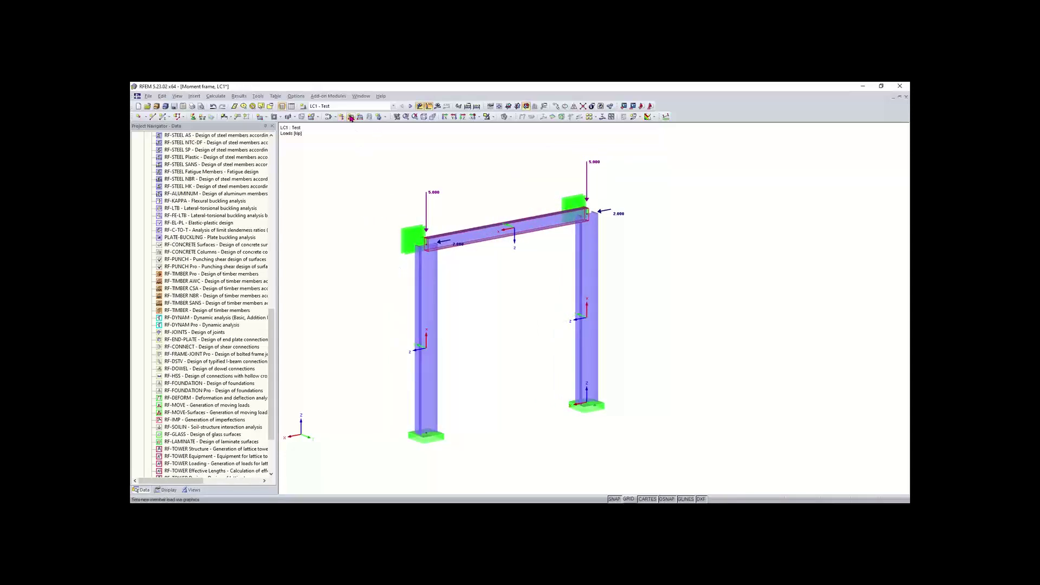
pyautogui.click(258, 95)
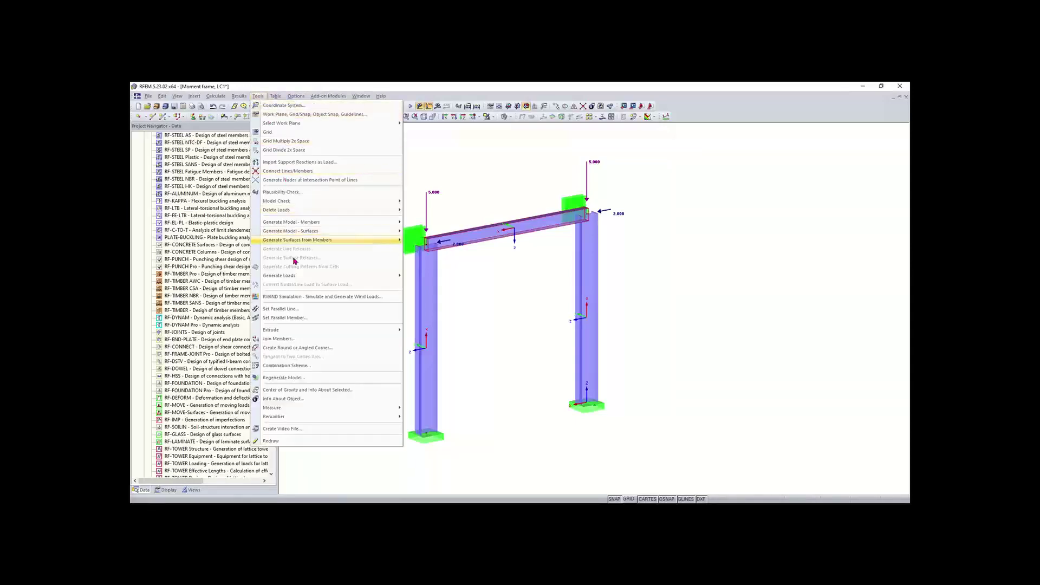
pyautogui.moveTo(385, 278)
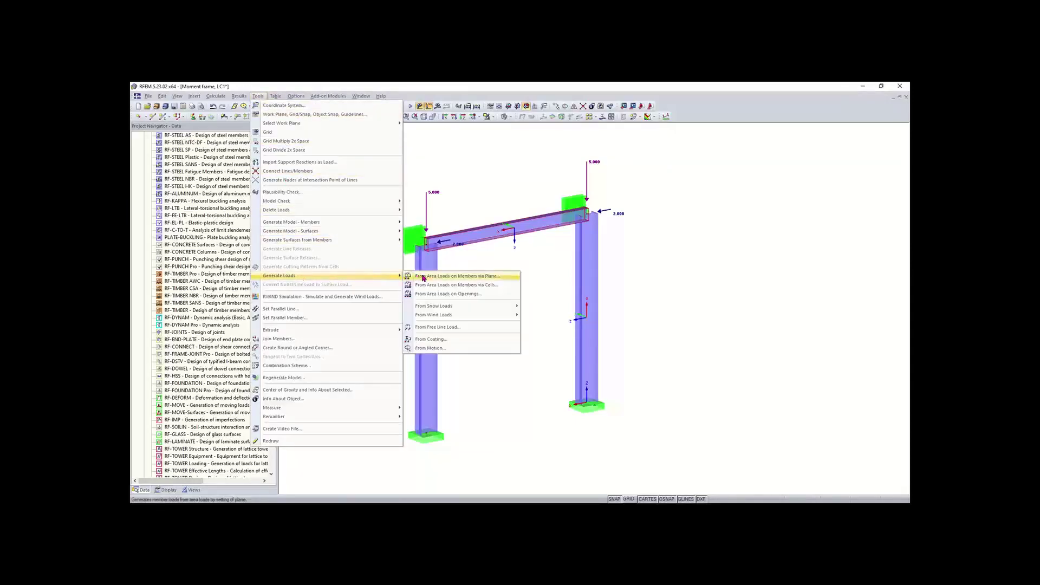
pyautogui.moveTo(440, 315)
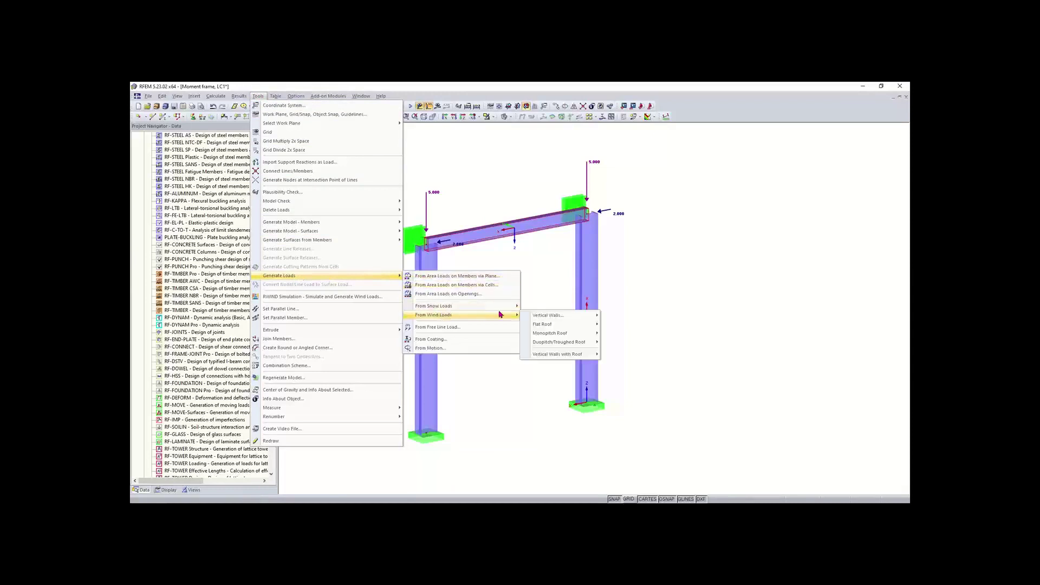
pyautogui.moveTo(541, 315)
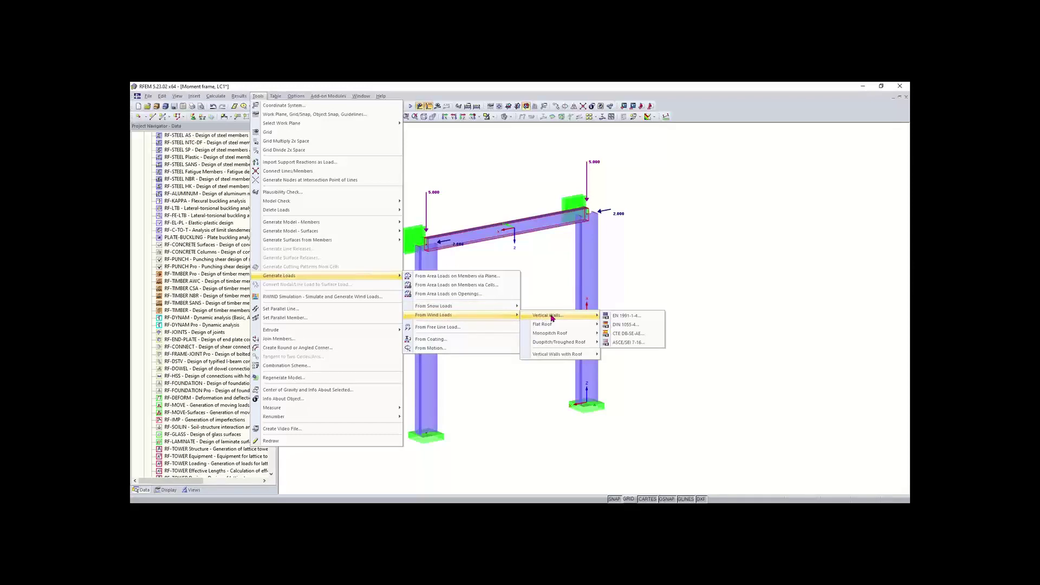
pyautogui.moveTo(593, 324)
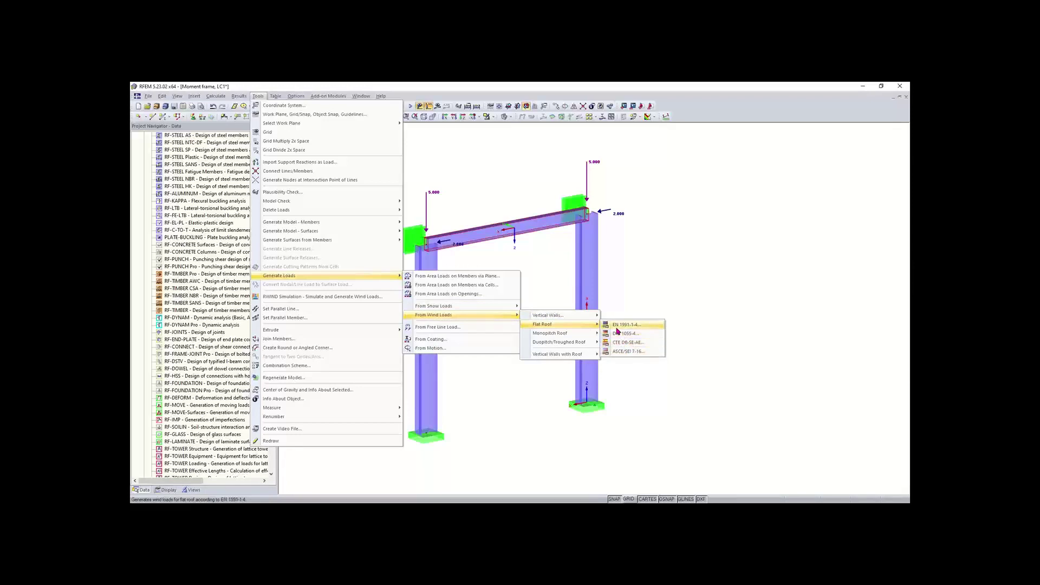
pyautogui.click(628, 352)
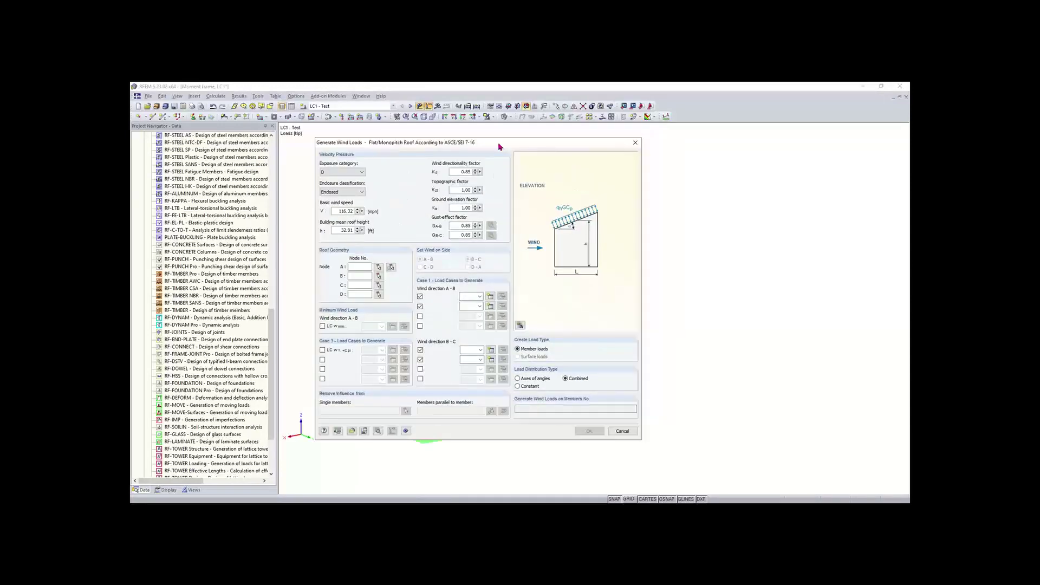
pyautogui.click(636, 142)
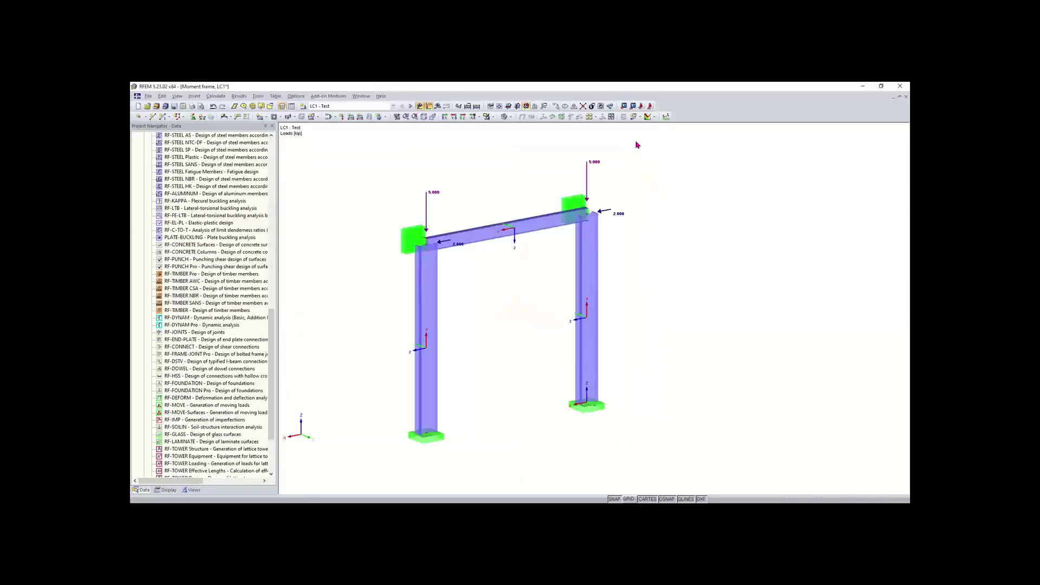
# Add a second load case with the description Wind in +X, delete it again, and close the load case settings.
pyautogui.click(328, 119)
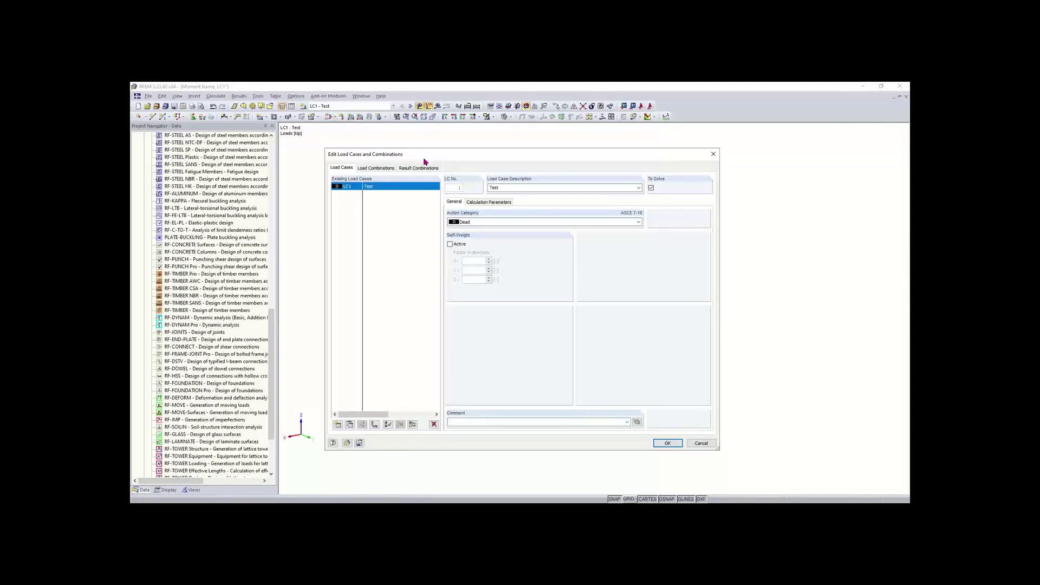
pyautogui.click(596, 188)
pyautogui.click(337, 424)
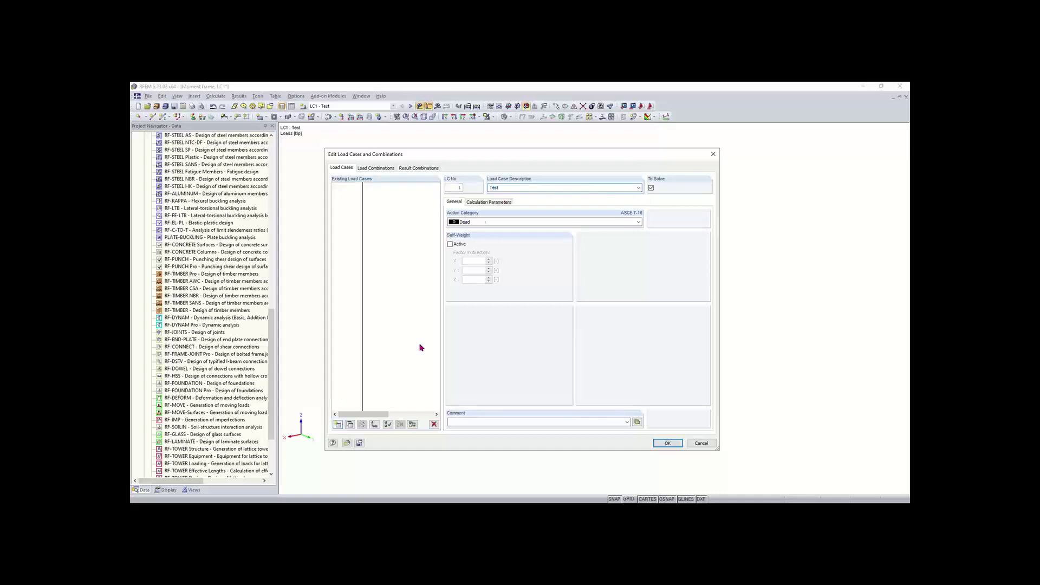
pyautogui.click(638, 188)
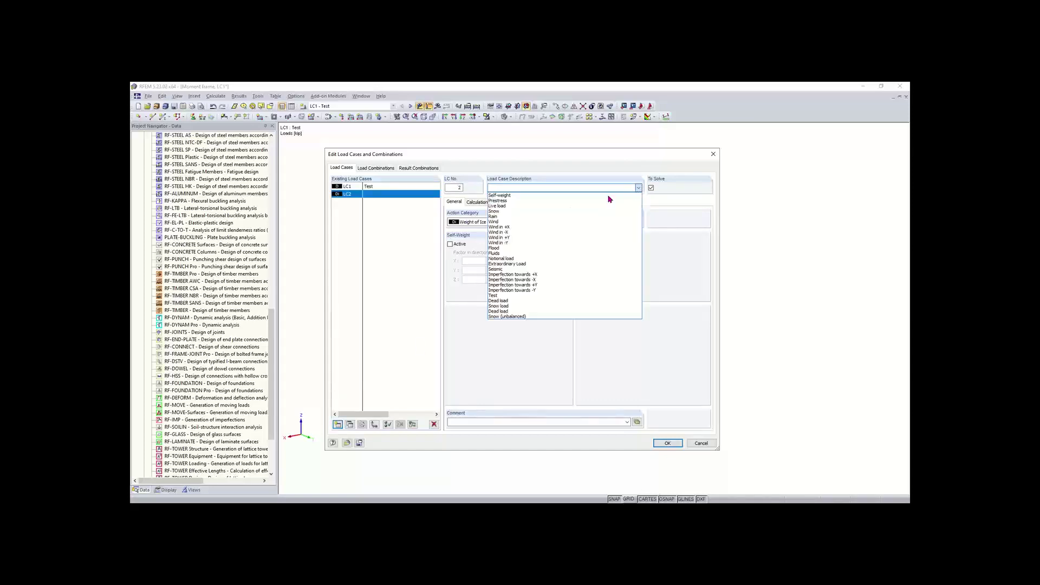
pyautogui.click(500, 227)
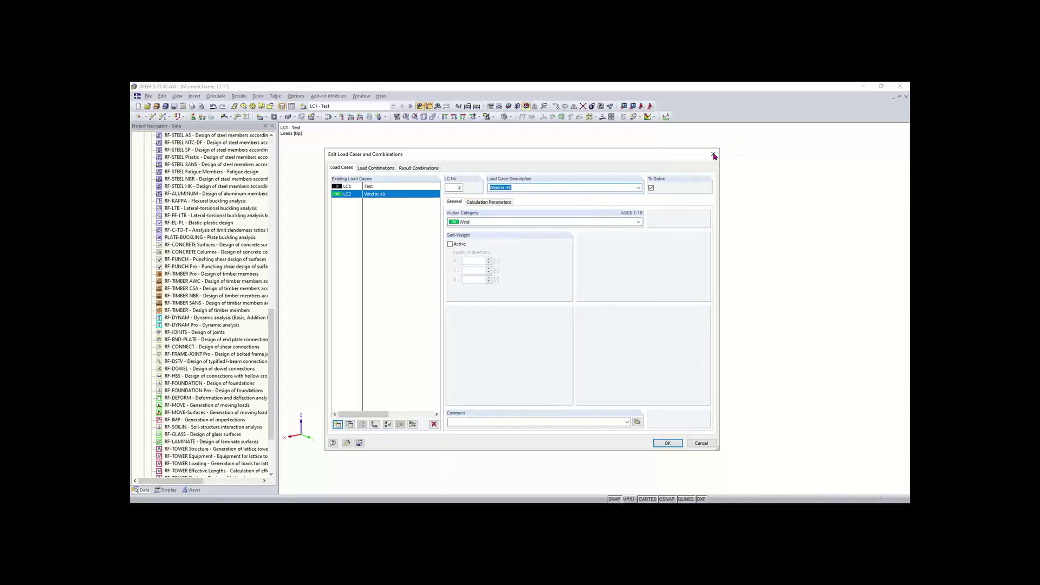
pyautogui.click(433, 425)
pyautogui.press('y')
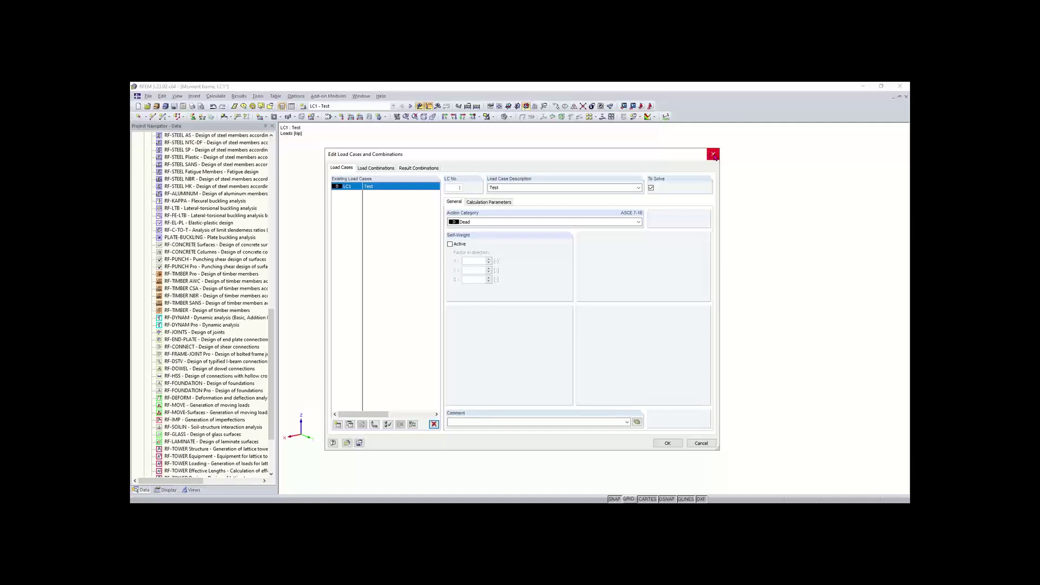
pyautogui.click(713, 155)
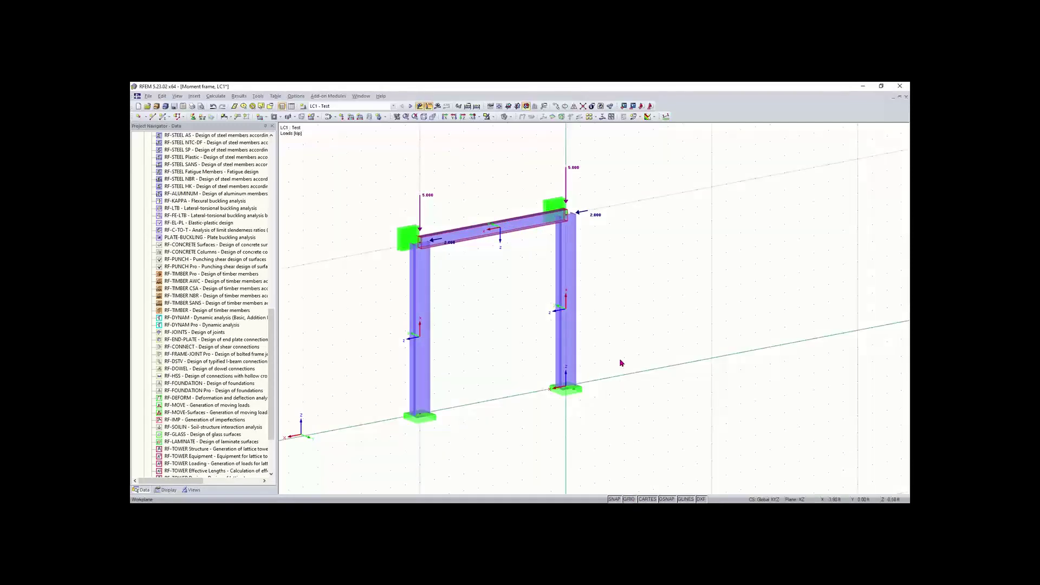
# Switch the active work plane to XY.
pyautogui.moveTo(636, 396); pyautogui.dragTo(609, 334, button='middle')
pyautogui.scroll(-1, 608, 334)
pyautogui.moveTo(590, 305); pyautogui.dragTo(564, 353, button='middle')
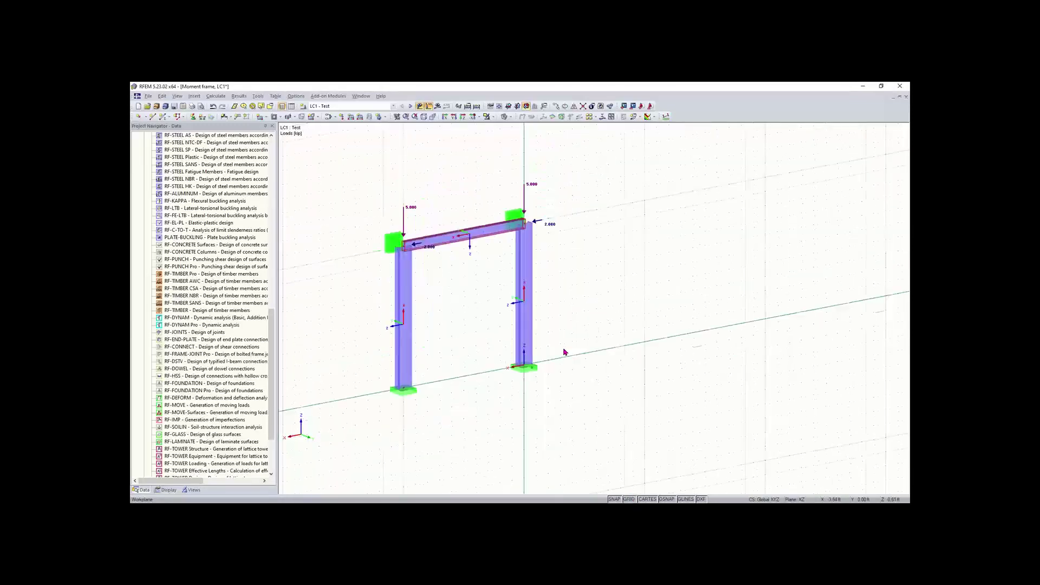
pyautogui.click(507, 106)
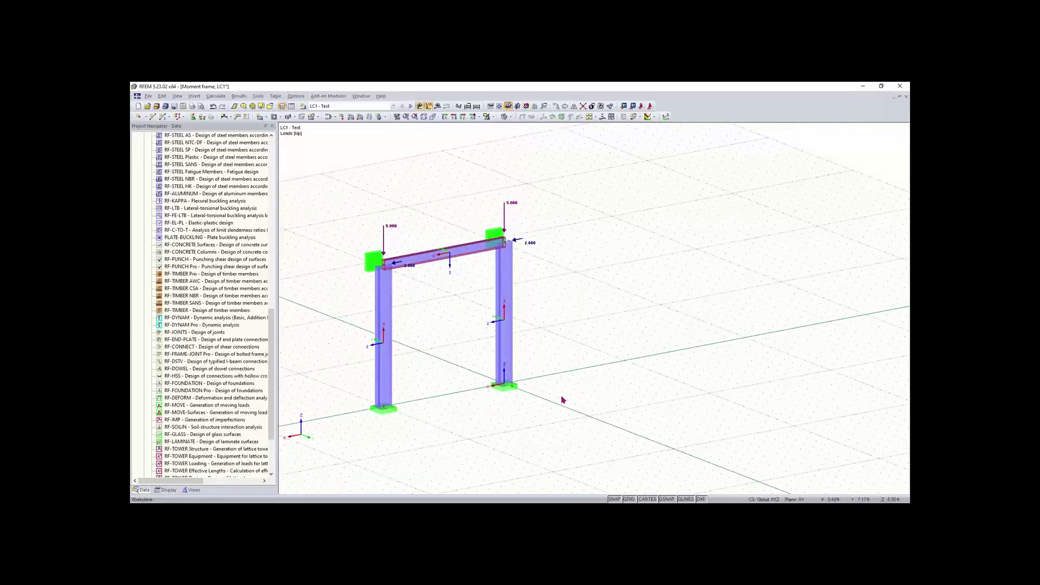
pyautogui.moveTo(562, 390); pyautogui.dragTo(412, 396, button='middle')
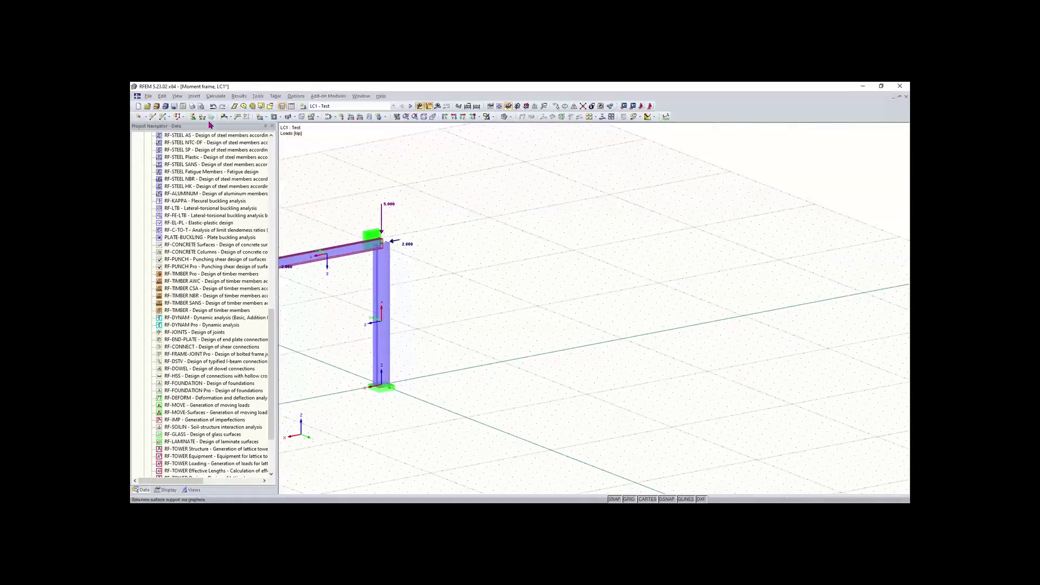
# Draw a straight line in the negative X direction starting at X -10, Y 0, Z 0 ft, by entering its length.
pyautogui.click(152, 117)
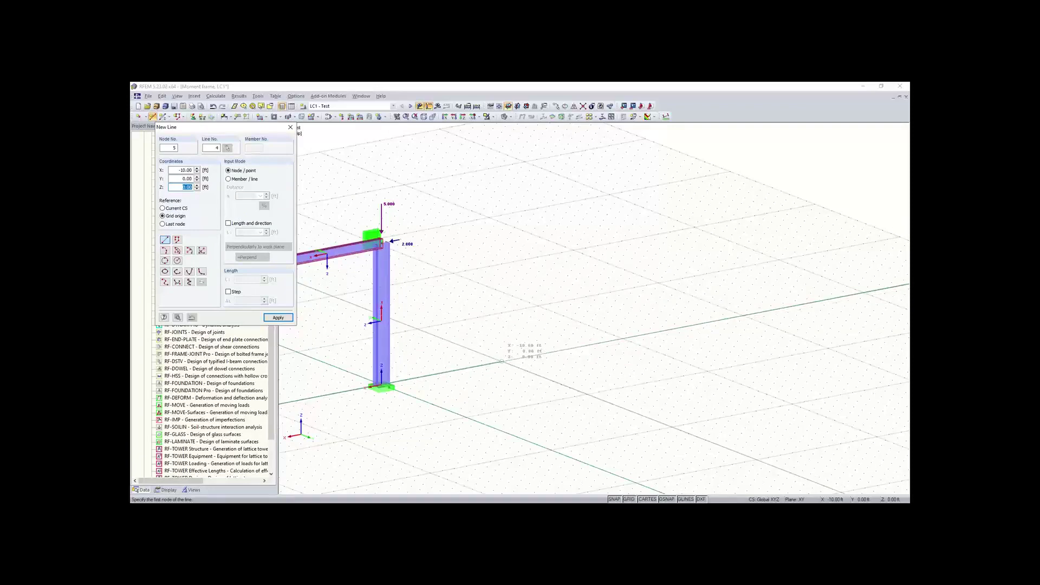
pyautogui.click(502, 360)
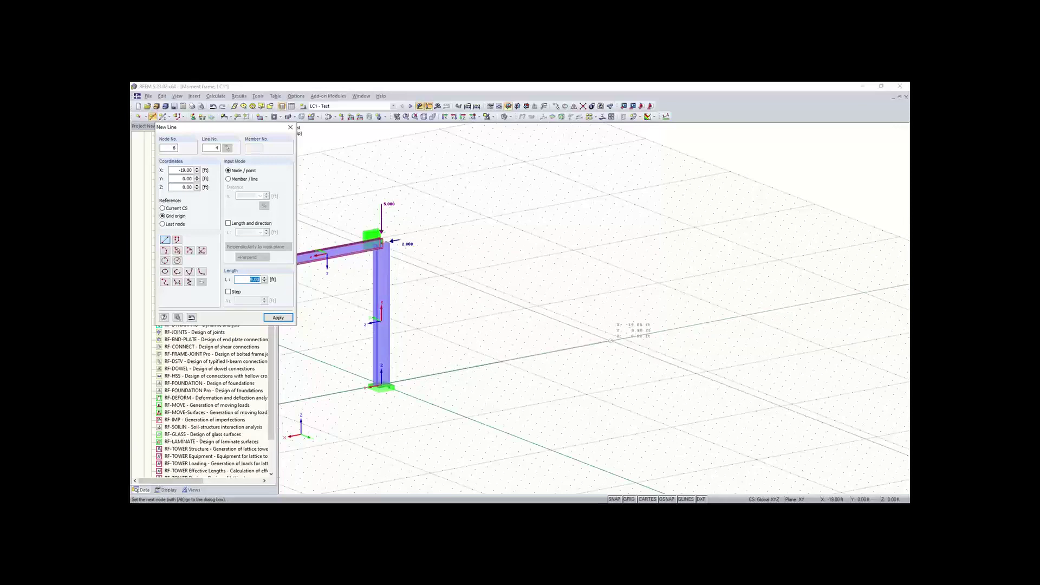
pyautogui.scroll(-3, 611, 341)
pyautogui.scroll(3, 604, 348)
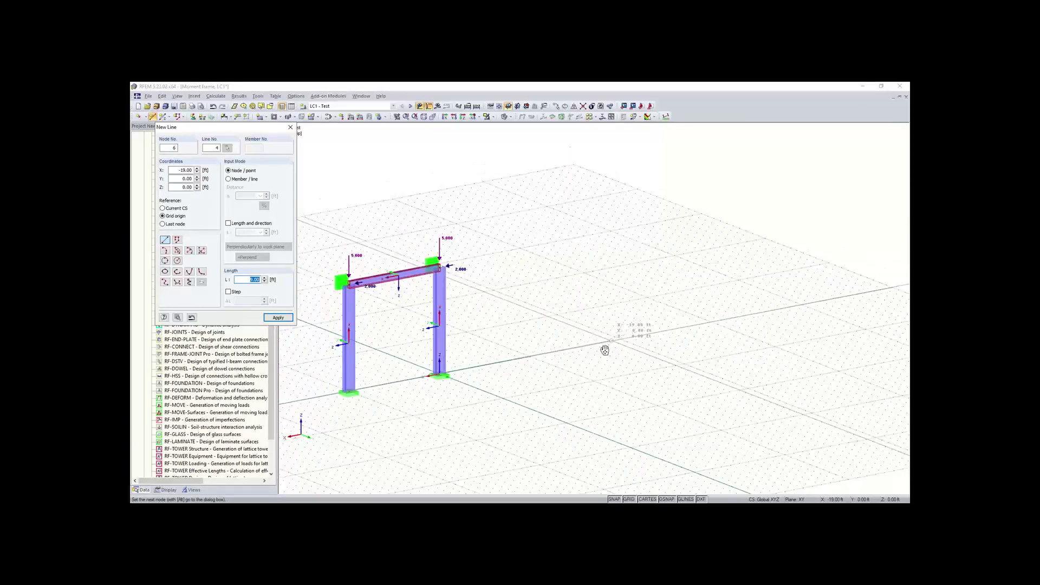
pyautogui.scroll(1, 585, 351)
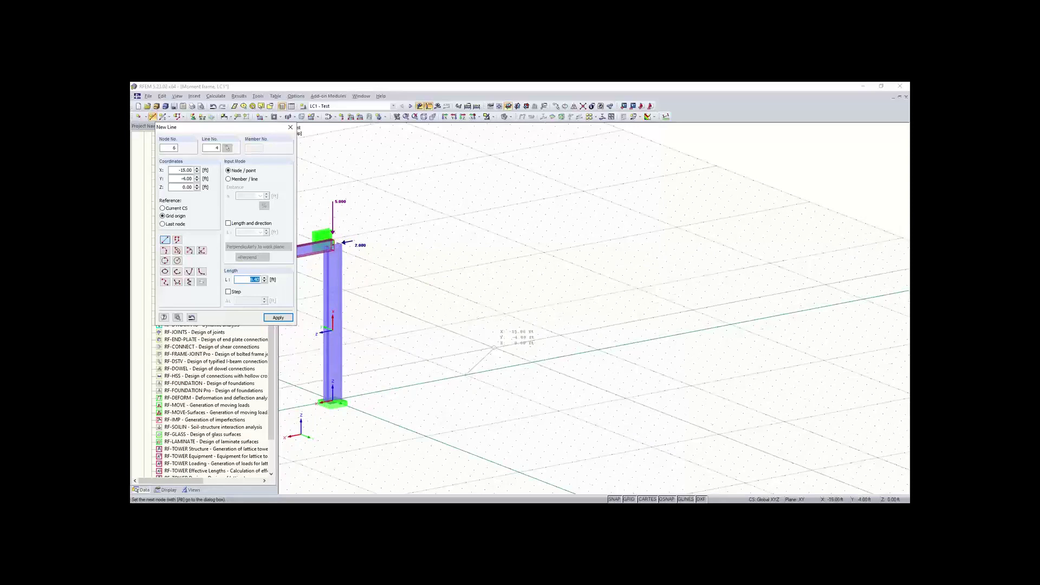
pyautogui.scroll(-1, 488, 461)
pyautogui.scroll(1, 501, 376)
pyautogui.scroll(1, 501, 375)
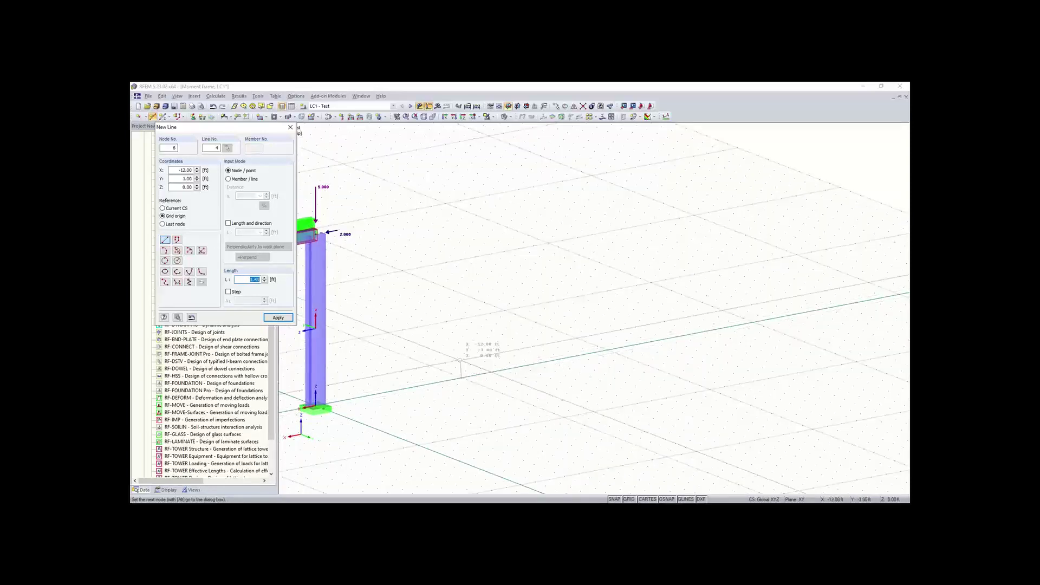
pyautogui.scroll(-1, 537, 320)
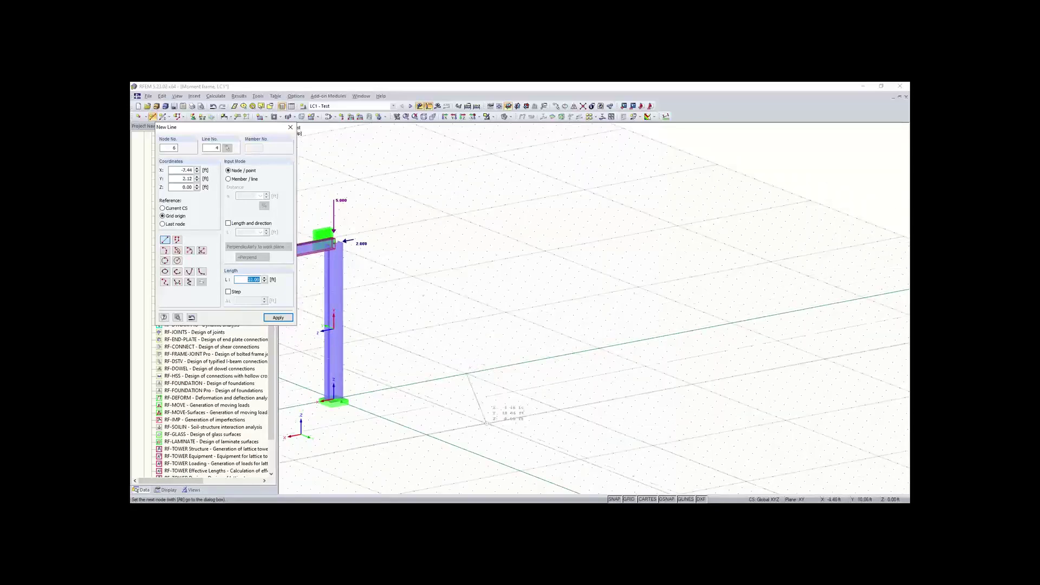
pyautogui.scroll(-1, 555, 400)
pyautogui.scroll(-2, 555, 400)
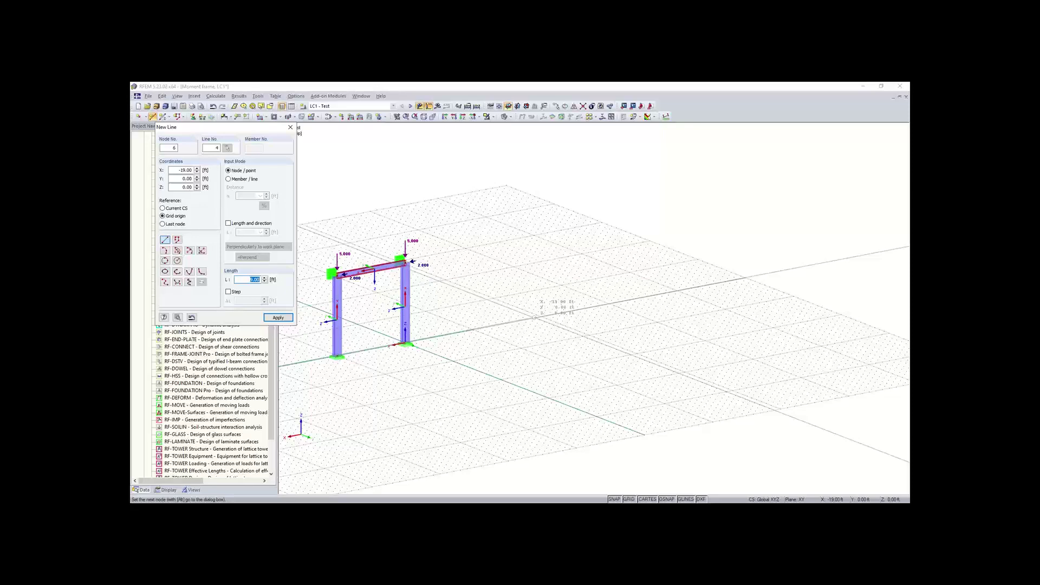
pyautogui.write('8')
pyautogui.press('Return')
pyautogui.scroll(1, 540, 309)
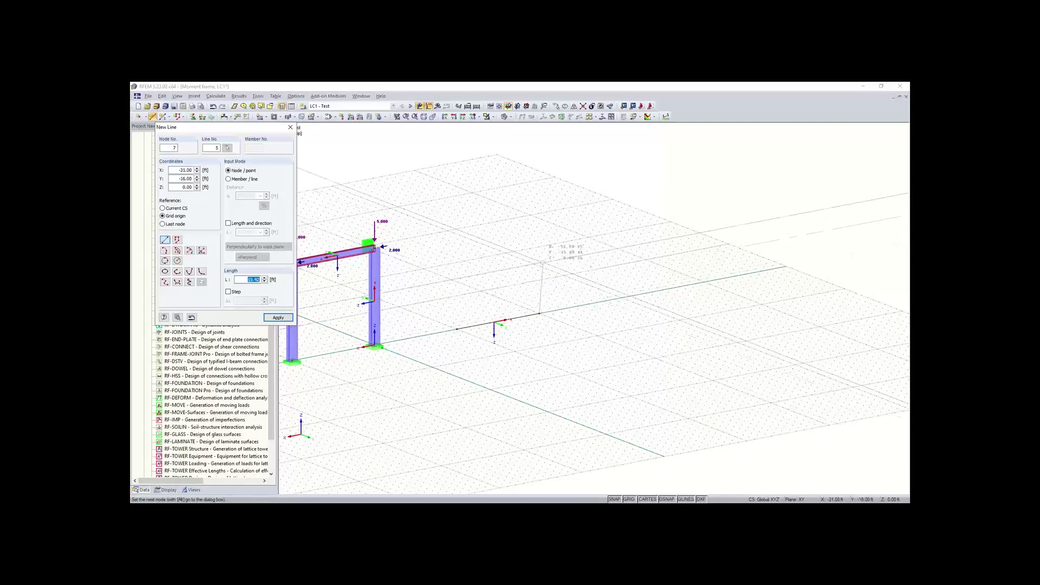
pyautogui.press('Escape')
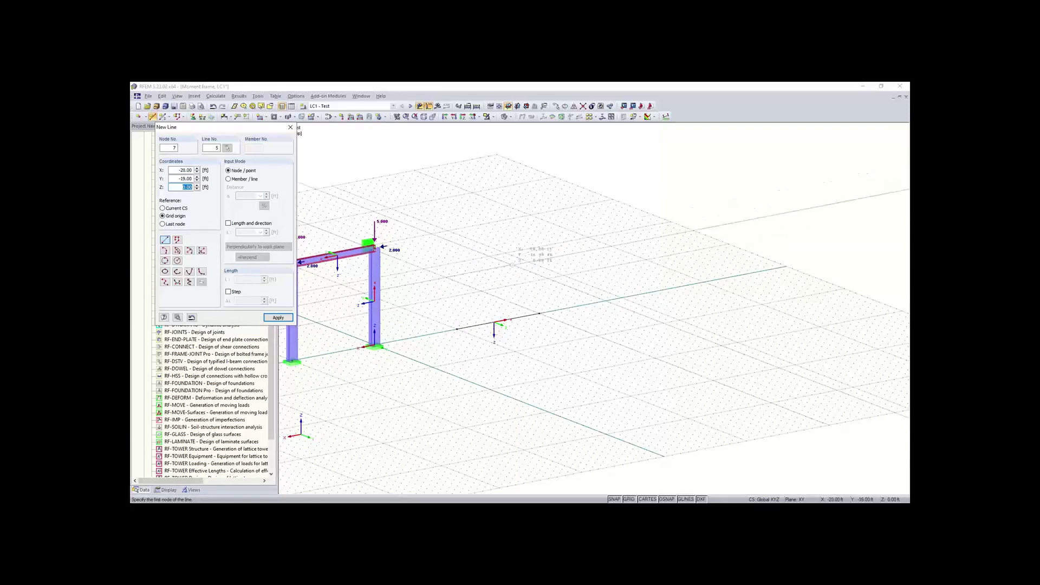
# Draw a 10 ft line perpendicular to the work plane, starting at X -27, Y 0, Z 0 ft.
pyautogui.click(228, 223)
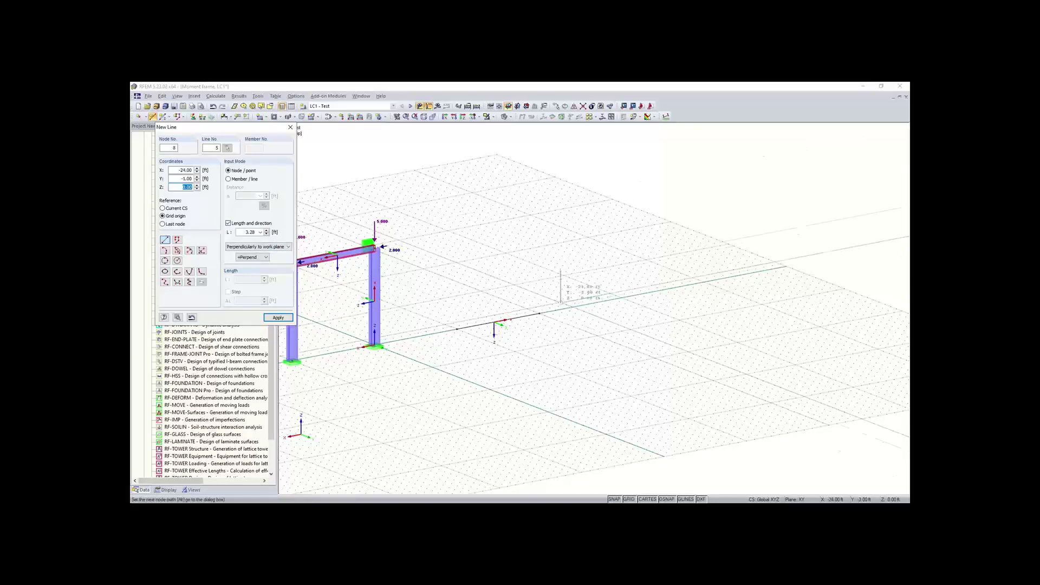
pyautogui.moveTo(243, 233); pyautogui.dragTo(276, 234)
pyautogui.write('10')
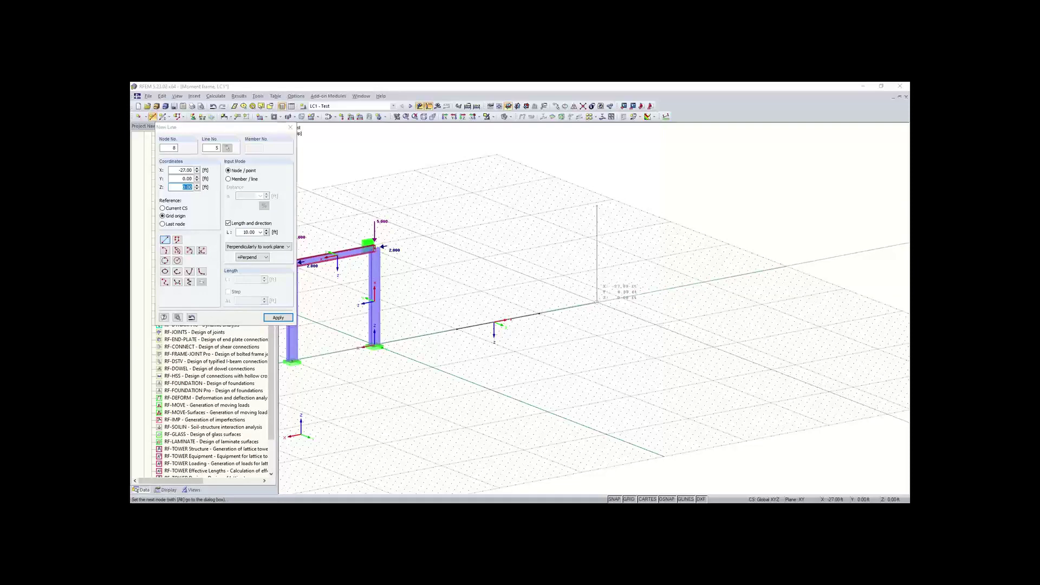
pyautogui.click(596, 303)
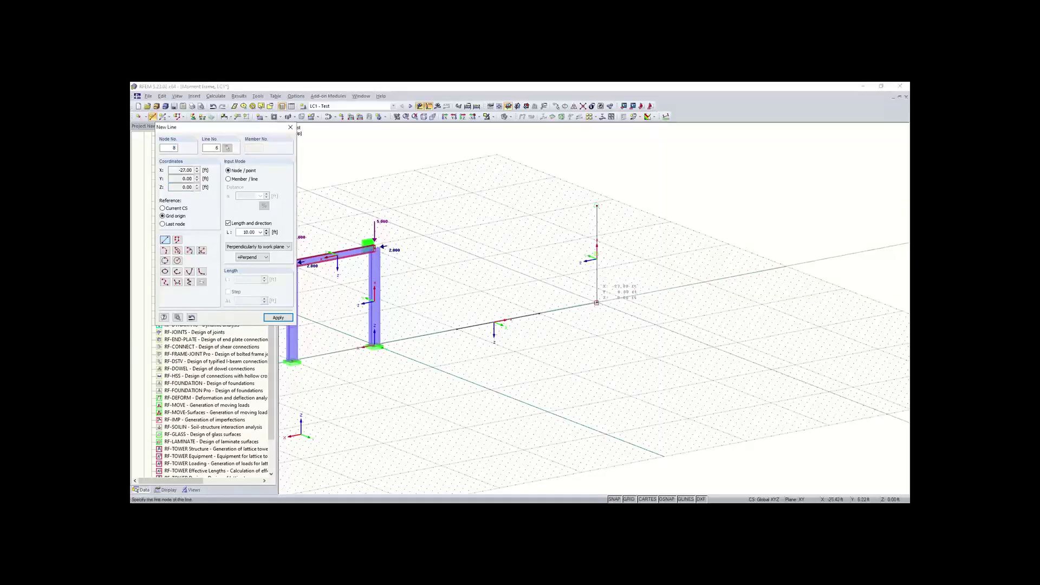
pyautogui.press('Escape')
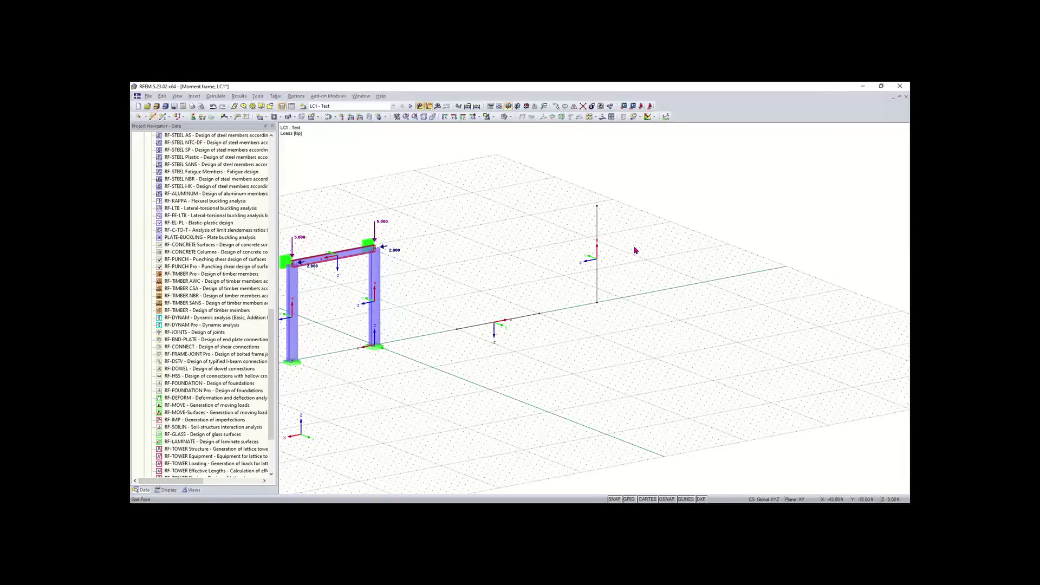
# Delete both freestanding lines drawn beside the moment frame.
pyautogui.moveTo(628, 189); pyautogui.dragTo(451, 373)
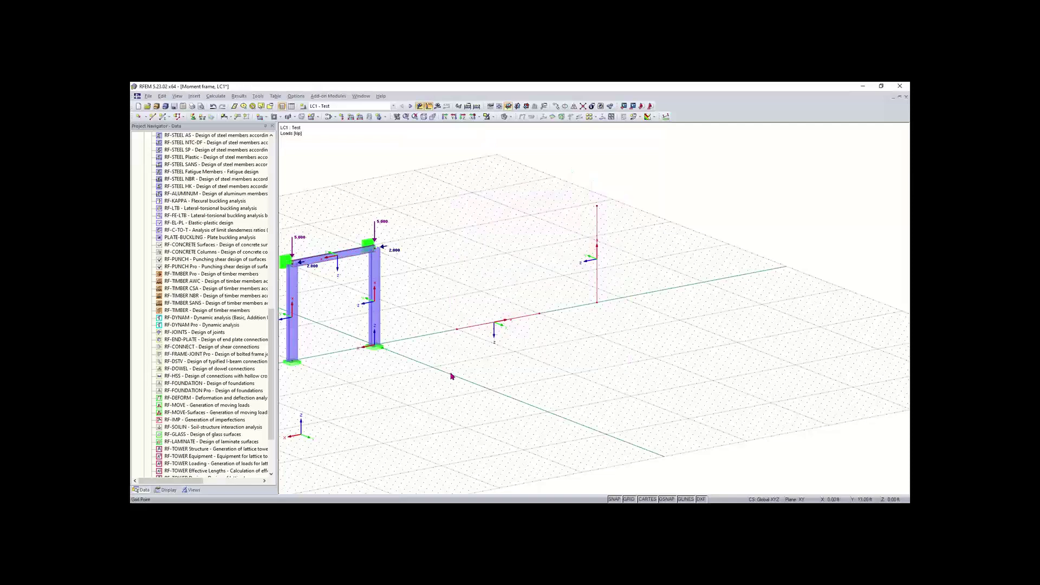
pyautogui.press('Delete')
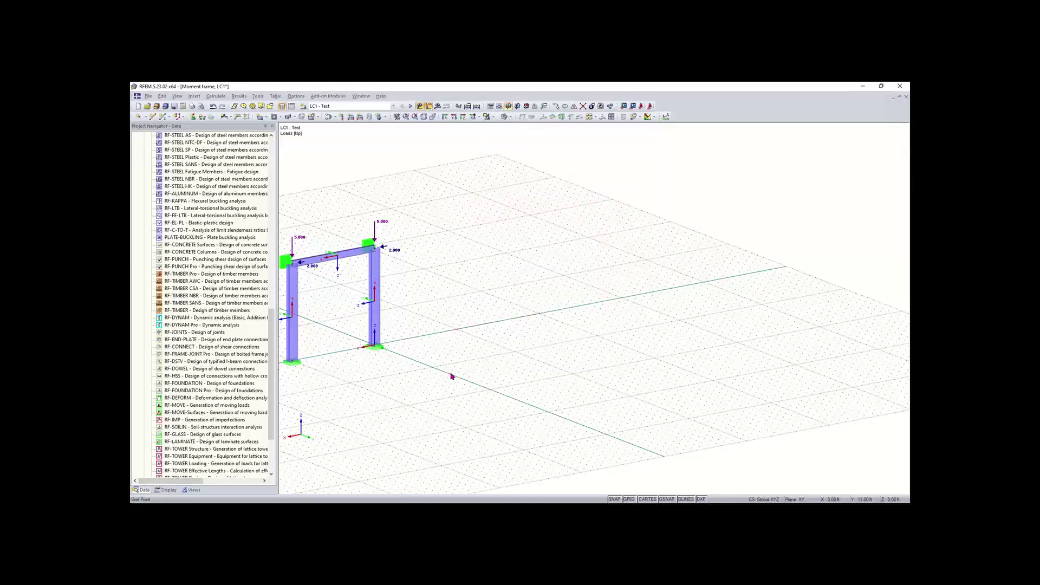
# Turn off the display of the local axis systems on the frame's members.
pyautogui.rightClick(377, 347)
pyautogui.click(440, 305)
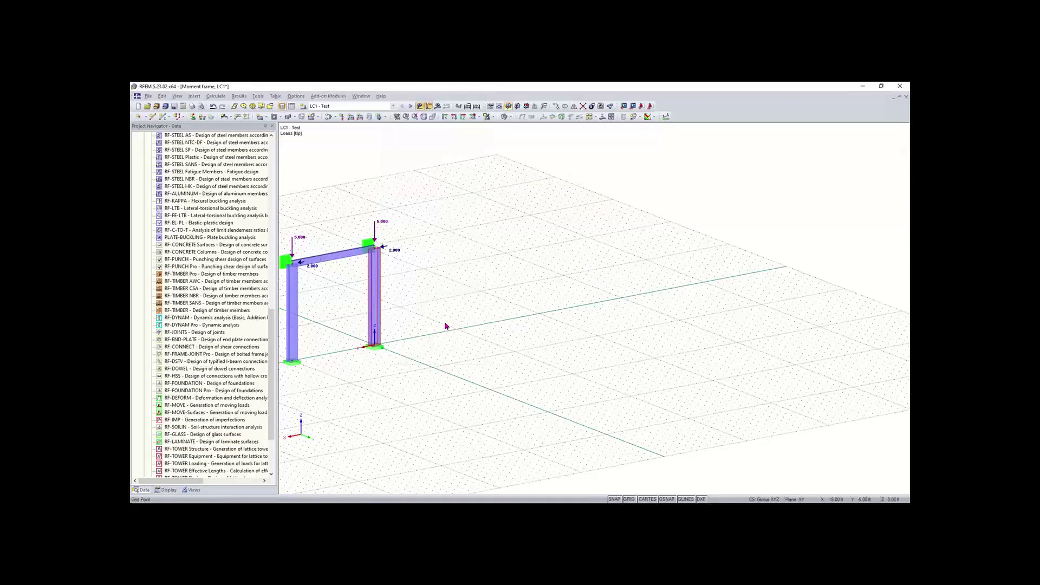
pyautogui.moveTo(497, 331); pyautogui.dragTo(580, 338, button='middle')
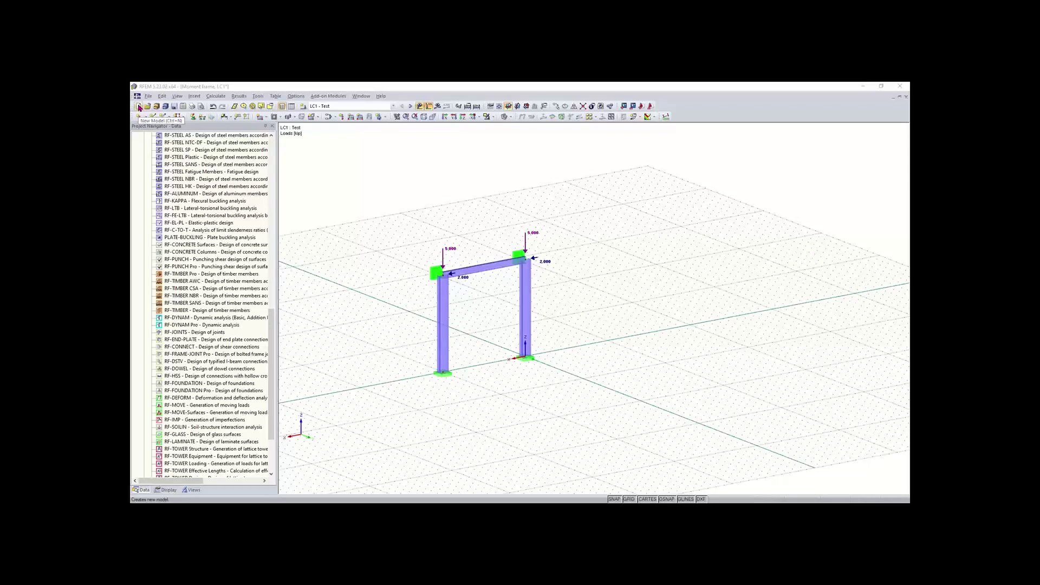
# Start a new model in the Tests project with the name Concrete Model - training.
pyautogui.click(139, 107)
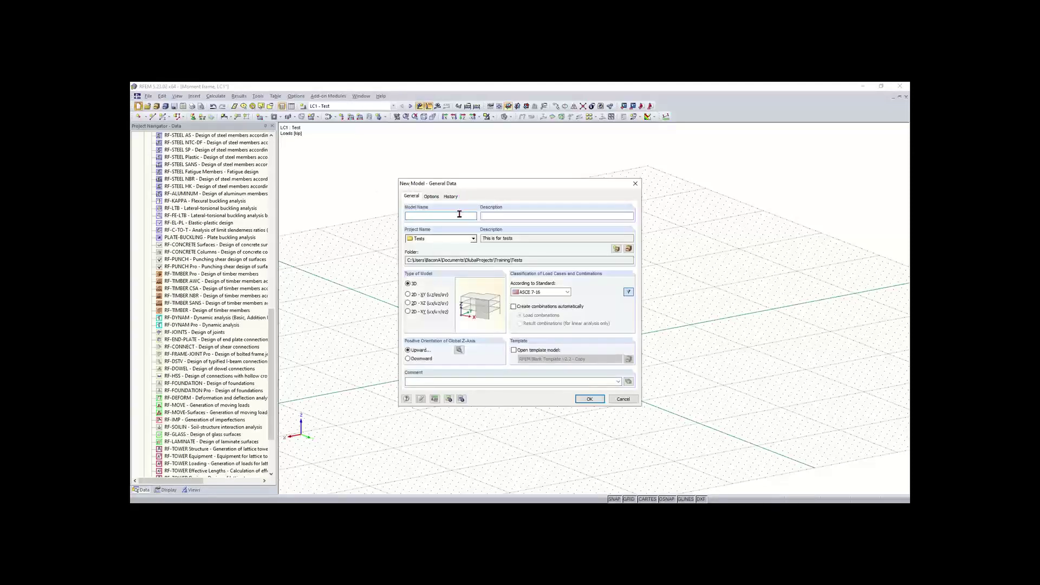
pyautogui.write('Con')
pyautogui.write('crete Model')
pyautogui.write(' - train')
pyautogui.write('ning')
pyautogui.click(525, 217)
# Enable automatic load combinations to ASCE 7-16, keep the local z-axis downward, and create the new model.
pyautogui.click(514, 306)
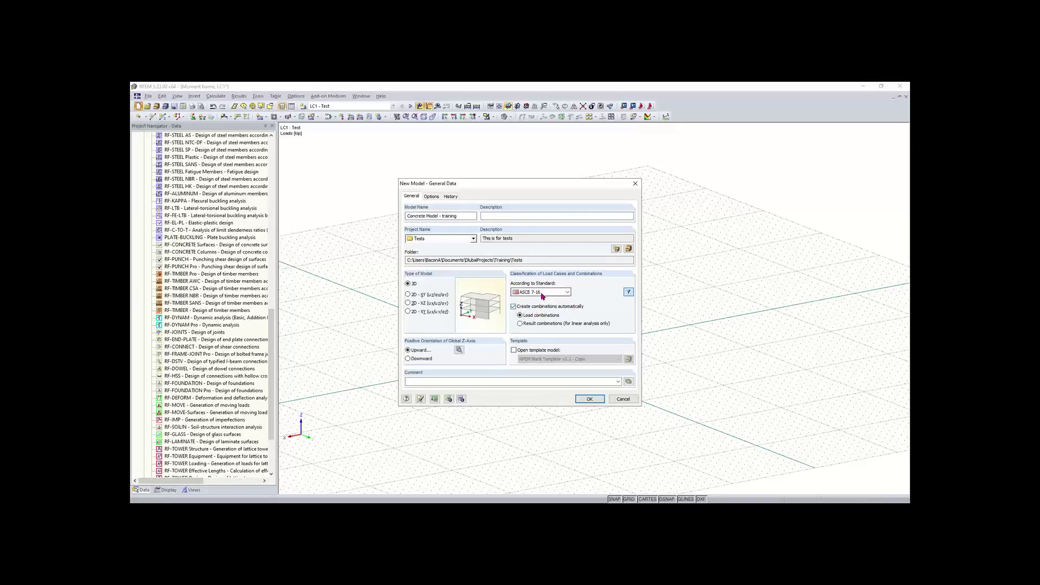
pyautogui.click(542, 295)
pyautogui.click(543, 296)
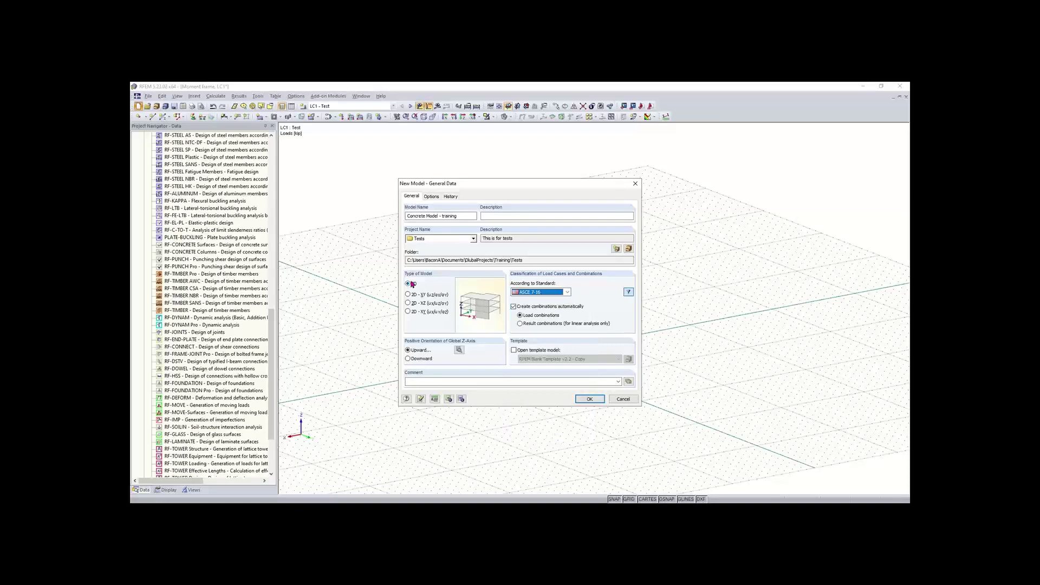
pyautogui.click(459, 351)
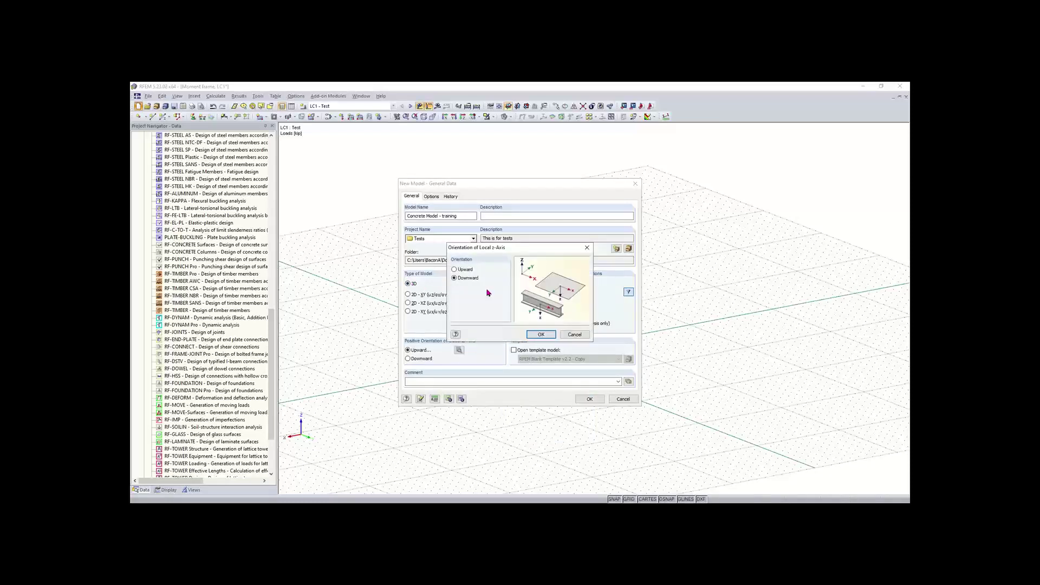
pyautogui.click(541, 334)
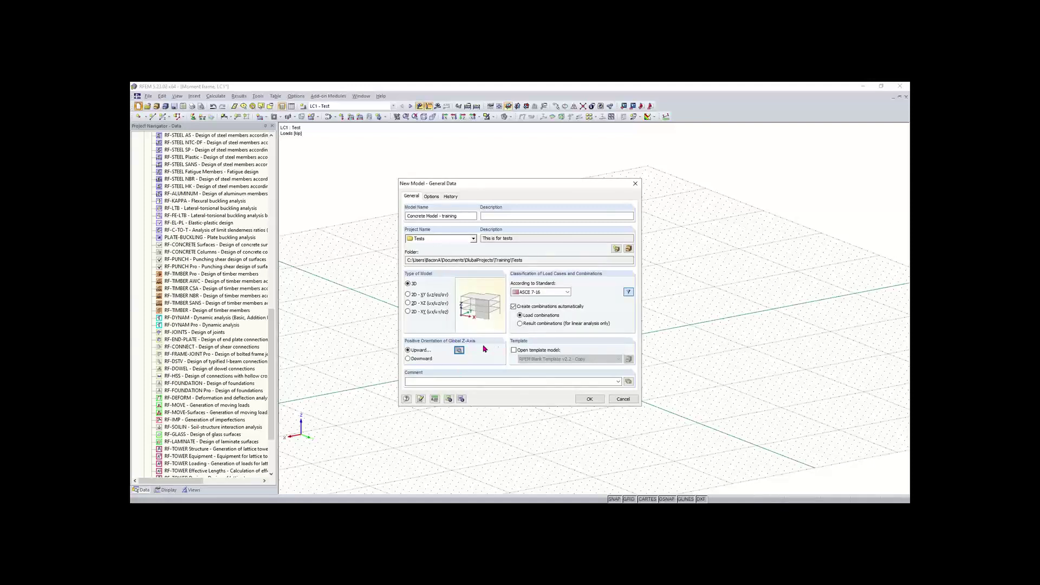
pyautogui.click(592, 400)
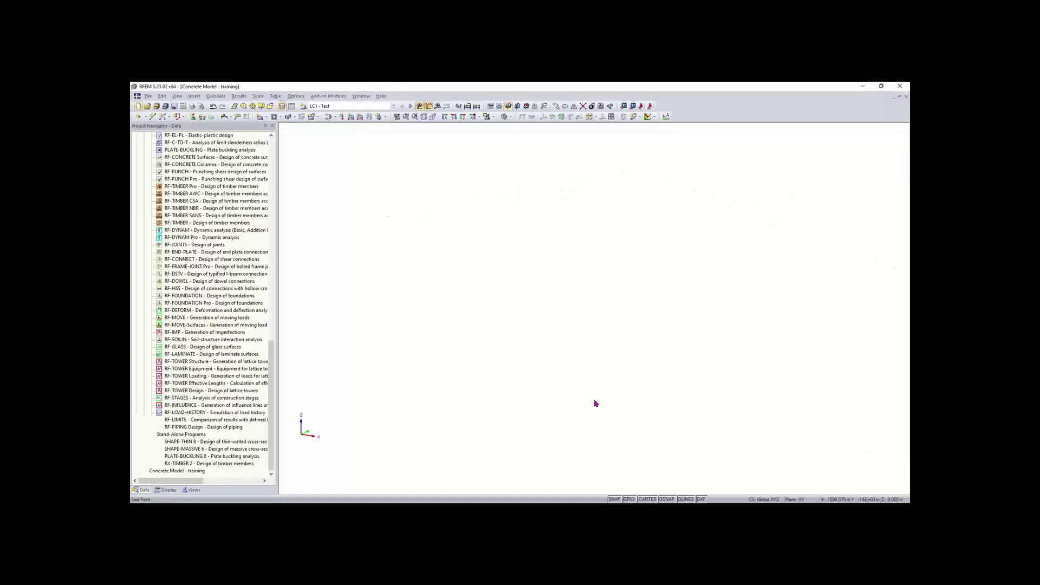
pyautogui.click(145, 97)
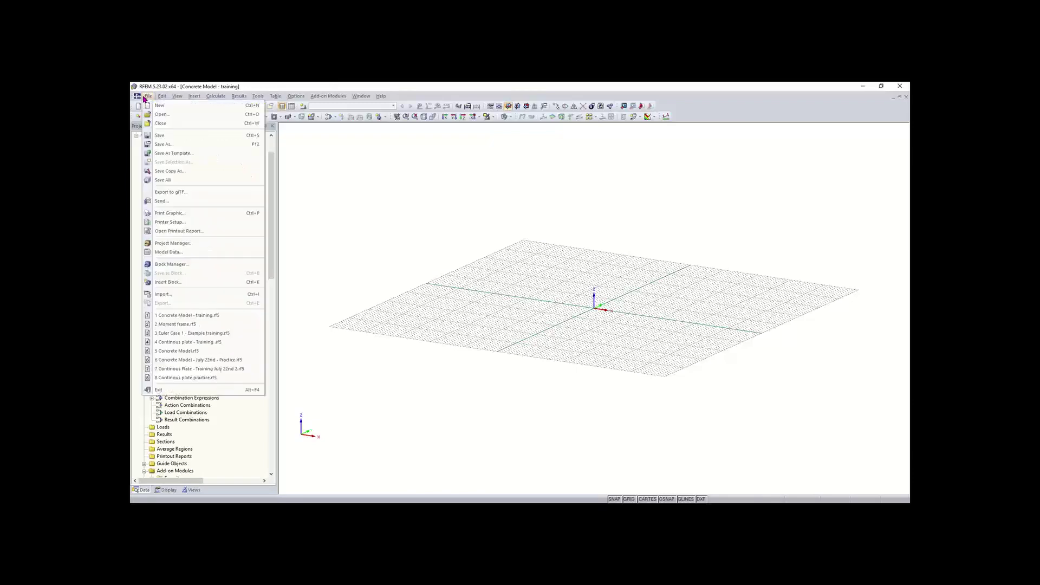
pyautogui.click(178, 176)
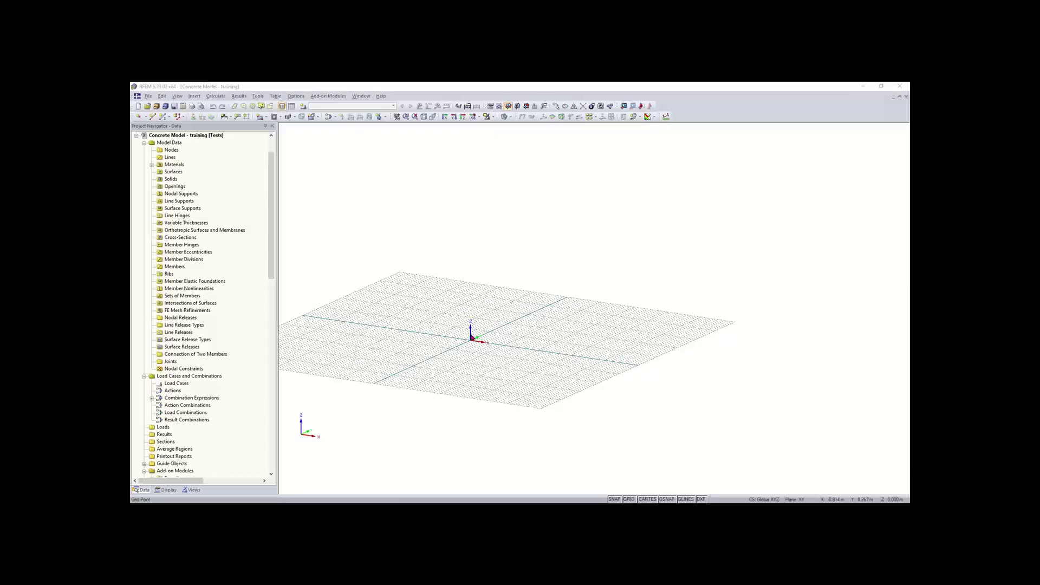
# Set the work plane's number of grid points to adapt dynamically to the size of the model.
pyautogui.moveTo(486, 349); pyautogui.dragTo(466, 375, button='middle')
pyautogui.scroll(3, 532, 383)
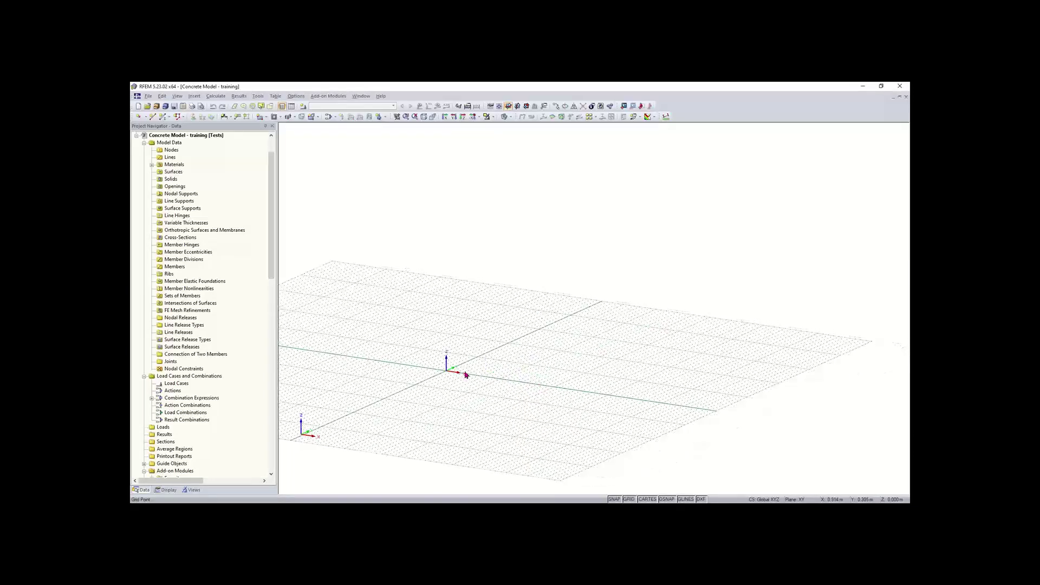
pyautogui.click(492, 106)
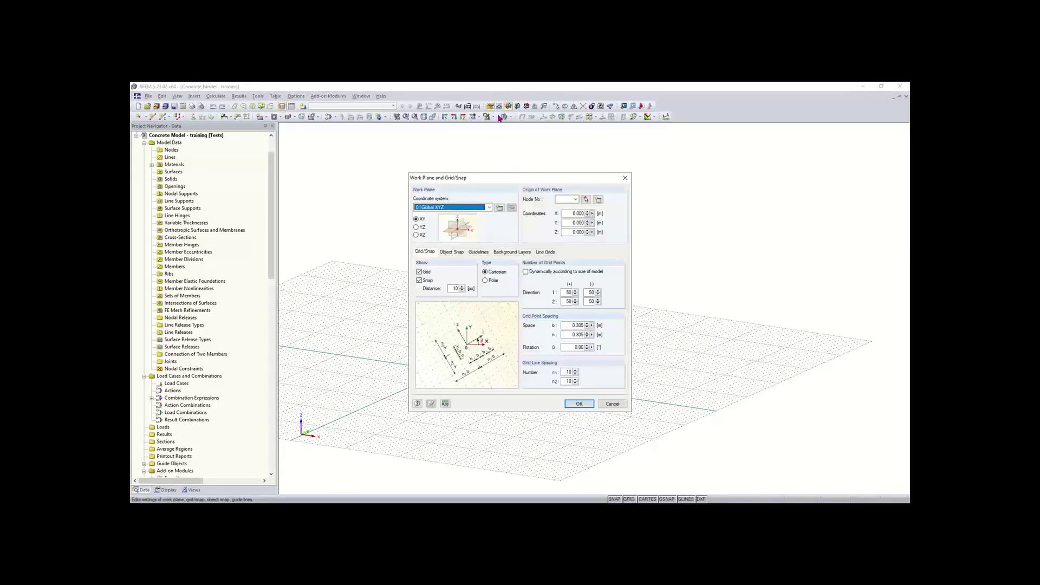
pyautogui.click(542, 272)
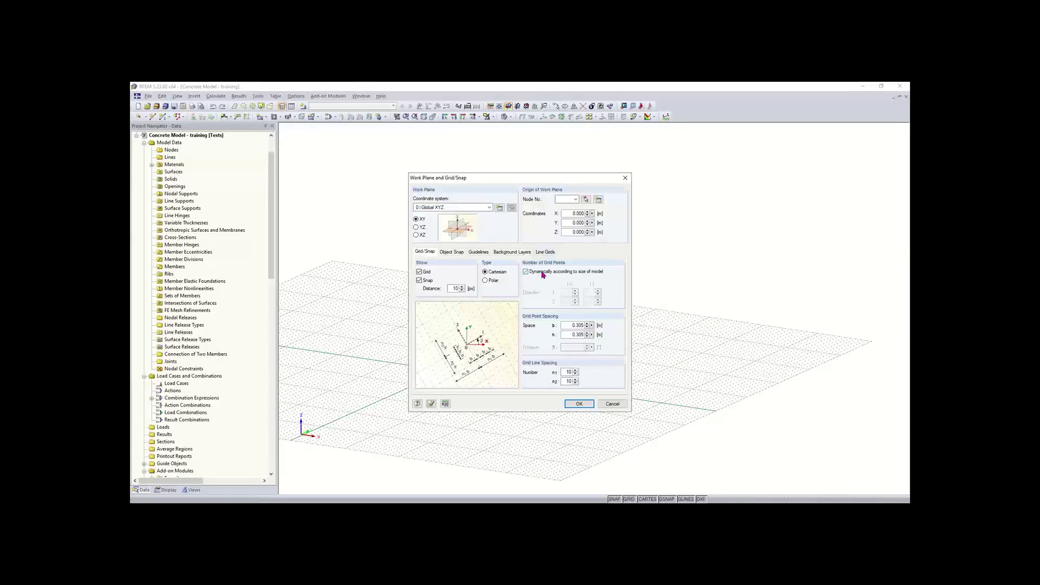
pyautogui.click(577, 406)
pyautogui.moveTo(507, 390); pyautogui.dragTo(660, 316, button='middle')
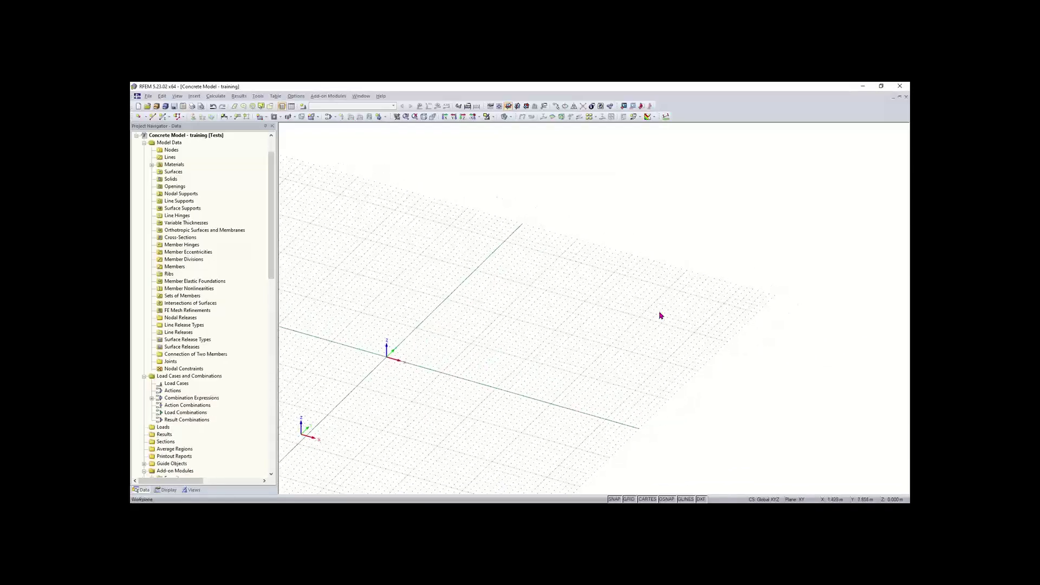
pyautogui.scroll(3, 388, 355)
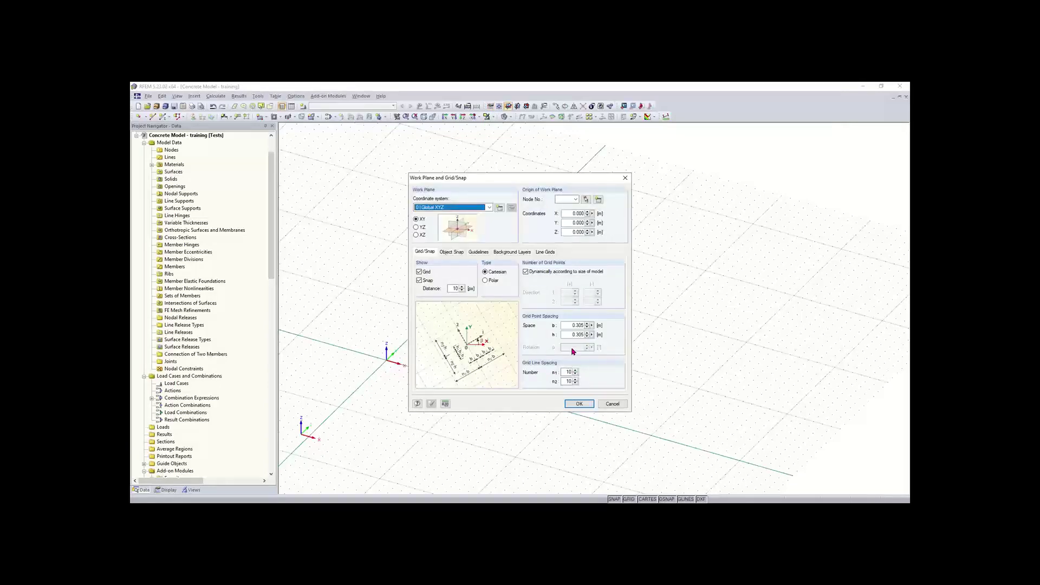
# Open the list of saved unit profiles in the units and decimal places settings.
pyautogui.click(445, 404)
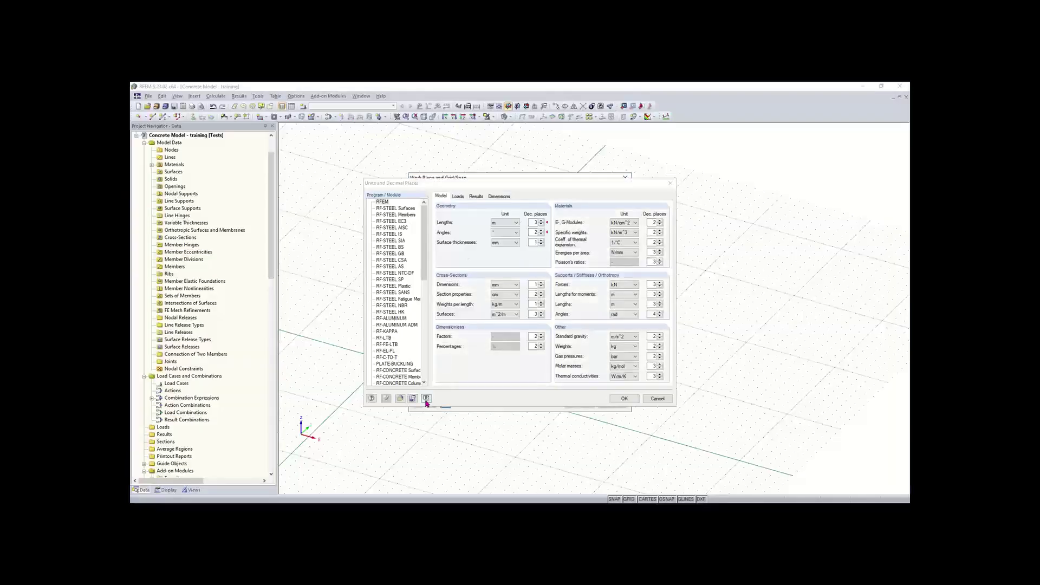
pyautogui.click(400, 399)
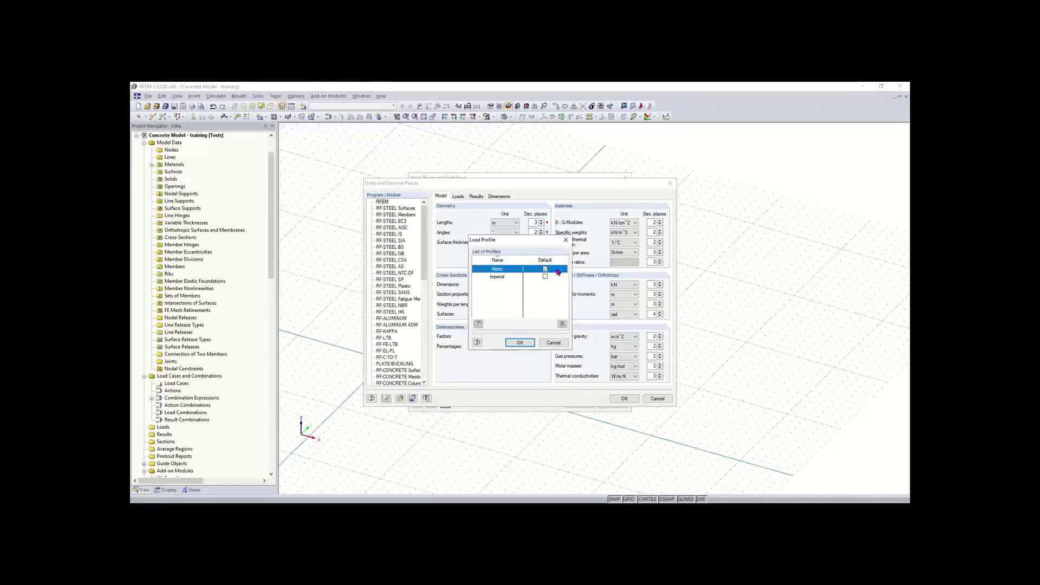
# Load the Imperial unit profile as the default, apply it to the model, and accept the work plane and grid settings.
pyautogui.click(545, 277)
pyautogui.click(520, 343)
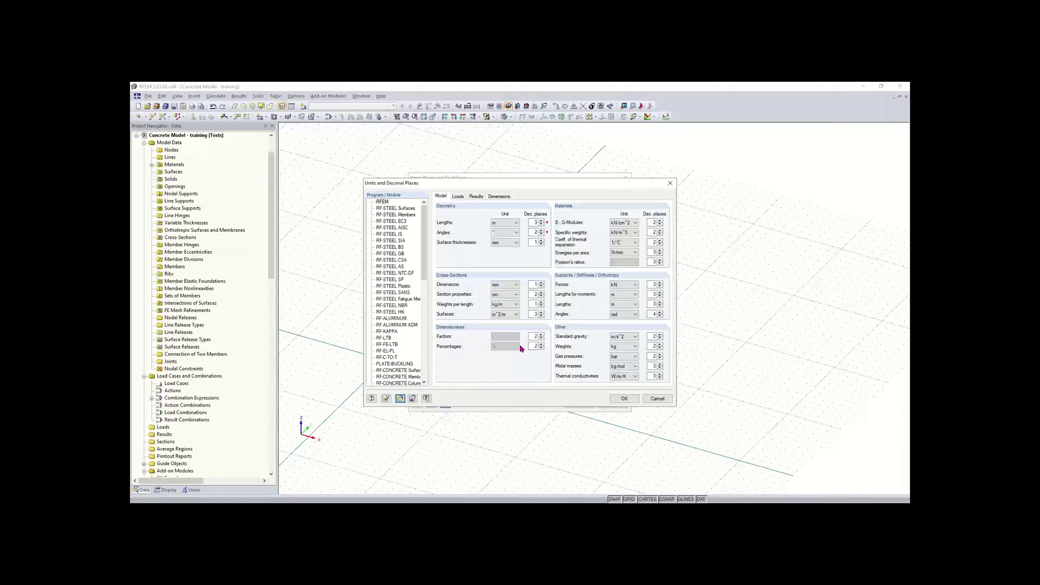
pyautogui.click(426, 399)
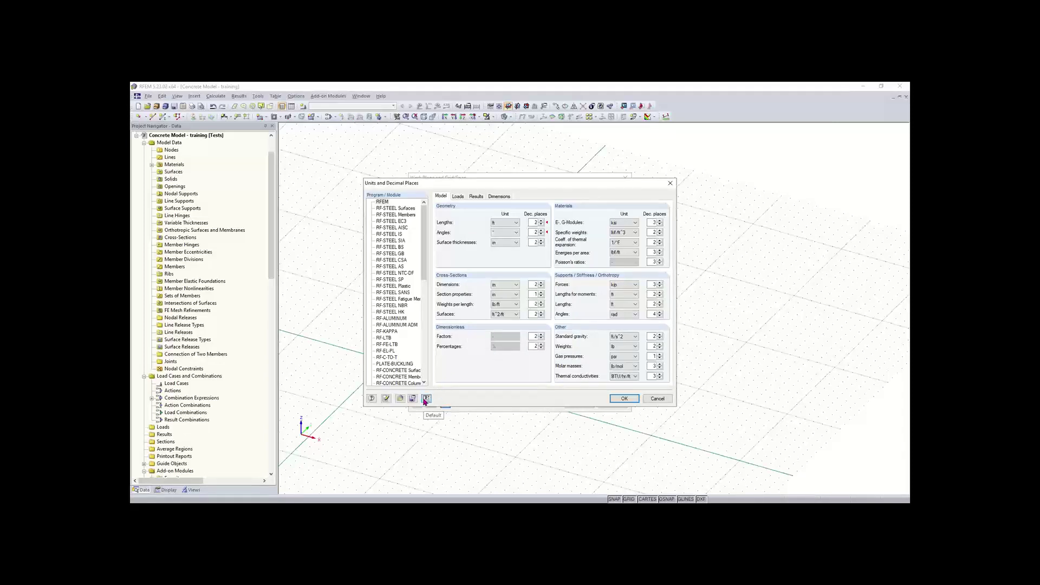
pyautogui.click(625, 399)
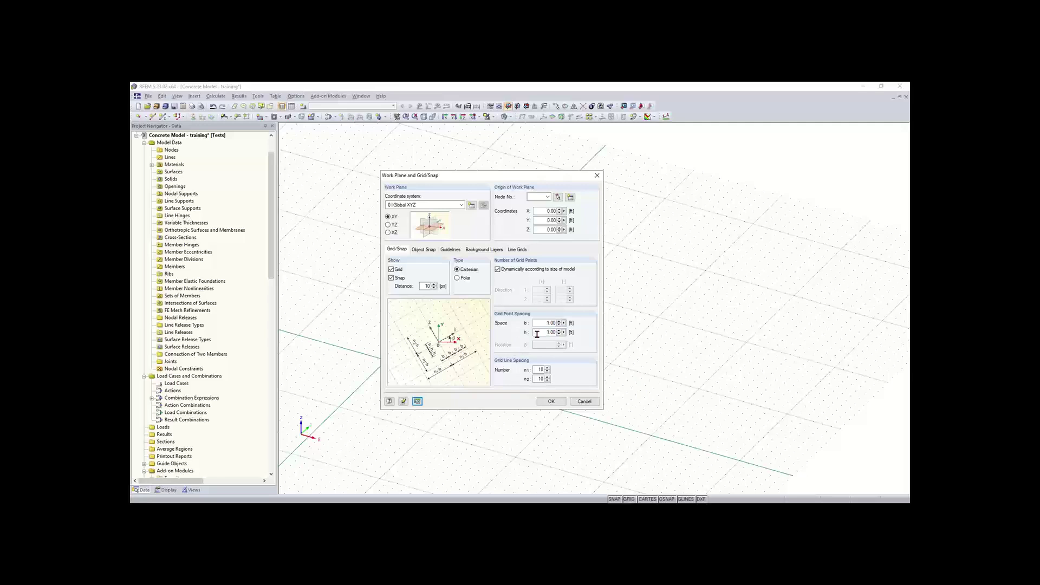
pyautogui.click(548, 402)
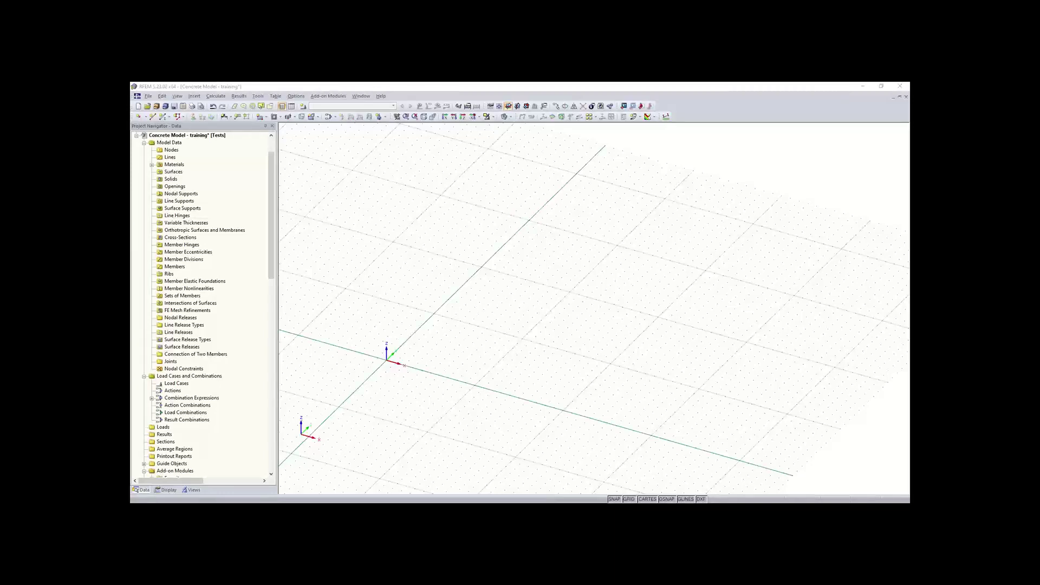
# Toggle the Auto Connect Lines/Members option for the model.
pyautogui.keyDown('ctrl'); pyautogui.moveTo(479, 341); pyautogui.dragTo(490, 304, button='middle'); pyautogui.keyUp('ctrl')
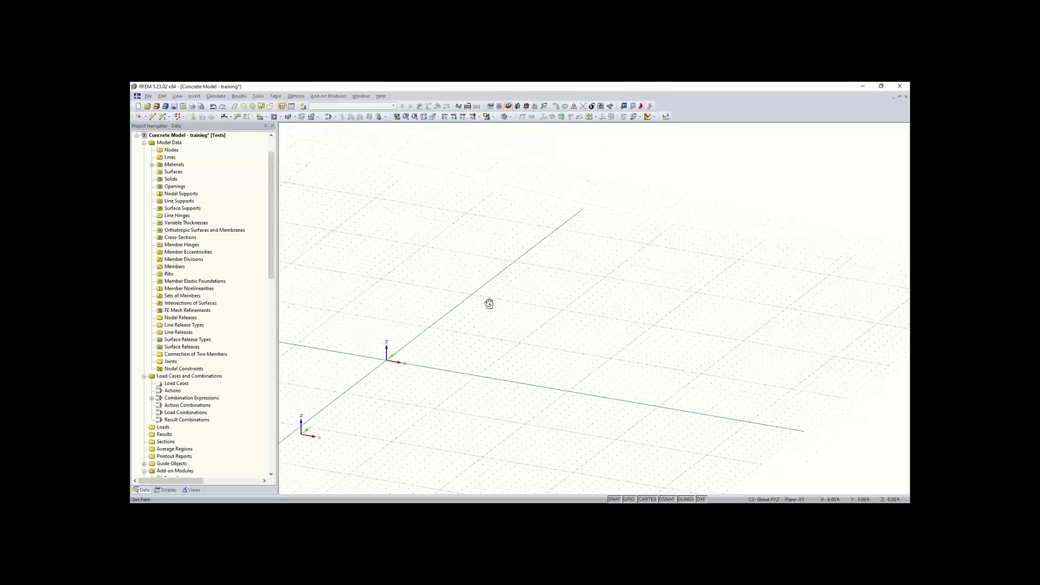
pyautogui.rightClick(458, 318)
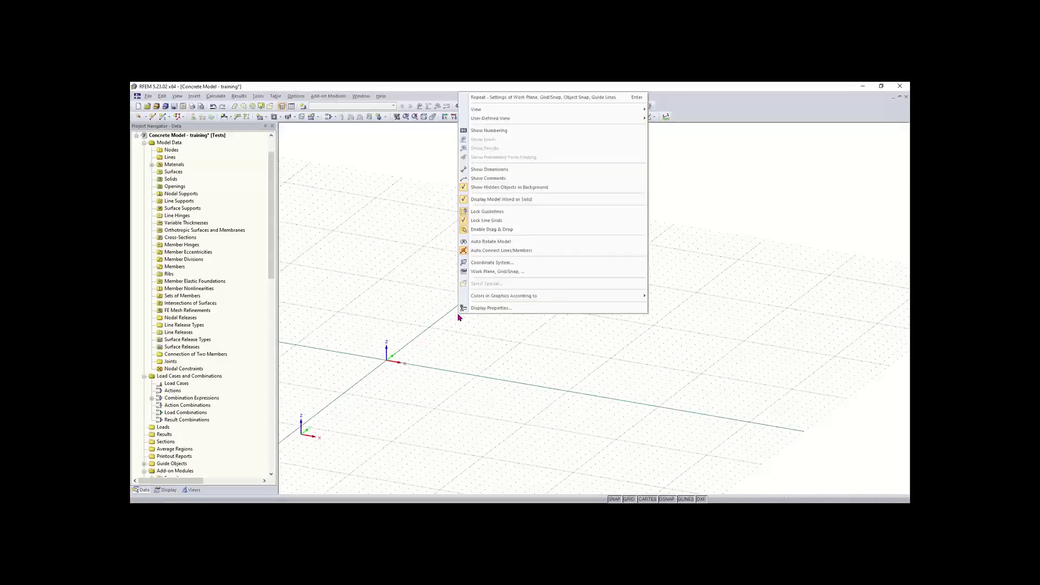
pyautogui.click(533, 251)
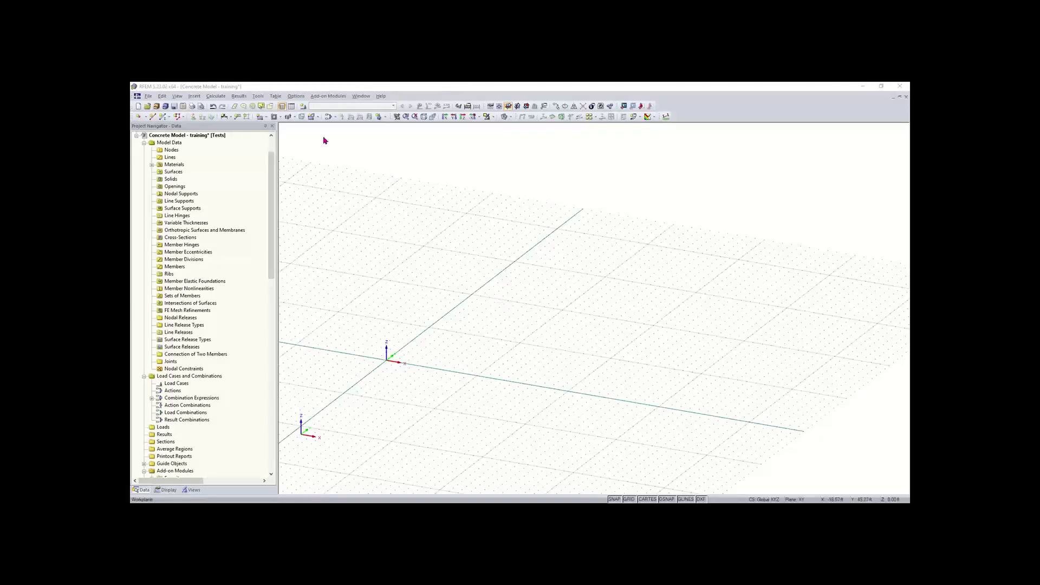
# Start a new rectangular surface and filter its material library to the Concrete category and the ACI standard group.
pyautogui.click(260, 118)
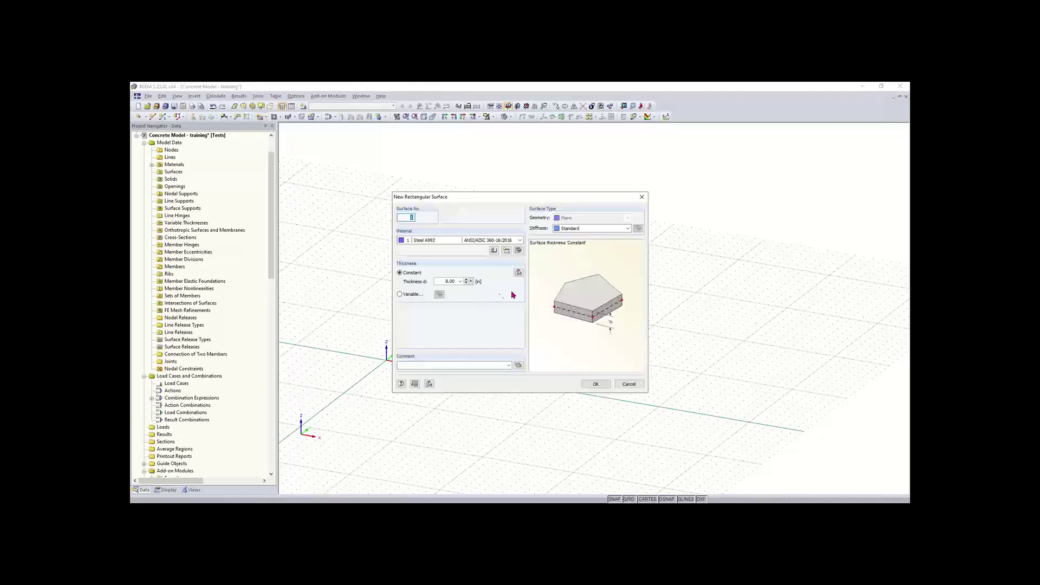
pyautogui.doubleClick(442, 281)
pyautogui.write('12')
pyautogui.click(493, 251)
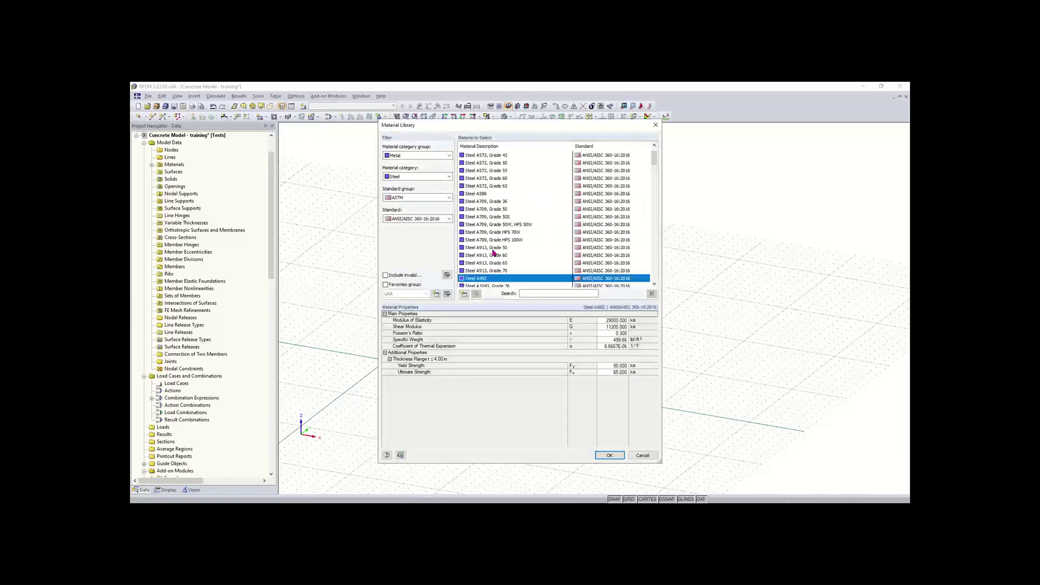
pyautogui.click(417, 156)
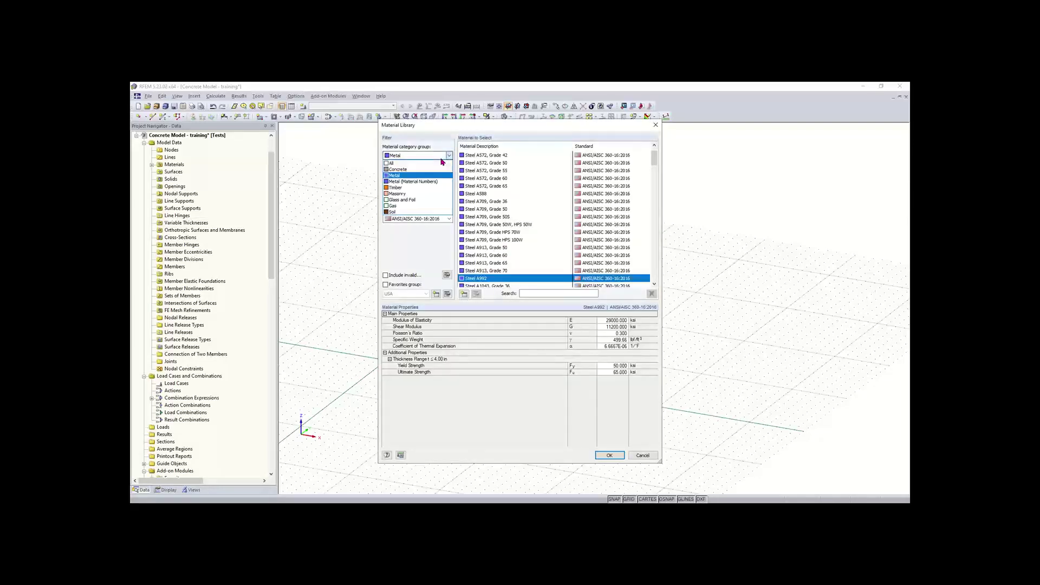
pyautogui.click(422, 176)
pyautogui.click(422, 176)
pyautogui.click(419, 190)
pyautogui.click(417, 197)
pyautogui.click(414, 212)
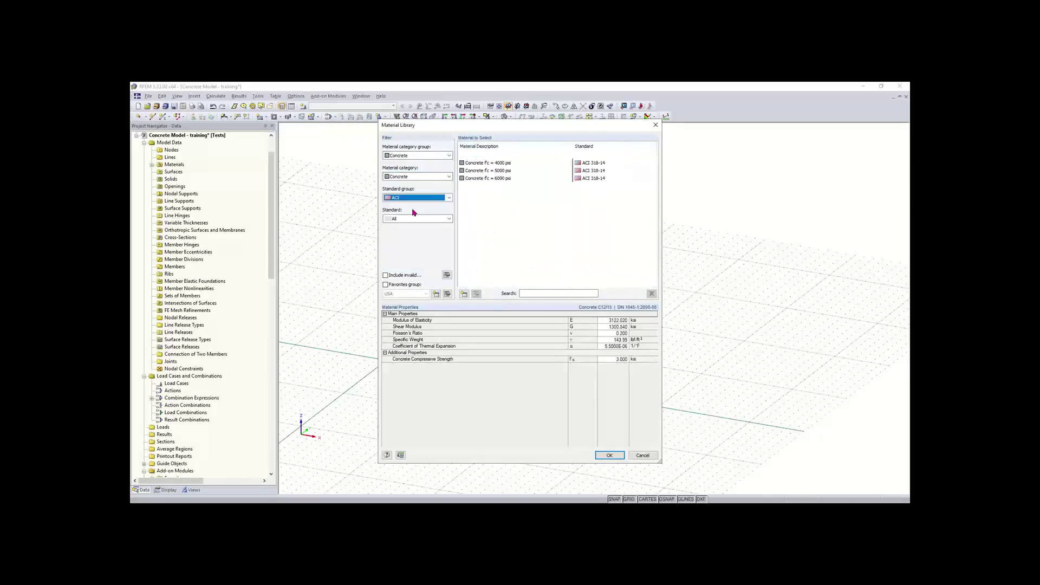
# Assign Concrete f'c = 4000 psi from standard ACI 318-19 and accept the surface settings with a constant 8 in thickness.
pyautogui.click(434, 220)
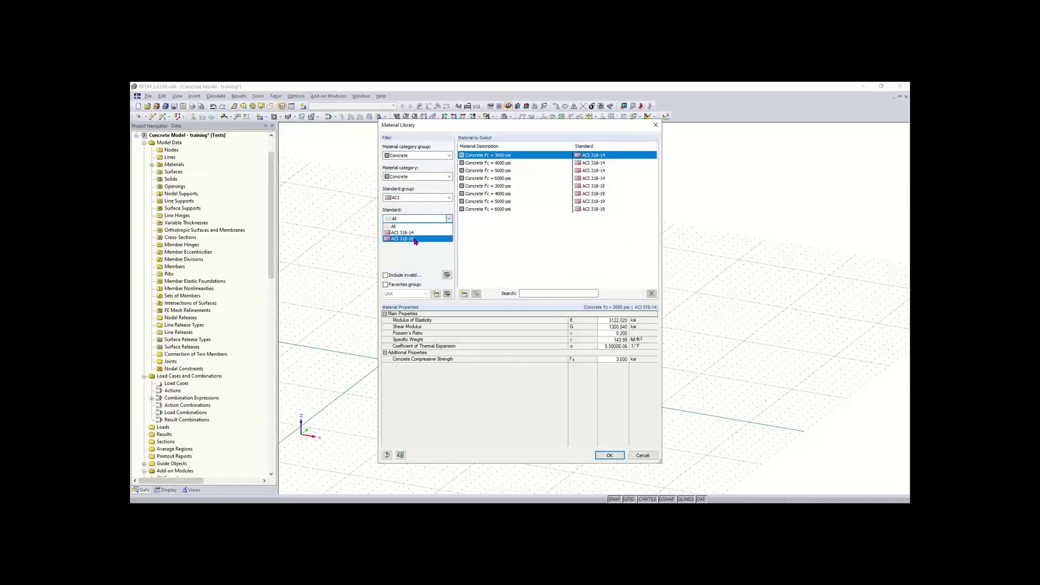
pyautogui.click(414, 235)
pyautogui.click(490, 163)
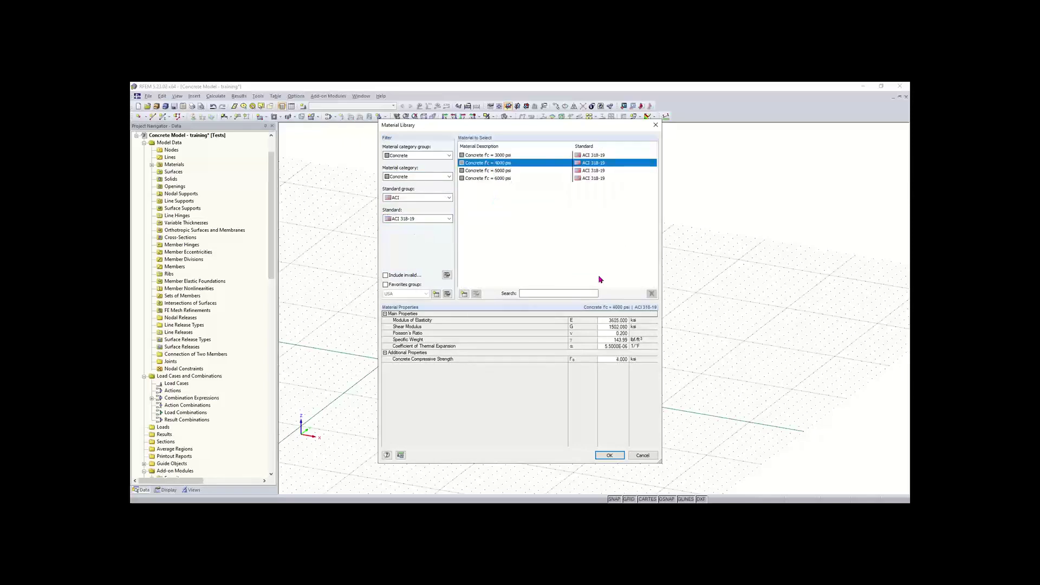
pyautogui.click(610, 454)
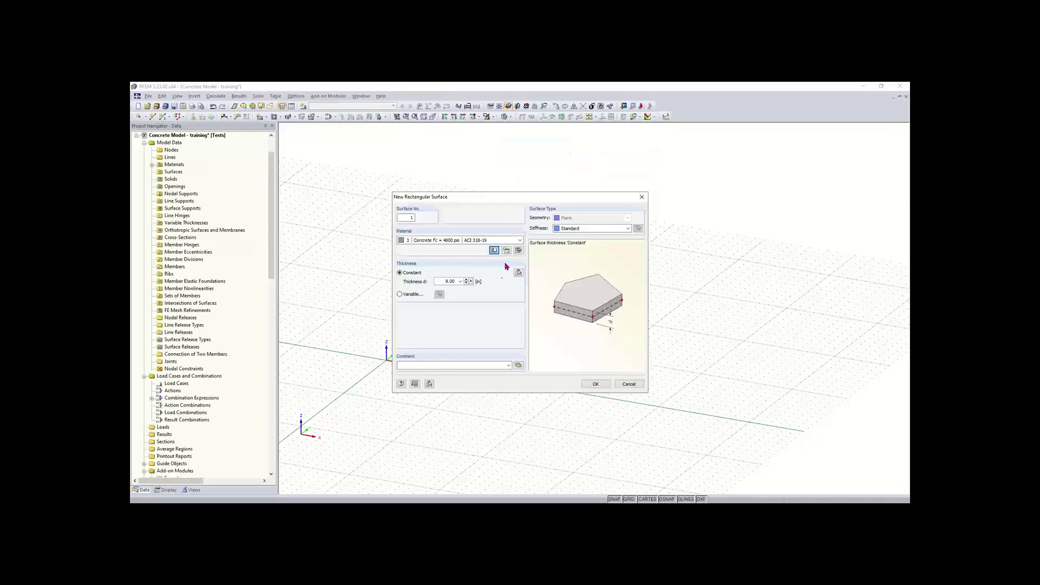
pyautogui.click(596, 384)
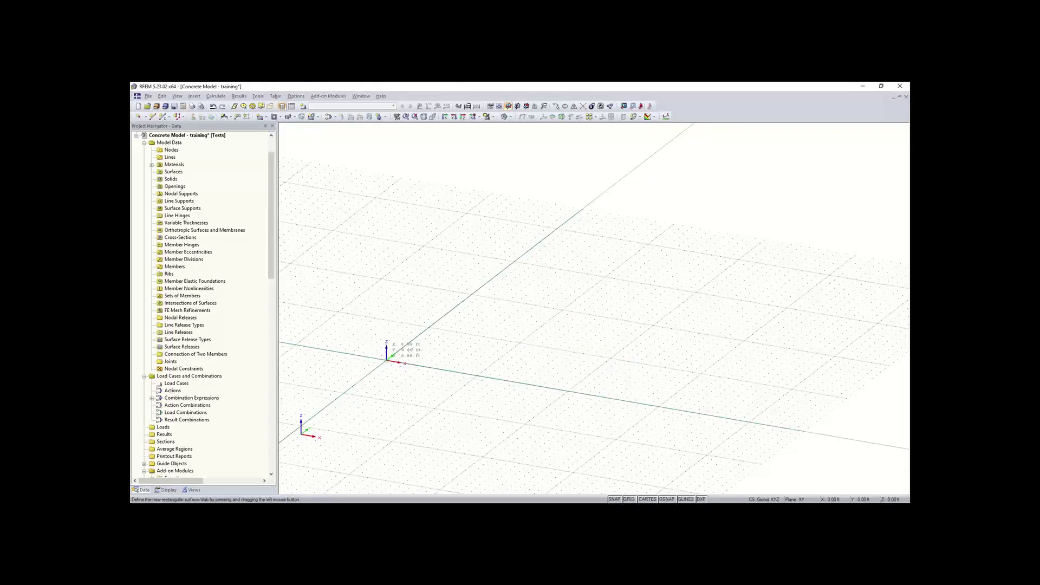
# Display the work plane in plan by viewing the model in the reverse Z-direction.
pyautogui.click(386, 360)
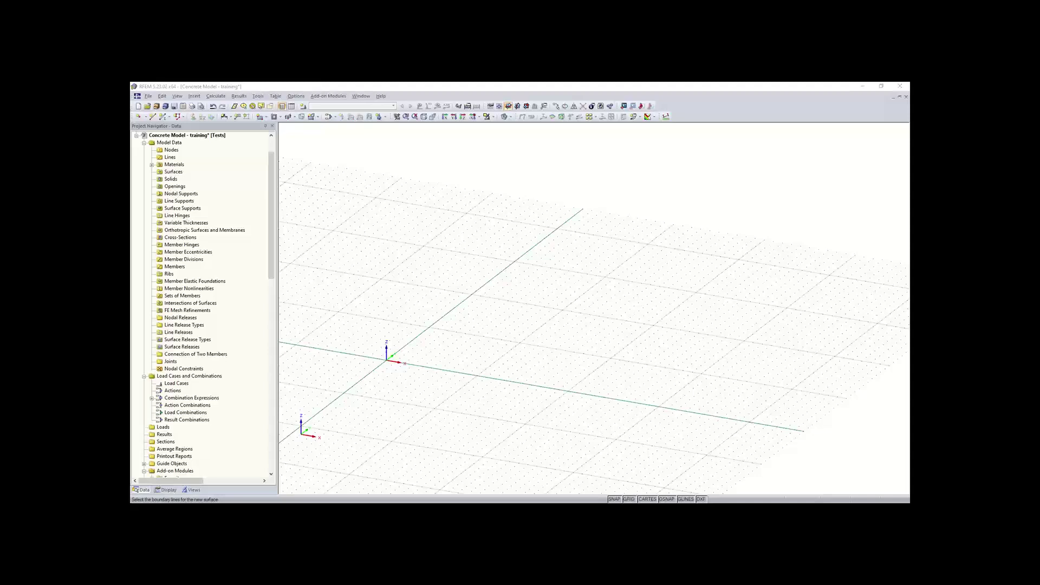
pyautogui.click(252, 359)
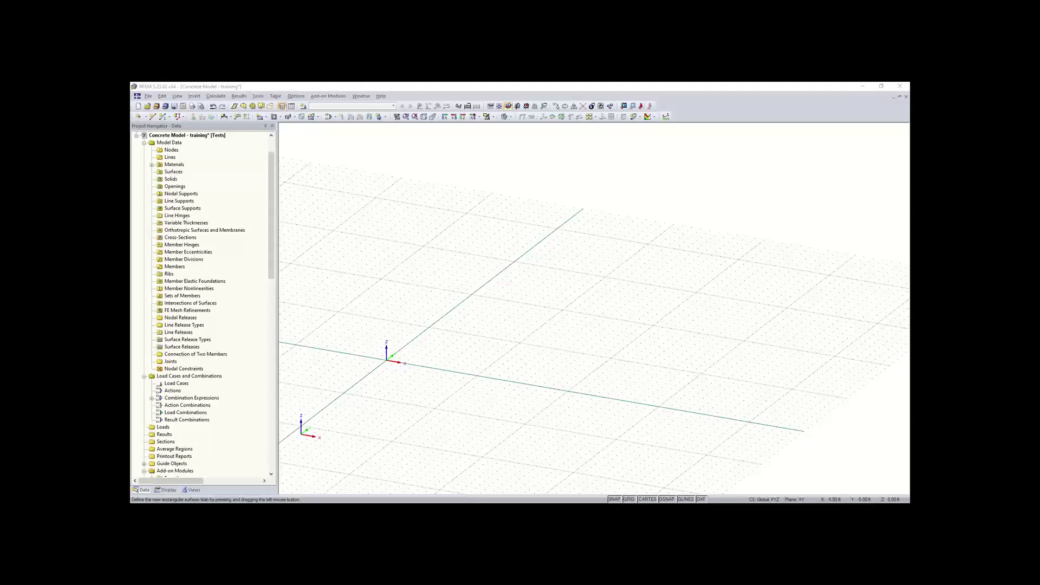
pyautogui.moveTo(423, 326); pyautogui.dragTo(305, 386, button='middle')
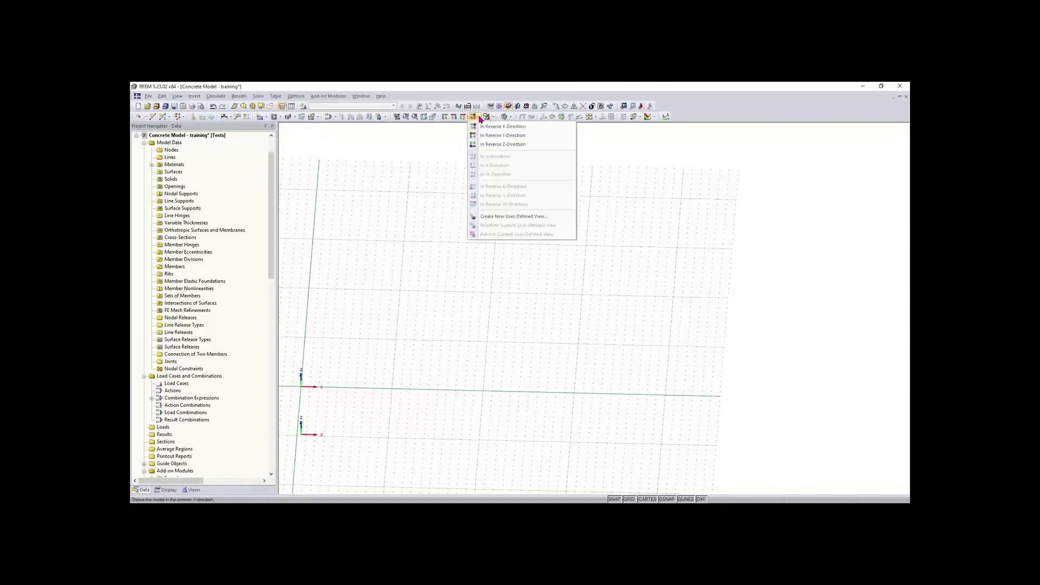
pyautogui.click(463, 117)
pyautogui.keyDown('ctrl'); pyautogui.moveTo(636, 364); pyautogui.dragTo(643, 275, button='middle'); pyautogui.keyUp('ctrl')
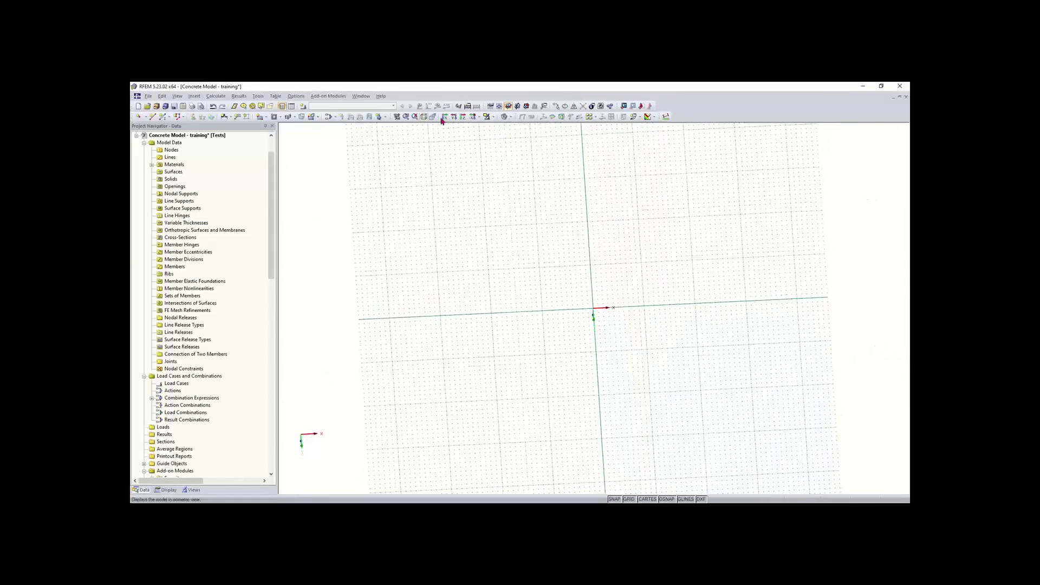
pyautogui.click(478, 117)
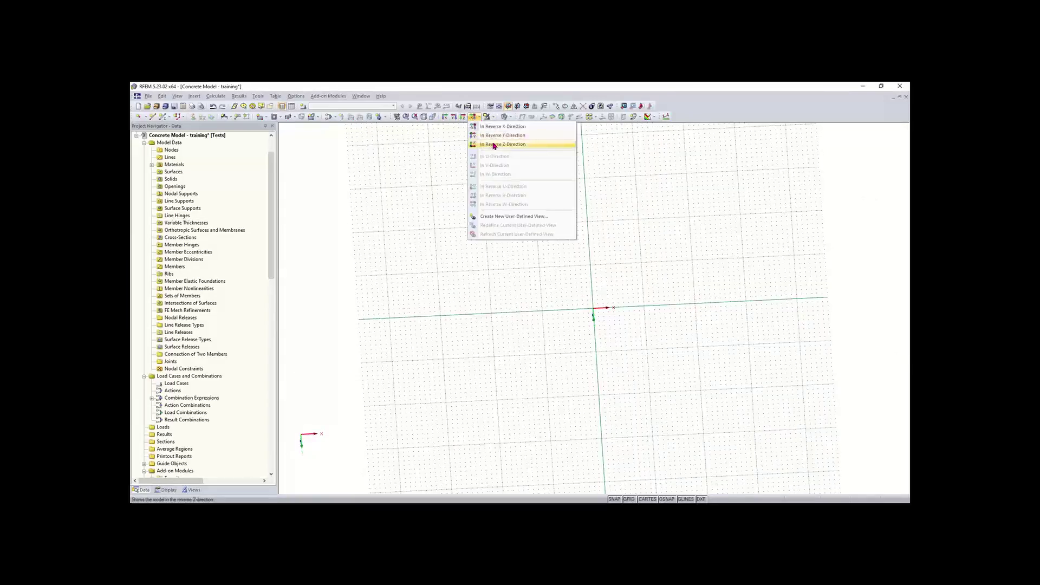
pyautogui.click(494, 145)
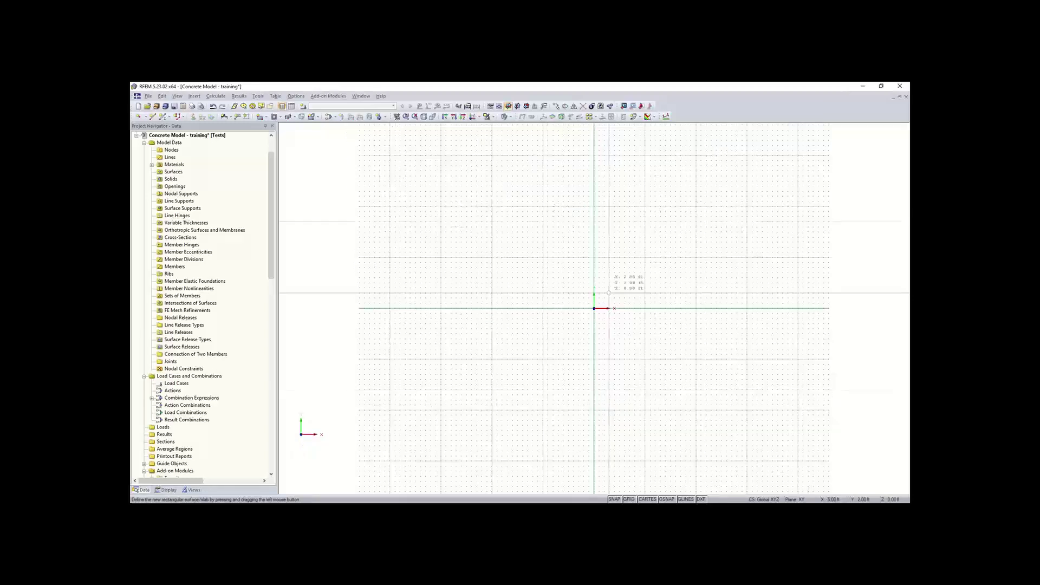
# Draw the rectangular slab surface from the origin to X 46 ft, Y 40 ft and end the command.
pyautogui.moveTo(666, 377); pyautogui.dragTo(472, 429, button='middle')
pyautogui.scroll(2, 435, 363)
pyautogui.scroll(2, 434, 361)
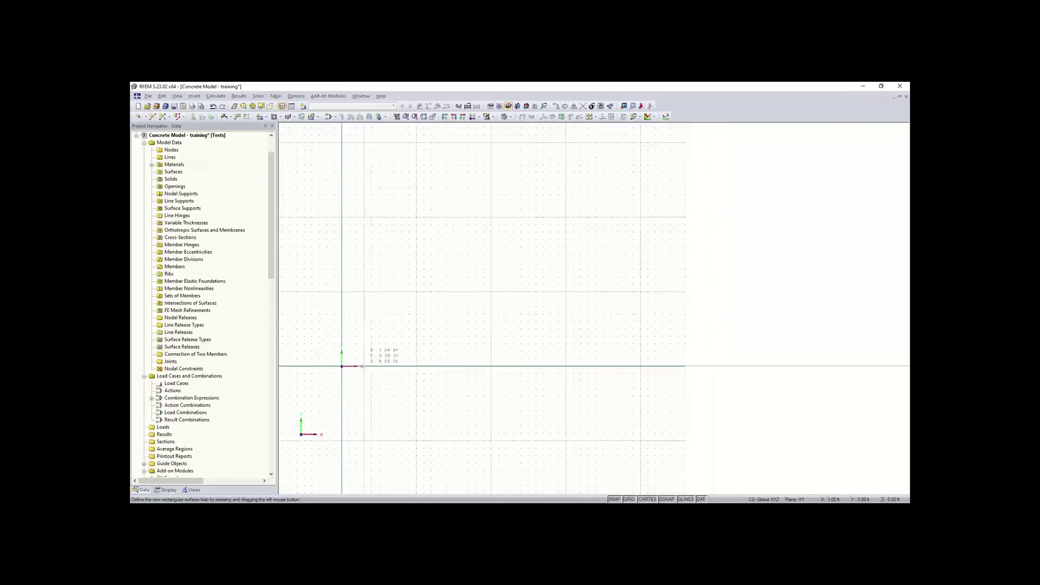
pyautogui.click(341, 366)
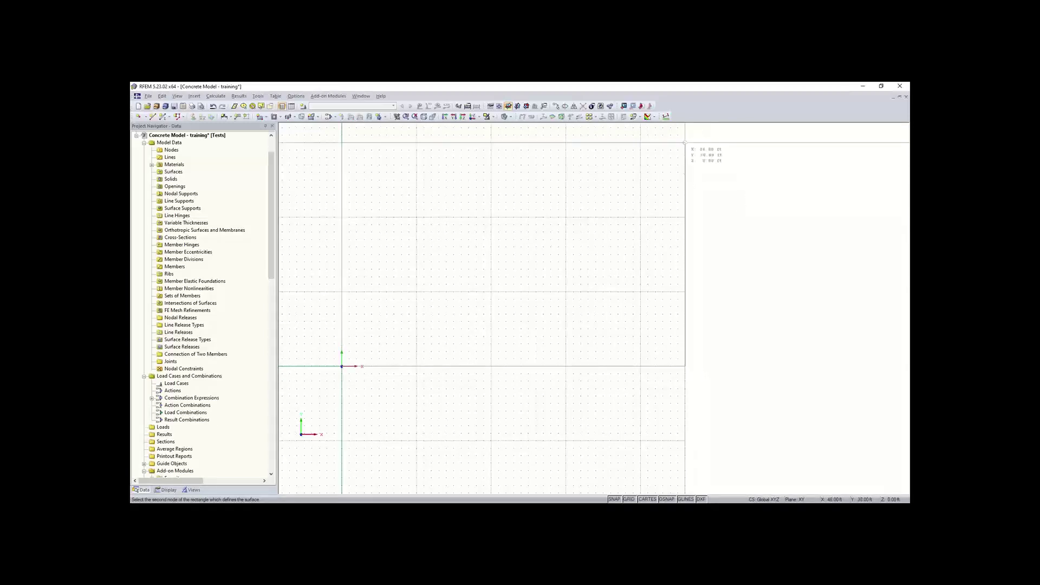
pyautogui.moveTo(680, 171); pyautogui.dragTo(676, 221, button='middle')
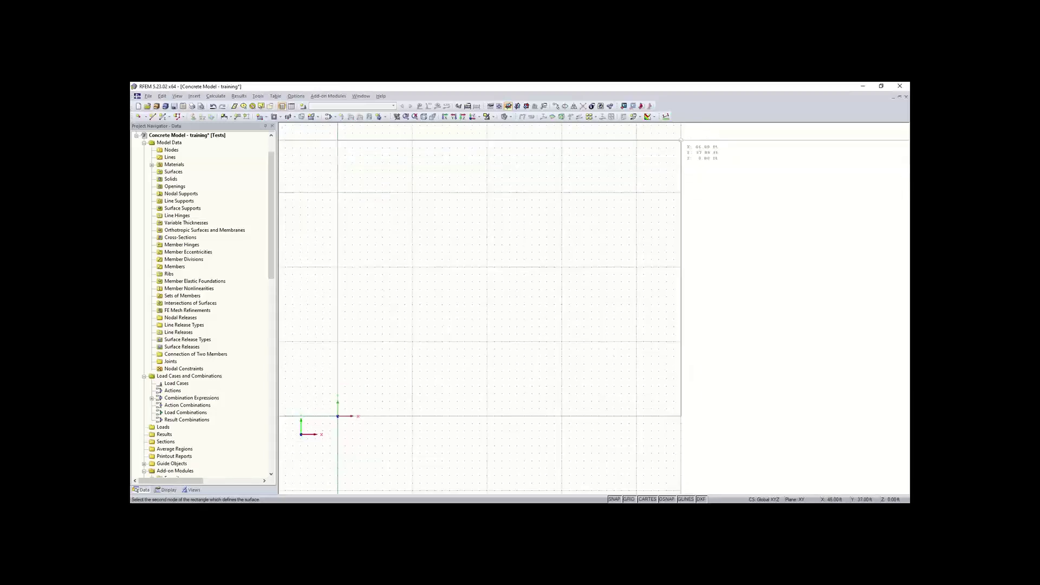
pyautogui.moveTo(681, 136); pyautogui.dragTo(684, 154, button='middle')
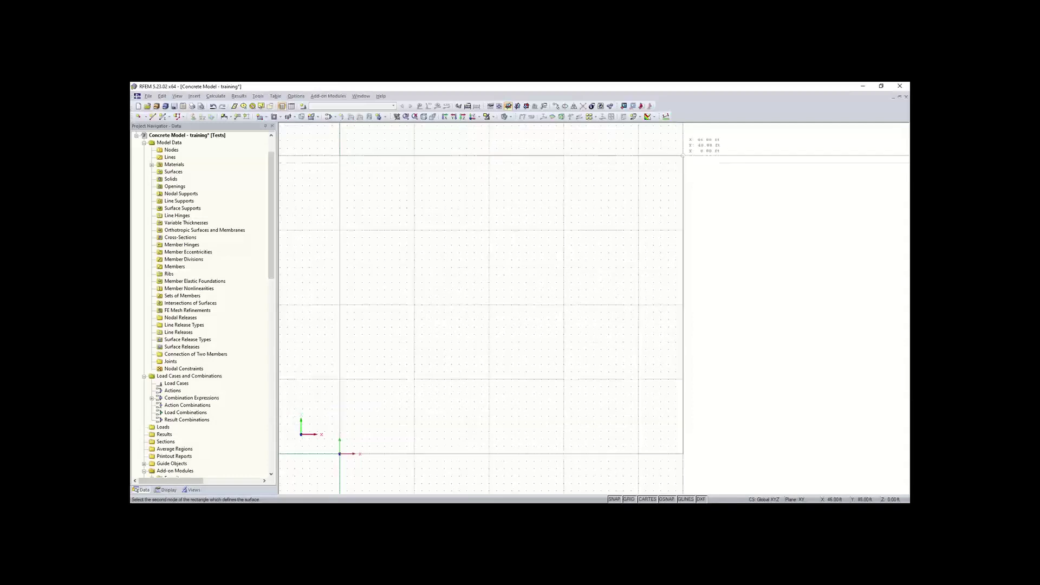
pyautogui.click(683, 155)
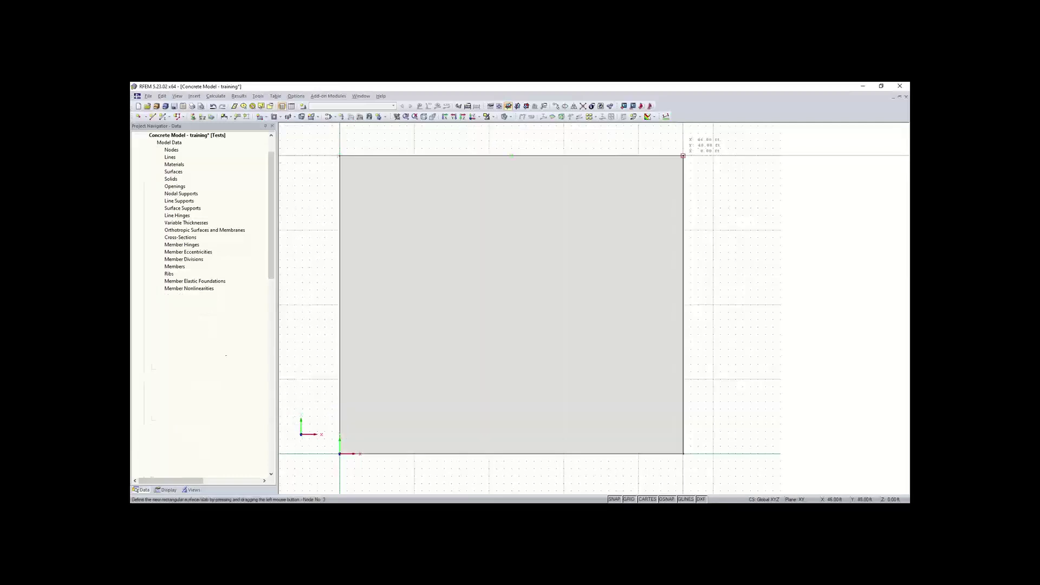
pyautogui.press('Escape')
# Create one copy of the slab's corner node at the origin, displaced 2 ft in X and 2 ft in Y.
pyautogui.keyDown('ctrl'); pyautogui.moveTo(388, 404); pyautogui.dragTo(374, 332, button='middle'); pyautogui.keyUp('ctrl')
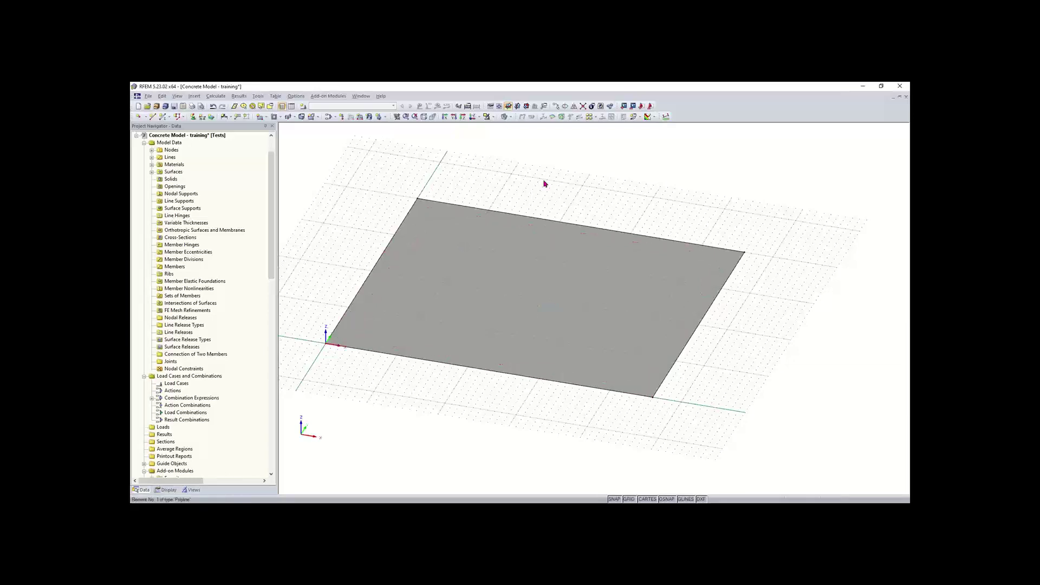
pyautogui.click(558, 107)
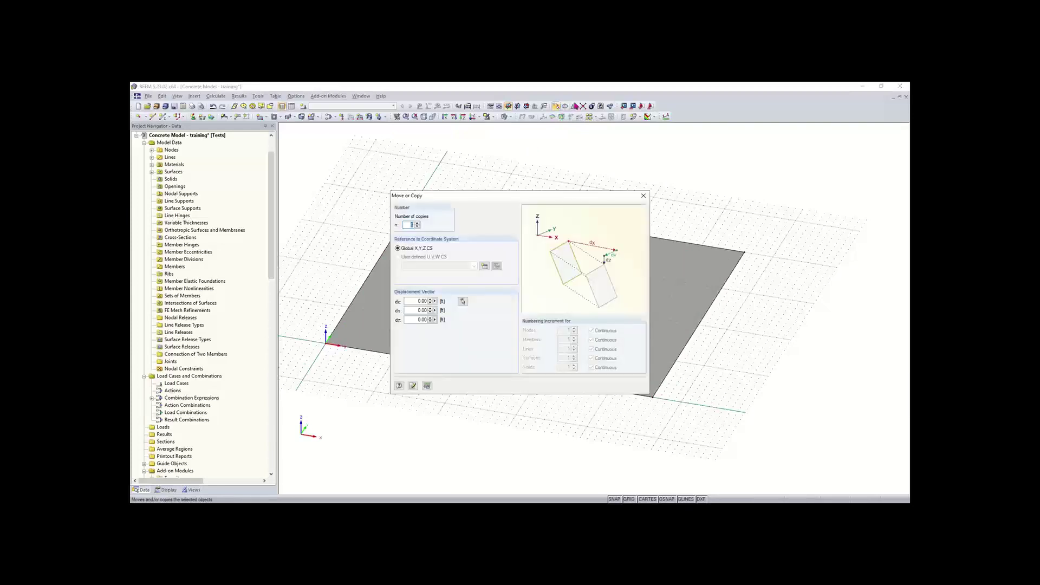
pyautogui.click(417, 224)
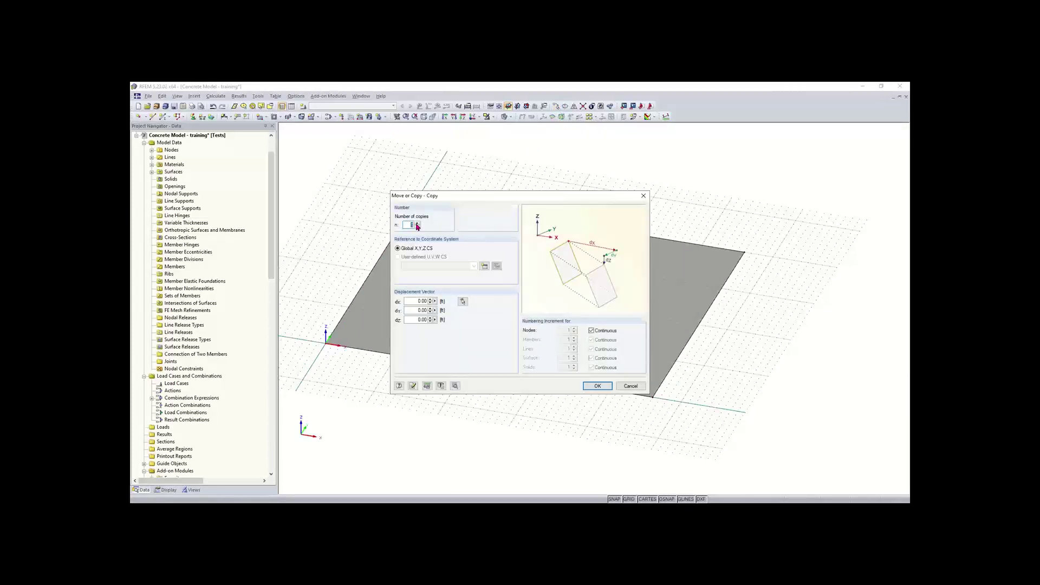
pyautogui.click(414, 302)
pyautogui.click(425, 313)
pyautogui.write('2')
pyautogui.click(590, 389)
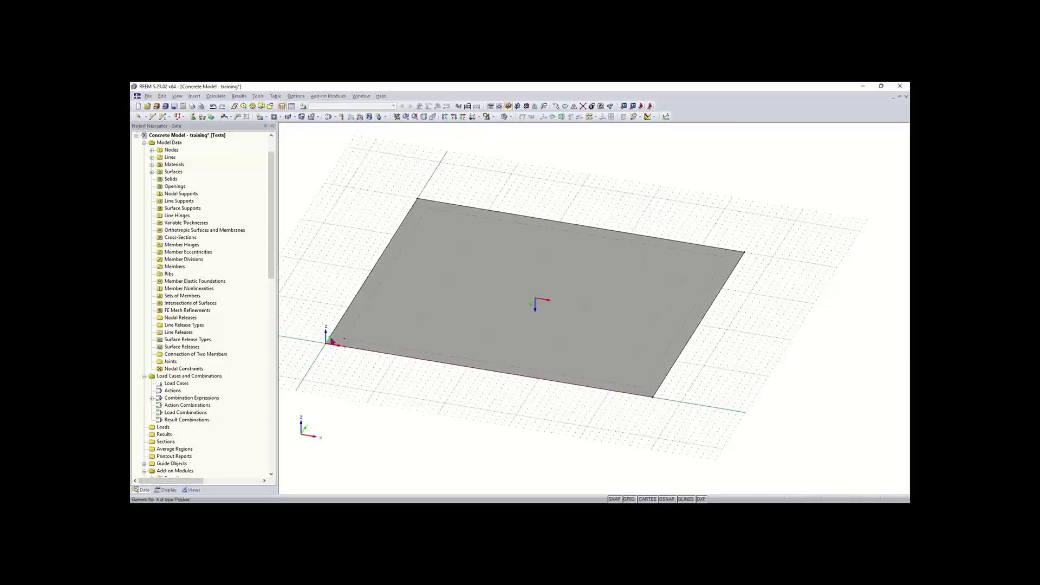
# Copy the inset corner node twice along the slab's front edge, with a displacement of 16 ft in X and 0 in Y.
pyautogui.scroll(2, 350, 339)
pyautogui.scroll(1, 350, 338)
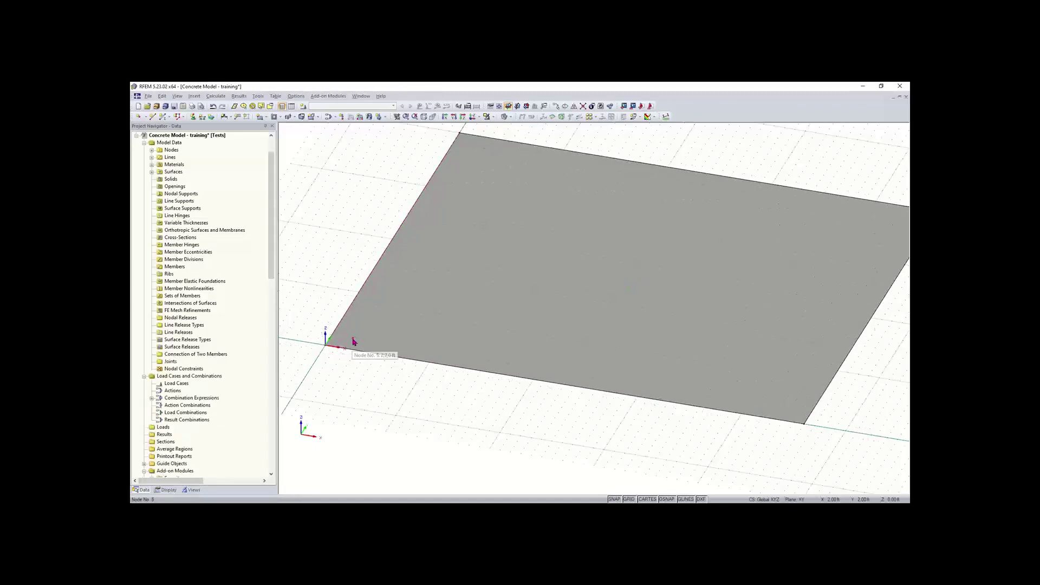
pyautogui.keyDown('ctrl'); pyautogui.moveTo(487, 406); pyautogui.dragTo(440, 380, button='middle'); pyautogui.keyUp('ctrl')
pyautogui.scroll(-1, 464, 380)
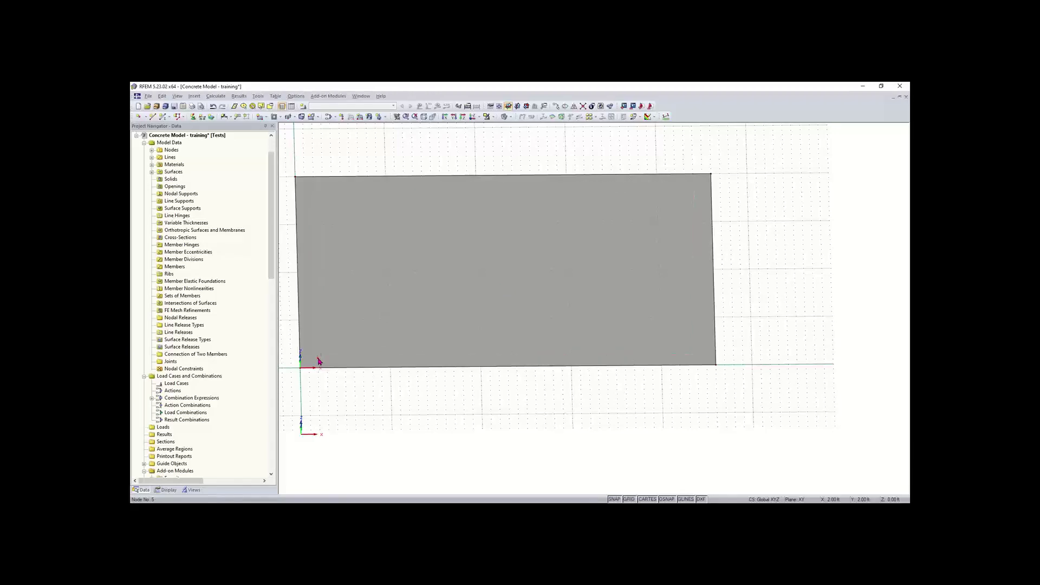
pyautogui.click(556, 107)
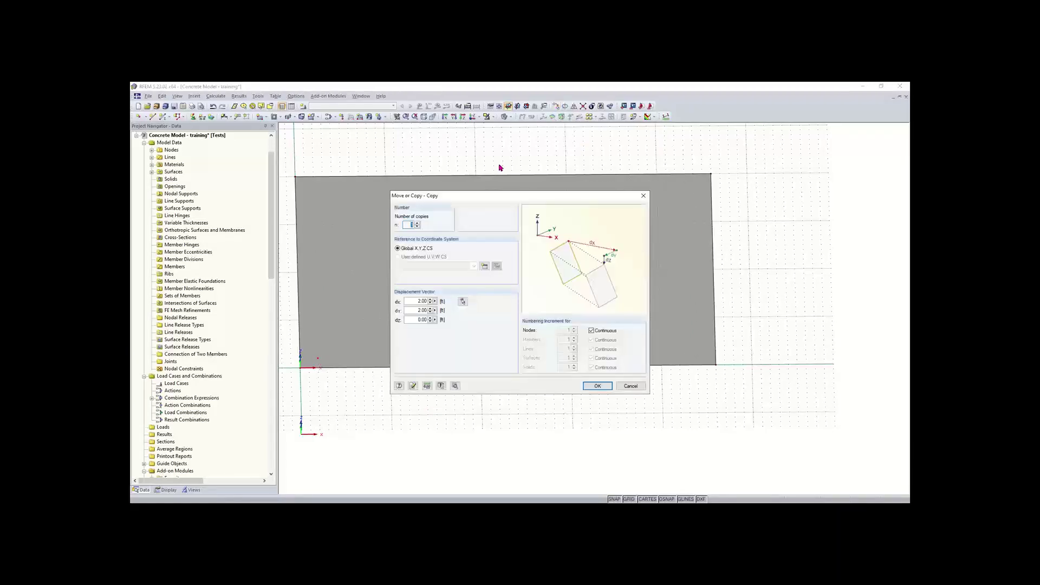
pyautogui.click(417, 225)
pyautogui.doubleClick(419, 310)
pyautogui.write('0')
pyautogui.doubleClick(414, 302)
pyautogui.write('16')
pyautogui.click(597, 386)
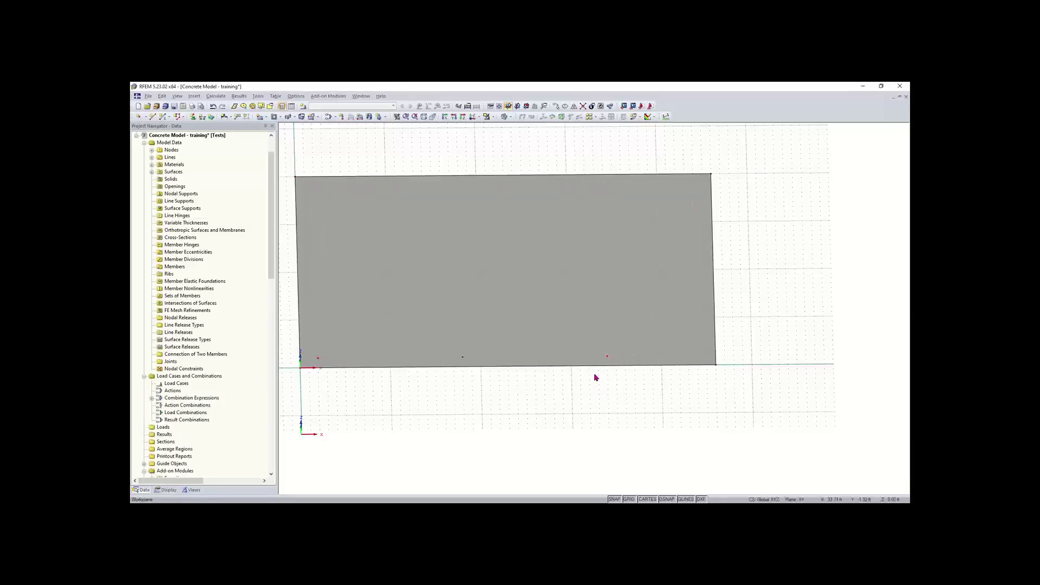
pyautogui.moveTo(595, 405); pyautogui.dragTo(527, 411, button='middle')
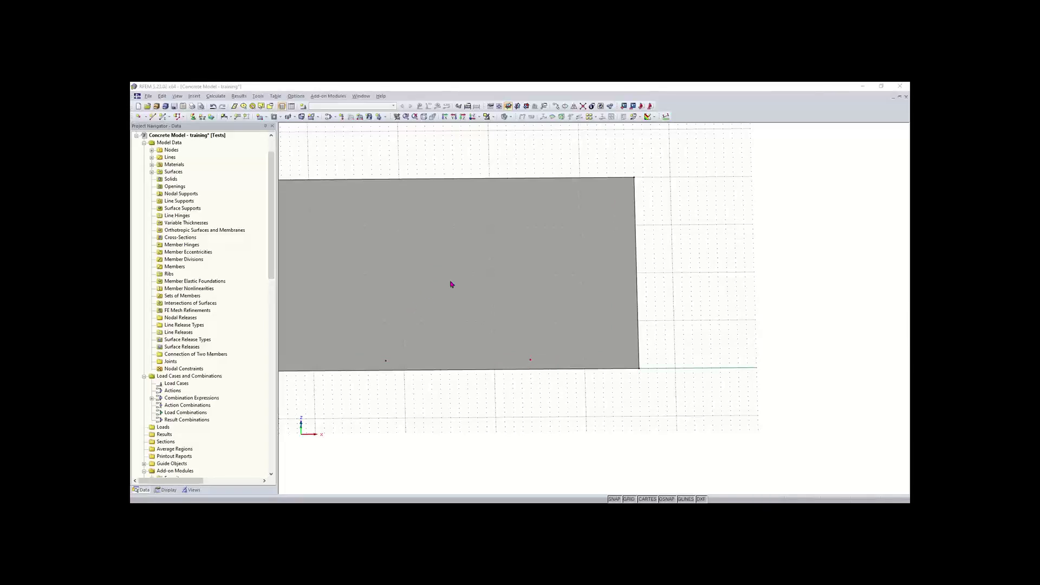
# Copy the last inset node of the slab's front row once in X to X 44 ft, Y 2 ft.
pyautogui.scroll(-1, 457, 402)
pyautogui.moveTo(456, 403); pyautogui.dragTo(489, 403, button='middle')
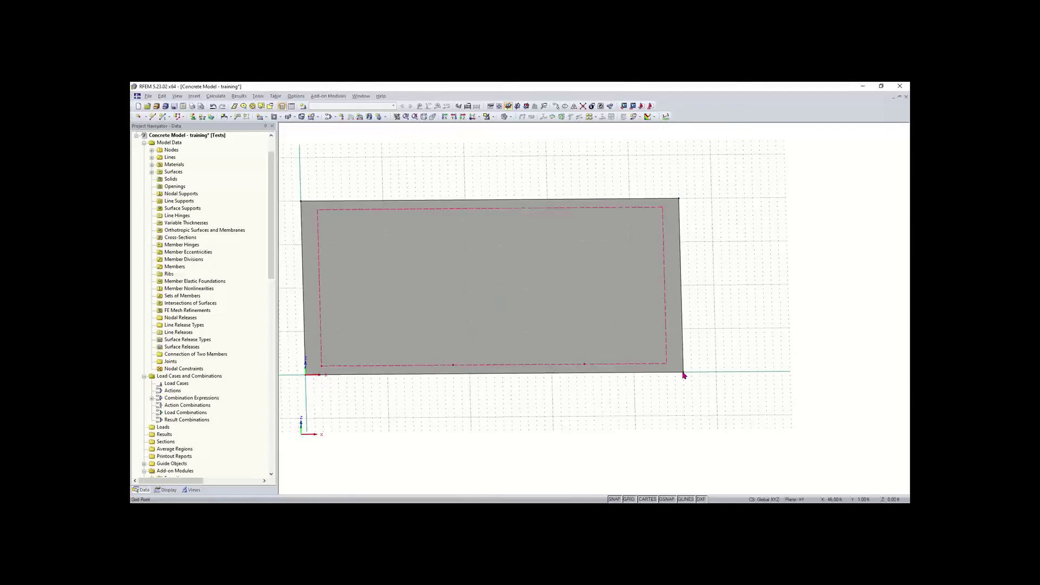
pyautogui.scroll(2, 683, 375)
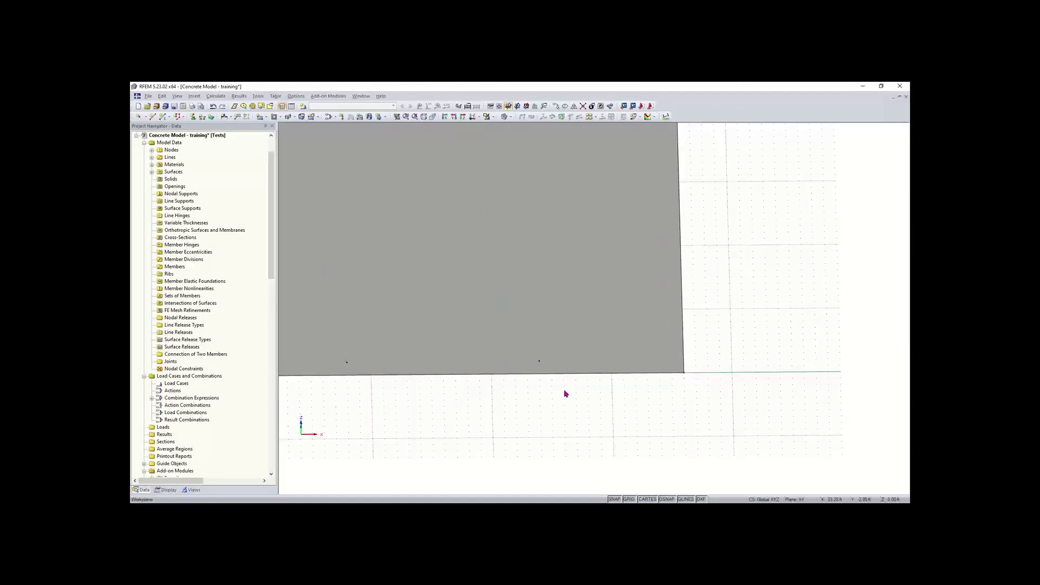
pyautogui.click(539, 362)
pyautogui.scroll(2, 671, 384)
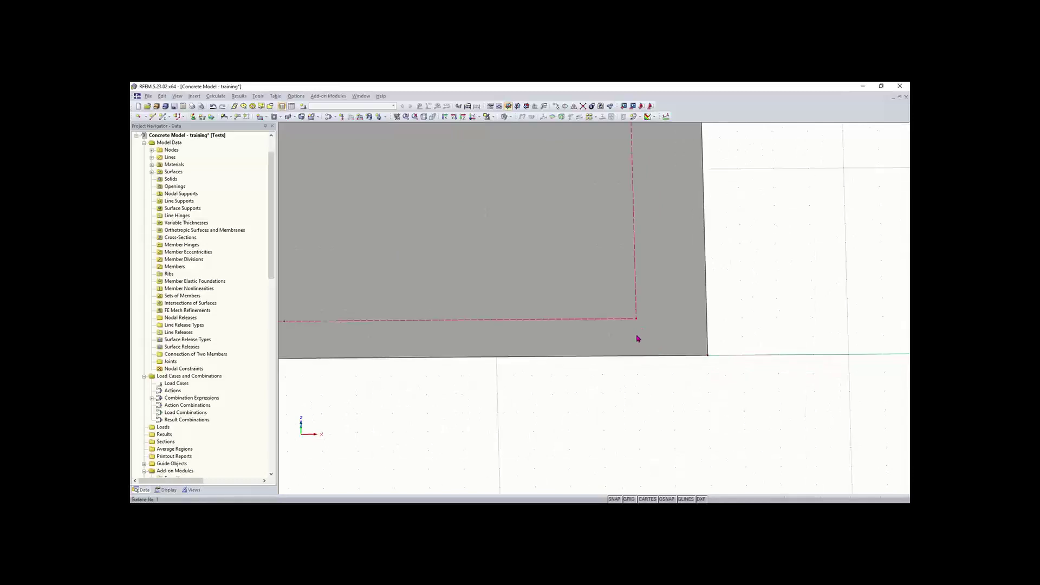
pyautogui.moveTo(649, 370); pyautogui.dragTo(626, 394, button='middle')
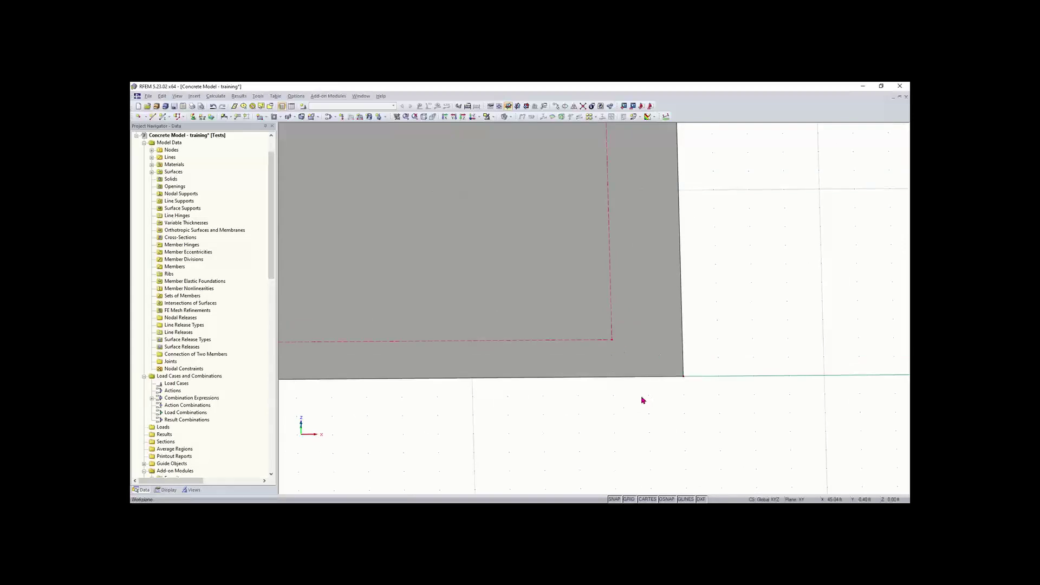
# Copy the front row of inset nodes twice across the slab in Y, with a displacement of 0 in X.
pyautogui.scroll(-5, 599, 408)
pyautogui.moveTo(428, 402); pyautogui.dragTo(611, 413, button='middle')
pyautogui.scroll(-3, 521, 416)
pyautogui.scroll(-1, 580, 423)
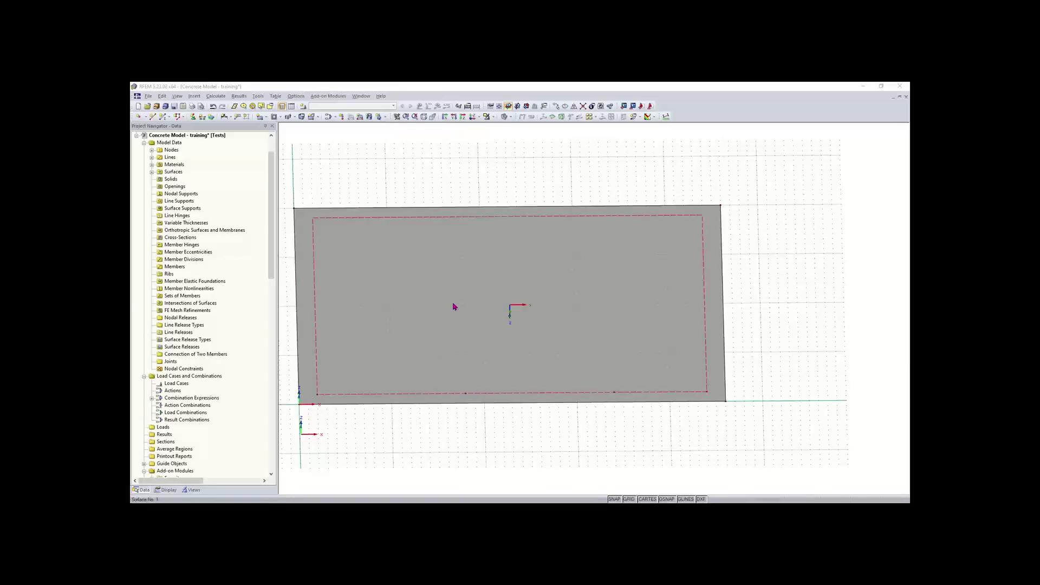
pyautogui.keyDown('ctrl'); pyautogui.moveTo(453, 323); pyautogui.dragTo(427, 404, button='middle'); pyautogui.keyUp('ctrl')
pyautogui.scroll(-1, 427, 405)
pyautogui.scroll(-1, 427, 405)
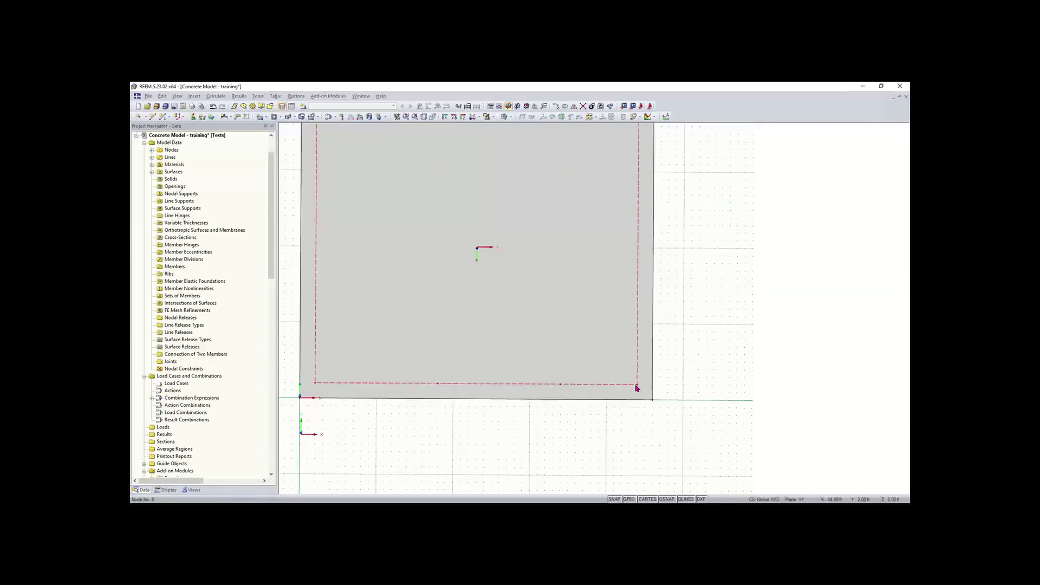
pyautogui.click(556, 103)
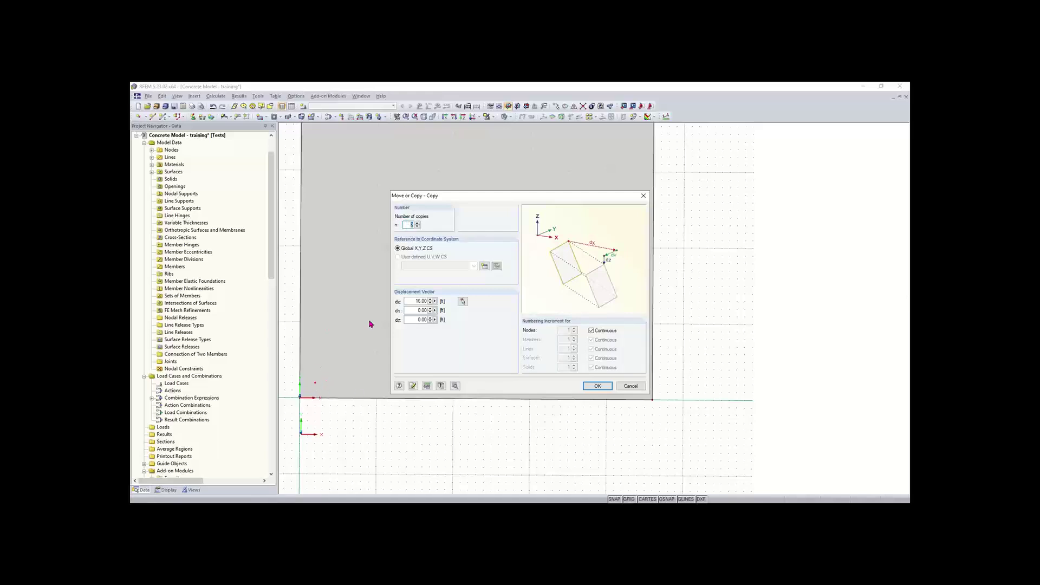
pyautogui.doubleClick(413, 301)
pyautogui.write('0')
pyautogui.press('Tab')
pyautogui.write('1')
pyautogui.press('Return')
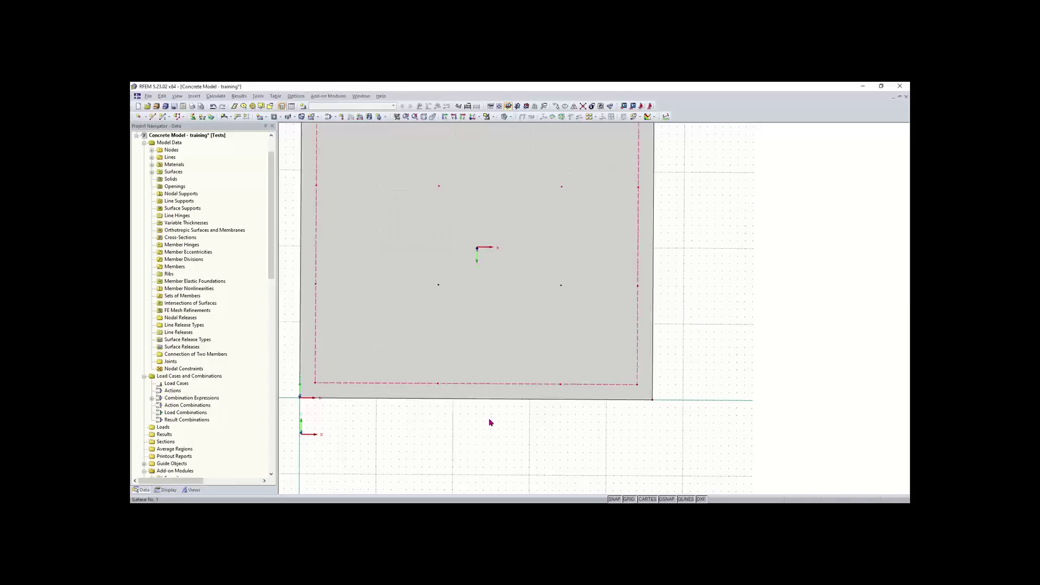
# Turn on the display of numbering for the model objects.
pyautogui.scroll(-2, 490, 412)
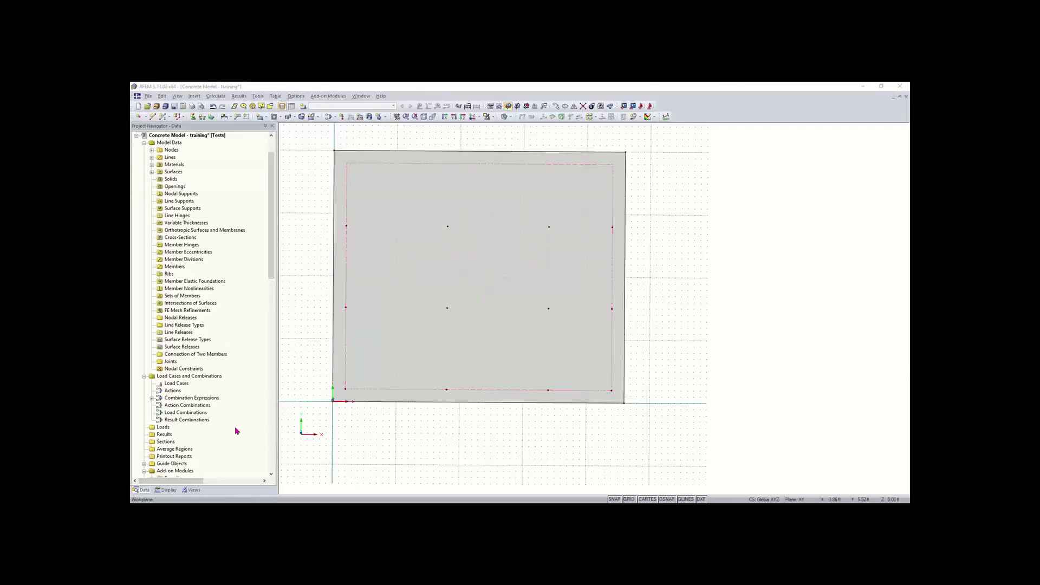
pyautogui.click(167, 490)
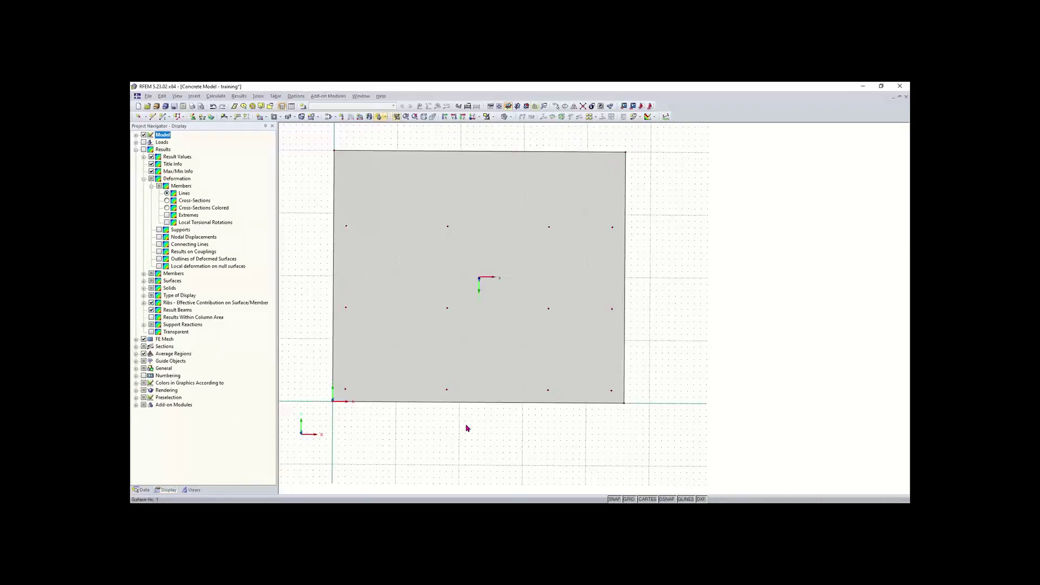
pyautogui.click(143, 375)
pyautogui.keyDown('ctrl'); pyautogui.moveTo(443, 451); pyautogui.dragTo(492, 291, button='middle'); pyautogui.keyUp('ctrl')
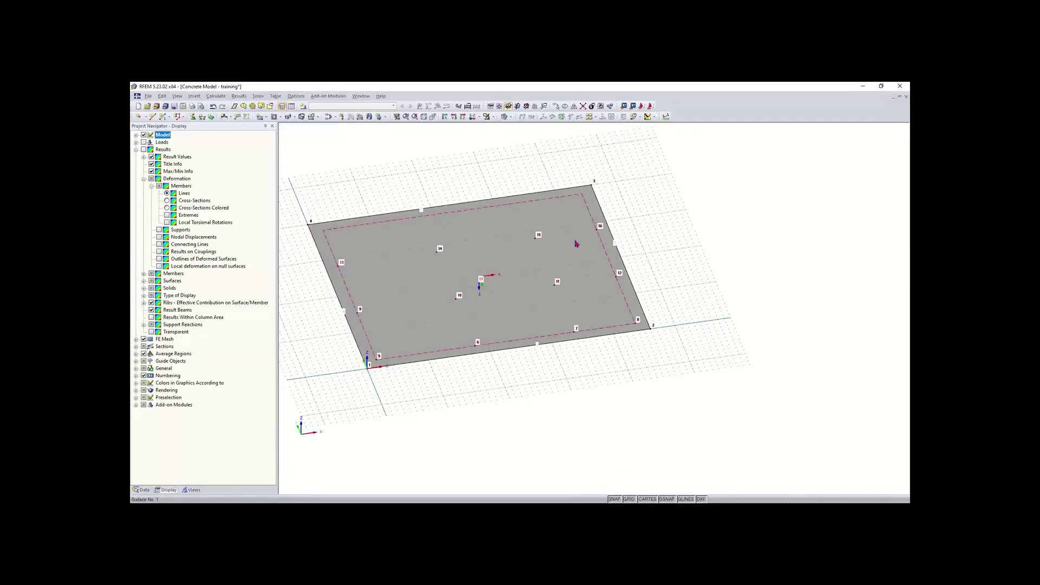
pyautogui.scroll(-2, 517, 407)
pyautogui.moveTo(516, 406); pyautogui.dragTo(543, 411, button='middle')
pyautogui.keyDown('ctrl'); pyautogui.moveTo(543, 411); pyautogui.dragTo(511, 402, button='middle'); pyautogui.keyUp('ctrl')
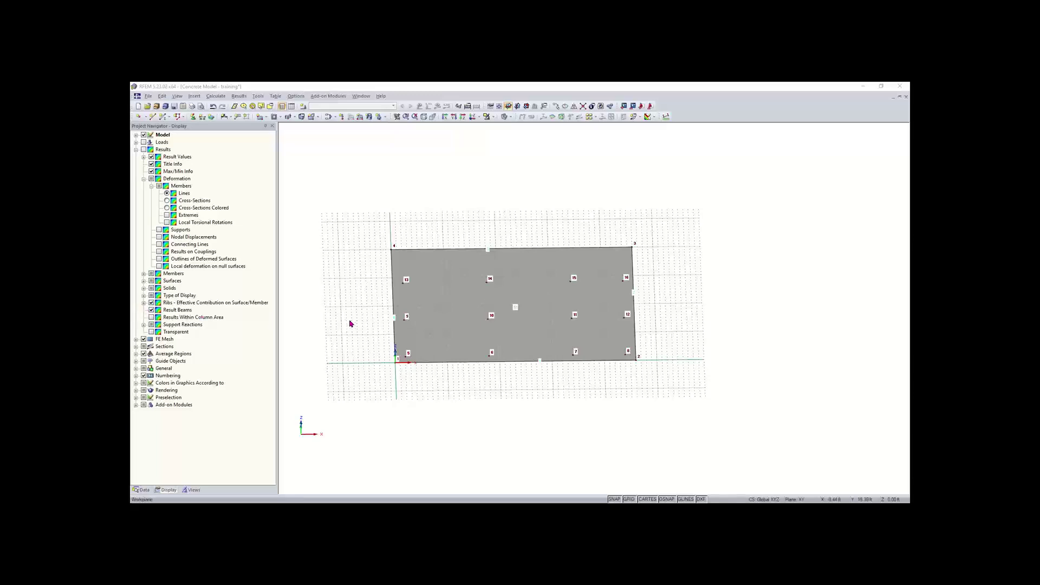
# Divide the slab edge along Y through the origin graphically at a distance of 12 ft from node 4.
pyautogui.keyDown('ctrl'); pyautogui.moveTo(367, 313); pyautogui.dragTo(442, 304, button='middle'); pyautogui.keyUp('ctrl')
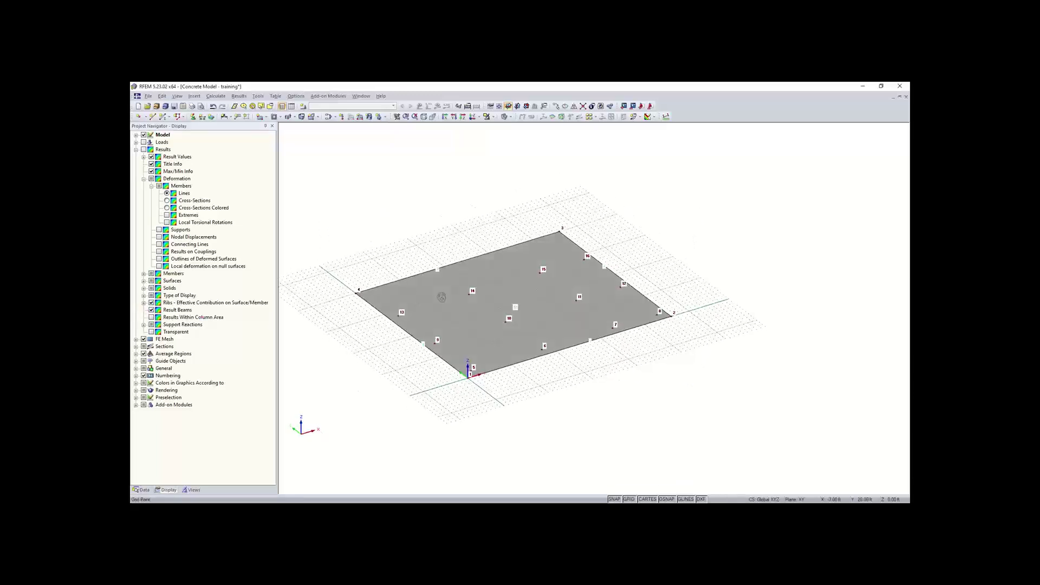
pyautogui.rightClick(442, 304)
pyautogui.click(379, 337)
pyautogui.scroll(1, 377, 337)
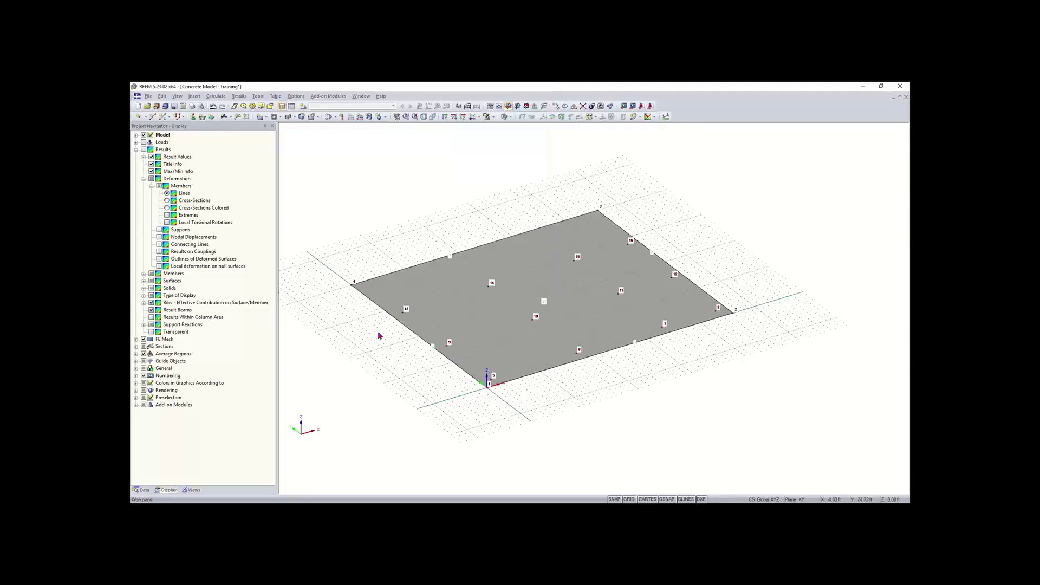
pyautogui.scroll(1, 378, 337)
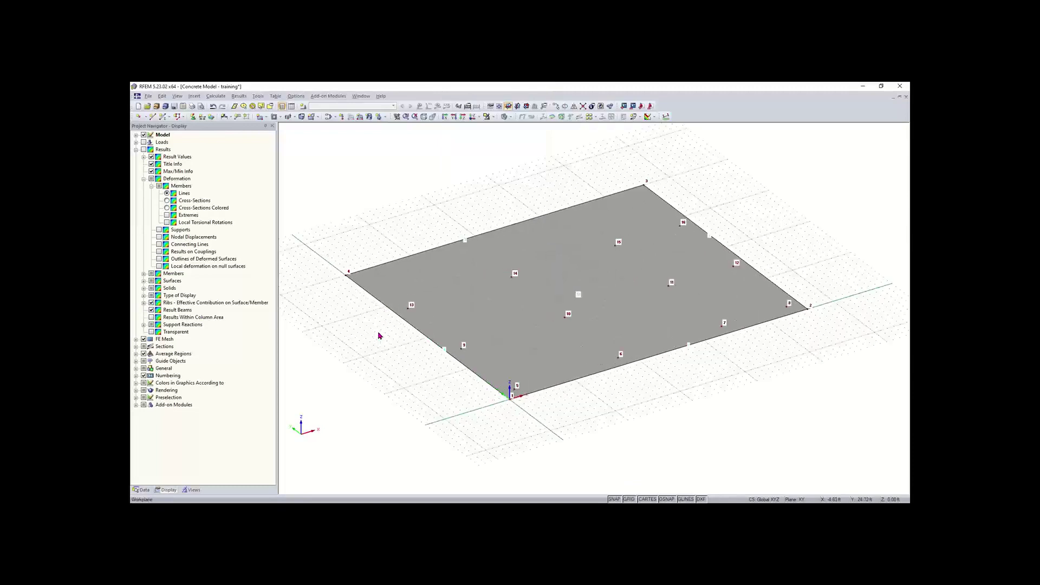
pyautogui.rightClick(427, 339)
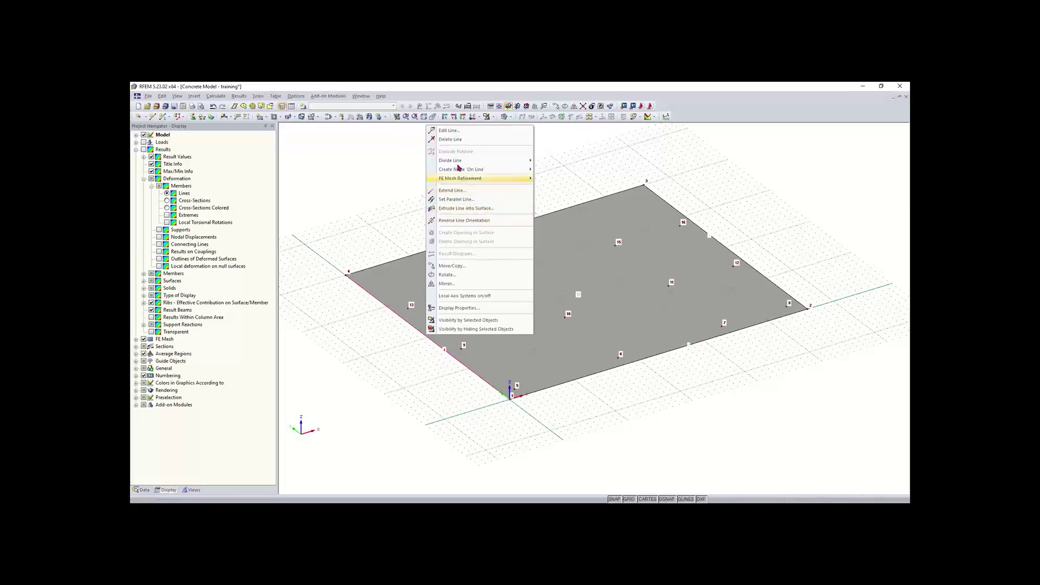
pyautogui.moveTo(458, 161)
pyautogui.click(550, 161)
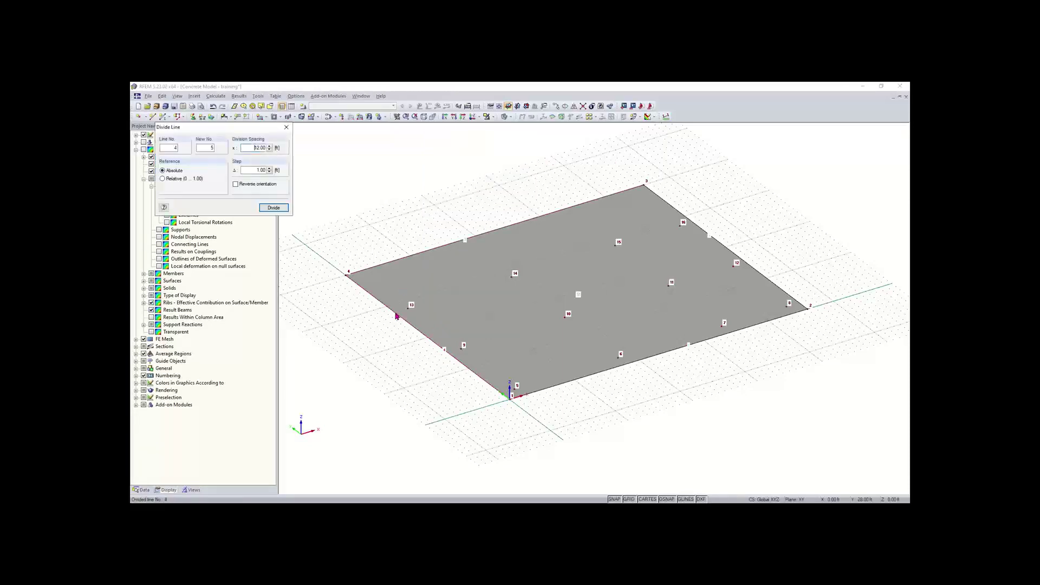
pyautogui.scroll(5, 396, 316)
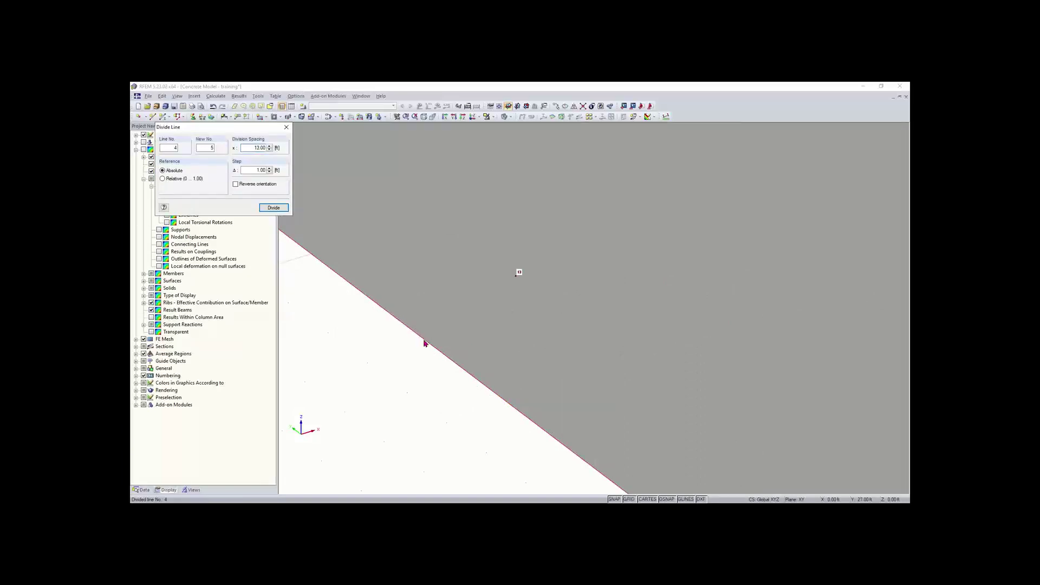
pyautogui.click(393, 320)
pyautogui.scroll(-3, 394, 317)
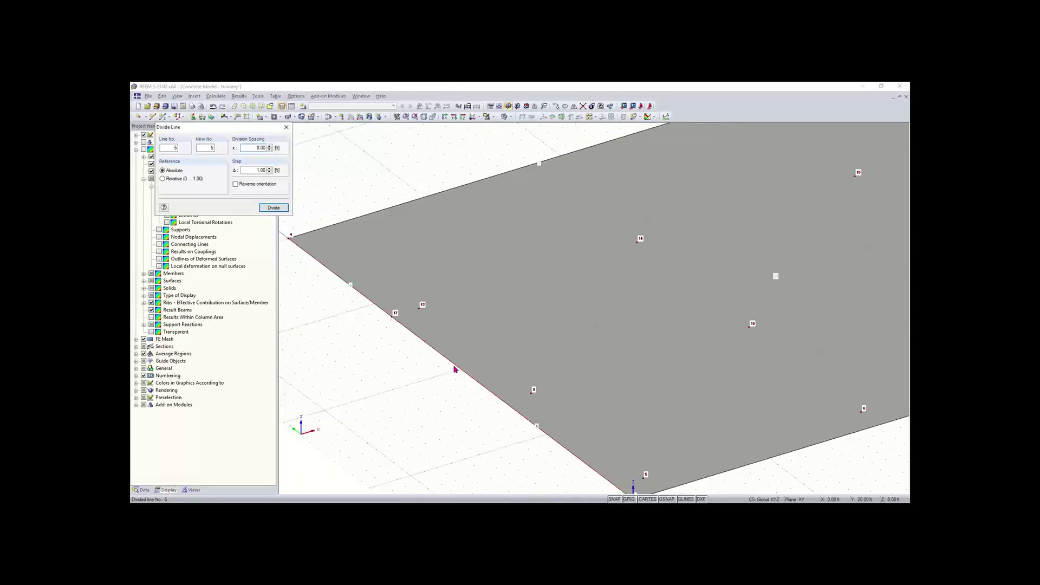
pyautogui.scroll(-1, 455, 370)
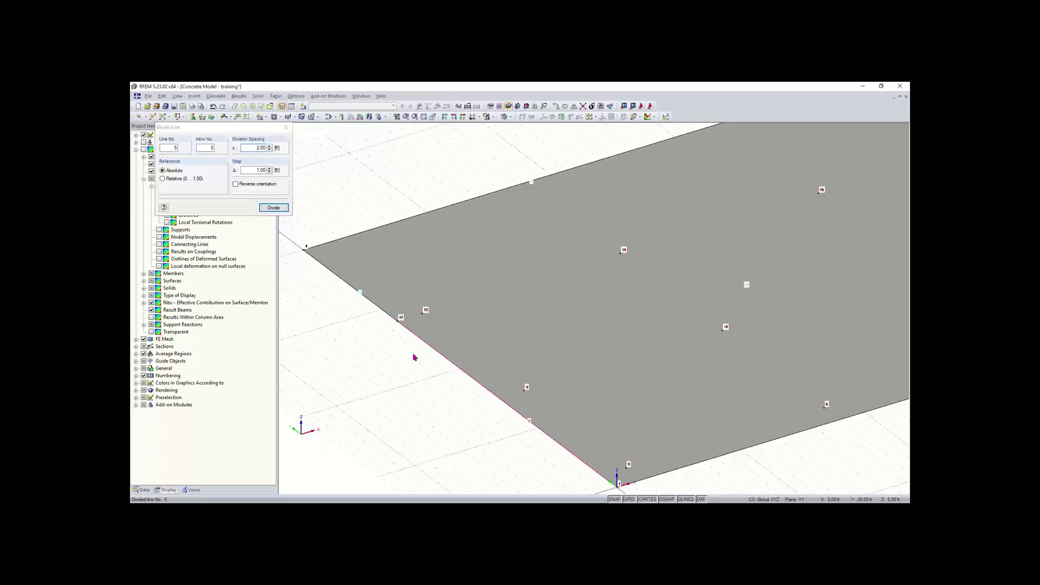
pyautogui.press('Escape')
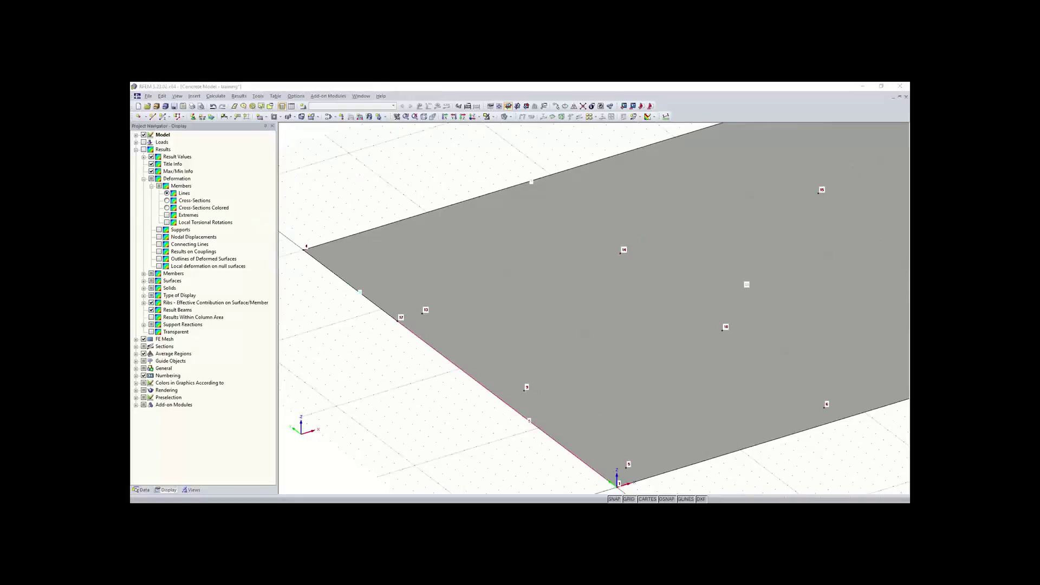
# Divide the slab's back edge between nodes 3 and 4 graphically at X 18 ft, Y 40 ft.
pyautogui.scroll(-1, 460, 174)
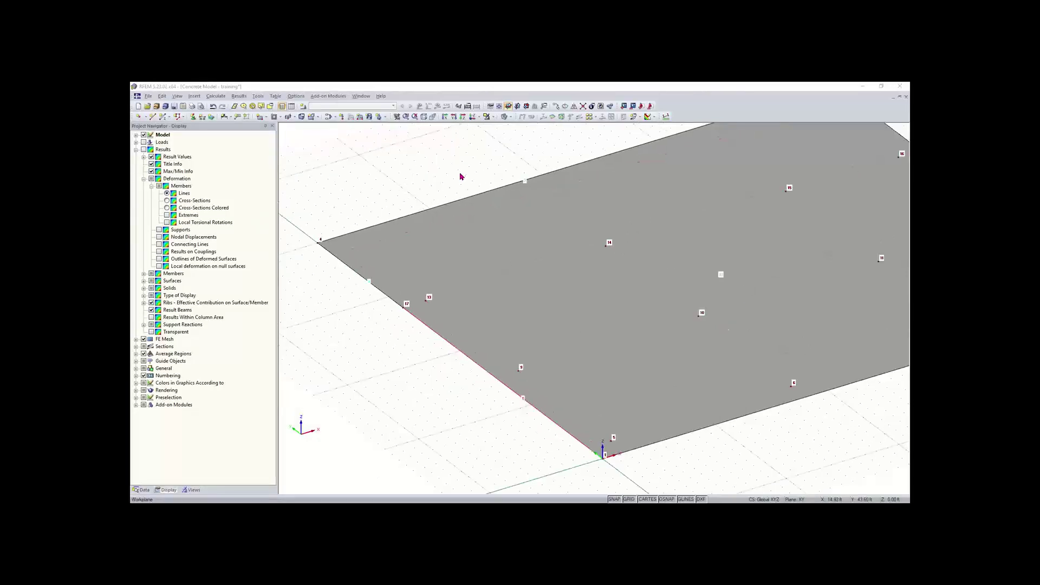
pyautogui.scroll(-1, 412, 285)
pyautogui.scroll(-2, 464, 291)
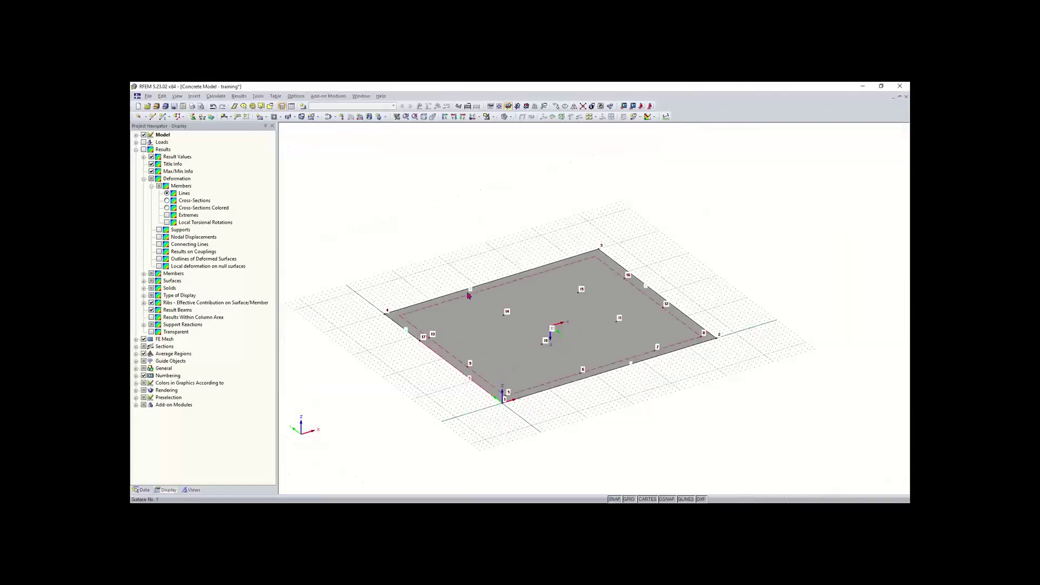
pyautogui.scroll(2, 458, 291)
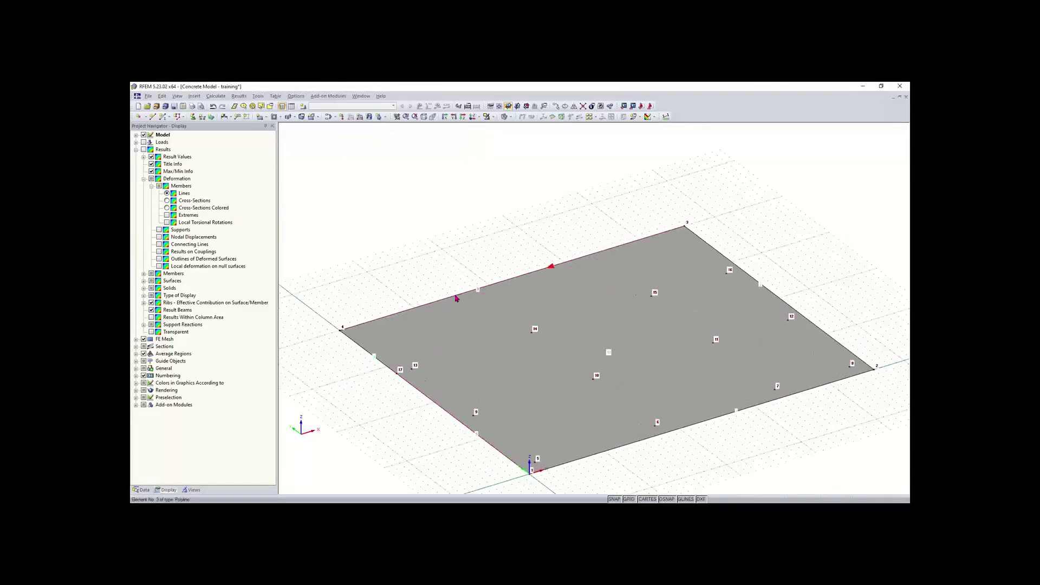
pyautogui.rightClick(456, 299)
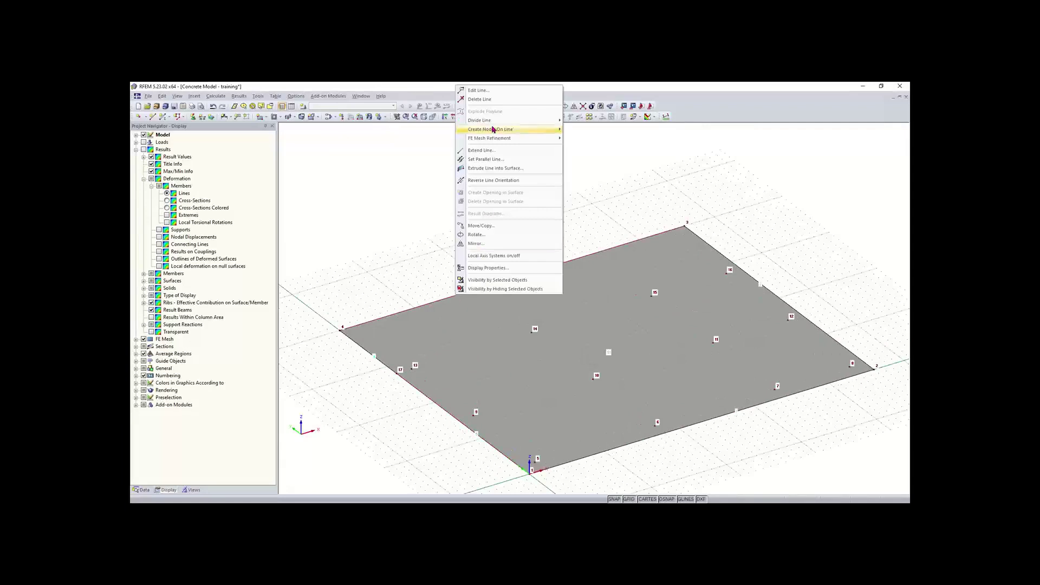
pyautogui.moveTo(494, 121)
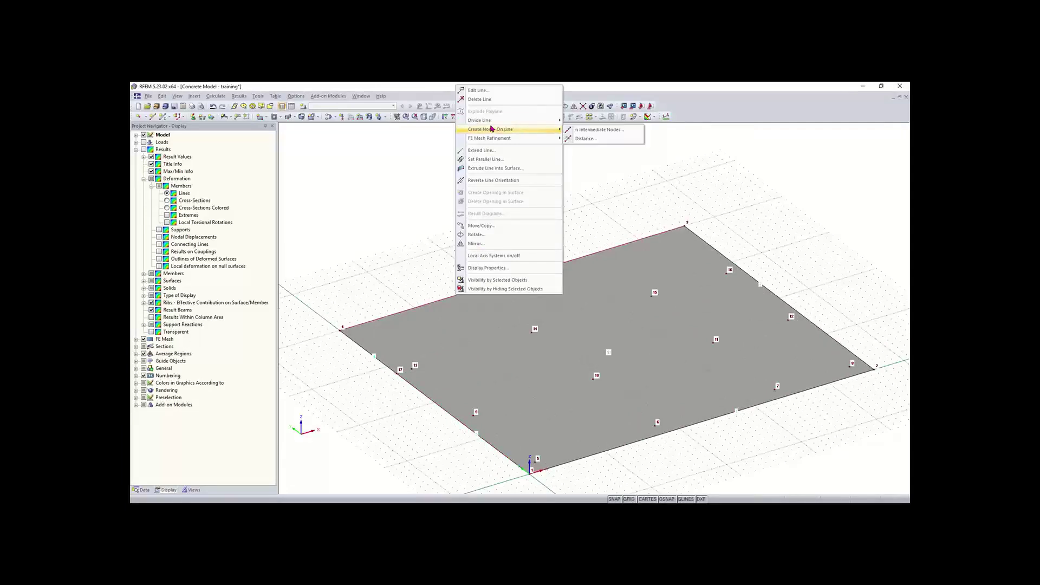
pyautogui.click(596, 130)
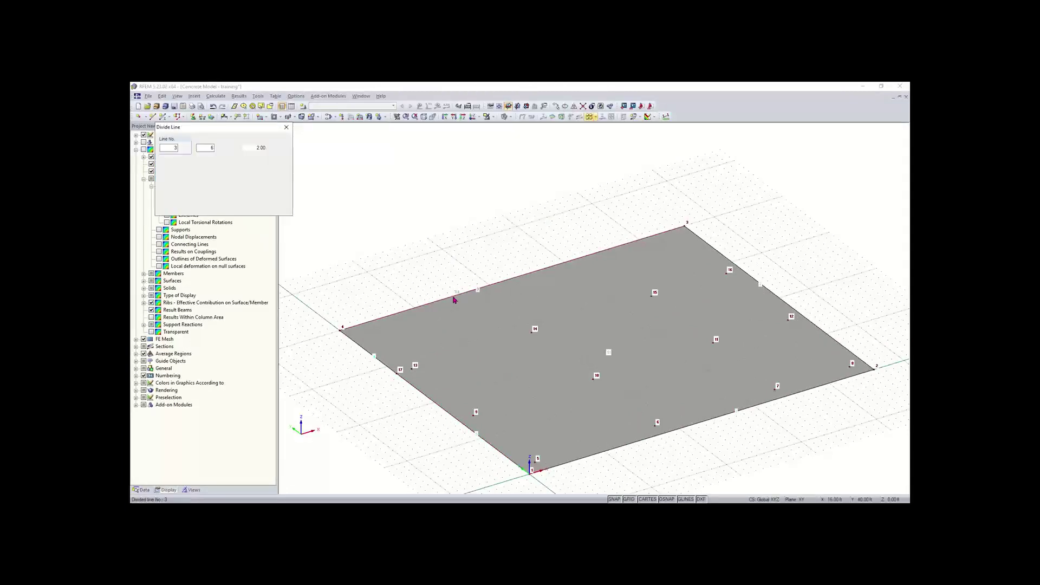
pyautogui.scroll(2, 458, 298)
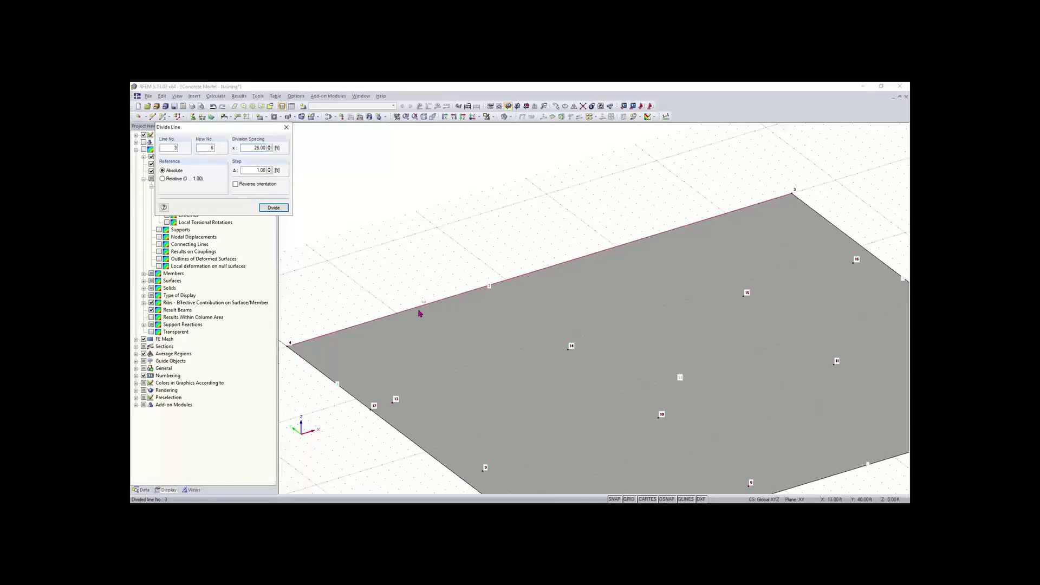
pyautogui.click(488, 290)
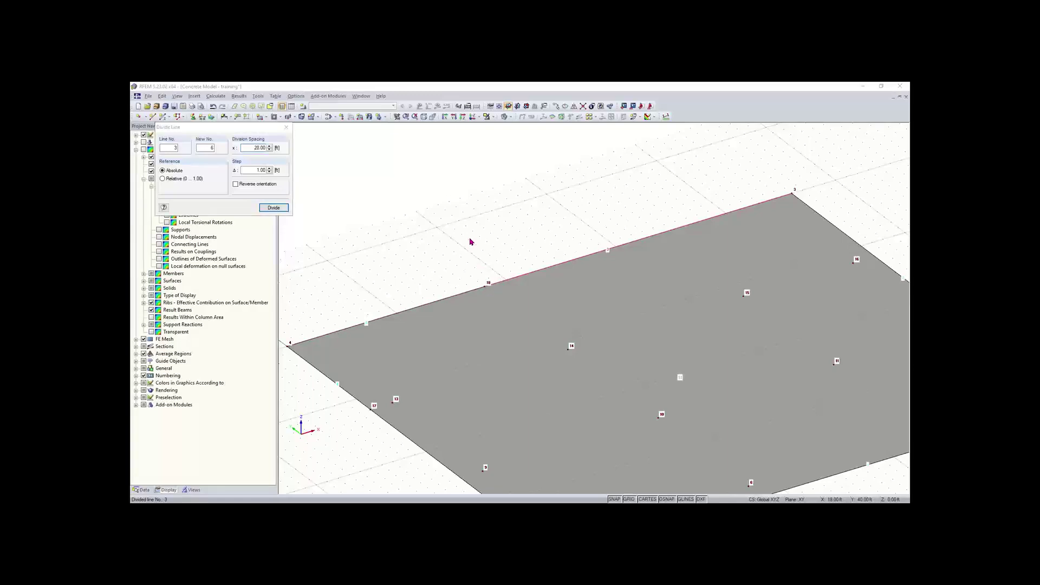
pyautogui.press('Escape')
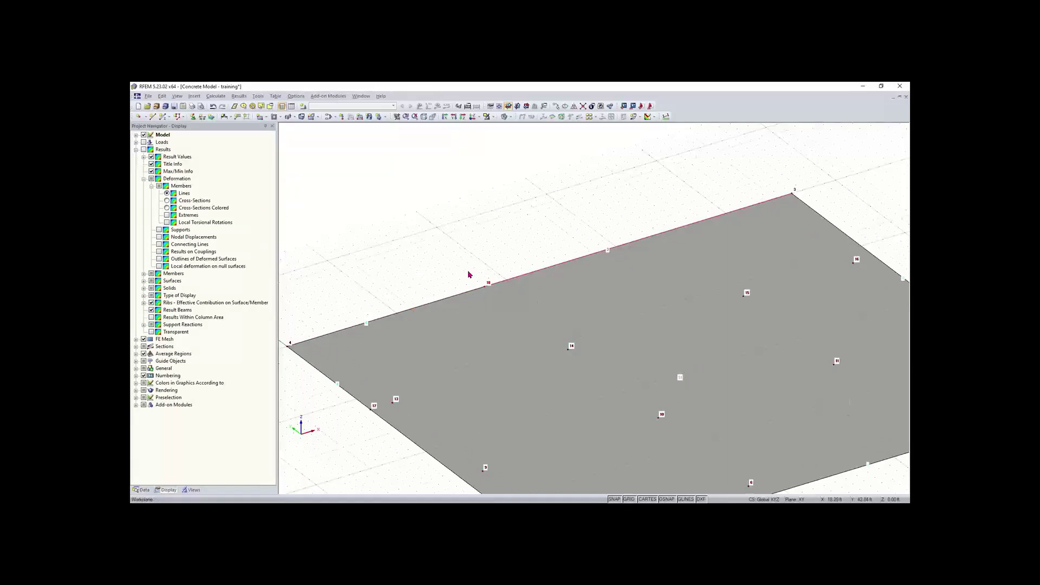
# Set up a new semi-circular surface of f'c 4000 psi concrete with a constant thickness of 8 in.
pyautogui.scroll(-2, 469, 274)
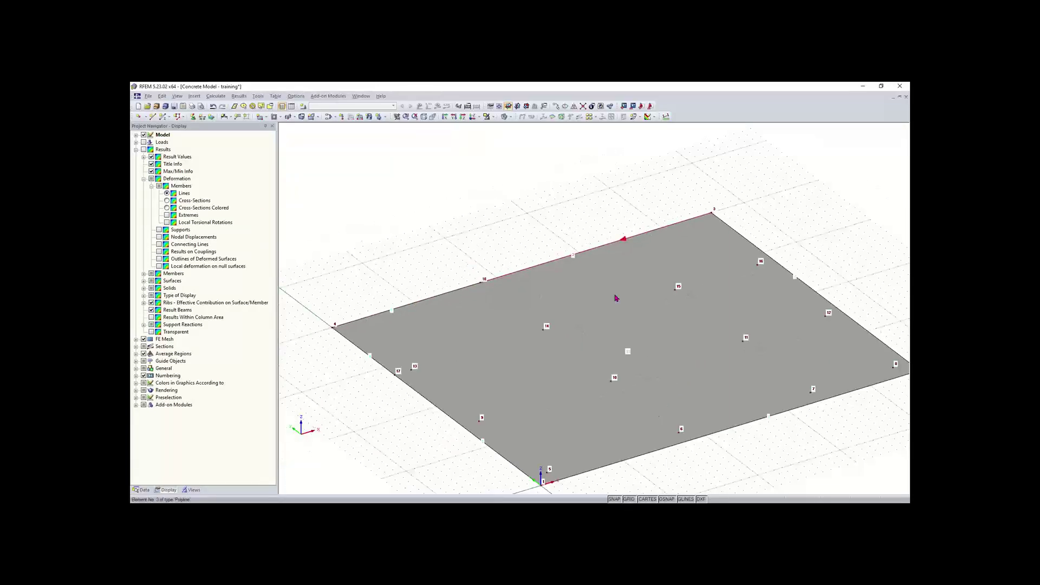
pyautogui.moveTo(659, 375); pyautogui.dragTo(609, 344, button='middle')
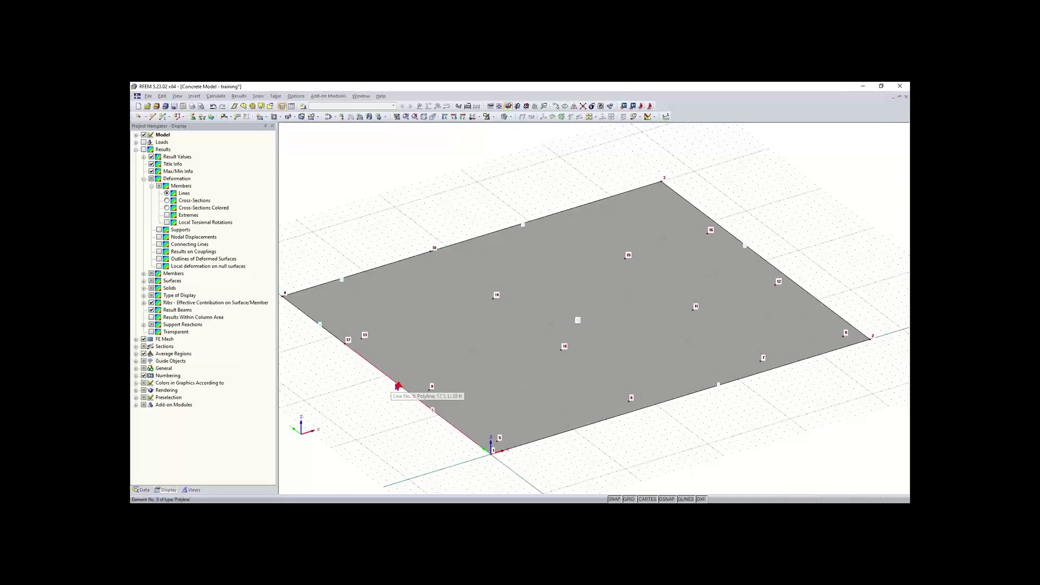
pyautogui.keyDown('ctrl'); pyautogui.moveTo(416, 394); pyautogui.dragTo(531, 339, button='middle'); pyautogui.keyUp('ctrl')
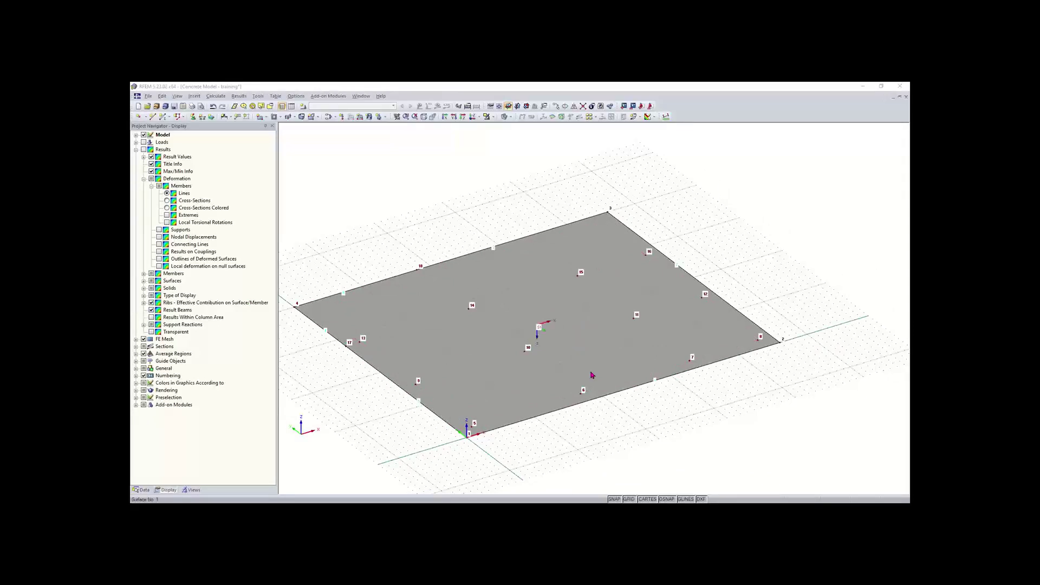
pyautogui.keyDown('ctrl'); pyautogui.moveTo(666, 378); pyautogui.dragTo(552, 421, button='middle'); pyautogui.keyUp('ctrl')
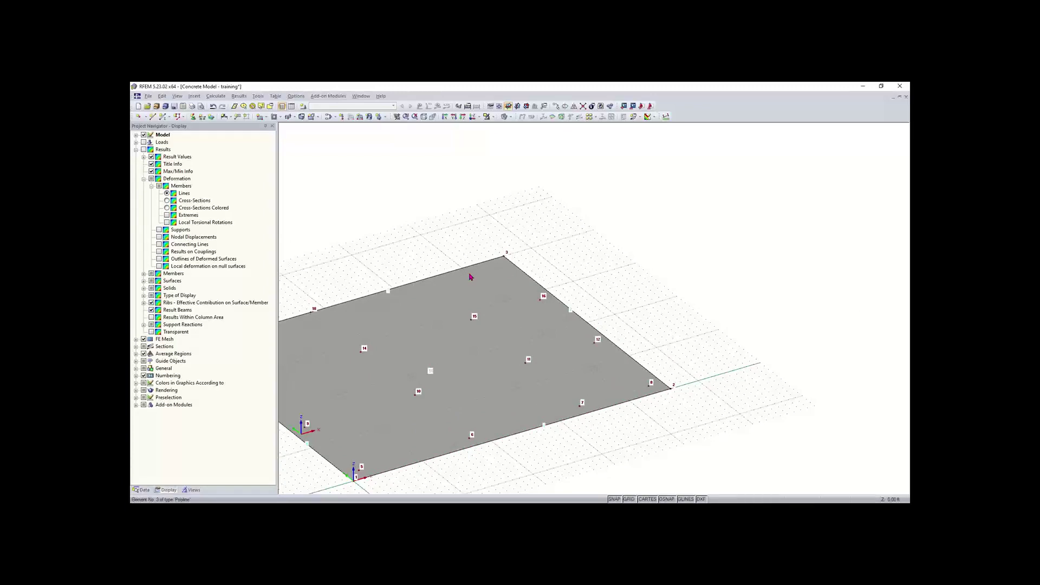
pyautogui.click(267, 118)
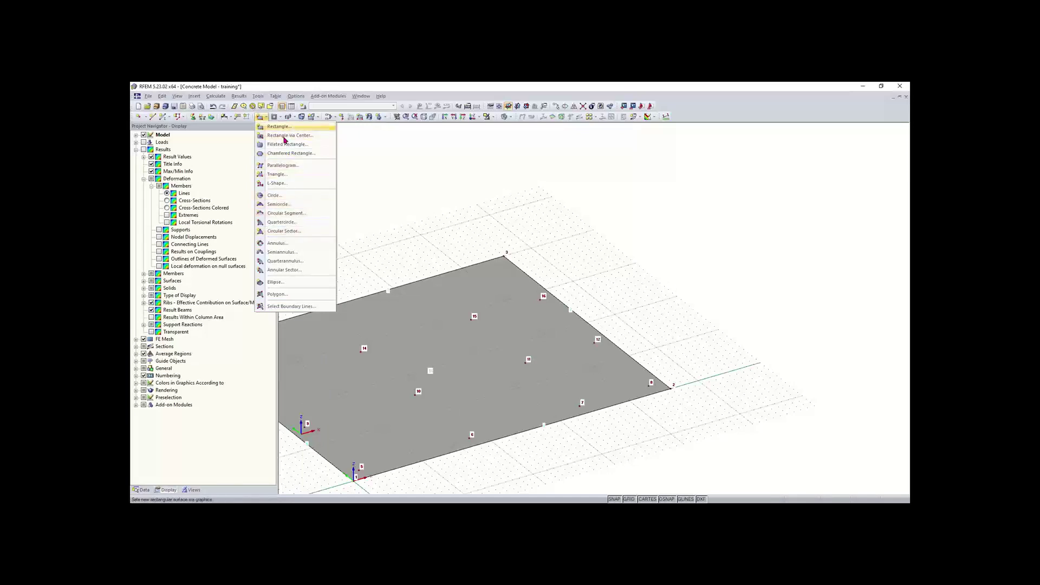
pyautogui.click(289, 208)
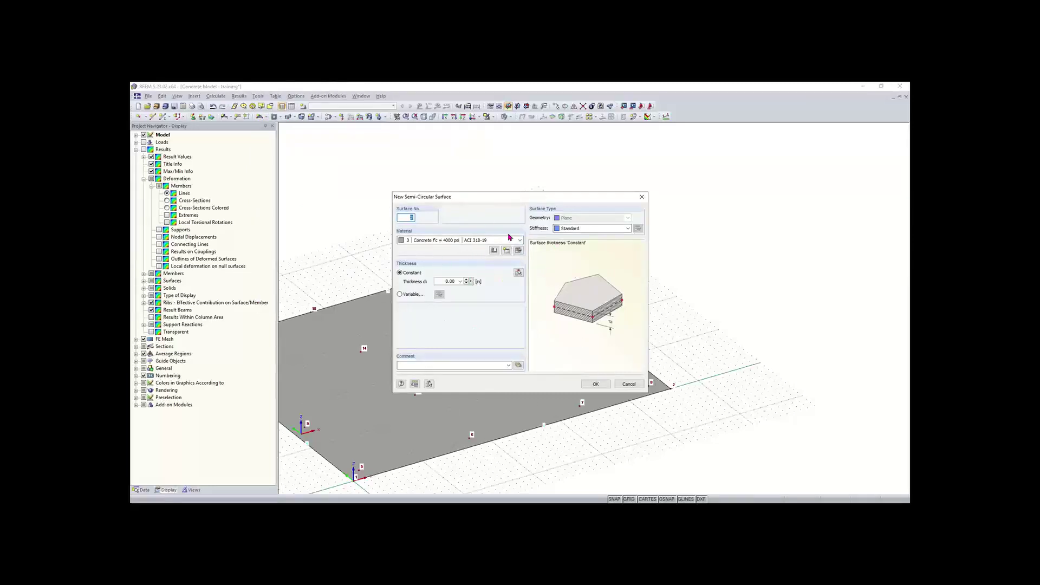
pyautogui.click(596, 384)
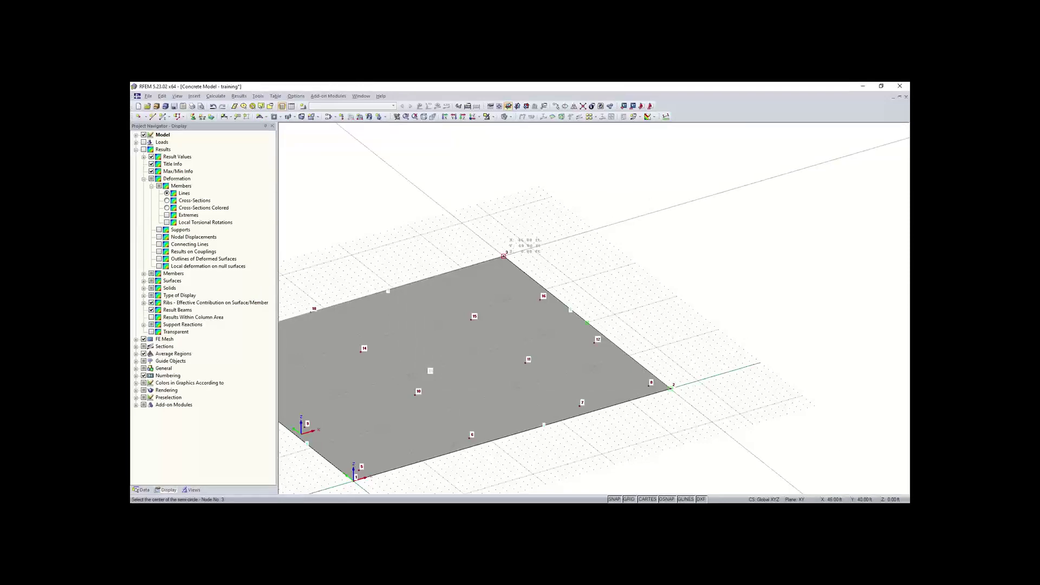
pyautogui.click(504, 256)
pyautogui.click(504, 256)
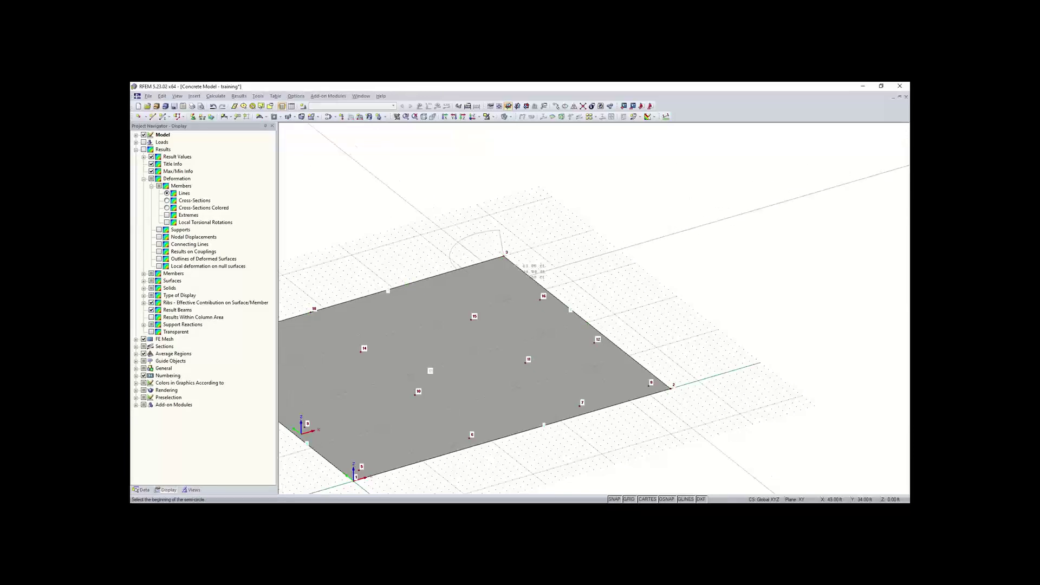
pyautogui.press('Escape')
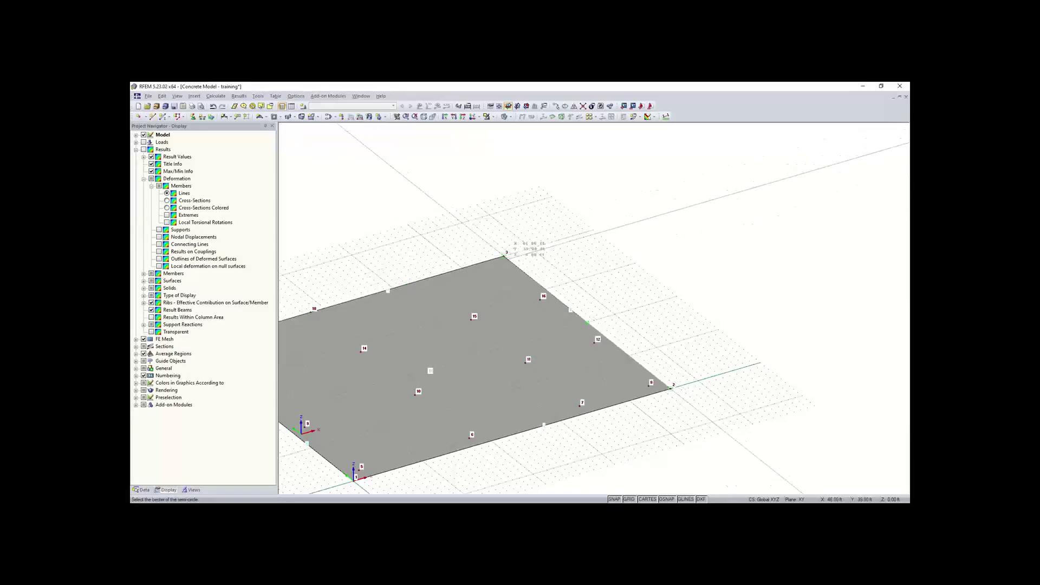
# Place the semi-circular surface outward from the slab edge between nodes 2 and 3, centered at Y 33 ft and starting at node 3.
pyautogui.scroll(3, 520, 267)
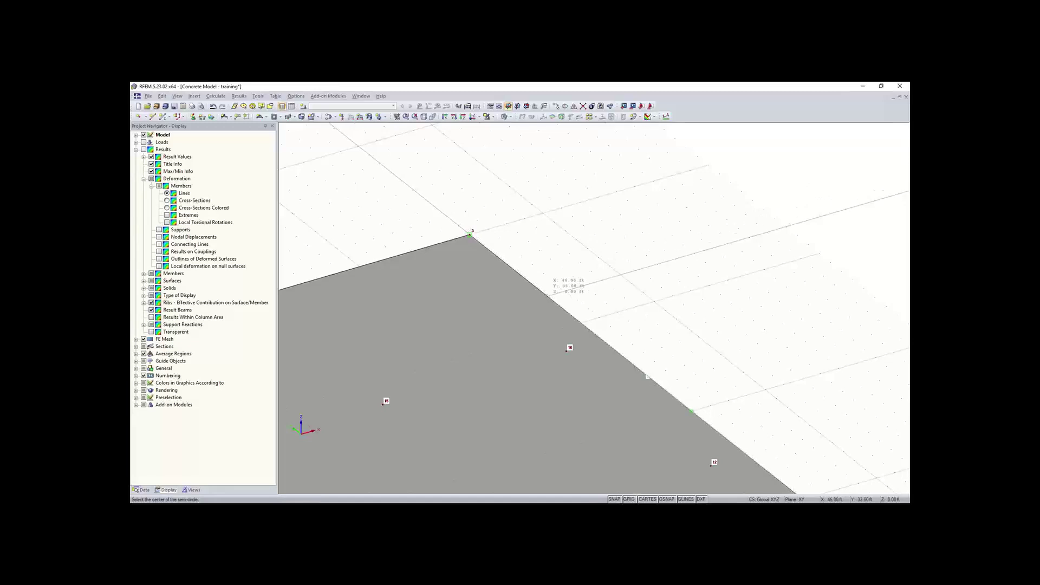
pyautogui.click(549, 296)
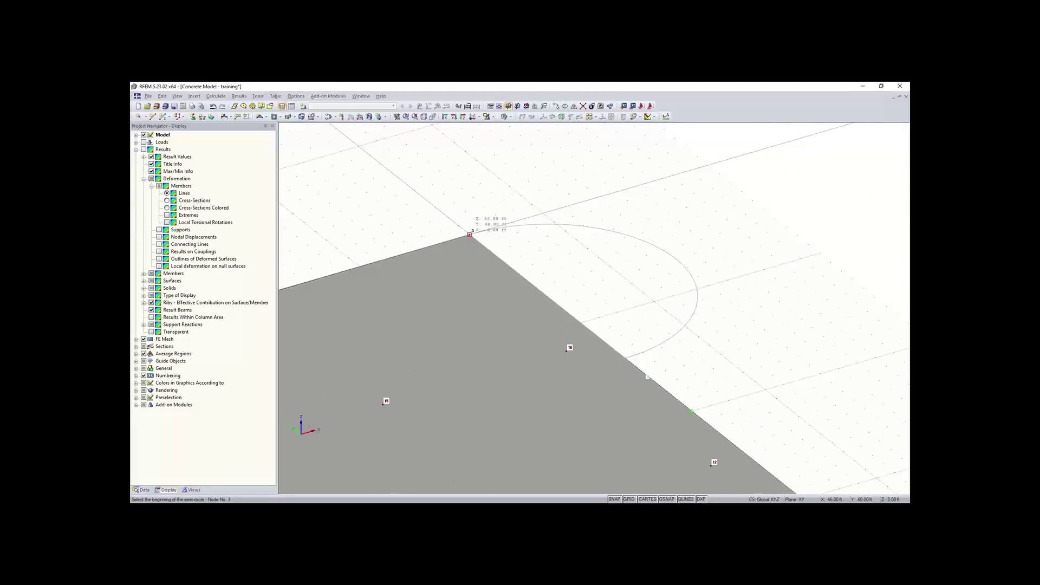
pyautogui.click(469, 235)
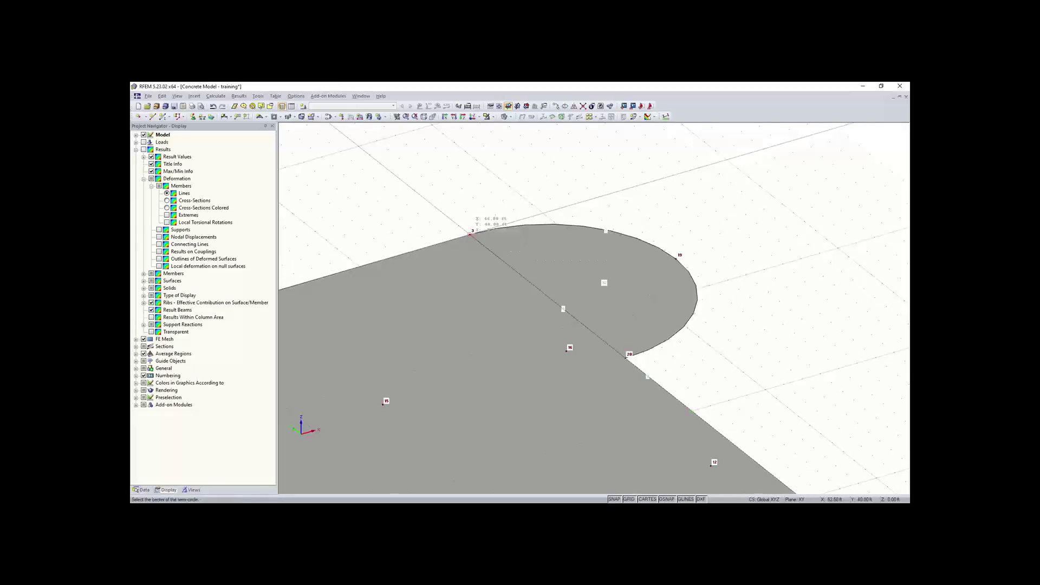
pyautogui.scroll(-2, 714, 328)
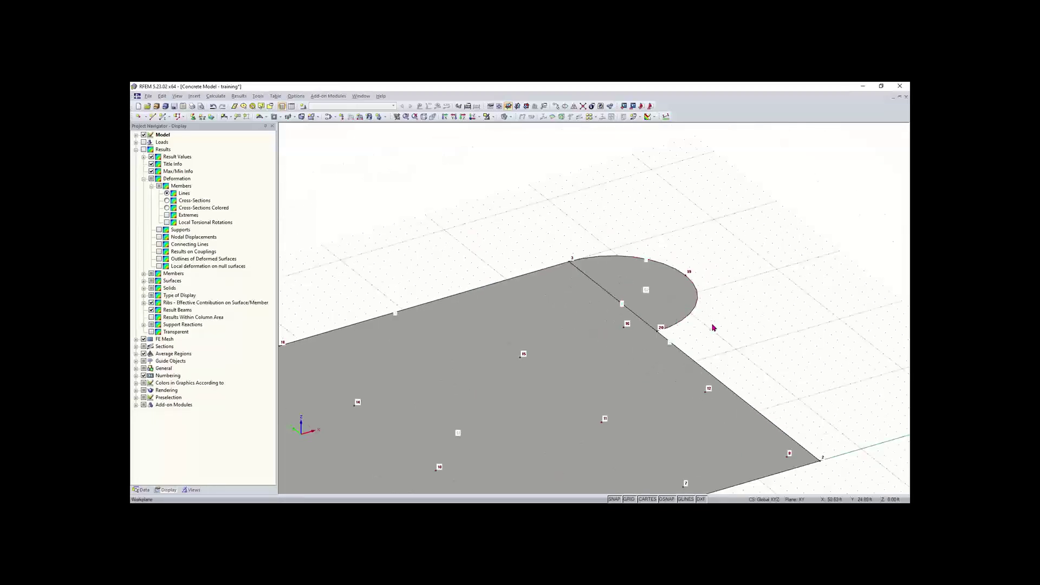
pyautogui.moveTo(716, 352); pyautogui.dragTo(648, 278, button='middle')
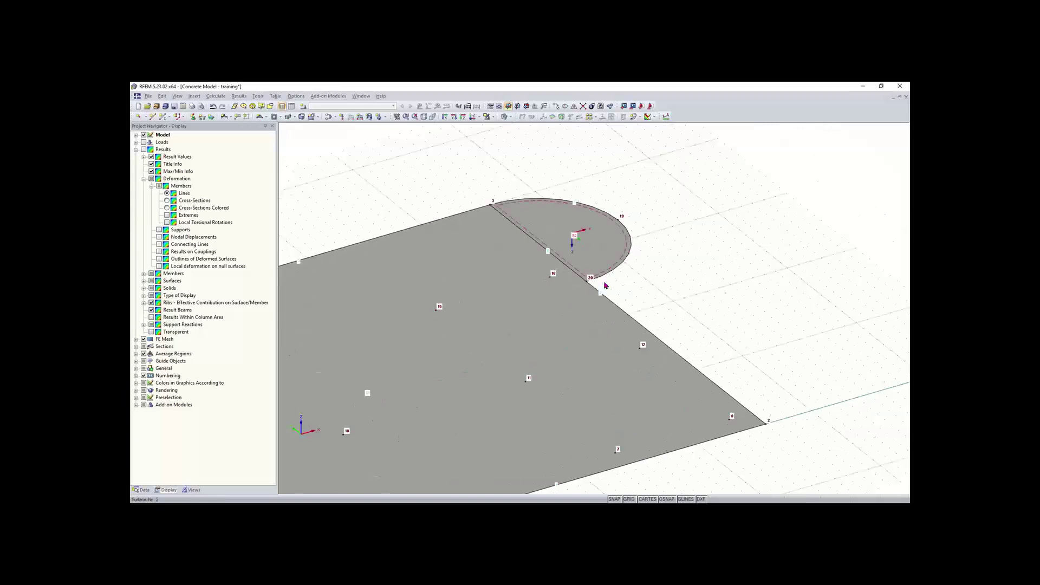
pyautogui.scroll(-3, 618, 295)
# Select the entire model, including the slab, its nodes and the semi-circular surface.
pyautogui.click(547, 329)
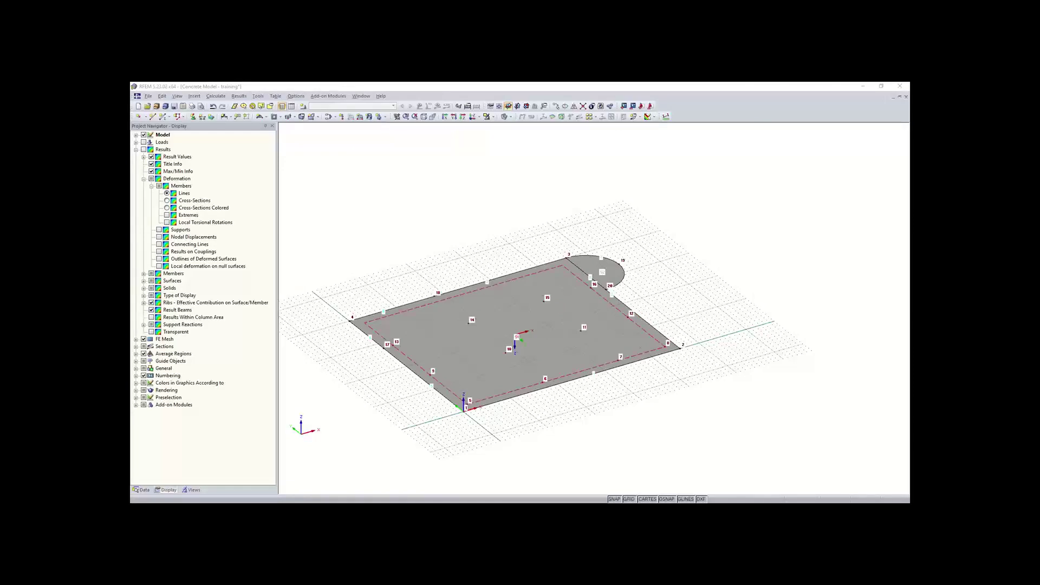
pyautogui.click(661, 326)
pyautogui.click(516, 345)
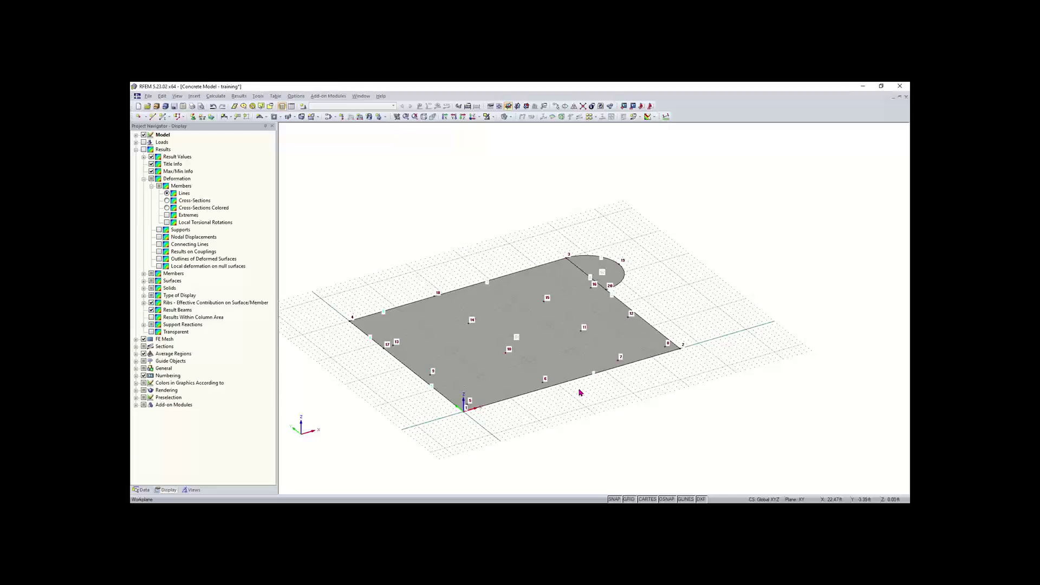
pyautogui.moveTo(705, 214); pyautogui.dragTo(332, 452)
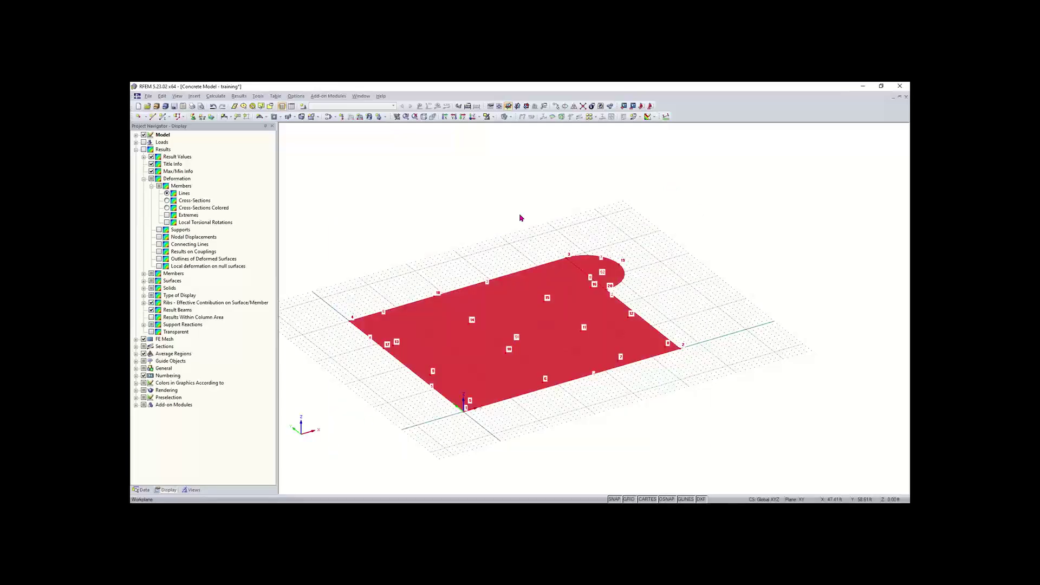
pyautogui.click(557, 107)
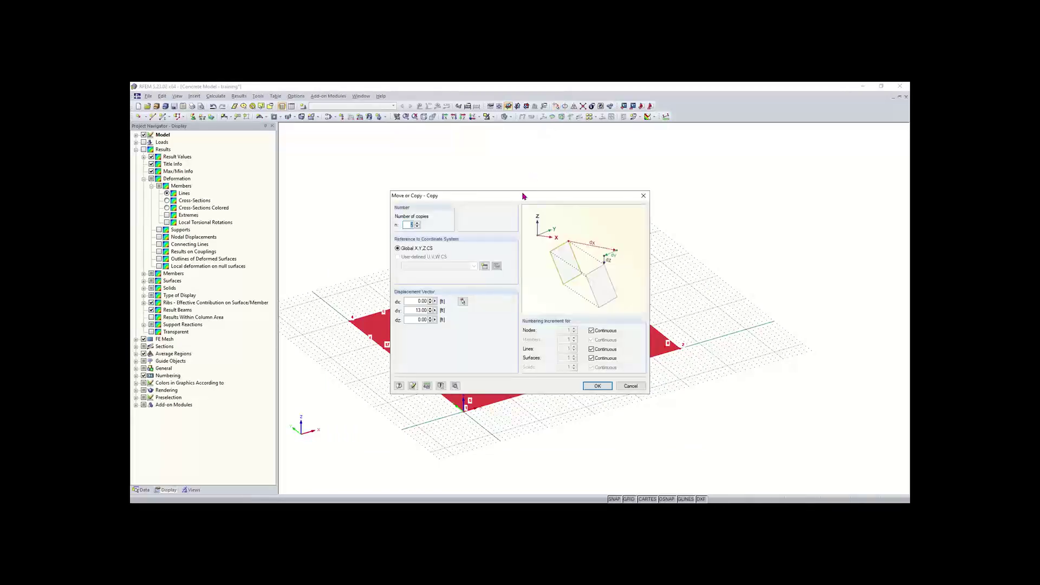
pyautogui.moveTo(511, 198); pyautogui.dragTo(549, 210)
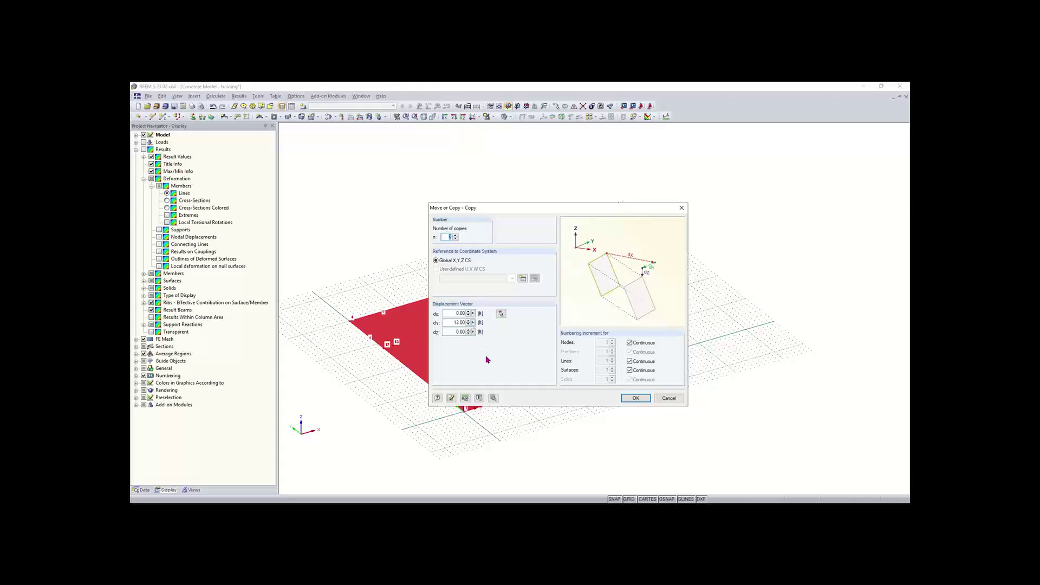
pyautogui.click(682, 209)
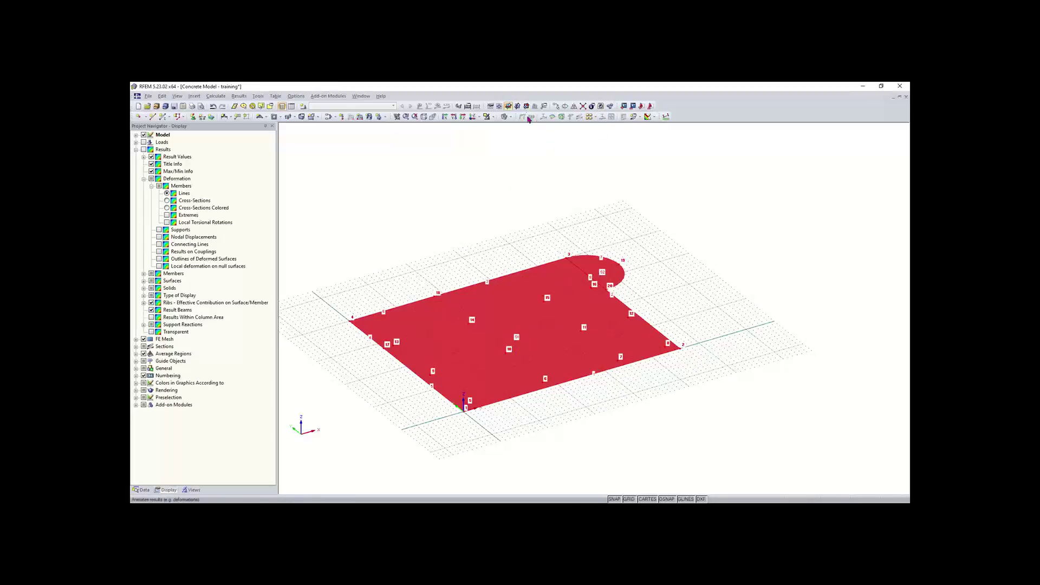
# Copy the selected model once upward, with a displacement of 0 in Y and 1.83 ft in Z.
pyautogui.click(557, 108)
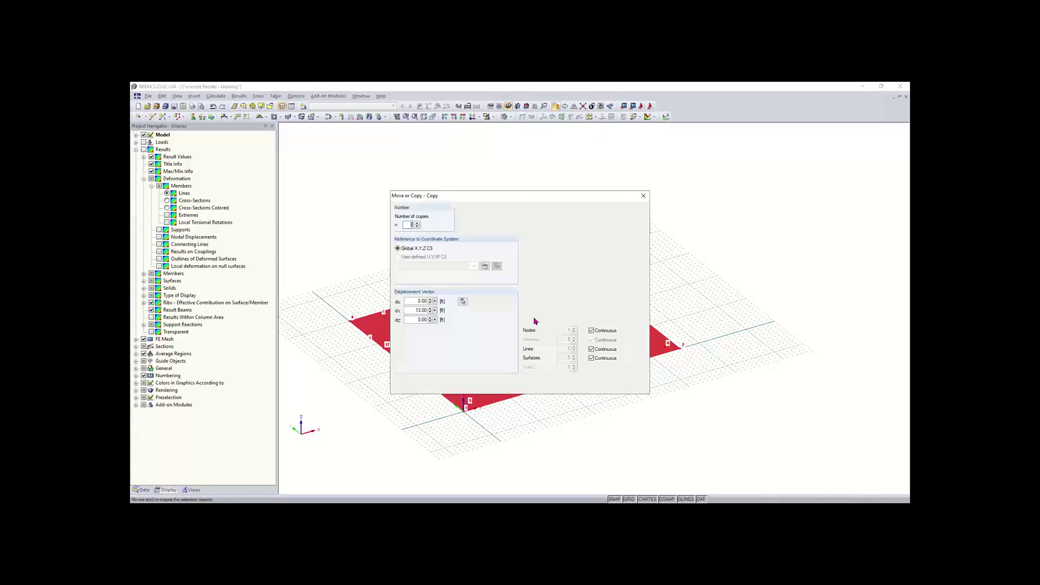
pyautogui.doubleClick(416, 309)
pyautogui.press('BackSpace')
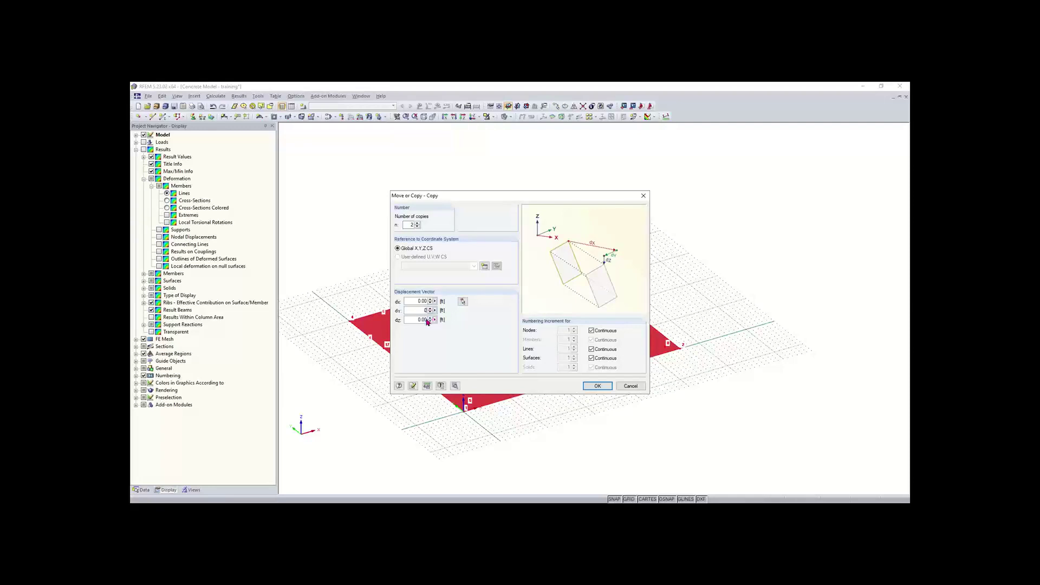
pyautogui.doubleClick(414, 320)
pyautogui.write('1.83')
pyautogui.click(418, 227)
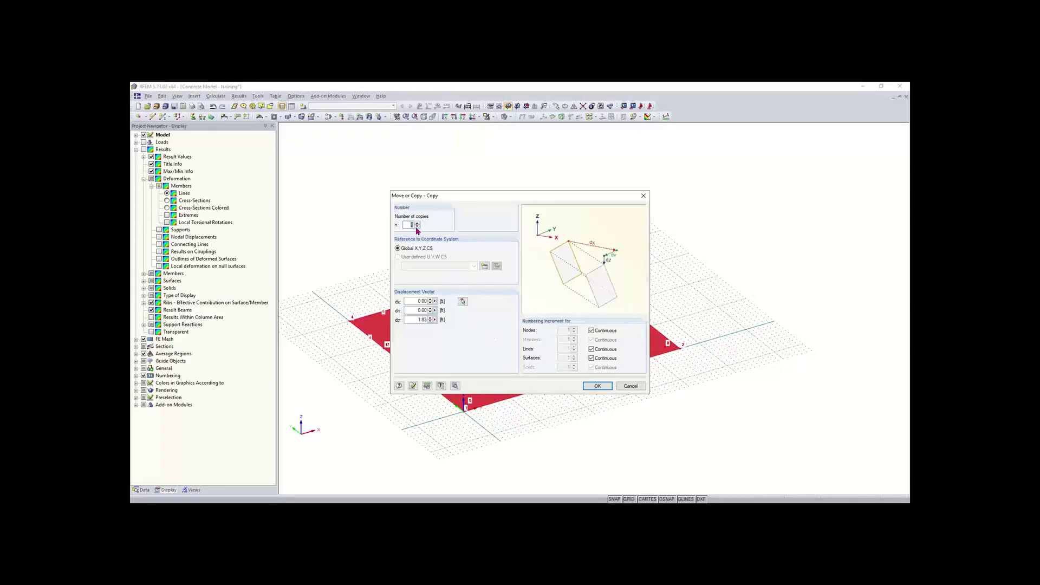
pyautogui.click(598, 386)
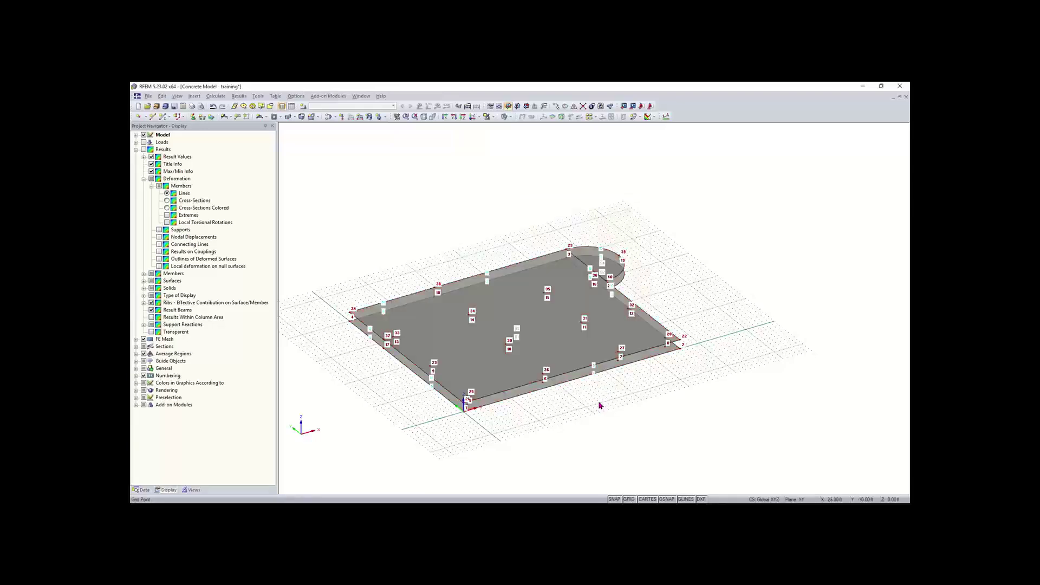
# Check the spacing of the two levels from the side and undo the vertical copy.
pyautogui.scroll(3, 540, 416)
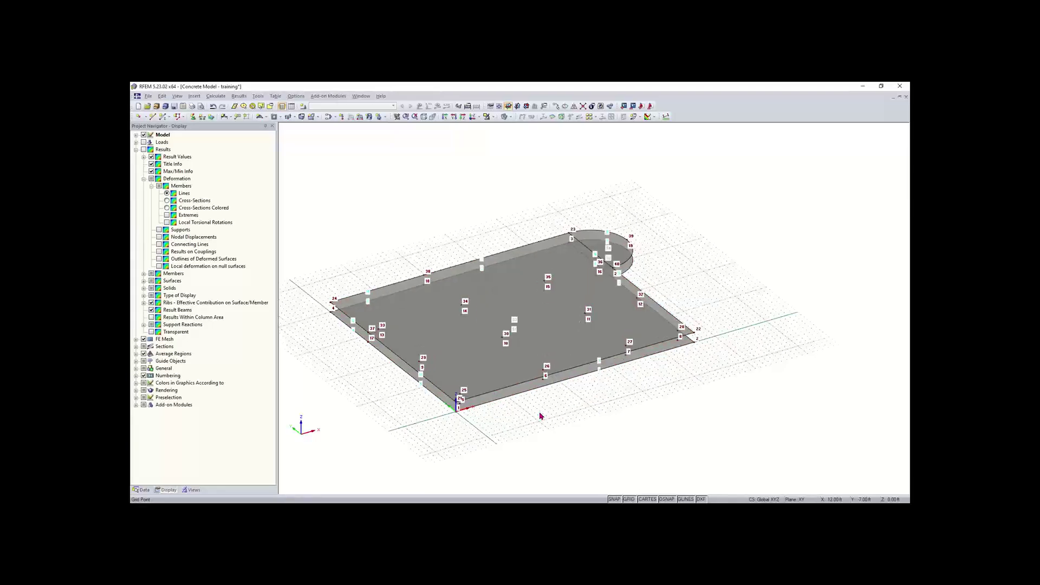
pyautogui.moveTo(542, 419); pyautogui.dragTo(509, 334, button='middle')
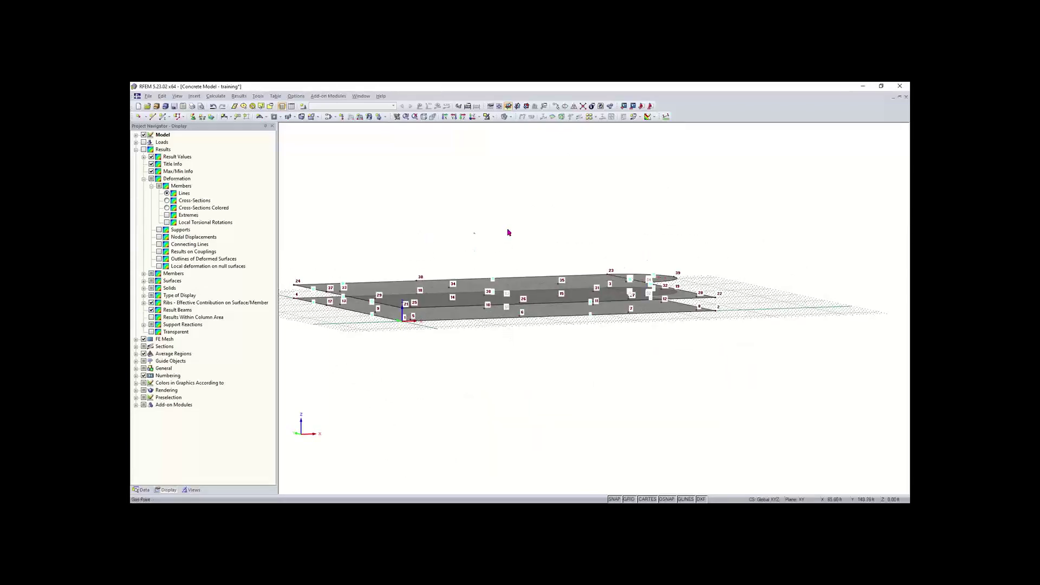
pyautogui.keyDown('ctrl'); pyautogui.moveTo(472, 233); pyautogui.dragTo(594, 207, button='middle'); pyautogui.keyUp('ctrl')
pyautogui.keyDown('ctrl'); pyautogui.moveTo(714, 253); pyautogui.dragTo(570, 205, button='middle'); pyautogui.keyUp('ctrl')
pyautogui.rightClick(565, 197)
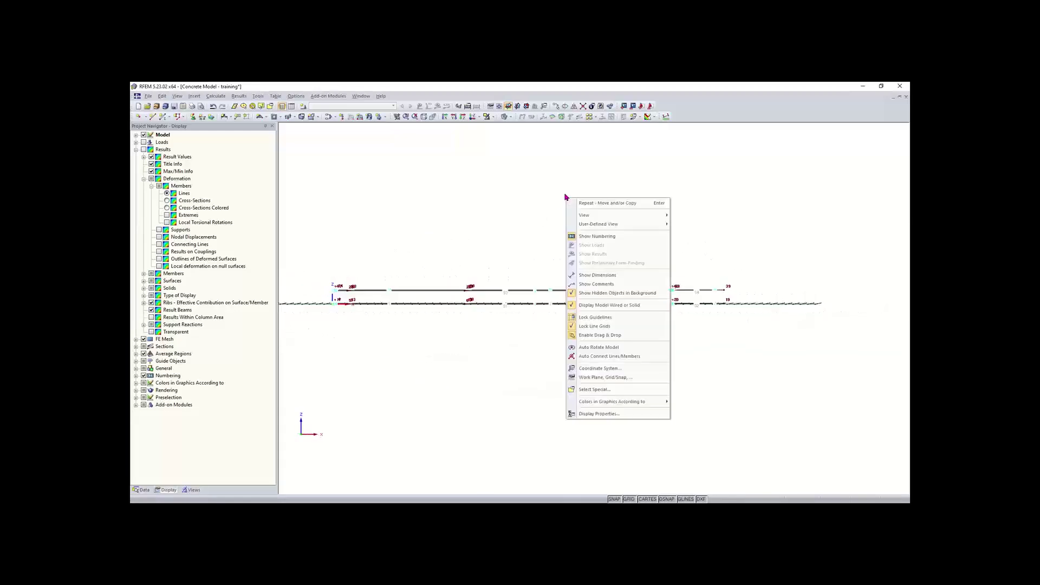
pyautogui.click(512, 225)
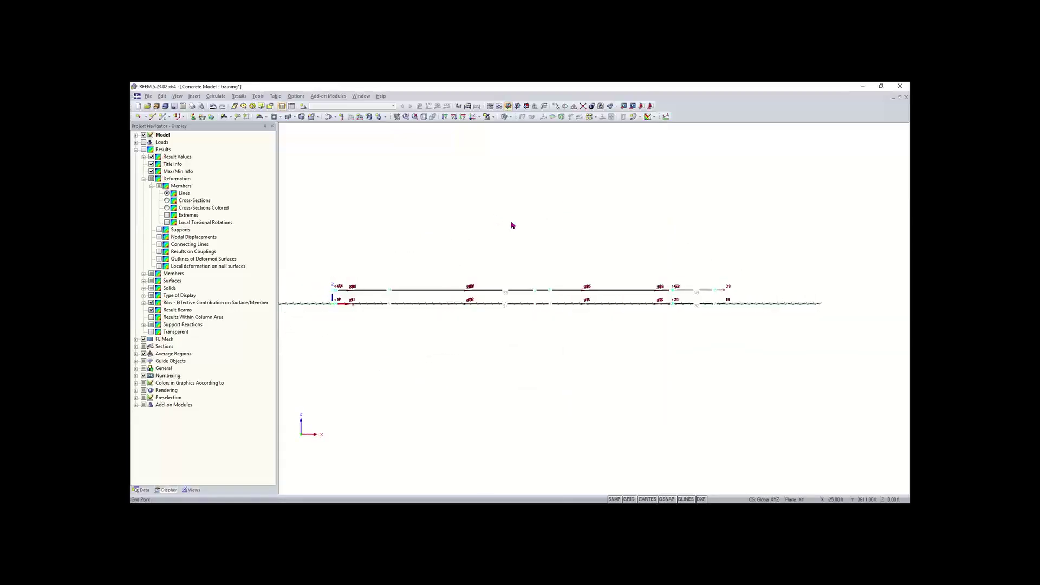
pyautogui.keyDown('ctrl'); pyautogui.moveTo(511, 228); pyautogui.dragTo(627, 309, button='middle'); pyautogui.keyUp('ctrl')
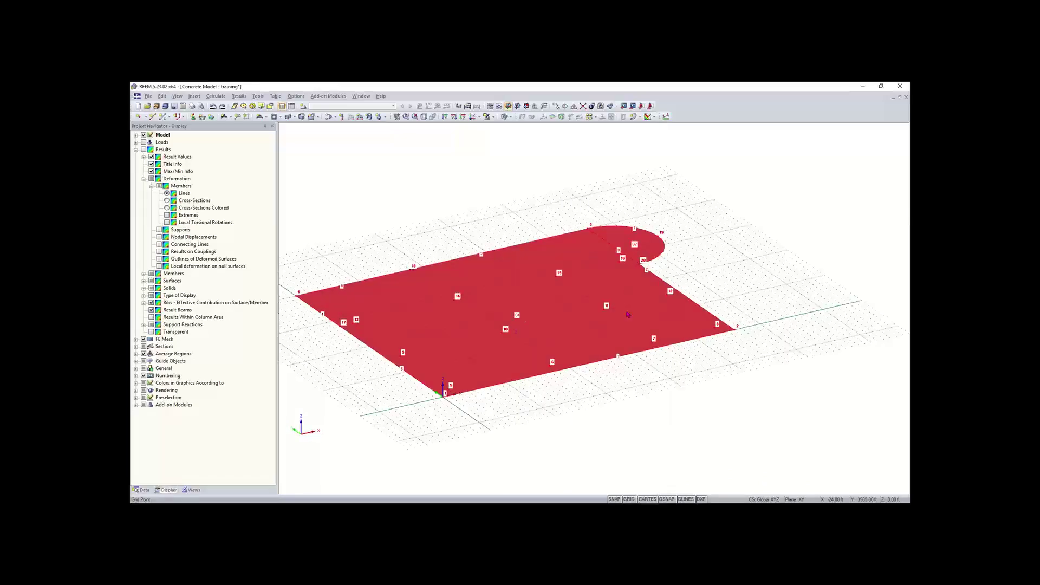
# Copy the selected model once upward with a Z displacement of 11 ft and clear the selection.
pyautogui.click(558, 107)
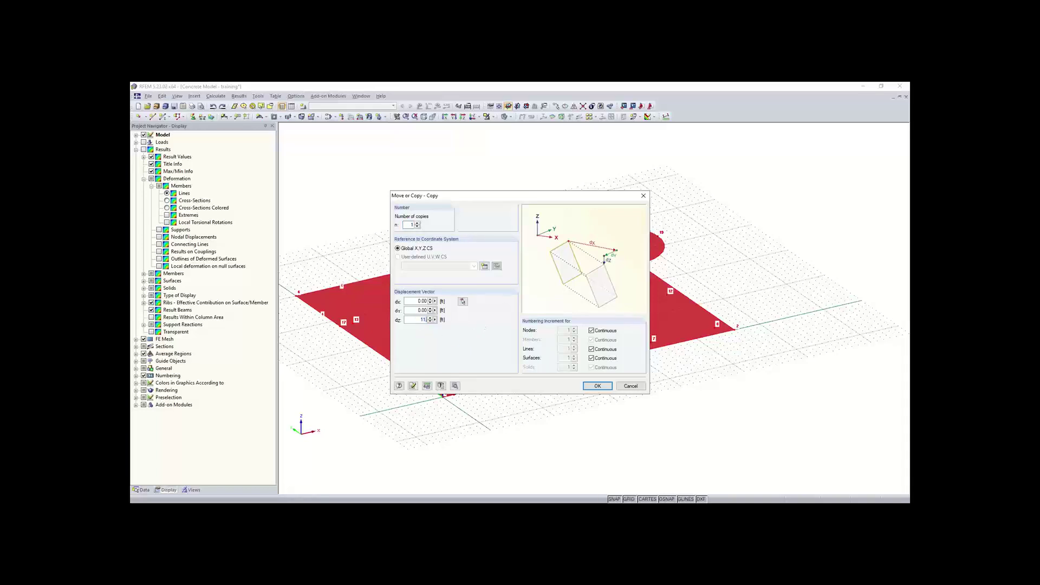
pyautogui.press('Return')
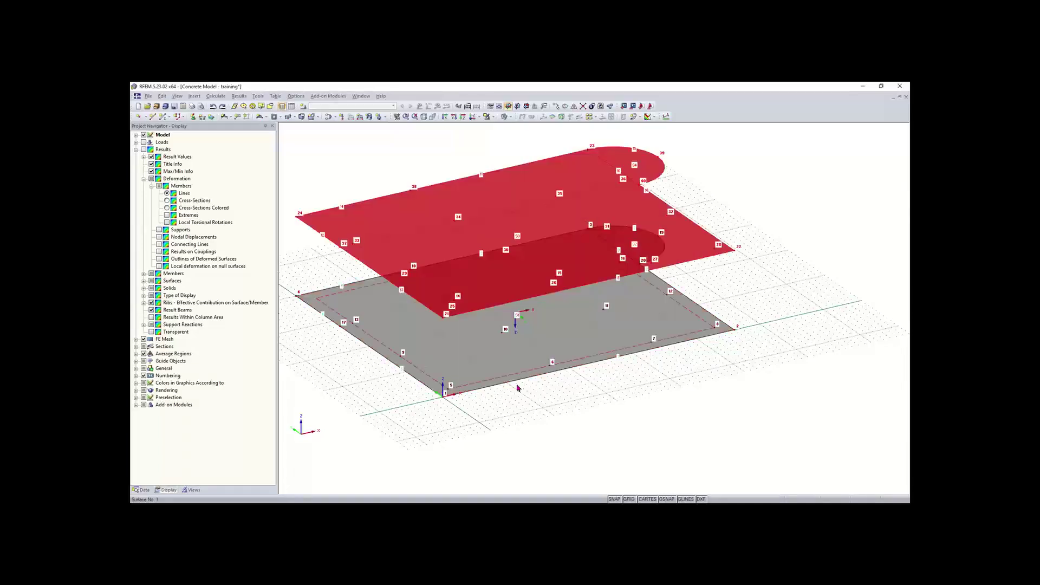
pyautogui.click(615, 437)
pyautogui.keyDown('ctrl'); pyautogui.moveTo(615, 437); pyautogui.dragTo(671, 396, button='middle'); pyautogui.keyUp('ctrl')
pyautogui.rightClick(671, 395)
pyautogui.press('Escape')
pyautogui.scroll(-3, 622, 376)
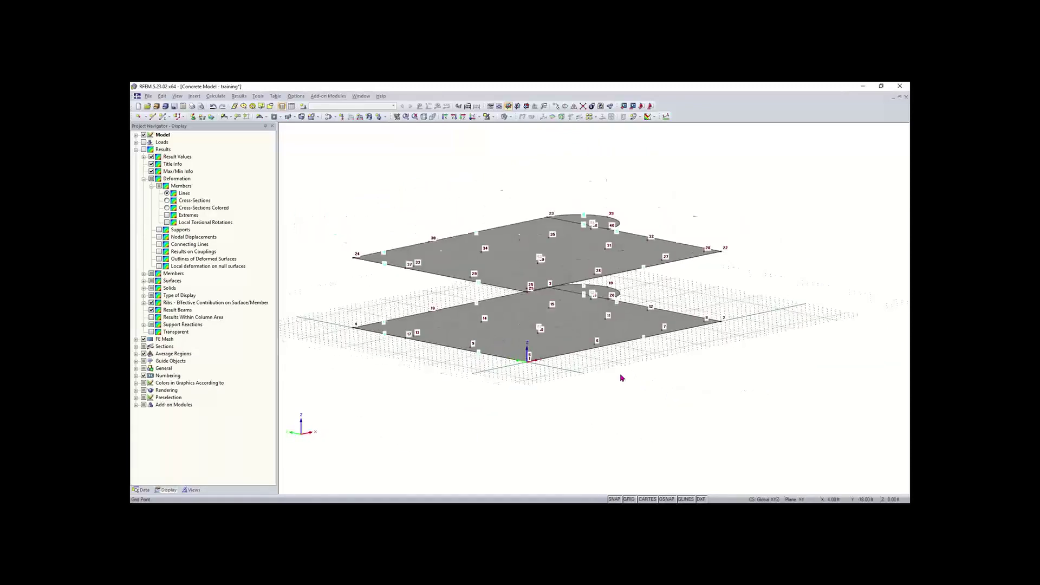
pyautogui.keyDown('ctrl'); pyautogui.moveTo(559, 375); pyautogui.dragTo(575, 373, button='middle'); pyautogui.keyUp('ctrl')
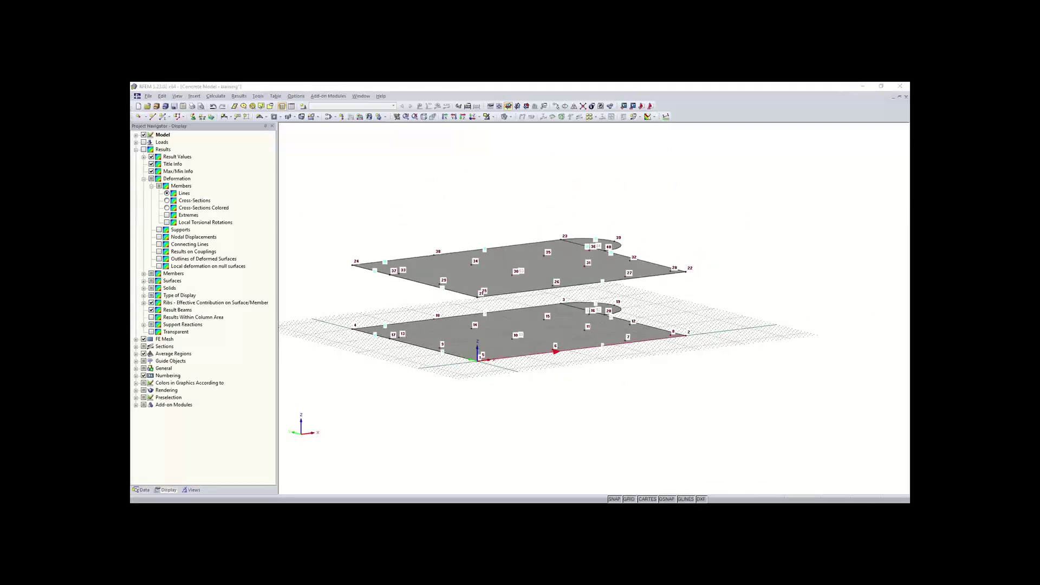
pyautogui.click(489, 183)
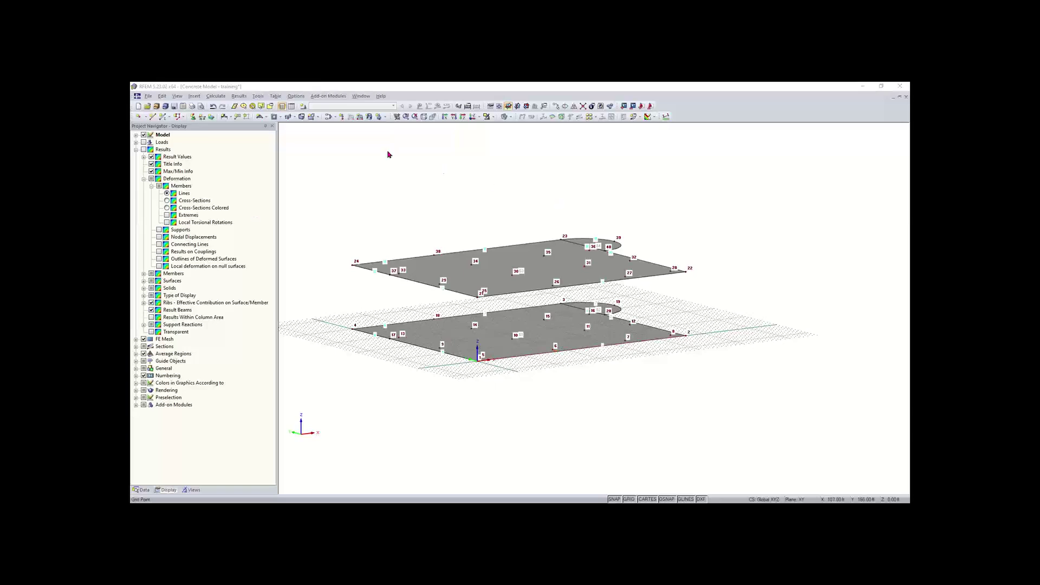
pyautogui.click(424, 117)
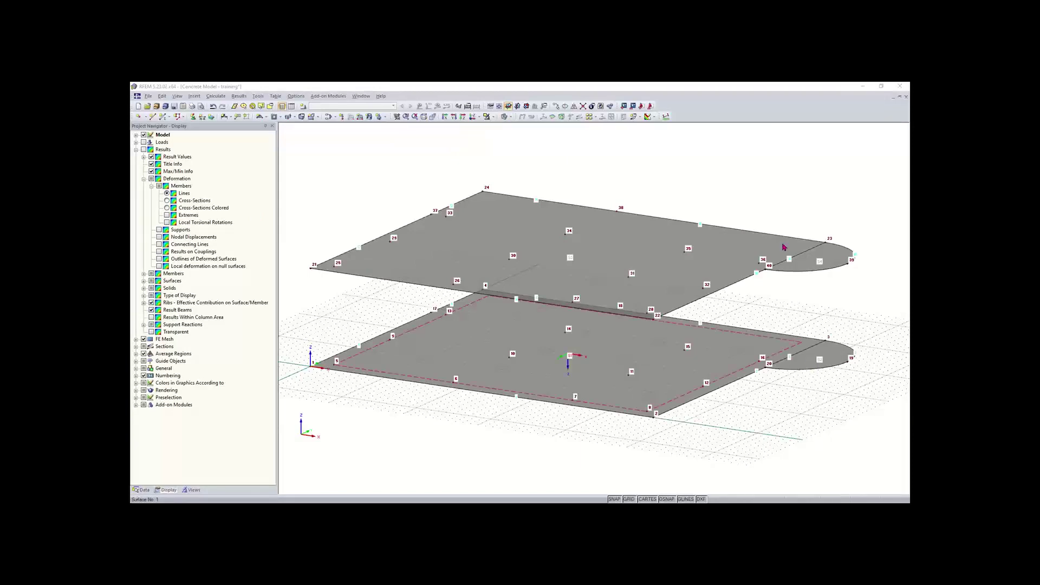
# Compare the perspective and parallel projections of the two slab levels in plan and in a tilted 3D view.
pyautogui.click(434, 117)
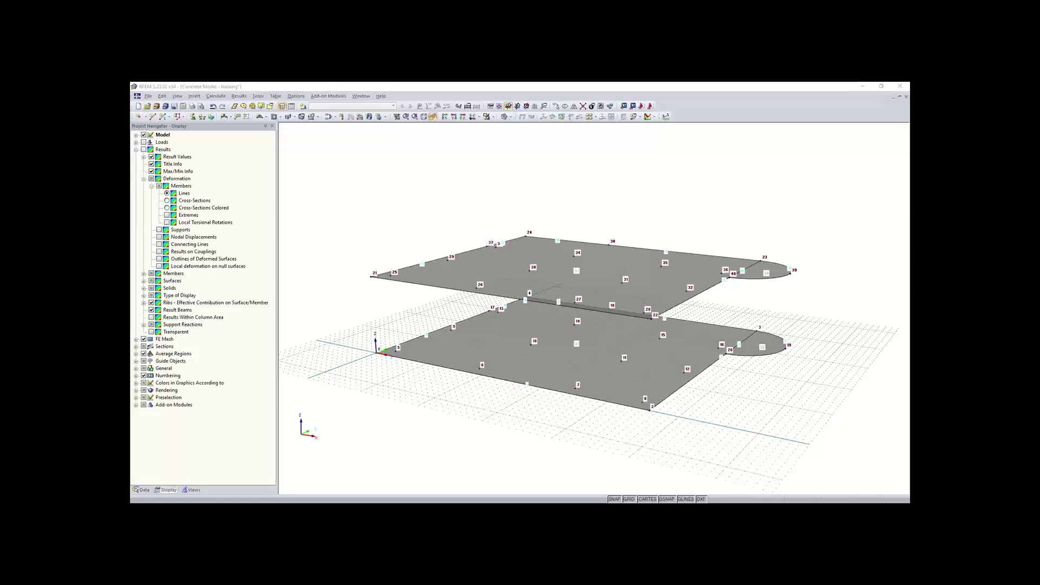
pyautogui.click(479, 119)
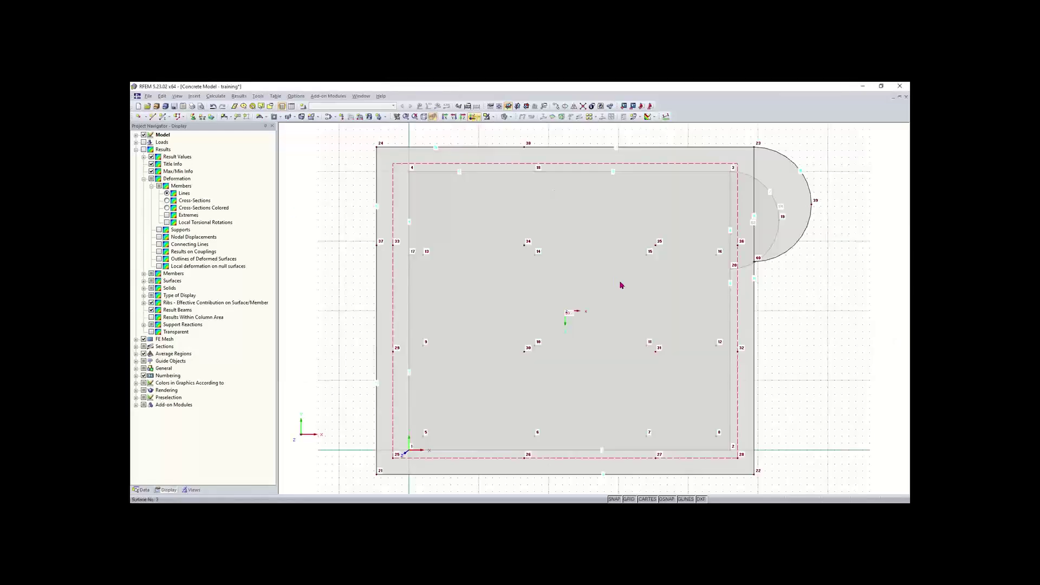
pyautogui.click(433, 118)
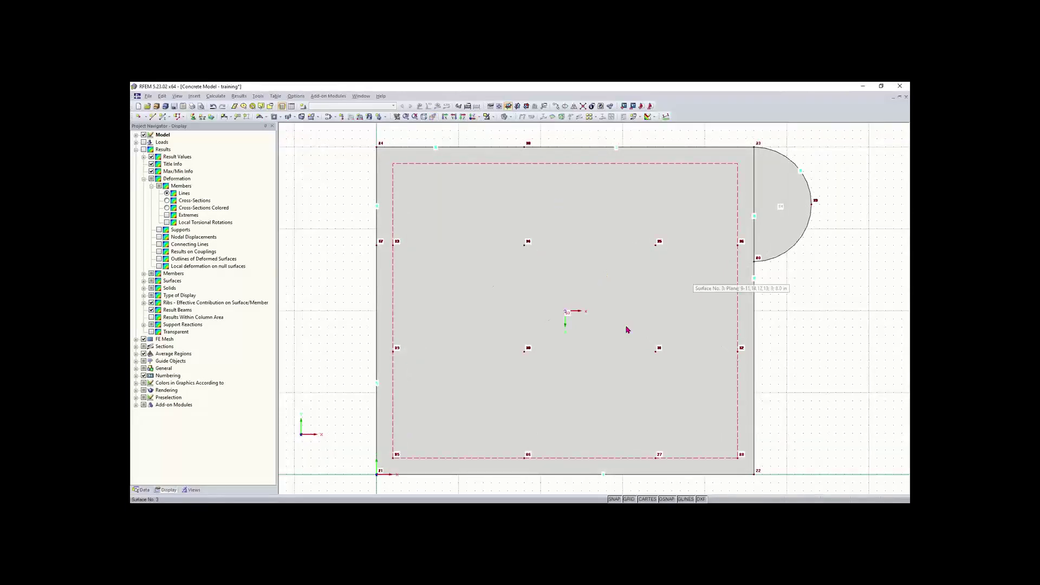
pyautogui.click(432, 116)
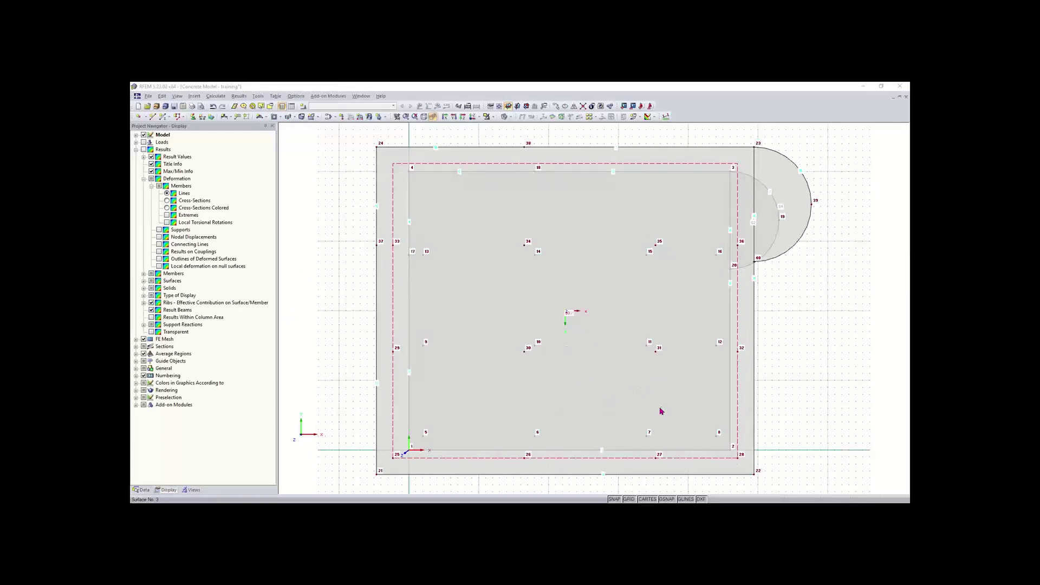
pyautogui.keyDown('ctrl'); pyautogui.moveTo(660, 408); pyautogui.dragTo(480, 187, button='middle'); pyautogui.keyUp('ctrl')
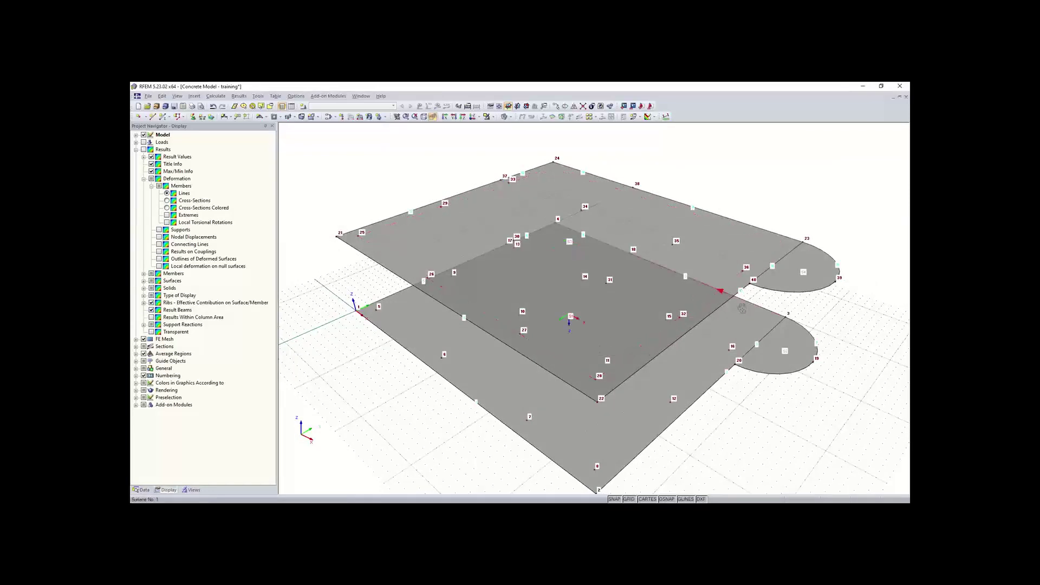
pyautogui.scroll(3, 731, 303)
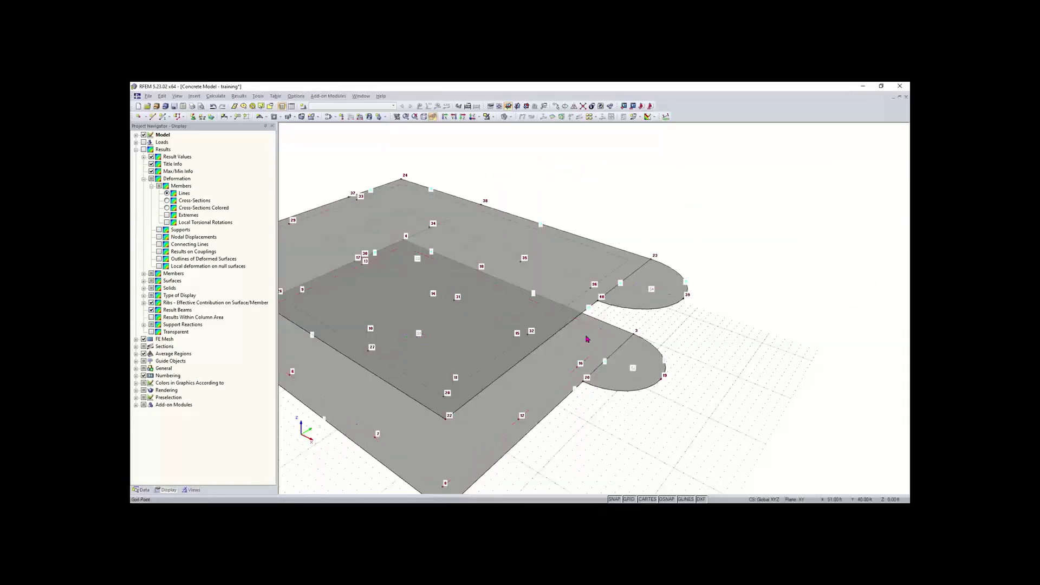
pyautogui.click(432, 116)
# Divide the straight edge of the upper semi-circle with a new intermediate node 7.00 ft (50%) from the line start.
pyautogui.scroll(4, 522, 302)
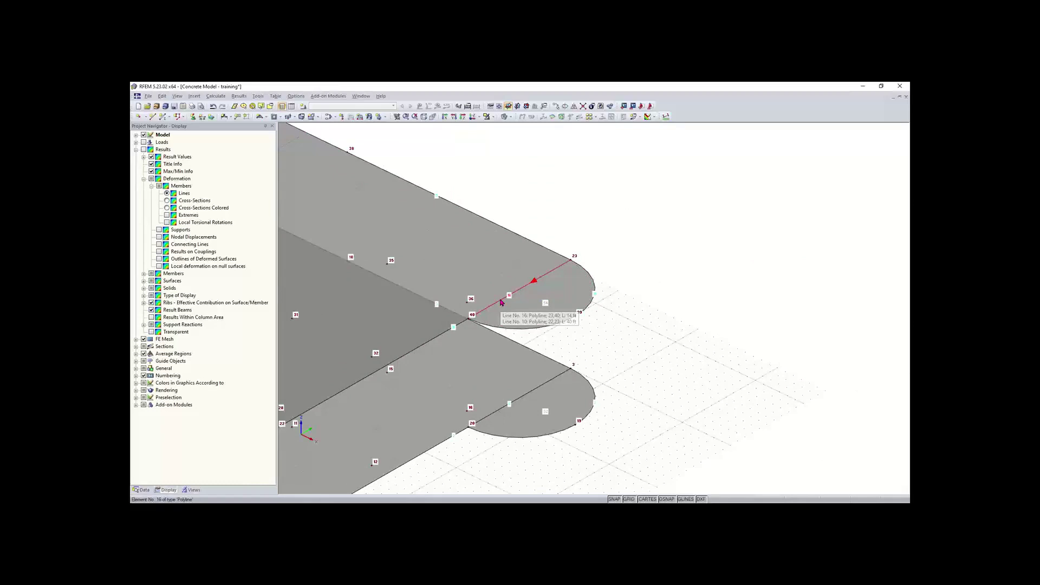
pyautogui.rightClick(501, 301)
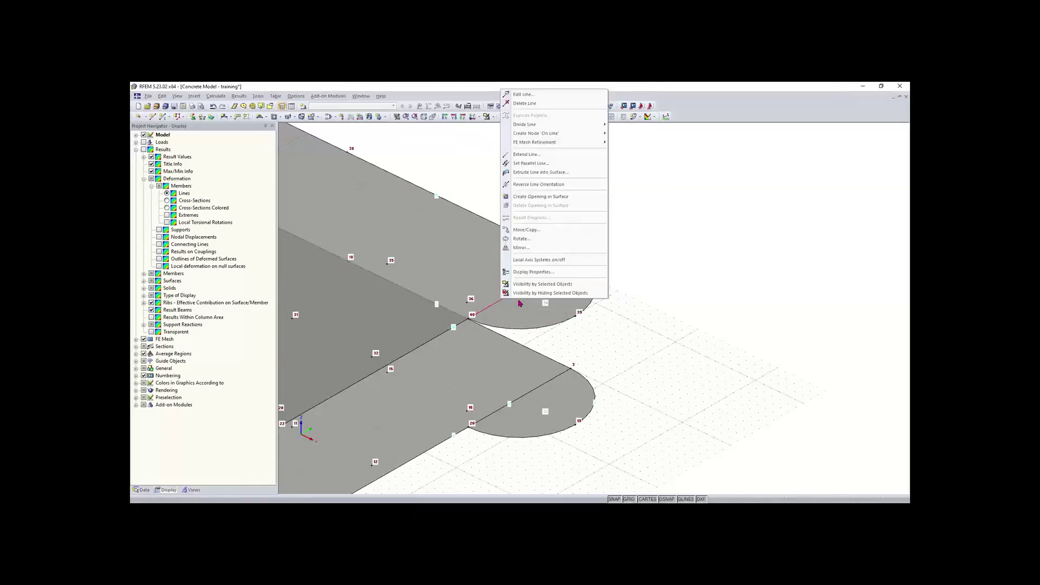
pyautogui.click(519, 304)
pyautogui.rightClick(508, 299)
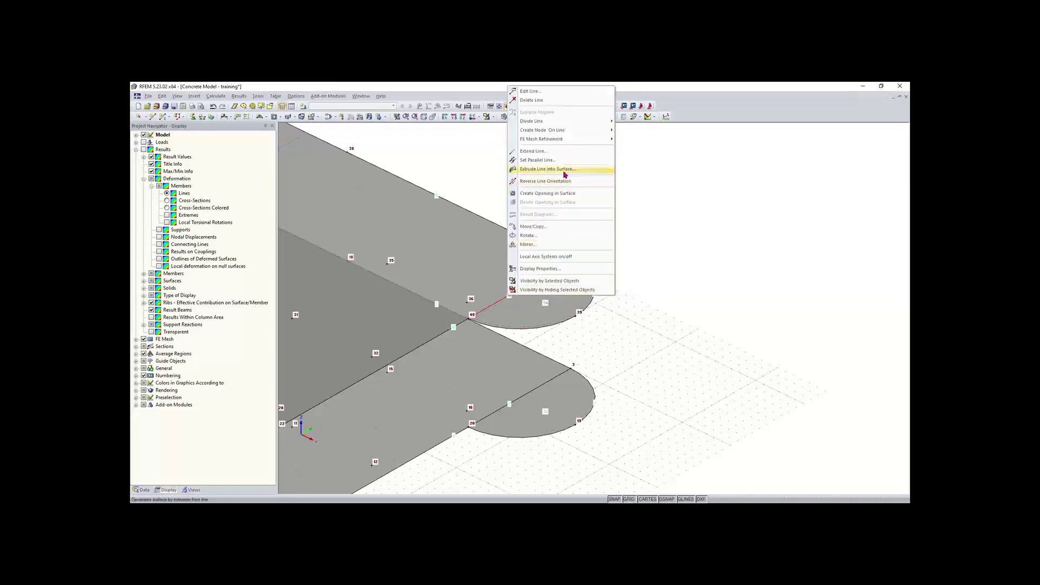
pyautogui.moveTo(600, 123)
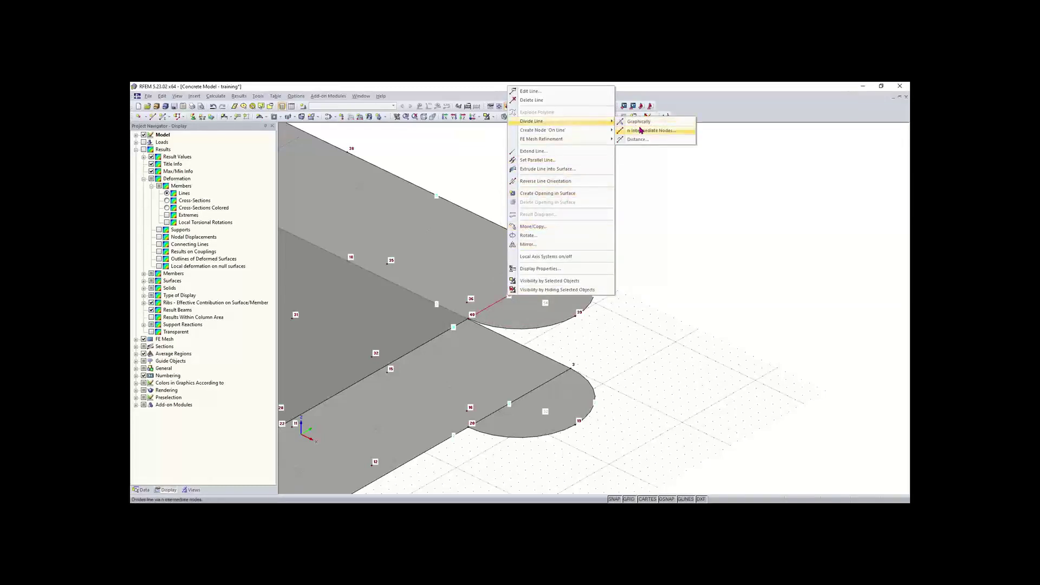
pyautogui.click(639, 140)
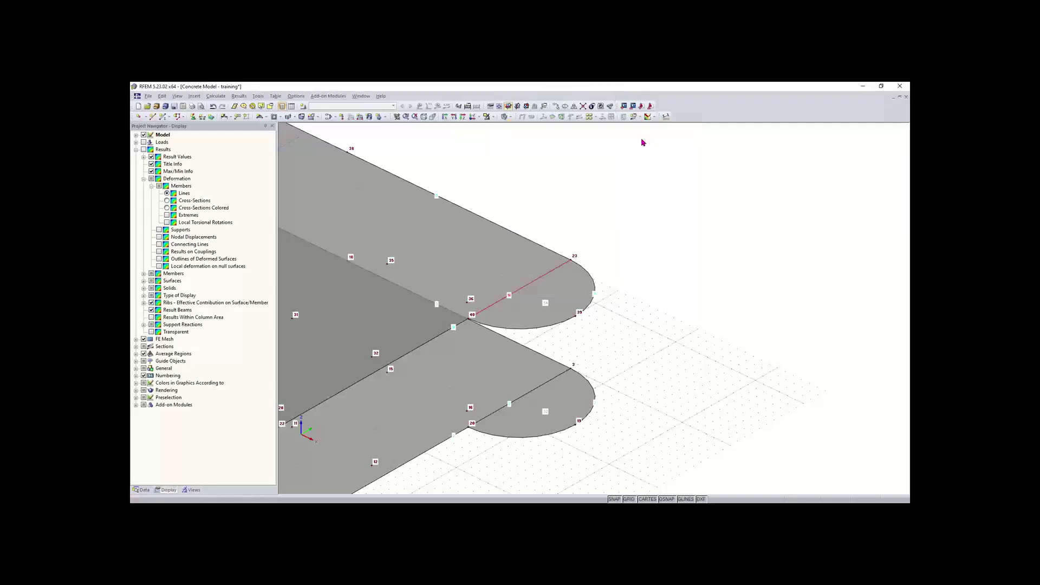
pyautogui.moveTo(537, 197); pyautogui.dragTo(587, 177)
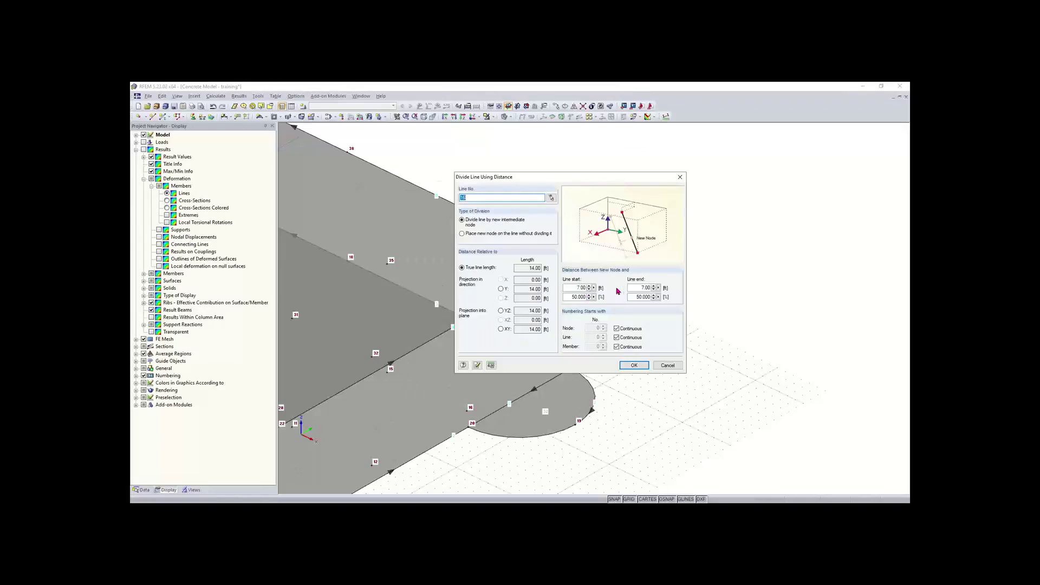
pyautogui.click(635, 367)
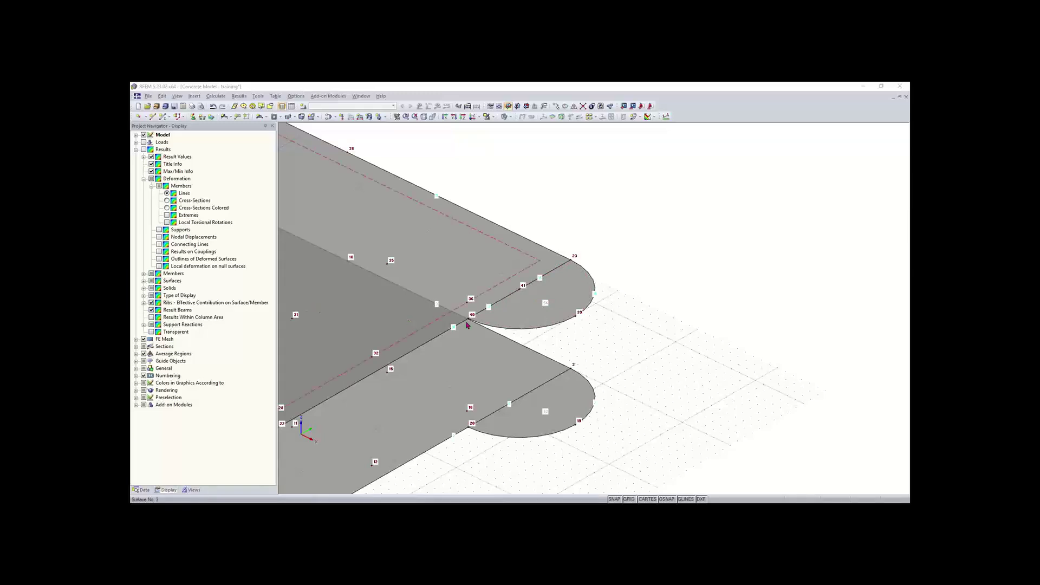
# Connect the overlapping lines around node 40, where the upper slab edge meets the semi-circle.
pyautogui.scroll(-2, 466, 321)
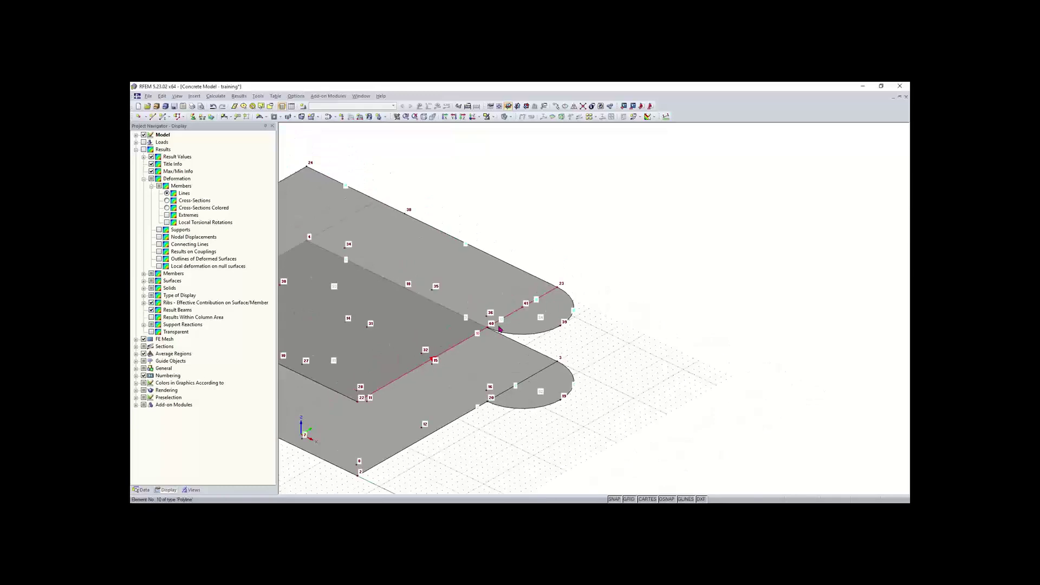
pyautogui.scroll(2, 485, 332)
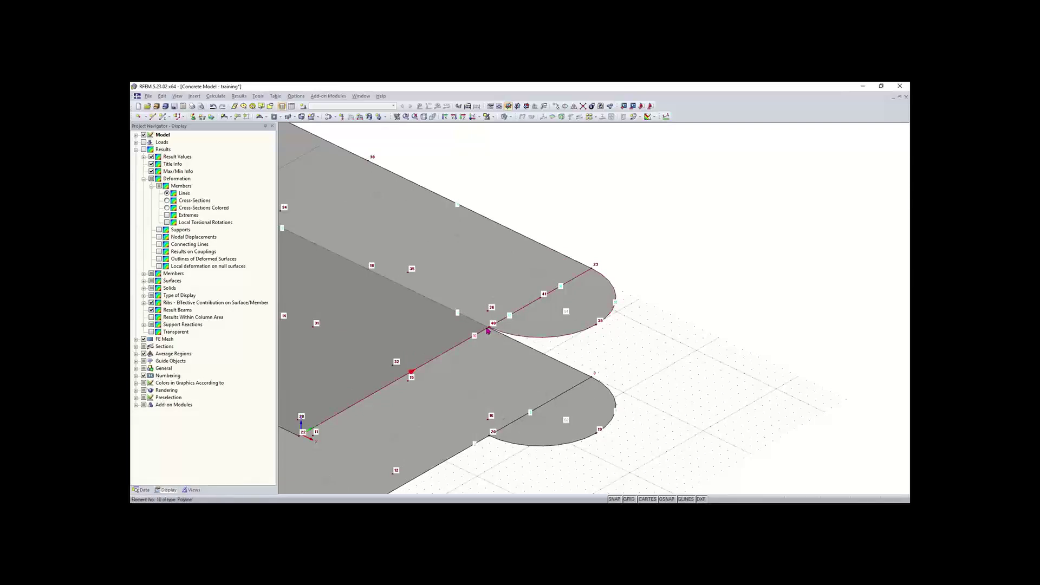
pyautogui.scroll(3, 488, 330)
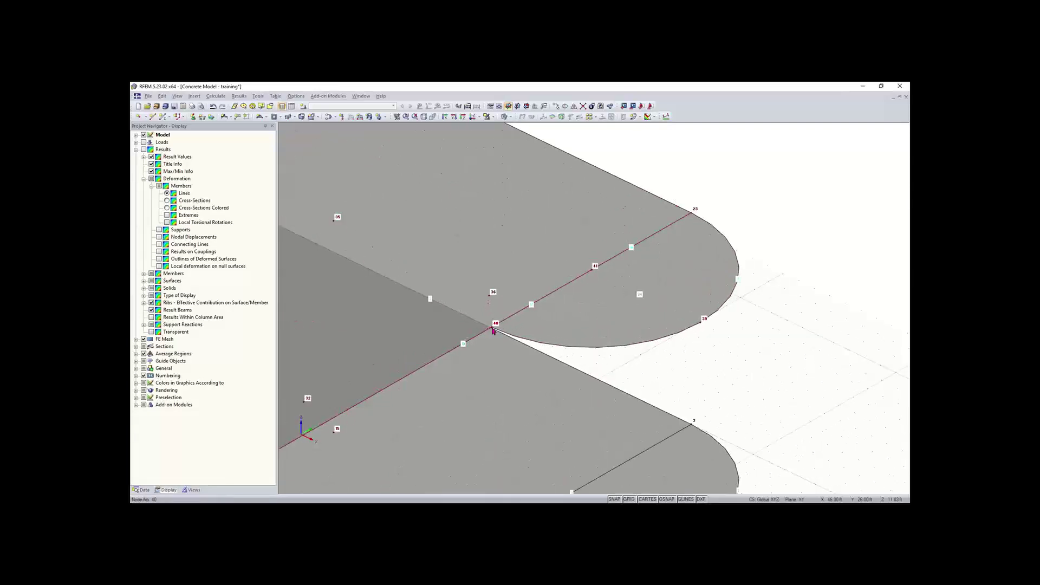
pyautogui.keyDown('ctrl'); pyautogui.moveTo(437, 333); pyautogui.dragTo(551, 304, button='middle'); pyautogui.keyUp('ctrl')
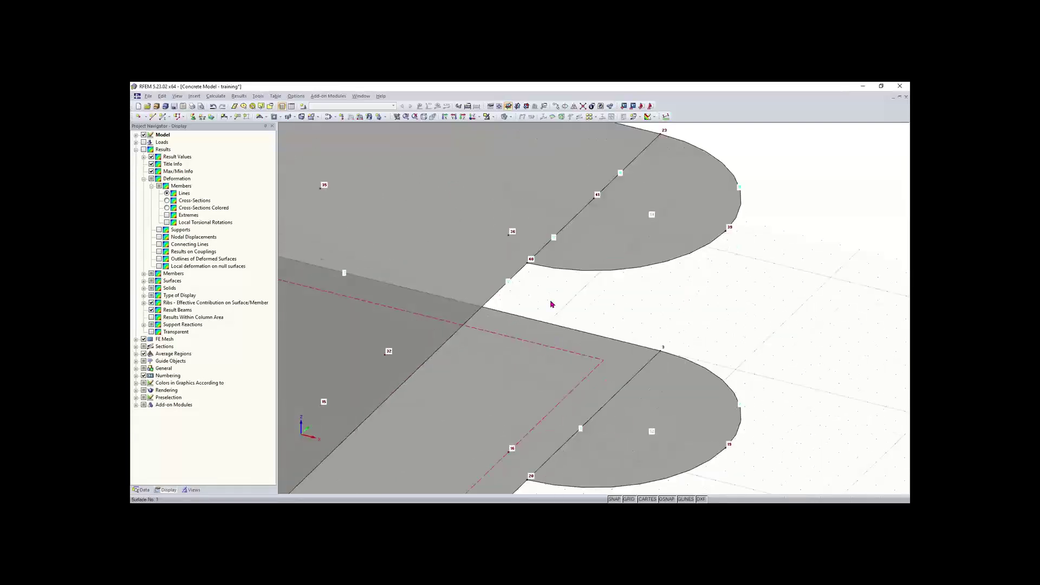
pyautogui.click(583, 107)
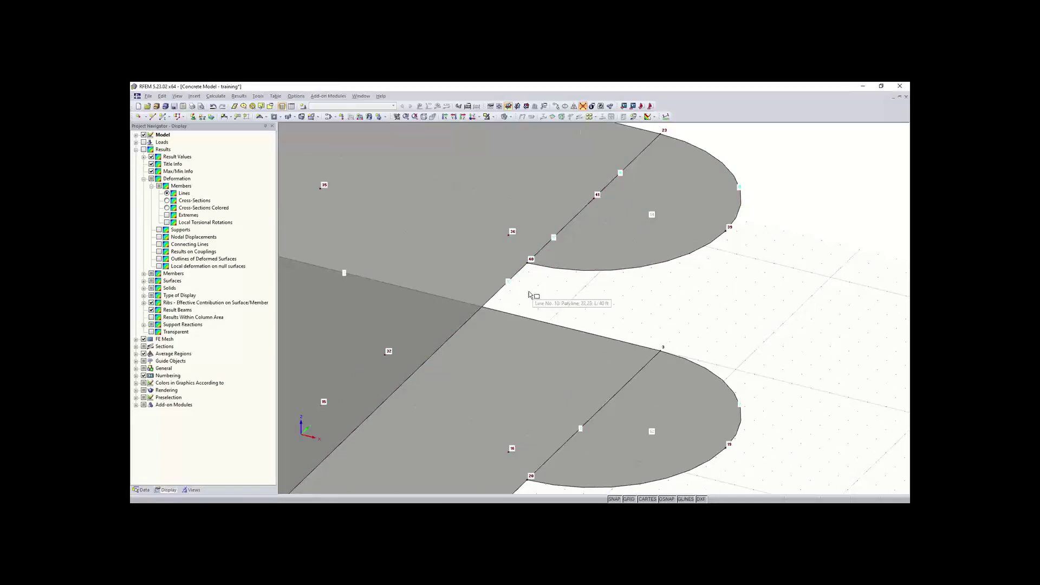
pyautogui.moveTo(522, 284); pyautogui.dragTo(548, 241)
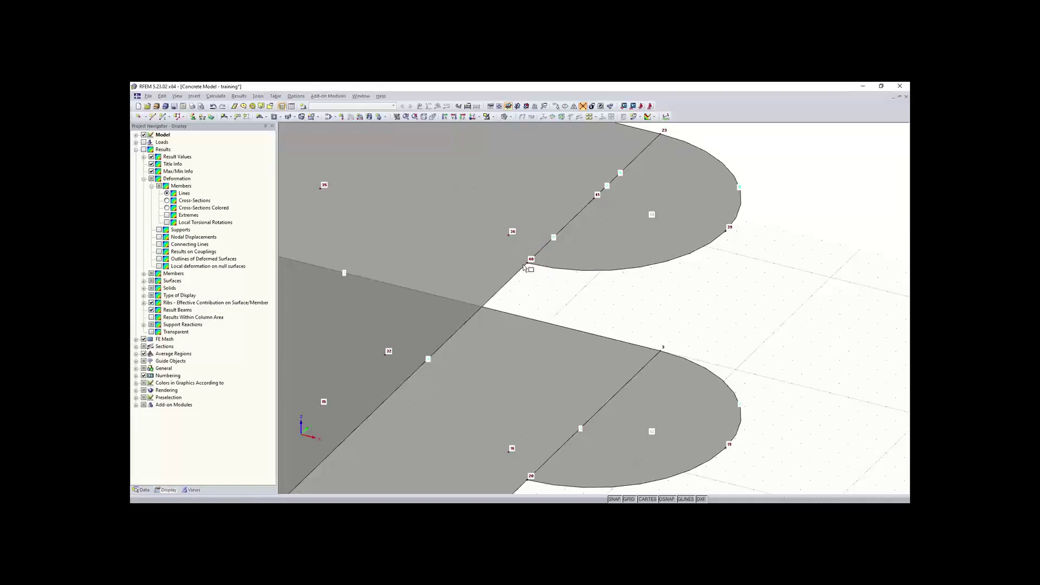
pyautogui.press('Escape')
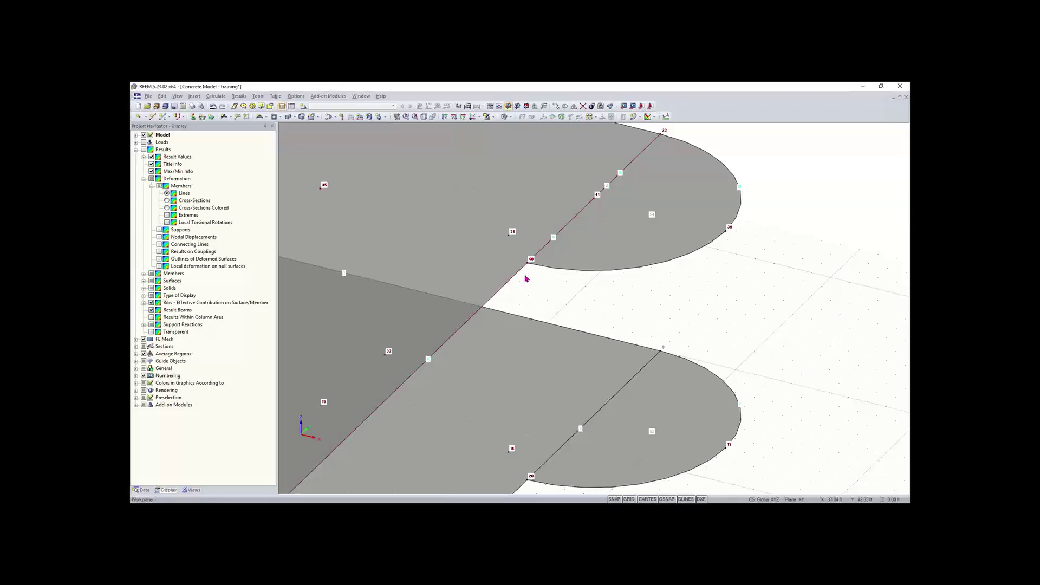
# Delete the upper level's rectangular slab surface and semi-circular surface, keeping their boundary lines.
pyautogui.scroll(-5, 524, 305)
pyautogui.moveTo(524, 306); pyautogui.dragTo(546, 290, button='middle')
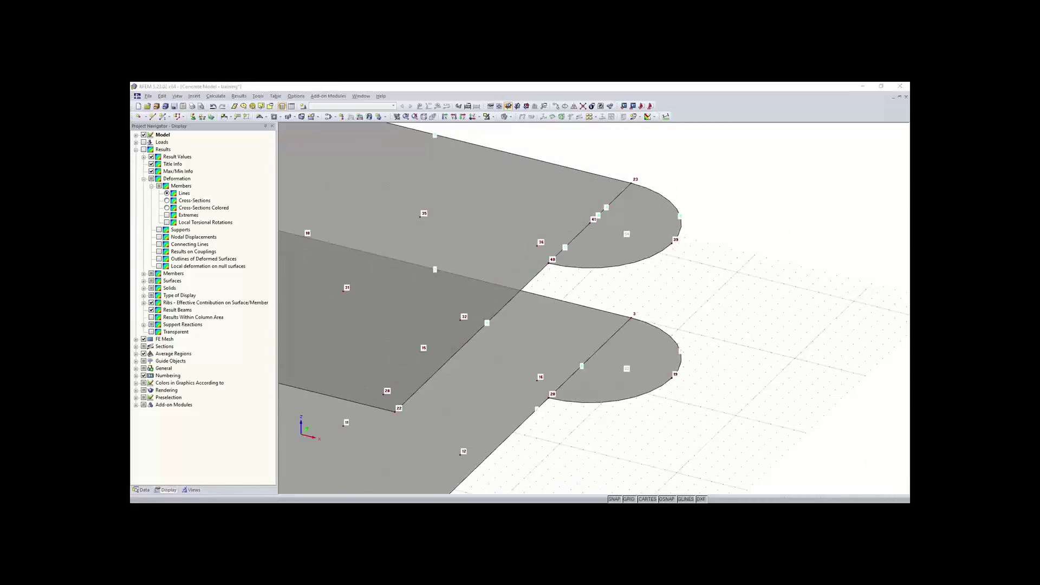
pyautogui.scroll(-2, 573, 292)
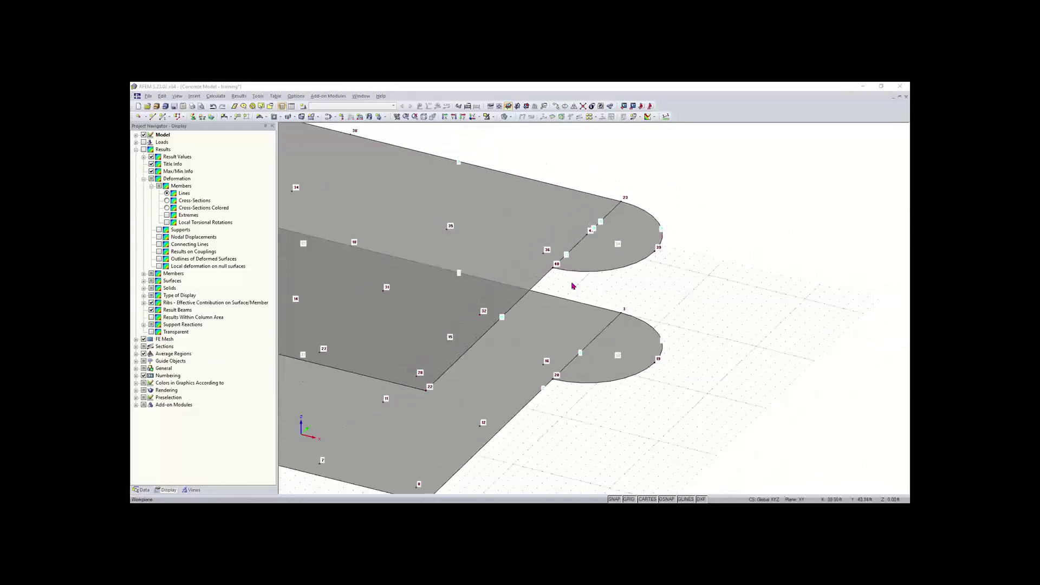
pyautogui.moveTo(623, 282); pyautogui.dragTo(666, 284, button='middle')
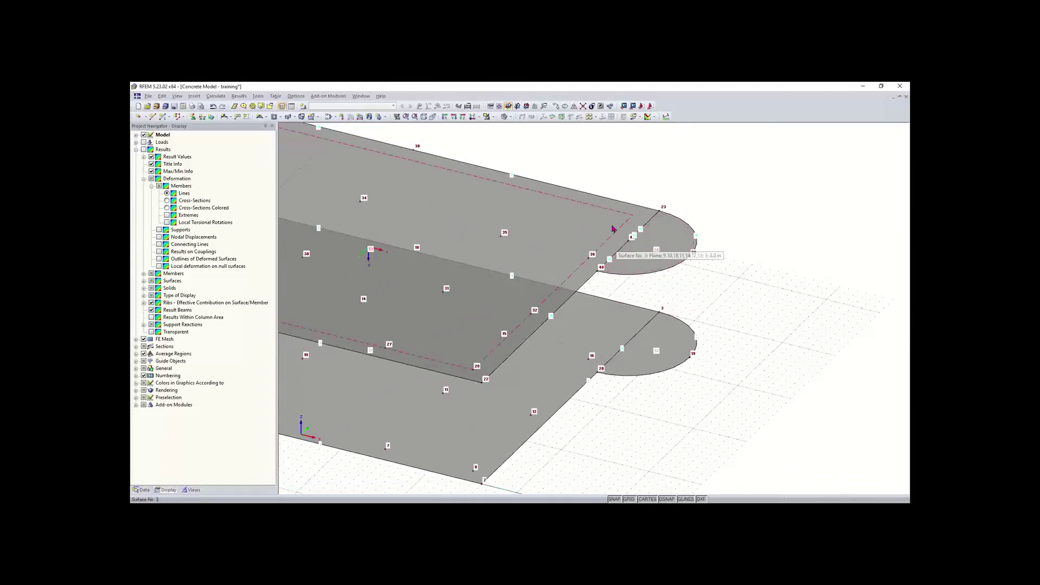
pyautogui.click(564, 229)
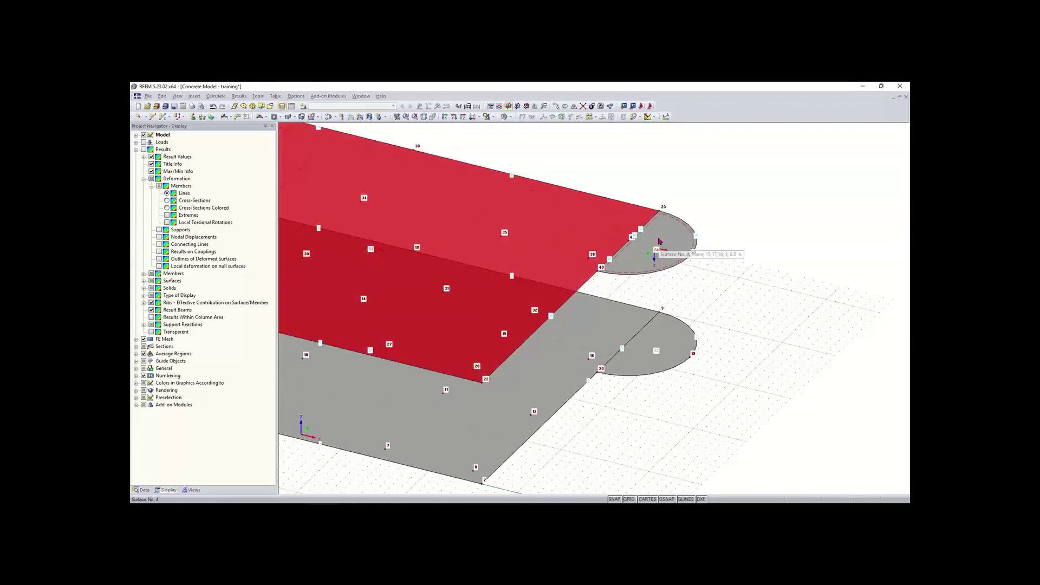
pyautogui.keyDown('ctrl'); pyautogui.click(659, 242); pyautogui.keyUp('ctrl')
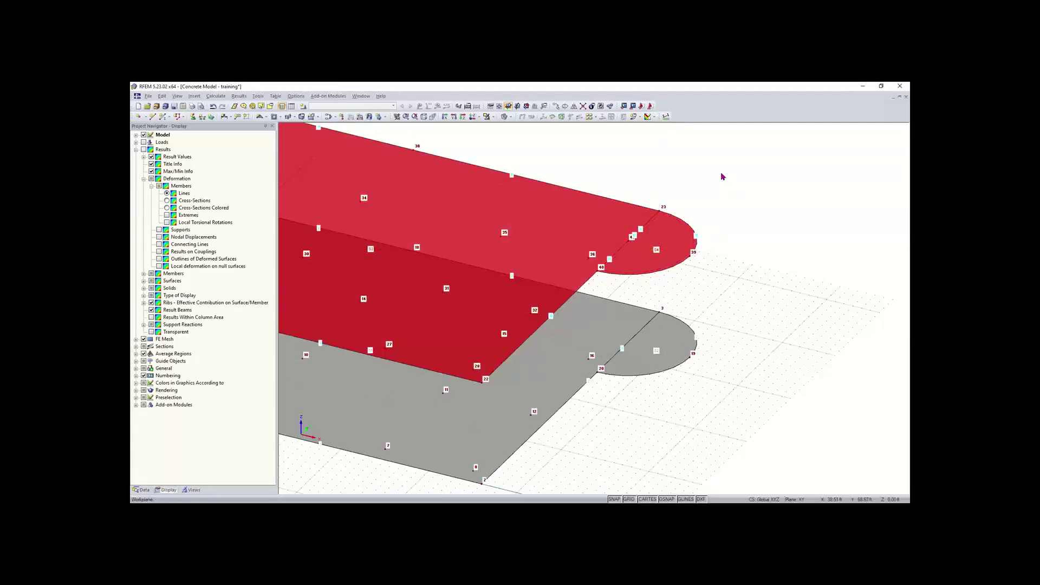
pyautogui.press('Delete')
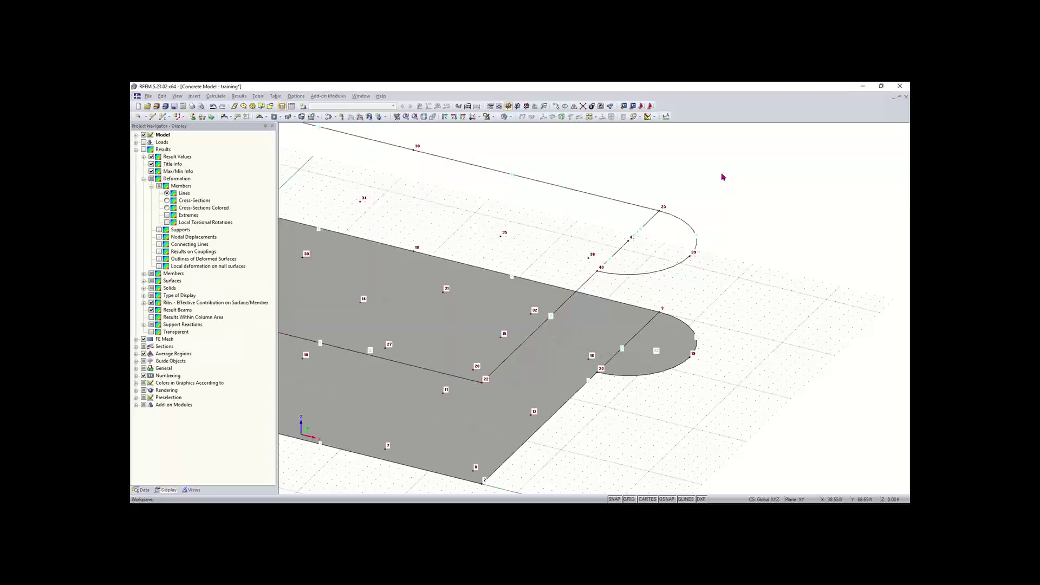
# Try to delete the overlapping line segments along the upper semi-circle's straight edge, and undo the deletions.
pyautogui.scroll(-2, 723, 178)
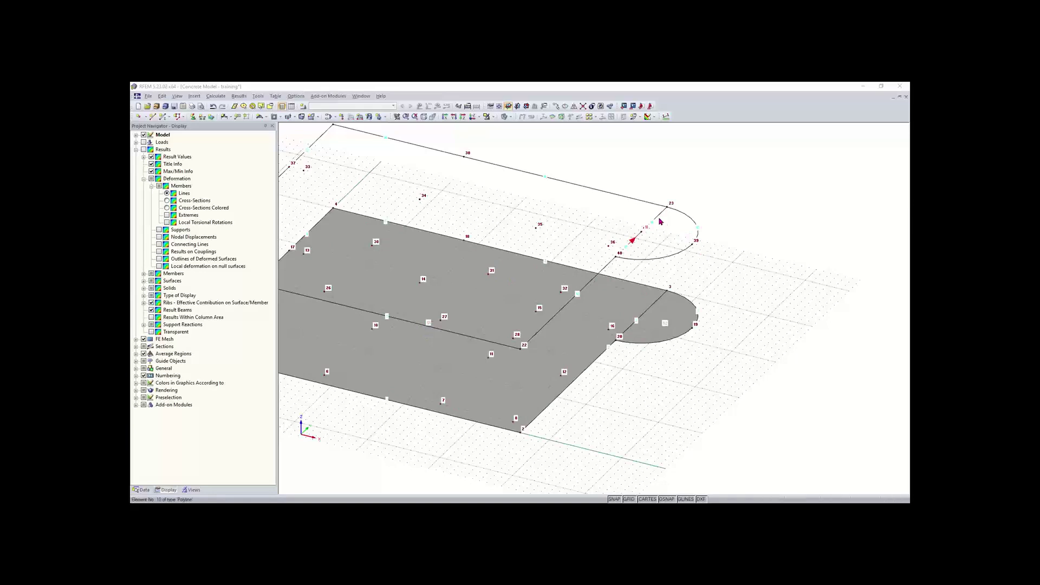
pyautogui.scroll(2, 659, 220)
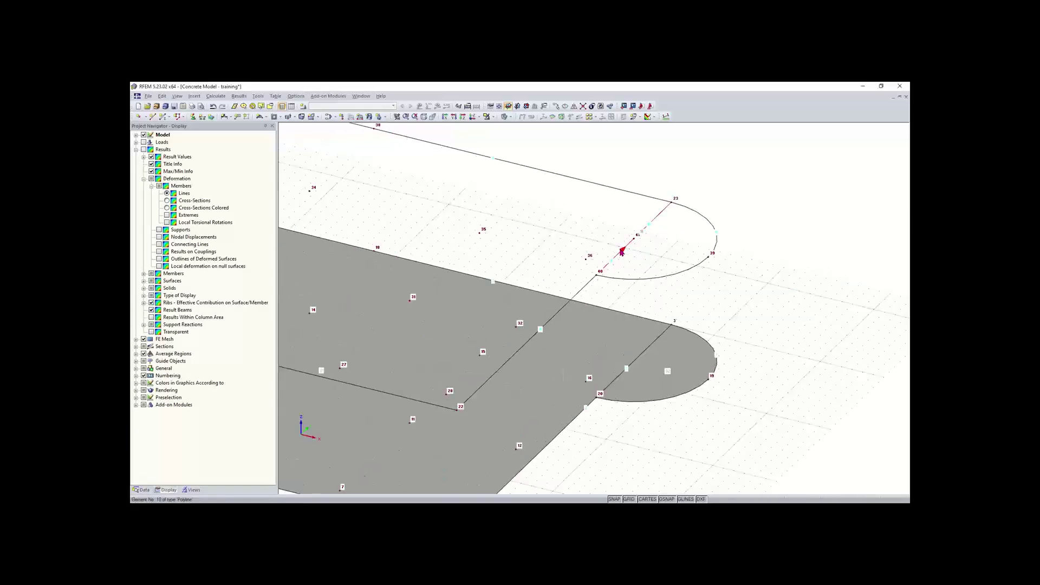
pyautogui.click(622, 251)
pyautogui.click(485, 268)
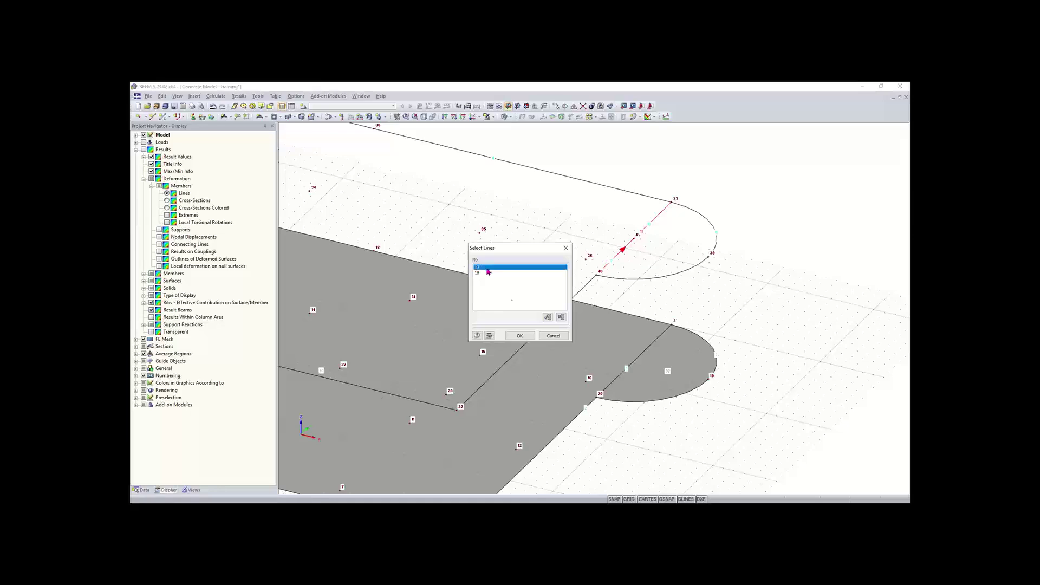
pyautogui.click(520, 336)
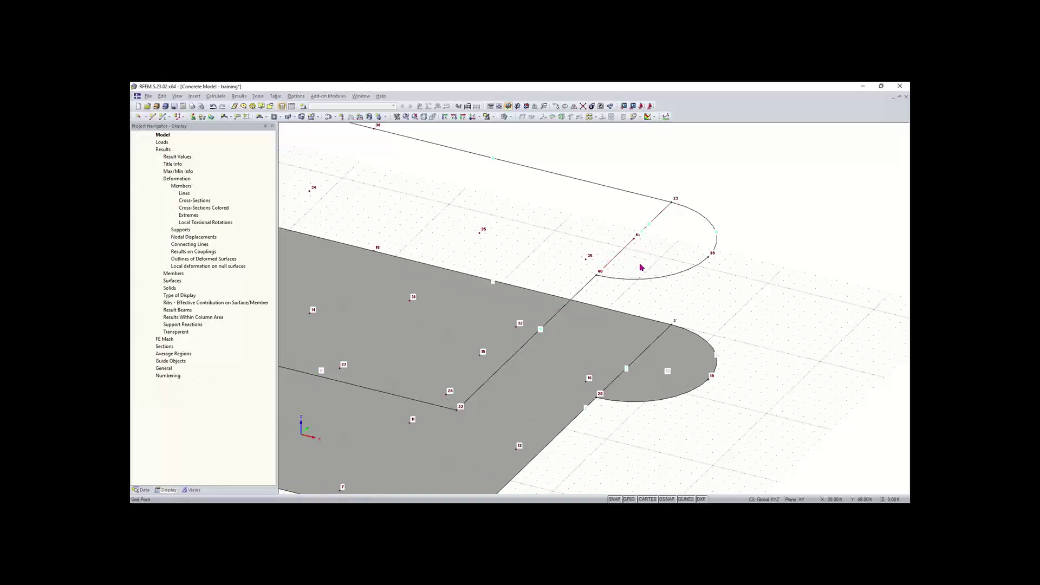
pyautogui.click(652, 222)
pyautogui.click(487, 272)
pyautogui.click(523, 335)
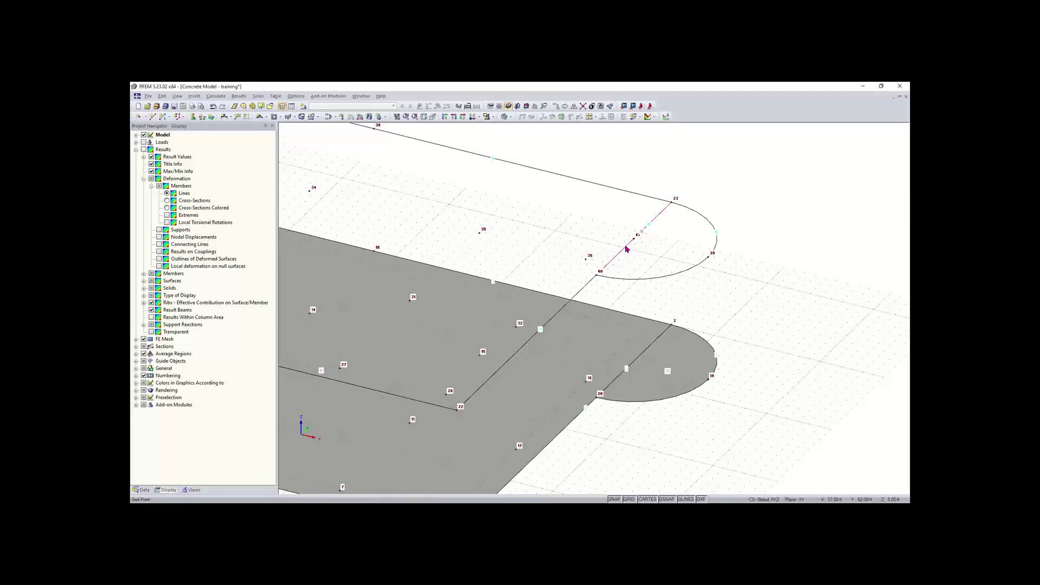
pyautogui.press('Delete')
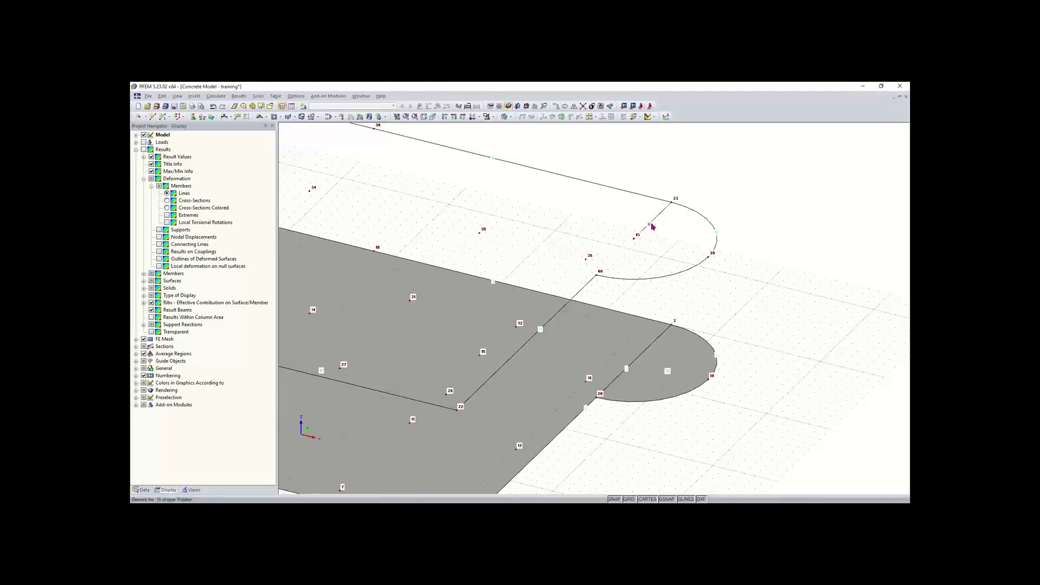
pyautogui.press('Delete')
pyautogui.hotkey('ctrl', 'z')
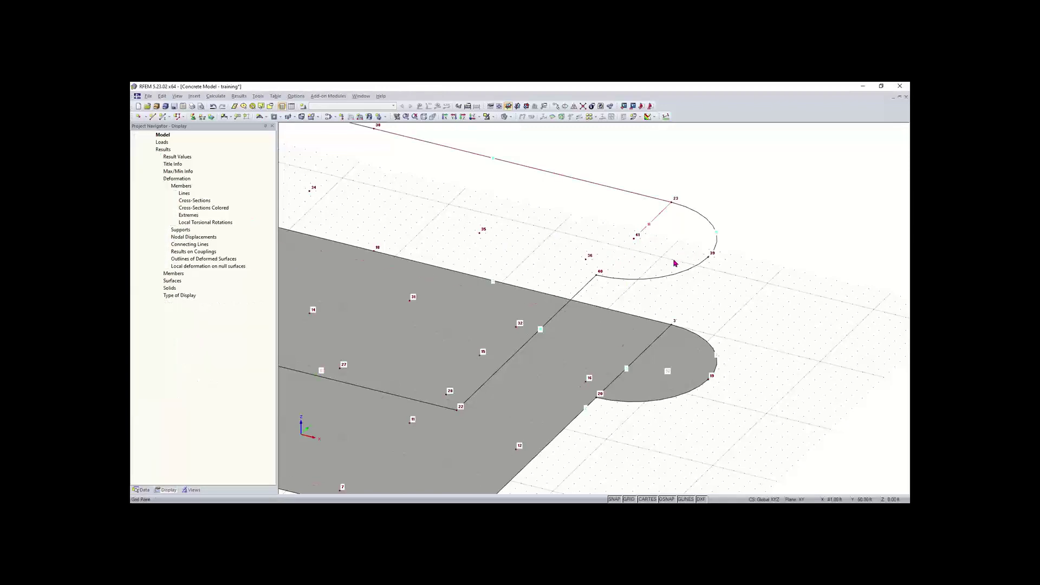
pyautogui.hotkey('ctrl', 'z')
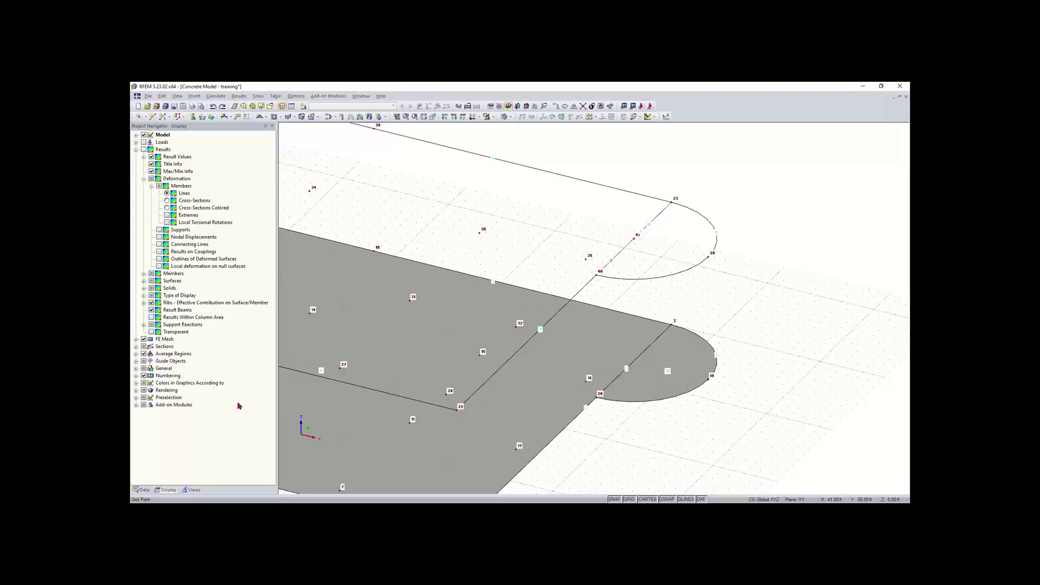
# Delete overlapping lines 16, 17 and 18 along the straight edge of the upper semi-circle.
pyautogui.click(141, 491)
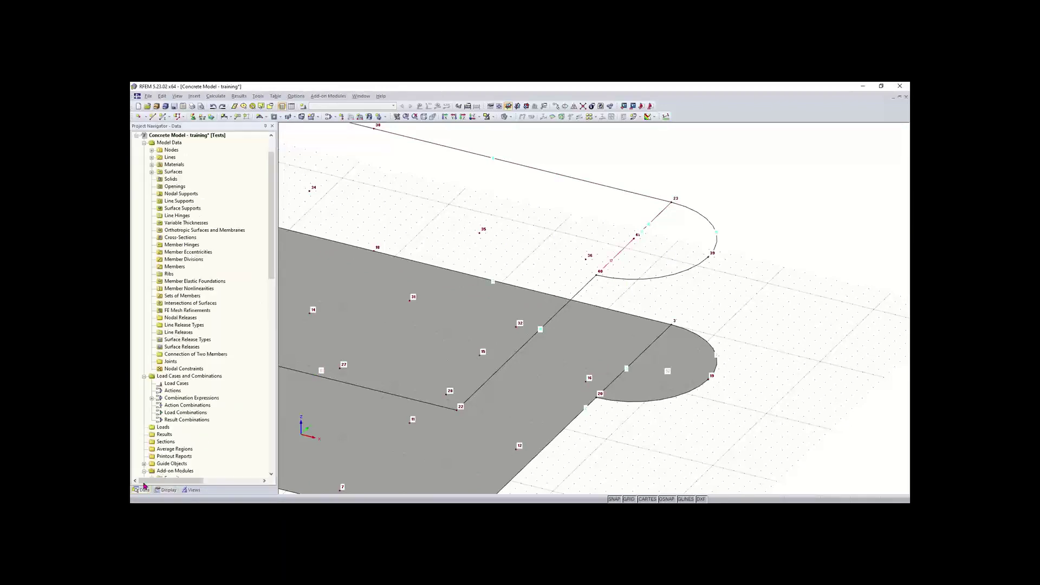
pyautogui.scroll(-2, 621, 249)
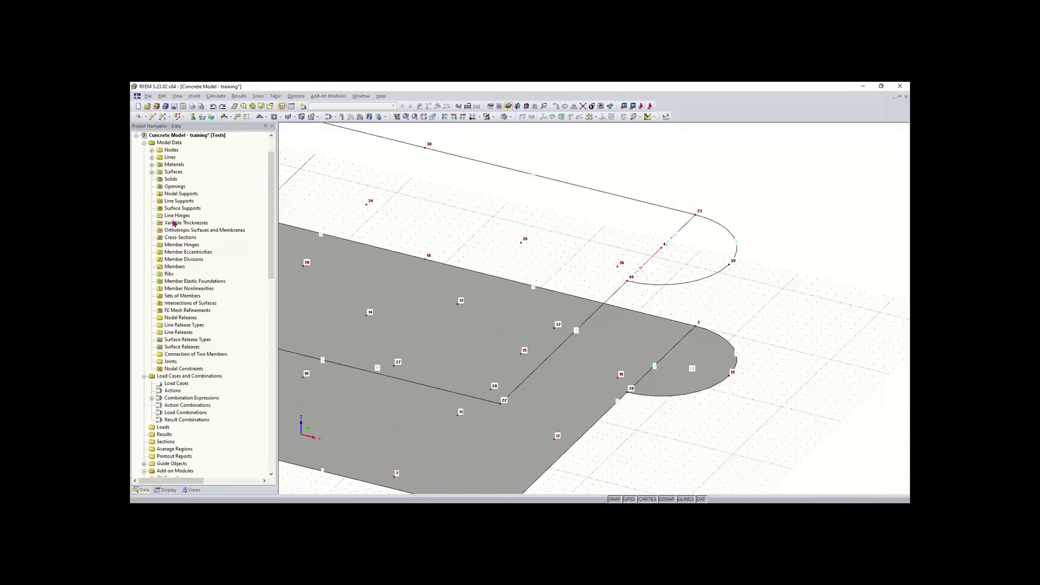
pyautogui.click(152, 158)
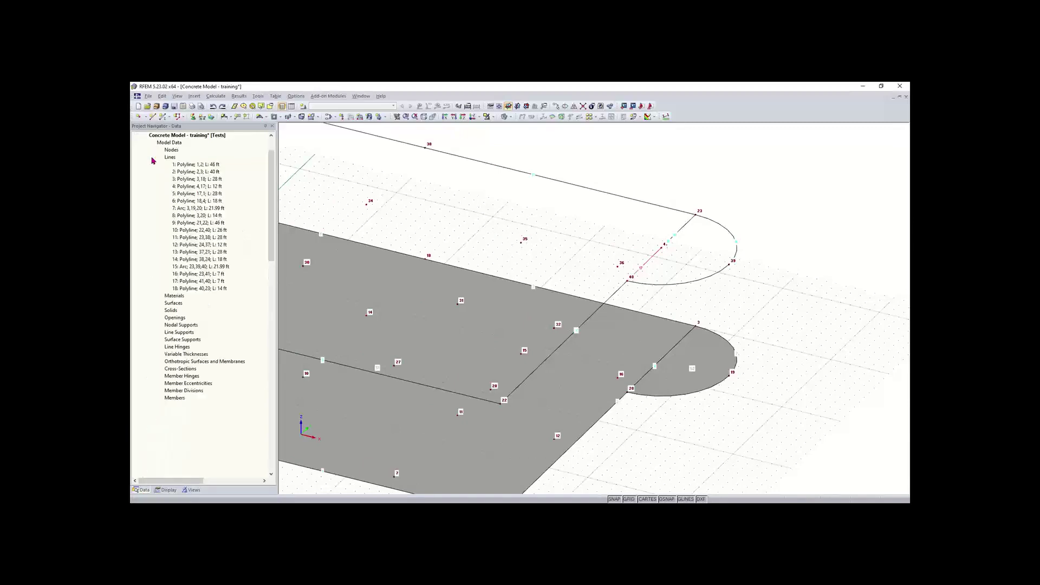
pyautogui.click(196, 274)
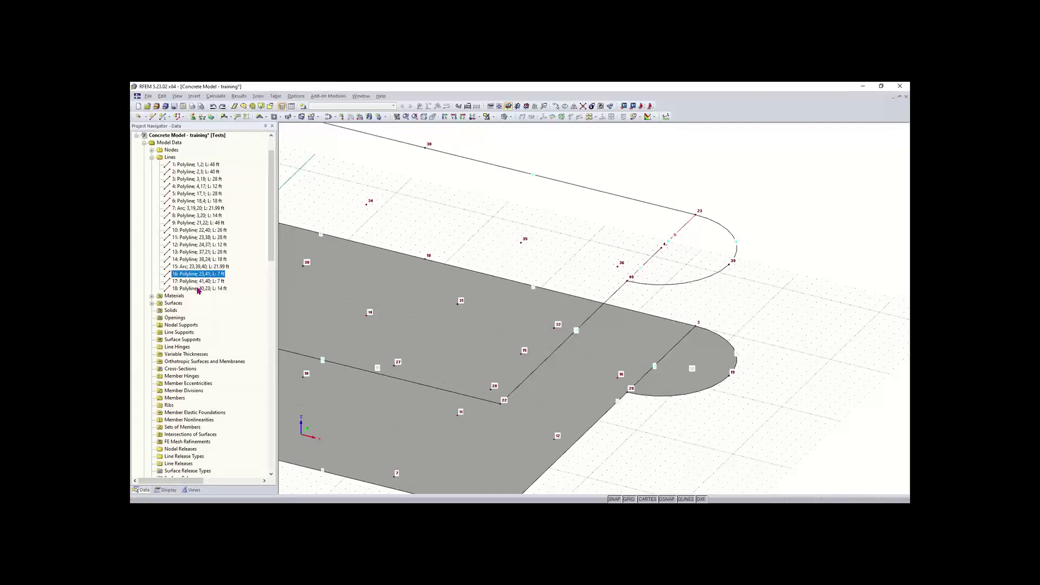
pyautogui.keyDown('shift'); pyautogui.click(199, 288); pyautogui.keyUp('shift')
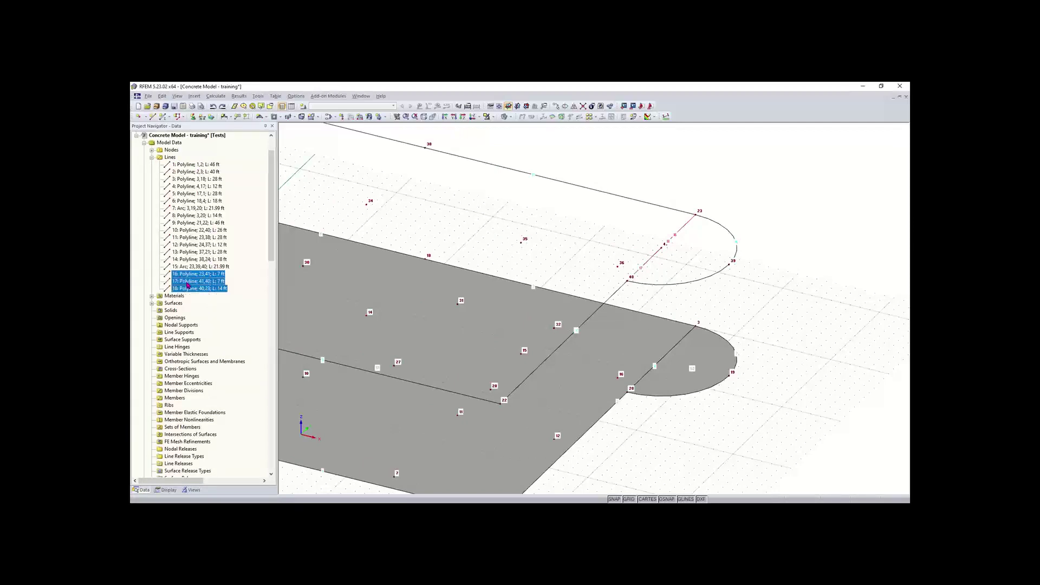
pyautogui.press('Delete')
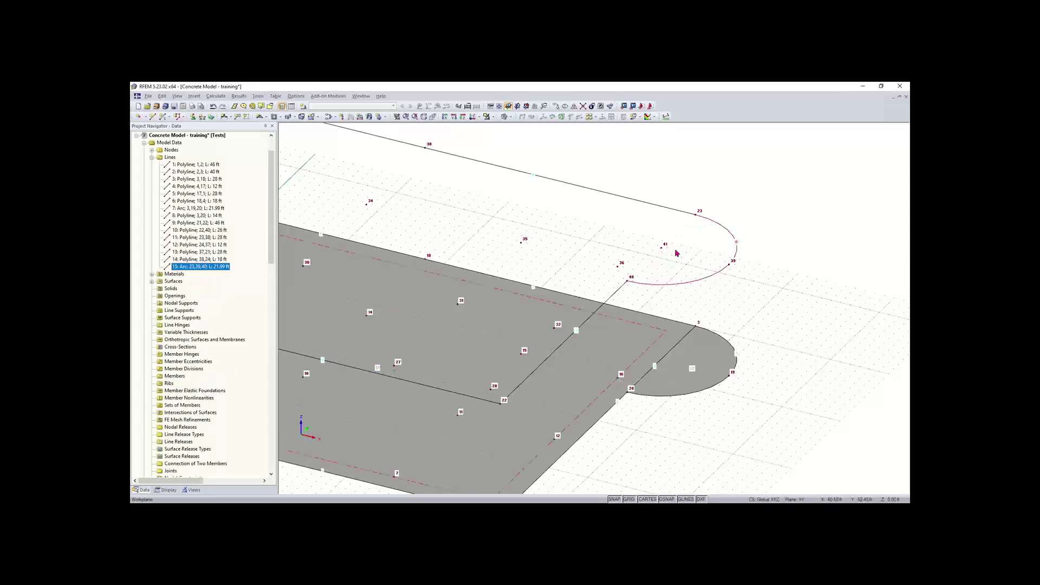
# Create a 12 in thick plane surface of Concrete f'c = 4000 psi from the upper level's boundary lines, including the semi-circular arc.
pyautogui.scroll(-1, 587, 260)
pyautogui.moveTo(672, 242); pyautogui.dragTo(803, 248, button='middle')
pyautogui.keyDown('ctrl'); pyautogui.moveTo(703, 235); pyautogui.dragTo(681, 221, button='middle'); pyautogui.keyUp('ctrl')
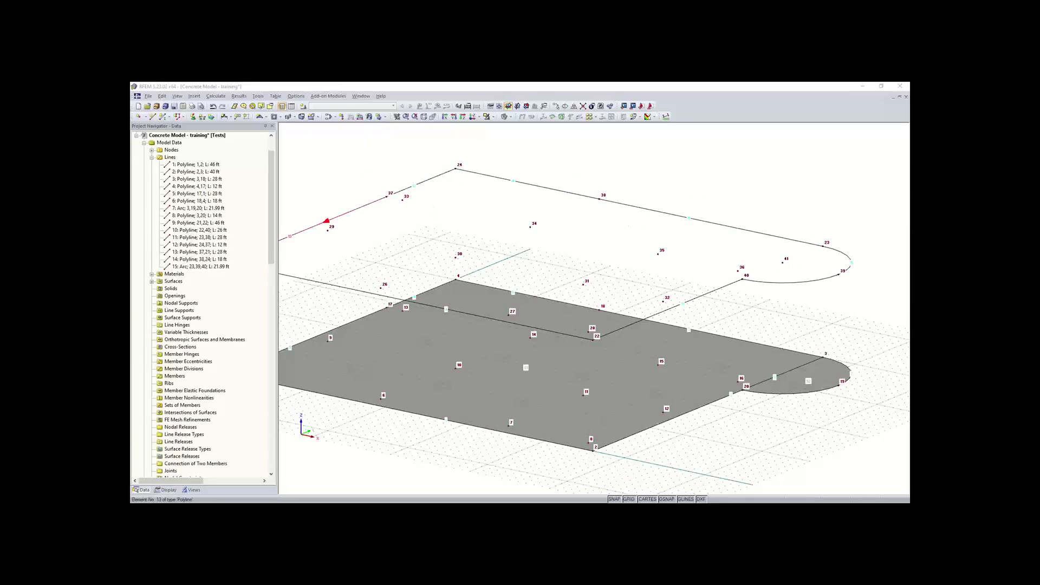
pyautogui.click(268, 118)
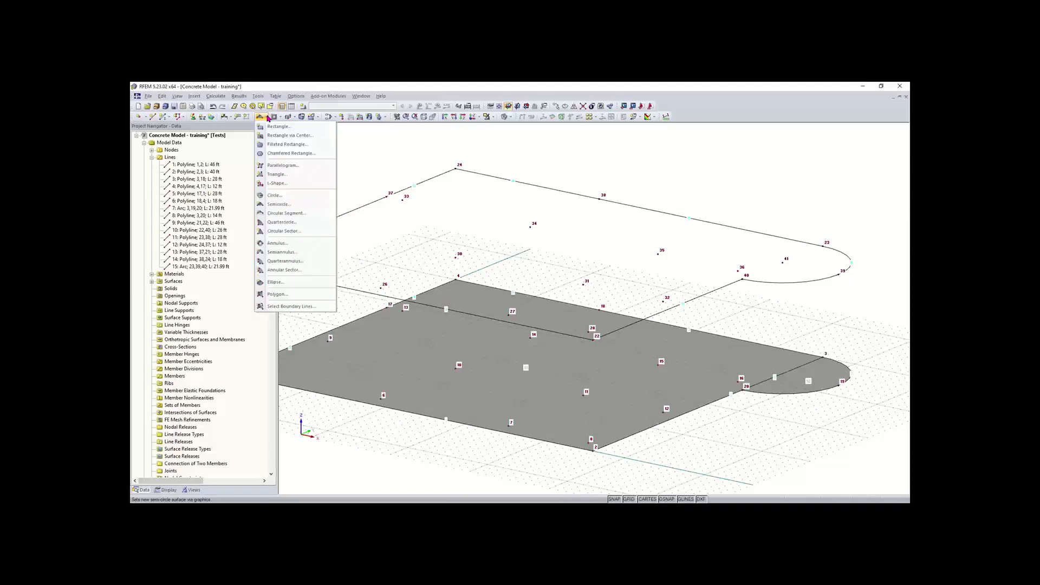
pyautogui.click(297, 308)
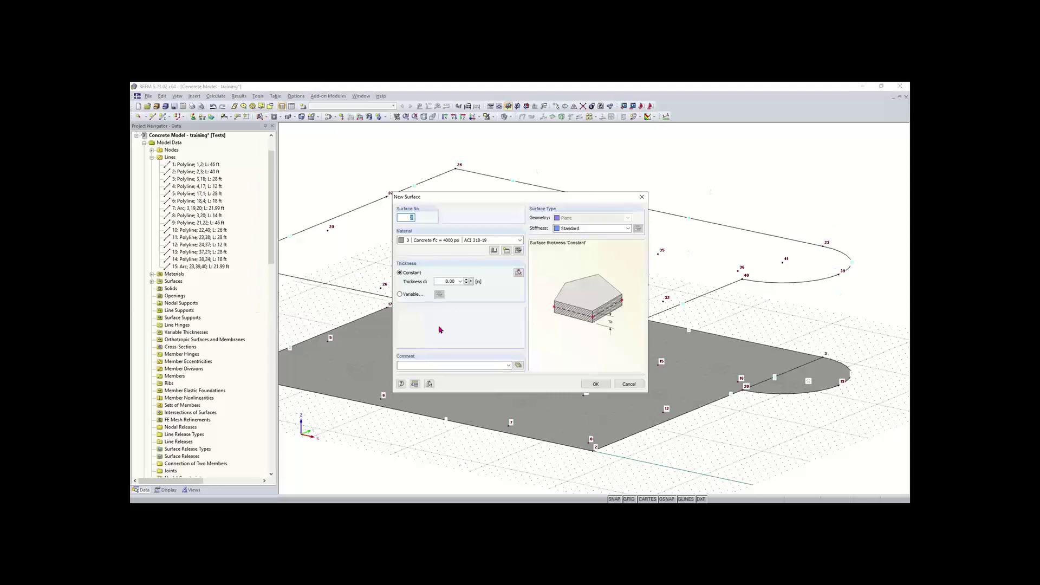
pyautogui.click(450, 280)
pyautogui.write('12')
pyautogui.click(597, 383)
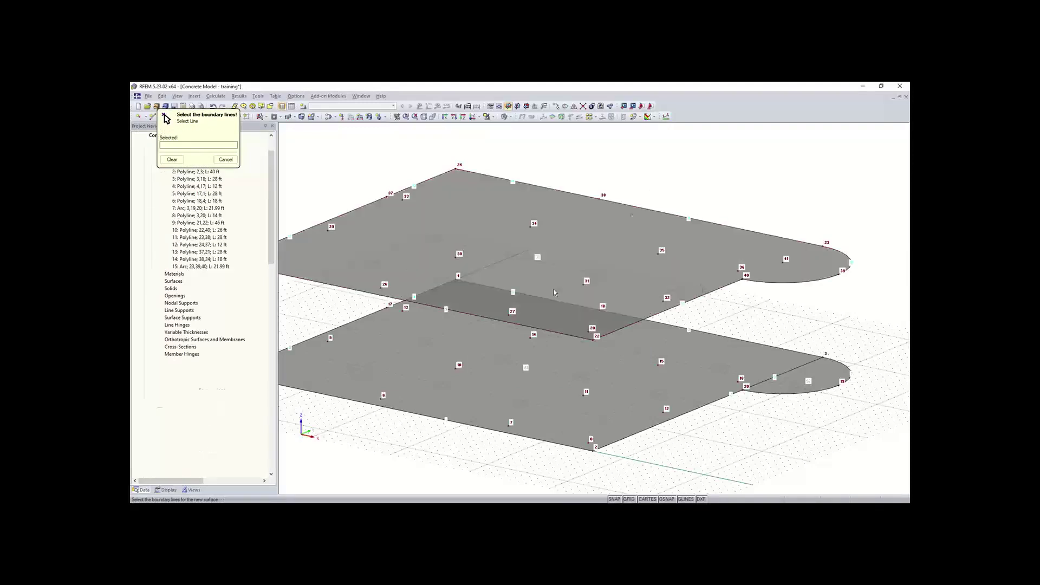
pyautogui.scroll(-2, 564, 320)
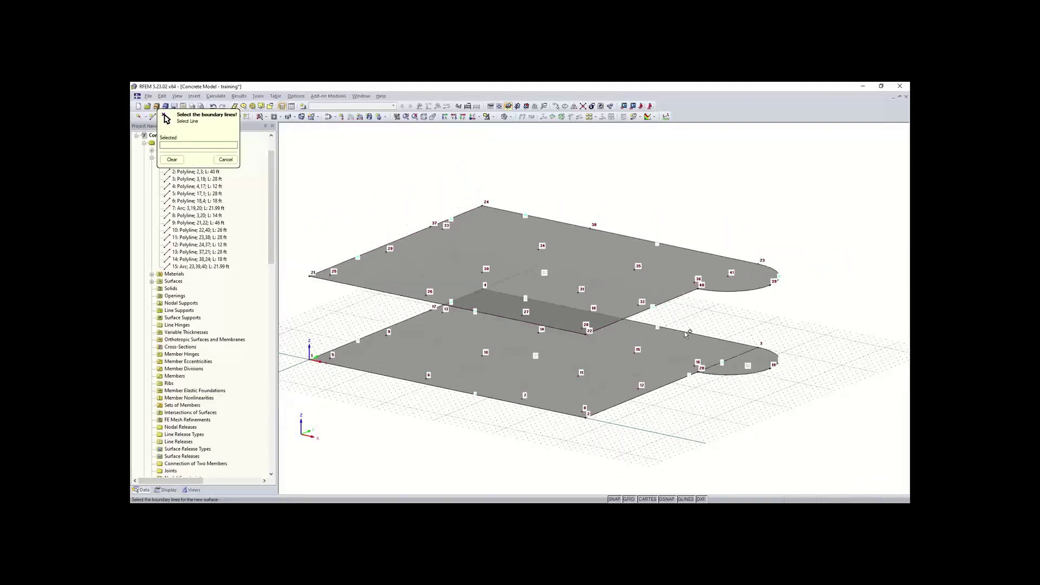
pyautogui.press('Escape')
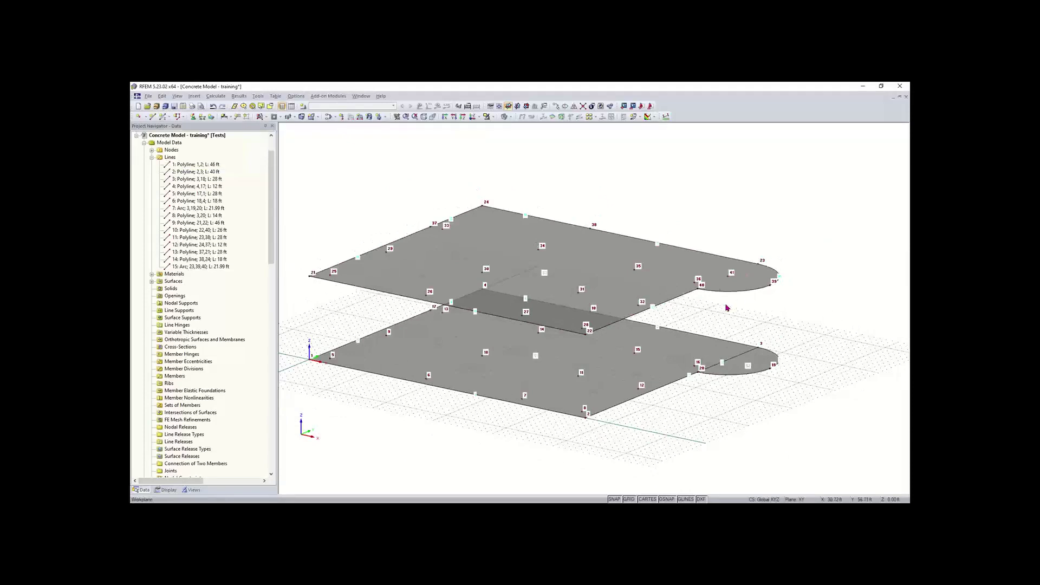
pyautogui.keyDown('ctrl'); pyautogui.moveTo(721, 306); pyautogui.dragTo(773, 366, button='middle'); pyautogui.keyUp('ctrl')
pyautogui.rightClick(774, 366)
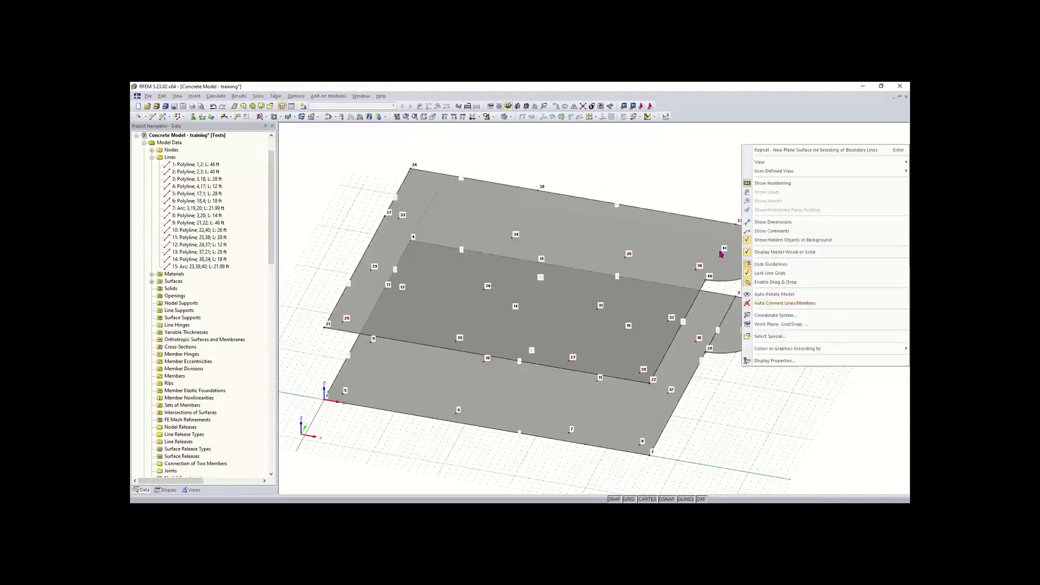
pyautogui.click(713, 188)
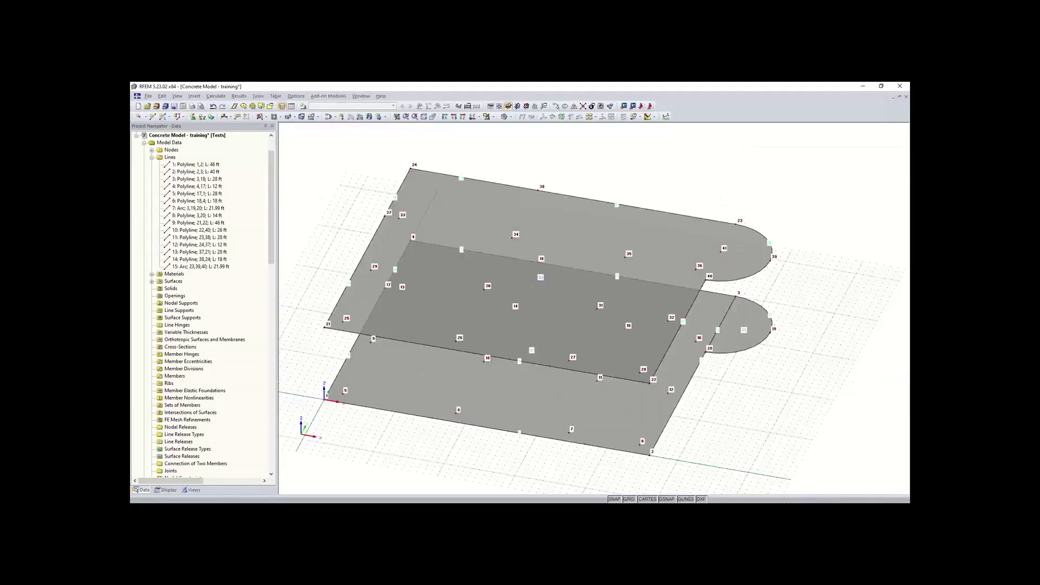
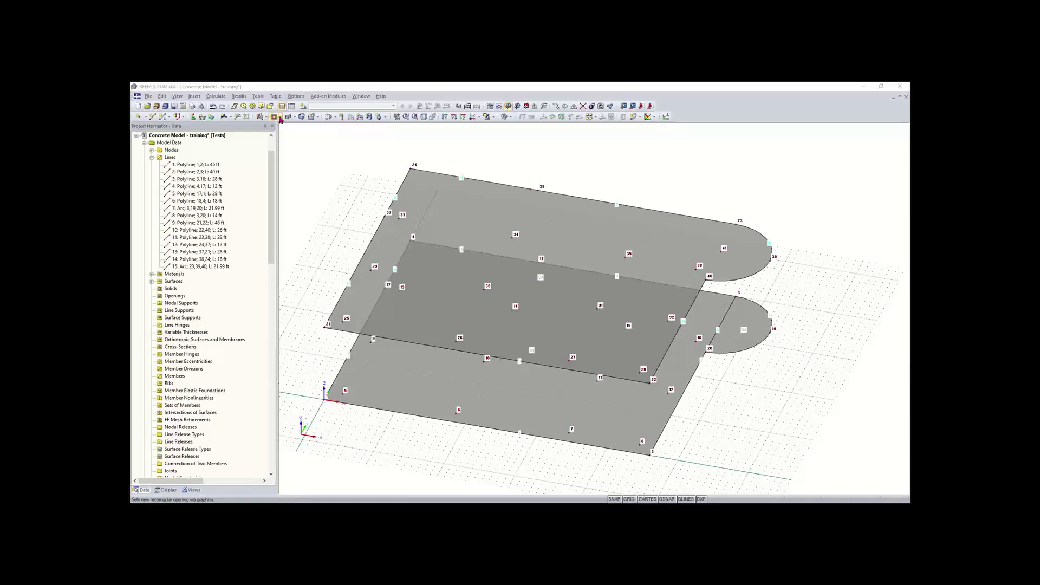
# Cut a circular opening of 6 ft radius centred on node 41 in the upper slab, using a 1 ft radius step.
pyautogui.click(281, 118)
pyautogui.click(281, 118)
pyautogui.click(281, 118)
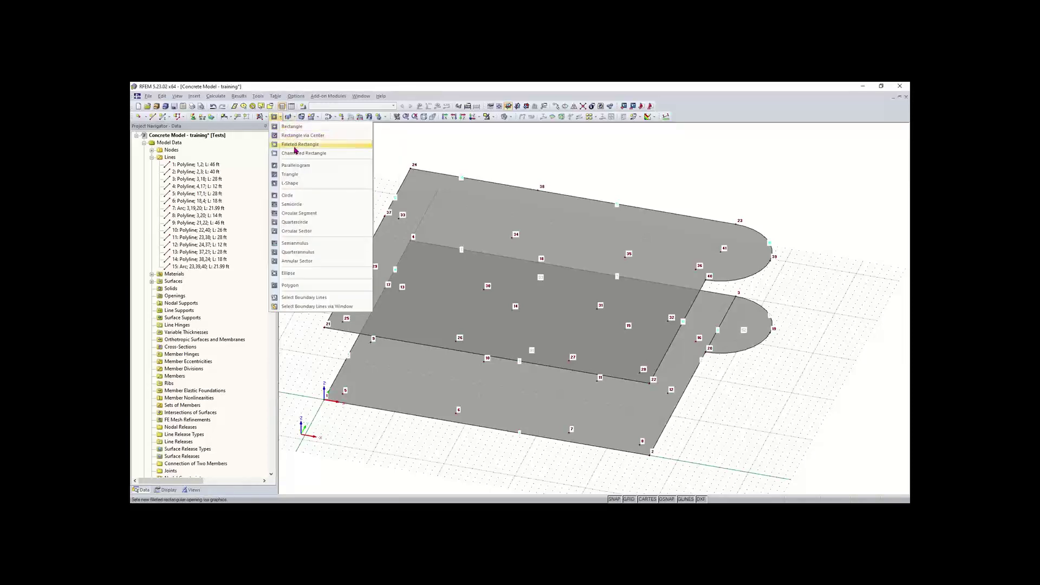
pyautogui.click(300, 195)
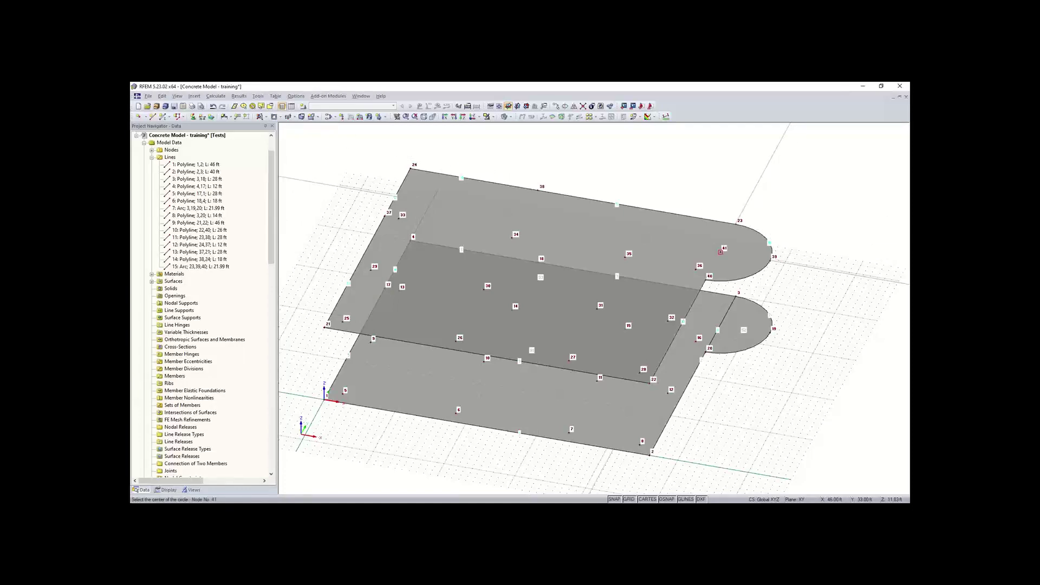
pyautogui.click(720, 252)
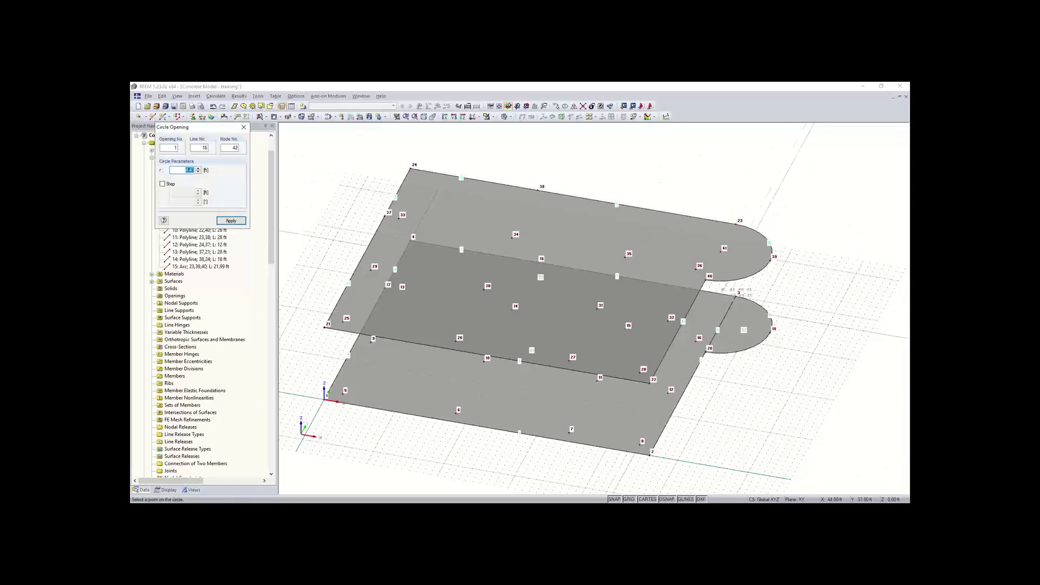
pyautogui.scroll(-2, 745, 219)
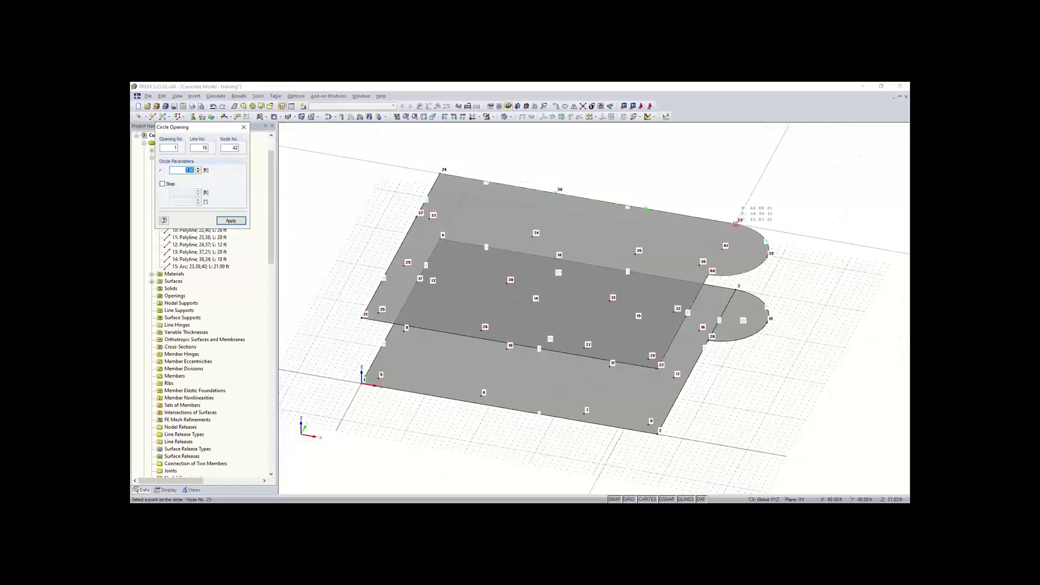
pyautogui.scroll(3, 745, 220)
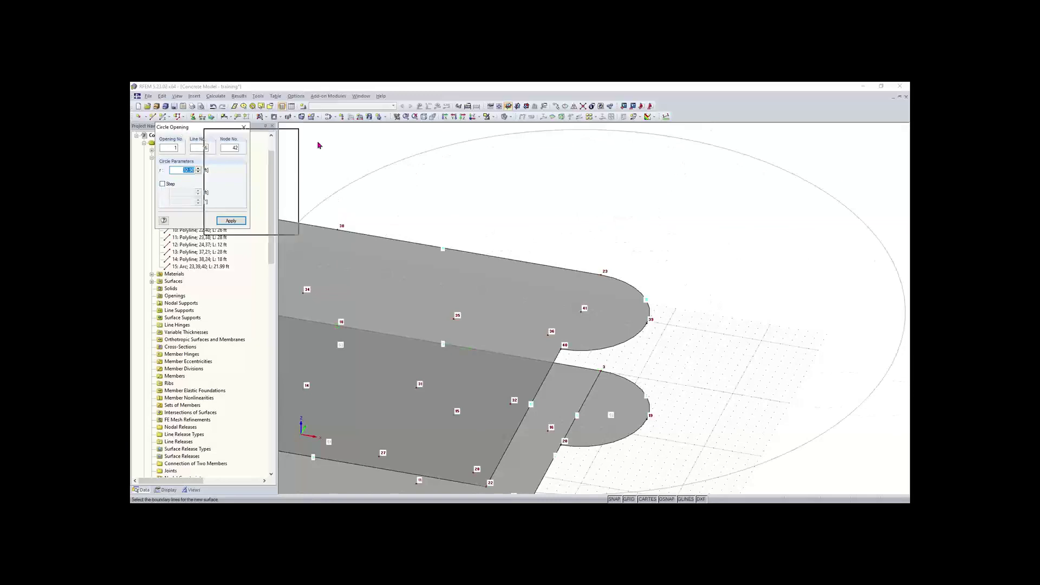
pyautogui.moveTo(371, 157); pyautogui.dragTo(362, 169)
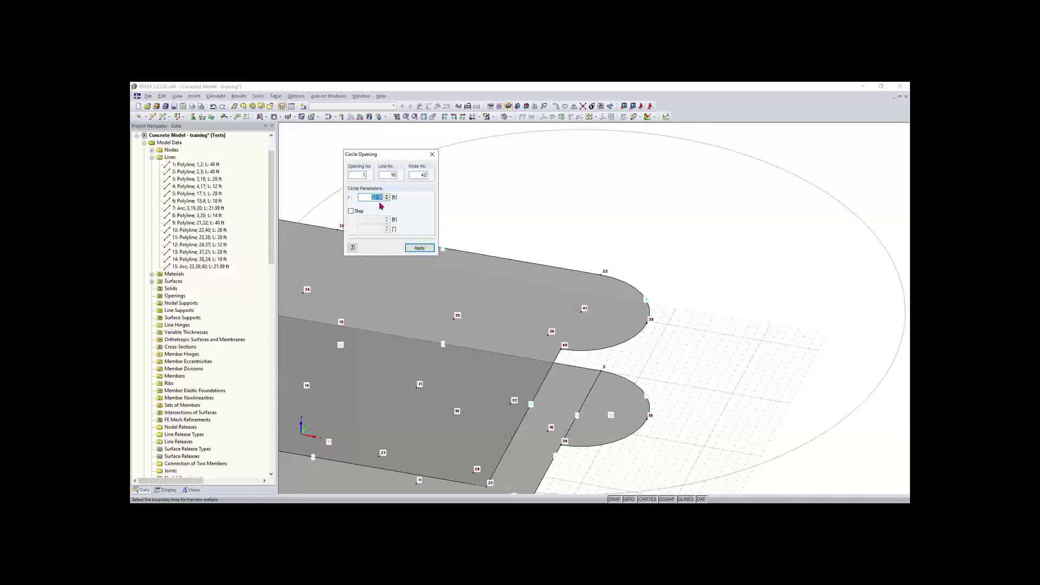
pyautogui.click(351, 212)
pyautogui.moveTo(360, 219); pyautogui.dragTo(403, 225)
pyautogui.write('1')
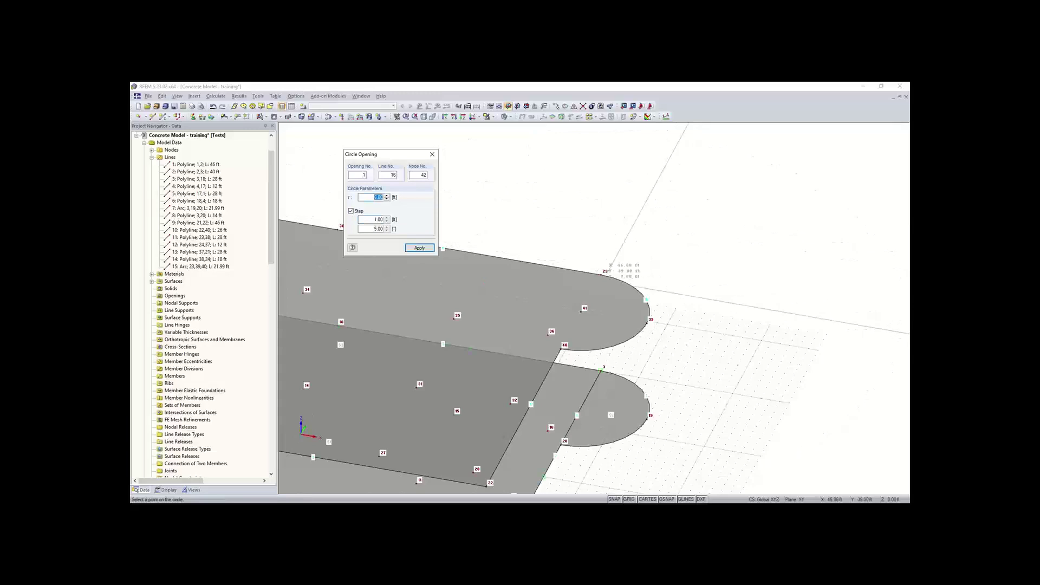
pyautogui.scroll(2, 606, 273)
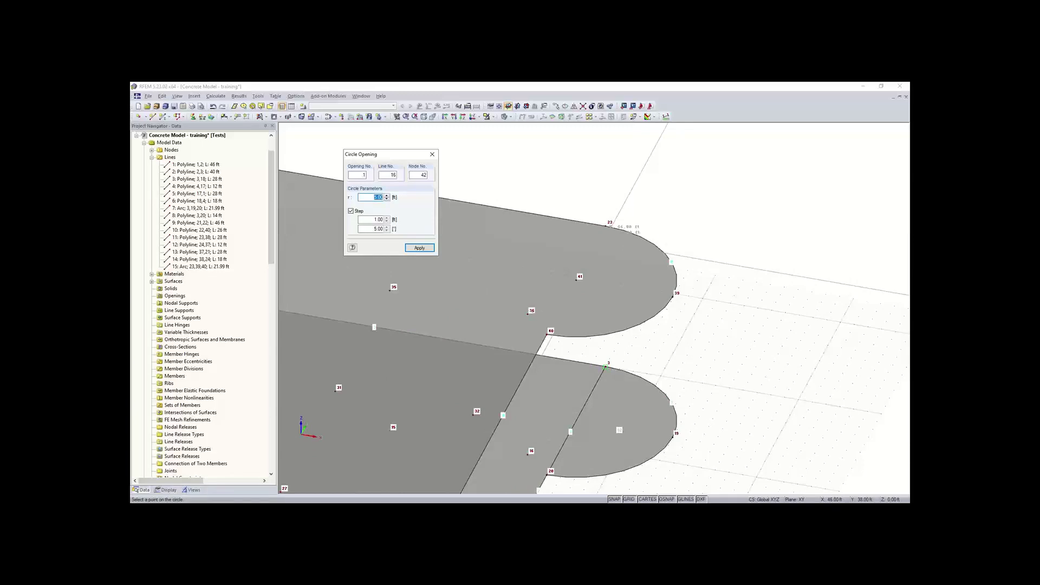
pyautogui.write('6')
pyautogui.press('Return')
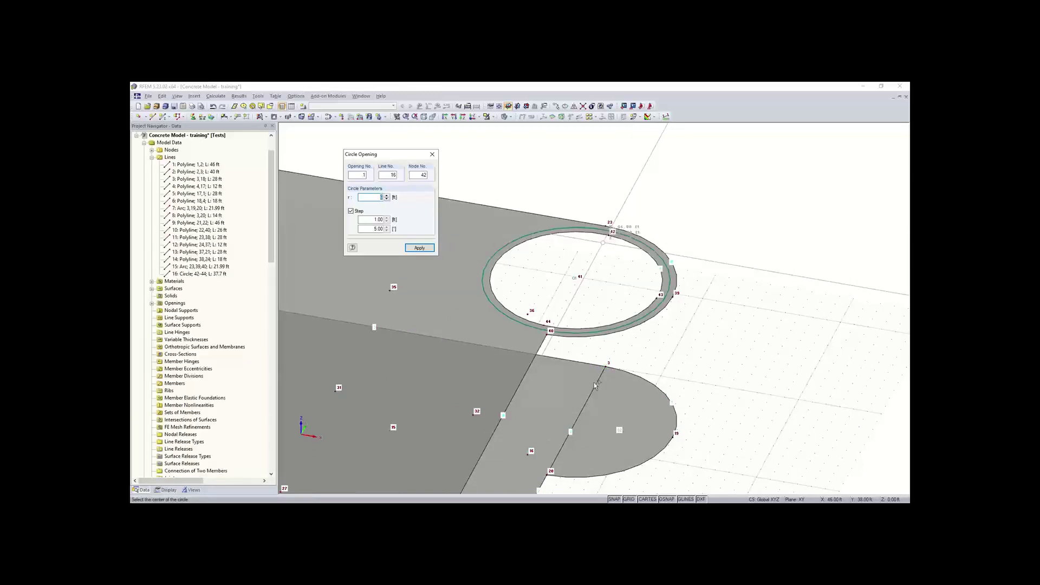
pyautogui.press('Escape')
# Draw a vertical line 11.83 ft long from the lower slab edge at X 46, Y 19 ft up to the upper slab edge.
pyautogui.moveTo(511, 225); pyautogui.dragTo(604, 297, button='middle')
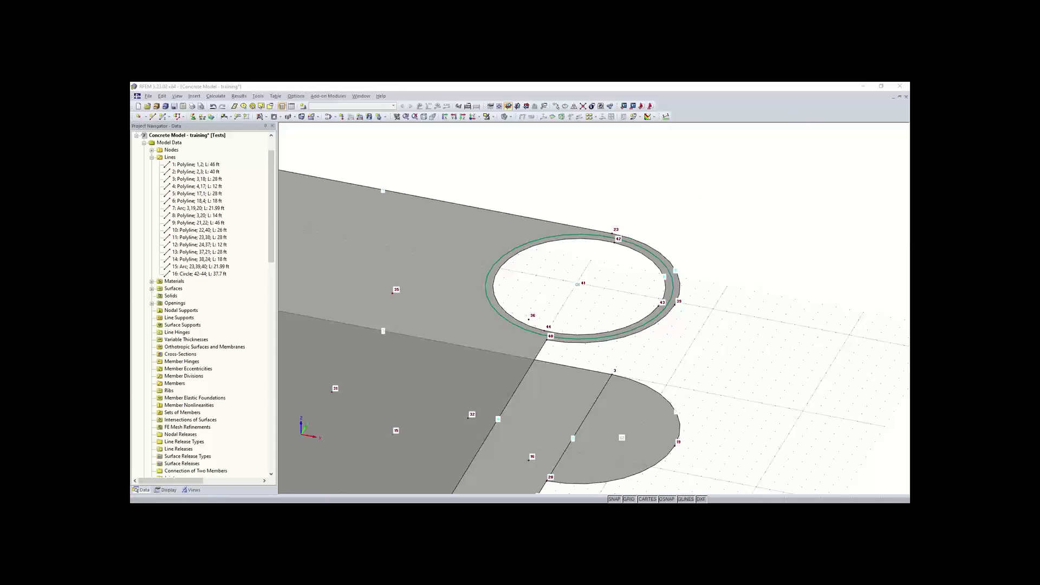
pyautogui.scroll(-3, 504, 347)
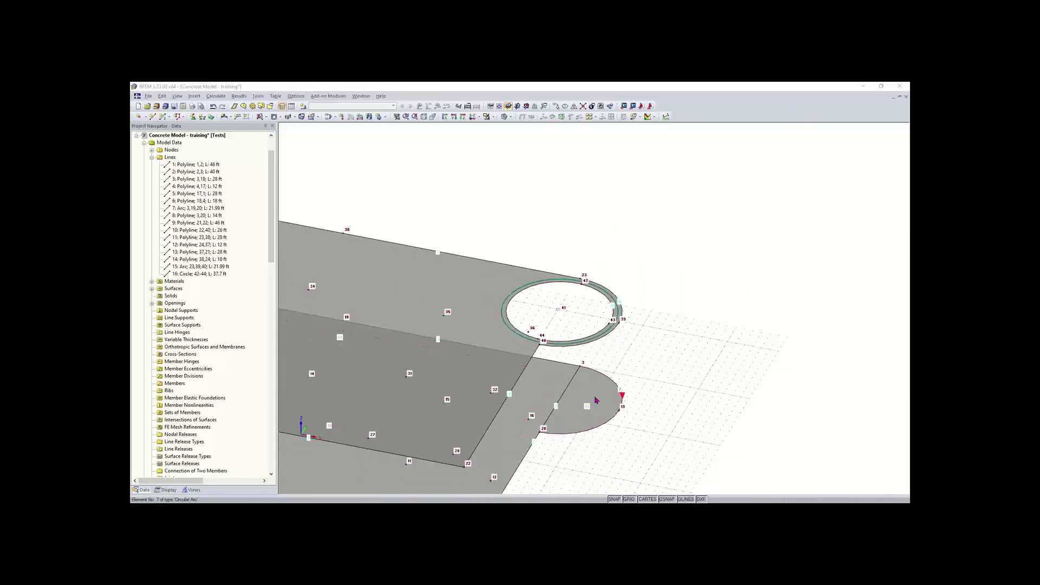
pyautogui.moveTo(530, 480); pyautogui.dragTo(595, 401, button='middle')
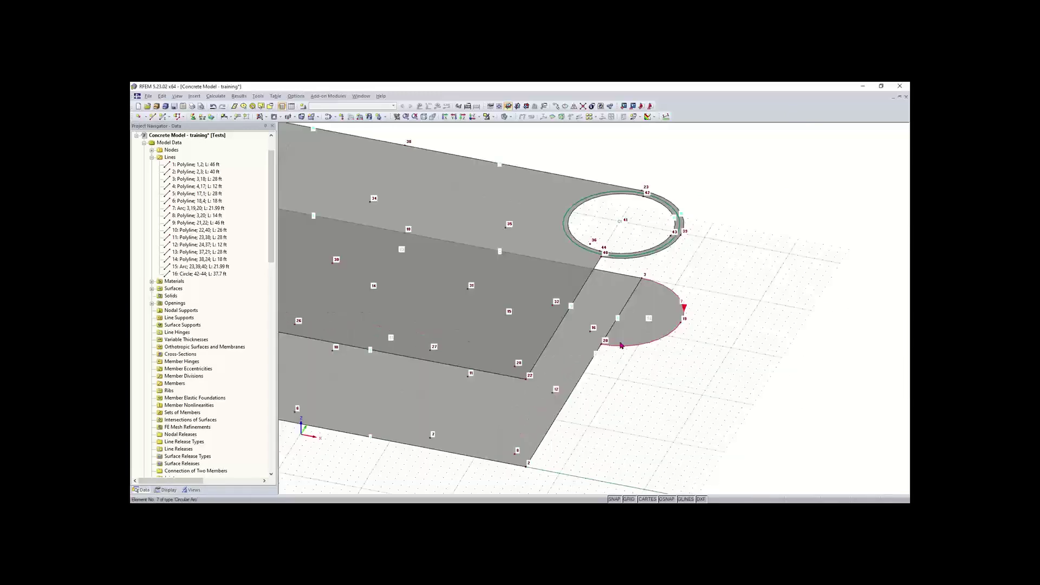
pyautogui.click(427, 117)
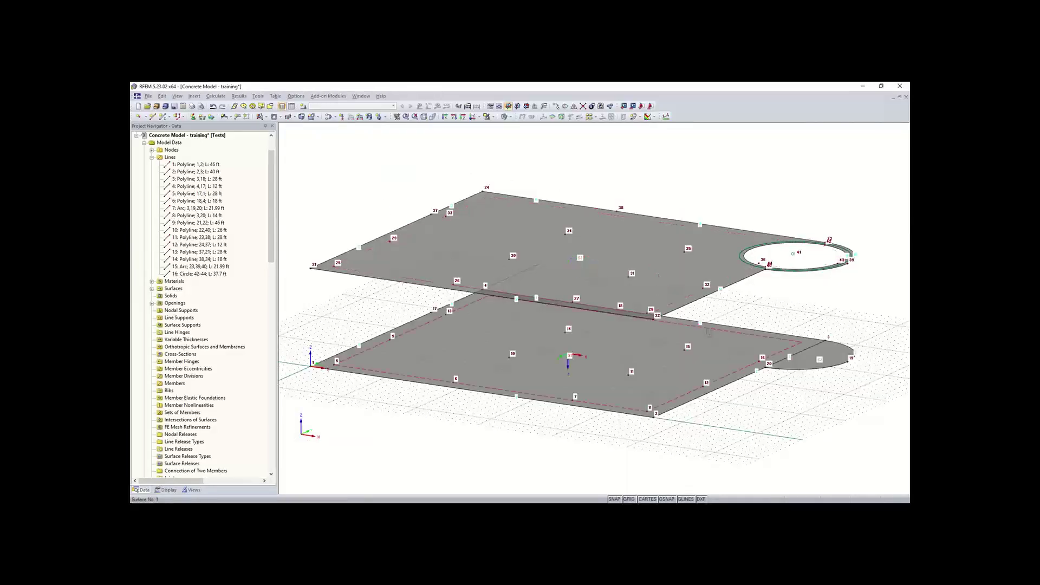
pyautogui.keyDown('ctrl'); pyautogui.moveTo(703, 331); pyautogui.dragTo(334, 356, button='middle'); pyautogui.keyUp('ctrl')
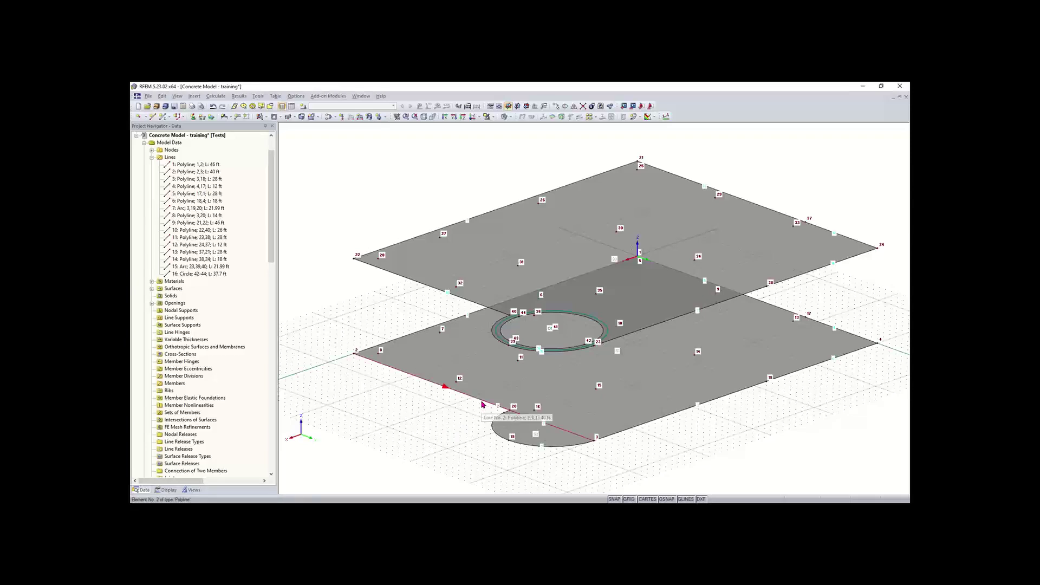
pyautogui.scroll(1, 483, 405)
pyautogui.scroll(1, 483, 405)
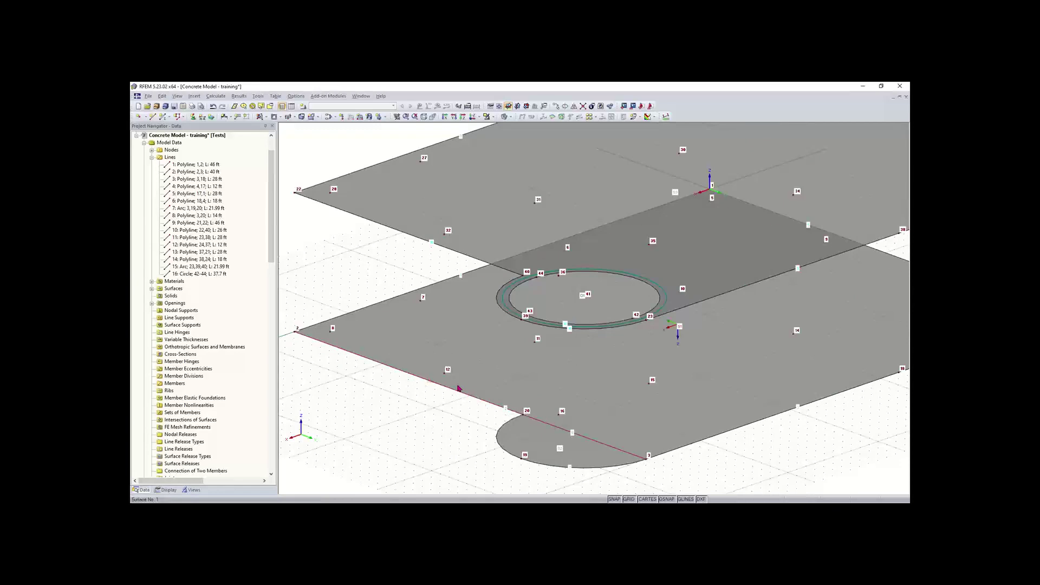
pyautogui.click(151, 117)
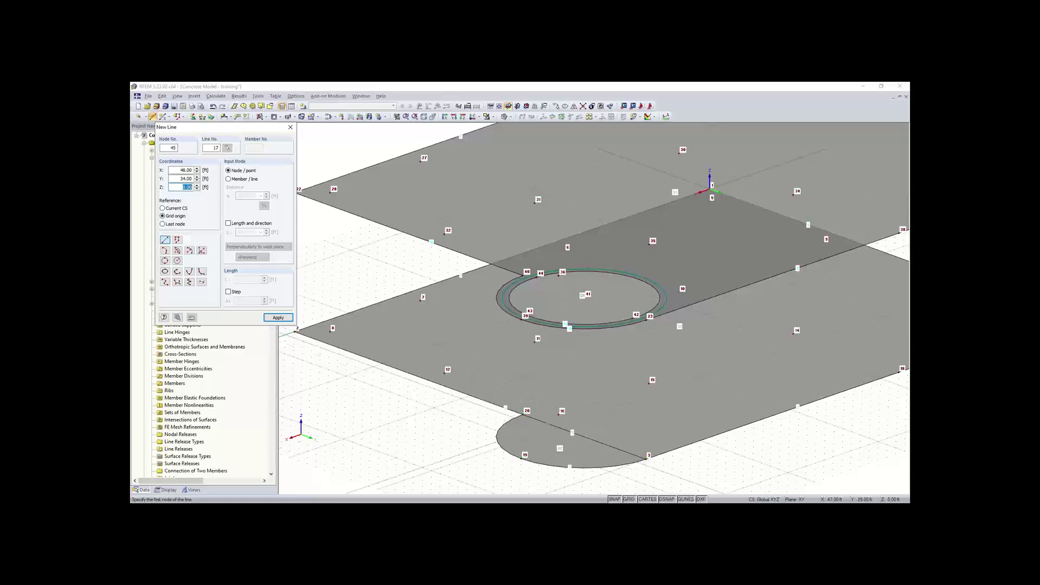
pyautogui.scroll(2, 523, 414)
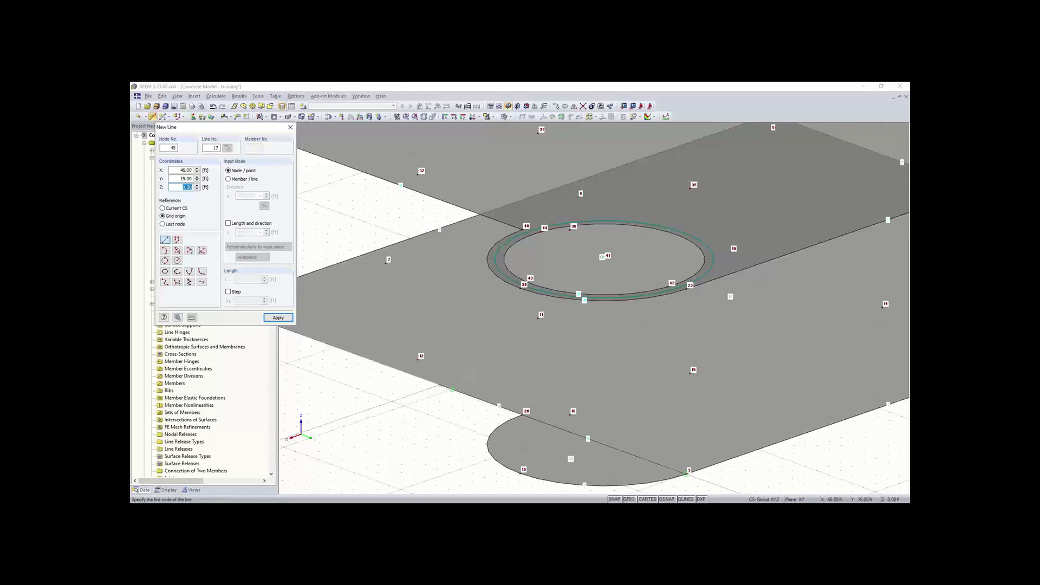
pyautogui.click(452, 390)
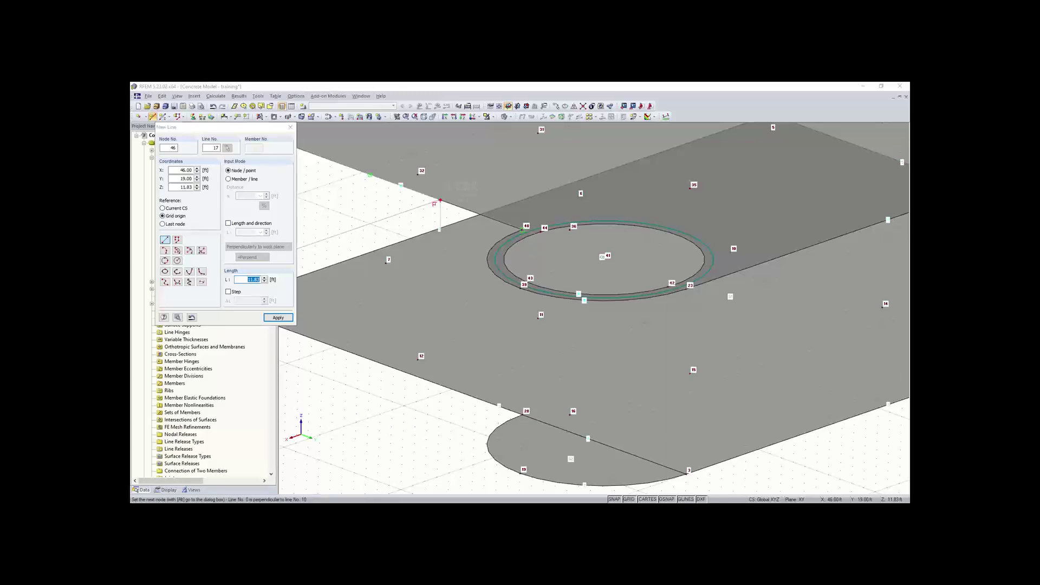
pyautogui.click(440, 200)
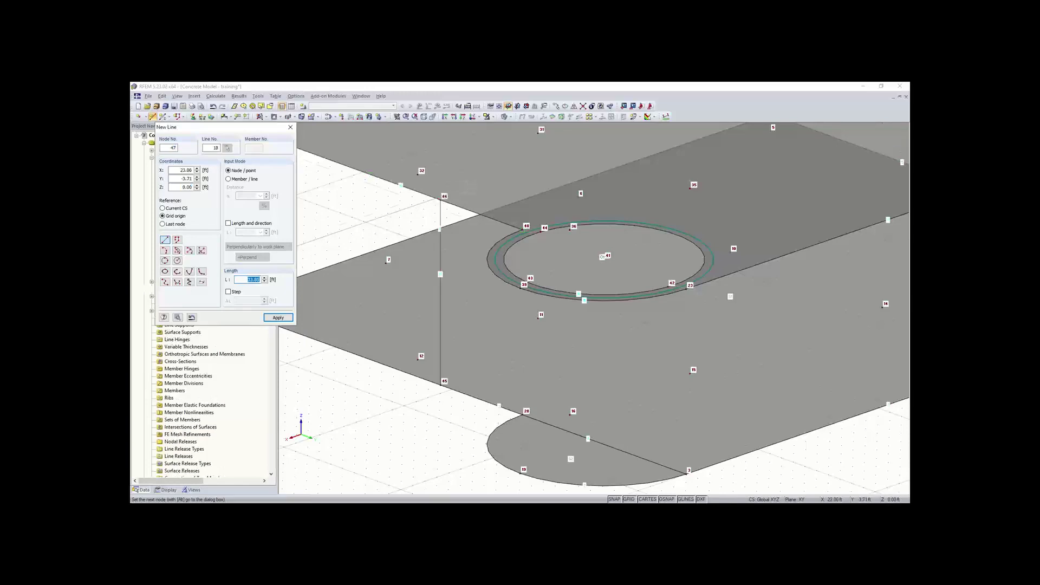
pyautogui.press('Escape')
pyautogui.scroll(-1, 435, 231)
pyautogui.keyDown('ctrl'); pyautogui.moveTo(435, 231); pyautogui.dragTo(337, 274, button='middle'); pyautogui.keyUp('ctrl')
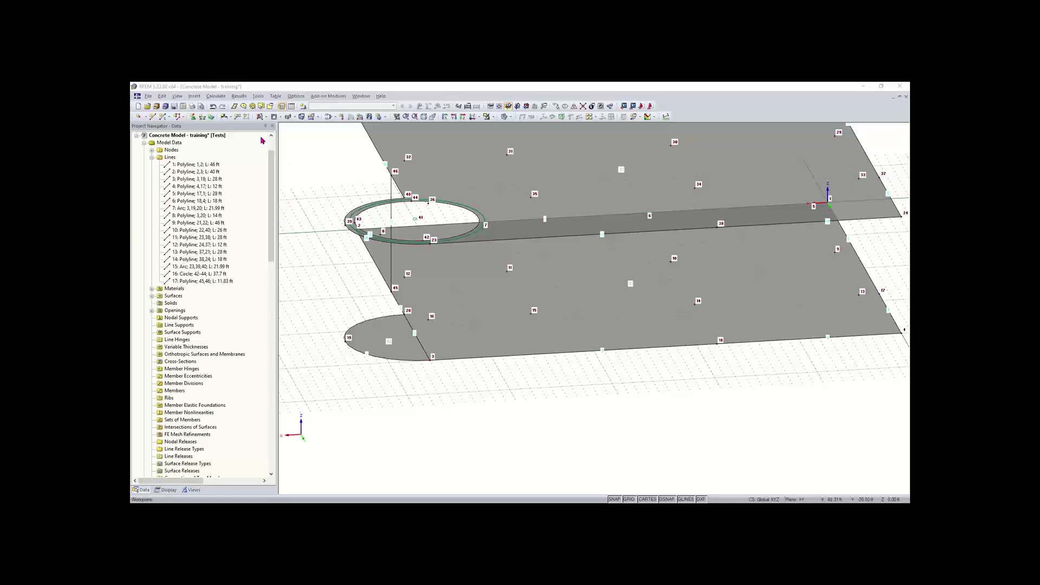
# Draw a vertical line 11.83 ft long from the lower slab edge at X 34, Y 40 ft up to the upper slab edge.
pyautogui.click(152, 117)
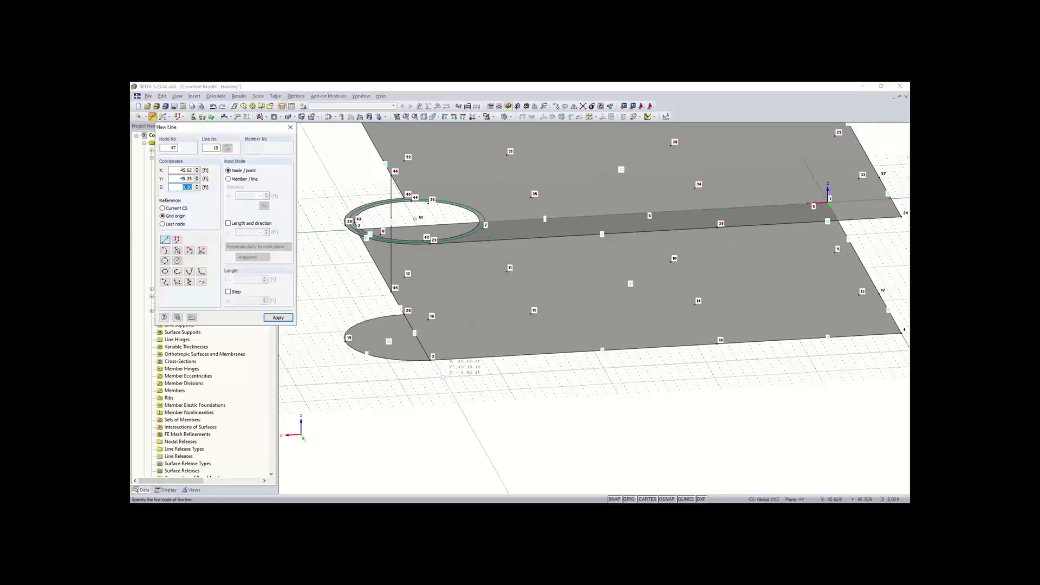
pyautogui.click(573, 352)
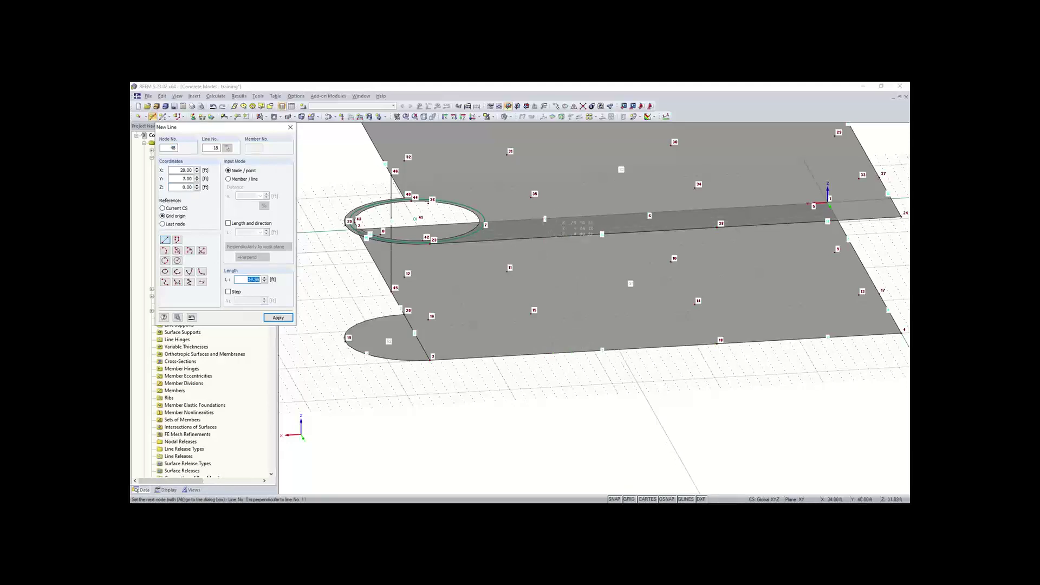
pyautogui.click(555, 236)
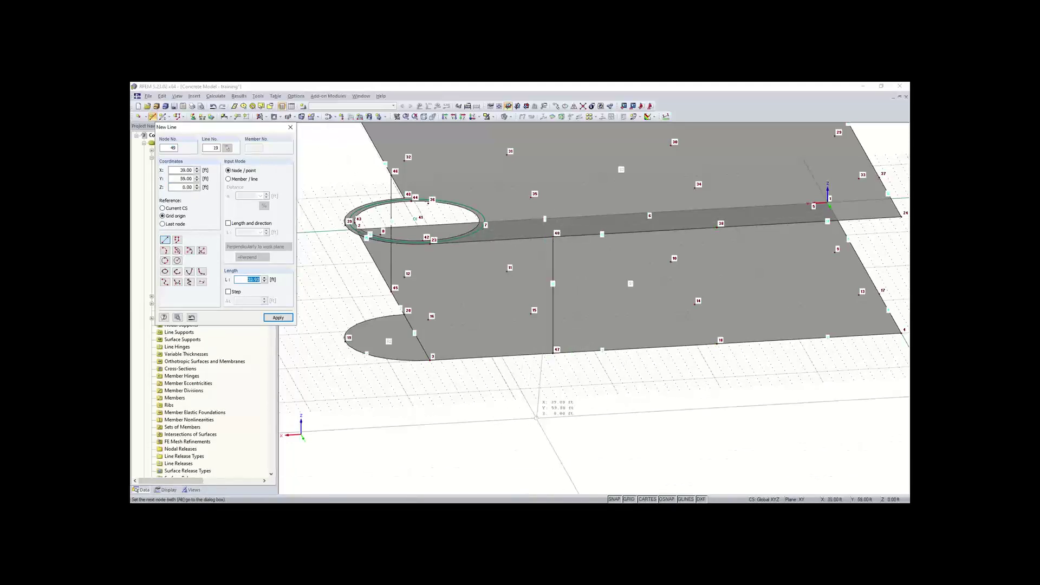
pyautogui.rightClick(537, 417)
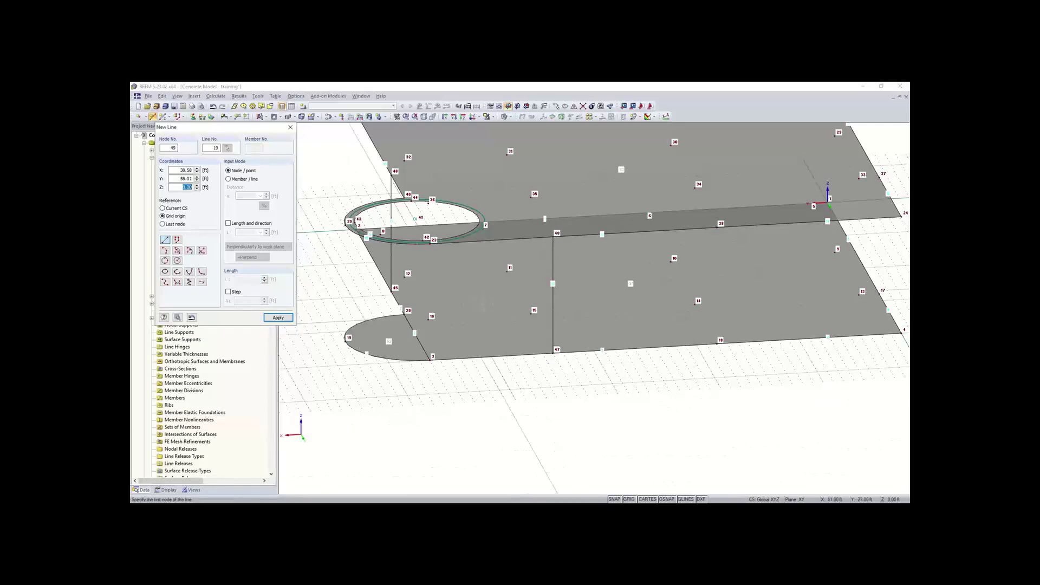
# Draw vertical lines between the slabs at both ends of the semi-circle, joining nodes 3 and 23 and nodes 20 and 40.
pyautogui.click(291, 128)
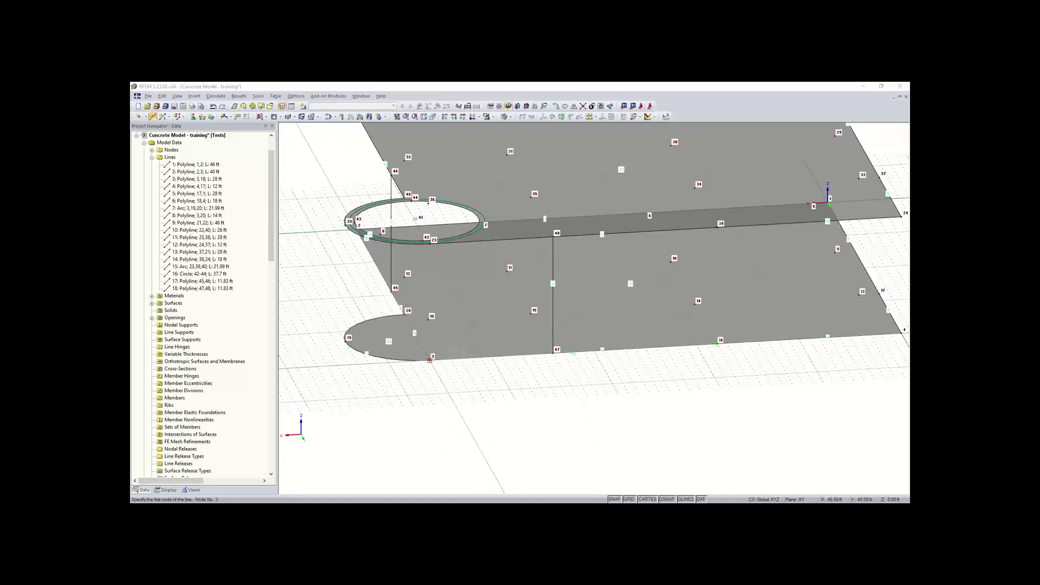
pyautogui.click(430, 359)
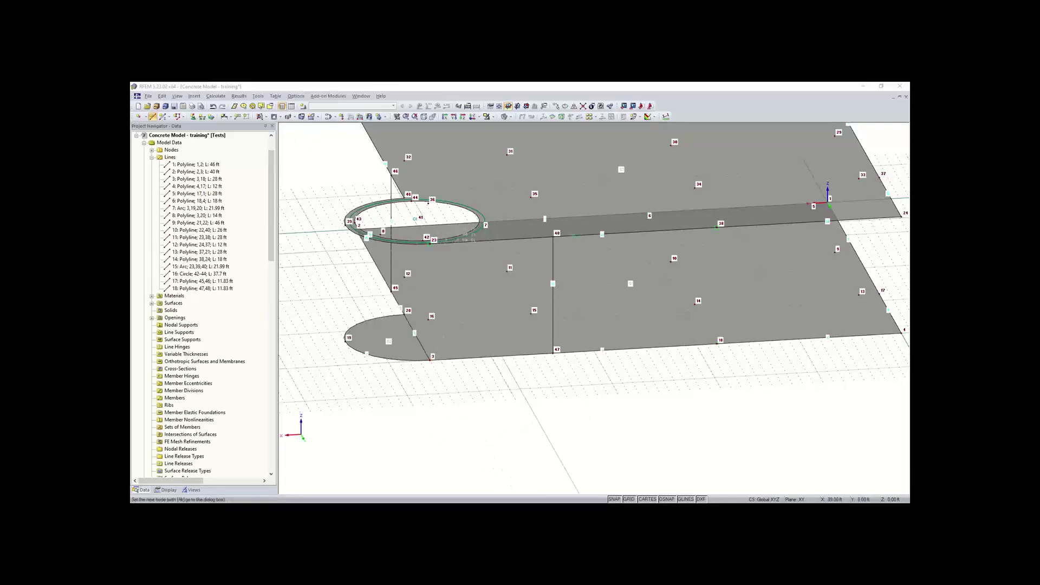
pyautogui.click(430, 243)
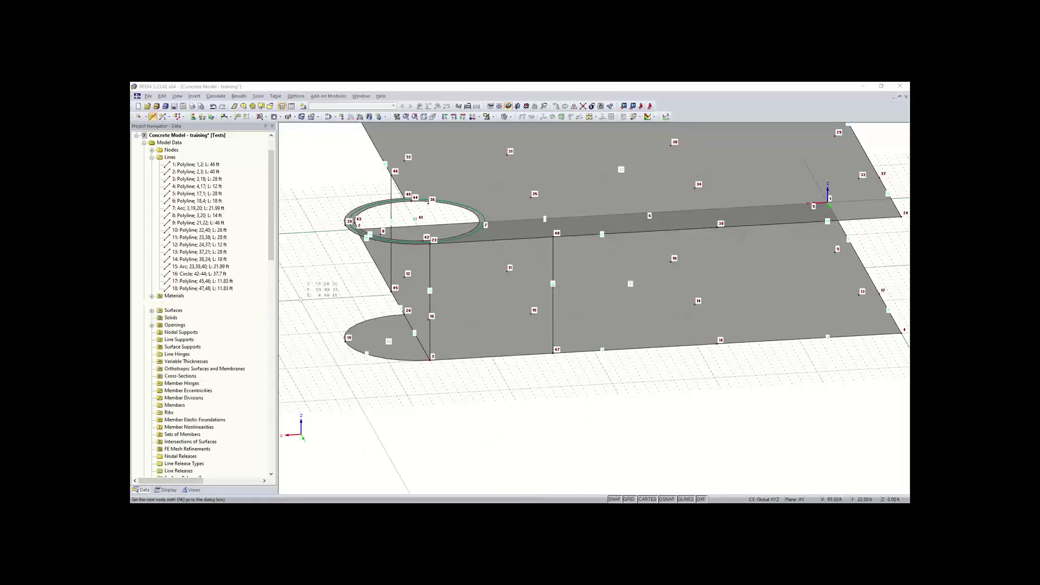
pyautogui.keyDown('ctrl'); pyautogui.moveTo(312, 303); pyautogui.dragTo(653, 325, button='middle'); pyautogui.keyUp('ctrl')
pyautogui.click(645, 235)
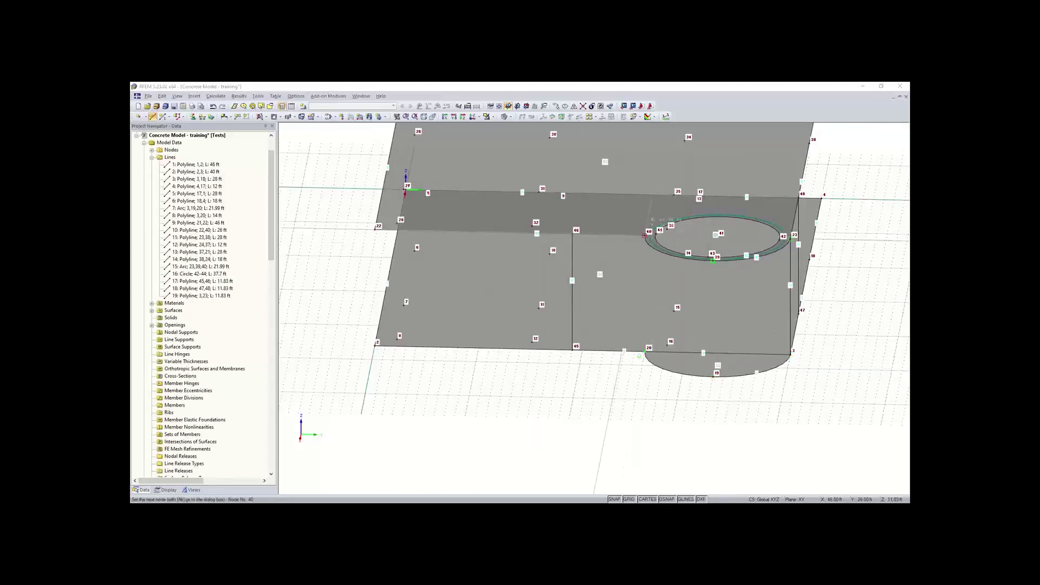
pyautogui.click(645, 351)
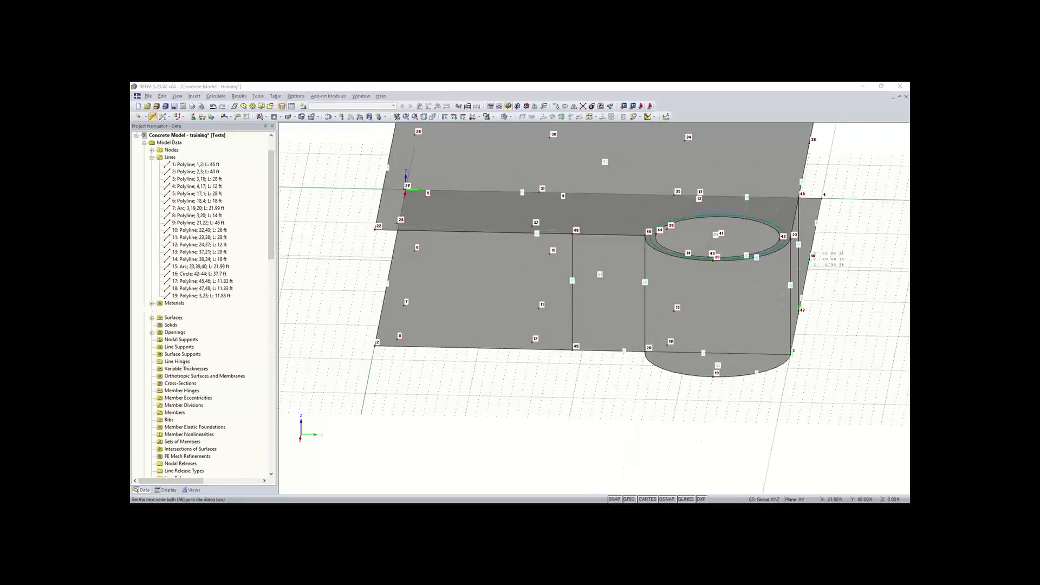
pyautogui.keyDown('ctrl'); pyautogui.moveTo(807, 224); pyautogui.dragTo(426, 387, button='middle'); pyautogui.keyUp('ctrl')
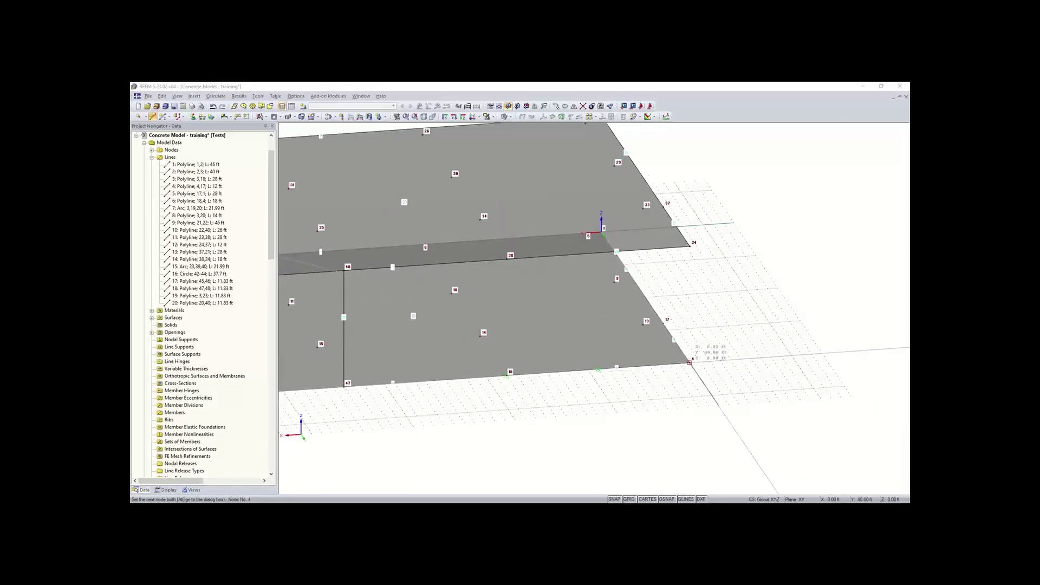
pyautogui.click(691, 361)
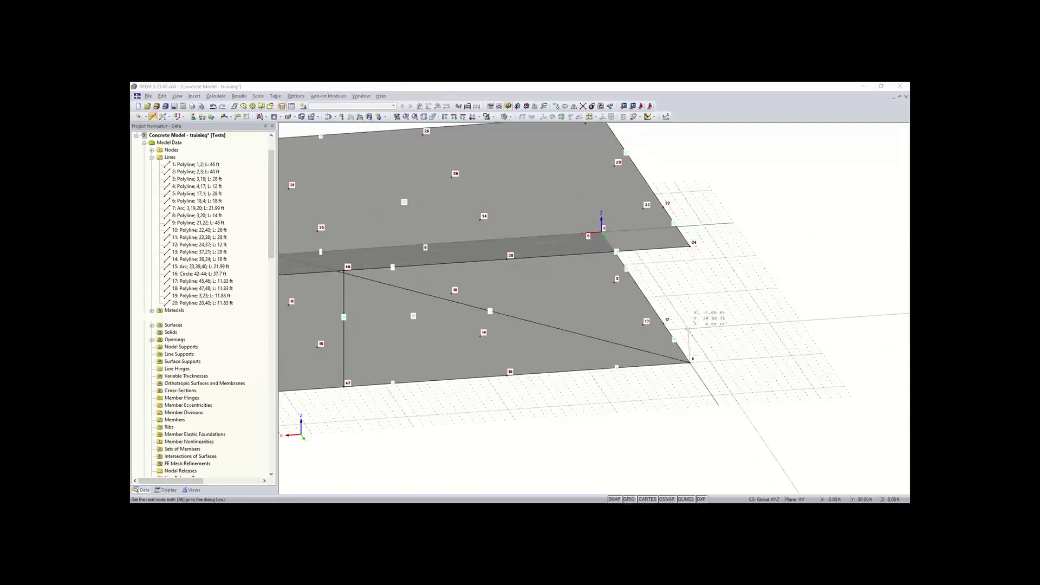
pyautogui.press('Escape')
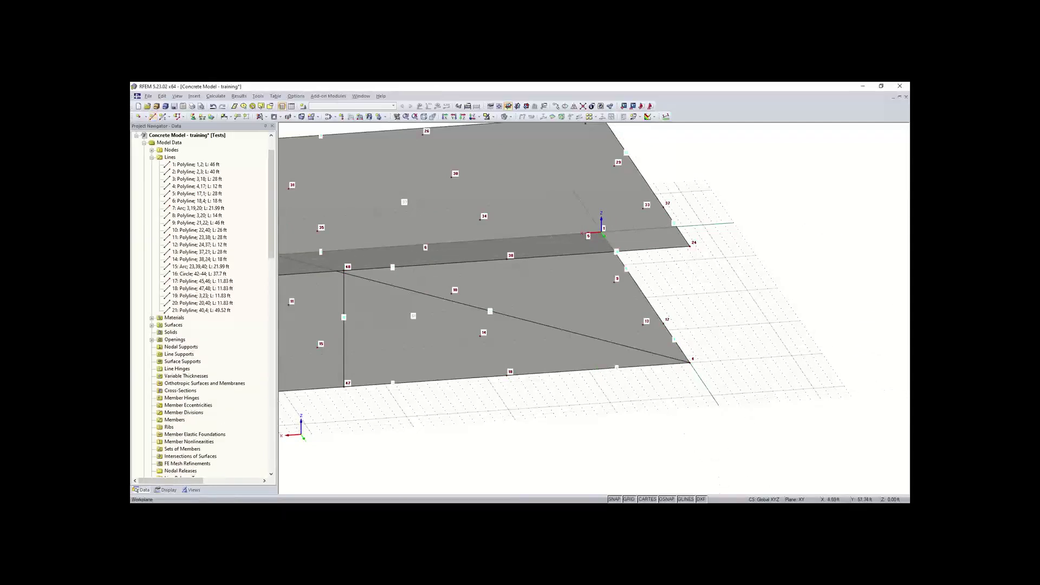
pyautogui.hotkey('ctrl', 'z')
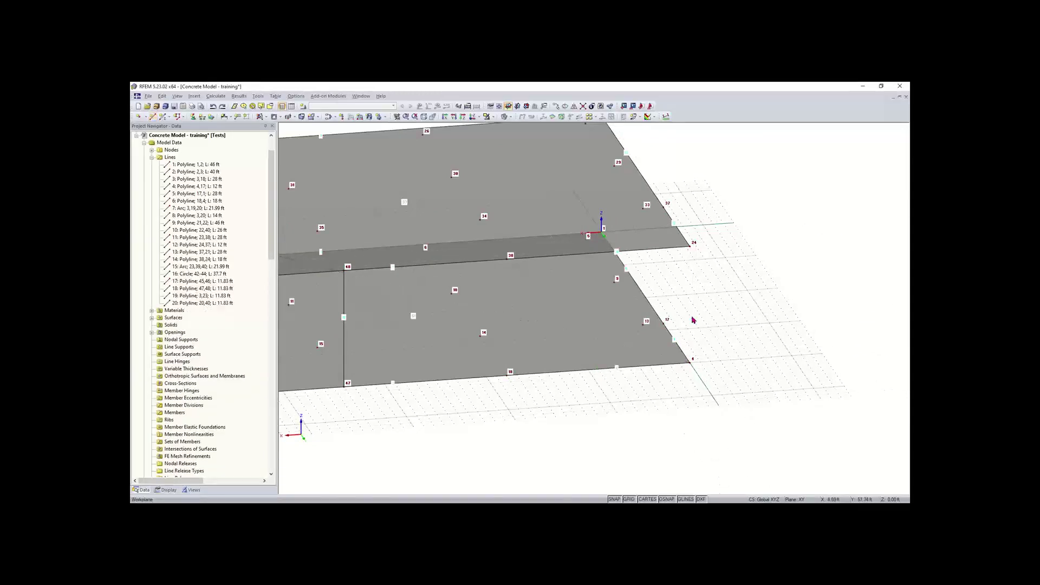
# Draw three vertical lines between the slabs, joining nodes 4 and 24, nodes 18 and 38, and nodes 17 and 37.
pyautogui.click(152, 118)
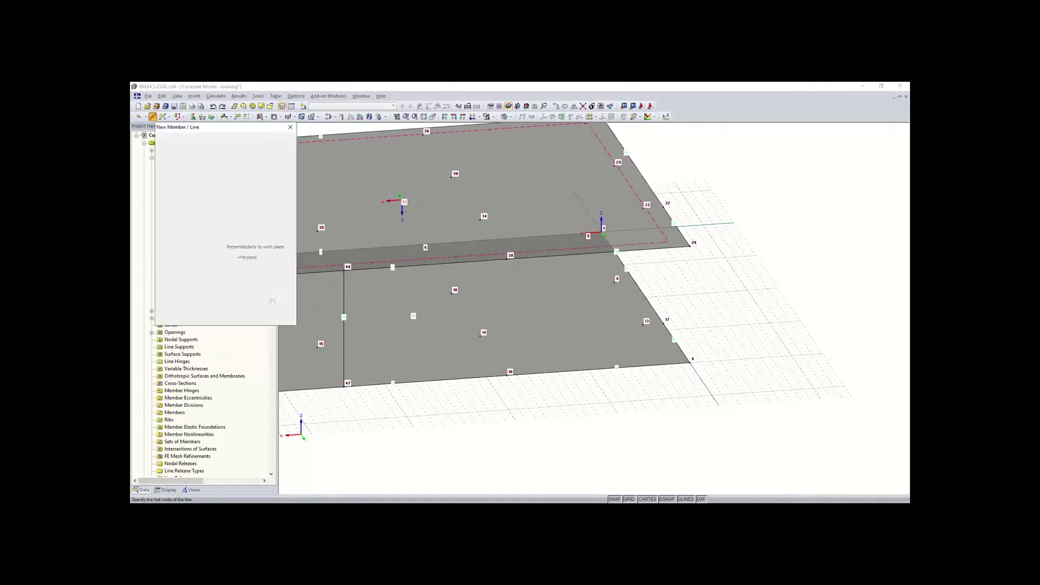
pyautogui.click(689, 361)
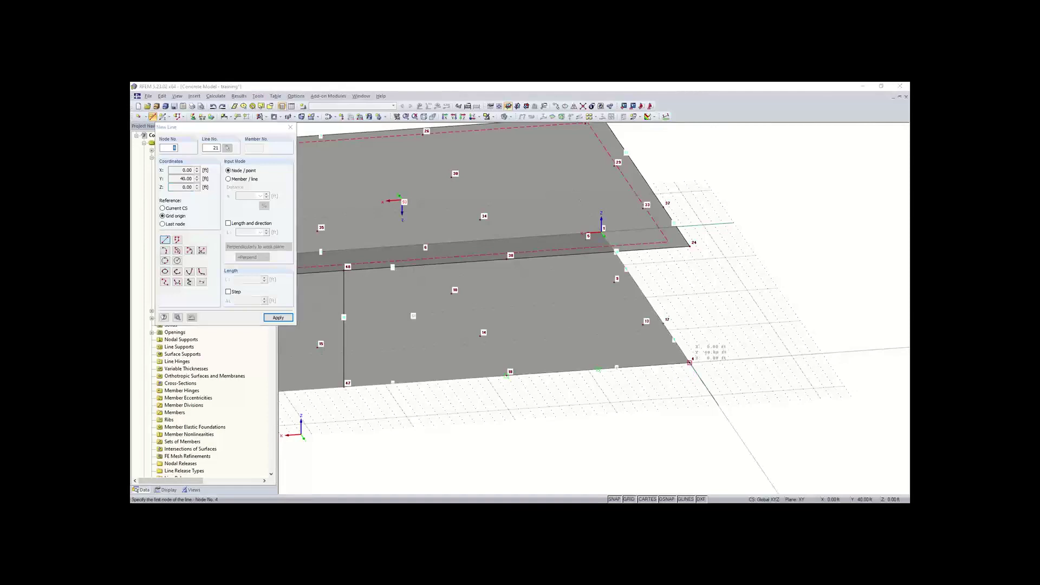
pyautogui.click(689, 247)
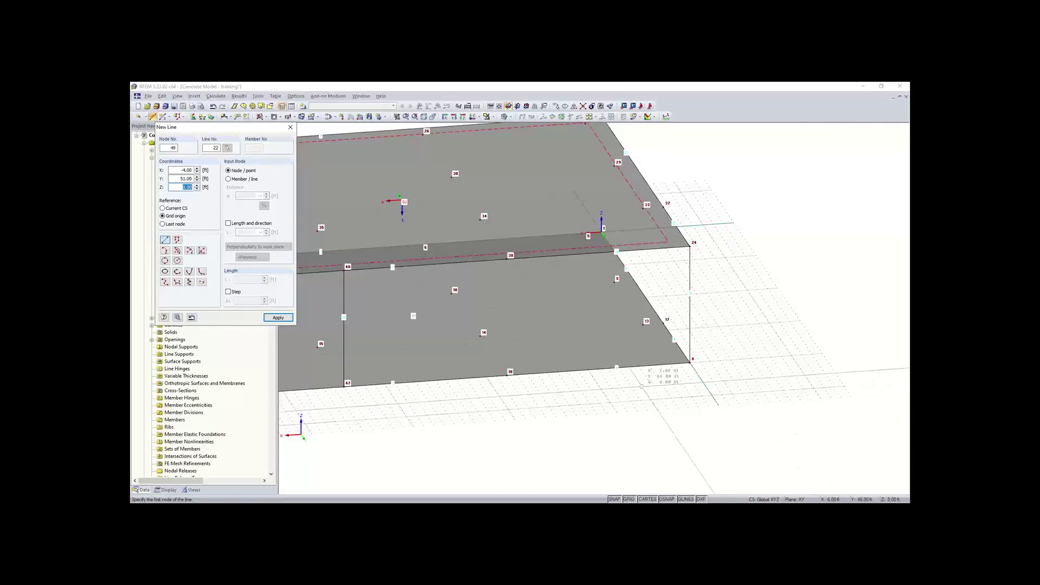
pyautogui.click(507, 375)
pyautogui.click(508, 255)
pyautogui.keyDown('ctrl'); pyautogui.moveTo(563, 412); pyautogui.dragTo(604, 455, button='middle'); pyautogui.keyUp('ctrl')
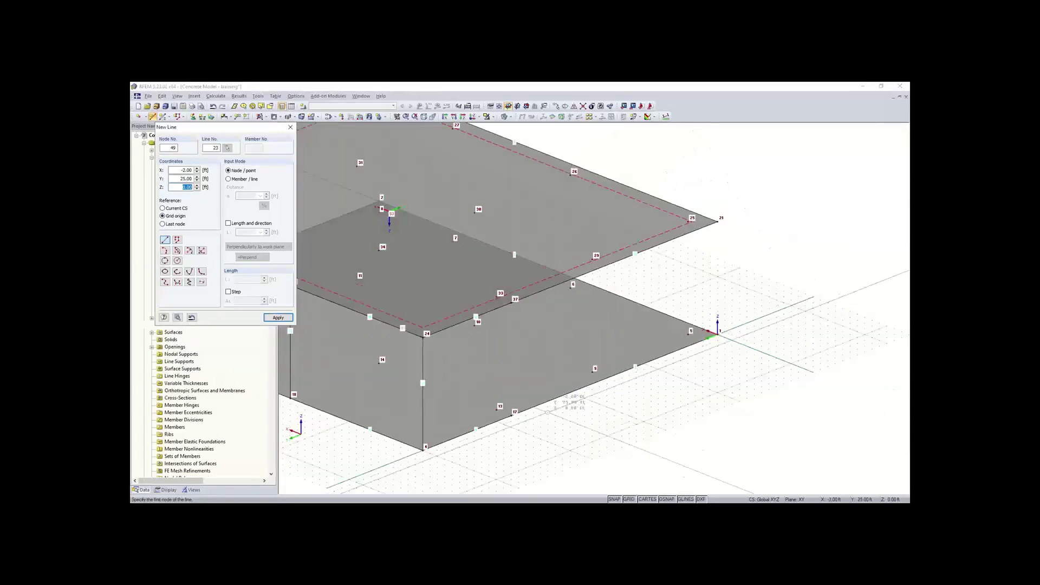
pyautogui.click(511, 415)
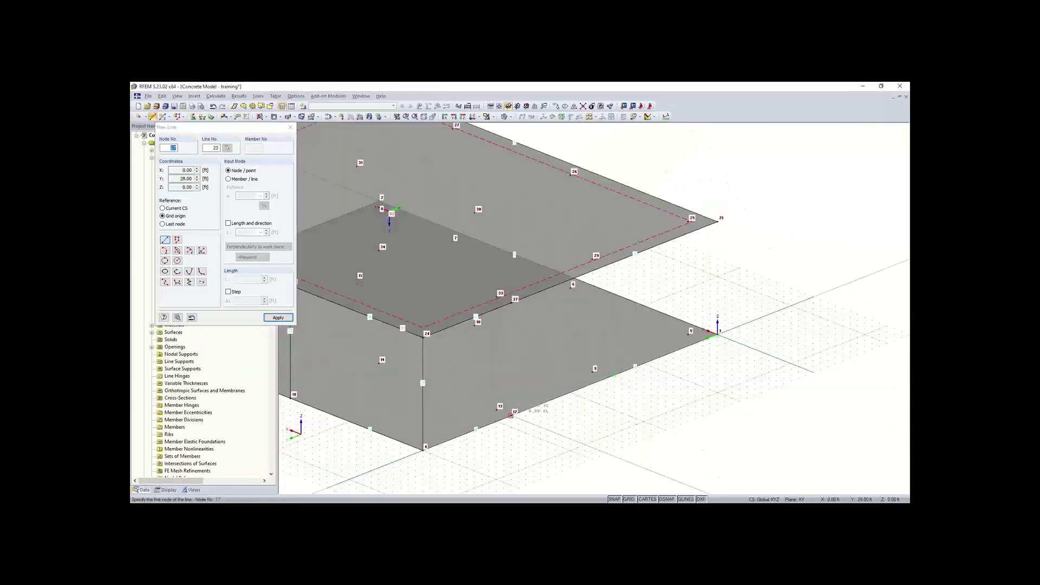
pyautogui.click(512, 300)
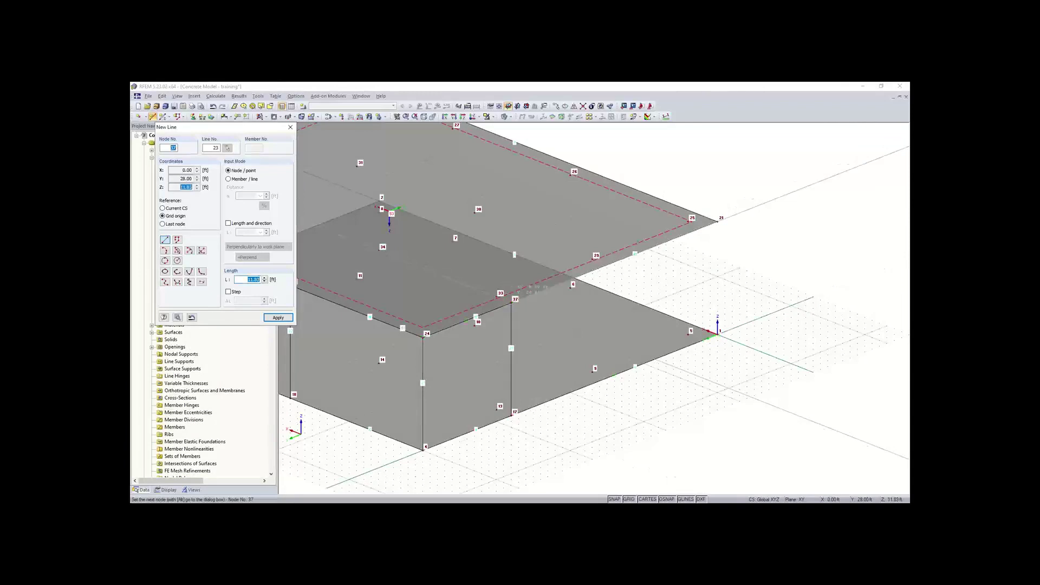
pyautogui.rightClick(516, 444)
# Run Connect Lines or Members over the whole model so the slab edges split at the vertical lines' nodes.
pyautogui.scroll(-3, 464, 469)
pyautogui.moveTo(464, 469); pyautogui.dragTo(592, 399, button='middle')
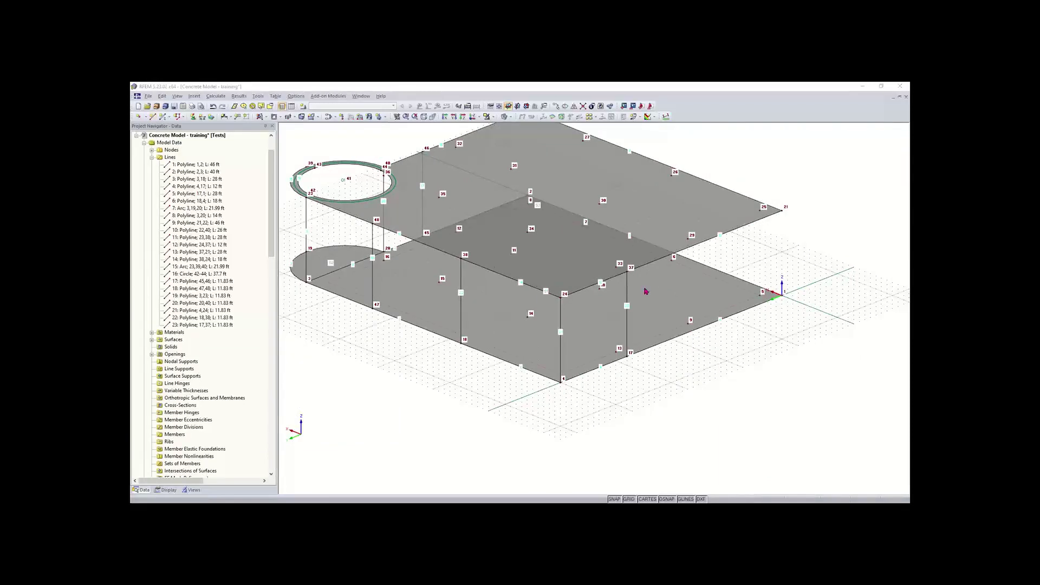
pyautogui.scroll(-1, 438, 295)
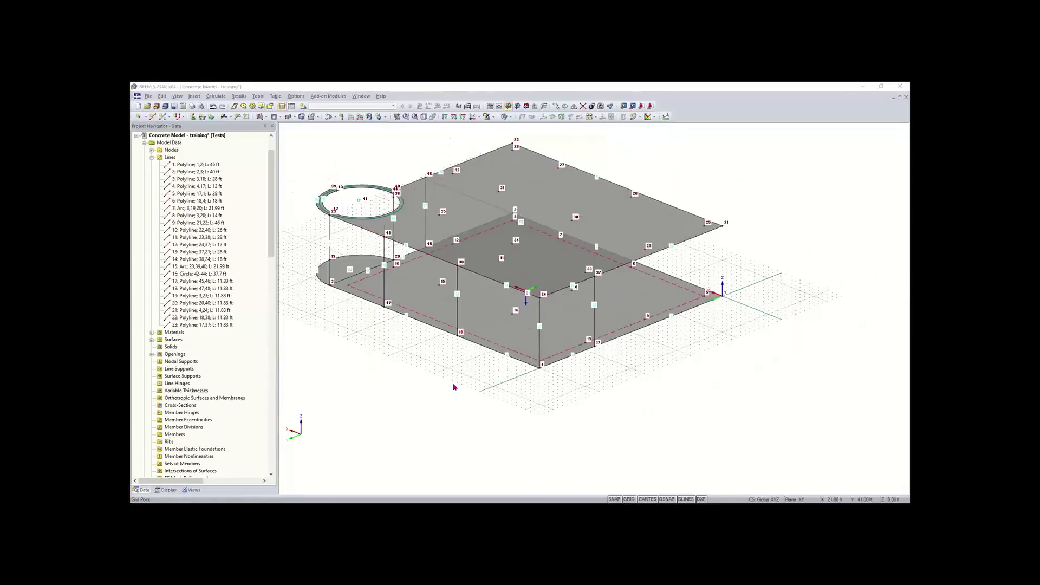
pyautogui.scroll(-1, 491, 329)
pyautogui.moveTo(488, 327); pyautogui.dragTo(485, 368, button='middle')
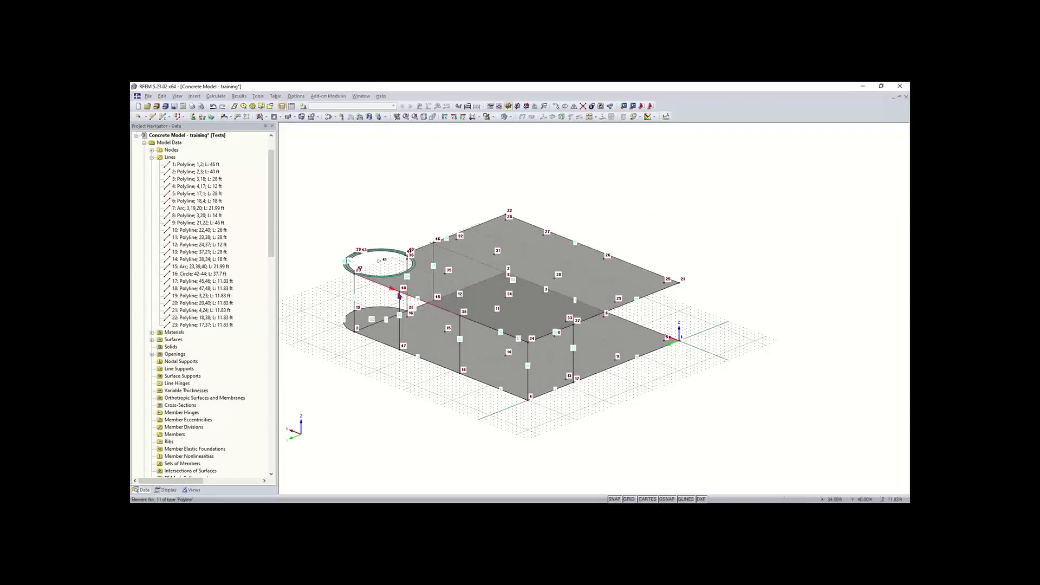
pyautogui.click(583, 108)
pyautogui.moveTo(746, 159); pyautogui.dragTo(305, 415)
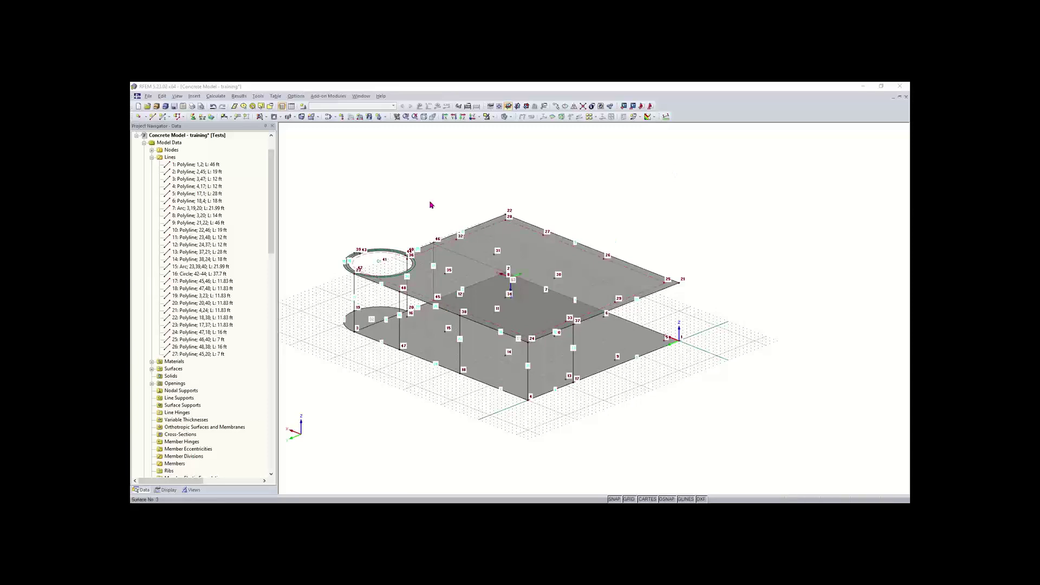
# Review where automatic connection of lines and members is set, including the contact option in the New Line details.
pyautogui.rightClick(404, 187)
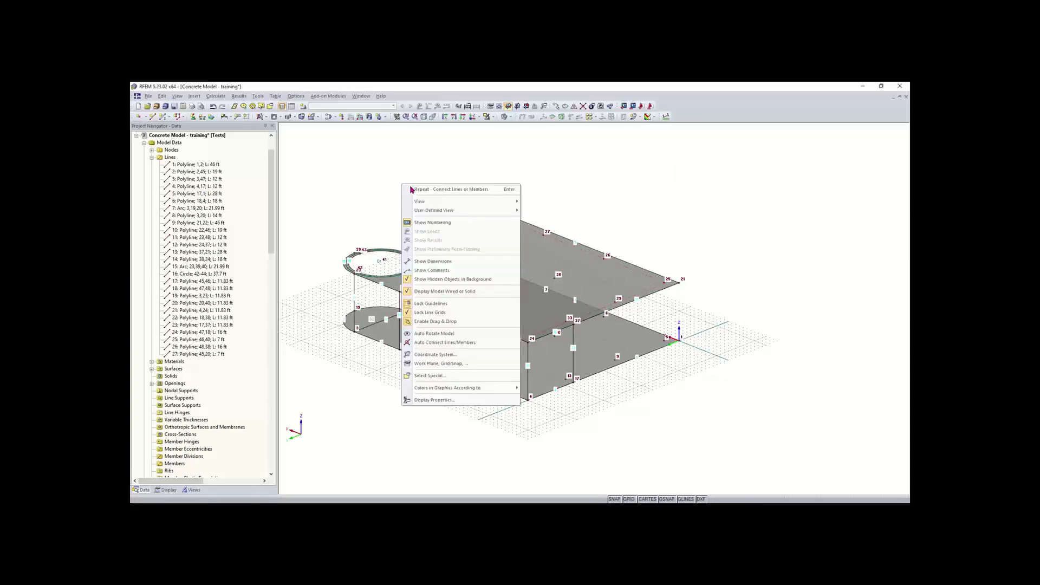
pyautogui.click(449, 343)
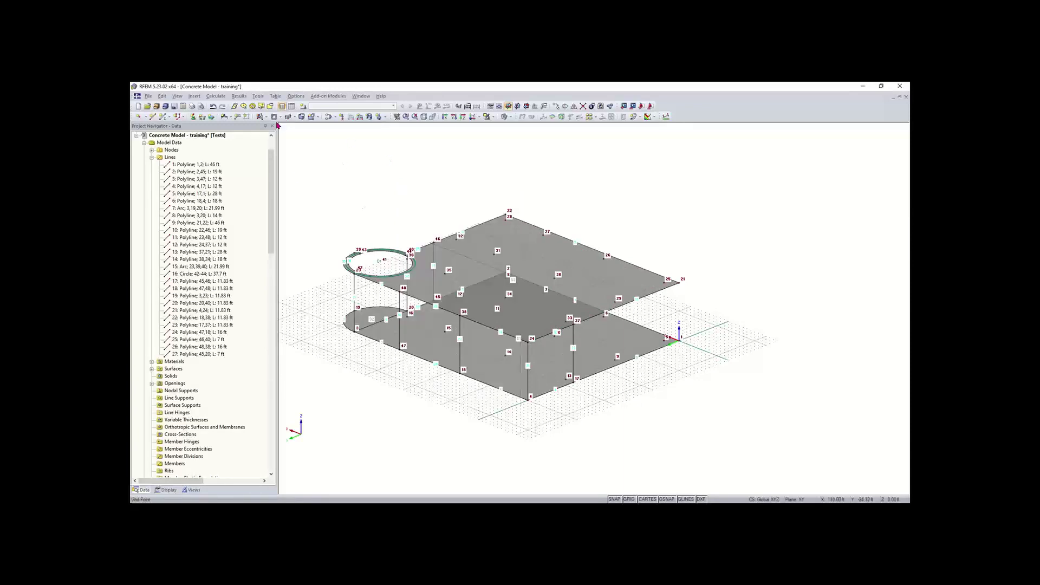
pyautogui.click(153, 117)
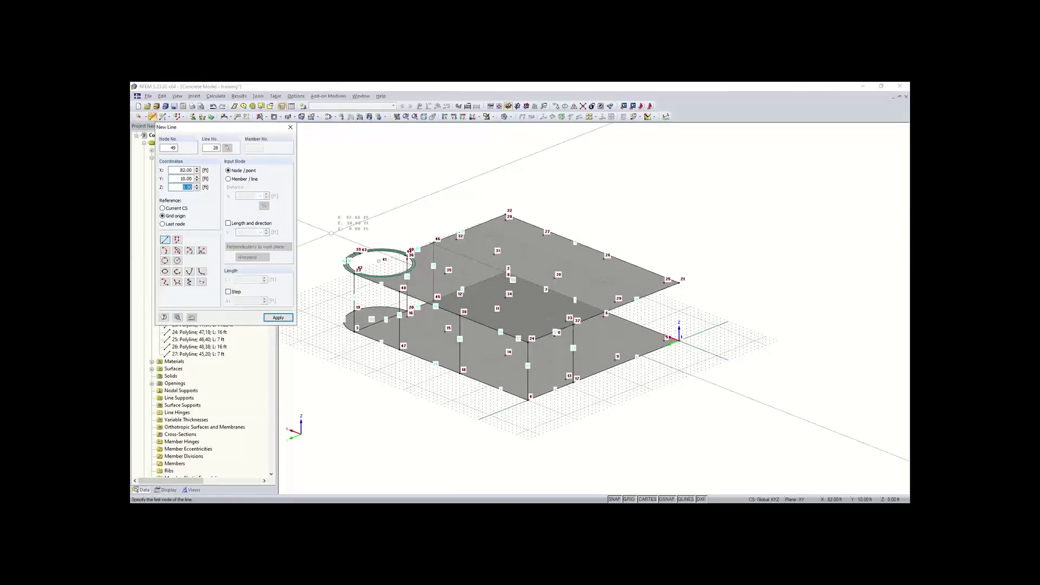
pyautogui.click(178, 318)
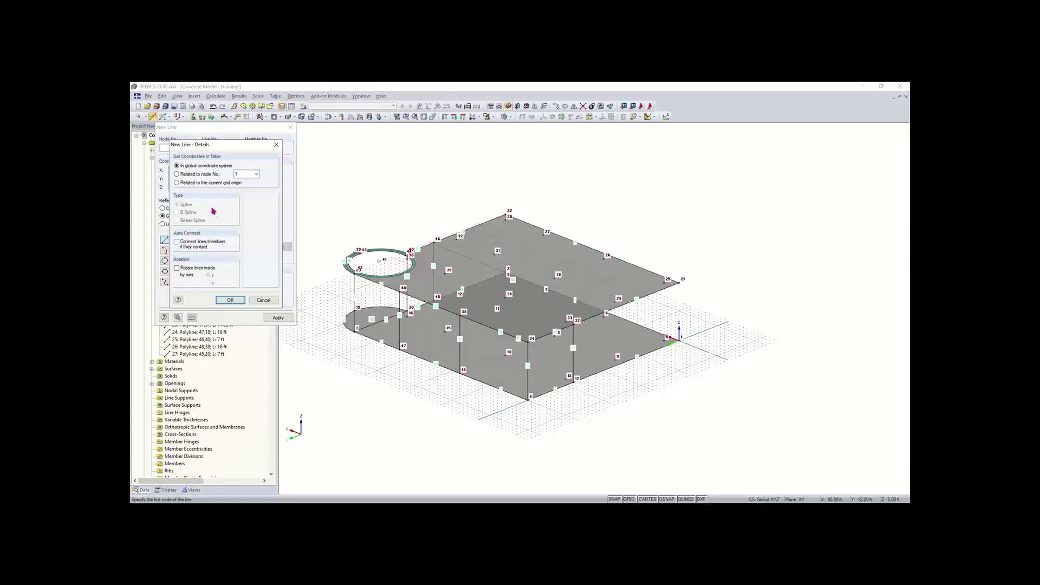
pyautogui.click(265, 299)
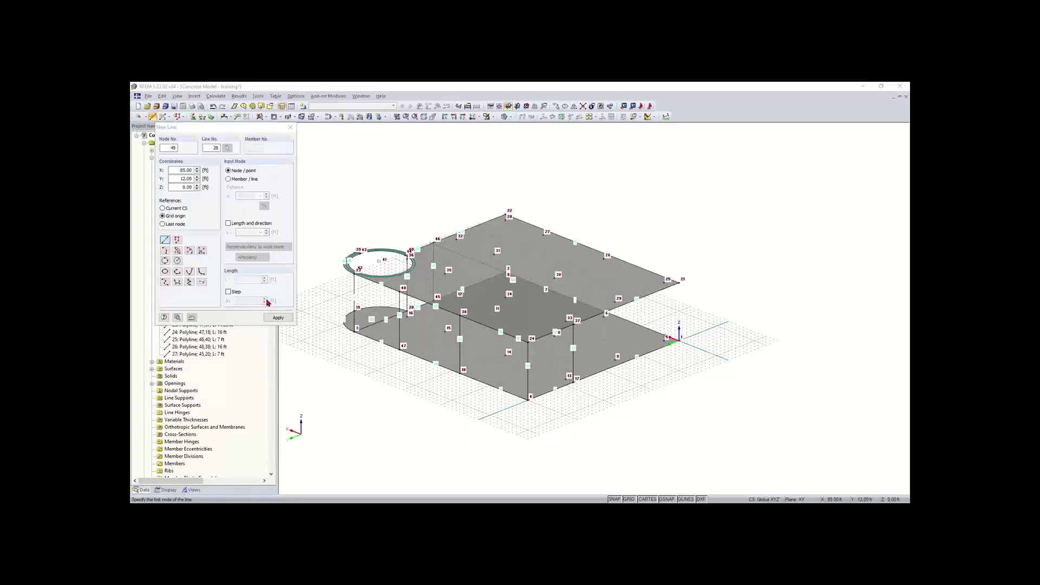
pyautogui.click(290, 128)
pyautogui.press('Escape')
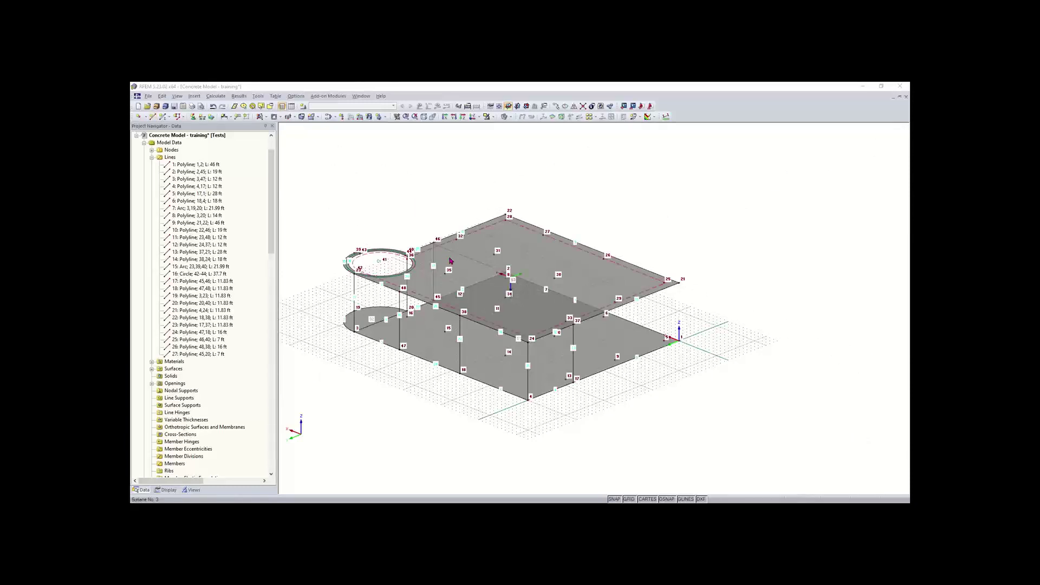
# Create an 8 in thick plane wall surface of Concrete f'c = 4000 psi from boundary lines 4, 12, 23 and 21.
pyautogui.click(265, 118)
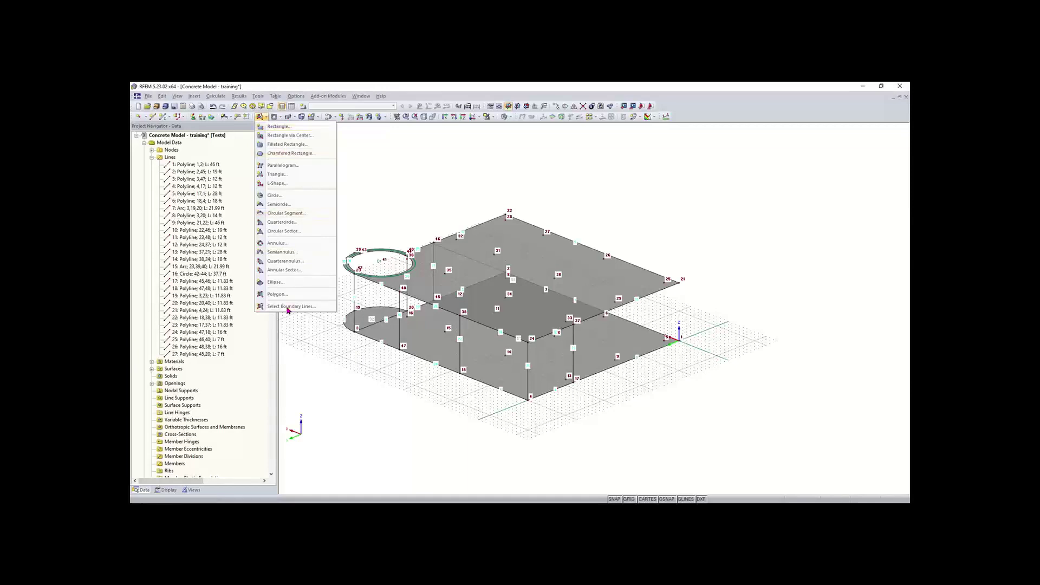
pyautogui.click(304, 306)
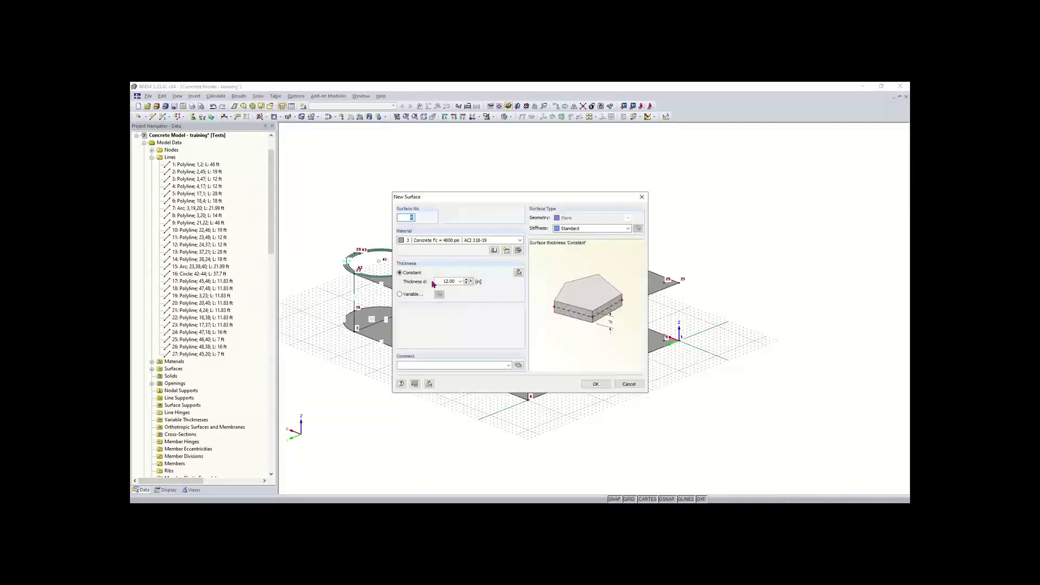
pyautogui.click(439, 281)
pyautogui.write('8')
pyautogui.click(439, 280)
pyautogui.click(595, 384)
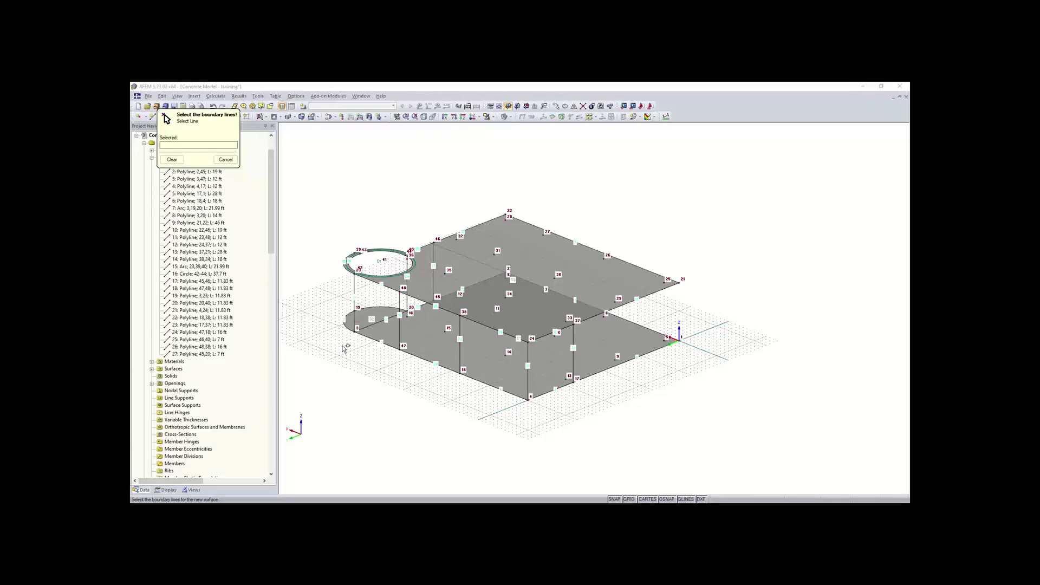
pyautogui.scroll(1, 562, 381)
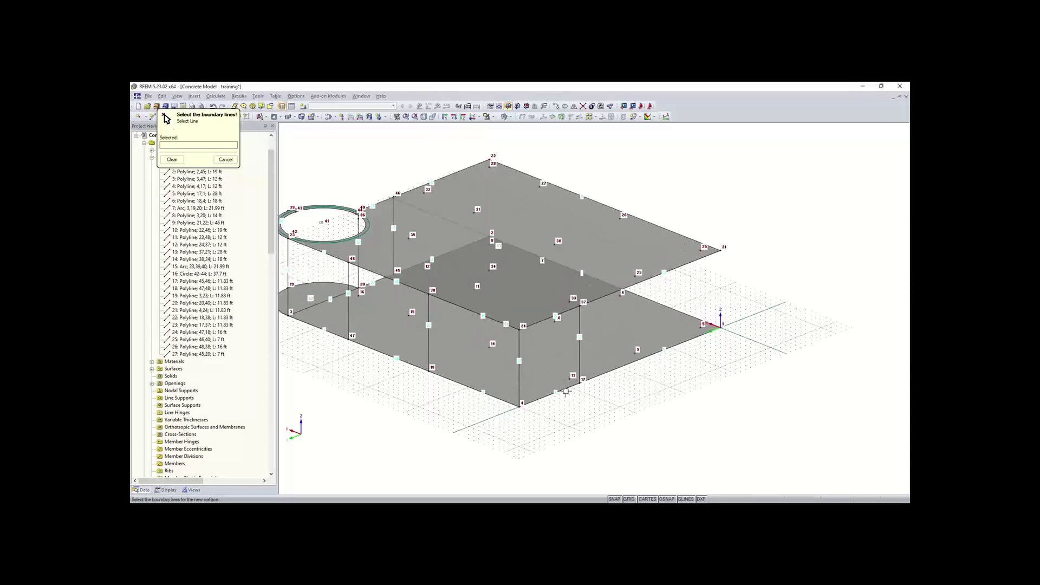
pyautogui.click(566, 391)
pyautogui.click(580, 355)
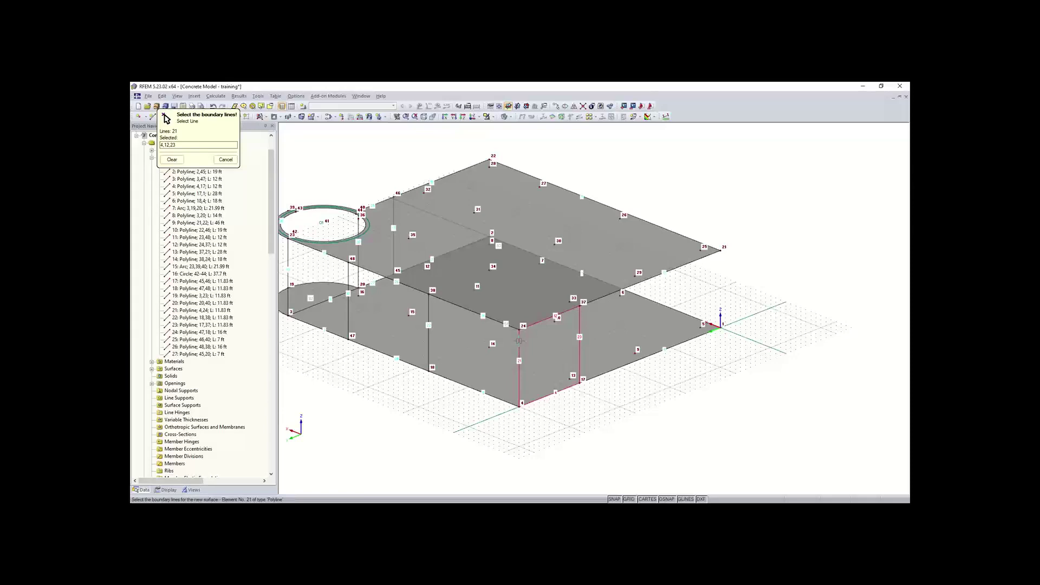
pyautogui.click(519, 341)
# Create a plane wall surface between the slabs from boundary lines 6, 22, 14 and 21.
pyautogui.click(482, 394)
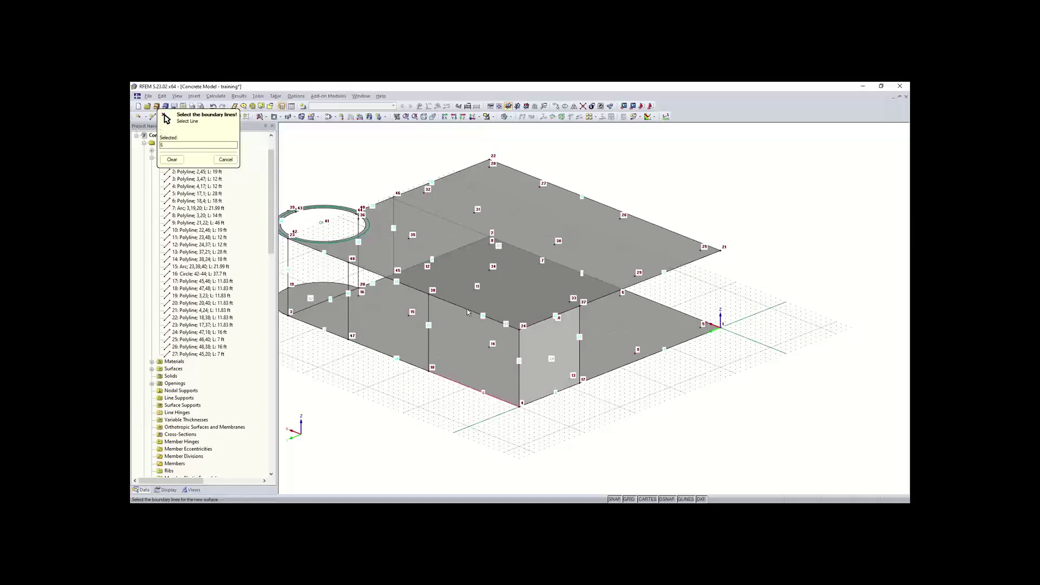
pyautogui.scroll(1, 467, 320)
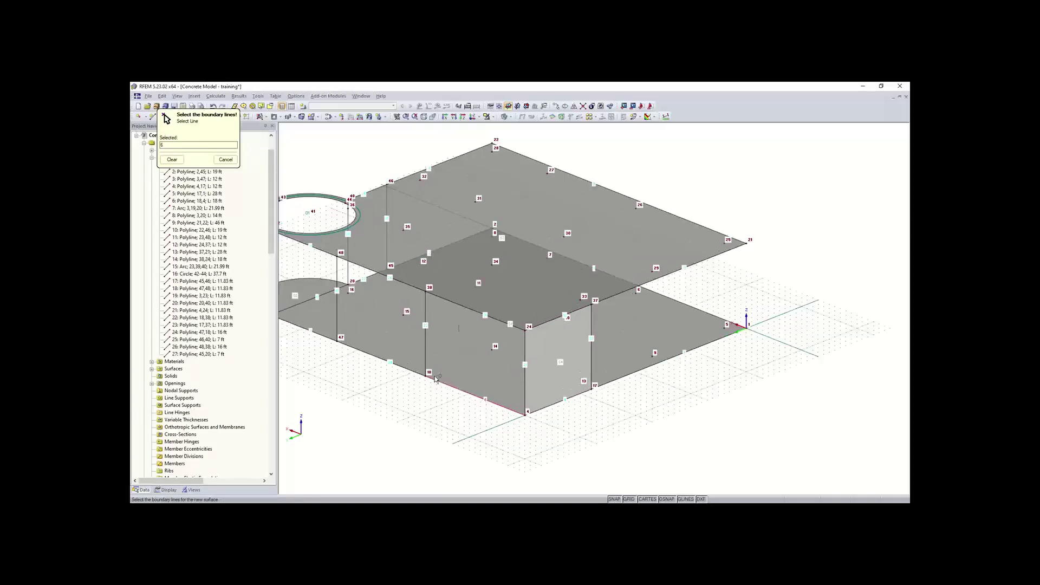
pyautogui.click(426, 346)
pyautogui.click(488, 316)
pyautogui.press('Escape')
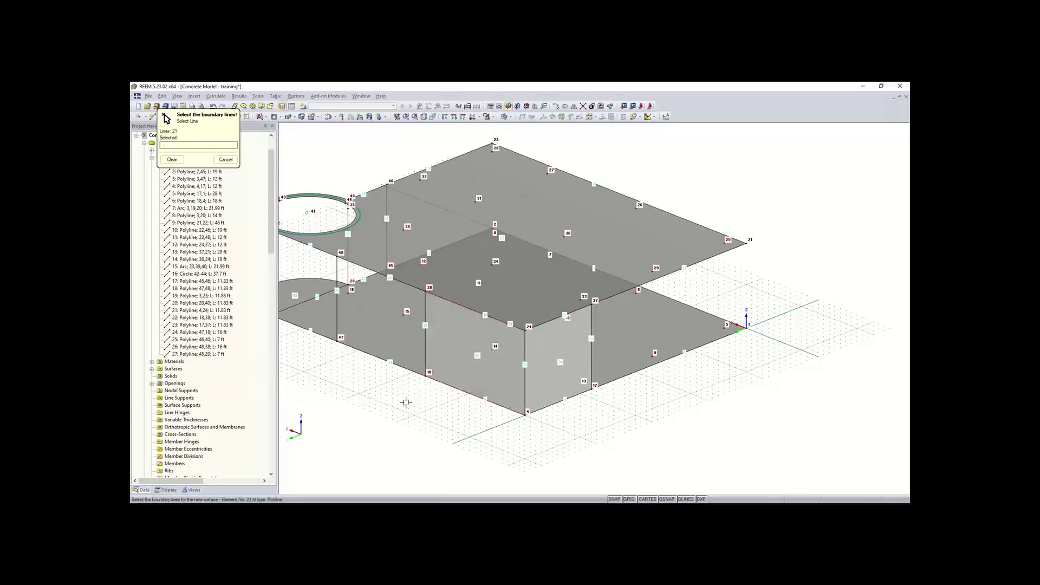
# Create a plane wall surface beside the semi-circular extension from boundary lines 3, 18, 11 and 19.
pyautogui.moveTo(441, 407); pyautogui.dragTo(483, 412, button='middle')
pyautogui.scroll(4, 545, 420)
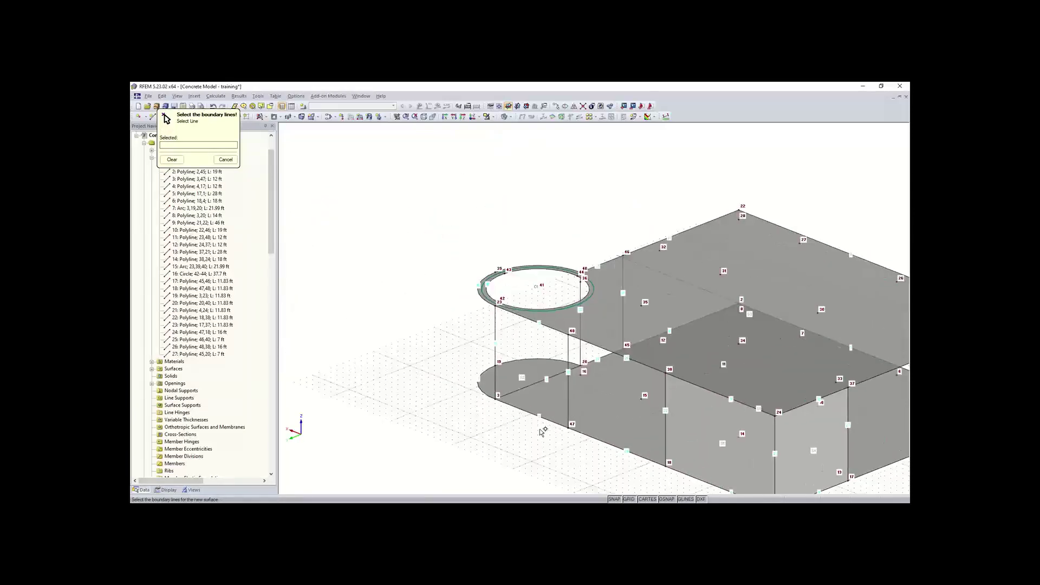
pyautogui.click(547, 416)
pyautogui.click(582, 399)
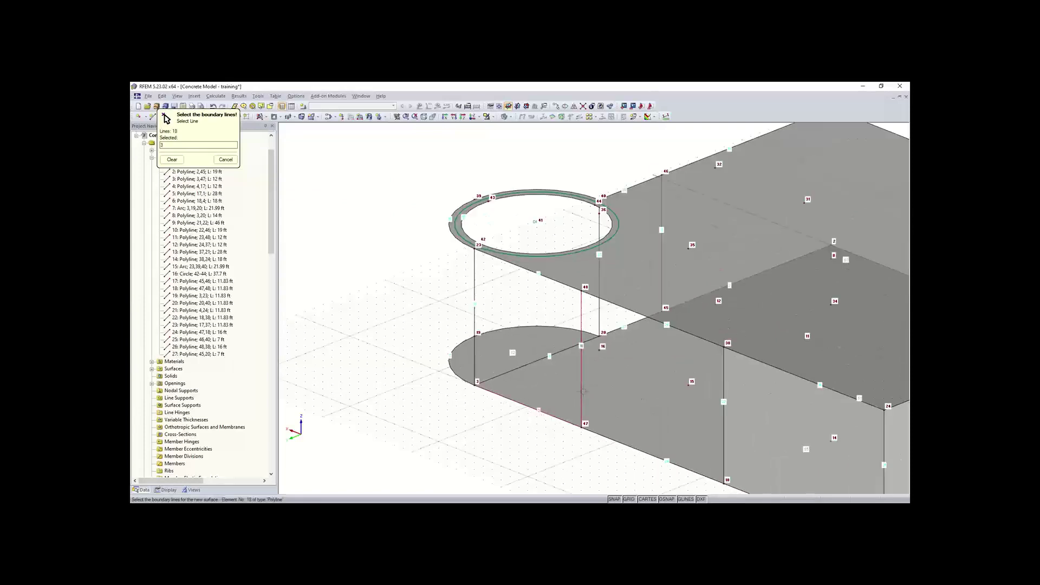
pyautogui.click(554, 281)
pyautogui.click(477, 300)
# Create a plane wall surface on the opposite side of the semi-circular extension from boundary lines 27, 17, 25 and 20.
pyautogui.keyDown('ctrl'); pyautogui.moveTo(640, 255); pyautogui.dragTo(538, 187, button='middle'); pyautogui.keyUp('ctrl')
pyautogui.scroll(-2, 428, 345)
pyautogui.moveTo(428, 346); pyautogui.dragTo(488, 347, button='middle')
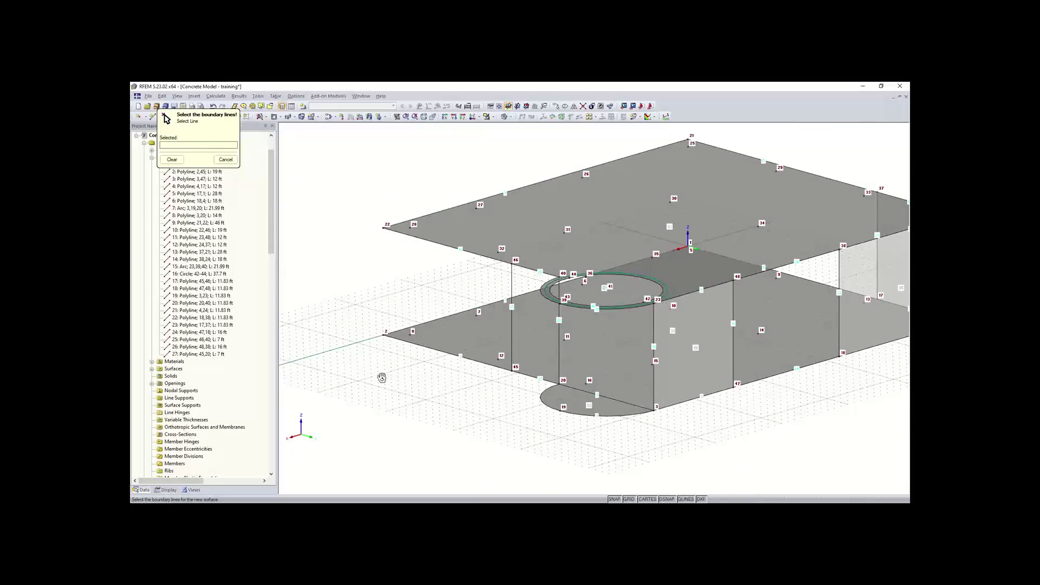
pyautogui.keyDown('ctrl'); pyautogui.moveTo(382, 377); pyautogui.dragTo(420, 379, button='middle'); pyautogui.keyUp('ctrl')
pyautogui.click(514, 375)
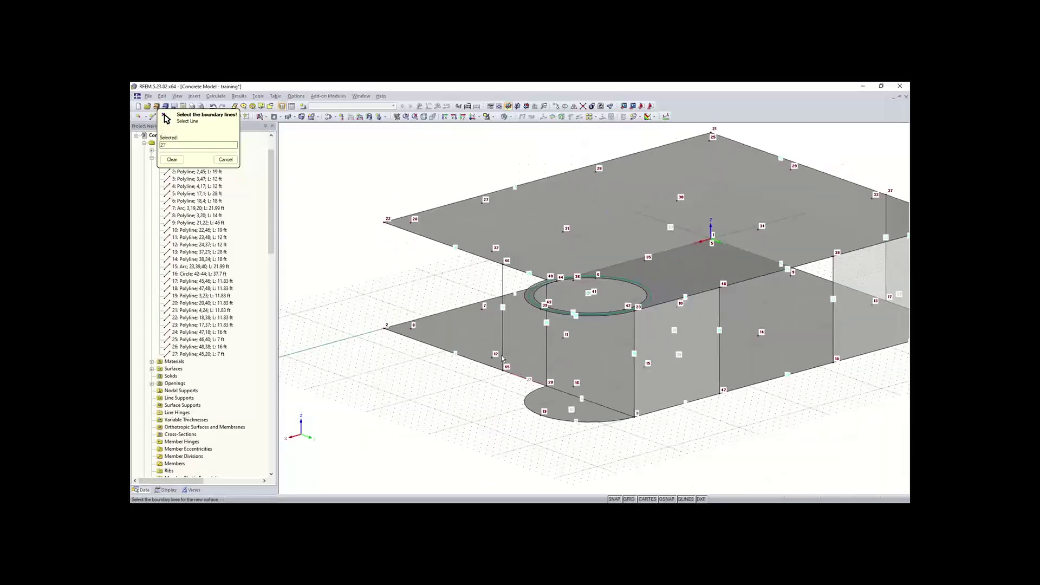
pyautogui.click(504, 336)
pyautogui.click(512, 265)
pyautogui.click(547, 324)
pyautogui.press('Escape')
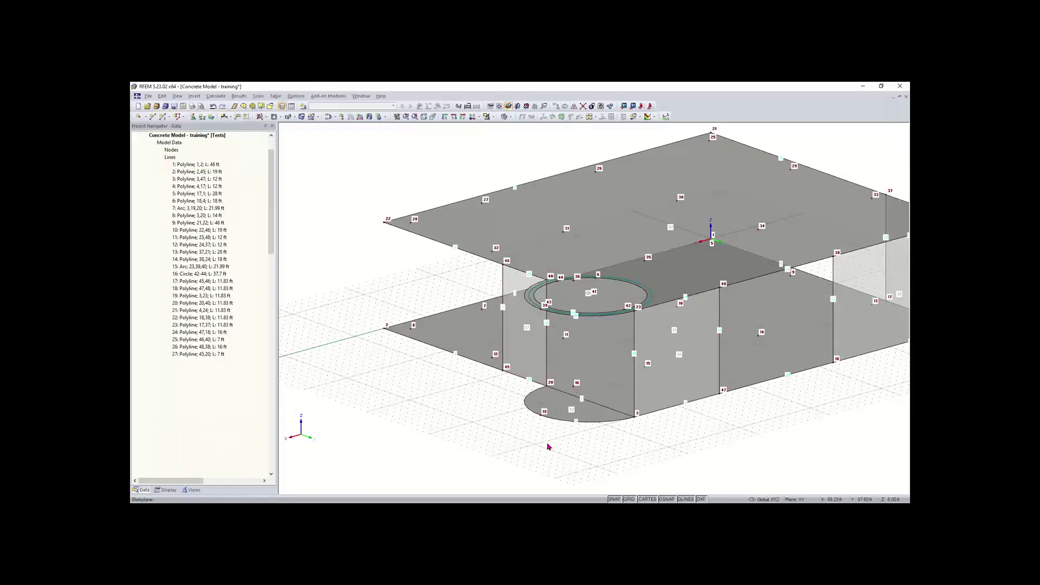
# Create an 8 in thick curved quadrangle surface of Concrete f'c = 4000 psi around the semi-circular extension from lines 7, 19, 15 and 20.
pyautogui.moveTo(531, 435); pyautogui.dragTo(467, 411, button='middle')
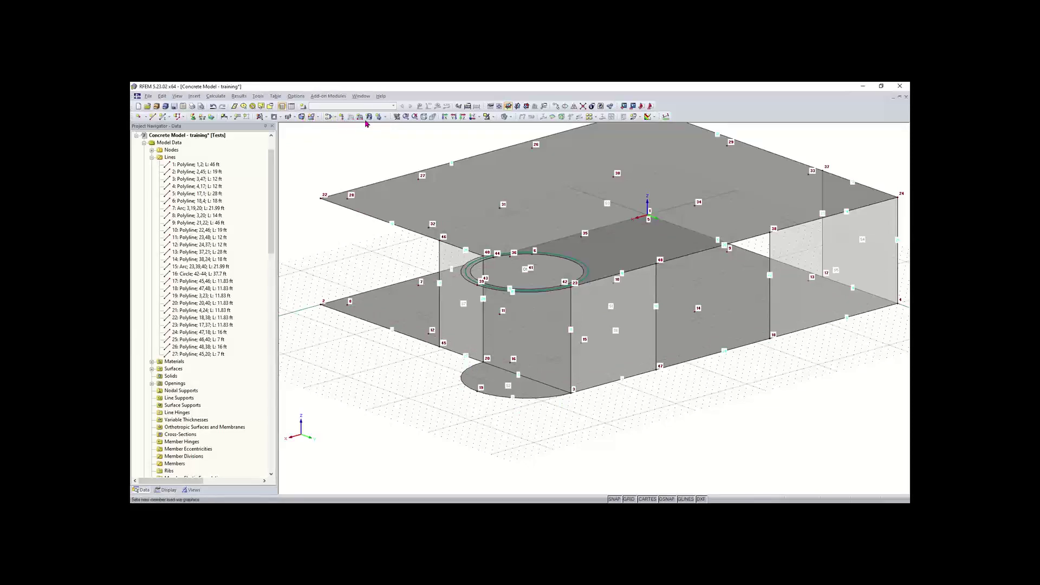
pyautogui.click(317, 118)
pyautogui.click(314, 117)
pyautogui.click(296, 117)
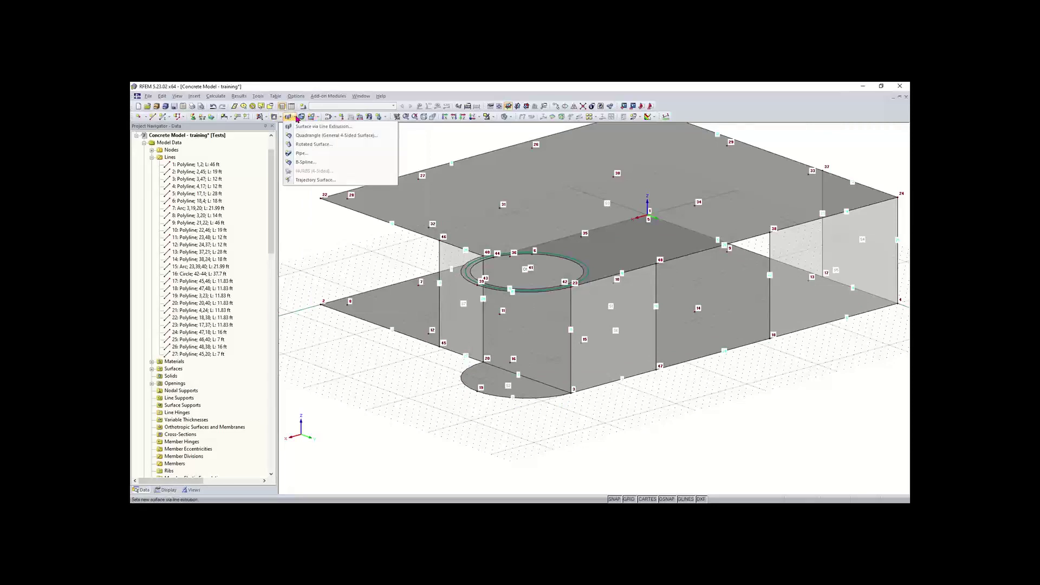
pyautogui.click(320, 140)
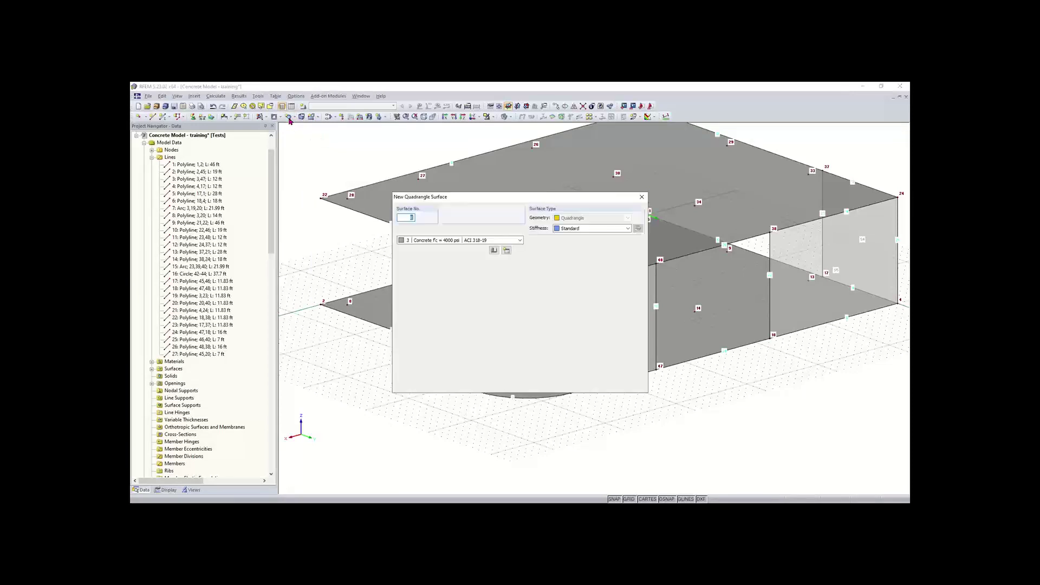
pyautogui.moveTo(449, 198); pyautogui.dragTo(509, 166)
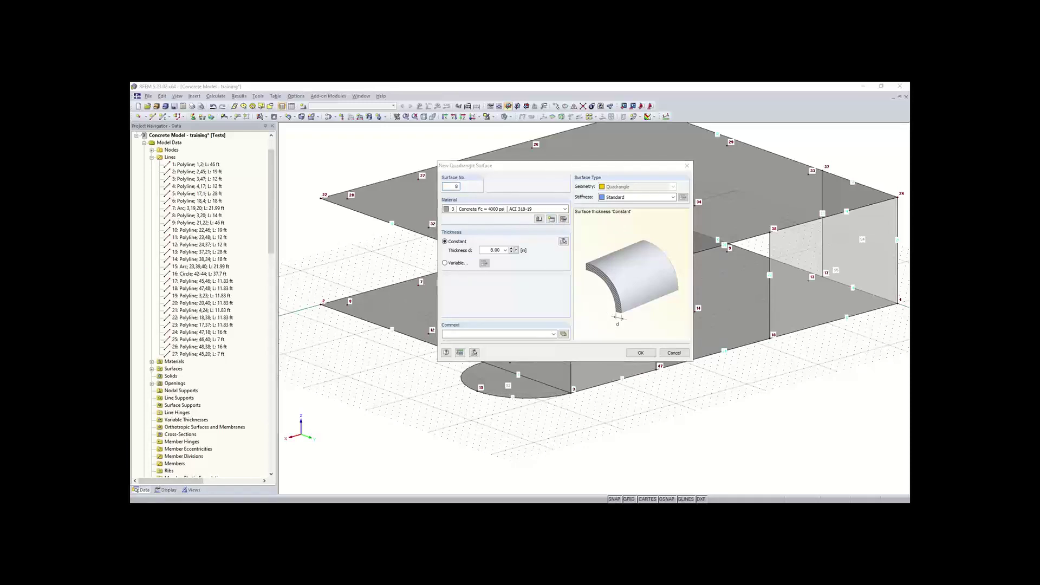
pyautogui.click(640, 353)
pyautogui.click(523, 401)
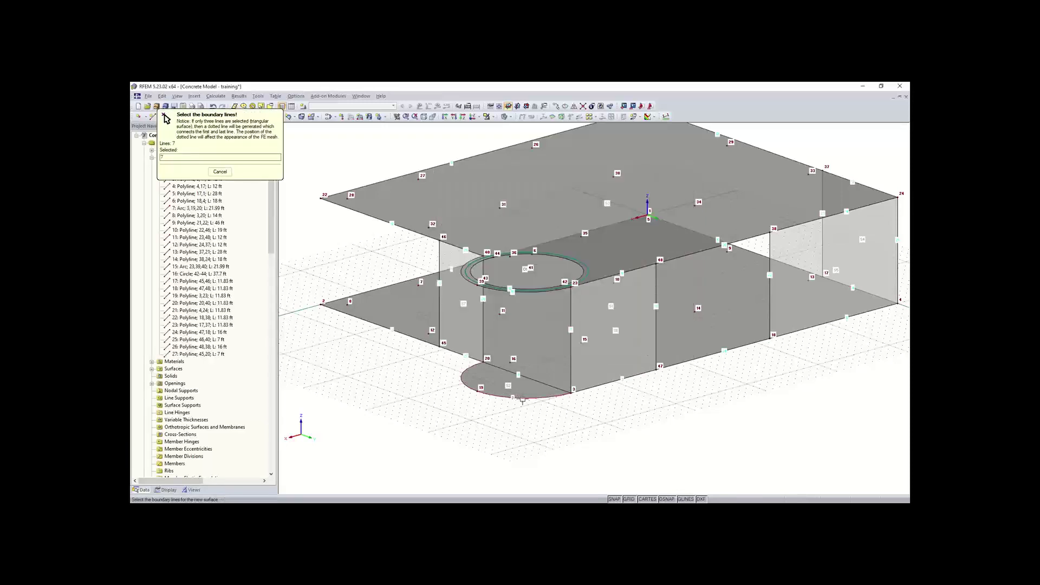
pyautogui.click(571, 370)
pyautogui.click(528, 293)
pyautogui.press('Escape')
pyautogui.moveTo(544, 418)
pyautogui.keyDown('ctrl'); pyautogui.mouseDown(button='middle')
pyautogui.moveTo(352, 392)
pyautogui.moveTo(485, 414)
pyautogui.moveTo(577, 414)
pyautogui.moveTo(551, 407)
pyautogui.mouseUp(button='middle'); pyautogui.keyUp('ctrl')
pyautogui.rightClick(550, 407)
pyautogui.press('Escape')
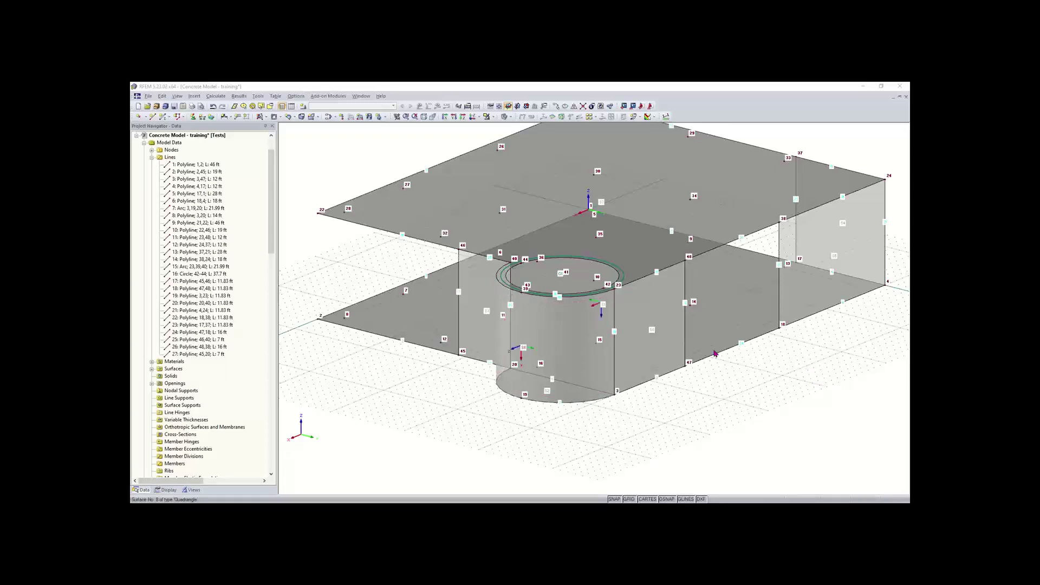
# Try a rectangular surface from node 18 to node 34 with the XY work plane, and undo it.
pyautogui.moveTo(643, 374); pyautogui.dragTo(479, 413, button='middle')
pyautogui.keyDown('ctrl'); pyautogui.moveTo(643, 372); pyautogui.dragTo(611, 371, button='middle'); pyautogui.keyUp('ctrl')
pyautogui.click(264, 117)
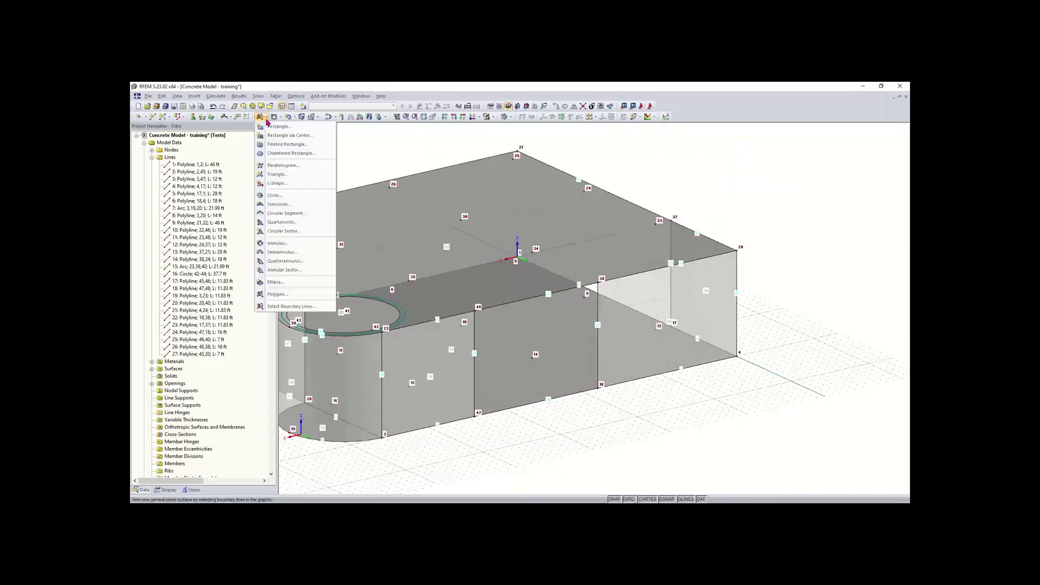
pyautogui.click(274, 127)
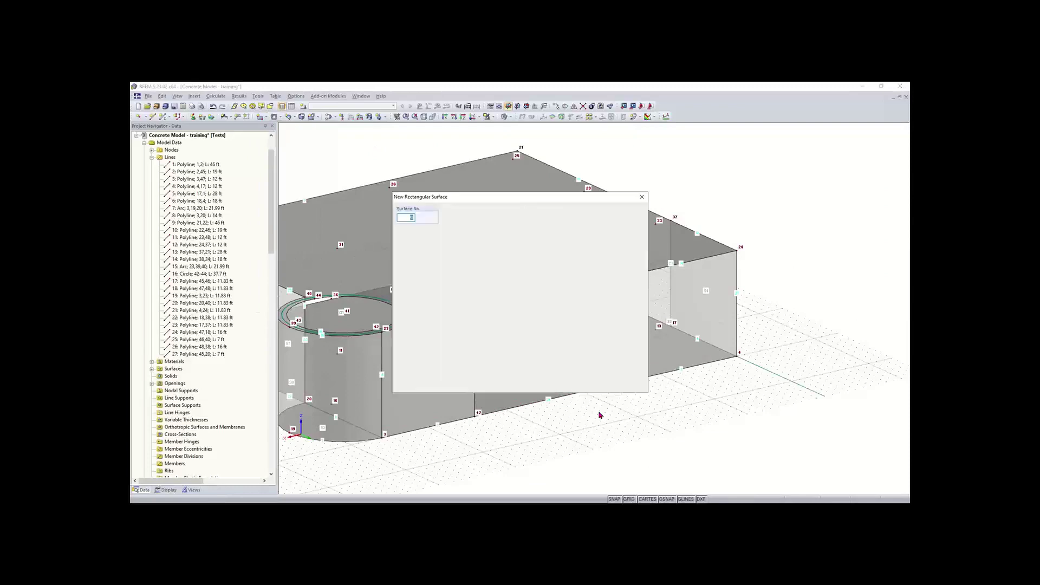
pyautogui.click(594, 384)
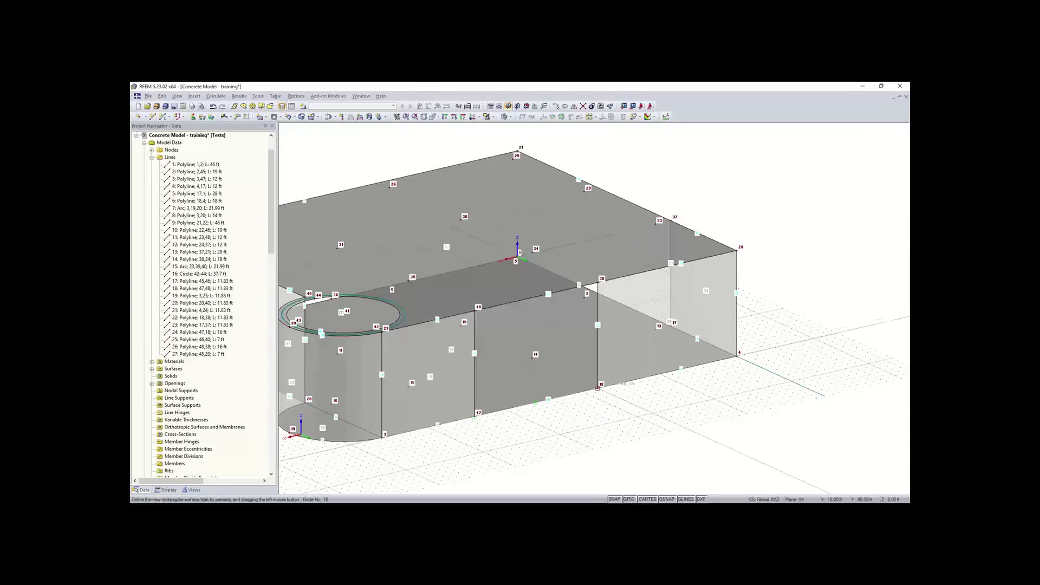
pyautogui.click(597, 388)
pyautogui.scroll(1, 518, 260)
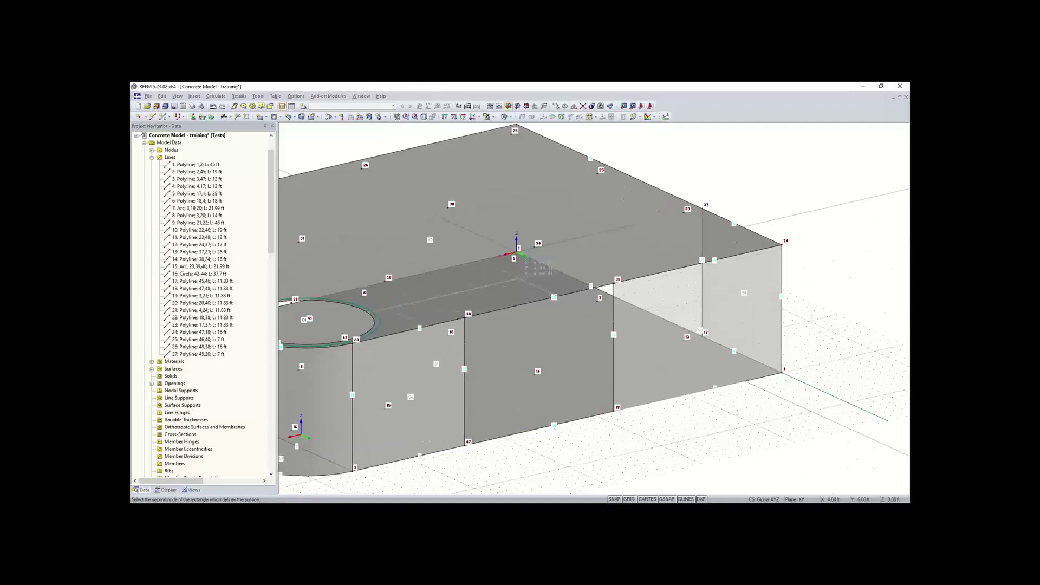
pyautogui.scroll(1, 533, 221)
pyautogui.scroll(1, 533, 221)
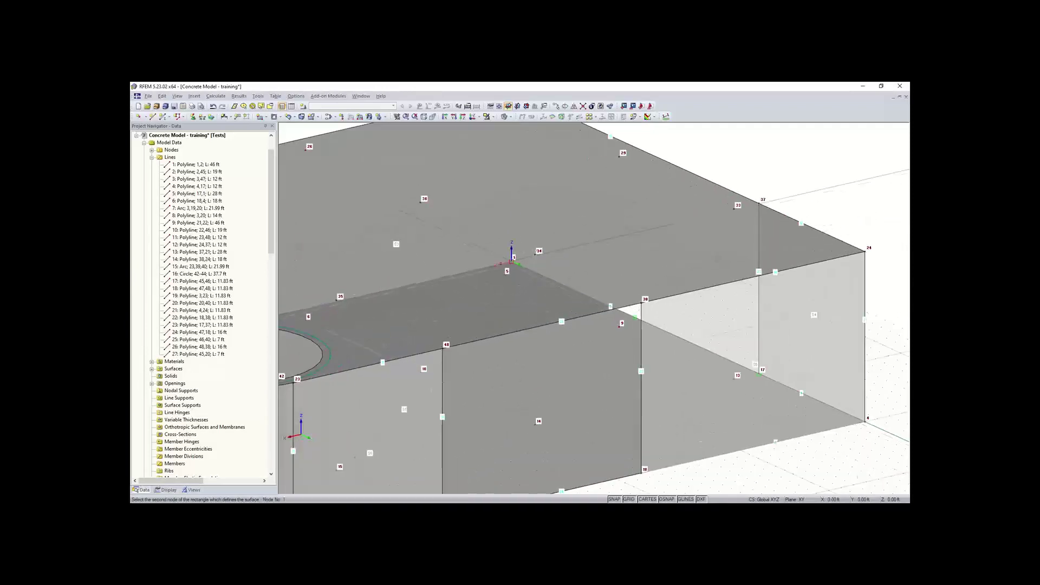
pyautogui.keyDown('ctrl'); pyautogui.moveTo(570, 352); pyautogui.dragTo(579, 322, button='middle'); pyautogui.keyUp('ctrl')
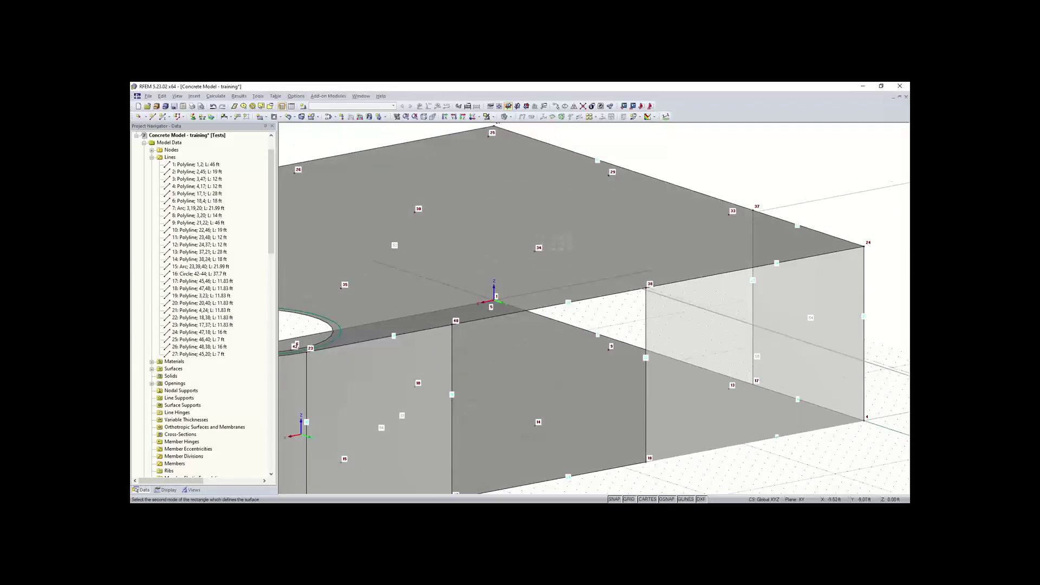
pyautogui.click(535, 250)
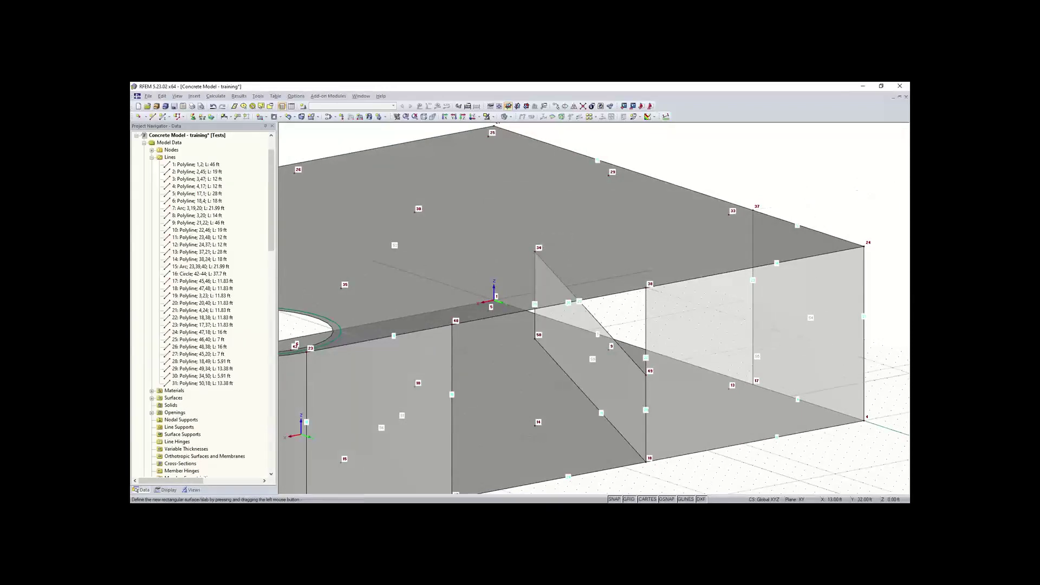
pyautogui.press('Escape')
pyautogui.keyDown('ctrl'); pyautogui.moveTo(688, 454); pyautogui.dragTo(646, 455, button='middle'); pyautogui.keyUp('ctrl')
pyautogui.moveTo(646, 455); pyautogui.dragTo(645, 457, button='right')
pyautogui.click(657, 481)
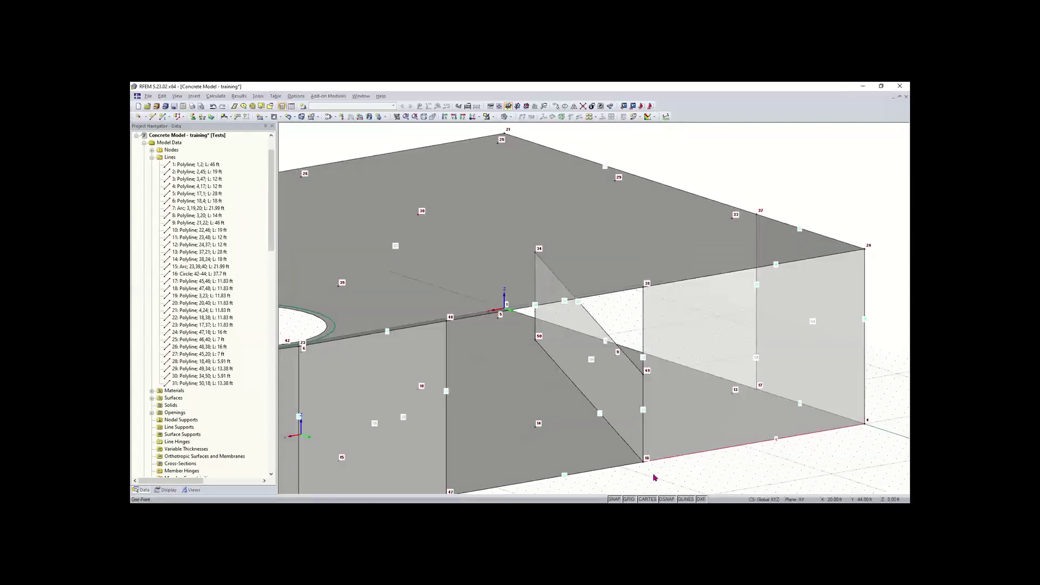
pyautogui.hotkey('ctrl', 'z')
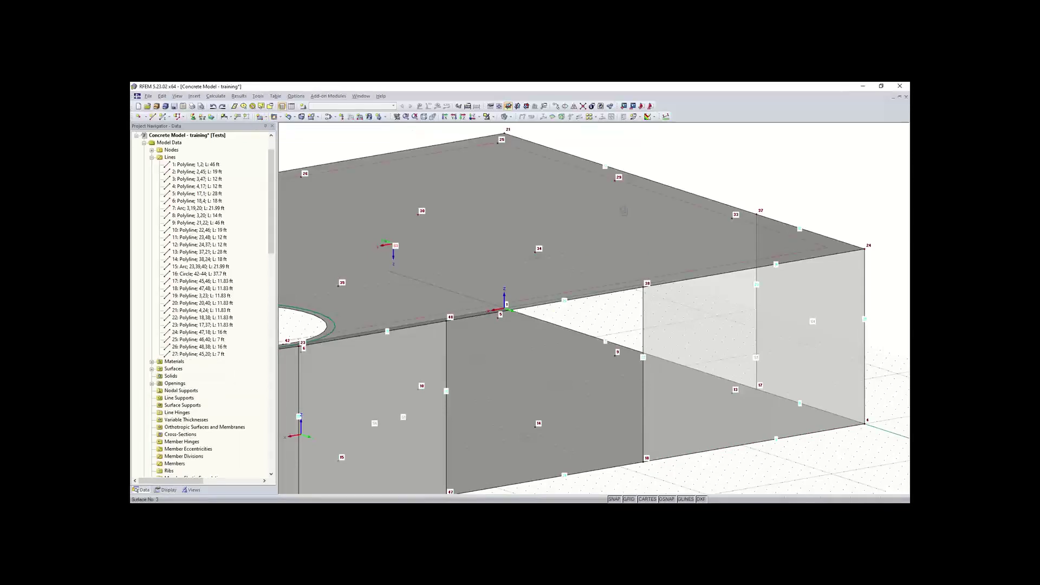
# Set the work plane to YZ with its origin at node 18.
pyautogui.scroll(-2, 626, 209)
pyautogui.moveTo(626, 208); pyautogui.dragTo(616, 218, button='middle')
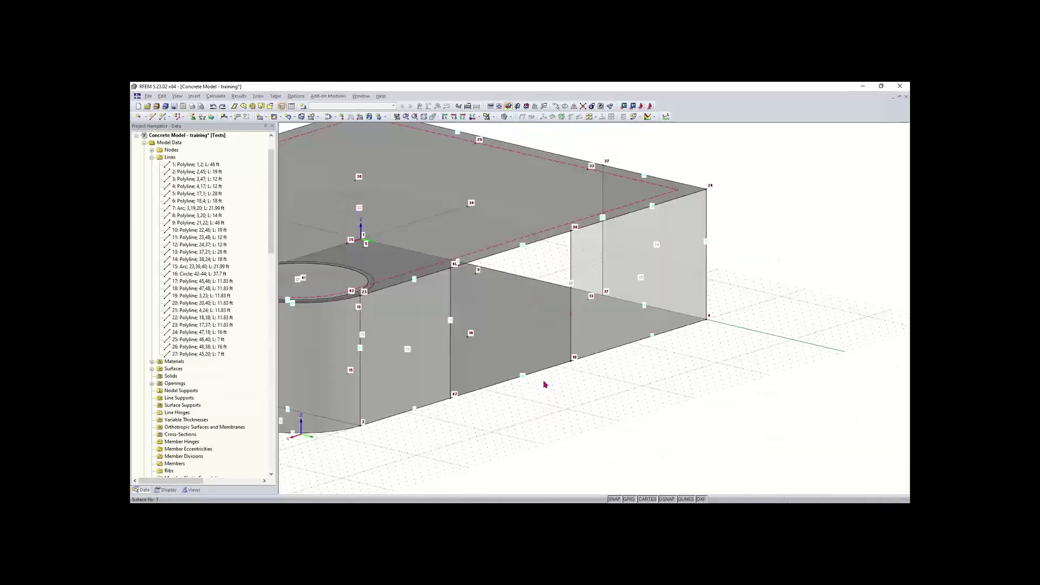
pyautogui.scroll(-1, 546, 383)
pyautogui.moveTo(470, 276); pyautogui.dragTo(510, 284, button='middle')
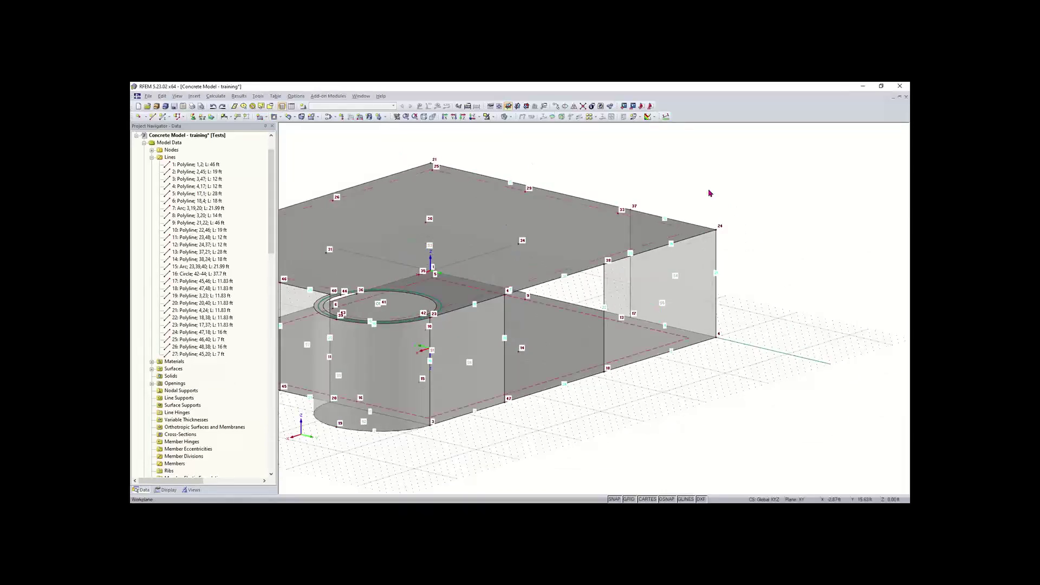
pyautogui.click(517, 106)
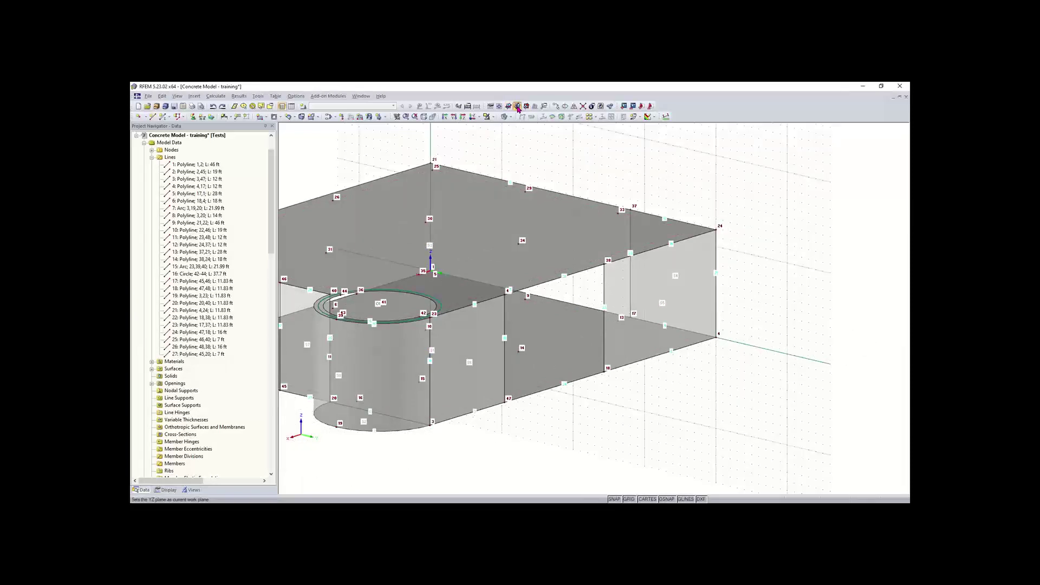
pyautogui.click(508, 107)
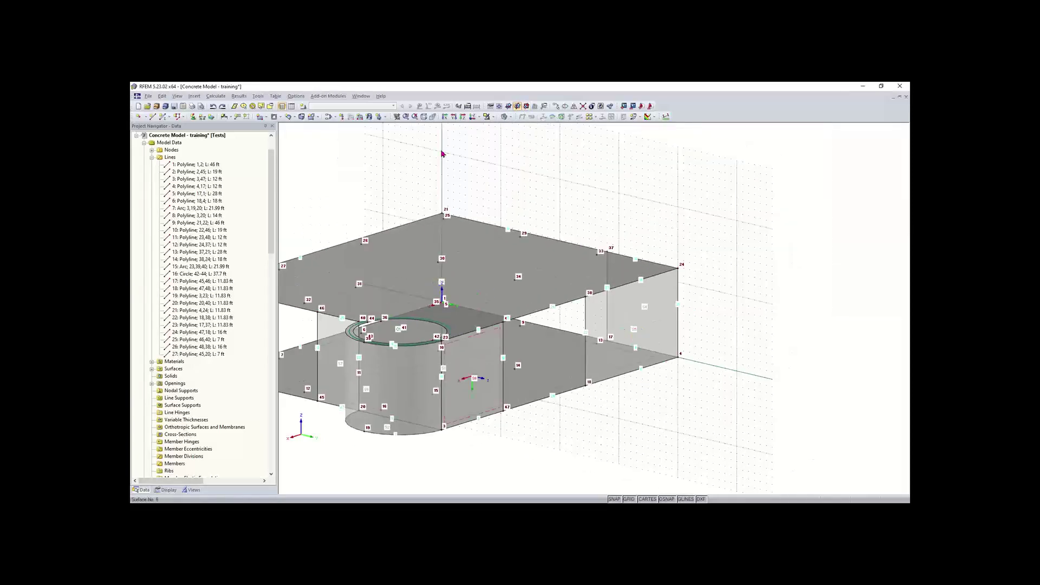
pyautogui.click(500, 107)
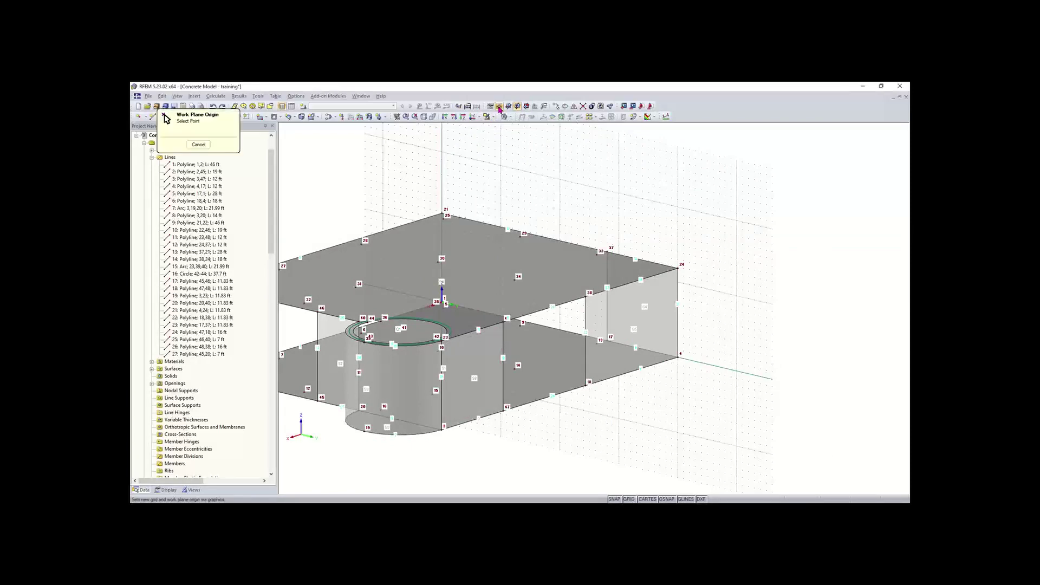
pyautogui.click(585, 387)
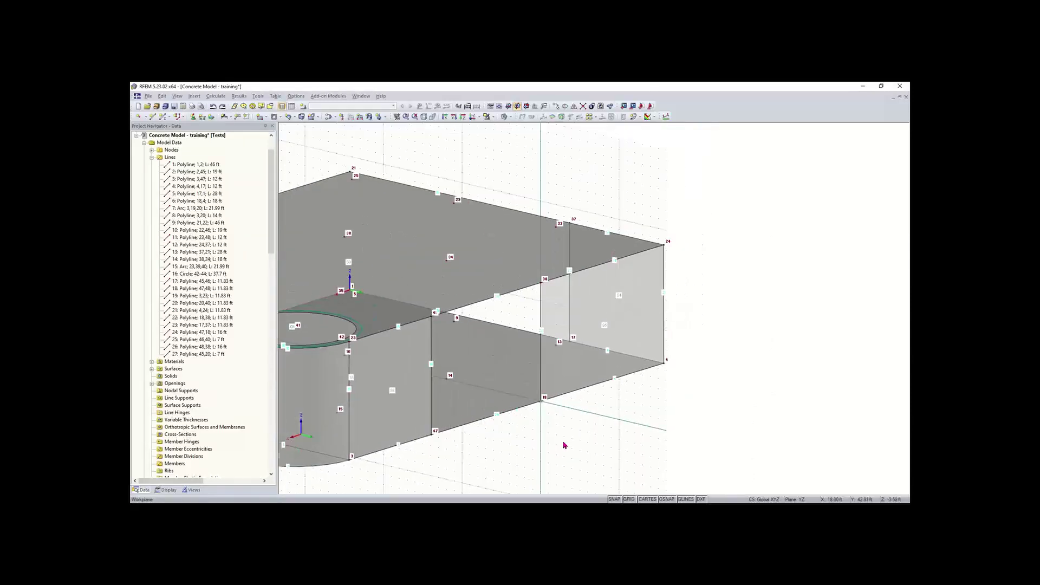
# Create an 8 in thick rectangular wall surface of Concrete f'c = 4000 psi from node 18 to node 34.
pyautogui.click(260, 117)
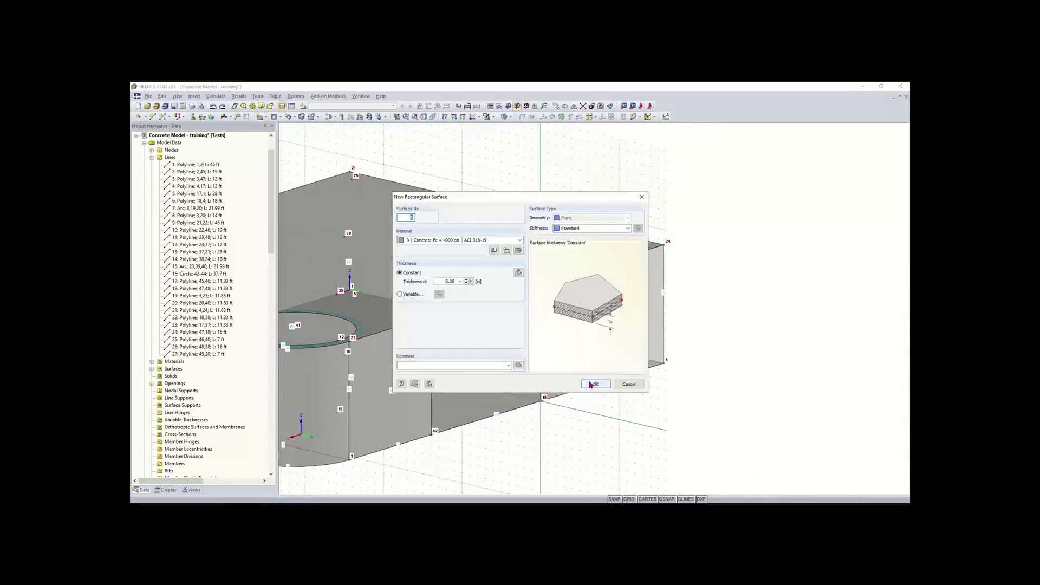
pyautogui.click(595, 384)
pyautogui.click(541, 401)
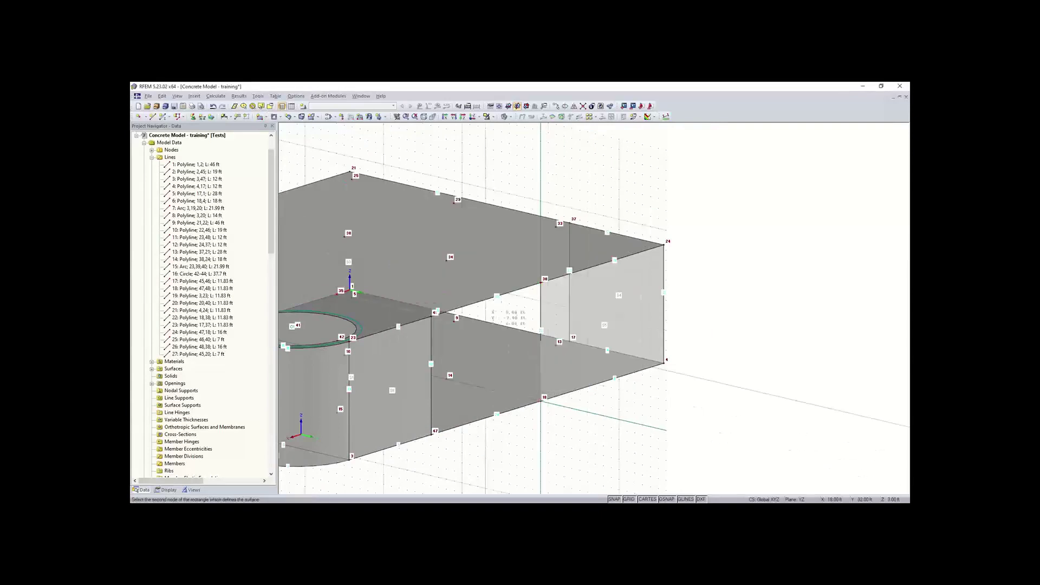
pyautogui.click(446, 260)
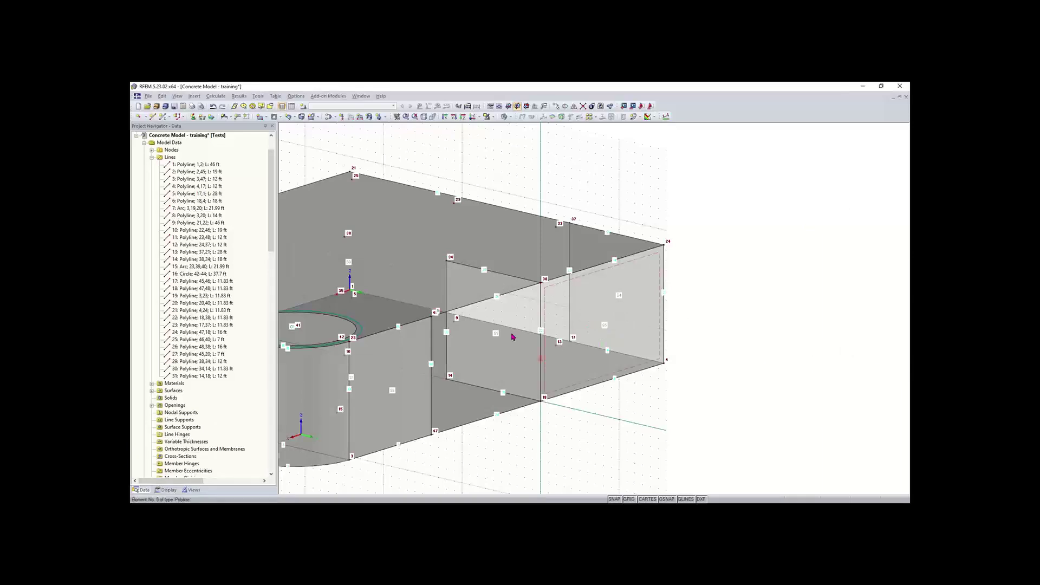
# Inspect the new interior rectangular wall between the slabs from several sides.
pyautogui.scroll(2, 512, 335)
pyautogui.click(512, 335)
pyautogui.keyDown('ctrl'); pyautogui.moveTo(512, 334); pyautogui.dragTo(553, 322, button='middle'); pyautogui.keyUp('ctrl')
pyautogui.rightClick(421, 292)
pyautogui.click(381, 305)
pyautogui.scroll(-1, 378, 305)
pyautogui.scroll(-2, 557, 331)
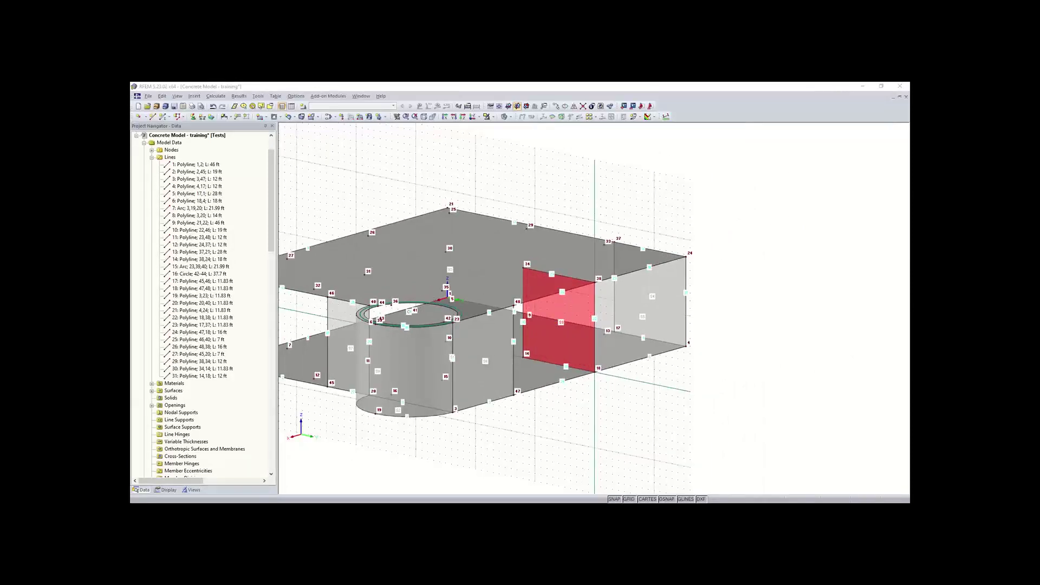
pyautogui.click(675, 362)
pyautogui.keyDown('ctrl'); pyautogui.moveTo(674, 362); pyautogui.dragTo(274, 366, button='middle'); pyautogui.keyUp('ctrl')
pyautogui.rightClick(274, 366)
pyautogui.click(680, 317)
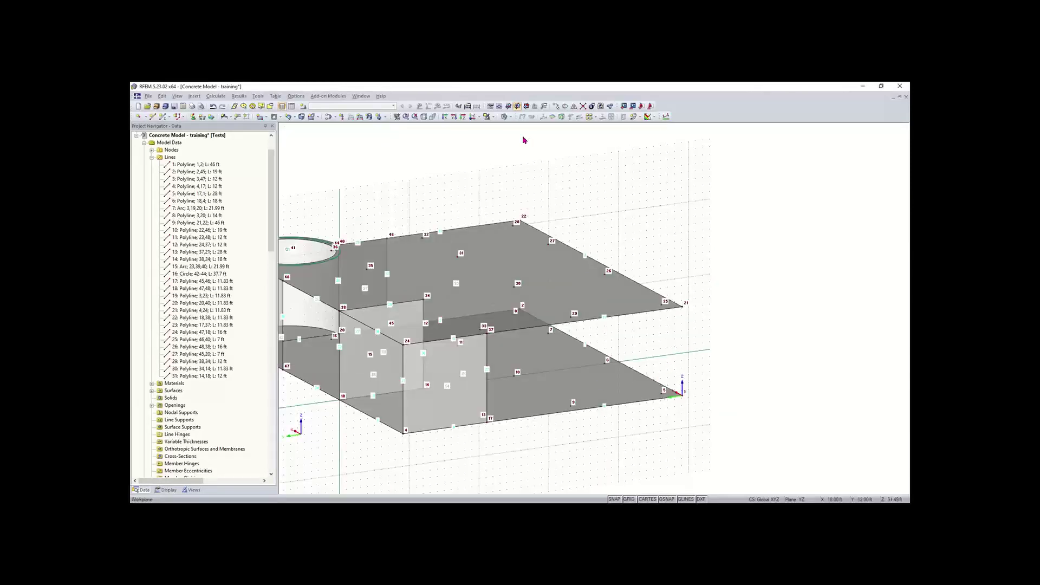
# Switch the work plane back to XY and turn the model to face the global origin corner.
pyautogui.click(509, 106)
pyautogui.keyDown('ctrl'); pyautogui.moveTo(700, 352); pyautogui.dragTo(406, 162, button='middle'); pyautogui.keyUp('ctrl')
pyautogui.rightClick(405, 163)
pyautogui.click(549, 459)
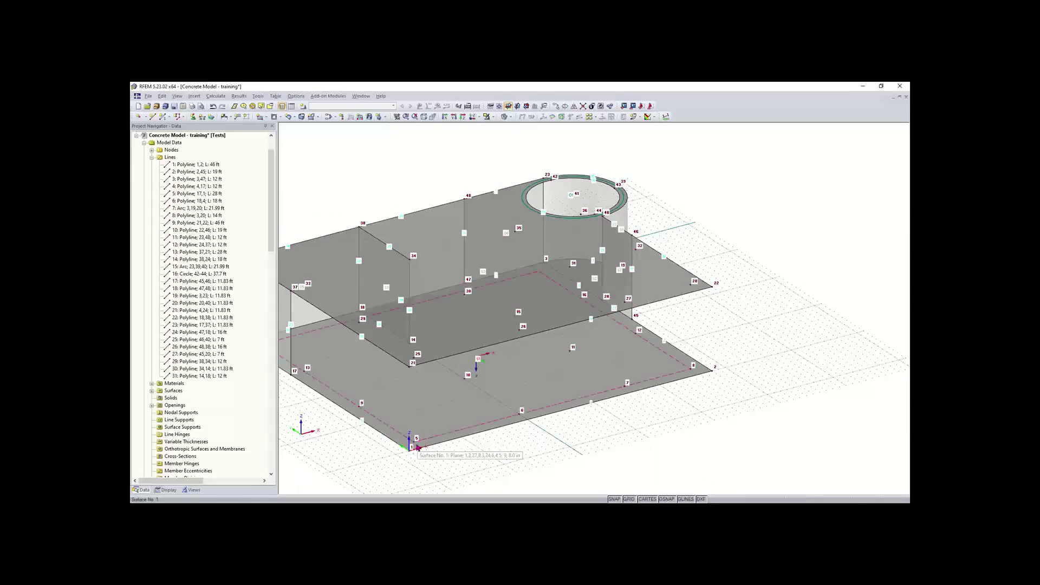
# Draw a vertical line from node 5 on the lower slab to node 25 on the upper slab near the origin corner.
pyautogui.keyDown('ctrl'); pyautogui.moveTo(453, 445); pyautogui.dragTo(439, 451, button='middle'); pyautogui.keyUp('ctrl')
pyautogui.click(151, 119)
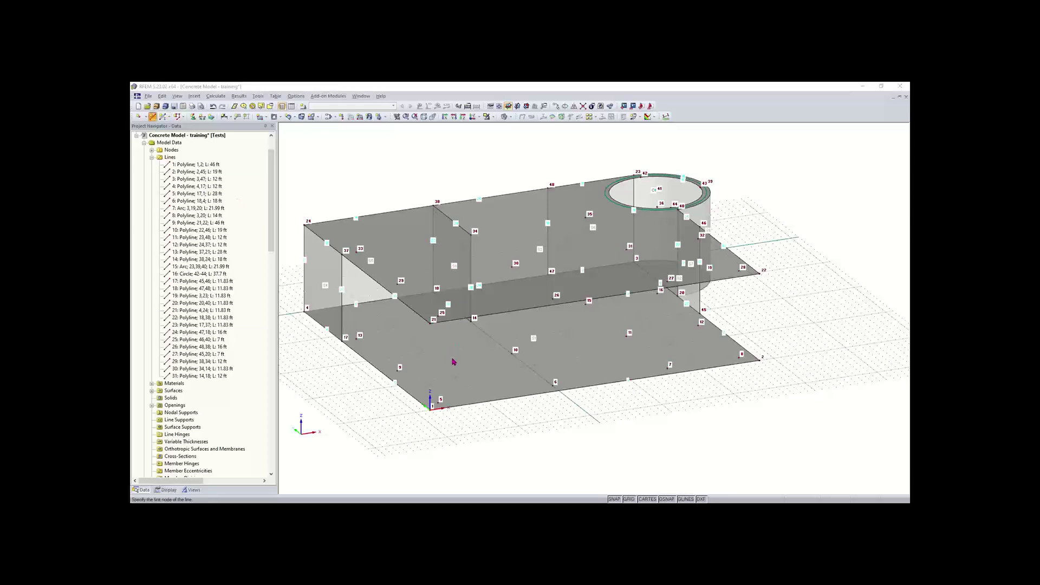
pyautogui.click(432, 406)
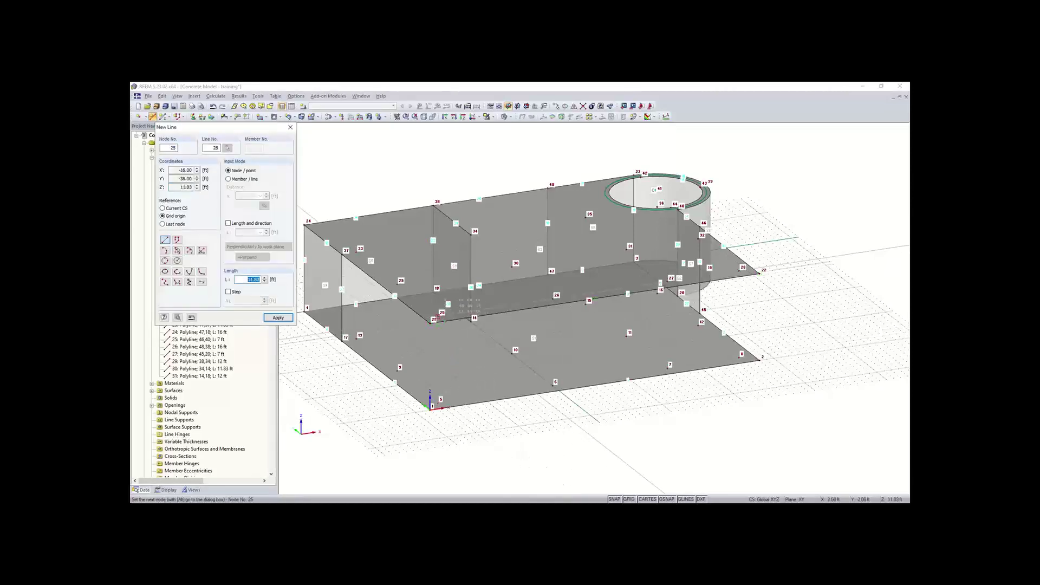
pyautogui.click(434, 320)
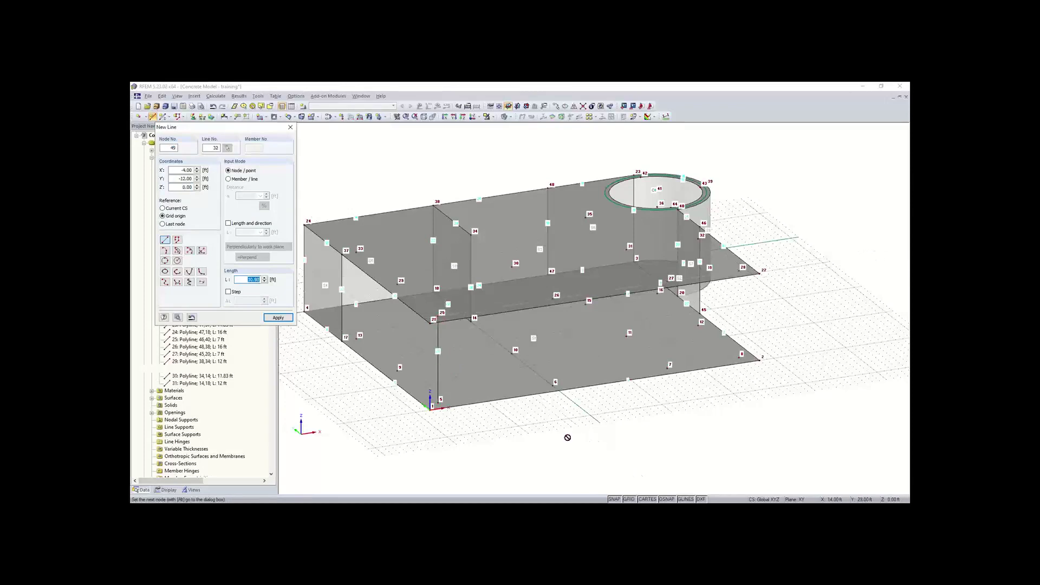
pyautogui.press('Escape')
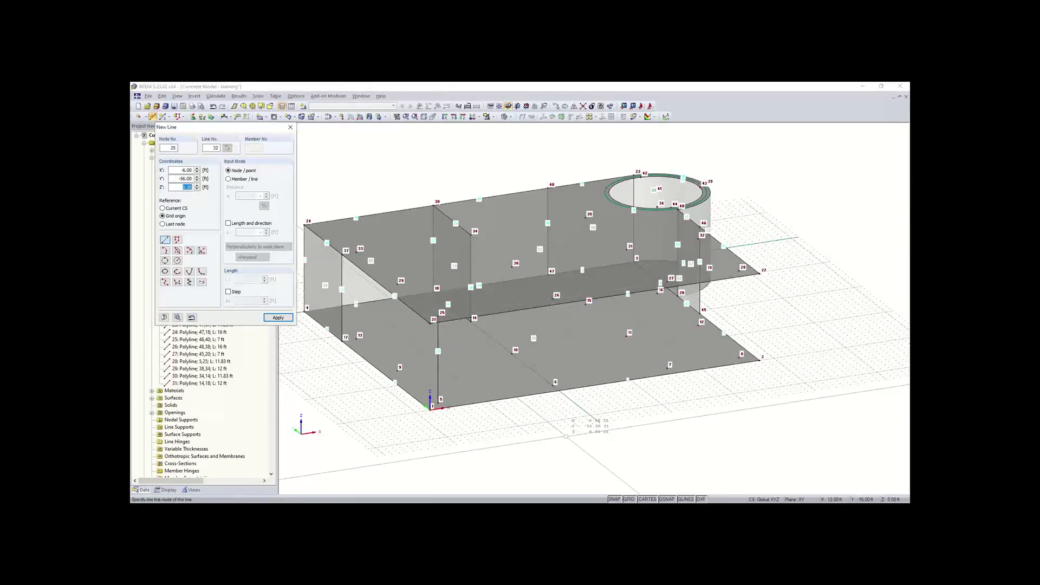
pyautogui.press('Escape')
pyautogui.keyDown('ctrl'); pyautogui.moveTo(371, 425); pyautogui.dragTo(406, 412, button='middle'); pyautogui.keyUp('ctrl')
pyautogui.rightClick(407, 412)
pyautogui.click(498, 446)
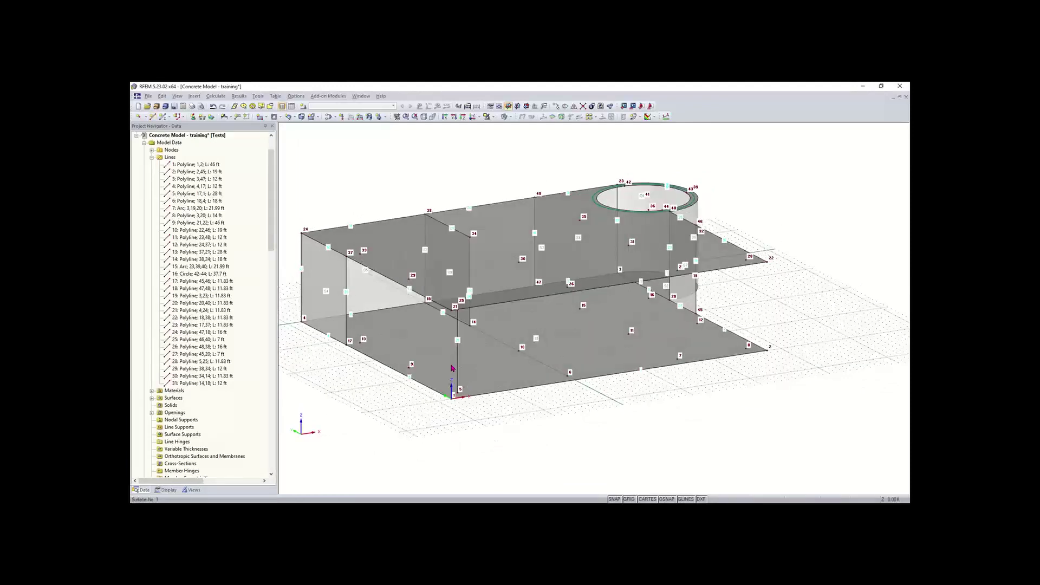
# Give the line between nodes 5 and 25 a beam member with a solid rectangular cross-section, 14 in wide and 14 in high.
pyautogui.scroll(2, 460, 377)
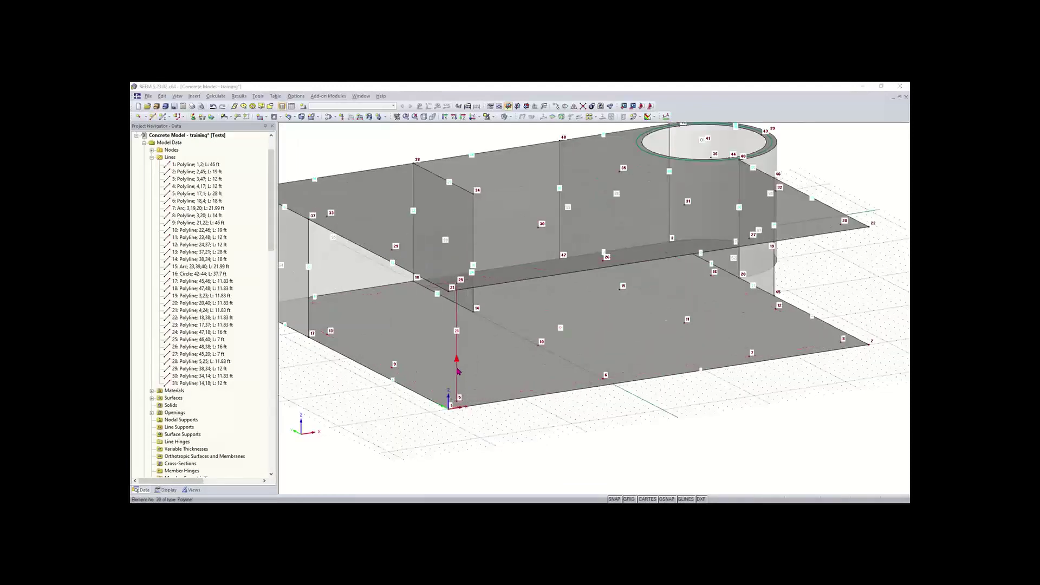
pyautogui.doubleClick(456, 369)
pyautogui.click(427, 204)
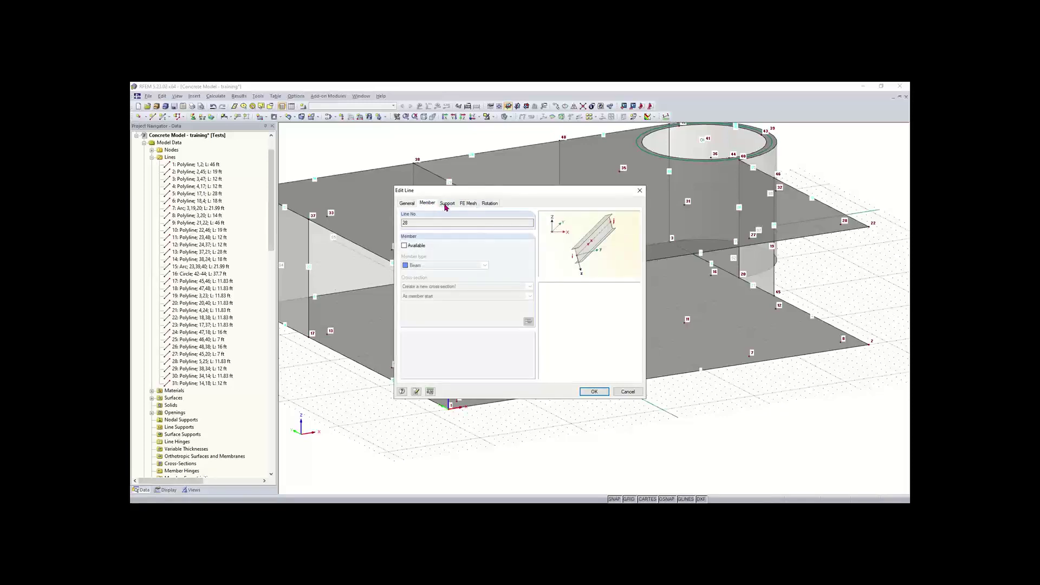
pyautogui.click(405, 245)
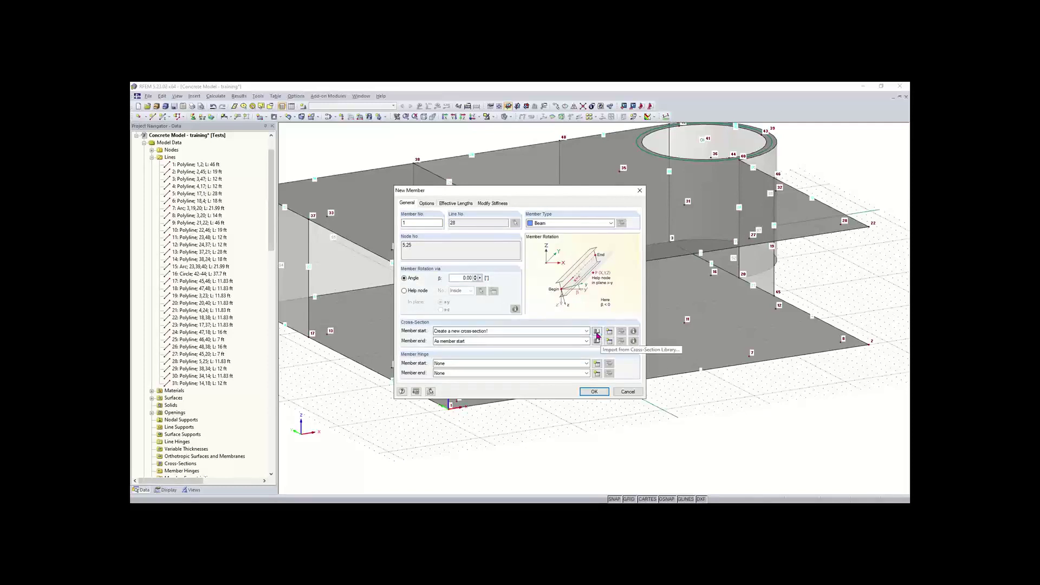
pyautogui.click(597, 334)
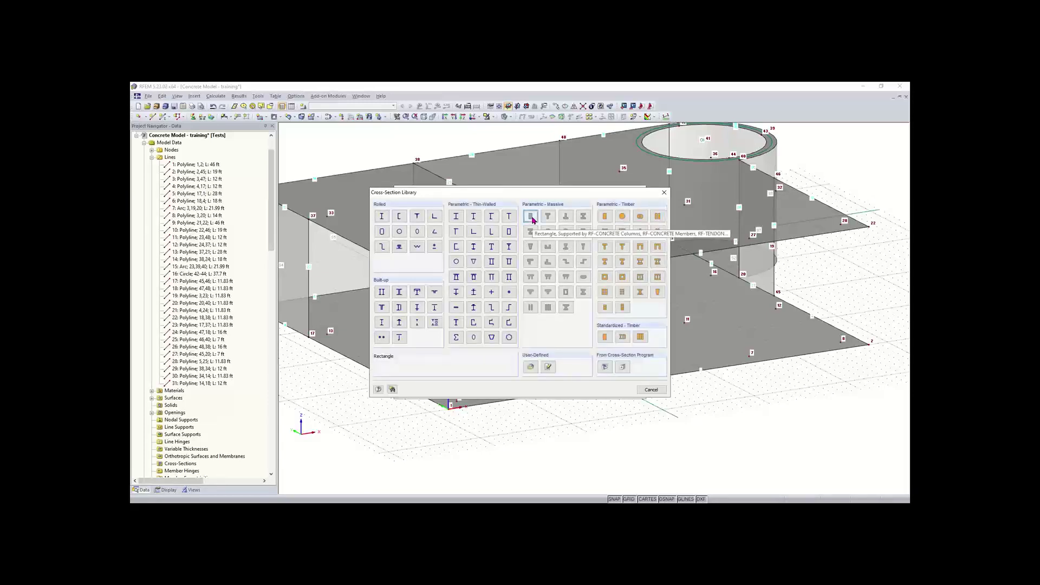
pyautogui.click(532, 217)
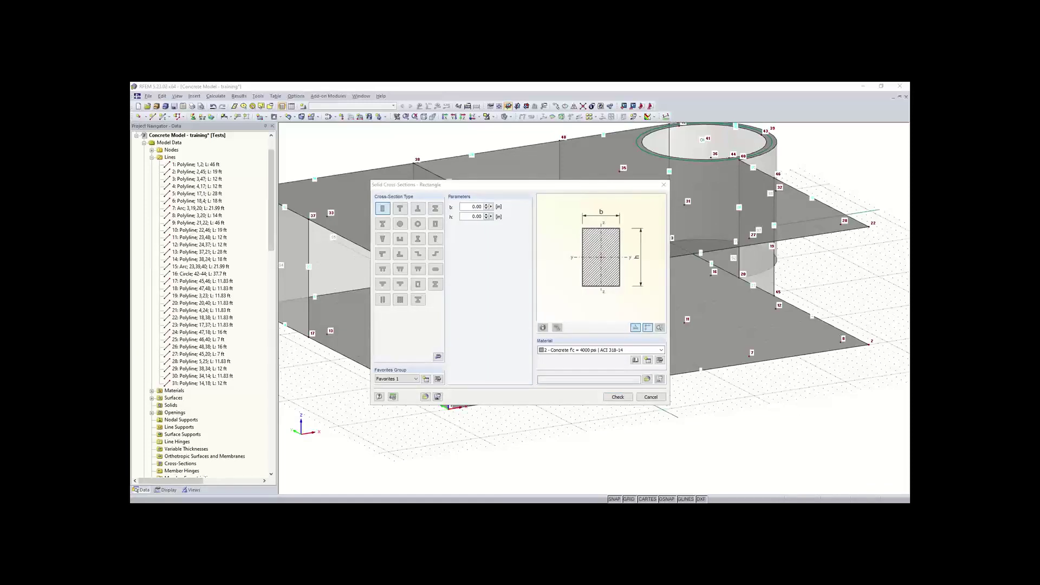
pyautogui.click(480, 206)
pyautogui.write('14')
pyautogui.press('Tab')
pyautogui.write('14')
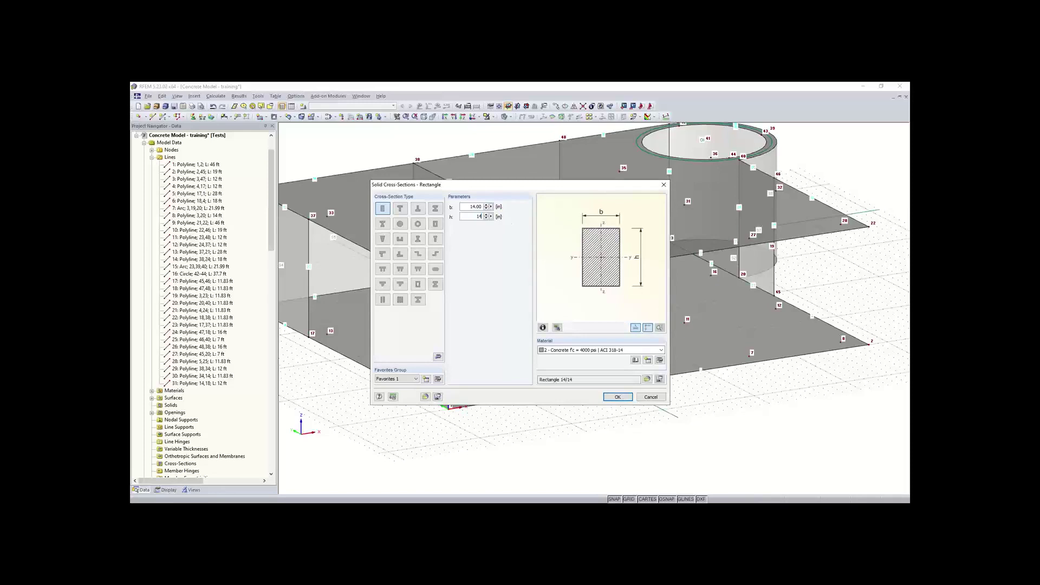
# Assign Concrete f'c = 4000 psi from the ACI 318-19 standard to the rectangular section and create the member.
pyautogui.click(648, 361)
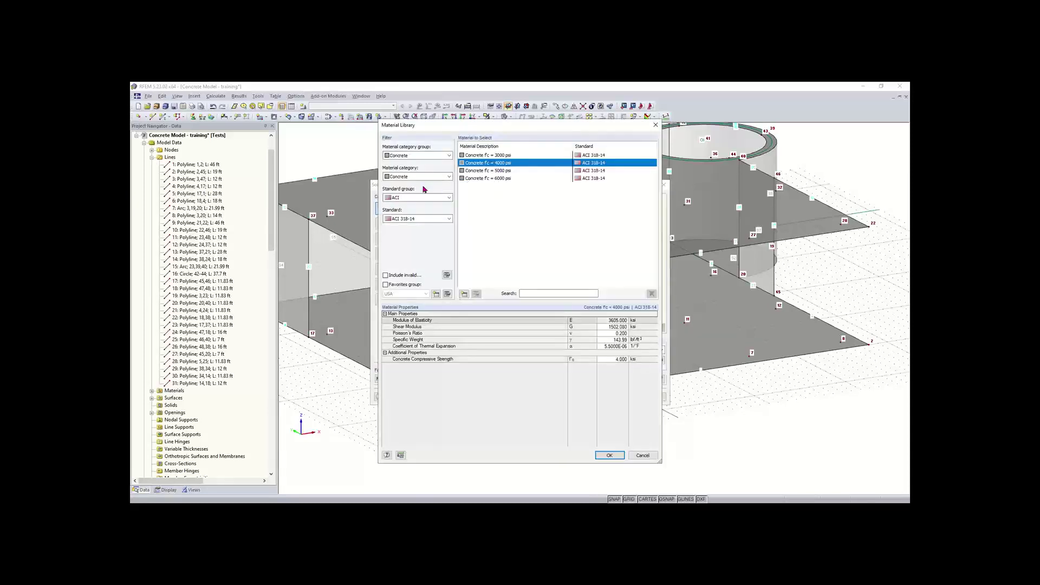
pyautogui.click(411, 219)
pyautogui.click(414, 233)
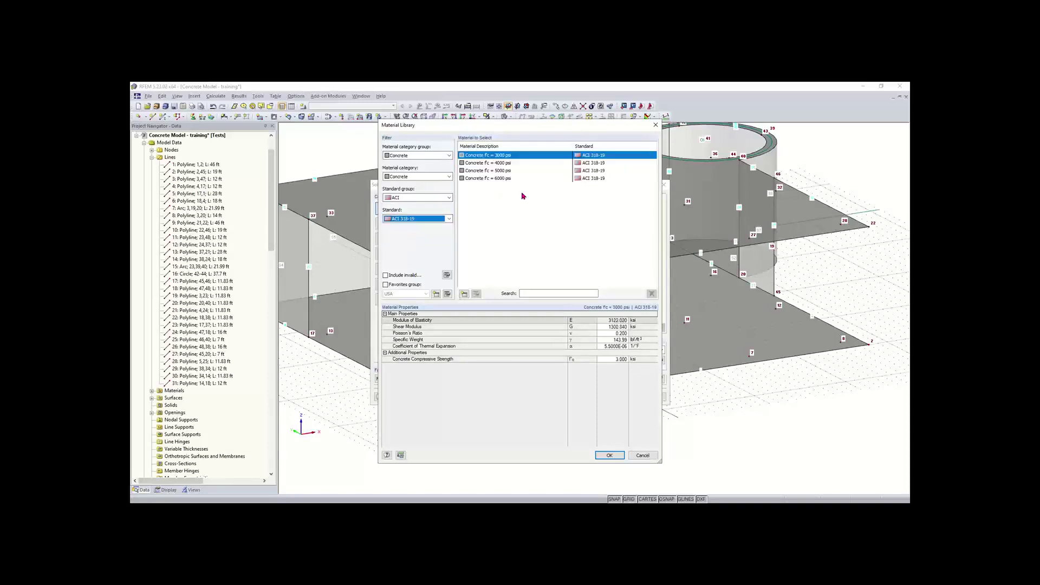
pyautogui.click(504, 163)
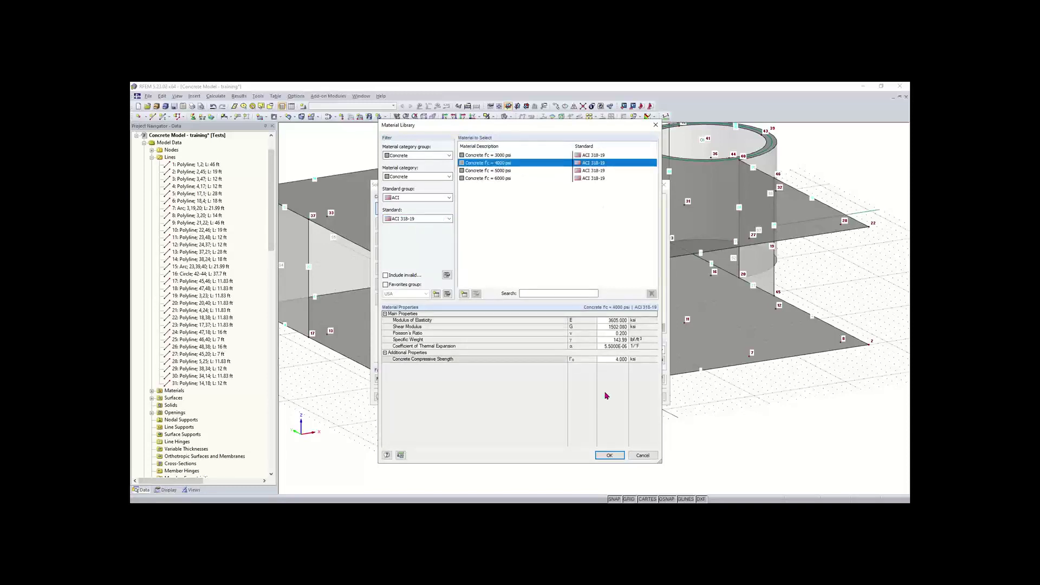
pyautogui.click(610, 455)
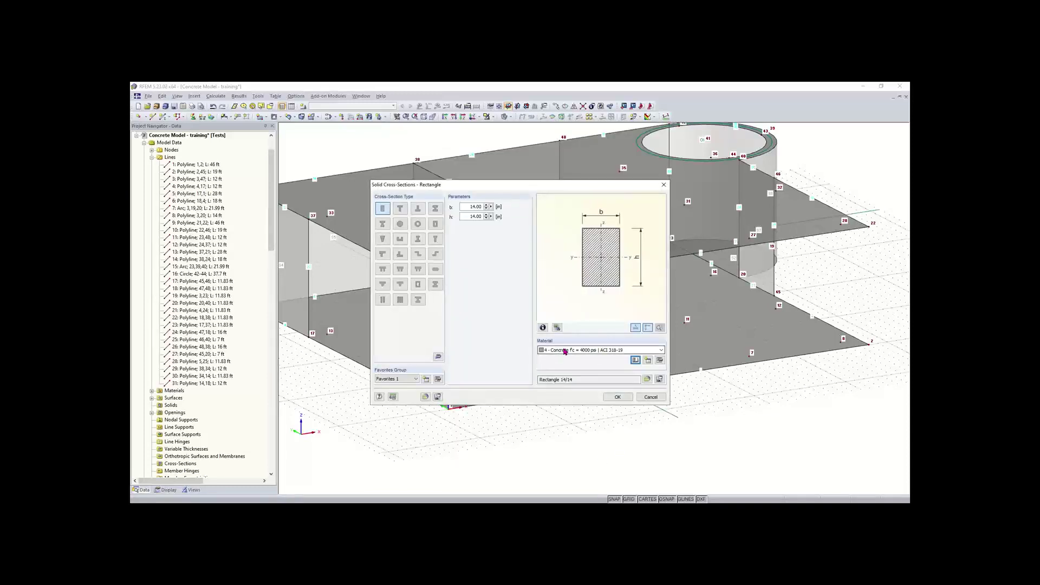
pyautogui.click(617, 398)
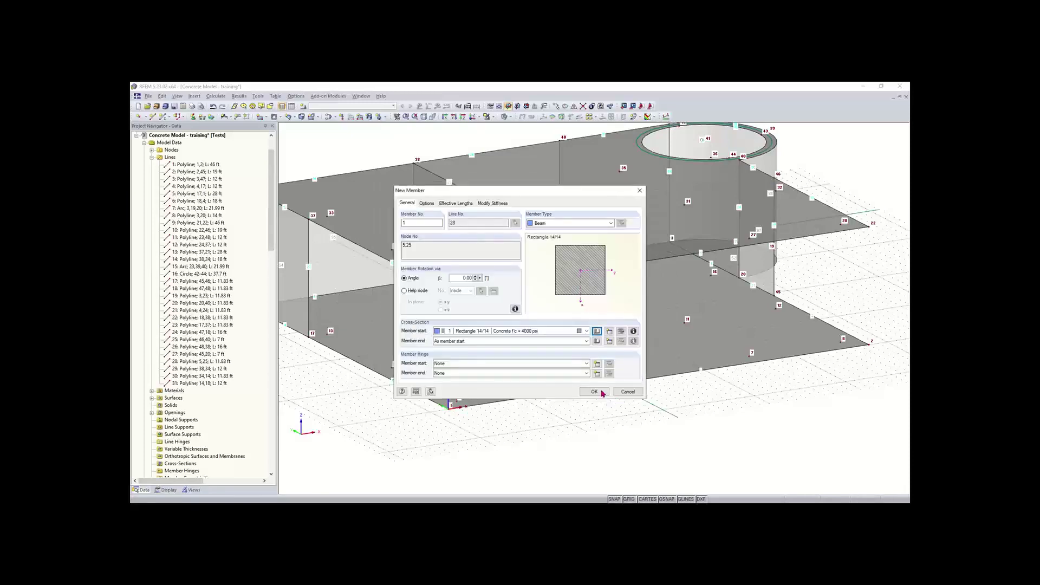
pyautogui.click(595, 391)
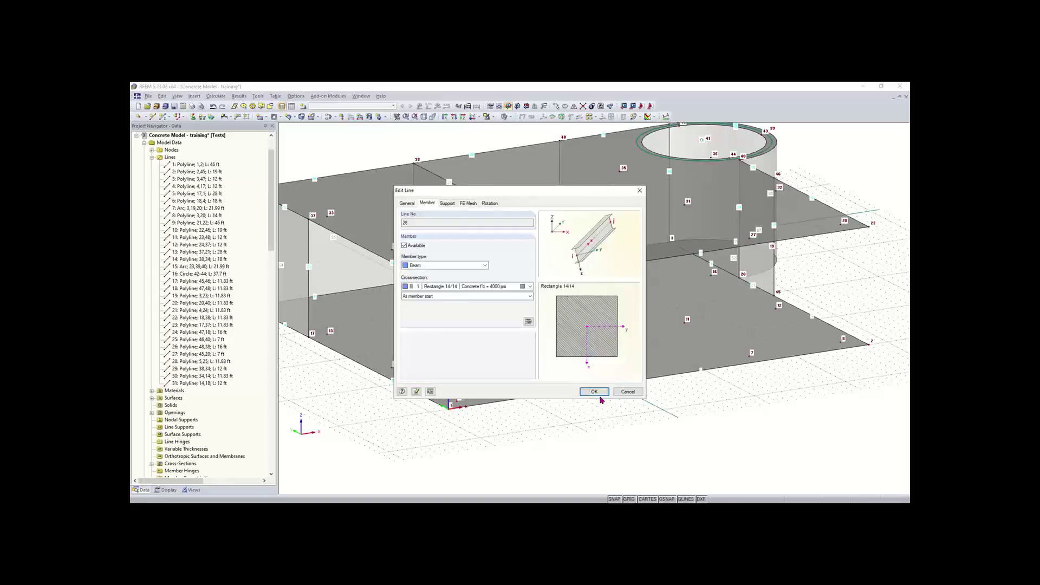
pyautogui.click(596, 392)
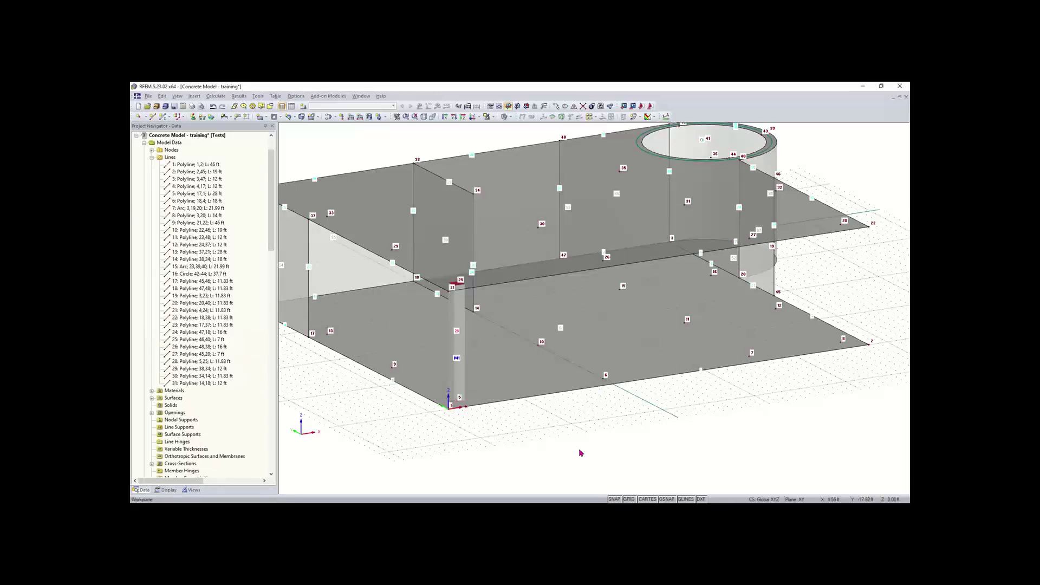
# Inspect the new corner column between the slabs from several sides.
pyautogui.scroll(-1, 458, 379)
pyautogui.moveTo(463, 381); pyautogui.dragTo(488, 347, button='middle')
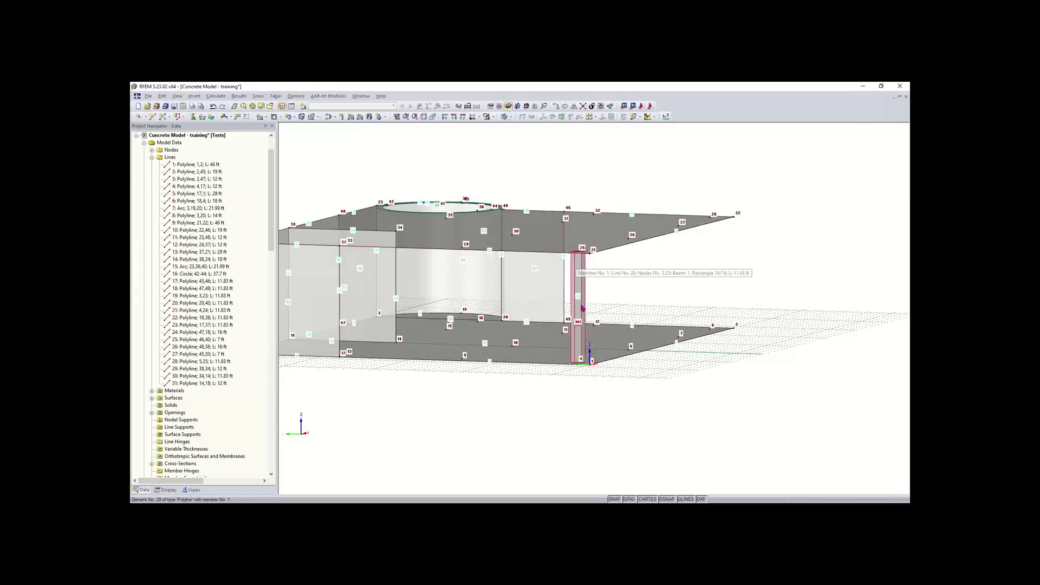
pyautogui.scroll(6, 703, 297)
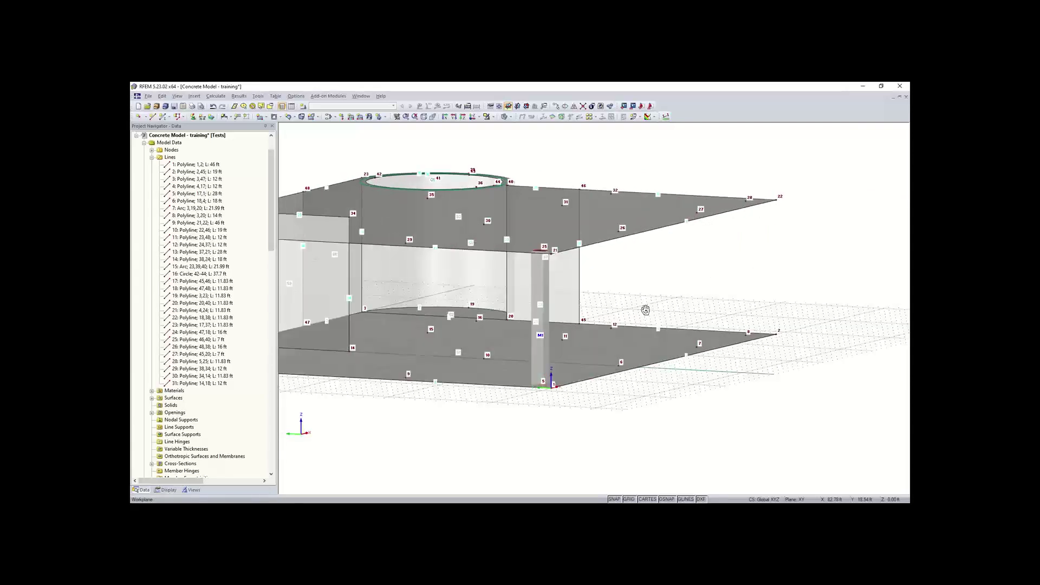
pyautogui.moveTo(587, 330); pyautogui.dragTo(614, 321, button='middle')
pyautogui.rightClick(587, 328)
pyautogui.click(590, 431)
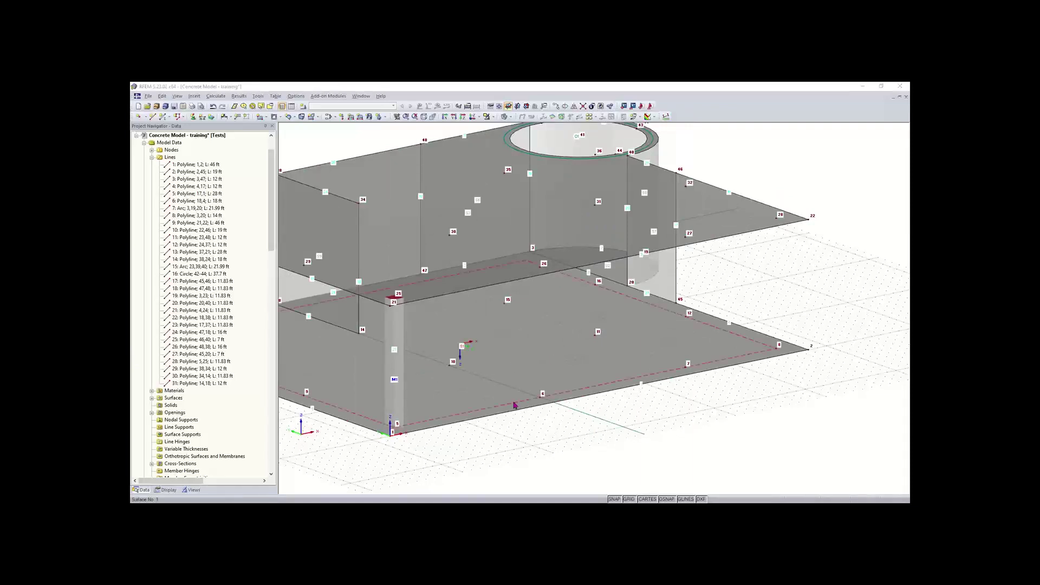
pyautogui.scroll(-3, 515, 380)
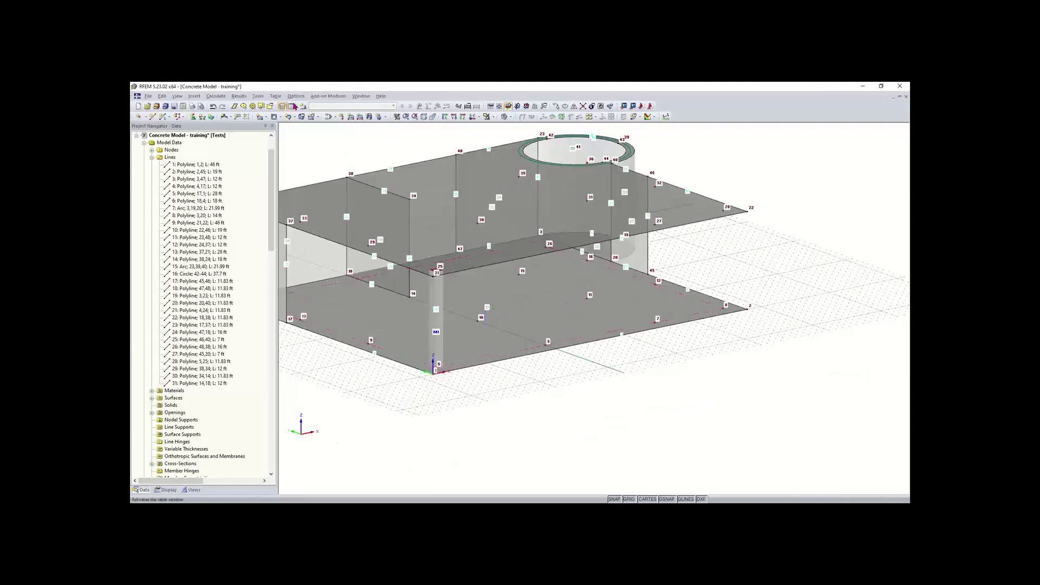
# Review the new column's entries in the Members and Cross-Sections data tables, including its section properties, and hide the tables.
pyautogui.click(293, 106)
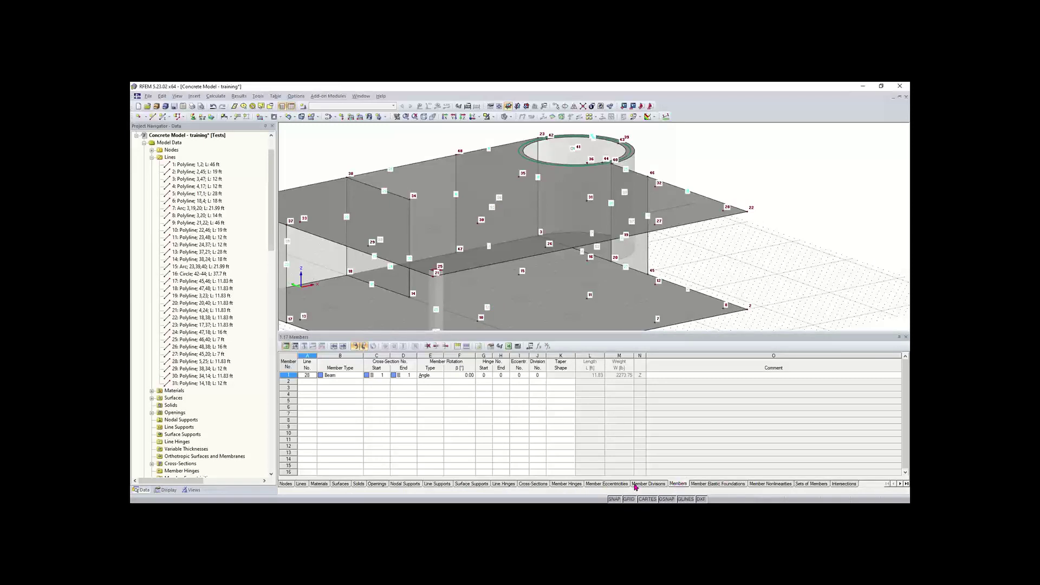
pyautogui.click(527, 486)
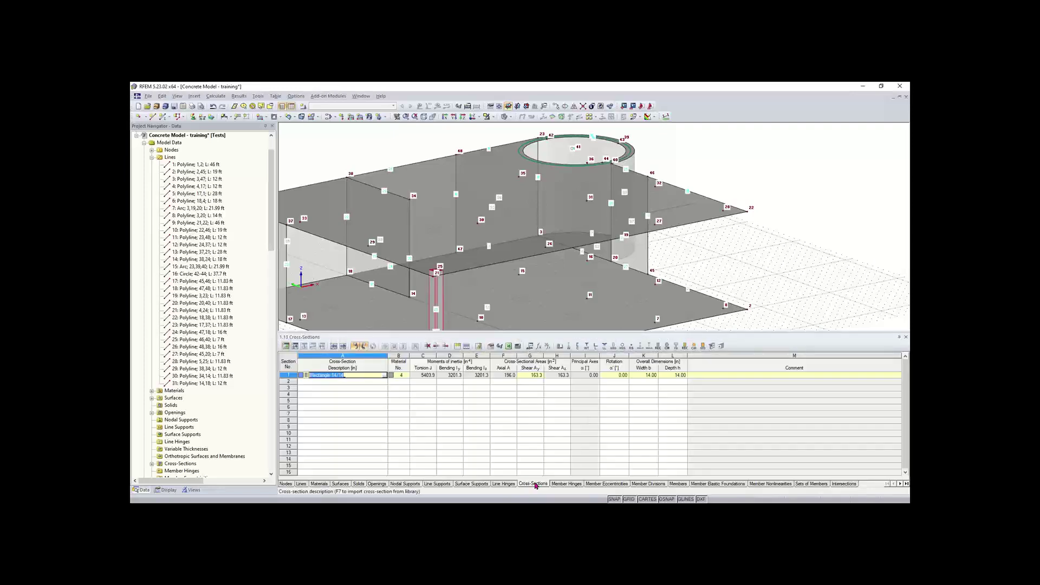
pyautogui.click(338, 394)
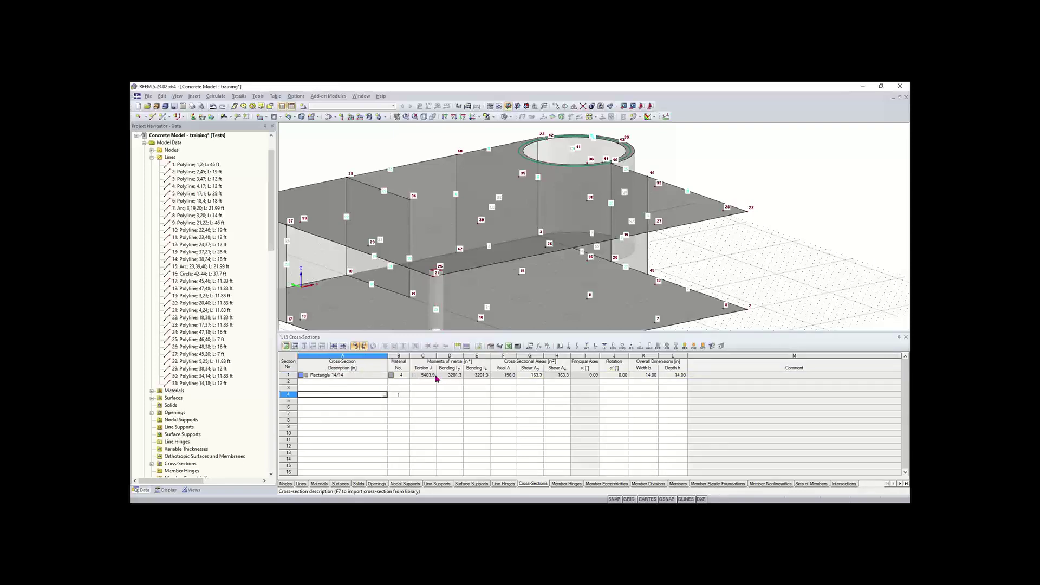
pyautogui.click(374, 375)
pyautogui.click(427, 376)
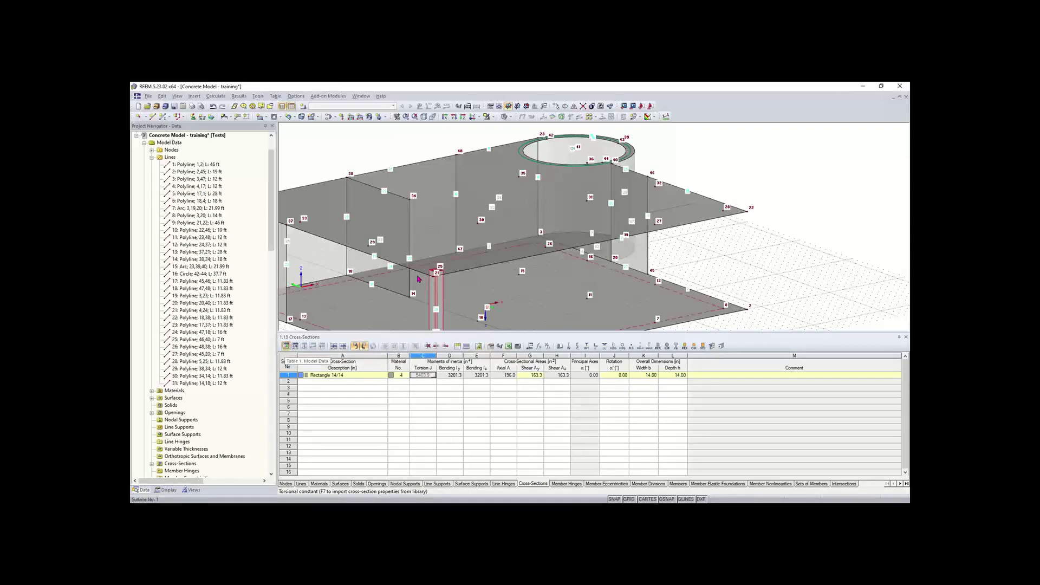
pyautogui.scroll(-3, 418, 279)
pyautogui.moveTo(418, 279); pyautogui.dragTo(429, 249, button='middle')
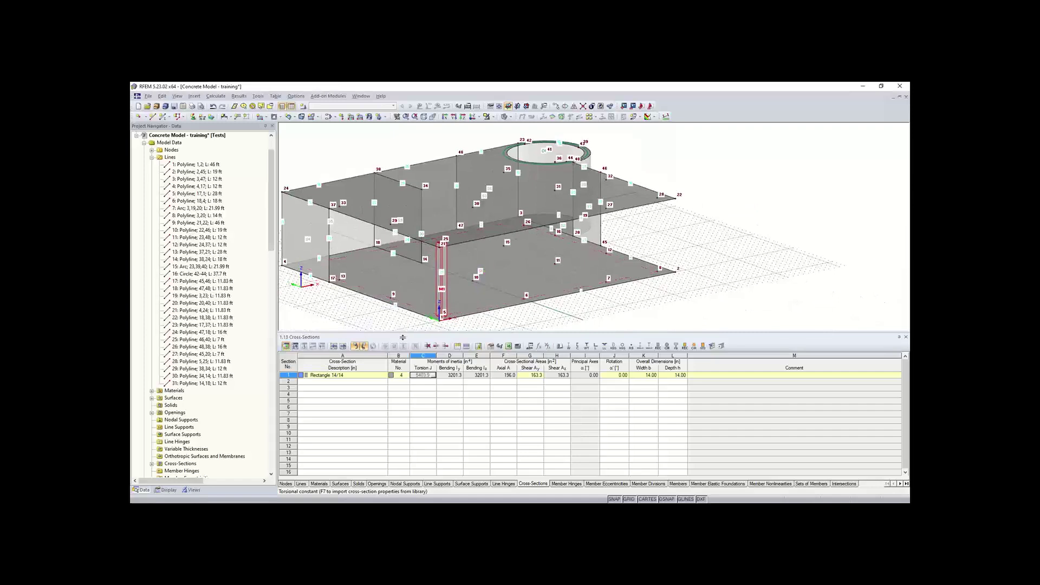
pyautogui.moveTo(399, 333); pyautogui.dragTo(400, 355)
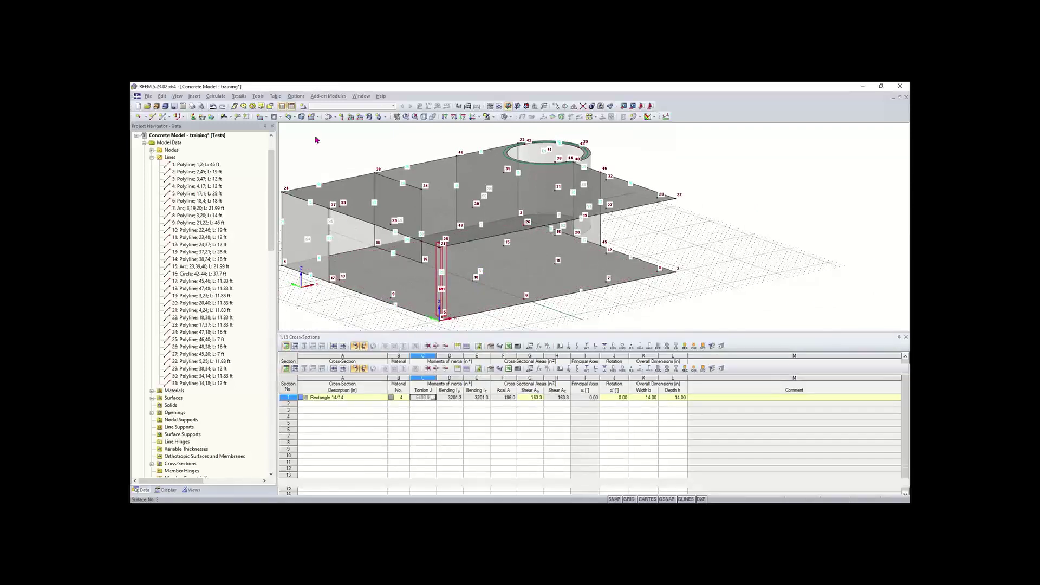
pyautogui.click(291, 107)
pyautogui.moveTo(395, 332); pyautogui.dragTo(445, 366, button='middle')
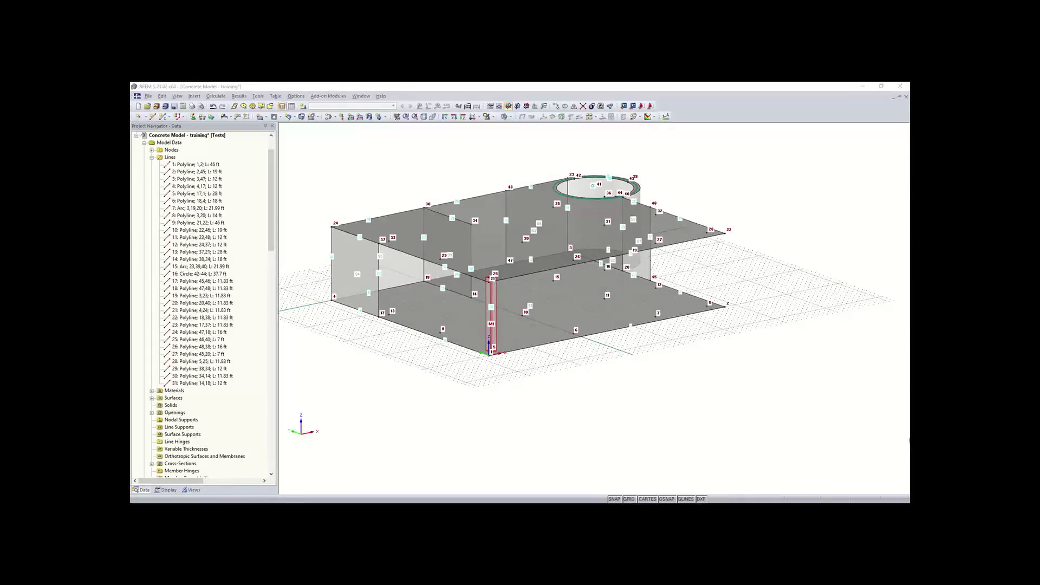
# Copy the corner column along the front slab edge to nodes 6, 7 and 8.
pyautogui.click(617, 360)
pyautogui.keyDown('ctrl'); pyautogui.moveTo(611, 359); pyautogui.dragTo(593, 361, button='middle'); pyautogui.keyUp('ctrl')
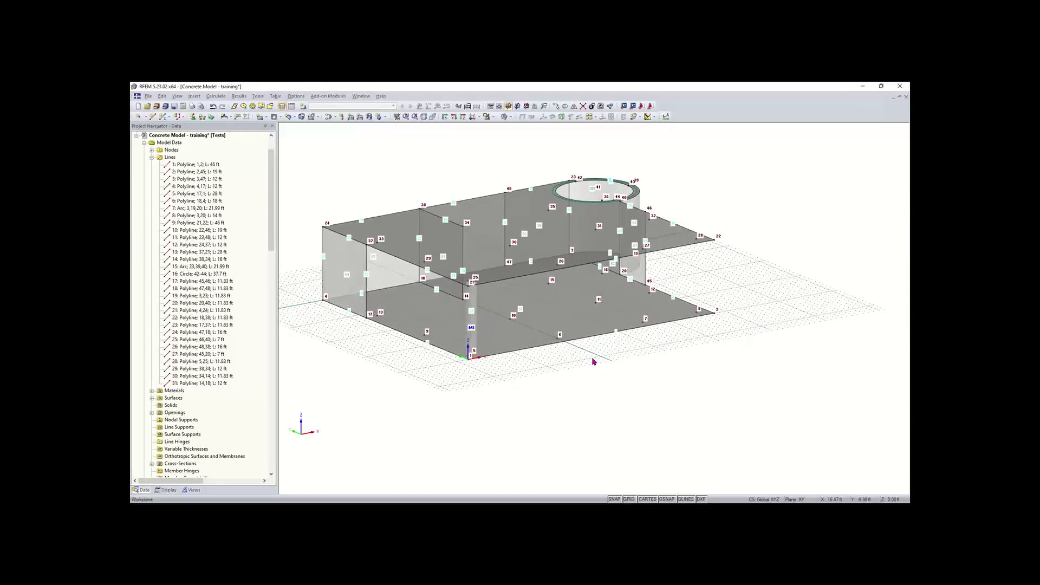
pyautogui.scroll(2, 555, 400)
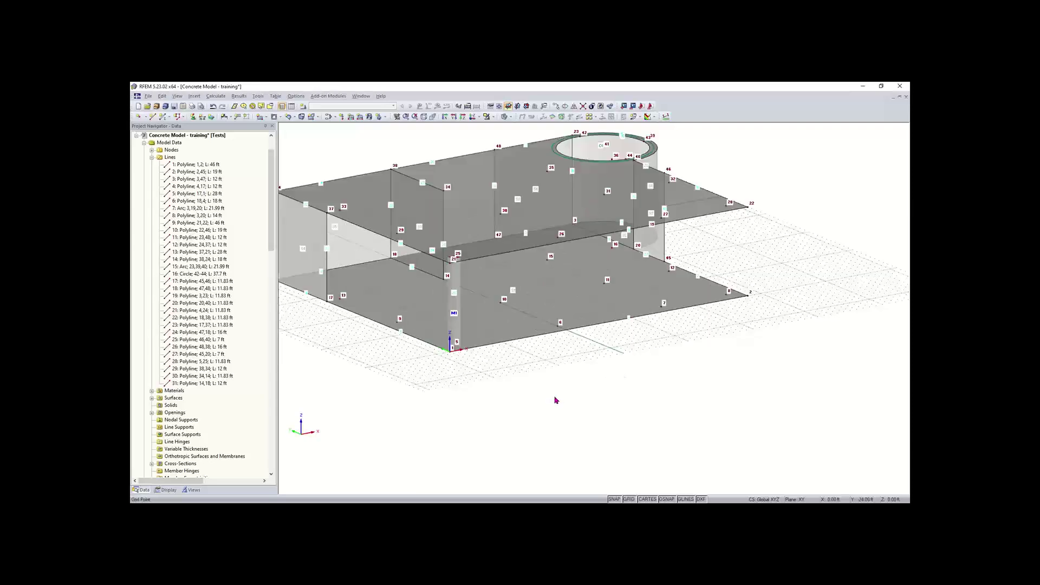
pyautogui.click(449, 322)
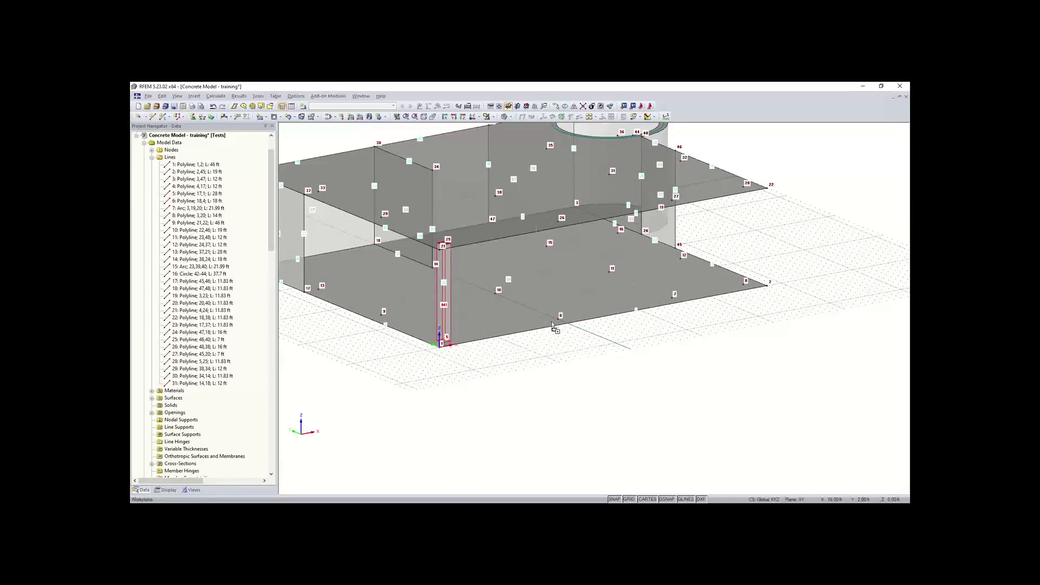
pyautogui.keyDown('ctrl'); pyautogui.moveTo(558, 323); pyautogui.dragTo(558, 323); pyautogui.keyUp('ctrl')
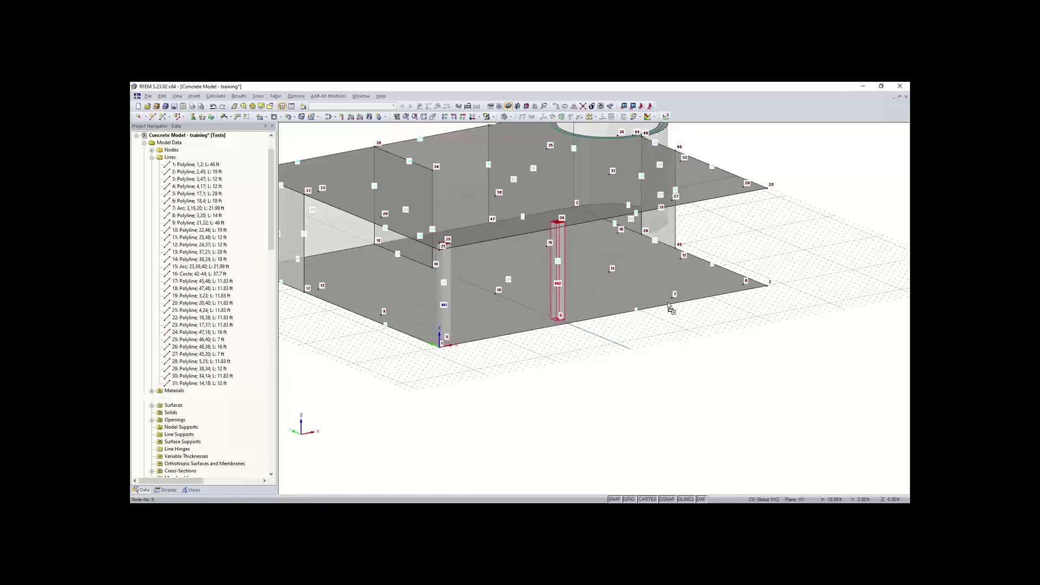
pyautogui.keyDown('ctrl'); pyautogui.moveTo(677, 306); pyautogui.dragTo(678, 302); pyautogui.keyUp('ctrl')
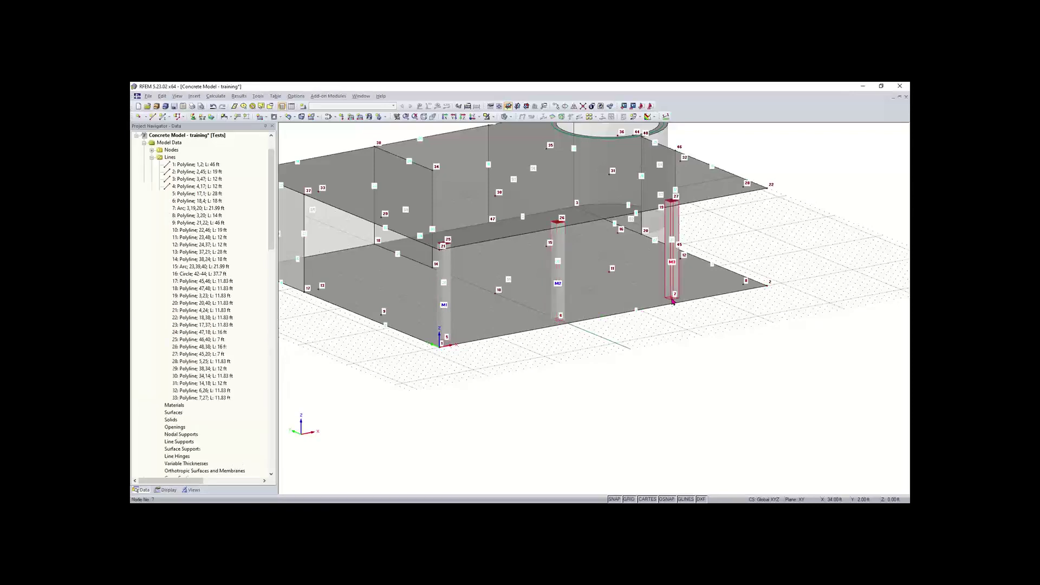
pyautogui.keyDown('ctrl'); pyautogui.click(745, 287); pyautogui.keyUp('ctrl')
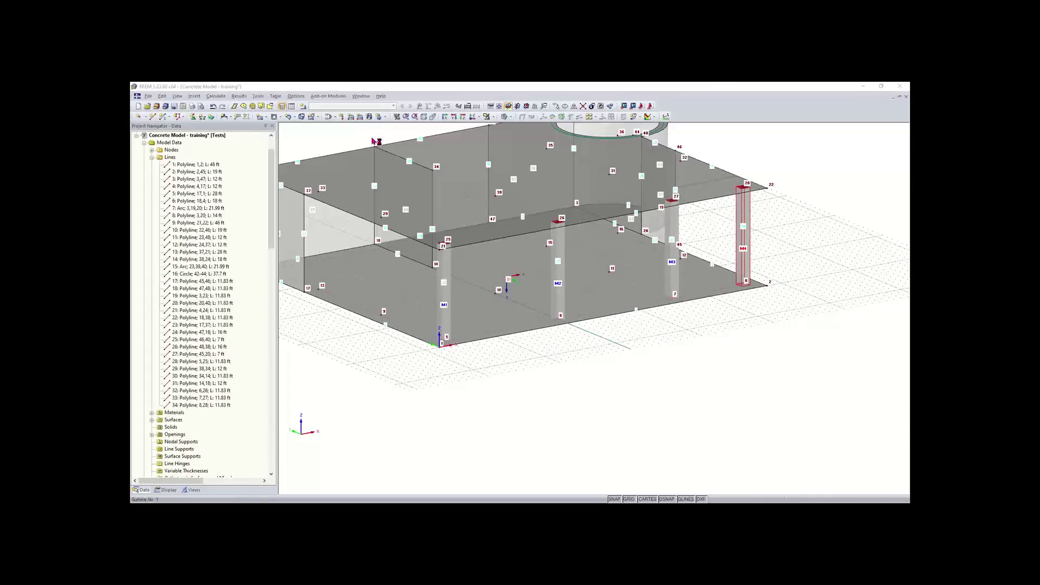
# Select all members with the Rectangle 14/14 Concrete f'c = 4000 psi cross-section using Special Selection.
pyautogui.click(273, 106)
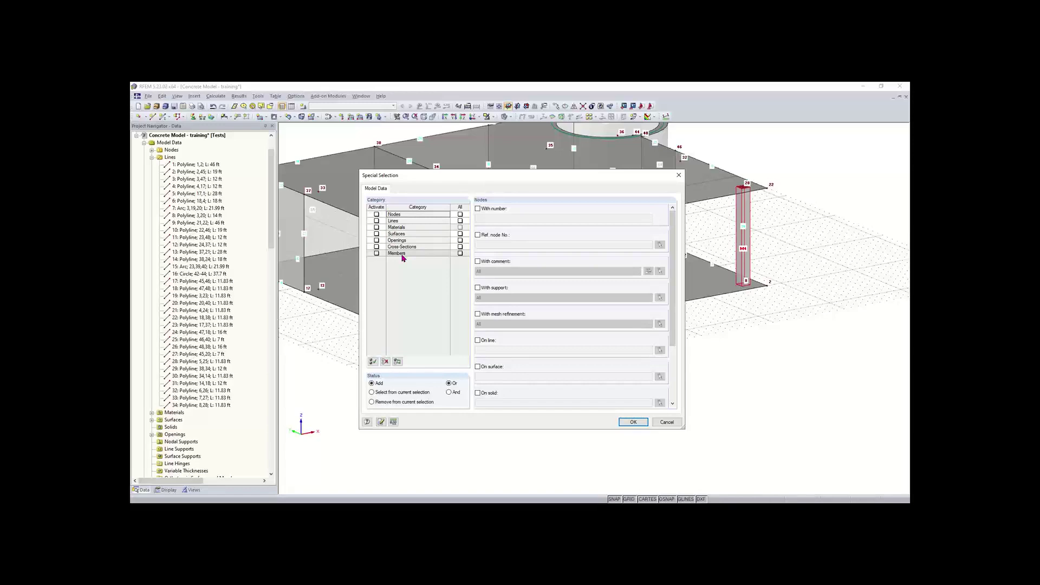
pyautogui.click(377, 253)
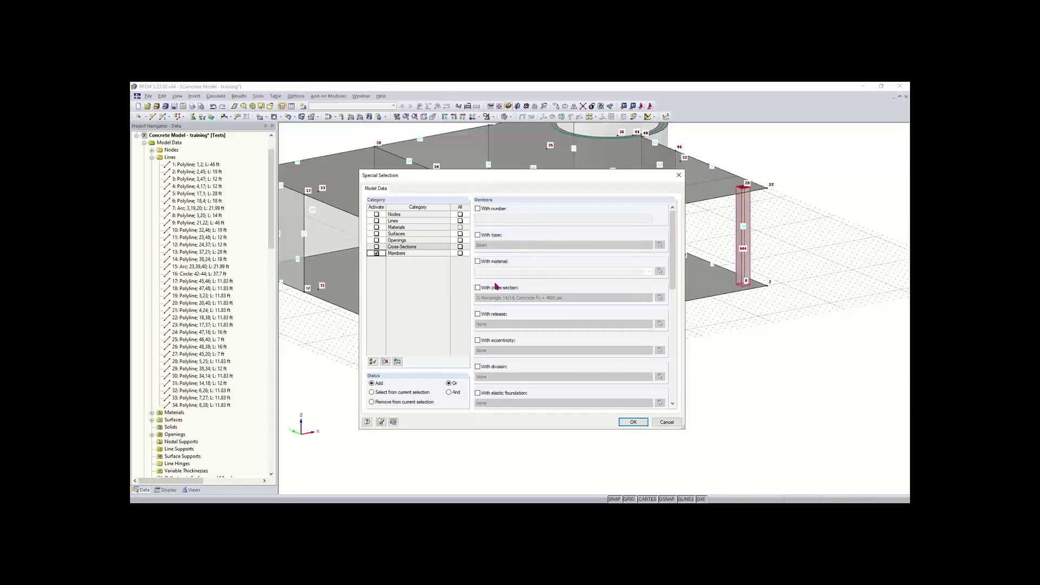
pyautogui.click(478, 288)
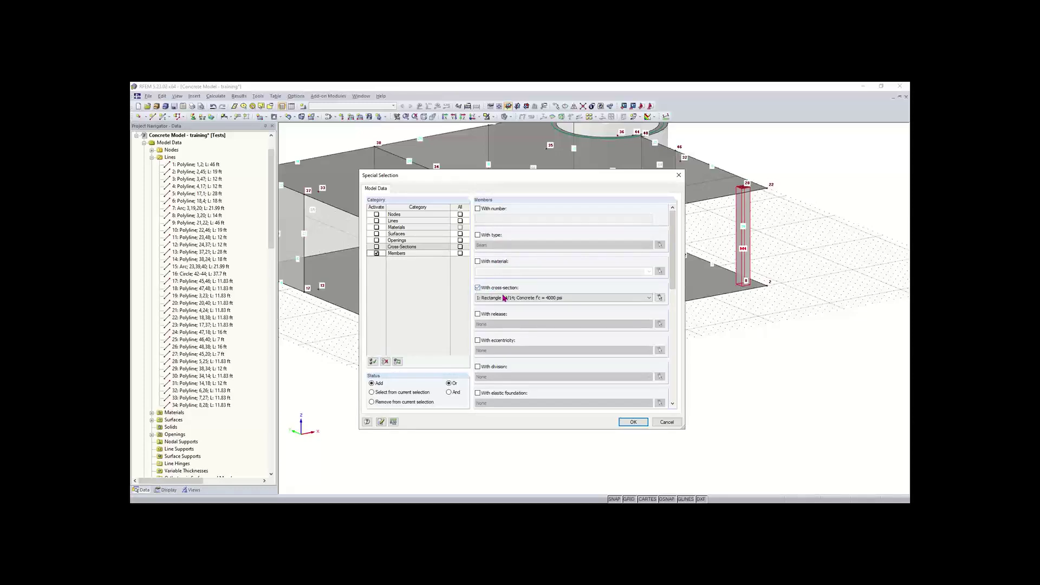
pyautogui.click(553, 298)
pyautogui.click(552, 305)
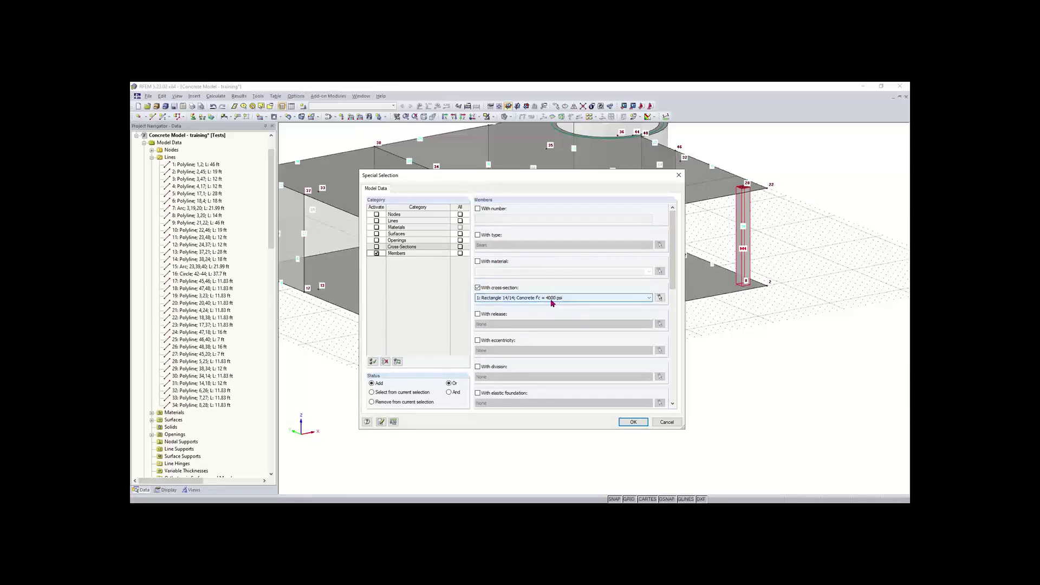
pyautogui.click(633, 423)
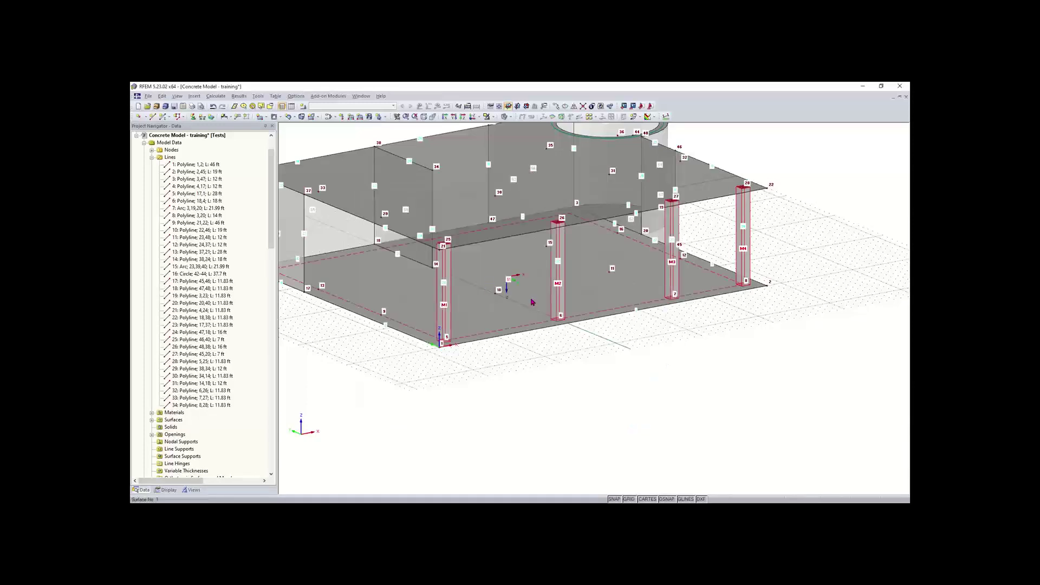
# Copy the four front columns as a second row standing on nodes 9 to 12.
pyautogui.moveTo(560, 382); pyautogui.dragTo(580, 428, button='middle')
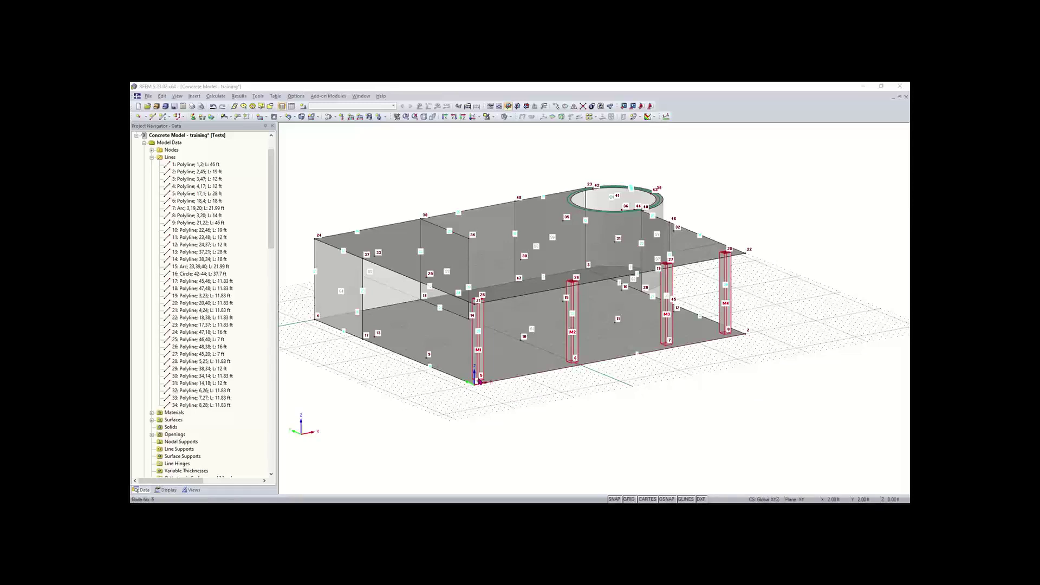
pyautogui.click(429, 357)
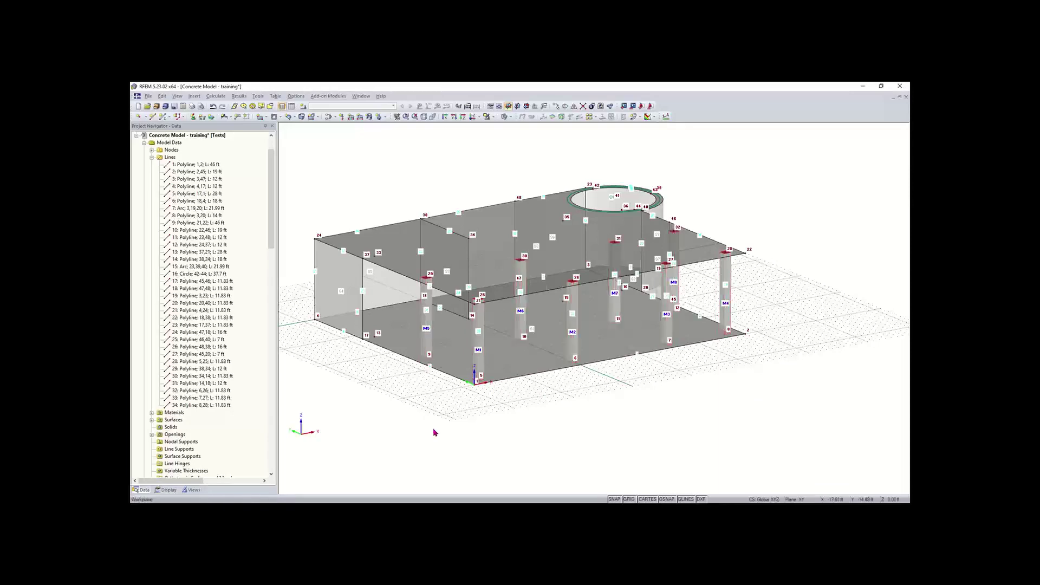
# Copy one of the columns to node 15, between the lower slab and node 35 on the upper slab.
pyautogui.keyDown('ctrl'); pyautogui.moveTo(629, 394); pyautogui.dragTo(564, 420, button='middle'); pyautogui.keyUp('ctrl')
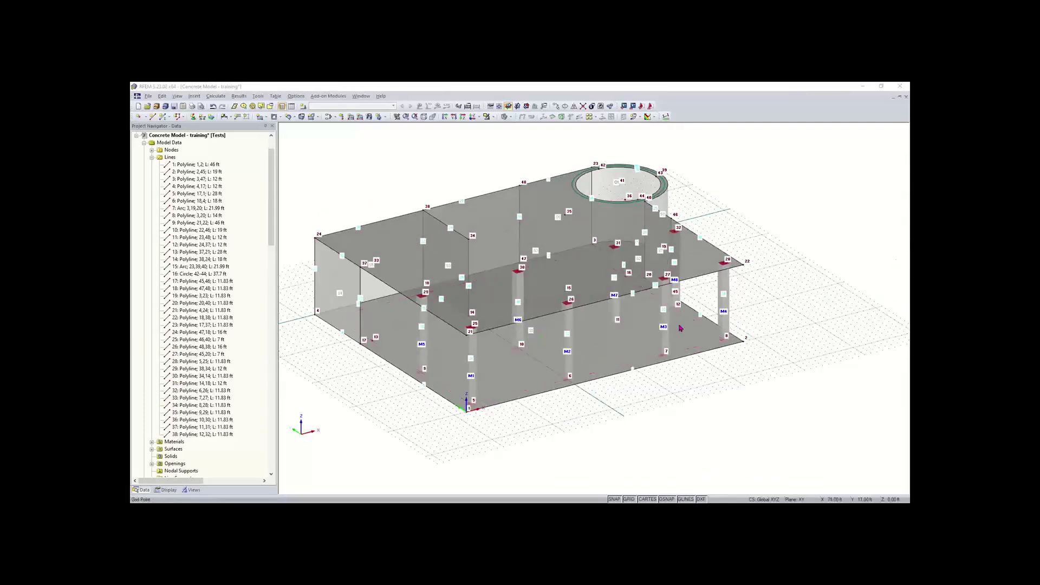
pyautogui.scroll(3, 773, 281)
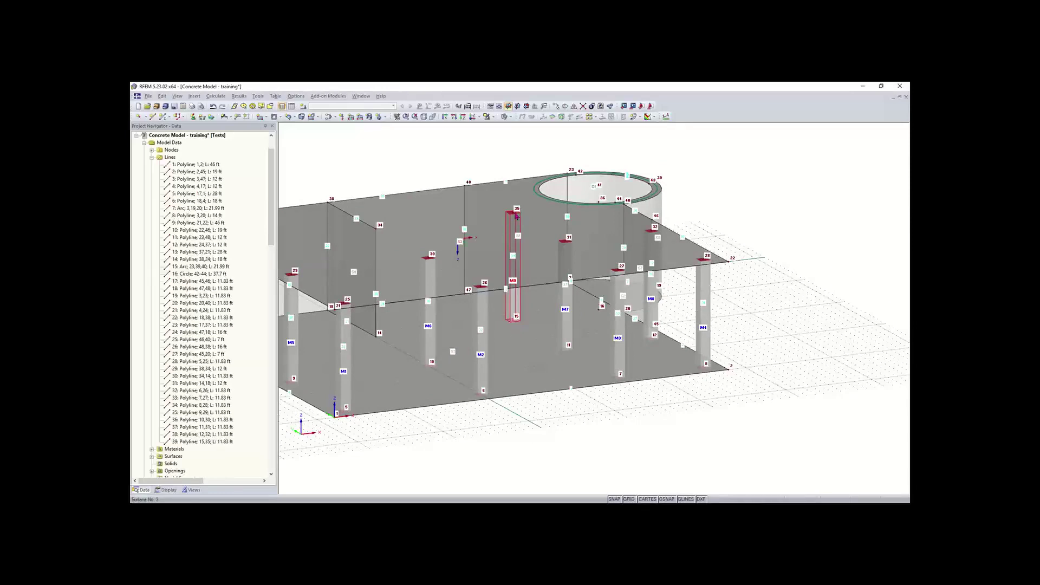
pyautogui.scroll(-2, 539, 268)
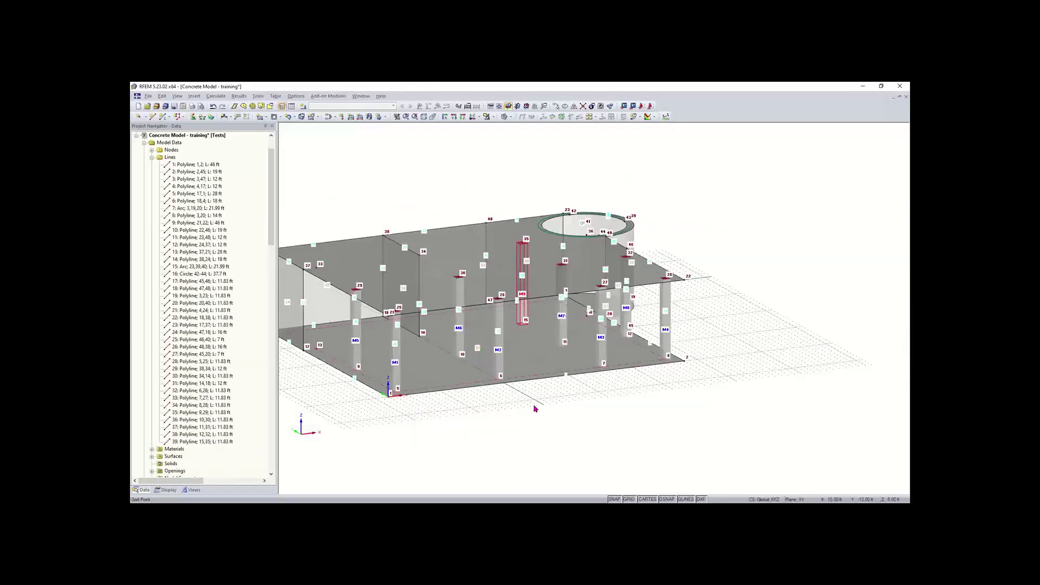
pyautogui.scroll(-2, 542, 401)
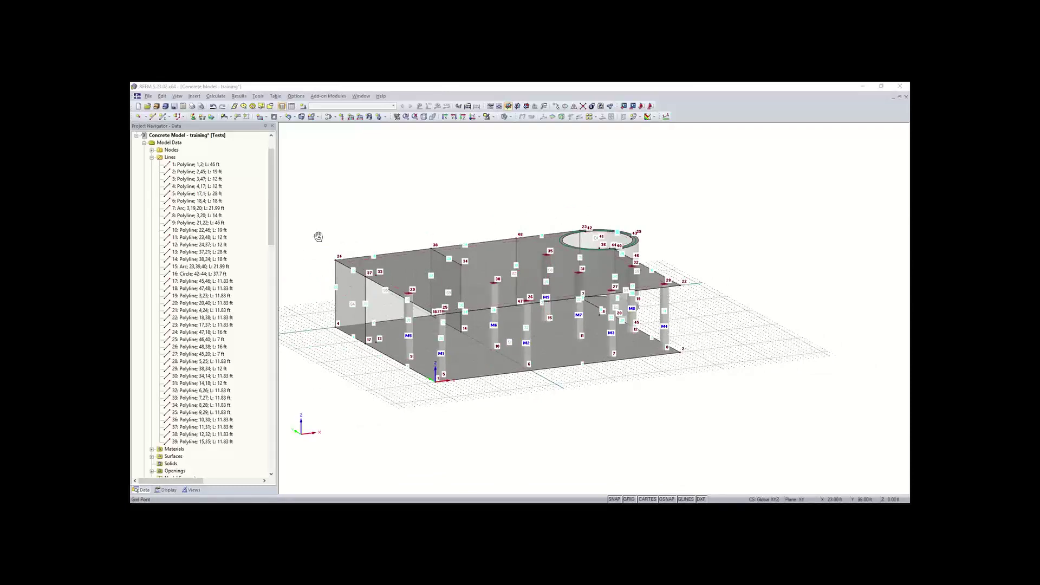
pyautogui.keyDown('ctrl'); pyautogui.moveTo(319, 237); pyautogui.dragTo(347, 270, button='middle'); pyautogui.keyUp('ctrl')
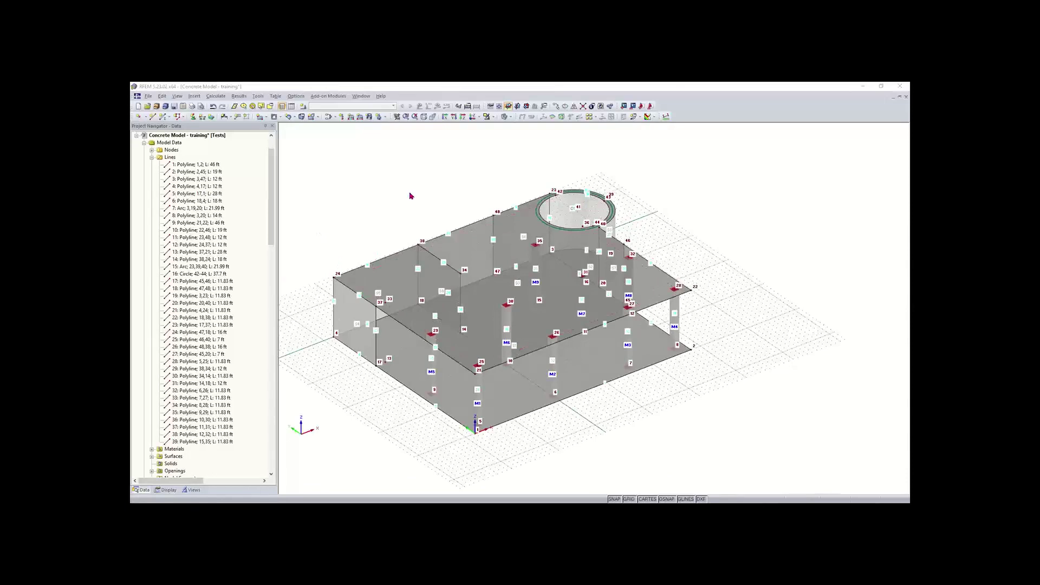
pyautogui.scroll(1, 392, 310)
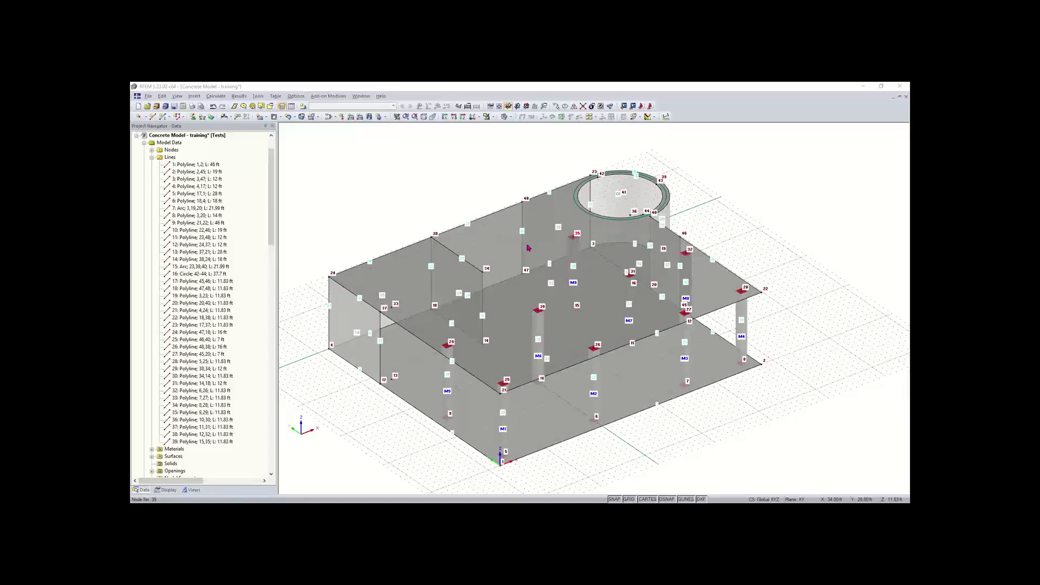
pyautogui.scroll(2, 394, 306)
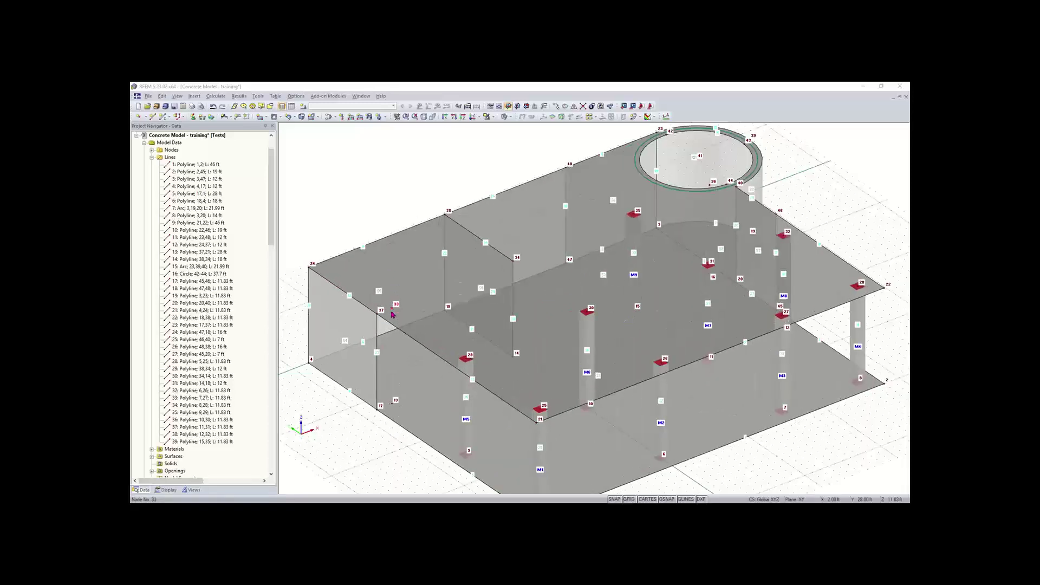
pyautogui.click(370, 211)
pyautogui.click(153, 116)
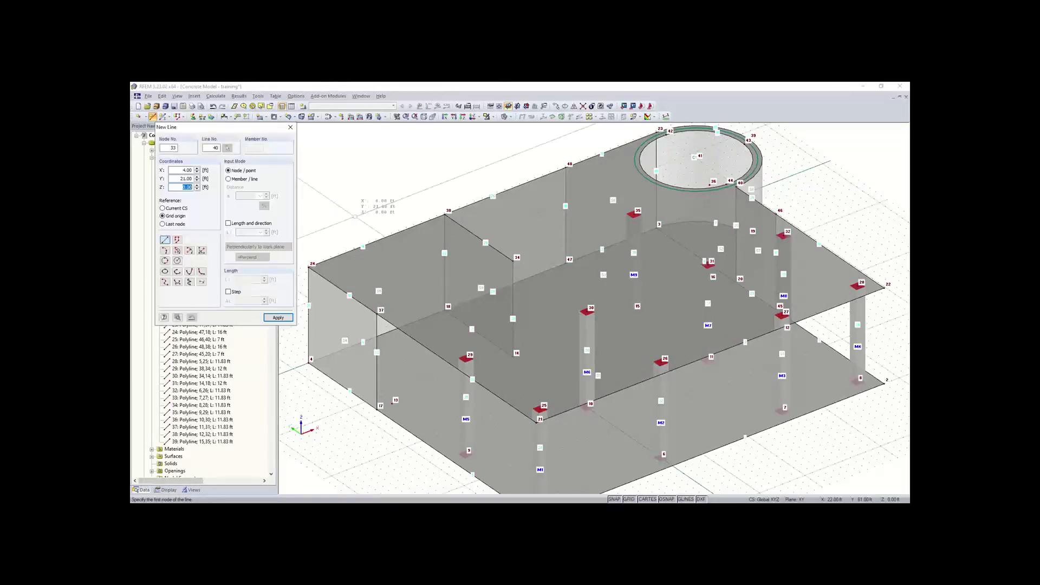
pyautogui.click(291, 128)
# Define a new member as a Rib on the +z-side of the surface, with L/8 integration widths on both sides.
pyautogui.click(163, 118)
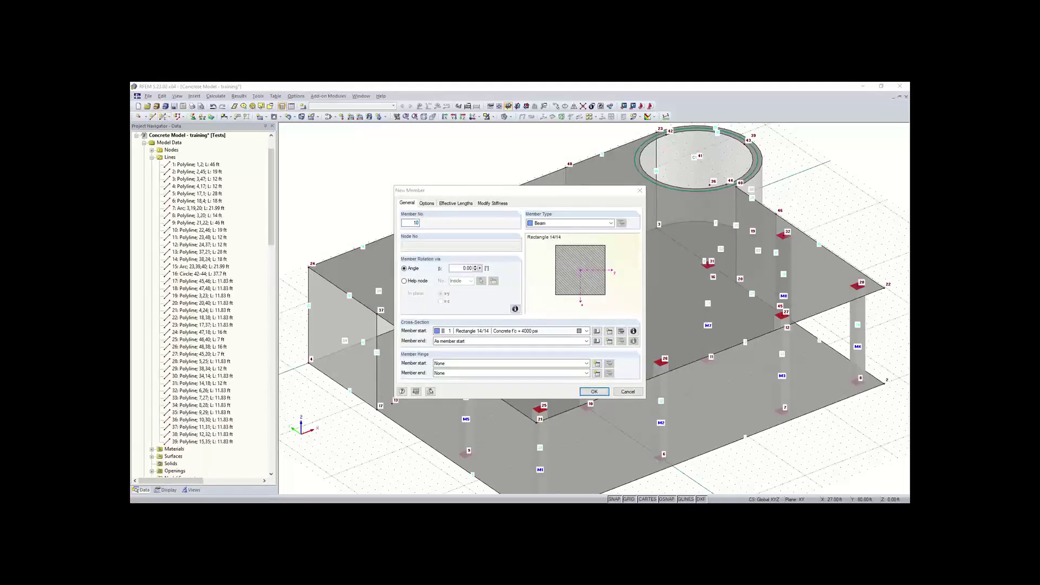
pyautogui.click(573, 224)
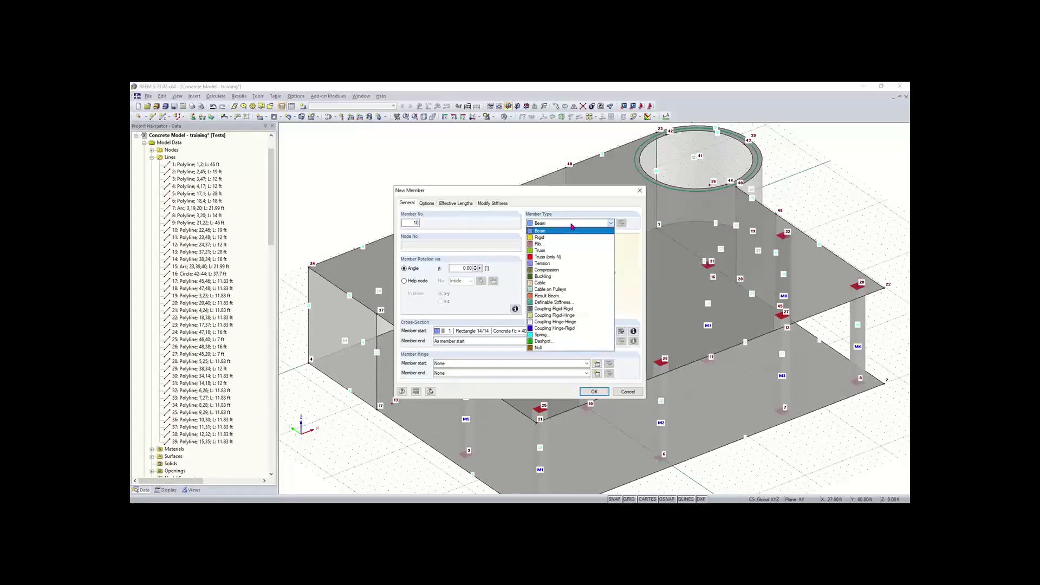
pyautogui.click(551, 245)
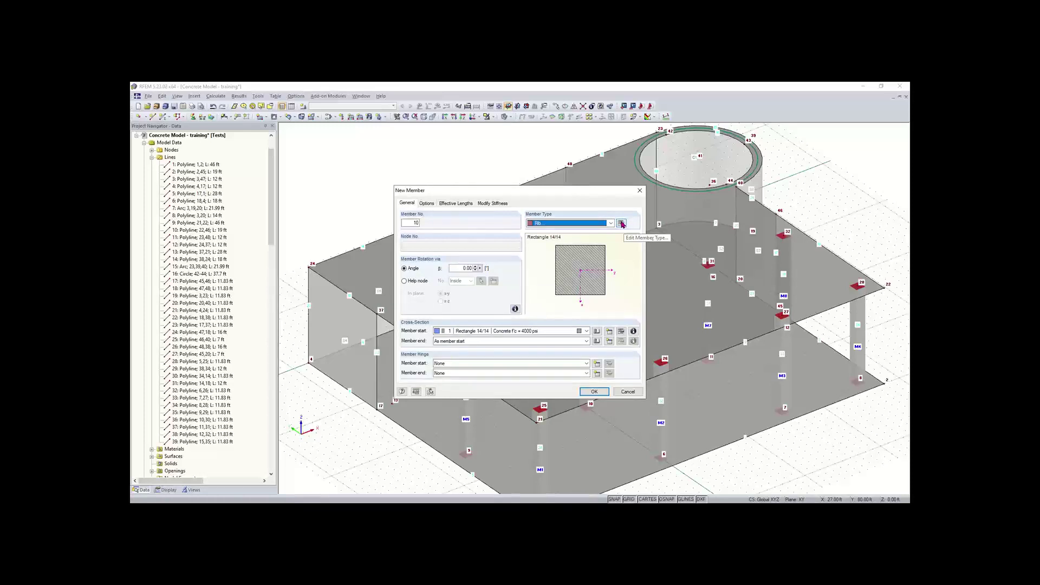
pyautogui.click(622, 223)
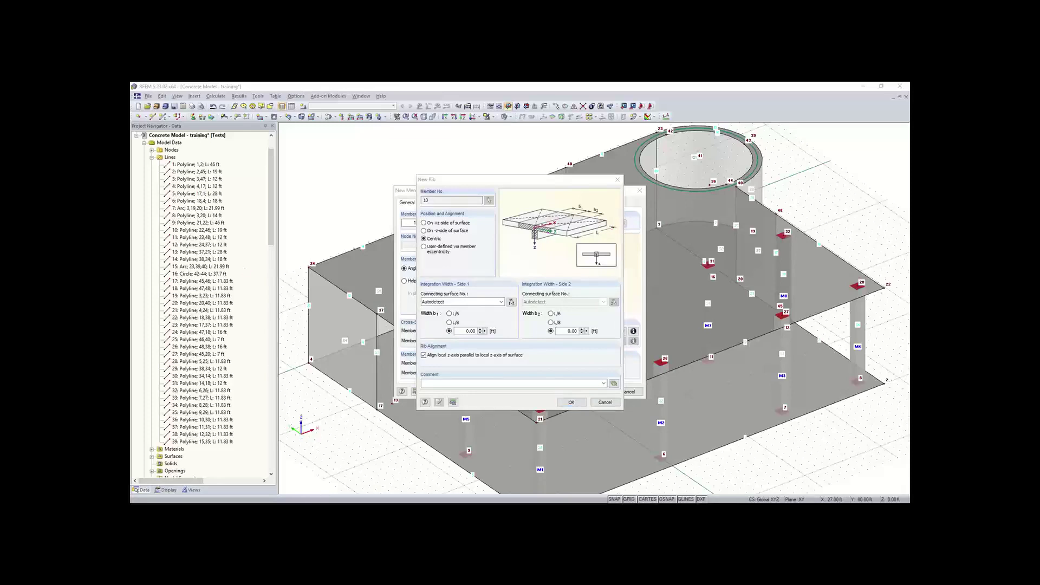
pyautogui.click(437, 224)
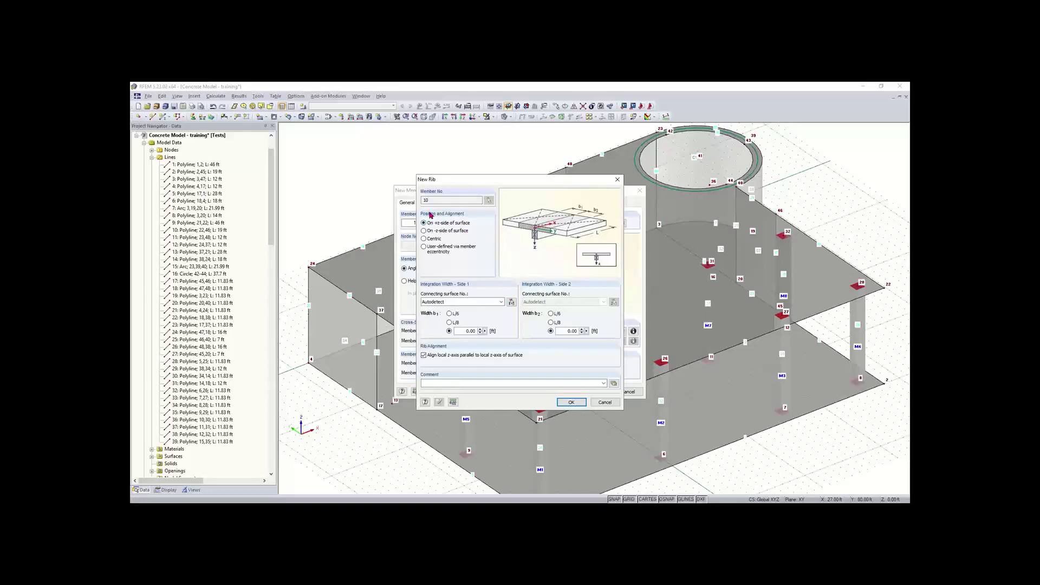
pyautogui.click(444, 231)
pyautogui.click(437, 224)
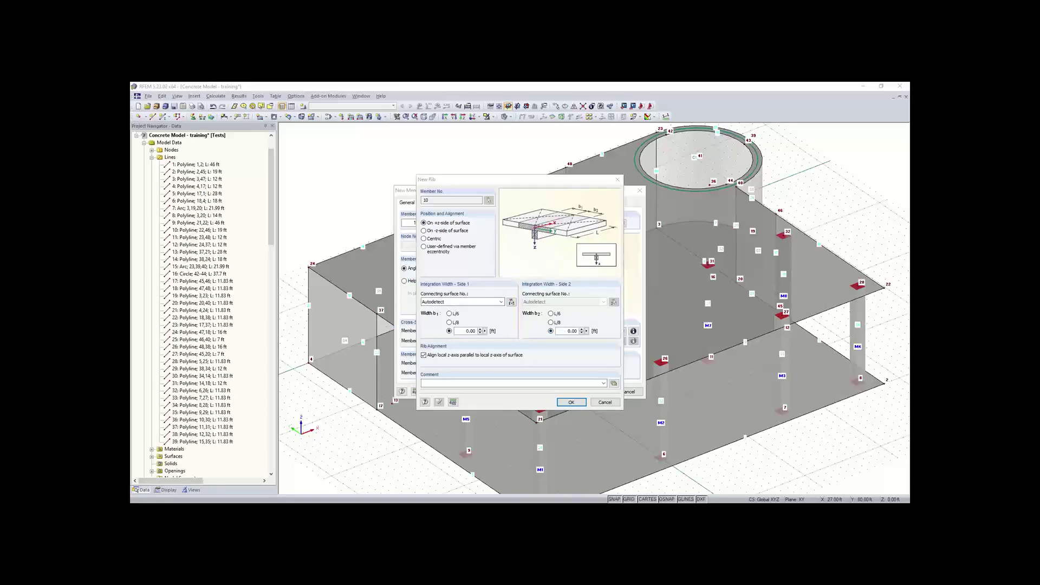
pyautogui.click(450, 322)
pyautogui.click(551, 323)
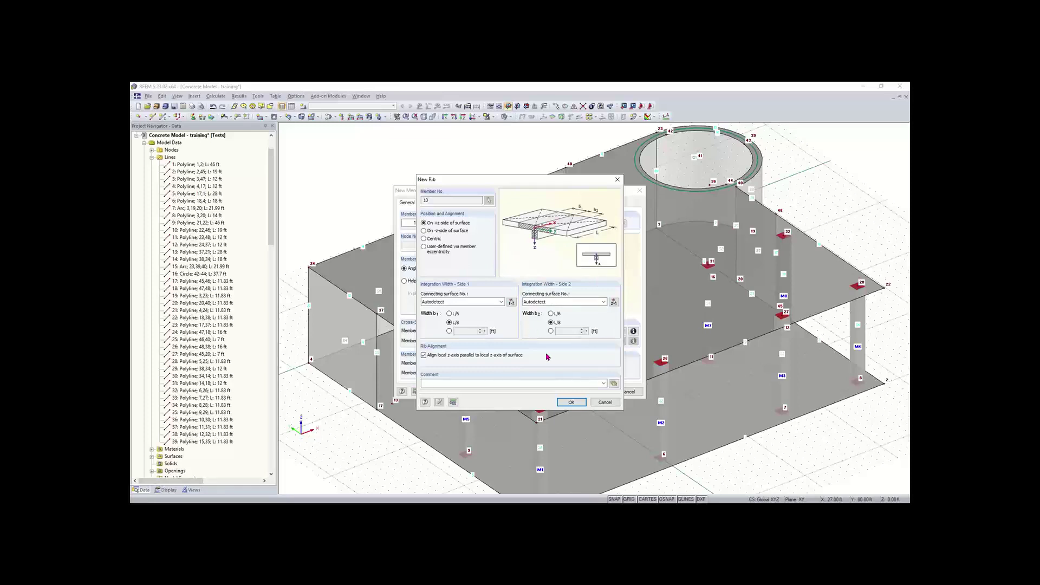
pyautogui.click(563, 402)
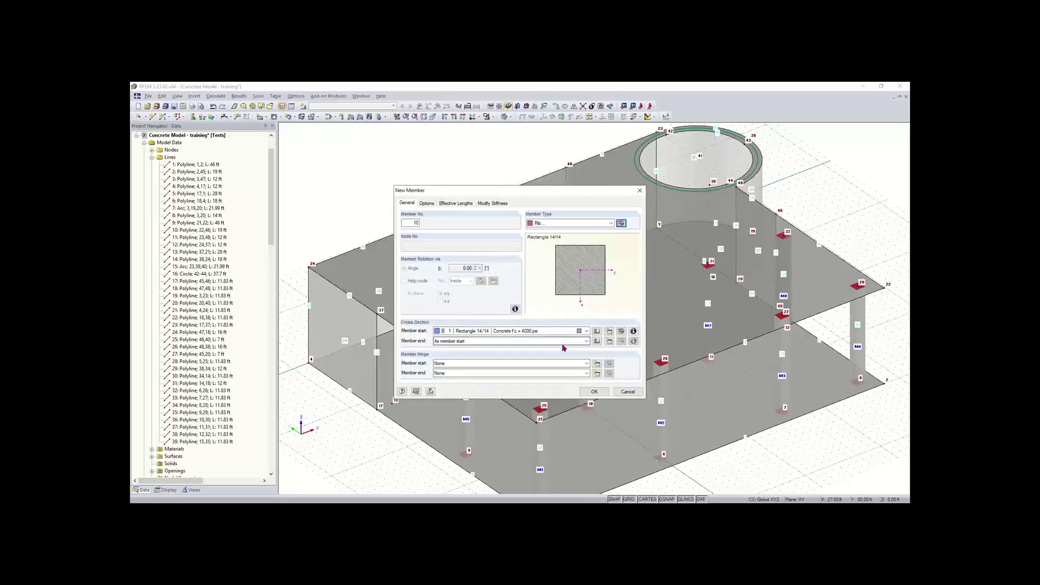
# Give the rib a new solid rectangular cross-section, 7 in wide and 5 in high, in Concrete f'c = 4000 psi from ACI 318-19.
pyautogui.click(596, 332)
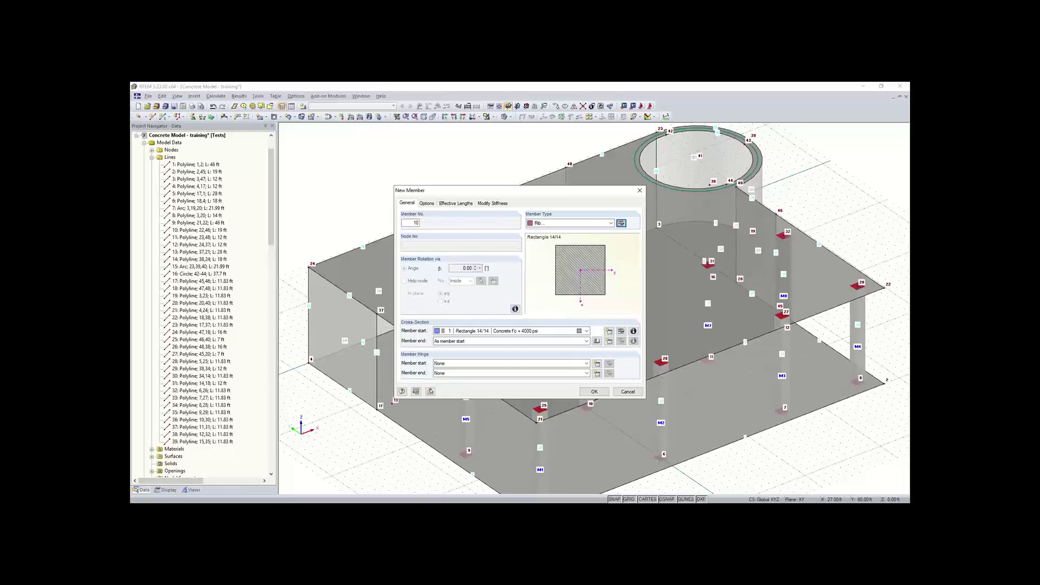
pyautogui.press('Return')
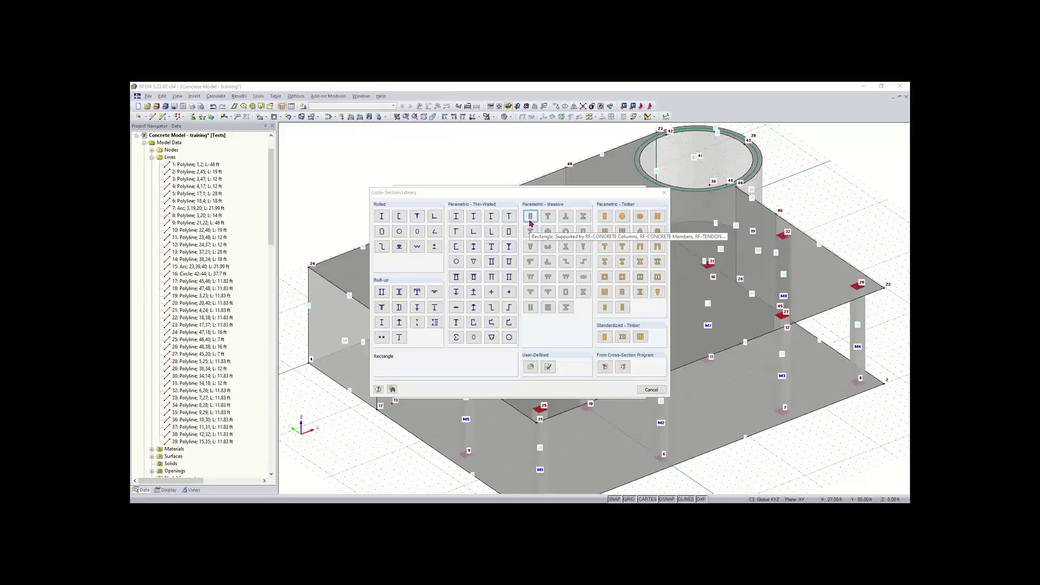
pyautogui.press('Escape')
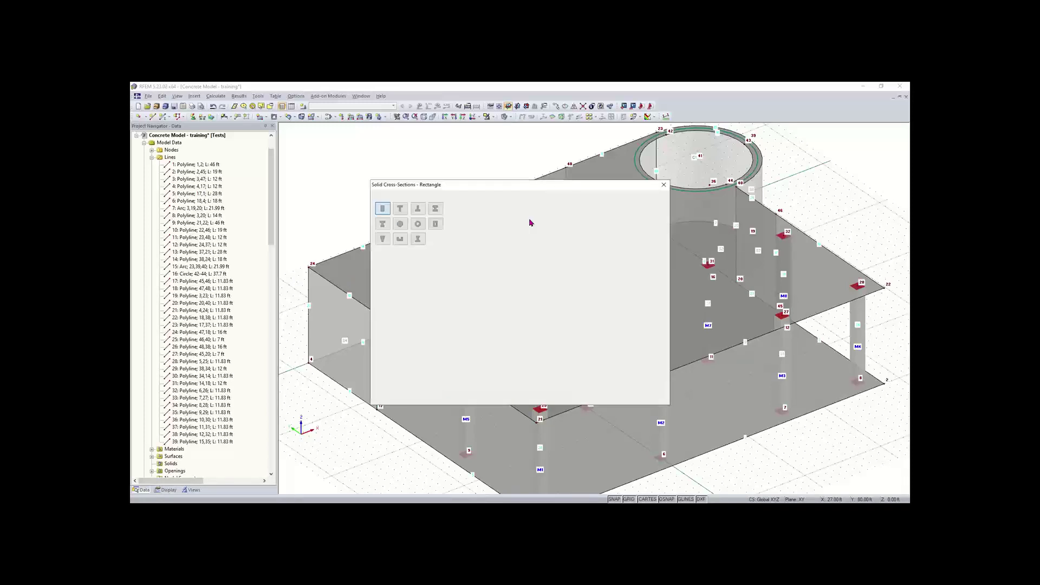
pyautogui.write('7')
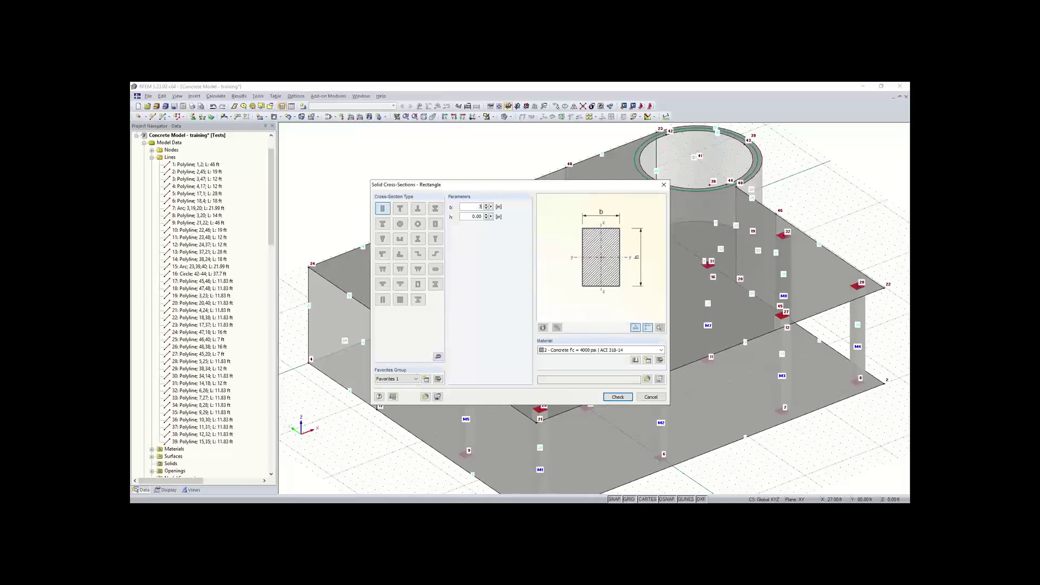
pyautogui.press('Tab')
pyautogui.write('5')
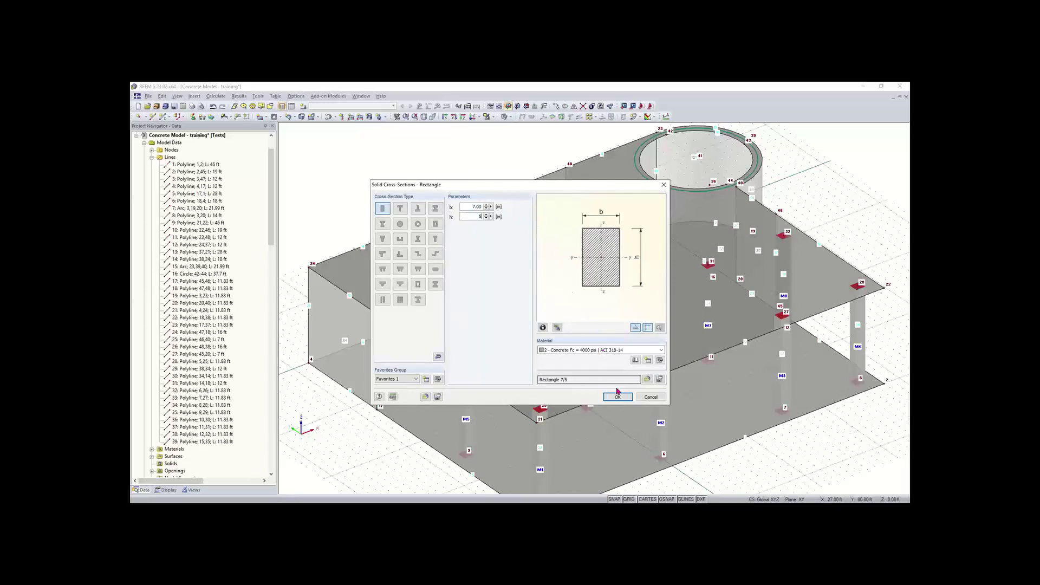
pyautogui.click(632, 351)
pyautogui.click(625, 351)
pyautogui.click(626, 351)
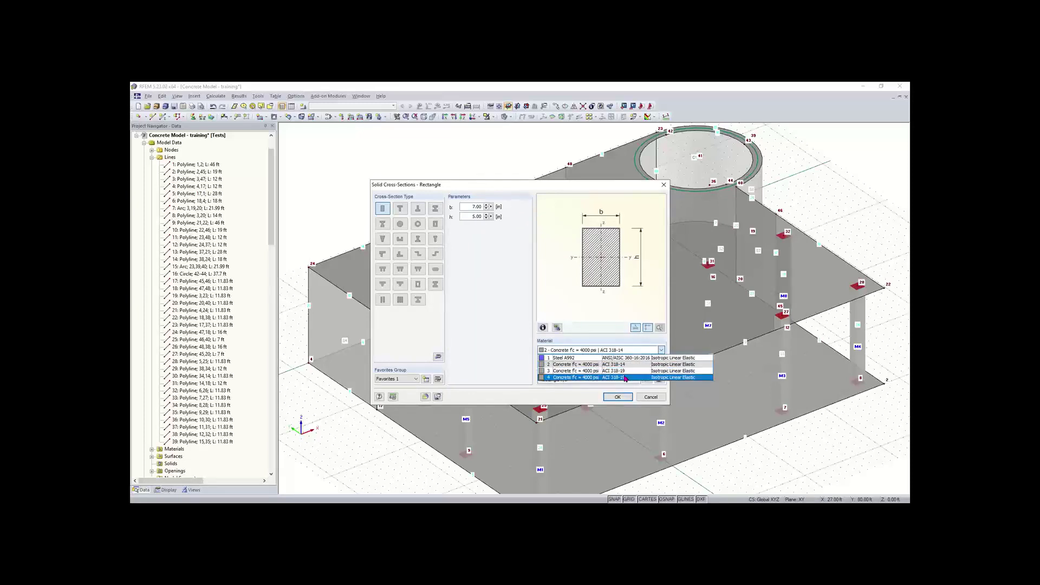
pyautogui.click(623, 371)
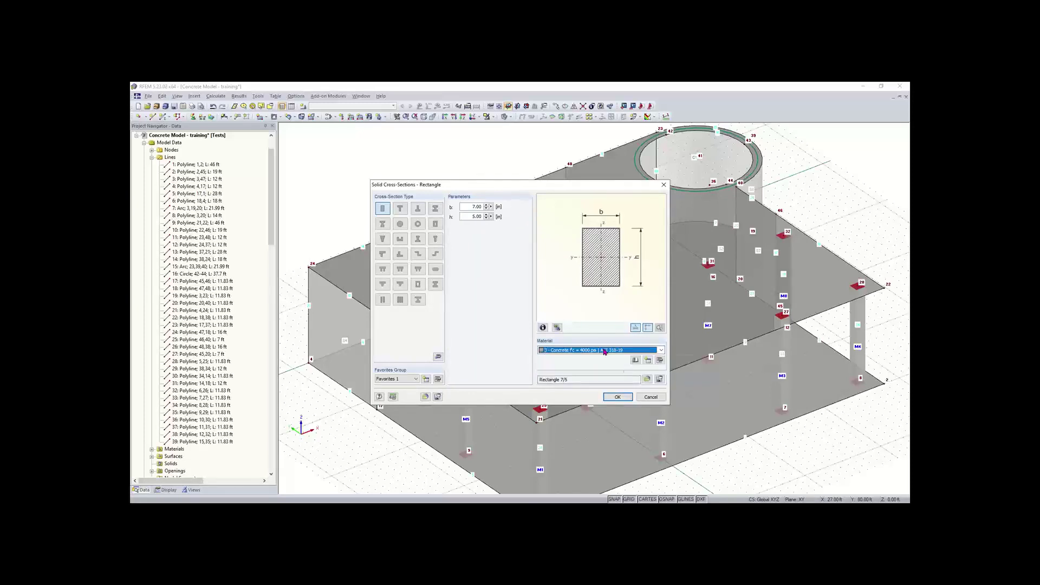
pyautogui.click(616, 399)
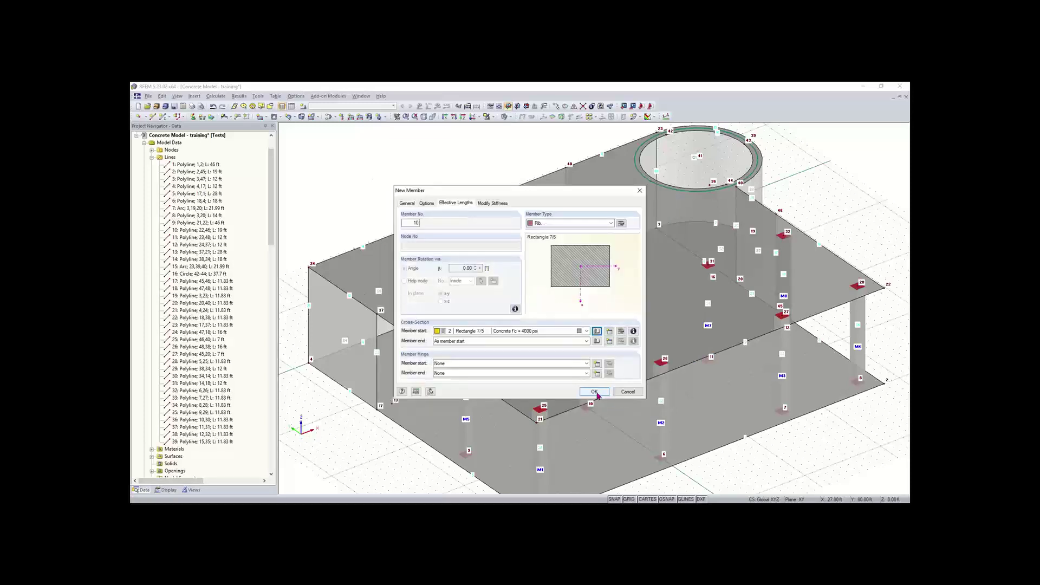
# Place the rib on the vertical wall edge between nodes 14 and 34 and check its position against the wall.
pyautogui.press('Return')
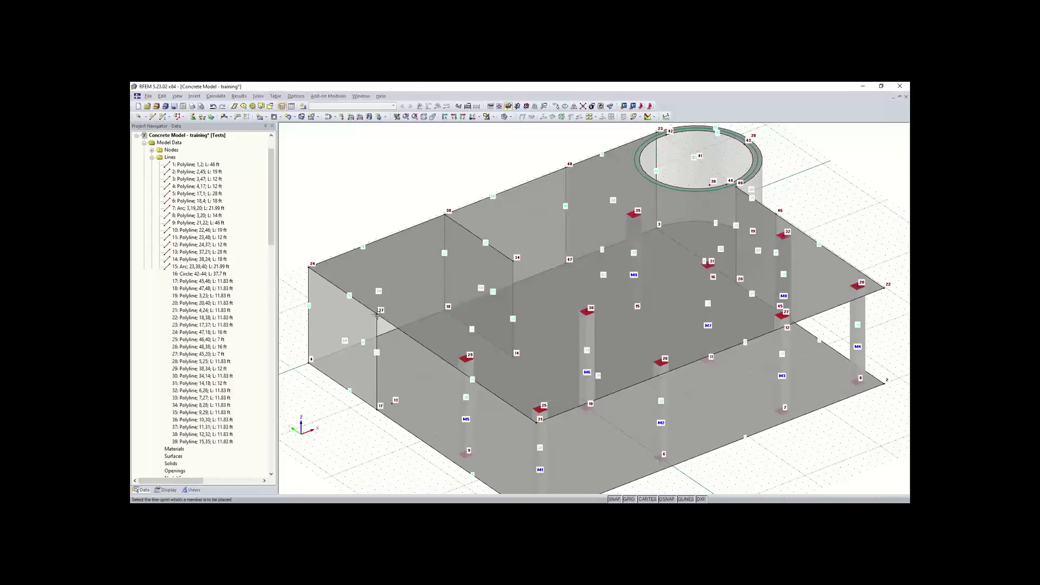
pyautogui.click(514, 262)
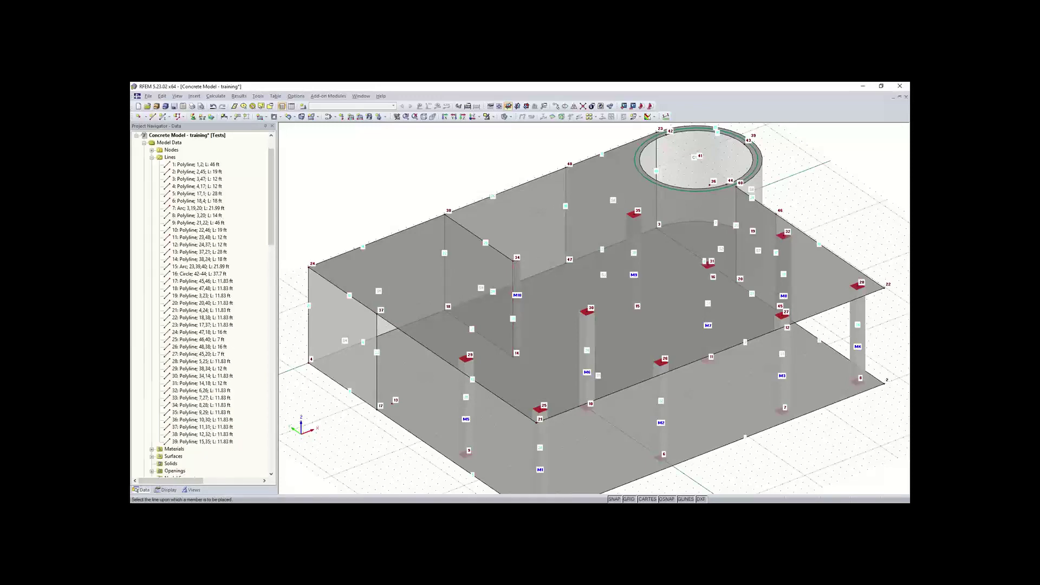
pyautogui.scroll(5, 523, 262)
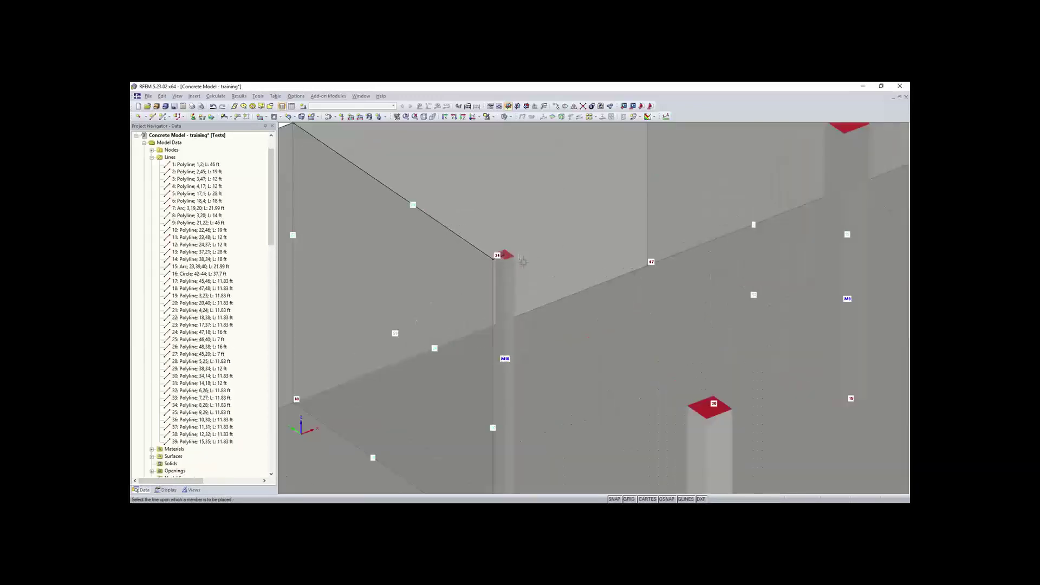
pyautogui.scroll(-5, 523, 263)
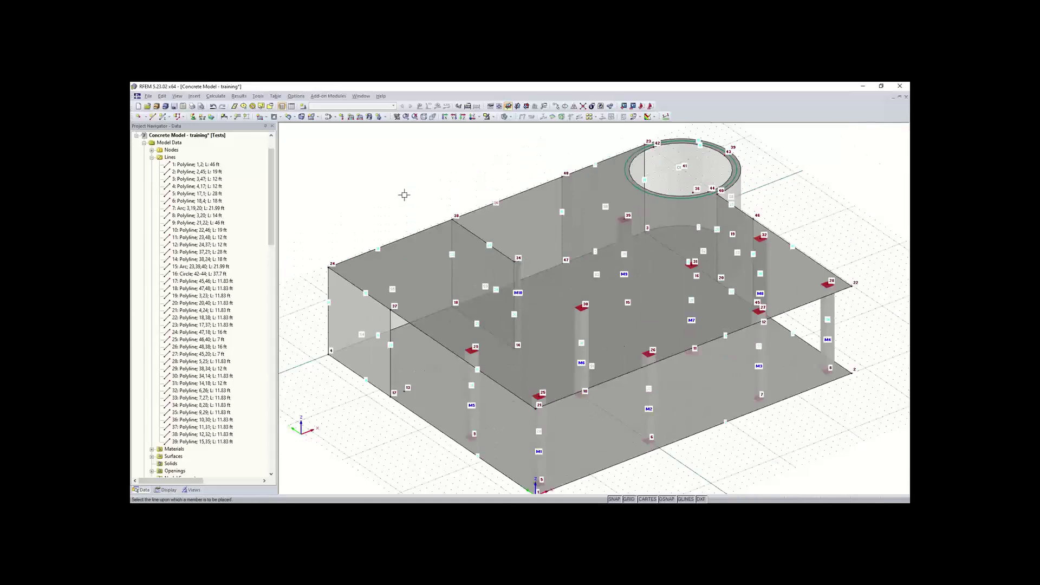
pyautogui.press('Escape')
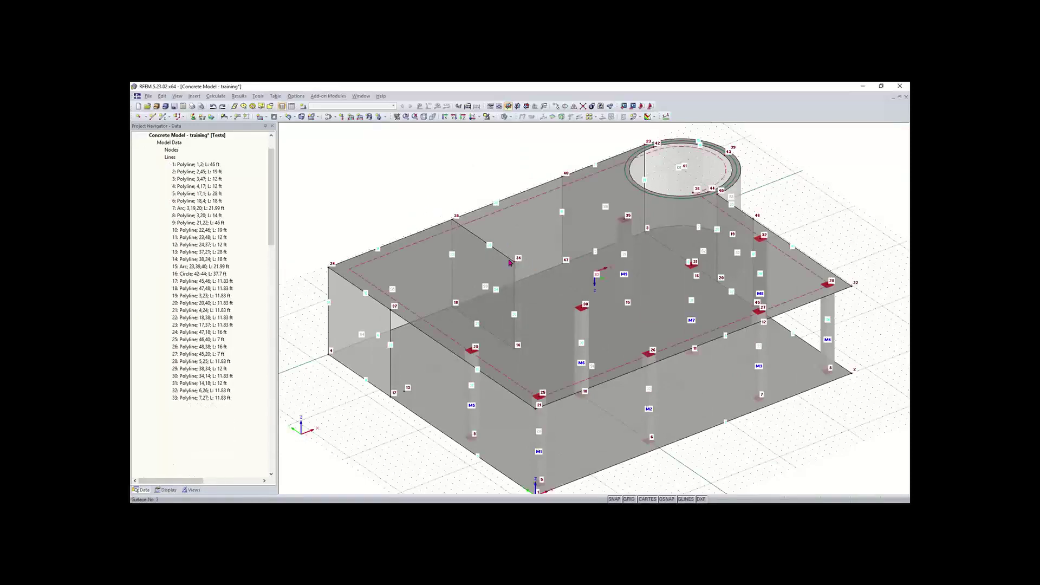
pyautogui.scroll(2, 524, 273)
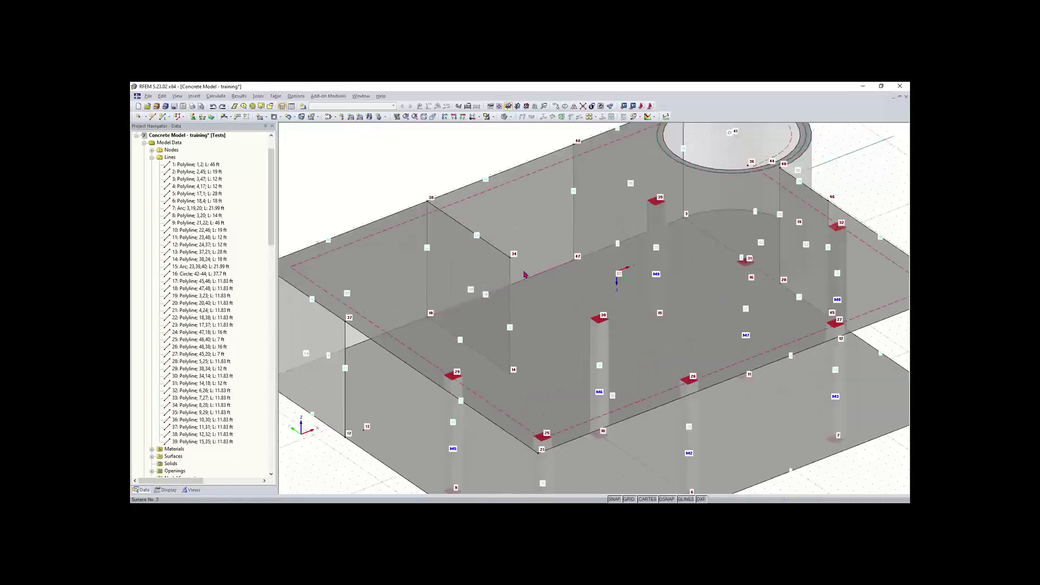
pyautogui.scroll(-1, 525, 274)
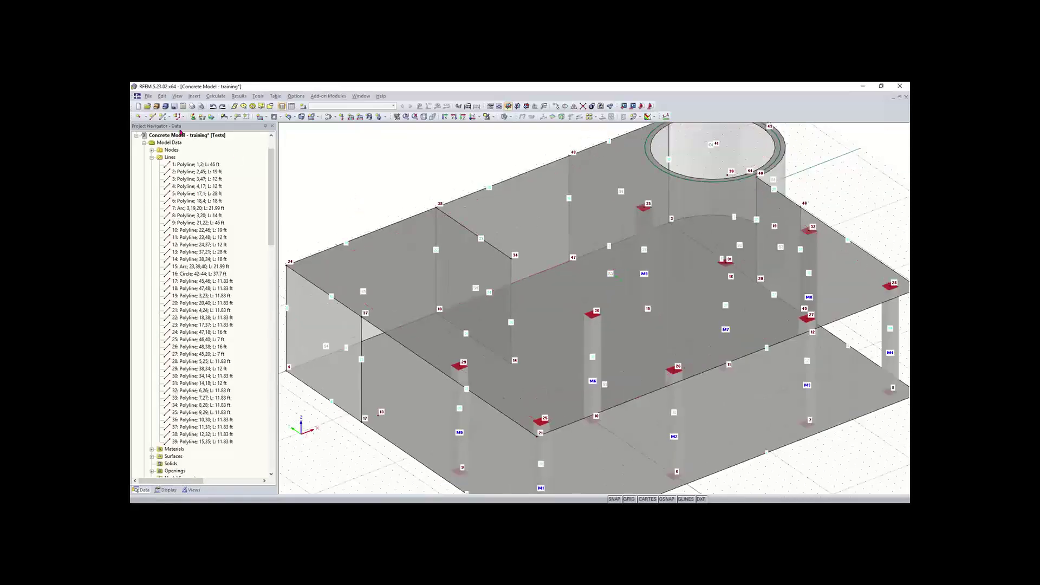
pyautogui.click(161, 117)
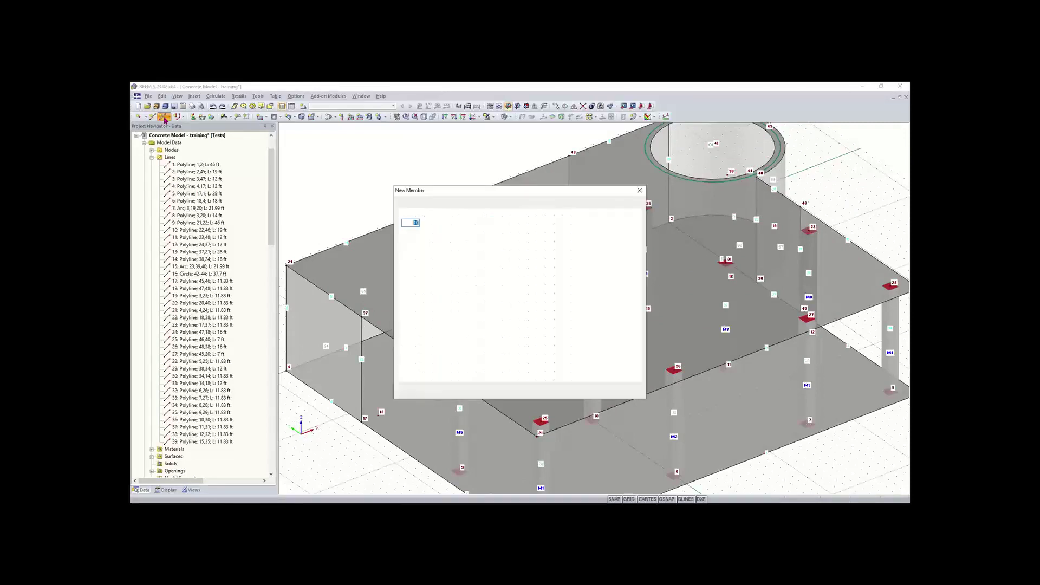
pyautogui.click(595, 392)
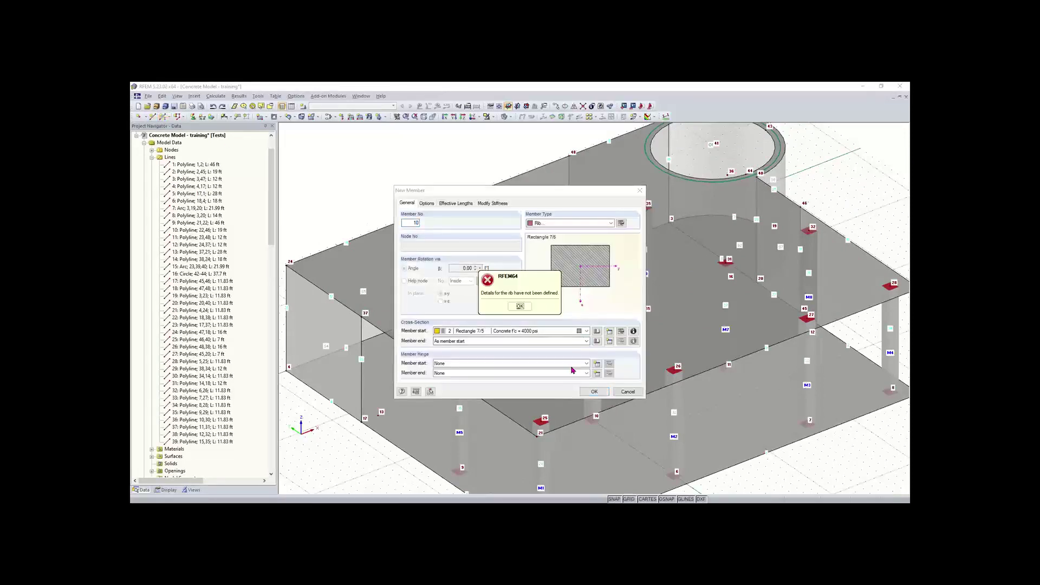
pyautogui.press('Return')
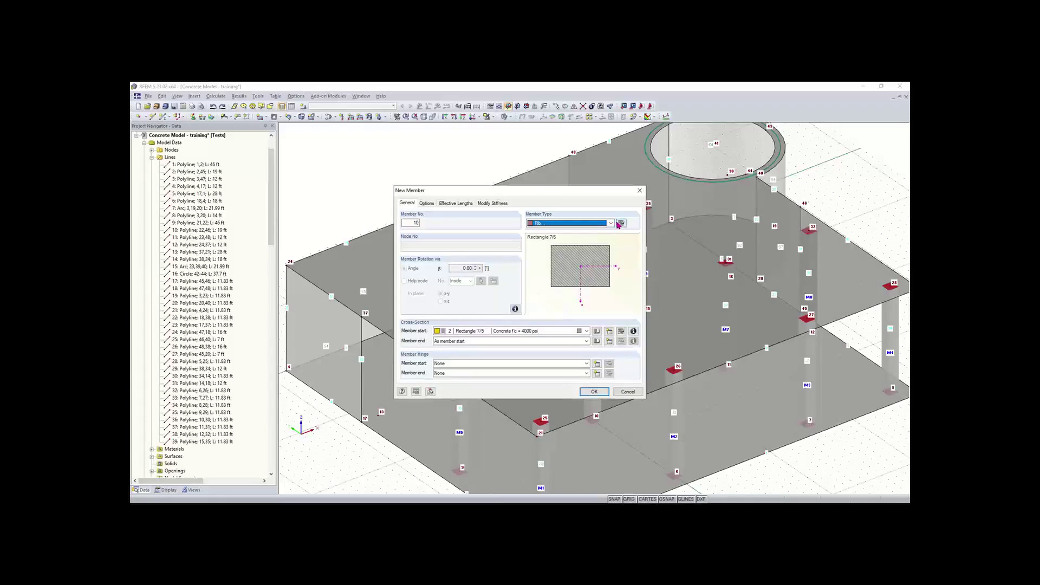
pyautogui.click(621, 222)
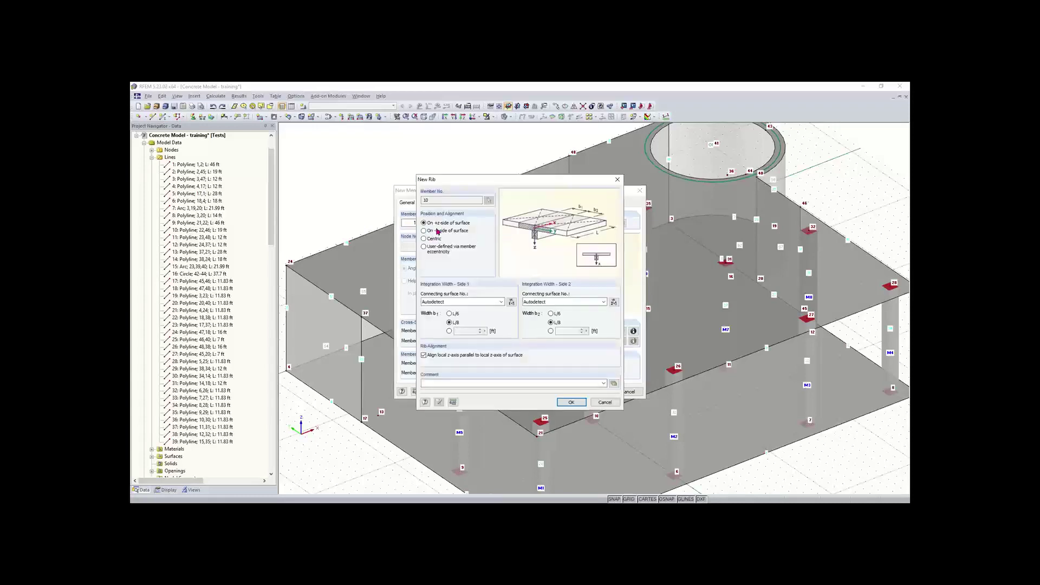
pyautogui.click(571, 402)
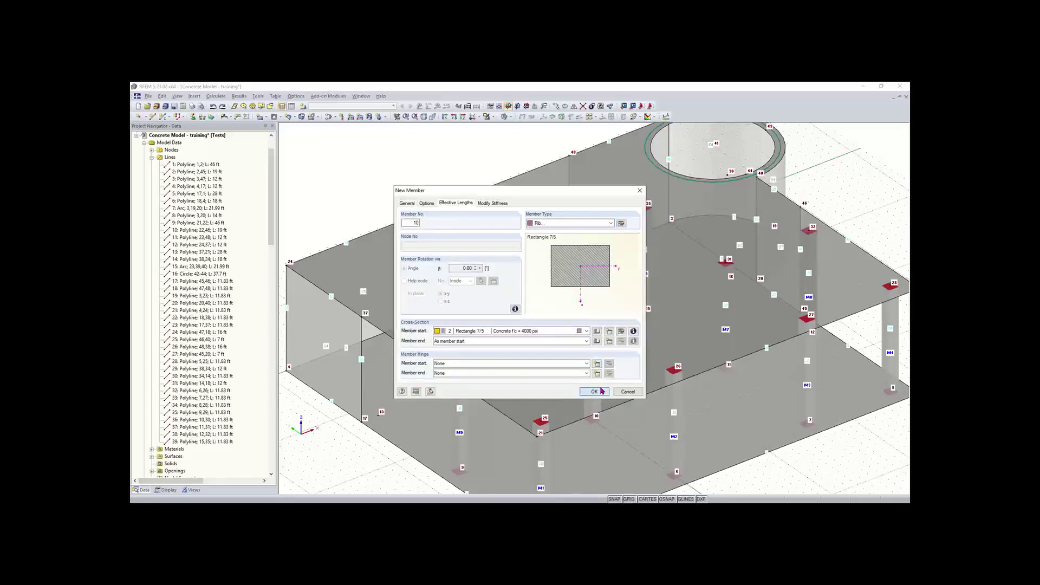
pyautogui.click(602, 390)
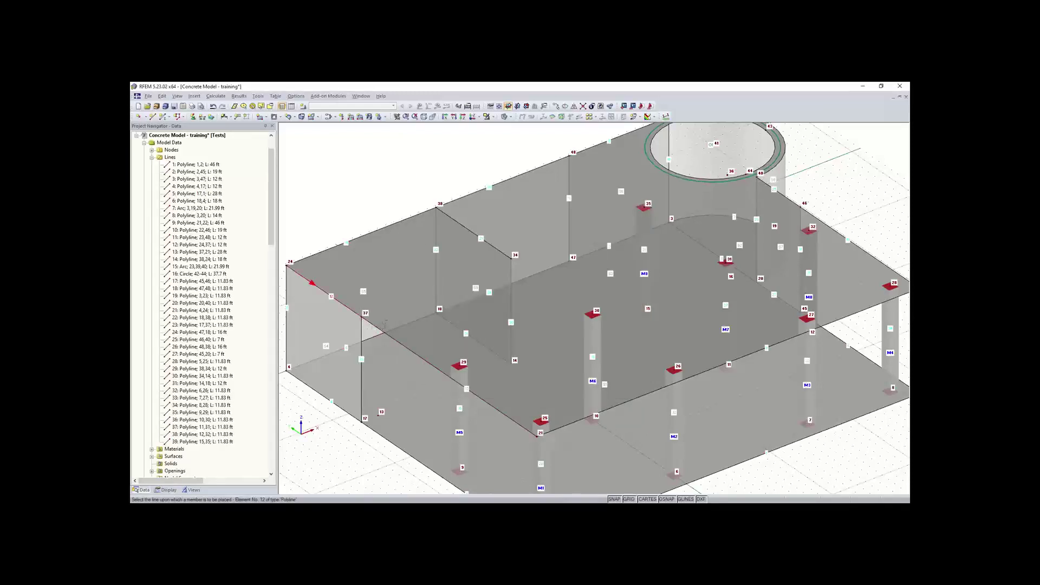
pyautogui.scroll(-4, 385, 325)
pyautogui.scroll(3, 380, 326)
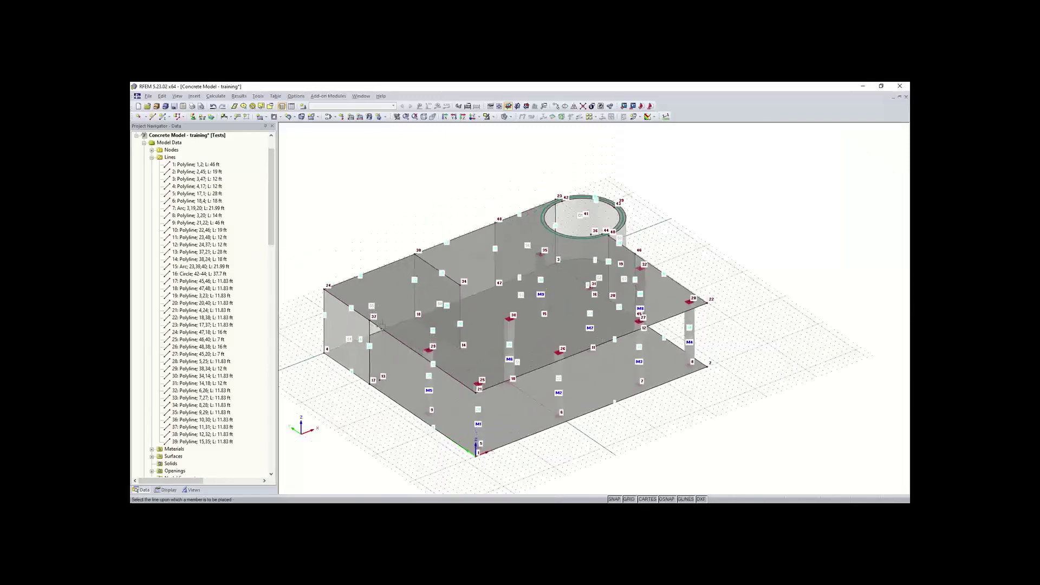
pyautogui.scroll(1, 385, 316)
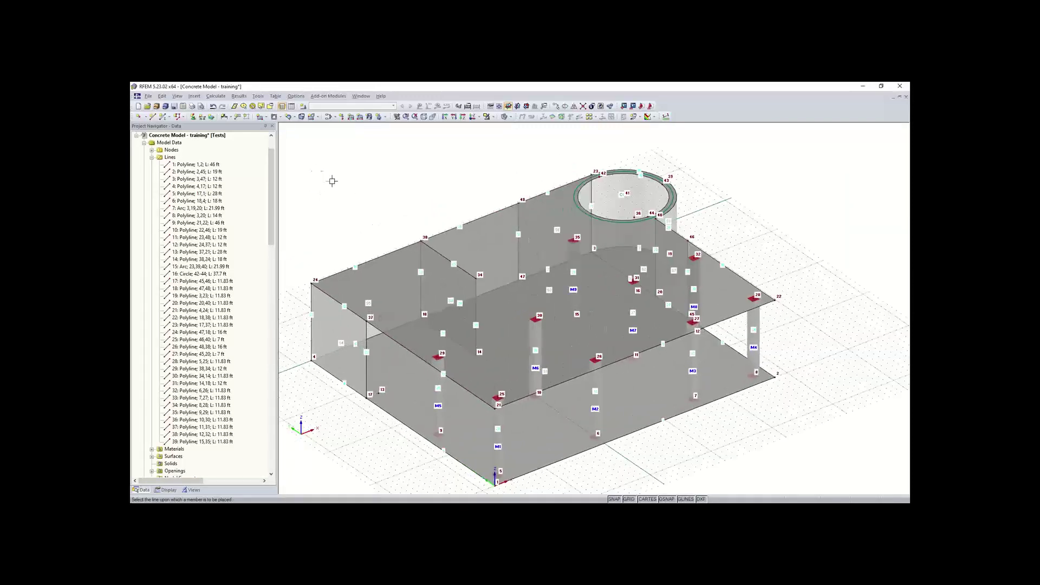
# Draw two connected lines on the upper slab, from node 37 to node 34 and on to node 35.
pyautogui.click(153, 116)
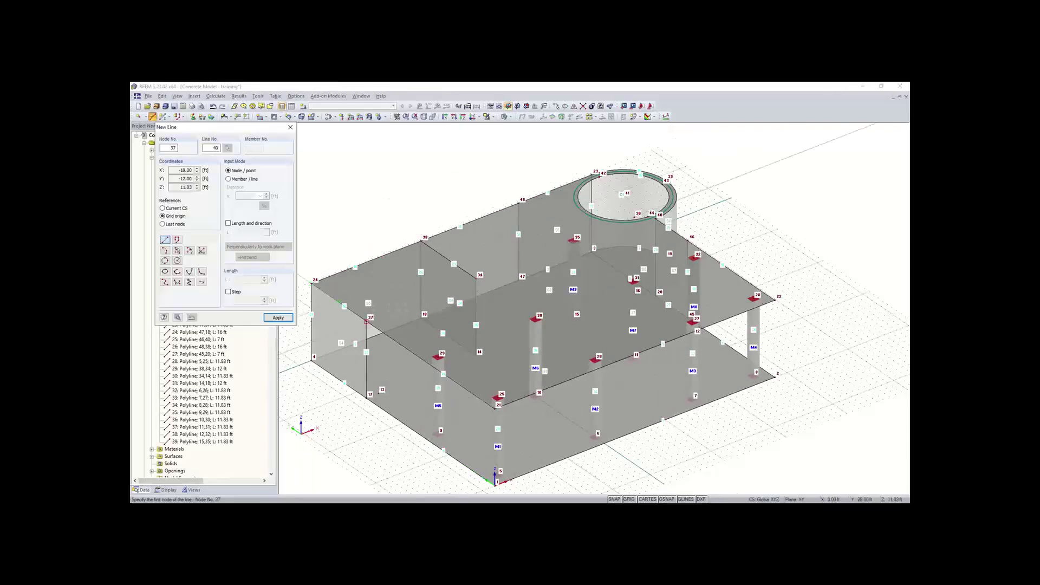
pyautogui.click(366, 321)
pyautogui.click(475, 279)
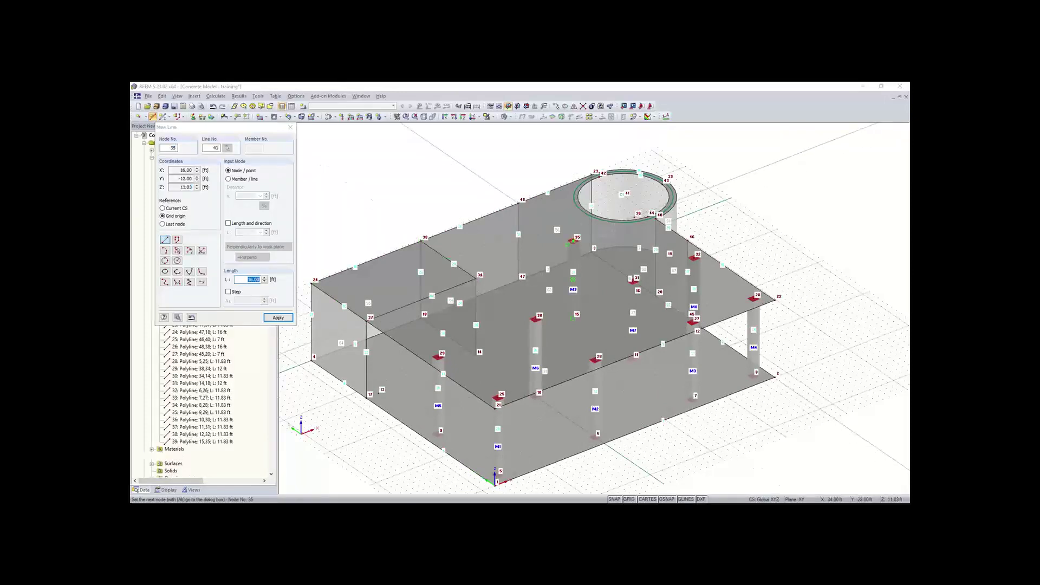
pyautogui.click(572, 241)
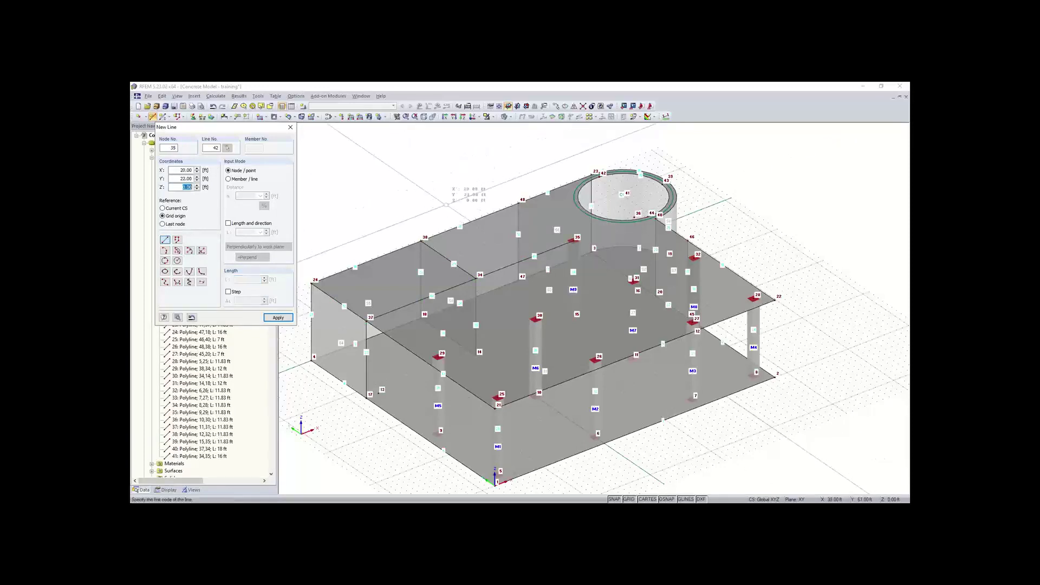
pyautogui.press('Escape')
# Define a new Rib member on the +z-side of the surface, with L/8 integration widths and the Rectangle 7/5 section in Concrete f'c = 4000 psi.
pyautogui.click(164, 116)
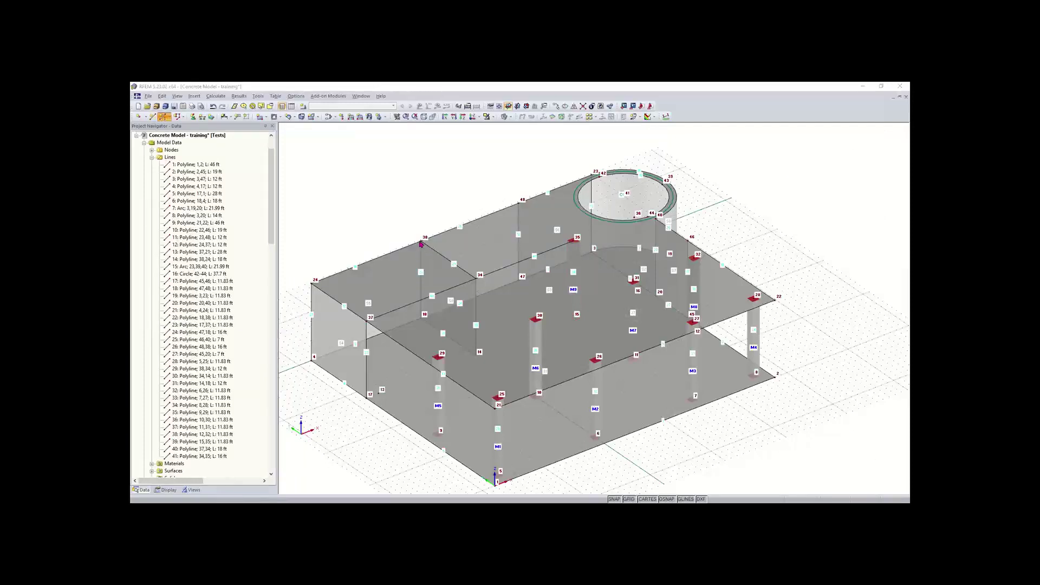
pyautogui.click(420, 245)
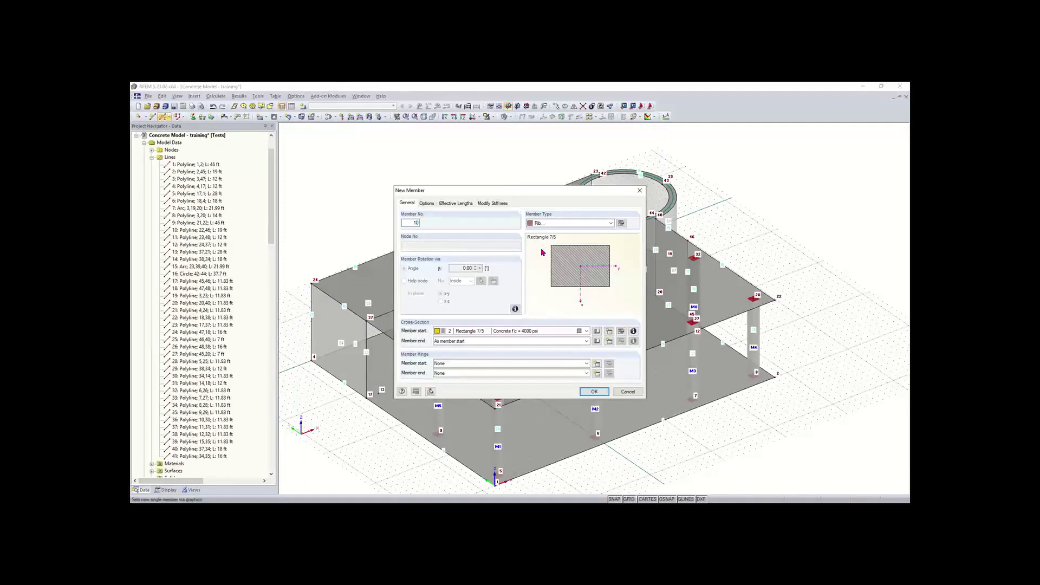
pyautogui.click(594, 391)
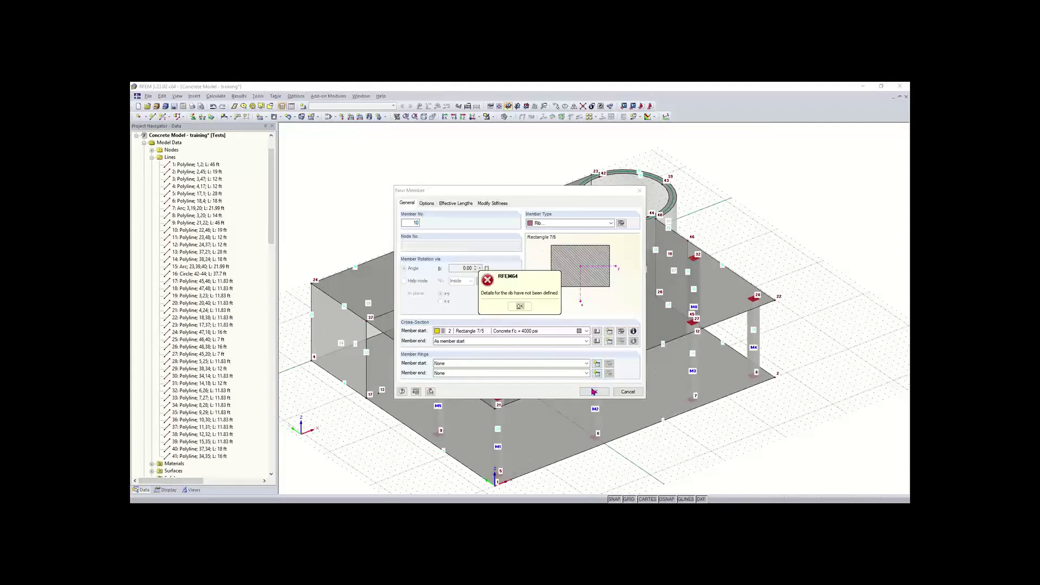
pyautogui.click(517, 307)
pyautogui.click(623, 223)
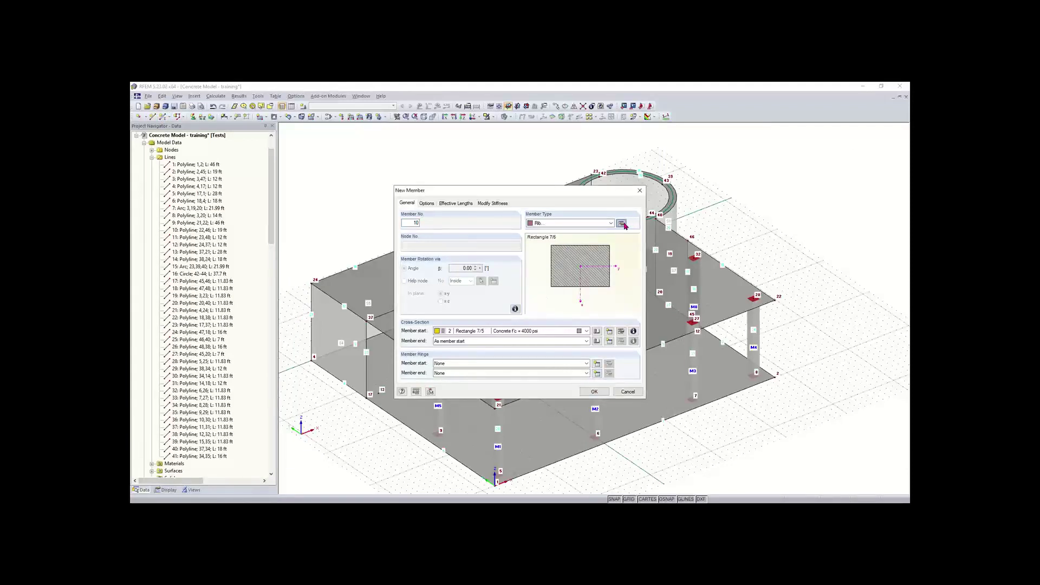
pyautogui.click(619, 180)
pyautogui.click(594, 393)
pyautogui.click(519, 307)
pyautogui.click(619, 225)
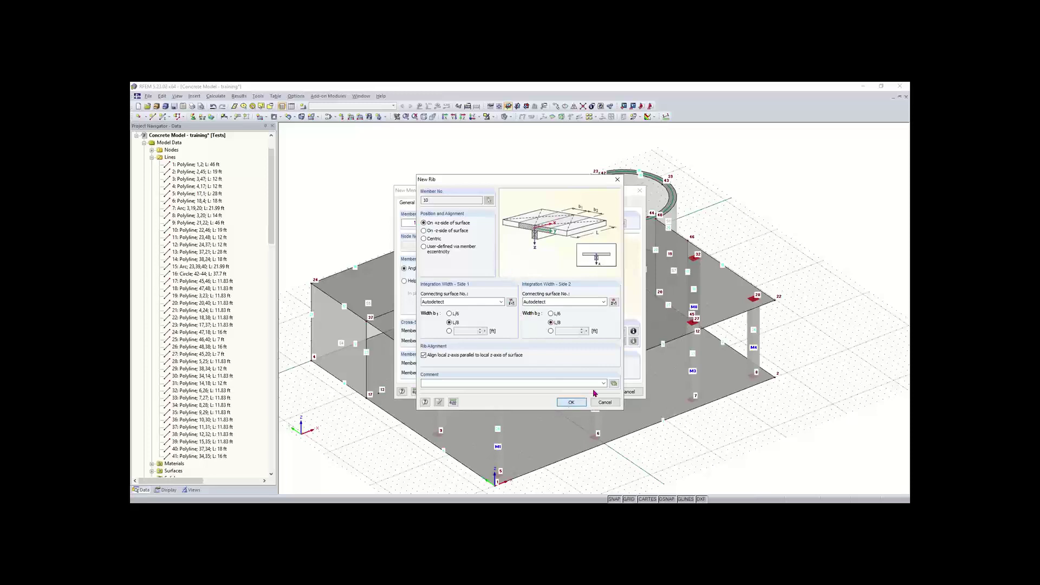
pyautogui.click(571, 402)
pyautogui.click(594, 391)
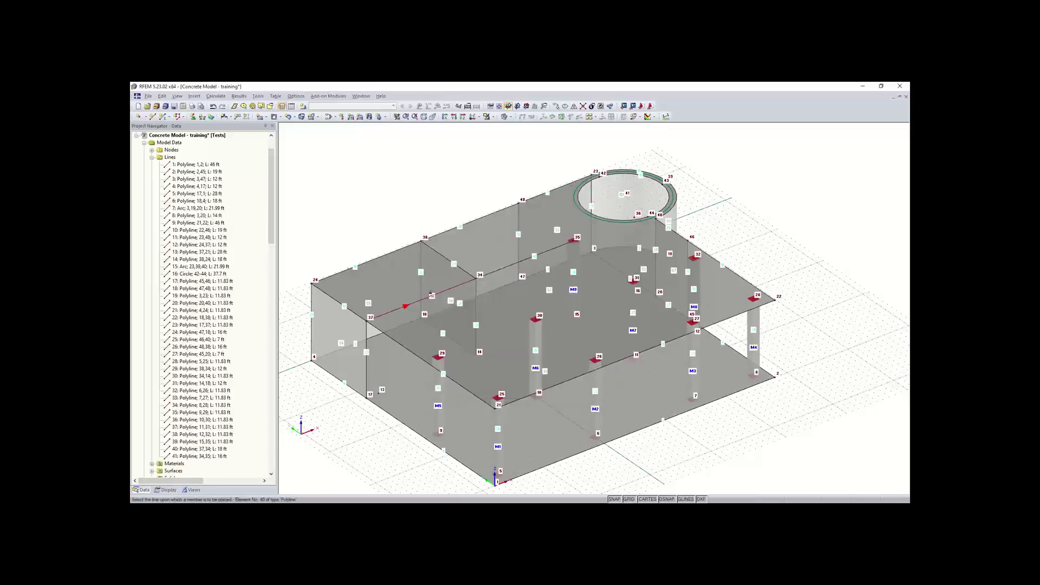
# Place the rib on the two upper slab lines from node 37 to 34 and from node 34 to 35.
pyautogui.click(515, 267)
pyautogui.click(512, 267)
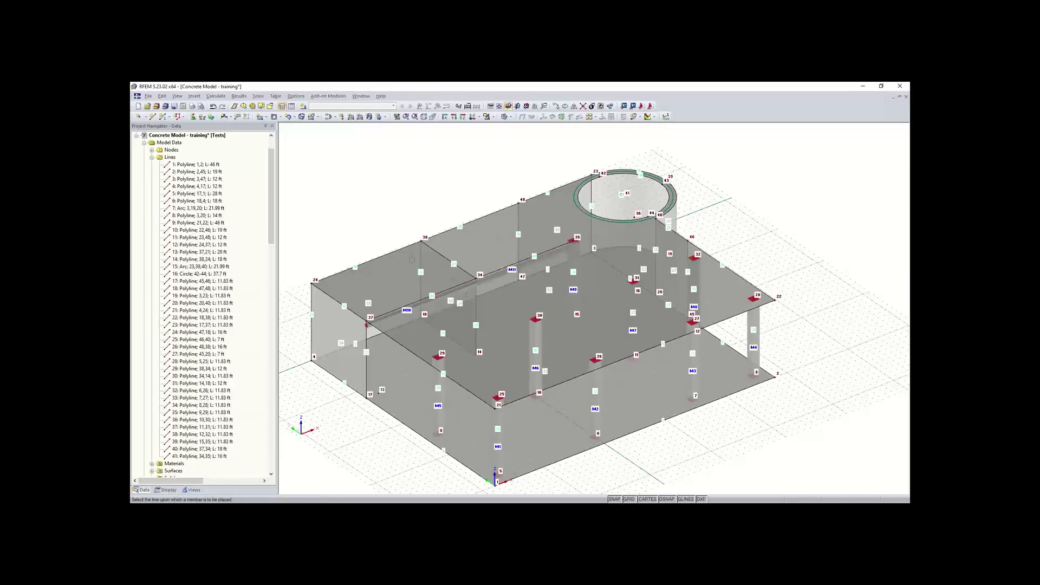
pyautogui.press('Escape')
pyautogui.rightClick(368, 206)
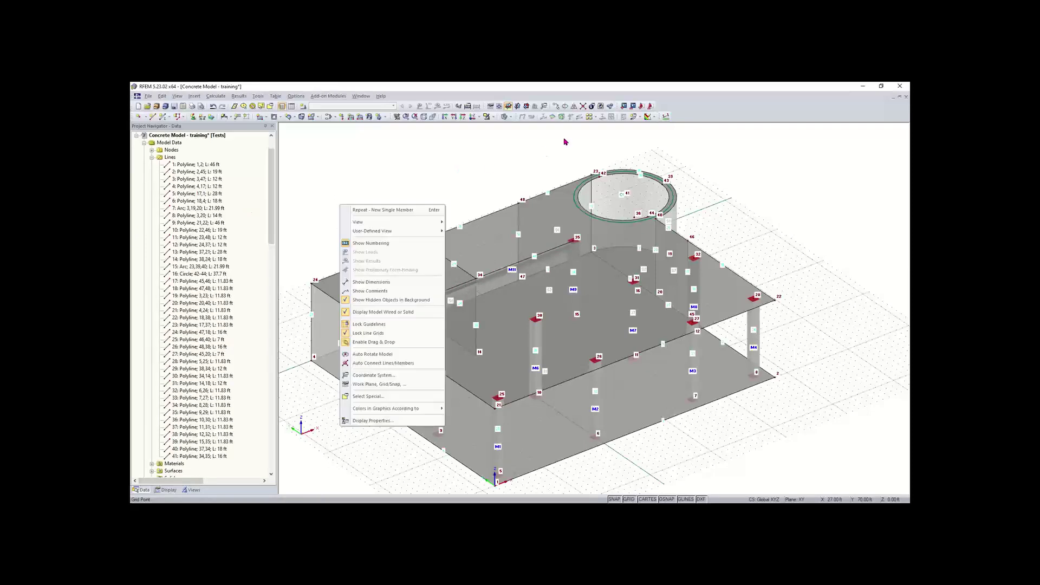
pyautogui.click(491, 165)
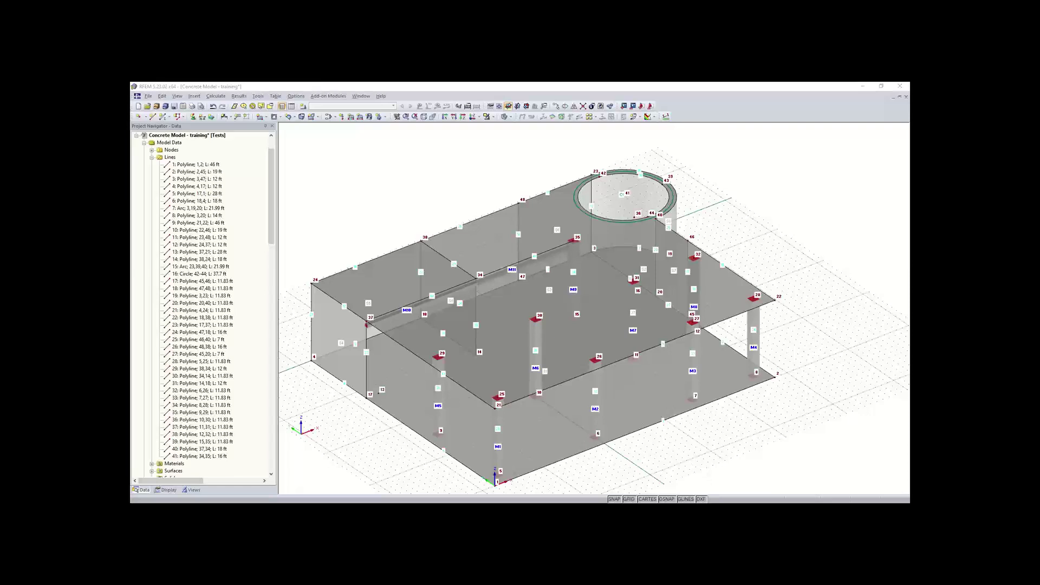
pyautogui.keyDown('ctrl'); pyautogui.moveTo(450, 225); pyautogui.dragTo(755, 343, button='middle'); pyautogui.keyUp('ctrl')
pyautogui.moveTo(687, 324); pyautogui.dragTo(582, 293, button='middle')
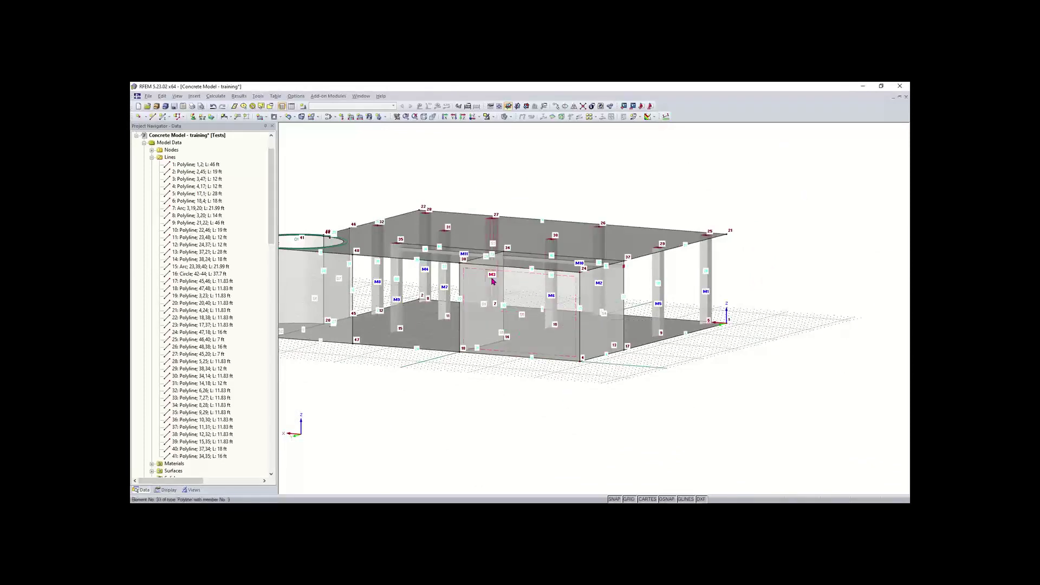
pyautogui.click(280, 117)
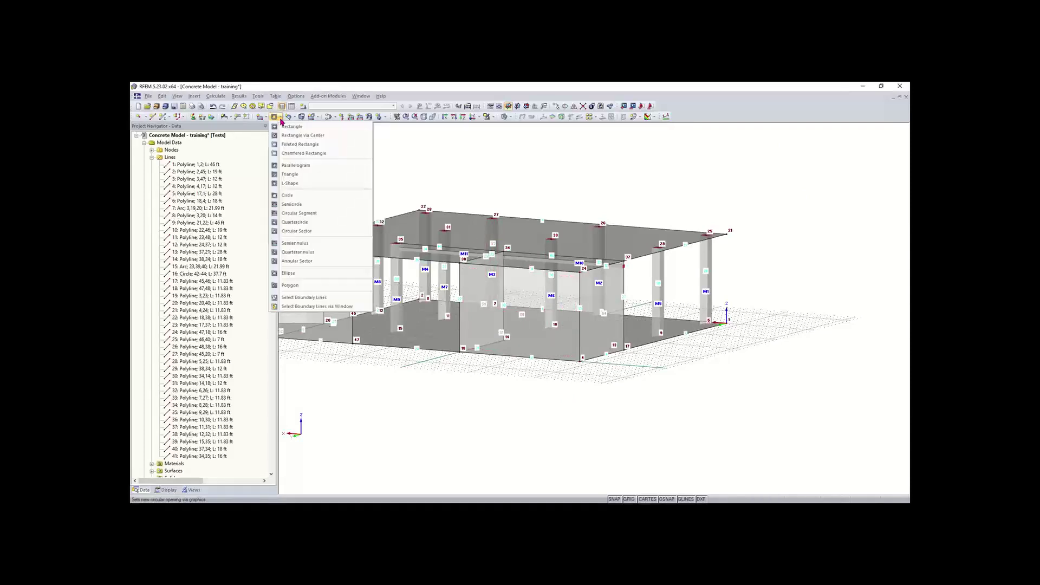
pyautogui.click(293, 127)
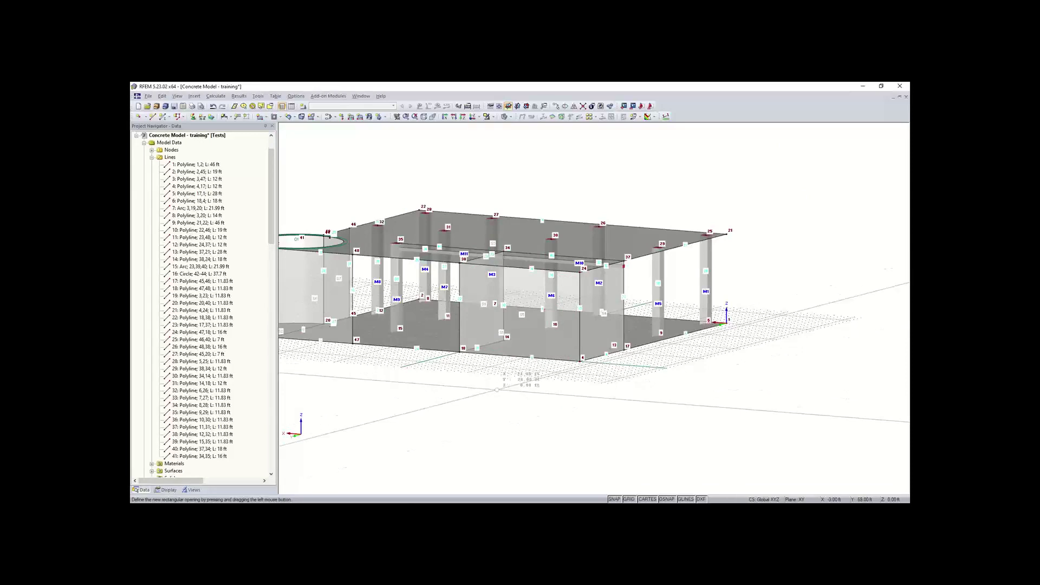
pyautogui.click(260, 117)
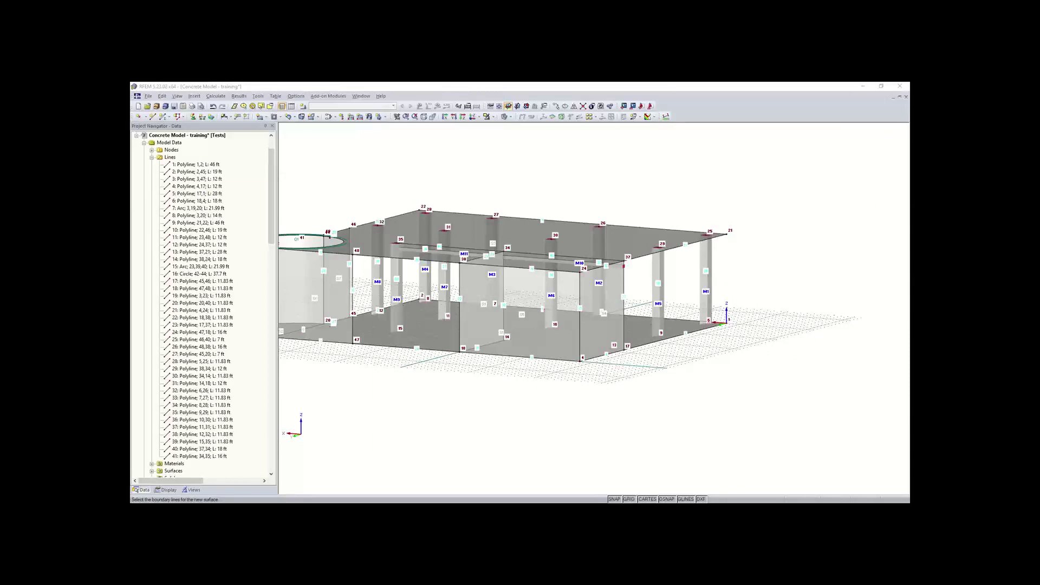
pyautogui.press('Escape')
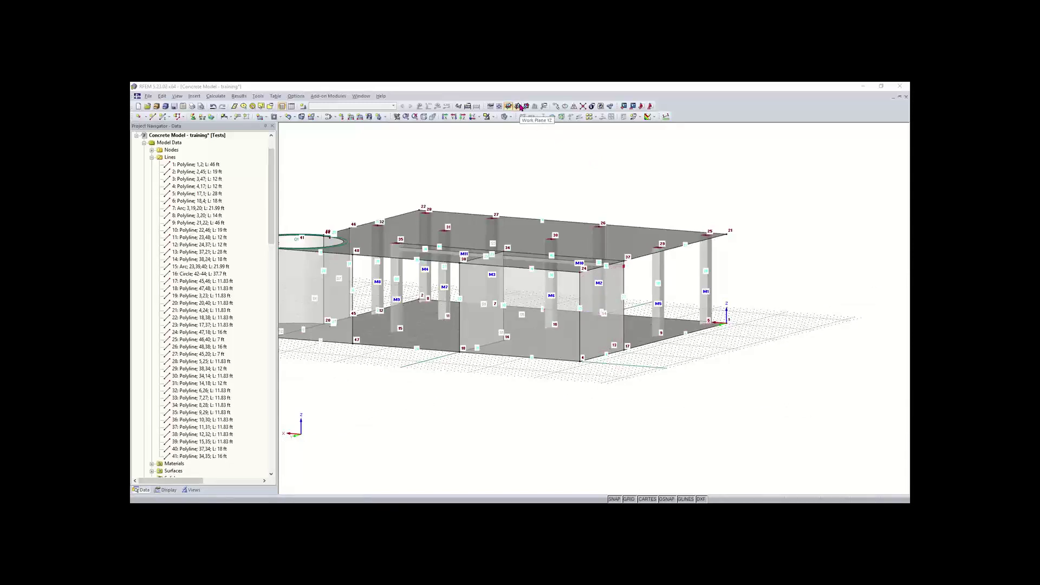
# Switch the work plane to XZ and set its origin at node 4, the lower wall corner below node 24.
pyautogui.click(529, 108)
pyautogui.keyDown('ctrl'); pyautogui.moveTo(598, 385); pyautogui.dragTo(573, 409, button='middle'); pyautogui.keyUp('ctrl')
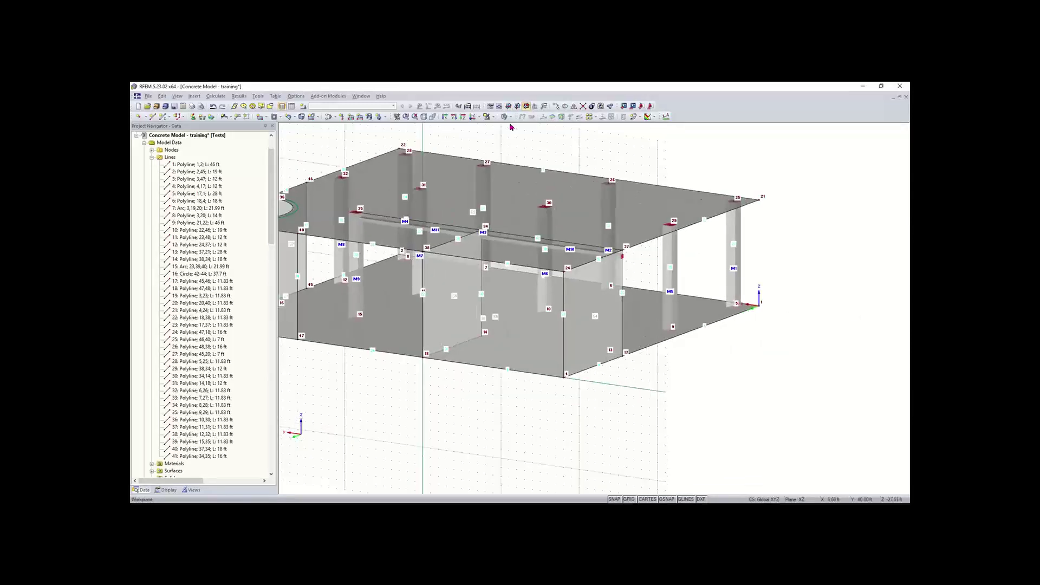
pyautogui.click(499, 106)
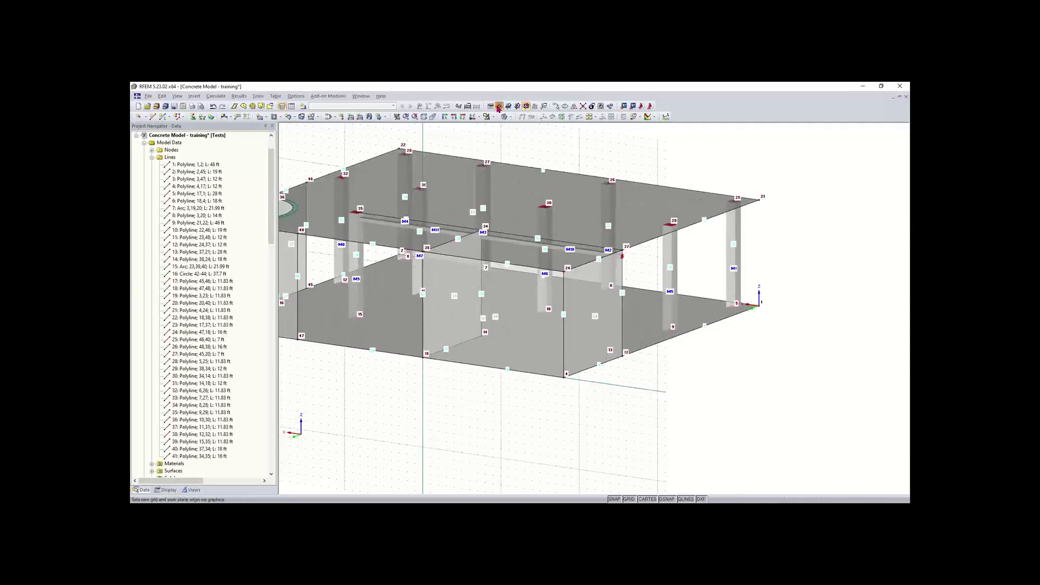
pyautogui.click(566, 379)
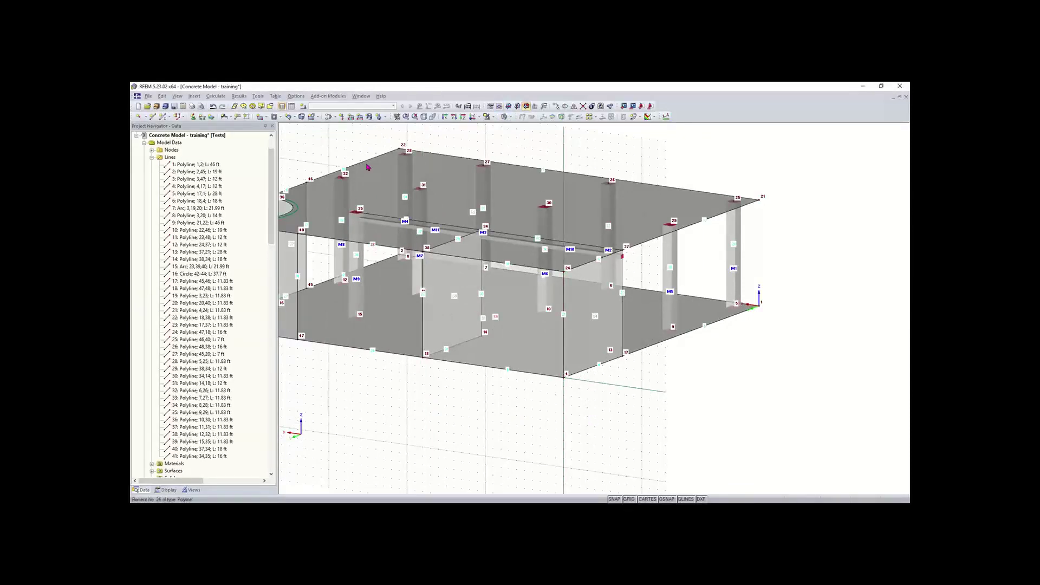
# Draw an 11 x 6 ft rectangular opening in the wall between nodes 4 and 18.
pyautogui.click(274, 117)
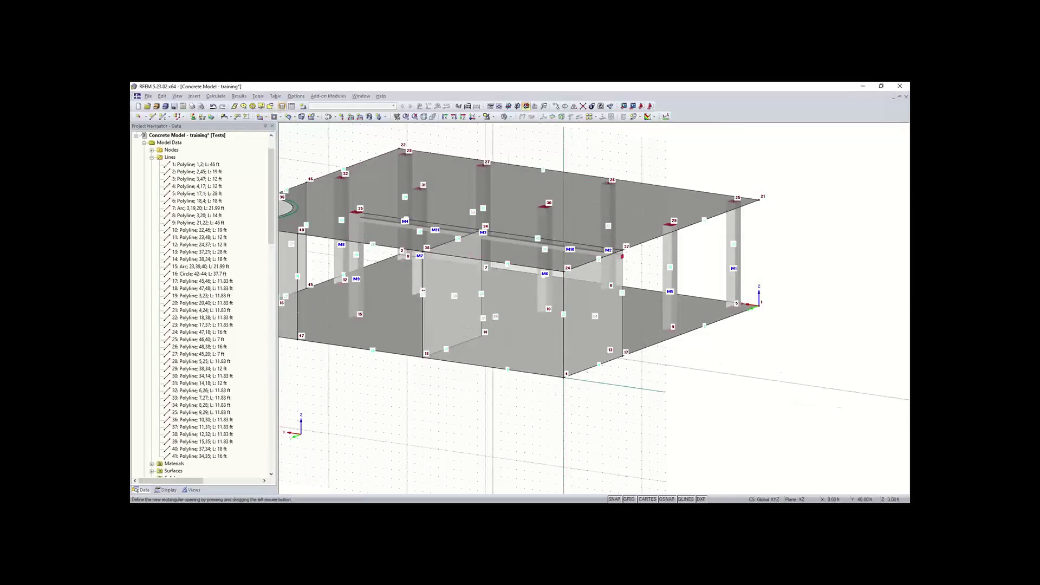
pyautogui.scroll(2, 464, 289)
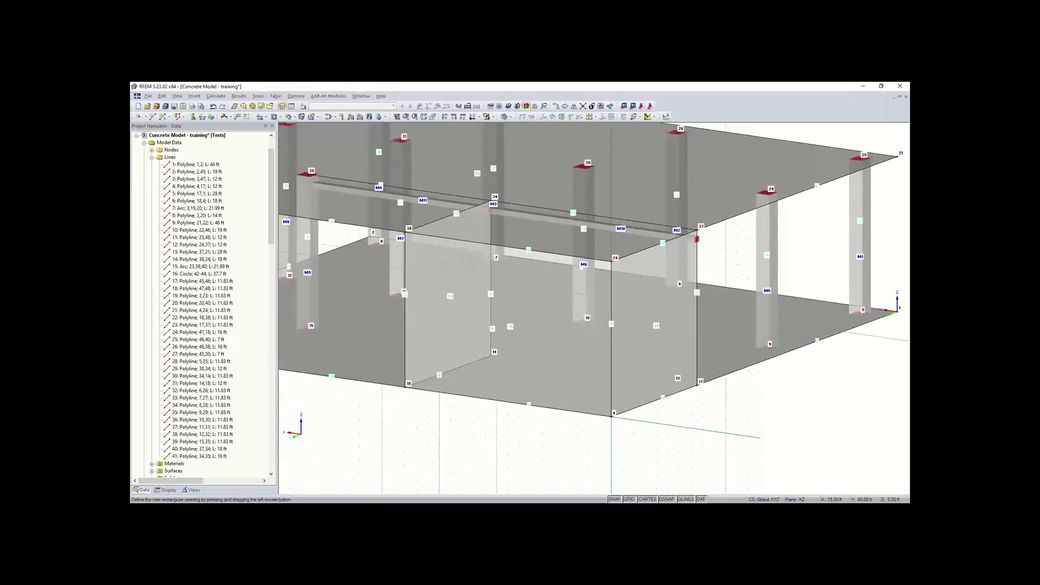
pyautogui.scroll(1, 450, 295)
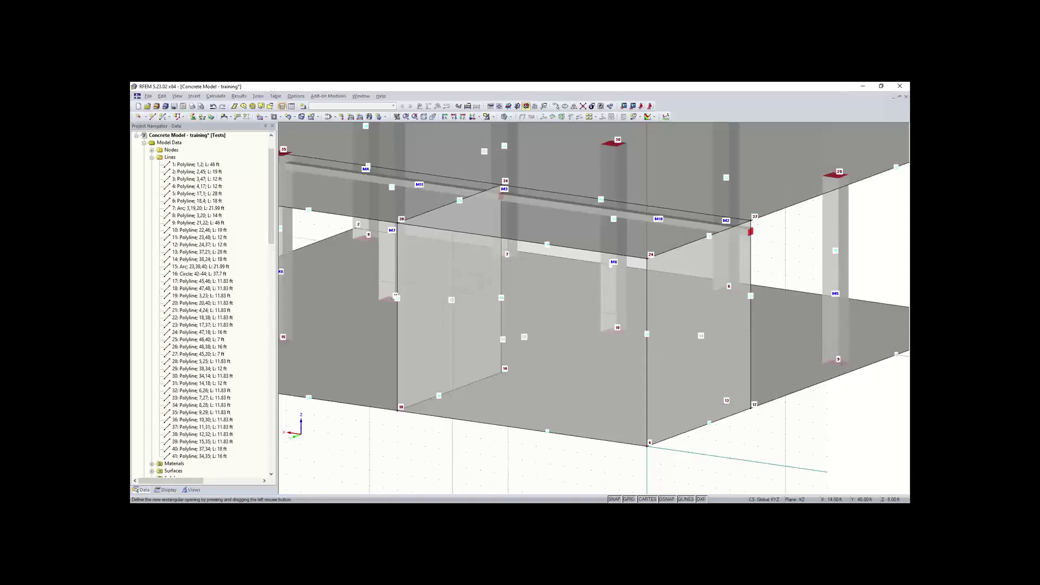
pyautogui.click(453, 292)
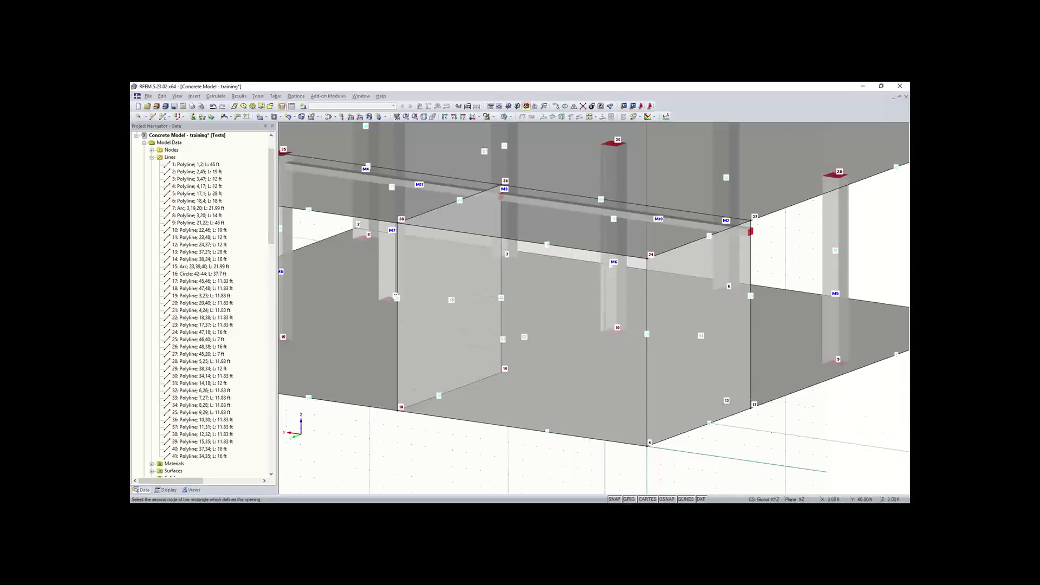
pyautogui.click(605, 408)
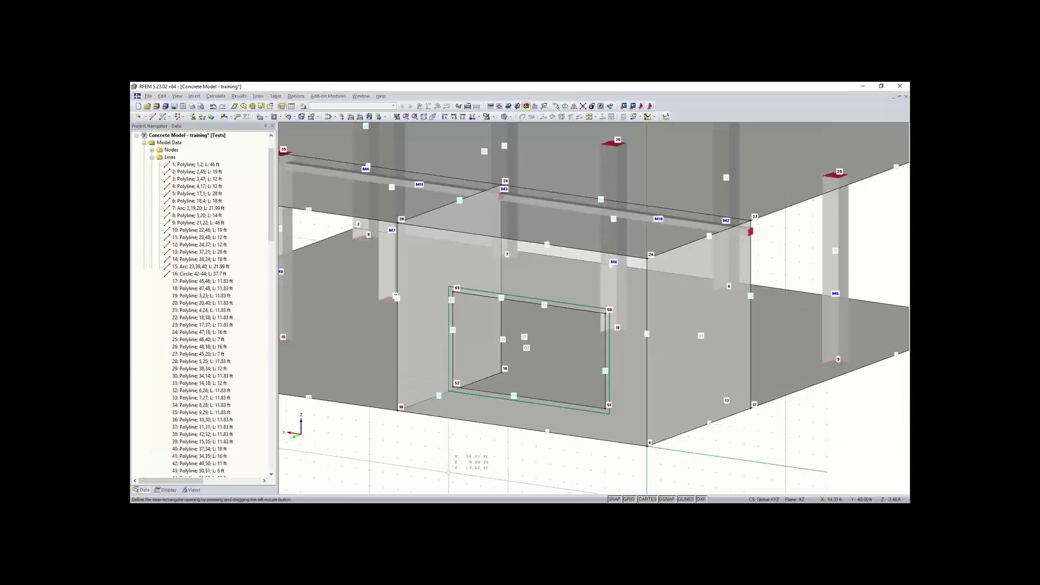
pyautogui.scroll(-3, 528, 478)
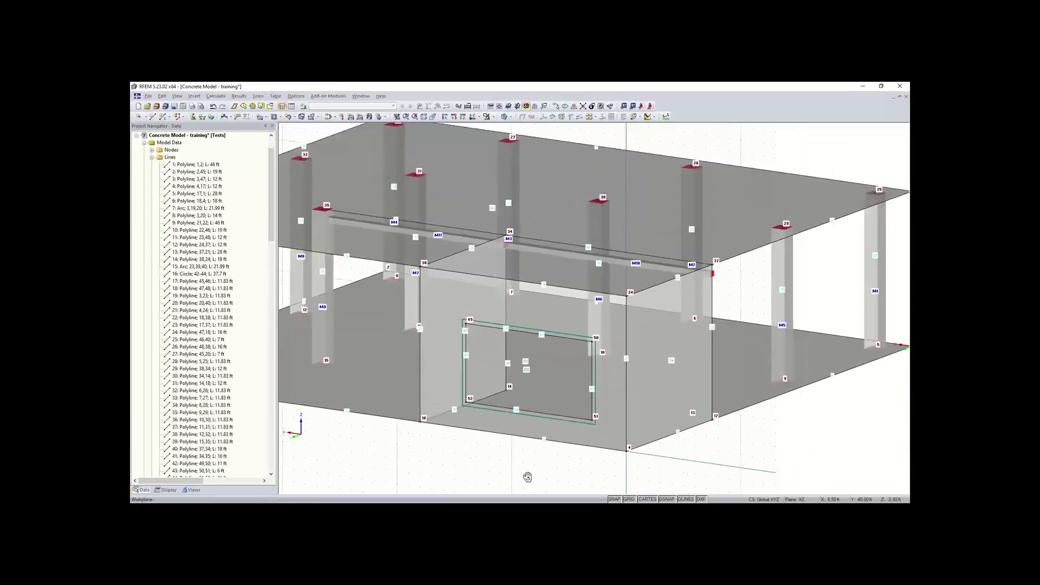
pyautogui.keyDown('ctrl'); pyautogui.moveTo(470, 461); pyautogui.dragTo(325, 303, button='middle'); pyautogui.keyUp('ctrl')
pyautogui.rightClick(275, 249)
pyautogui.press('Escape')
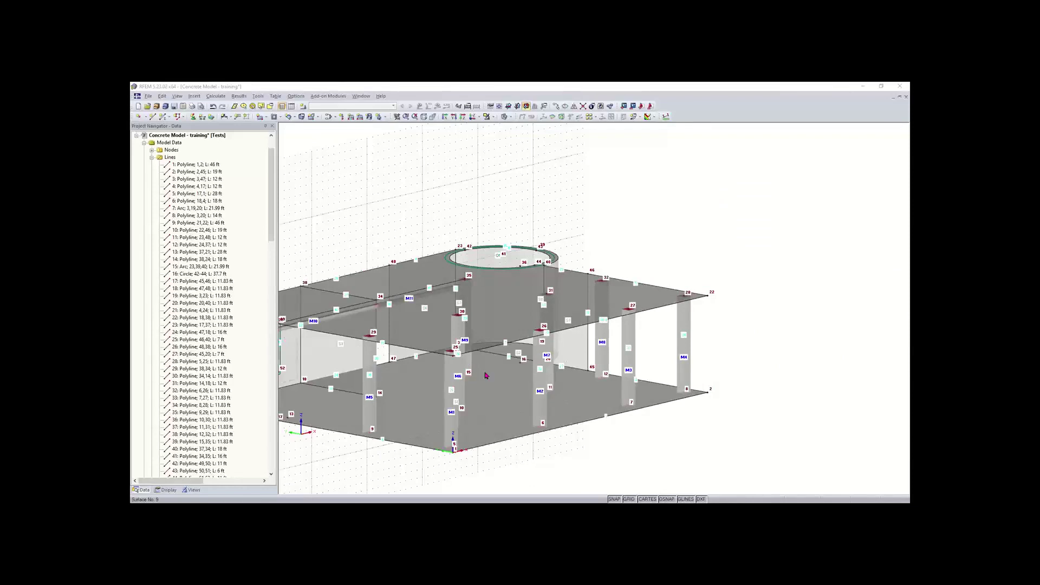
# Switch the work plane back to XY and view the model from the column side.
pyautogui.scroll(-3, 513, 426)
pyautogui.scroll(-2, 513, 420)
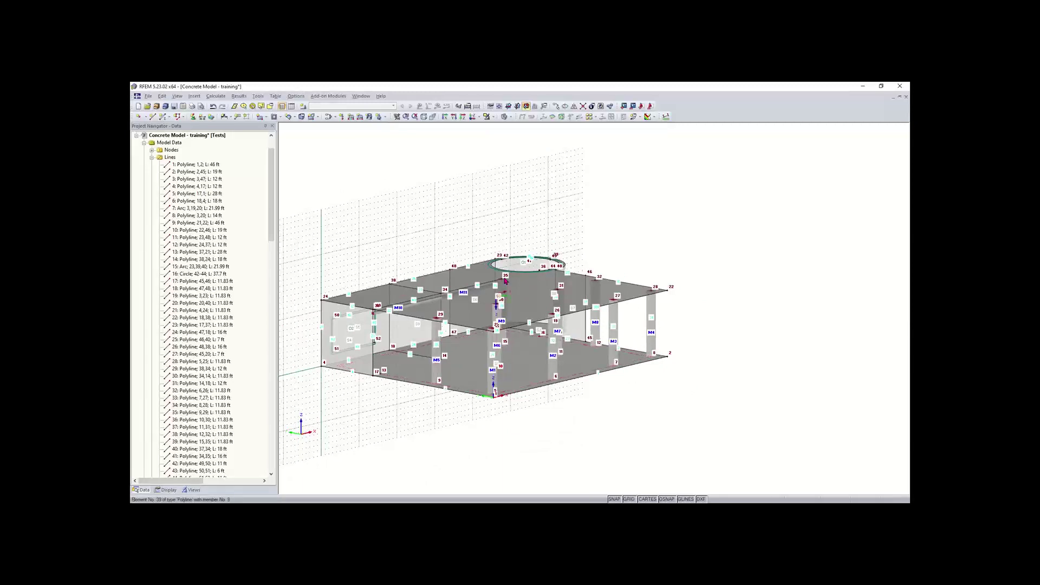
pyautogui.click(509, 105)
pyautogui.moveTo(388, 408)
pyautogui.keyDown('ctrl'); pyautogui.mouseDown(button='middle')
pyautogui.moveTo(425, 418)
pyautogui.moveTo(405, 416)
pyautogui.mouseUp(button='middle'); pyautogui.keyUp('ctrl')
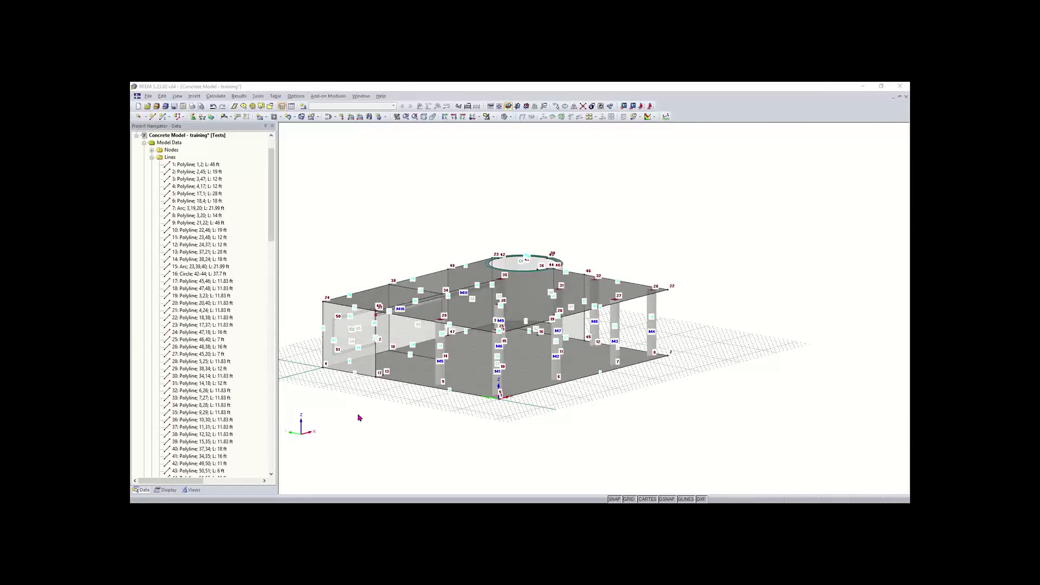
pyautogui.keyDown('ctrl'); pyautogui.moveTo(409, 425); pyautogui.dragTo(306, 438, button='middle'); pyautogui.keyUp('ctrl')
pyautogui.rightClick(306, 438)
pyautogui.click(464, 459)
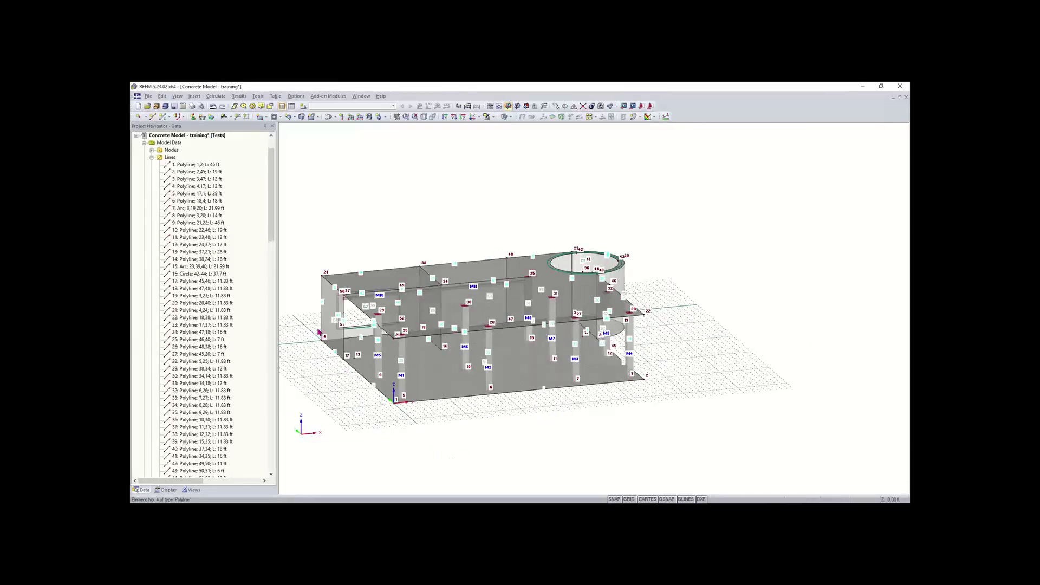
# Define a new line support in global axes with only the vertical displacement uZ restrained, freeing uX and uY.
pyautogui.moveTo(389, 420); pyautogui.dragTo(410, 420, button='middle')
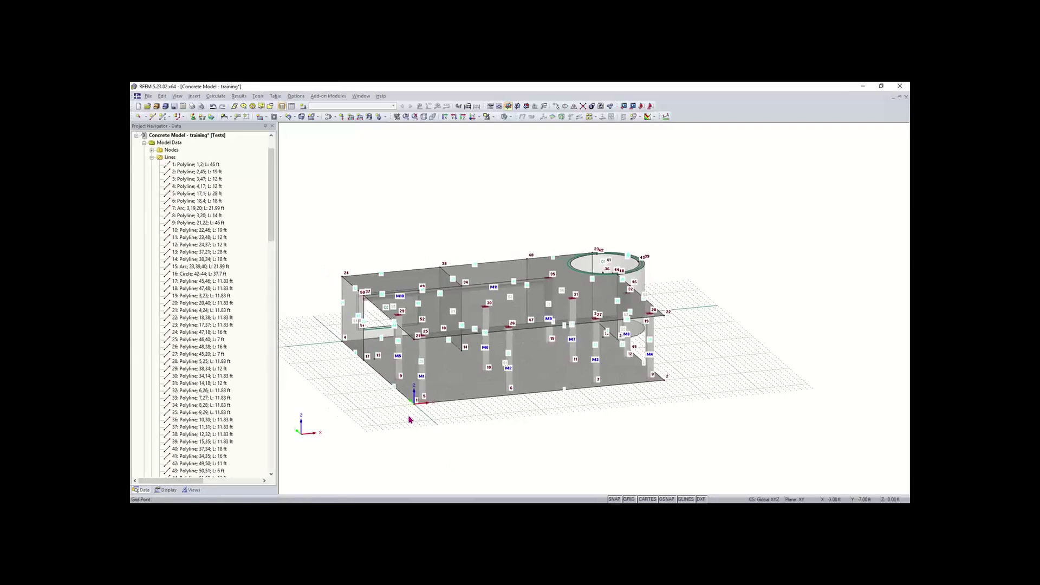
pyautogui.scroll(3, 410, 421)
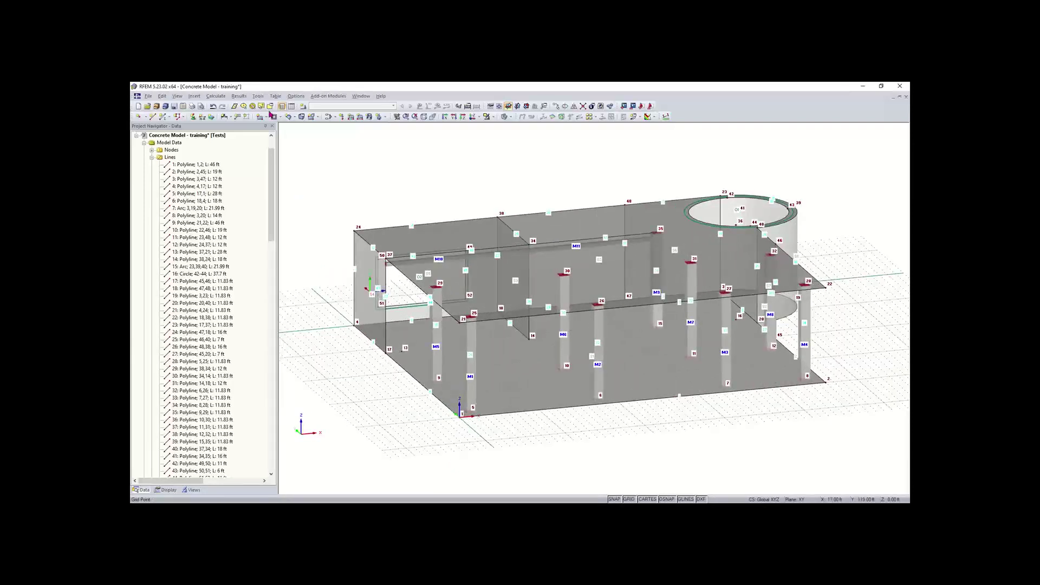
pyautogui.click(203, 117)
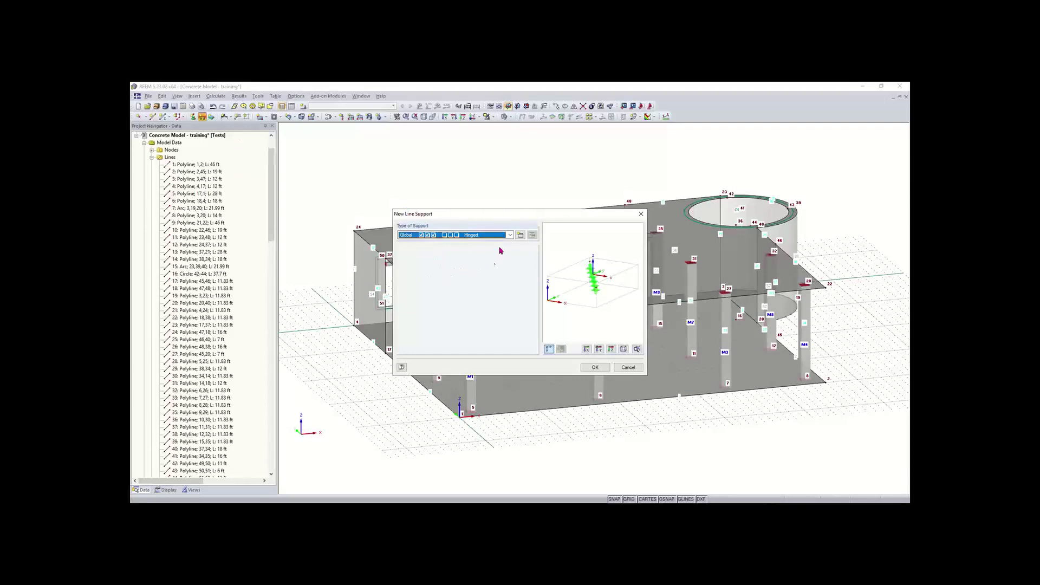
pyautogui.click(520, 235)
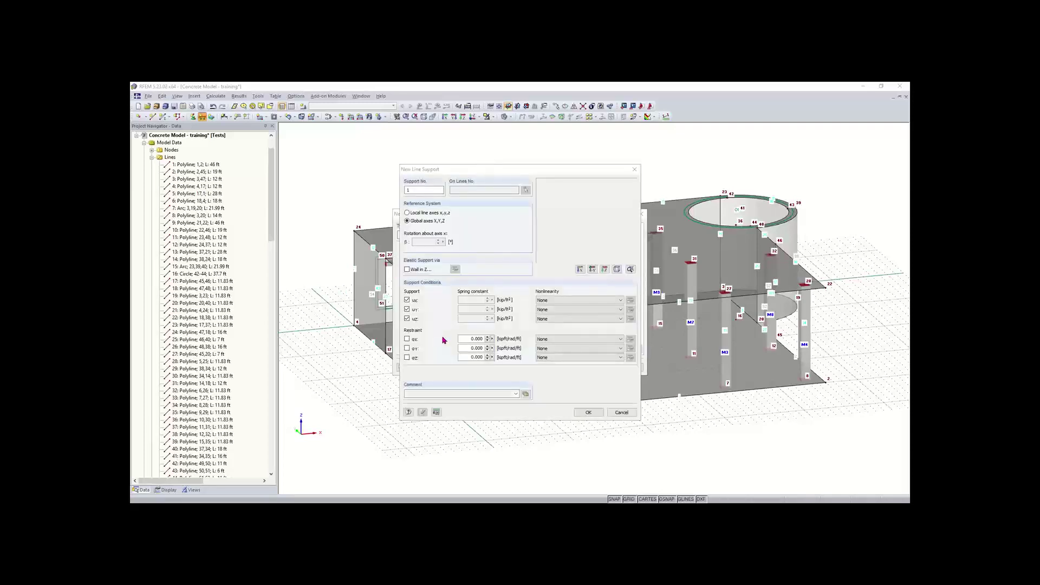
pyautogui.click(407, 319)
pyautogui.click(407, 320)
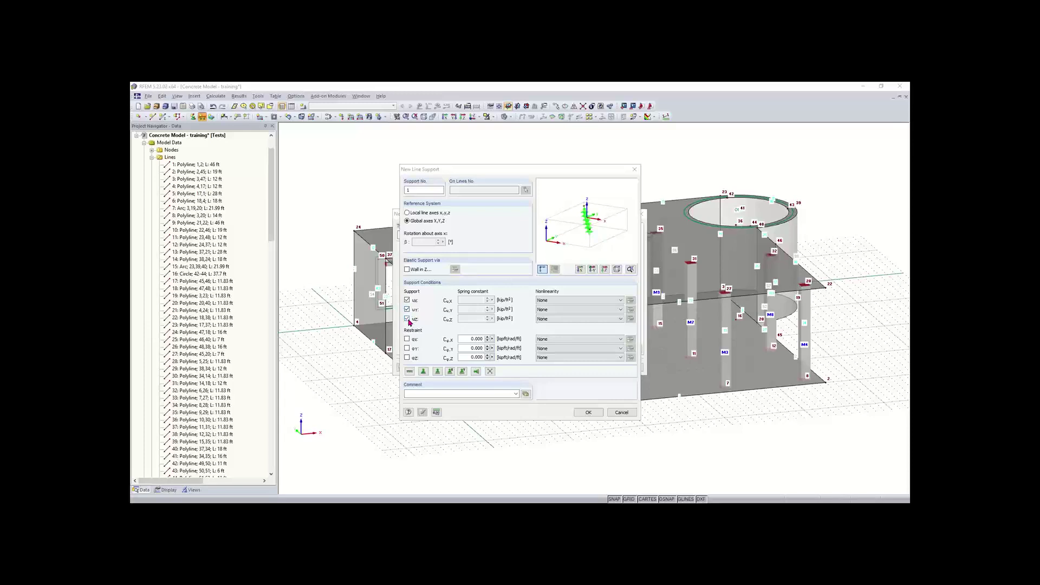
pyautogui.click(408, 310)
pyautogui.click(407, 300)
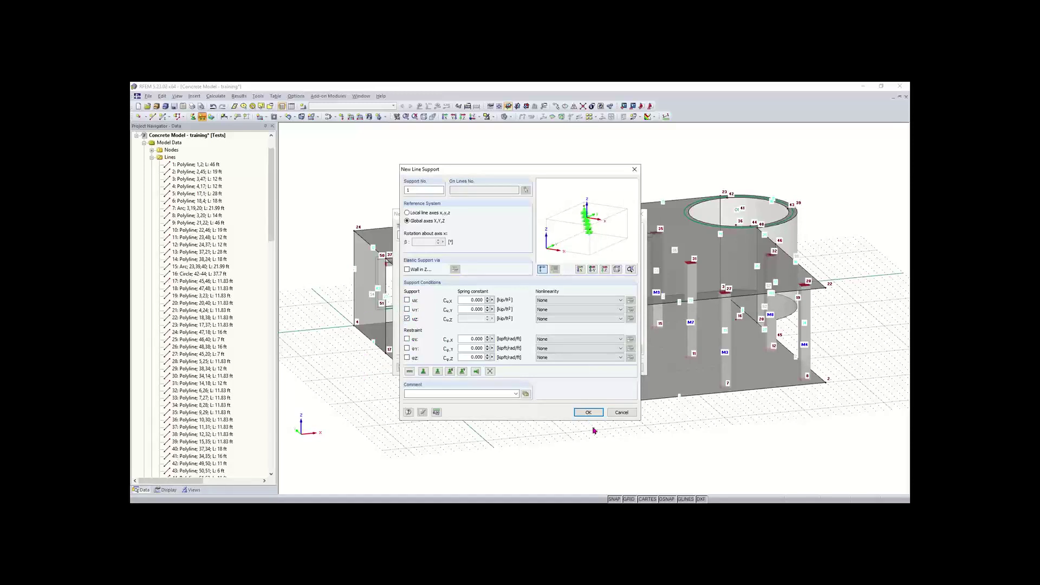
pyautogui.click(585, 412)
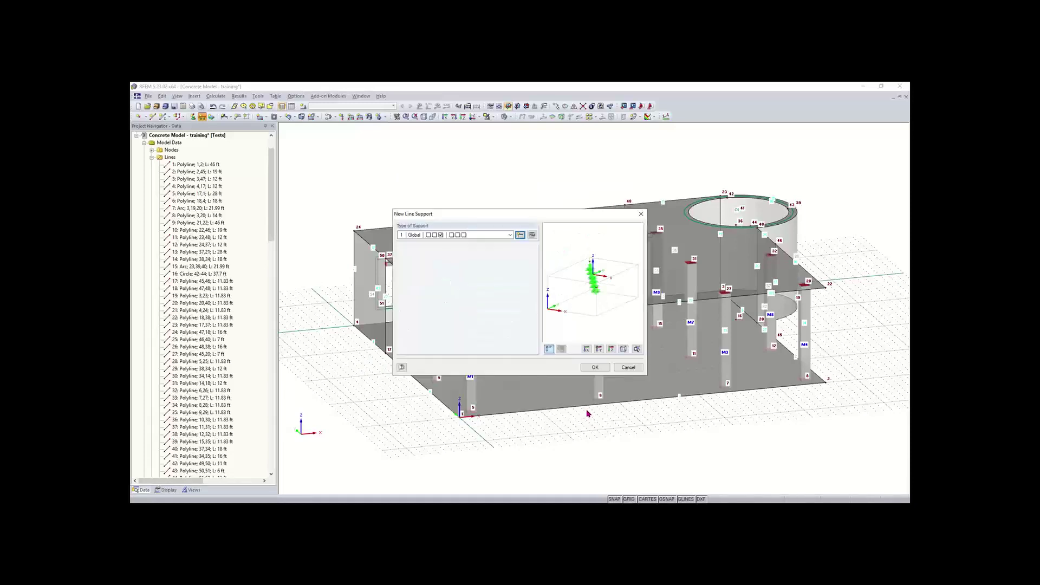
# Place the line support along the lower slab's edge from node 4 to node 1.
pyautogui.click(596, 368)
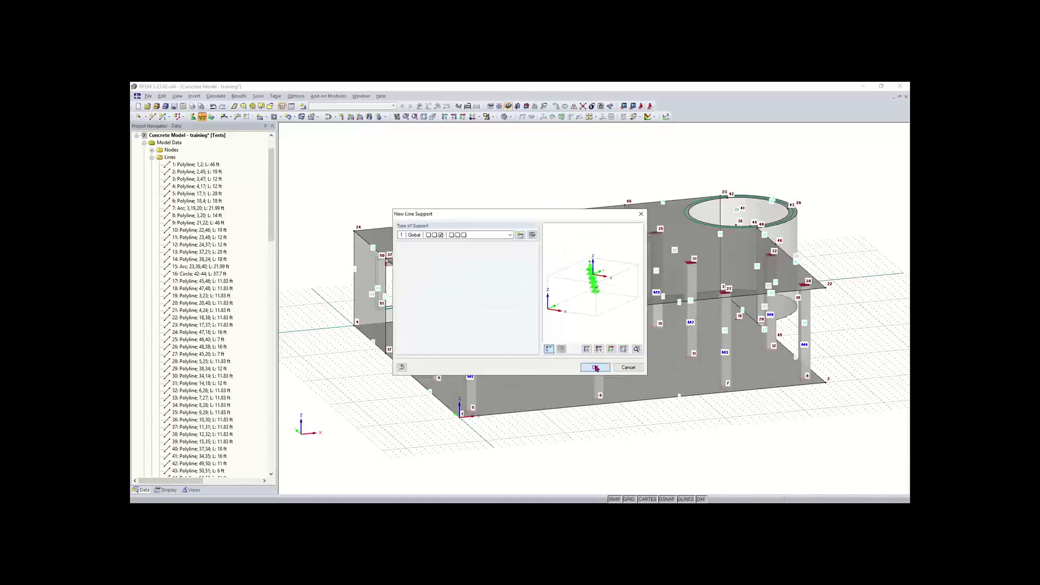
pyautogui.click(369, 341)
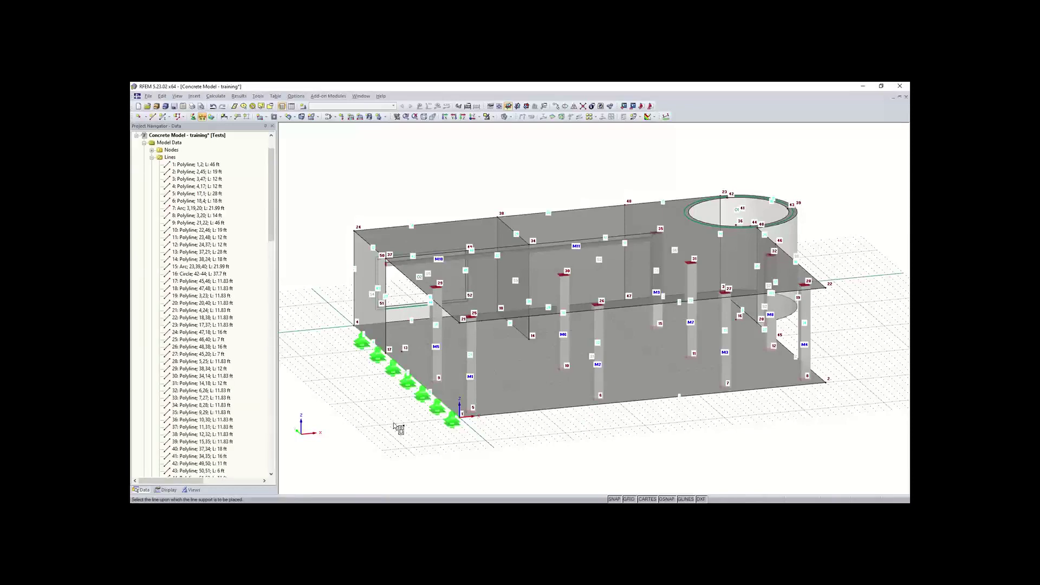
pyautogui.press('Escape')
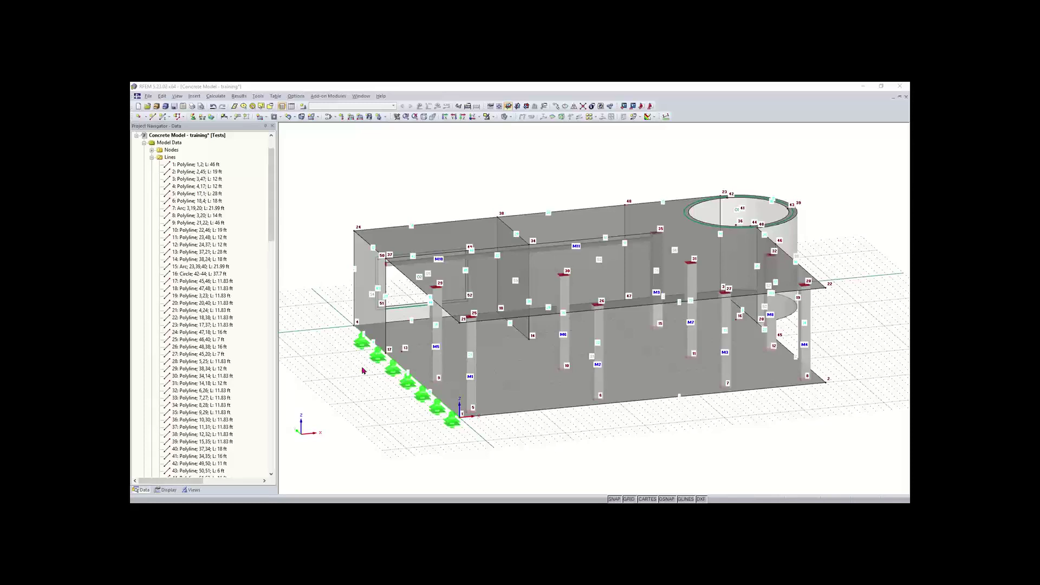
# Start a surface support on lower slab surfaces 1 and 2 with spring constants of 64 kip/ft³ in x and y and 640 kip/ft³ in z.
pyautogui.moveTo(657, 455); pyautogui.dragTo(550, 464, button='middle')
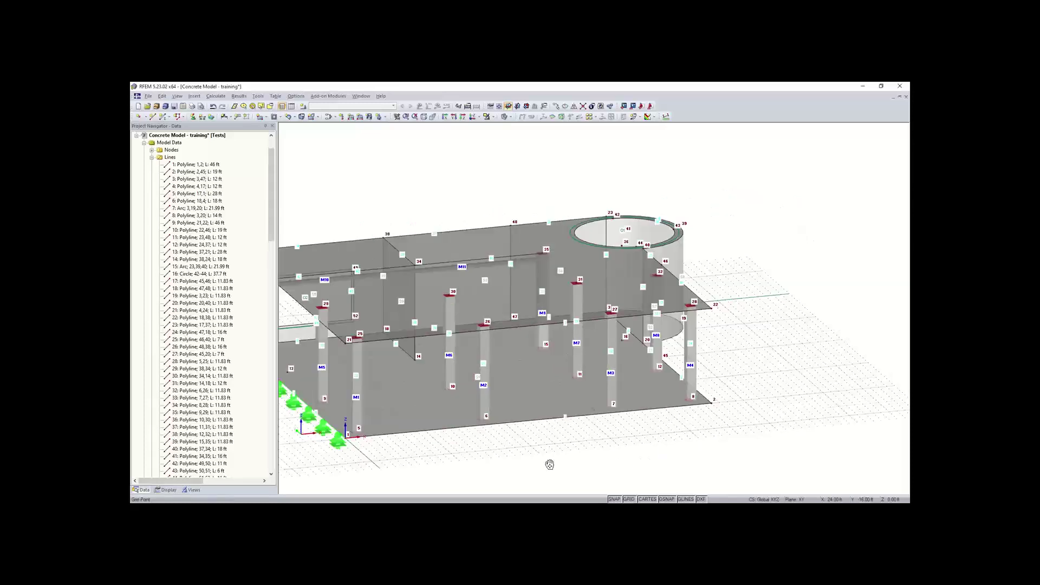
pyautogui.click(596, 390)
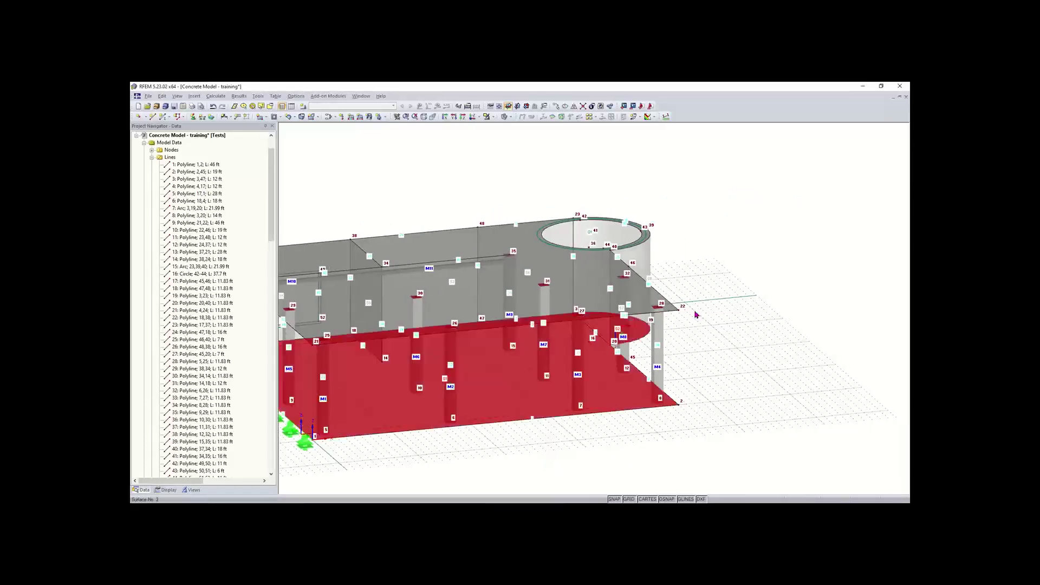
pyautogui.click(211, 118)
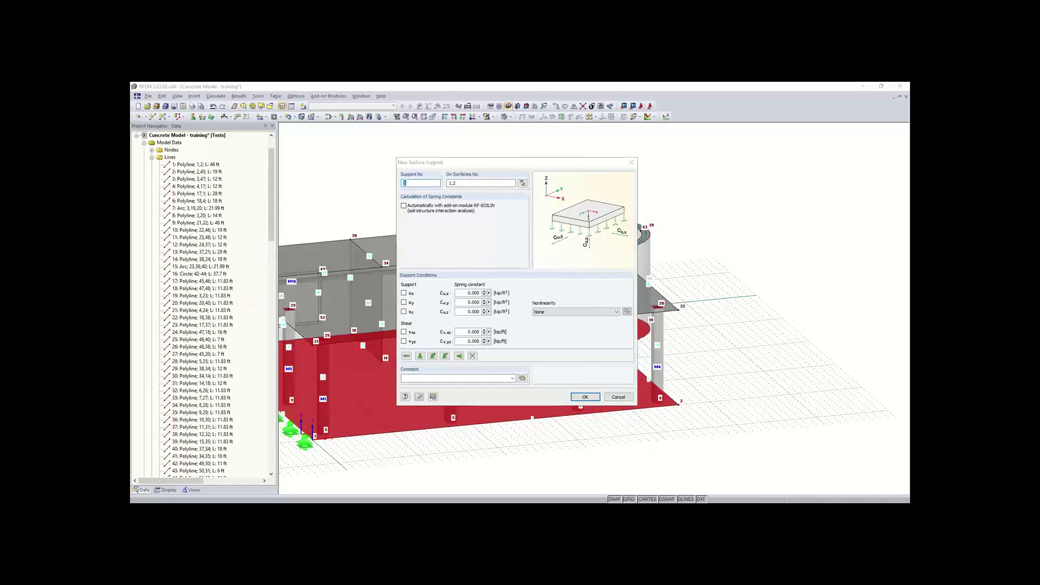
pyautogui.click(463, 302)
pyautogui.click(466, 292)
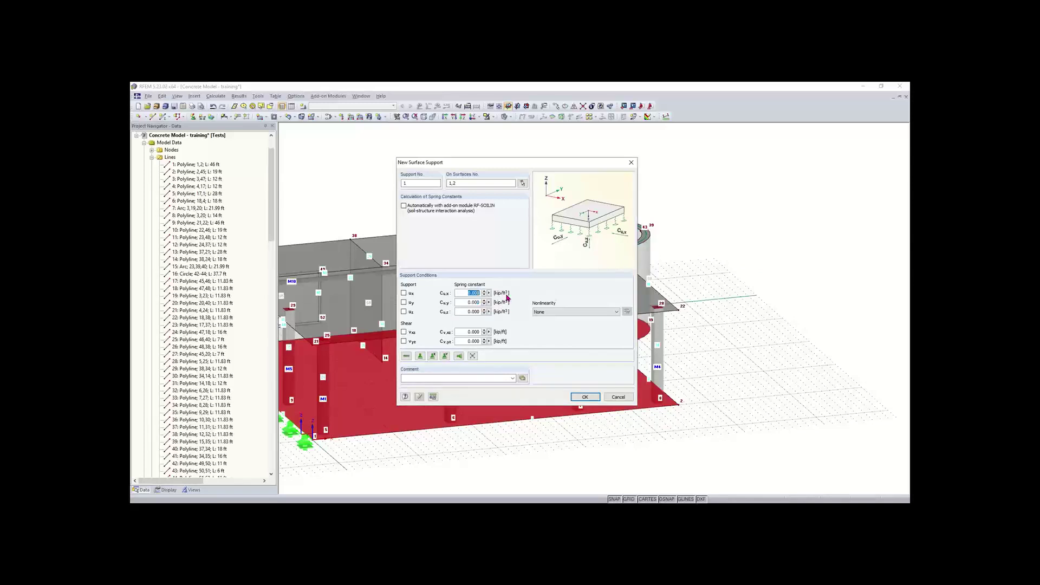
pyautogui.write('64')
pyautogui.click(467, 302)
pyautogui.write('64')
pyautogui.click(472, 311)
pyautogui.write('640')
pyautogui.press('Return')
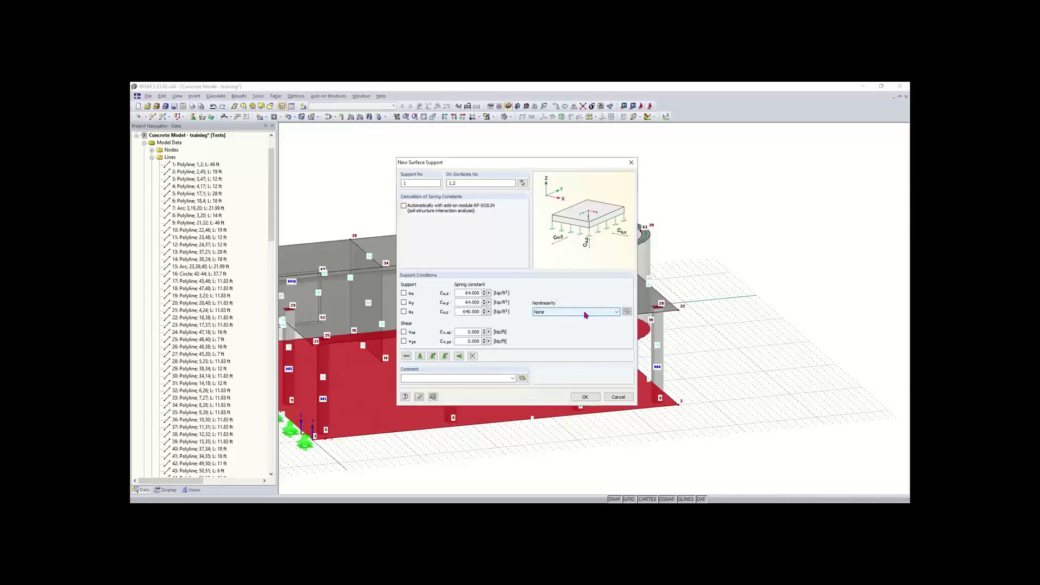
# Set the surface support's nonlinearity to failure if negative contact stress in z and apply it to the lower slab.
pyautogui.click(585, 313)
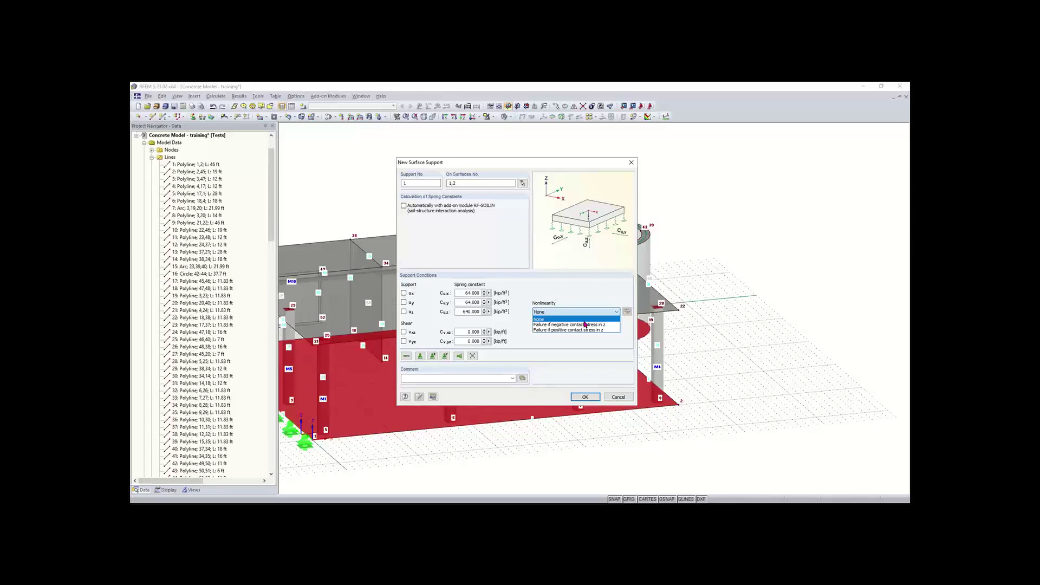
pyautogui.click(589, 325)
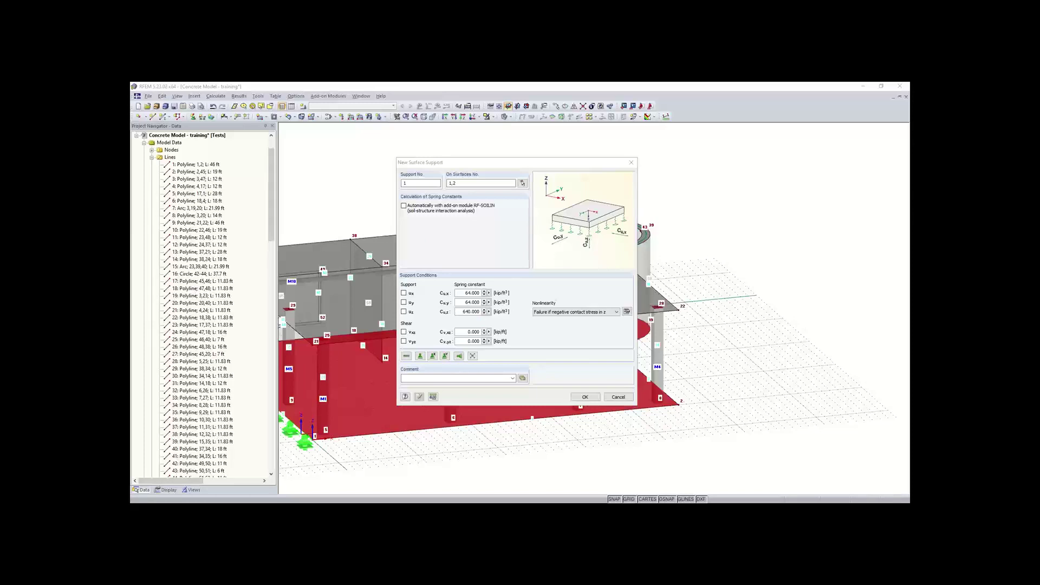
pyautogui.click(592, 397)
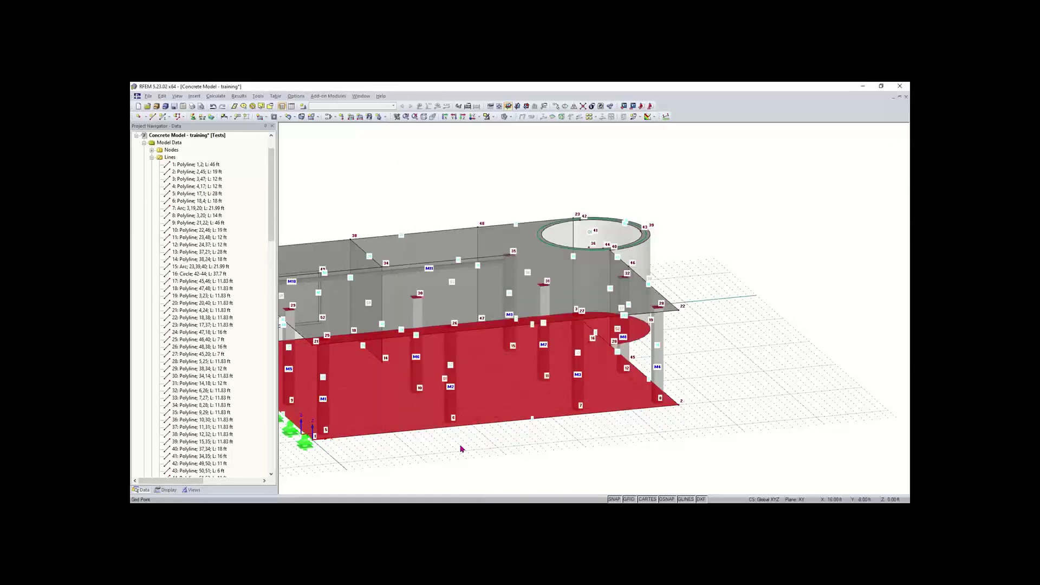
pyautogui.scroll(-1, 461, 449)
pyautogui.moveTo(467, 449); pyautogui.dragTo(527, 420, button='middle')
pyautogui.click(528, 386)
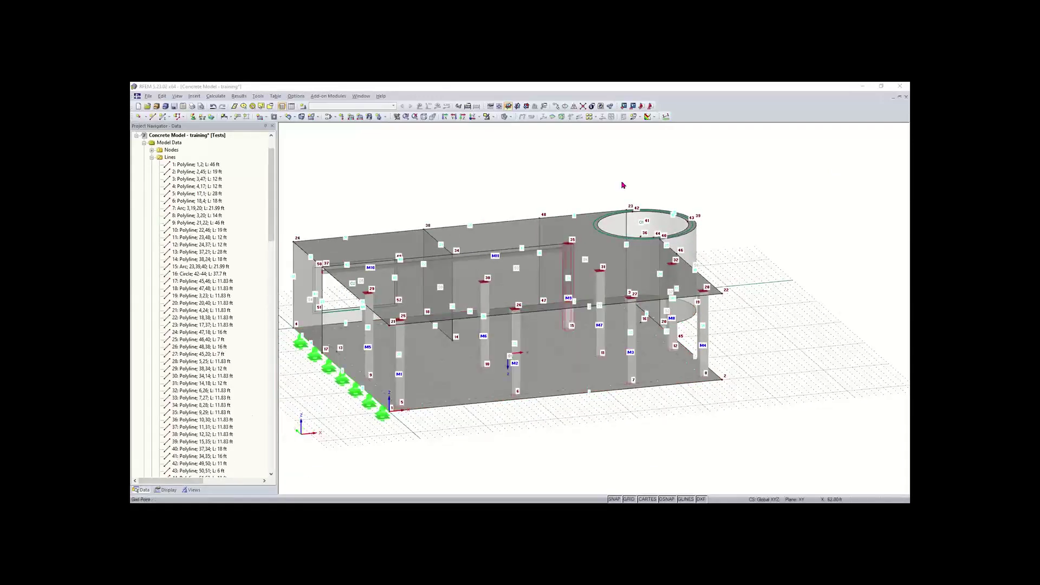
pyautogui.keyDown('ctrl'); pyautogui.moveTo(511, 435); pyautogui.dragTo(521, 434, button='middle'); pyautogui.keyUp('ctrl')
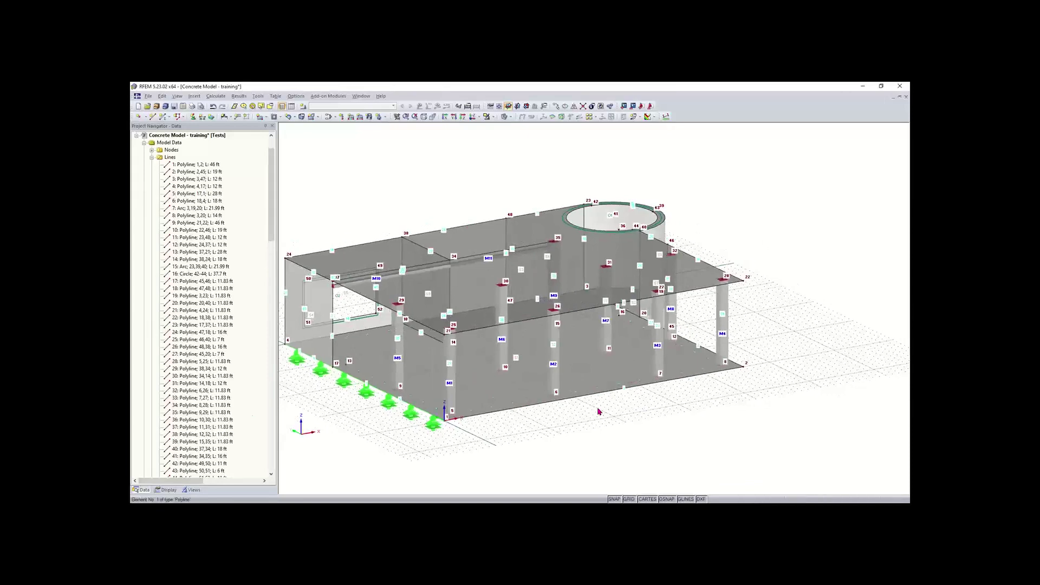
pyautogui.scroll(-1, 598, 412)
pyautogui.moveTo(593, 418); pyautogui.dragTo(616, 410, button='middle')
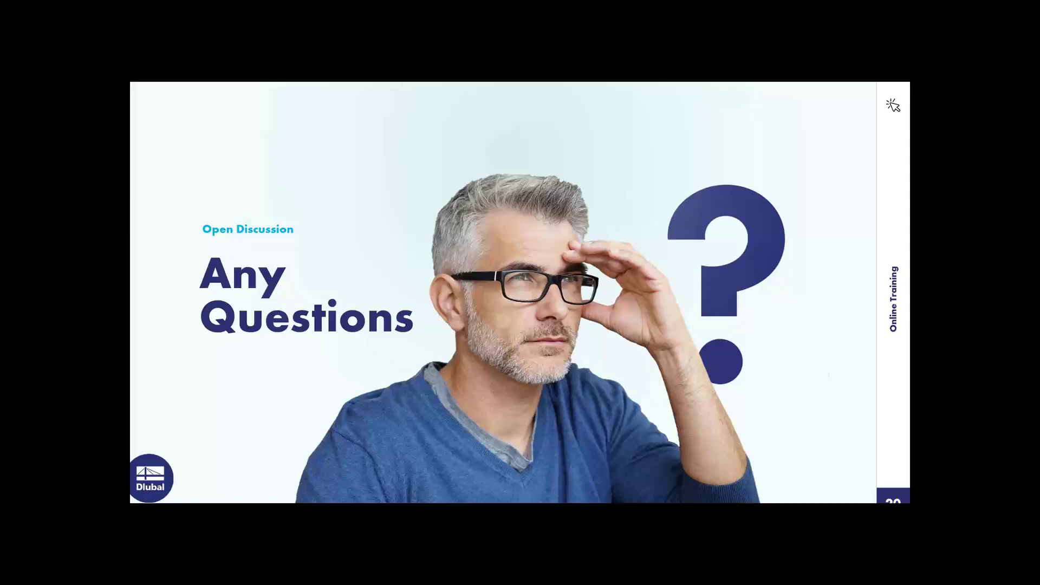
# Switch to the web browser and open the Webinars page among the Dlubal website's learning resources.
pyautogui.moveTo(708, 257); pyautogui.dragTo(708, 83)
pyautogui.click(118, 119)
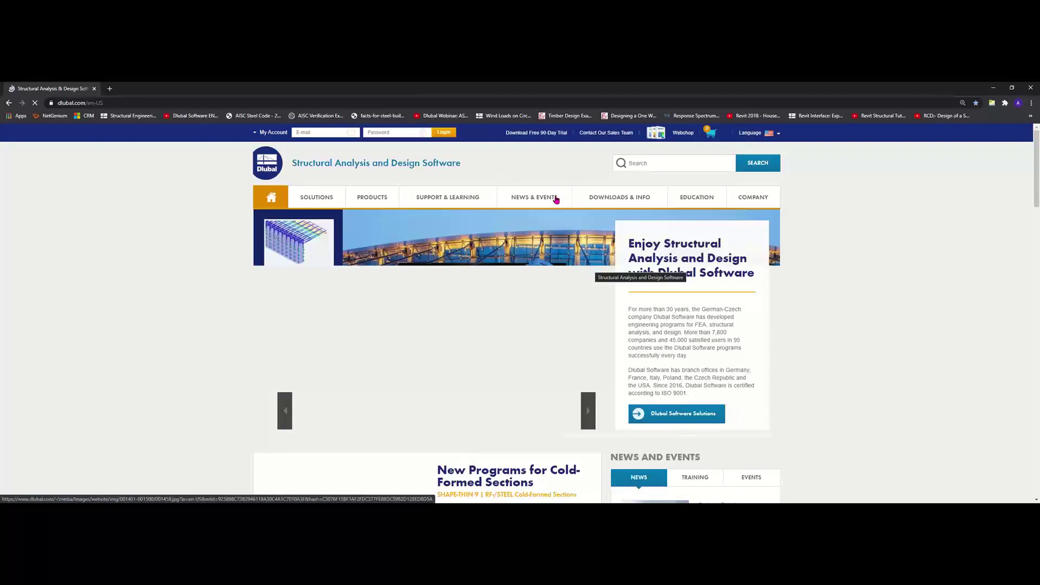
pyautogui.moveTo(465, 196)
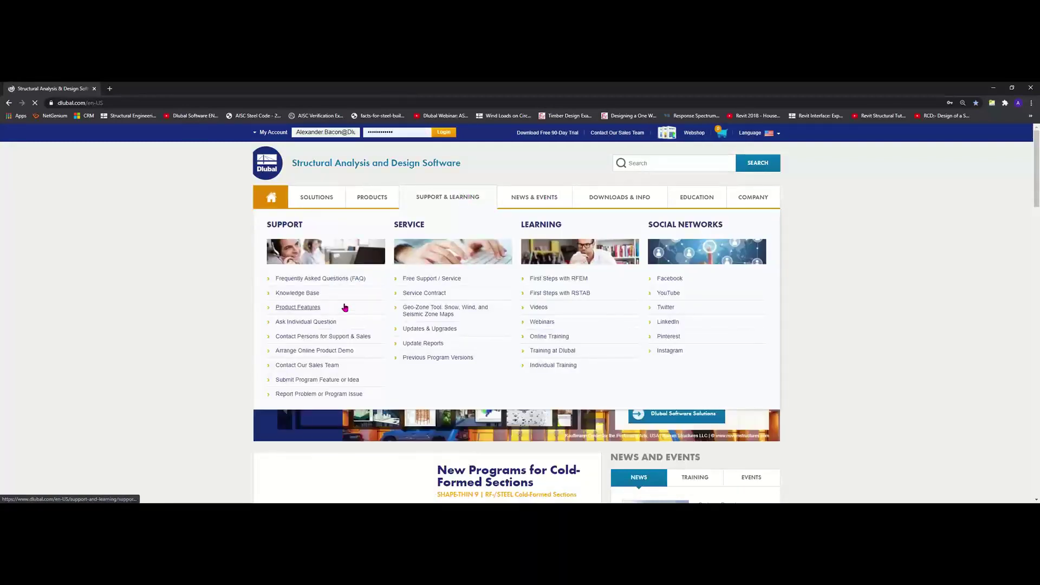
pyautogui.click(544, 324)
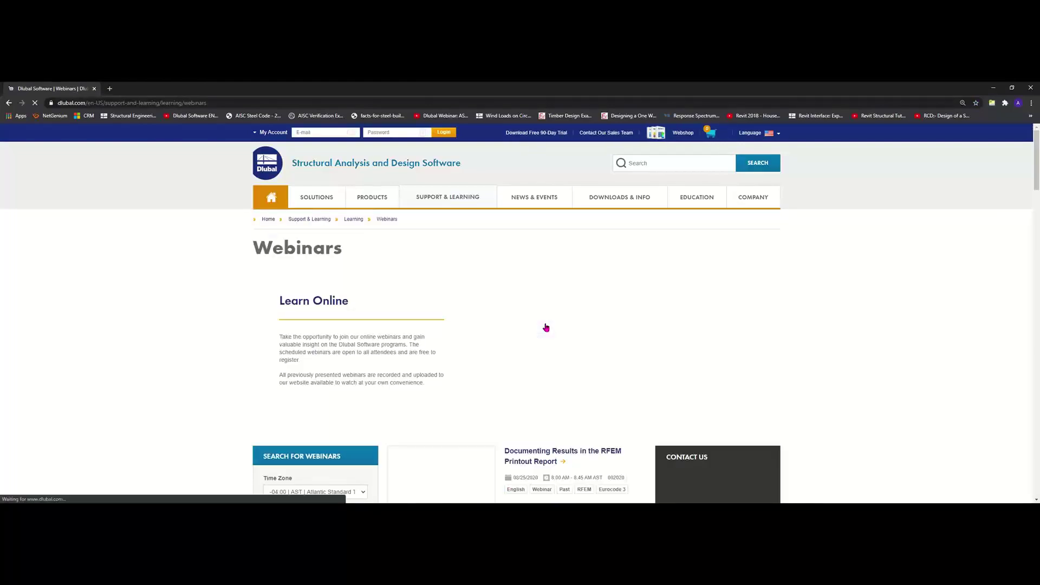
pyautogui.scroll(-3, 209, 355)
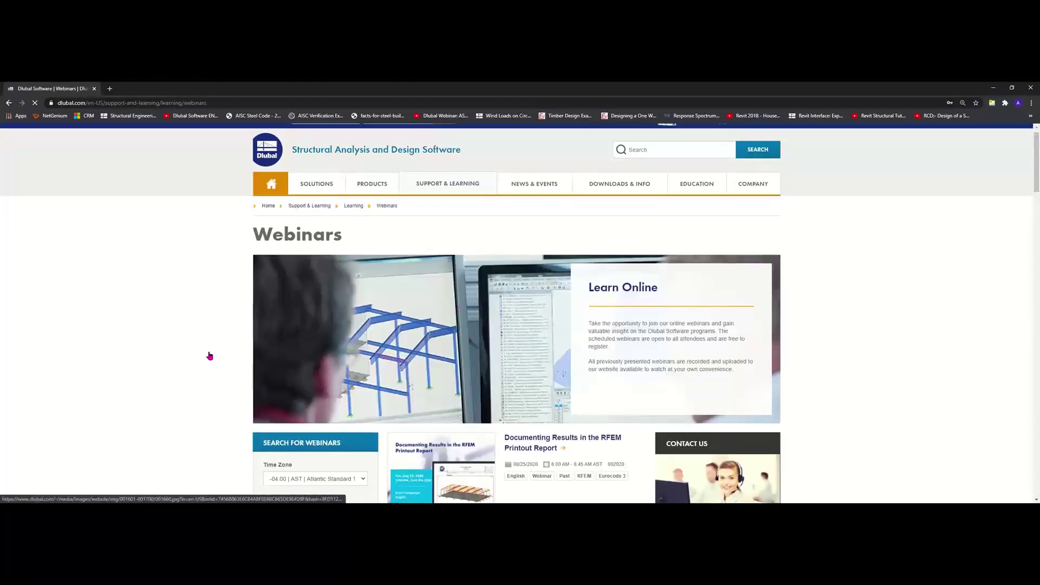
# Restrict the webinar search to past webinars and look over the application area choices.
pyautogui.scroll(-2, 209, 353)
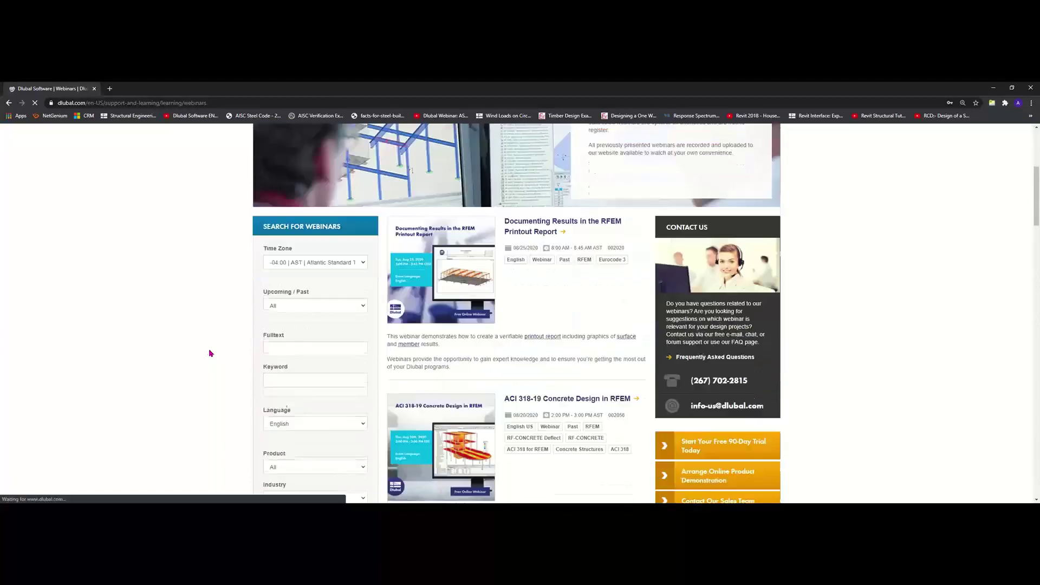
pyautogui.scroll(-1, 216, 351)
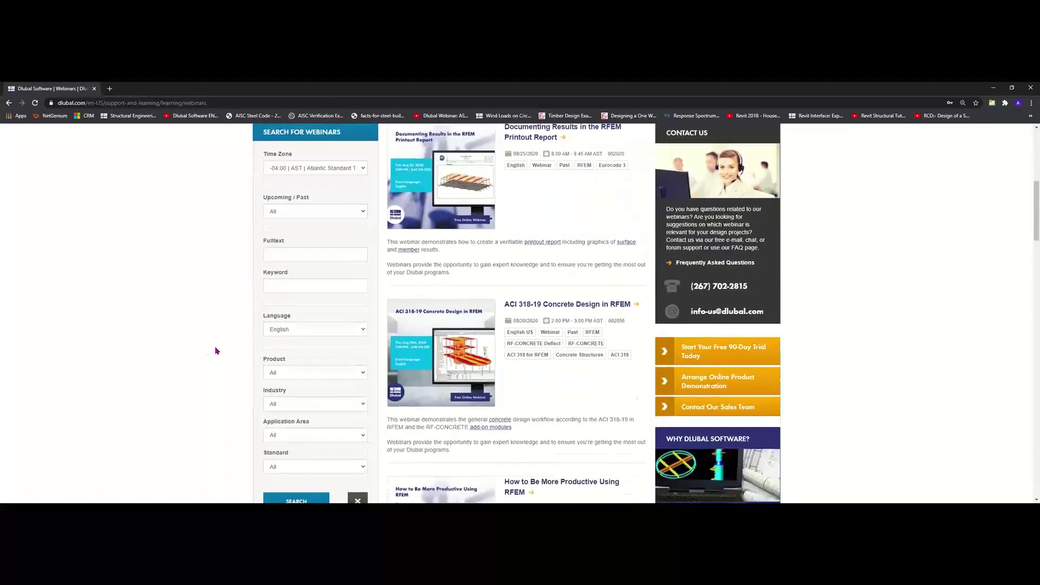
pyautogui.click(307, 215)
pyautogui.click(298, 251)
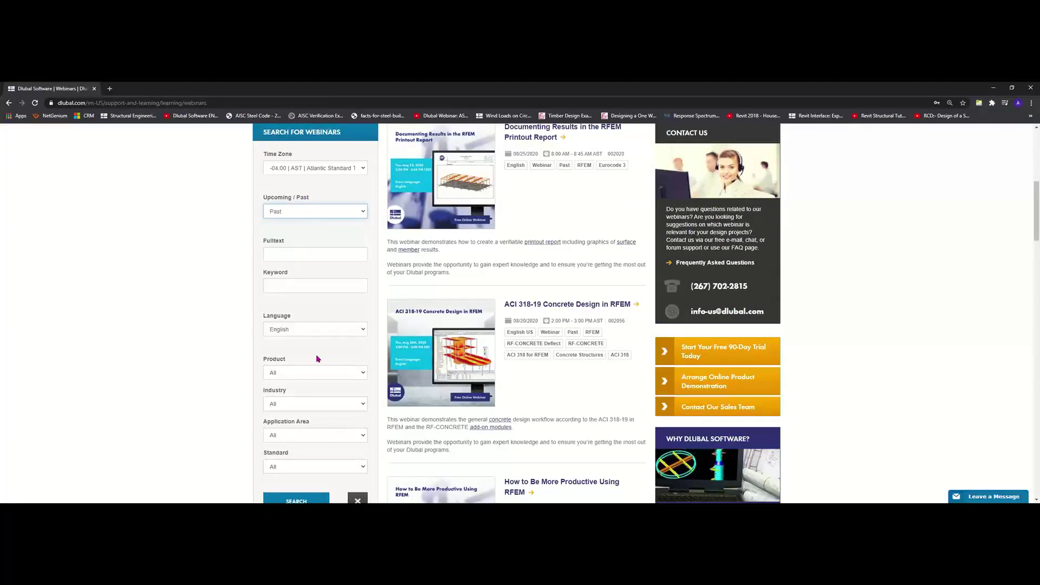
pyautogui.scroll(-1, 316, 356)
pyautogui.click(313, 409)
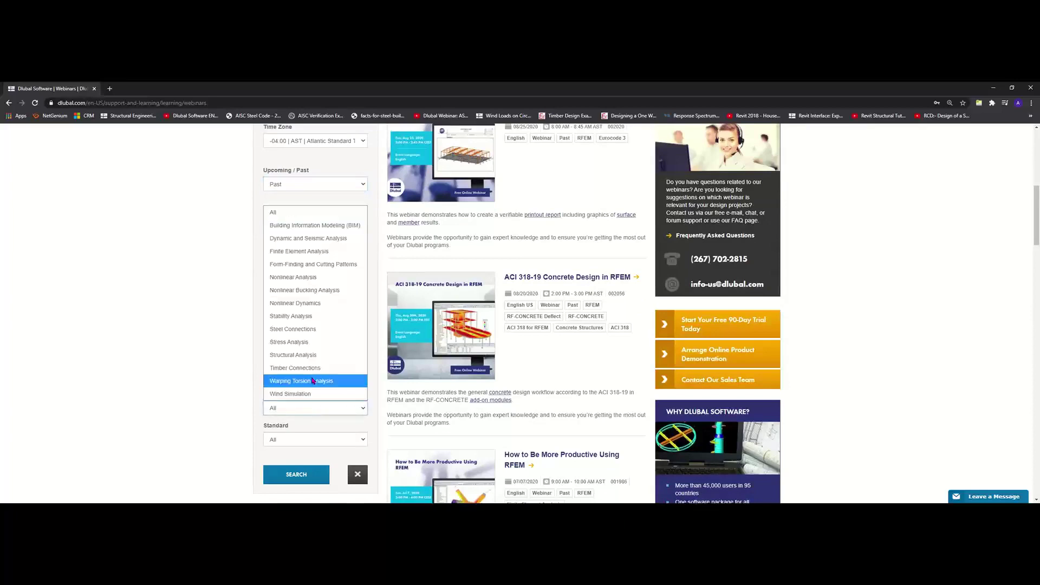
pyautogui.click(188, 348)
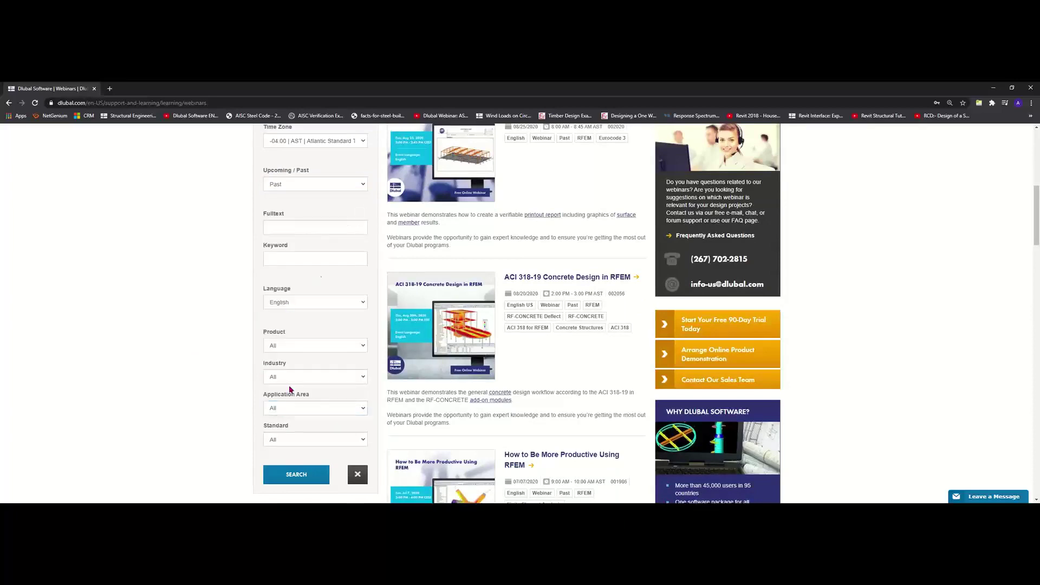
# Filter the webinars by the product RF-LAMINATE and run the search.
pyautogui.click(299, 344)
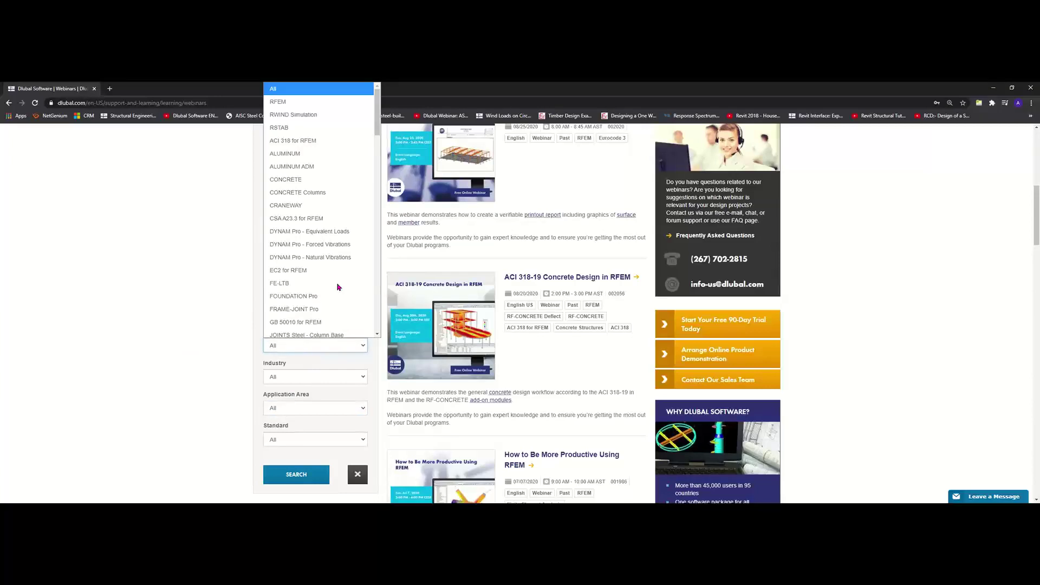
pyautogui.scroll(-3, 337, 287)
pyautogui.scroll(-4, 337, 287)
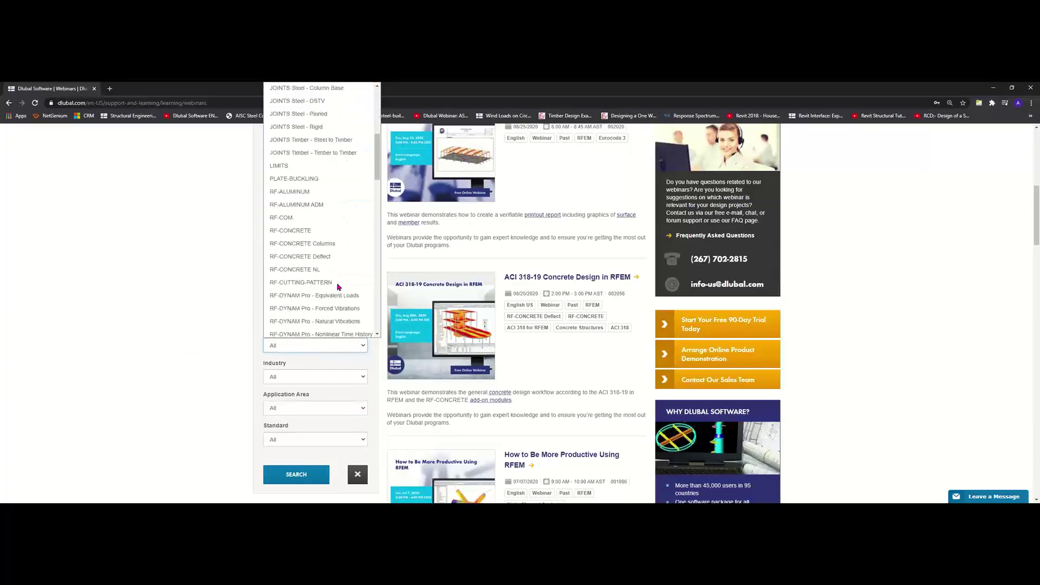
pyautogui.scroll(-3, 338, 287)
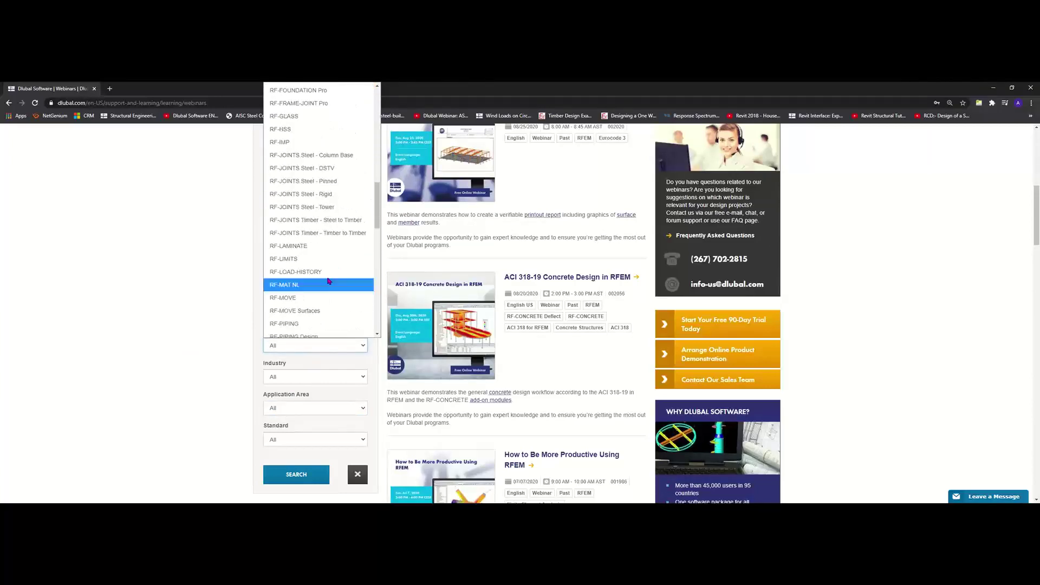
pyautogui.click(325, 247)
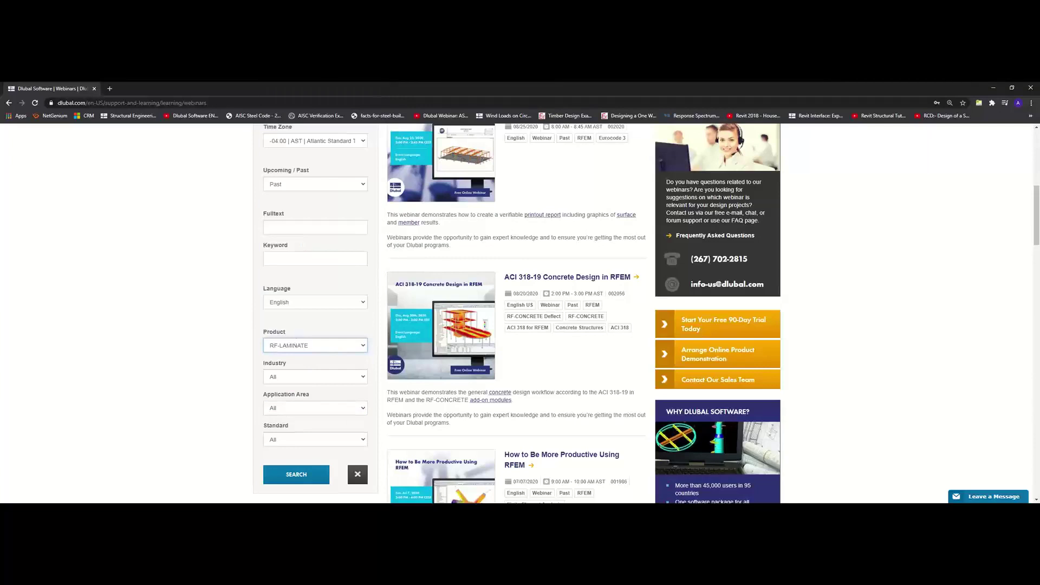
pyautogui.click(287, 474)
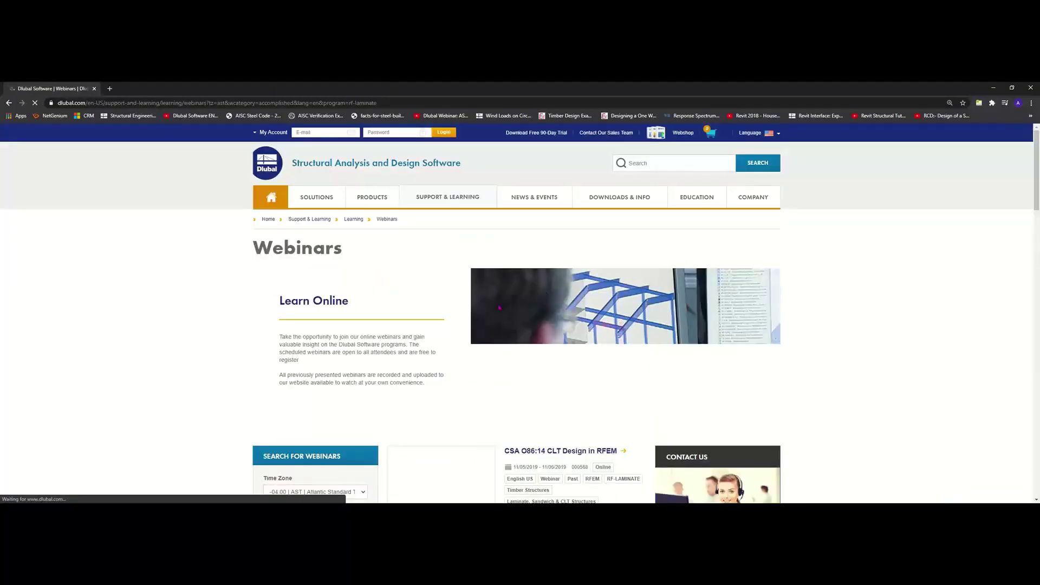
# Look through the webinars found for RF-LAMINATE and minimize the web browser.
pyautogui.scroll(-2, 505, 303)
pyautogui.scroll(-1, 569, 346)
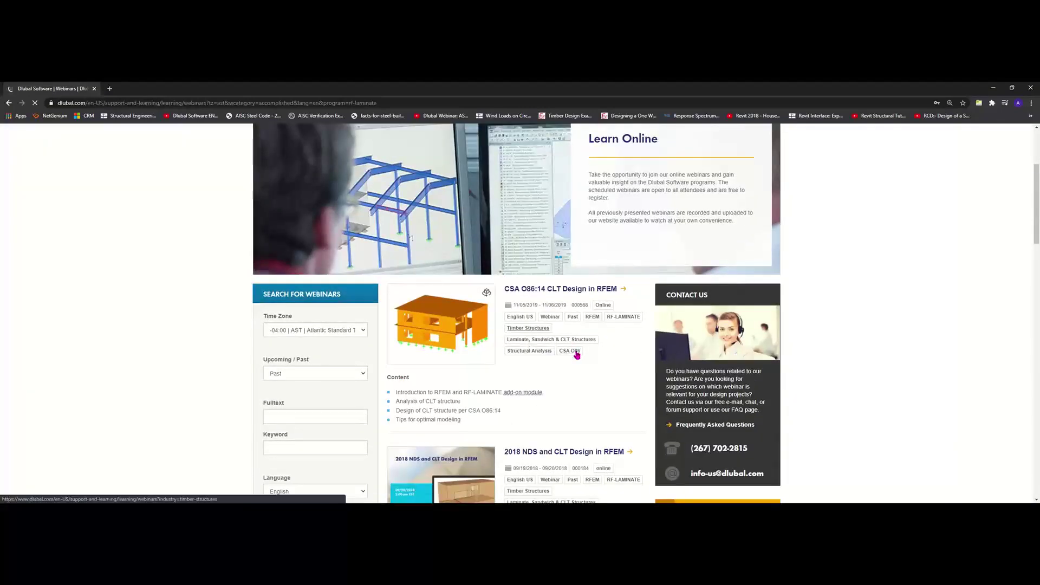
pyautogui.scroll(-1, 548, 333)
pyautogui.scroll(-5, 575, 347)
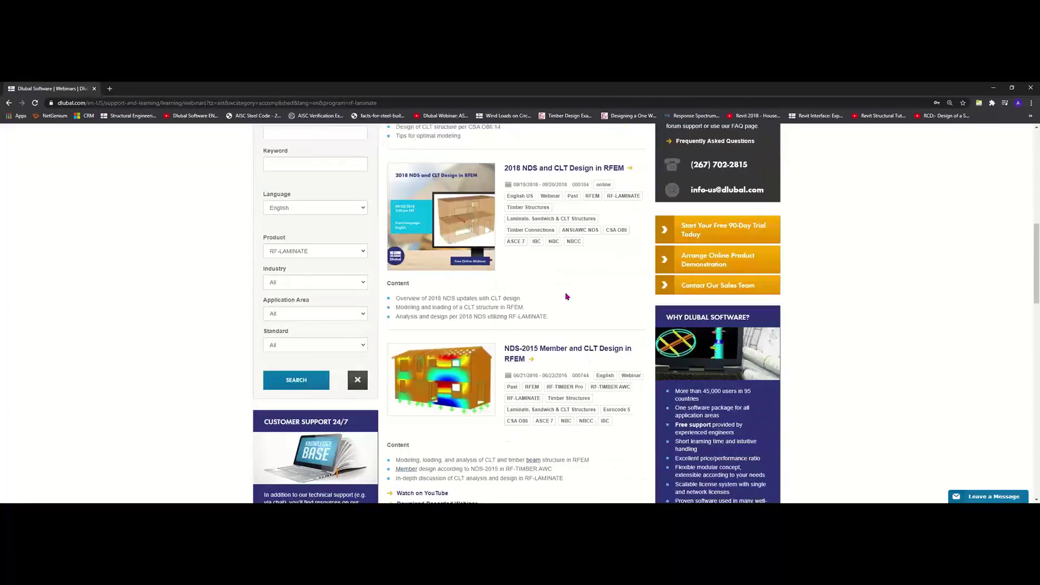
pyautogui.scroll(-1, 569, 317)
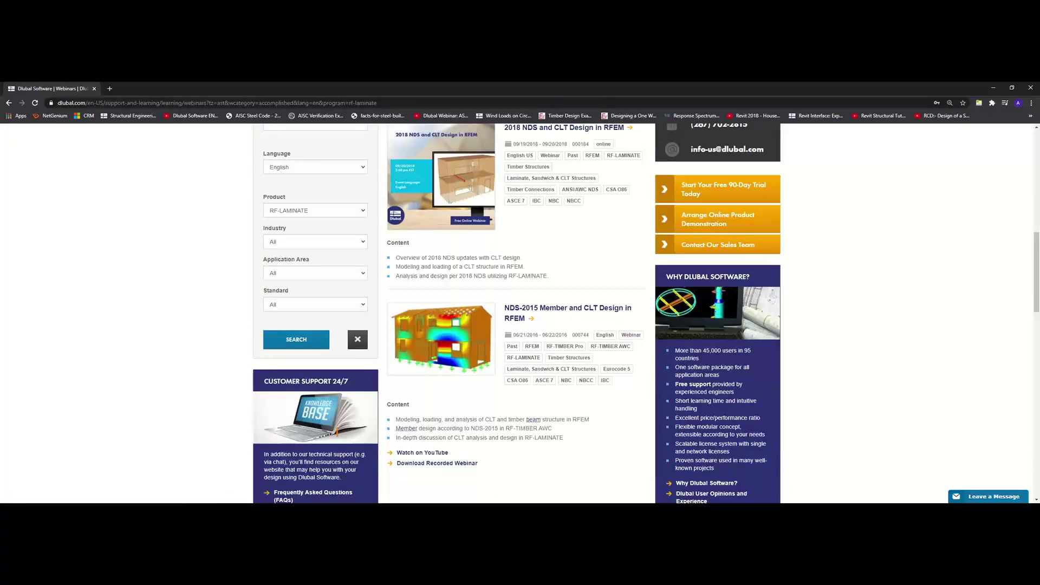
pyautogui.click(993, 87)
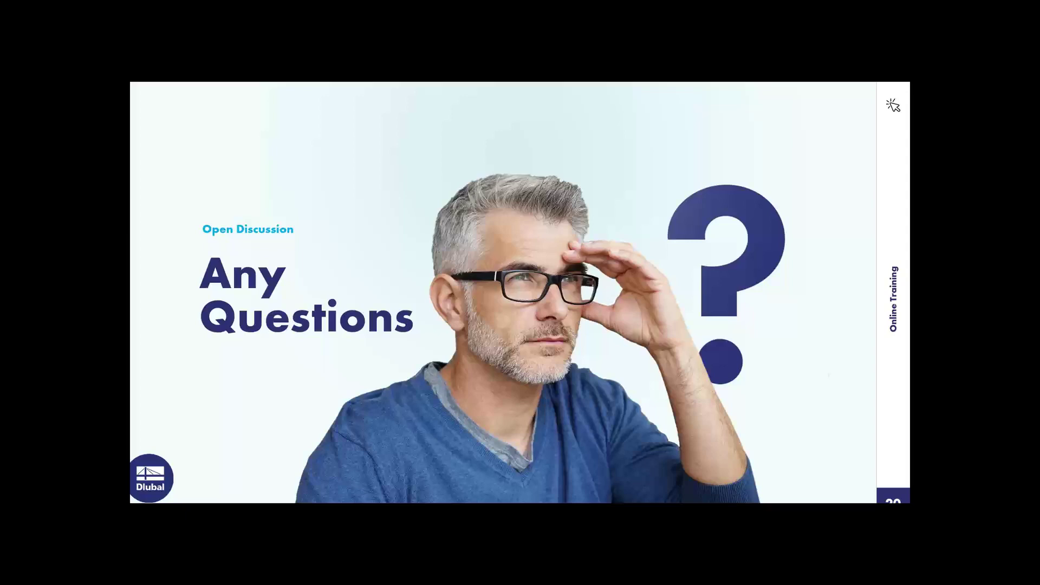
pyautogui.click(868, 339)
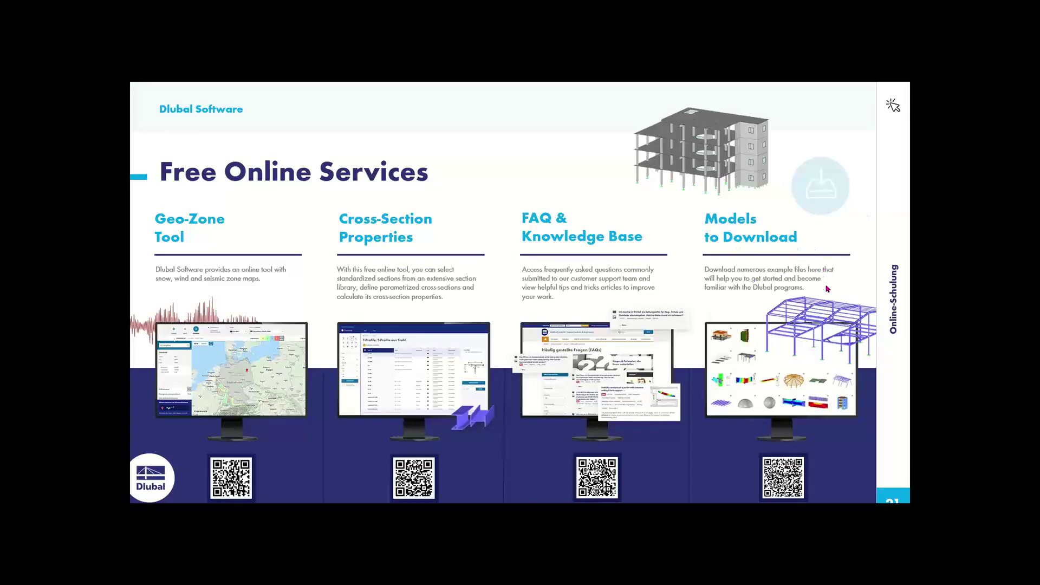
pyautogui.click(853, 319)
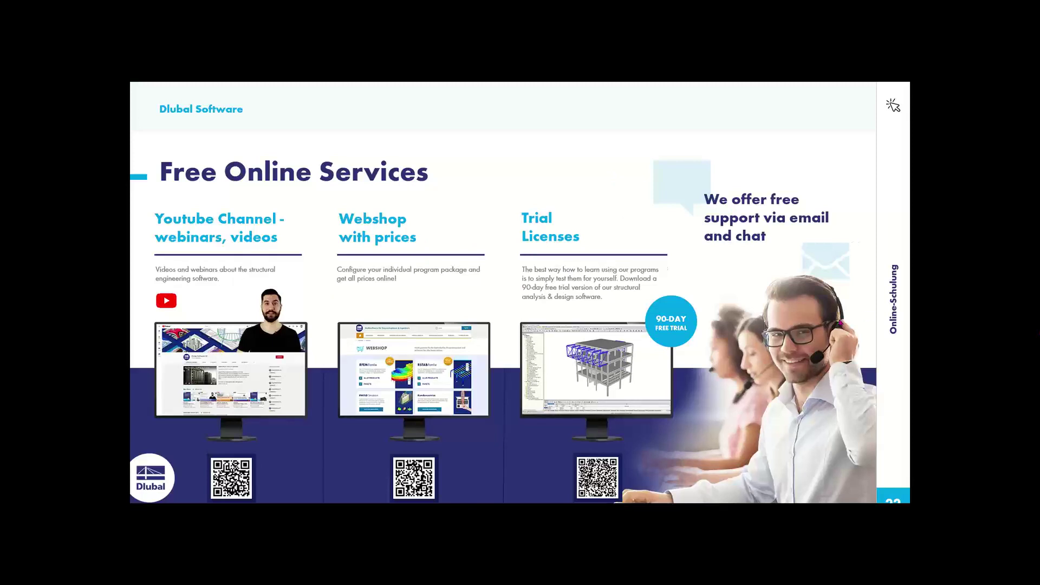
pyautogui.press('Right')
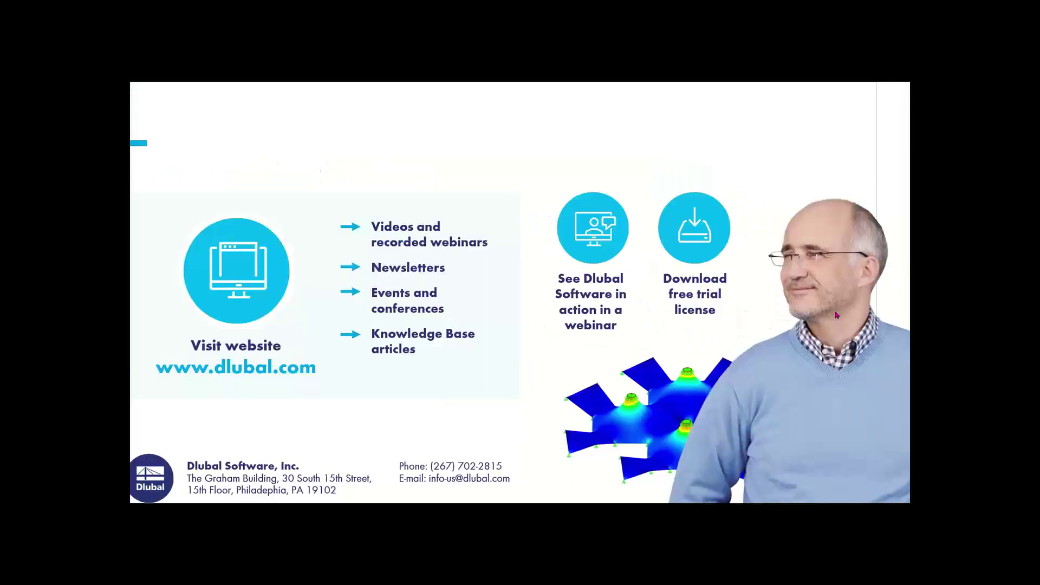